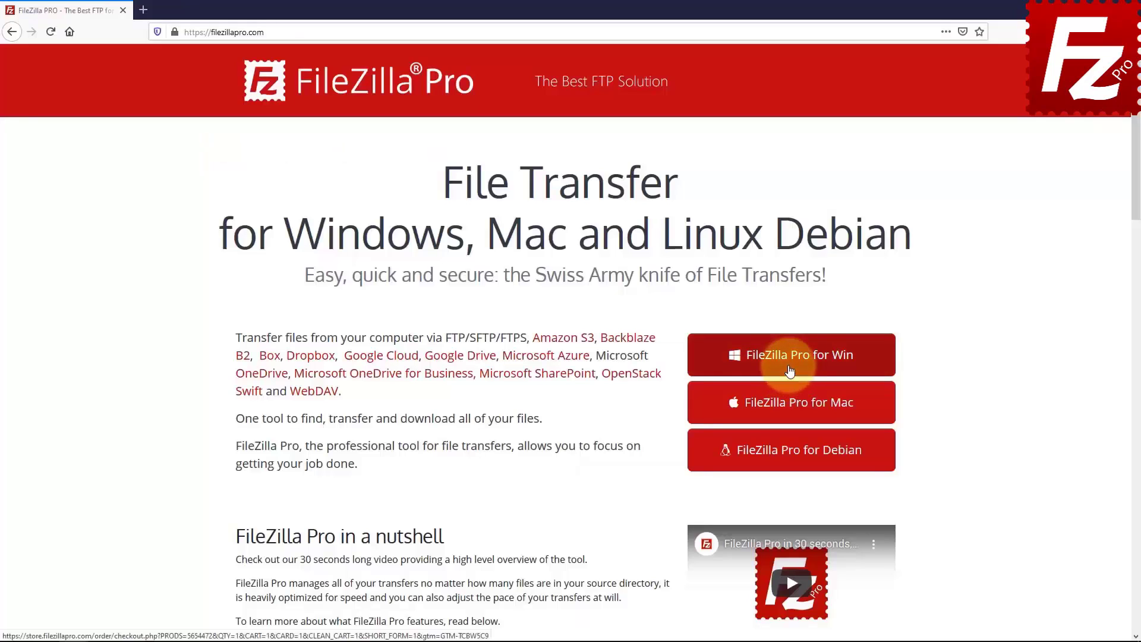
Download the FileZilla Pro for Windows installer from filezillapro.com into the Downloads folder
click(760, 360)
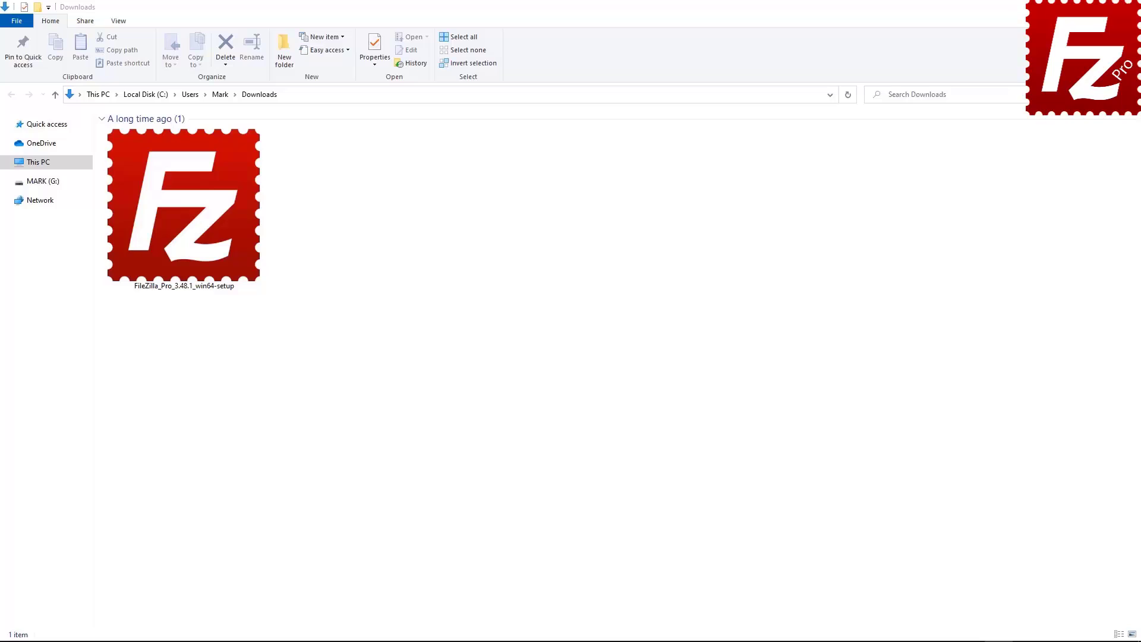
Run FileZilla_Pro_3.48.1_win64-setup from Downloads and approve the User Account Control prompt
double_click(173, 257)
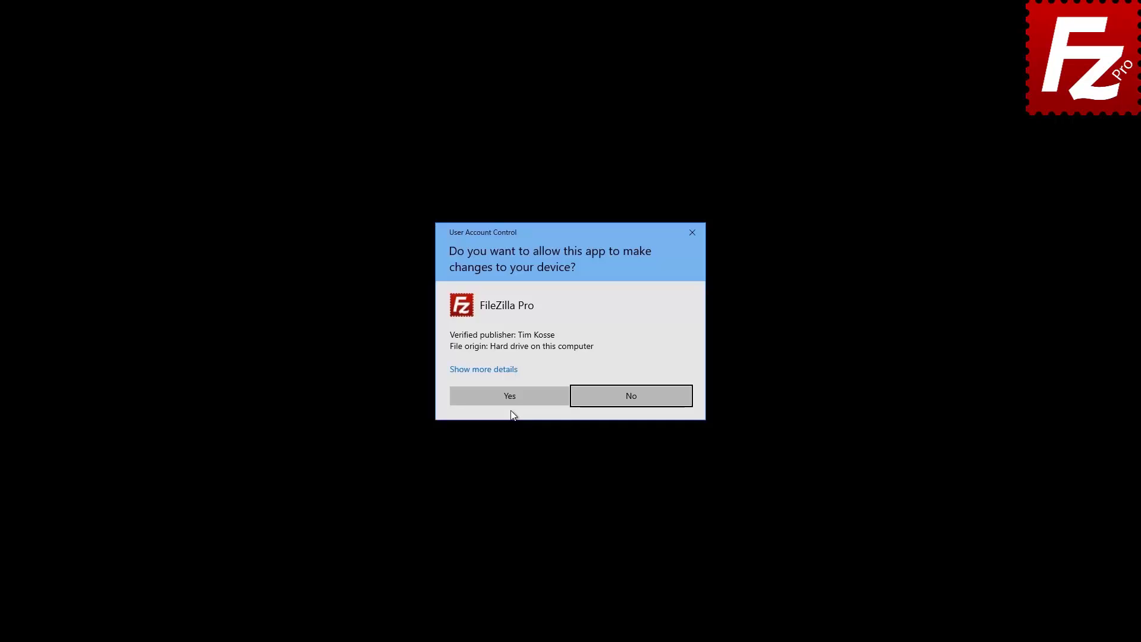
click(514, 394)
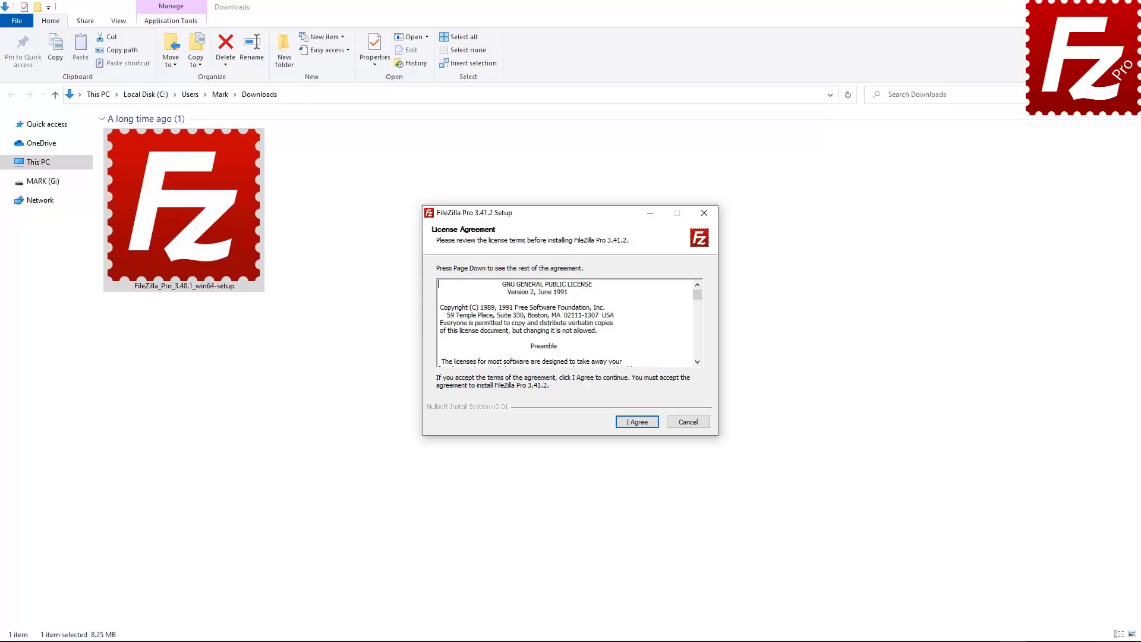
Accept the license, add a desktop icon, keep default folders, install, and start FileZilla Pro
click(636, 422)
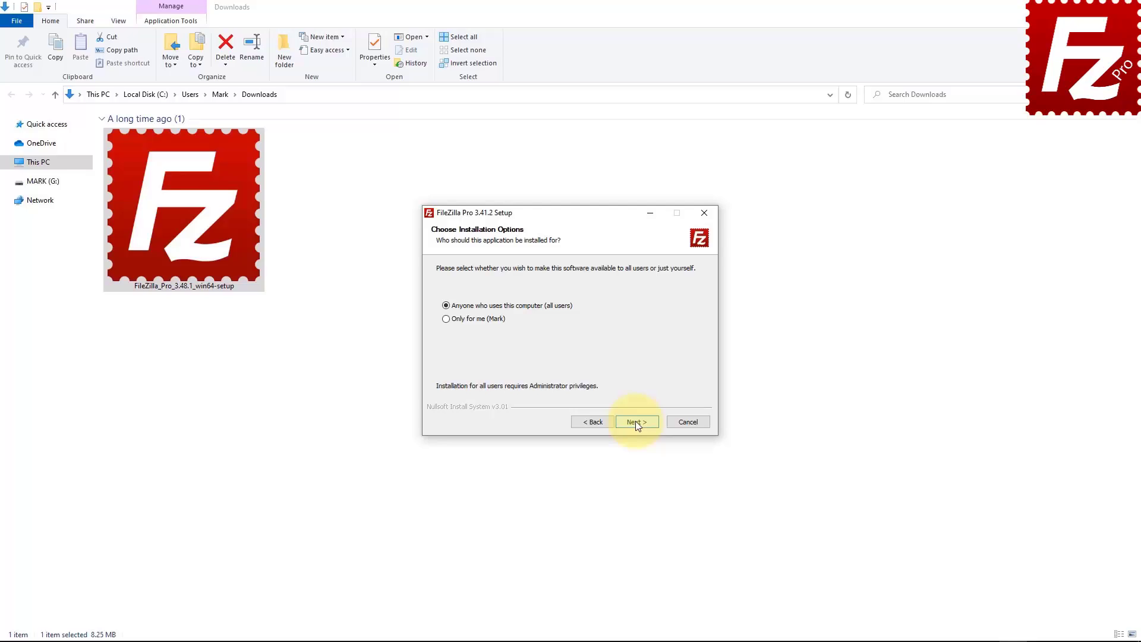
click(636, 422)
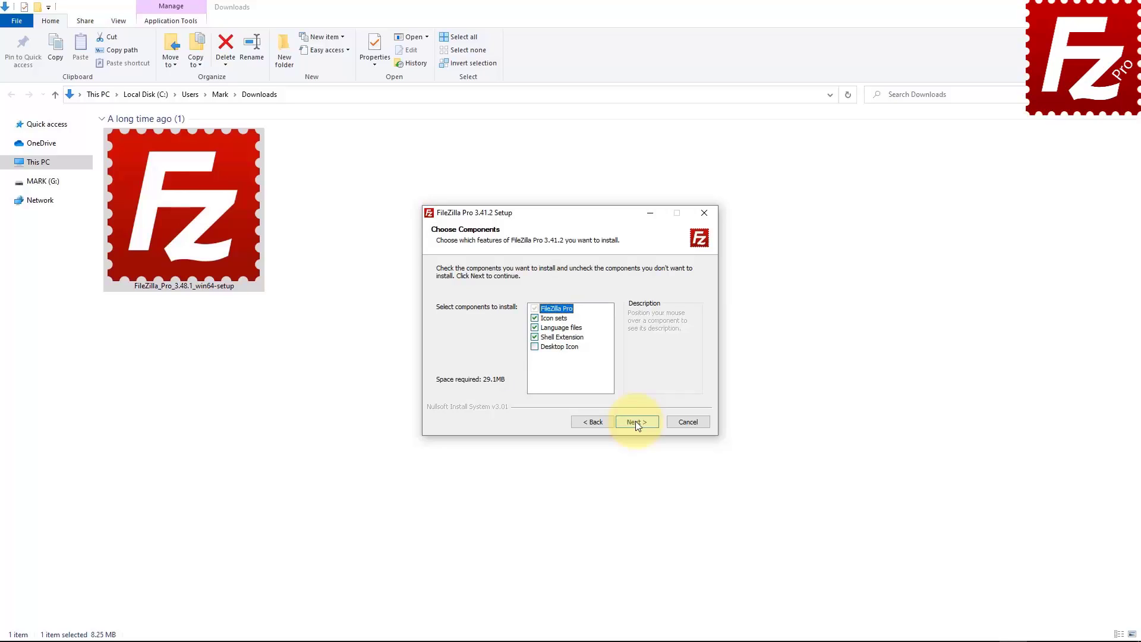
click(534, 347)
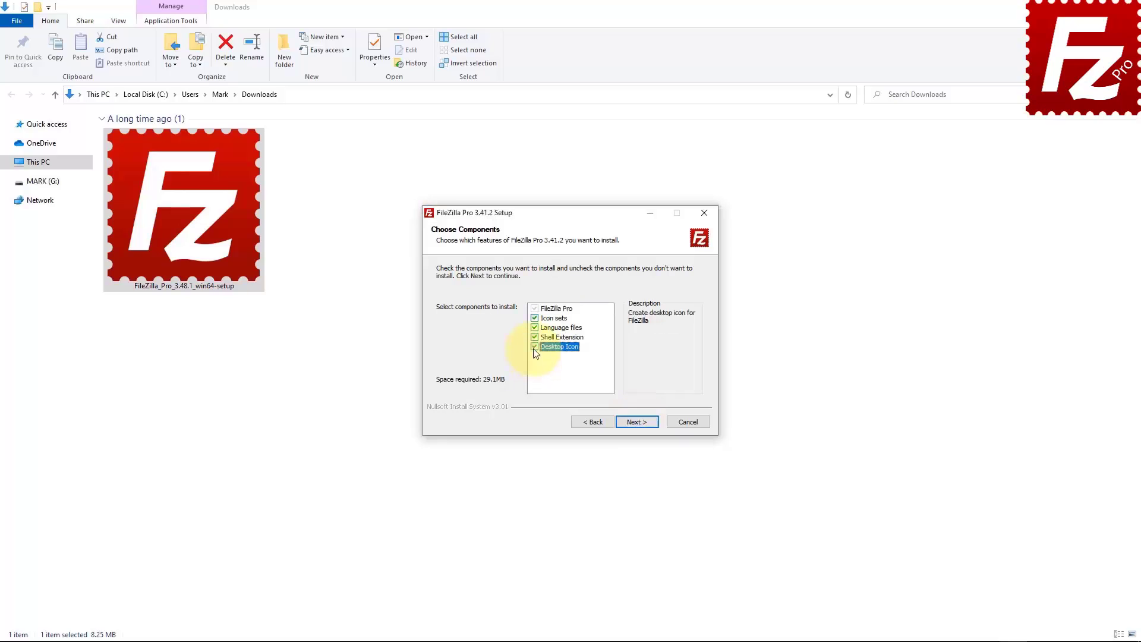
click(637, 422)
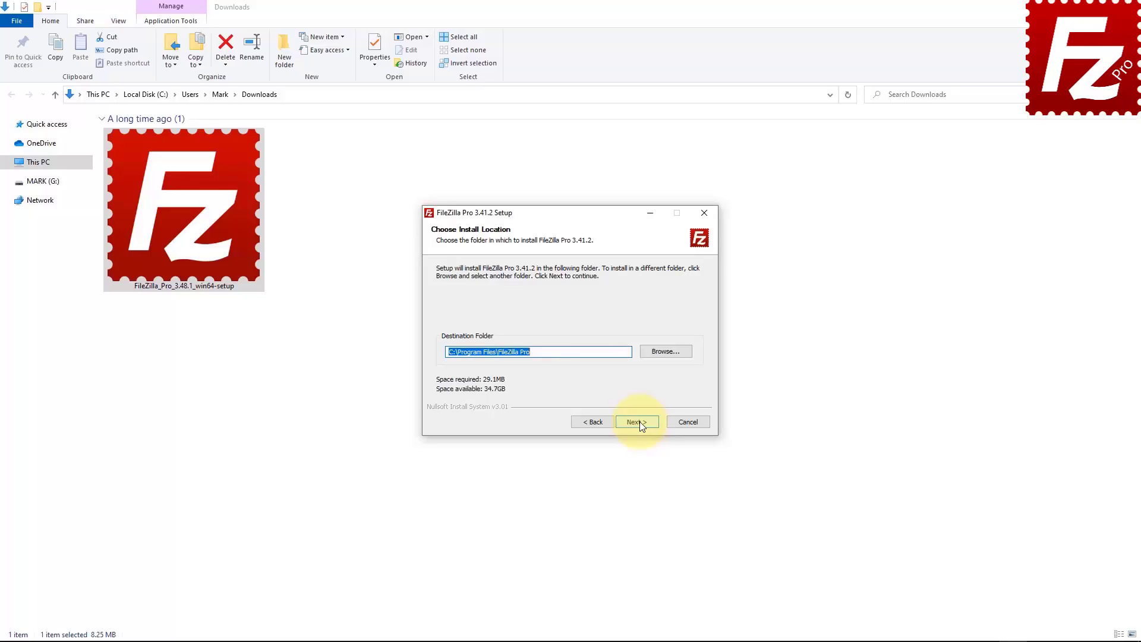
click(638, 422)
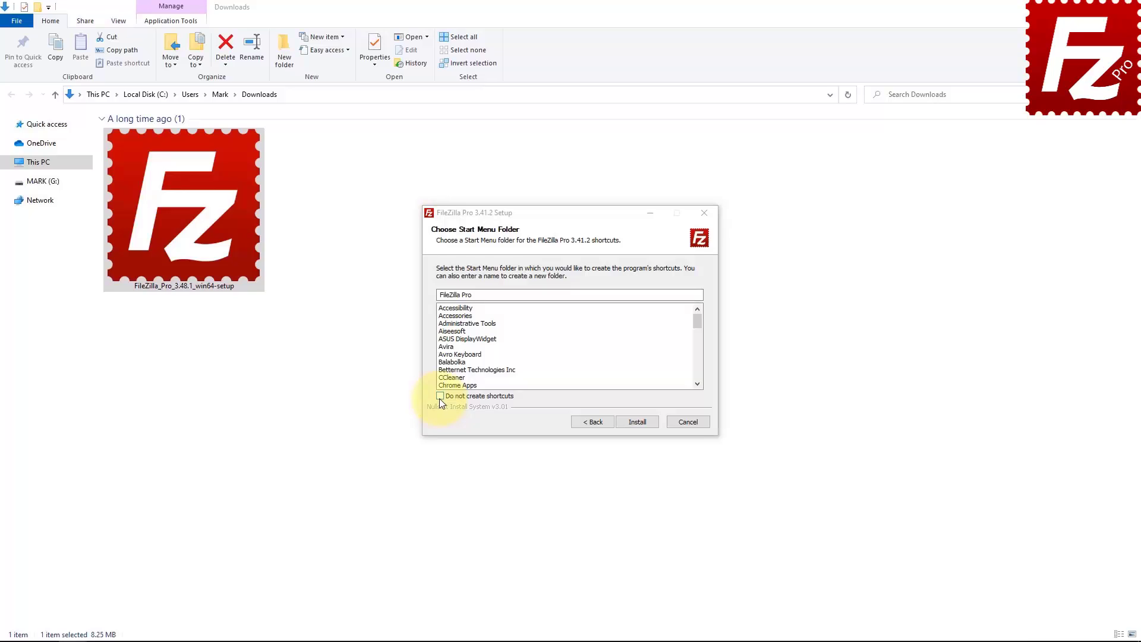
click(636, 422)
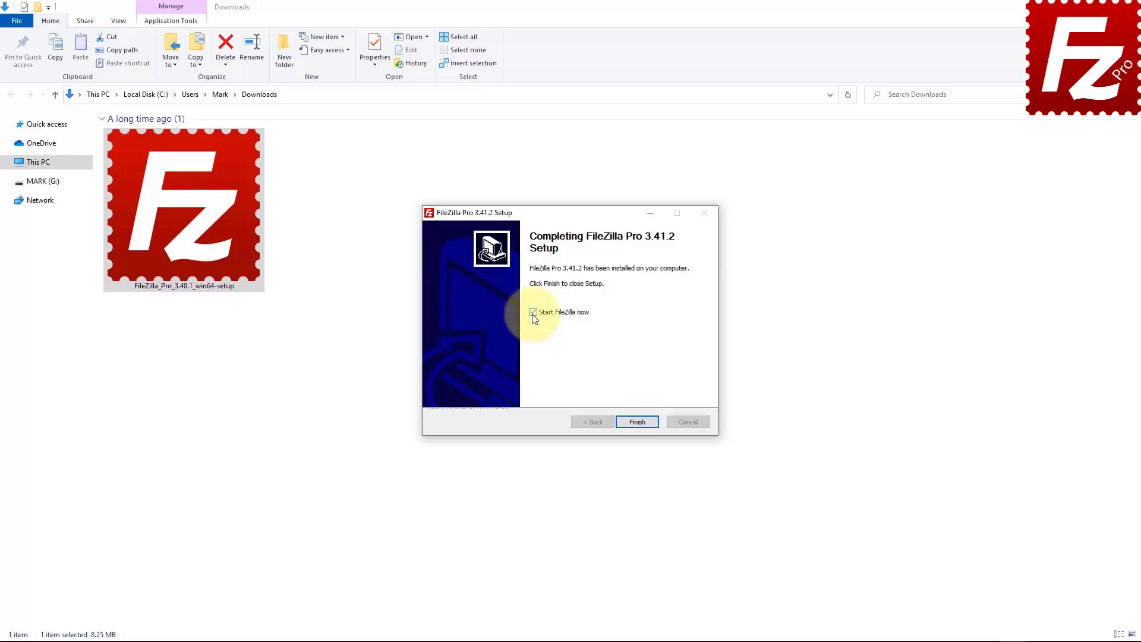
click(638, 425)
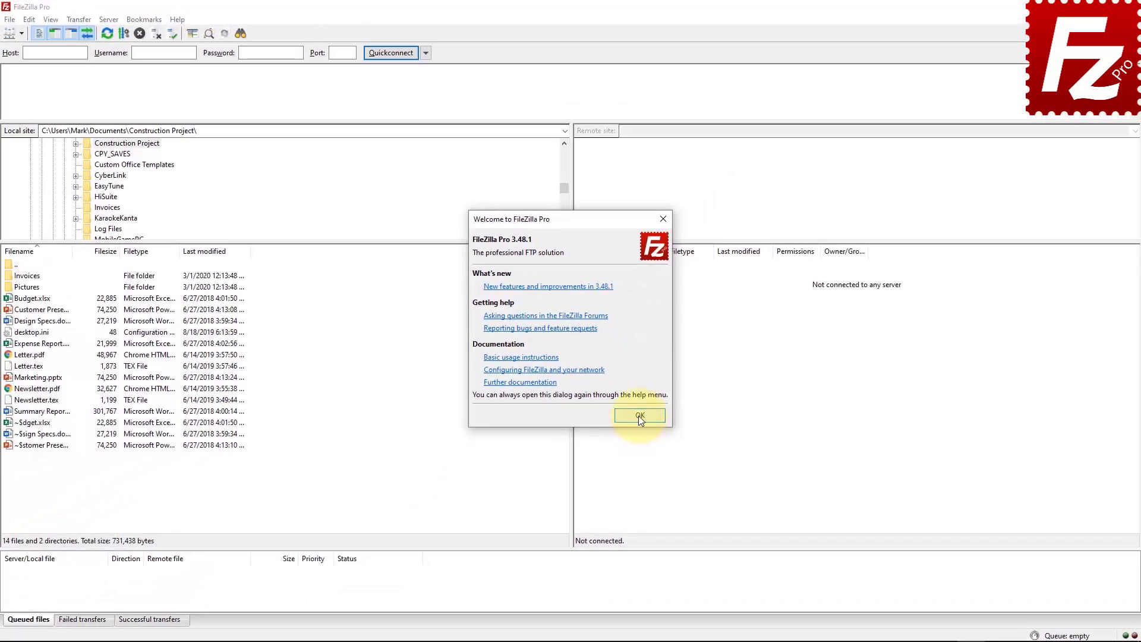
click(638, 415)
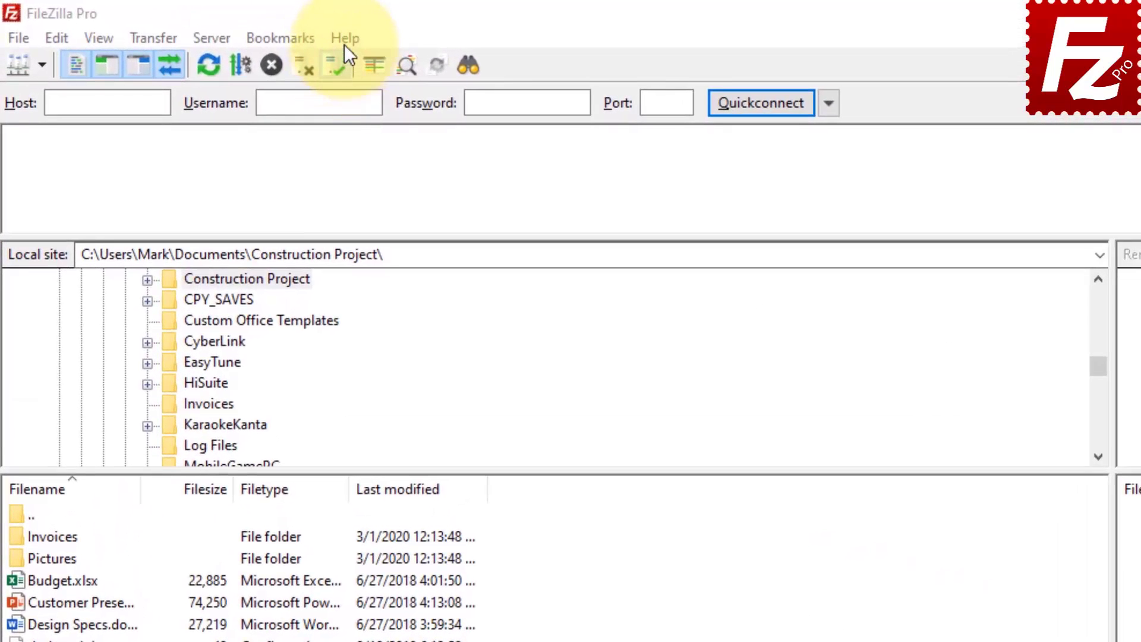
click(344, 41)
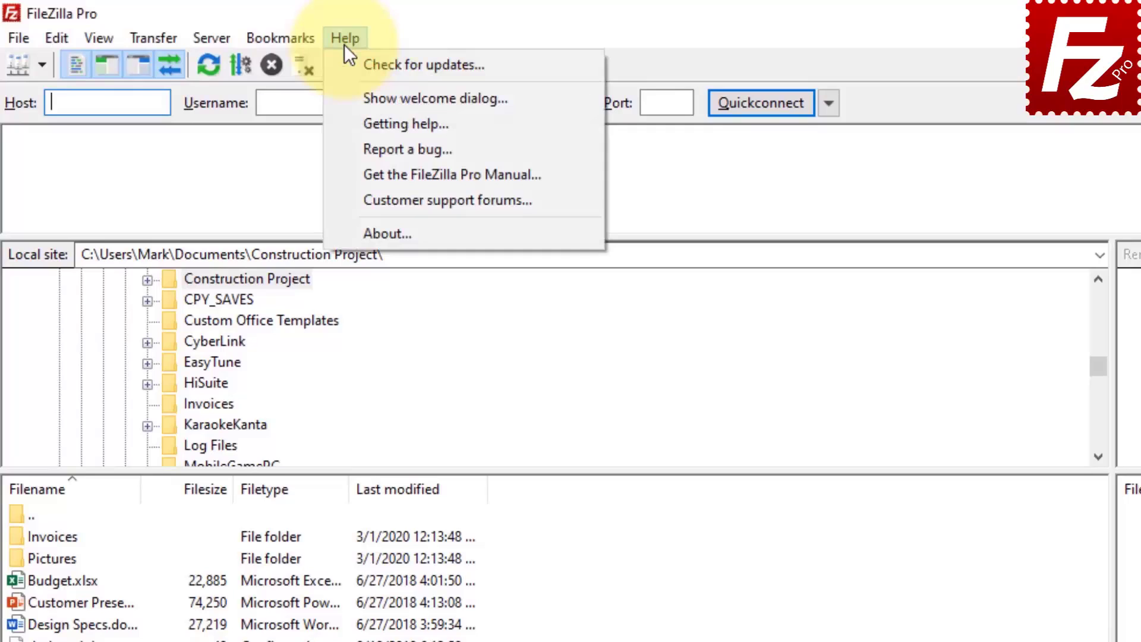
click(347, 97)
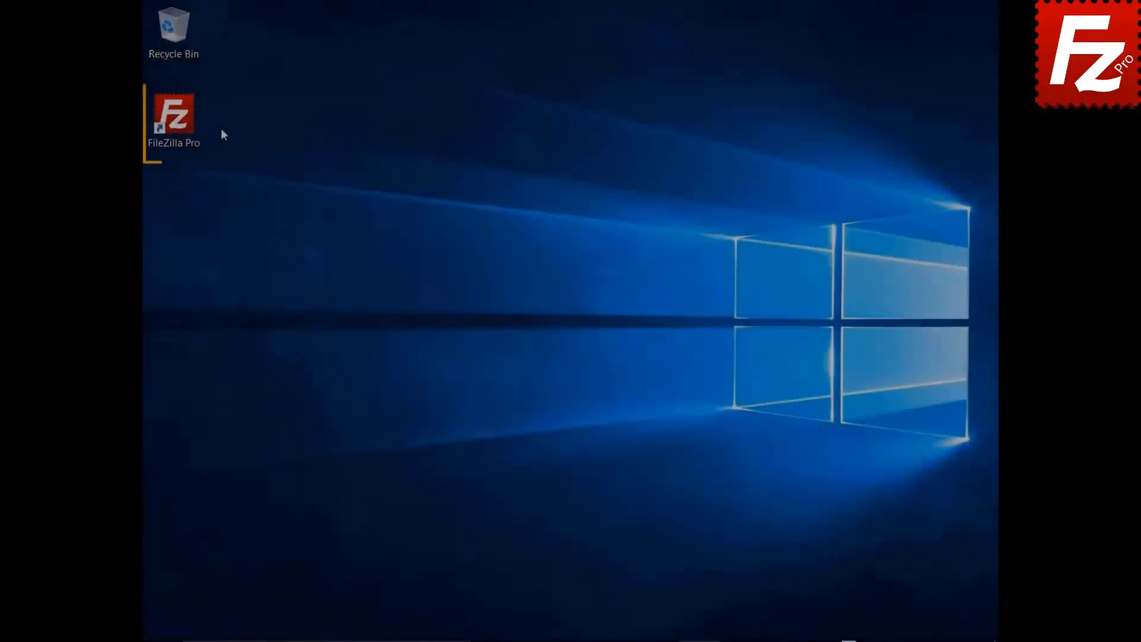
Launch FileZilla Pro from the desktop and bring up registration via Help > Check for updates
double_click(181, 122)
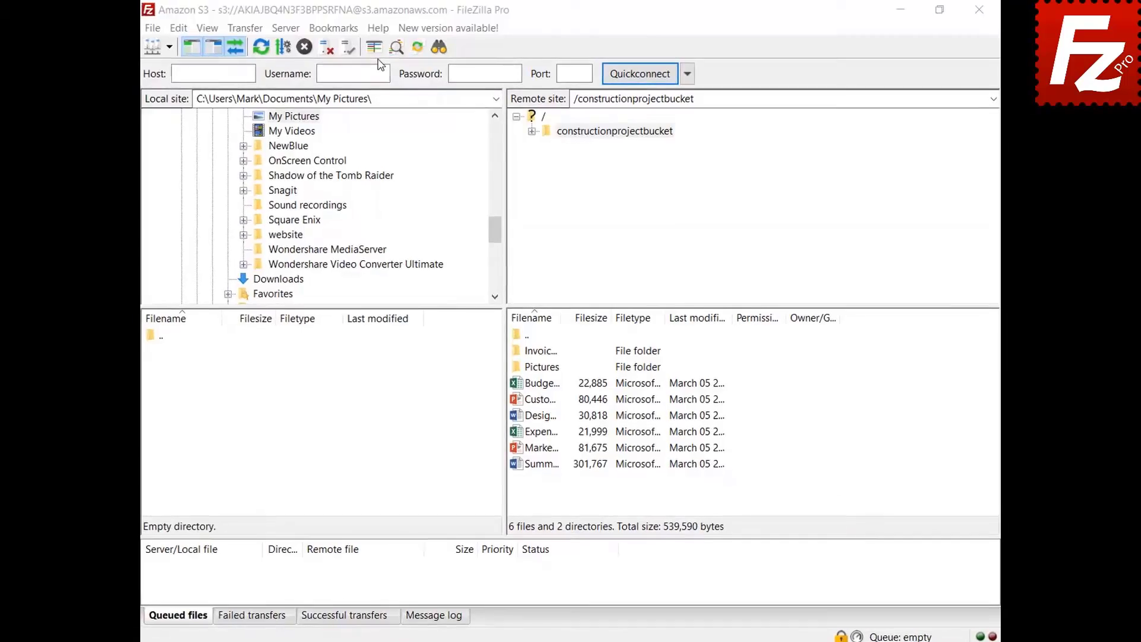
click(376, 30)
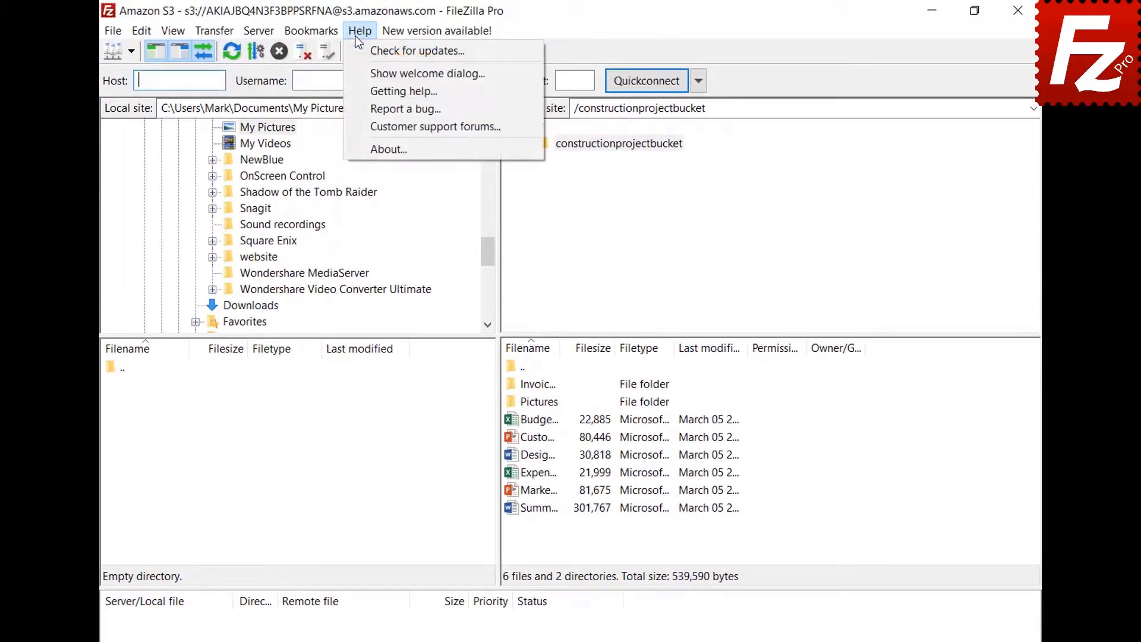
click(358, 51)
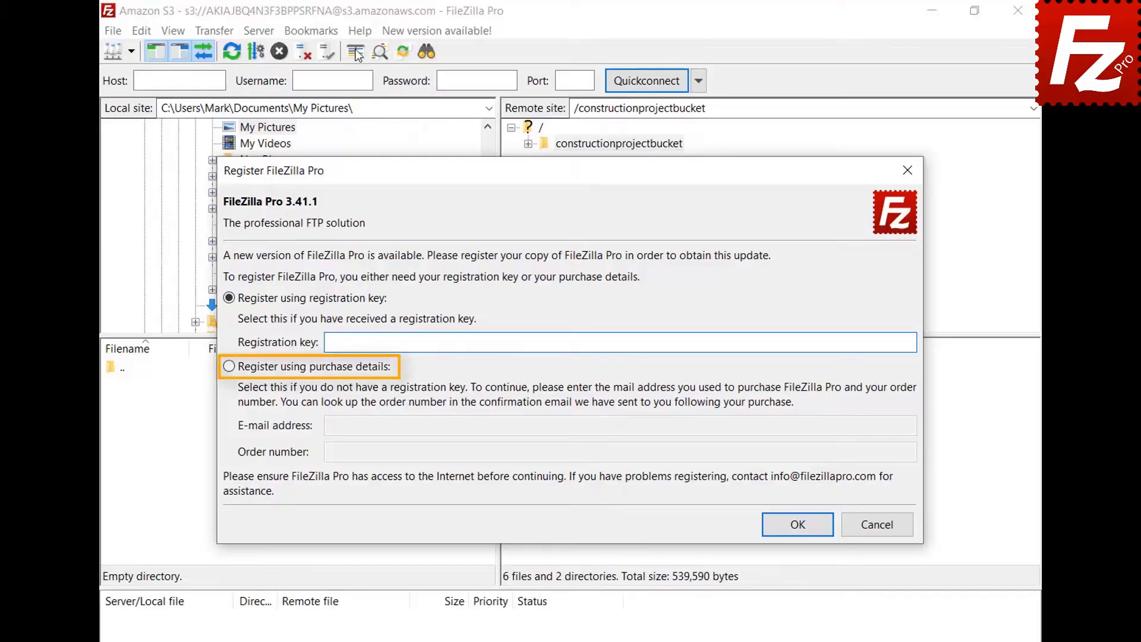
Register using purchase details, pasting the purchase e-mail and order number, then dismiss the clock error
click(230, 369)
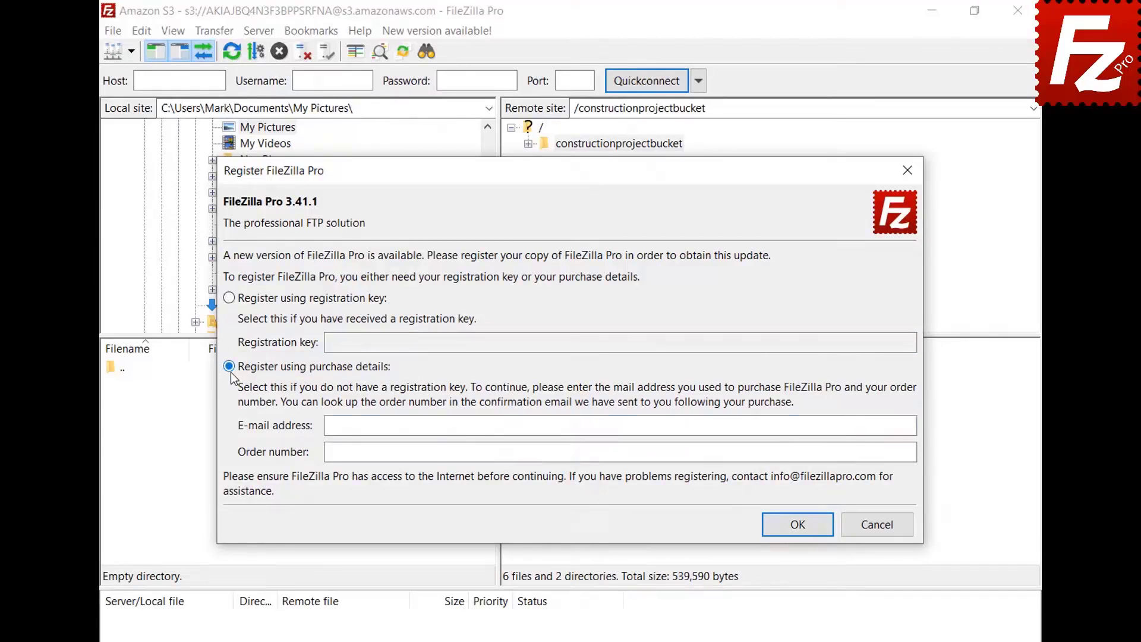
click(870, 428)
key(ctrl+v)
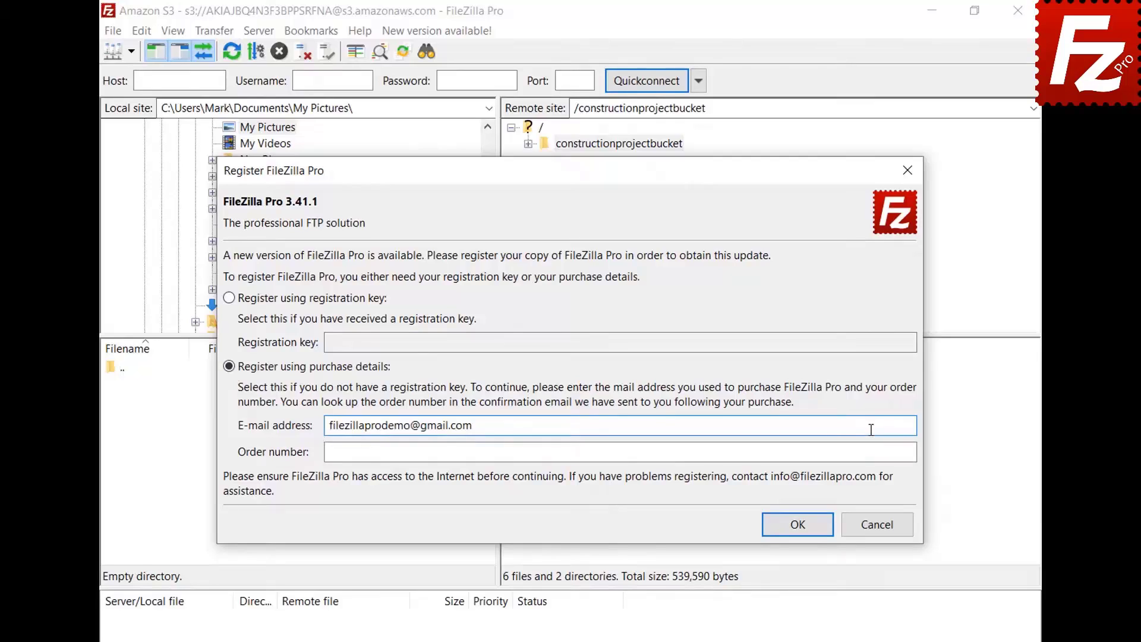
click(873, 451)
key(ctrl+v)
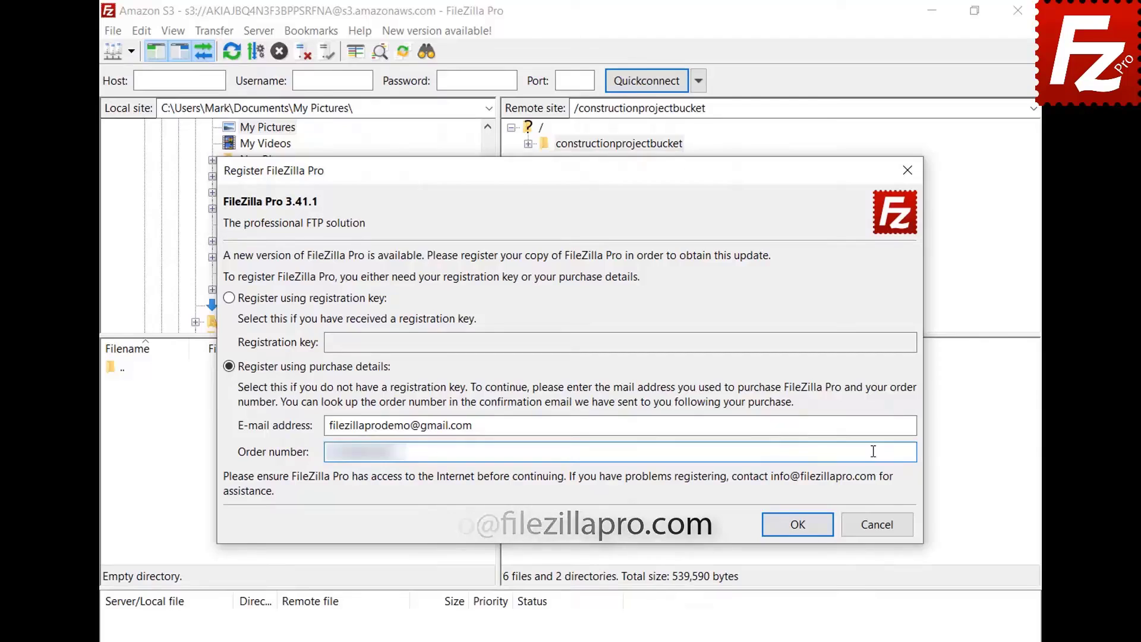
click(804, 523)
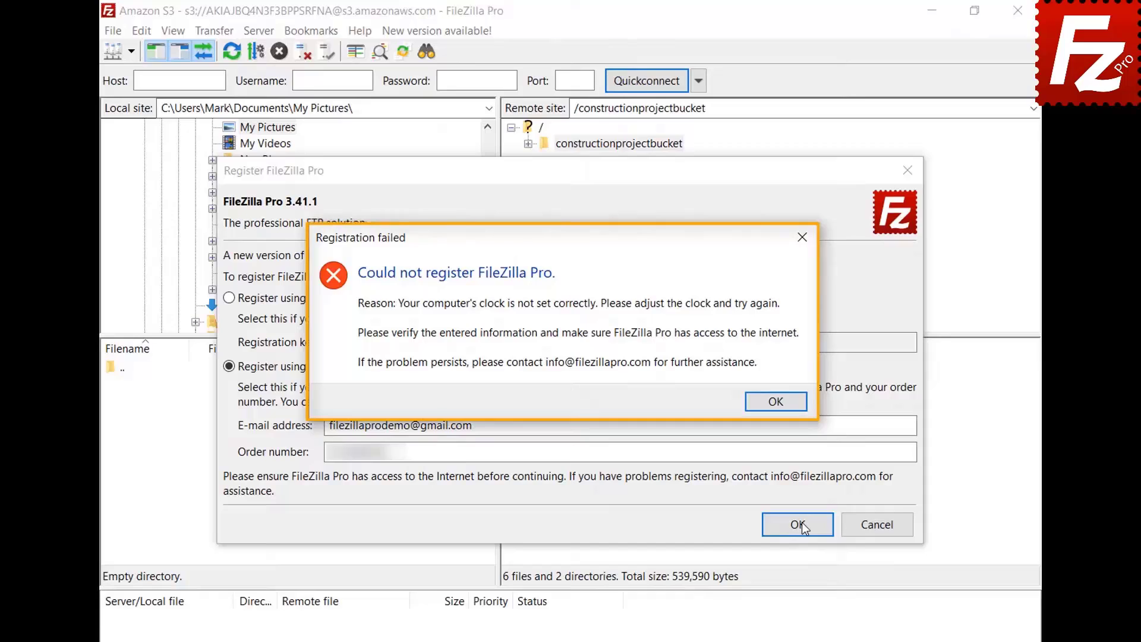
click(776, 409)
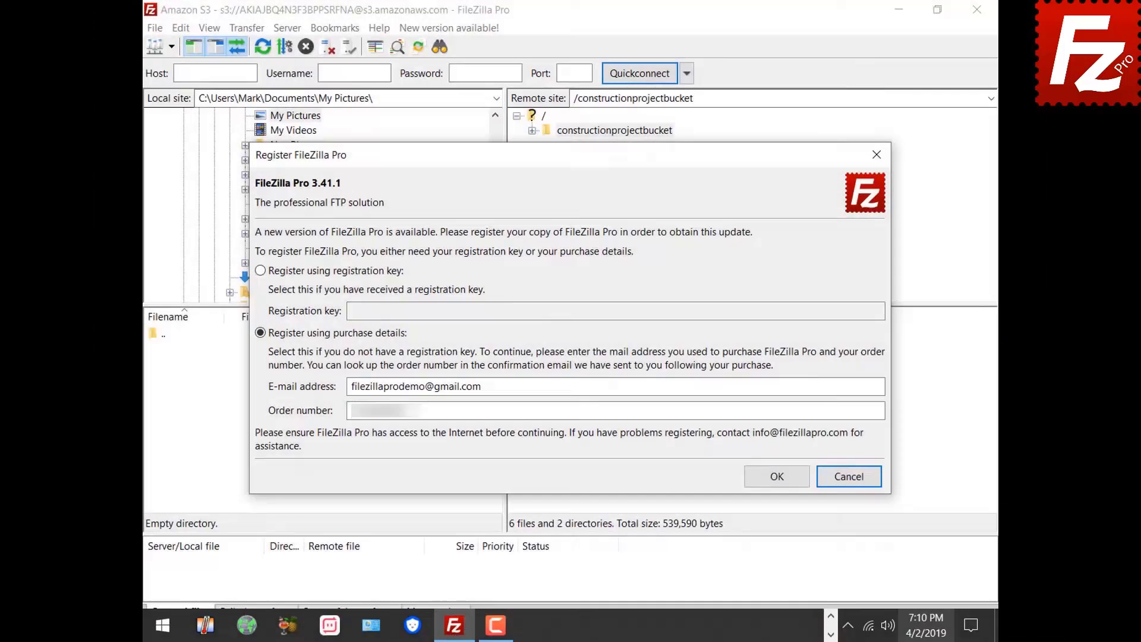
Turn on 'Set time automatically' in Windows date settings, then resubmit the FileZilla Pro registration
right_click(922, 639)
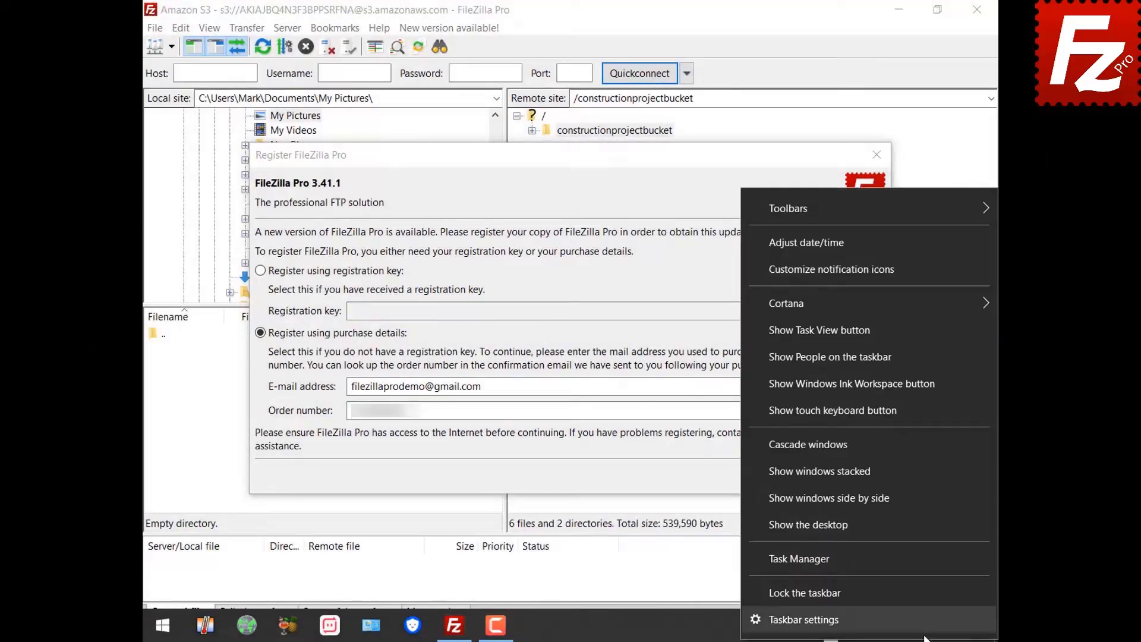
click(914, 247)
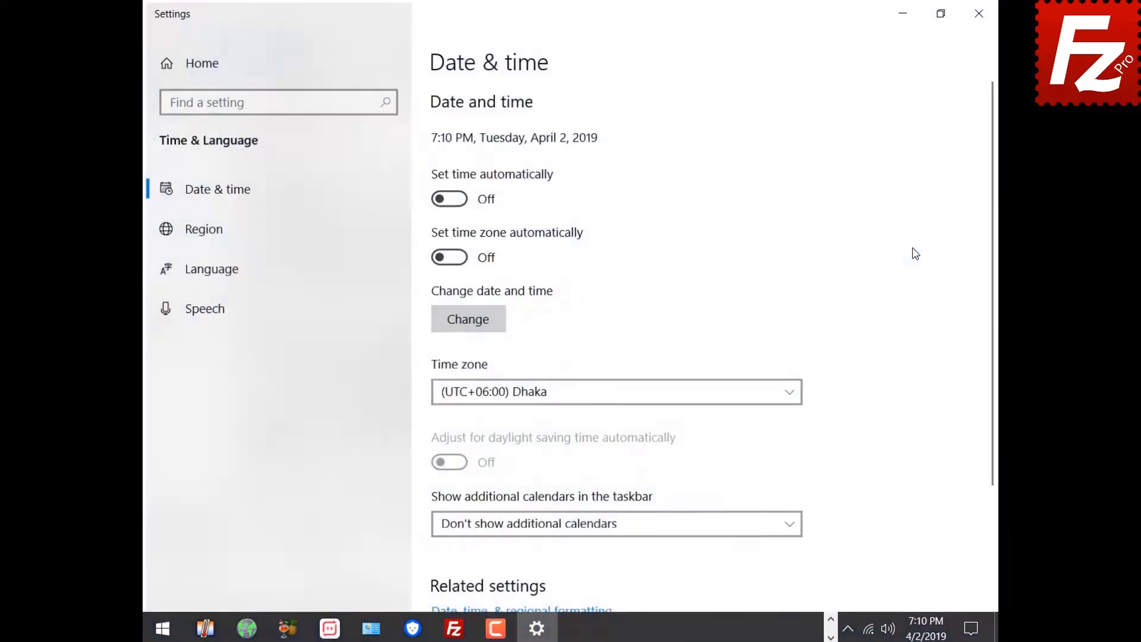
click(448, 198)
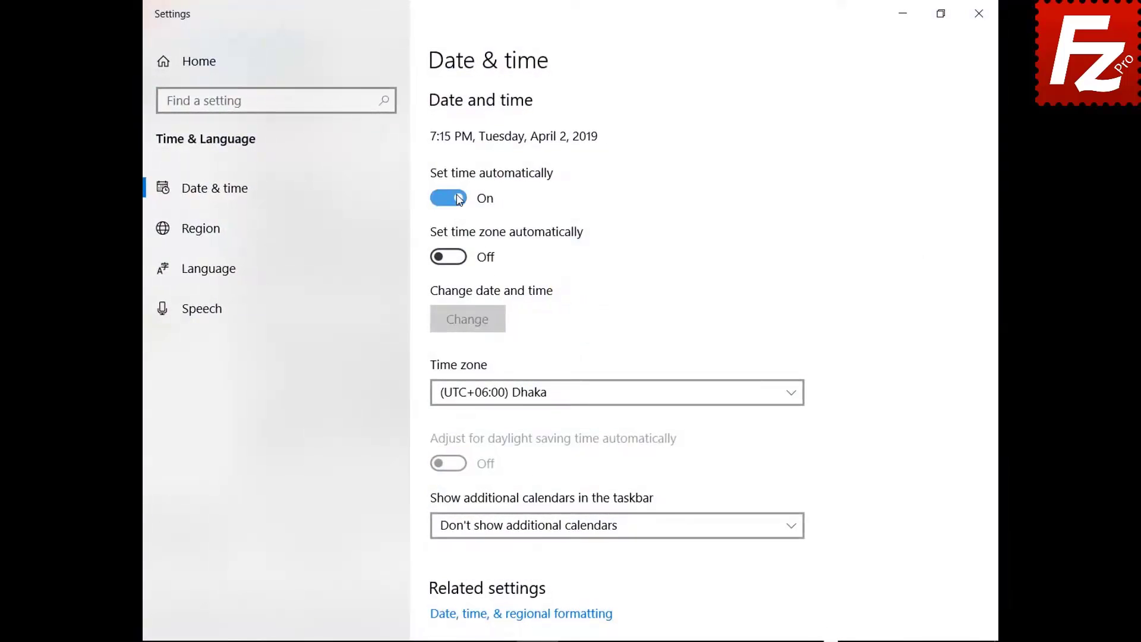
click(979, 13)
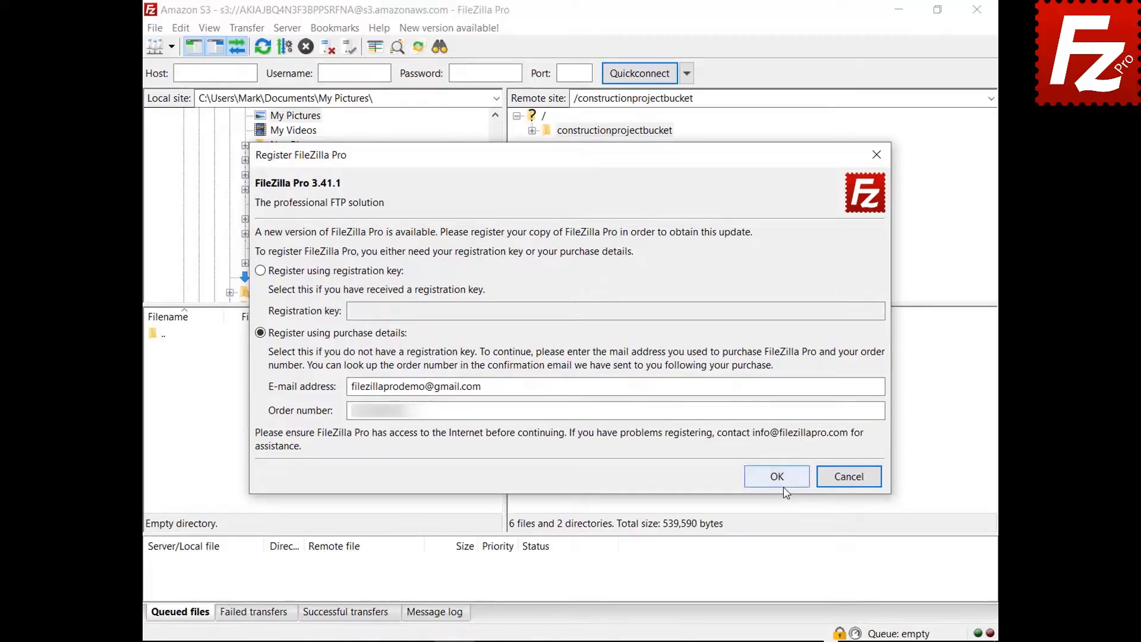
click(782, 483)
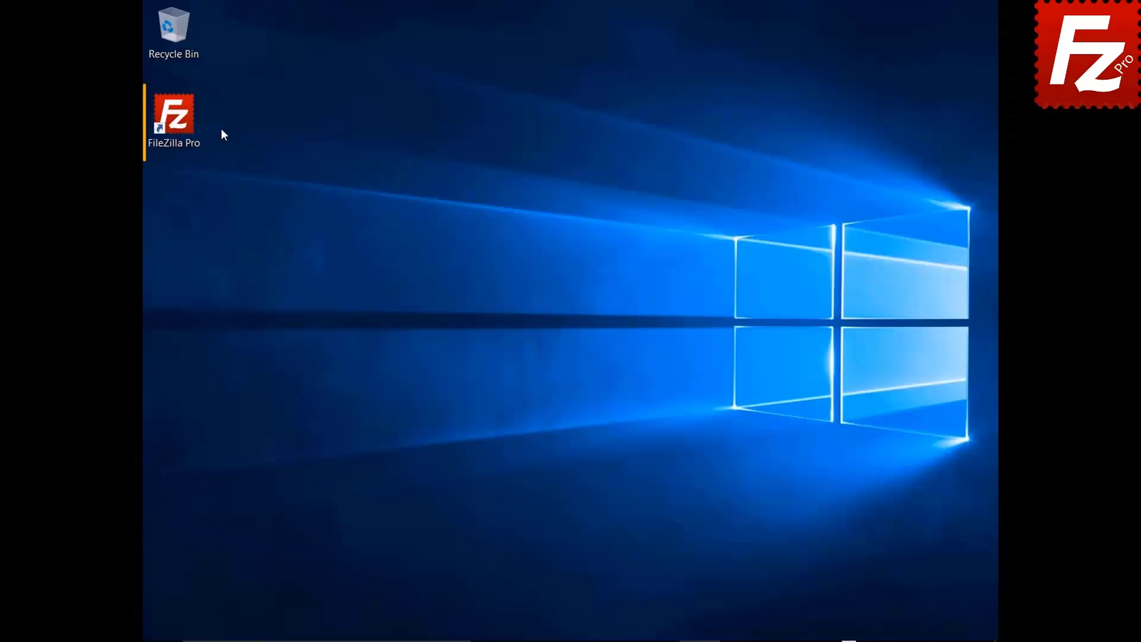
Relaunch FileZilla Pro, switch to offline registration, and generate a request from the pasted registration key
double_click(181, 123)
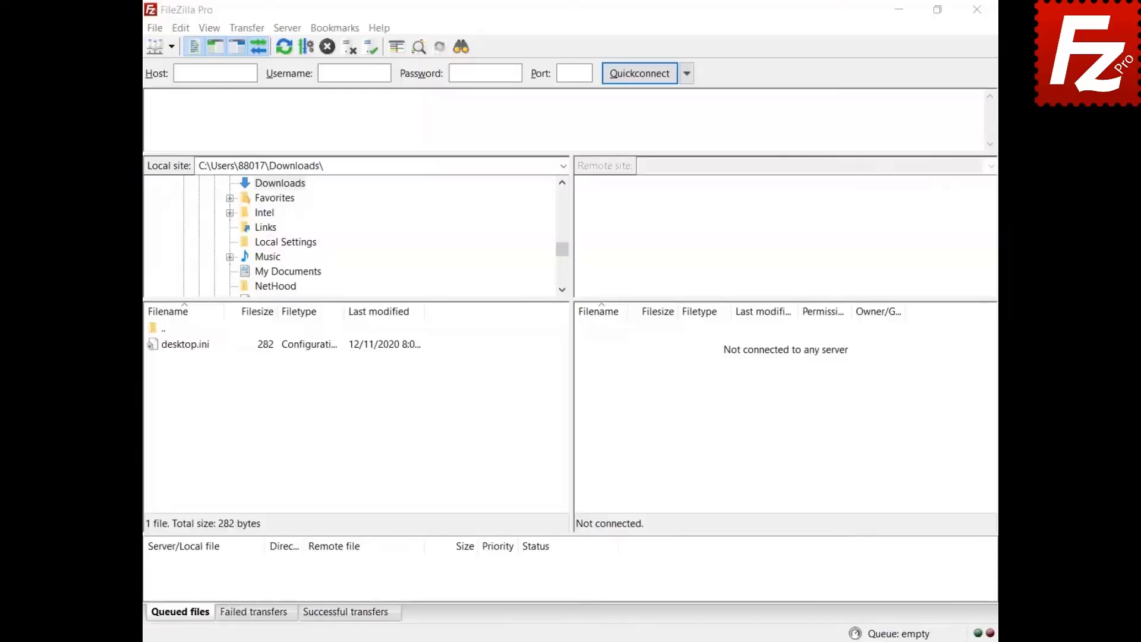
click(378, 30)
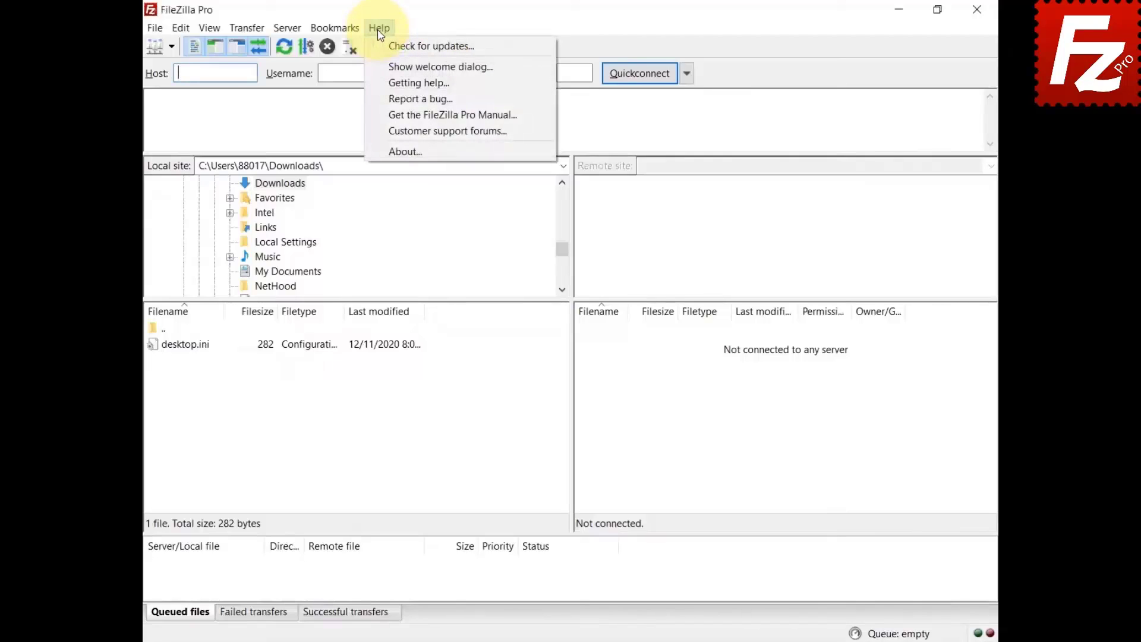
click(380, 46)
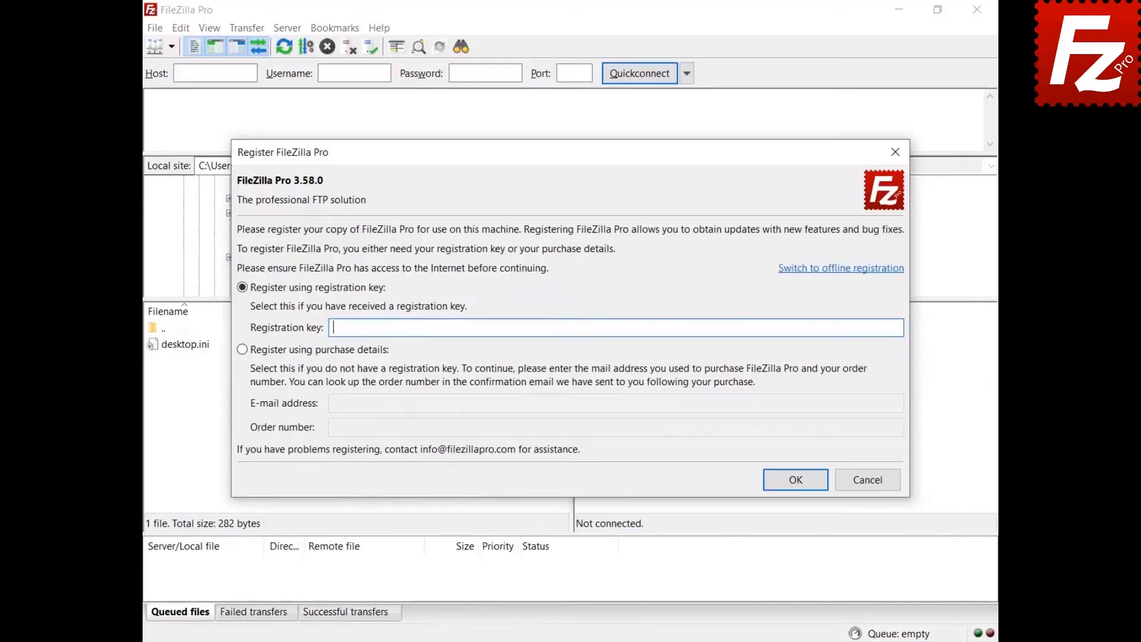
click(831, 269)
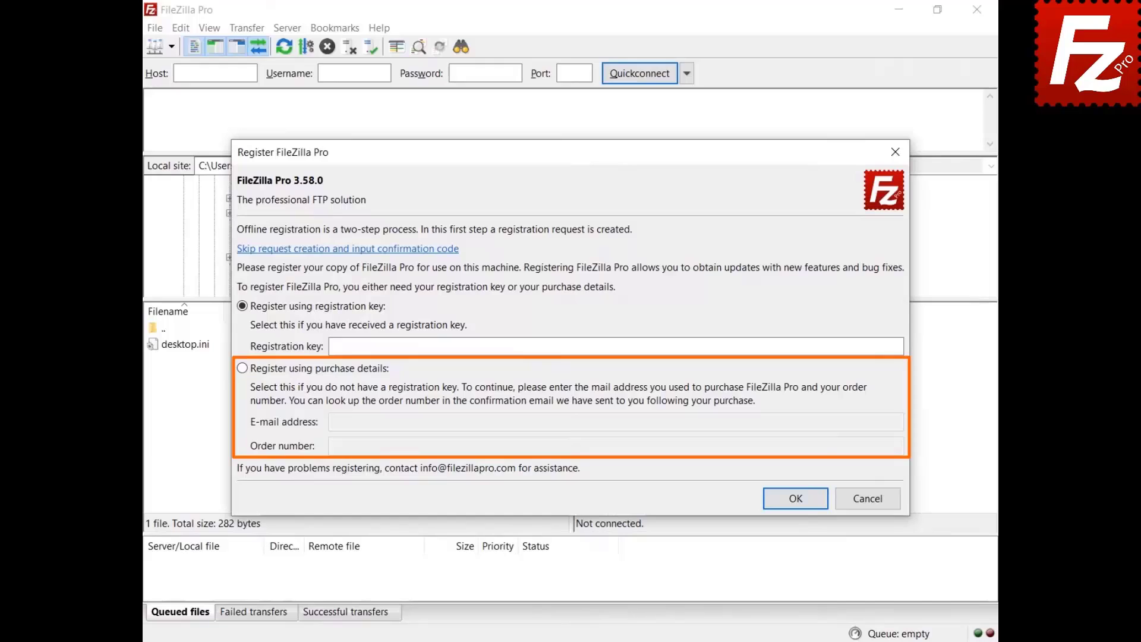
key(ctrl+v)
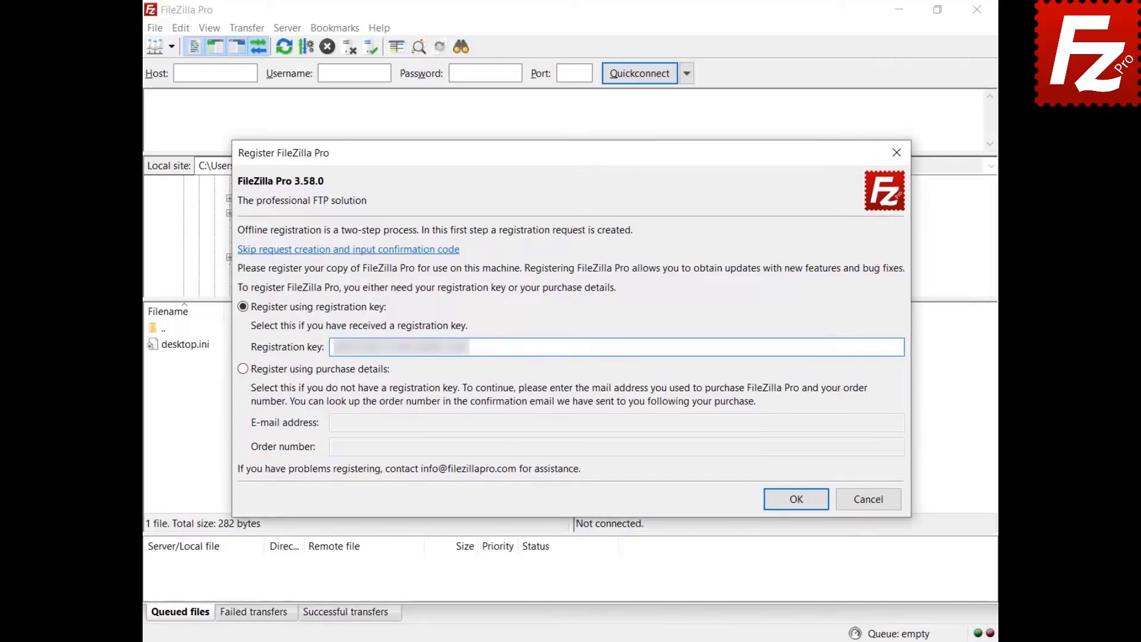
click(793, 500)
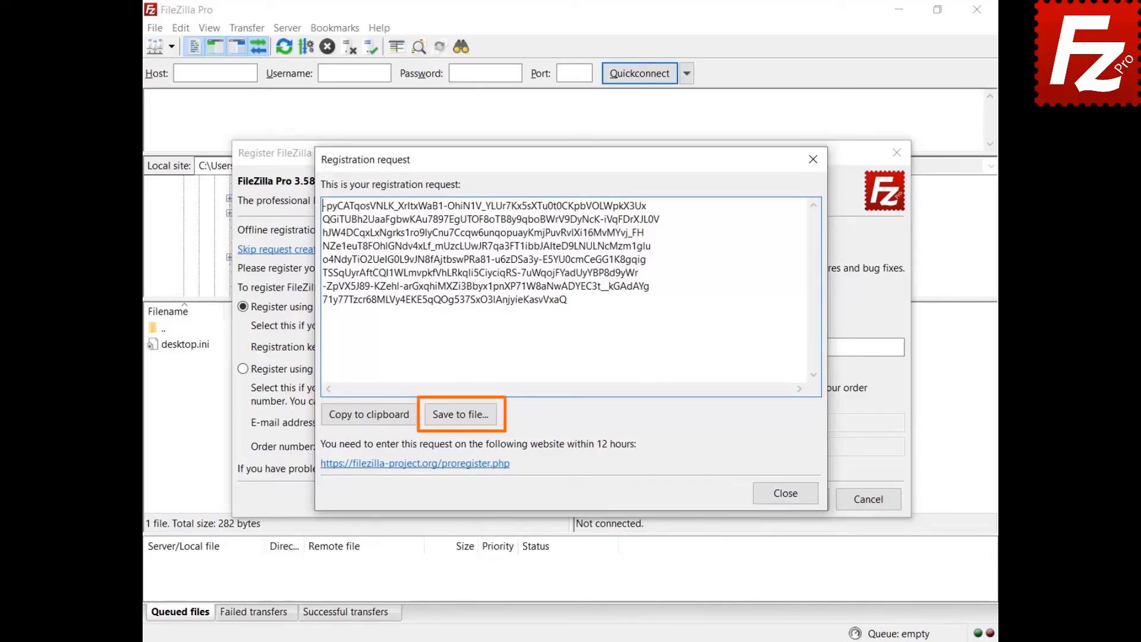
Paste the copied registration request into the proregister page, accept the terms, and submit it
click(366, 419)
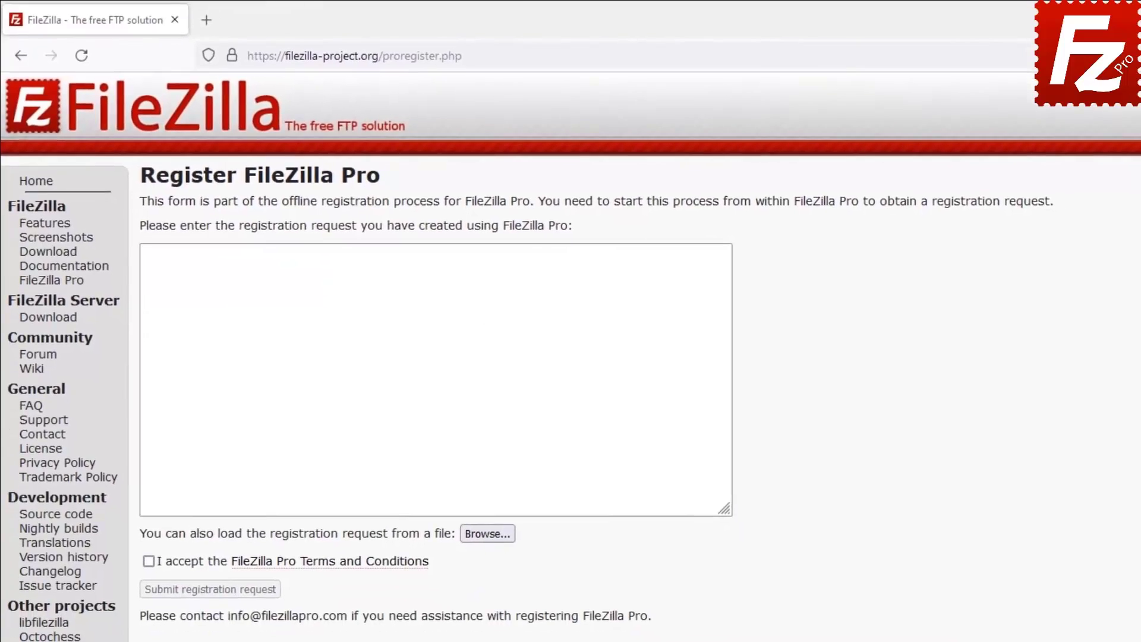
key(ctrl+v)
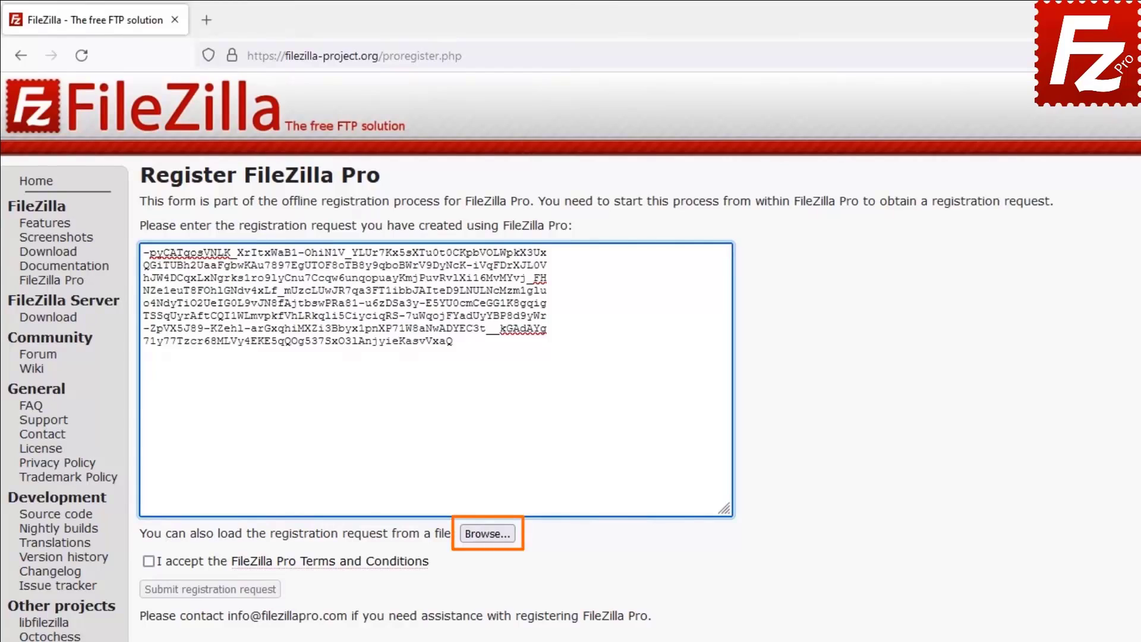
click(149, 562)
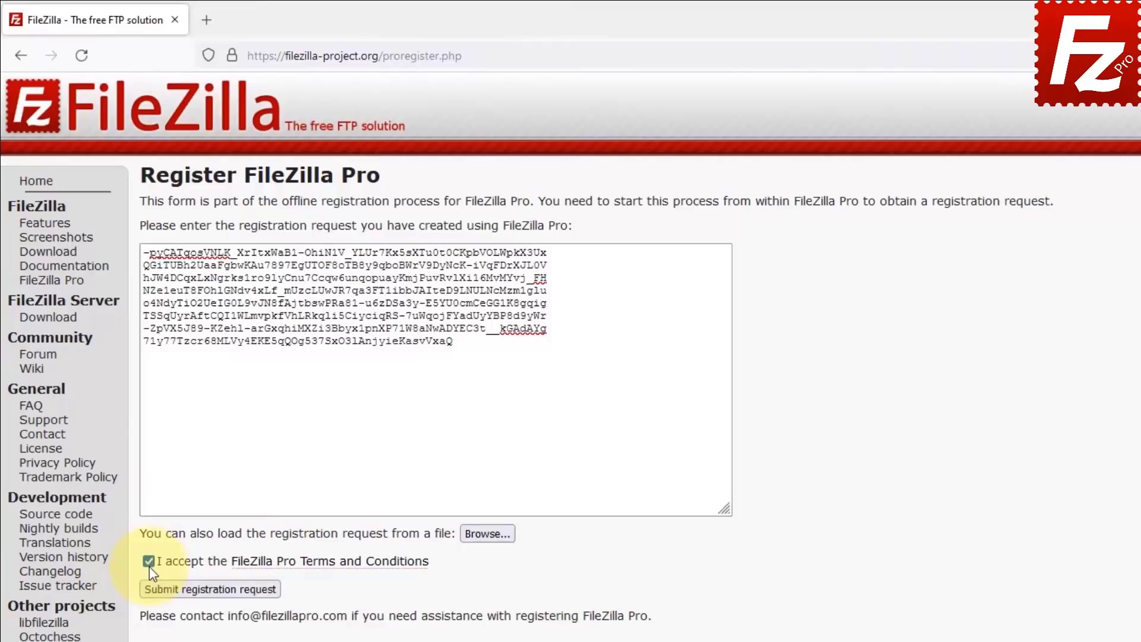
click(202, 594)
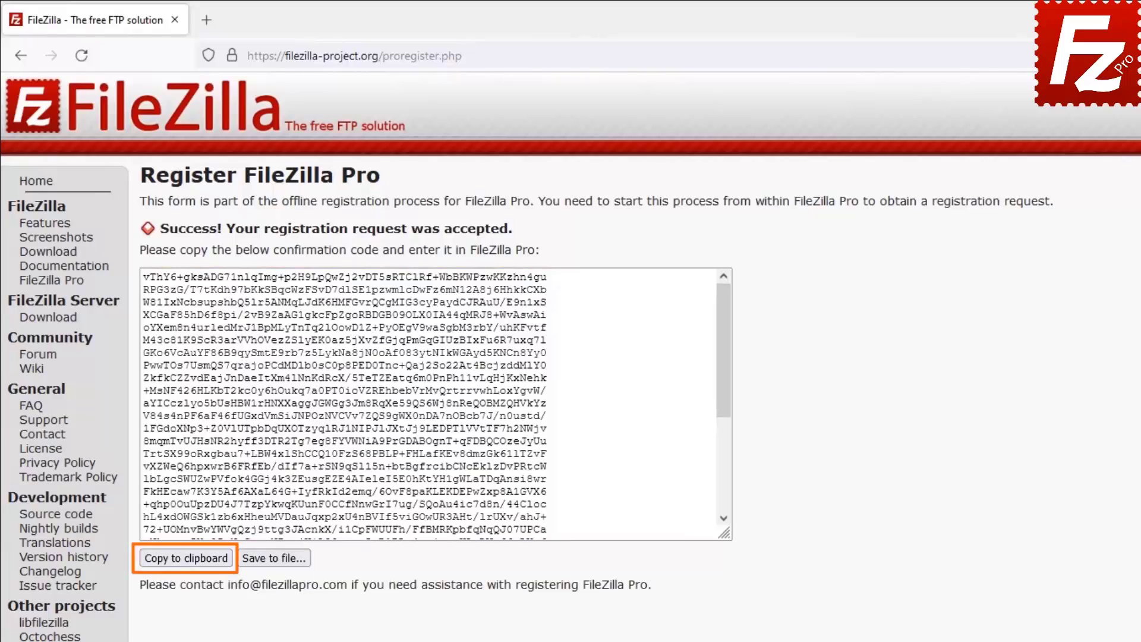
Copy the website's confirmation code and enter it in FileZilla Pro's confirmation box
click(181, 558)
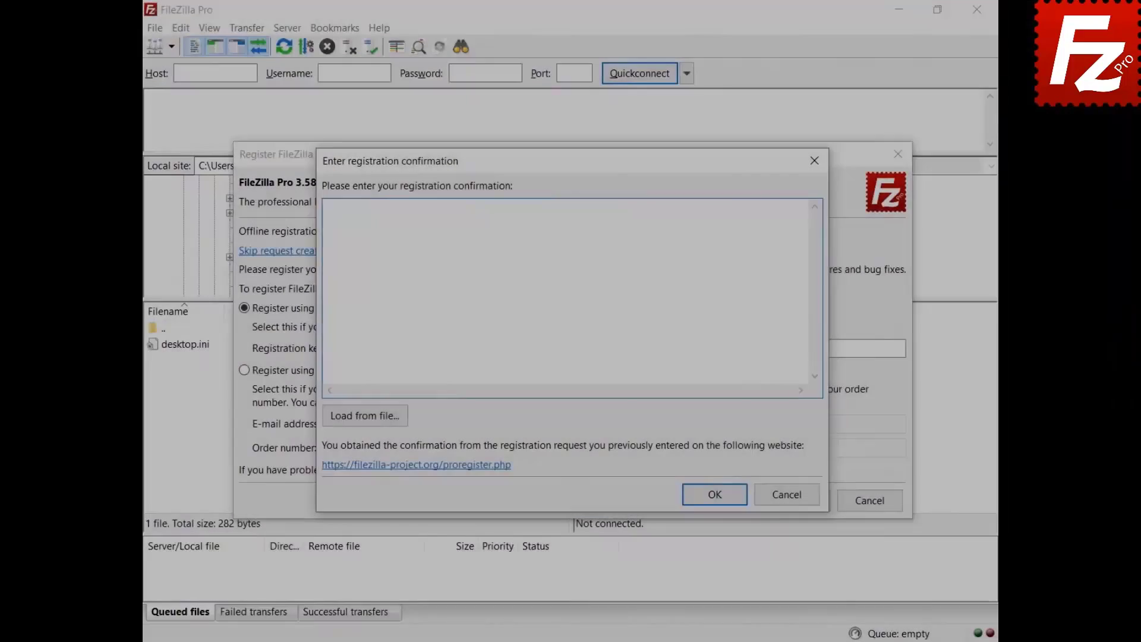
key(ctrl+v)
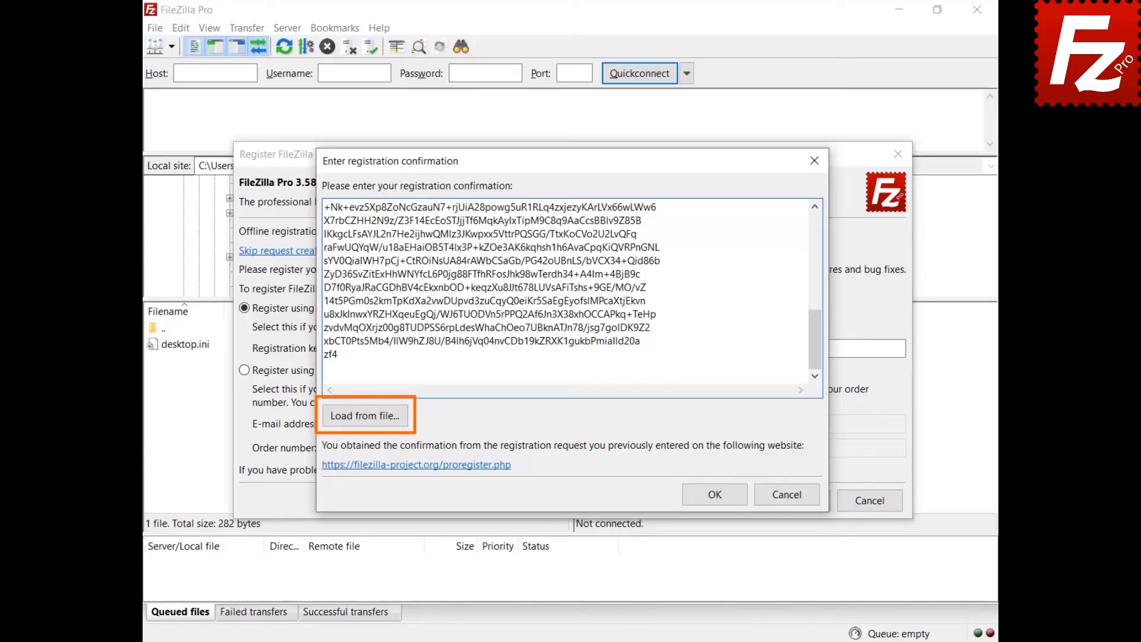
click(715, 498)
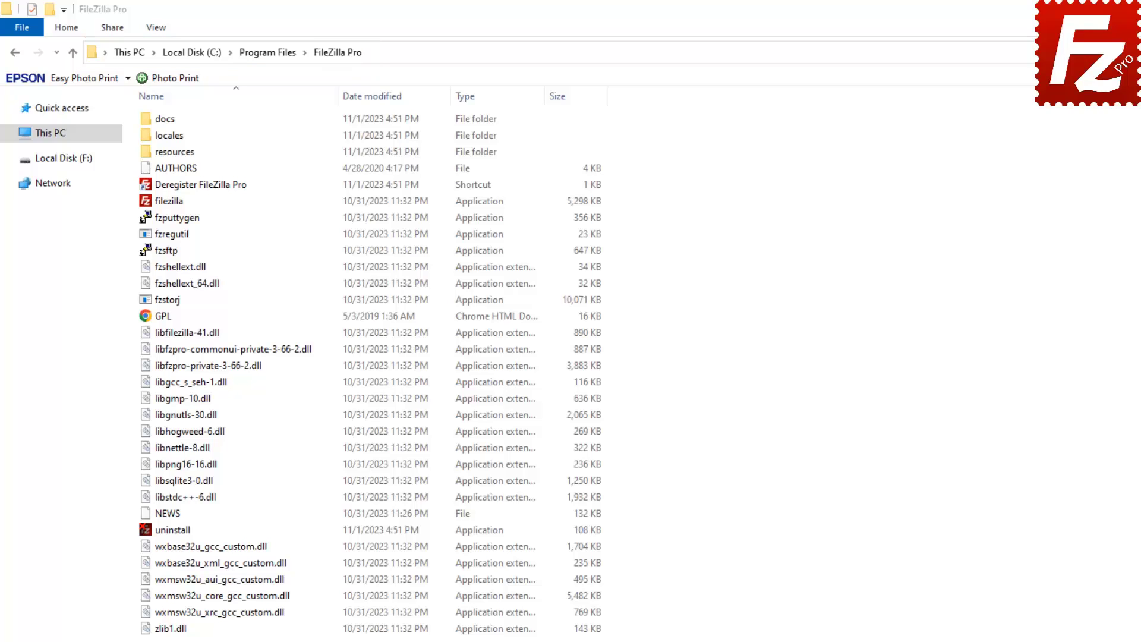
Run Deregister FileZilla Pro with the registration key, retrying after the error and approving UAC
double_click(148, 183)
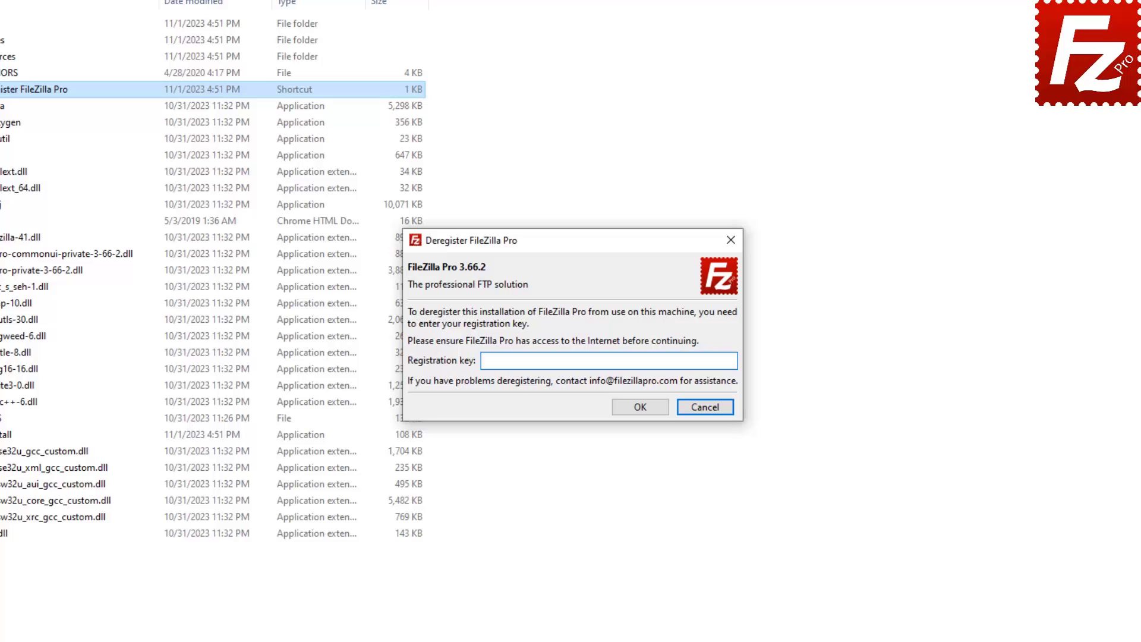
key(ctrl+v)
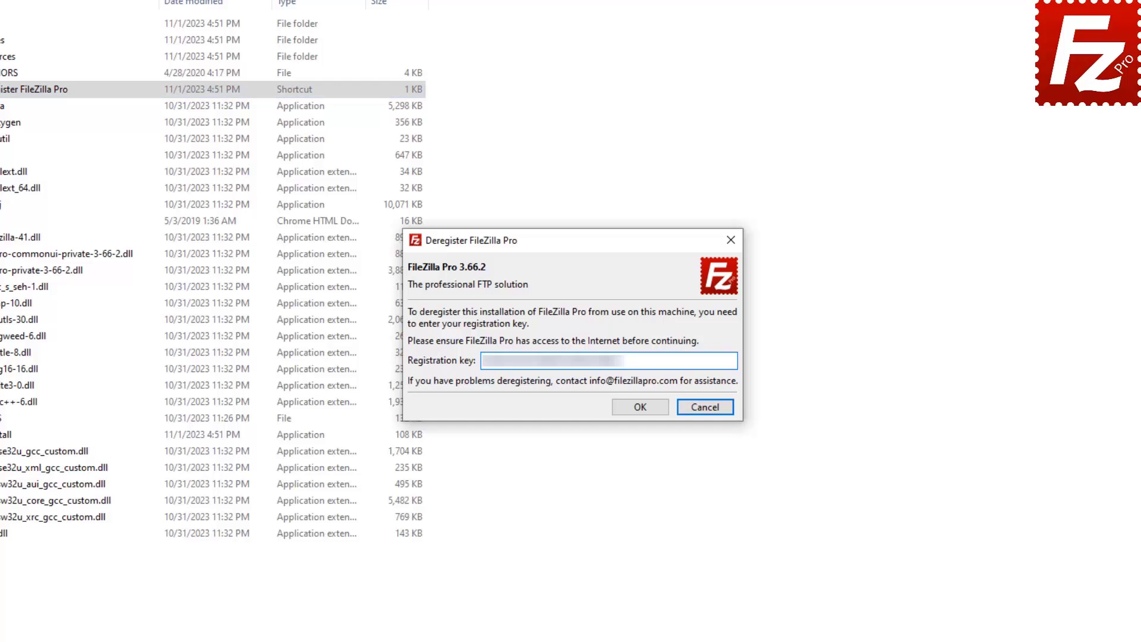
click(640, 408)
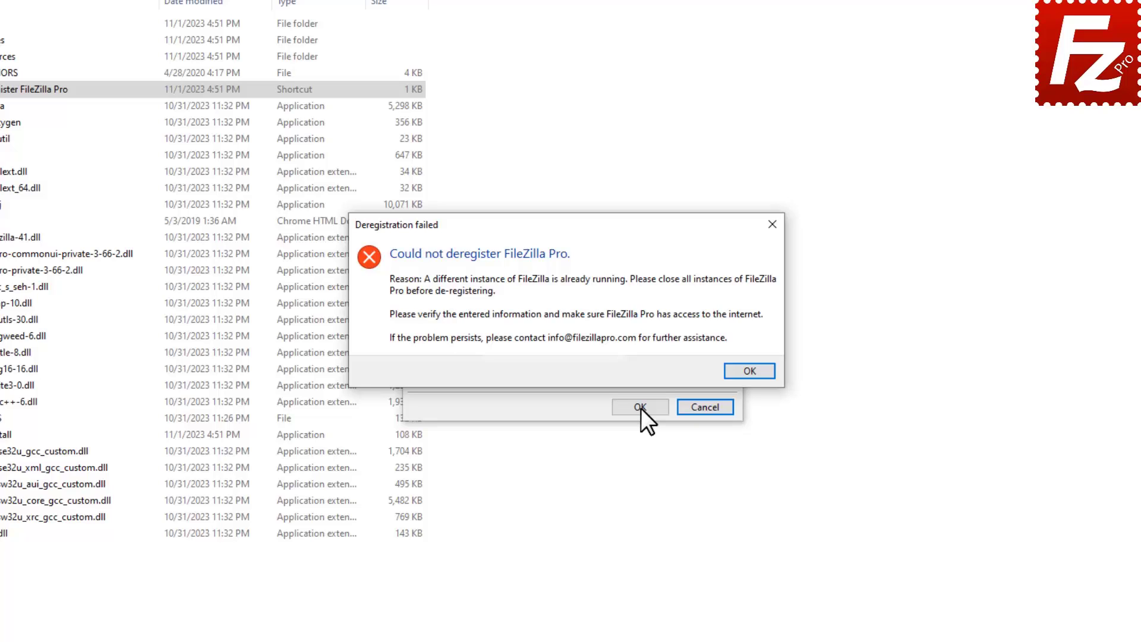
click(750, 371)
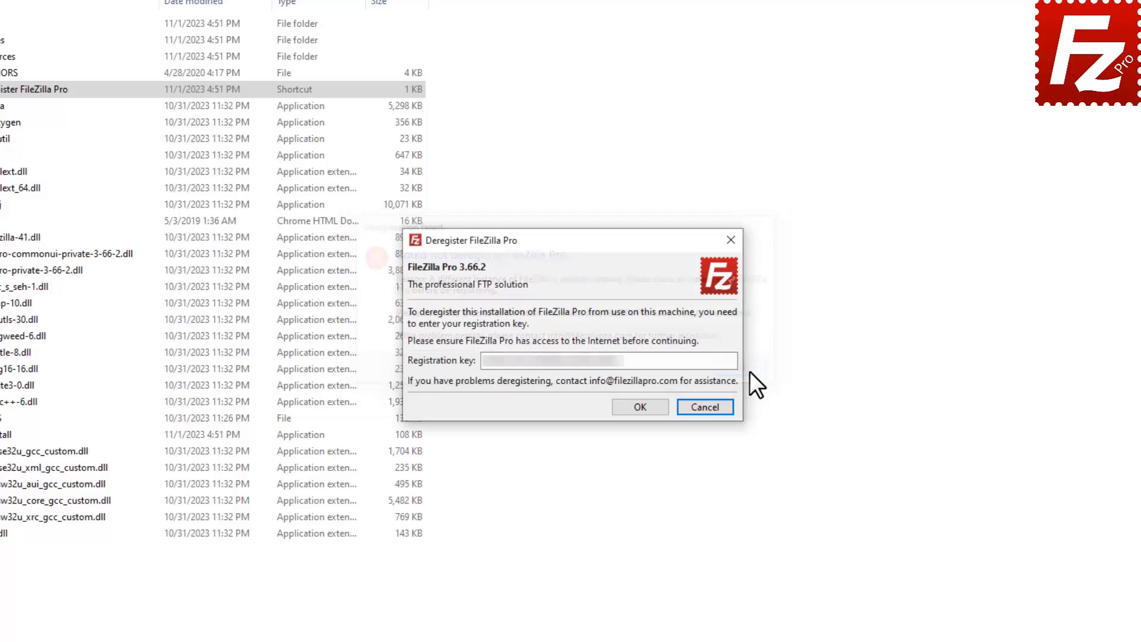
click(640, 406)
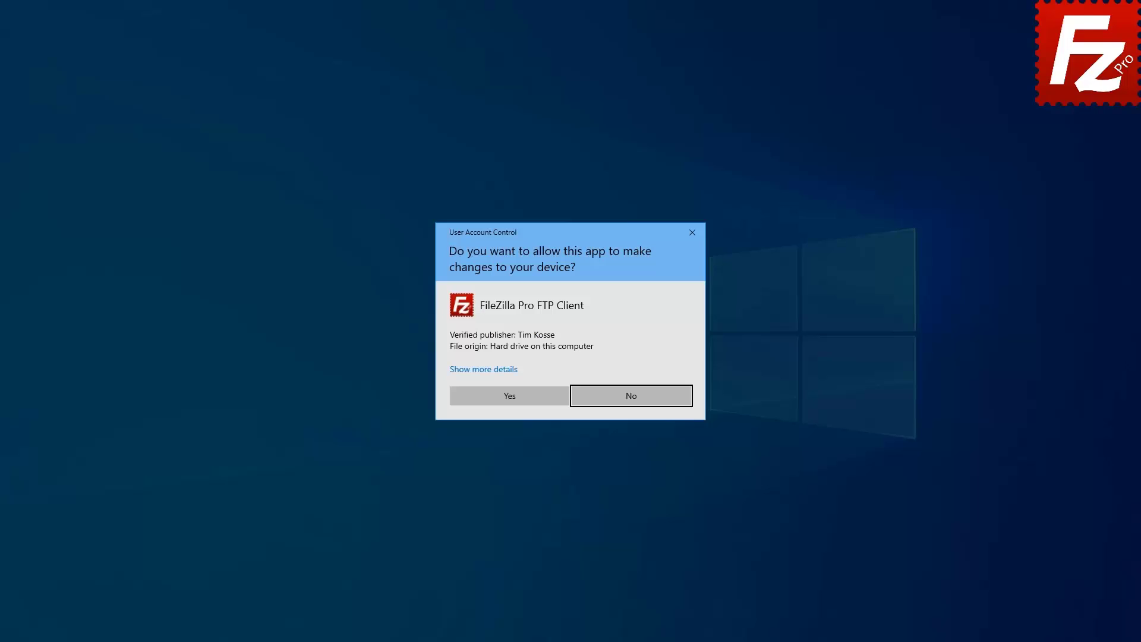
click(509, 396)
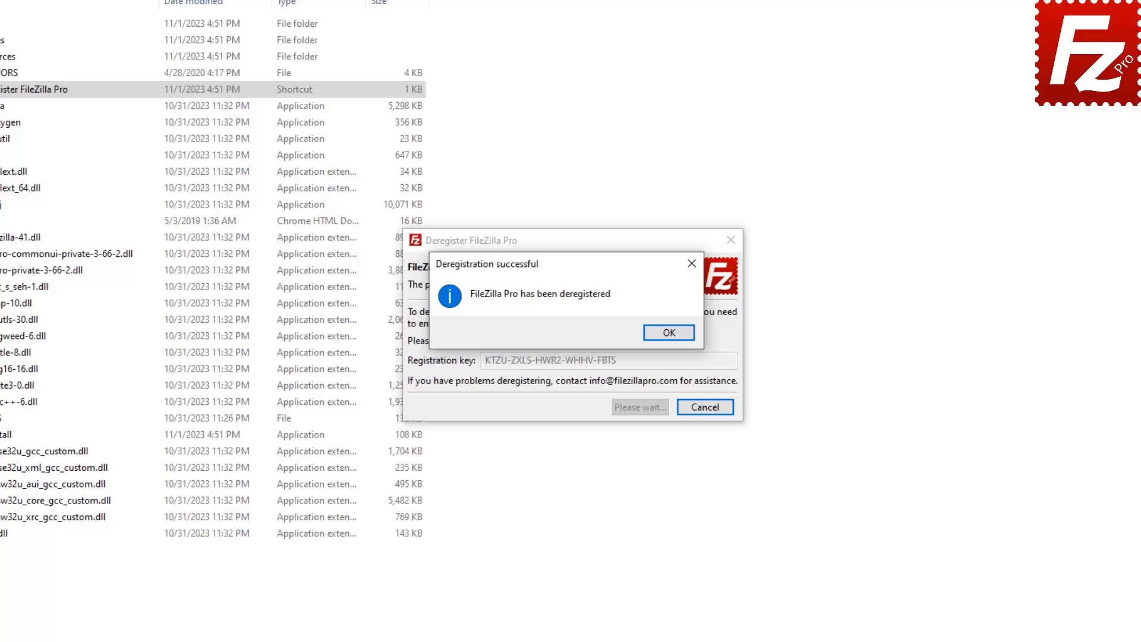
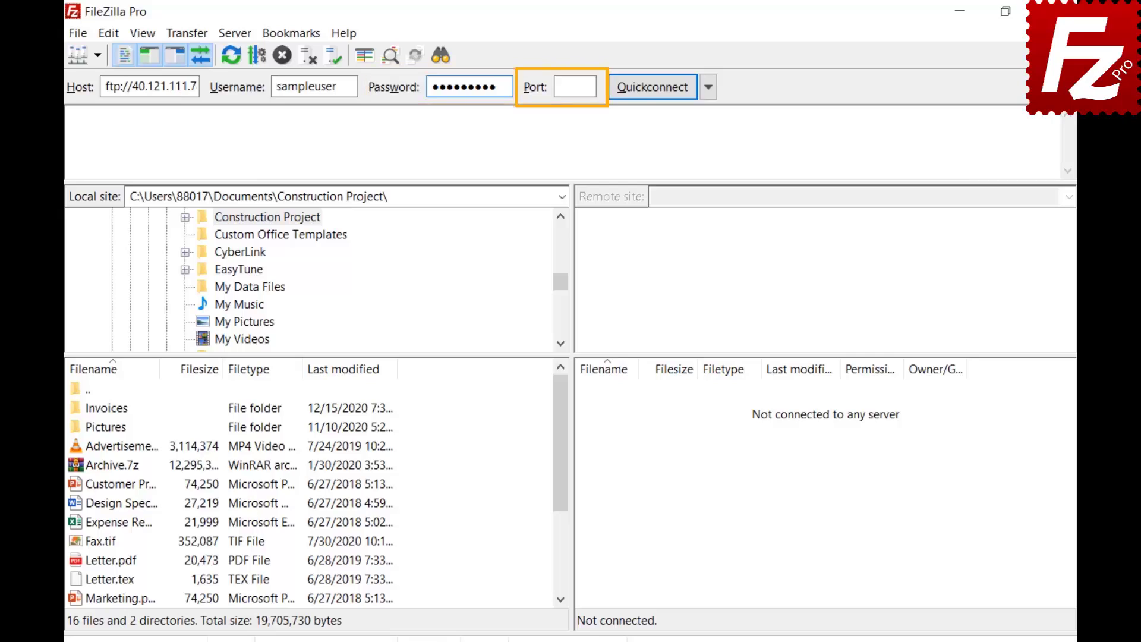
Quickconnect to the FTP server with the entered address and login, then view the quick-connection history
click(652, 88)
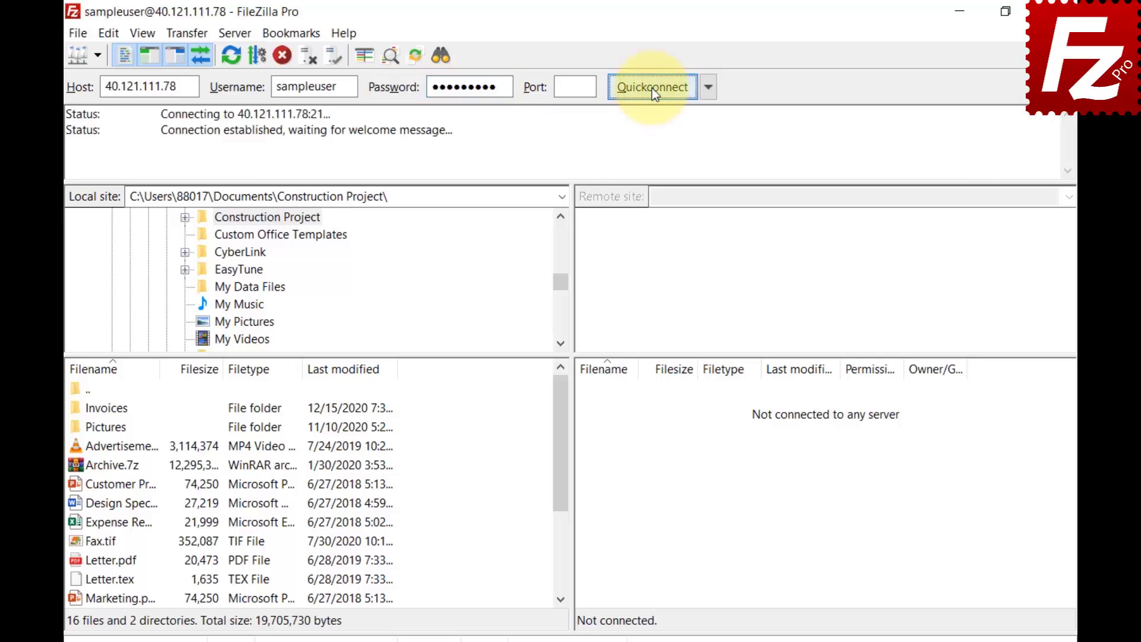
click(708, 90)
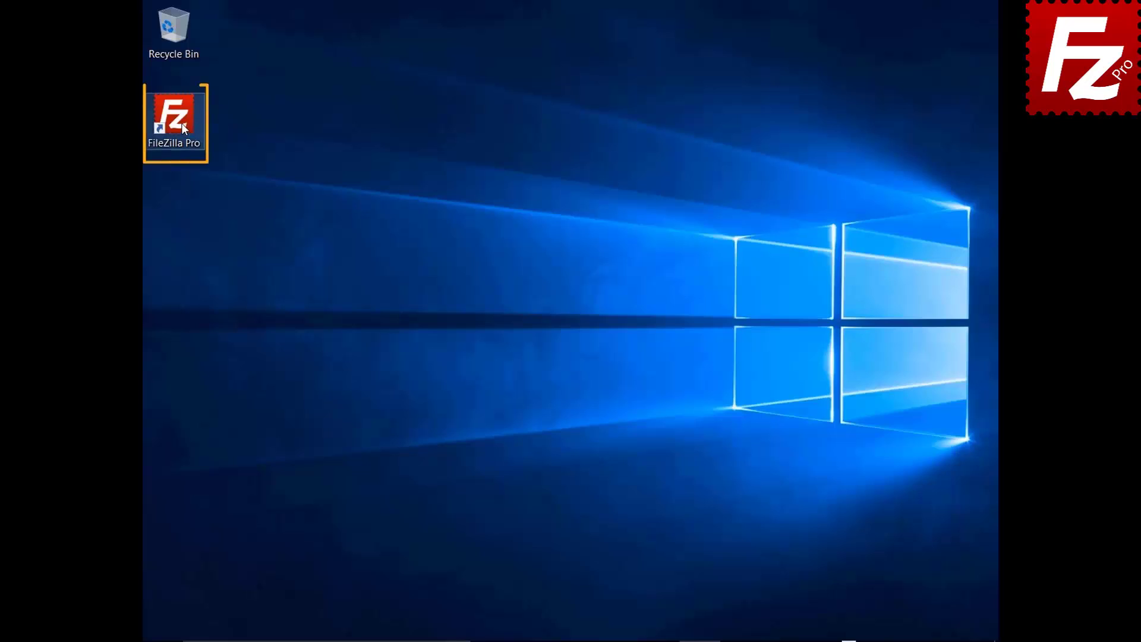
Relaunch FileZilla Pro from the desktop shortcut and bring up the Site Manager from the File menu
double_click(174, 119)
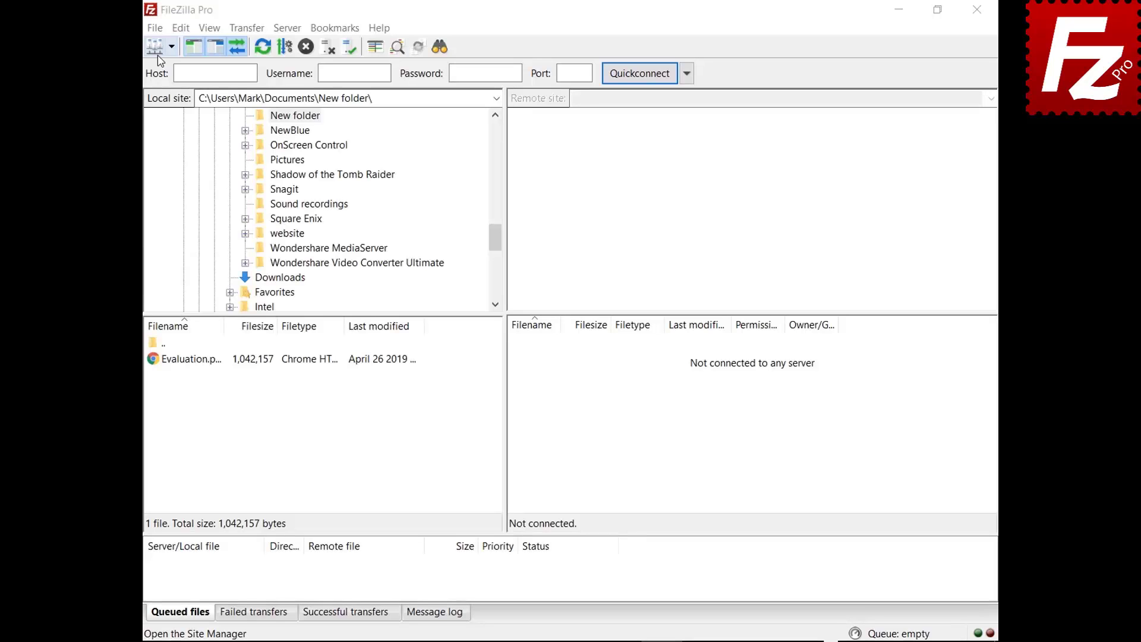
click(155, 28)
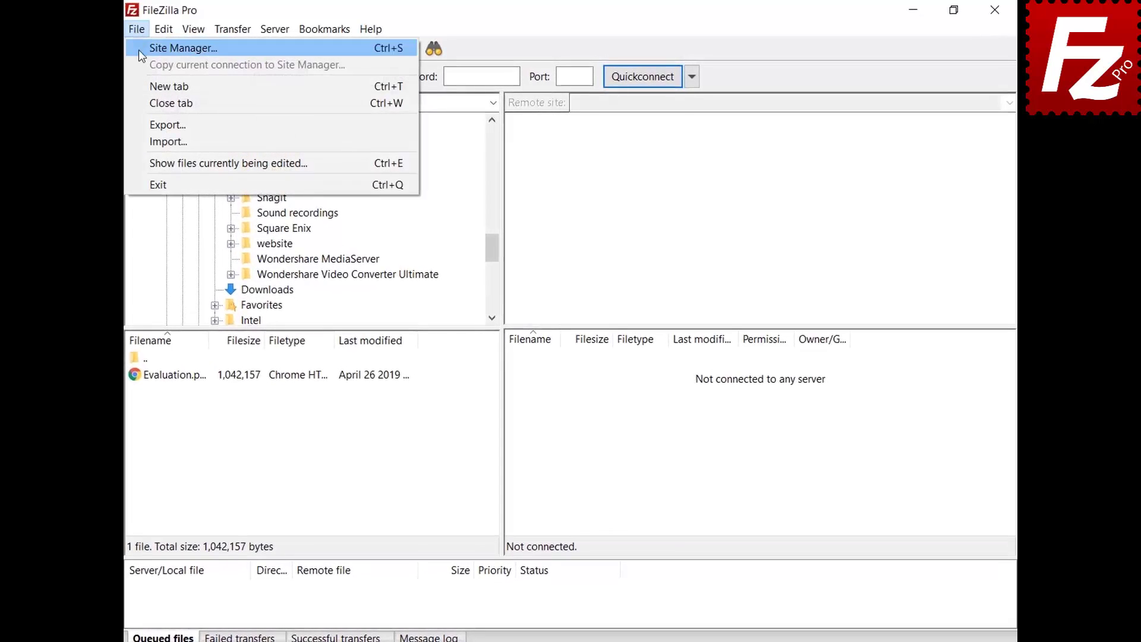
click(138, 52)
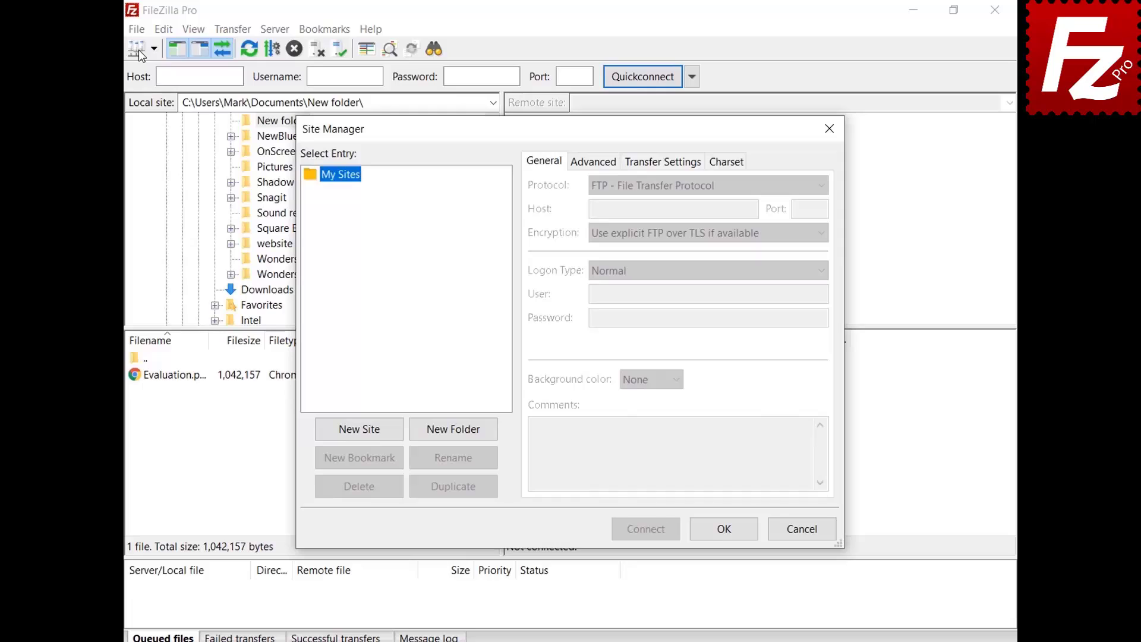
Add a new site named My Server with host 40.121.111.78 and port 21
click(363, 432)
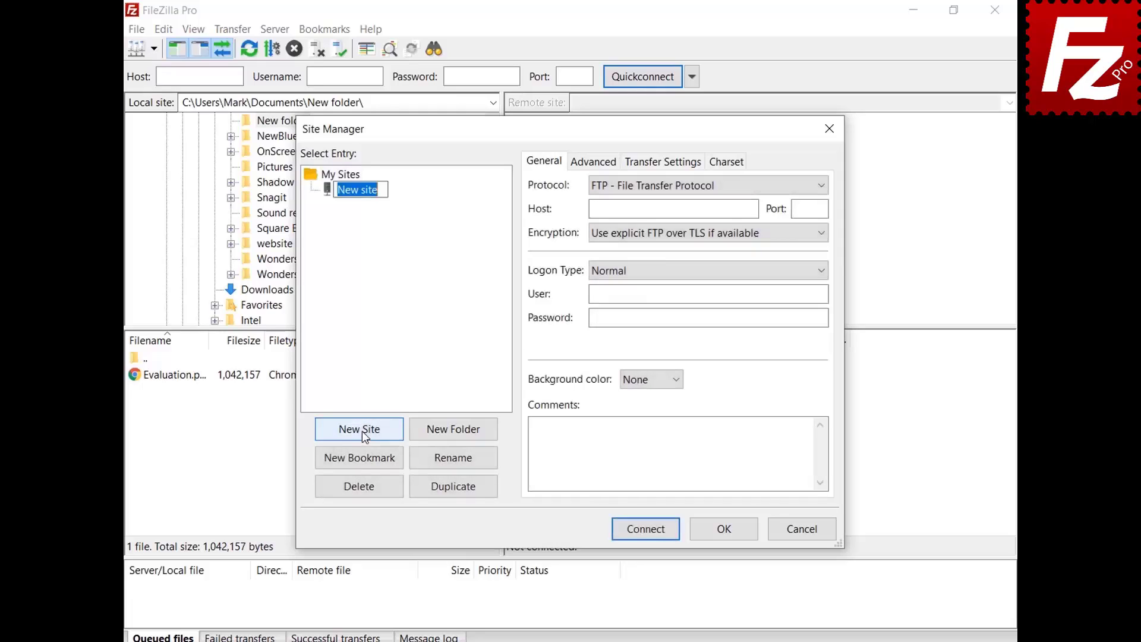
text(My Server)
click(752, 210)
text(40.121.111.78)
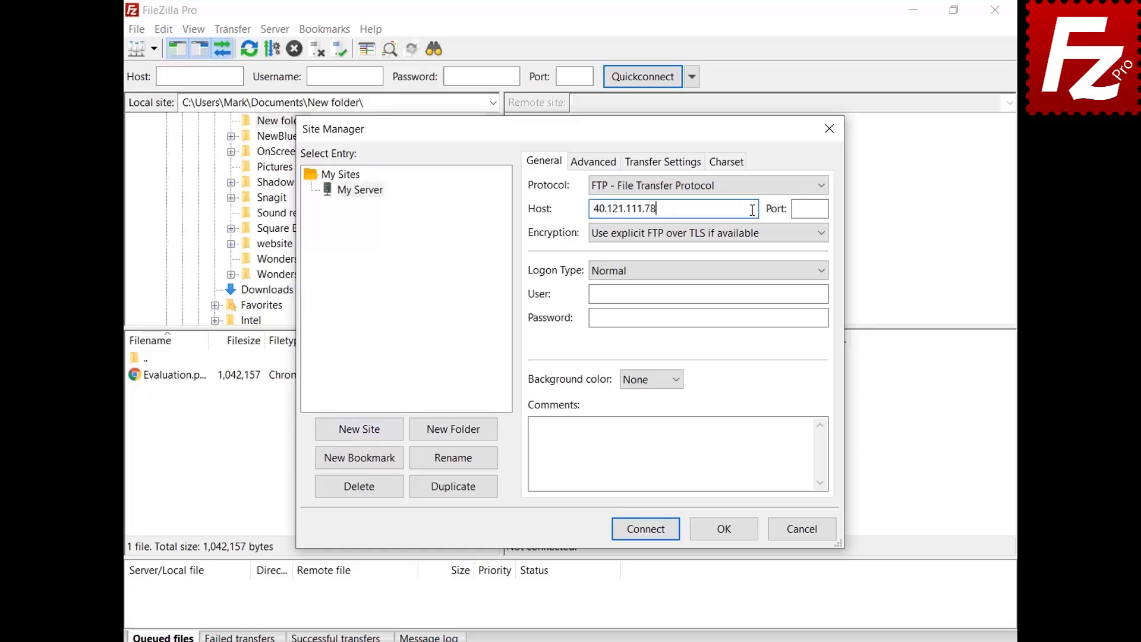
key(Tab)
text(21)
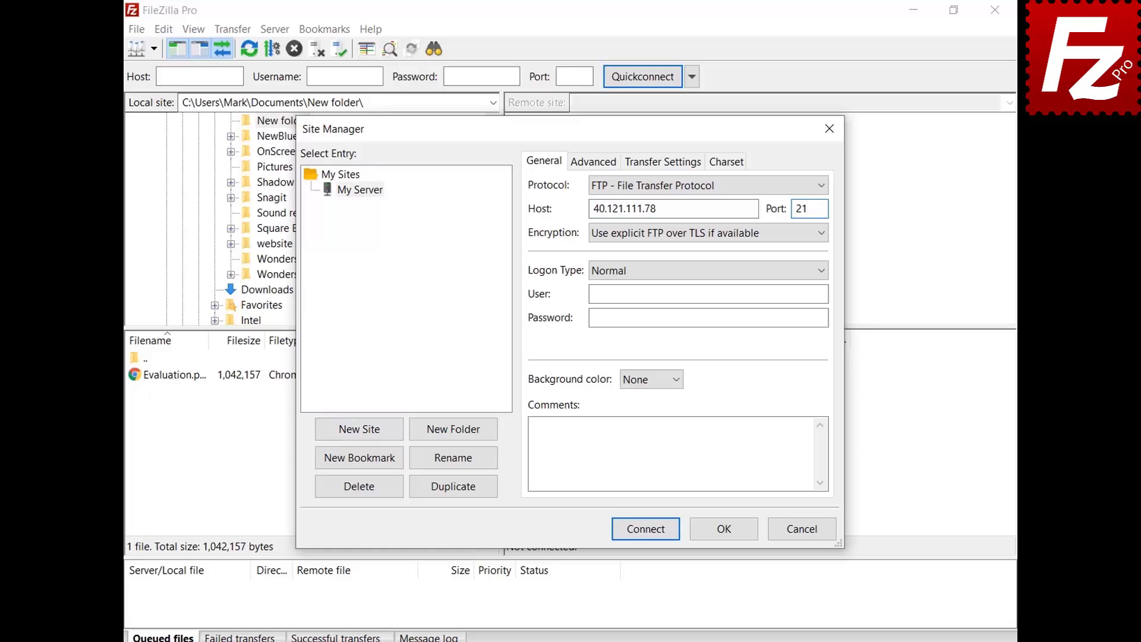
Paste in the login user name and password, give the site a Green background, and go to Advanced settings
click(823, 293)
key(ctrl+v)
click(824, 317)
key(ctrl+v)
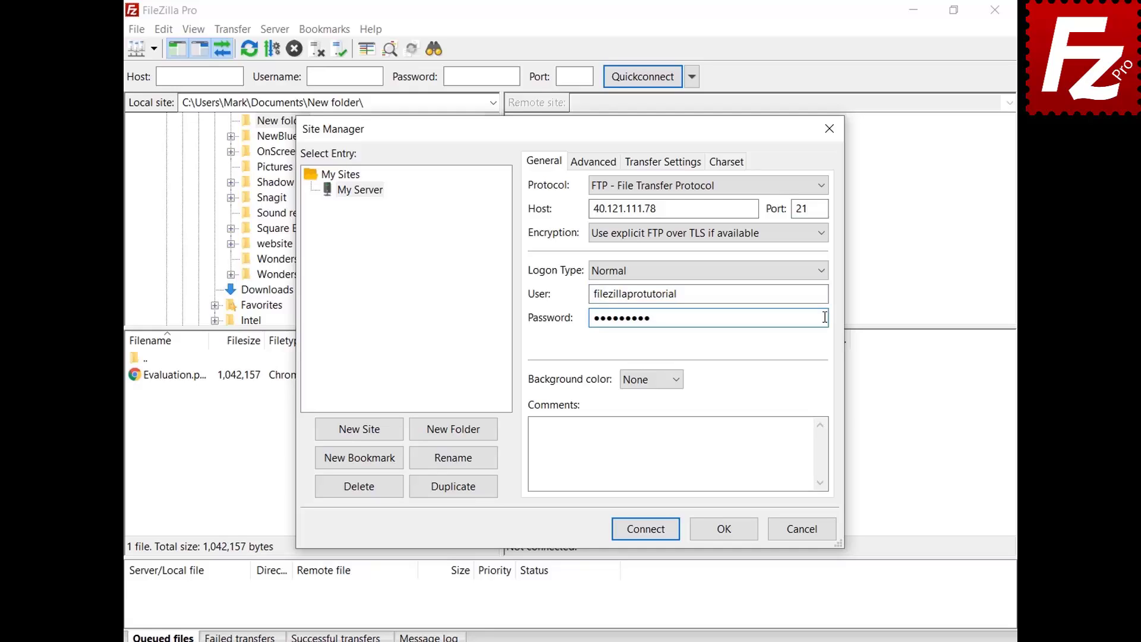
click(677, 380)
click(673, 425)
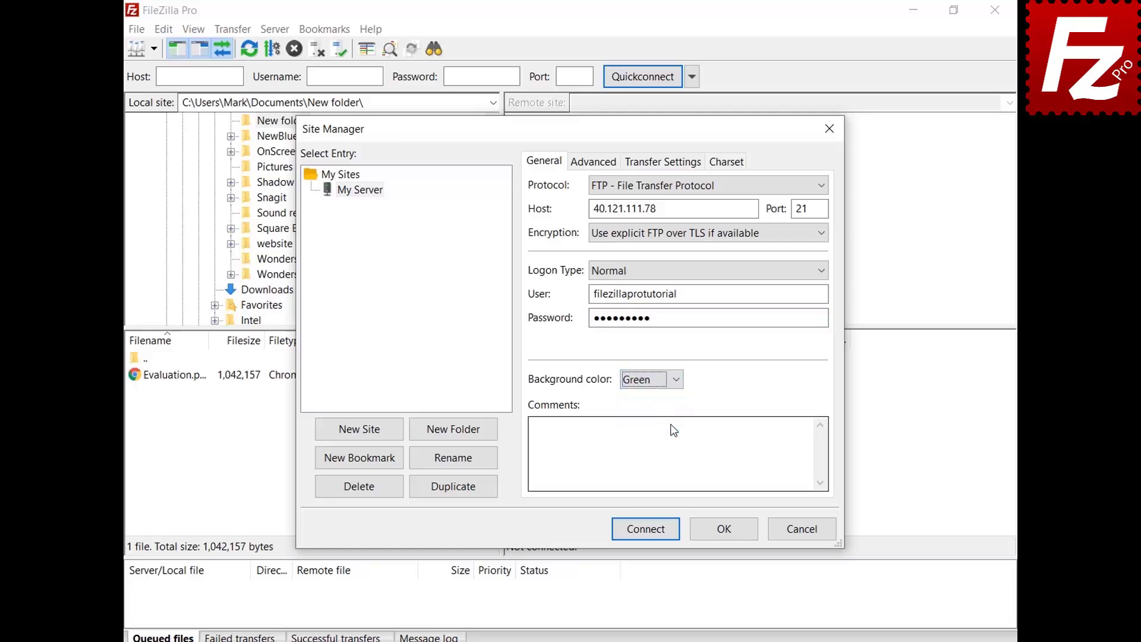
click(582, 170)
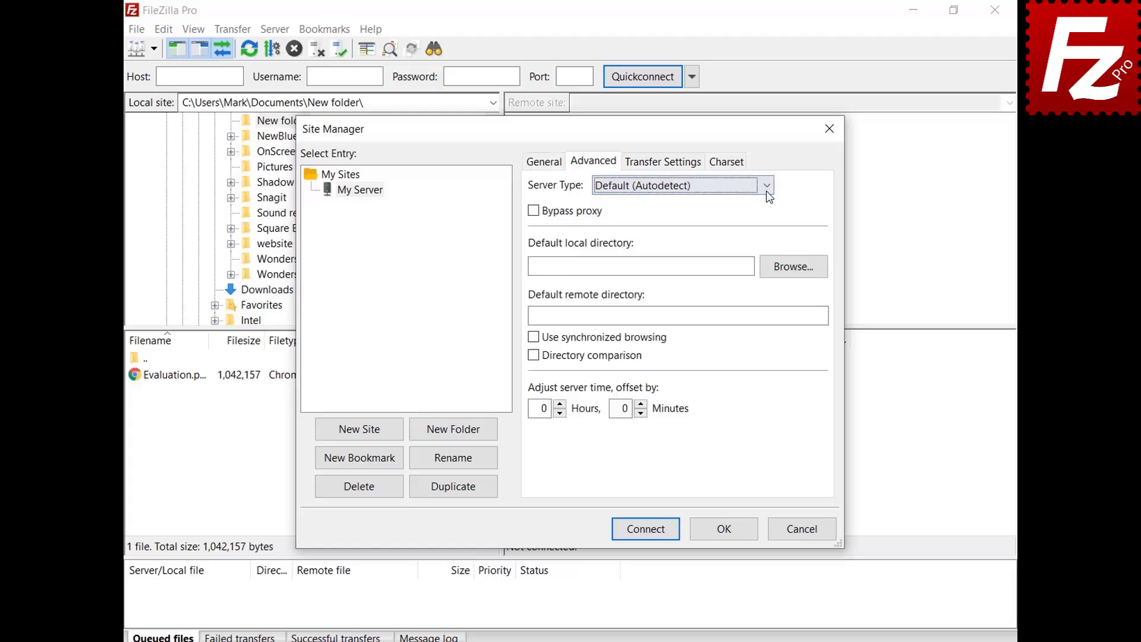
click(766, 185)
click(766, 191)
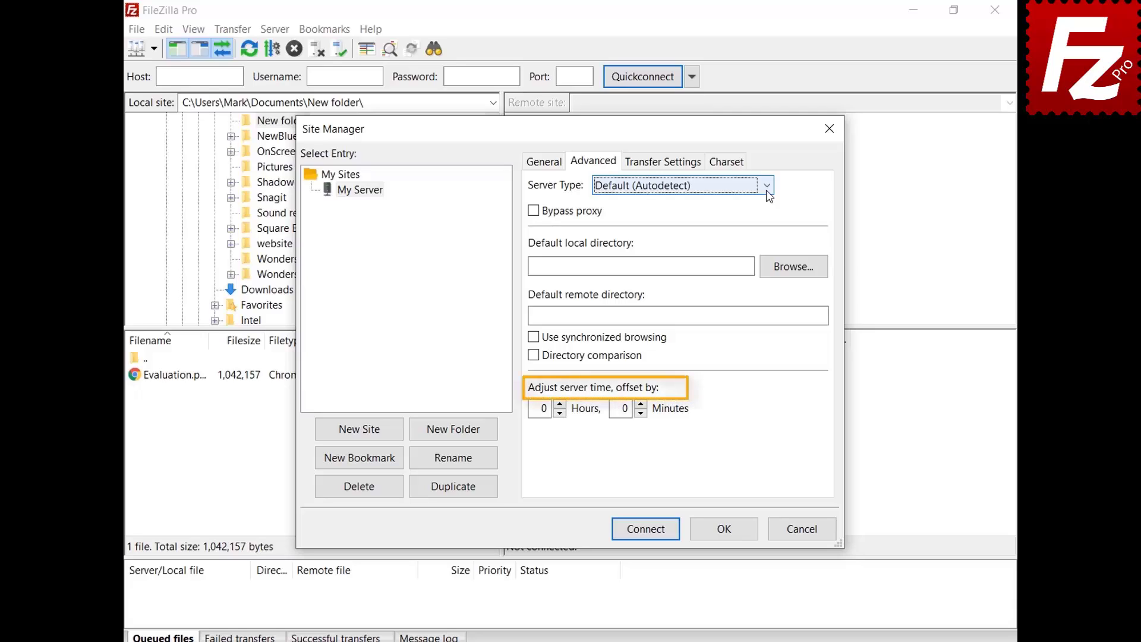
click(665, 168)
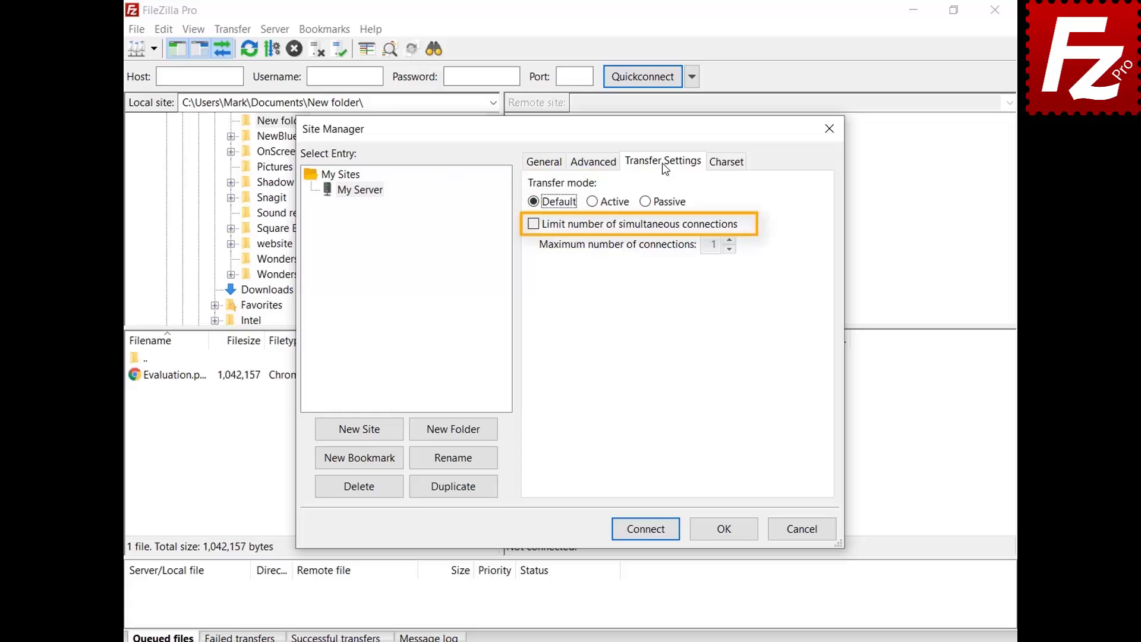
click(725, 165)
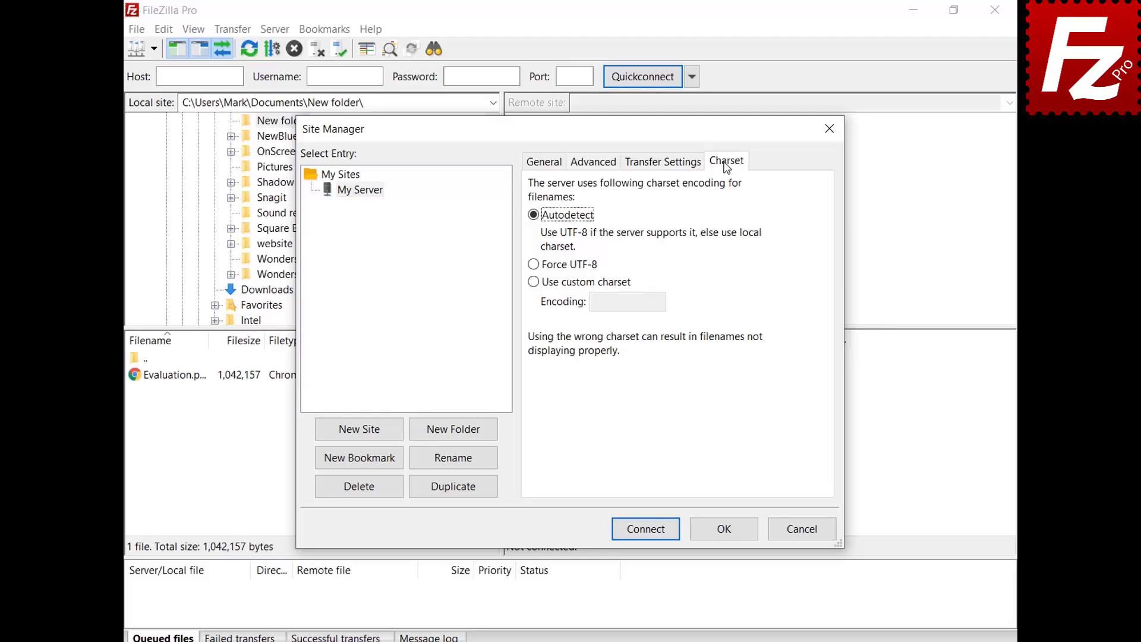
Save My Server, close the Site Manager, and connect to it from the saved-sites dropdown
click(723, 528)
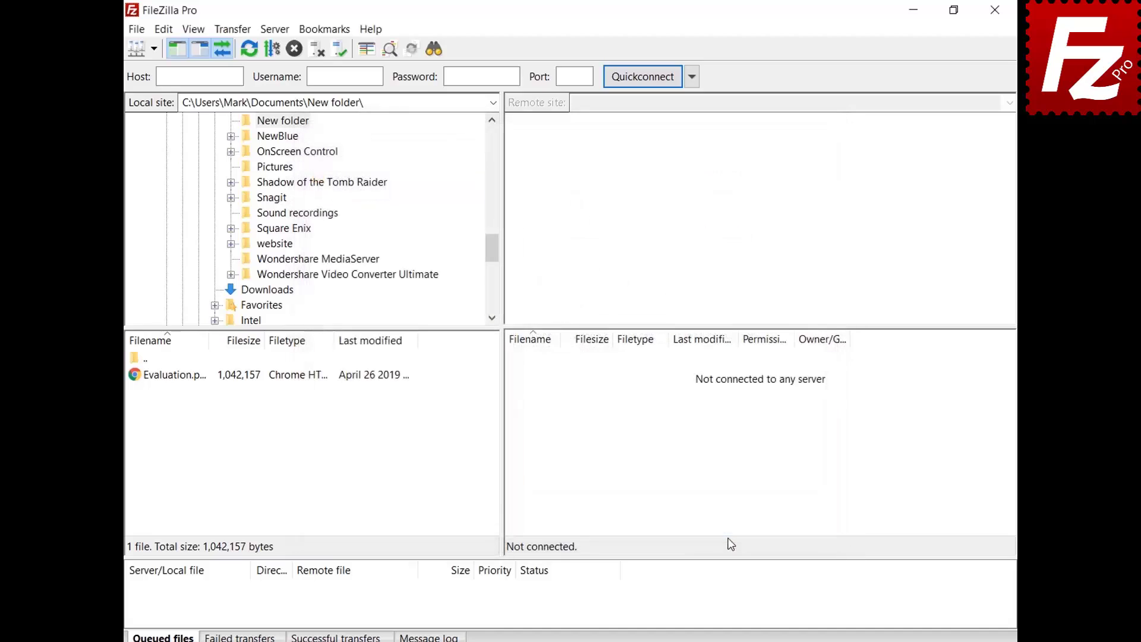
click(153, 49)
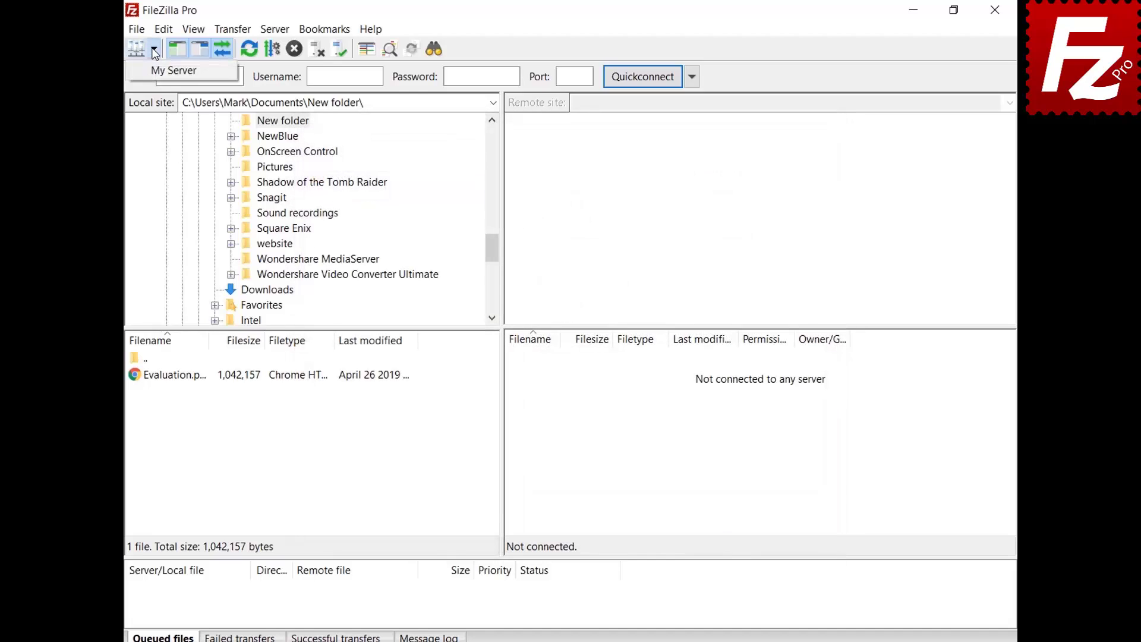
click(159, 71)
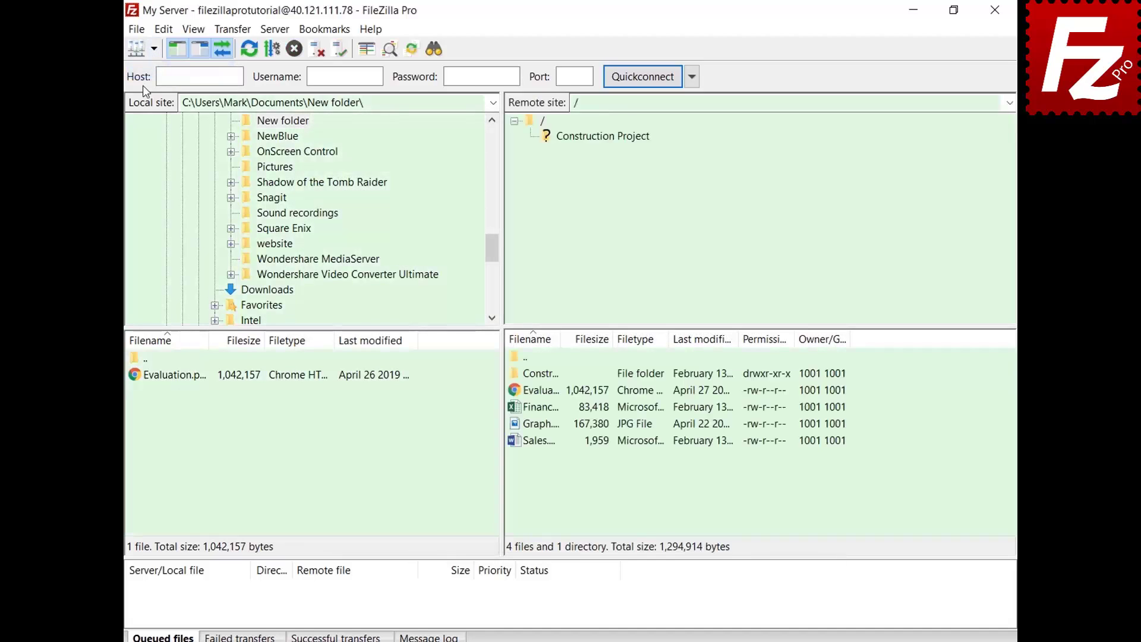
Create a Sites folder in the Site Manager, move My Server into it, and save
key(ctrl+s)
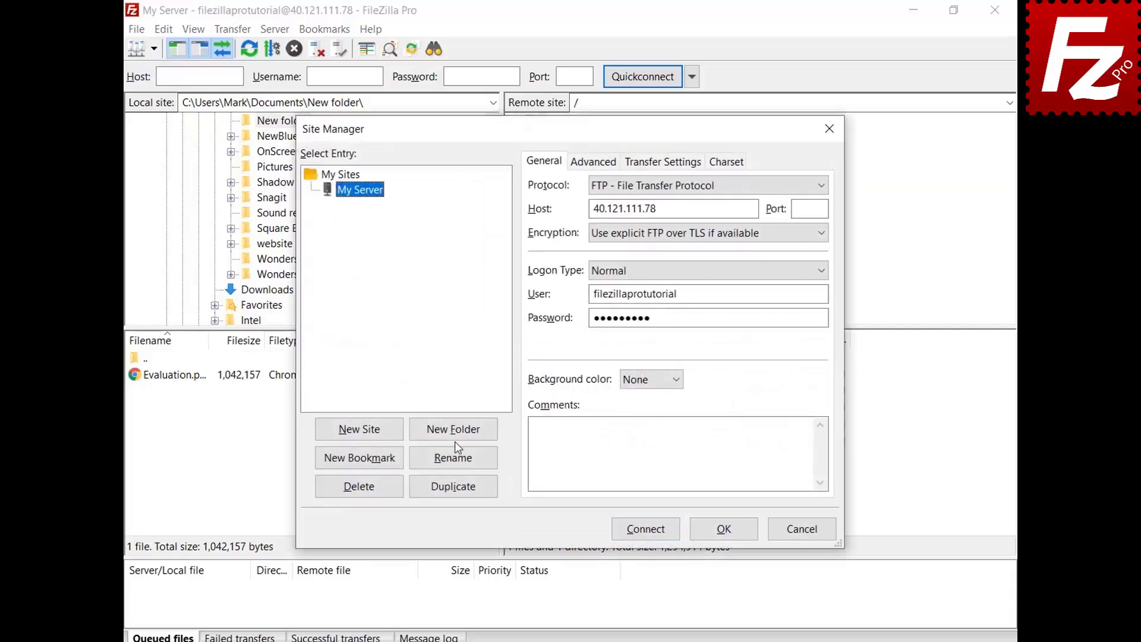
click(455, 436)
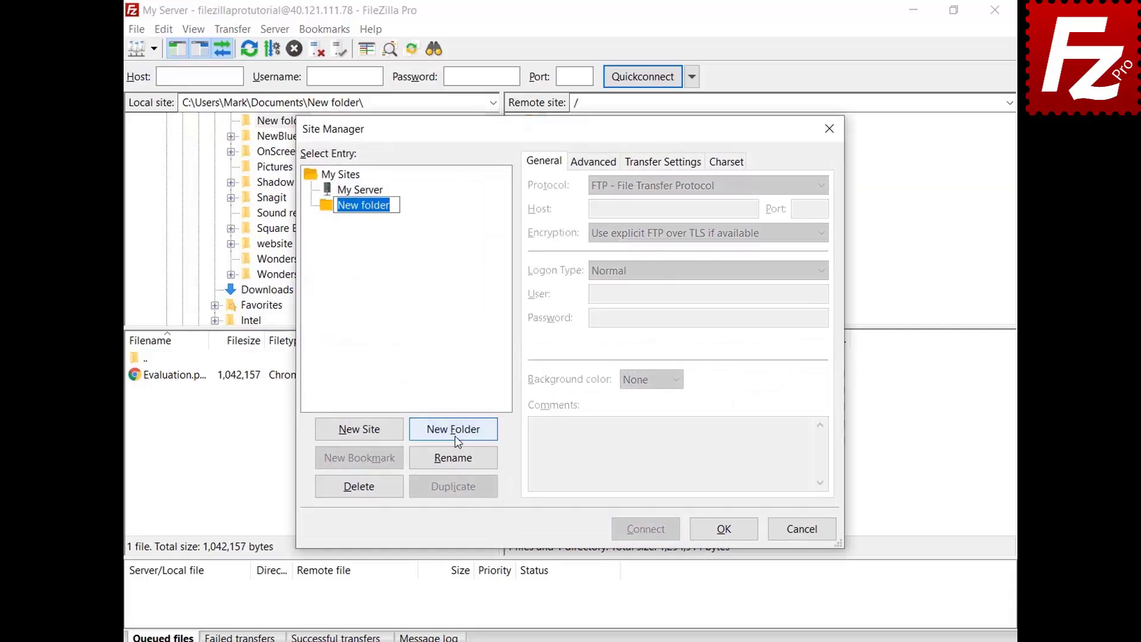
text(Sites)
key(Return)
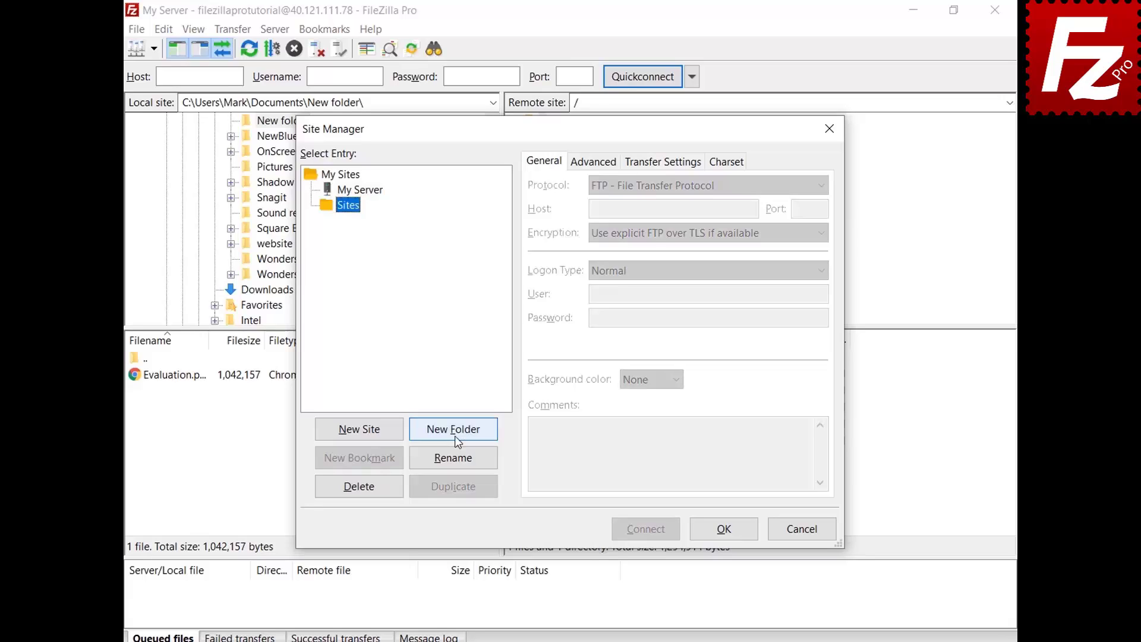
click(375, 195)
drag(376, 196, 357, 212)
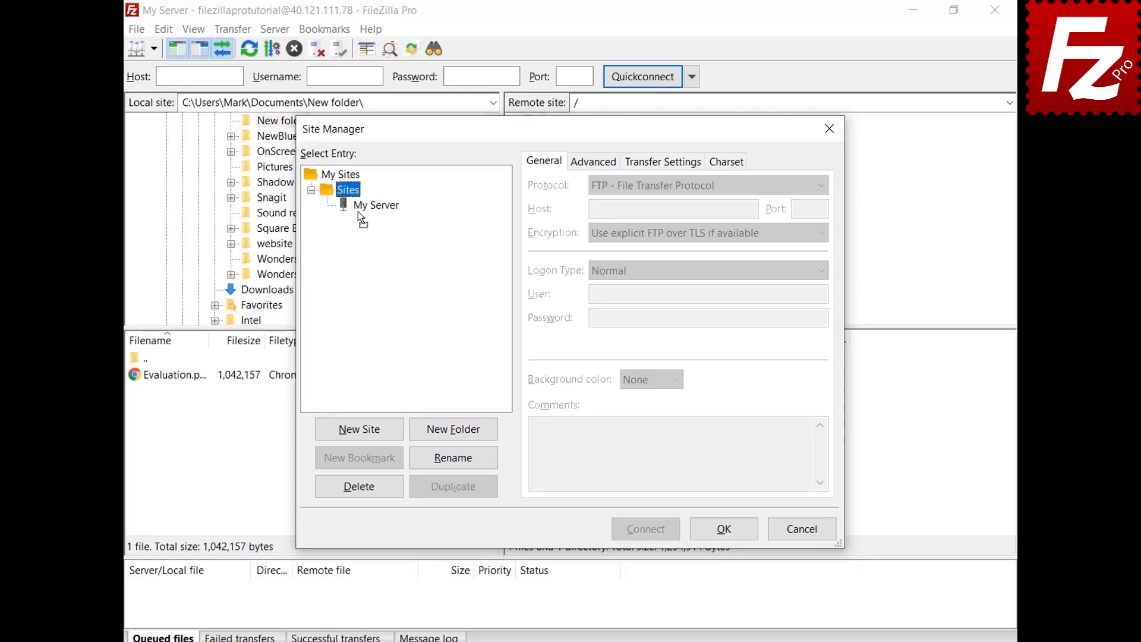
click(723, 529)
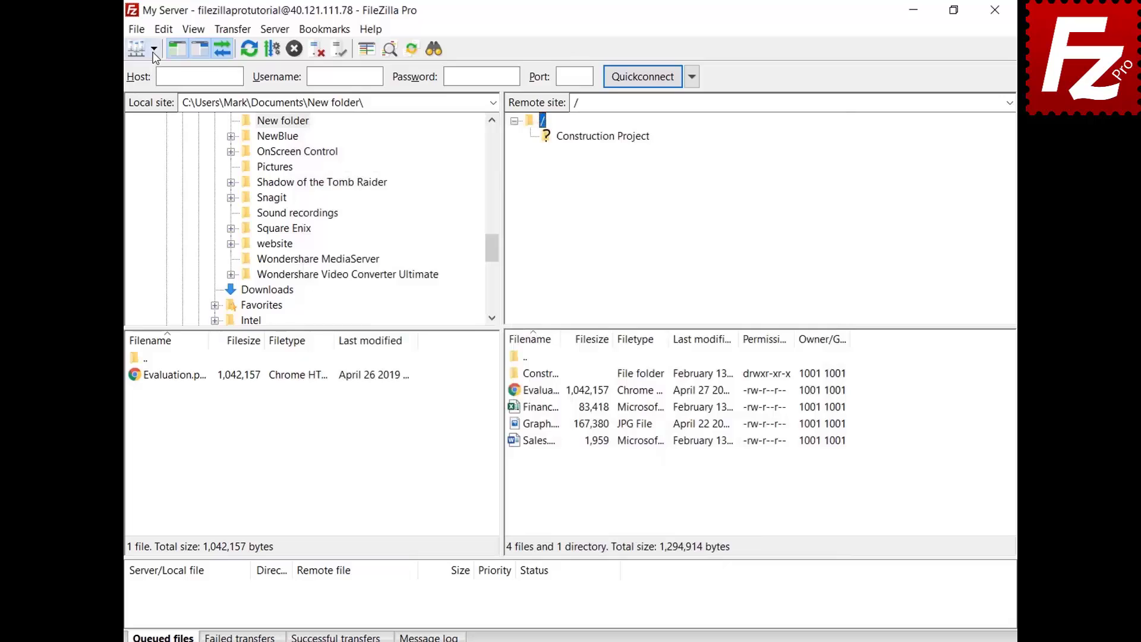
Reopen My Server under the Sites group in the Site Manager and connect to it
click(154, 49)
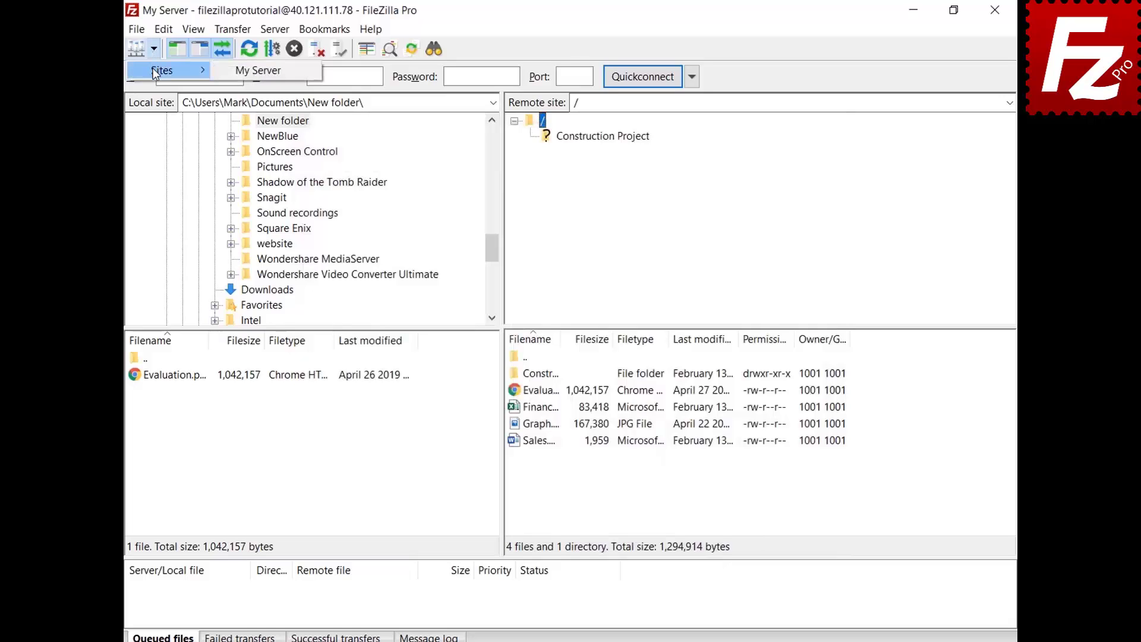
click(155, 72)
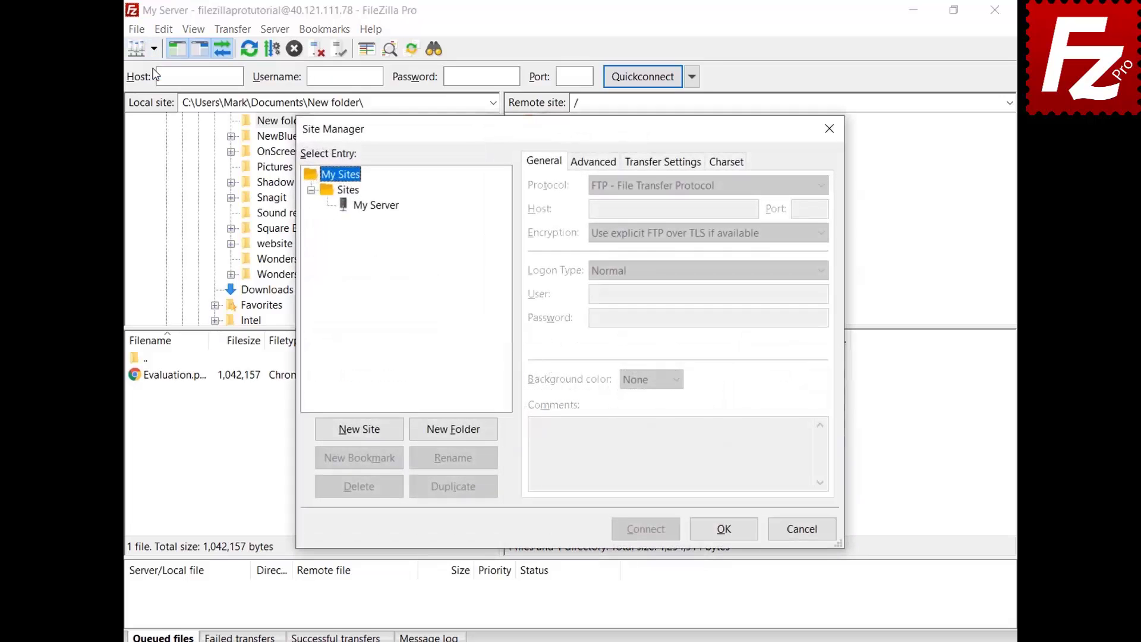
click(378, 205)
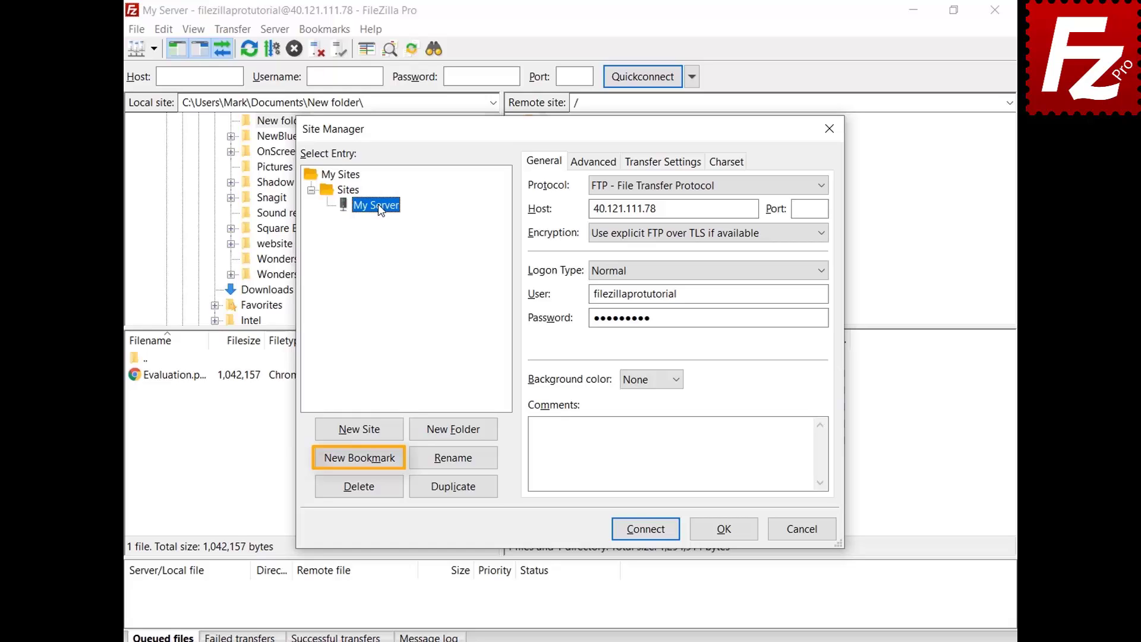
click(730, 534)
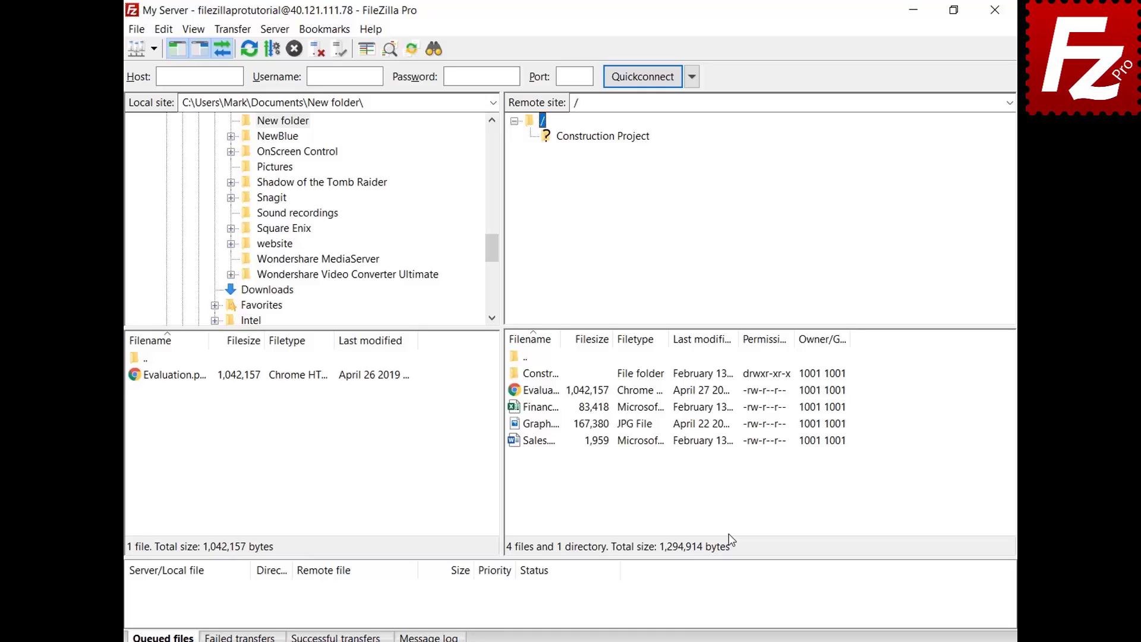
Go to the Interface page of FileZilla Pro's settings via Edit > Settings
click(162, 33)
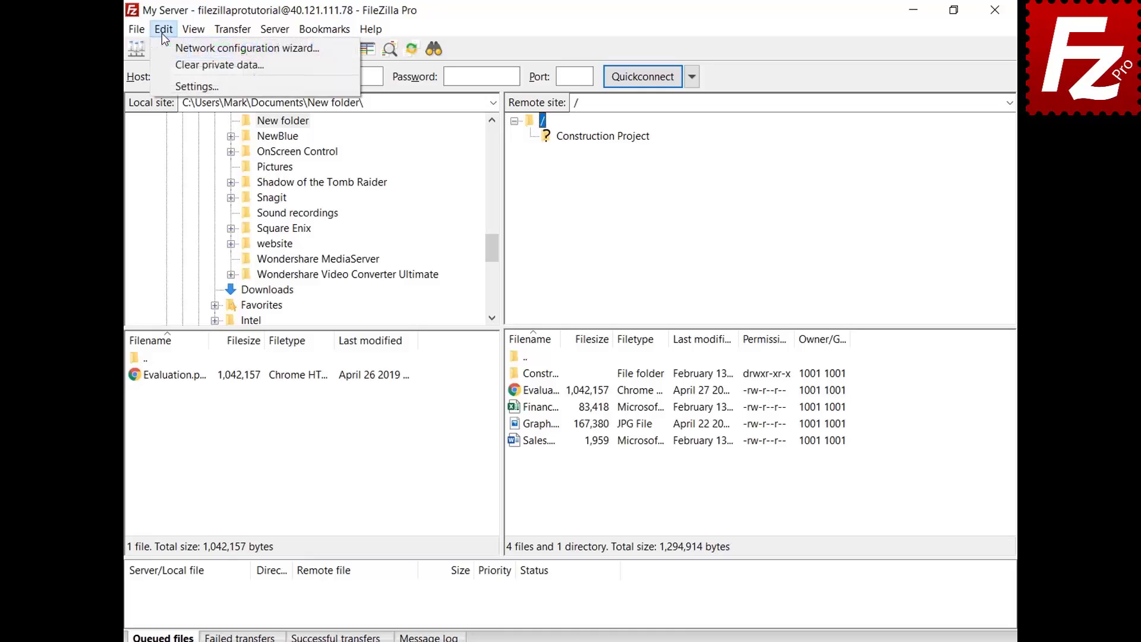
click(170, 86)
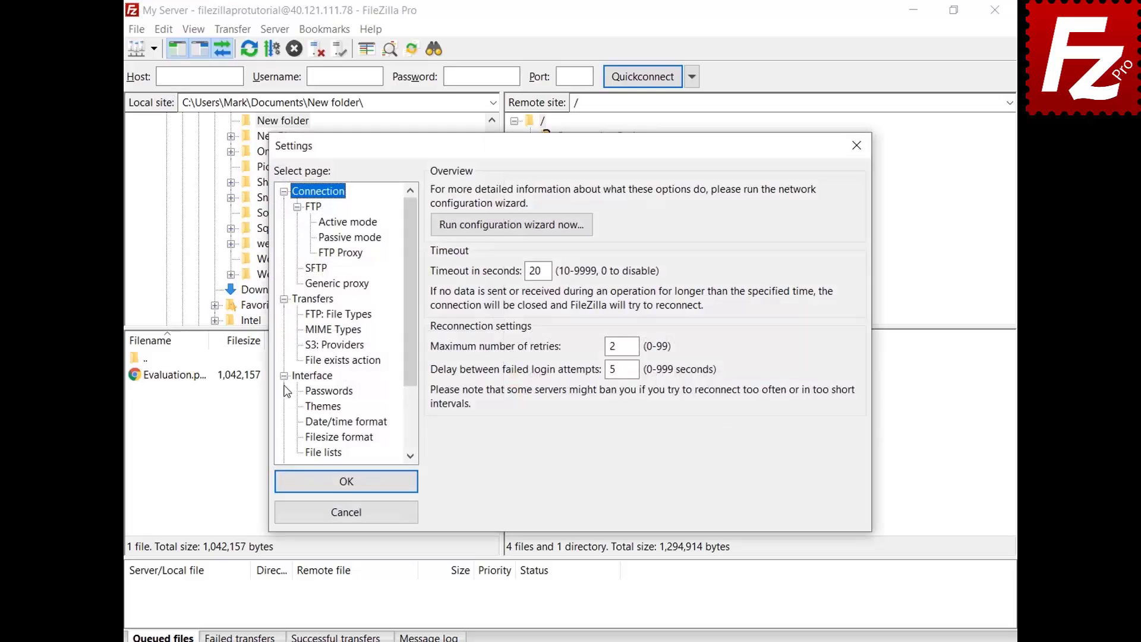
click(299, 381)
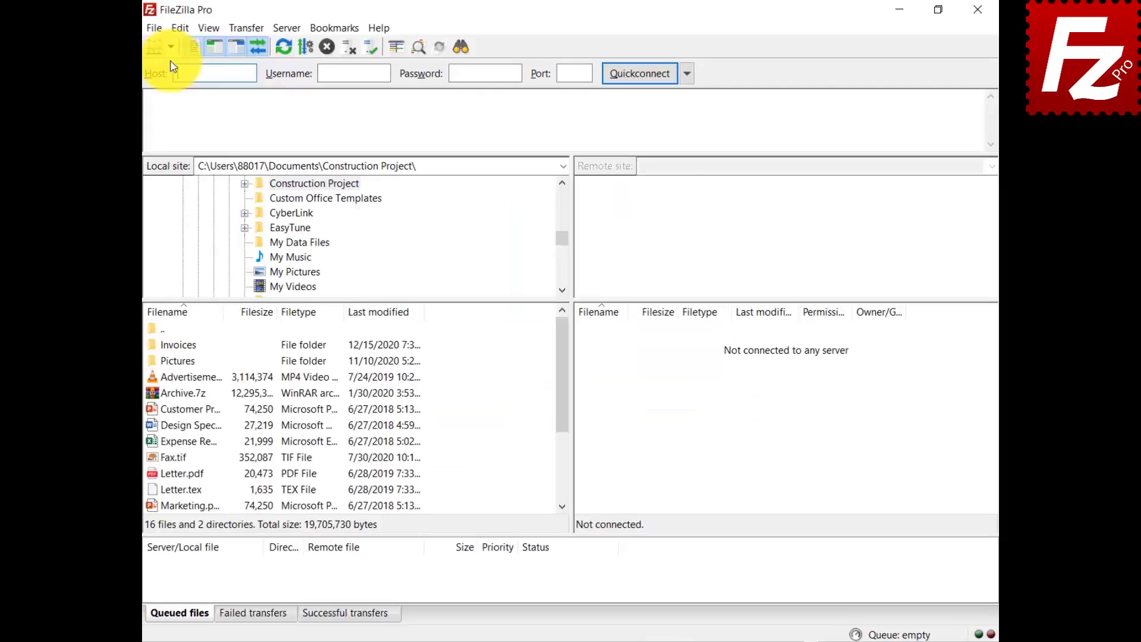
In the Site Manager, create a new folder named Google Drive
click(119, 54)
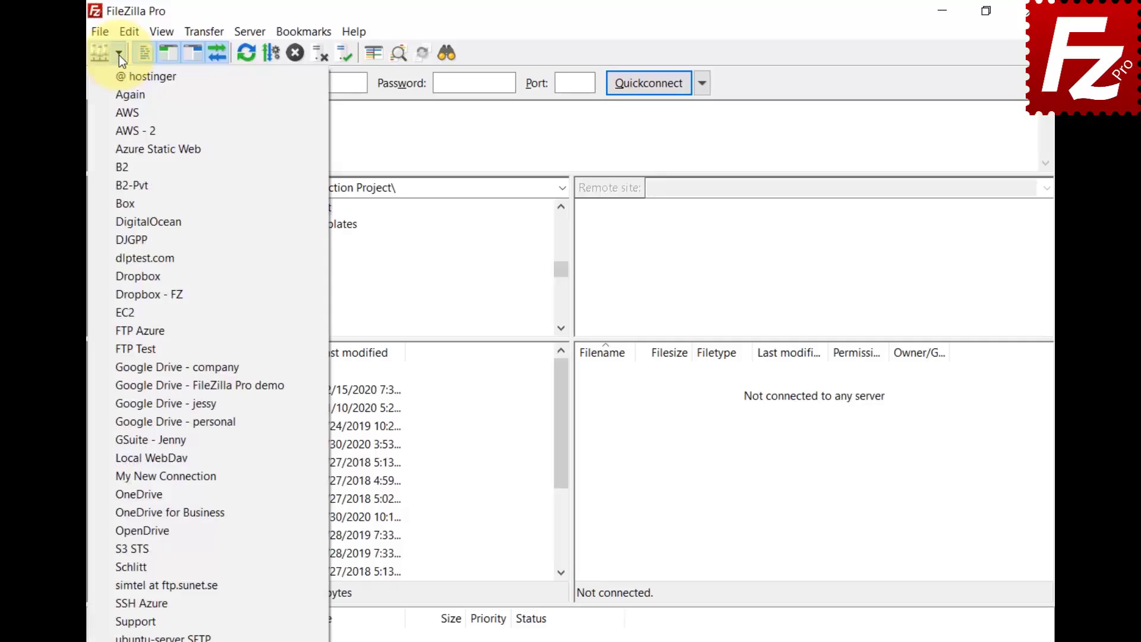
click(105, 30)
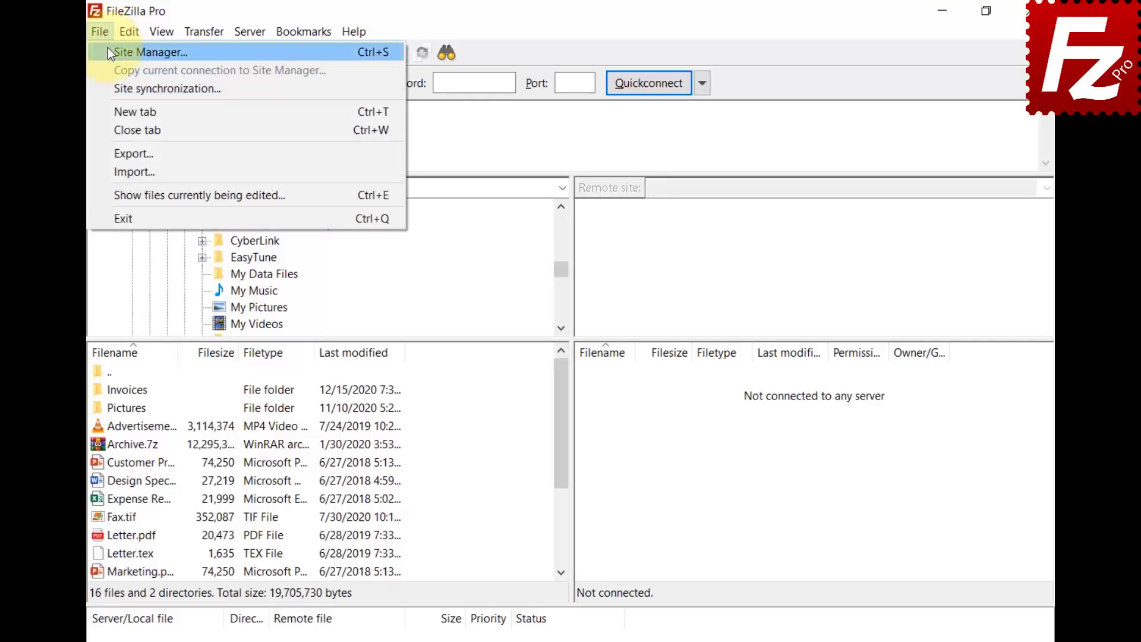
click(108, 48)
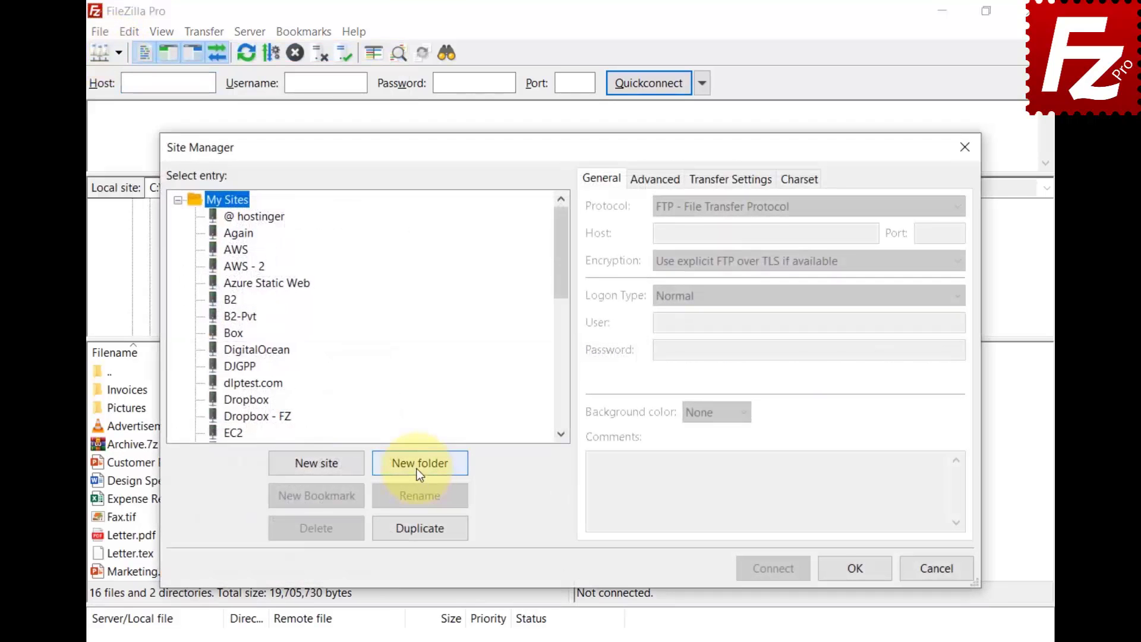
click(417, 468)
text(Google Drive)
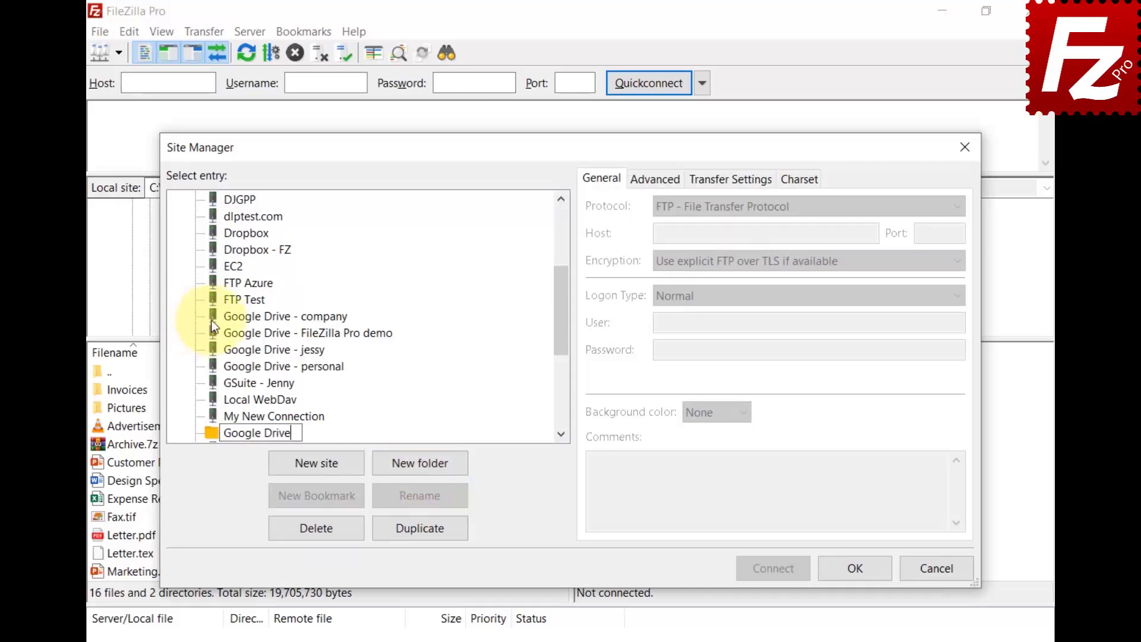
key(Return)
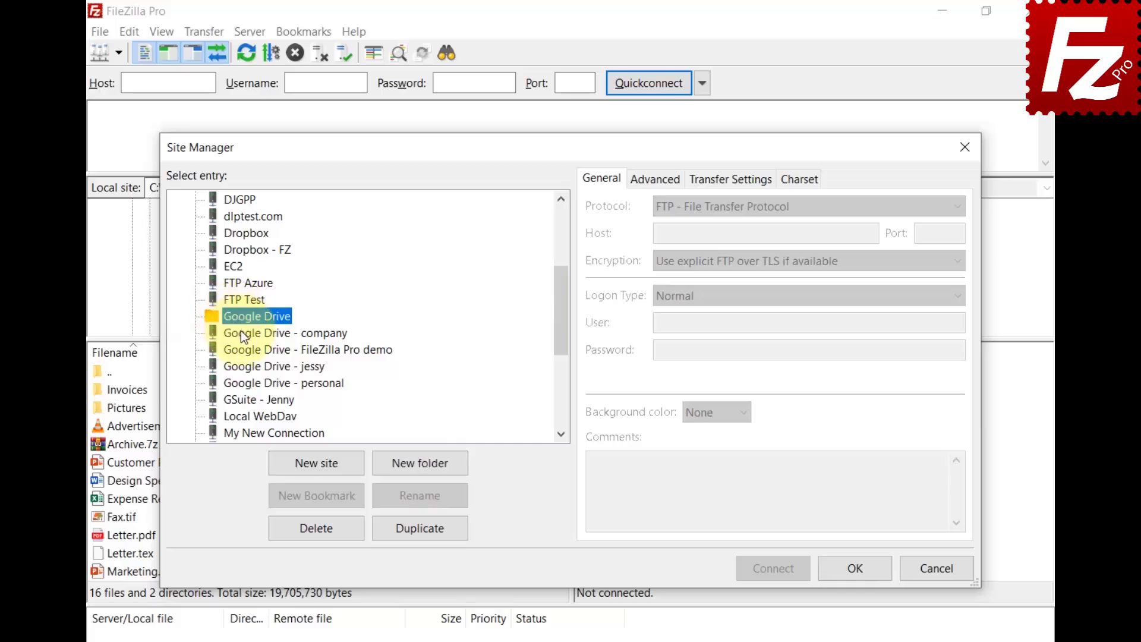
Move the four Google Drive sites into the Google Drive folder, check the dropdown, then relaunch FileZilla Pro
click(241, 330)
shift+click(257, 388)
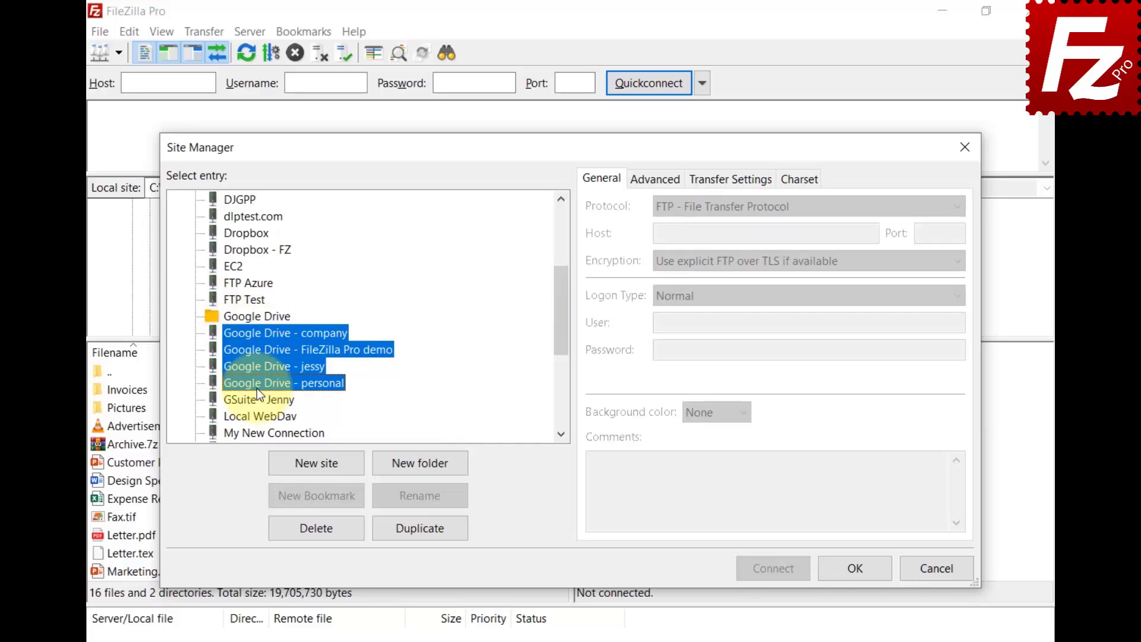
drag(256, 387, 256, 316)
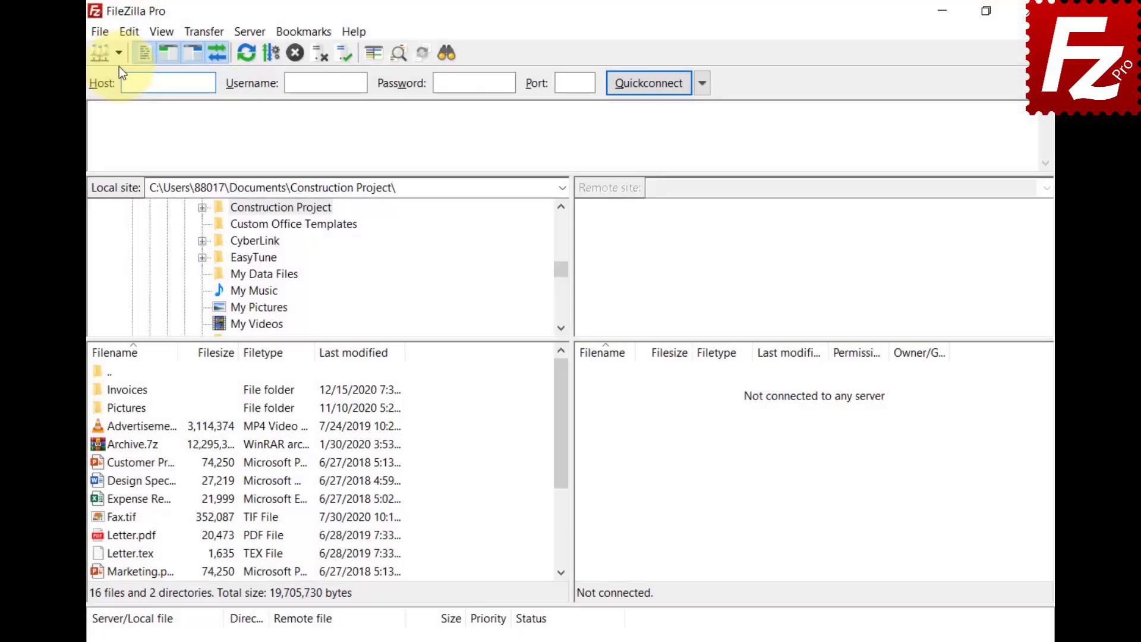
click(119, 59)
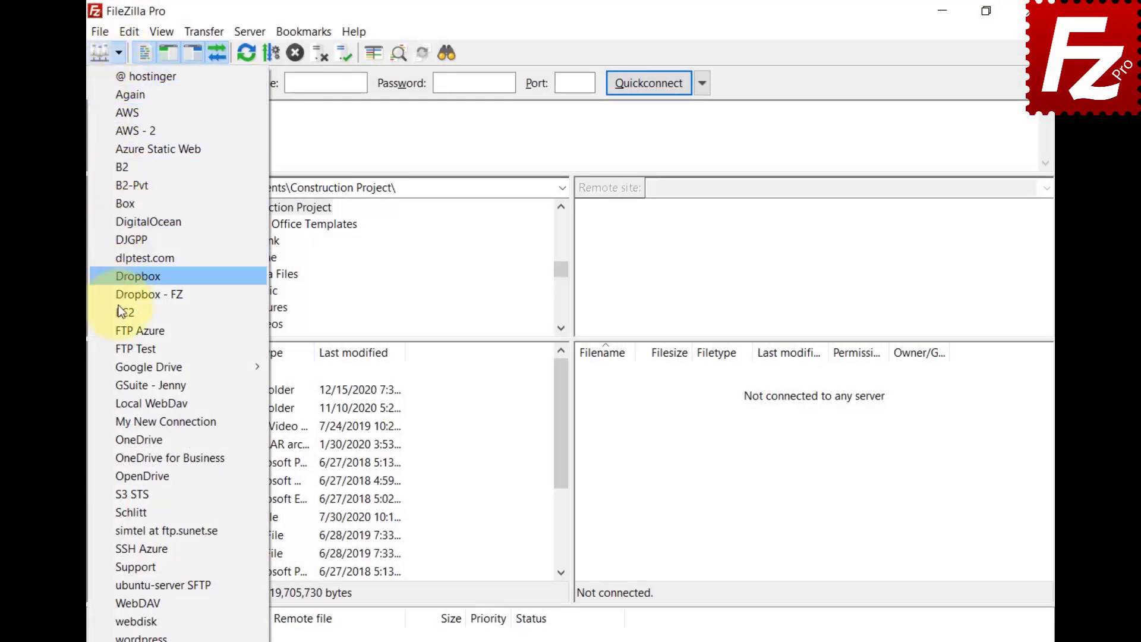
mouse_move(121, 369)
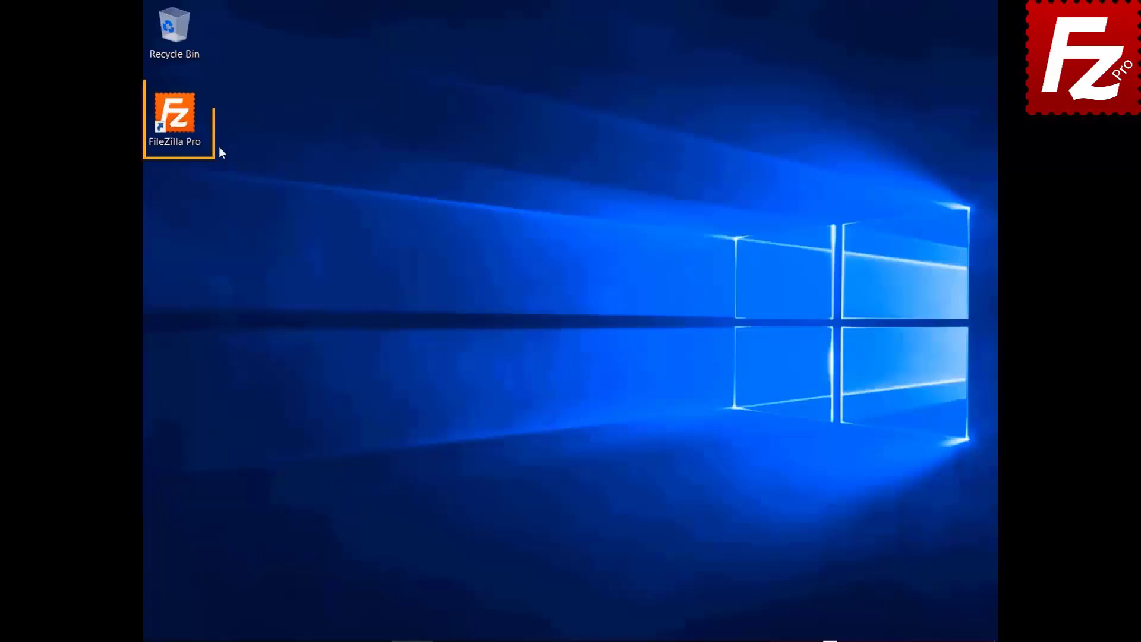
double_click(175, 122)
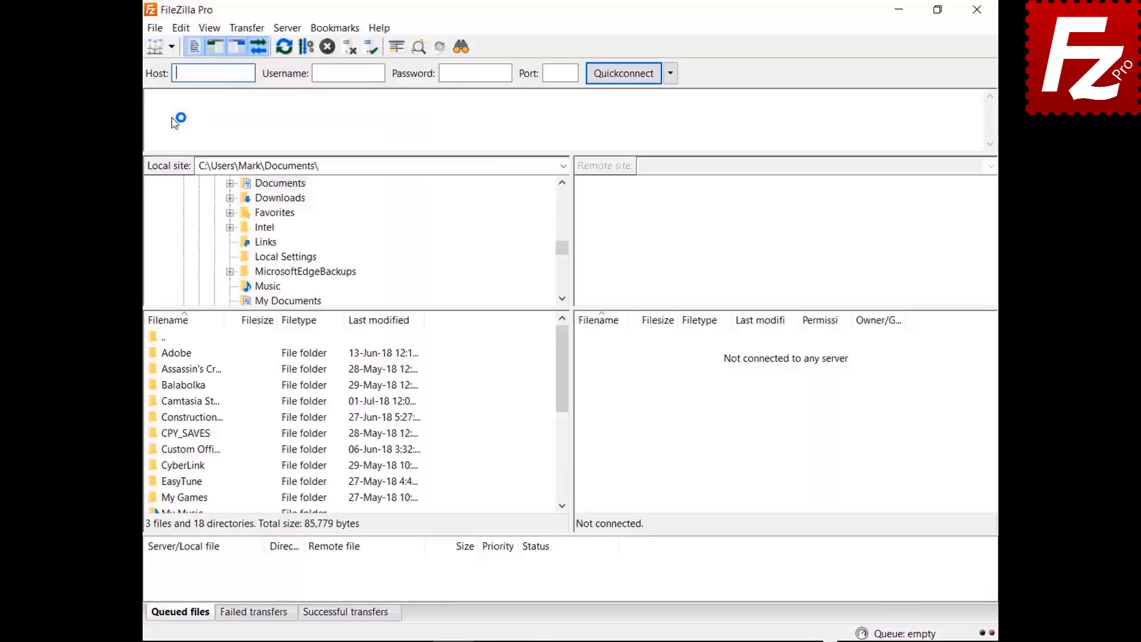
Connect to the saved FTP Tutorial site from the toolbar's saved-sites dropdown
click(171, 46)
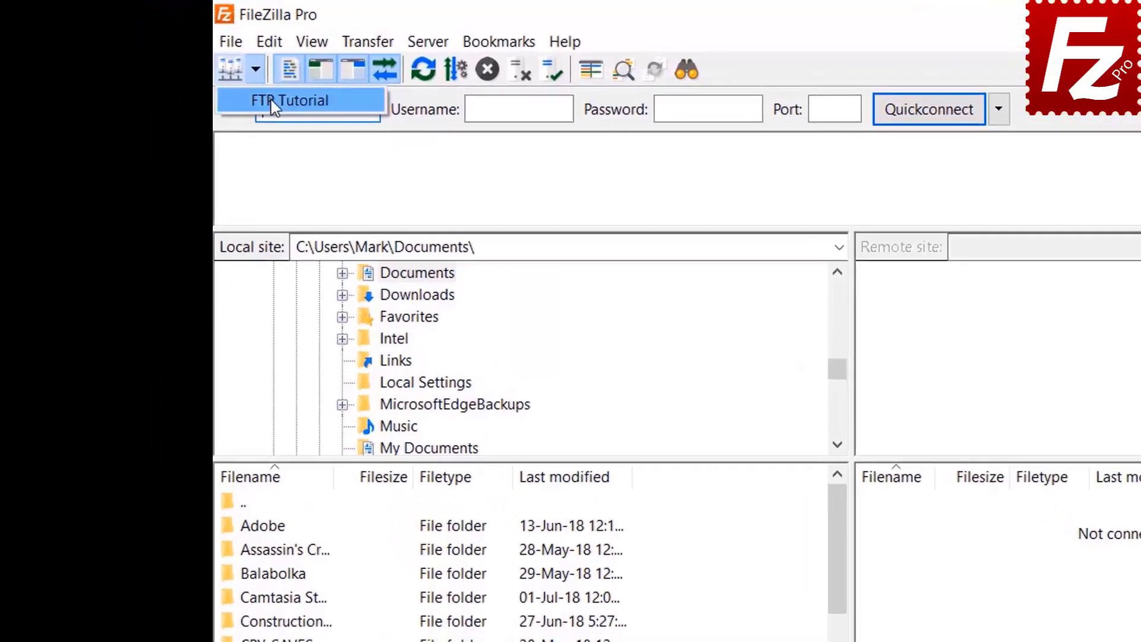
click(285, 101)
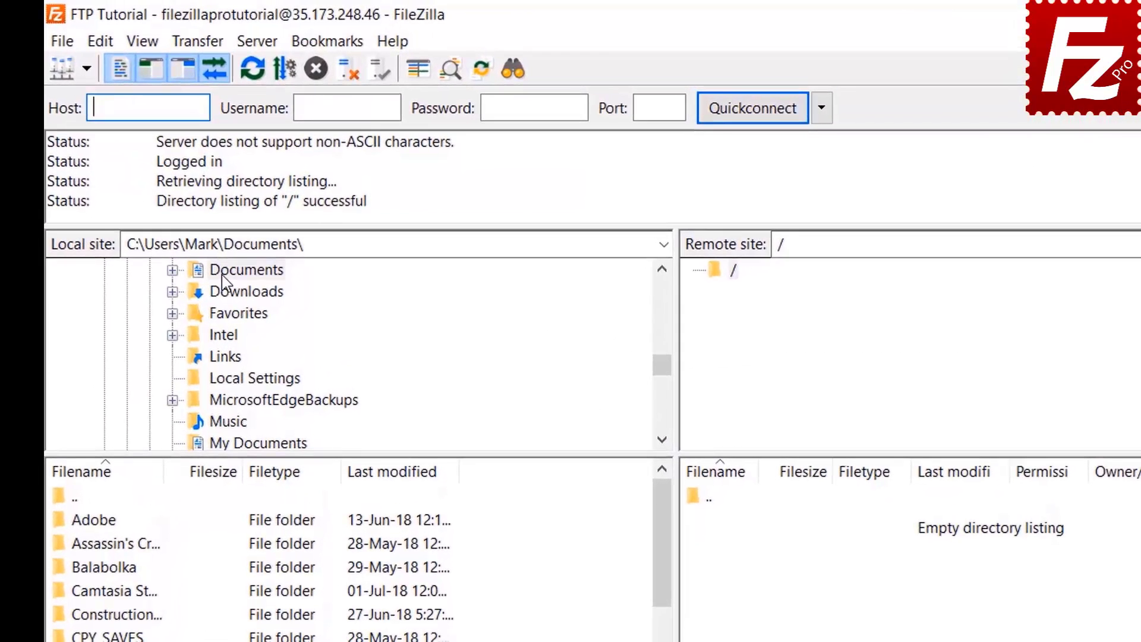
Browse locally to Documents > Construction Project and upload Budget.xlsx to the remote root
double_click(264, 184)
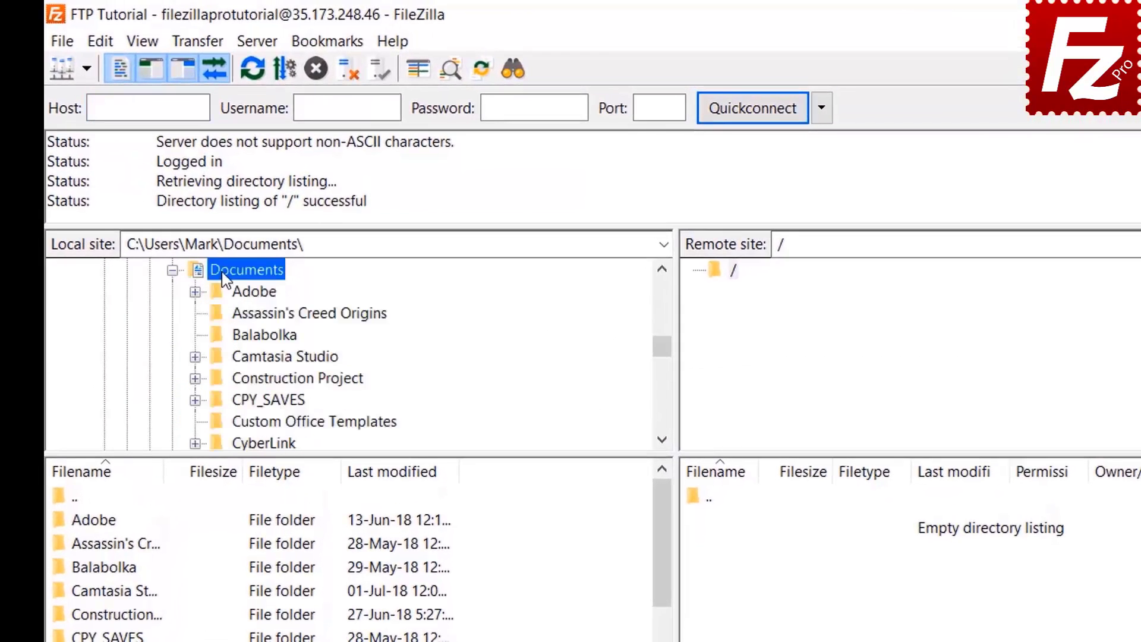
double_click(232, 375)
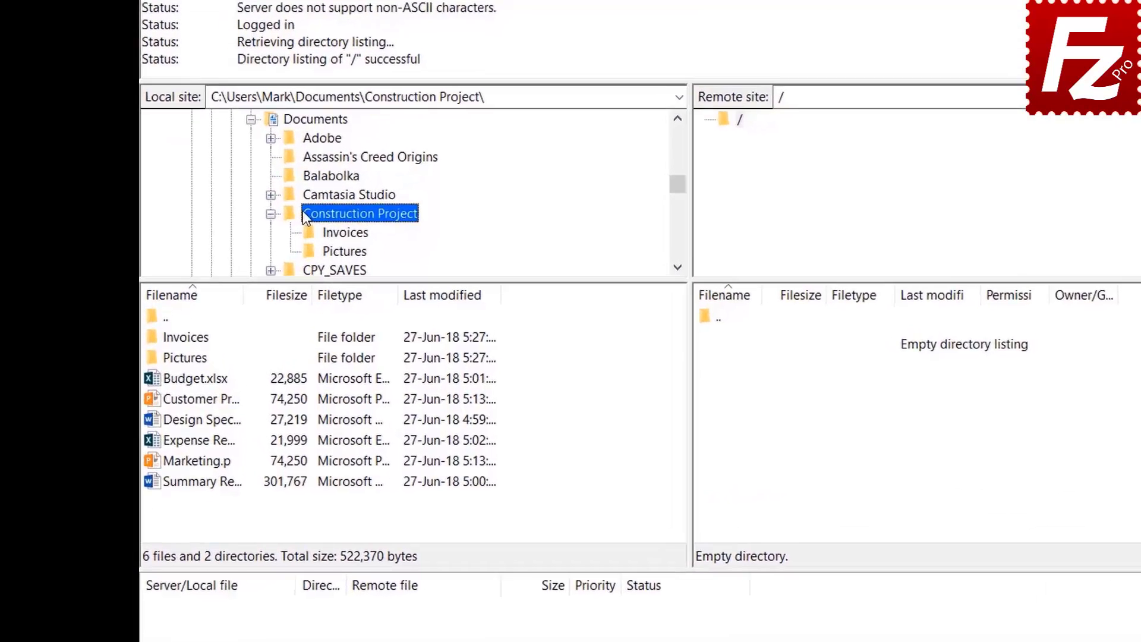
double_click(213, 379)
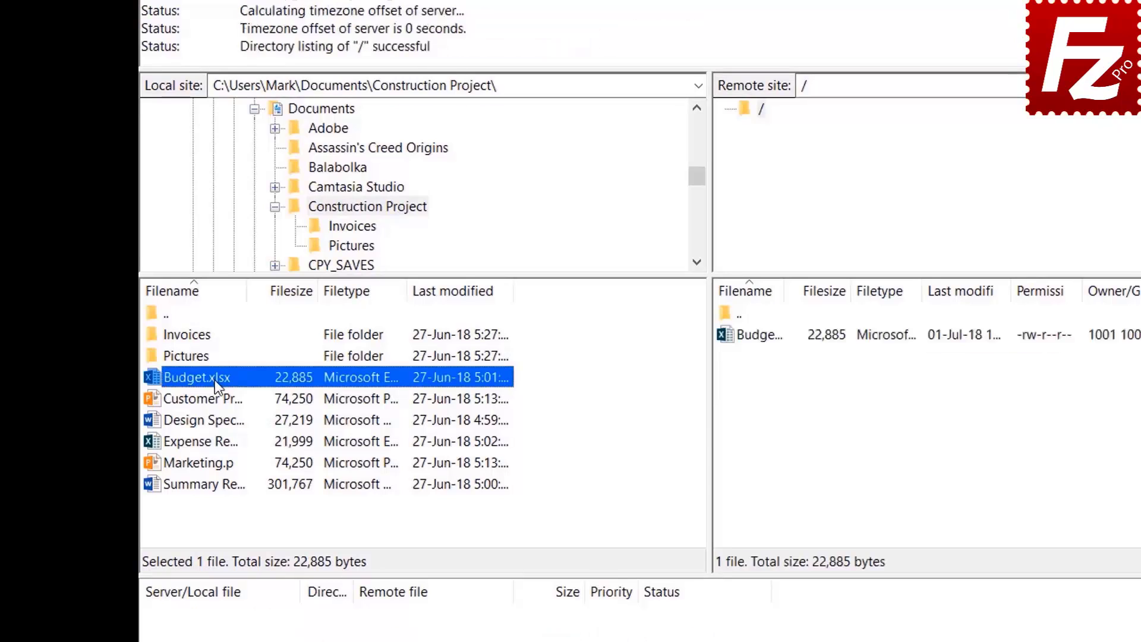
Upload the Customer Presentation file to the server's root folder
click(215, 396)
right_click(216, 397)
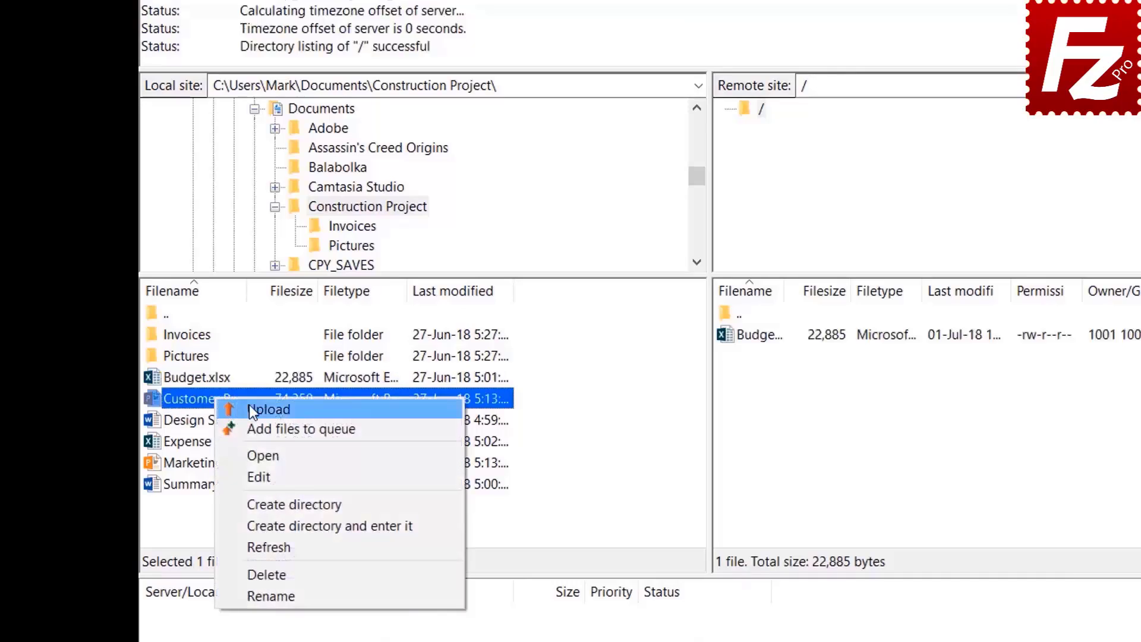
click(249, 404)
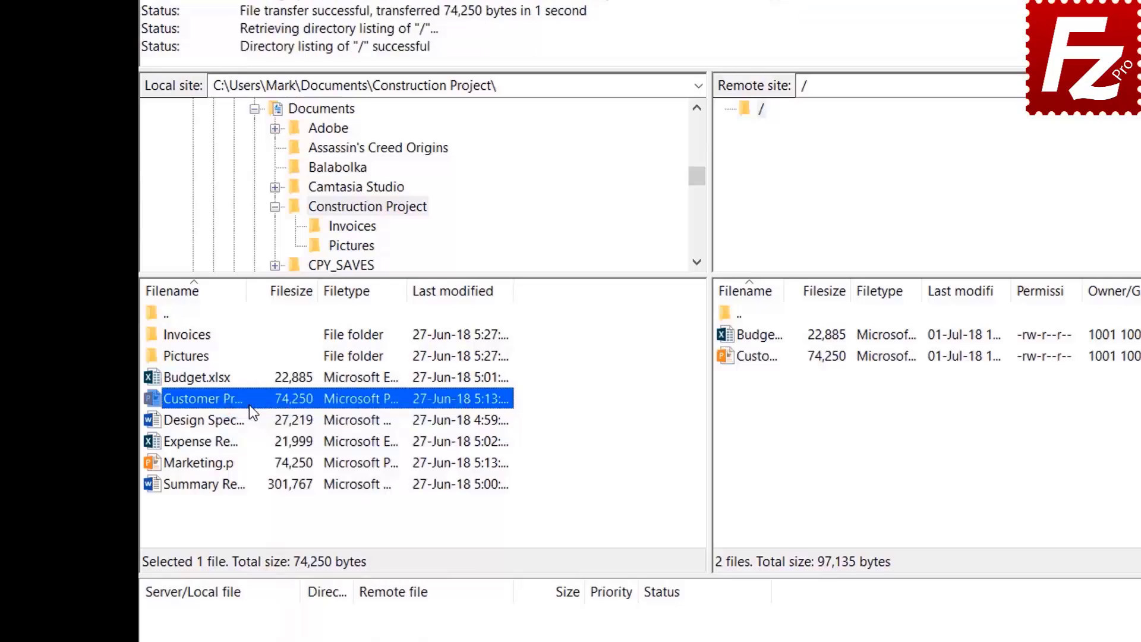
Upload the Design Spec, Expense Report and Marketing files together to the server
click(223, 420)
shift+click(218, 443)
shift+click(215, 461)
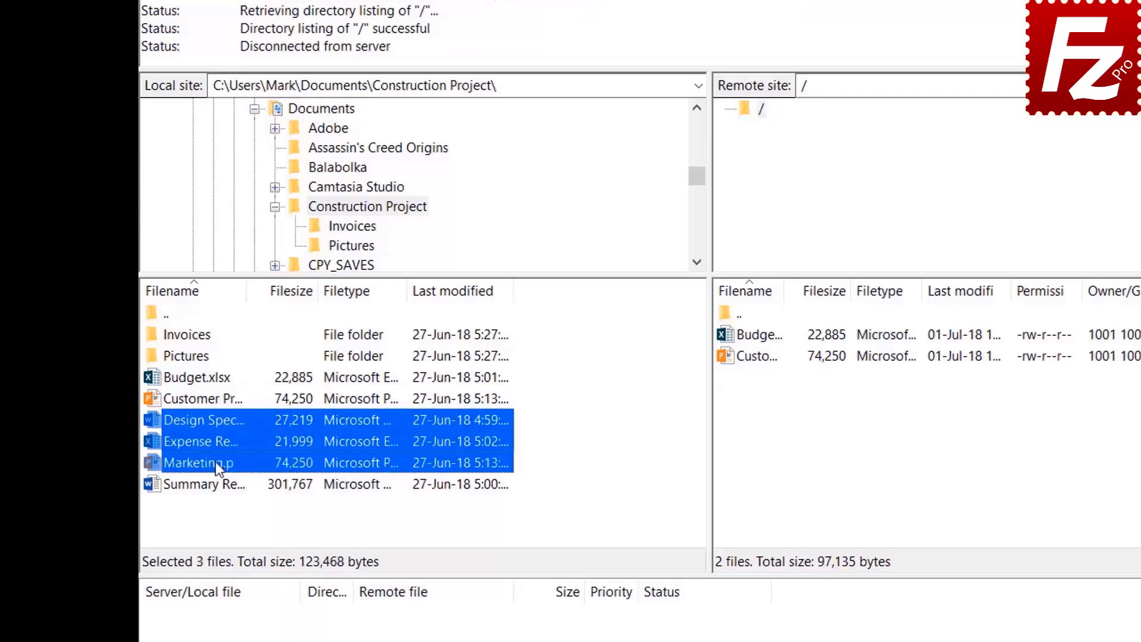
right_click(216, 439)
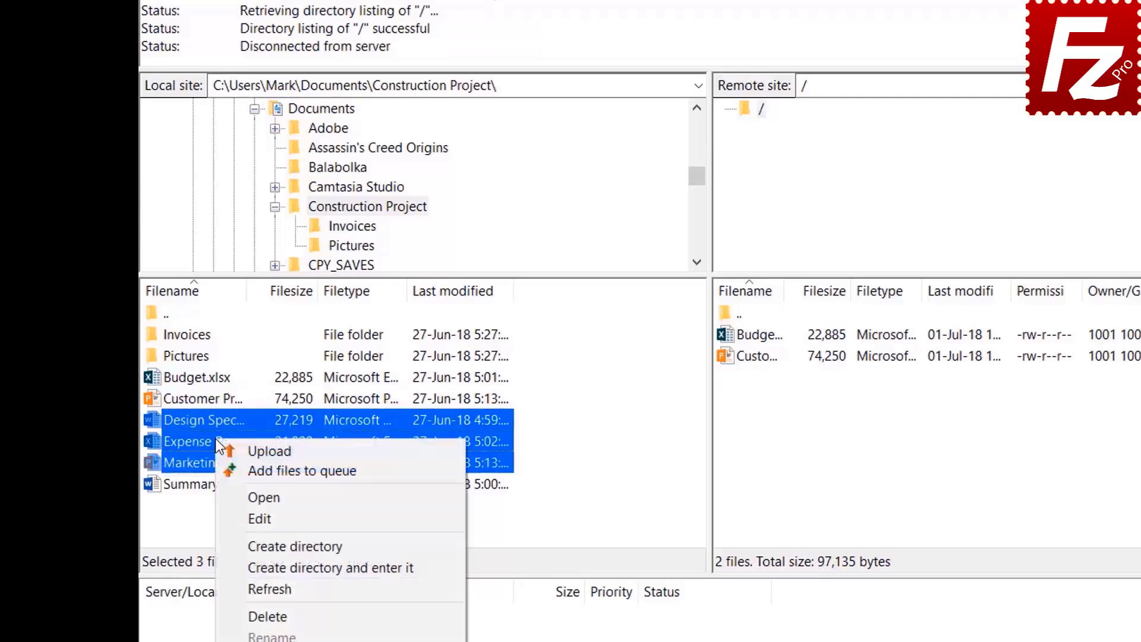
click(244, 449)
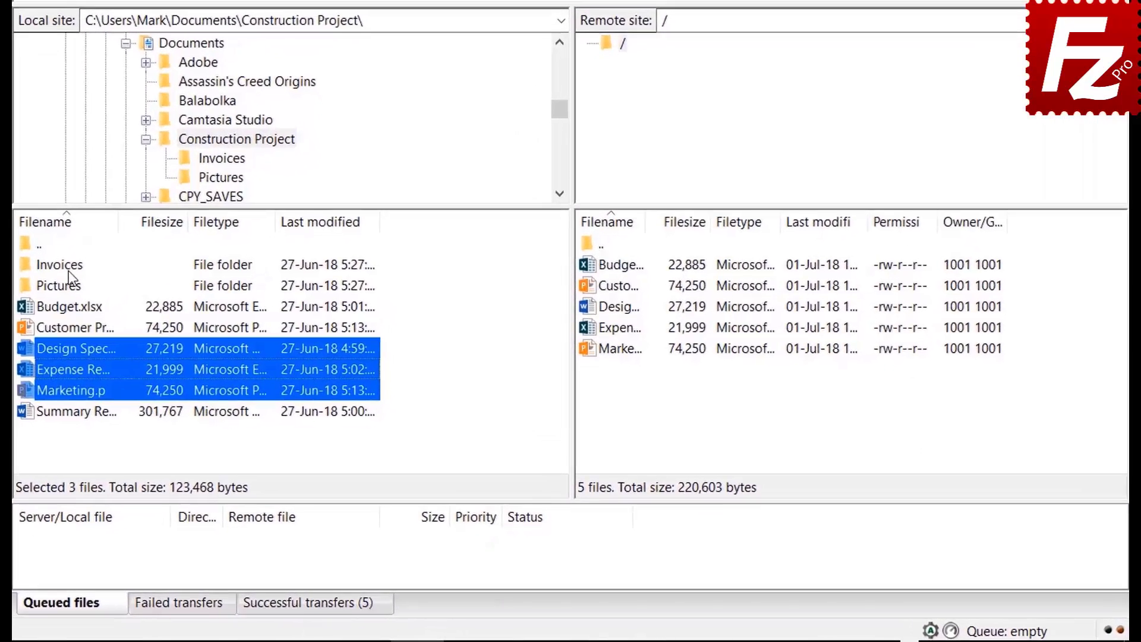
Queue the Invoices and Pictures folders and Summary Report.docx, then process the upload queue
click(186, 356)
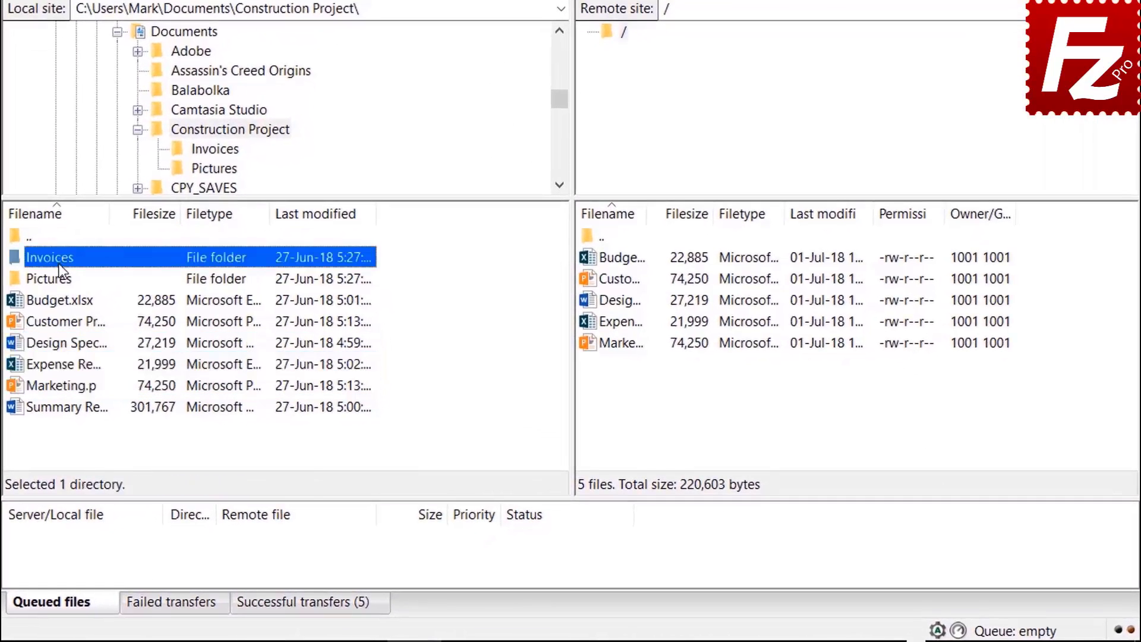
right_click(62, 270)
click(95, 291)
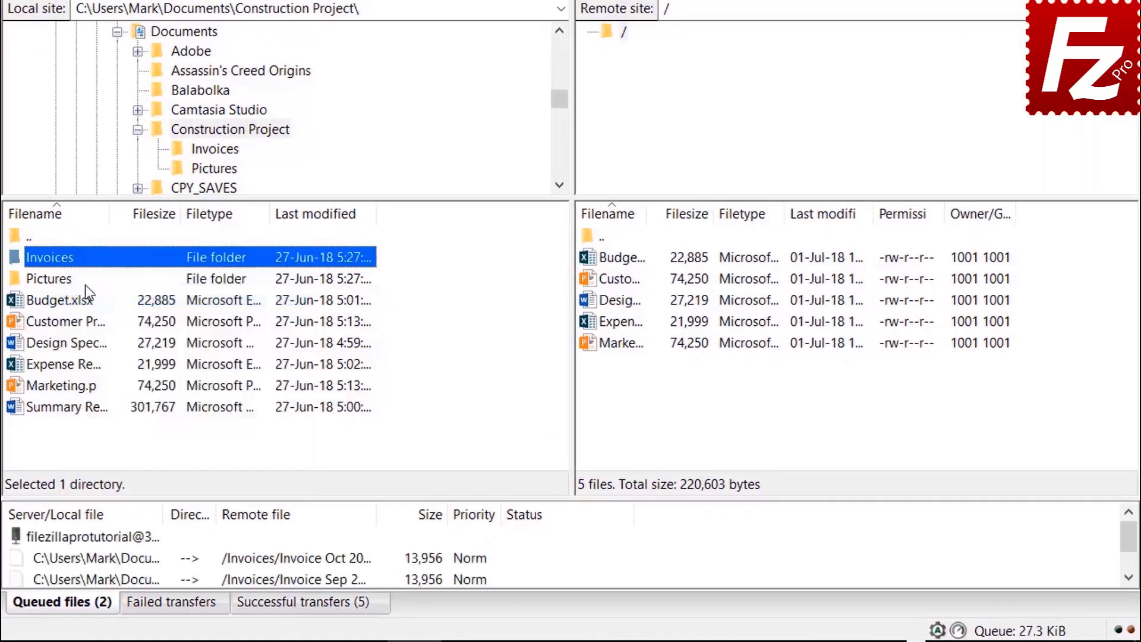
right_click(66, 284)
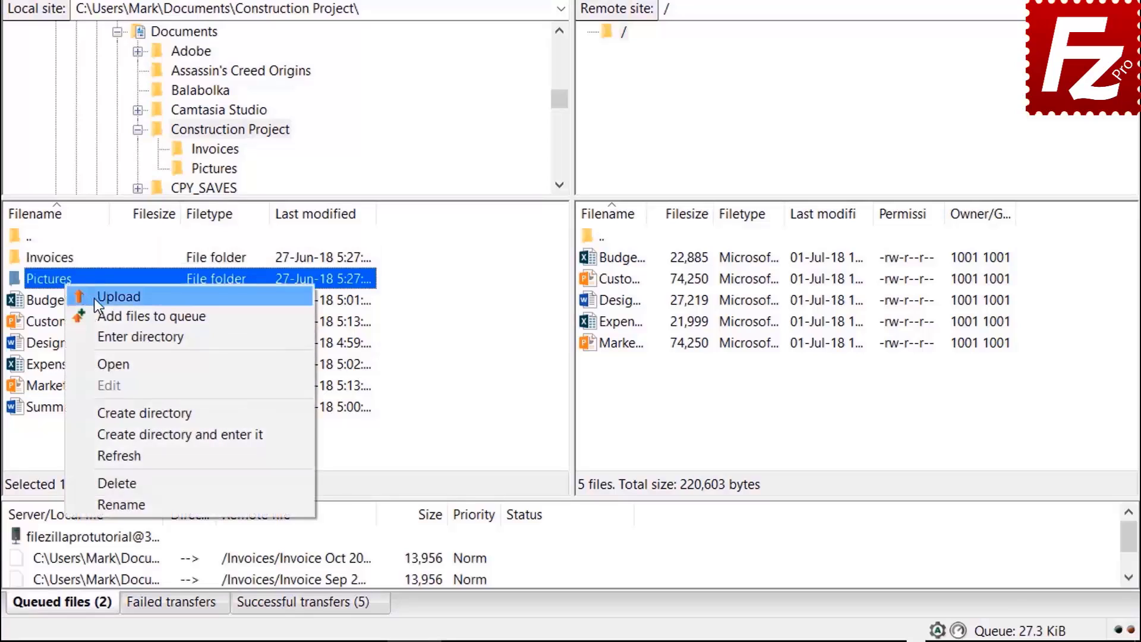
click(101, 314)
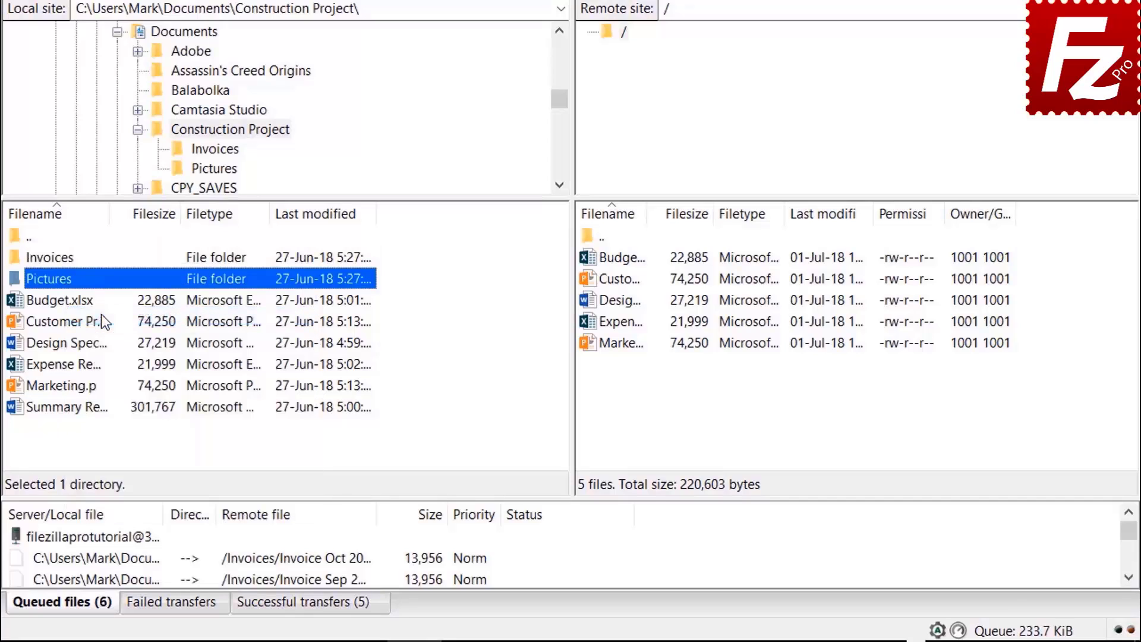
right_click(87, 409)
click(122, 445)
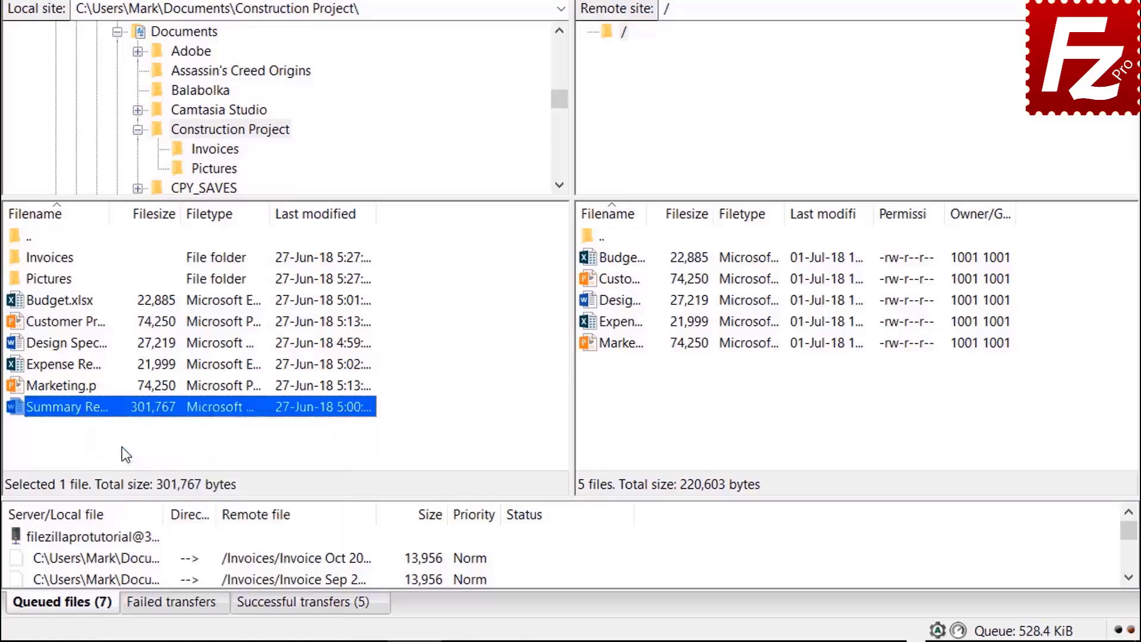
right_click(120, 537)
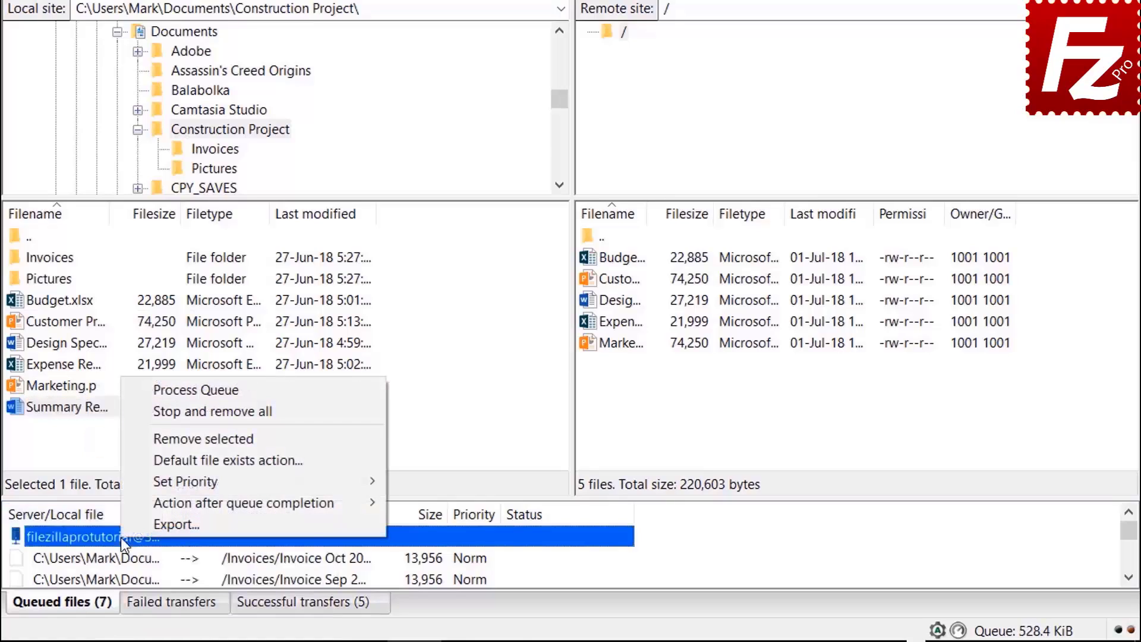
click(161, 393)
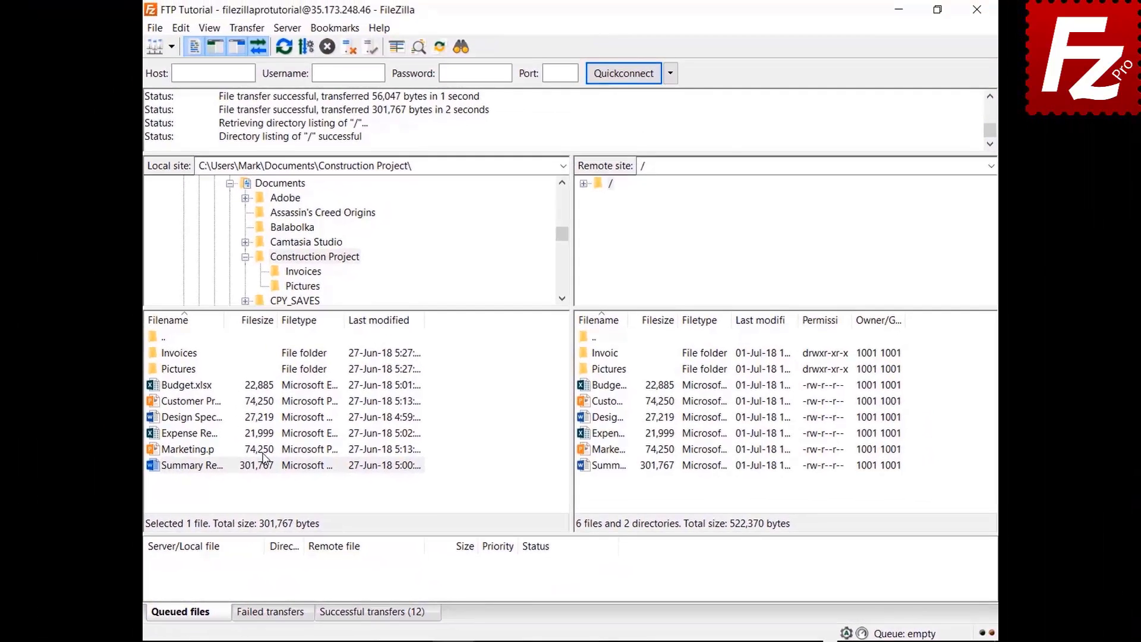
Create a new folder named 'Backup' under Documents and open it locally
click(244, 256)
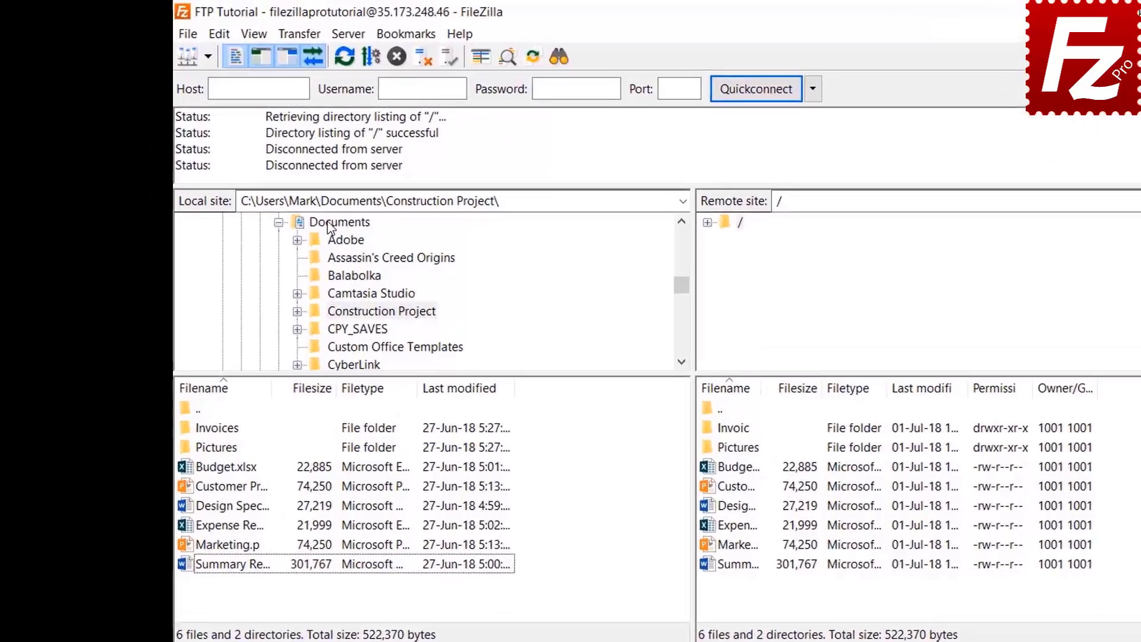
click(280, 182)
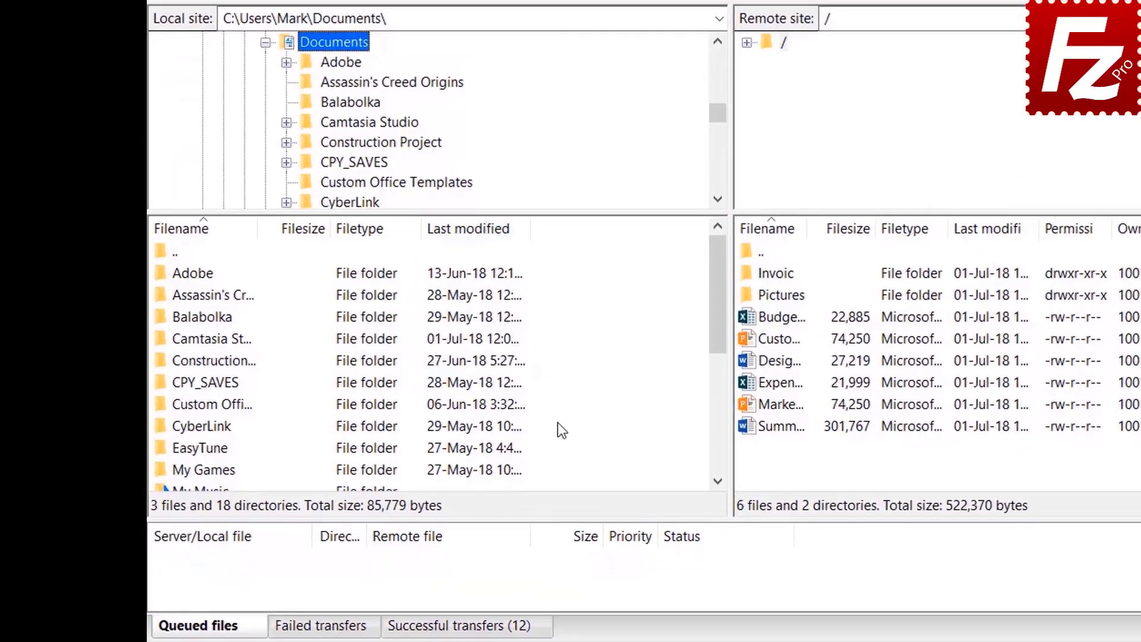
right_click(566, 521)
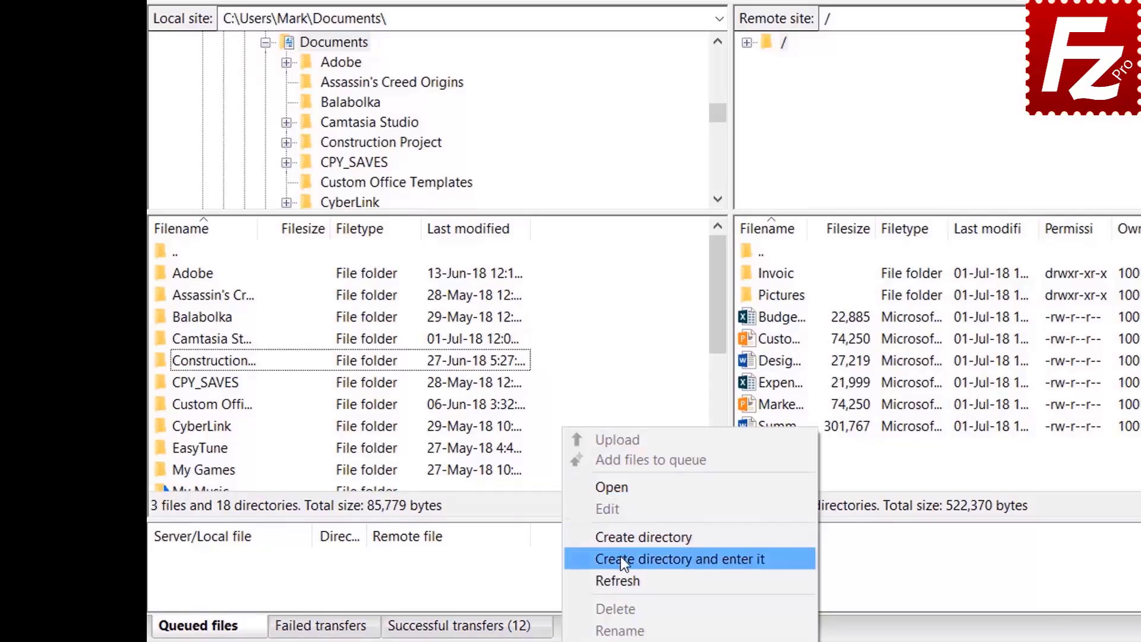
click(620, 557)
text(Backup)
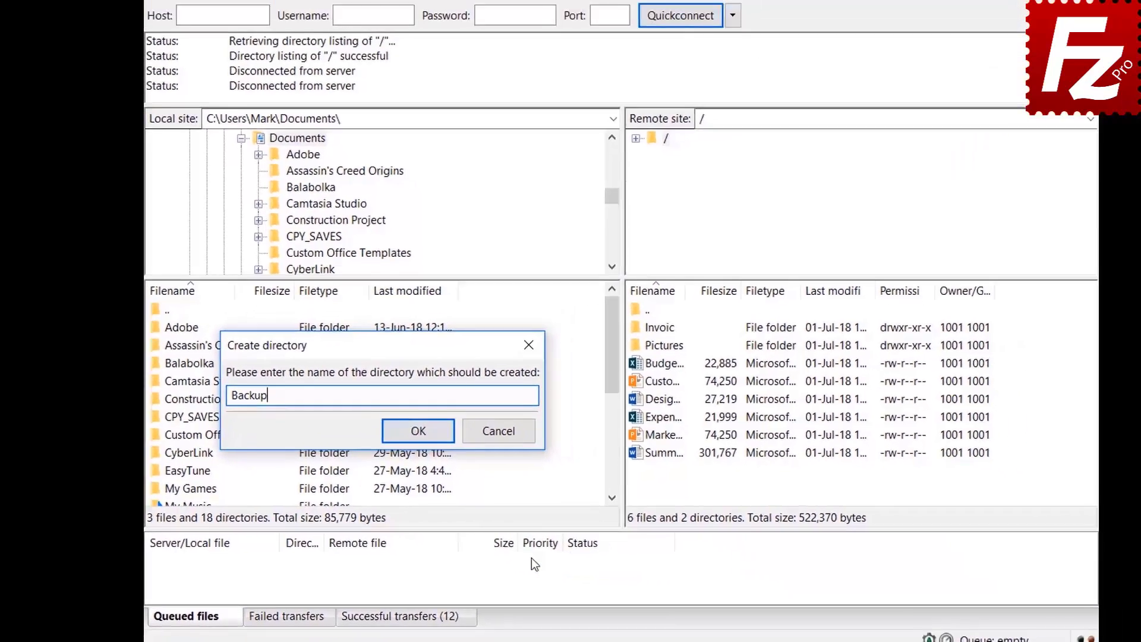
key(Return)
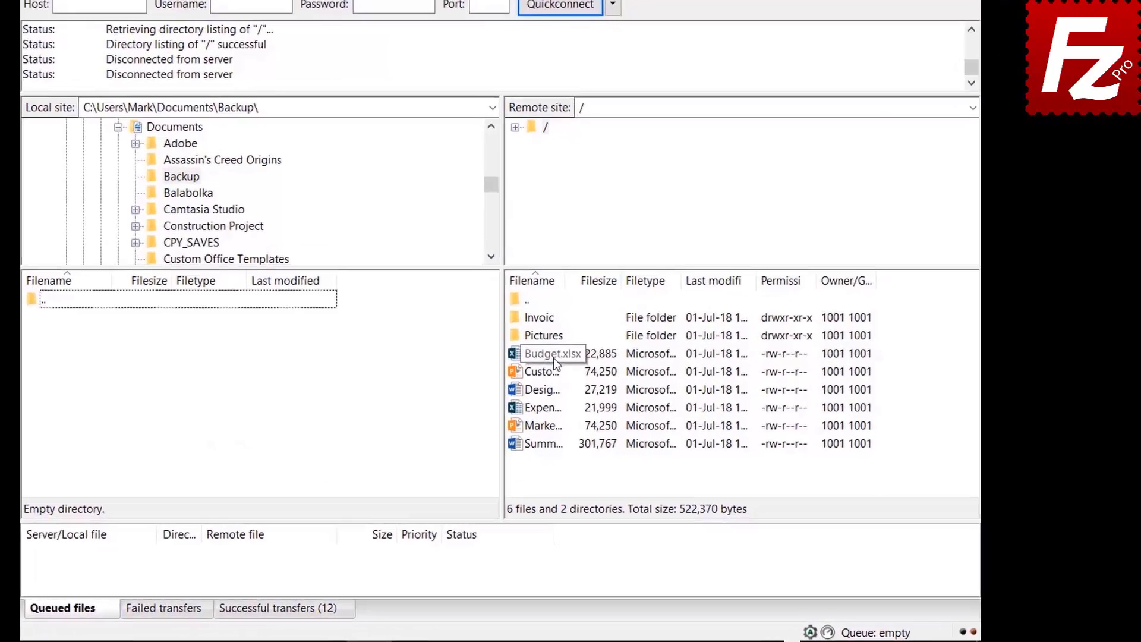
Download Budget.xlsx plus the Customer, Design Spec, Expense Report and Marketing files into Backup
double_click(617, 388)
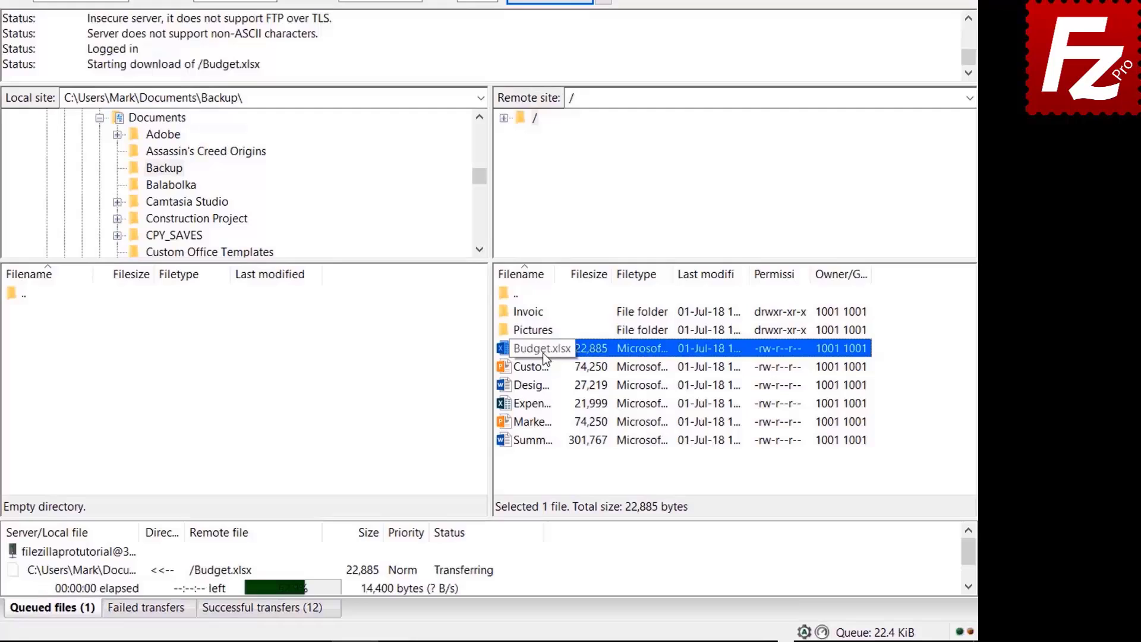
click(543, 366)
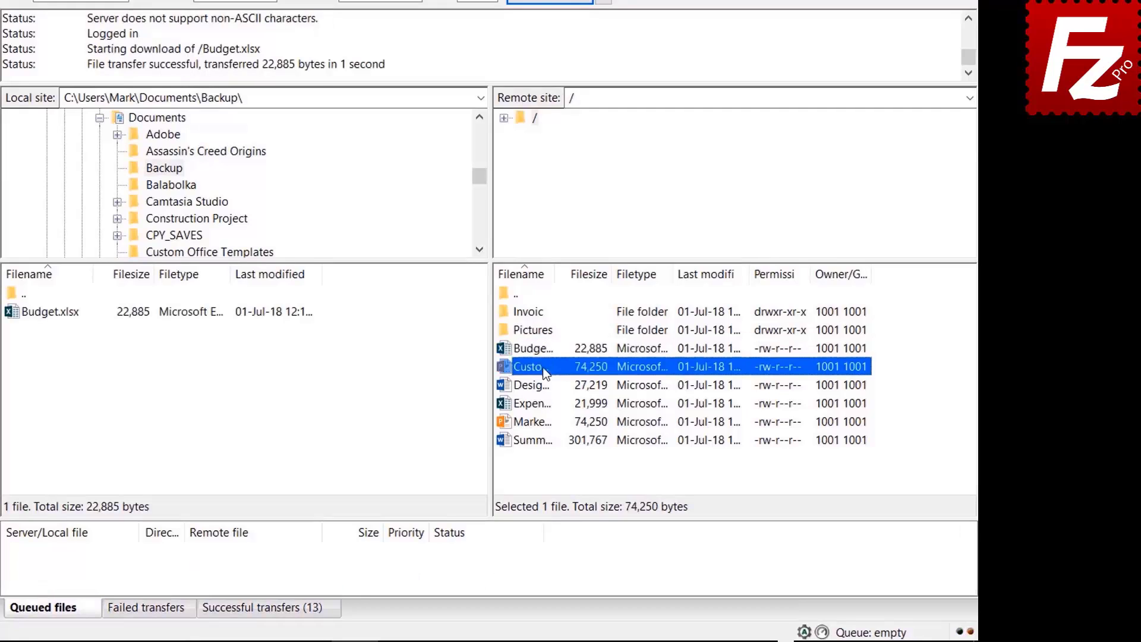
shift+click(541, 386)
shift+click(541, 401)
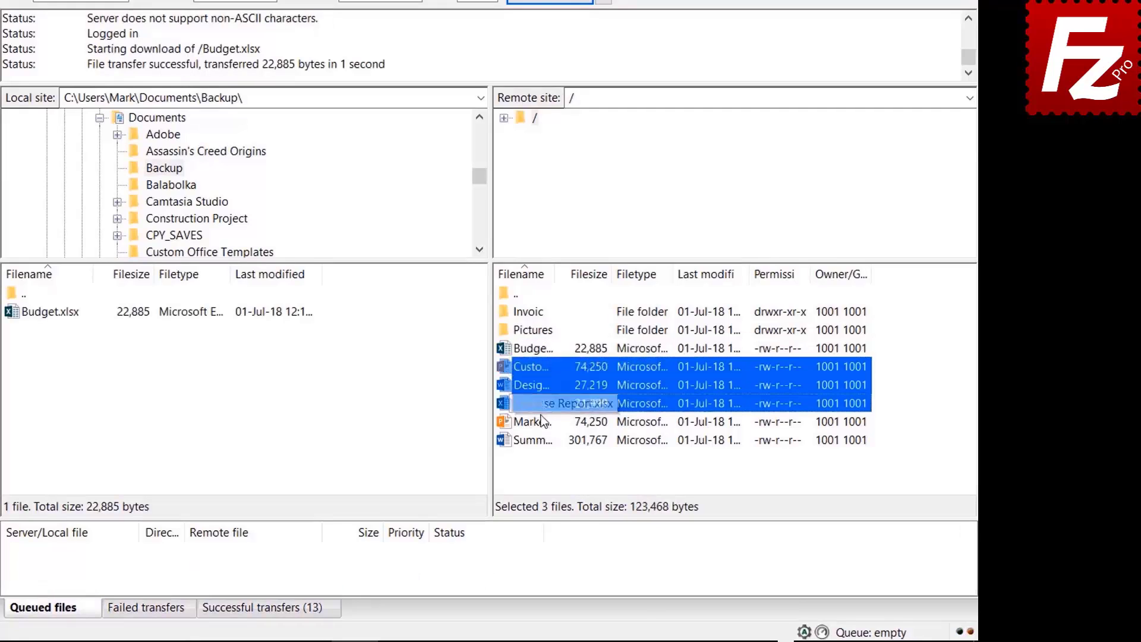
shift+click(540, 416)
right_click(541, 417)
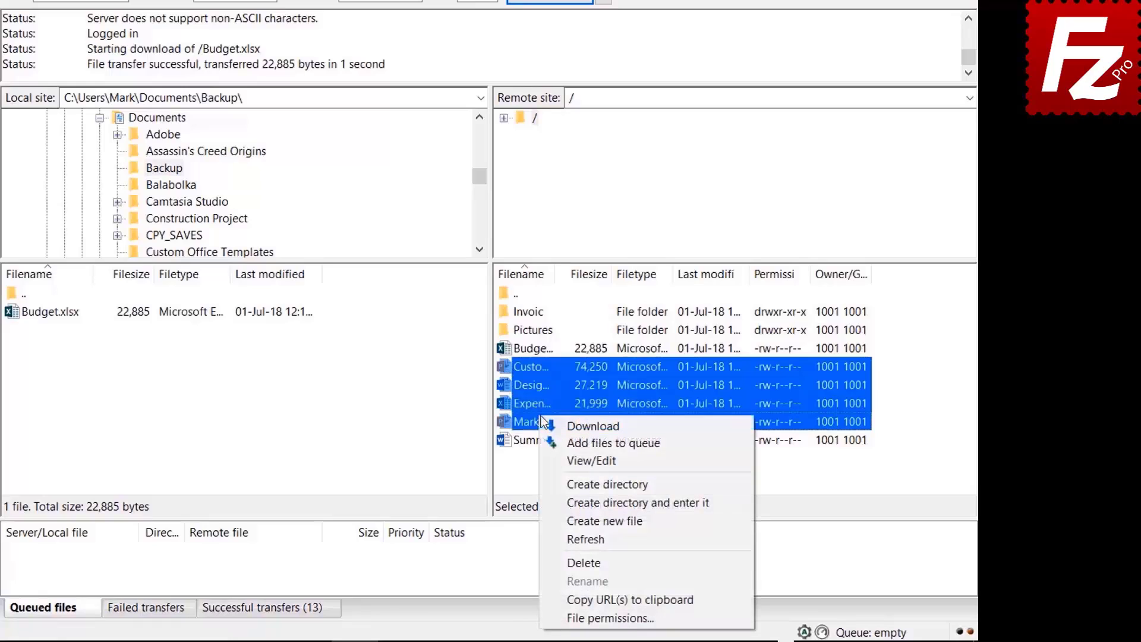
click(574, 426)
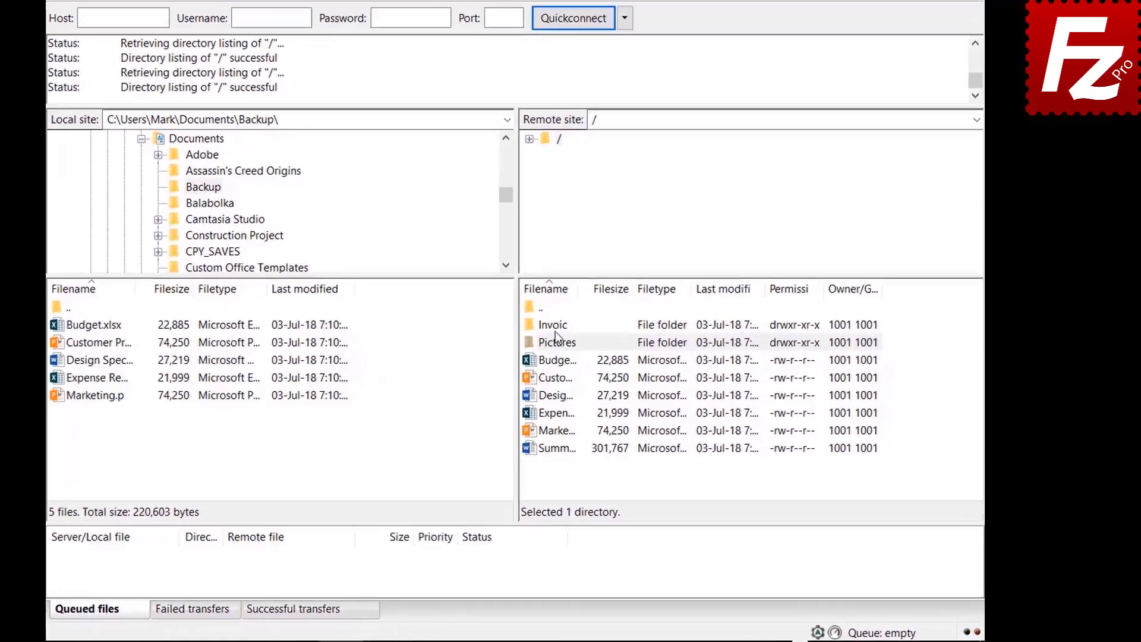
Queue the remote Invoices and Pictures folders and Summary Report.docx, then process the download queue
right_click(609, 355)
click(552, 341)
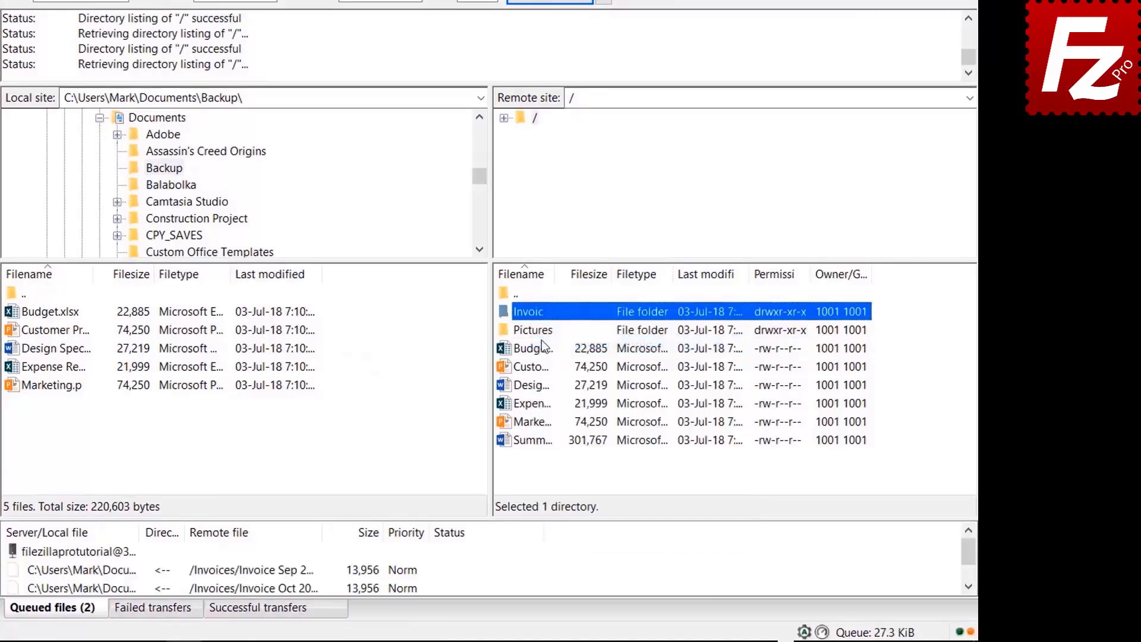
click(533, 333)
right_click(533, 333)
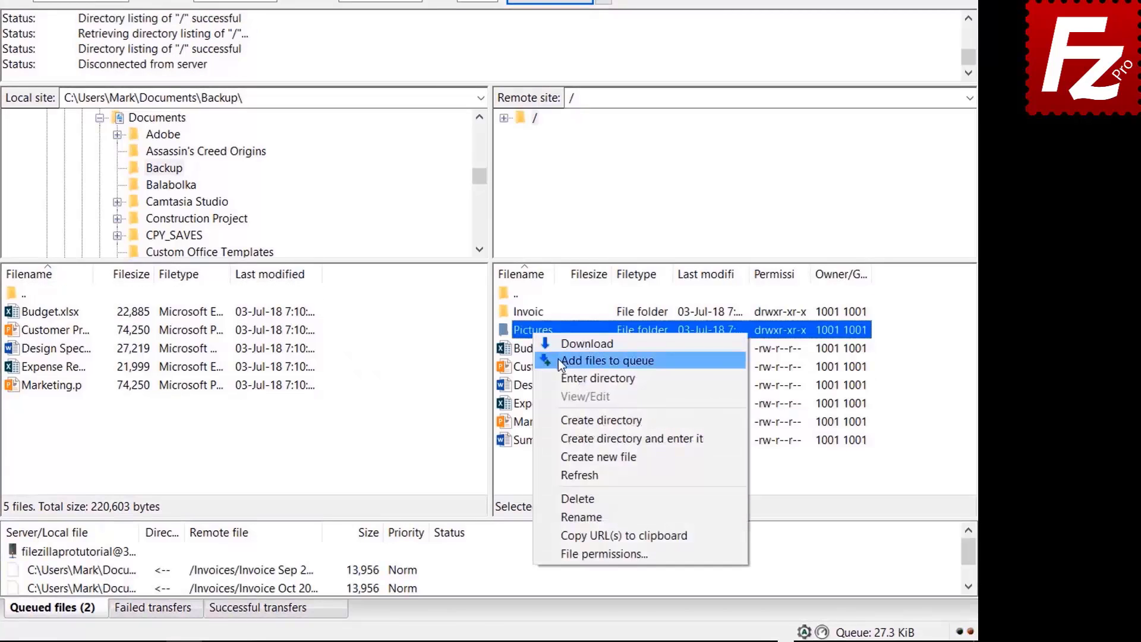
click(558, 359)
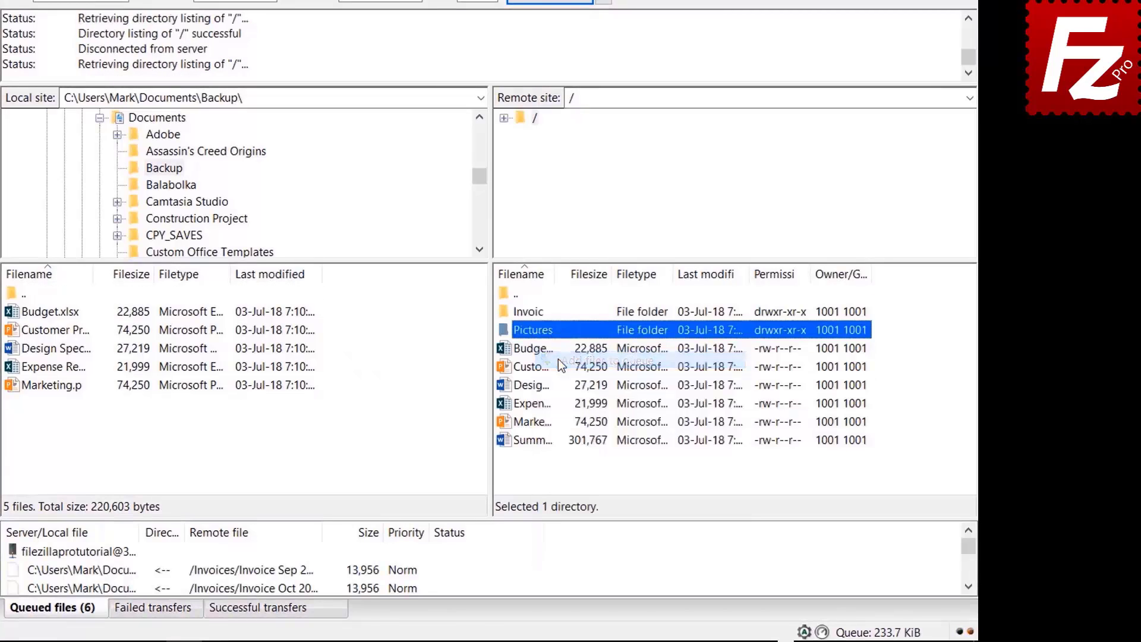
right_click(538, 444)
click(576, 260)
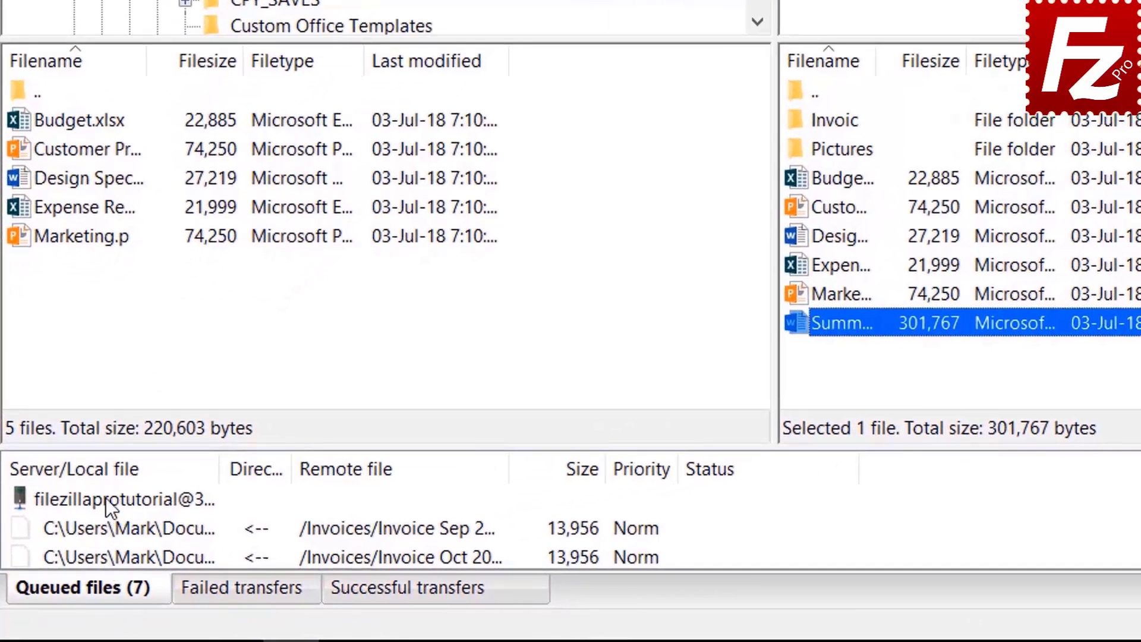
right_click(106, 497)
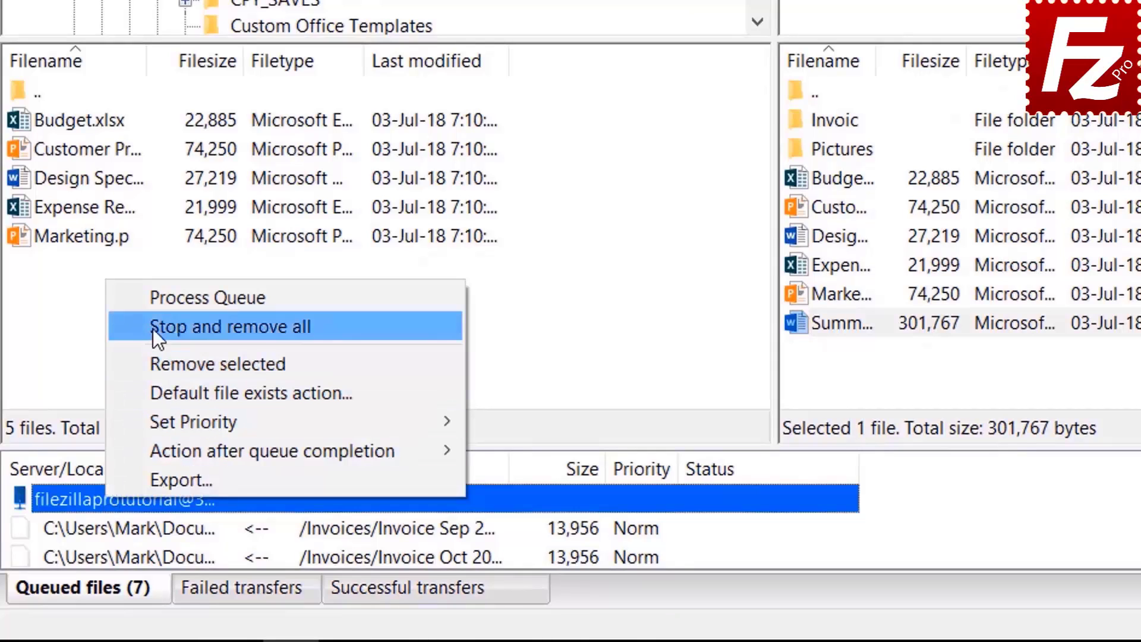
click(163, 297)
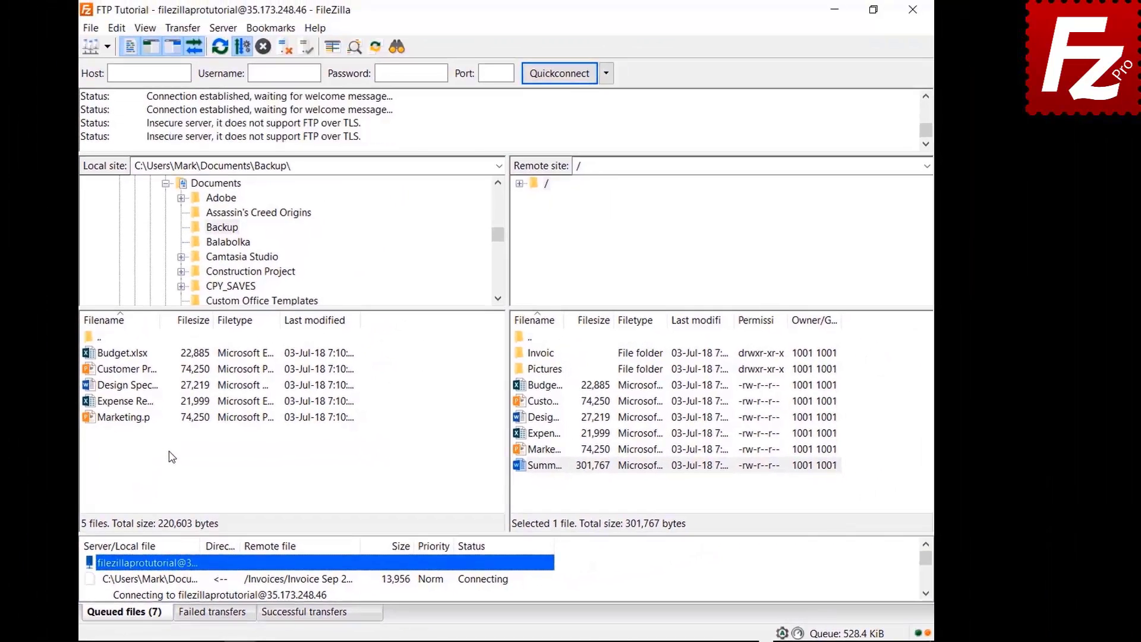
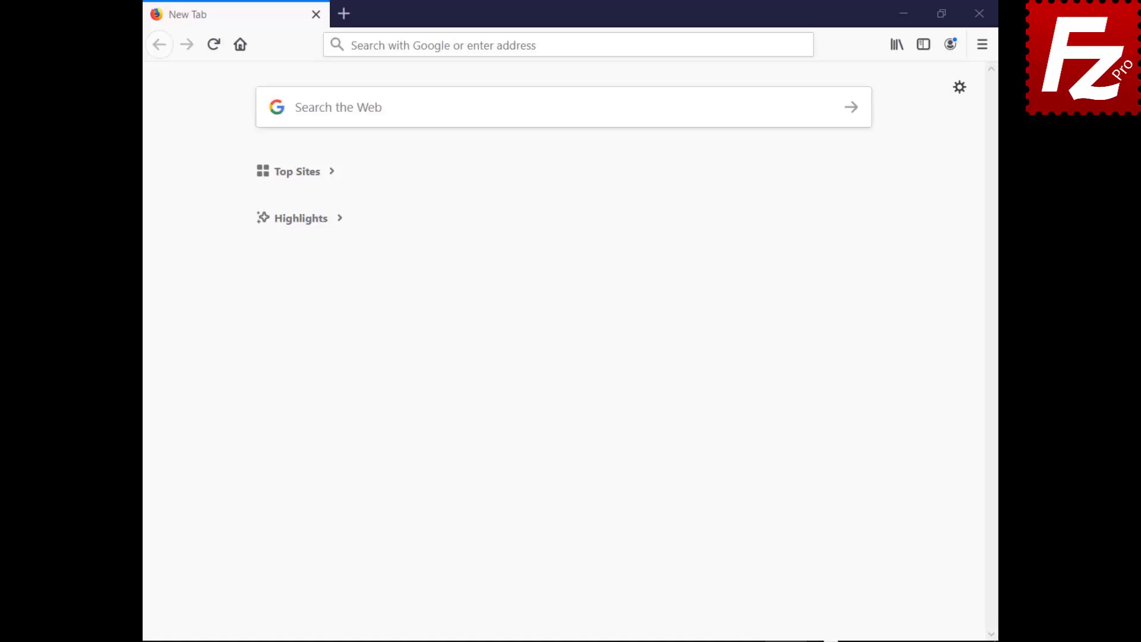
Sign in to HostGator cPanel with the server address, username and account password
text(https://br622.hostgator.com.br:2083/)
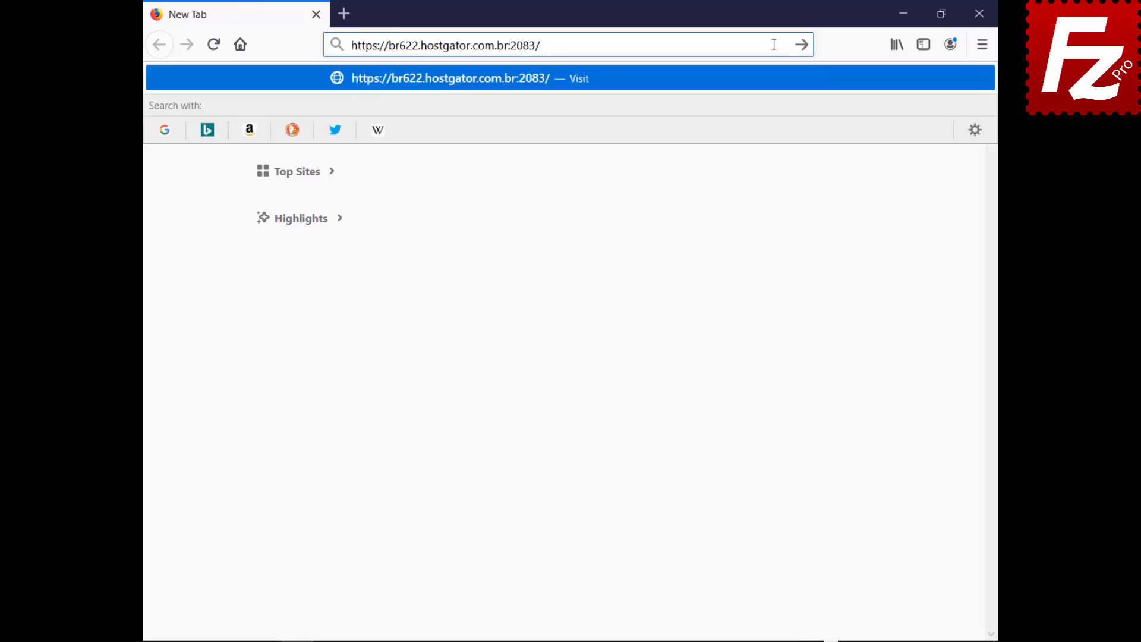
key(Return)
text(ondazult)
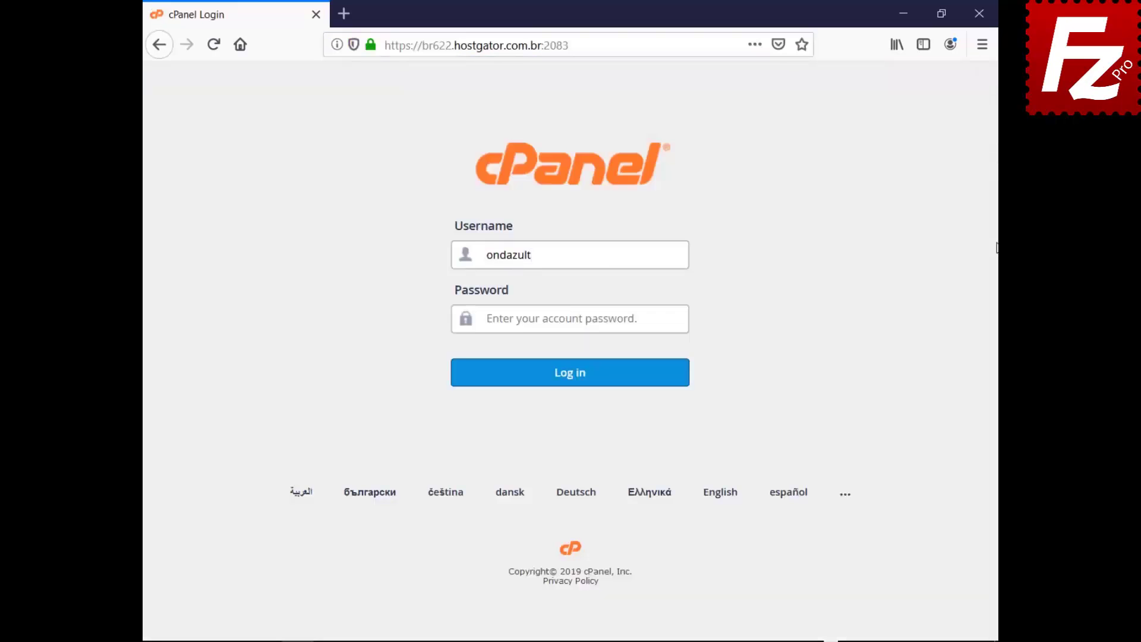
key(Tab)
key(ctrl+v)
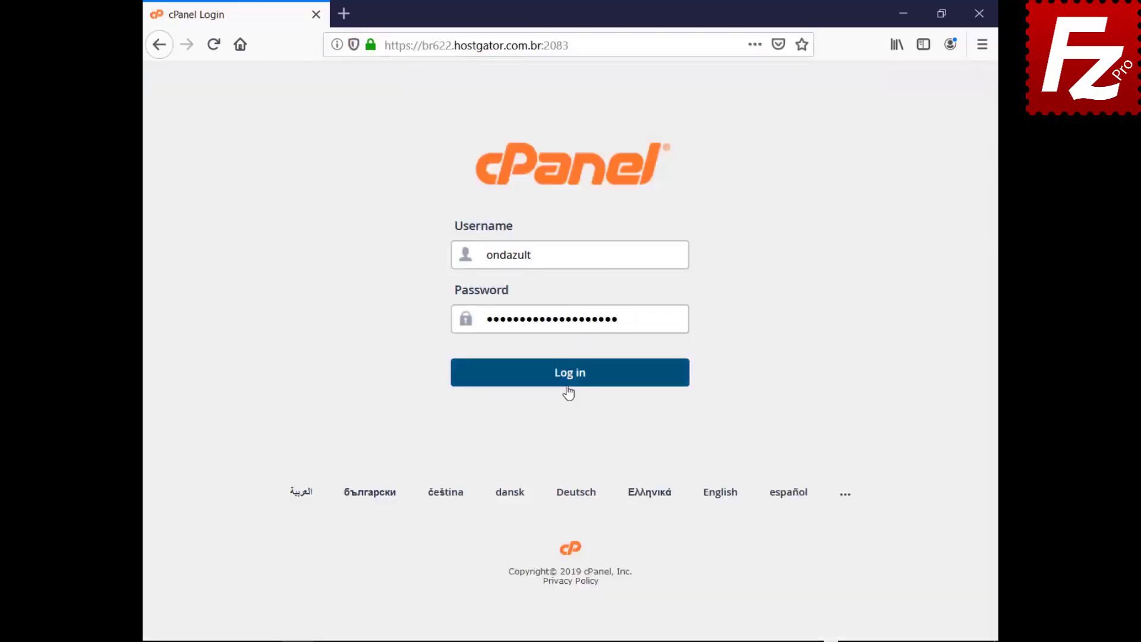
click(569, 380)
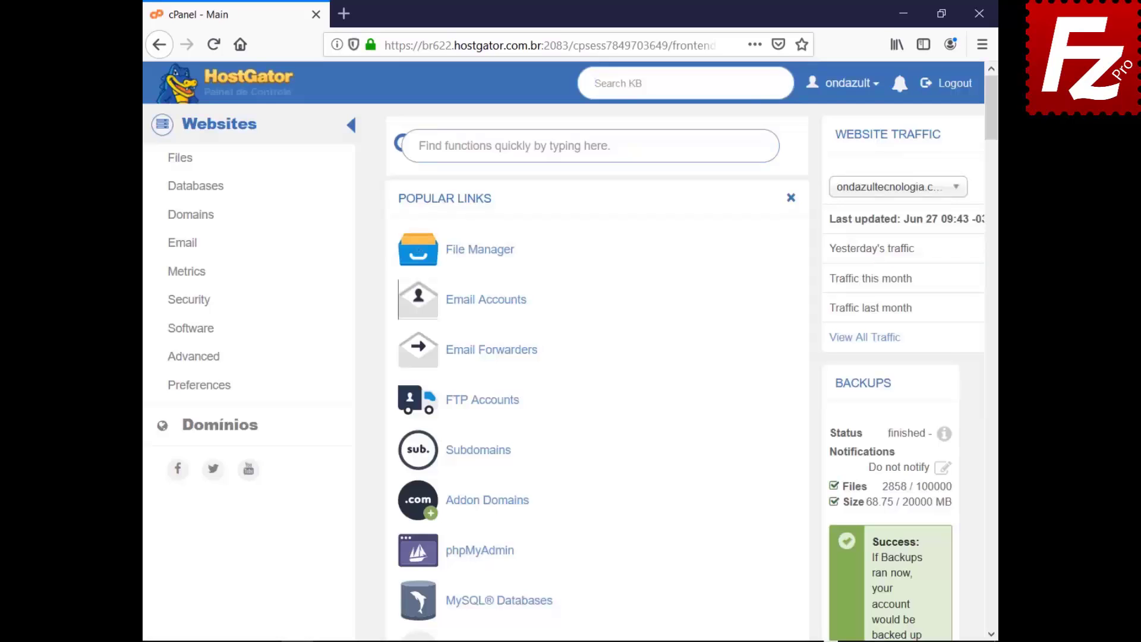
Create FTP account 'wordpressftp' restricted to public_html/wordpress, then launch FileZilla Pro
click(478, 404)
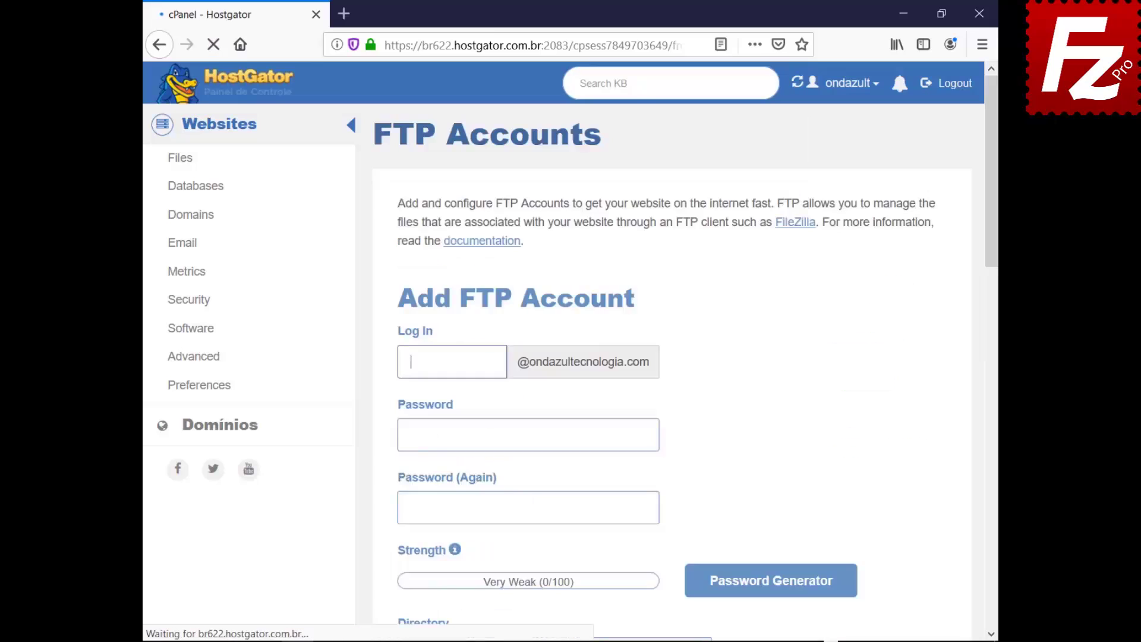
text(wordpressftp)
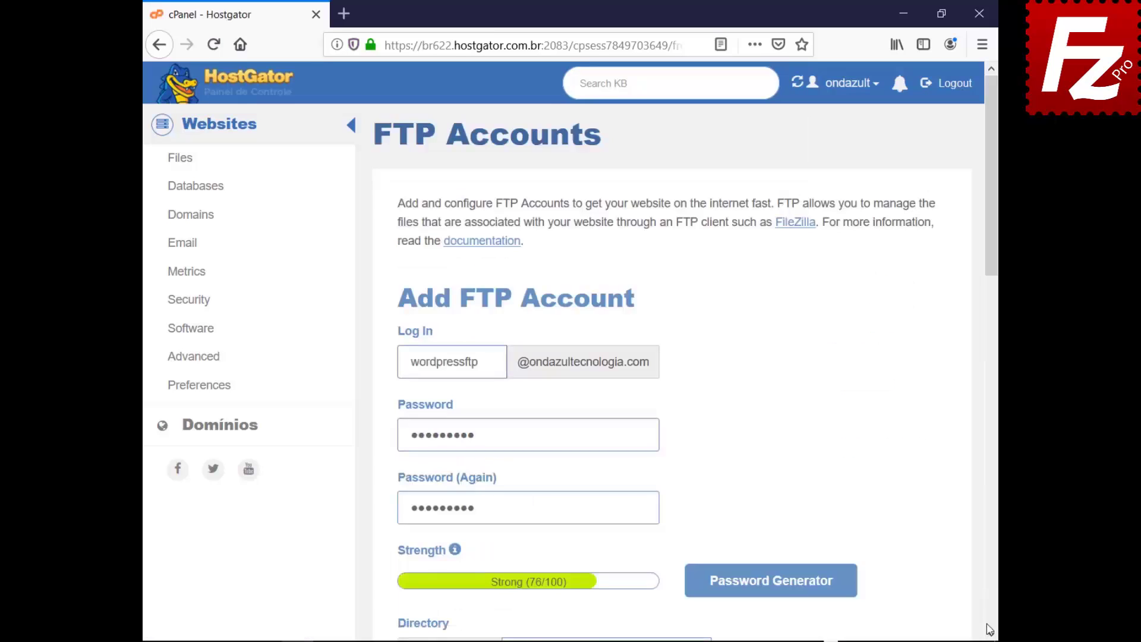
scroll(991, 634, down, 7)
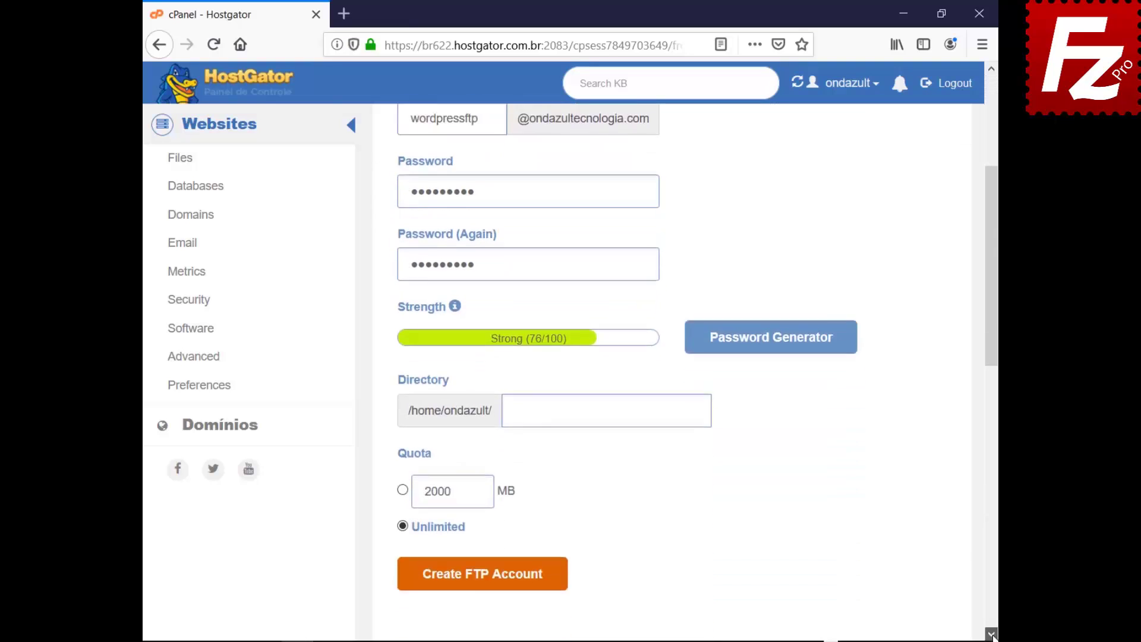
text(public_html/wordpress)
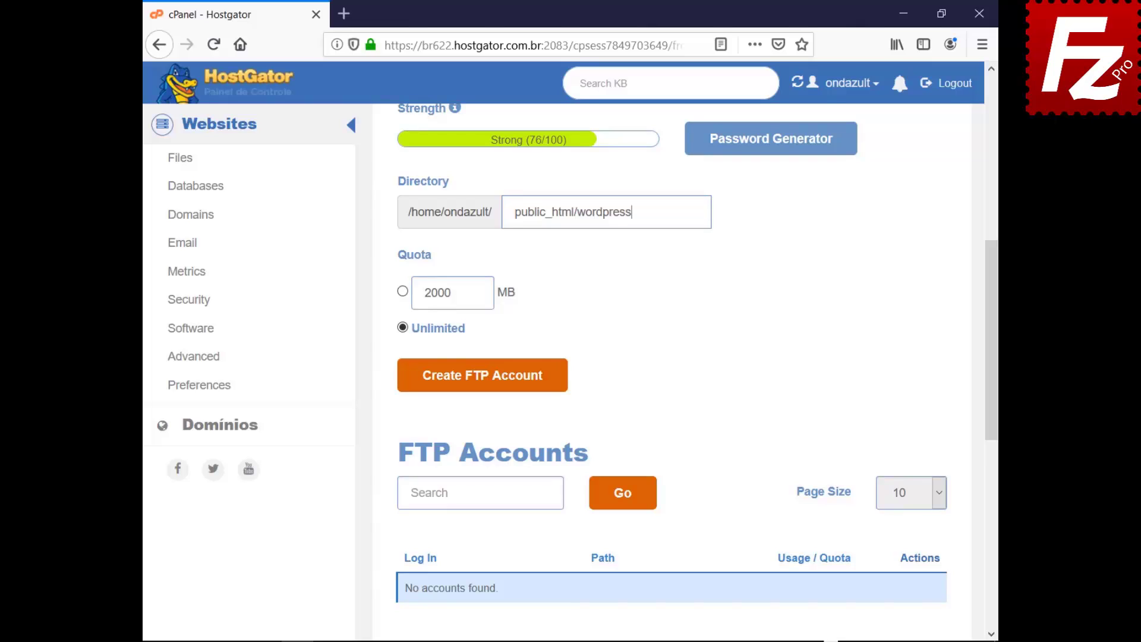
click(478, 384)
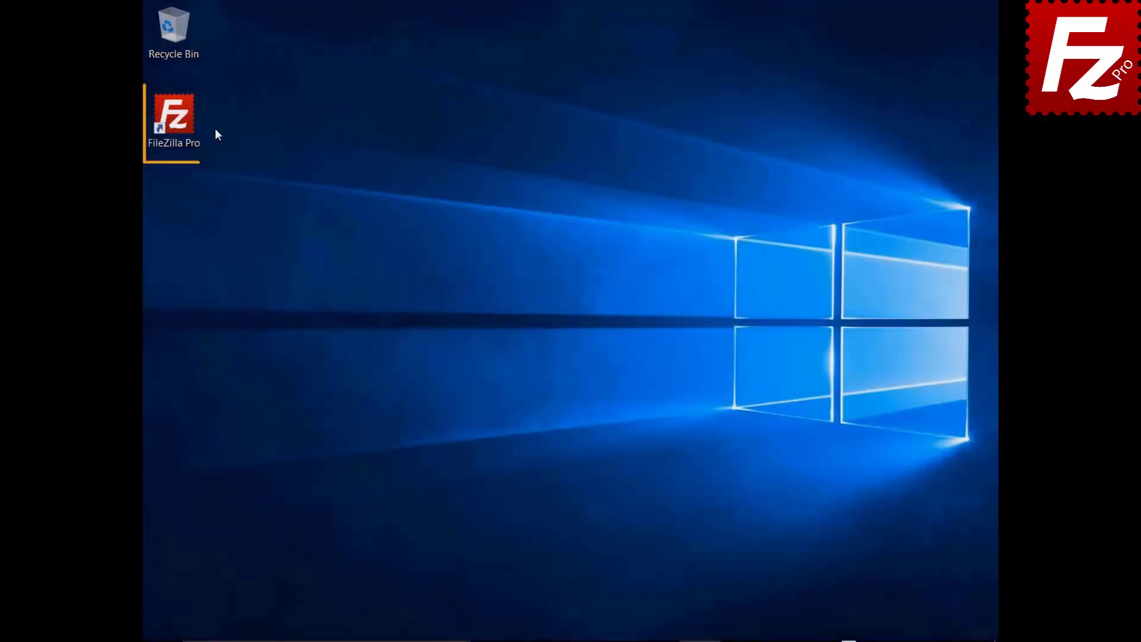
double_click(181, 122)
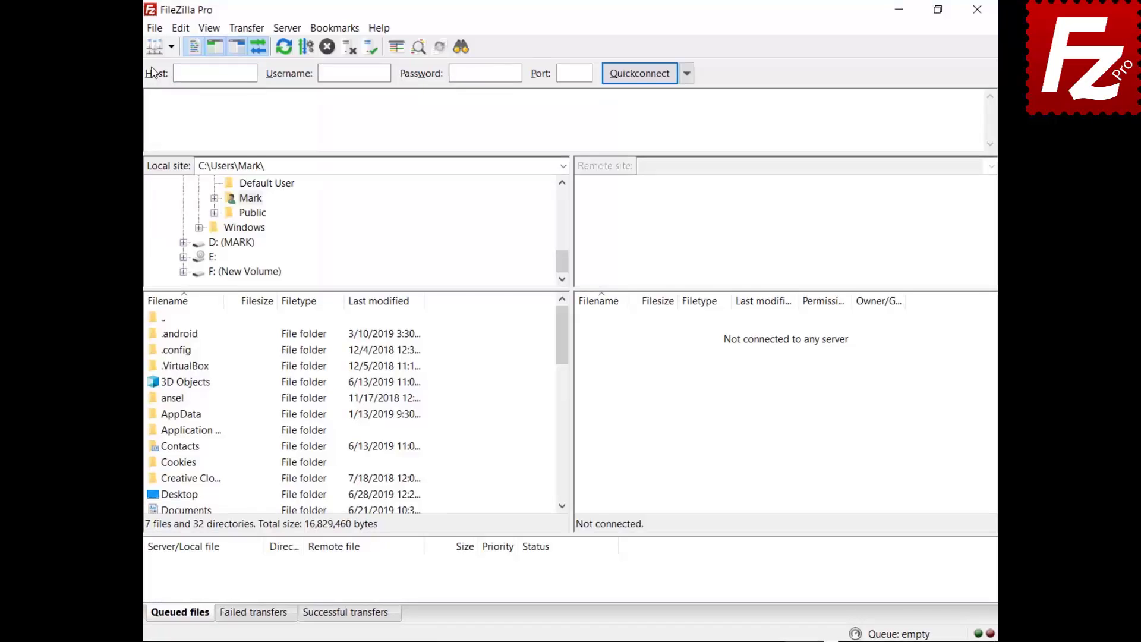
Add a Site Manager entry named 'Wordpress' with the FTP host, user and password
click(154, 30)
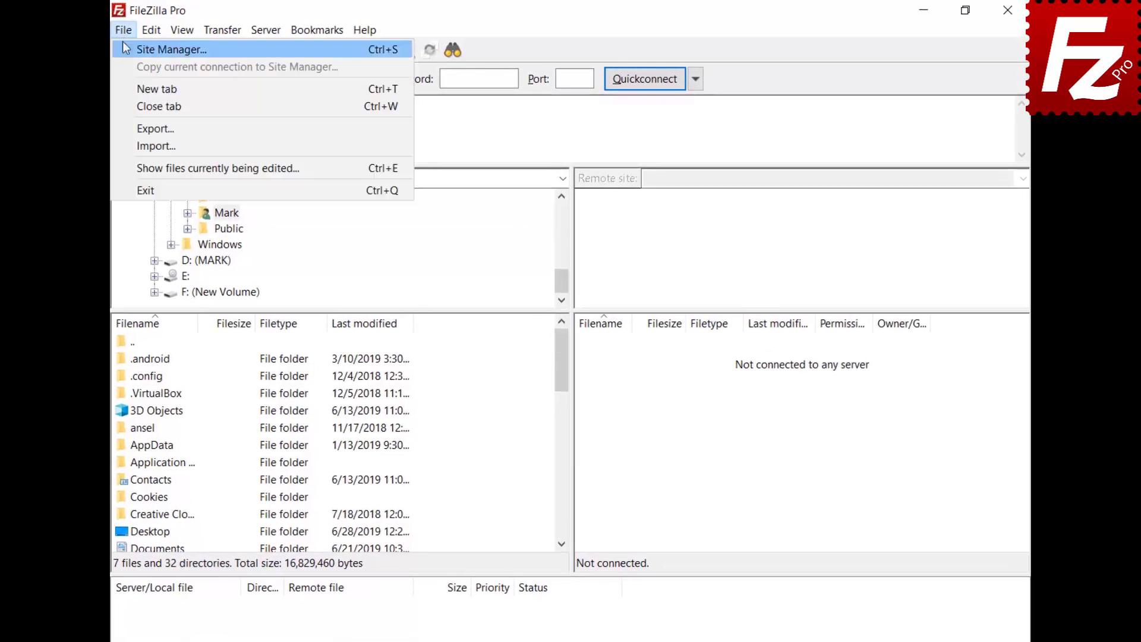
click(122, 43)
click(357, 447)
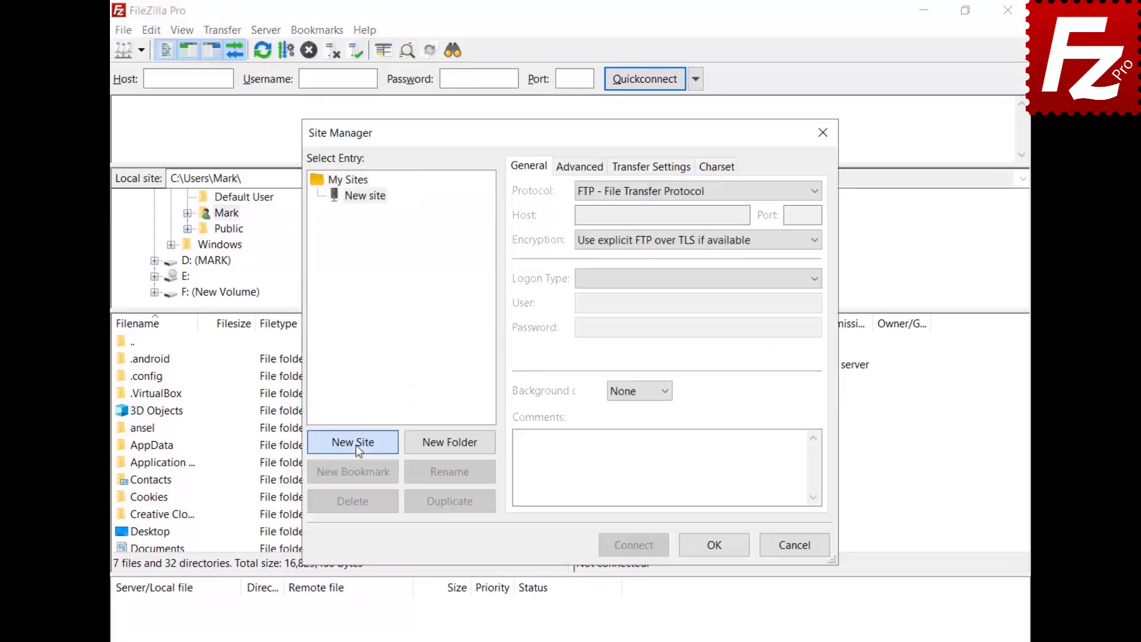
text(Wordpress)
key(Return)
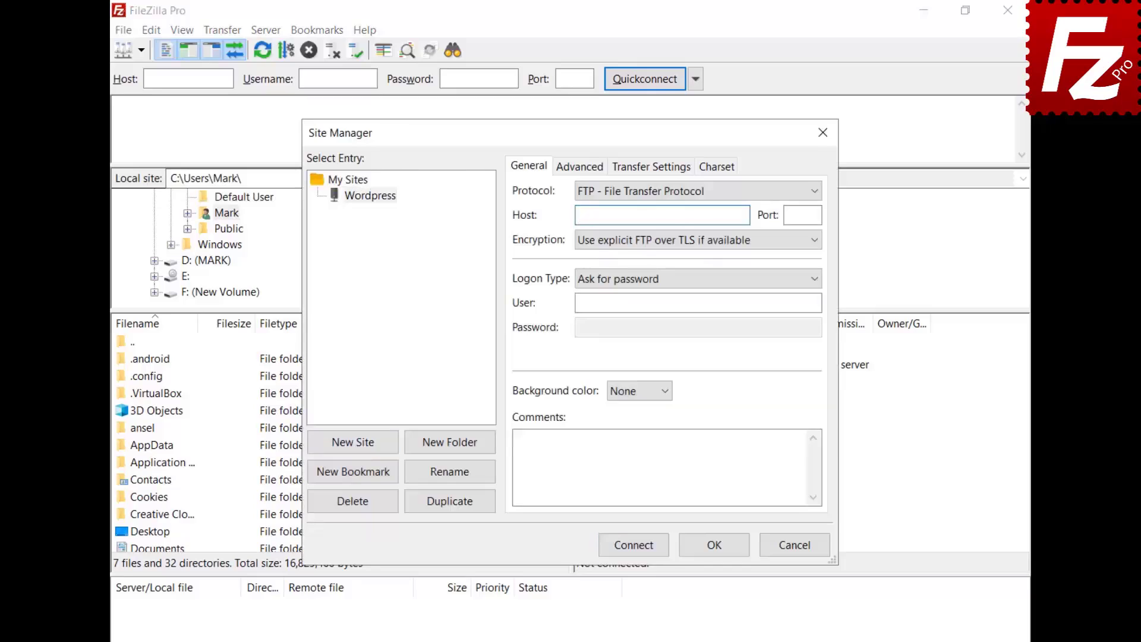
text(ftp.ondazultecnologia.com)
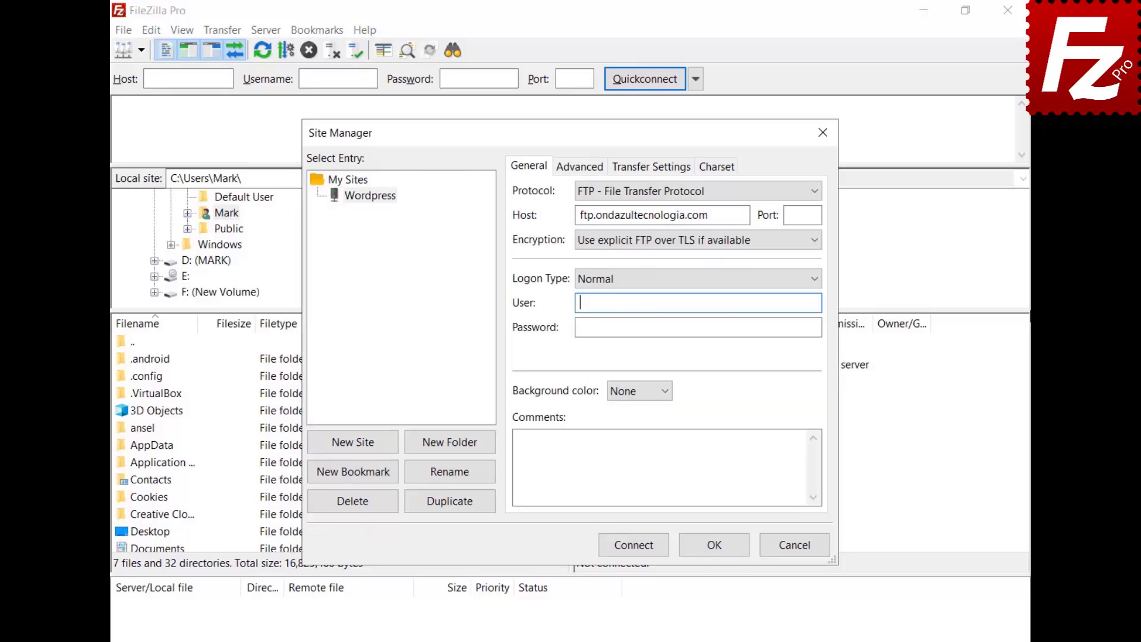
key(ctrl+v)
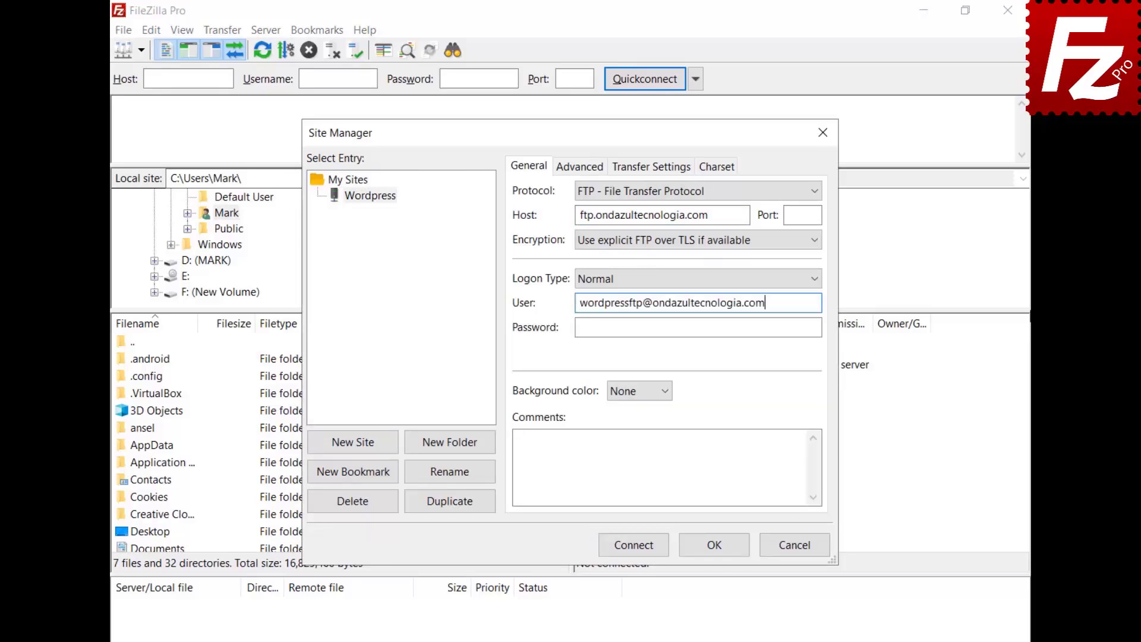
key(Tab)
key(ctrl+v)
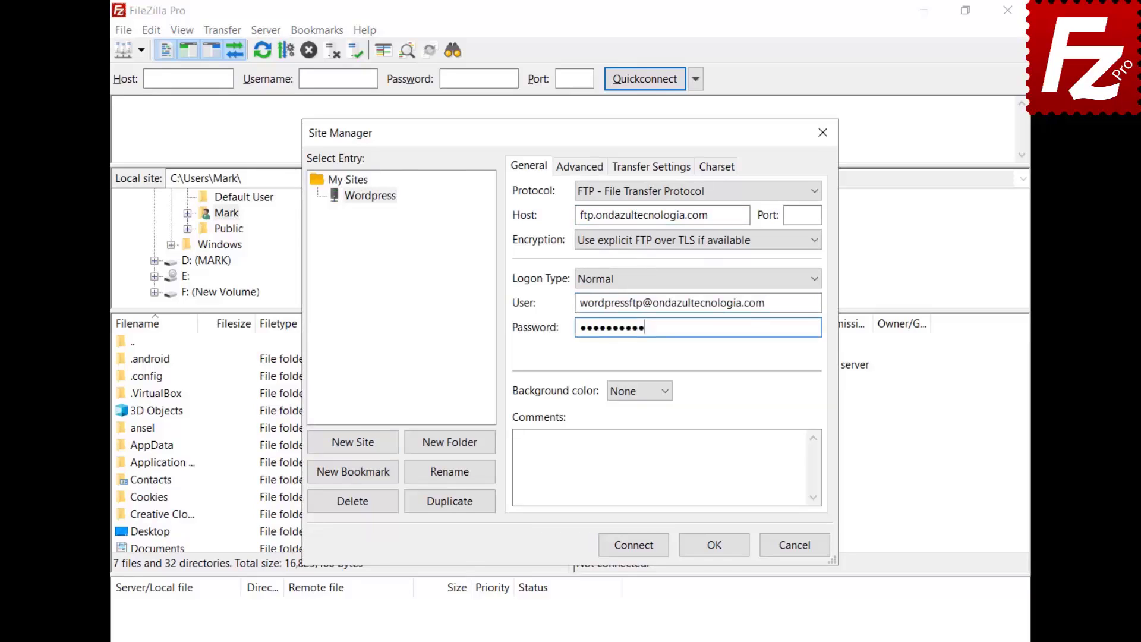
Connect to the Wordpress site, always trusting the server's certificate
click(632, 550)
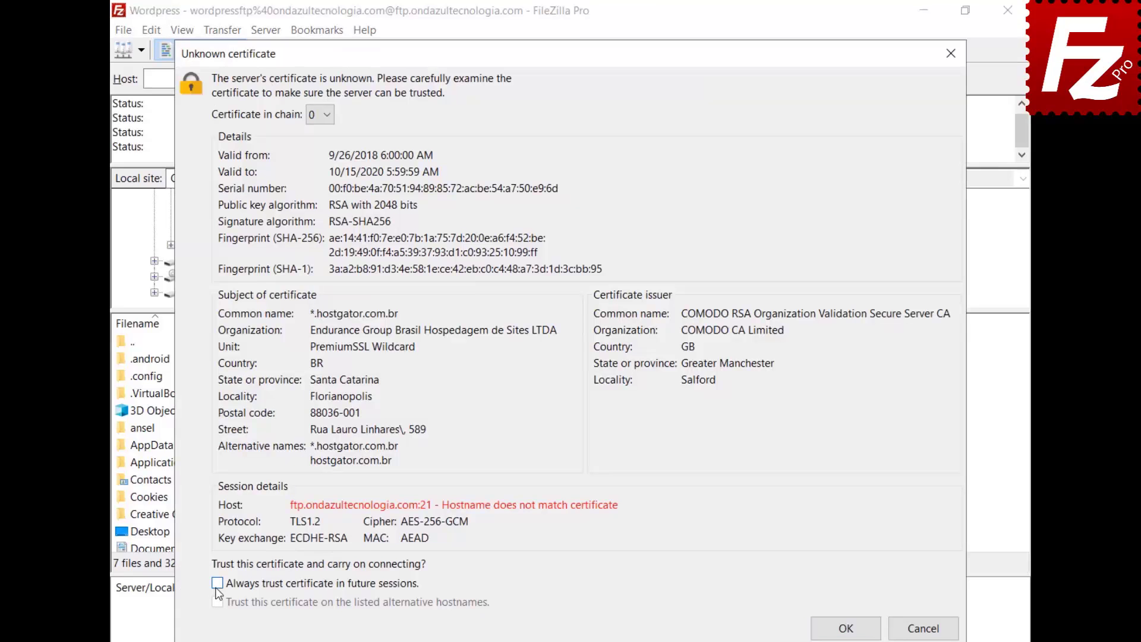
click(217, 583)
click(845, 628)
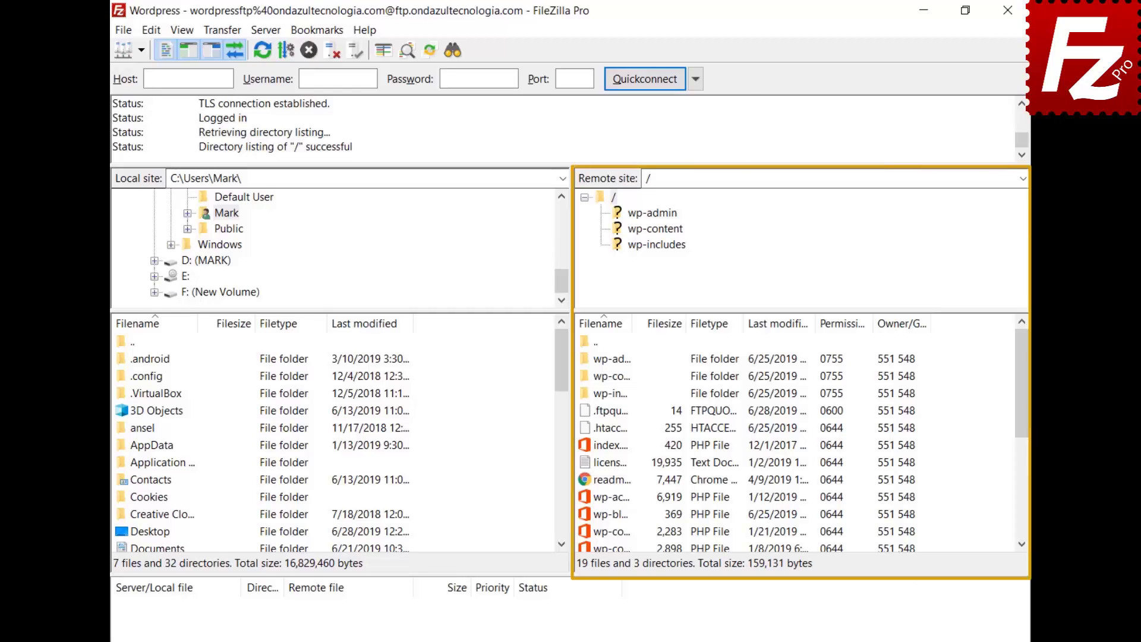
Open wp-blog-header.php for editing and add the first line 'Enter a new line here'
right_click(586, 512)
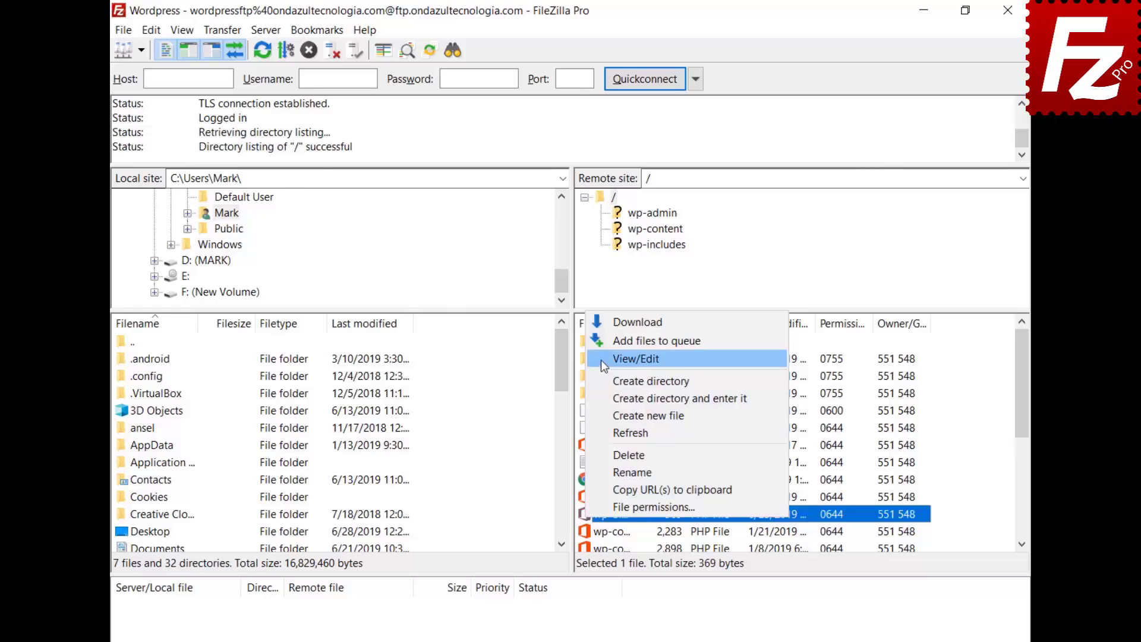
click(603, 359)
key(Return)
key(Up)
text(Enter )
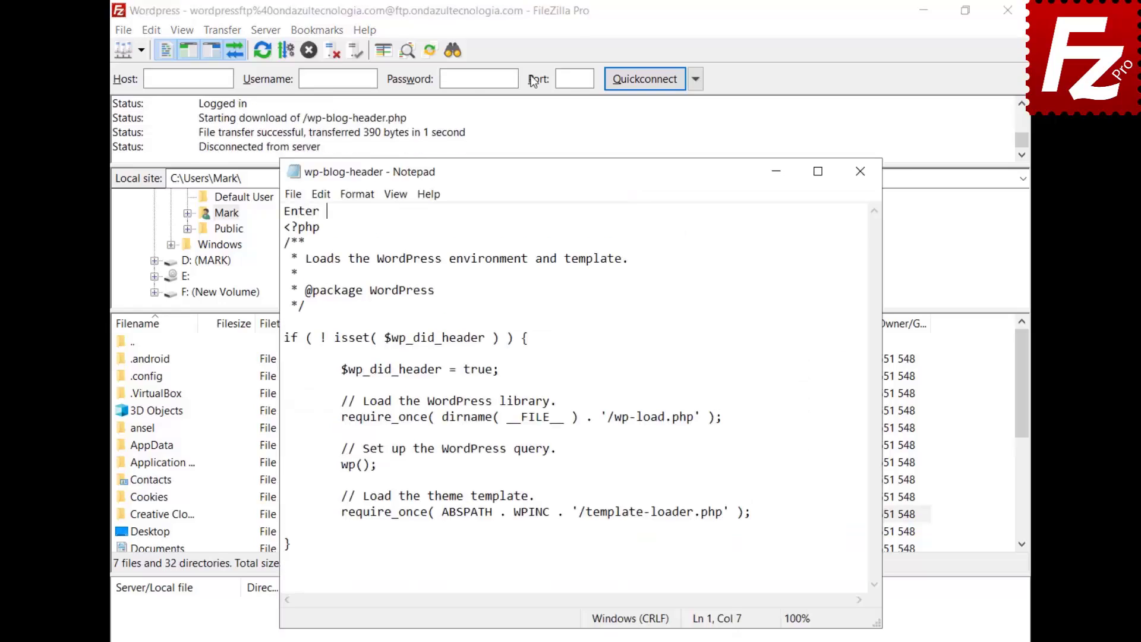
text(a new line here)
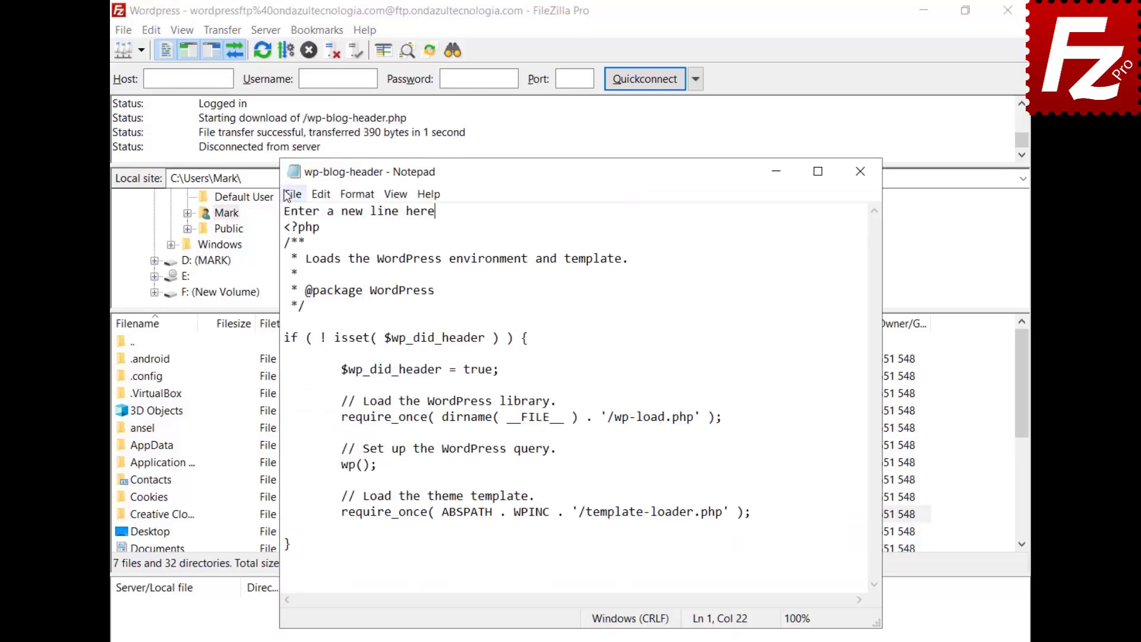
Save the edited wp-blog-header.php and upload it back to the server
click(292, 194)
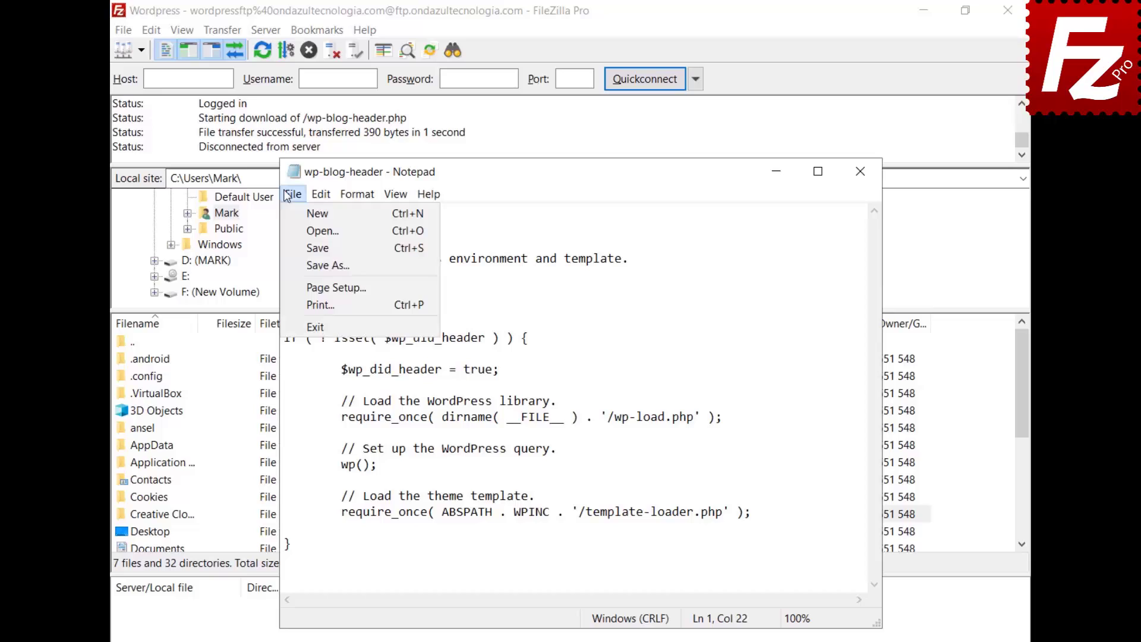
click(314, 327)
click(525, 371)
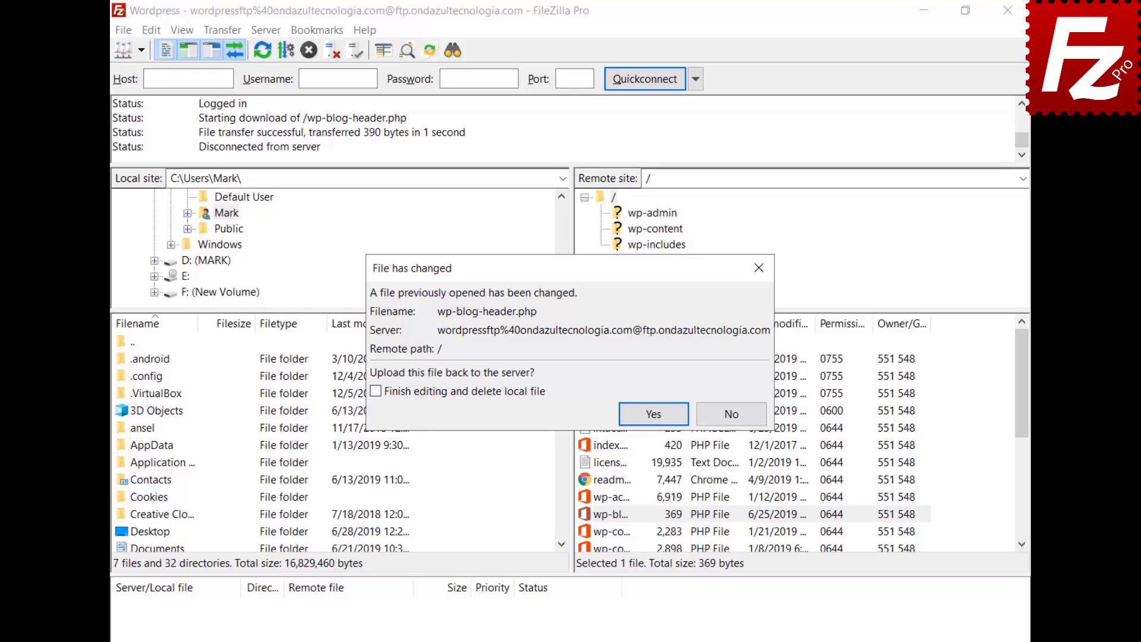
click(654, 413)
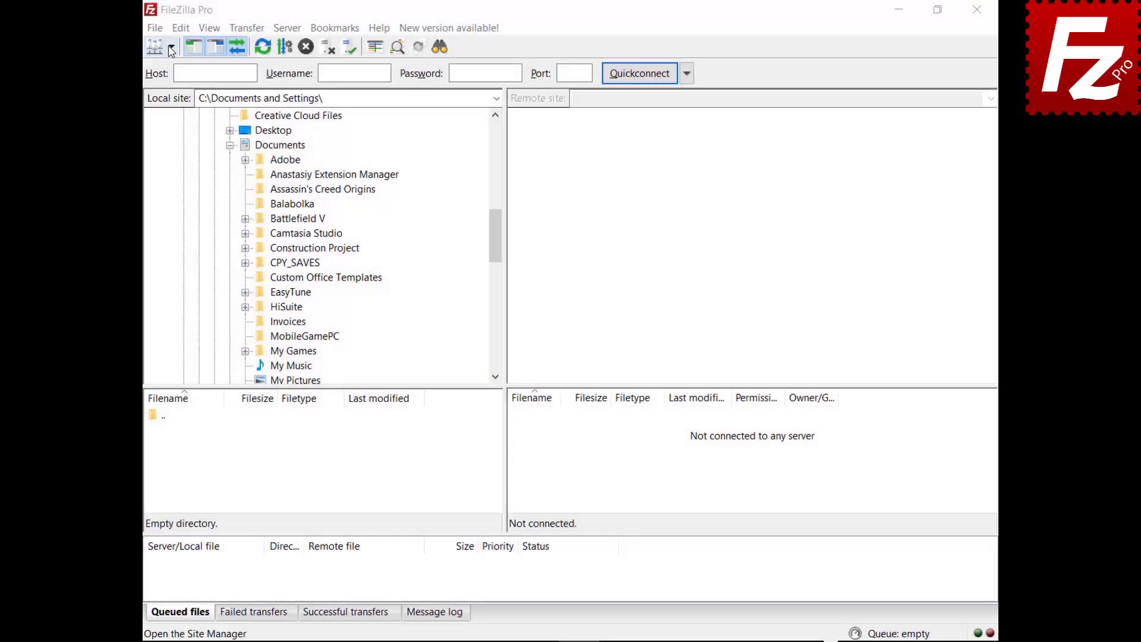
Connect to the saved FTP site, download the spreadsheet to Documents, and upload the Evaluation file
click(171, 46)
click(174, 85)
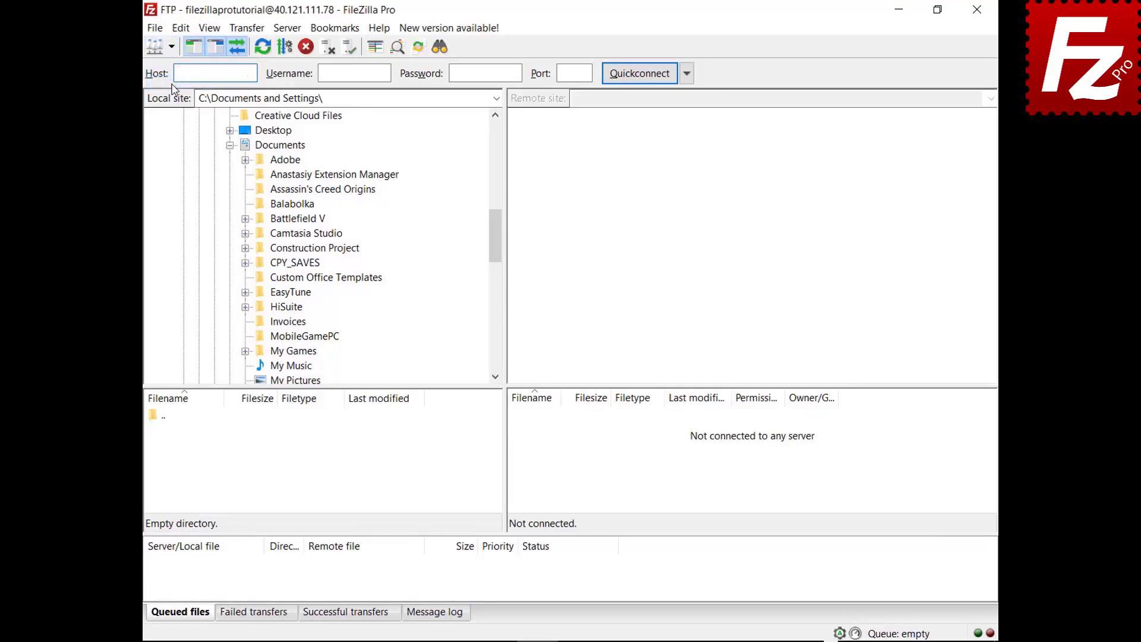
click(521, 450)
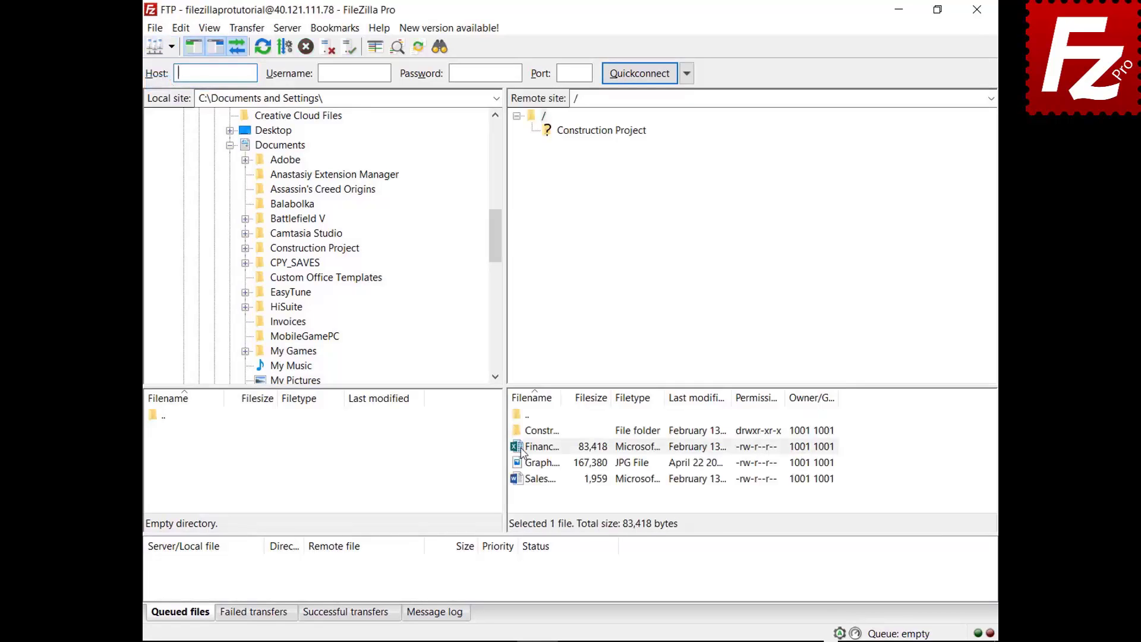
drag(522, 452, 319, 154)
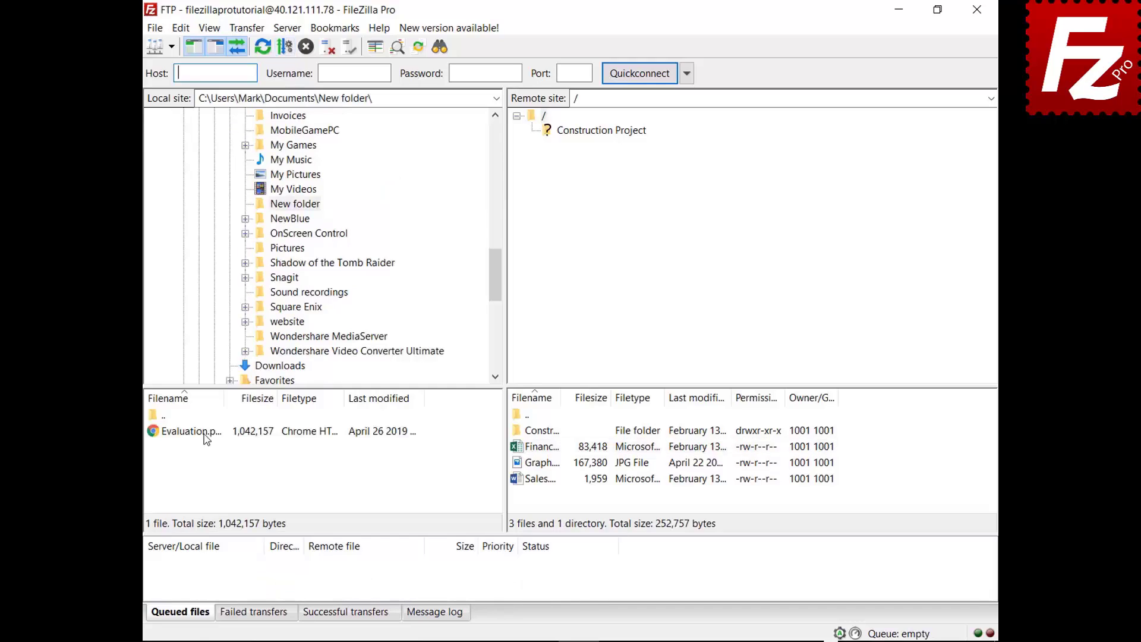
click(205, 434)
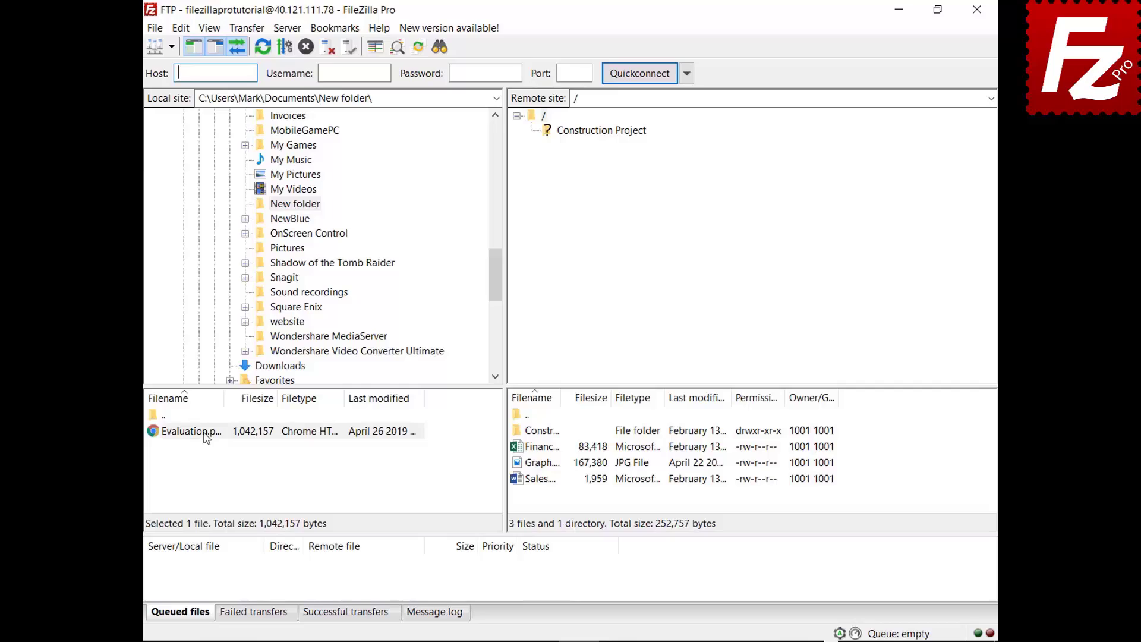
drag(205, 437, 554, 500)
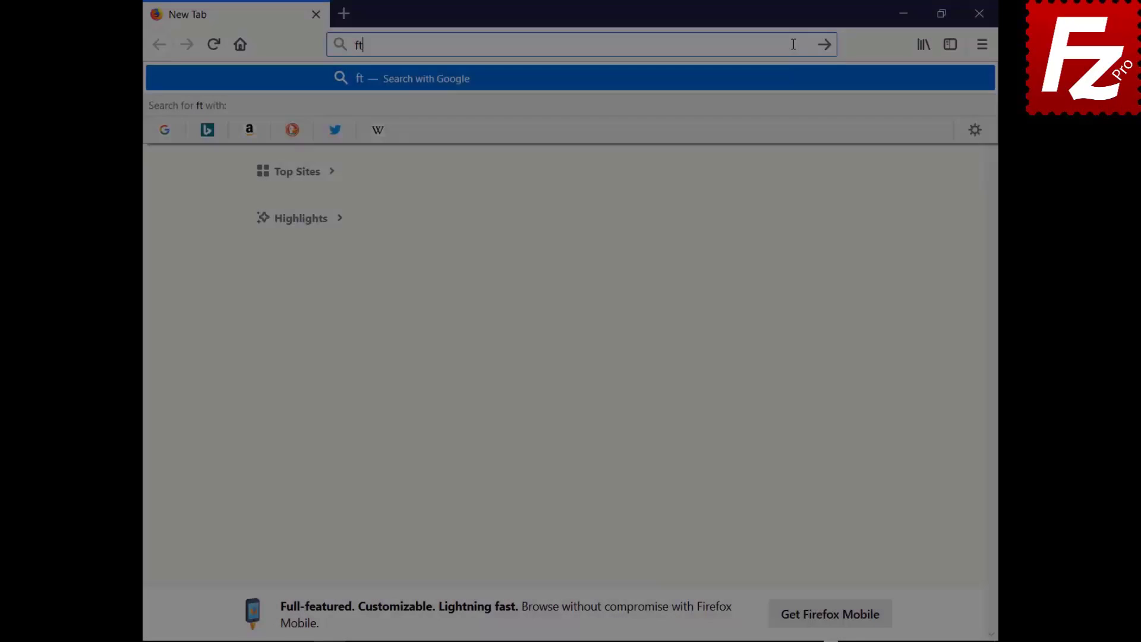
Open ftptest.net and enter host 40.121.111.78 with the FTP username and password
text(test.net)
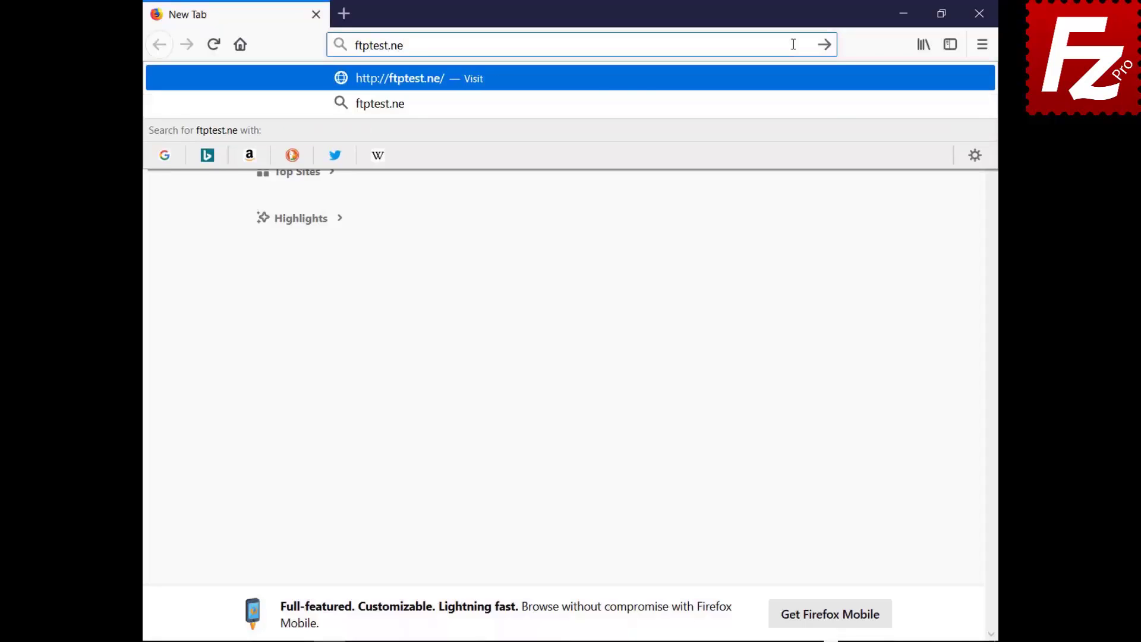
key(Return)
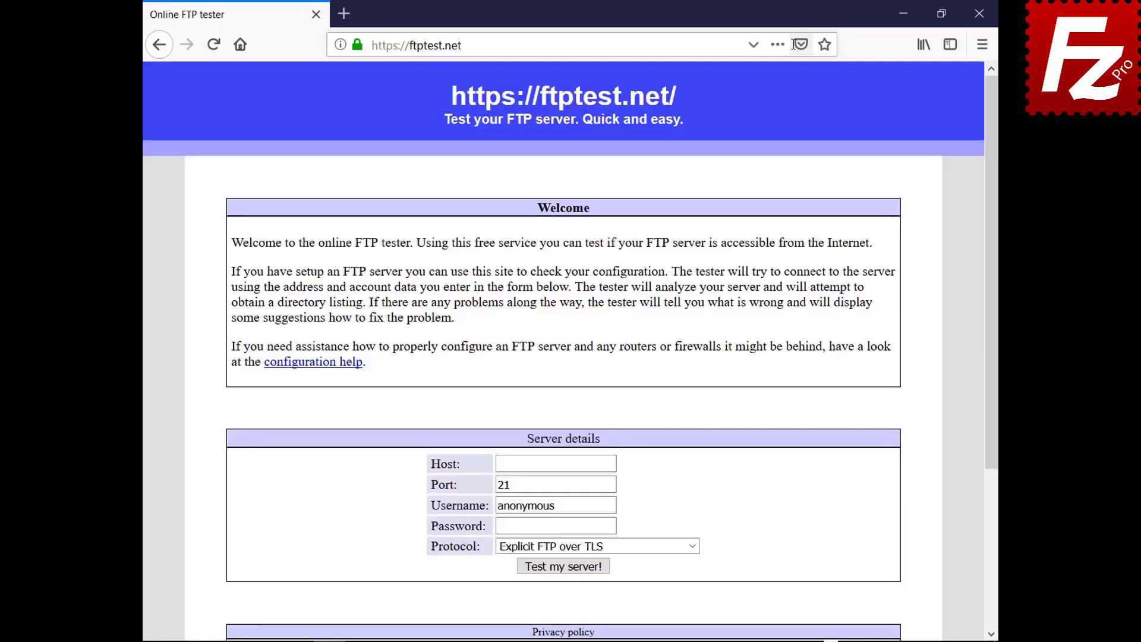
click(556, 464)
text(40.121.111.78)
double_click(525, 505)
key(BackSpace)
text(filezillaprotutorial)
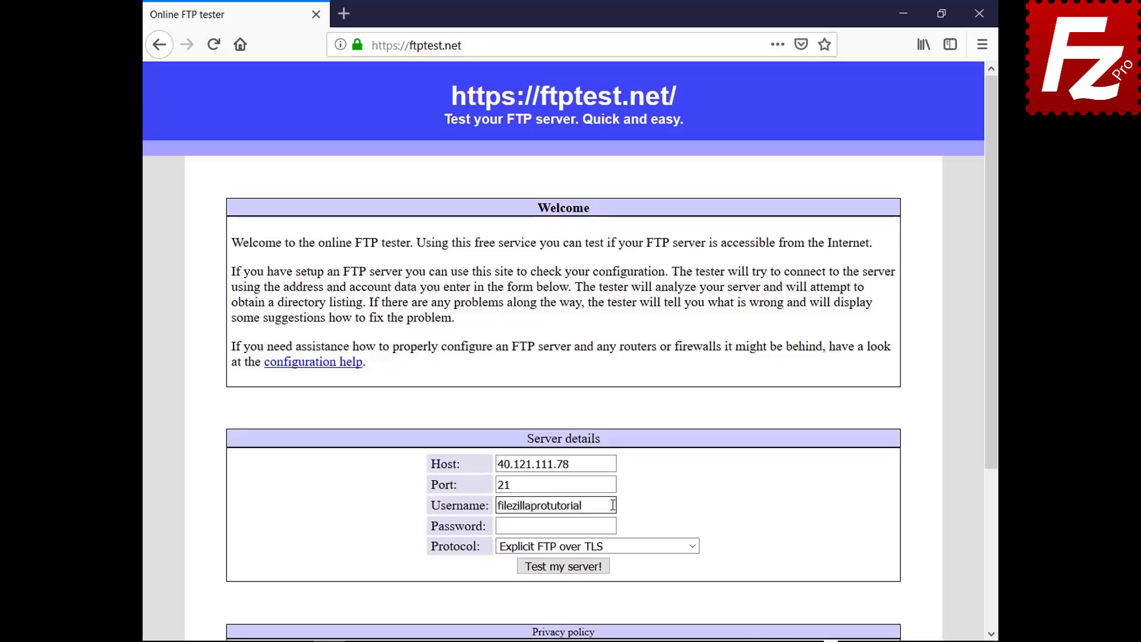
click(555, 525)
text(*********)
Allow fallback to plain FTP, run the server test and scroll through the results
click(691, 545)
click(688, 599)
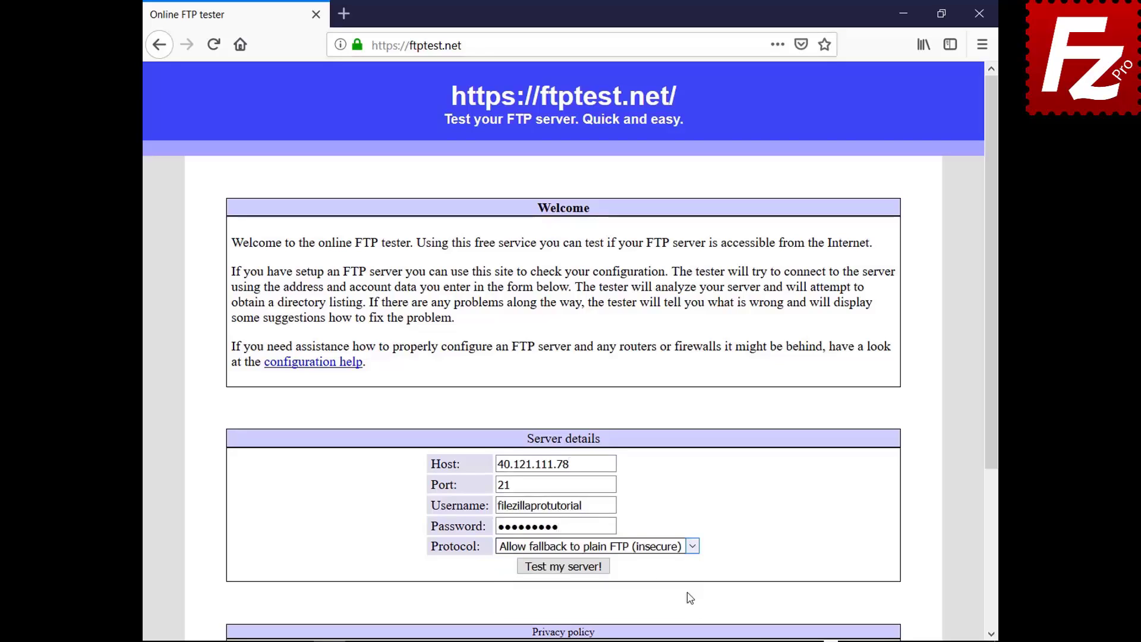
click(565, 567)
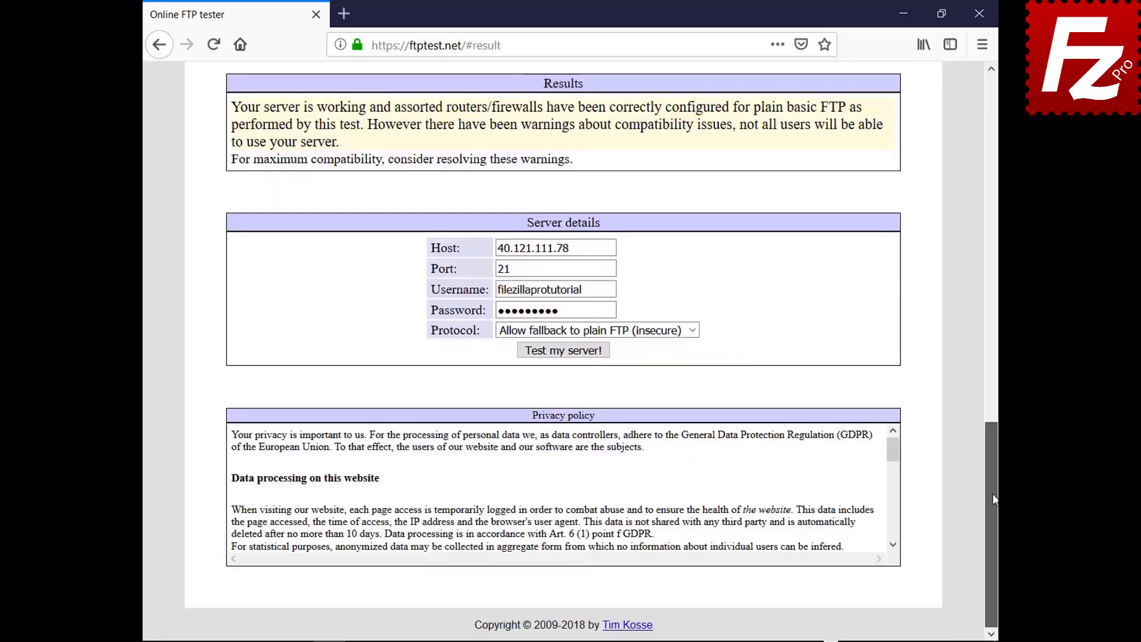
drag(992, 493, 936, 149)
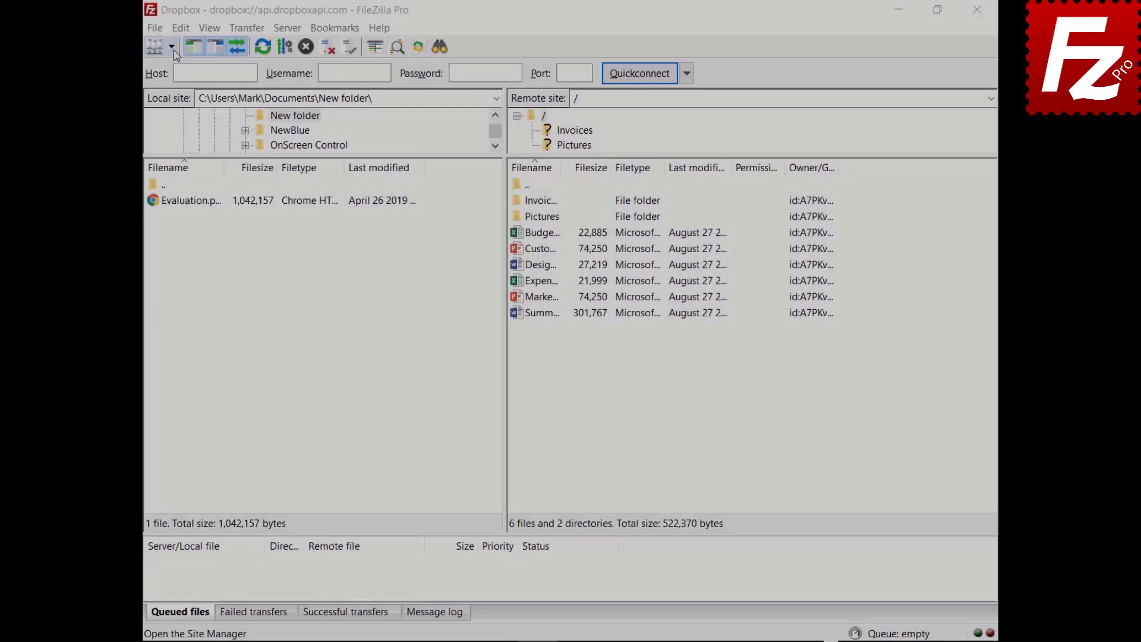
Open the saved OneDrive site in a new tab, then return to the Dropbox tab
click(171, 47)
click(177, 101)
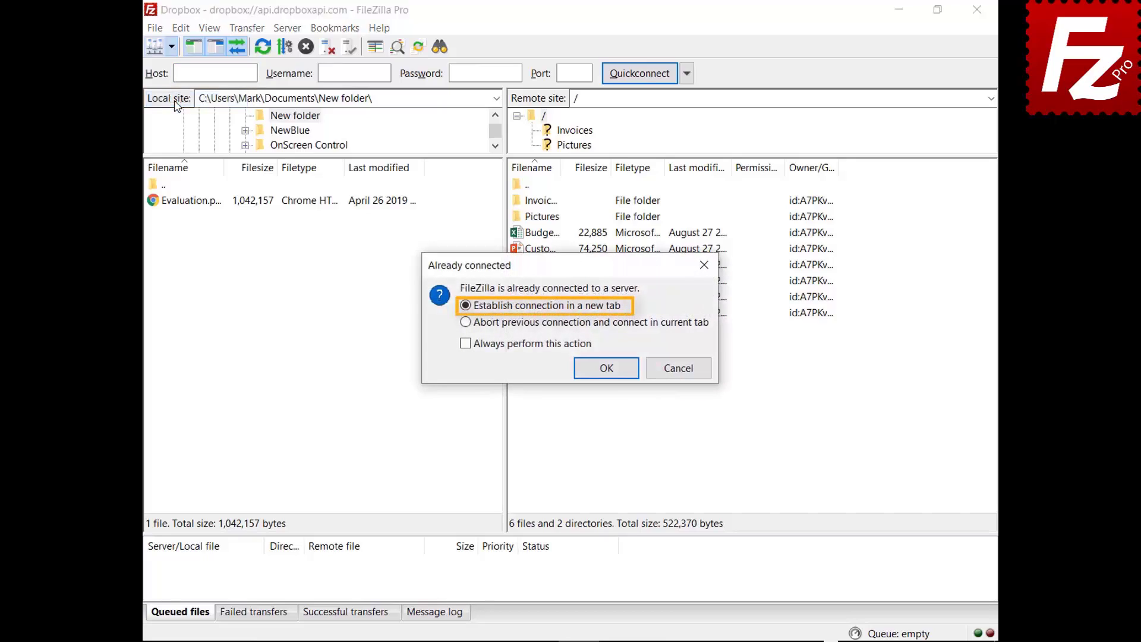
click(607, 373)
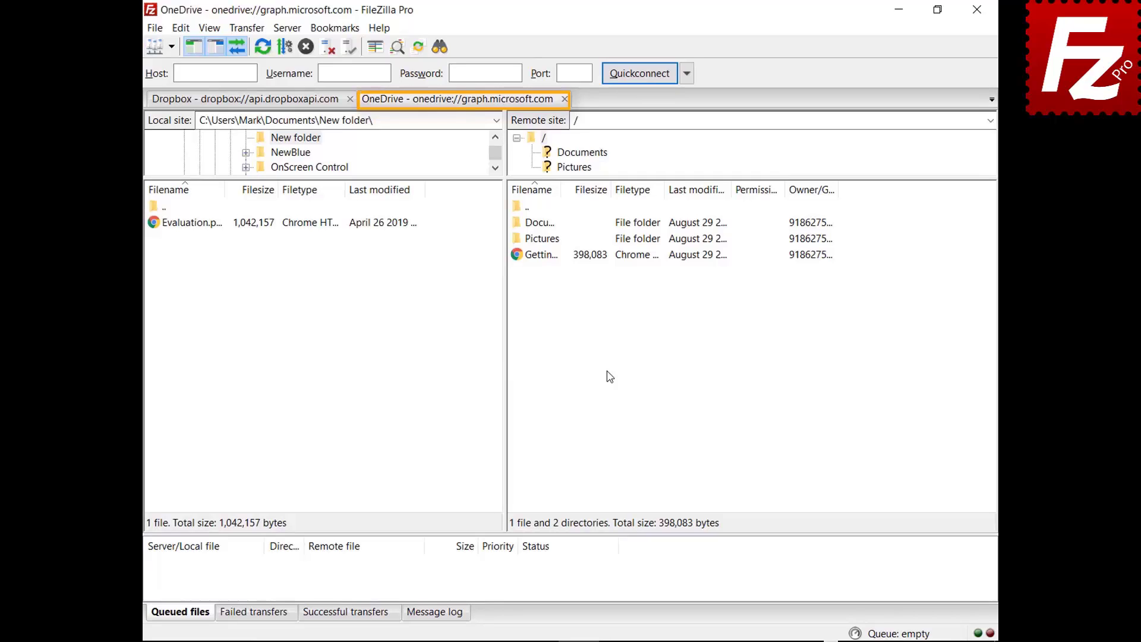
click(245, 101)
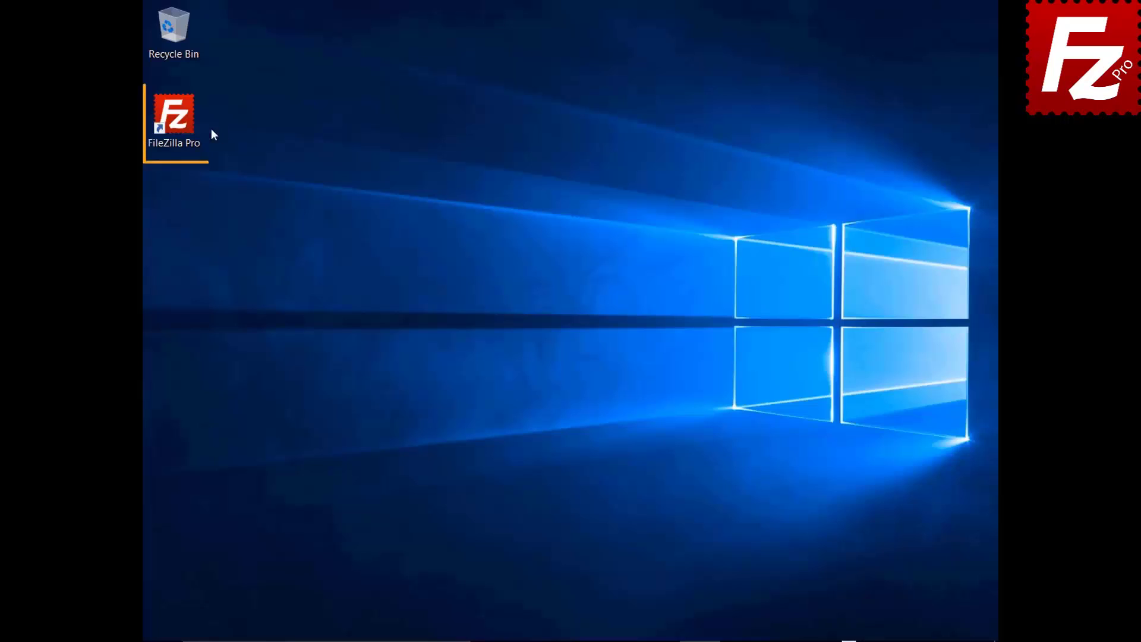
Launch FileZilla Pro and quickconnect to the server with the username and password
double_click(180, 123)
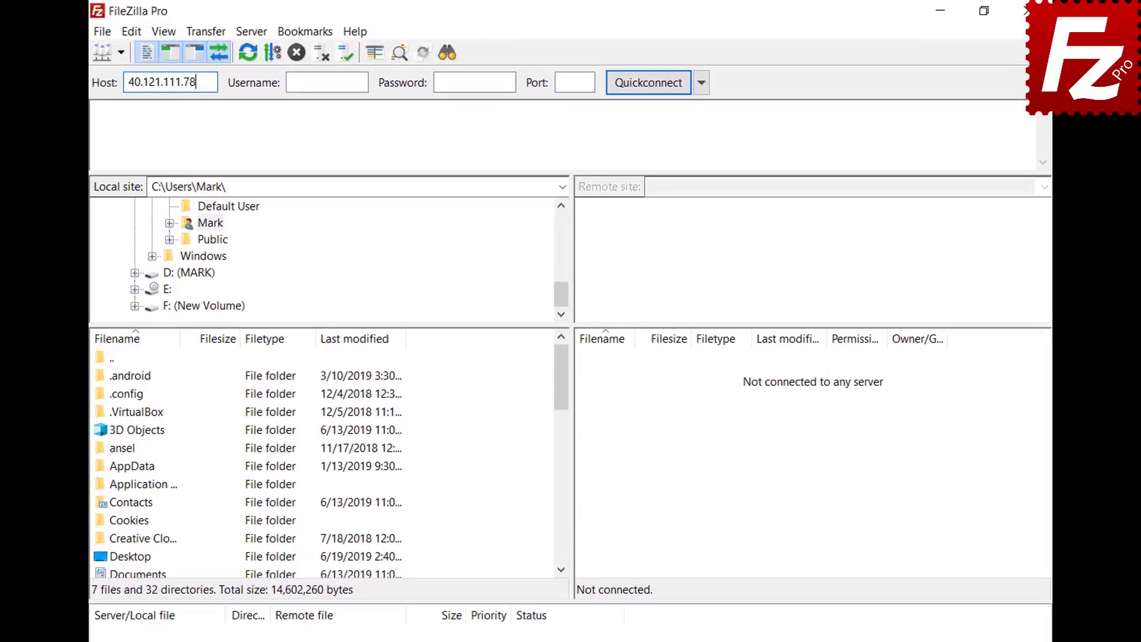
key(Tab)
text(zillaprotutorial)
key(Tab)
text(•••••••••)
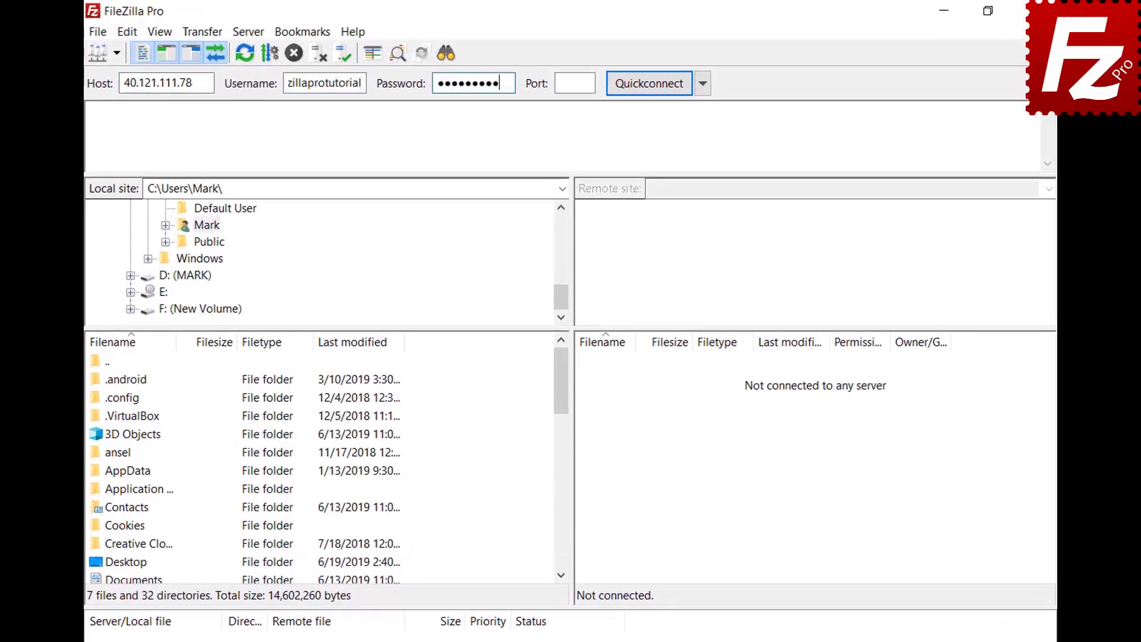
key(Return)
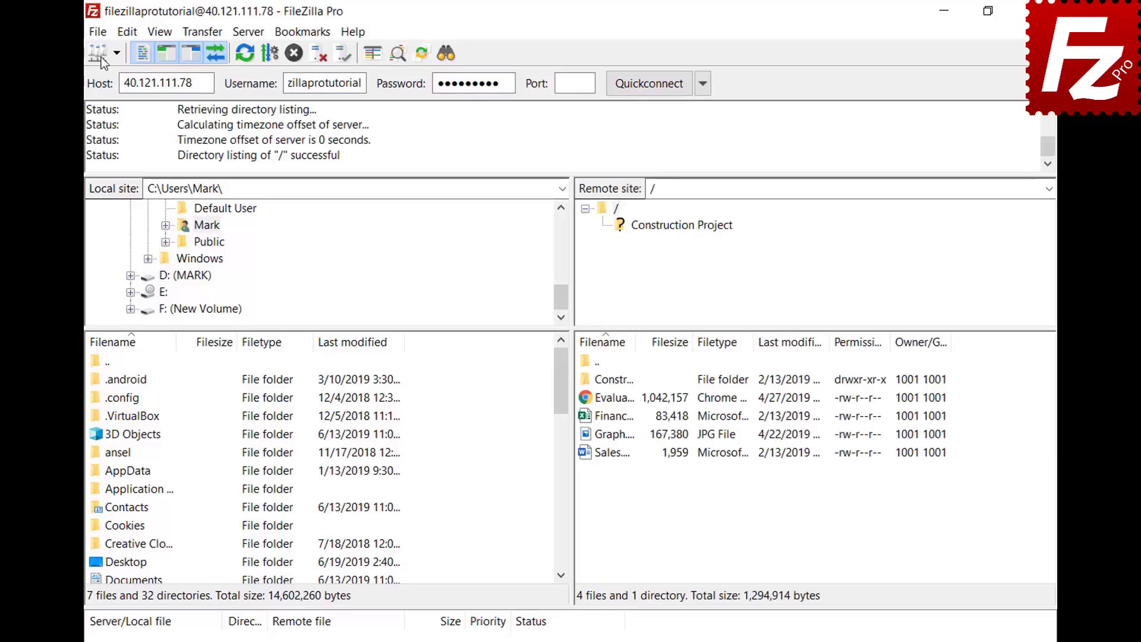
Save the current connection to Site Manager as 'New connection' and bring up Manual transfer
click(98, 32)
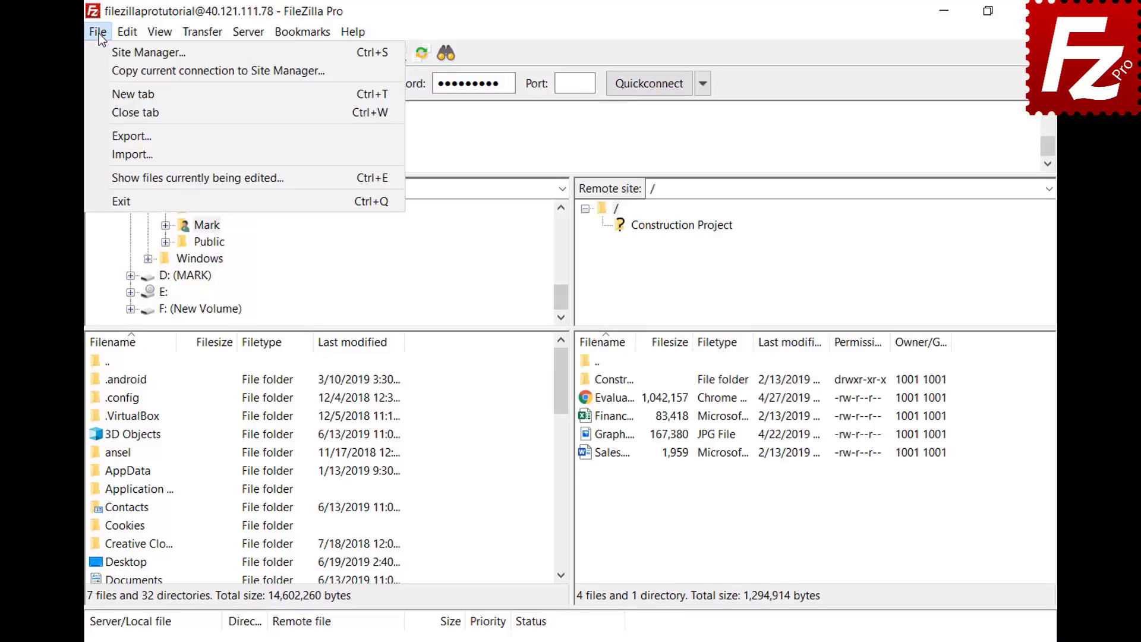
click(102, 69)
text(Ne)
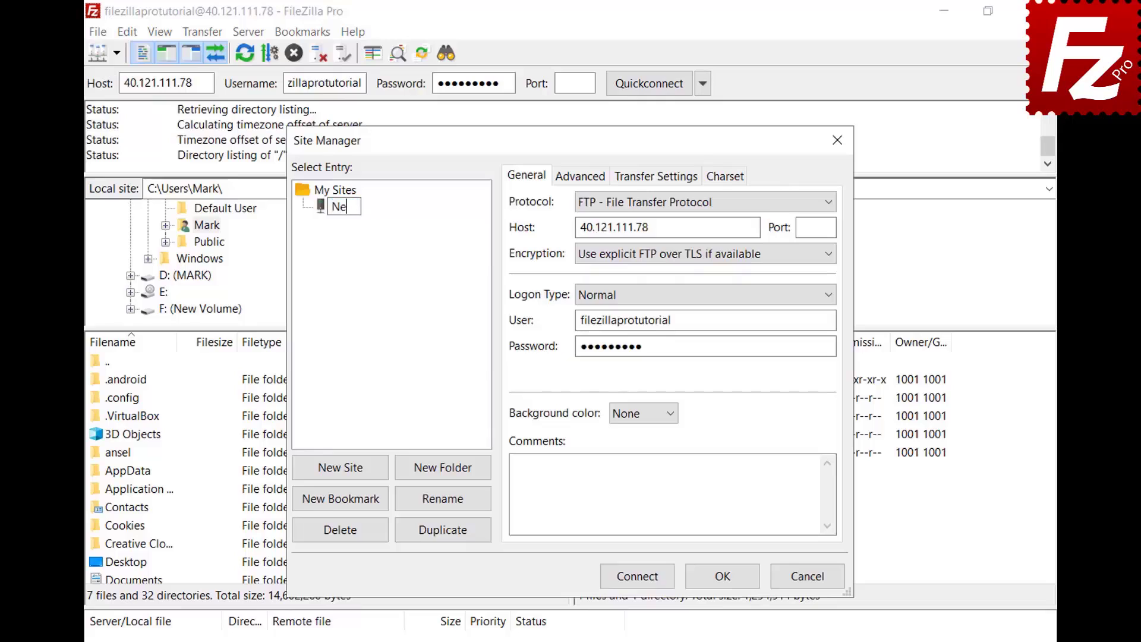
text(w connection)
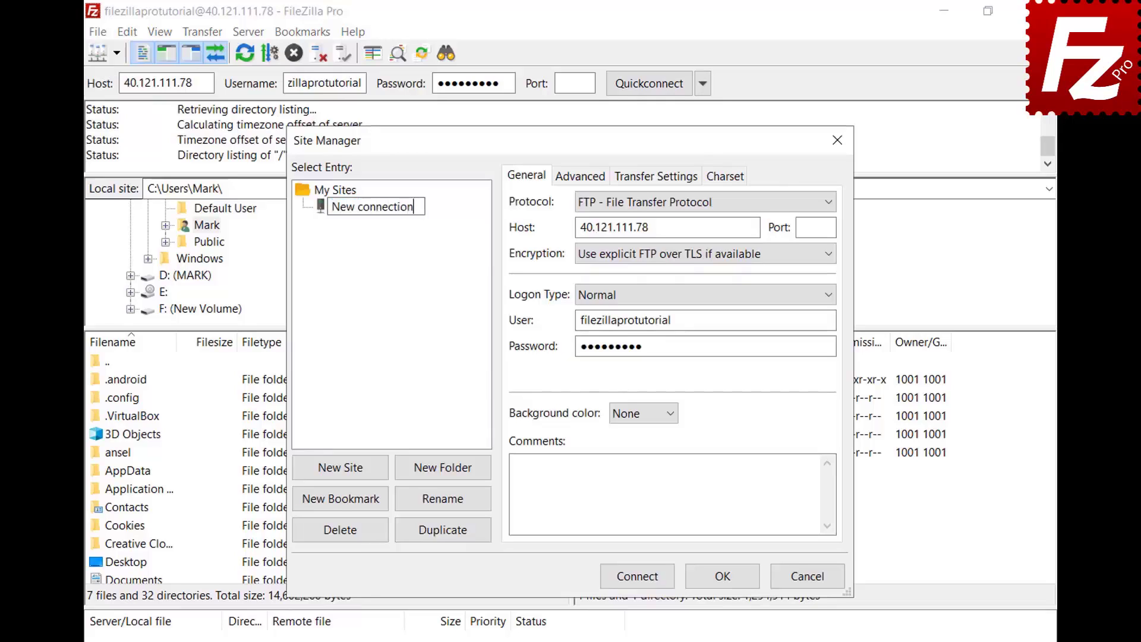
key(Return)
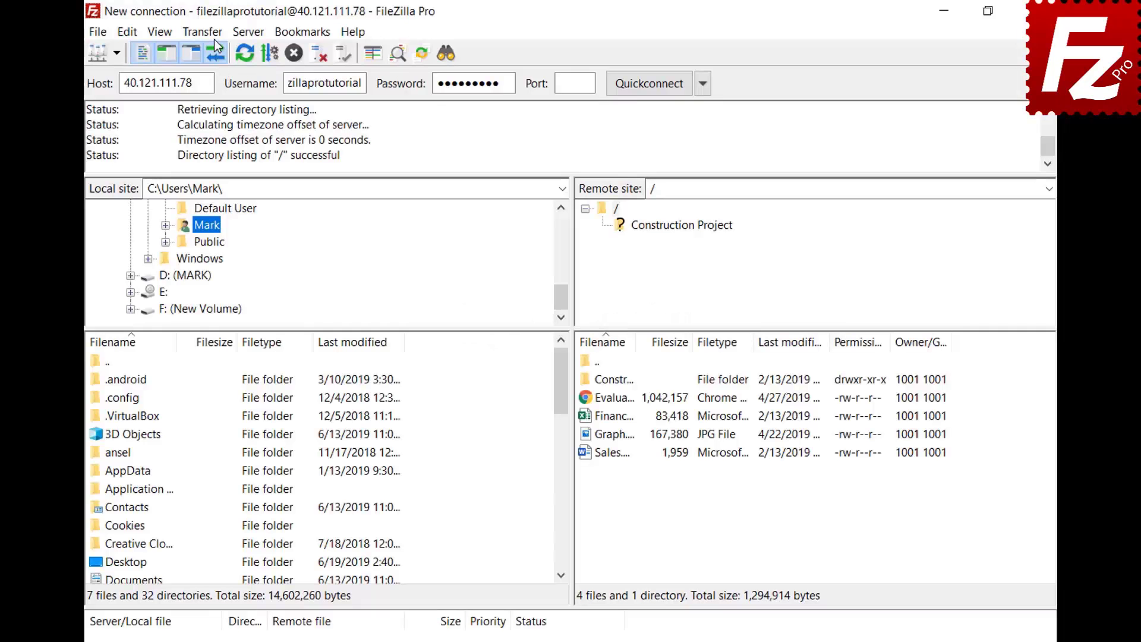
click(214, 37)
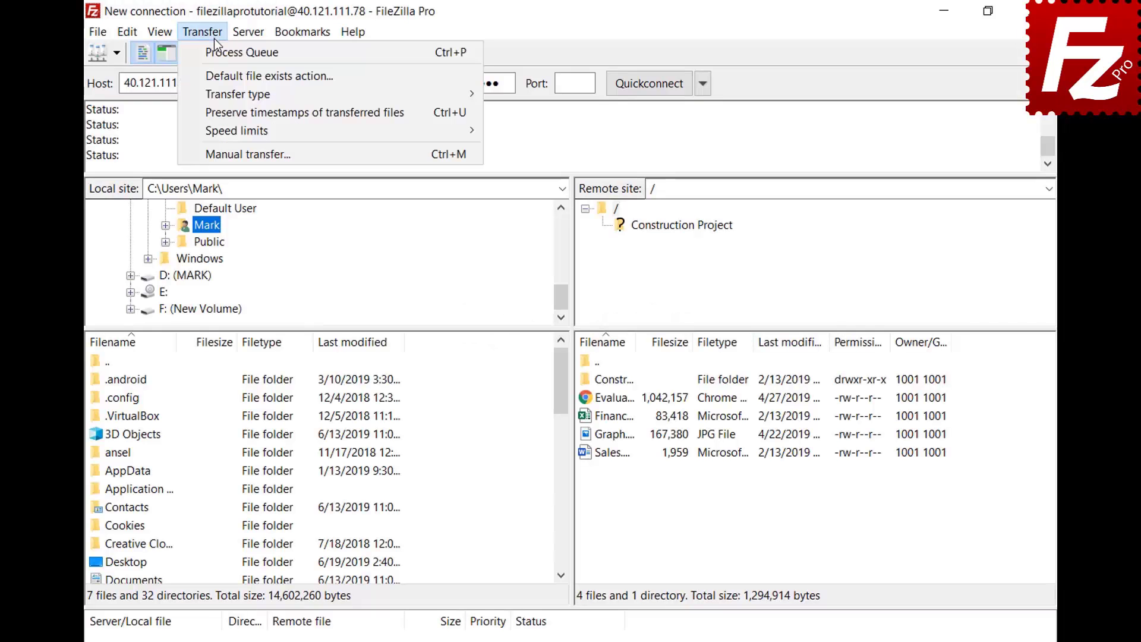
click(232, 155)
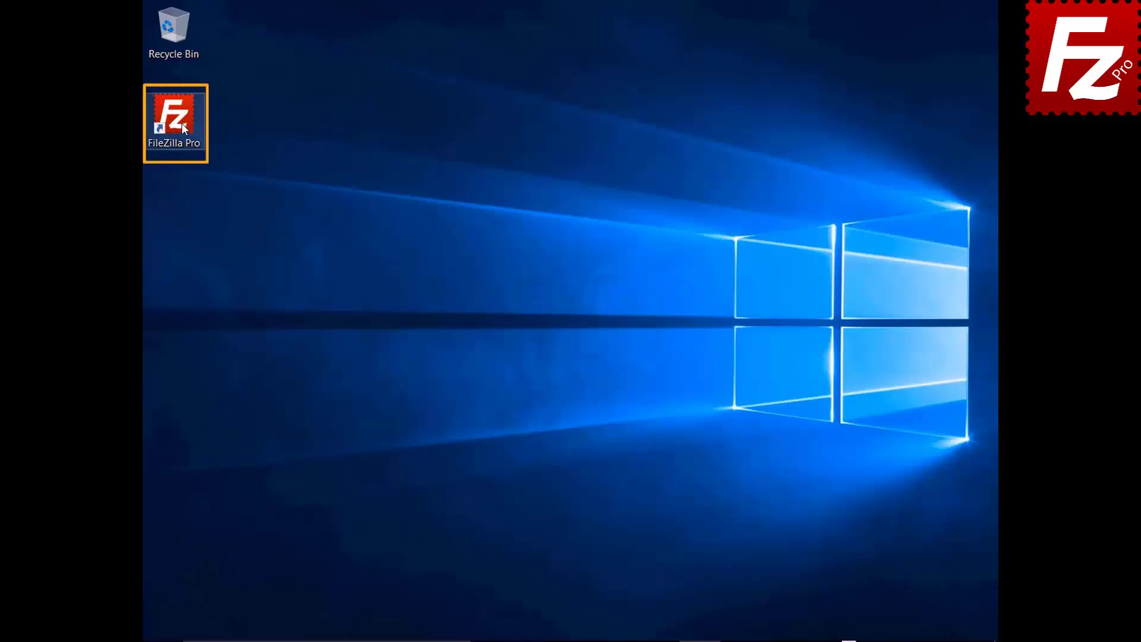
Launch FileZilla Pro, reconnect to 40.121.111.78, disconnect, then reconnect via the Server menu
double_click(181, 125)
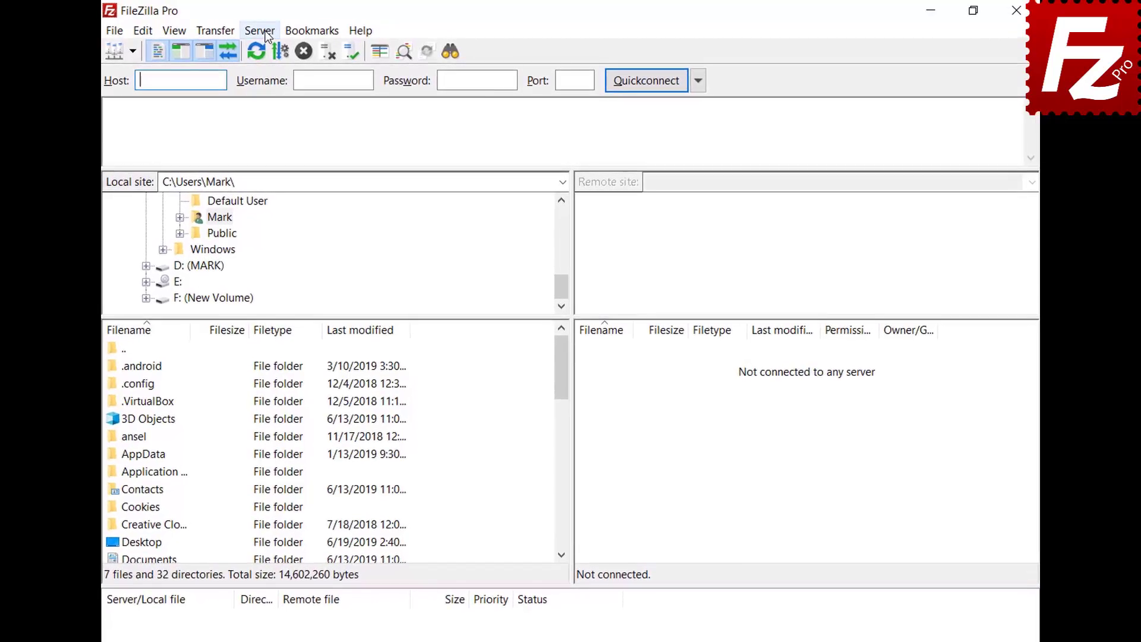
click(267, 30)
click(280, 69)
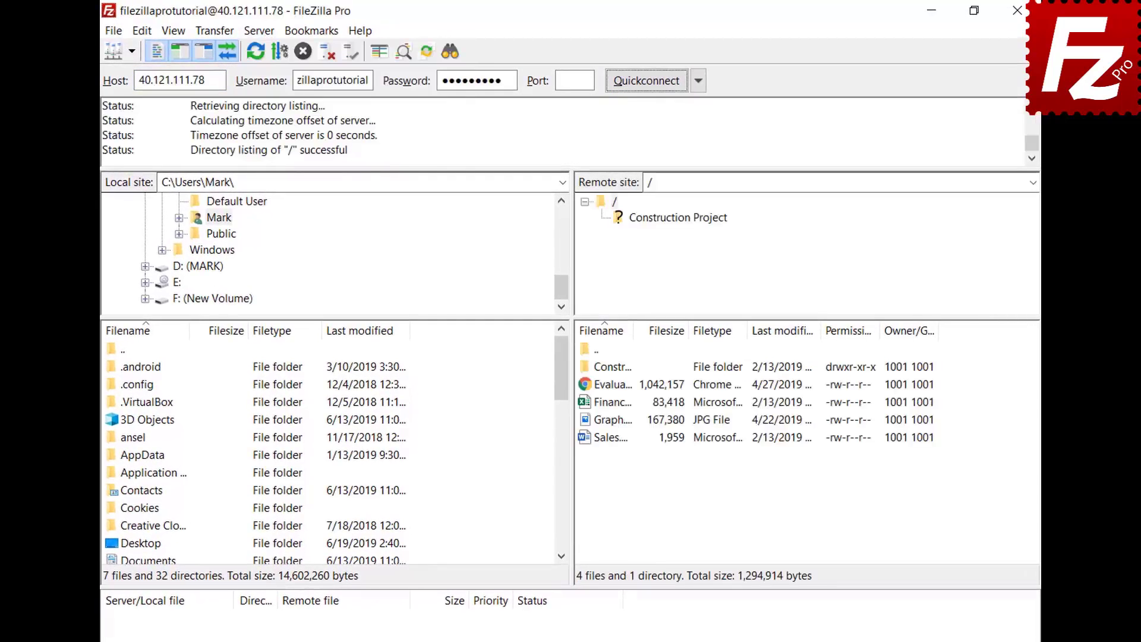
click(257, 37)
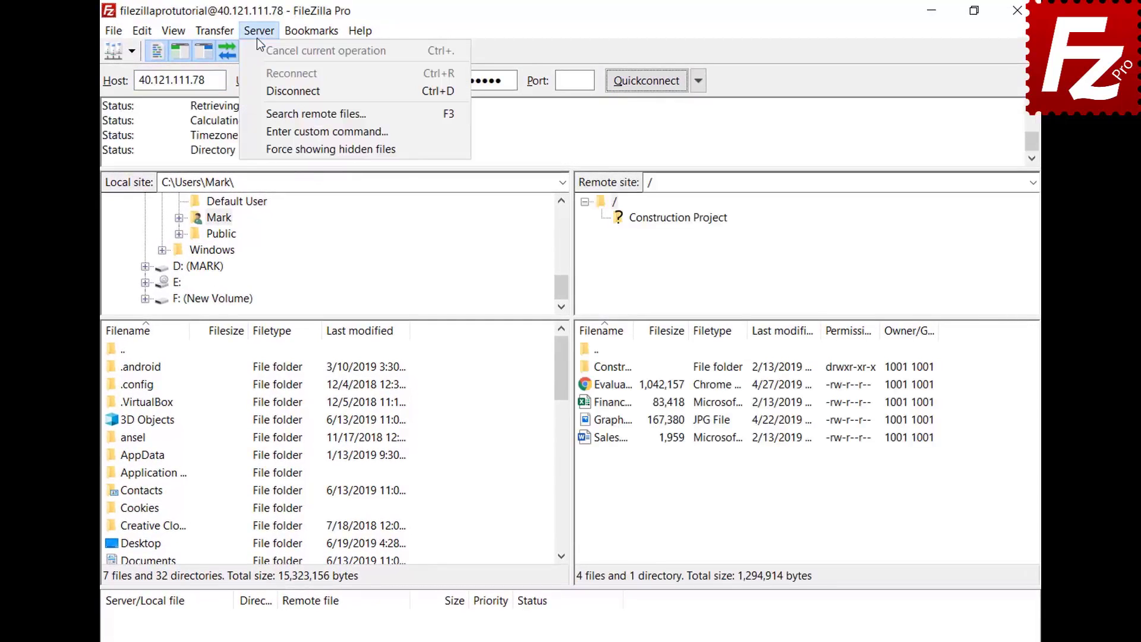
click(262, 87)
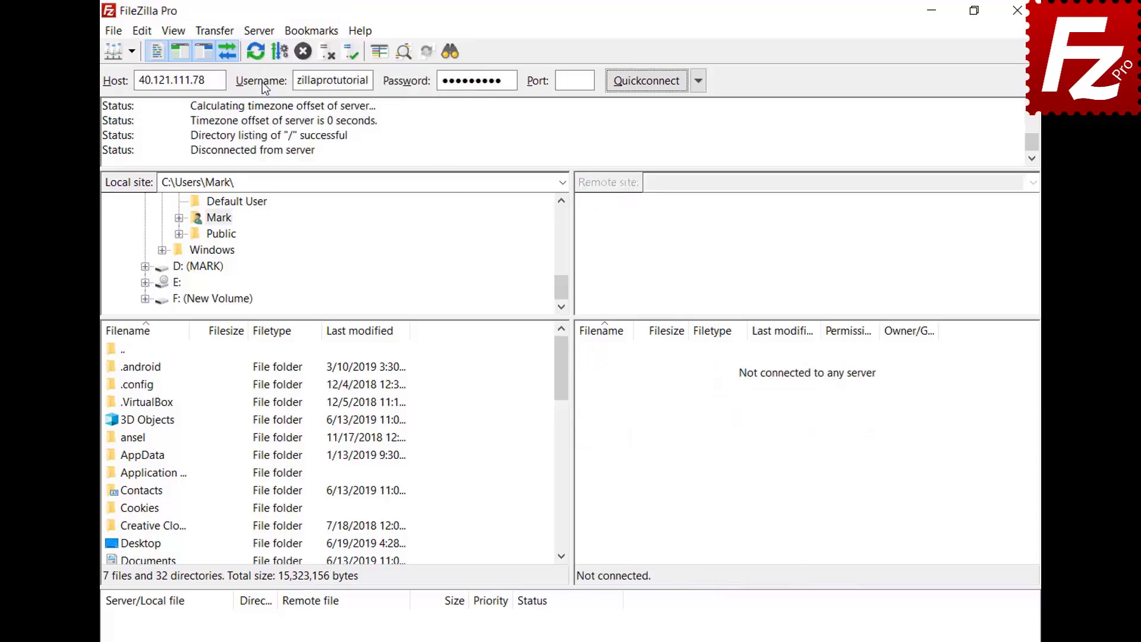
click(263, 27)
click(269, 69)
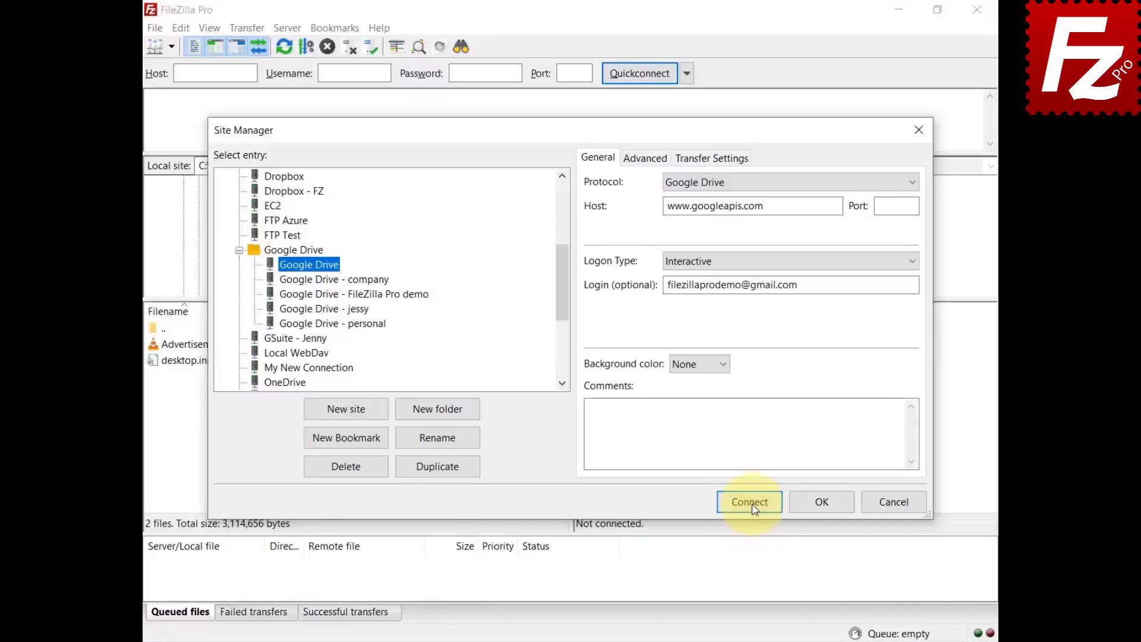
Connect to the Google Drive site and turn on Preserve timestamps of transferred files
click(746, 500)
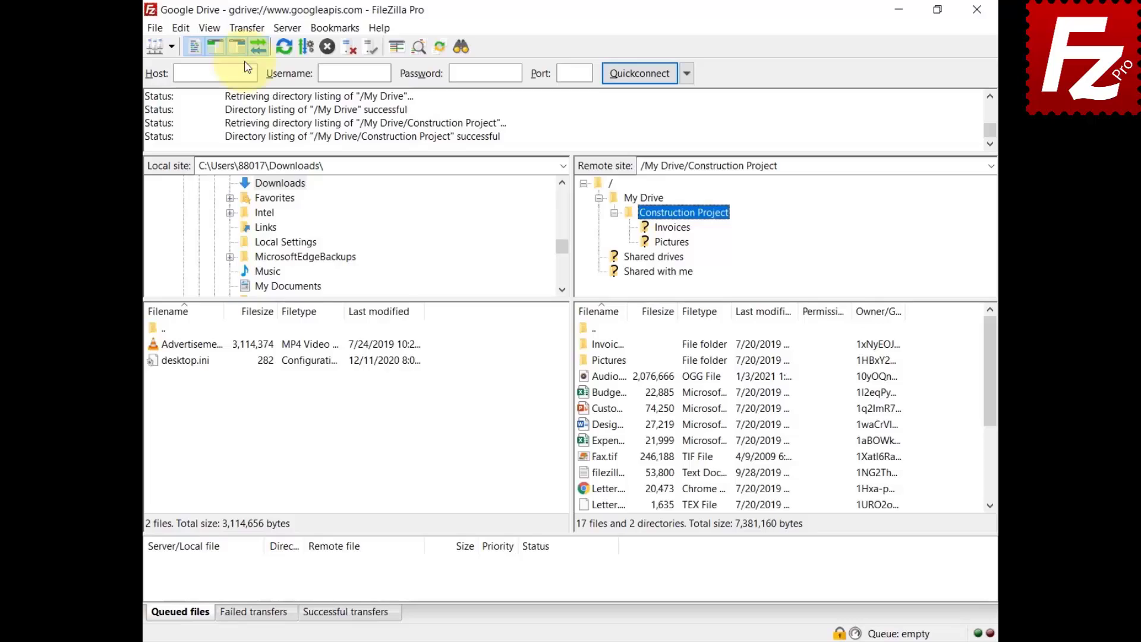
click(244, 28)
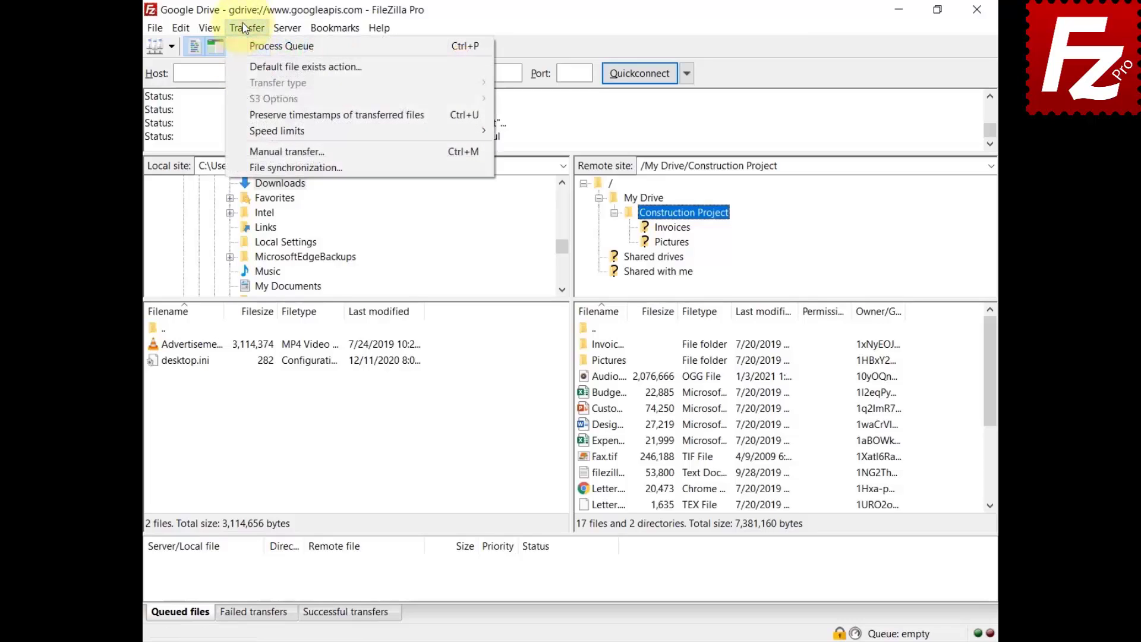
click(264, 115)
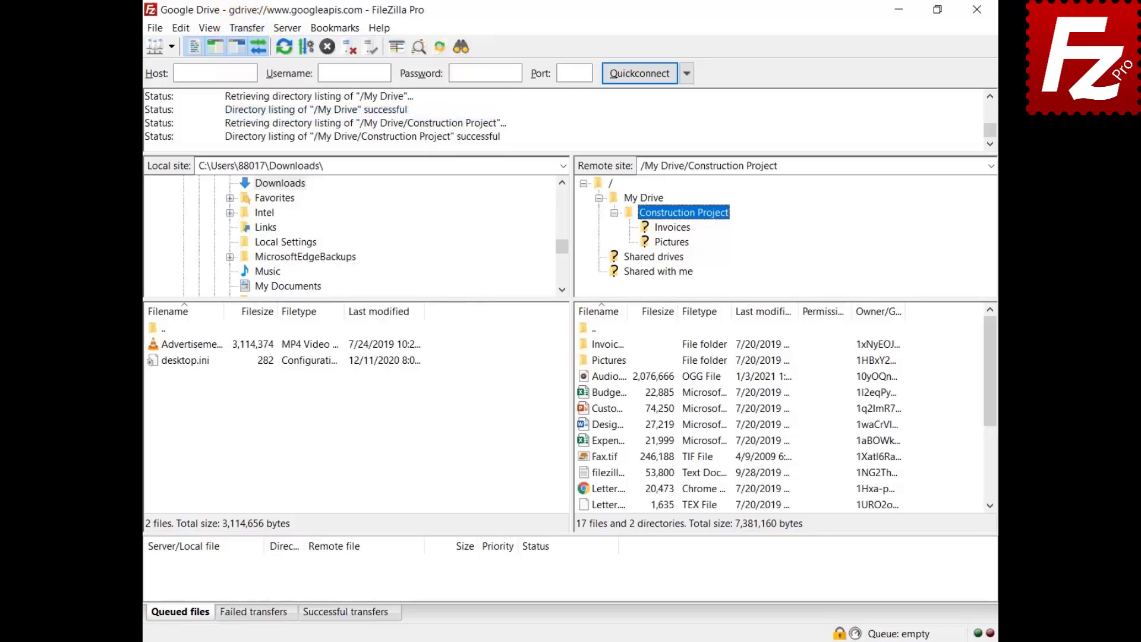
Upload the advertisement video to Construction Project and download Budget.xlsx to the local folder
right_click(192, 345)
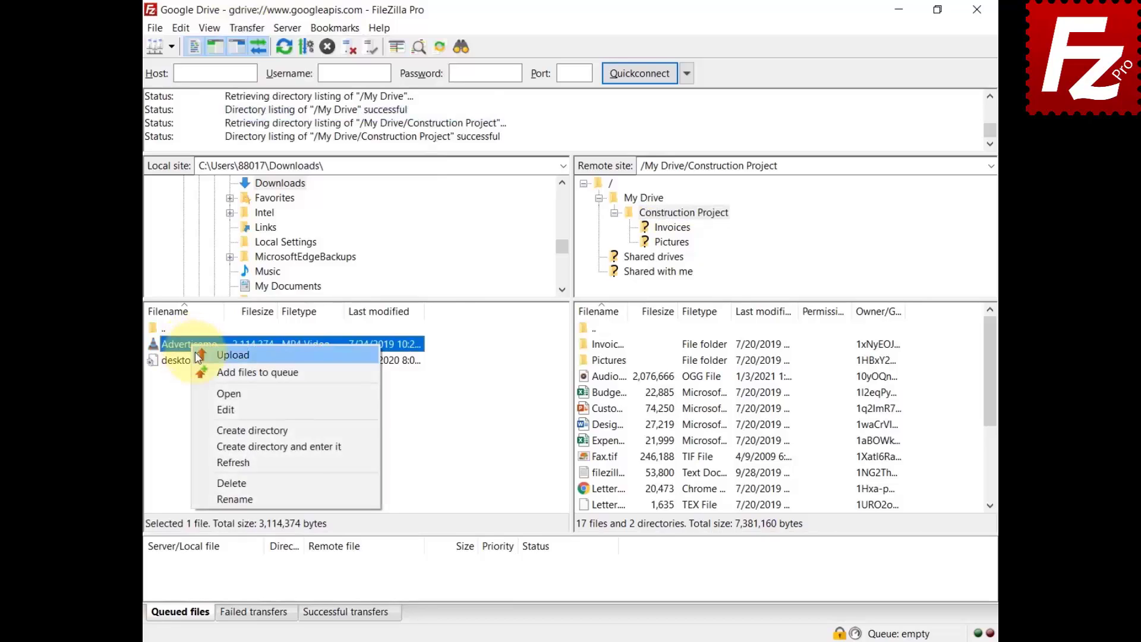
click(199, 355)
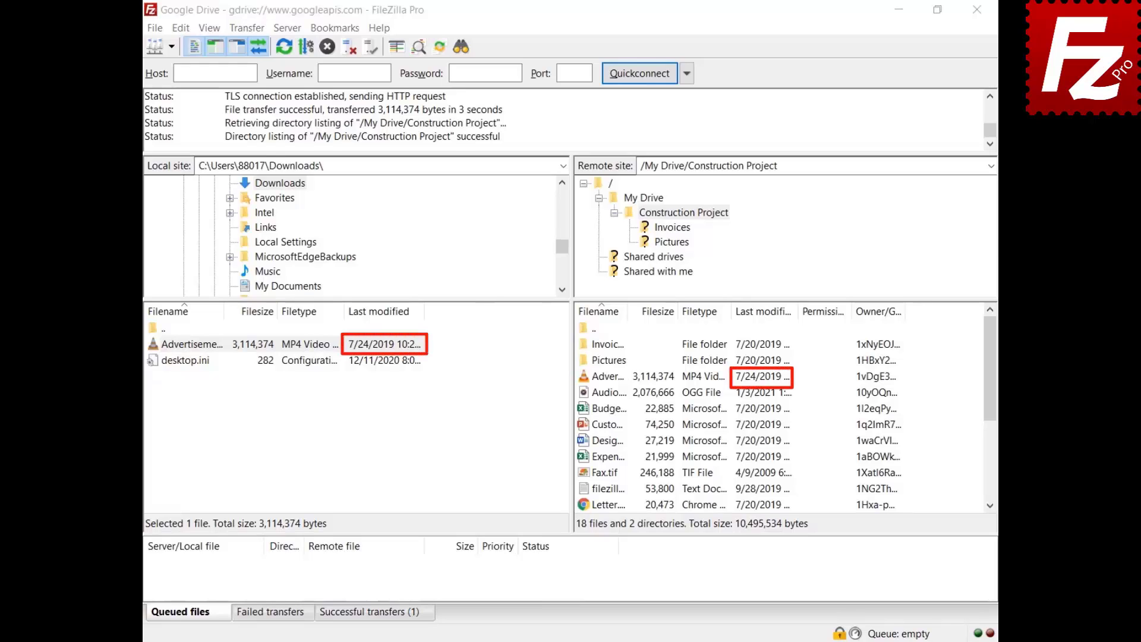
right_click(586, 408)
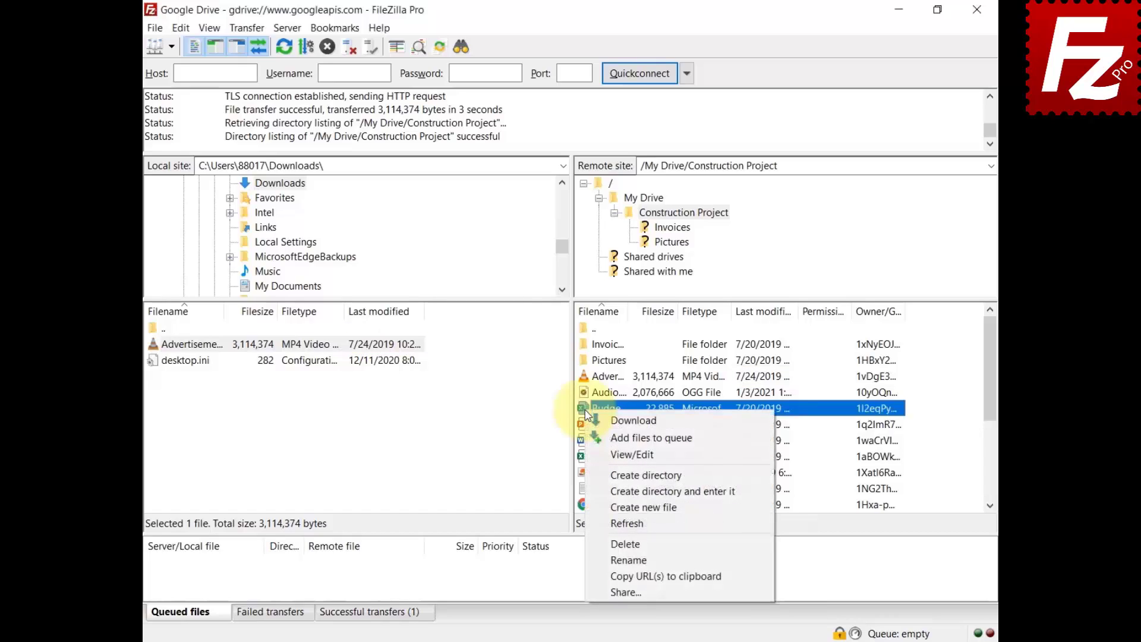
click(594, 420)
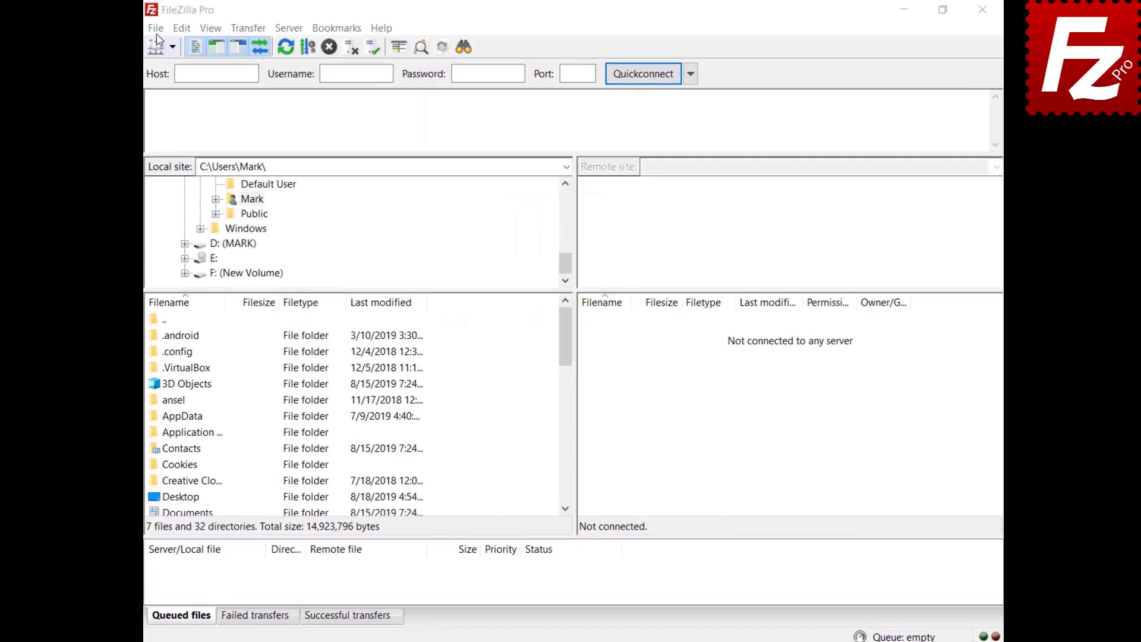
Add a new site 'Google Drive' using the Google Drive protocol and the account e-mail
click(157, 29)
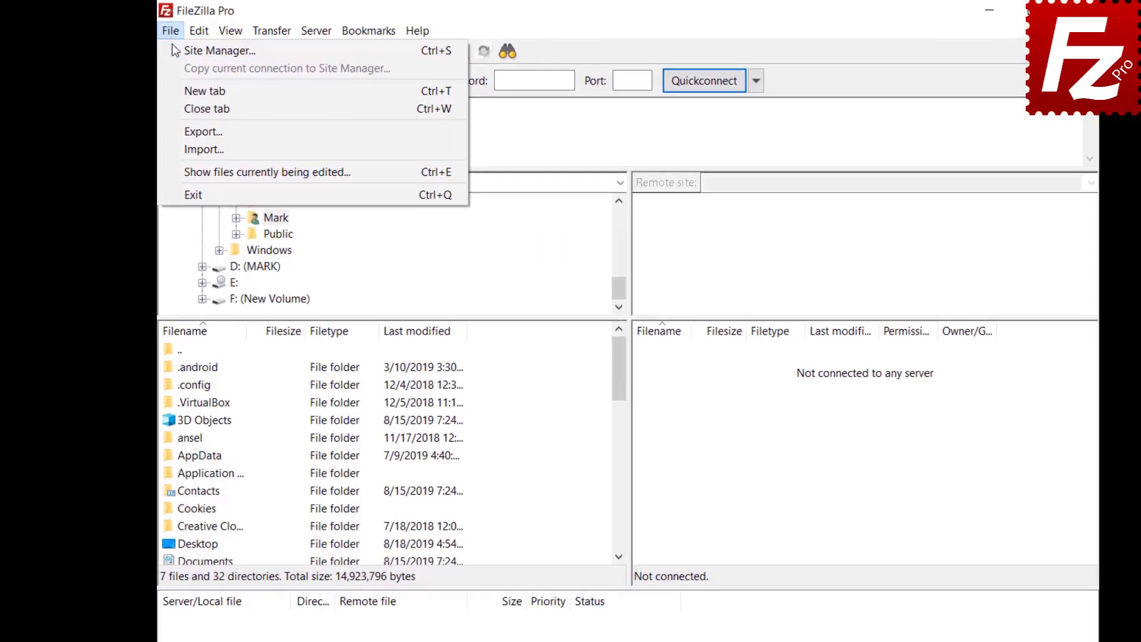
click(158, 42)
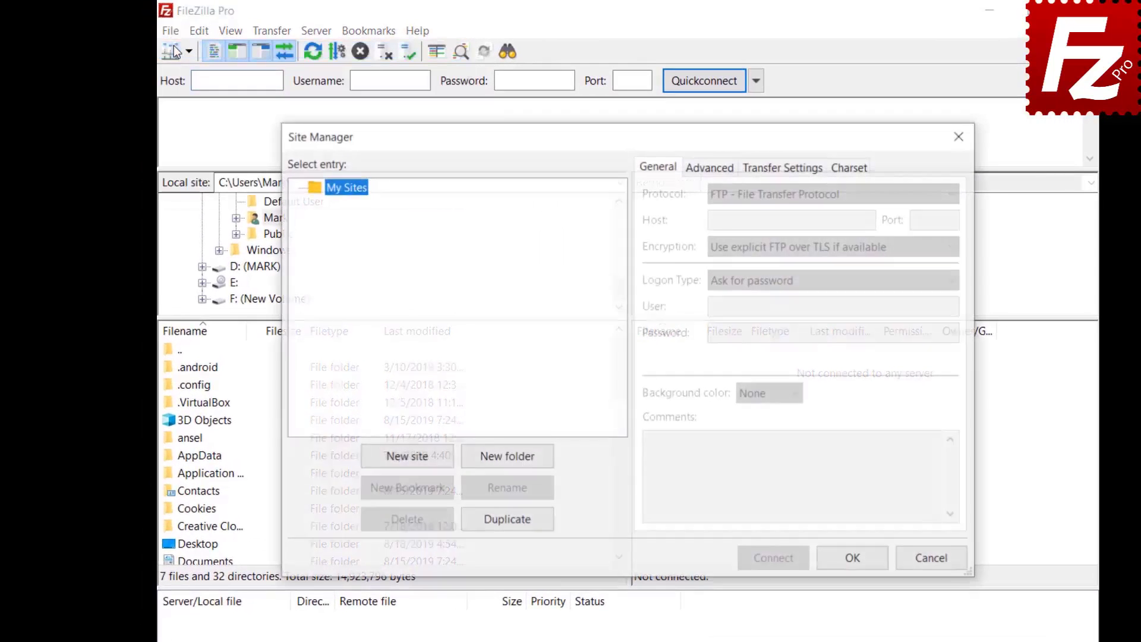
click(408, 458)
text(Google Drive)
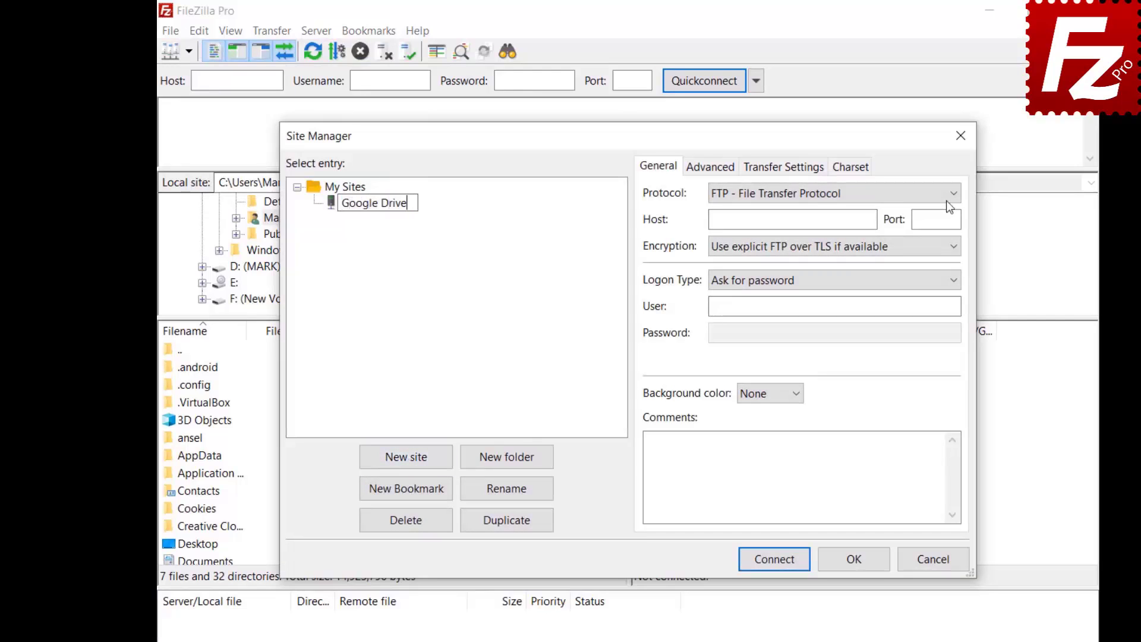
click(946, 196)
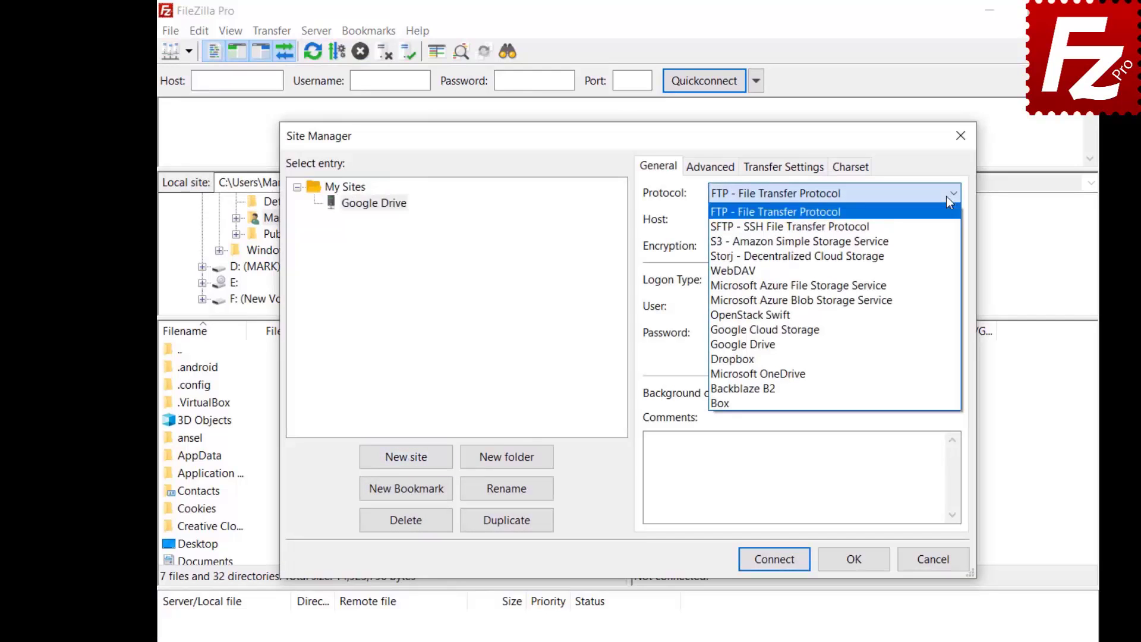
click(946, 345)
key(ctrl+v)
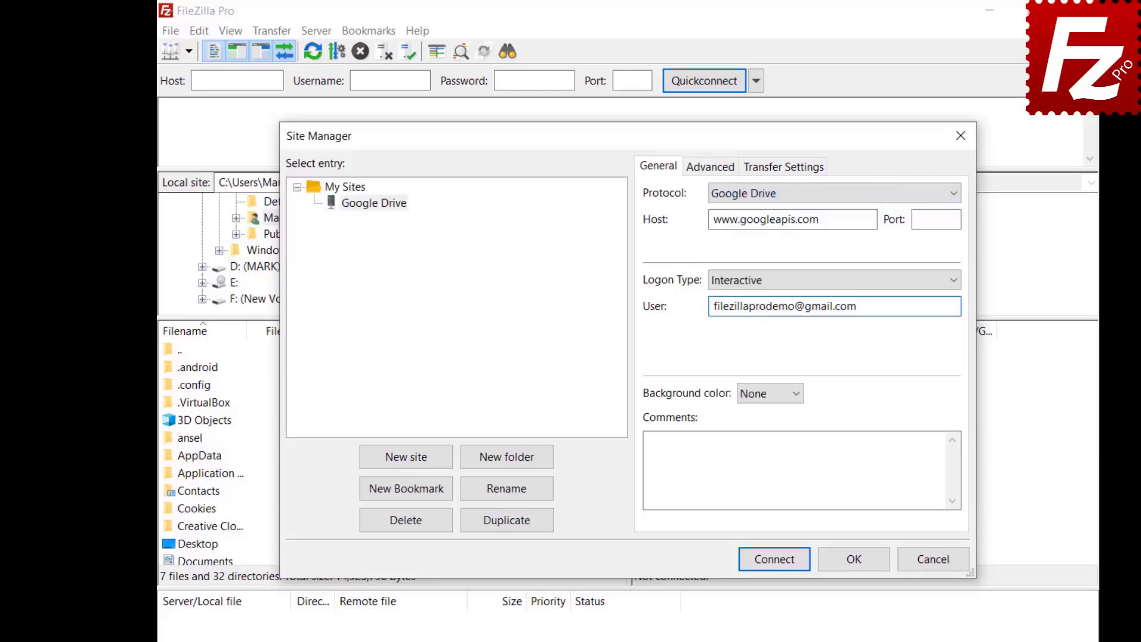
Set the site's default local directory to the Documents Construction Project folder
click(699, 170)
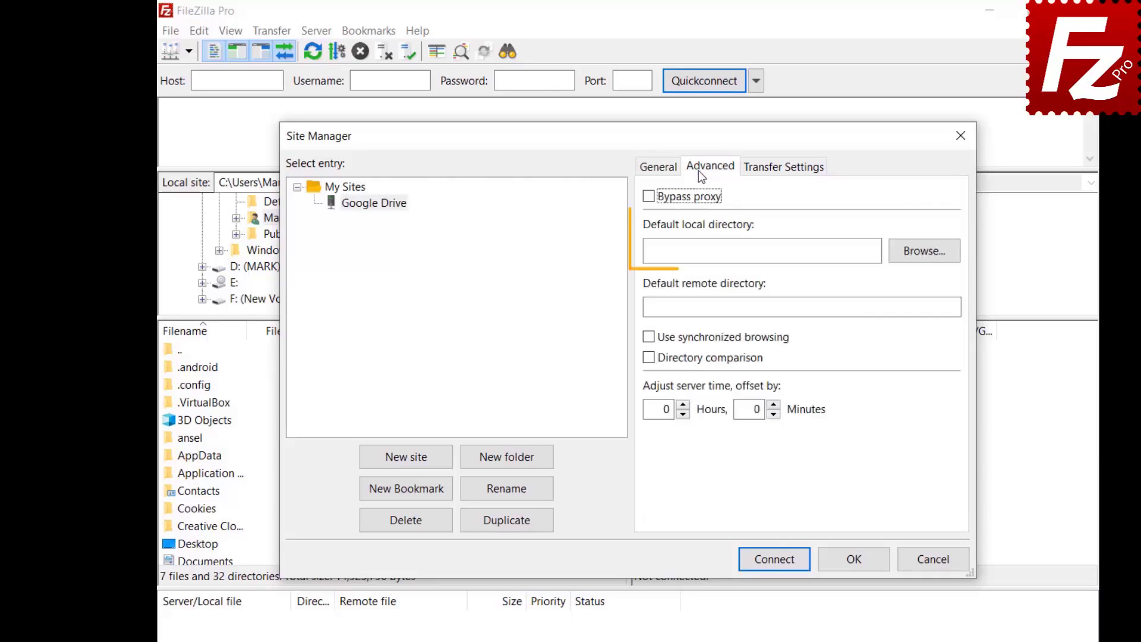
click(921, 258)
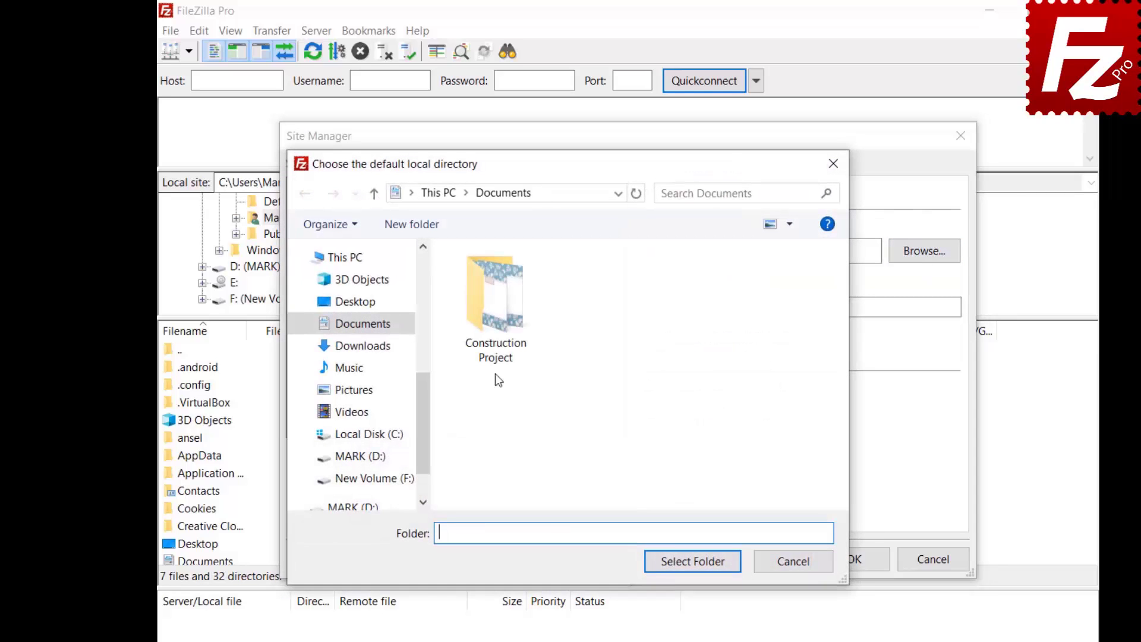
double_click(495, 341)
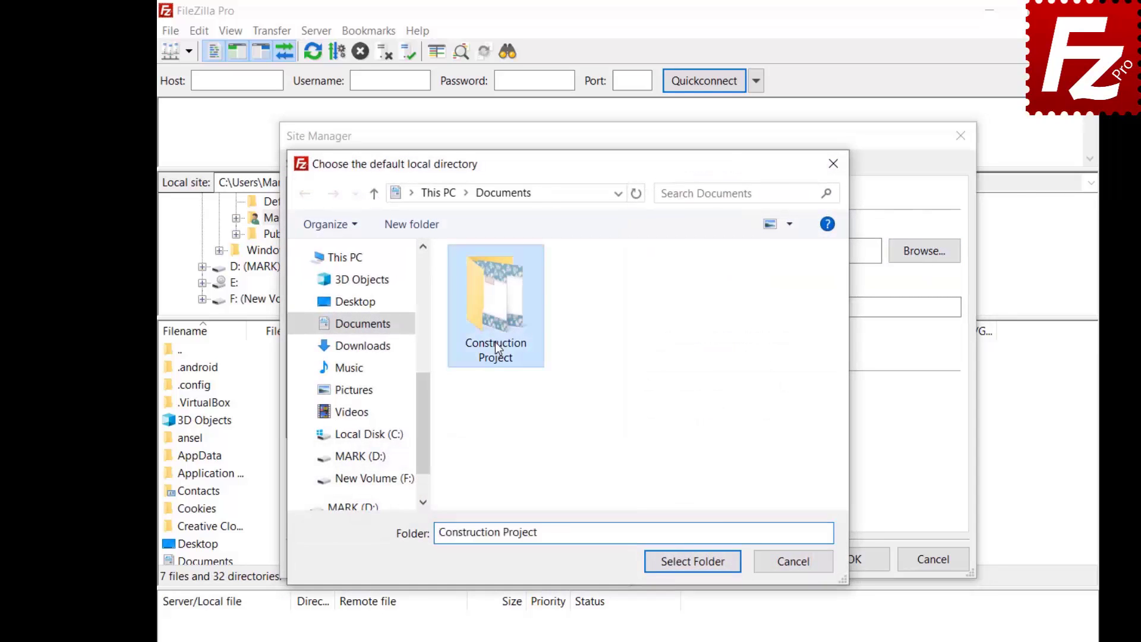
click(694, 571)
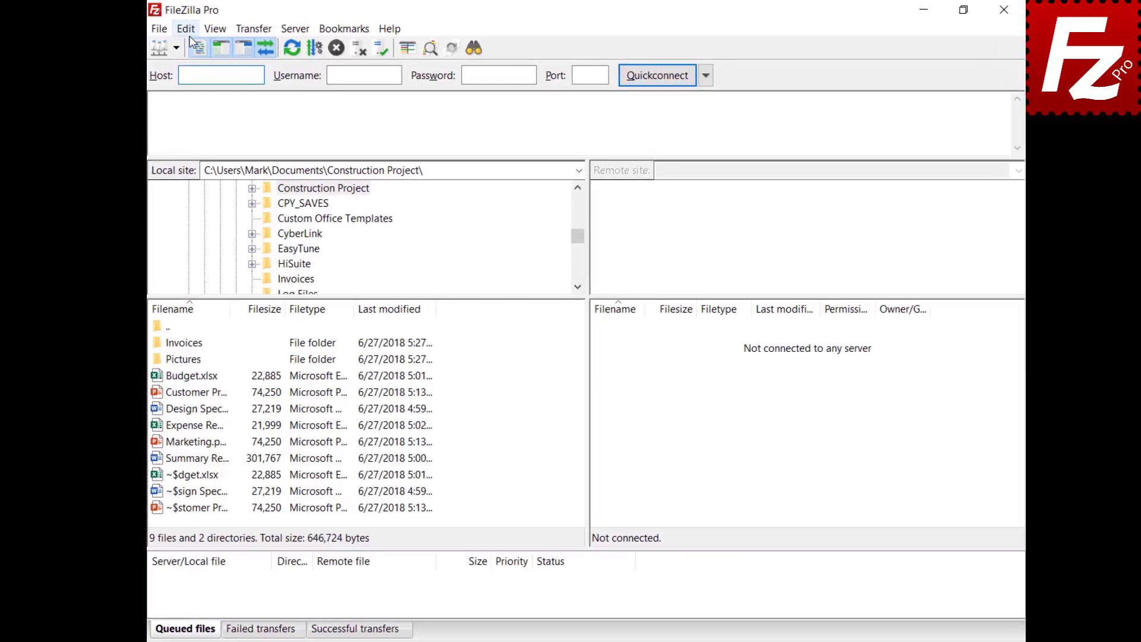
click(190, 30)
click(205, 83)
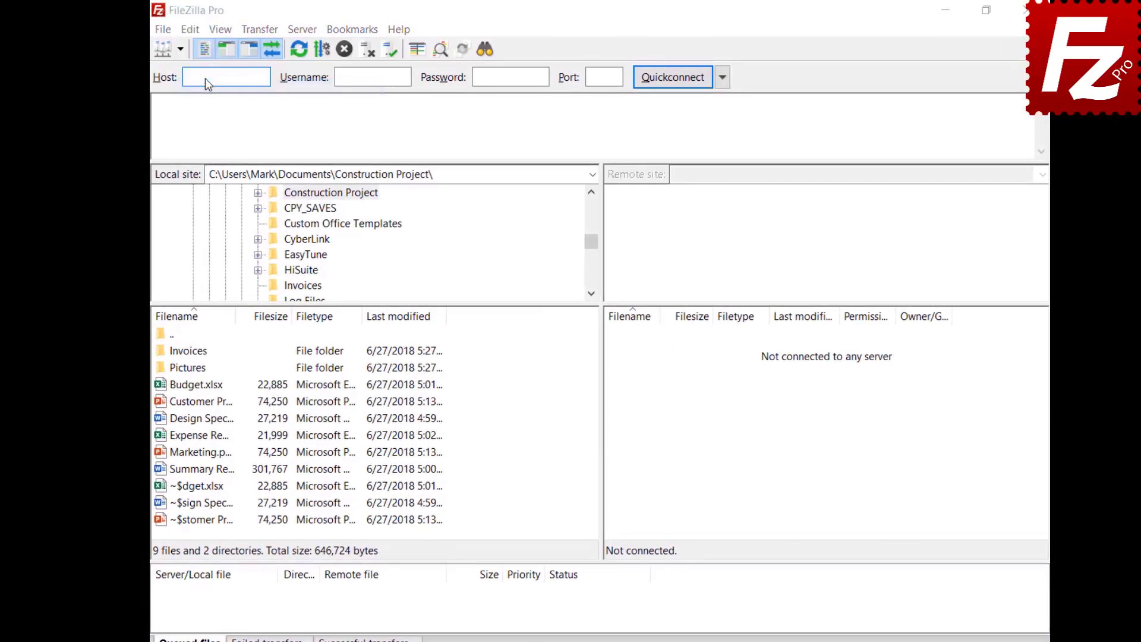
scroll(442, 353, down, 2)
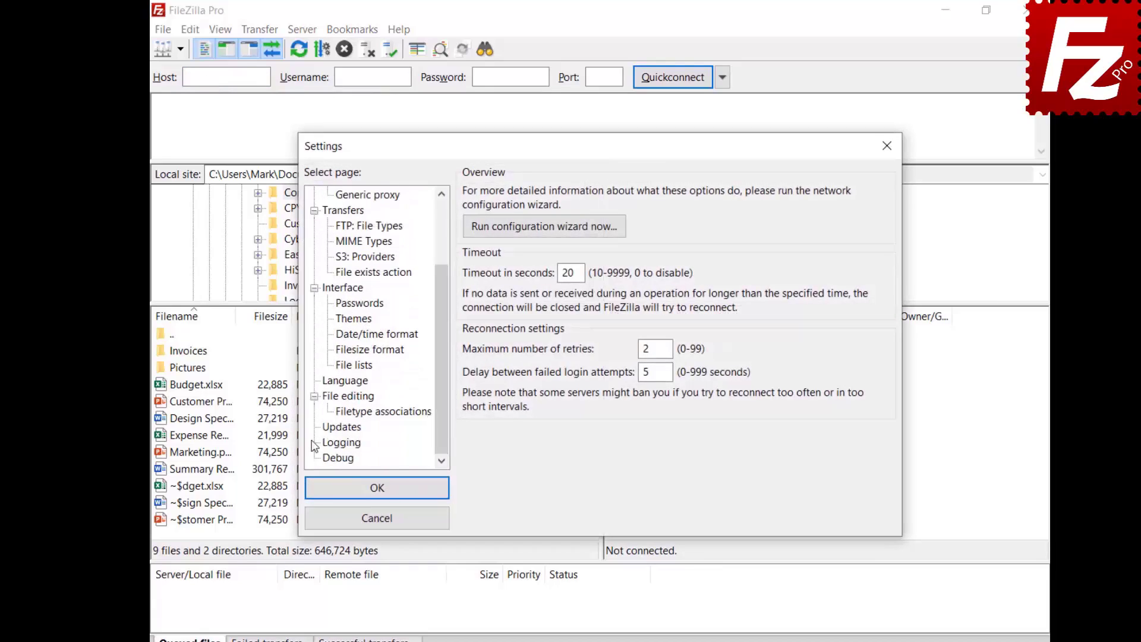
click(342, 427)
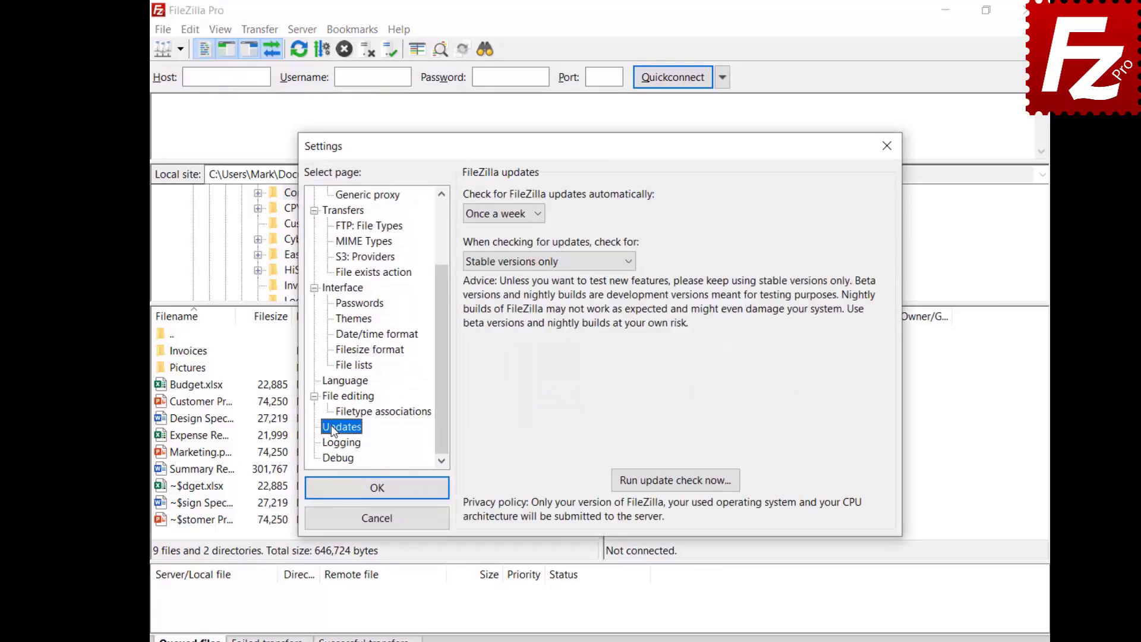
click(538, 215)
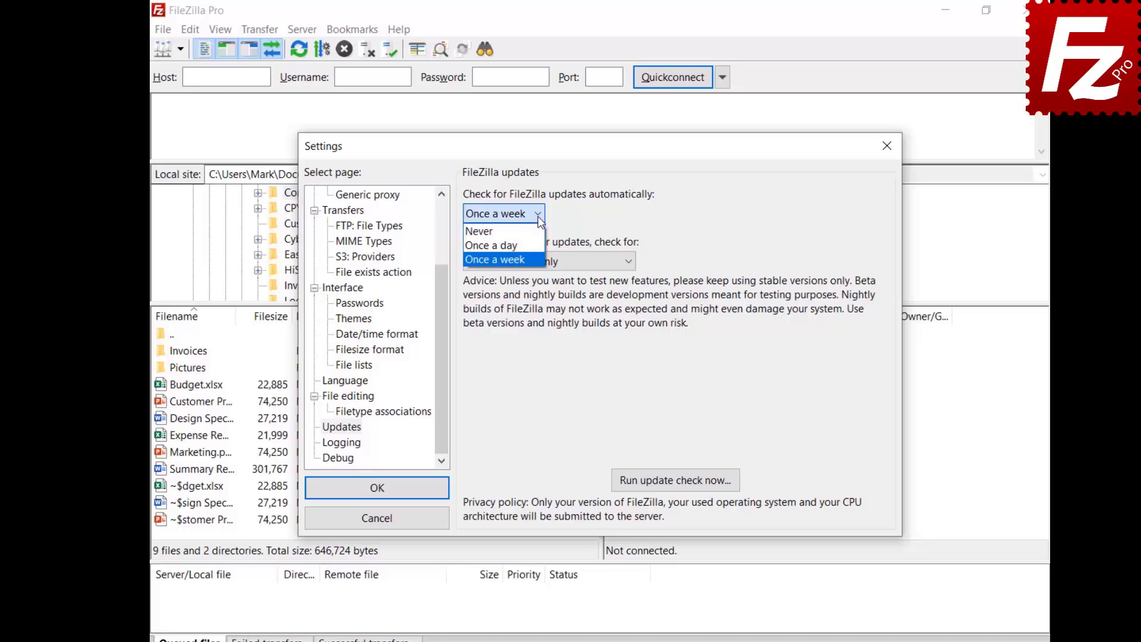
click(538, 215)
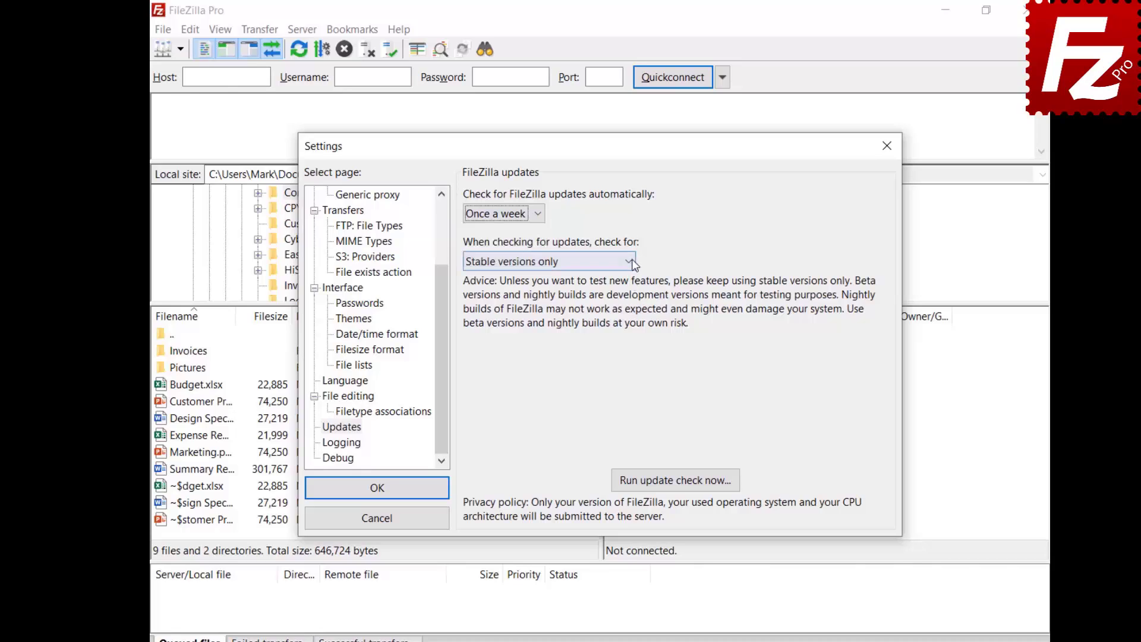
click(631, 262)
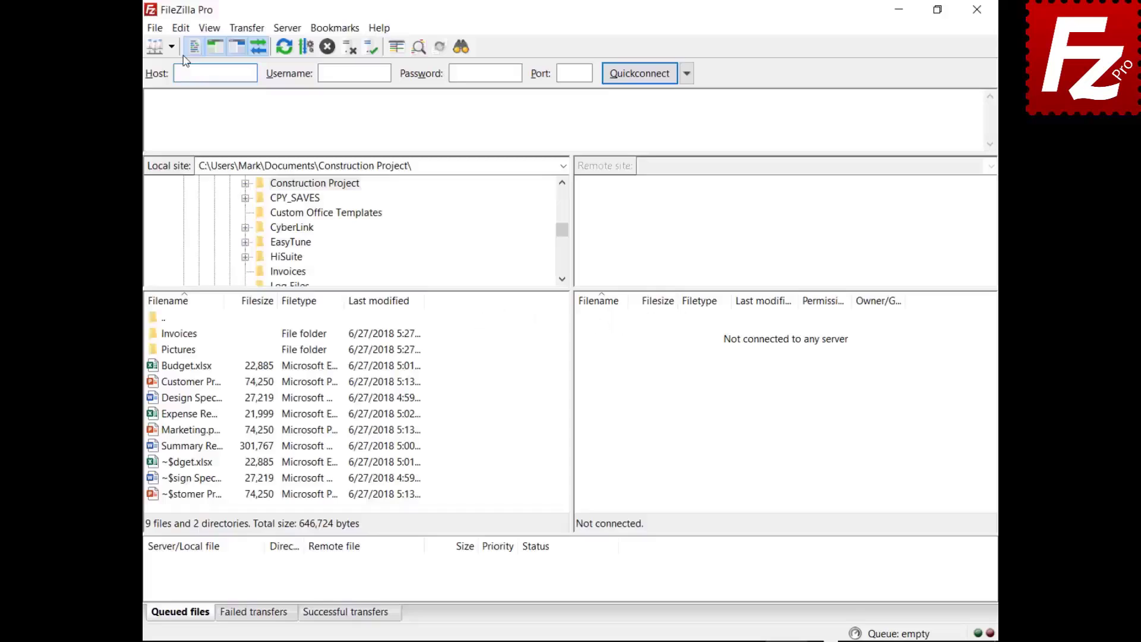
In FTP Active mode settings, limit FileZilla's local ports to the range 6000–7000
click(180, 28)
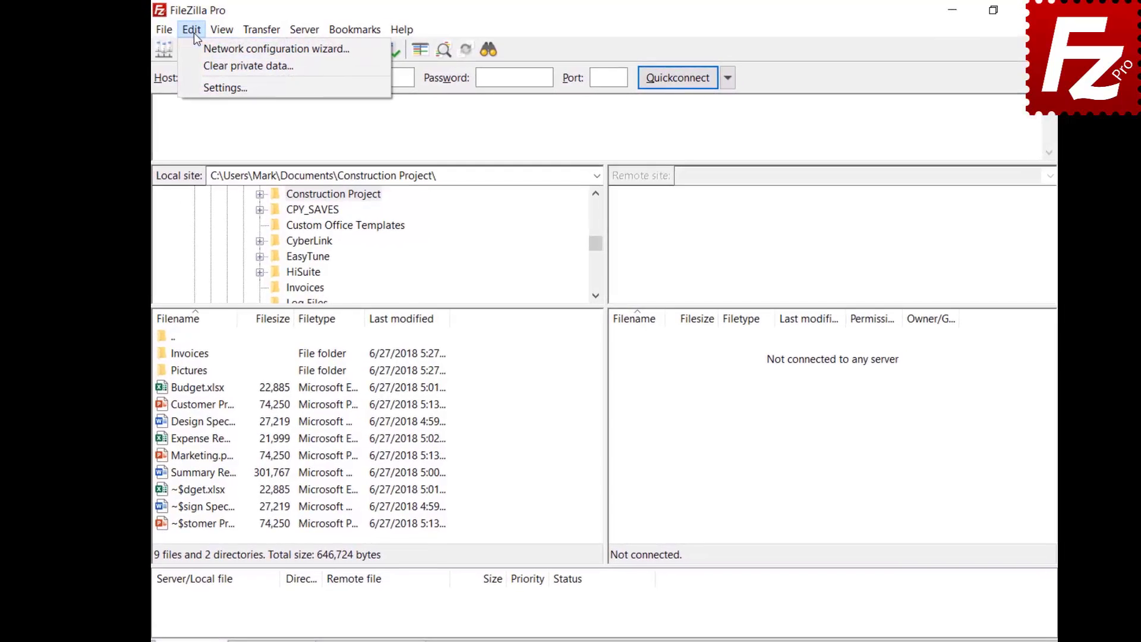
click(201, 88)
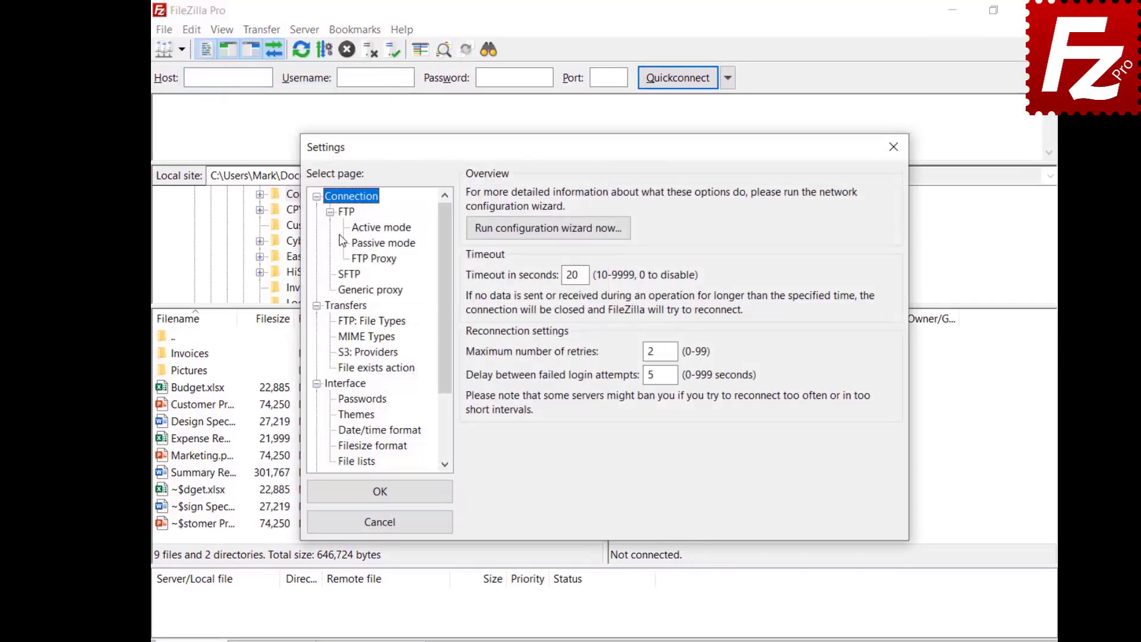
click(359, 230)
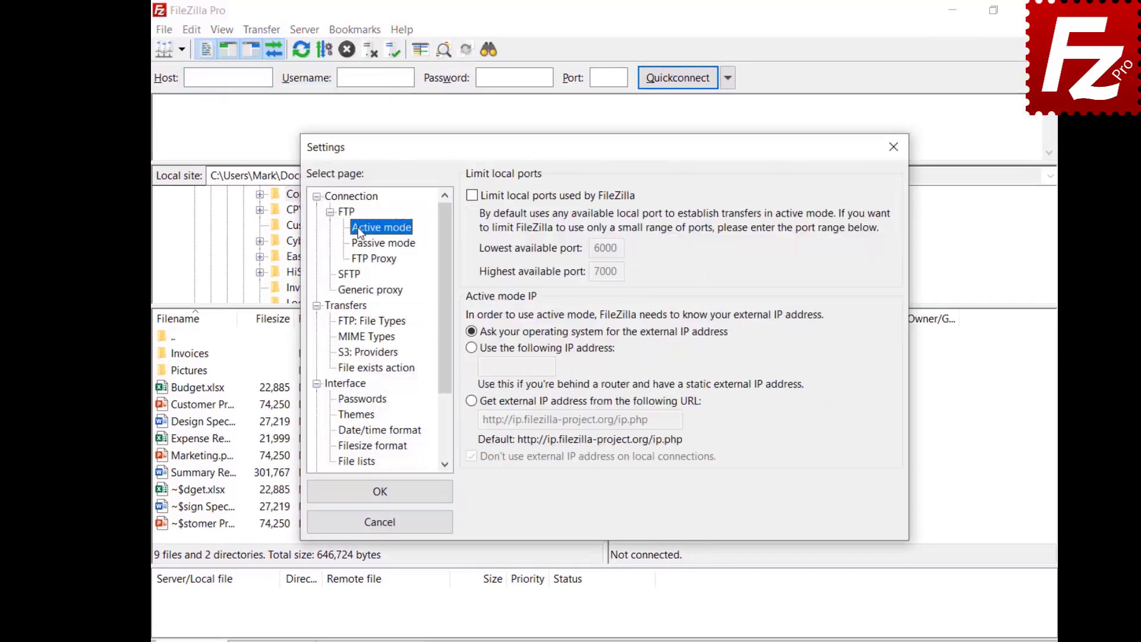
click(472, 196)
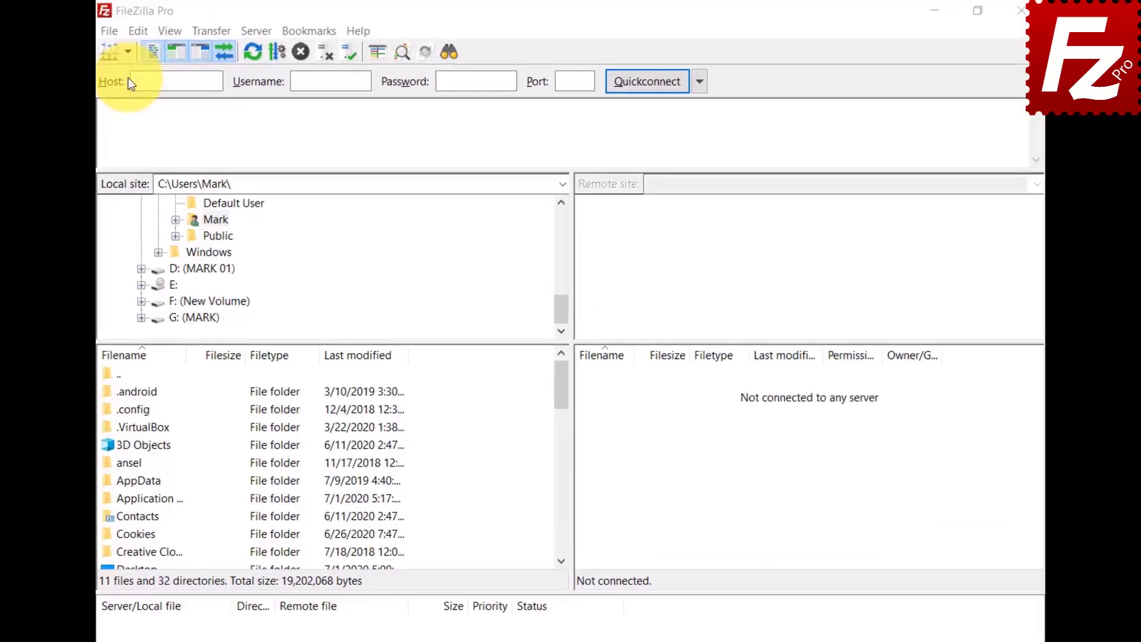
Create a new Site Manager folder named 'Google Drive'
click(127, 52)
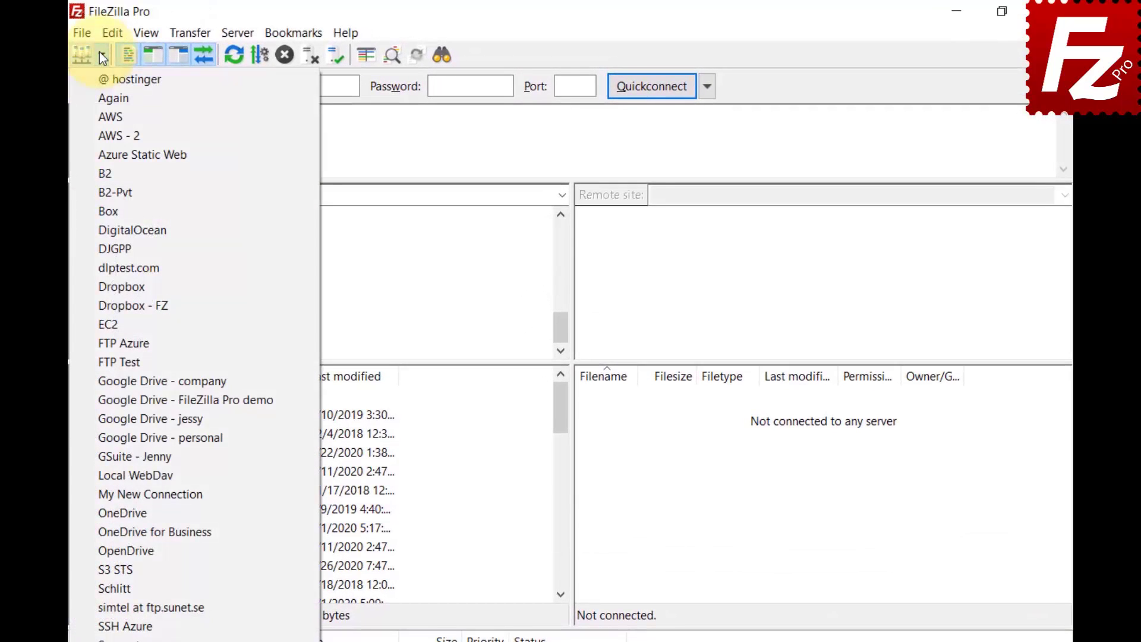
click(85, 31)
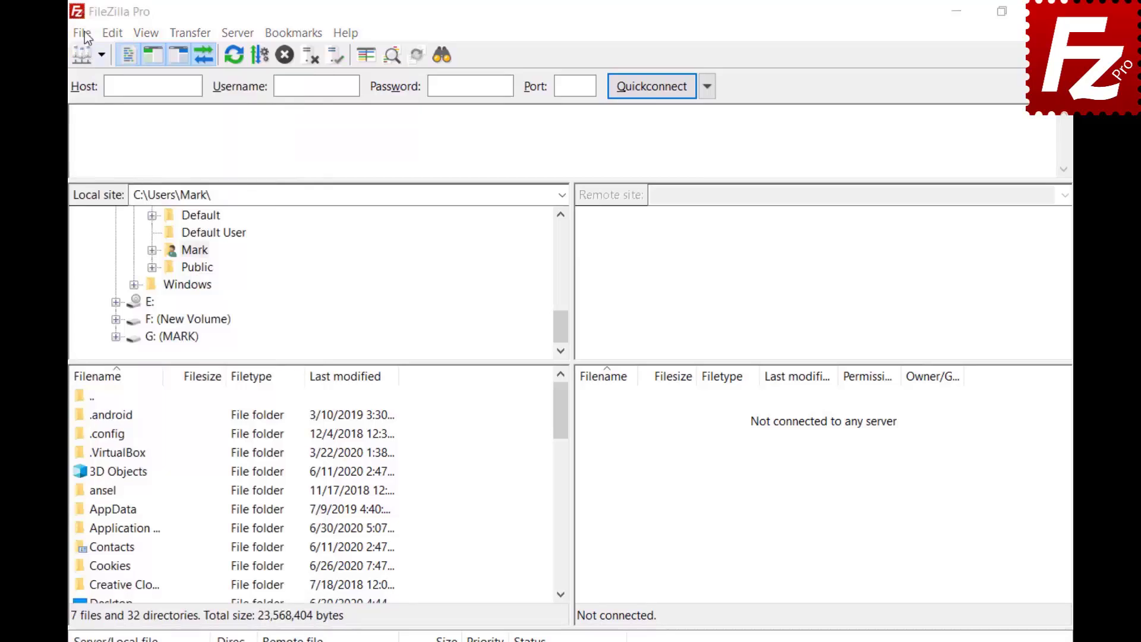
click(84, 30)
click(87, 52)
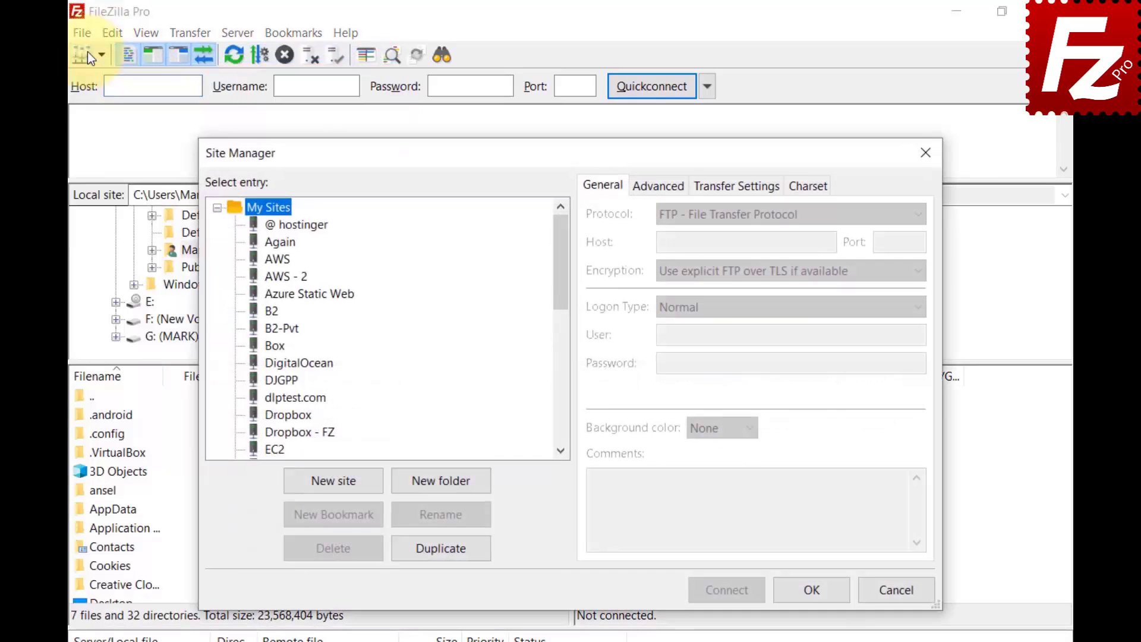
click(445, 487)
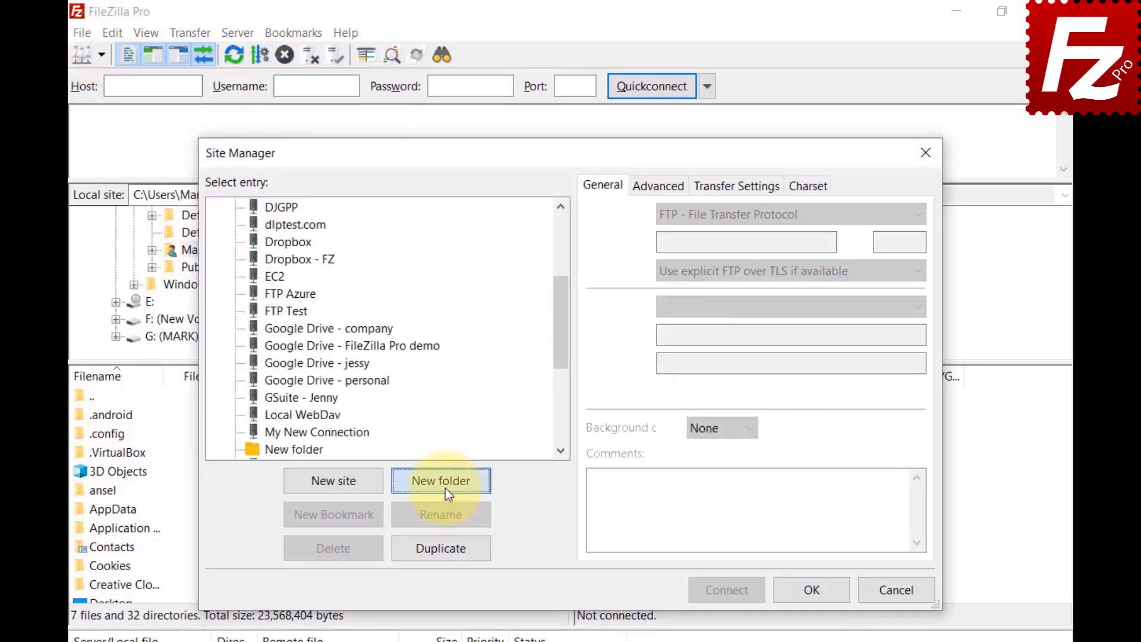
text(Google Drive)
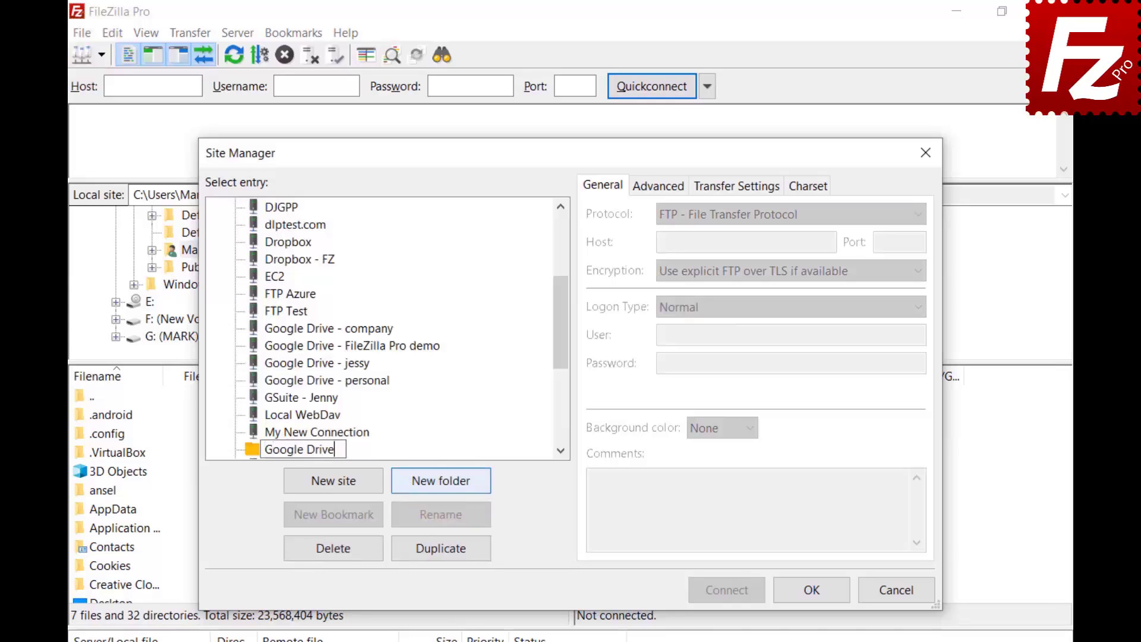
key(Return)
Move the four Google Drive sites, including company, FileZilla Pro demo and personal, into that folder
click(273, 348)
shift+click(273, 365)
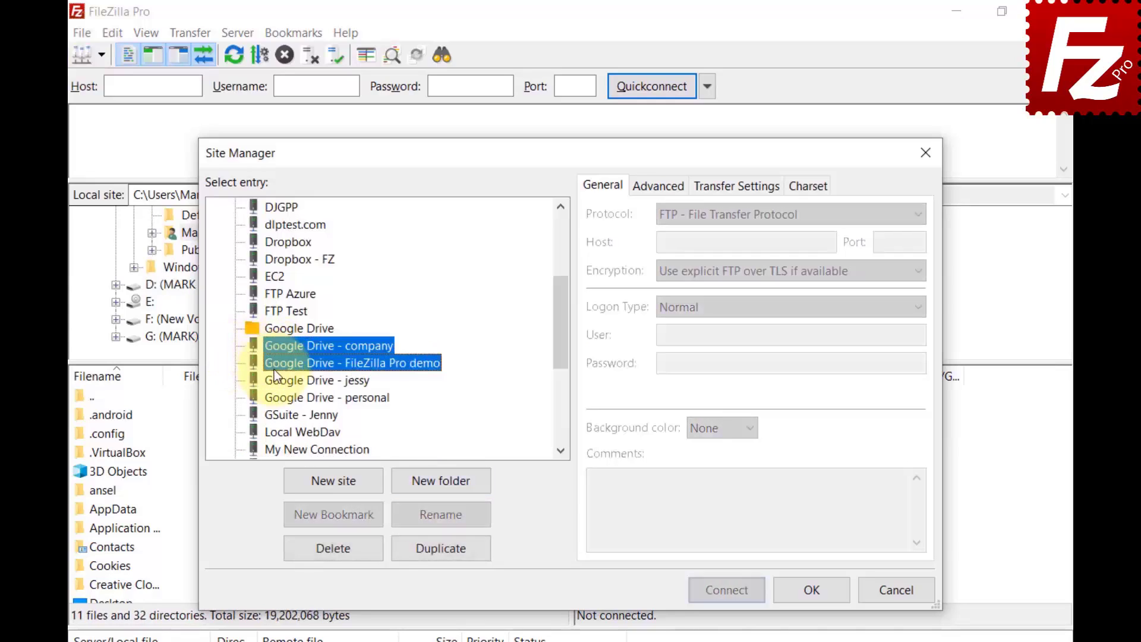
shift+click(278, 381)
shift+click(281, 397)
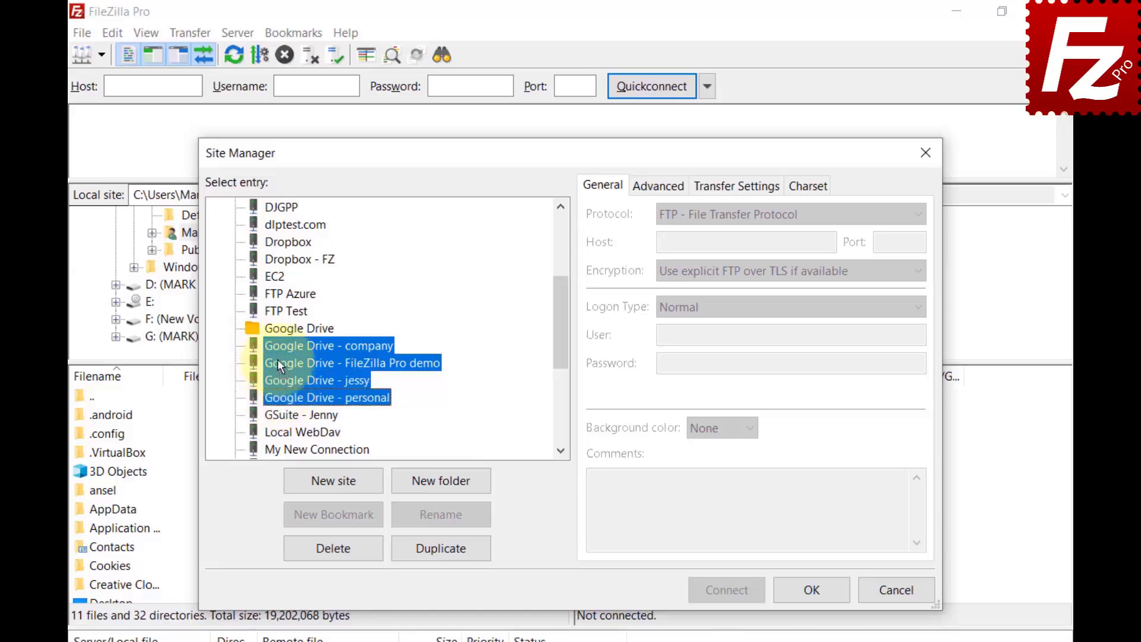
ctrl+click(280, 330)
drag(280, 329, 280, 329)
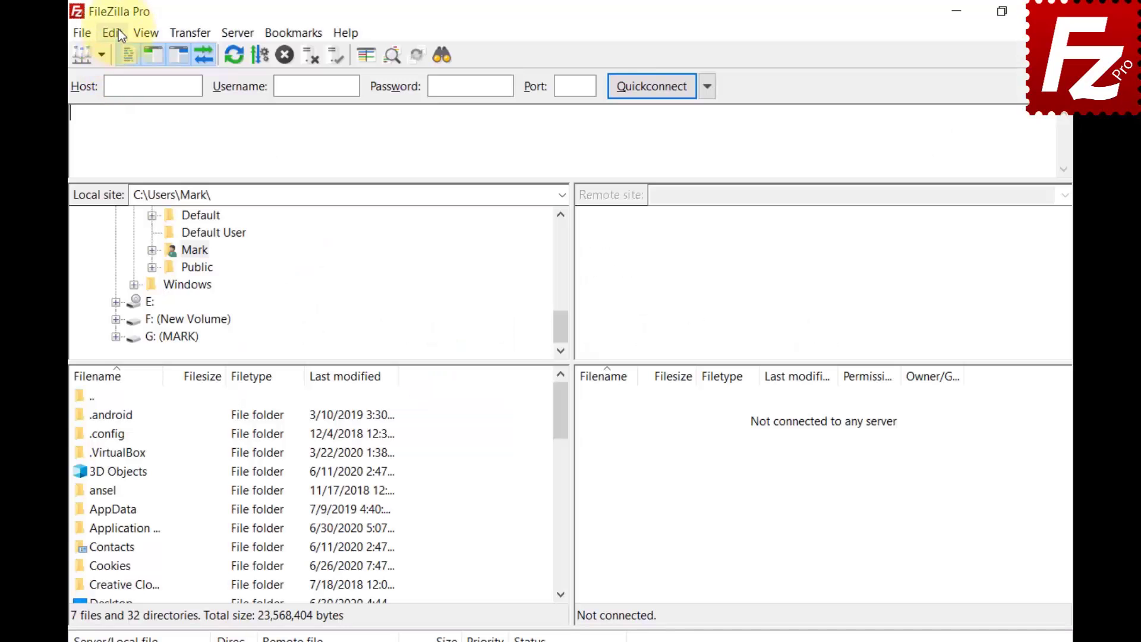
Set the File lists sorting mode to sort directories inline with files
click(119, 33)
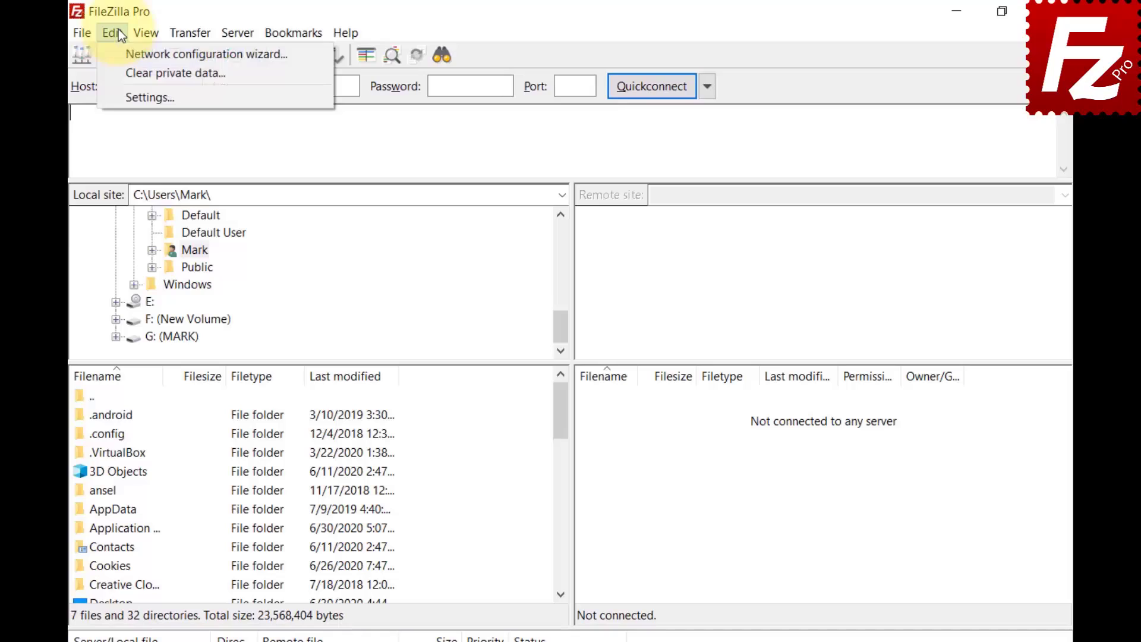
click(133, 97)
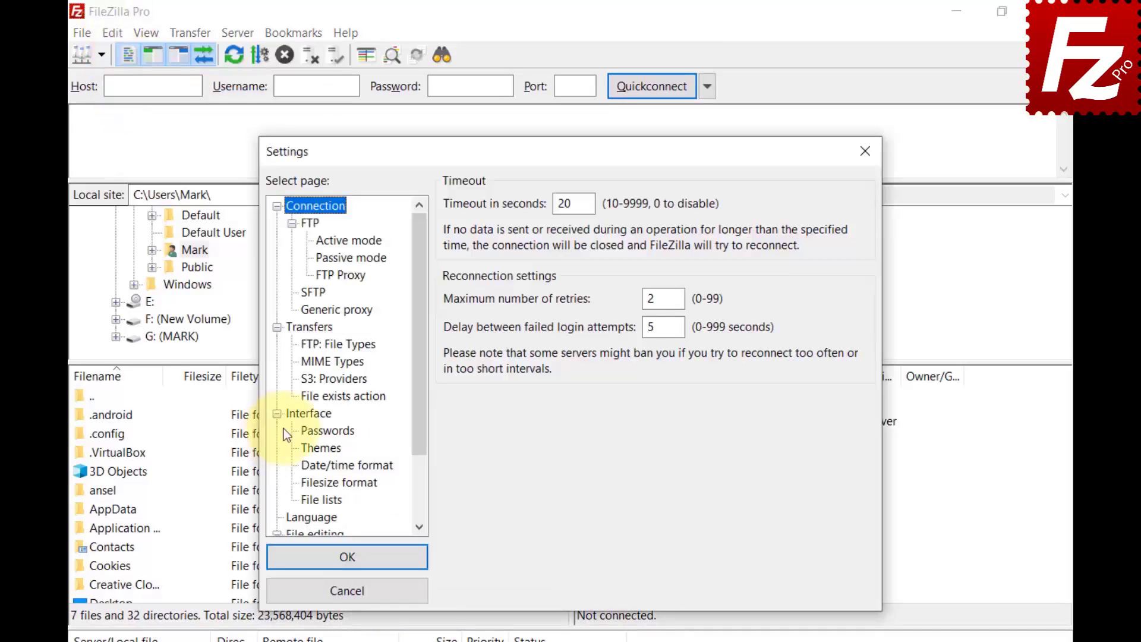
click(297, 414)
click(307, 500)
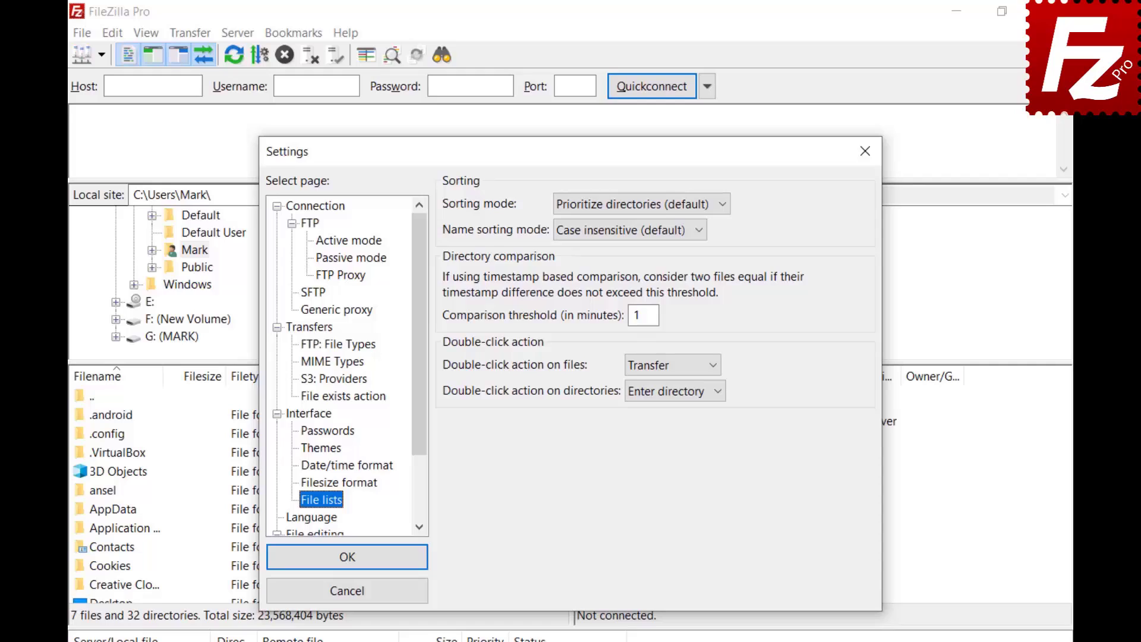
click(721, 204)
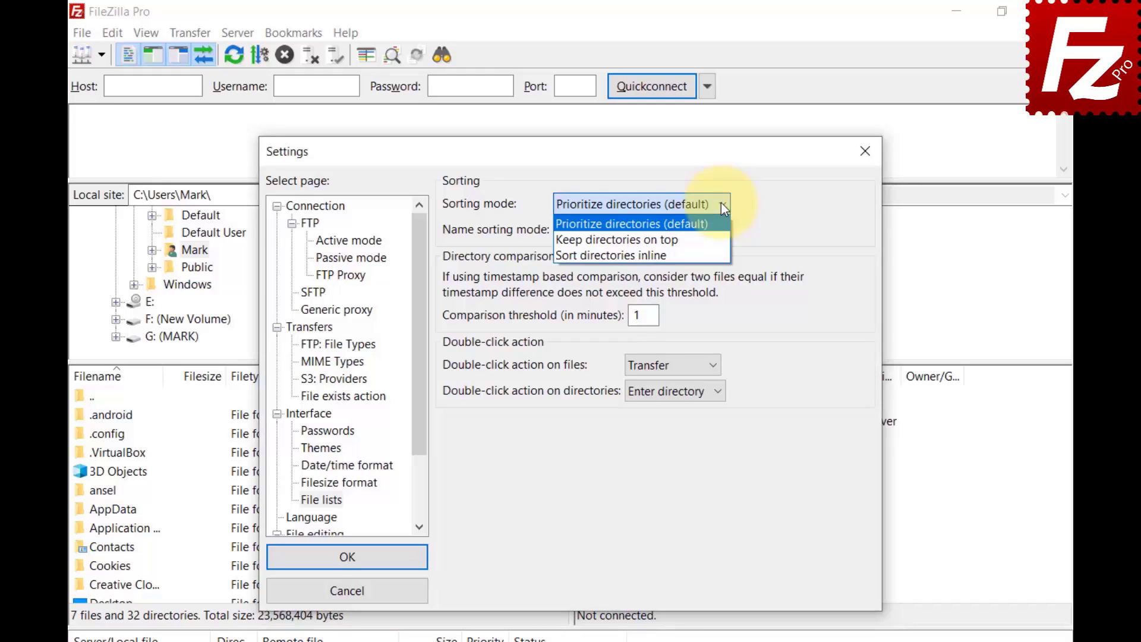
click(721, 238)
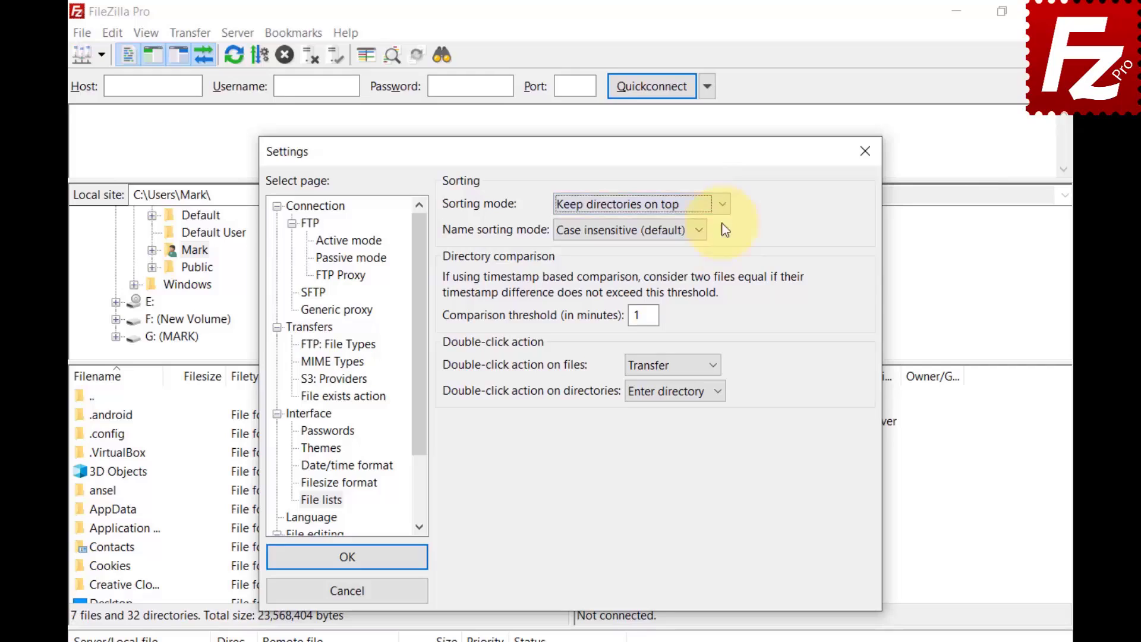
click(722, 205)
click(721, 205)
key(Down)
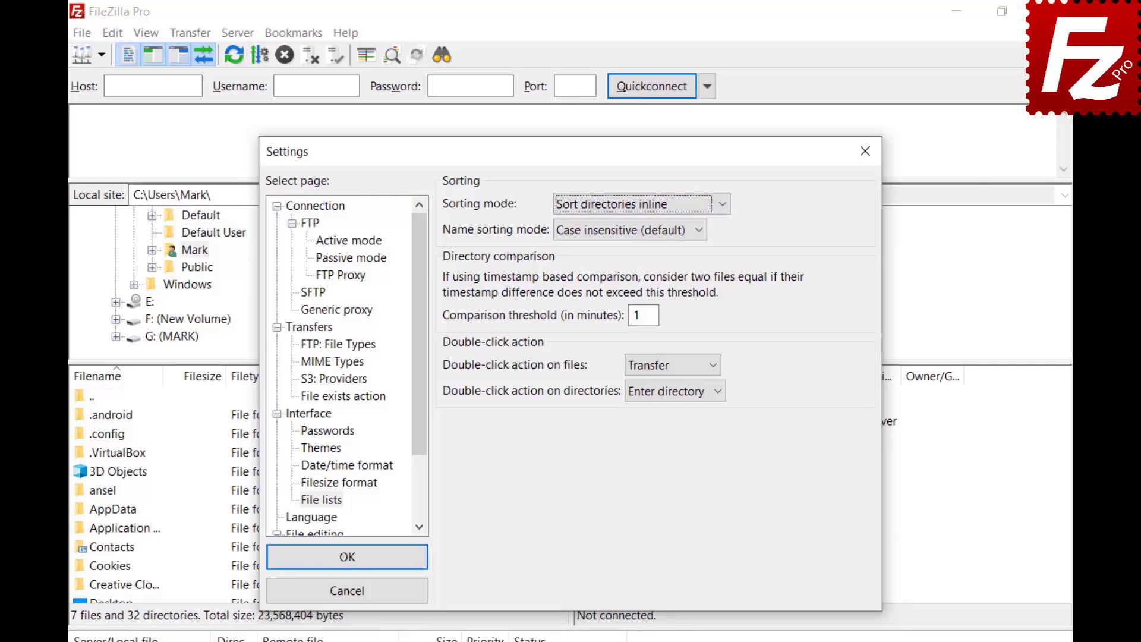
Set the file name sorting mode to Natural sort
click(700, 232)
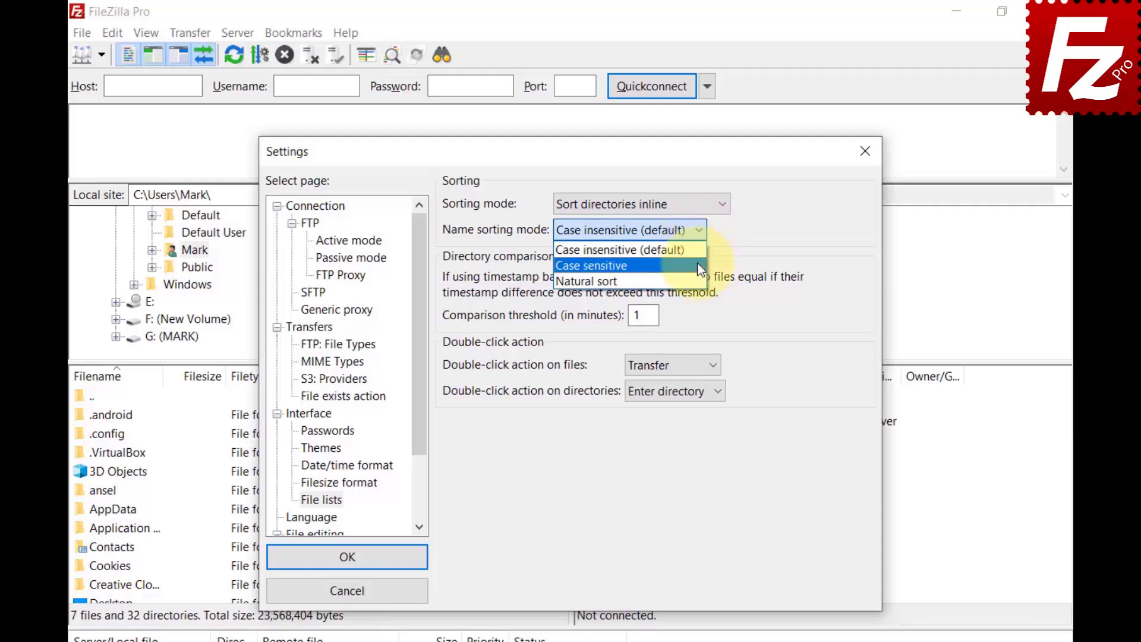
click(600, 266)
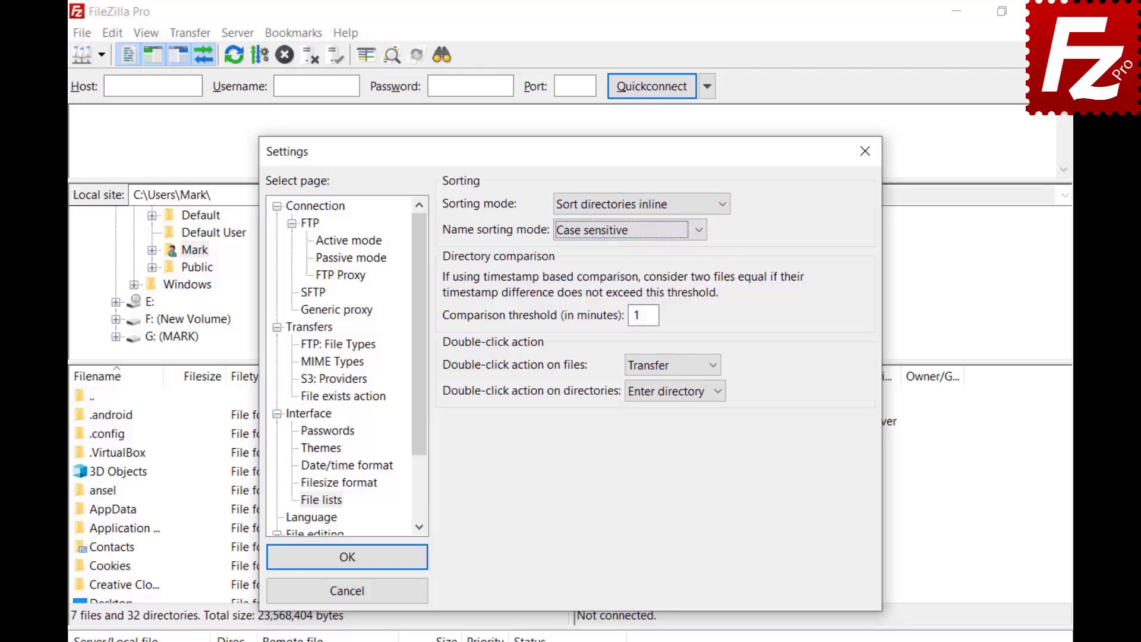
click(698, 230)
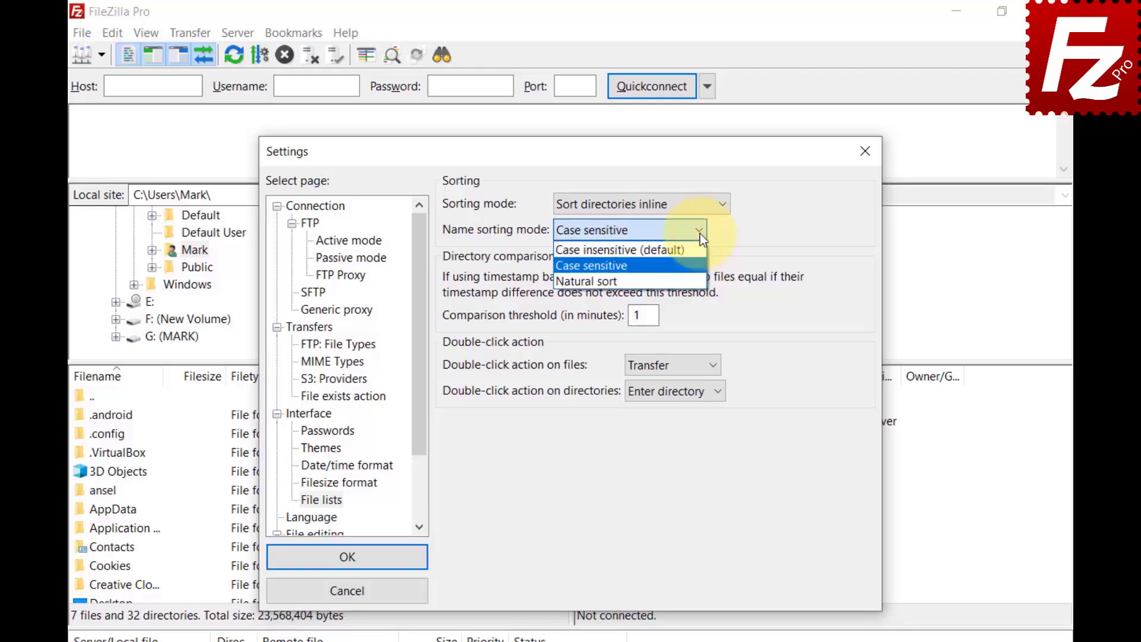
click(700, 281)
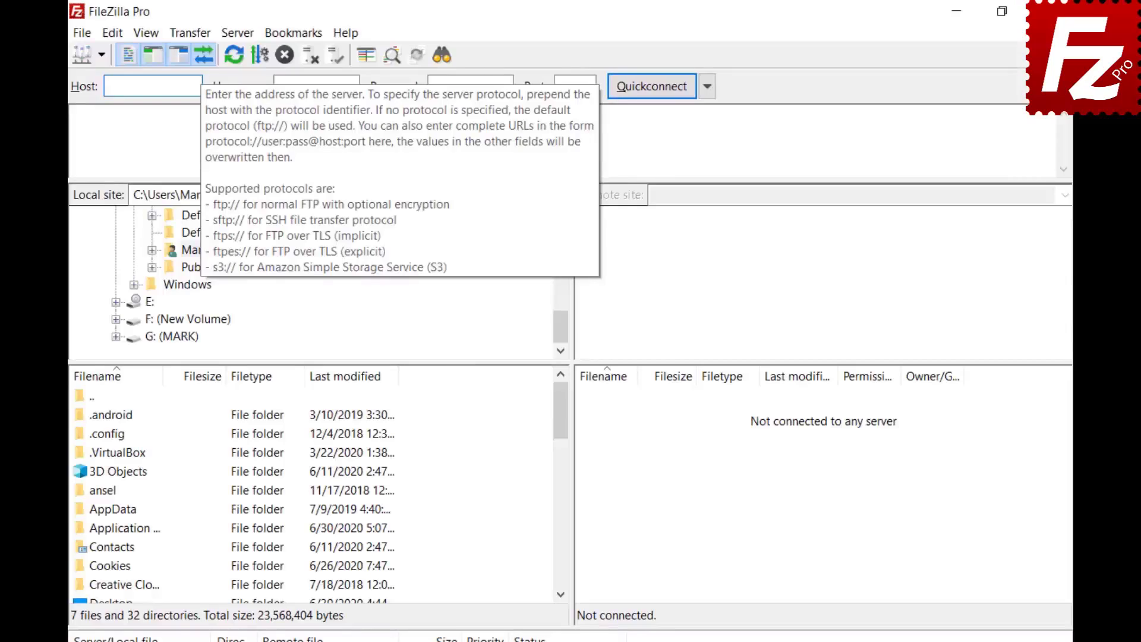
Quickconnect to host 40.121.111.78 with the tutorial account's username and password
text(40.121.111.78)
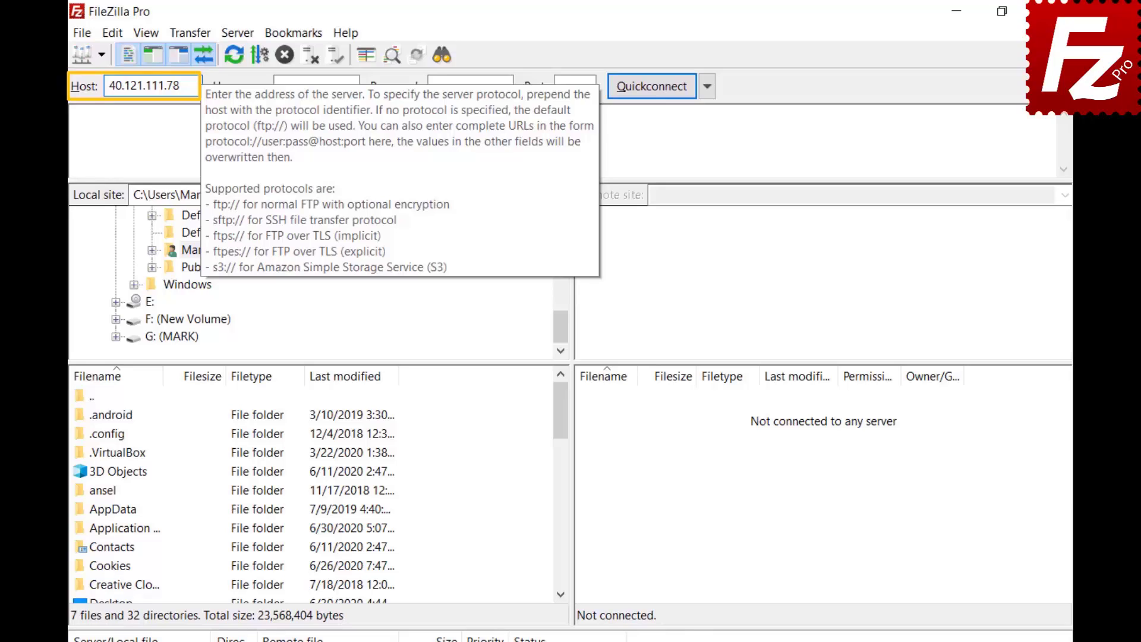
click(316, 86)
text(zillaprotutorial)
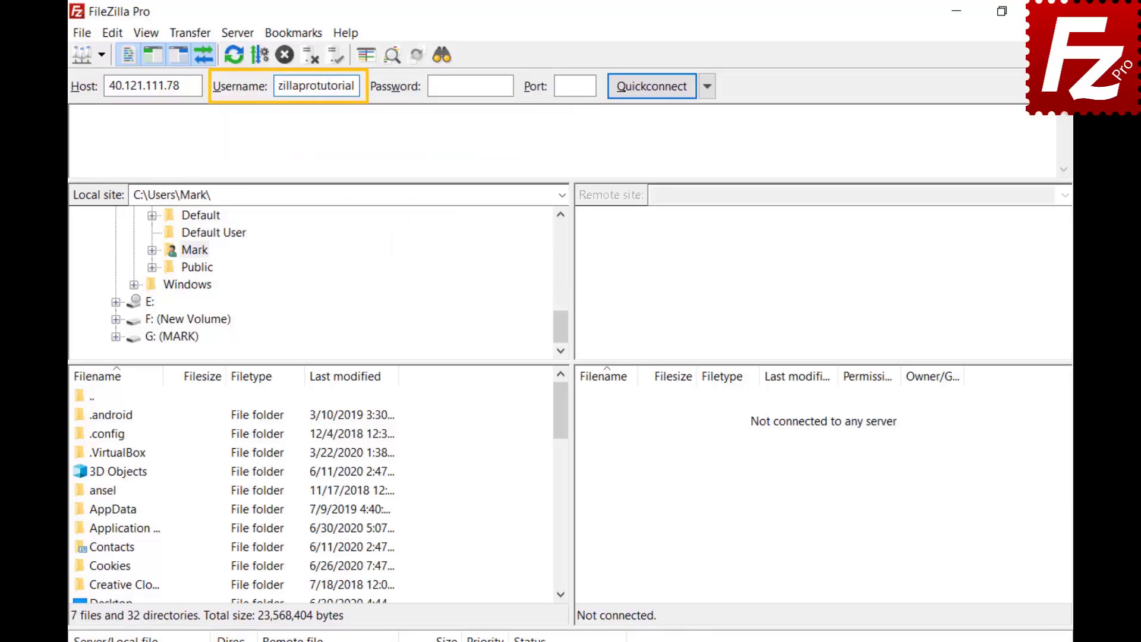
click(470, 85)
text(*********)
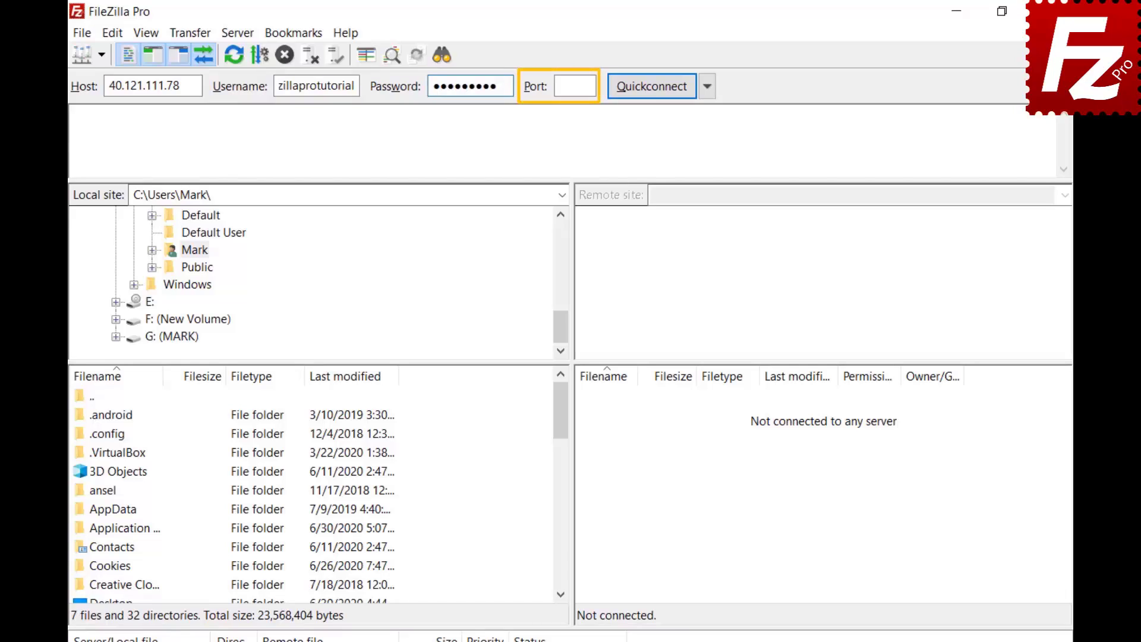
click(651, 86)
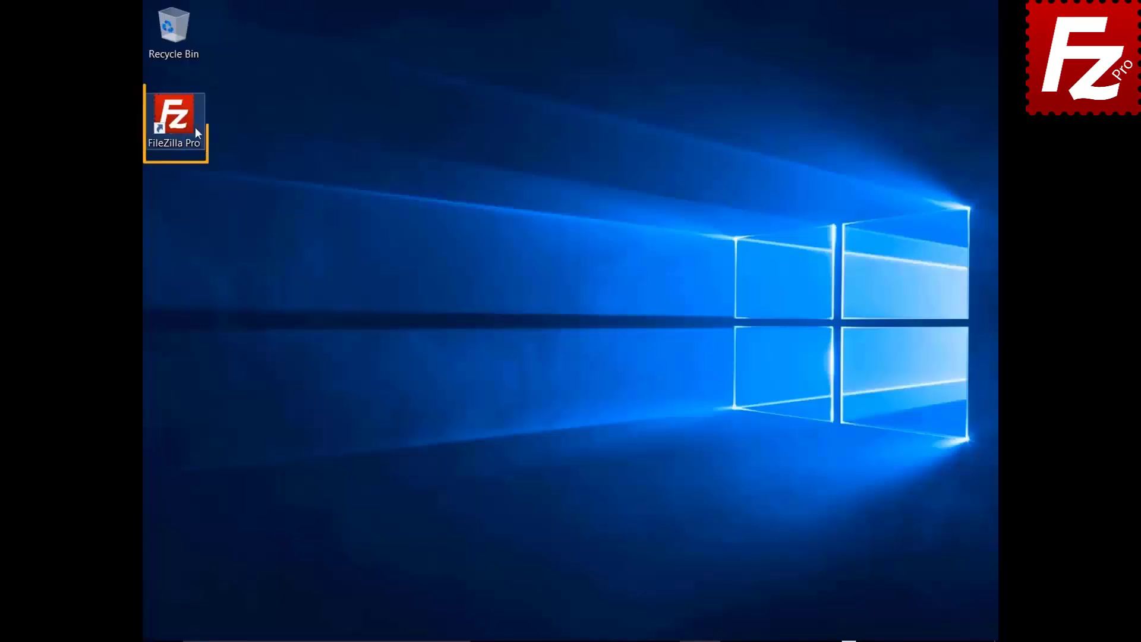
Start FileZilla Pro from its desktop shortcut
double_click(181, 123)
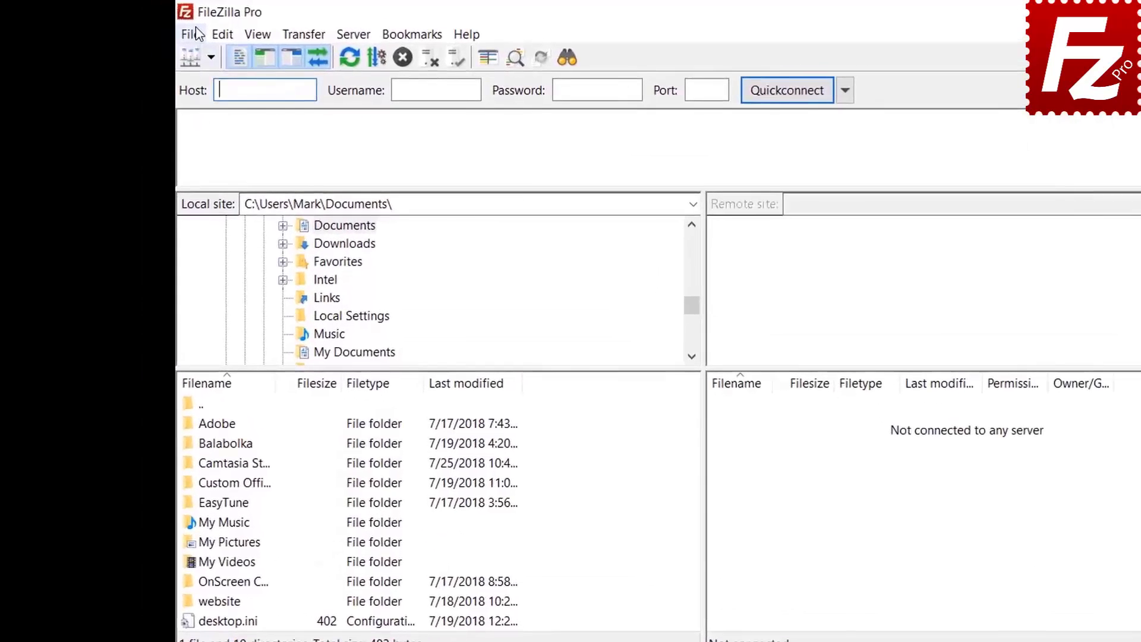
After a brief look at the Site Manager, bring up Settings at Interface > Passwords
click(189, 34)
click(201, 55)
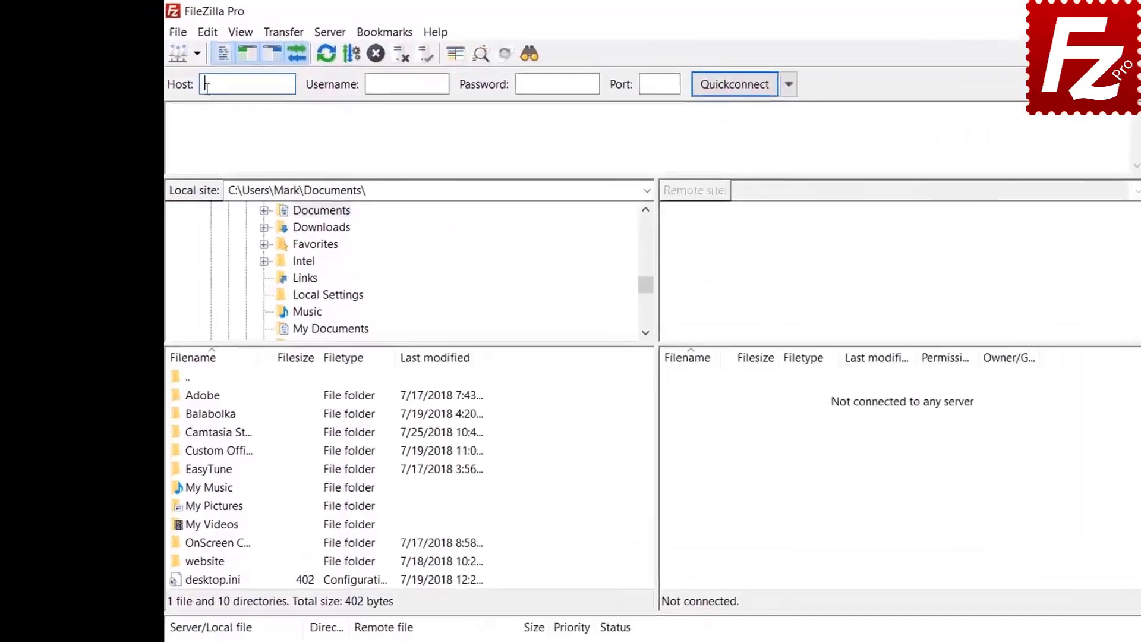
click(207, 31)
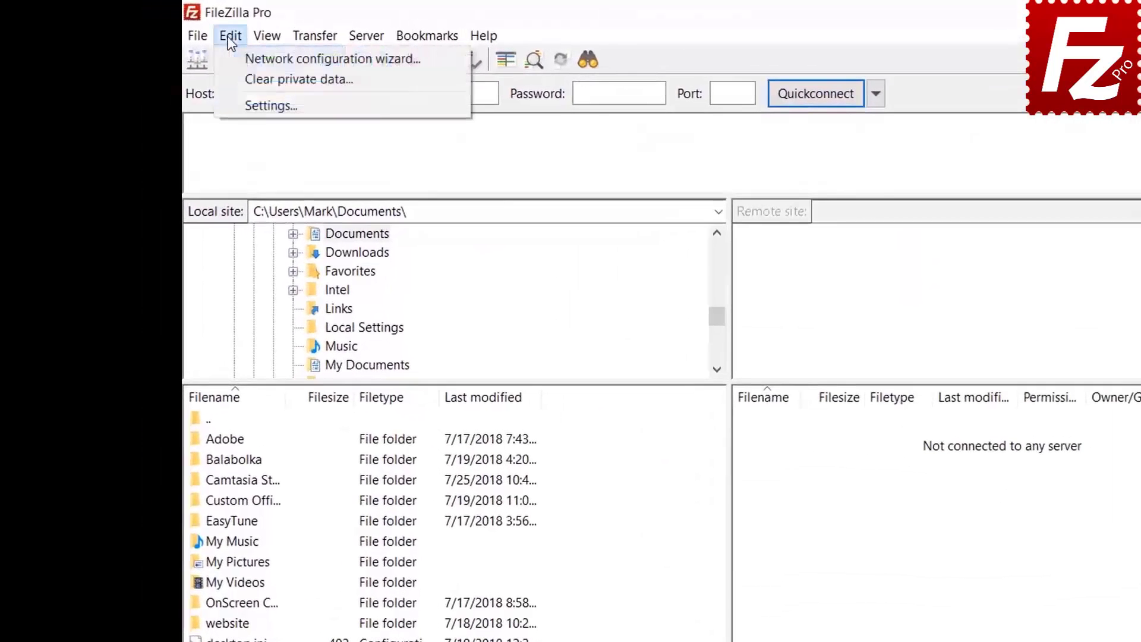
click(240, 101)
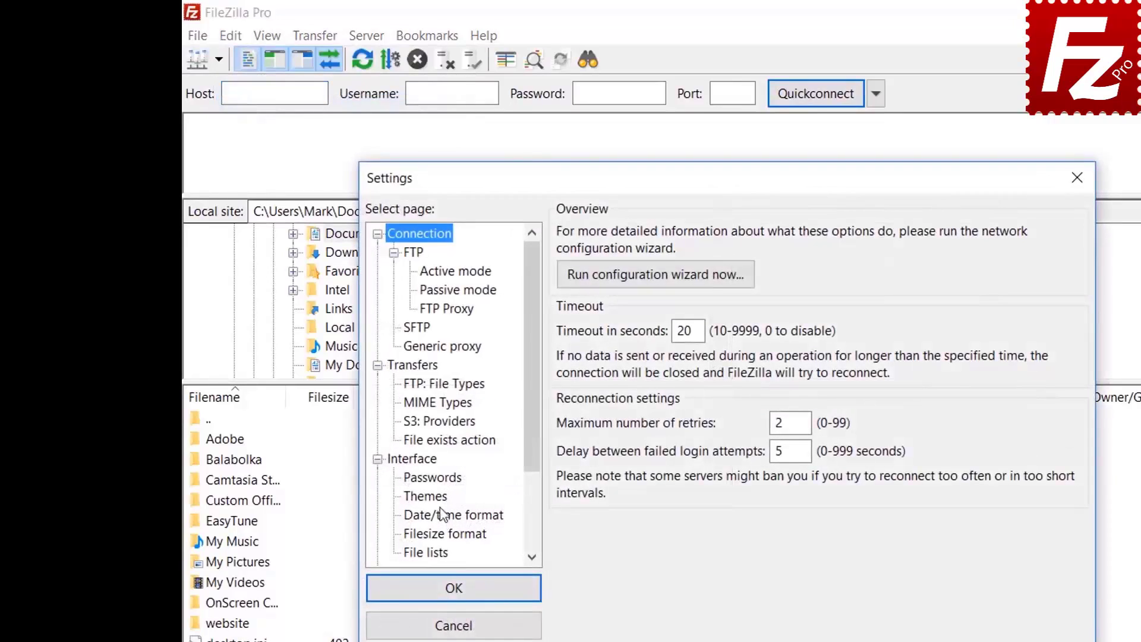
click(440, 479)
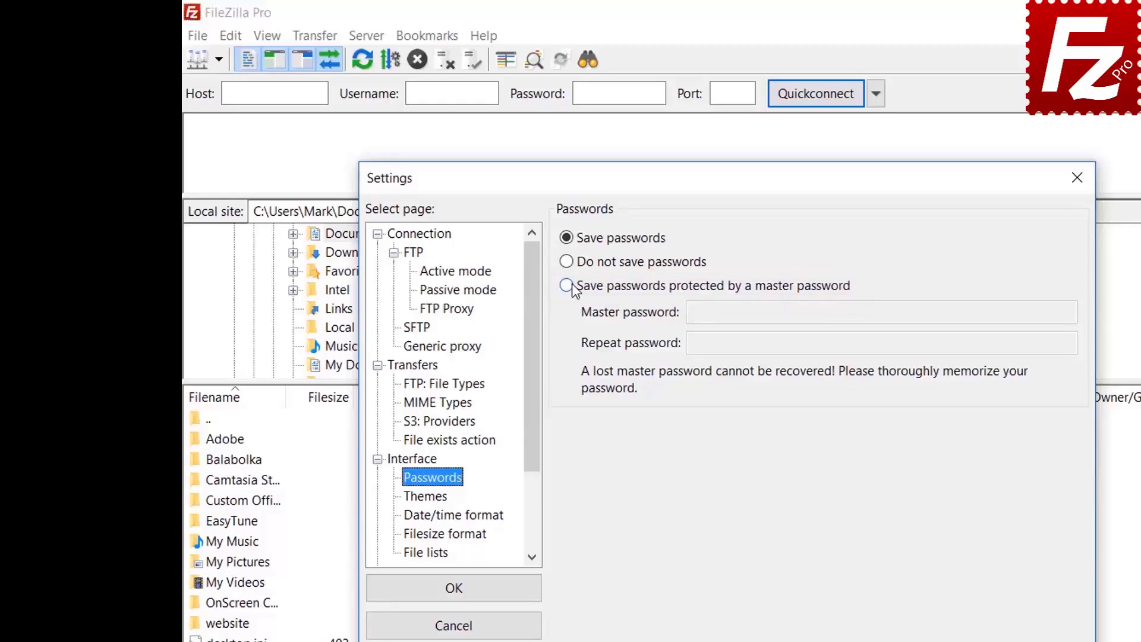
Switch to master-password-protected saving, entering the new master password twice, and confirm
click(569, 286)
click(930, 313)
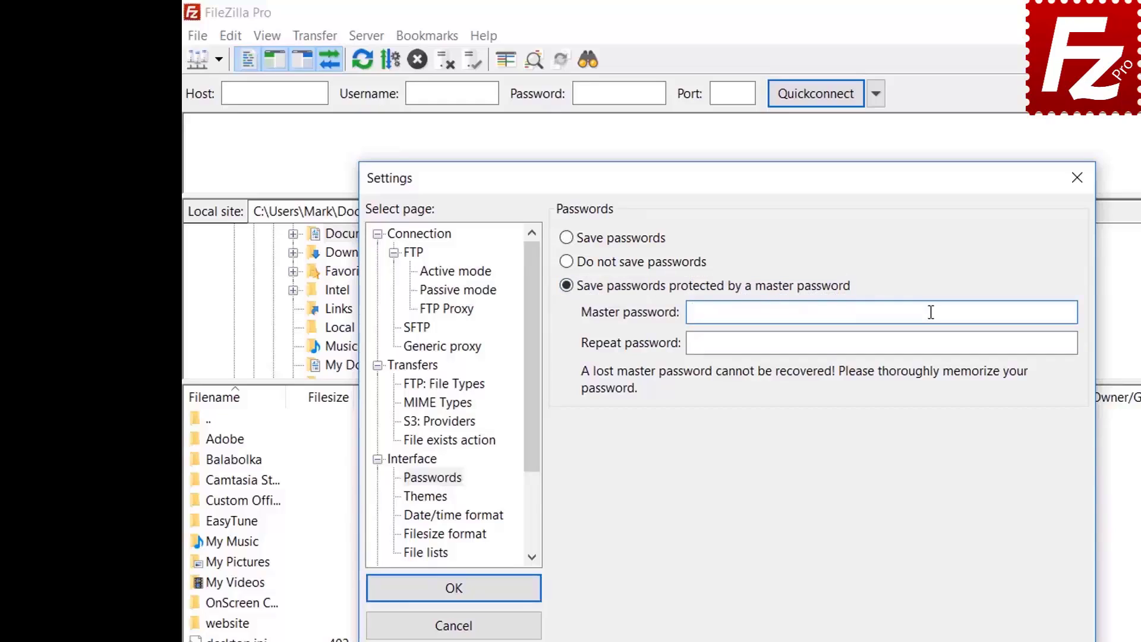
text(**********)
click(906, 347)
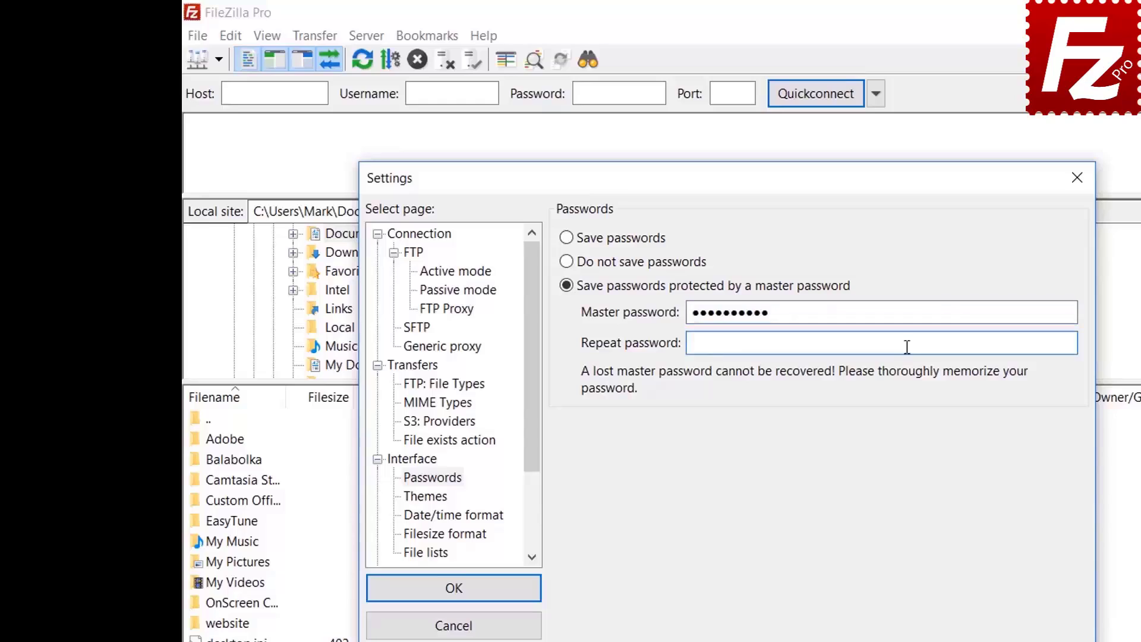
text(**********)
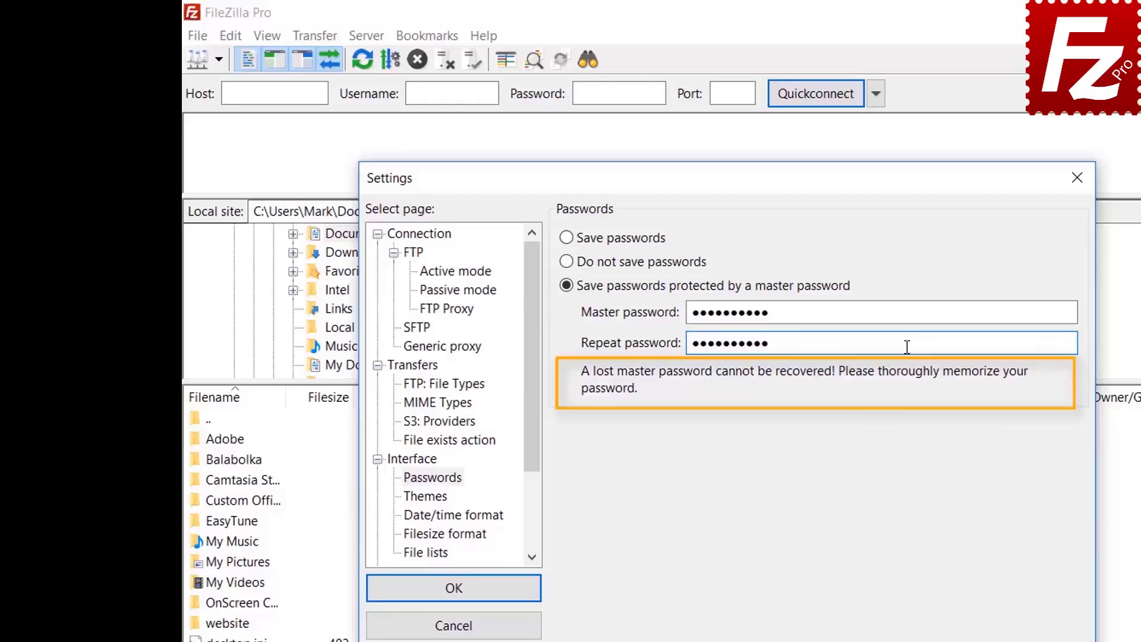
click(455, 593)
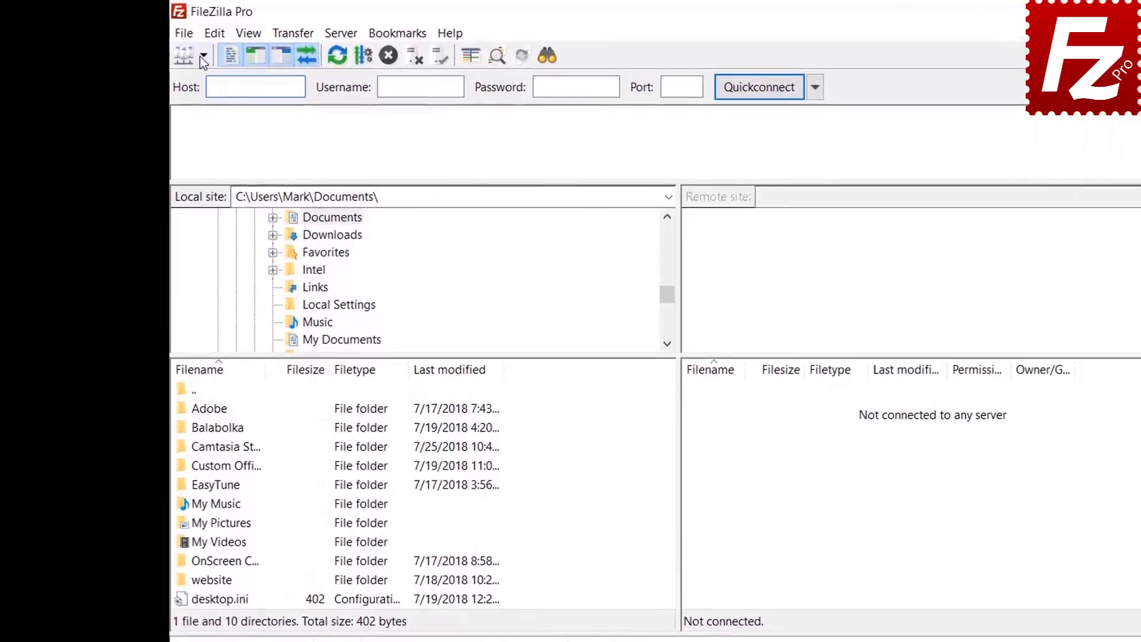
Pick FTP Tutorial from the Site Manager dropdown and enter the master password to log in
click(201, 57)
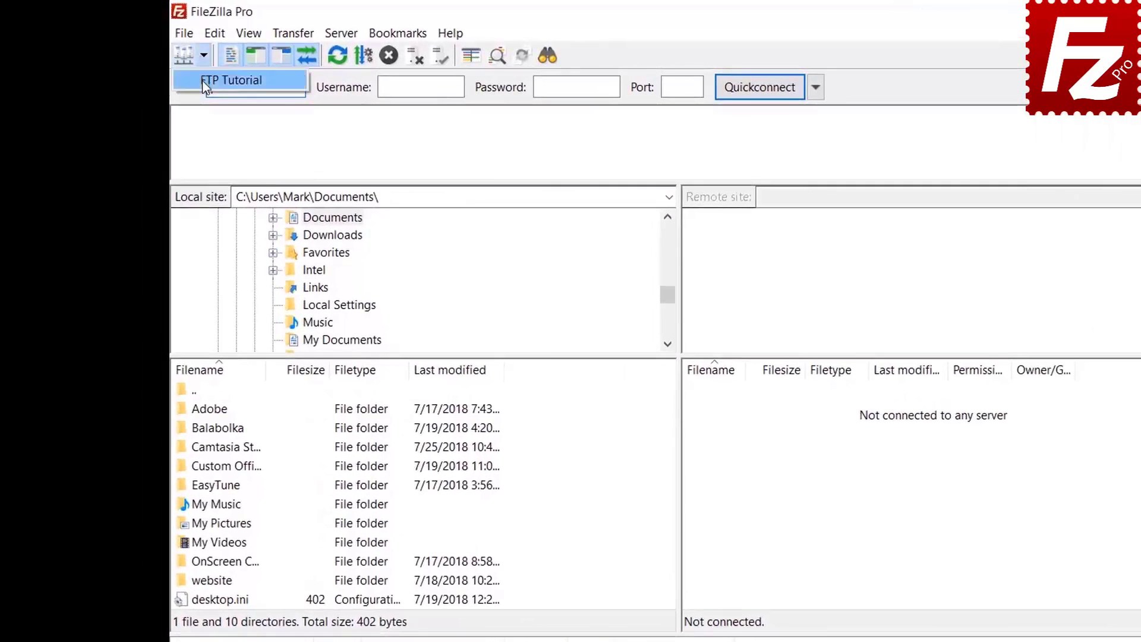
click(202, 80)
text(•••)
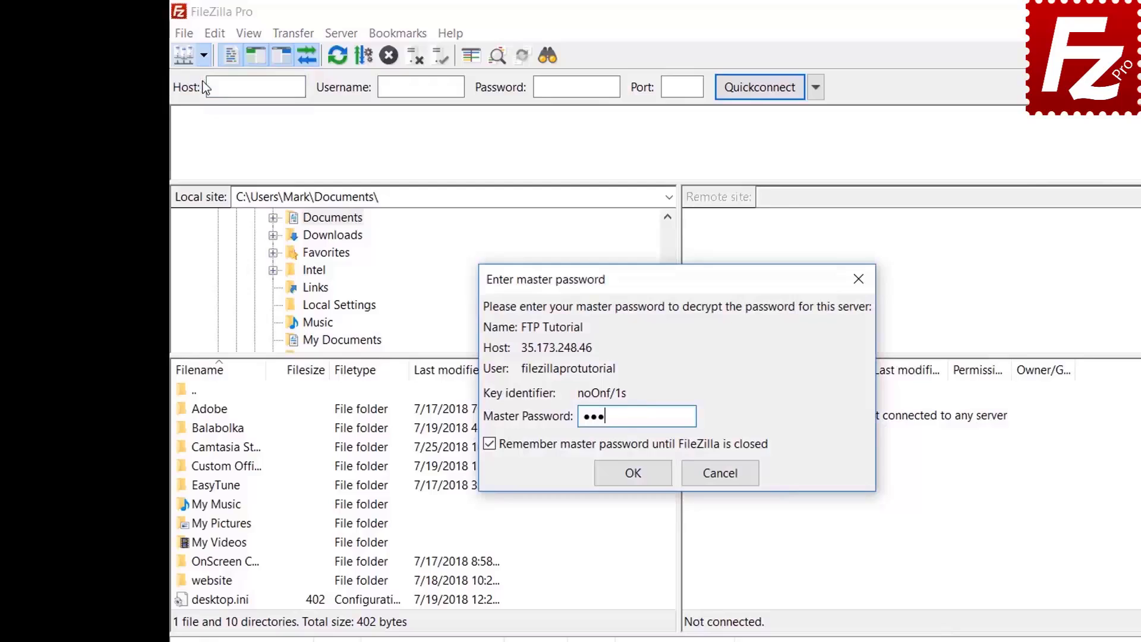
text(•••••••)
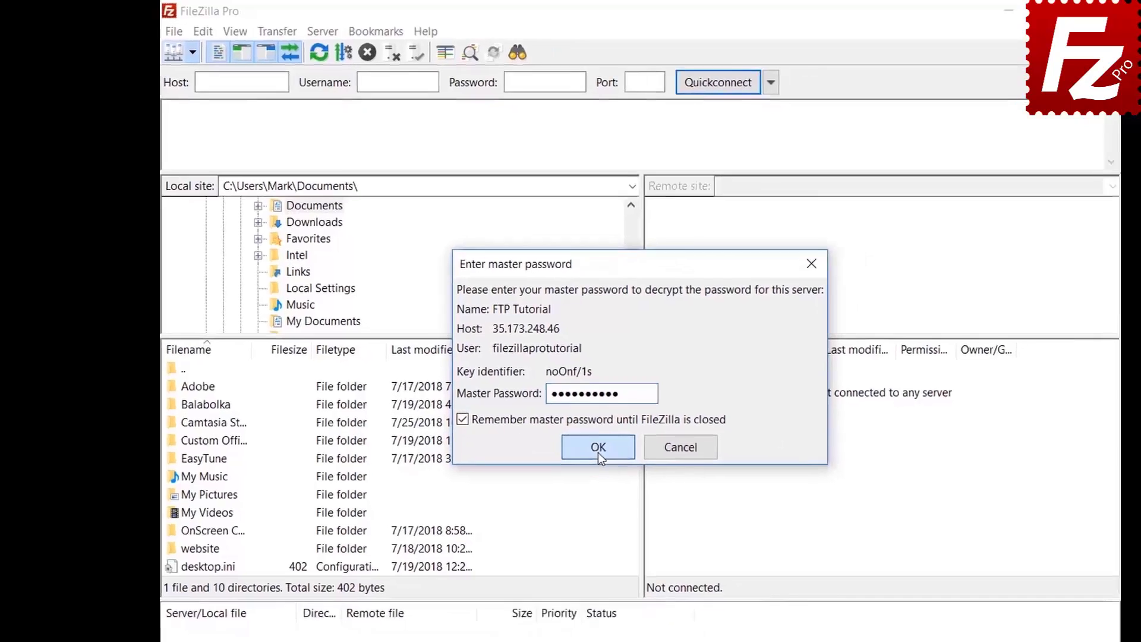
click(633, 473)
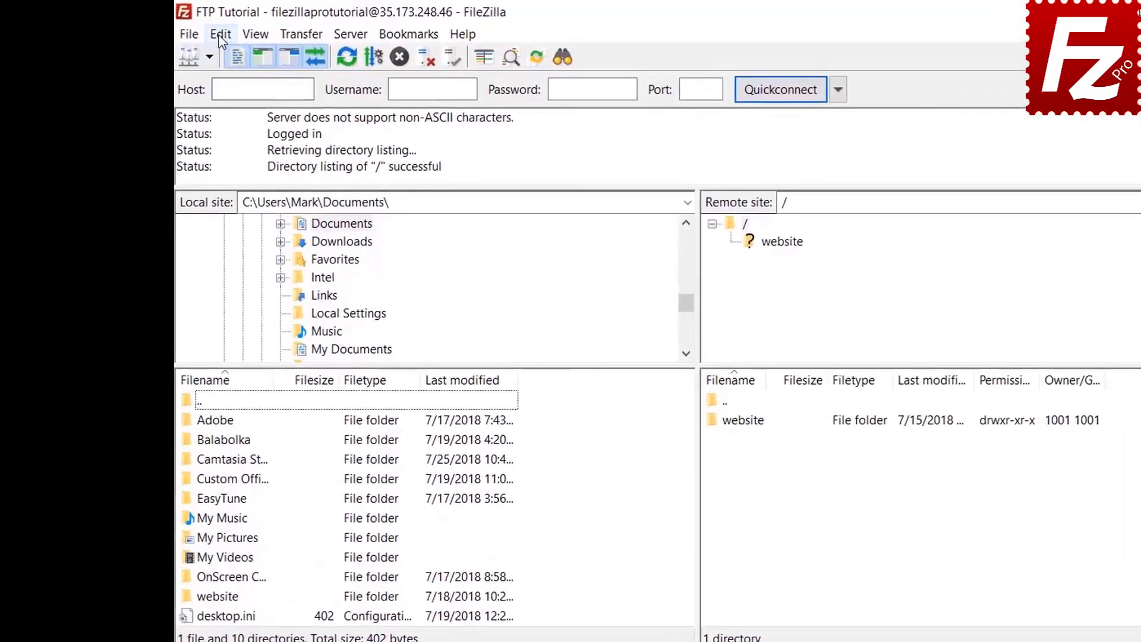
click(180, 28)
click(228, 99)
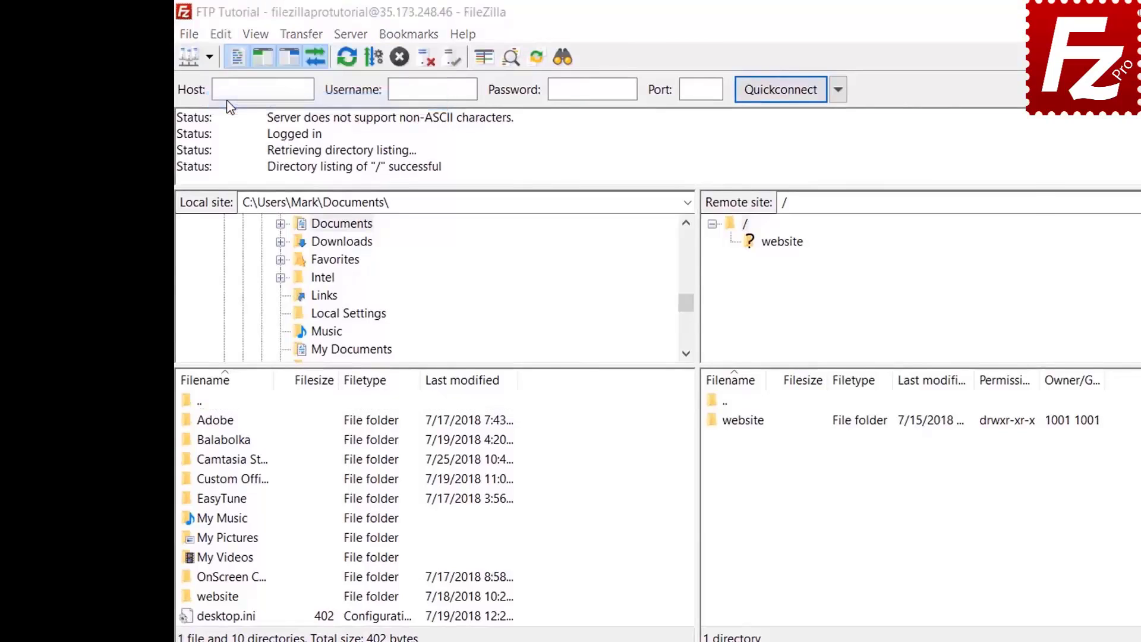
click(411, 457)
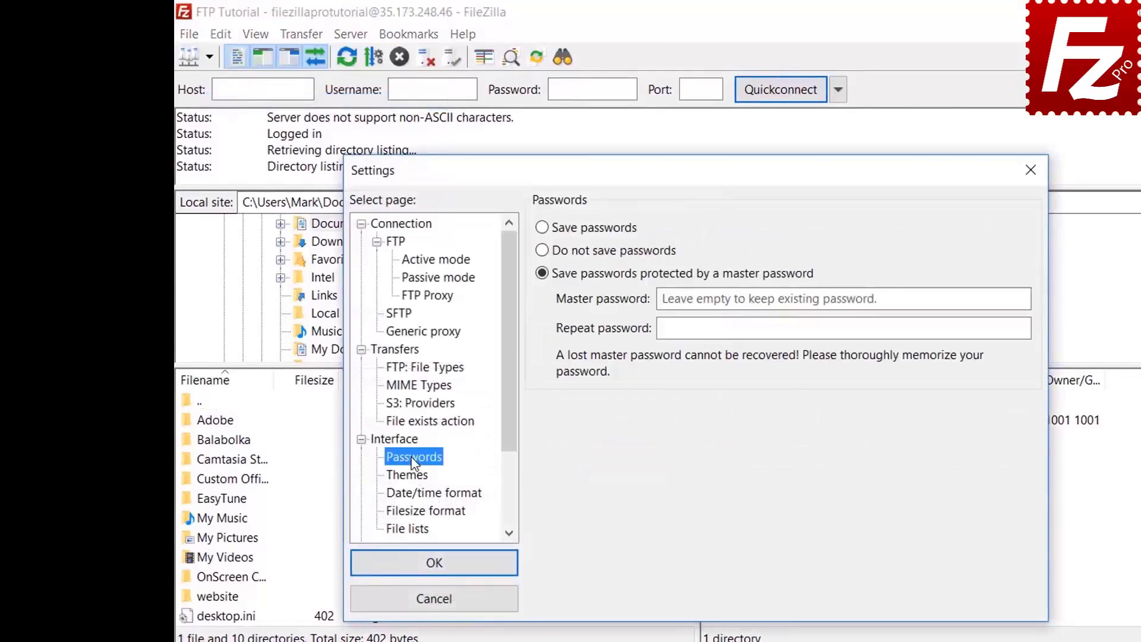
click(544, 229)
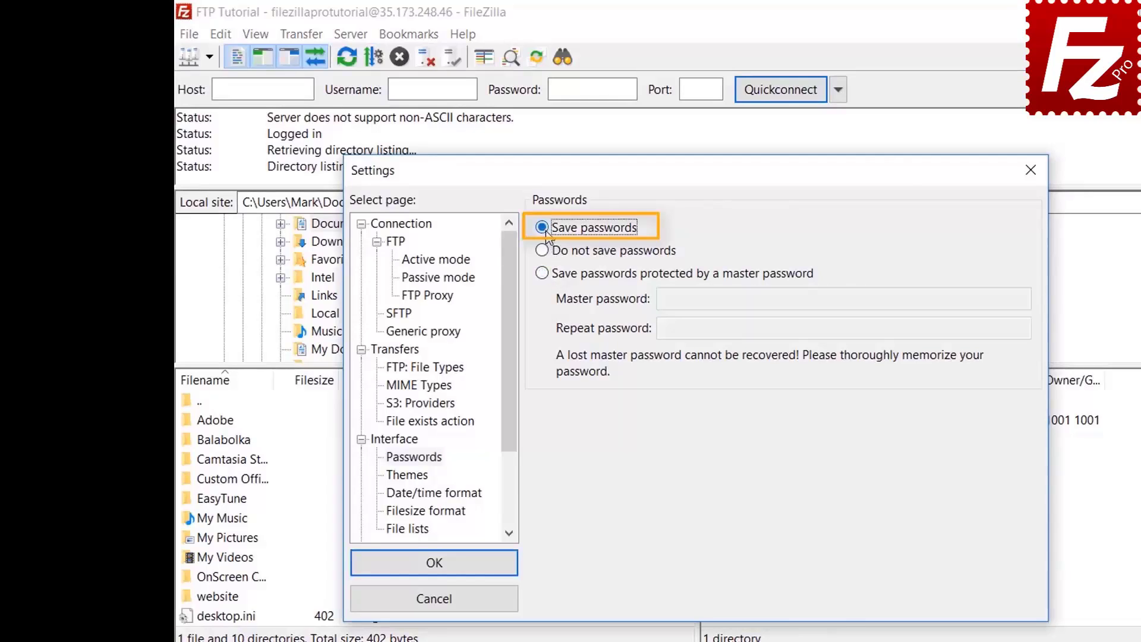
click(434, 565)
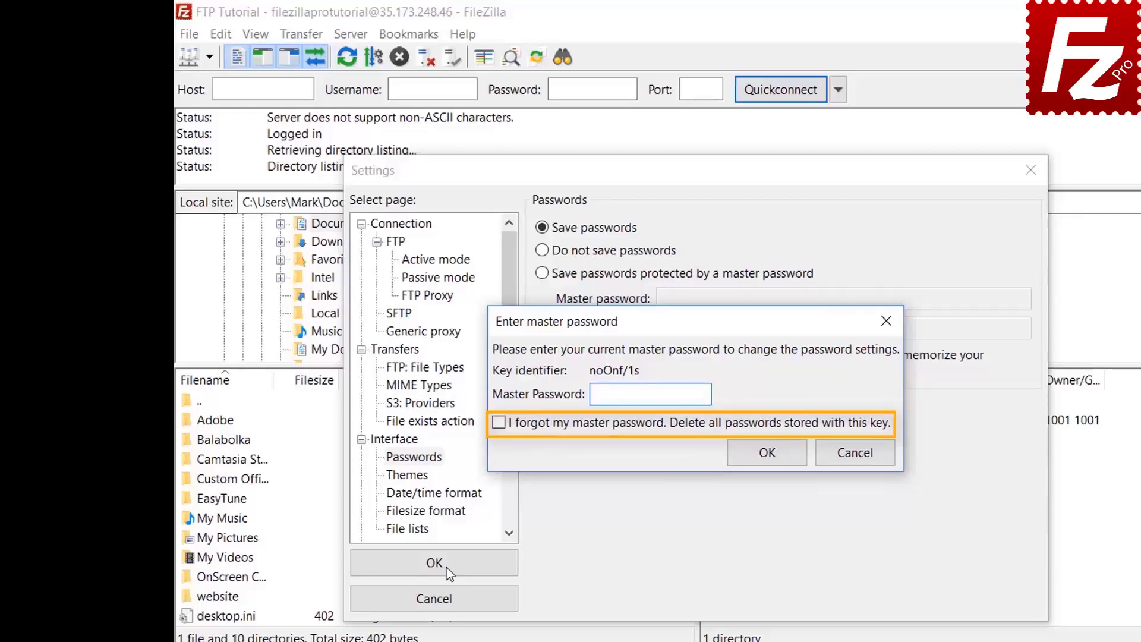
click(855, 455)
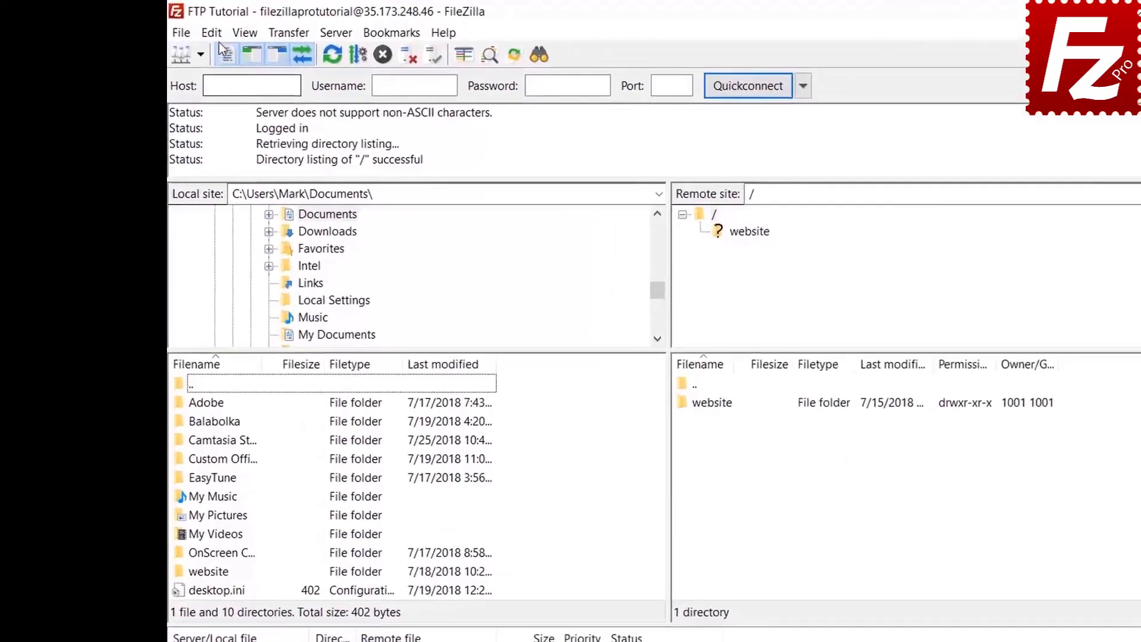
Clear private data, erasing the Quickconnect history and Reconnect information
click(213, 34)
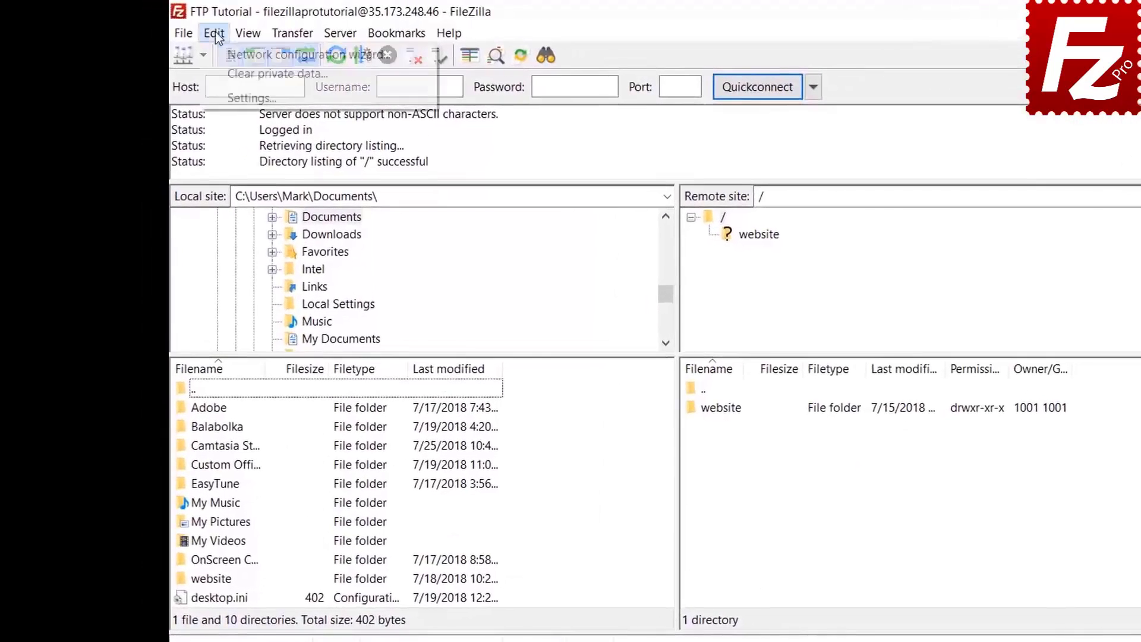
click(220, 73)
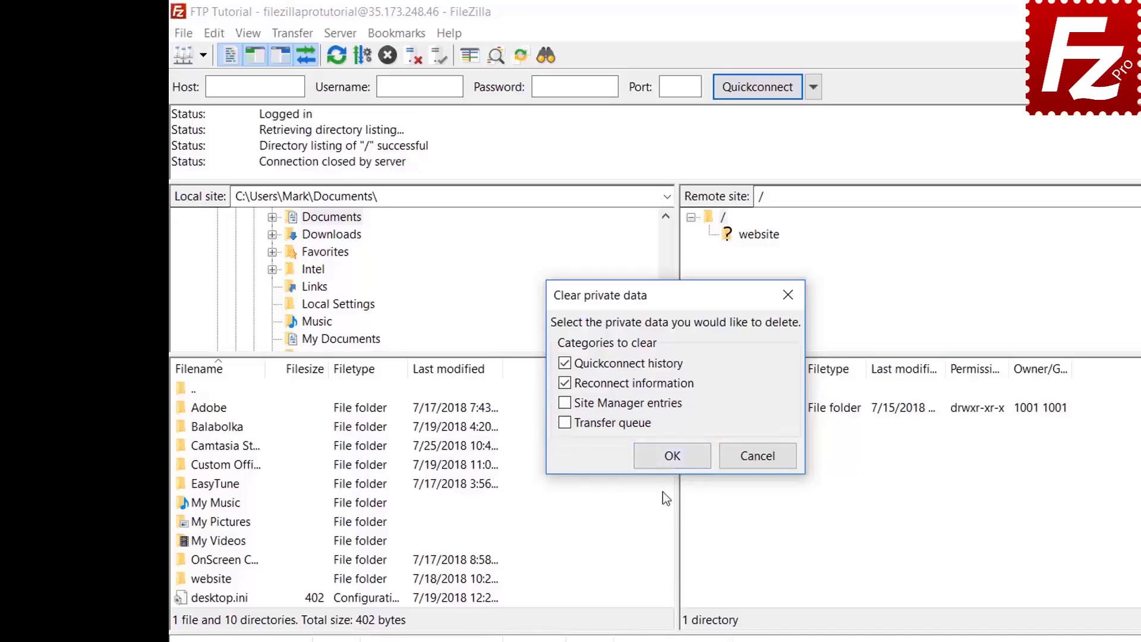
click(672, 455)
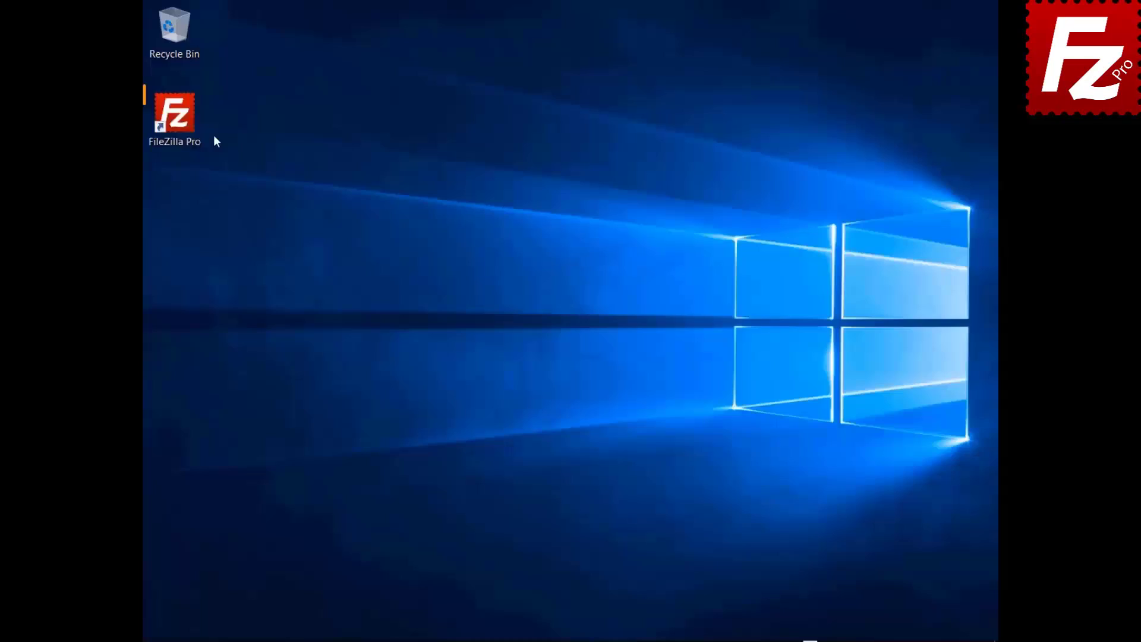
Relaunch FileZilla Pro, connect to the FTP Tutorial site, and open the remote File search dialog
click(180, 126)
double_click(180, 126)
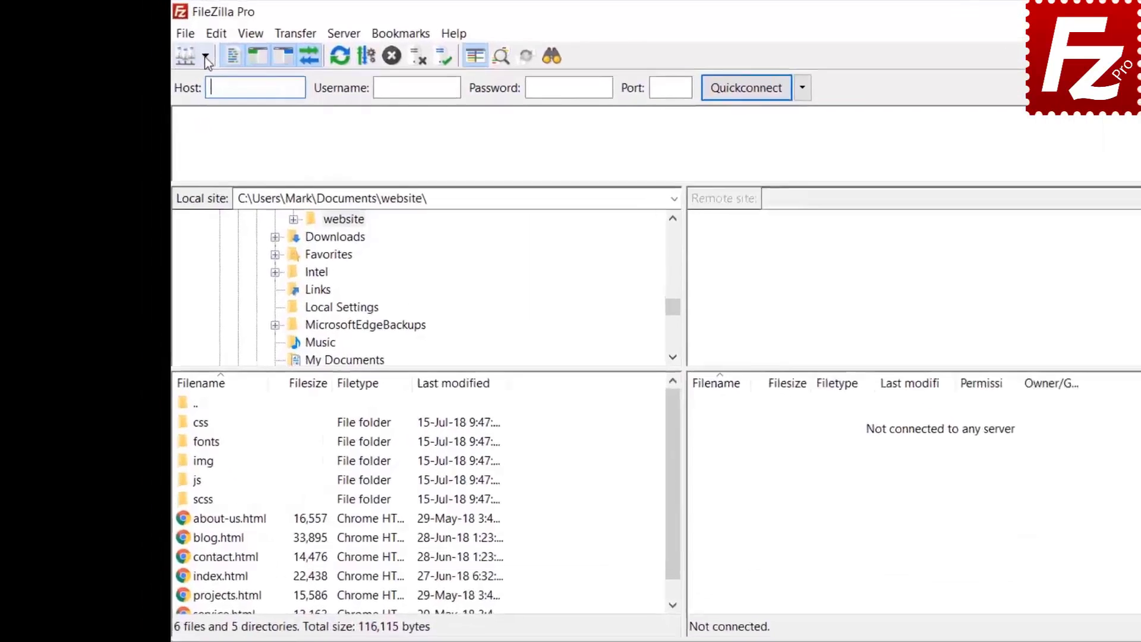
click(206, 56)
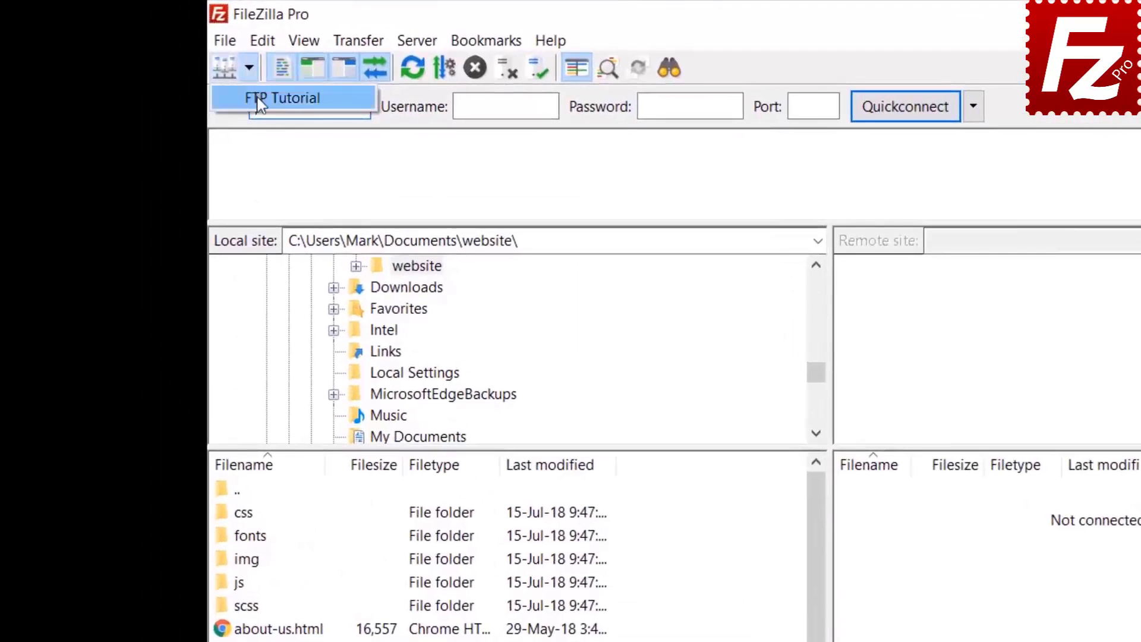
click(211, 80)
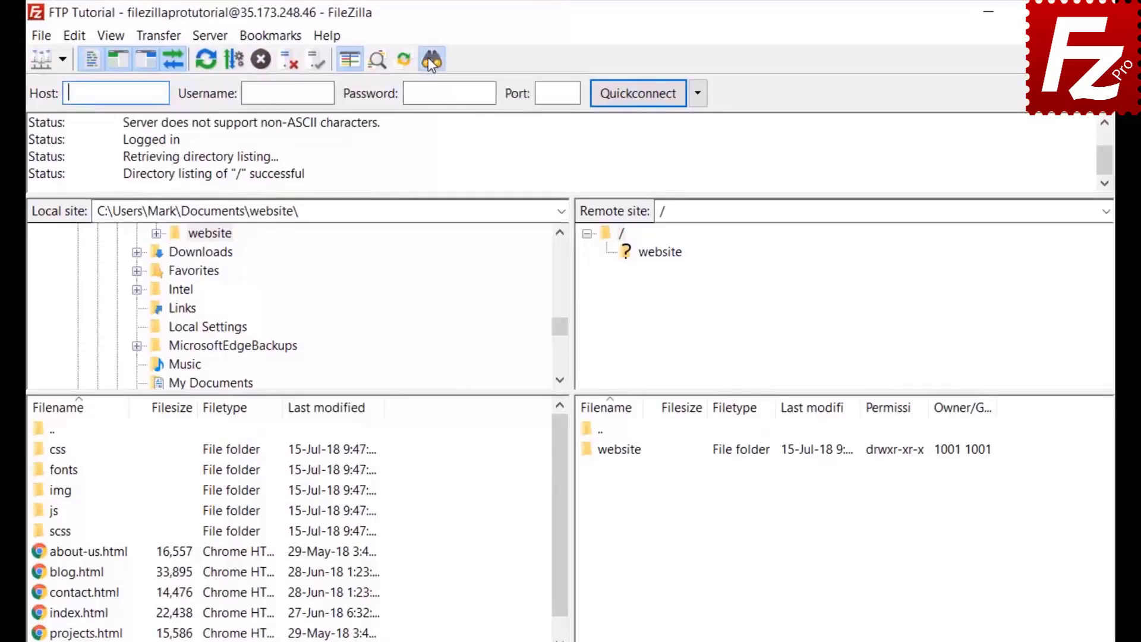
click(430, 59)
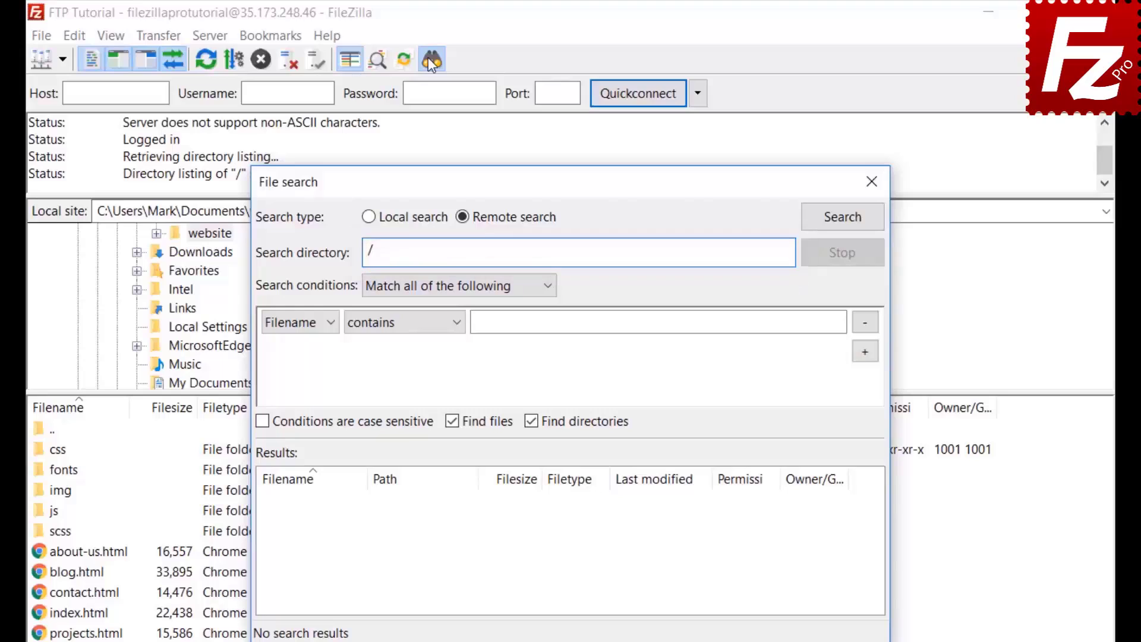
Keep the first condition as Filename contains and enter .jpg
click(419, 288)
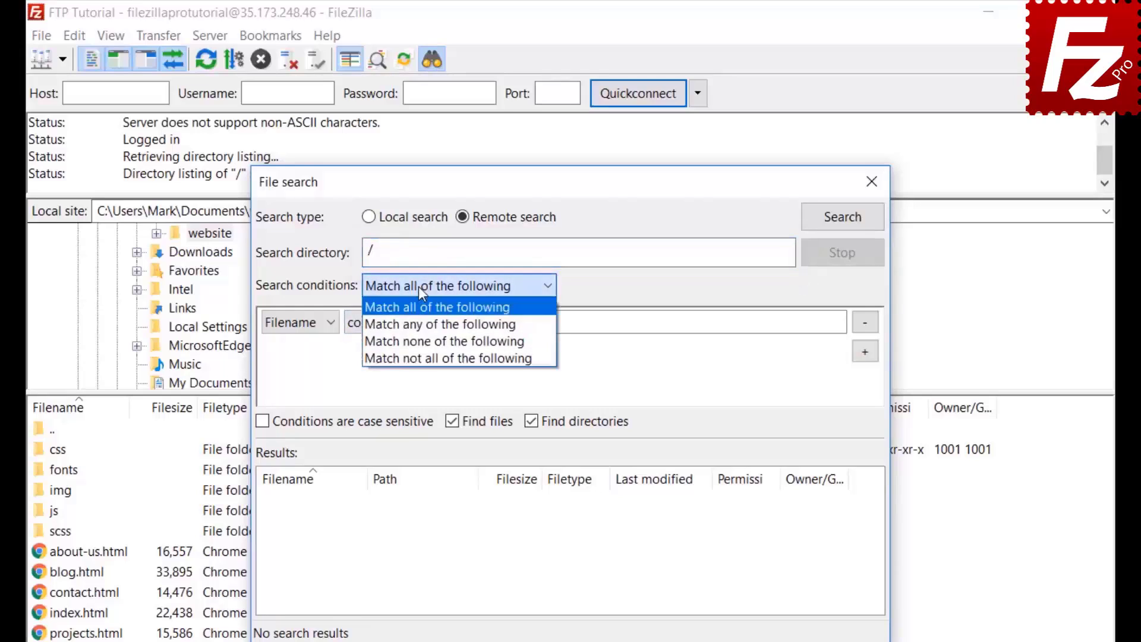
click(418, 287)
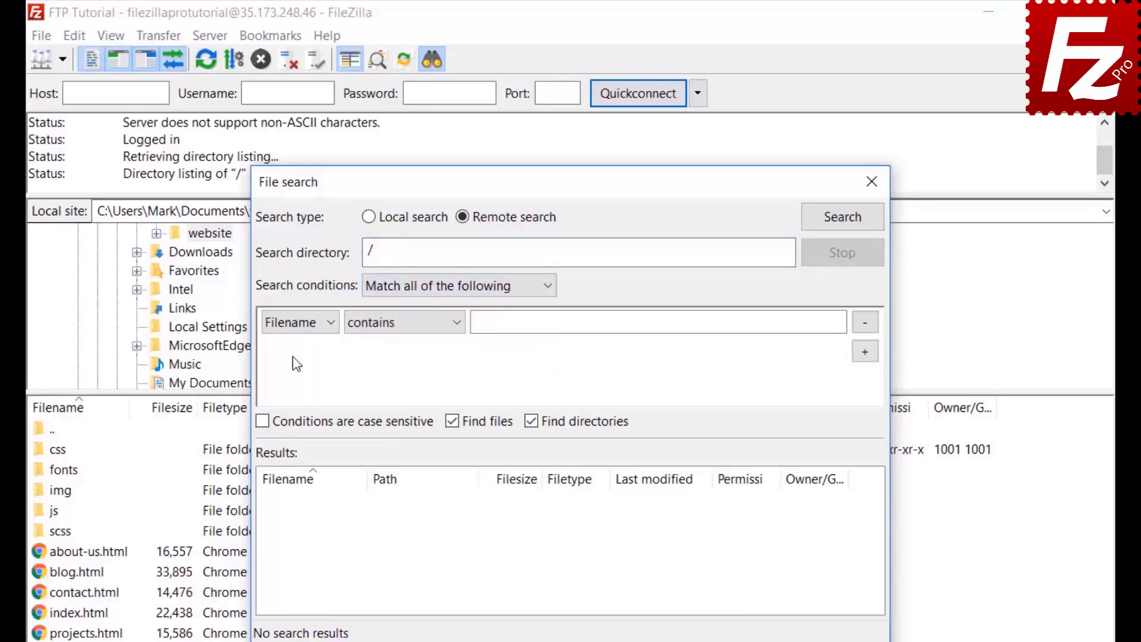
click(292, 327)
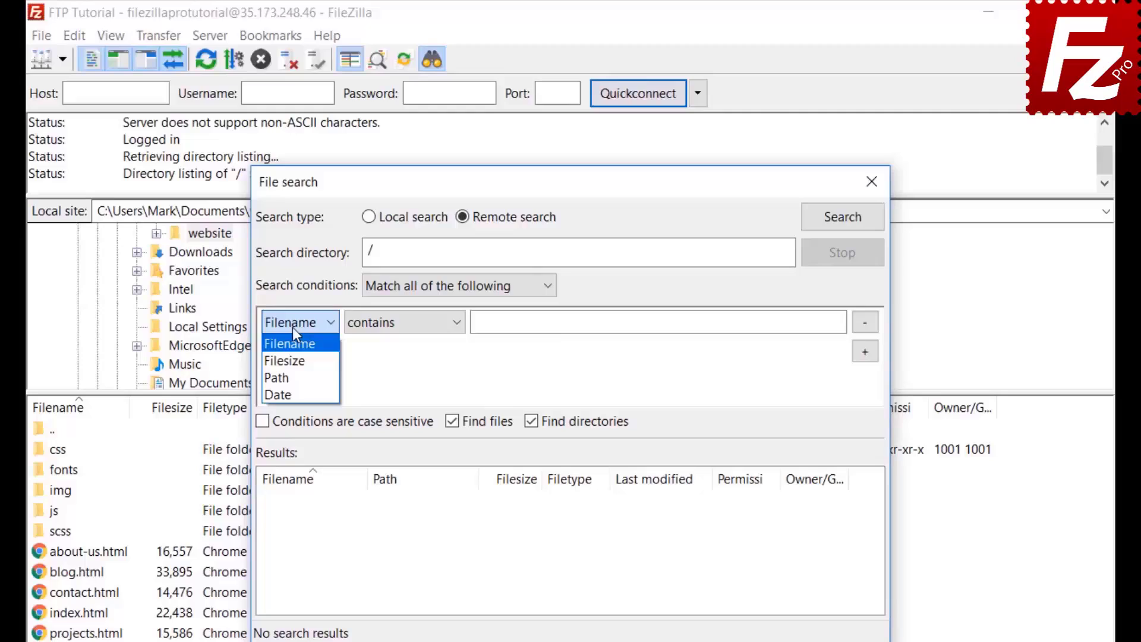
click(293, 330)
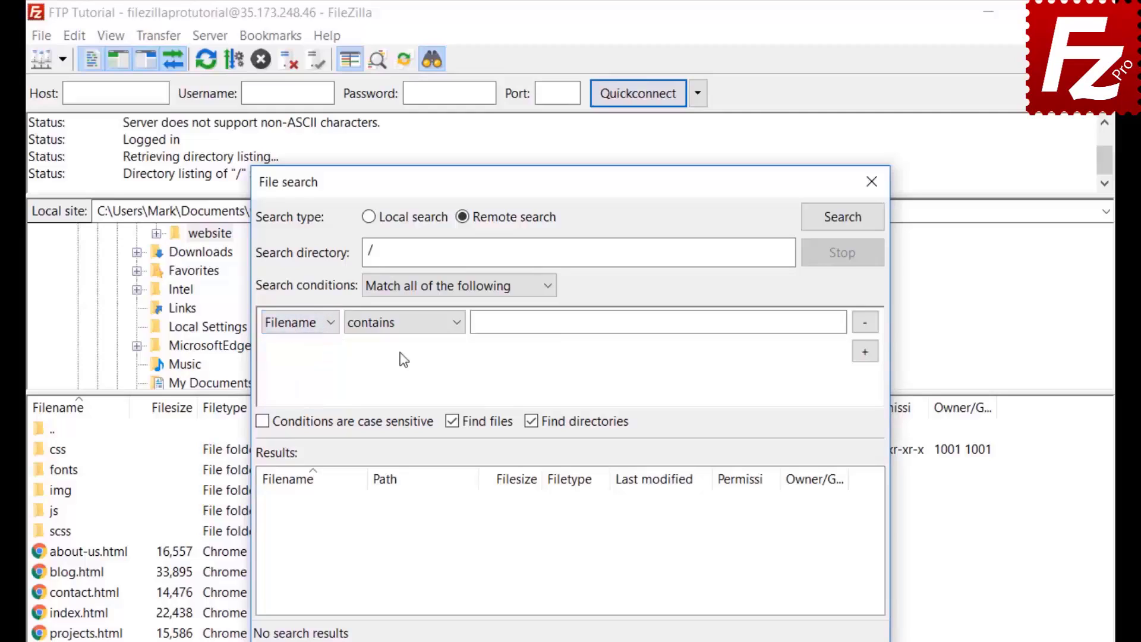
click(402, 330)
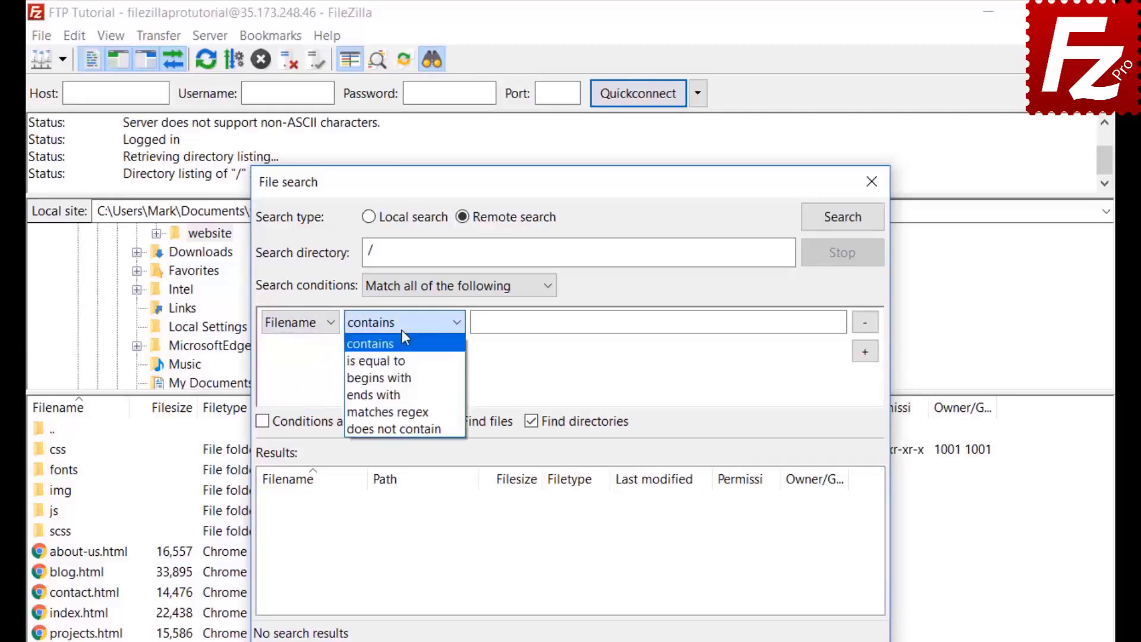
click(402, 330)
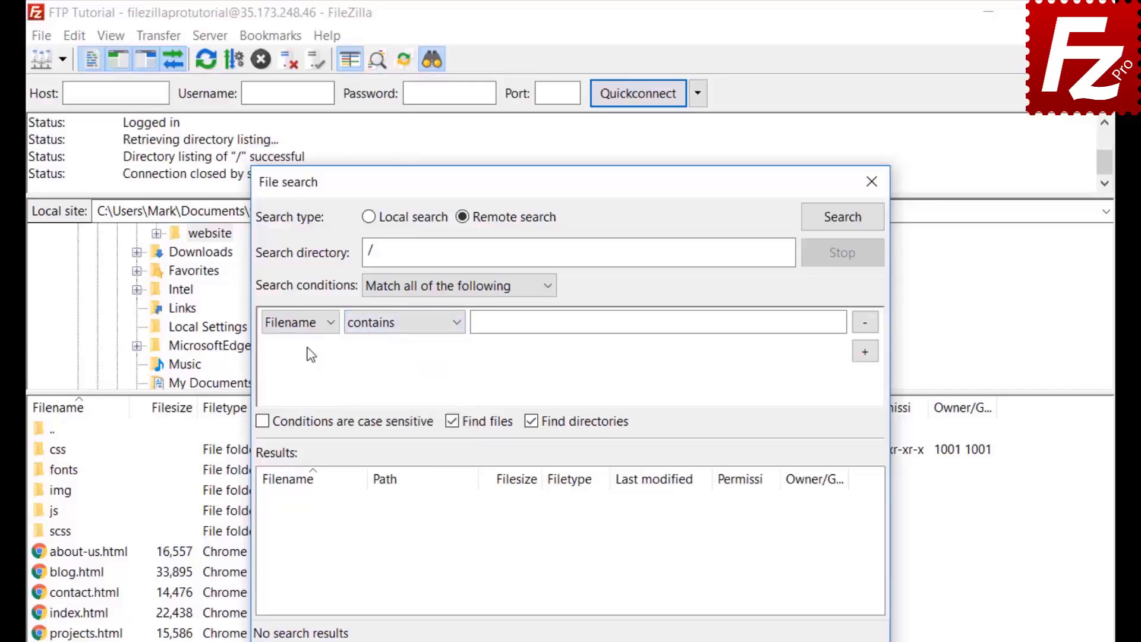
click(315, 325)
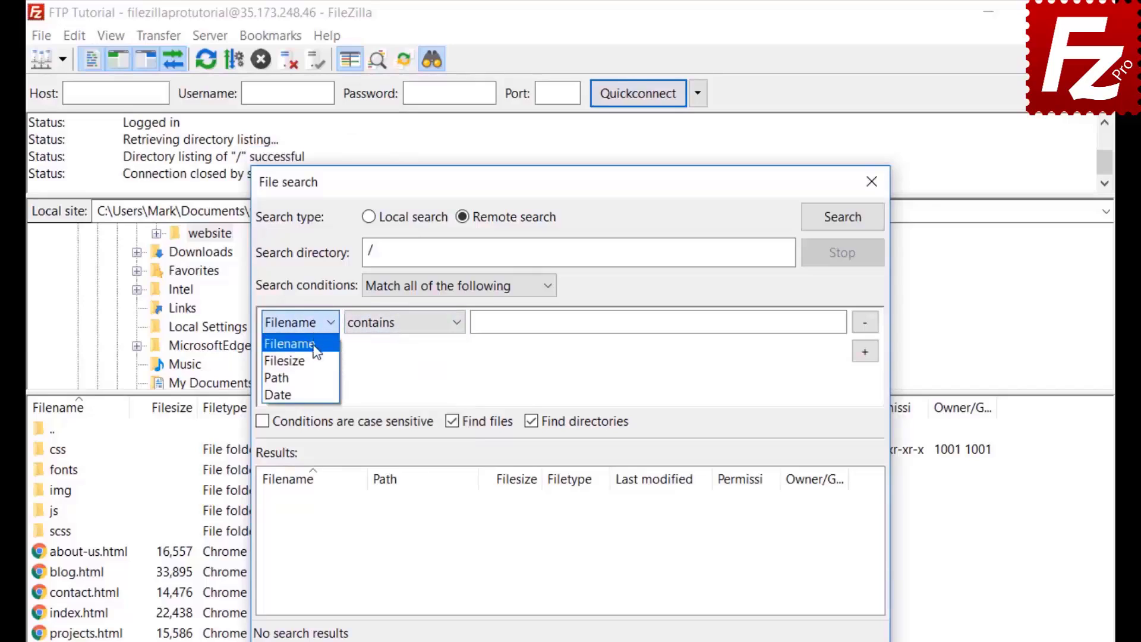
click(317, 349)
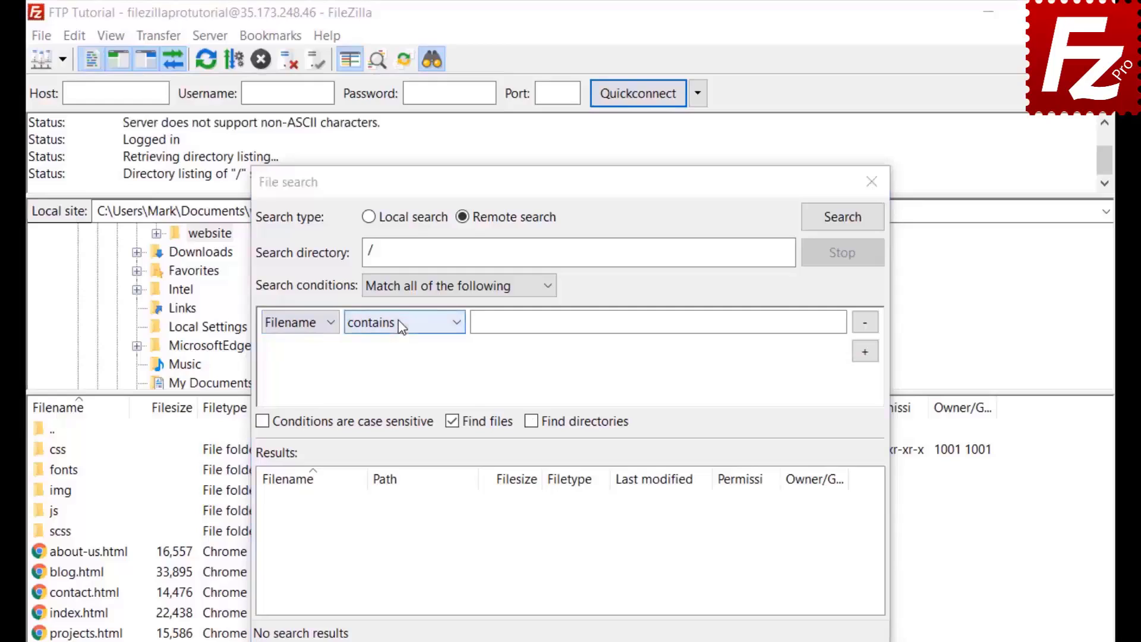
click(398, 323)
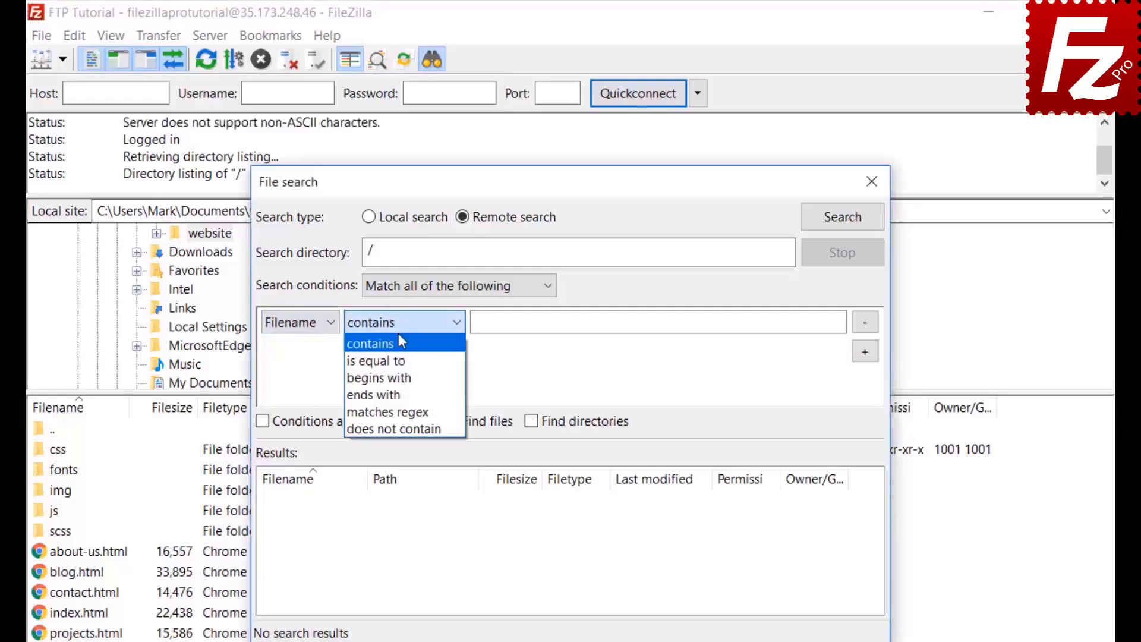
text(.jpg)
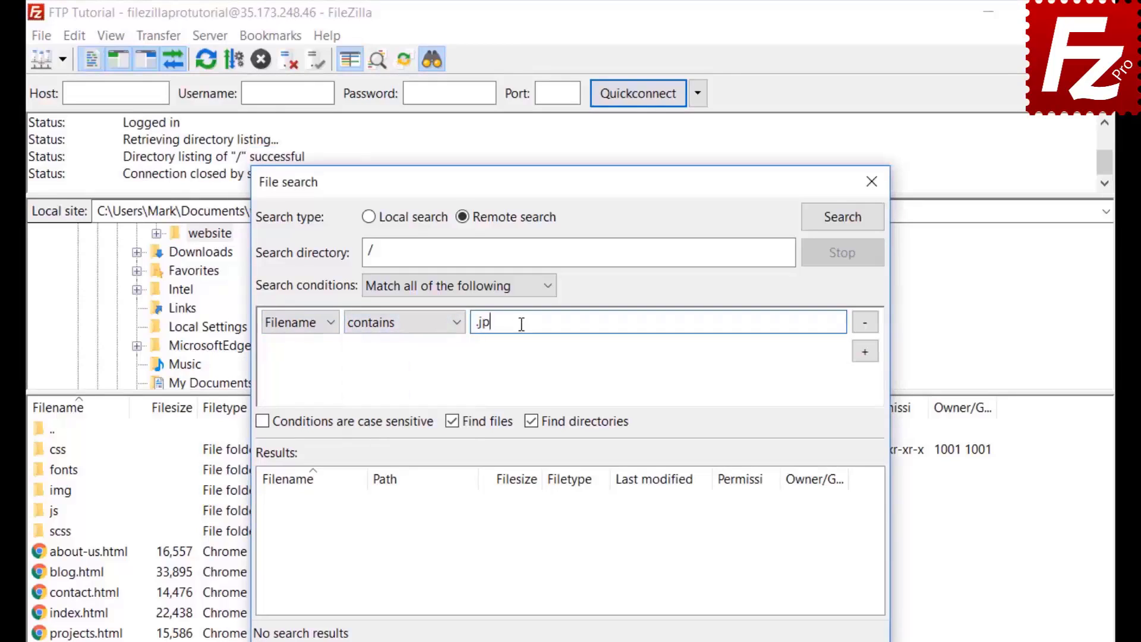
Add a second condition Filesize greater than 500000 and untick Find directories
click(865, 351)
click(295, 351)
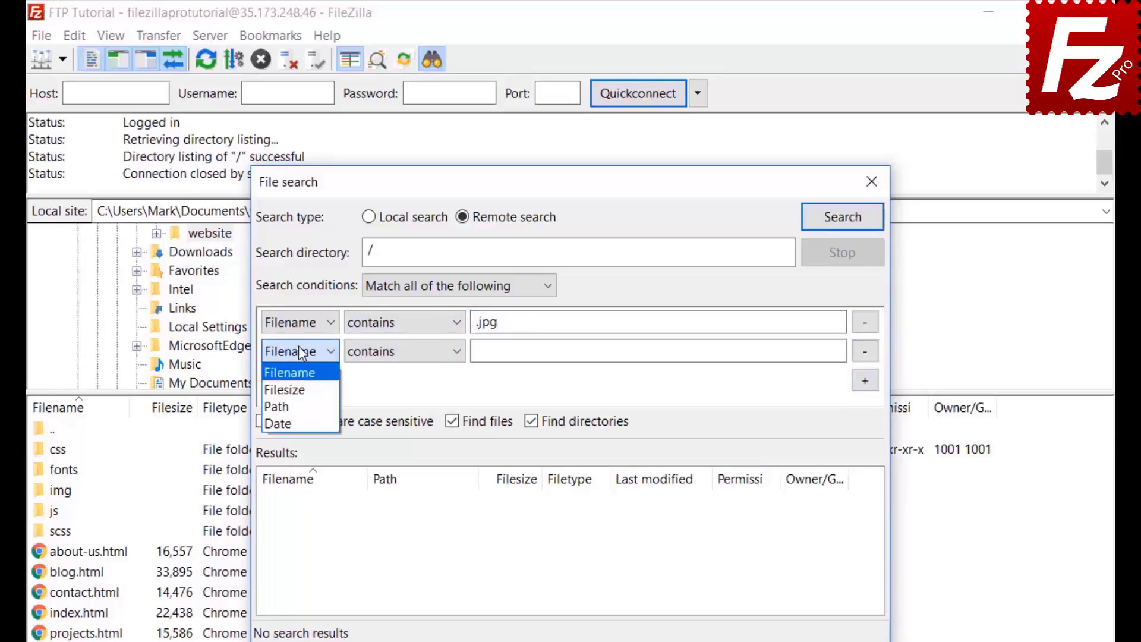
click(293, 392)
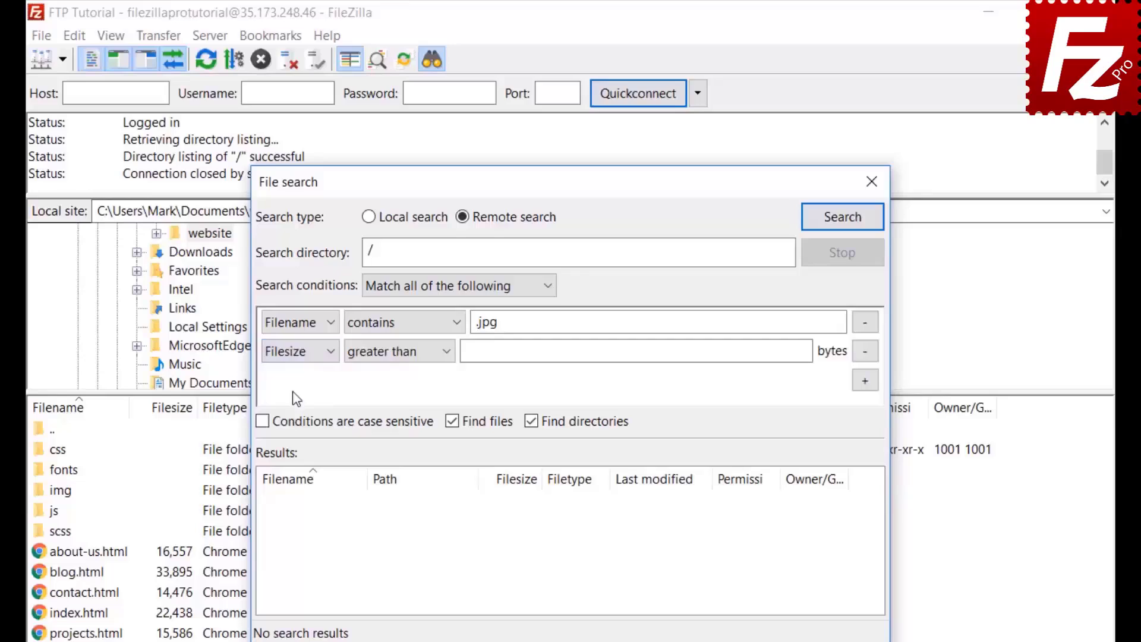
click(386, 355)
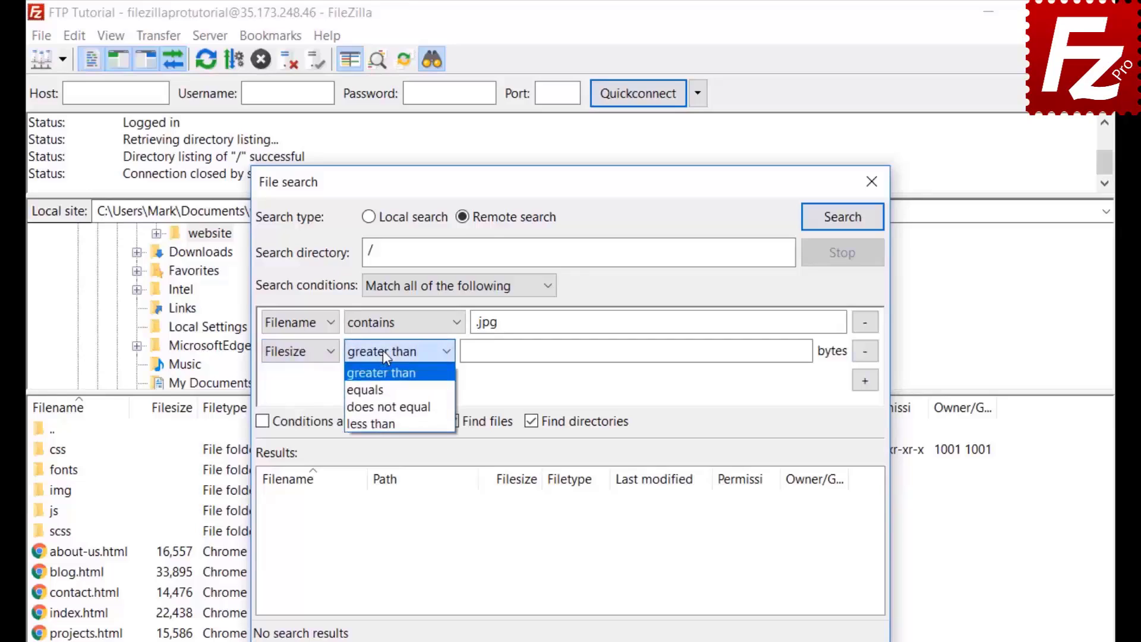
click(383, 351)
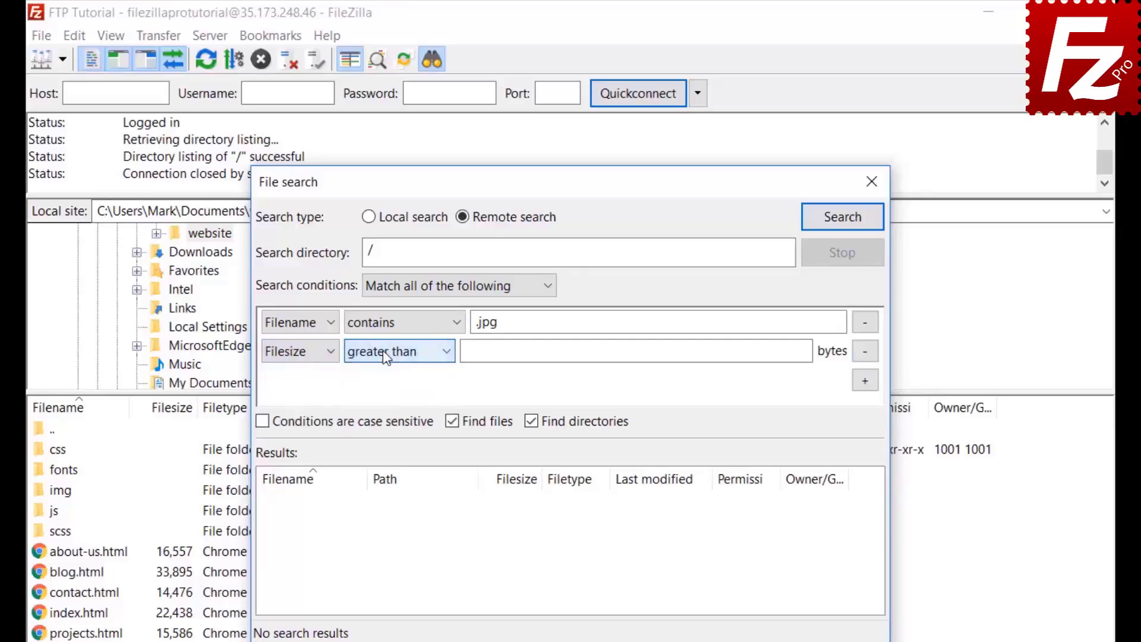
click(471, 351)
text(5000)
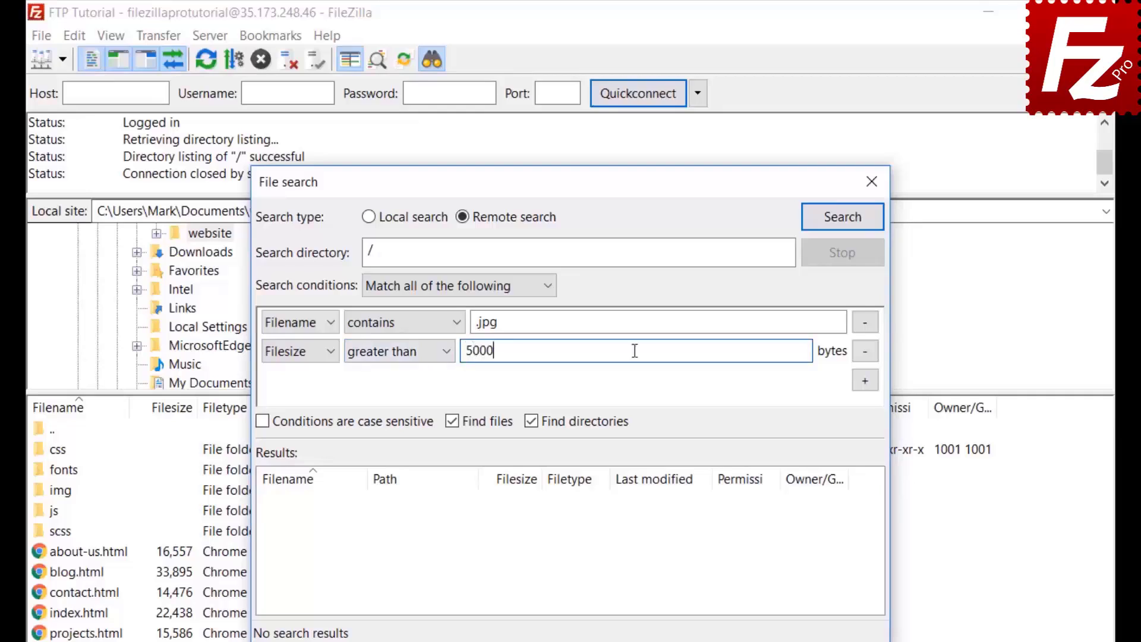
text(00)
key(Return)
click(532, 421)
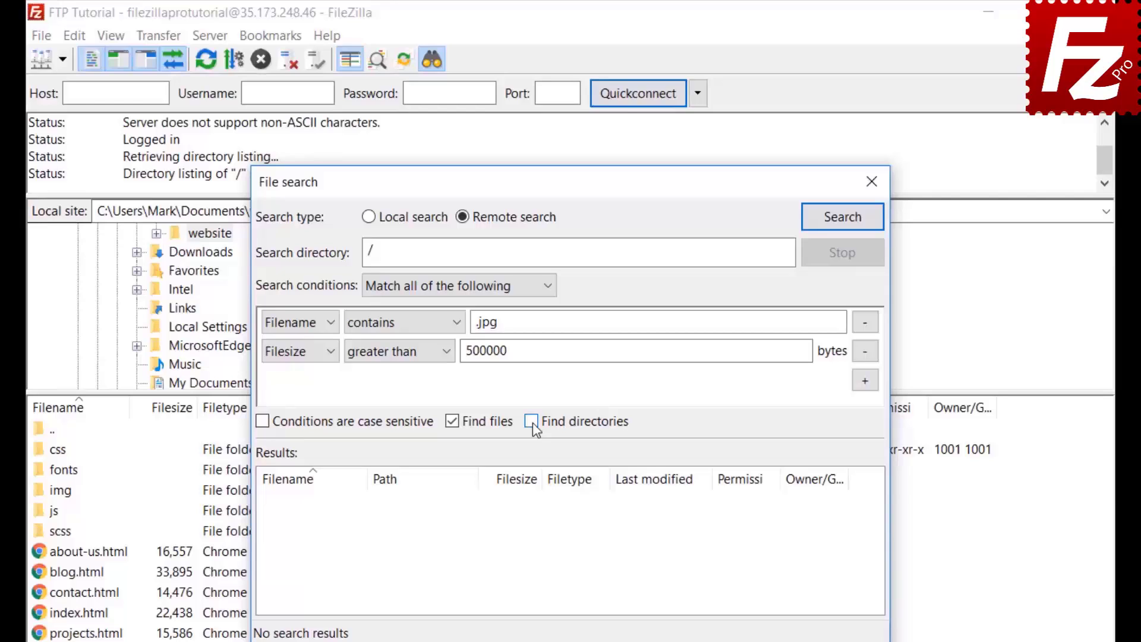
drag(537, 178, 752, 183)
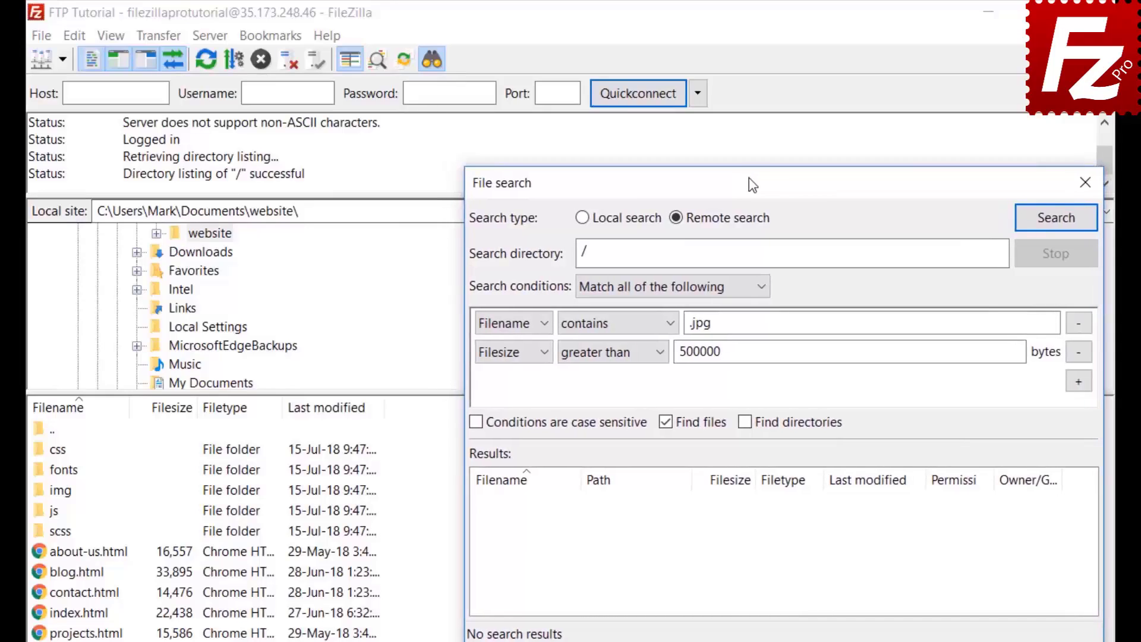
Run the search and queue feature-bg.jpg for download with 'Add files to queue only'
click(1054, 219)
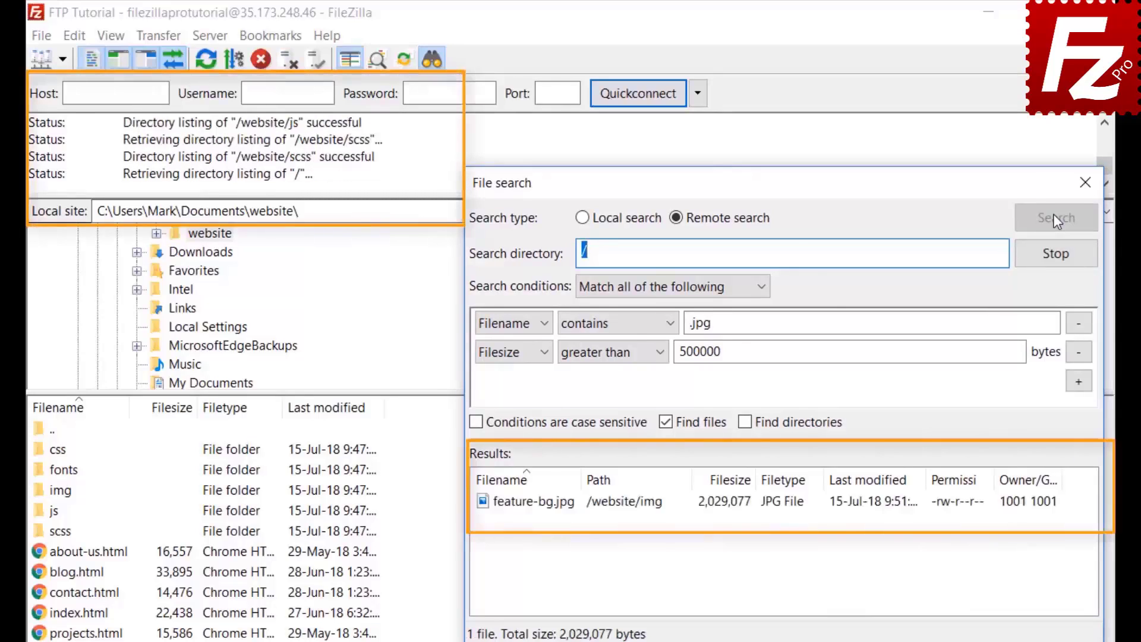
right_click(569, 509)
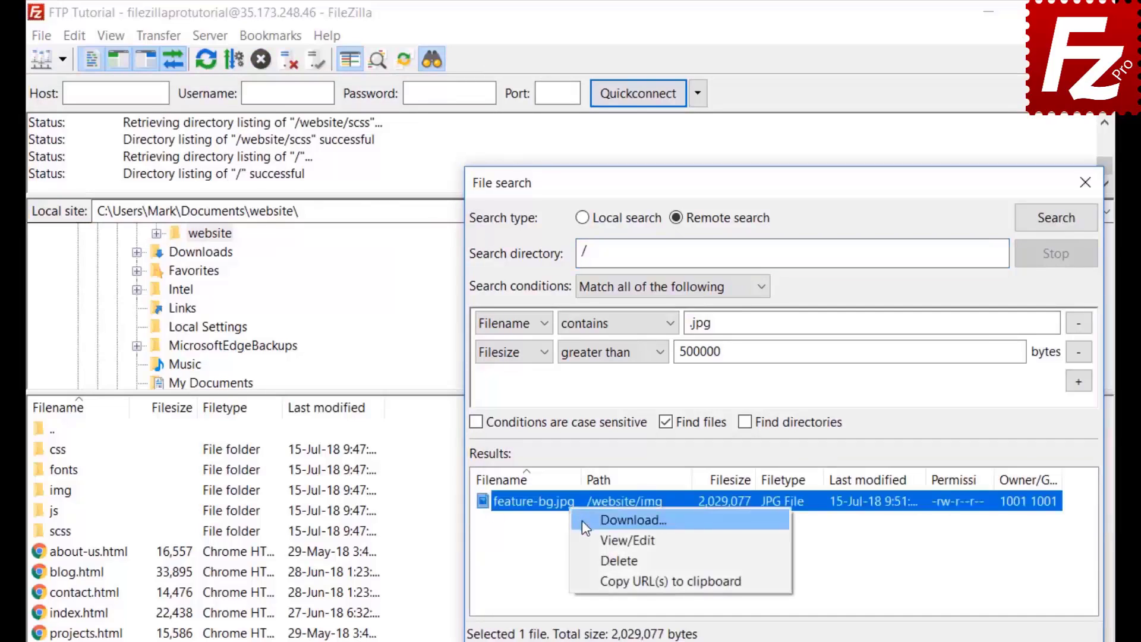
click(582, 519)
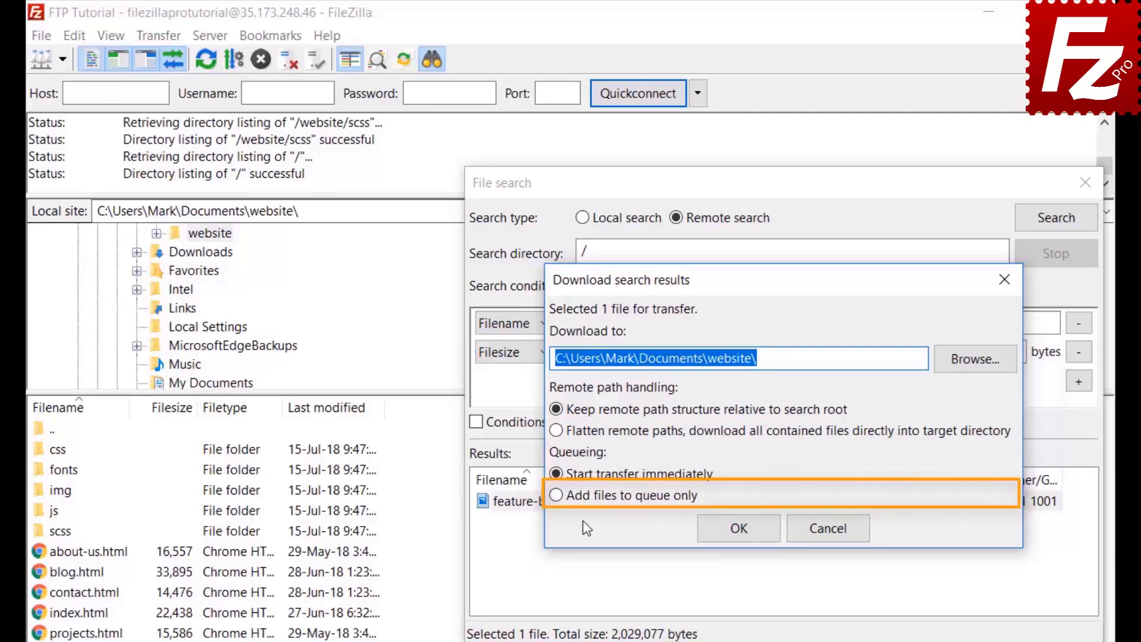
click(553, 495)
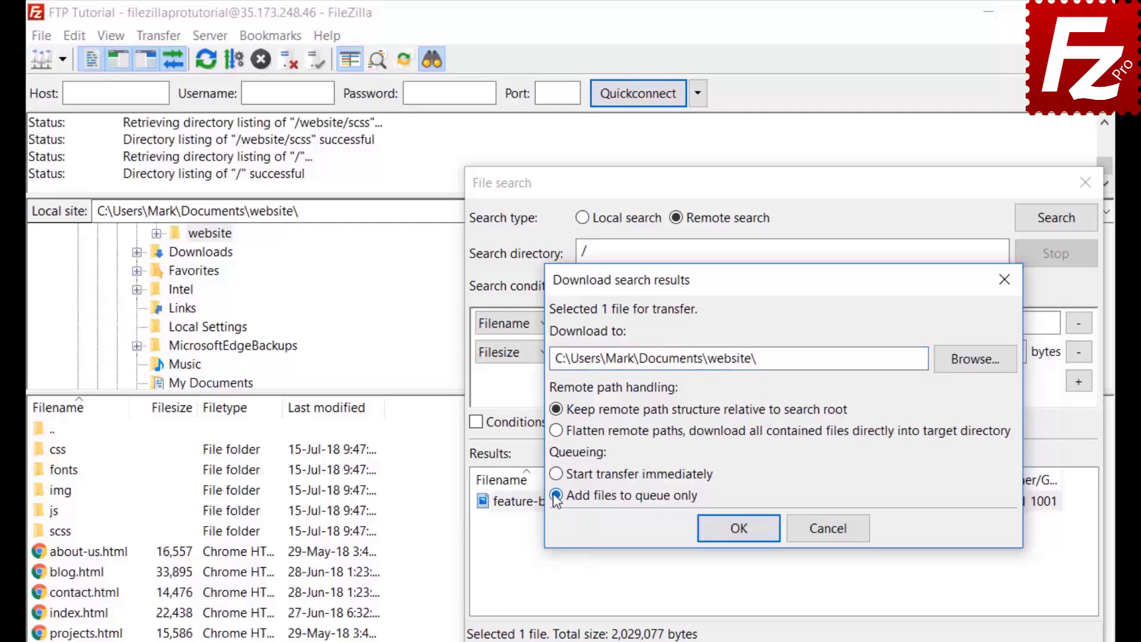
click(743, 533)
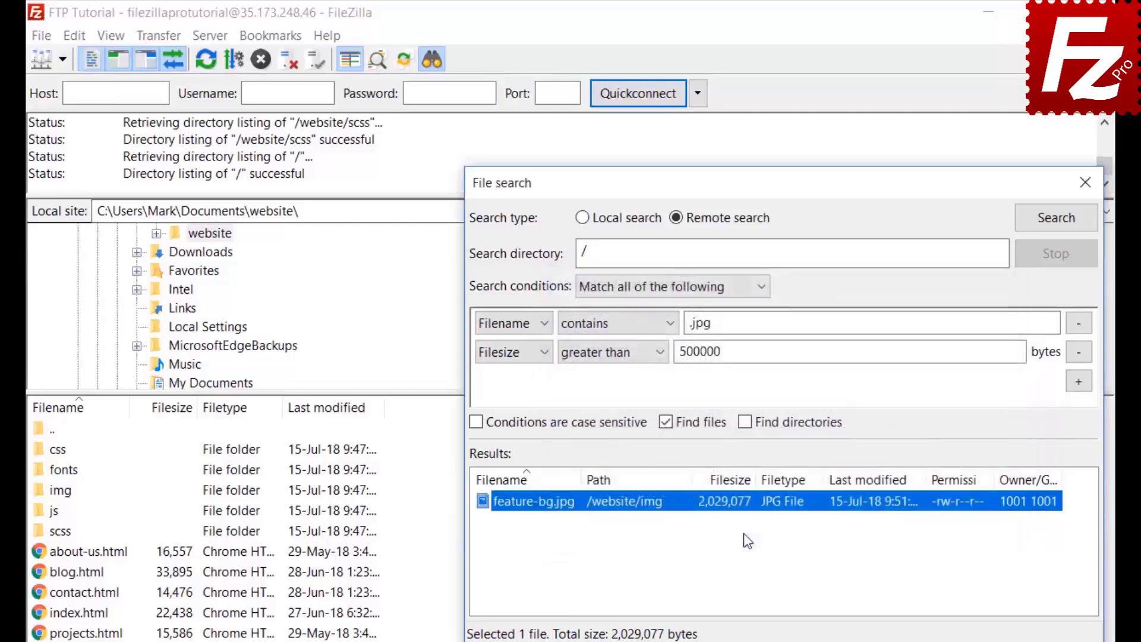
Close File search, browse into remote website/css, and select bootstrap.css and the next file
click(1085, 182)
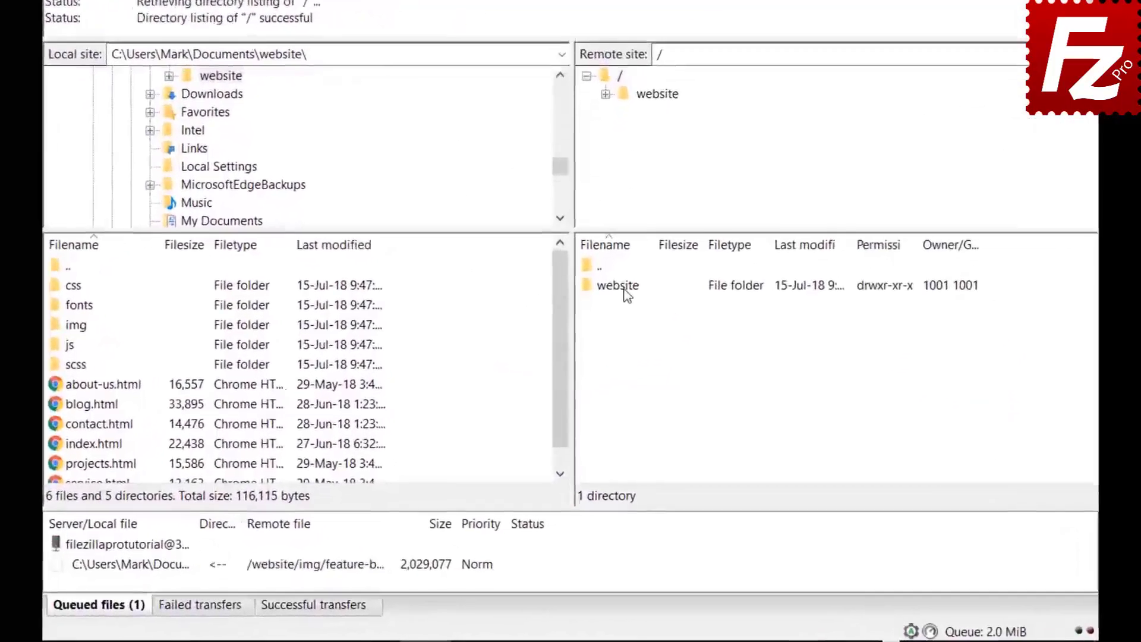
double_click(609, 360)
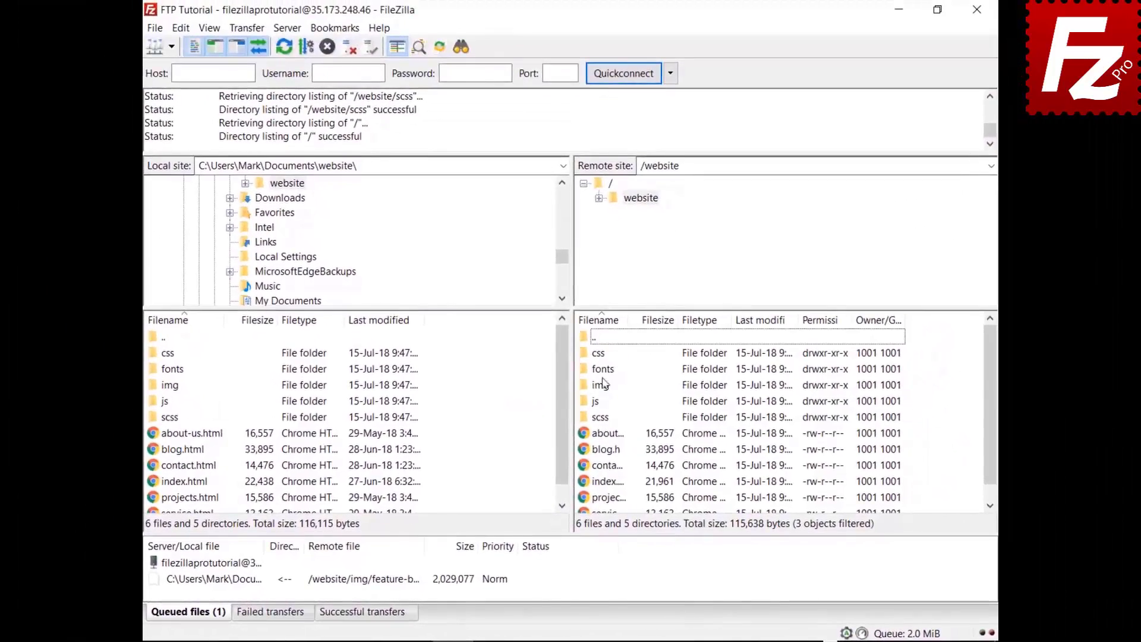
double_click(599, 353)
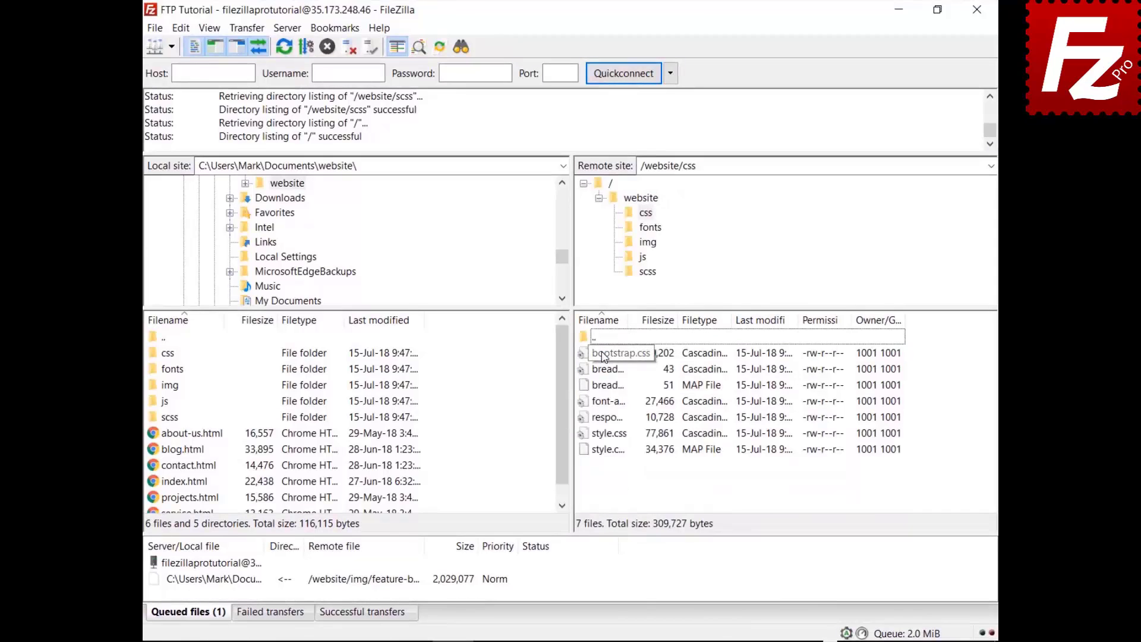
click(603, 355)
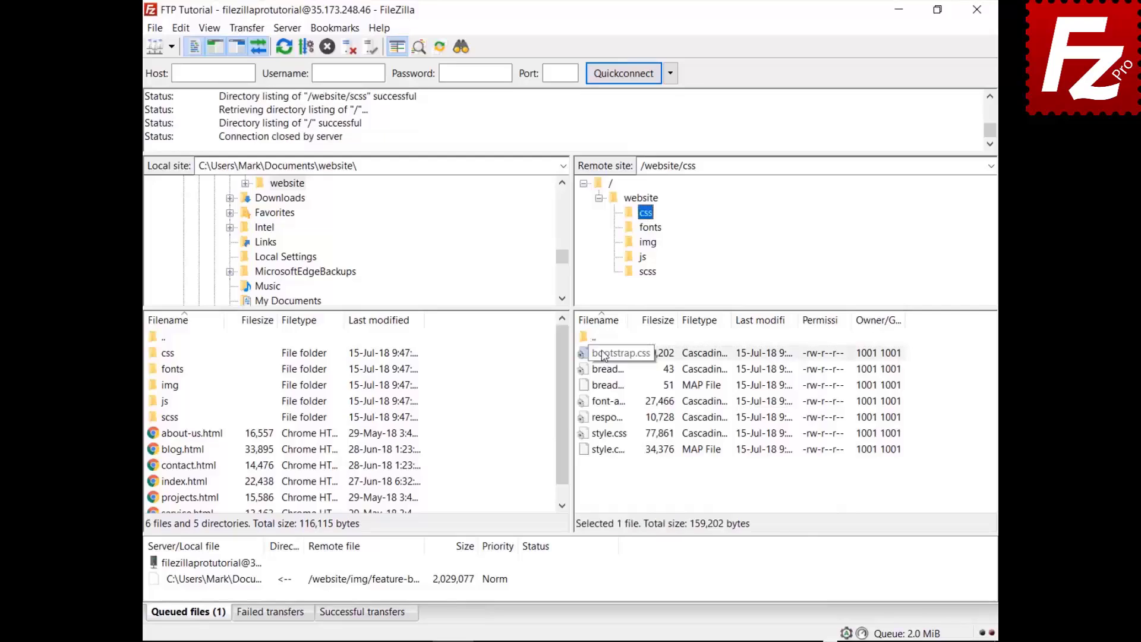
key(Down)
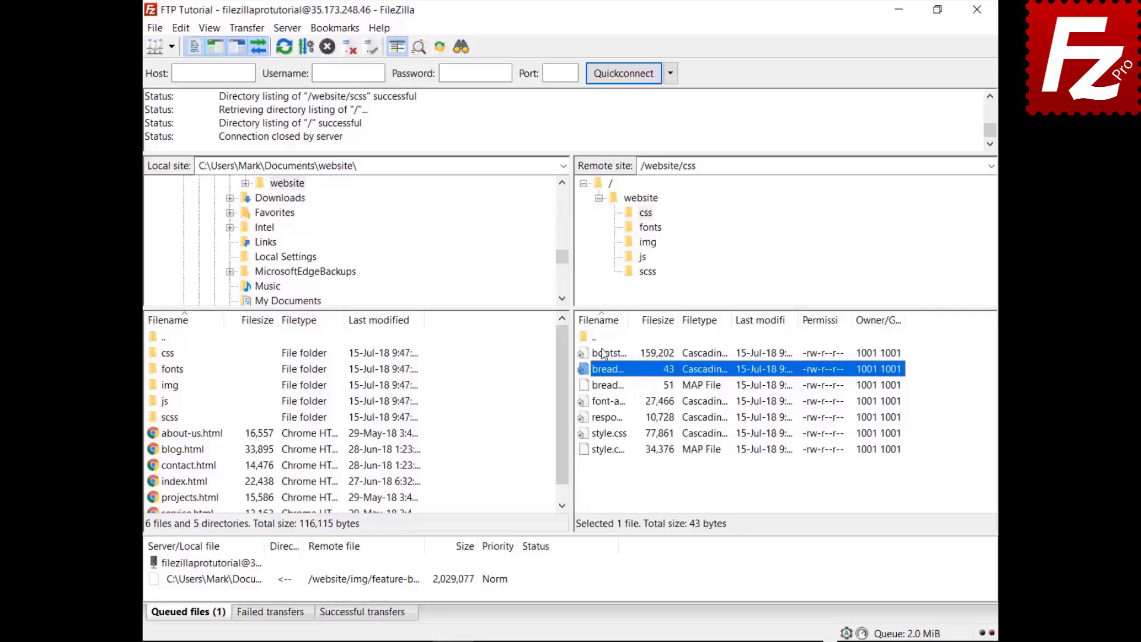
Quick-filter the remote list by 'style', then apply Invert Filter to show the other files
key(ctrl+f)
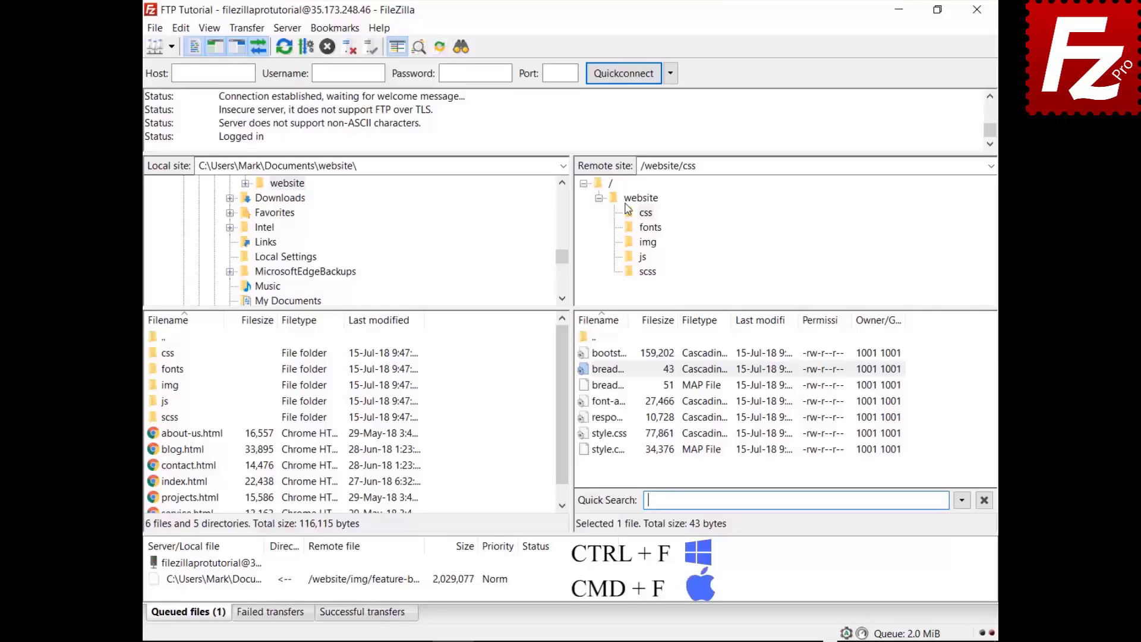
text(style)
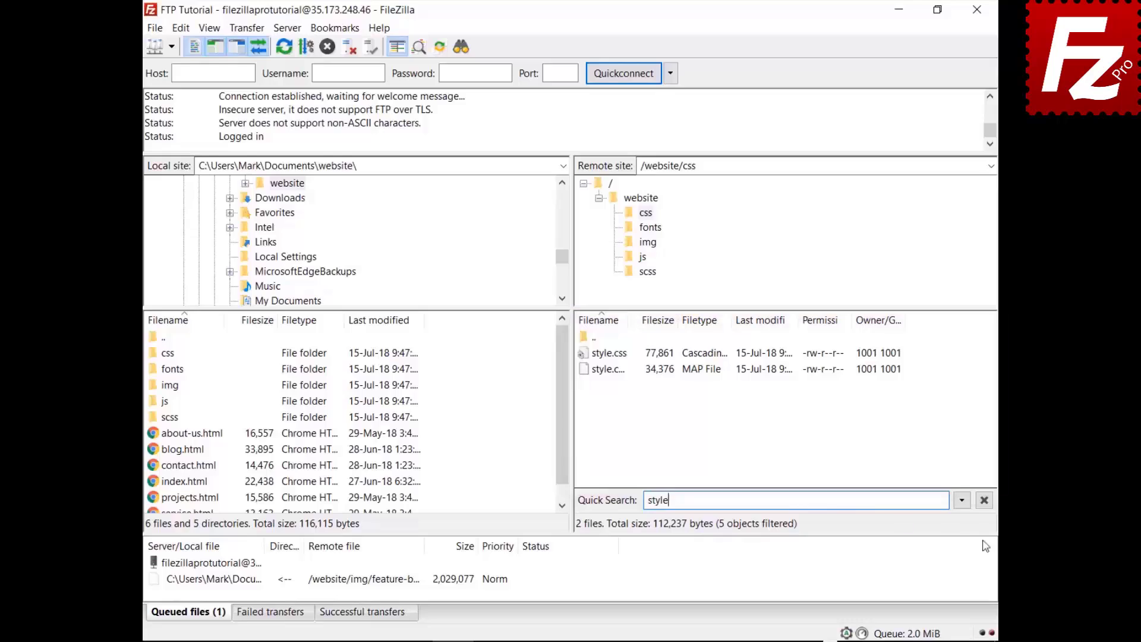
click(962, 500)
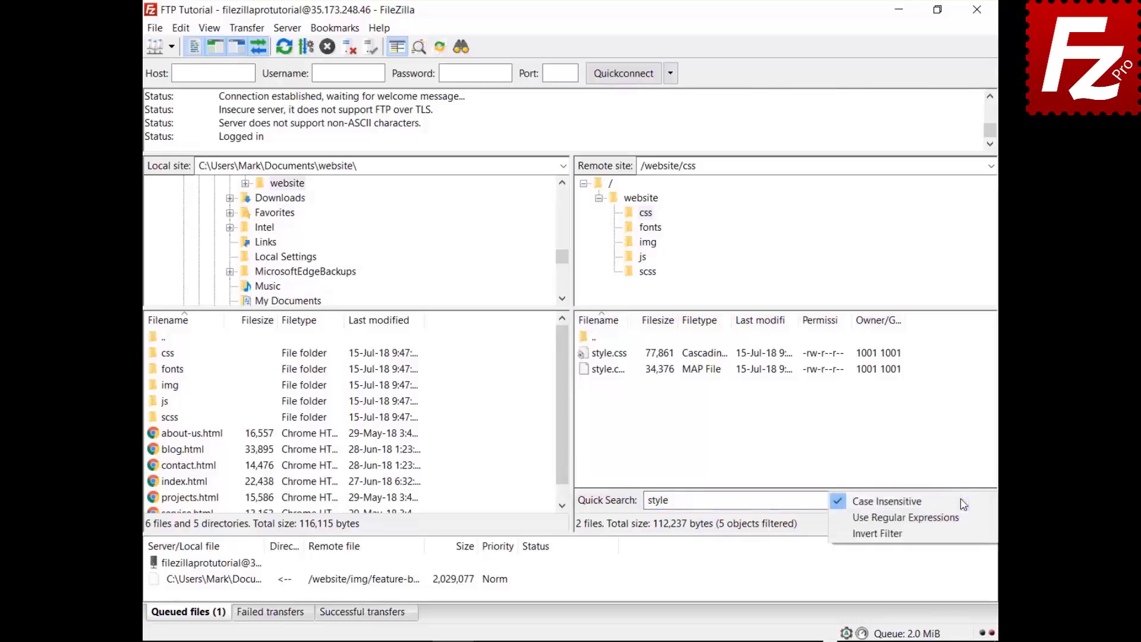
click(959, 538)
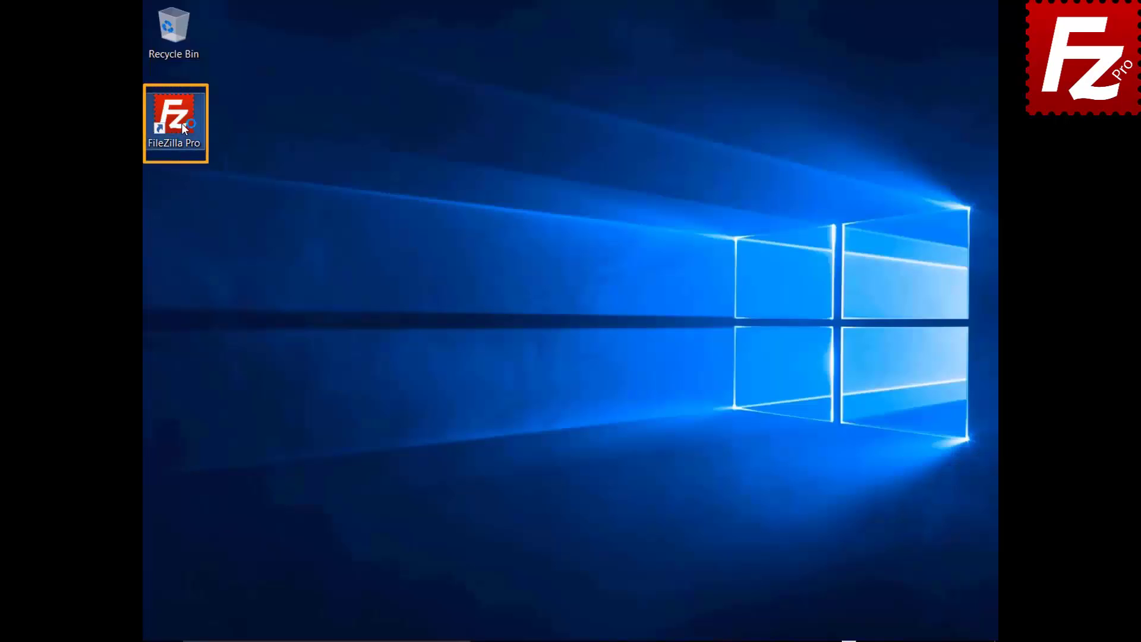
Relaunch FileZilla, Quickconnect to 40.121.111.78 with the pasted credentials, and open remote File search
double_click(181, 123)
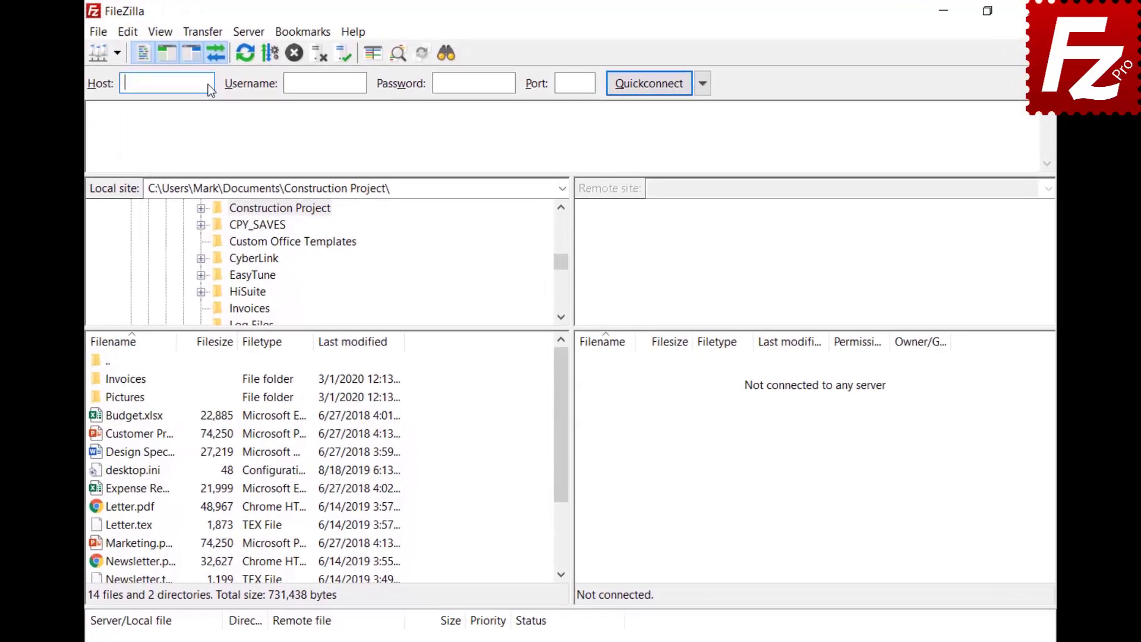
mouse_move(245, 77)
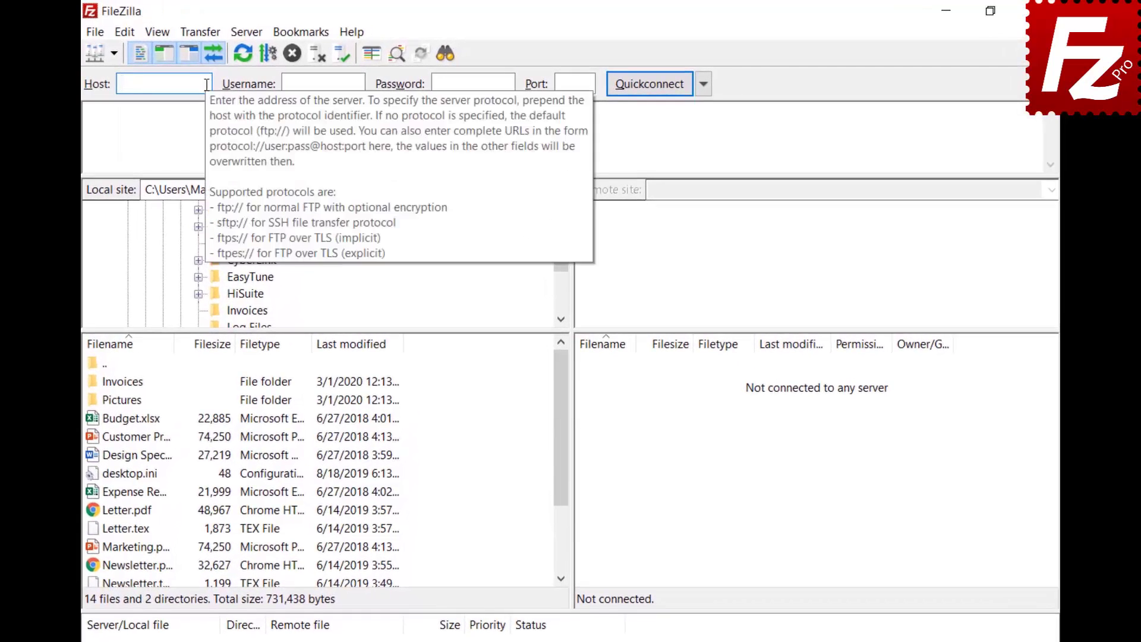
text(40.121.111.78)
click(357, 83)
text(zillaprotutorial)
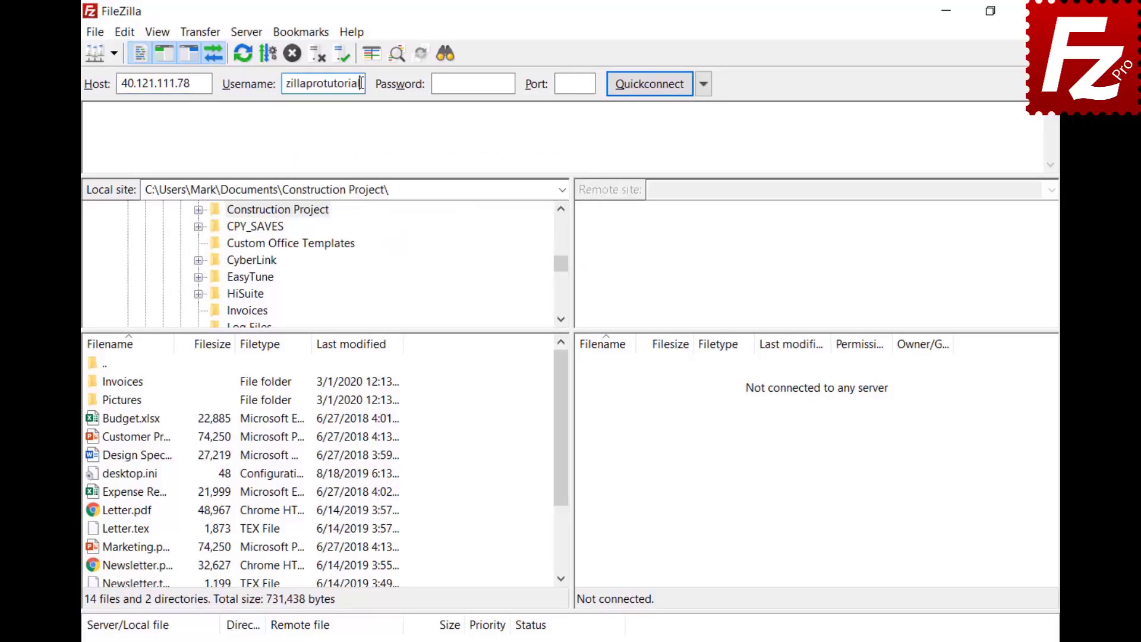
click(506, 83)
key(ctrl+v)
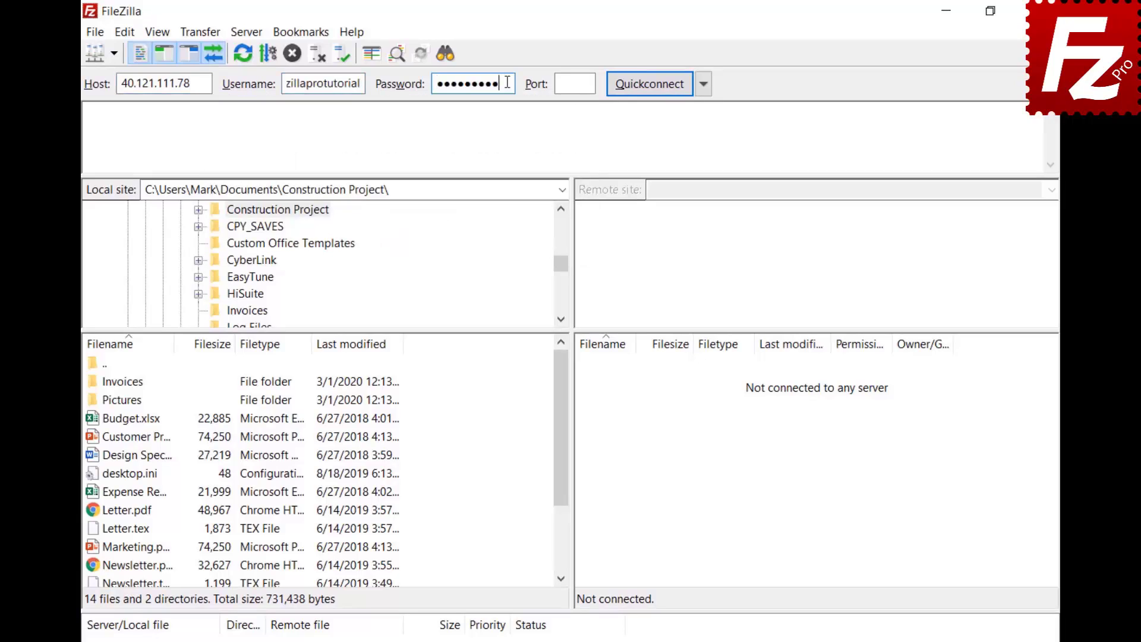
click(648, 84)
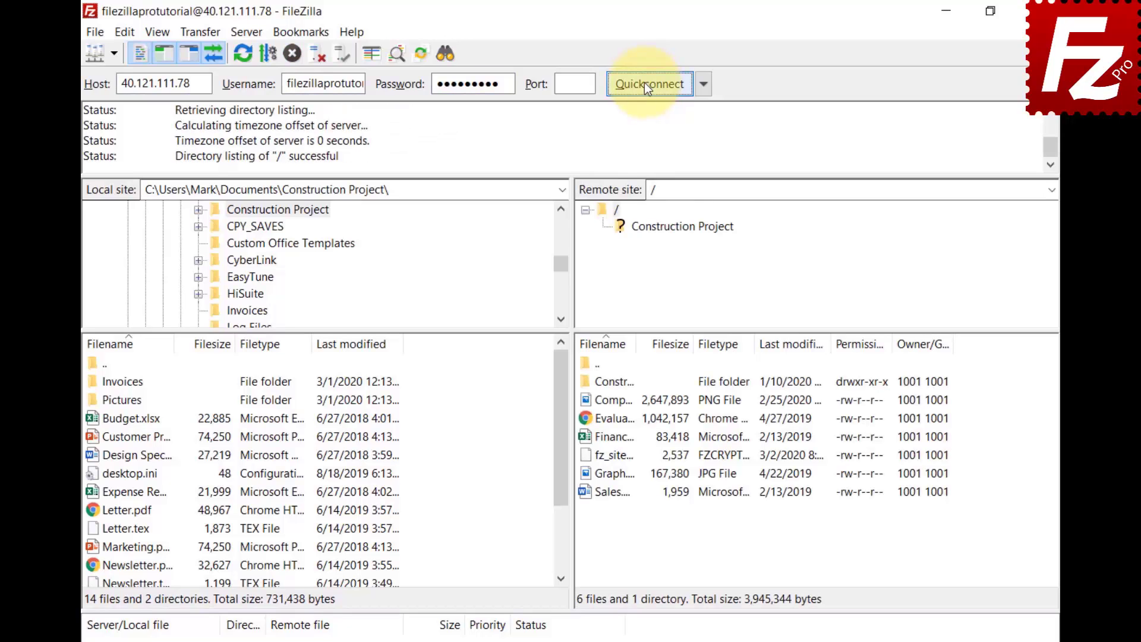
click(441, 57)
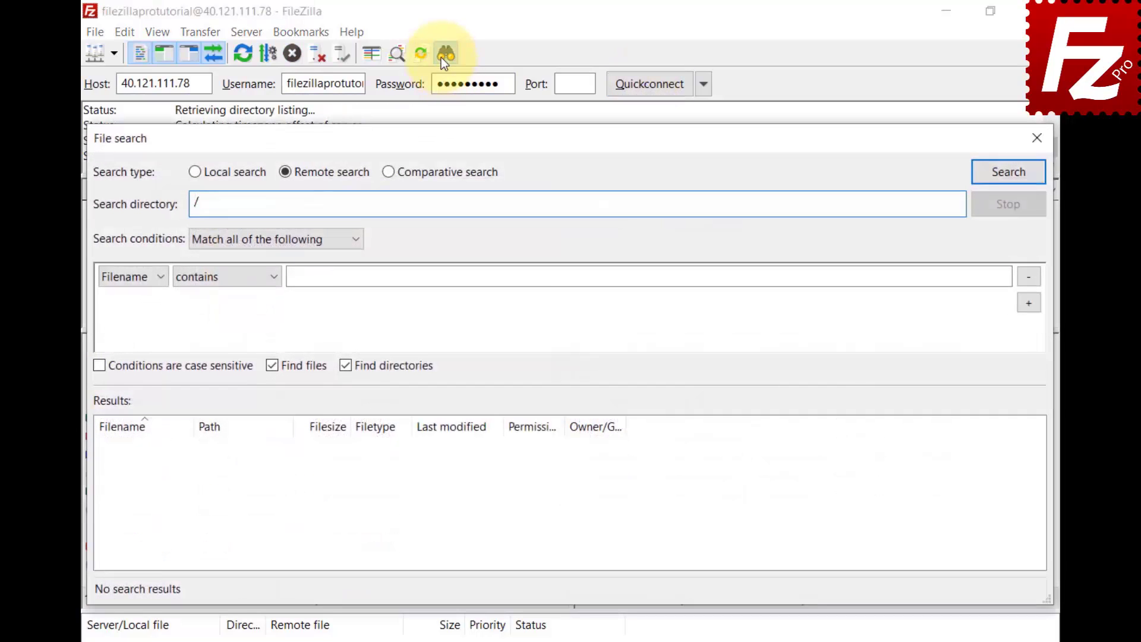
Switch to Comparative search with Construction Project as both local and remote directory
click(388, 173)
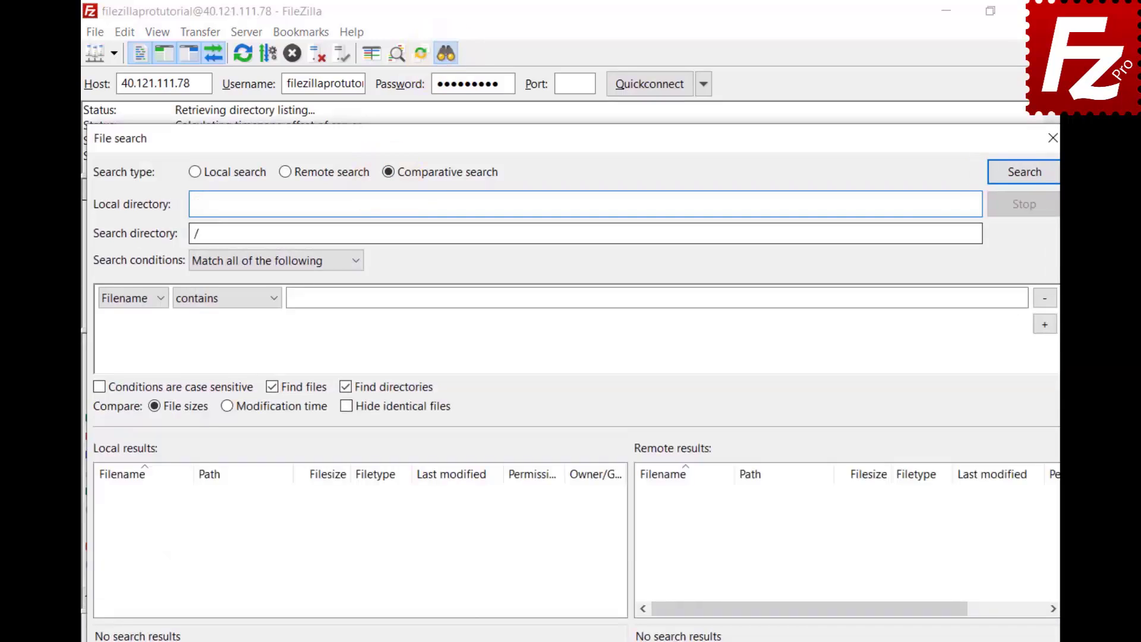
text(C:\Users\Mark\Documents\Construction Project\)
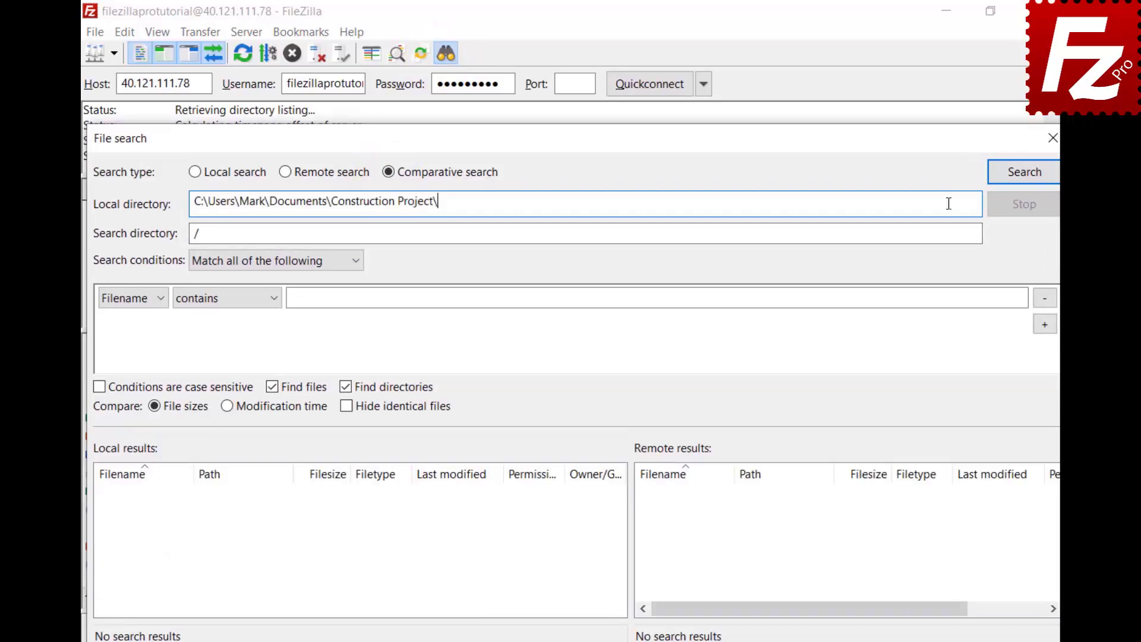
click(543, 235)
text(Construction Project)
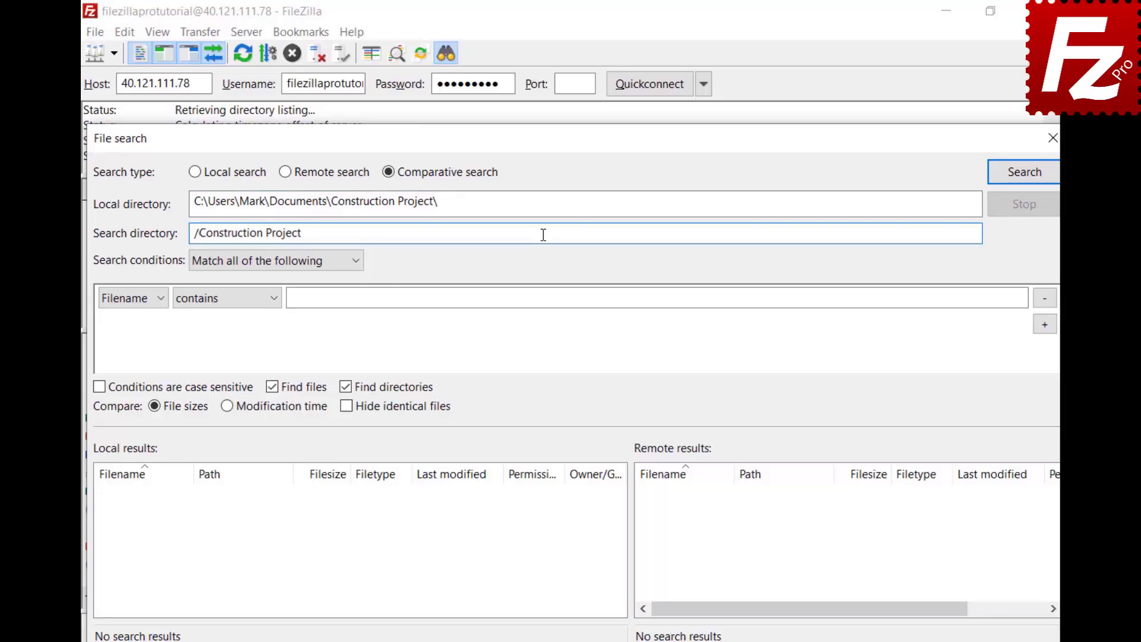
Set the condition Filename begins with DSC and run the comparison
click(355, 269)
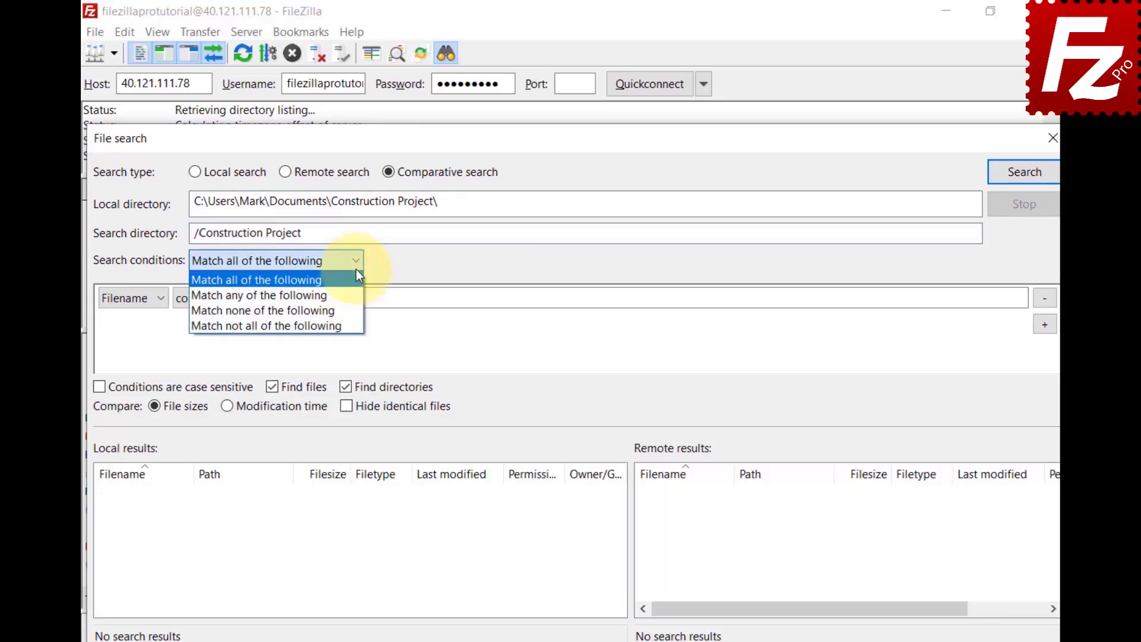
click(355, 277)
click(158, 301)
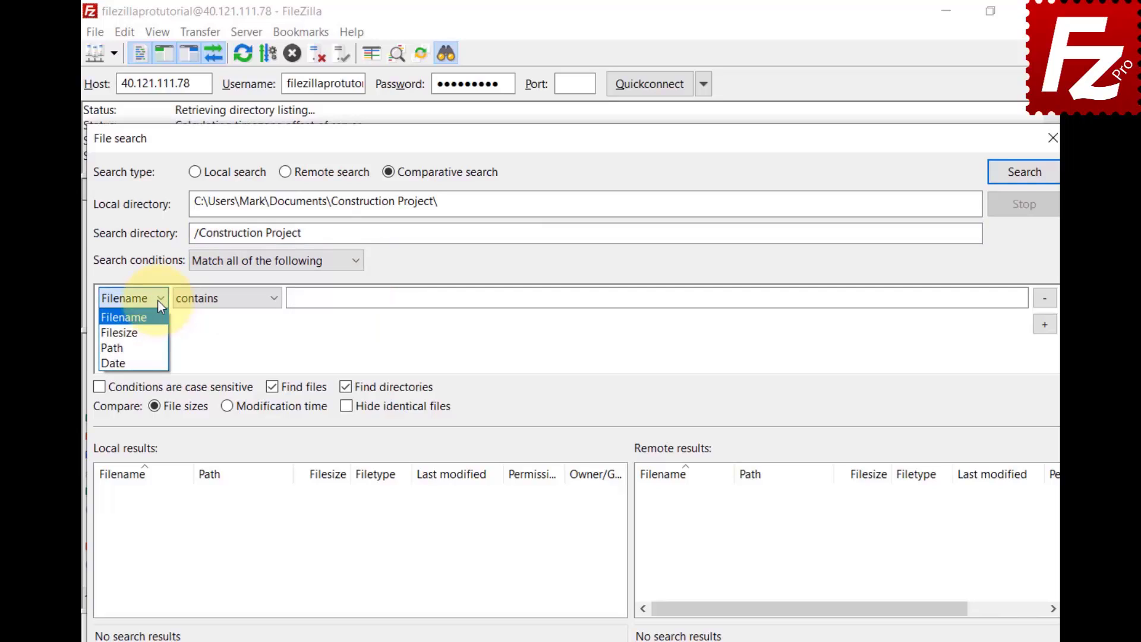
click(275, 300)
click(275, 300)
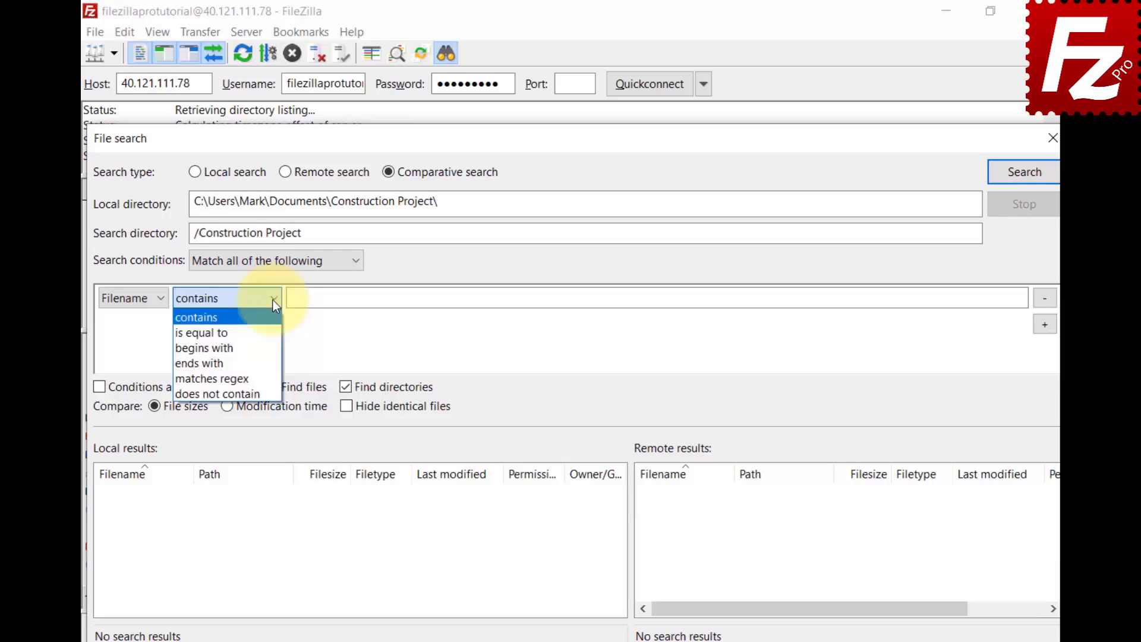
click(268, 347)
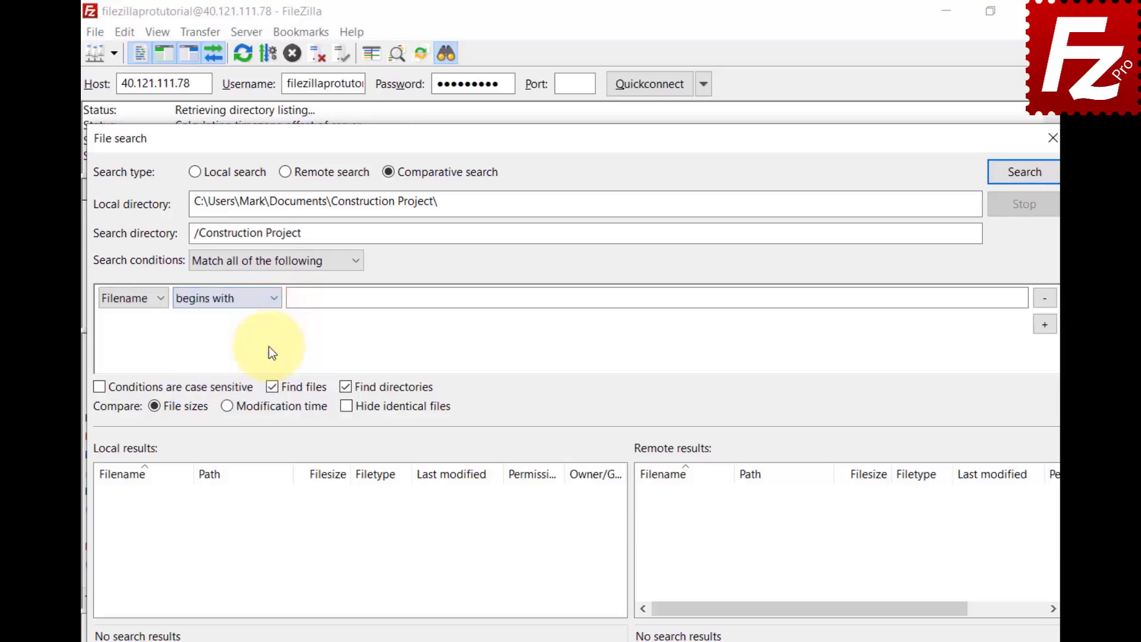
click(1003, 298)
text(DSC)
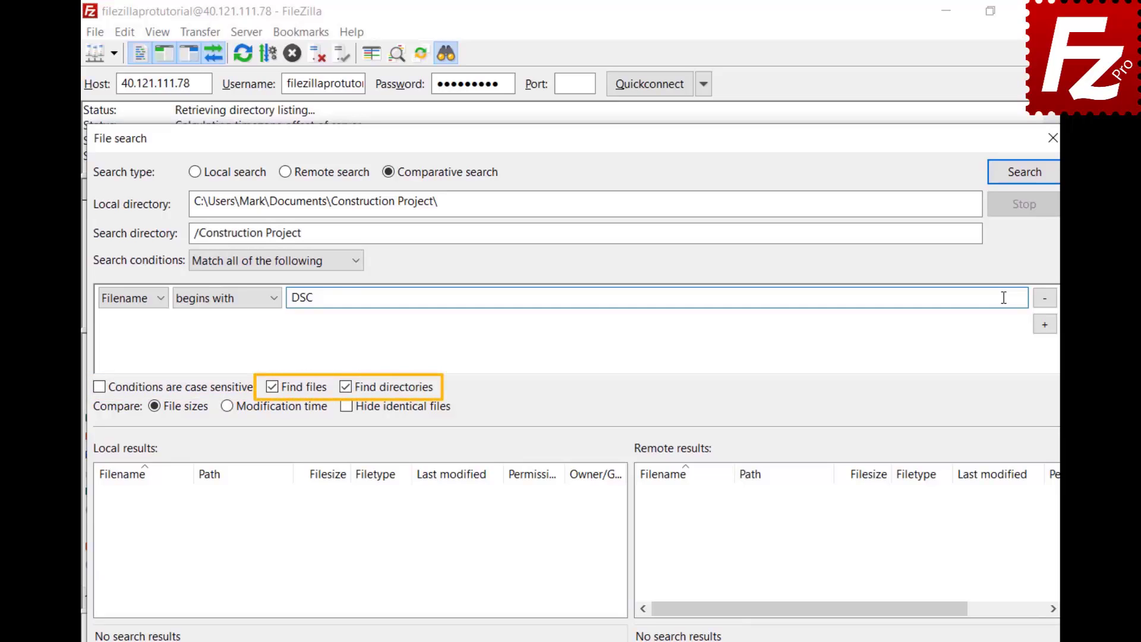
click(1022, 181)
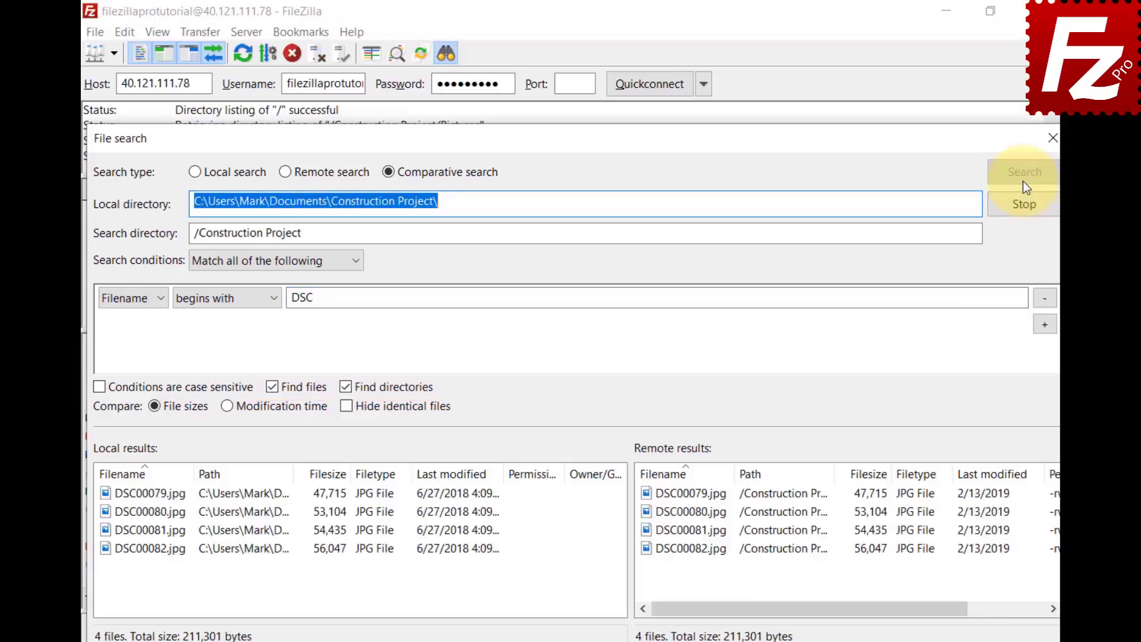
Remove the DSC condition, rerun, and try modification time, file size, and Hide identical files comparisons
click(1043, 300)
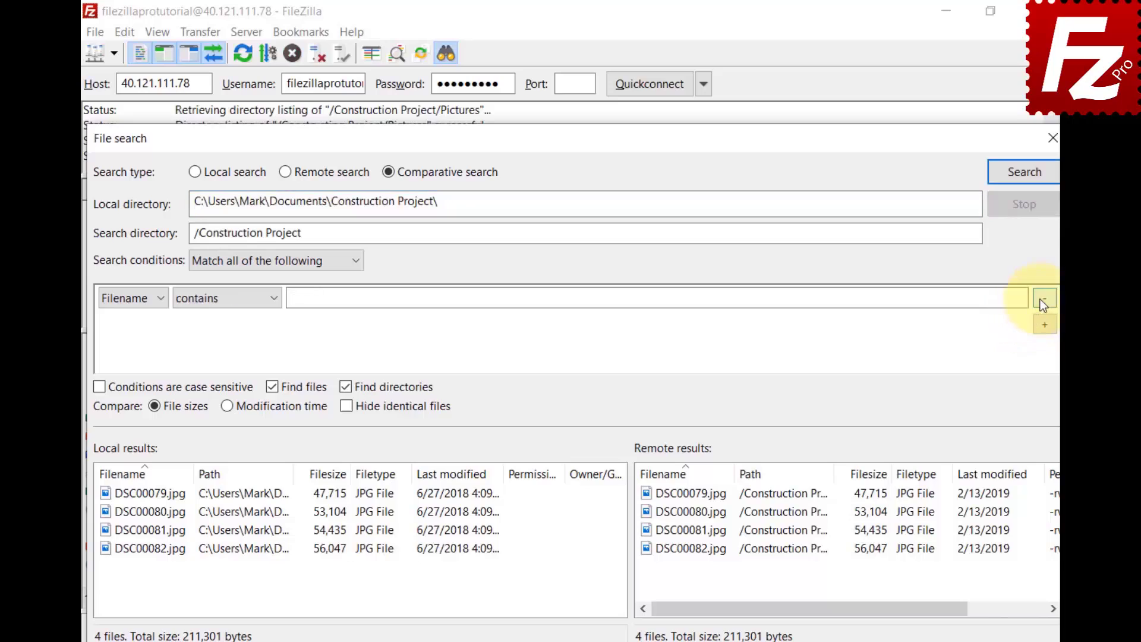
click(1025, 172)
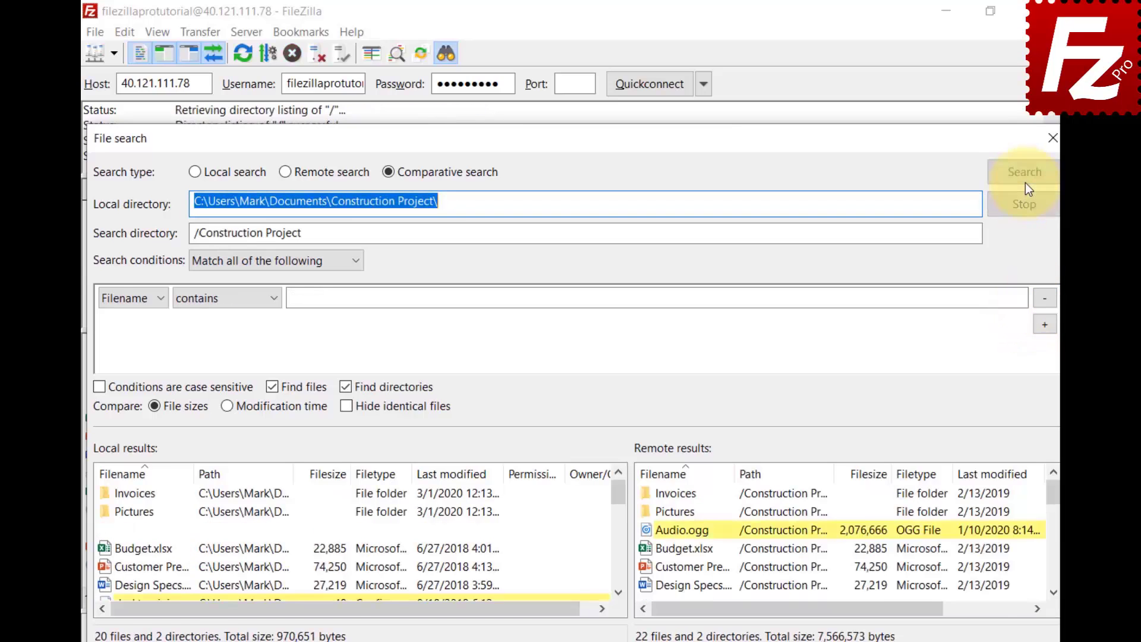
click(226, 412)
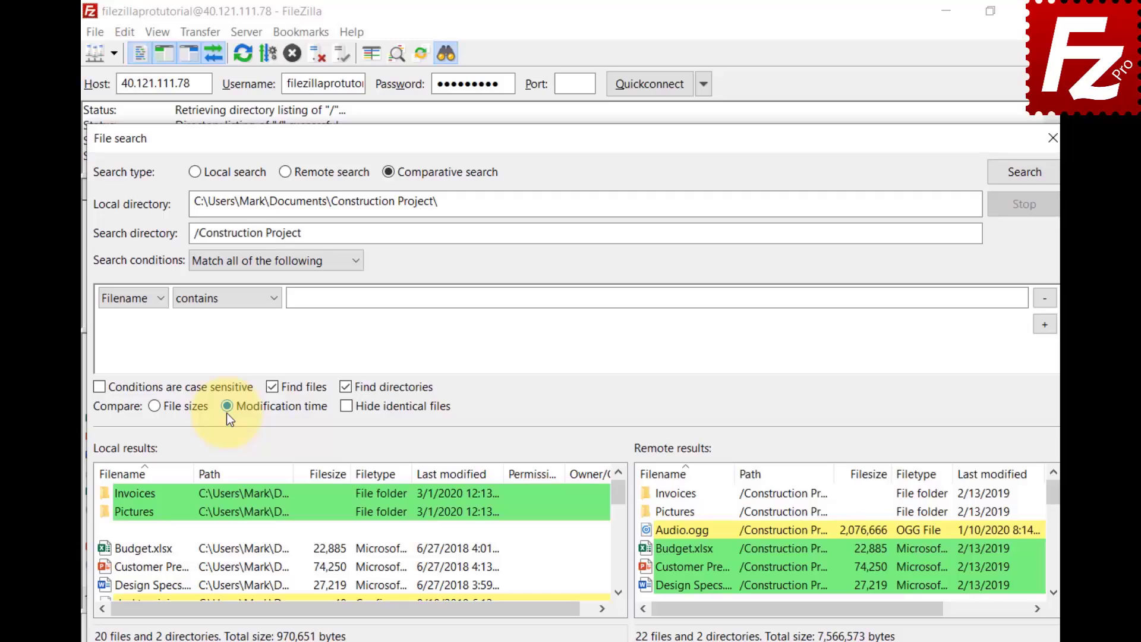
click(154, 409)
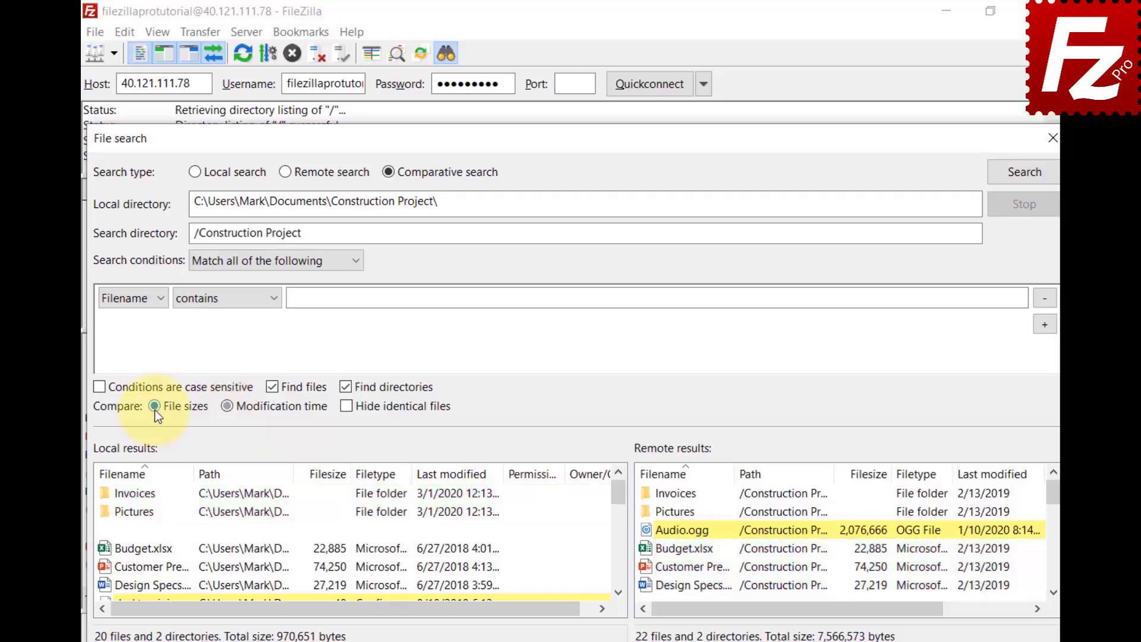
click(349, 410)
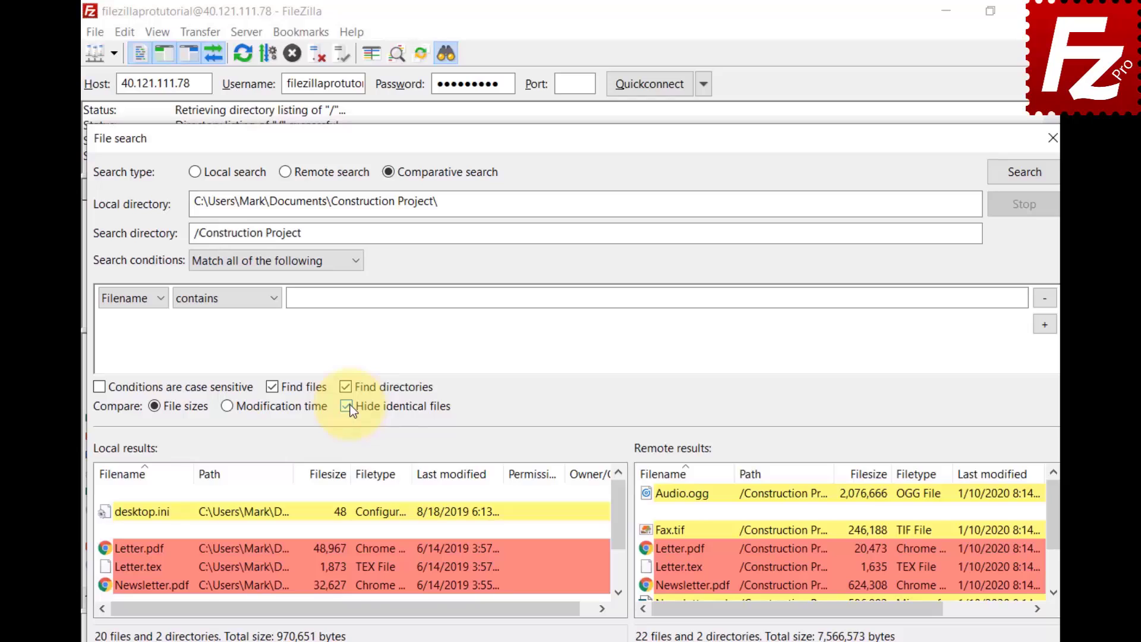
click(346, 407)
drag(618, 593, 620, 591)
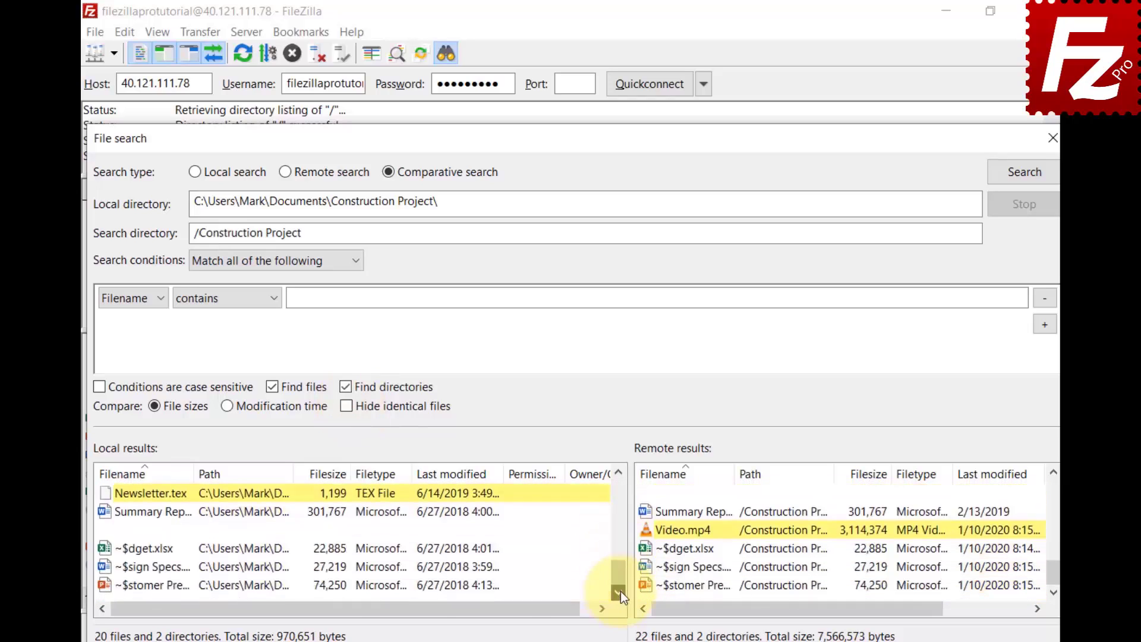
View the context menus for local Newsletter.tex and remote Video.mp4
right_click(107, 494)
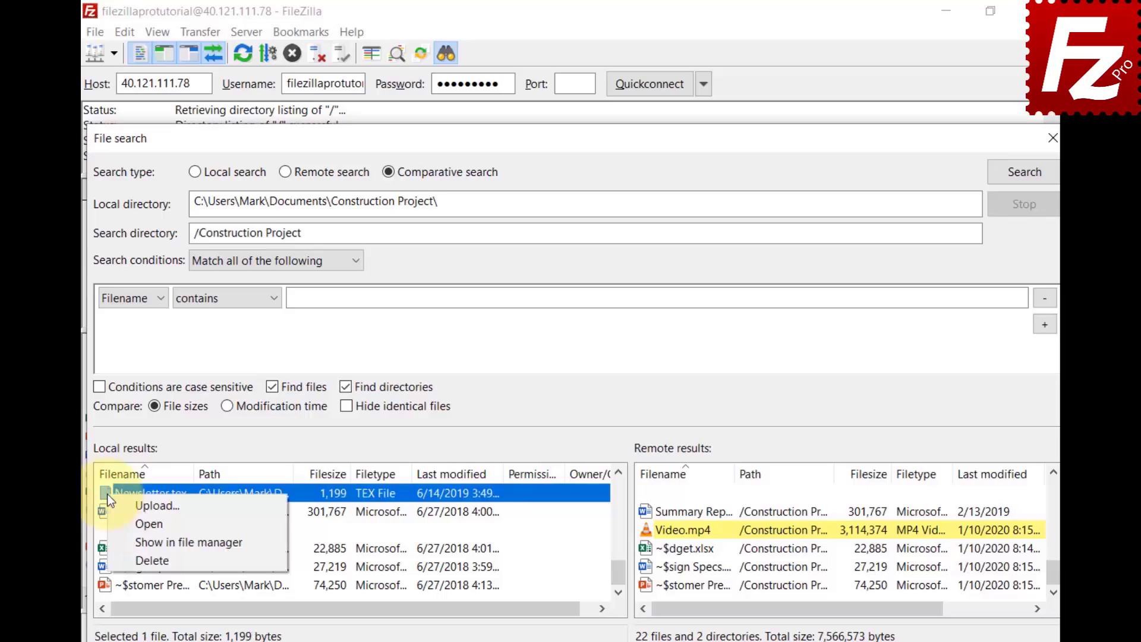
key(Escape)
right_click(655, 527)
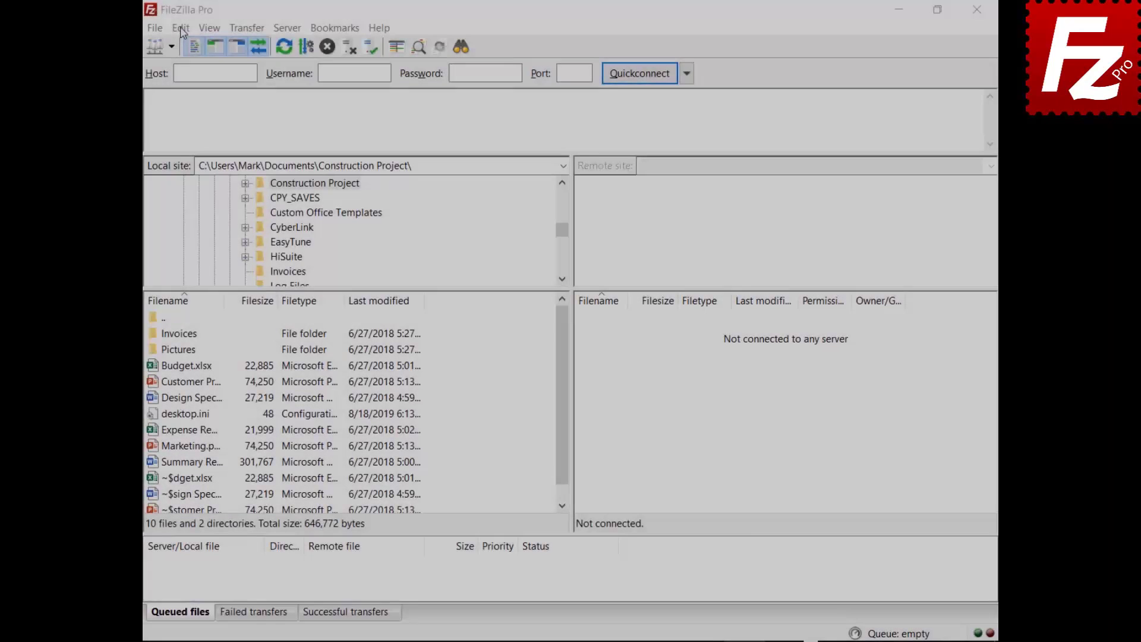
Set Maximum simultaneous transfers to 10 in Settings > Transfers
click(181, 28)
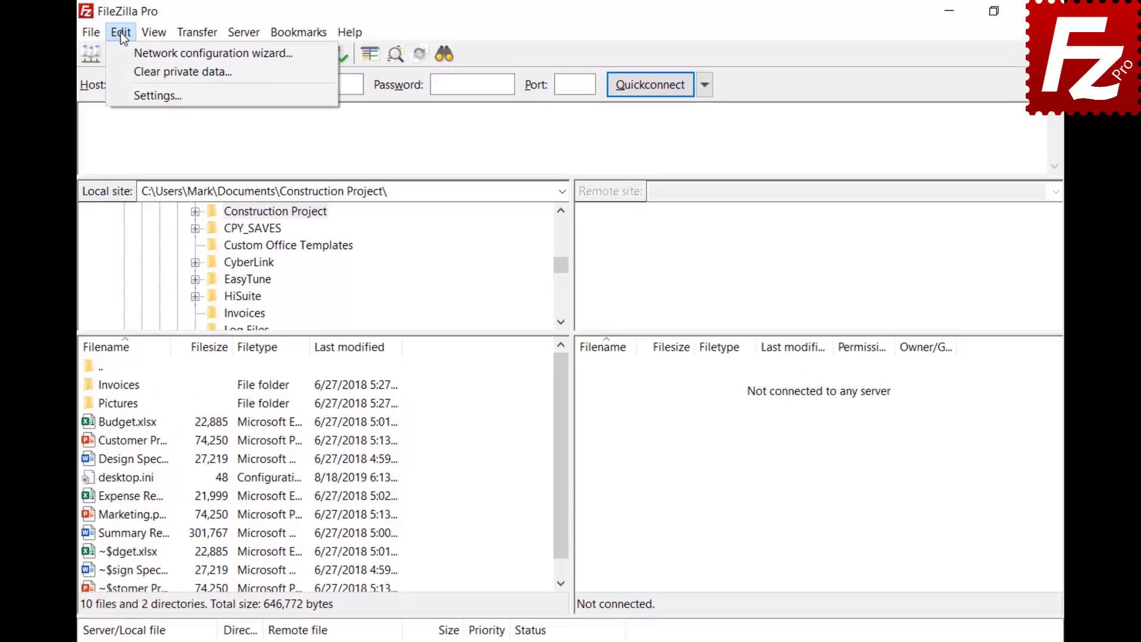
click(129, 94)
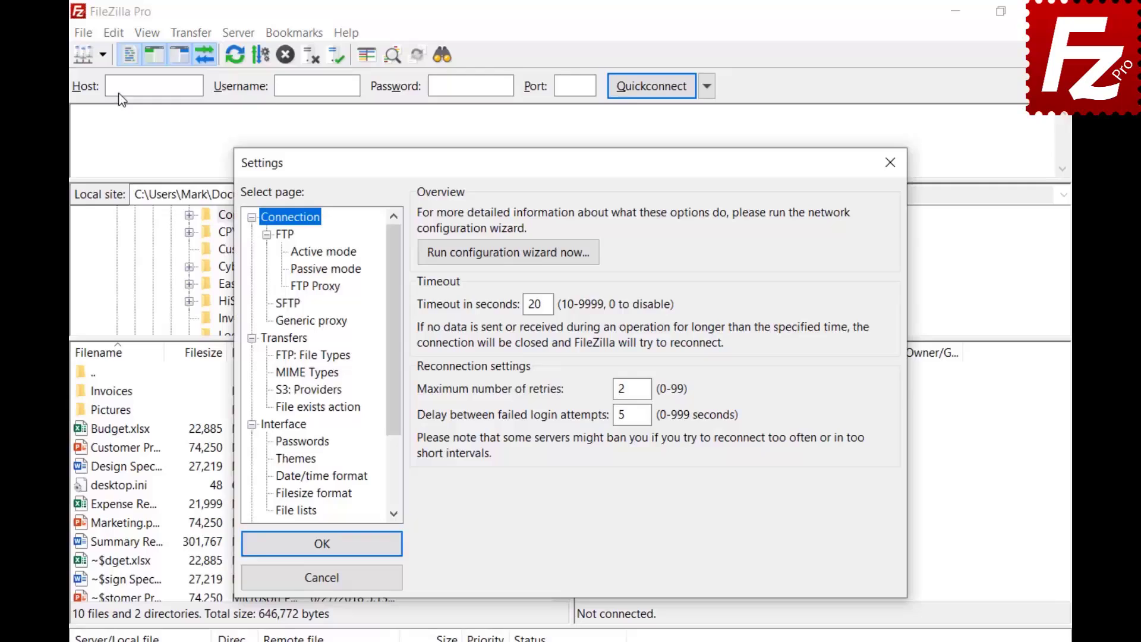
click(272, 340)
key(Tab)
text(10)
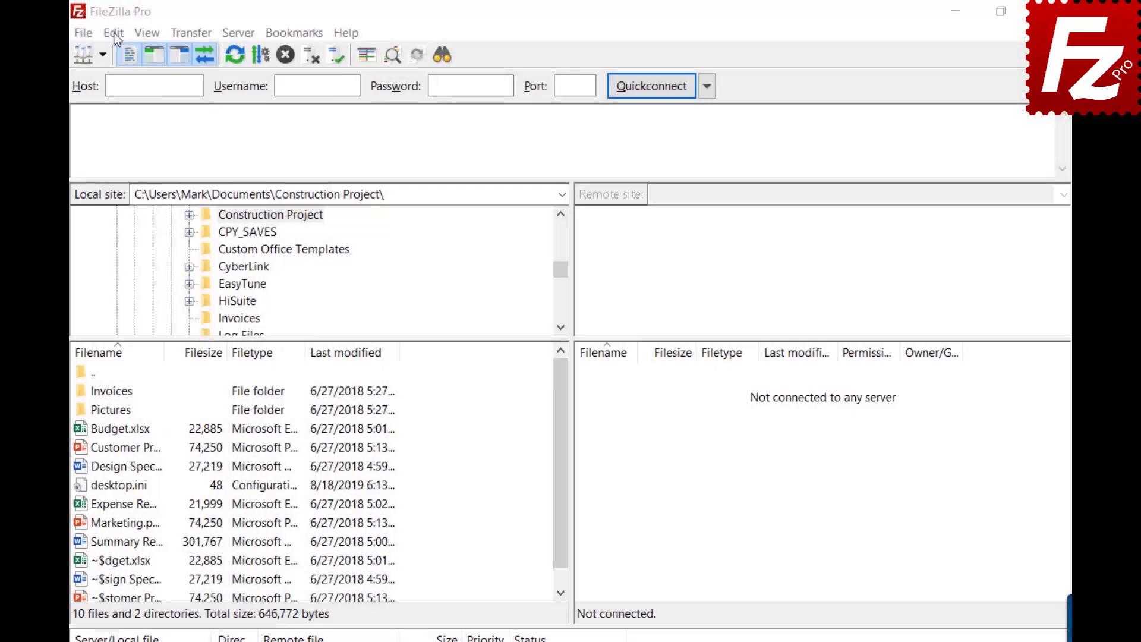
Lower Maximum simultaneous transfers from 10 to 2 and close Settings
click(114, 33)
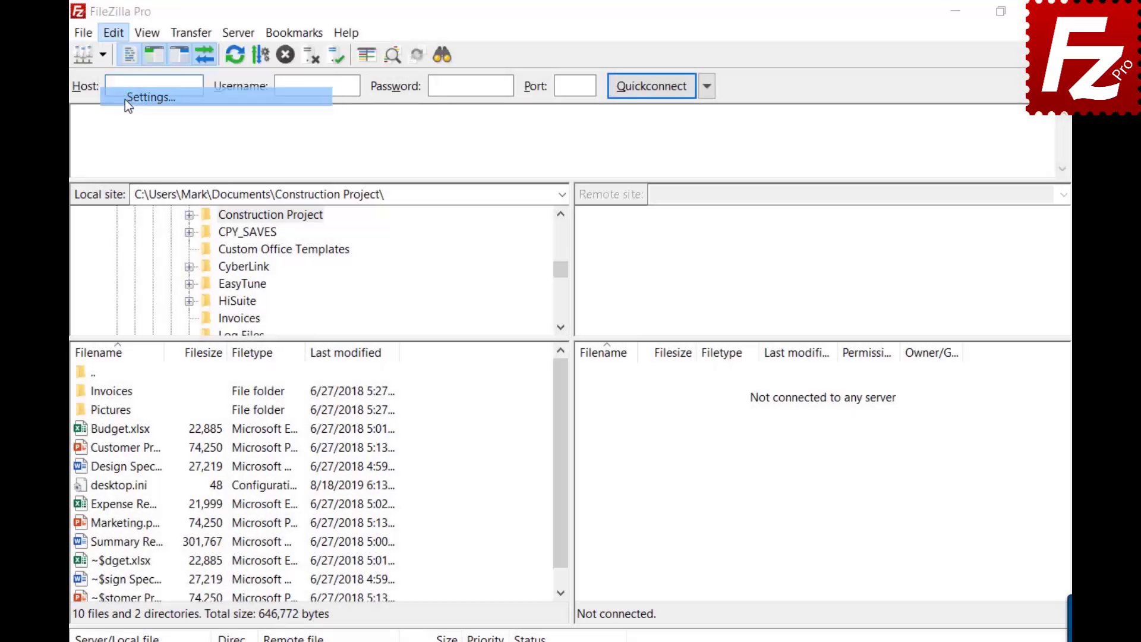
click(125, 97)
click(280, 342)
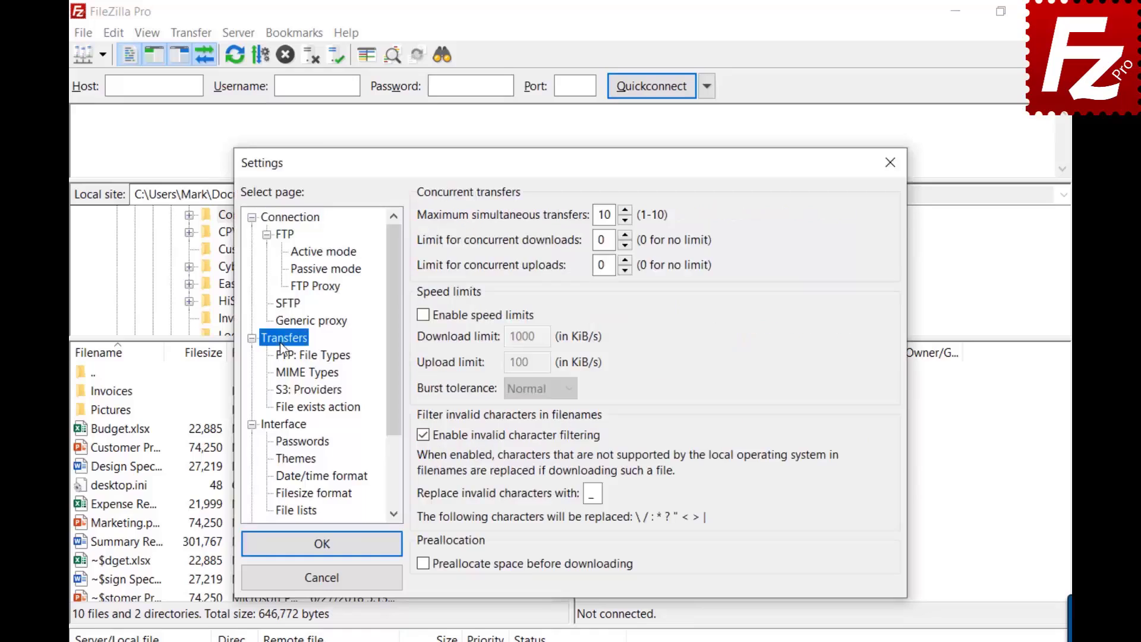
key(Tab)
key(BackSpace)
text(2)
click(891, 162)
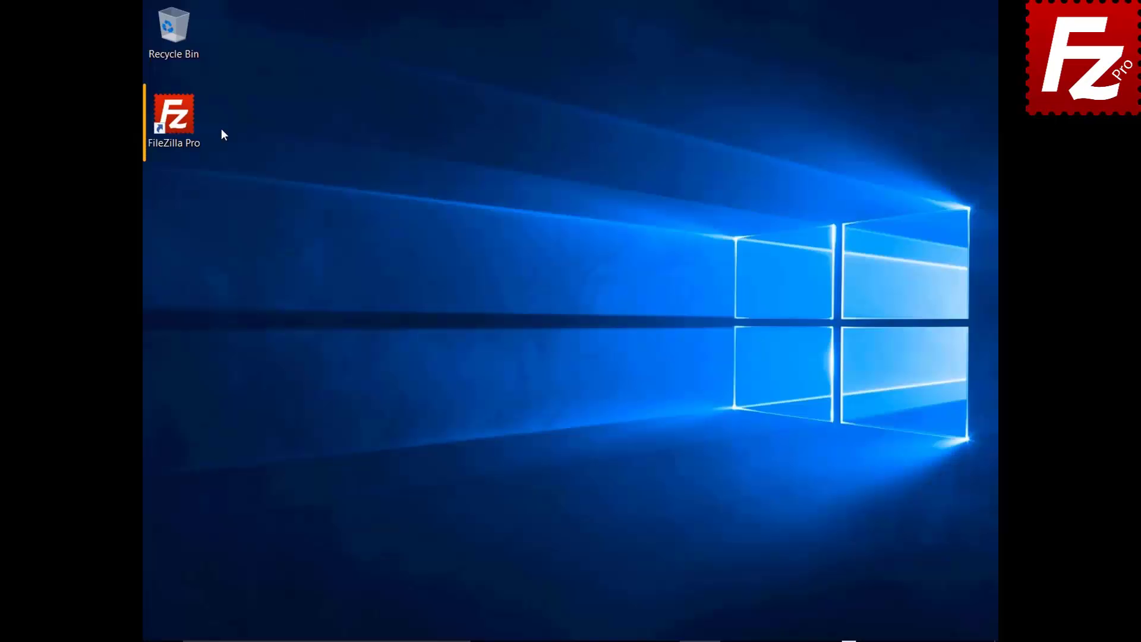
Create a Site Manager entry named SFTP using the SFTP protocol and host 3.209.179.104
double_click(180, 123)
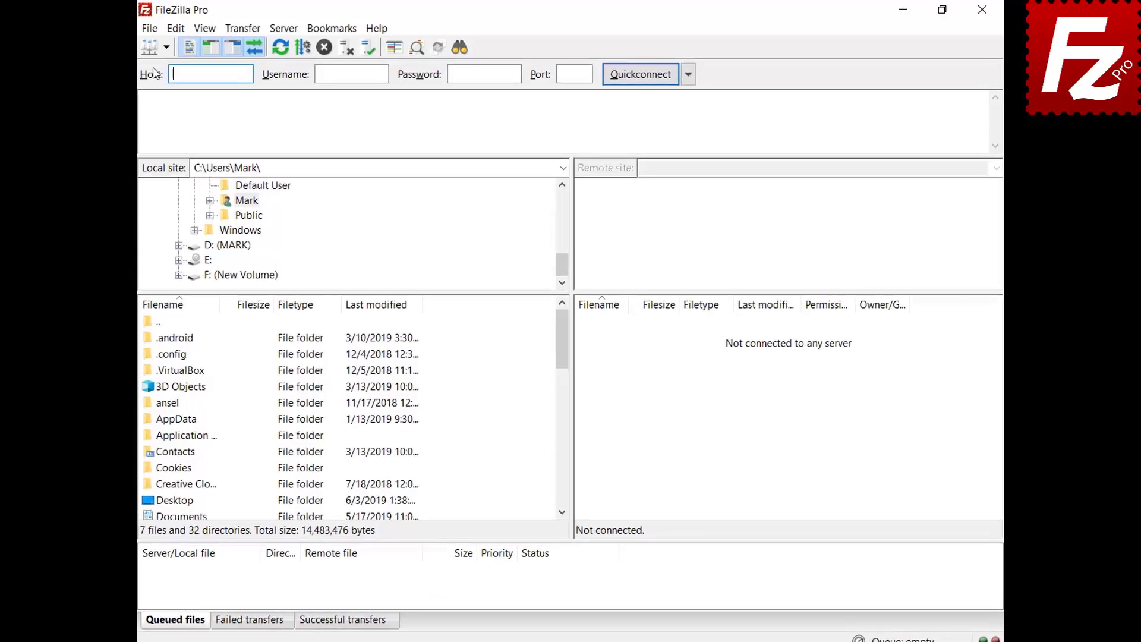
click(154, 28)
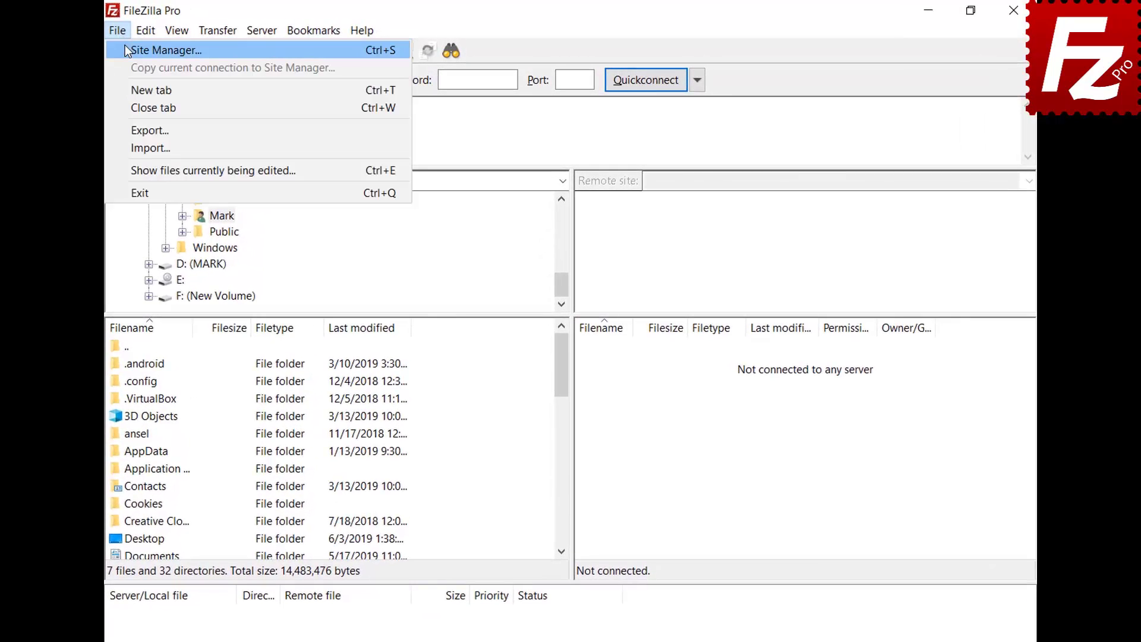
click(124, 46)
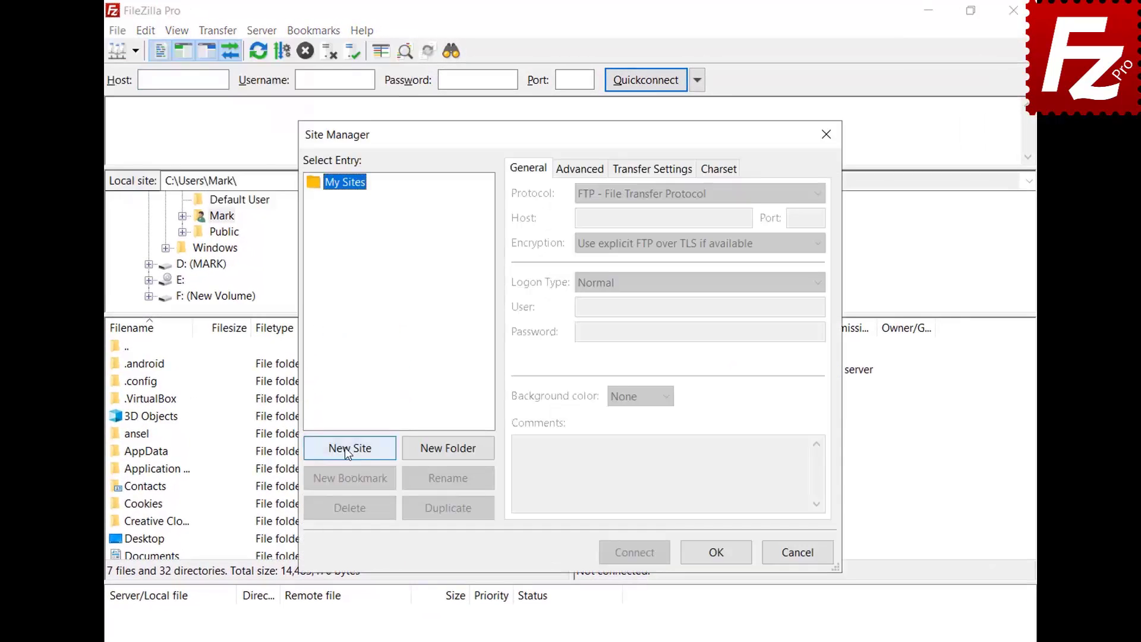
click(344, 446)
text(SFTP)
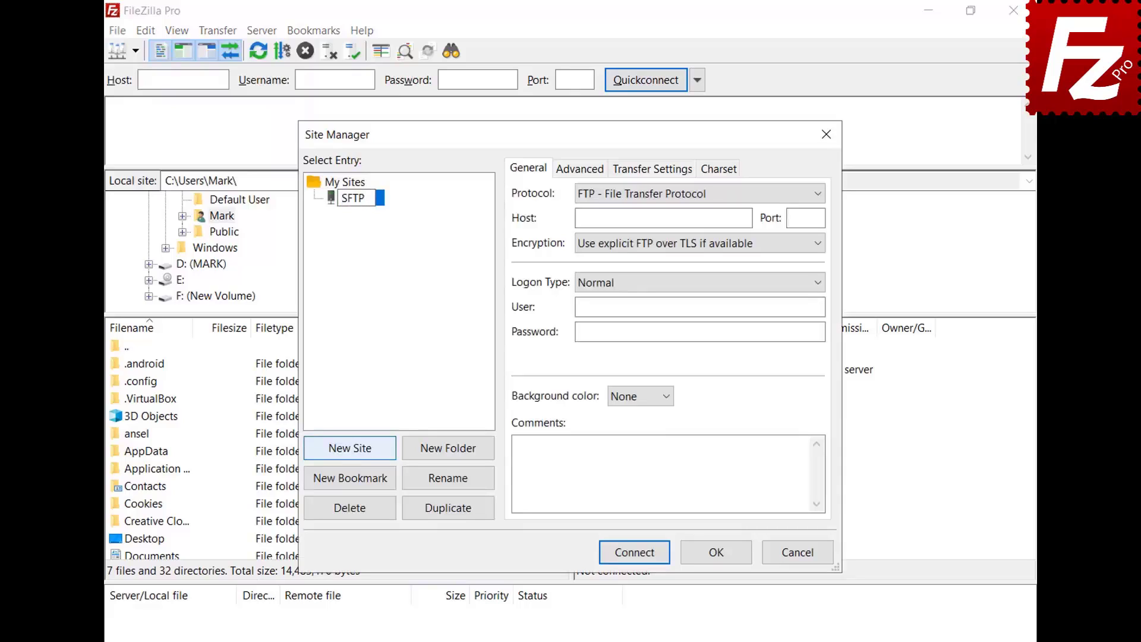
key(Return)
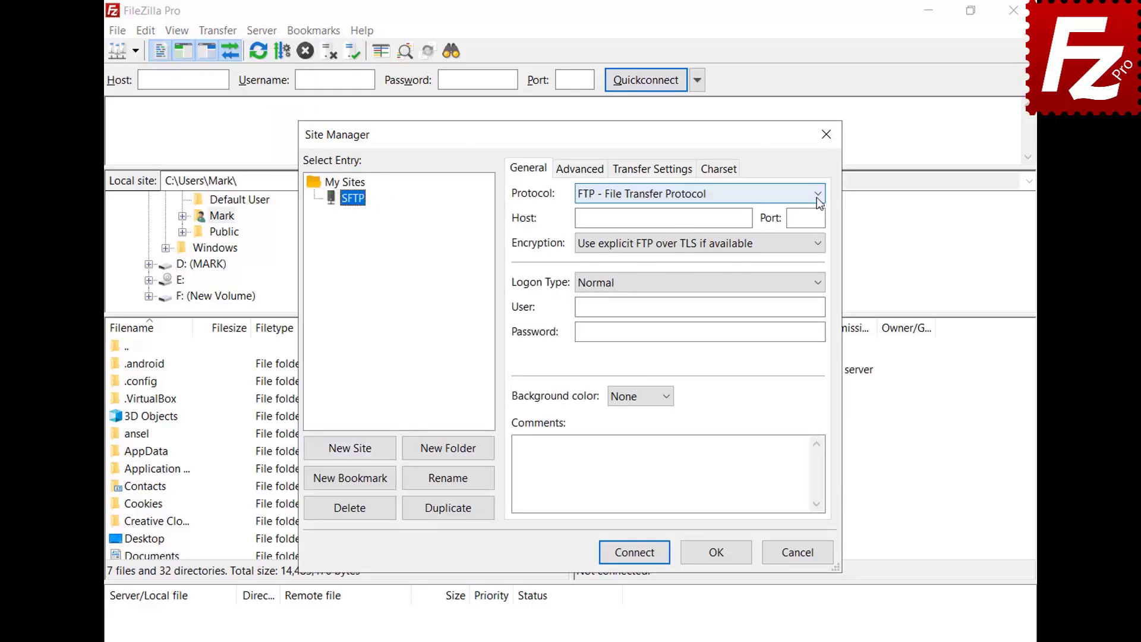
click(816, 194)
click(814, 224)
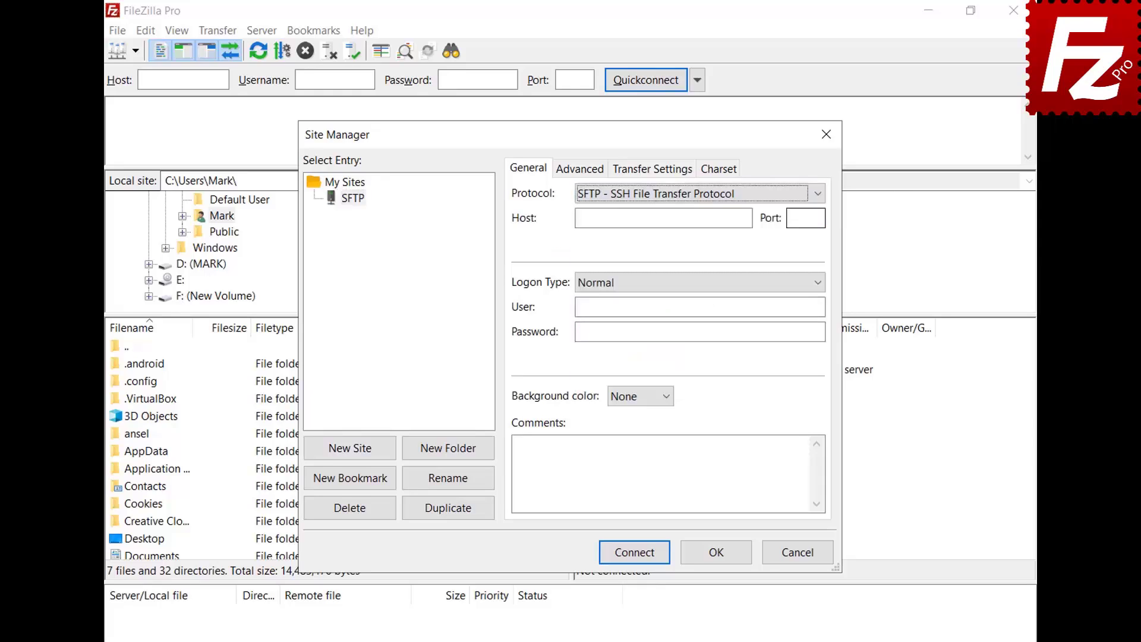
click(748, 218)
text(3.209.179.104)
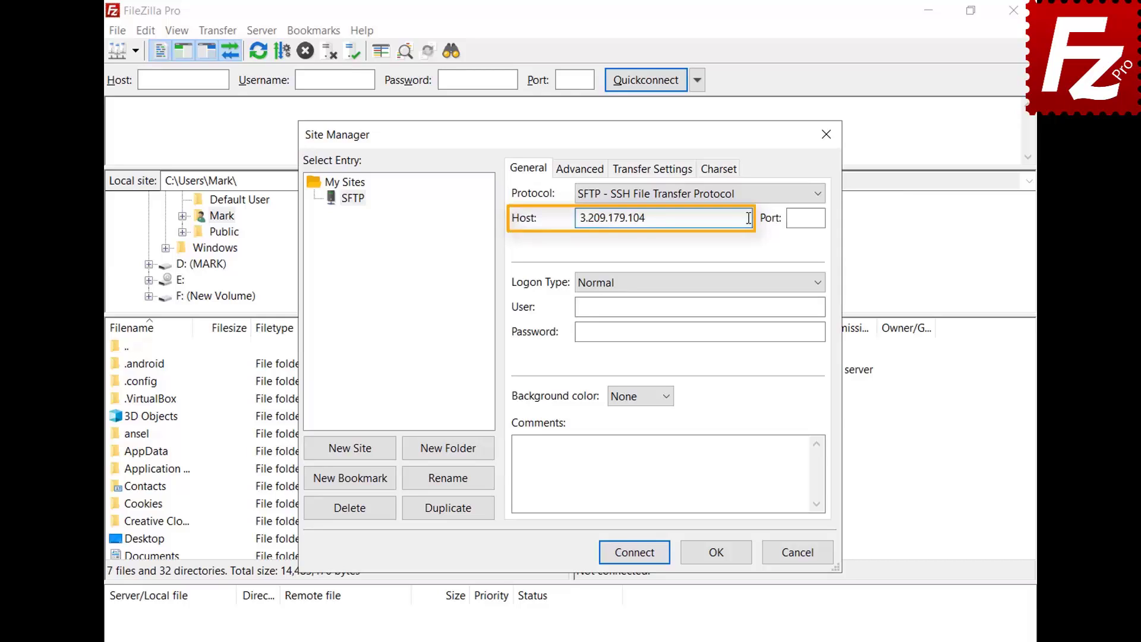
Set Key file logon with the user name and key.ppk, then connect
click(818, 283)
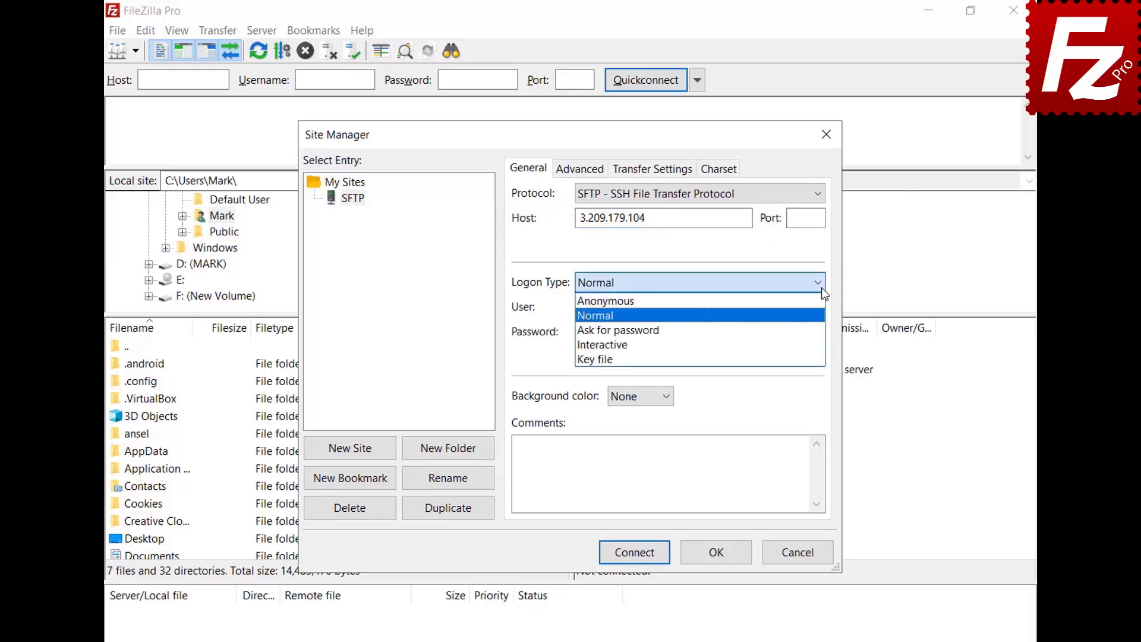
click(818, 358)
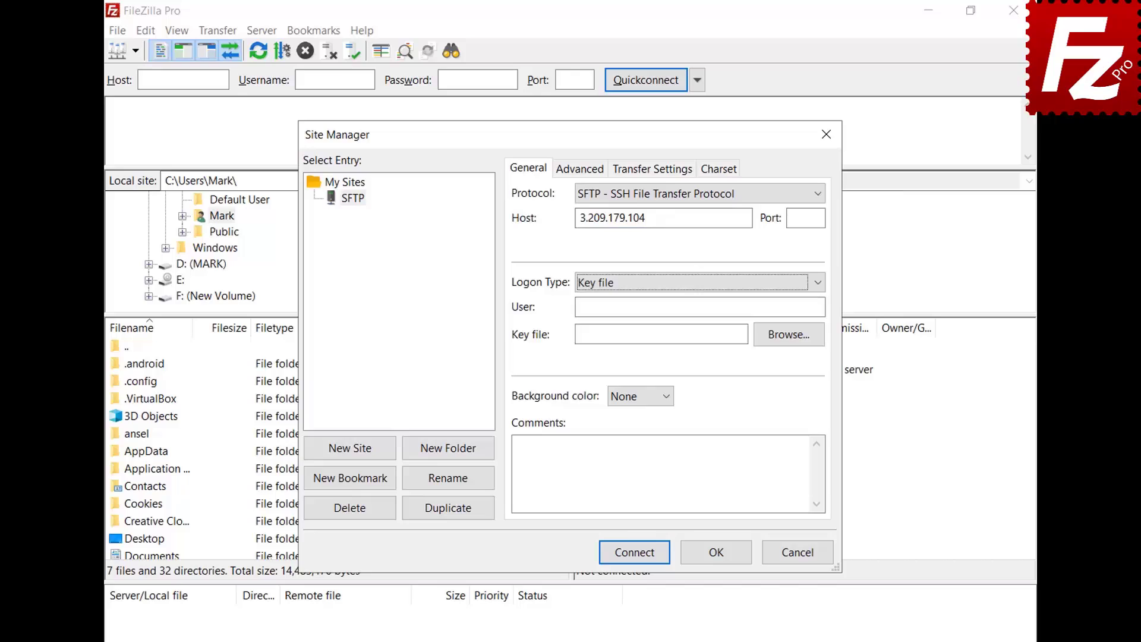
click(819, 307)
text(ubuntu)
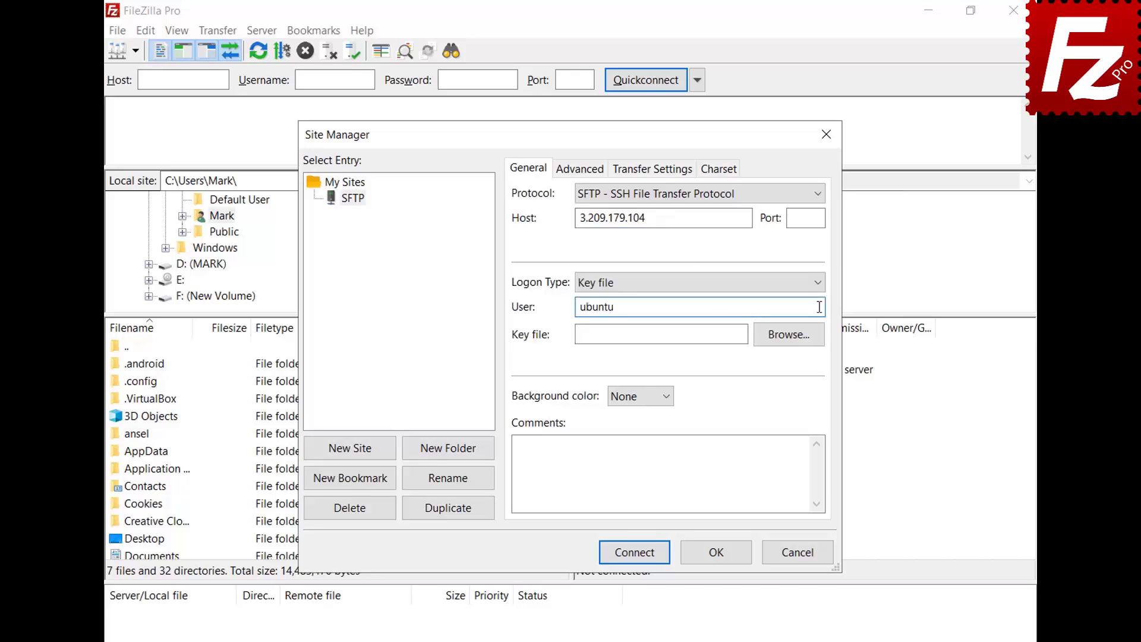
click(789, 334)
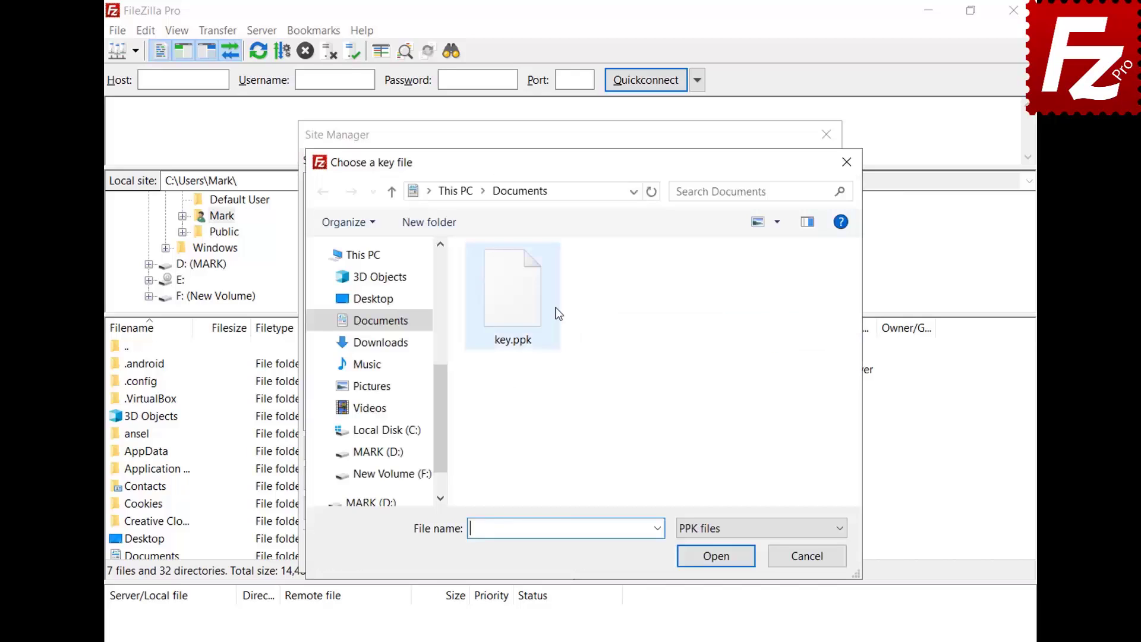
double_click(518, 314)
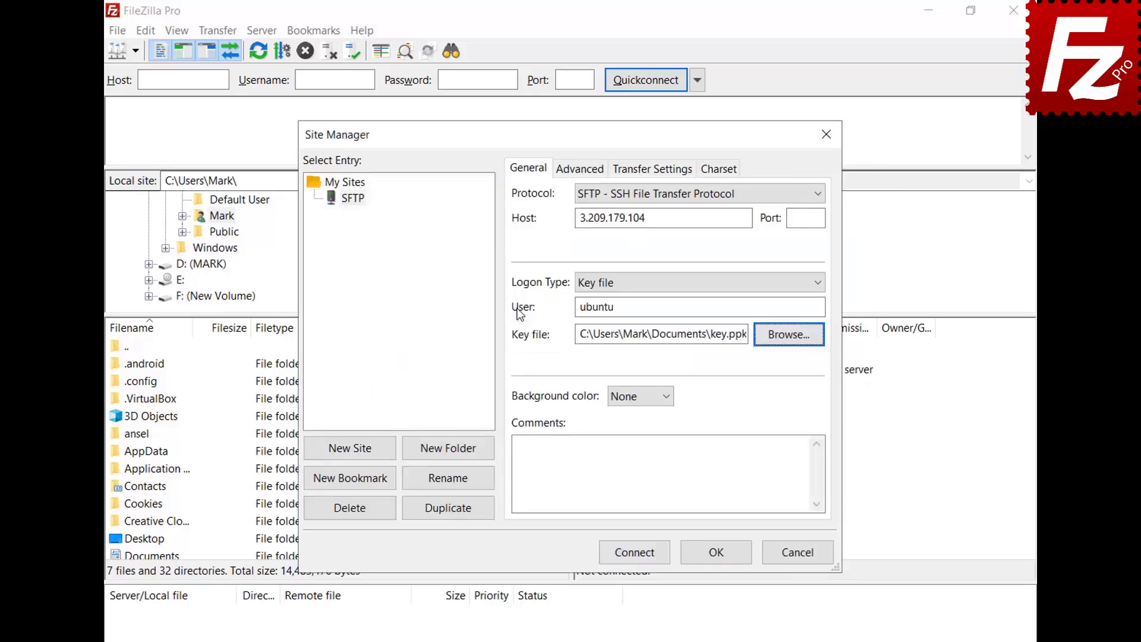
click(636, 553)
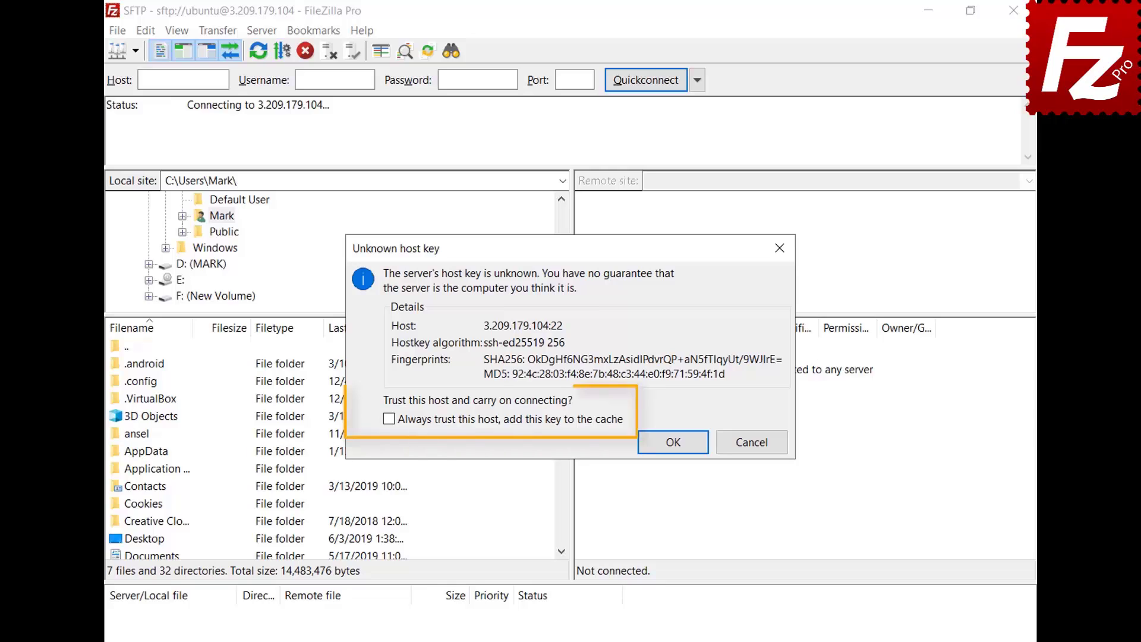
Always trust the server's host key and enter the key passphrase to complete login
click(388, 419)
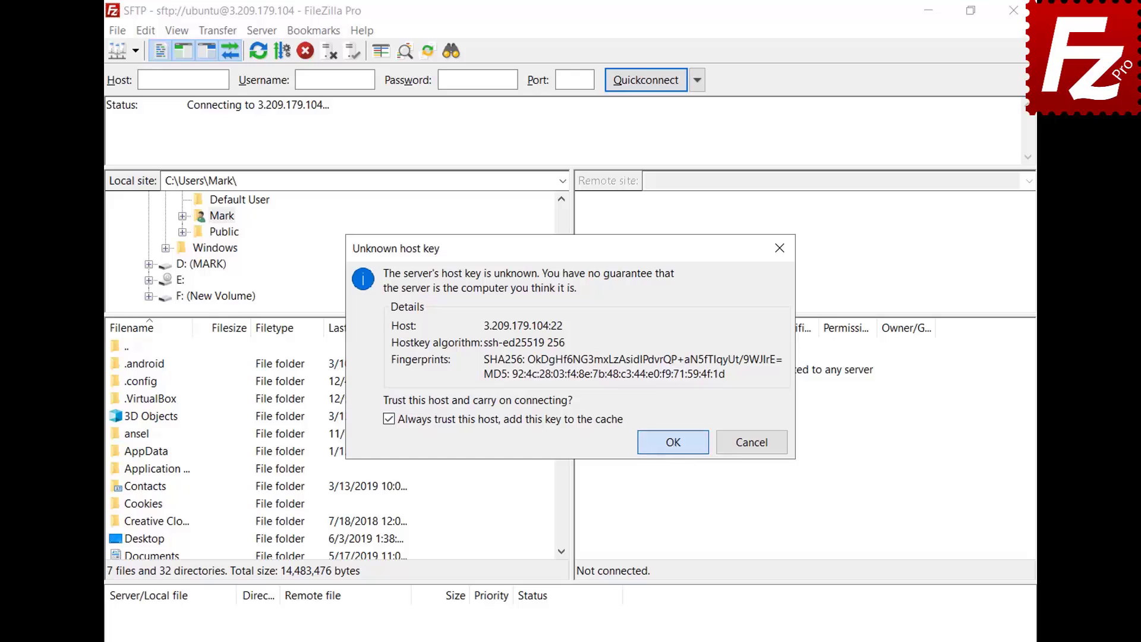
click(673, 442)
text(*******)
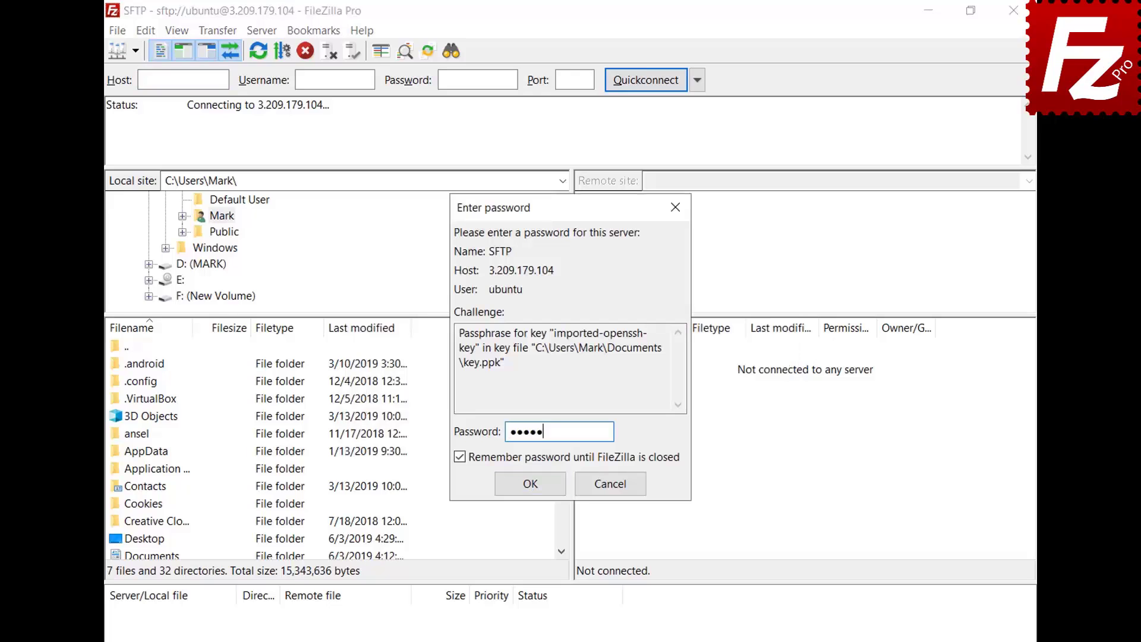
click(531, 485)
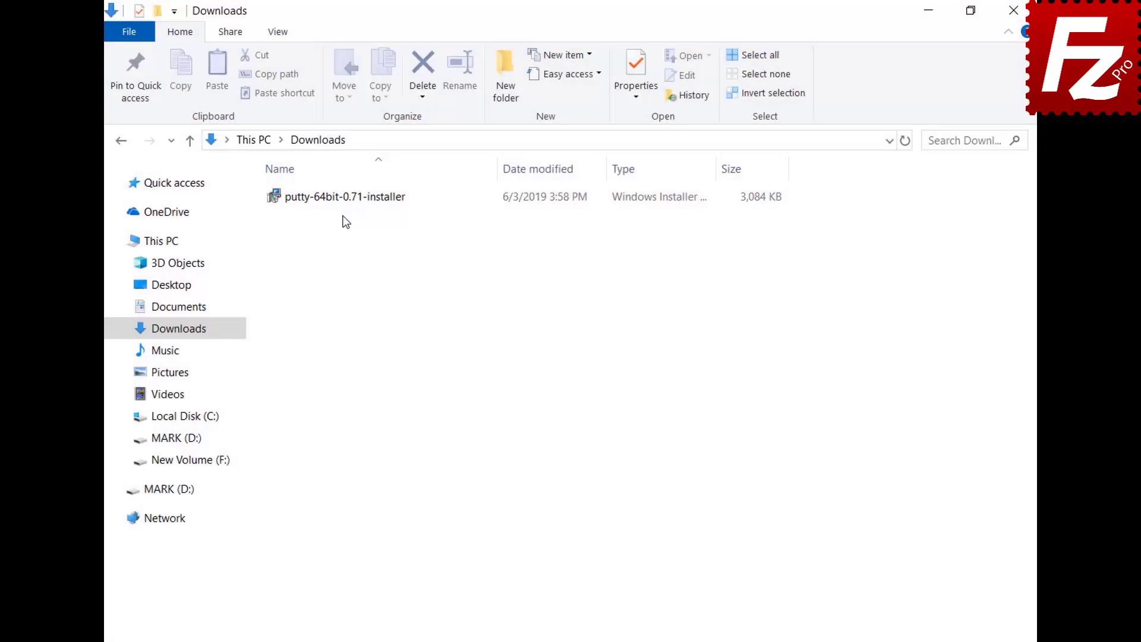
Run putty-64bit-0.71-installer and install PuTTY 0.71 (64-bit) with the default folder and features
double_click(339, 199)
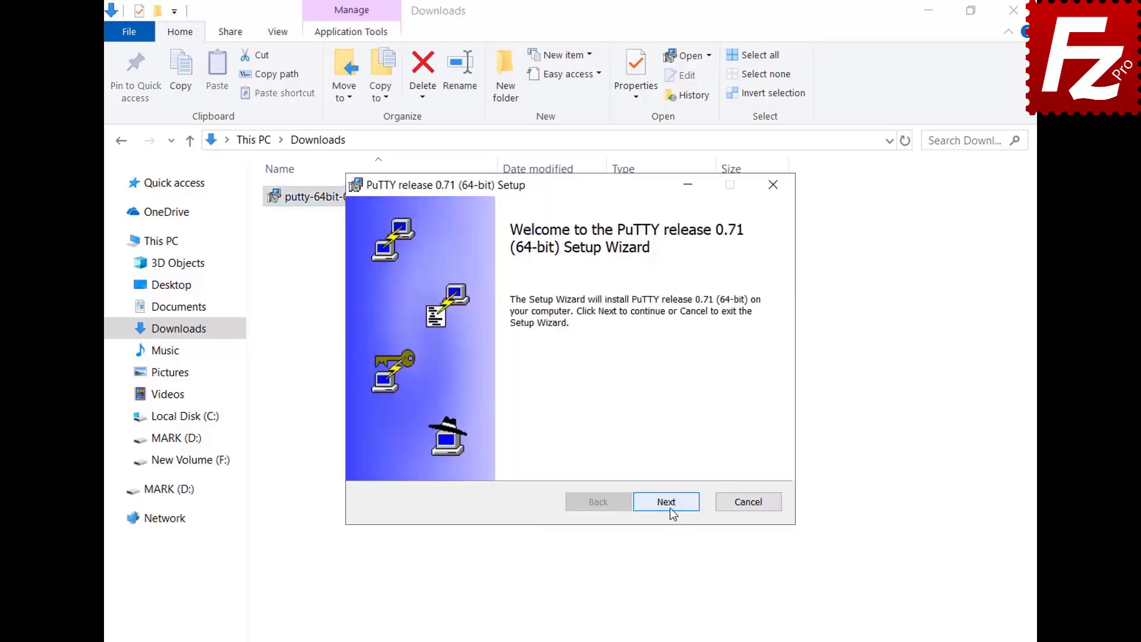
click(666, 502)
click(666, 502)
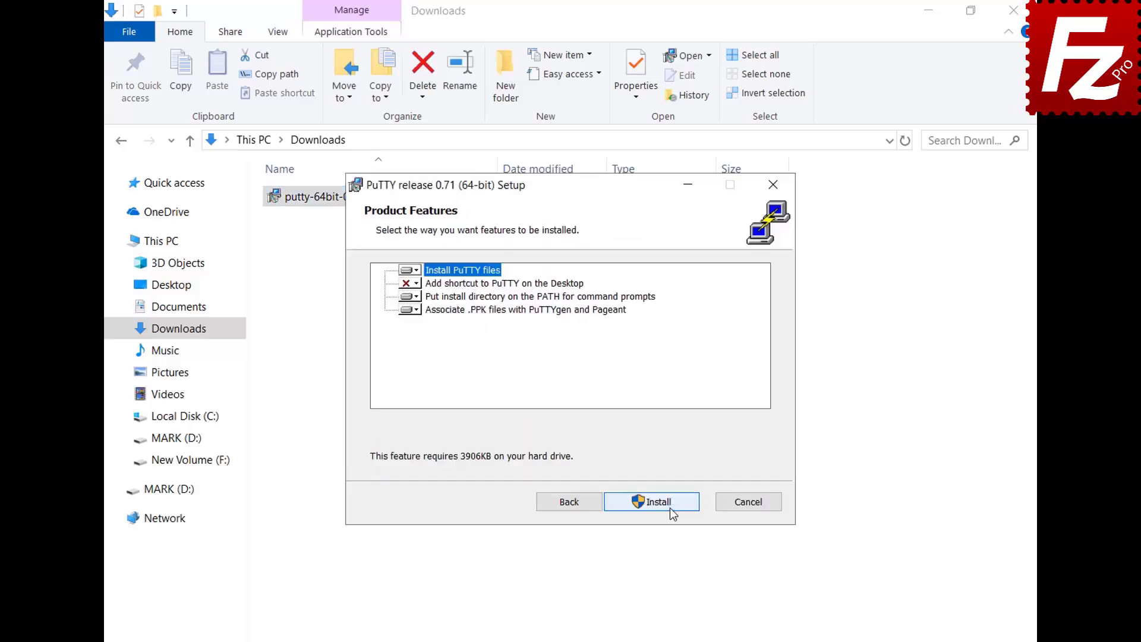
click(666, 502)
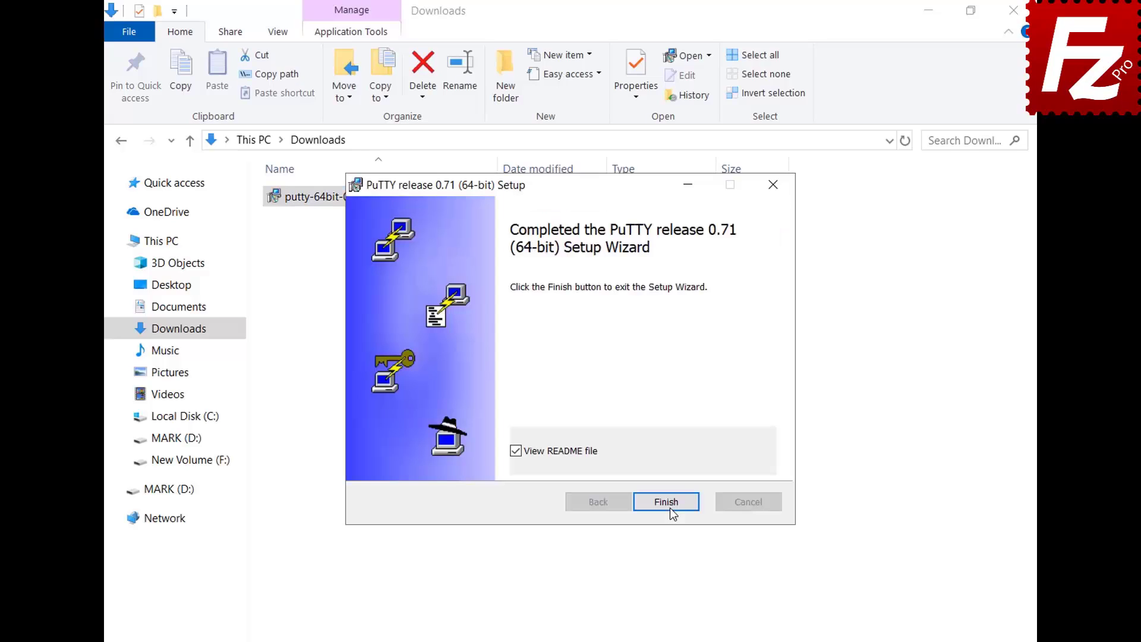
click(669, 507)
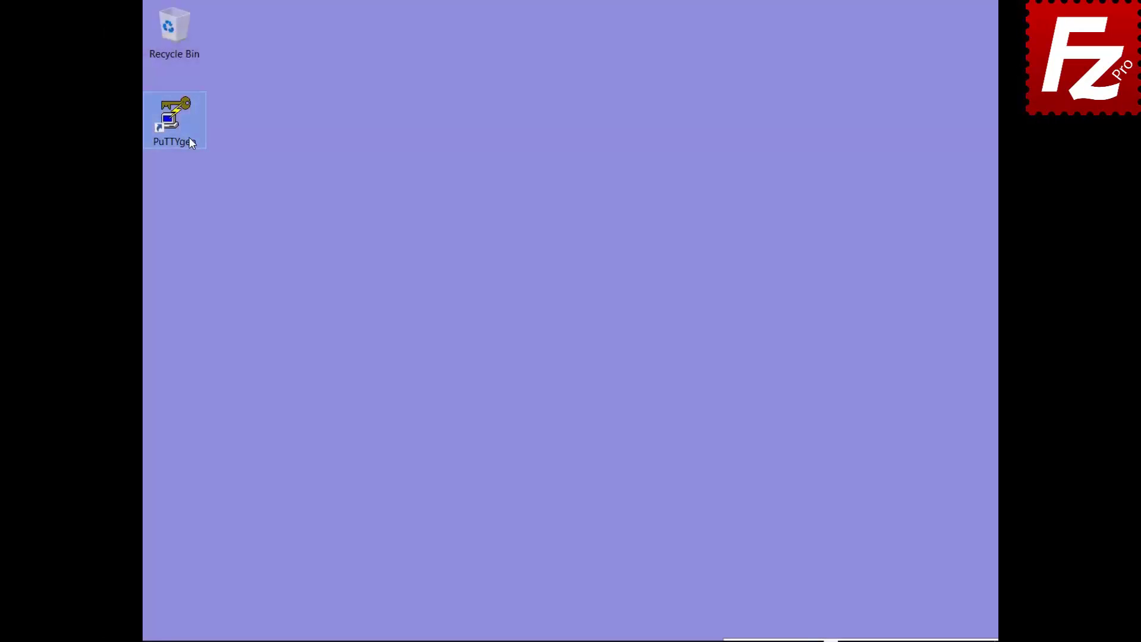
Launch PuTTYgen and import the OpenSSH file 'key' from Documents, entering its passphrase
double_click(190, 138)
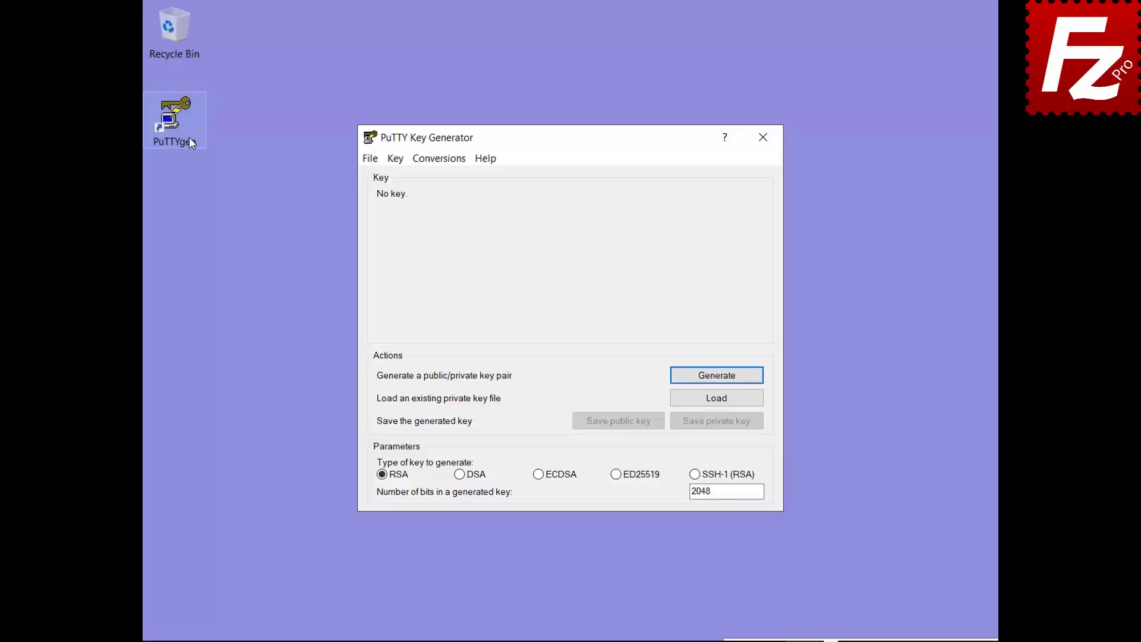
click(439, 160)
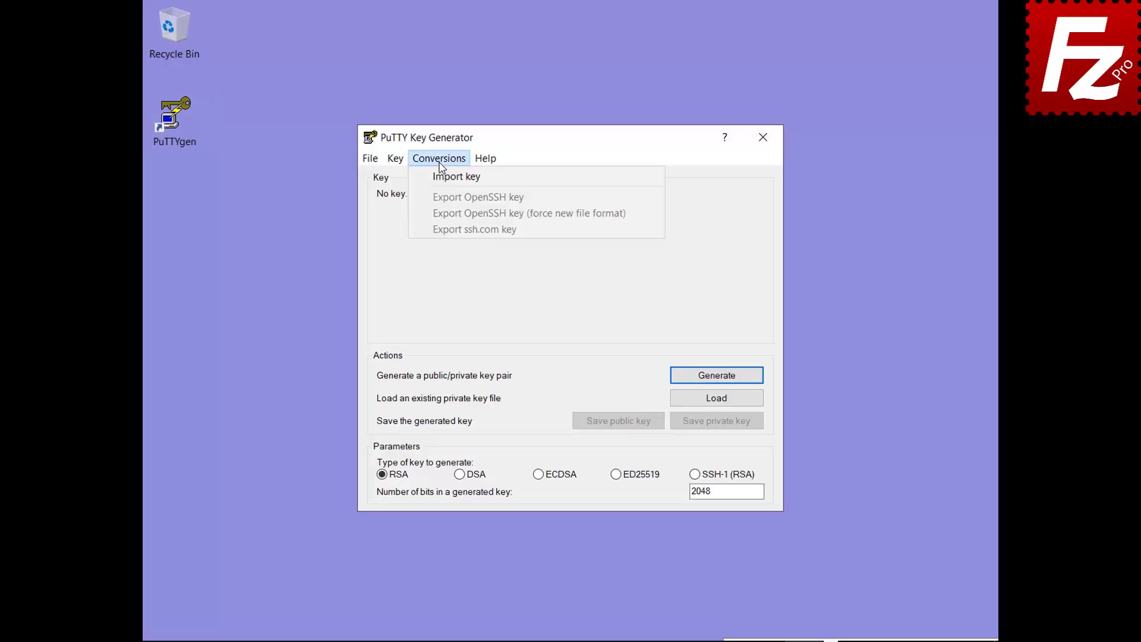
click(452, 176)
click(549, 315)
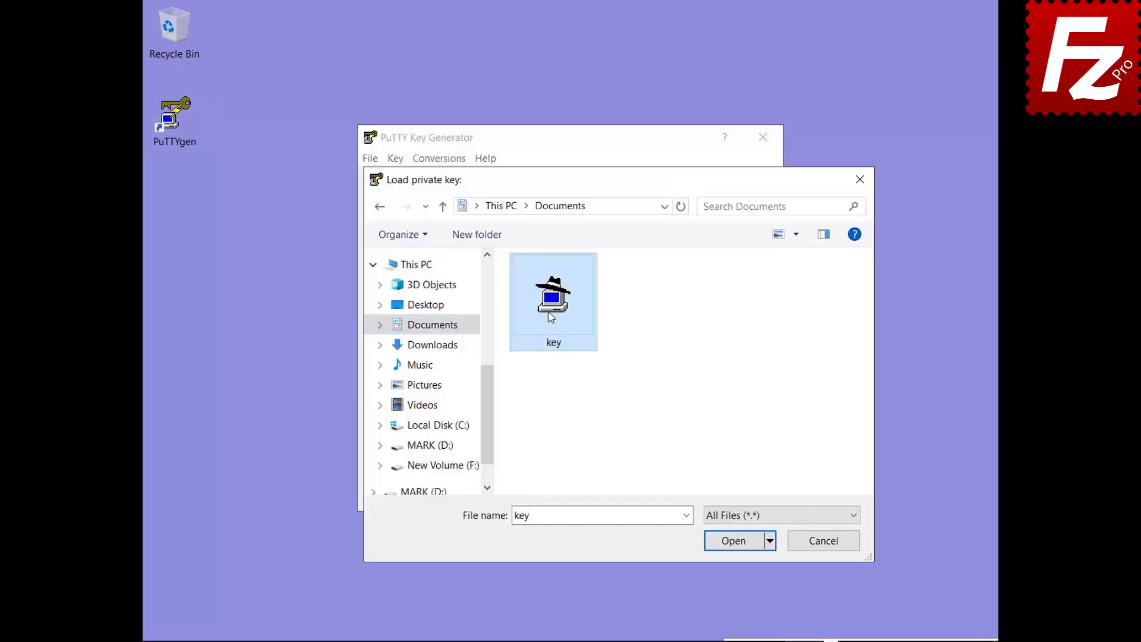
double_click(552, 317)
text(*****)
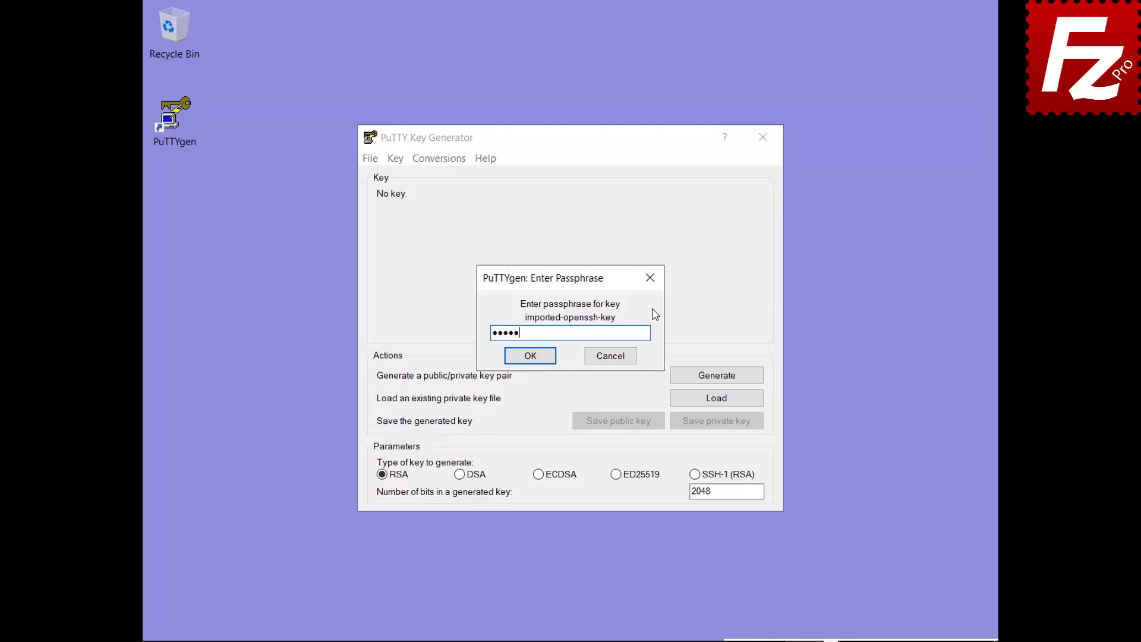
click(529, 356)
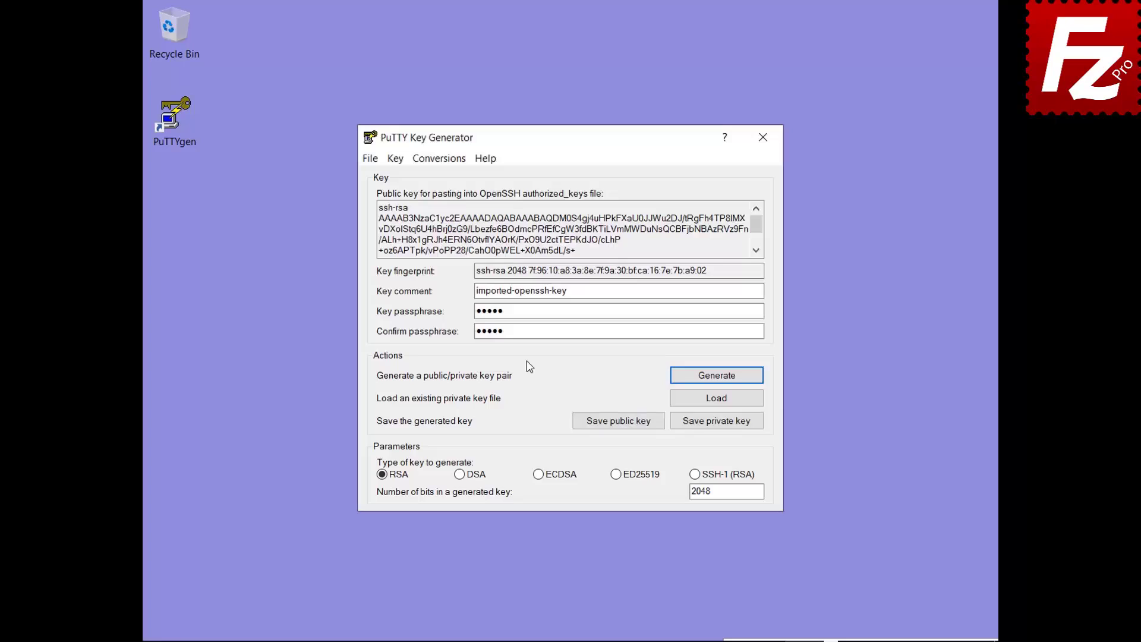
Save the imported key as the PuTTY private key key.ppk in Documents
click(715, 426)
text(key.ppk)
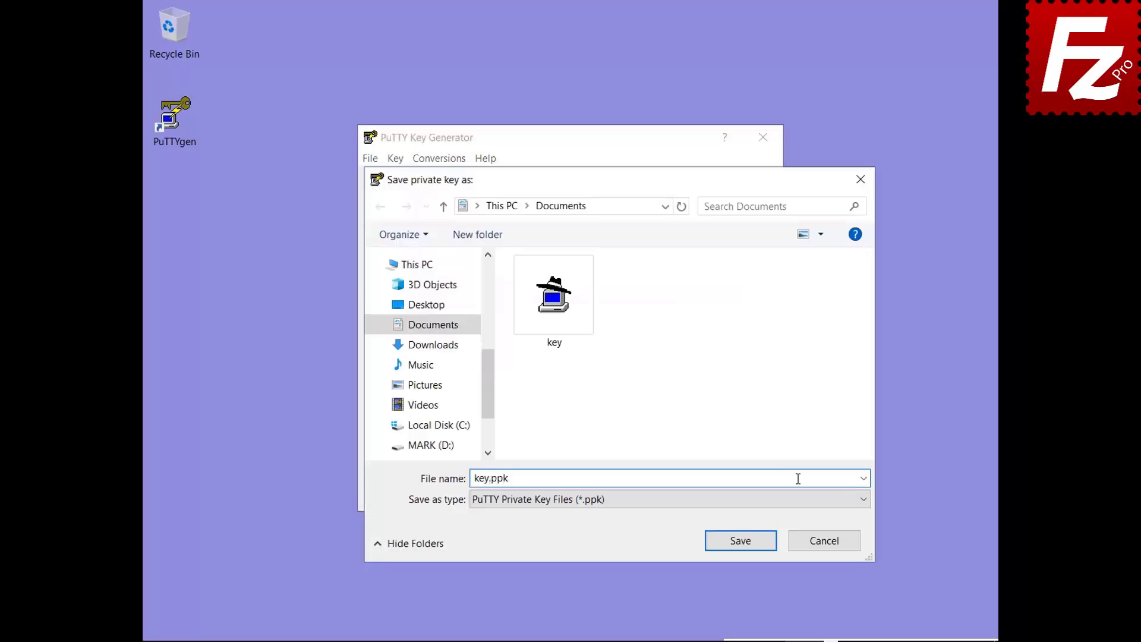
click(743, 543)
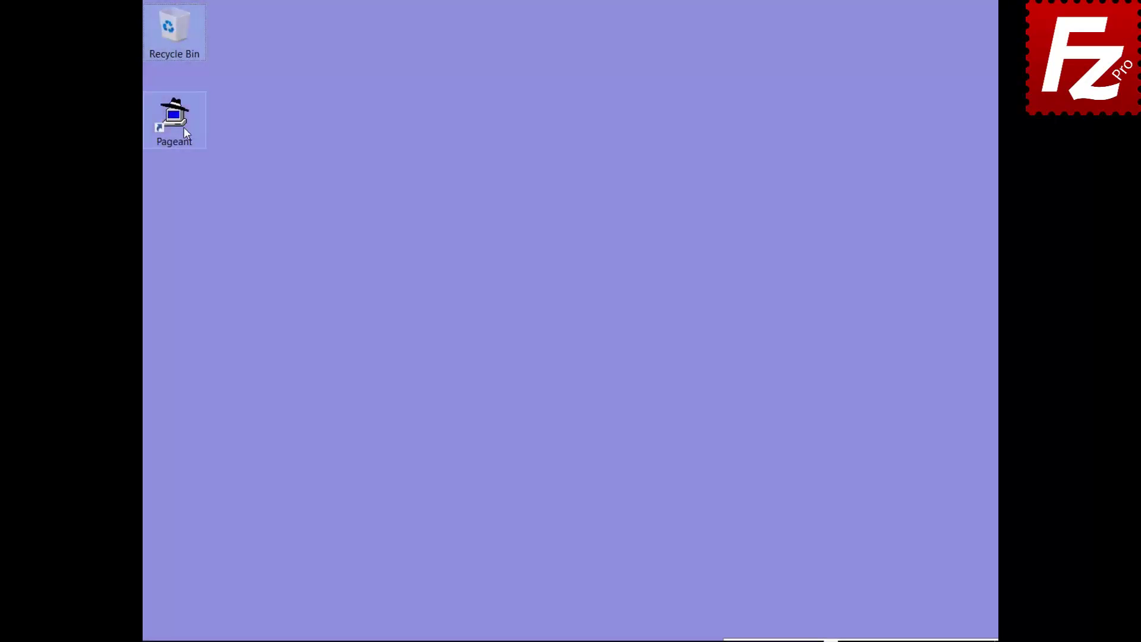
Start Pageant and add the 'key' private key from Documents, unlocking it with its passphrase
click(183, 126)
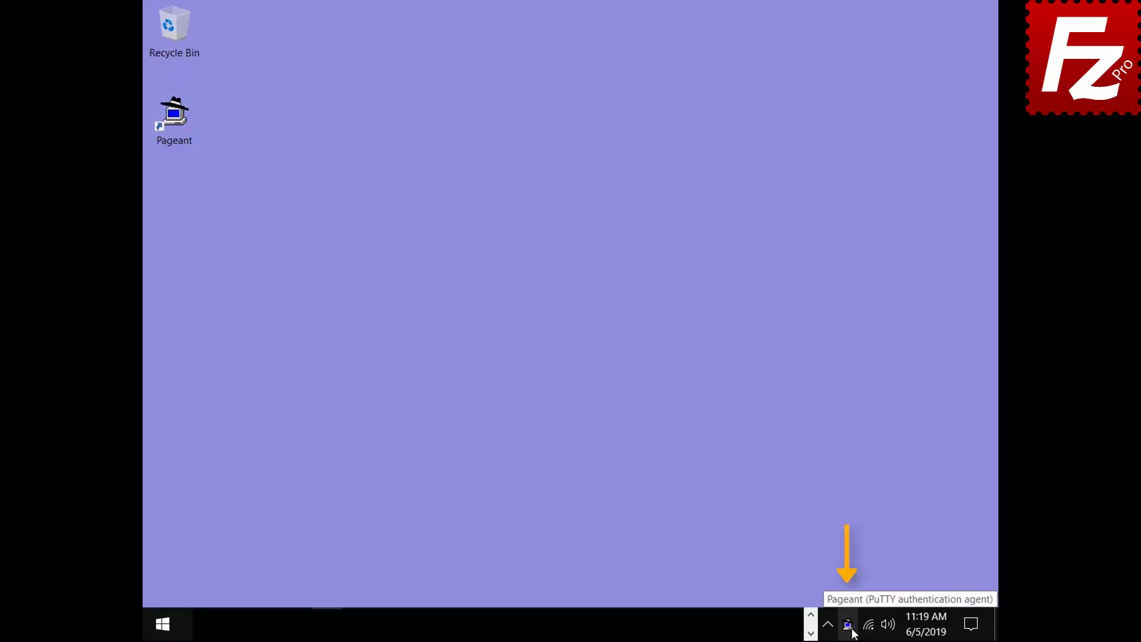
double_click(850, 627)
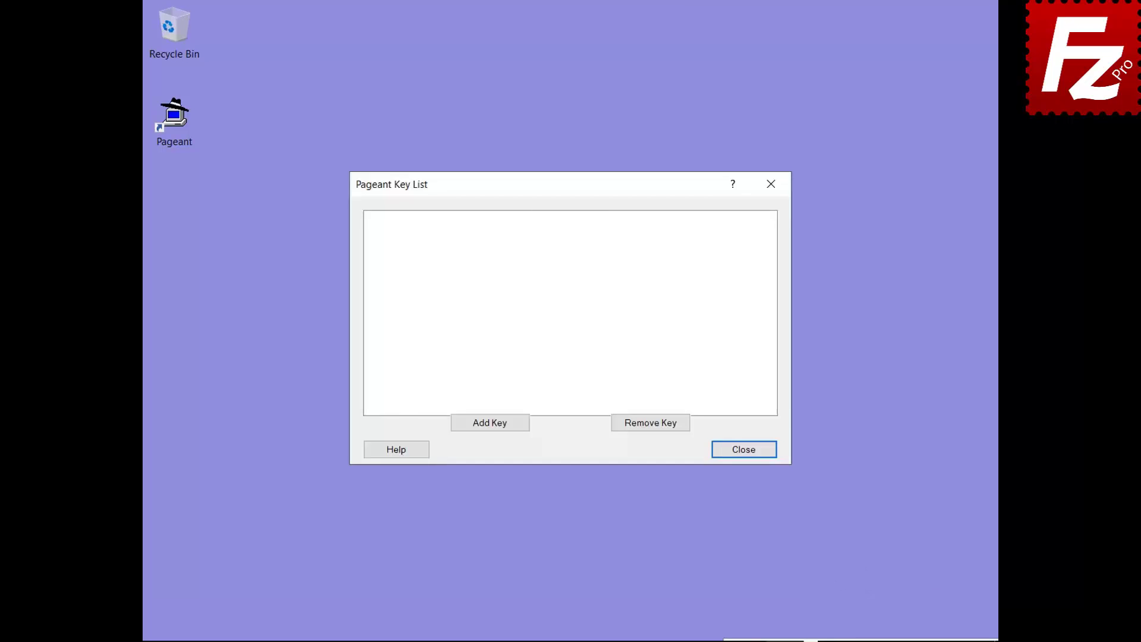
click(489, 423)
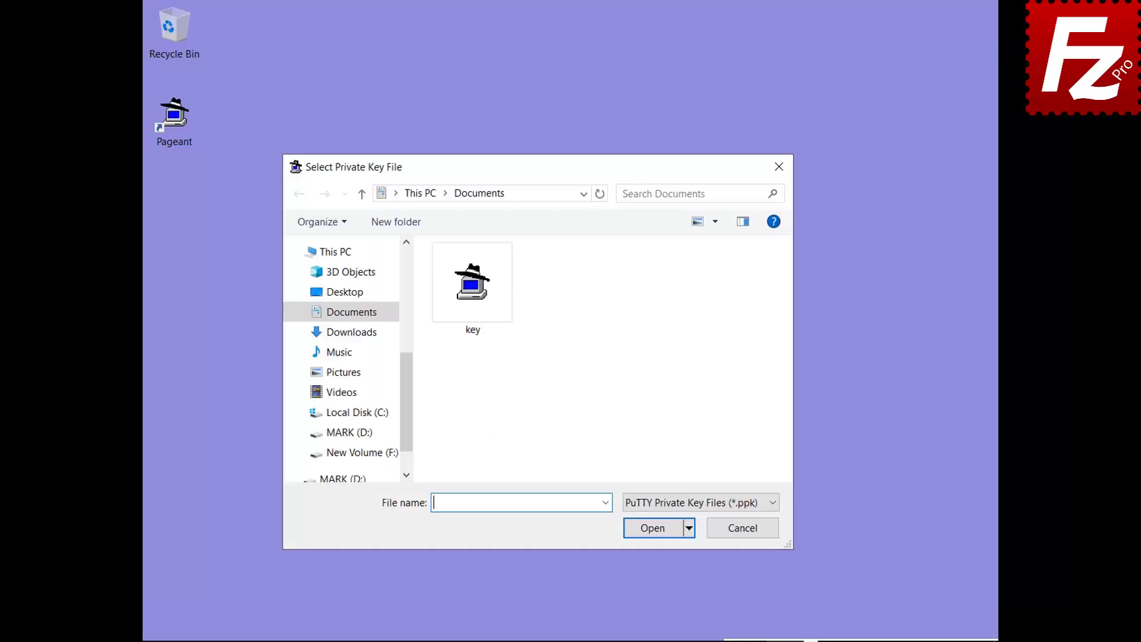
double_click(473, 330)
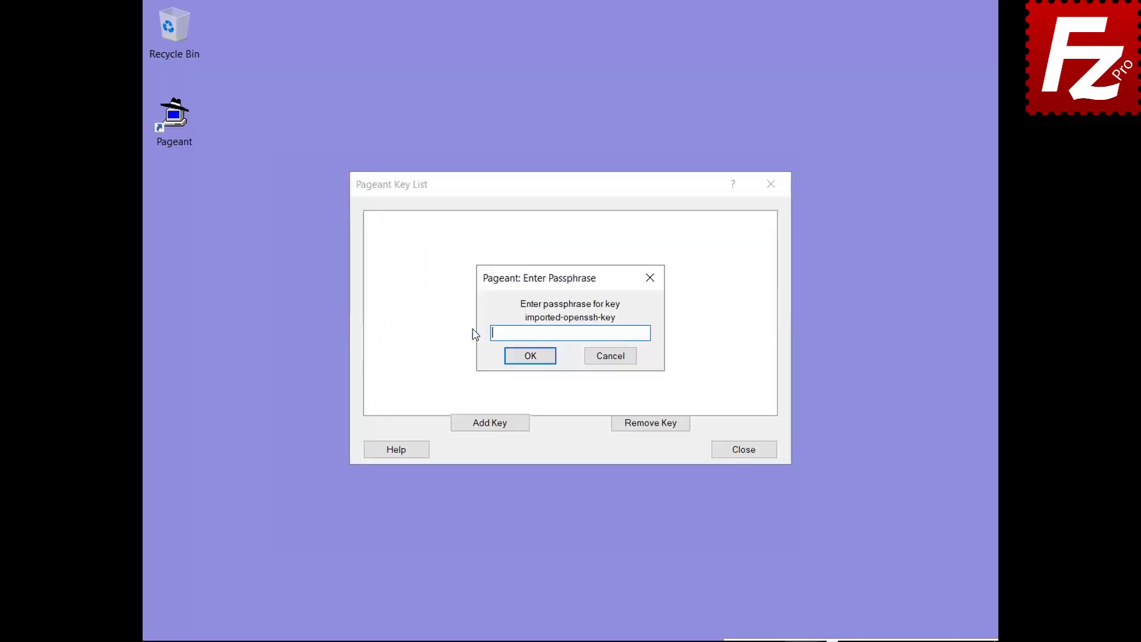
text(******)
click(530, 357)
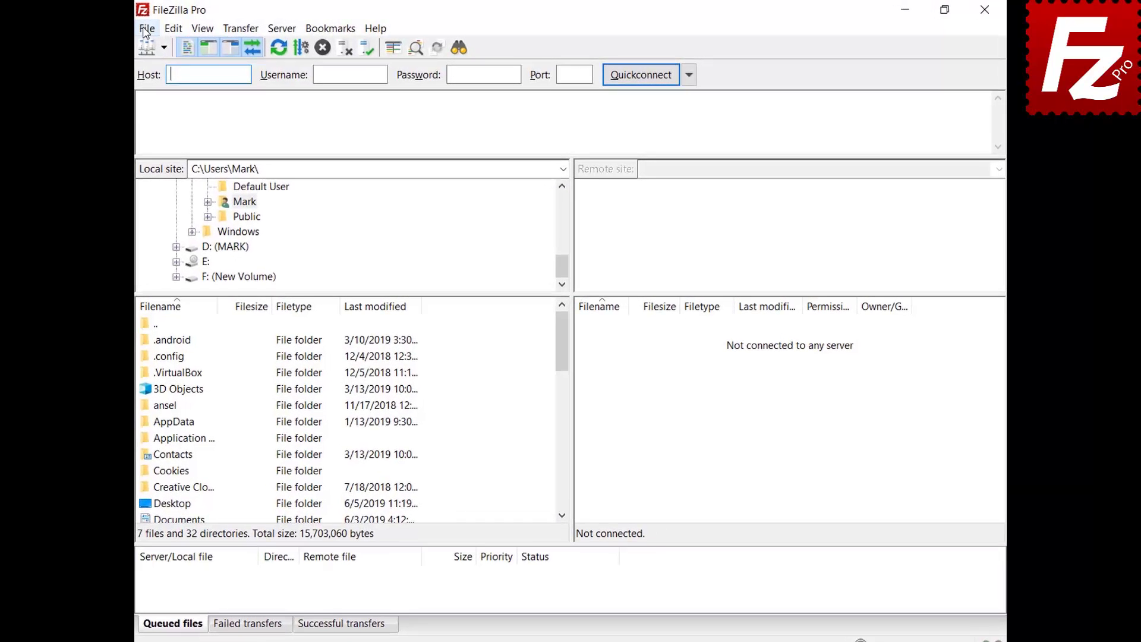
In Site Manager, switch the SFTP site's logon type to Normal and connect to 3.209.179.104
click(146, 29)
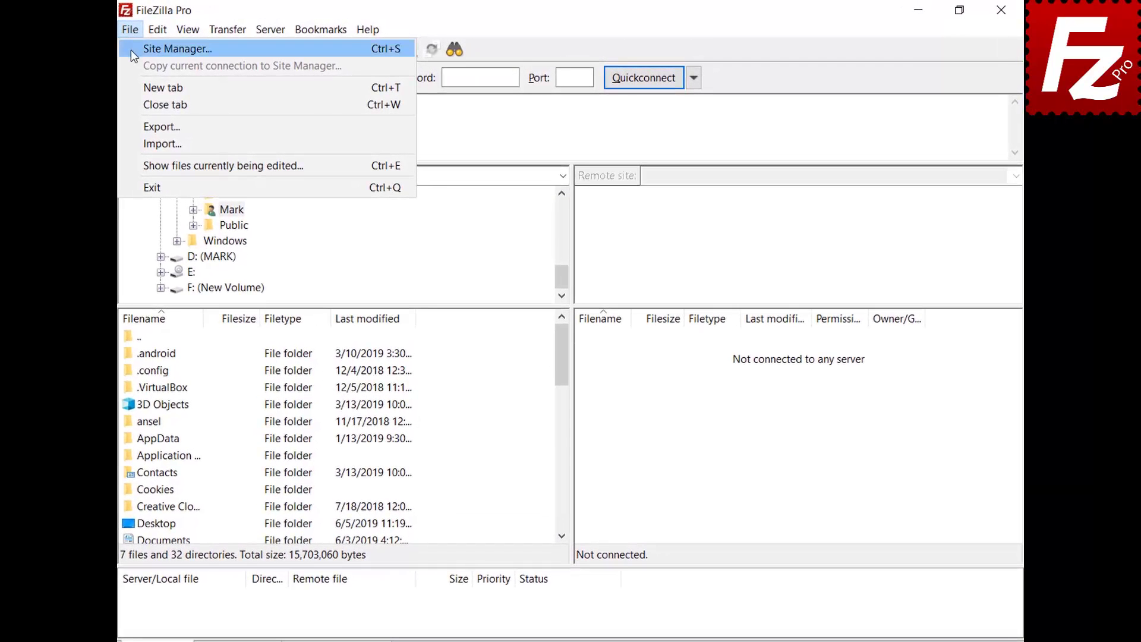
click(148, 48)
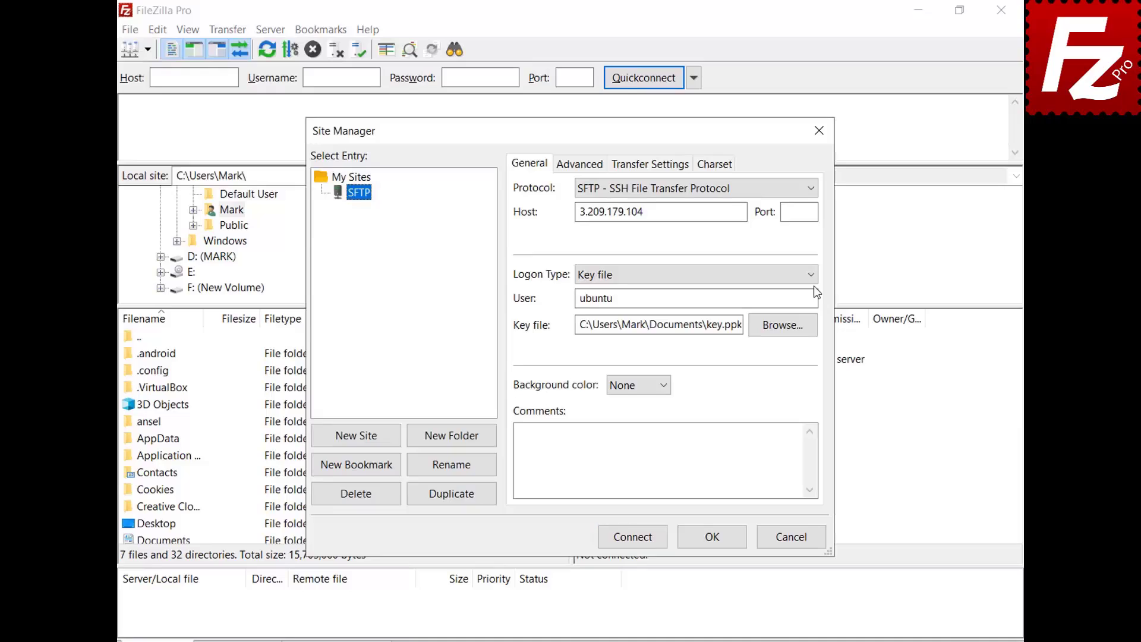
click(812, 274)
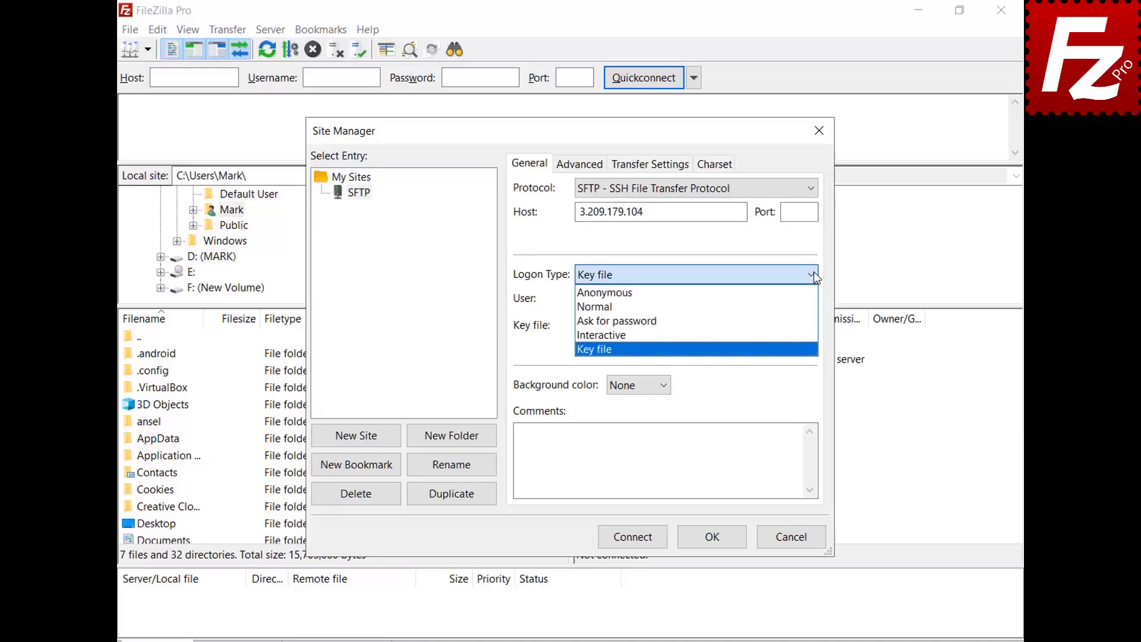
click(810, 306)
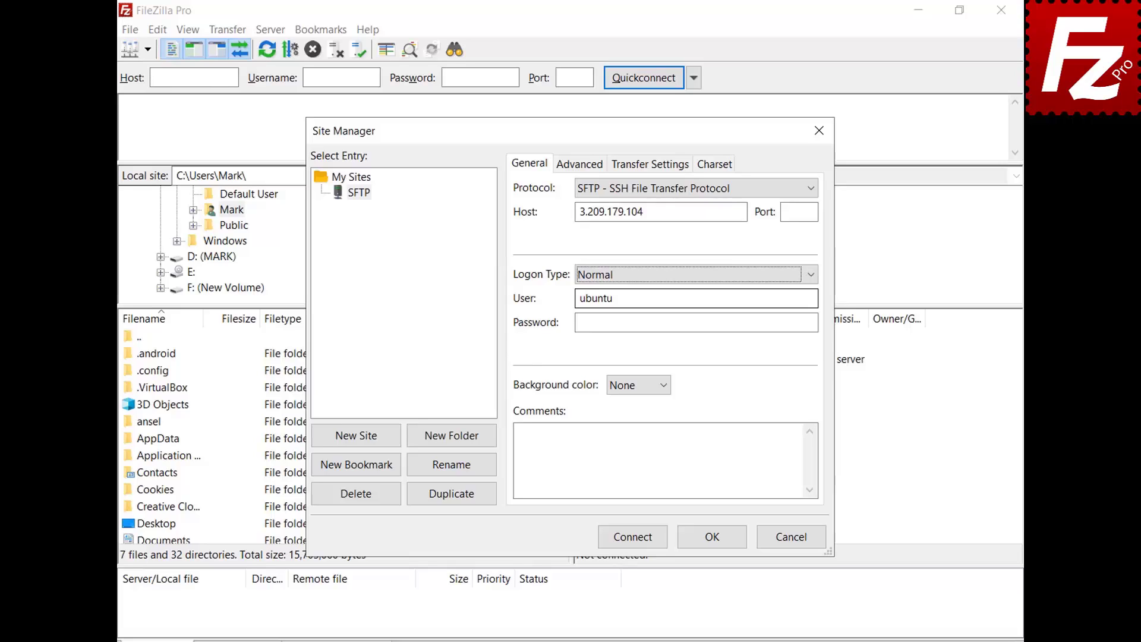
click(633, 537)
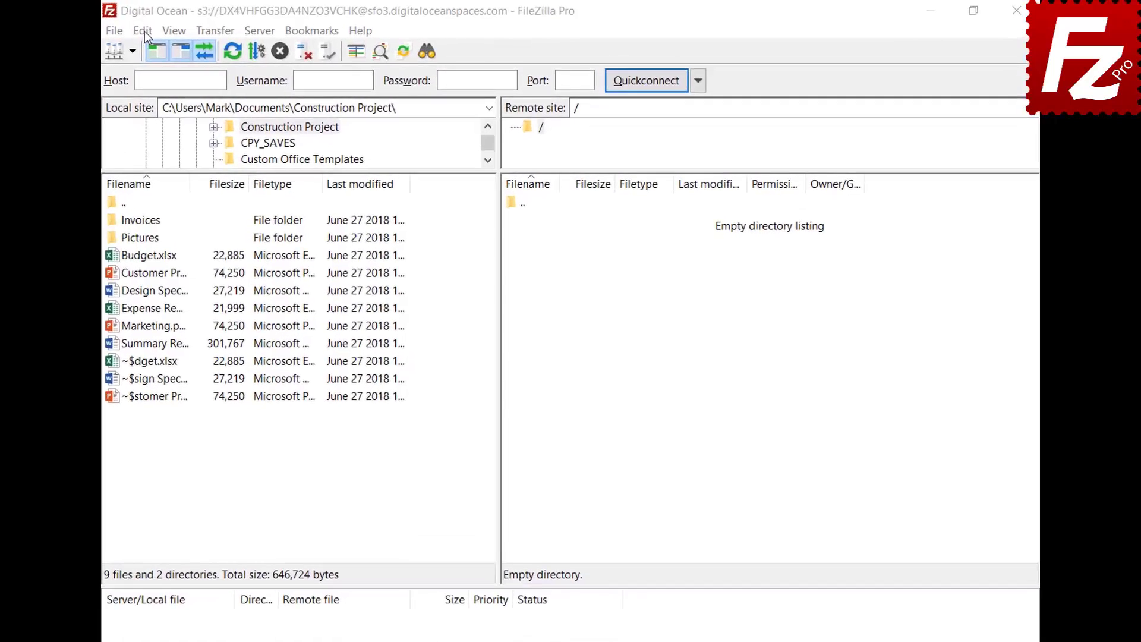
Show the Transfers > FTP: File Types page in Edit > Settings
click(172, 29)
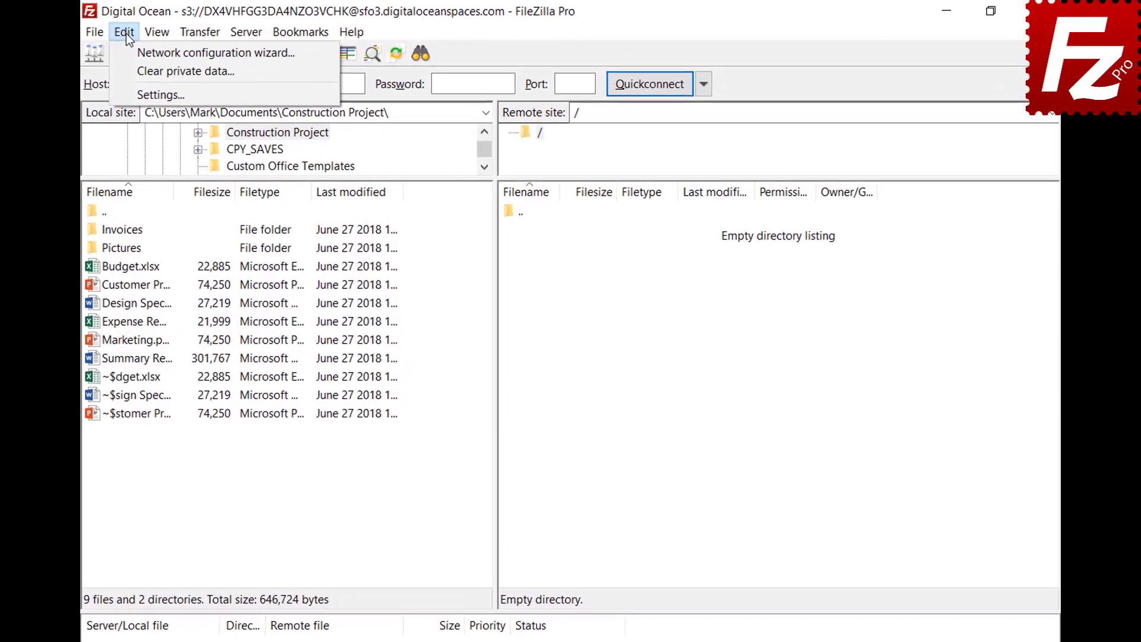
click(133, 95)
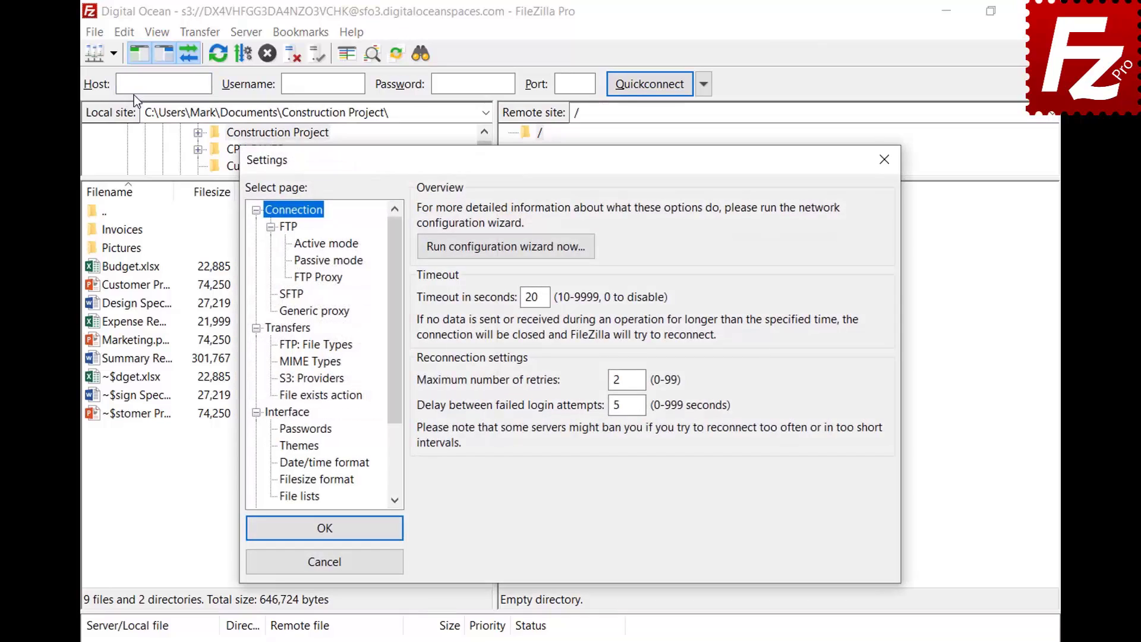
click(283, 347)
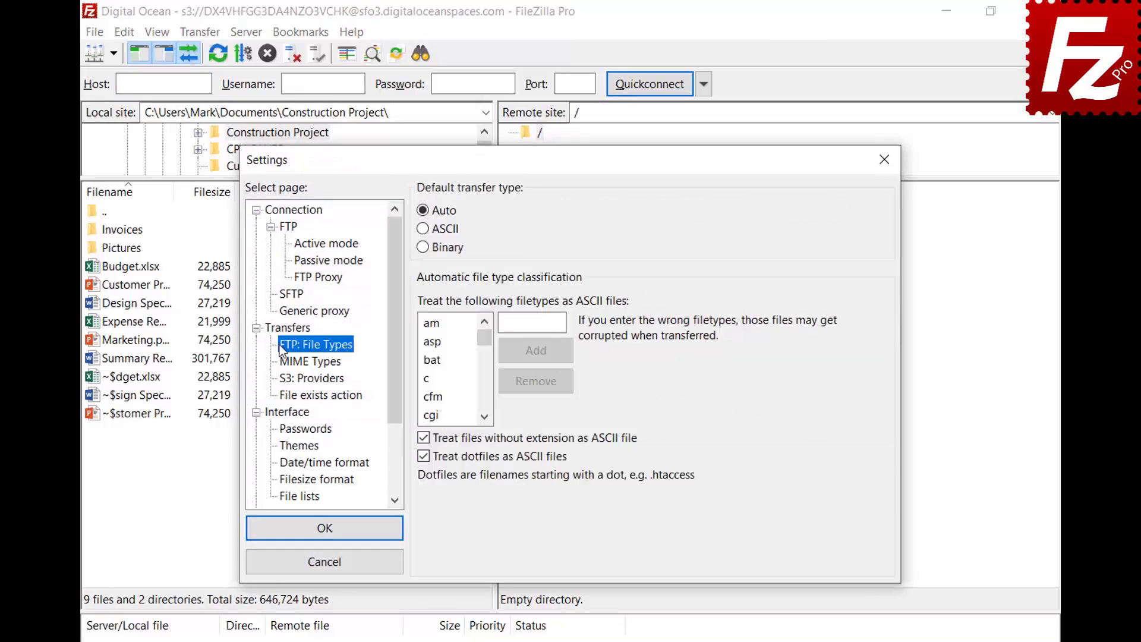
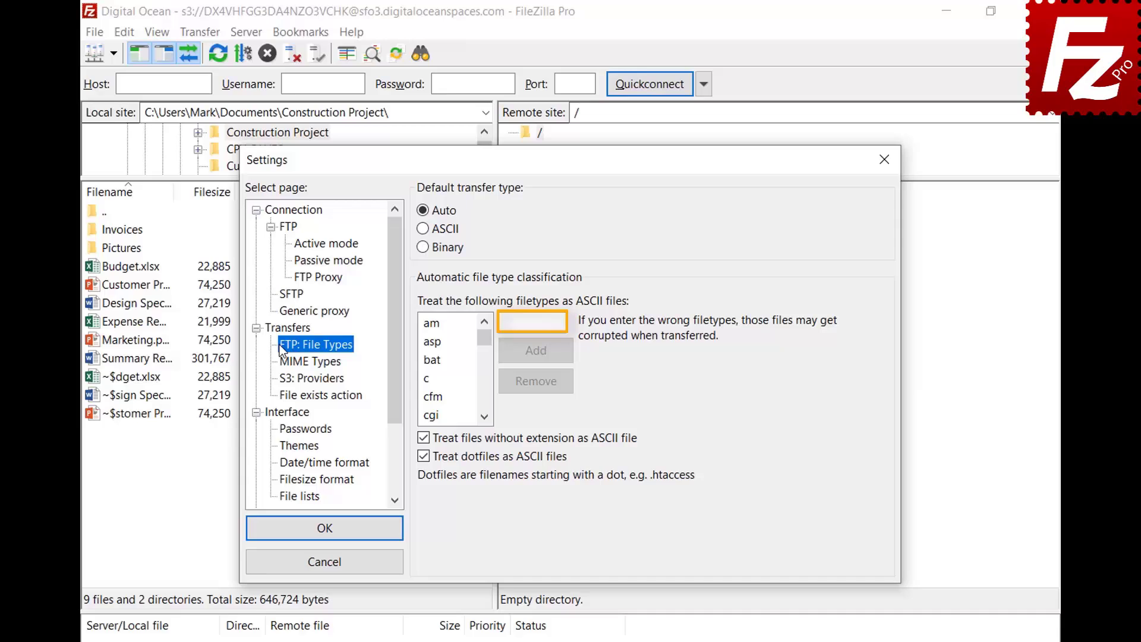
Add json to the ASCII file types list and save the settings with OK
click(560, 322)
text(json)
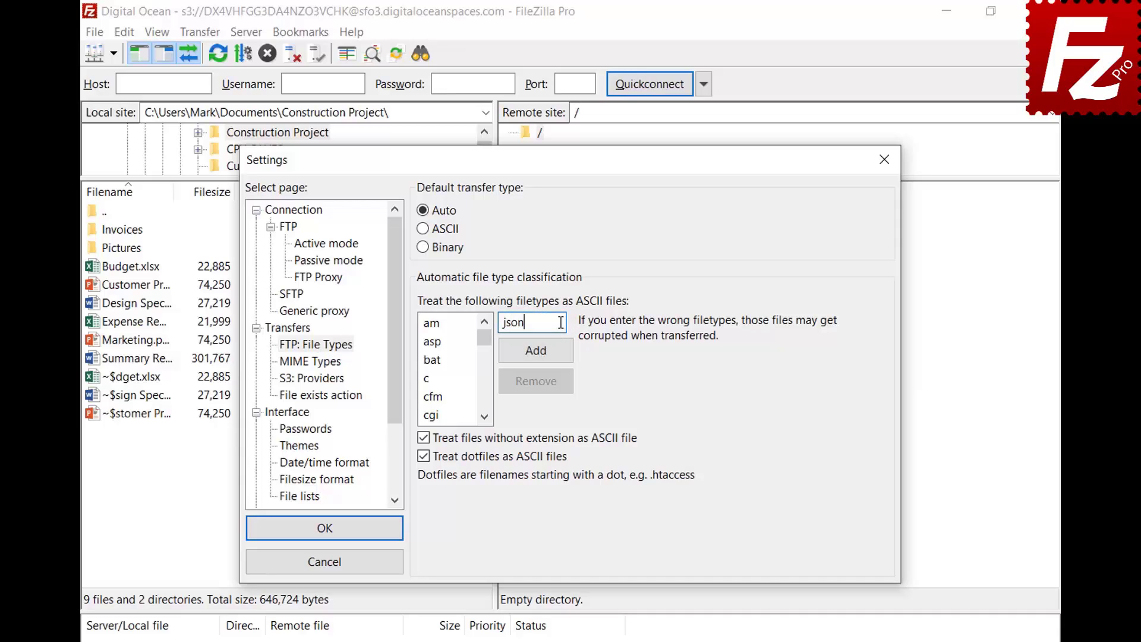
click(536, 358)
drag(485, 343, 486, 371)
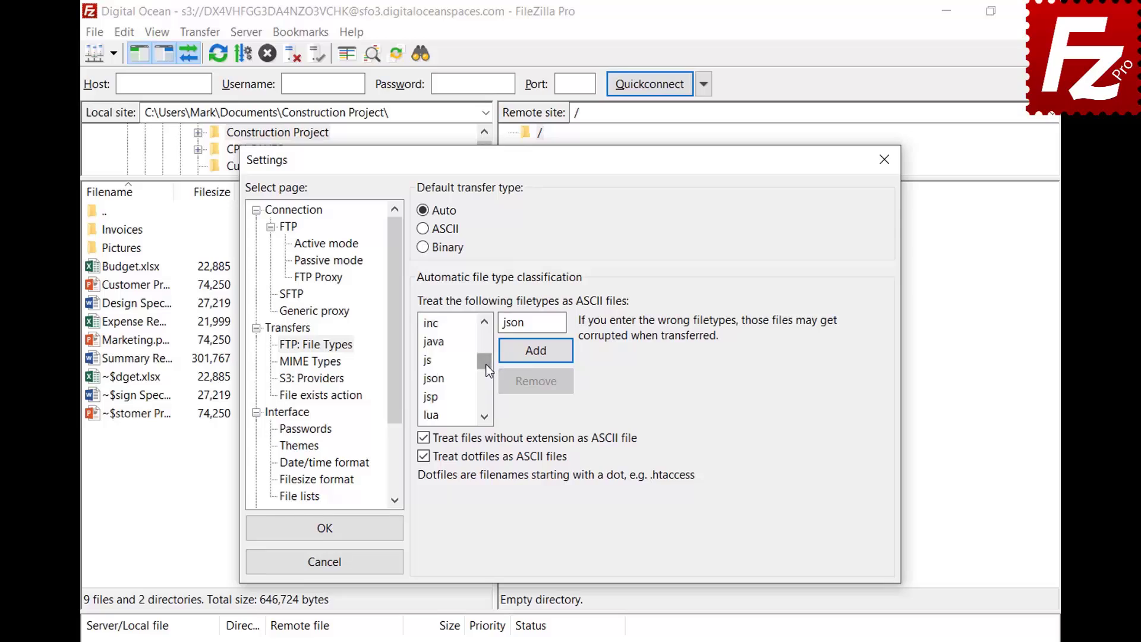
click(446, 380)
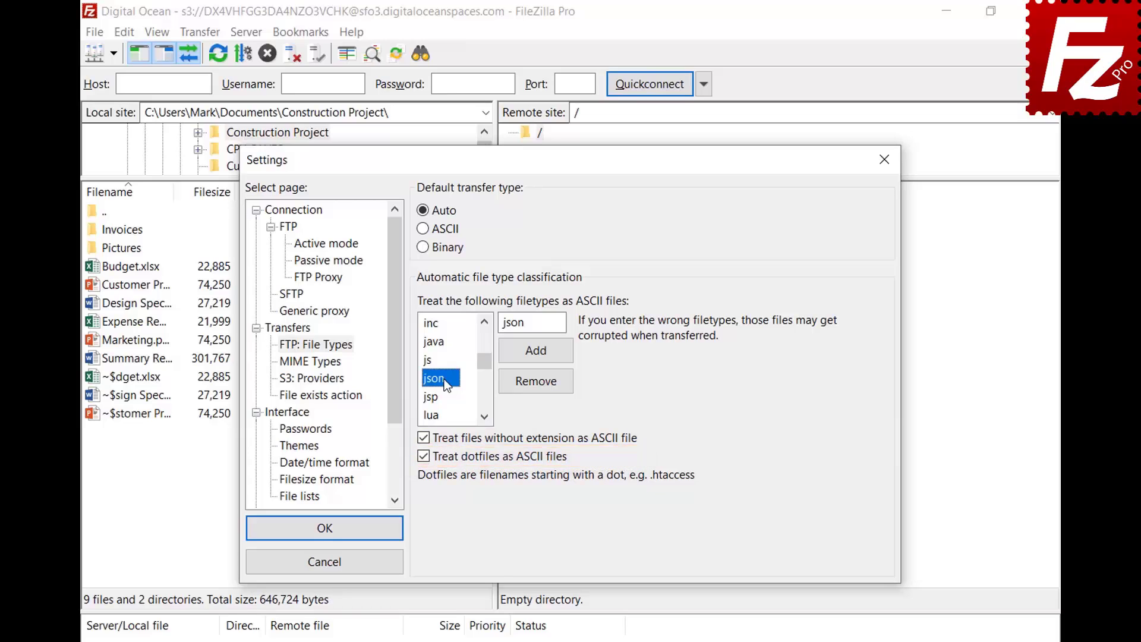
click(324, 538)
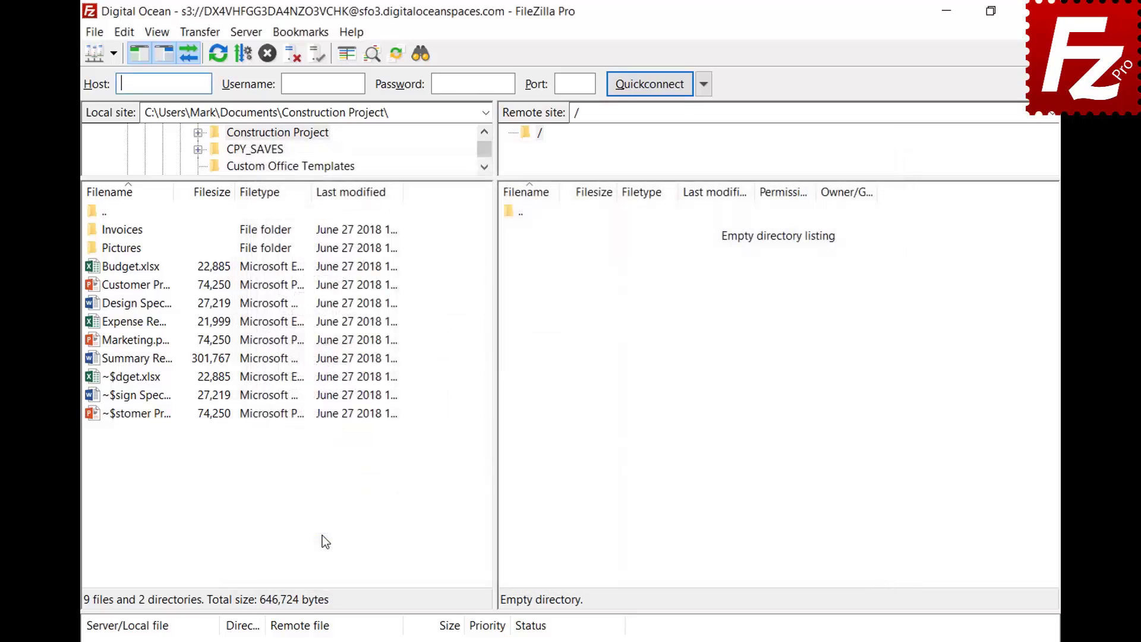
Connect to the saved FTP site in a new tab and view the Auto, ASCII and Binary transfer types
click(113, 55)
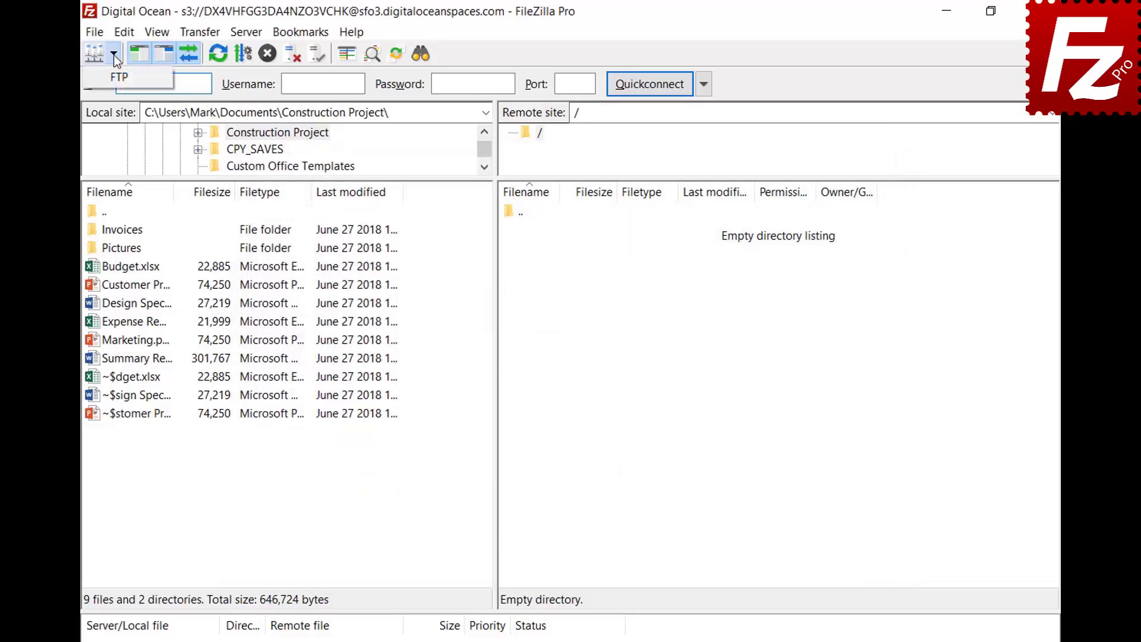
click(113, 74)
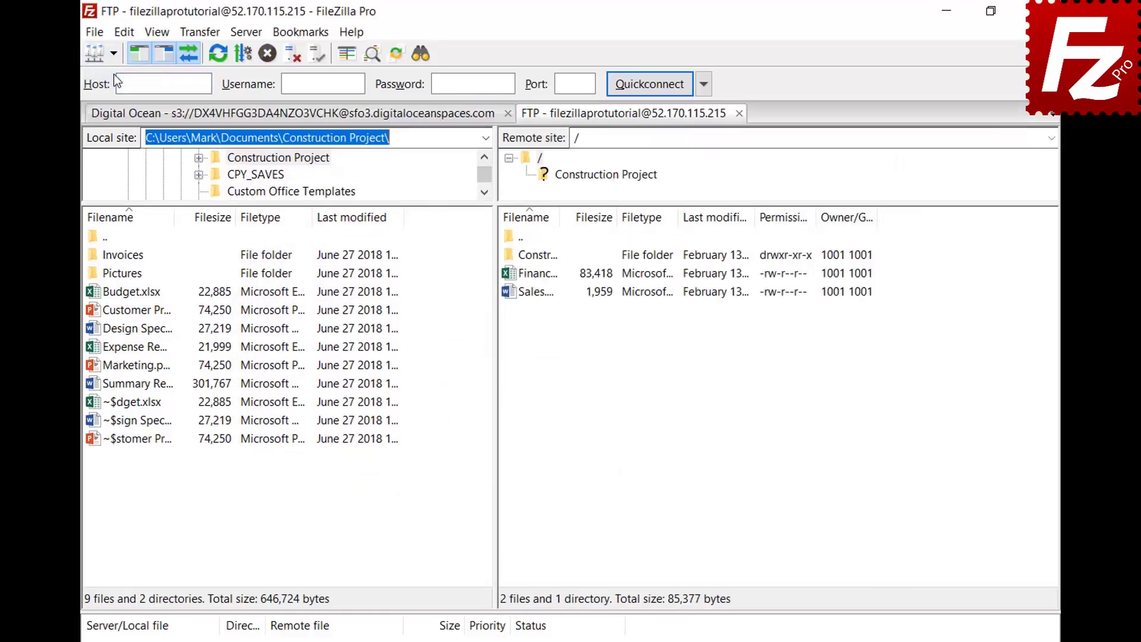
click(199, 34)
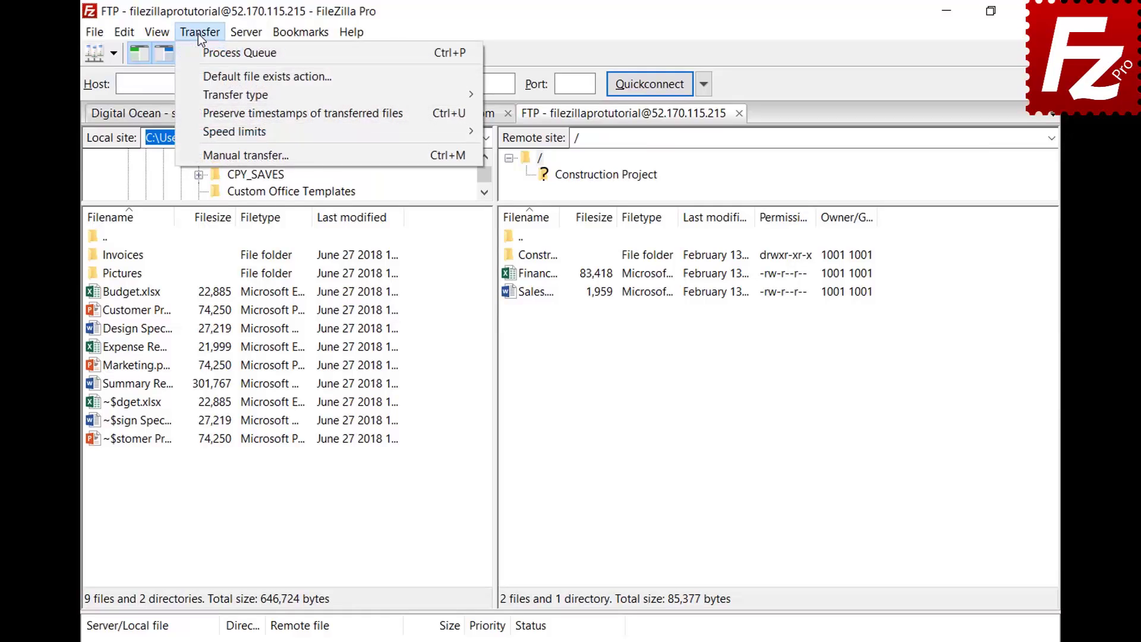
mouse_move(205, 95)
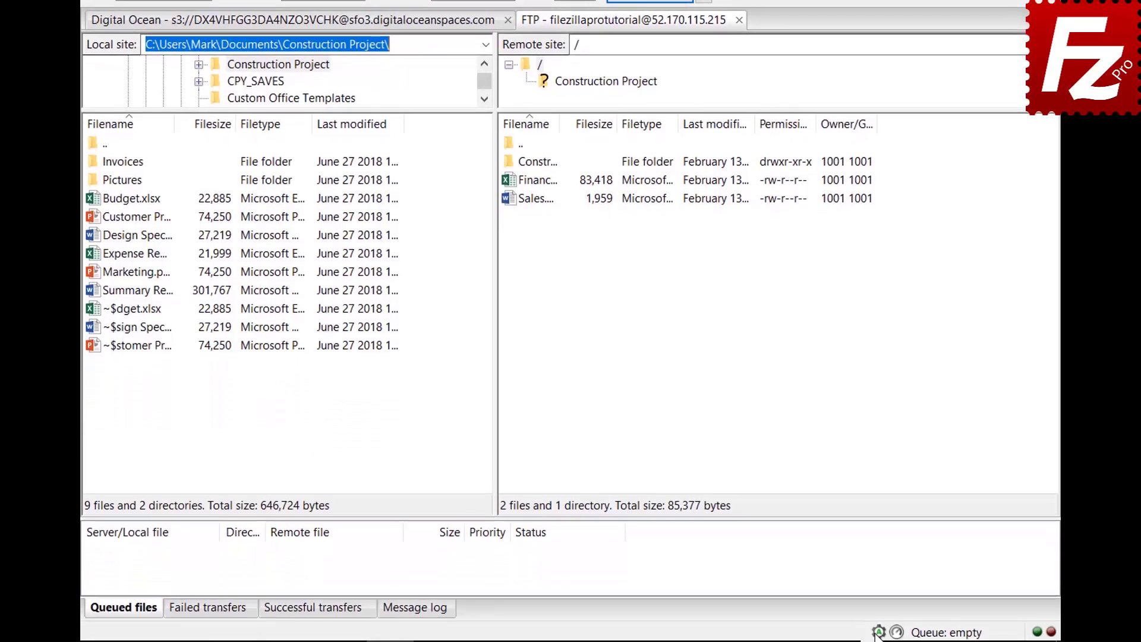
click(878, 634)
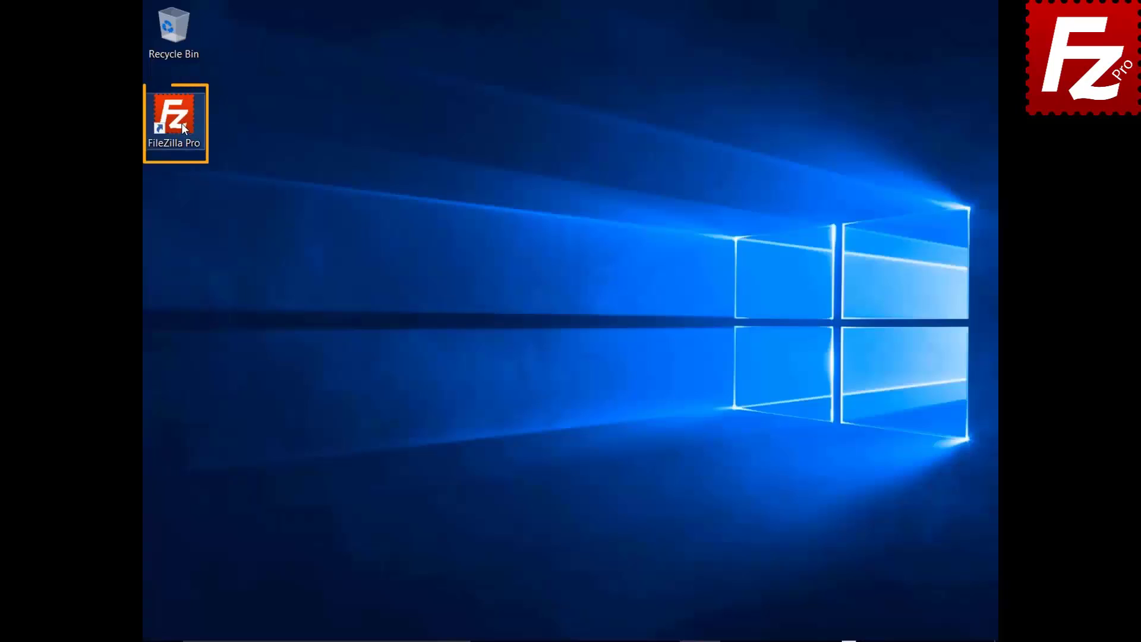
Launch FileZilla Pro, connect to the FTP Tutorial site, and upload Summary Report
double_click(181, 123)
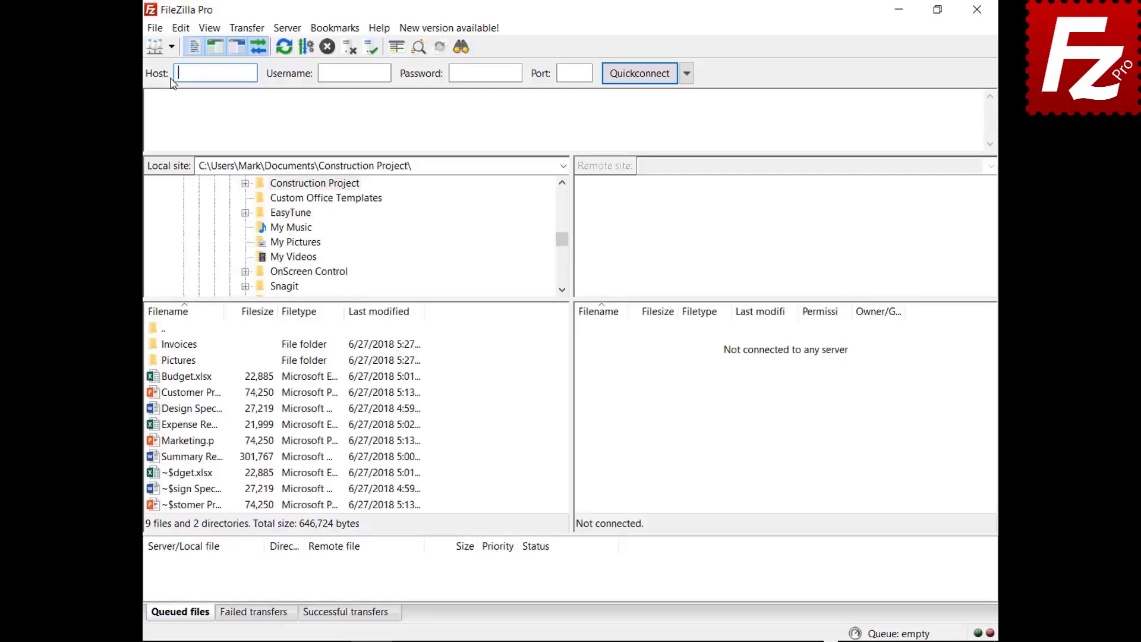
click(192, 54)
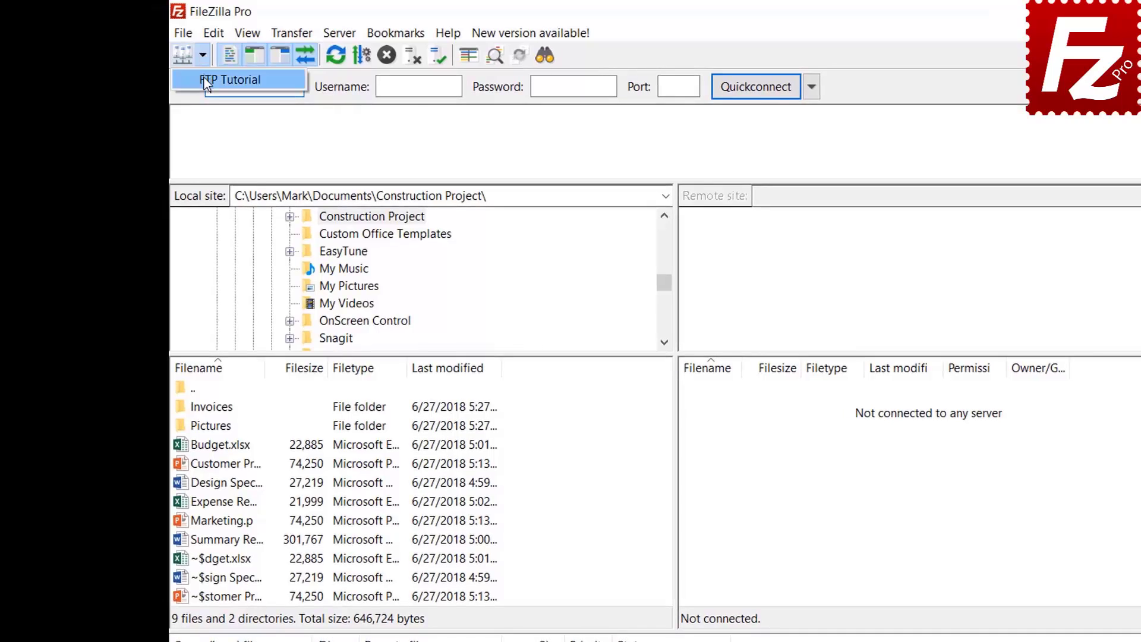
click(196, 78)
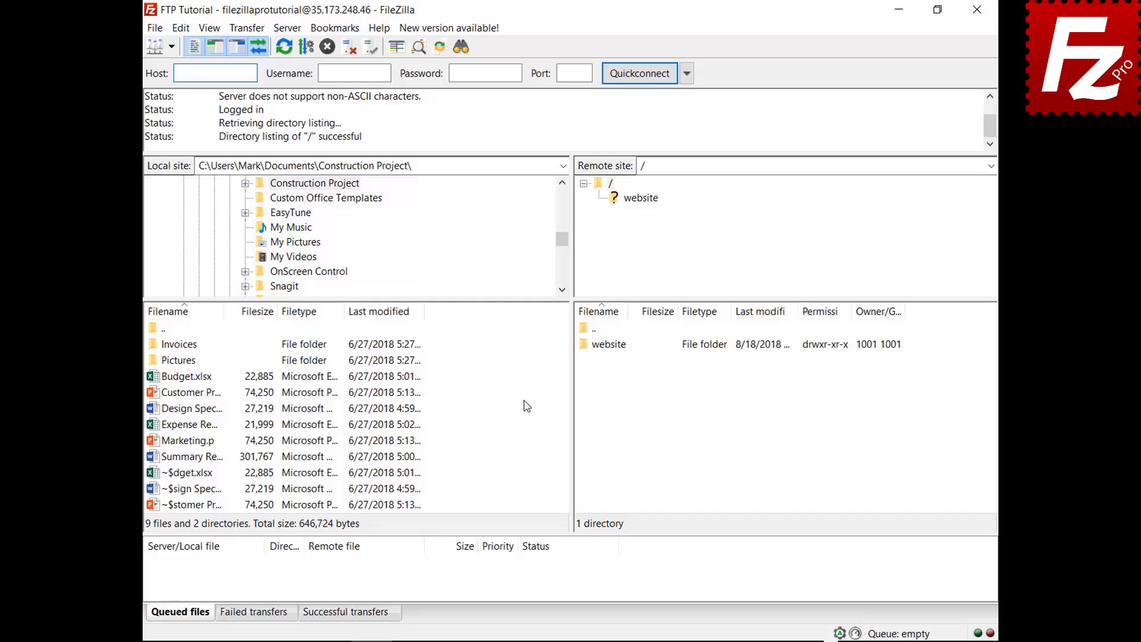
right_click(192, 457)
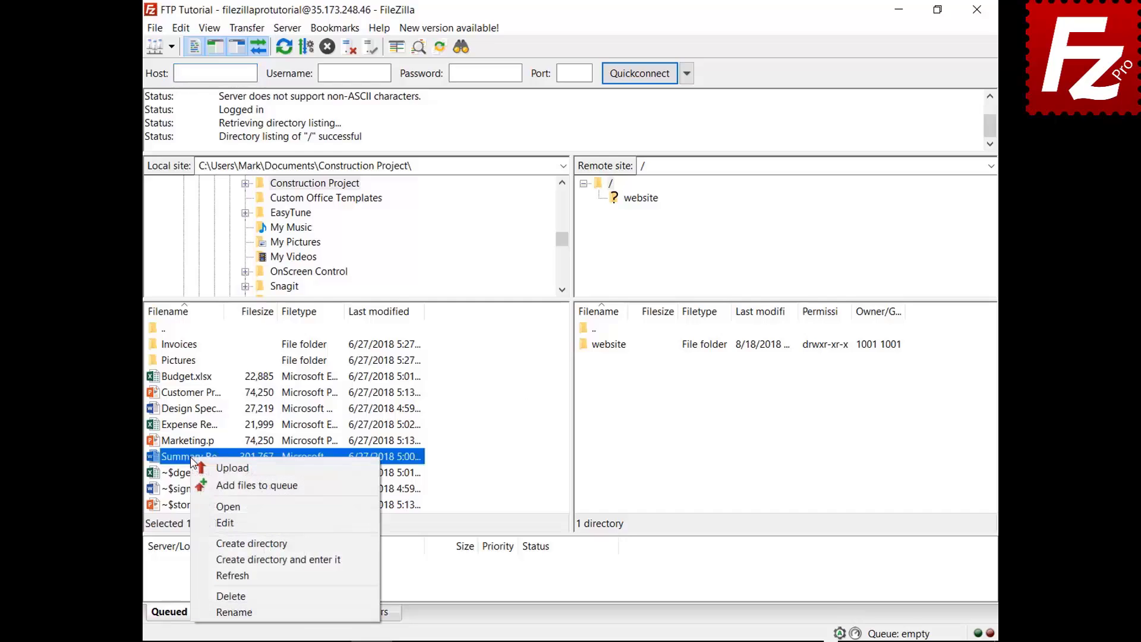
click(217, 469)
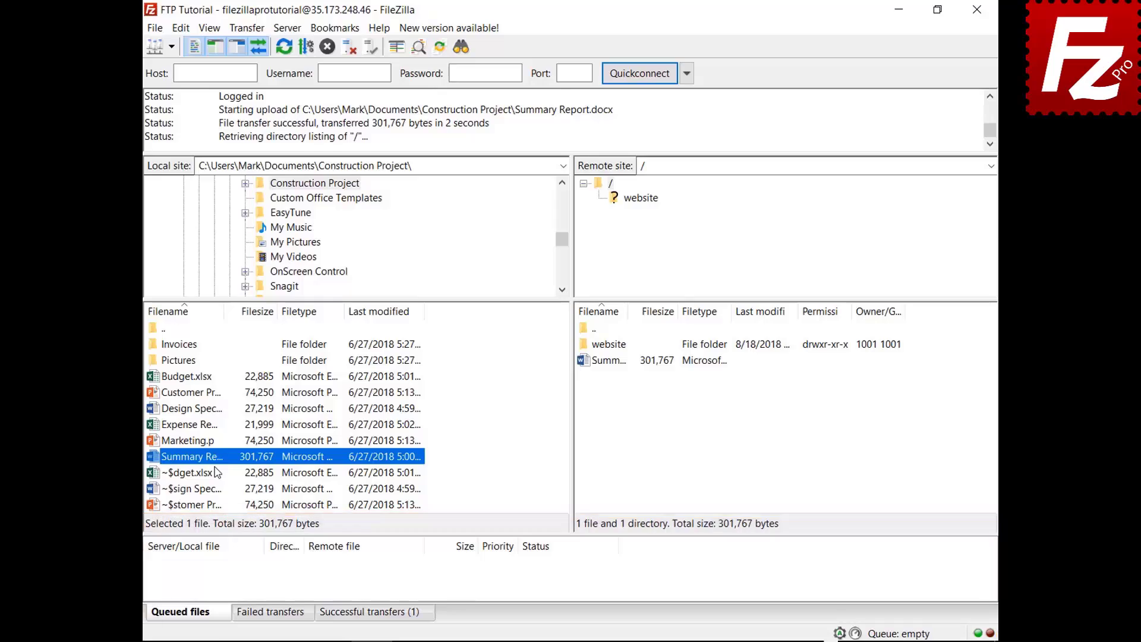
Queue Budget.xlsx and the Invoices folder, then process the queue
right_click(193, 377)
click(213, 404)
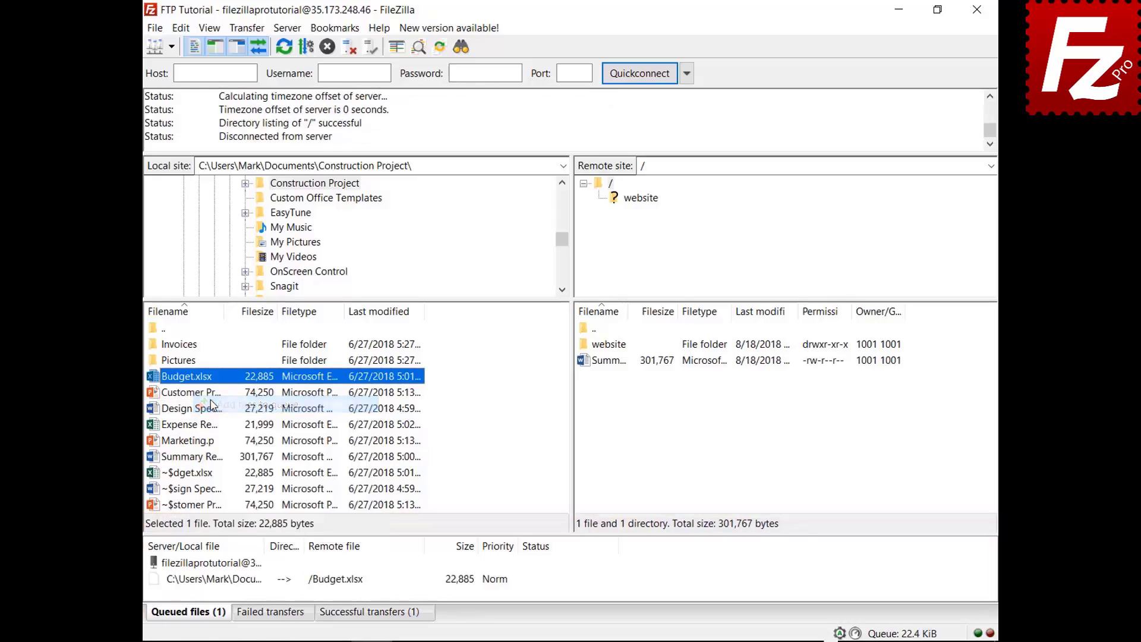
right_click(190, 345)
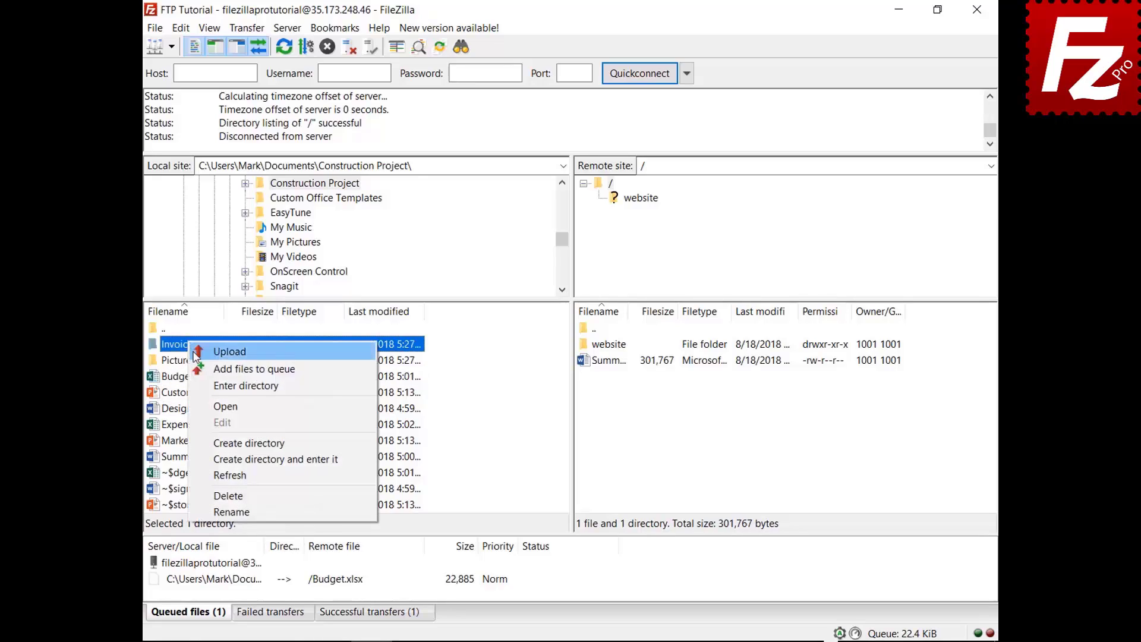
click(202, 368)
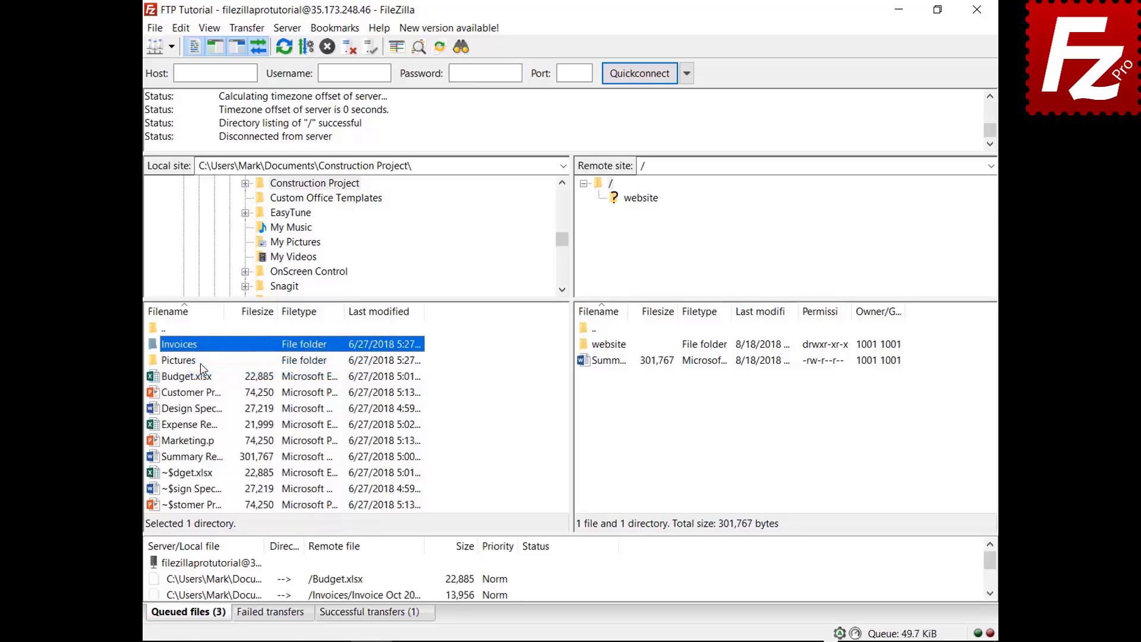
right_click(219, 565)
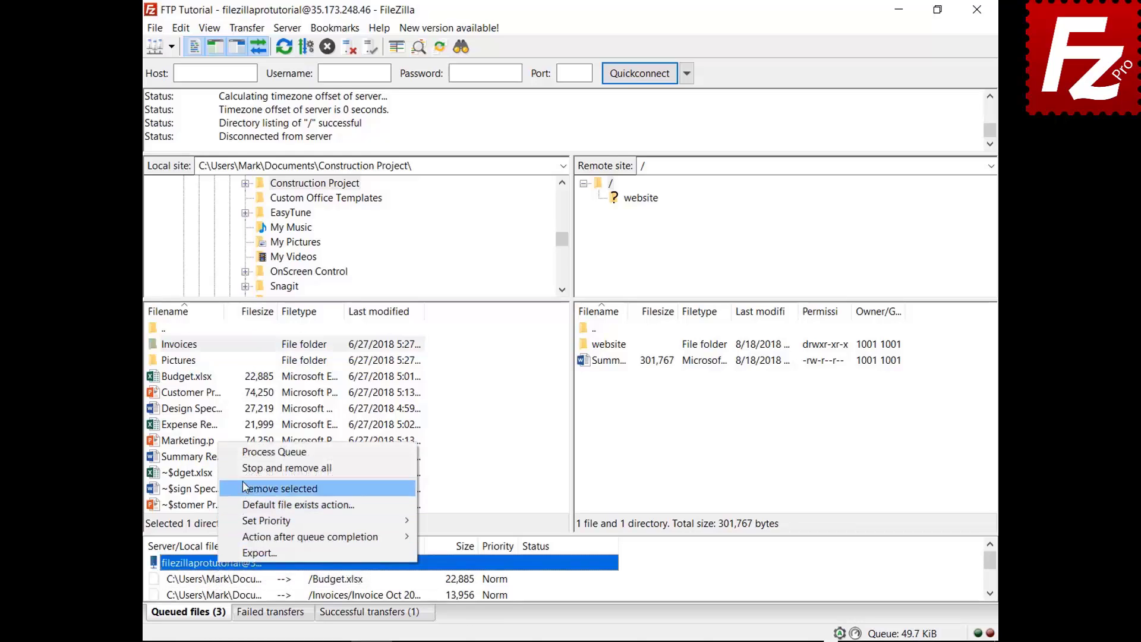
click(247, 454)
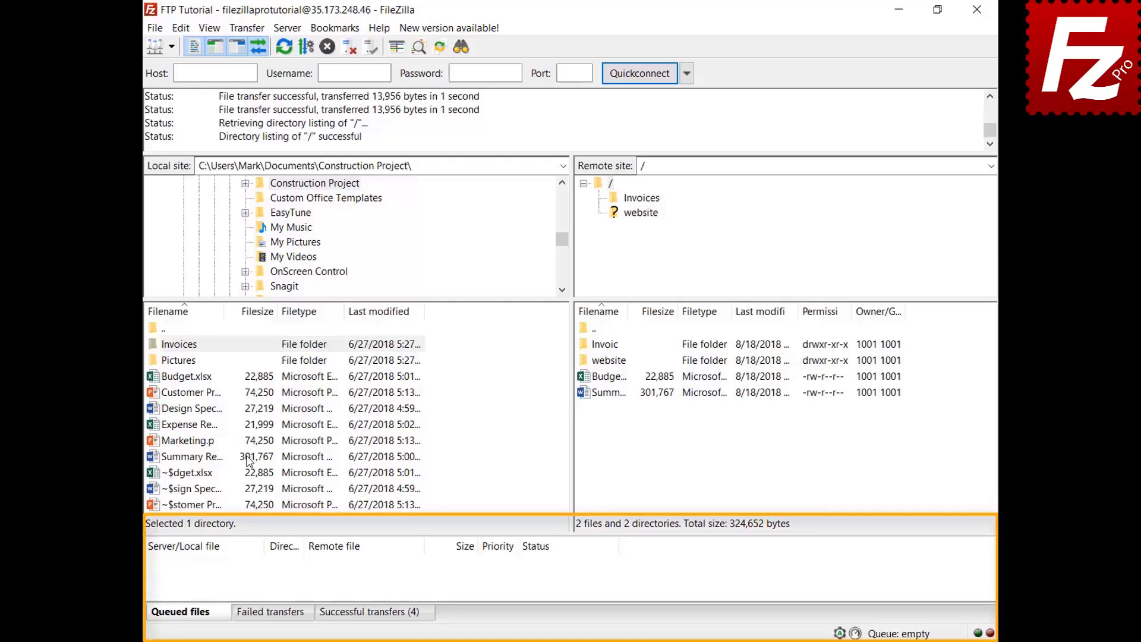
Queue Design Specs.docx and Expense Report.xlsx, sort by size, and give Expense Report highest priority
right_click(198, 410)
click(208, 436)
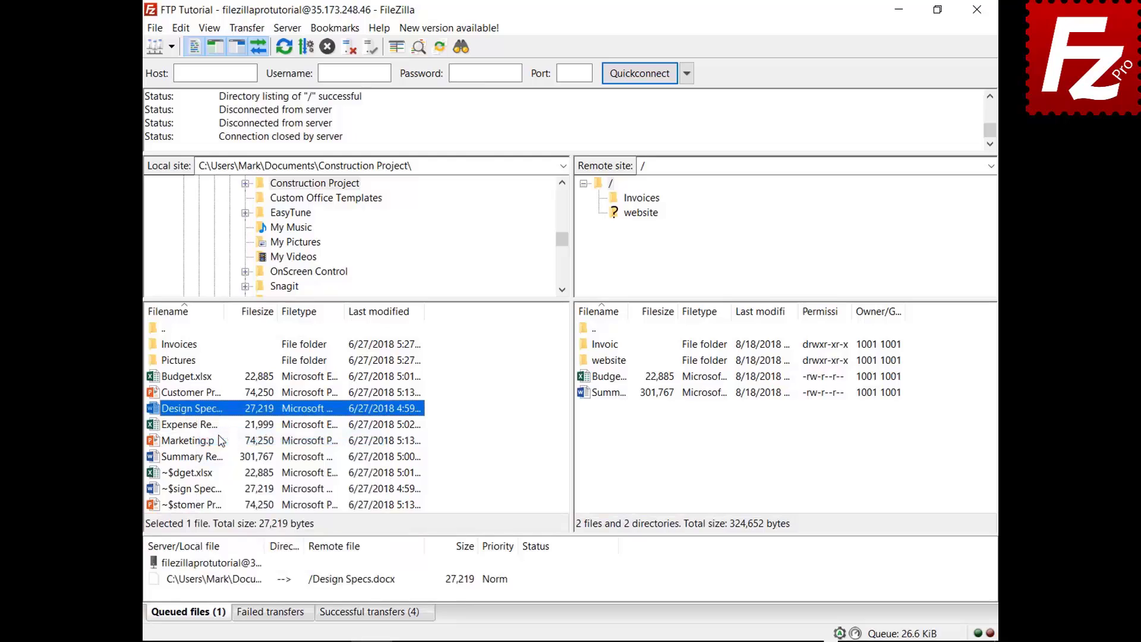
right_click(204, 427)
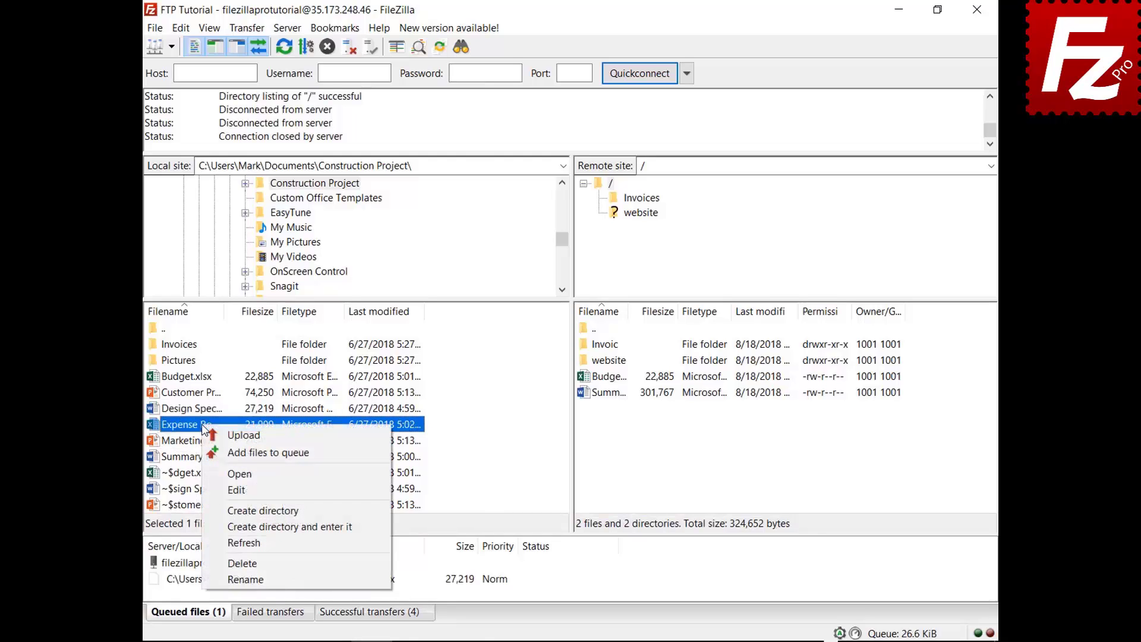
click(221, 451)
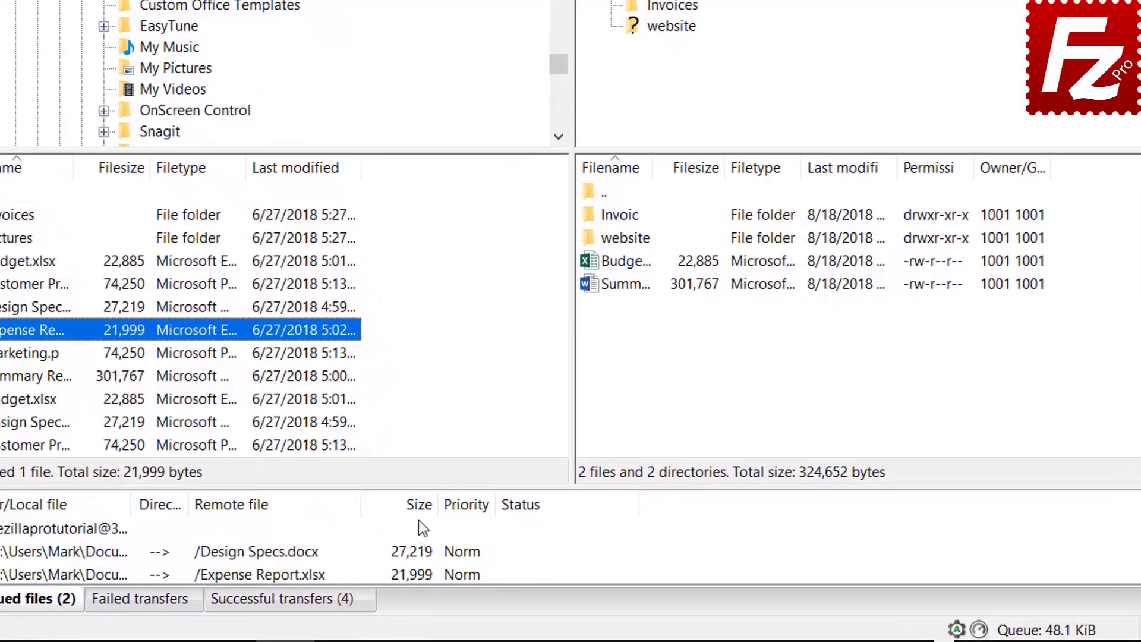
click(418, 506)
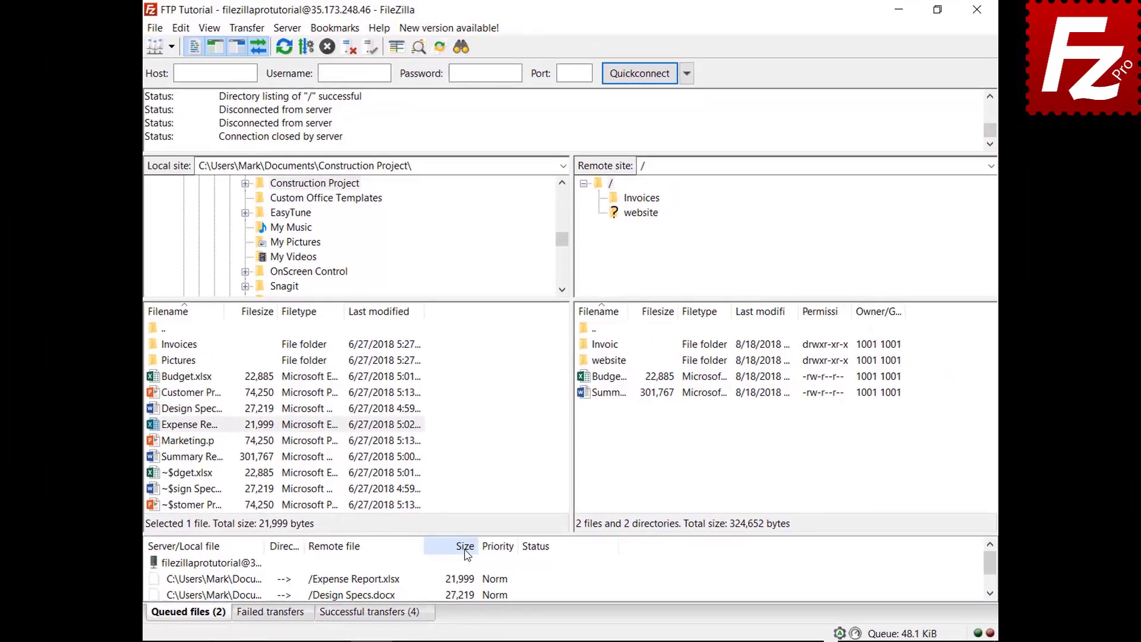
click(260, 580)
right_click(259, 580)
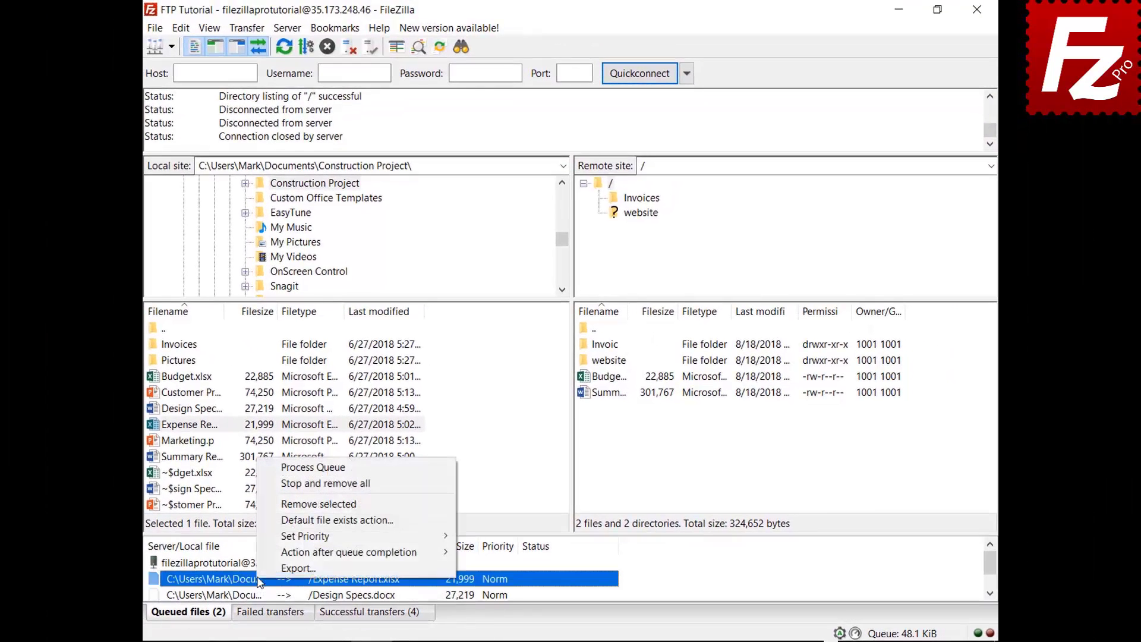
mouse_move(291, 541)
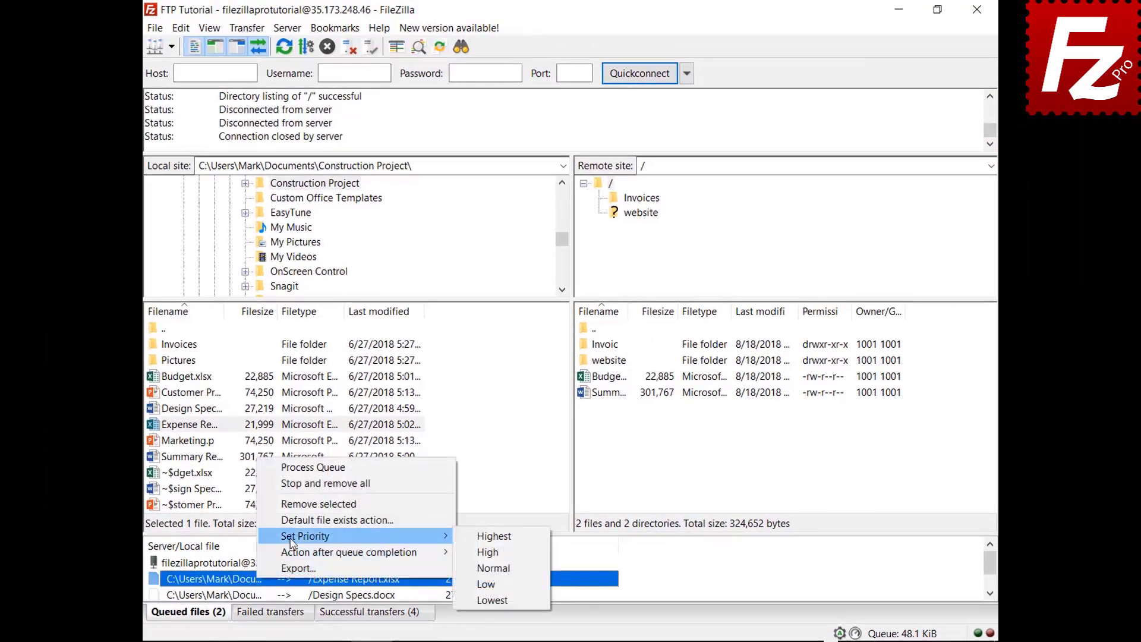
click(487, 537)
Process the queue, then add Budget.xlsx to the queue again
click(240, 563)
right_click(239, 564)
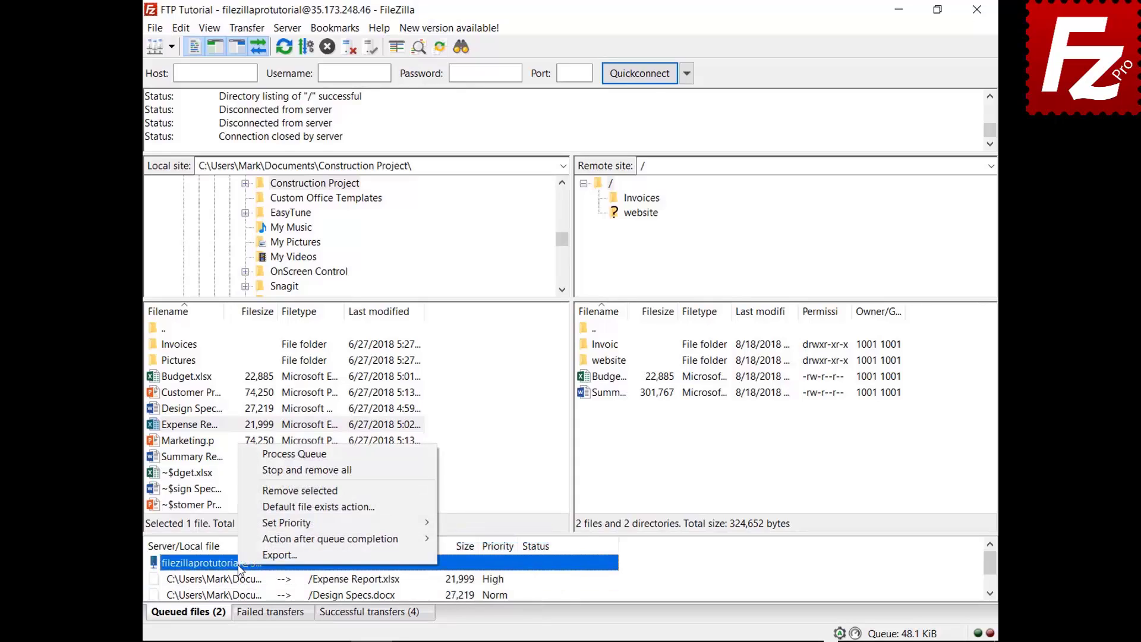
click(307, 456)
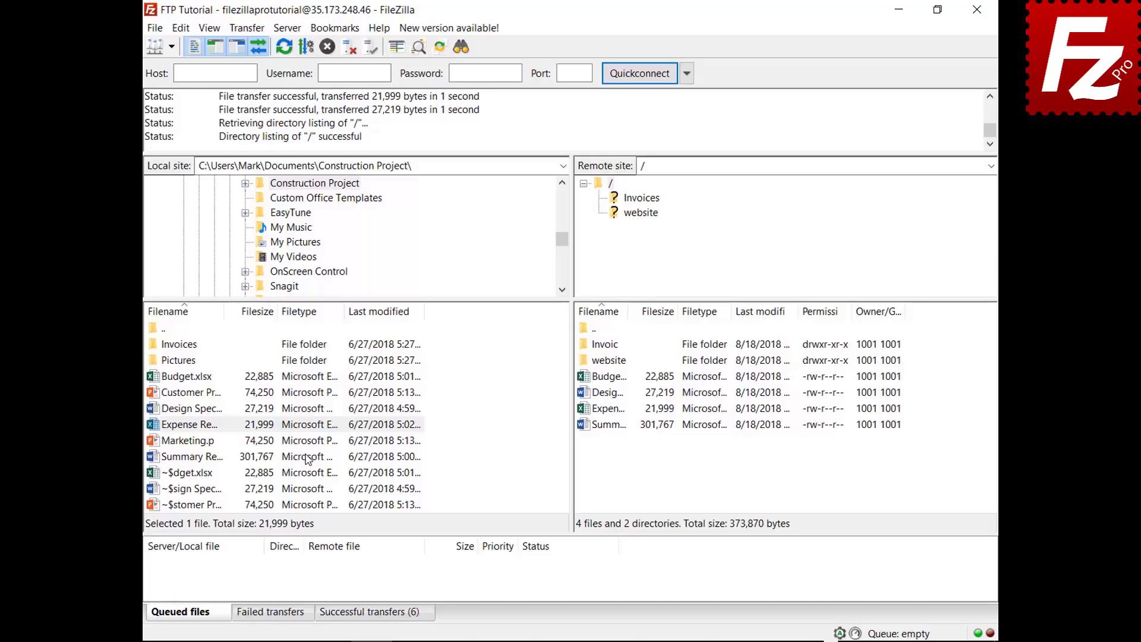
right_click(220, 376)
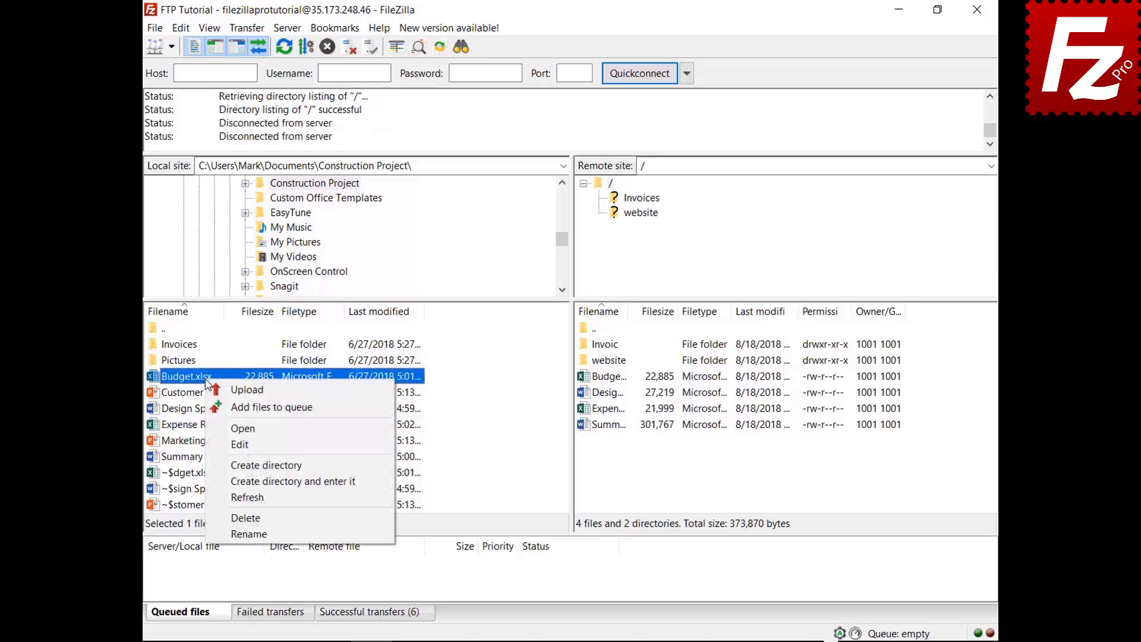
click(221, 408)
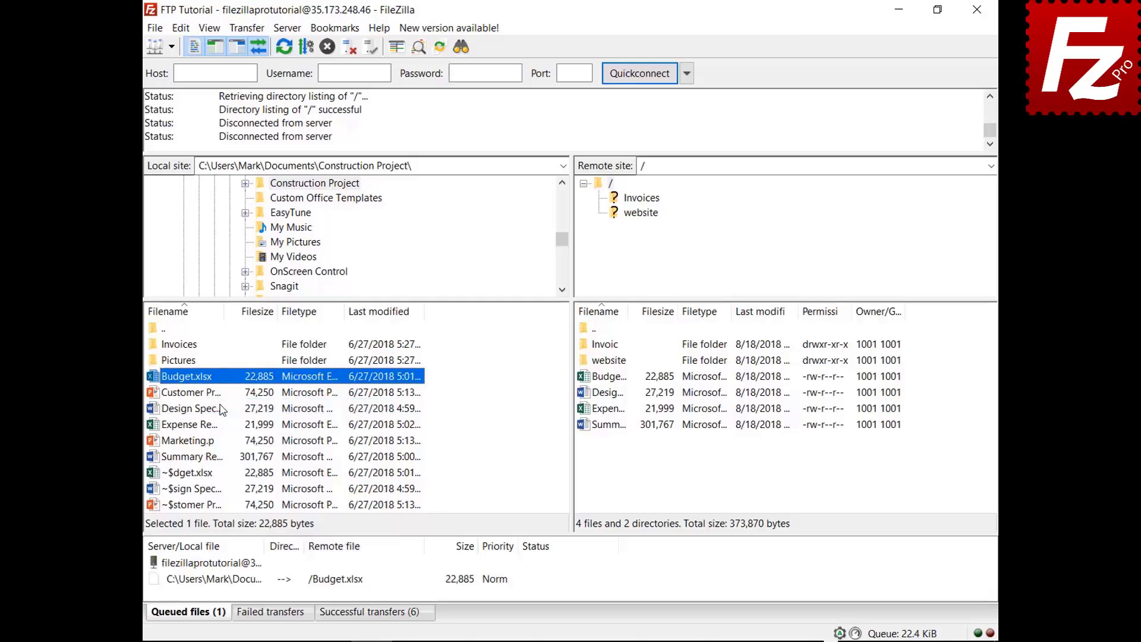
Review the File exists action page in Settings, then close it without saving changes
click(181, 28)
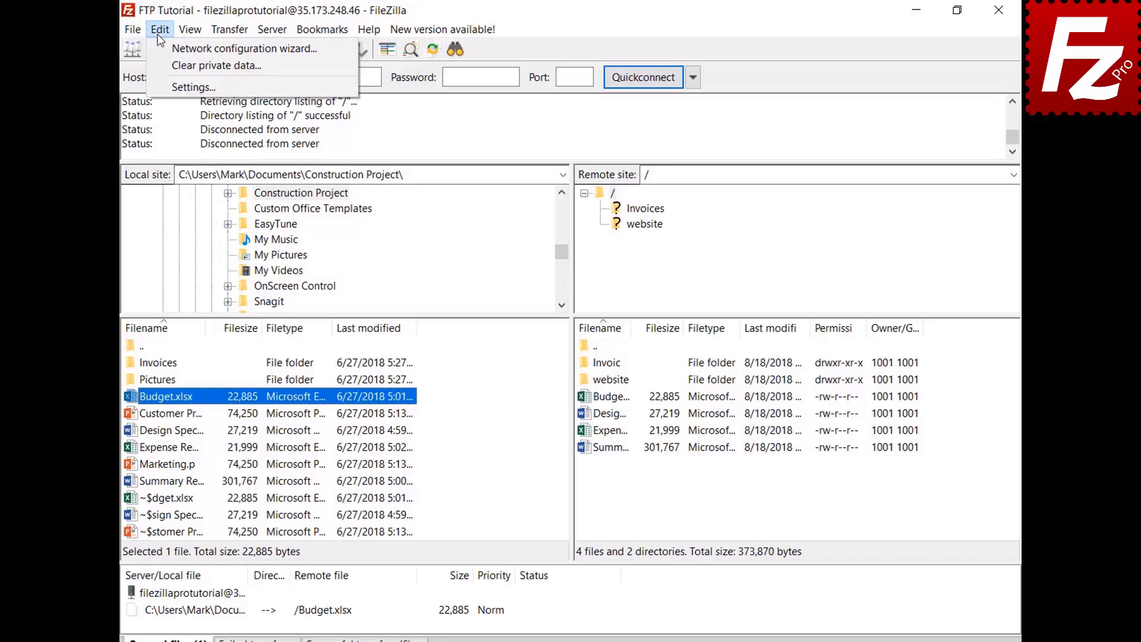
click(159, 85)
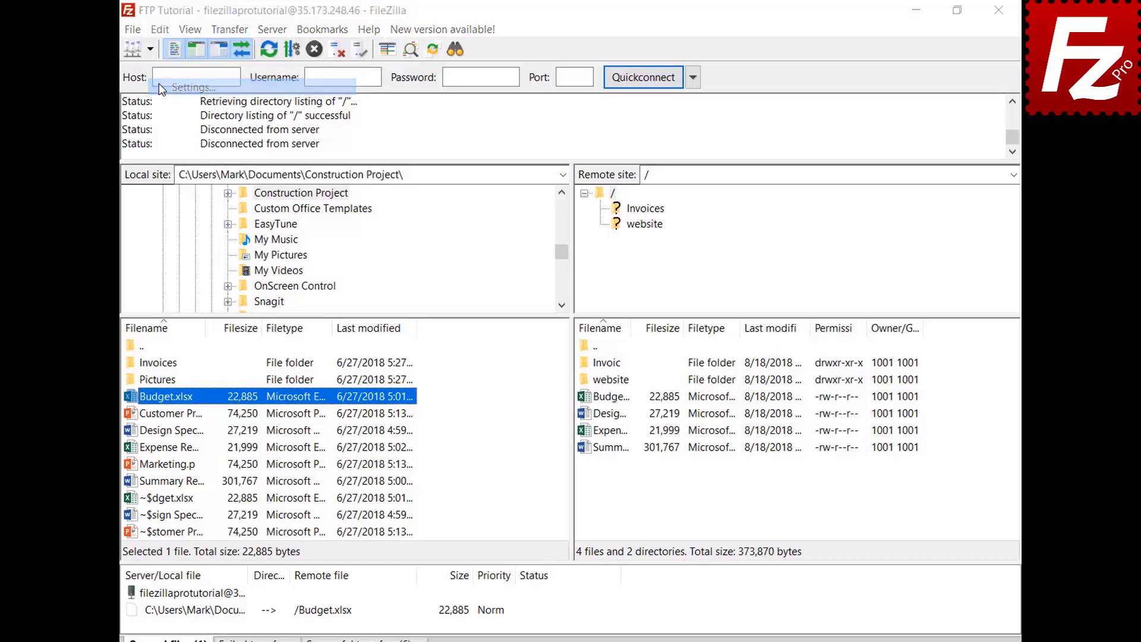
click(356, 364)
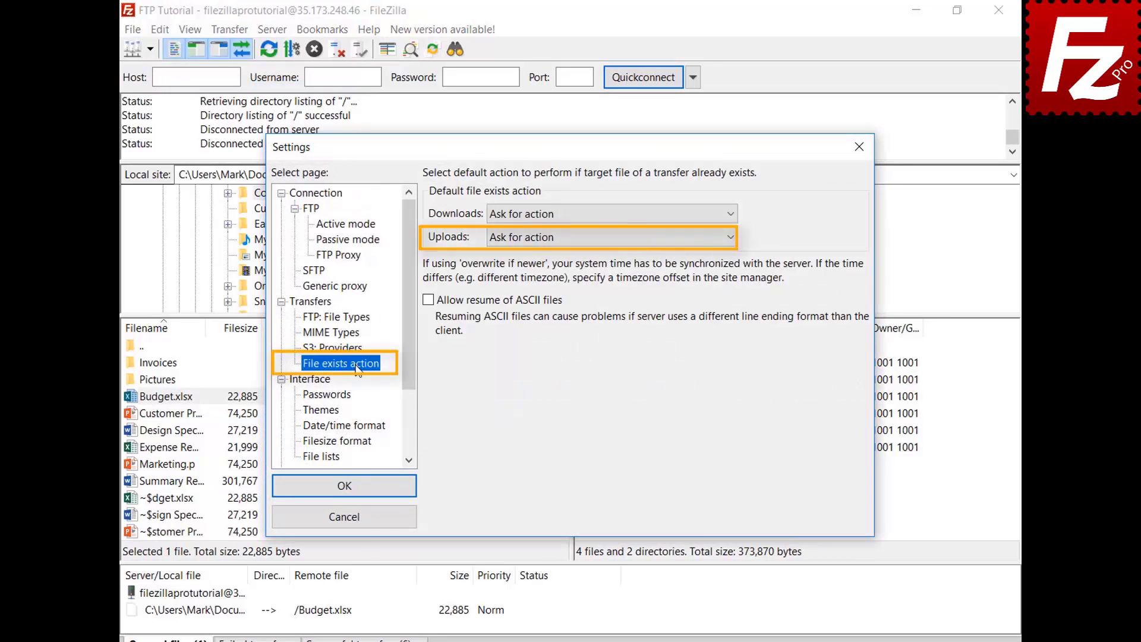
click(358, 523)
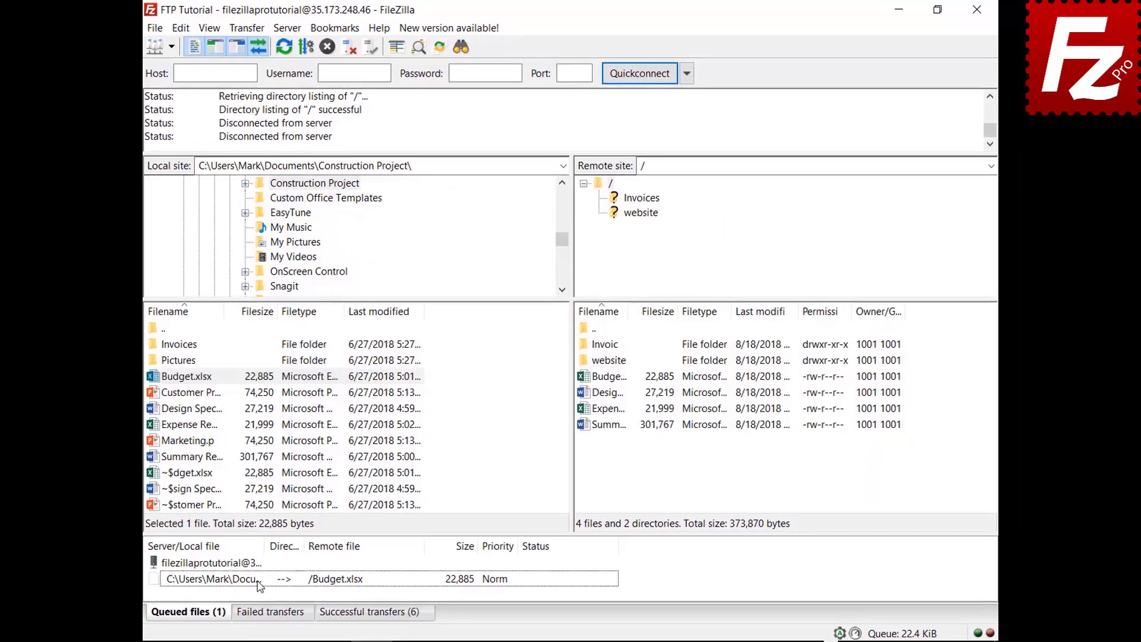
Set the queued Budget.xlsx upload to Overwrite file and process the queue
right_click(259, 586)
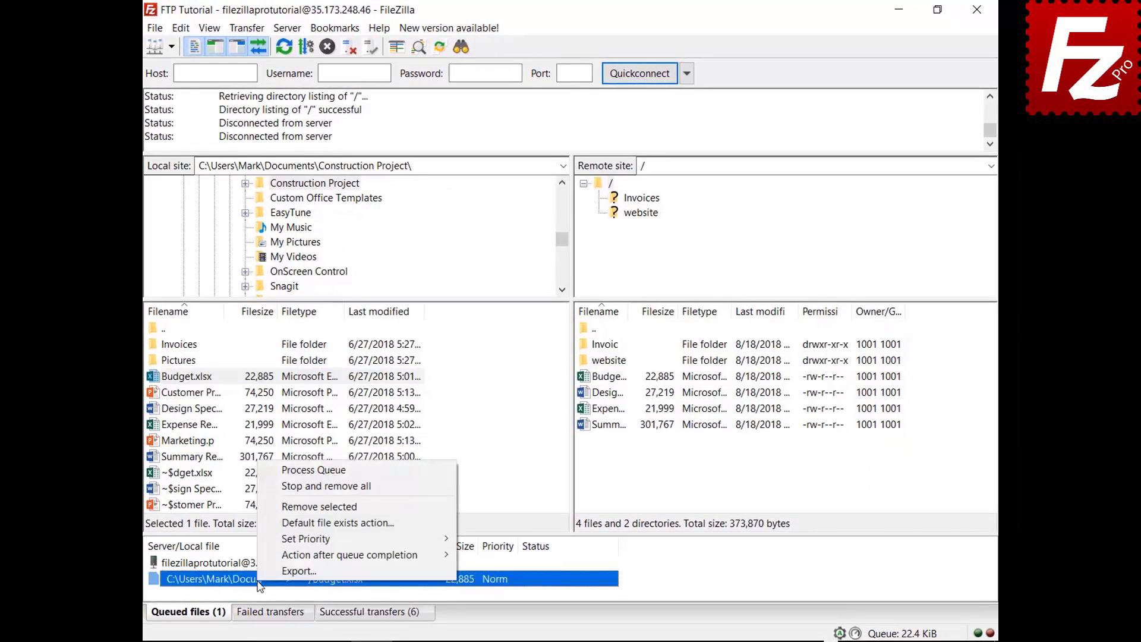
click(283, 524)
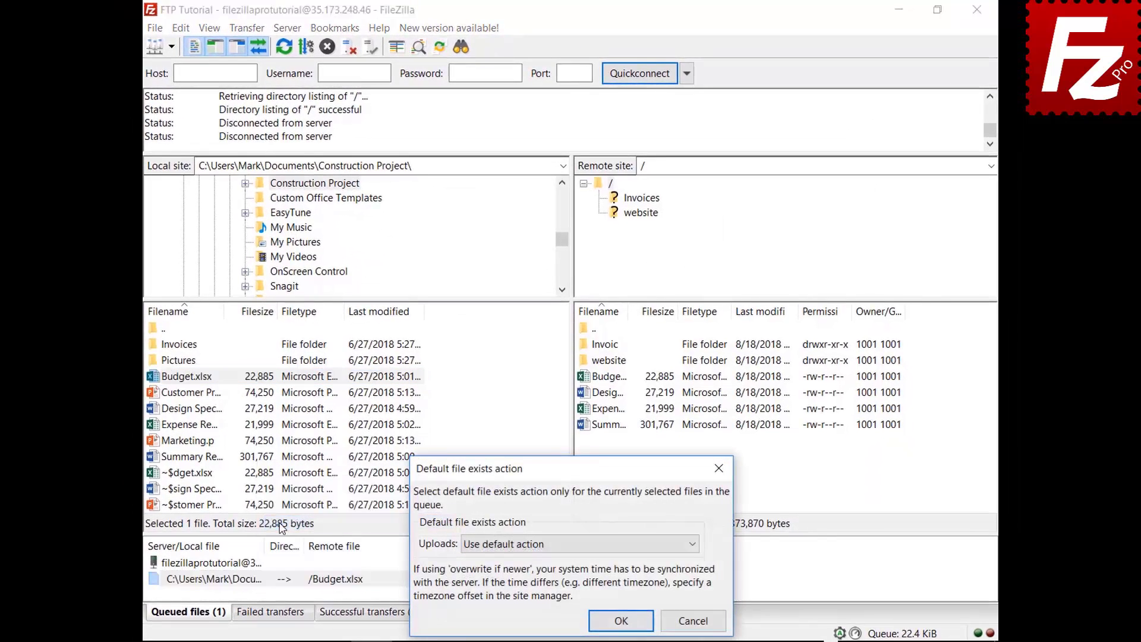
click(497, 549)
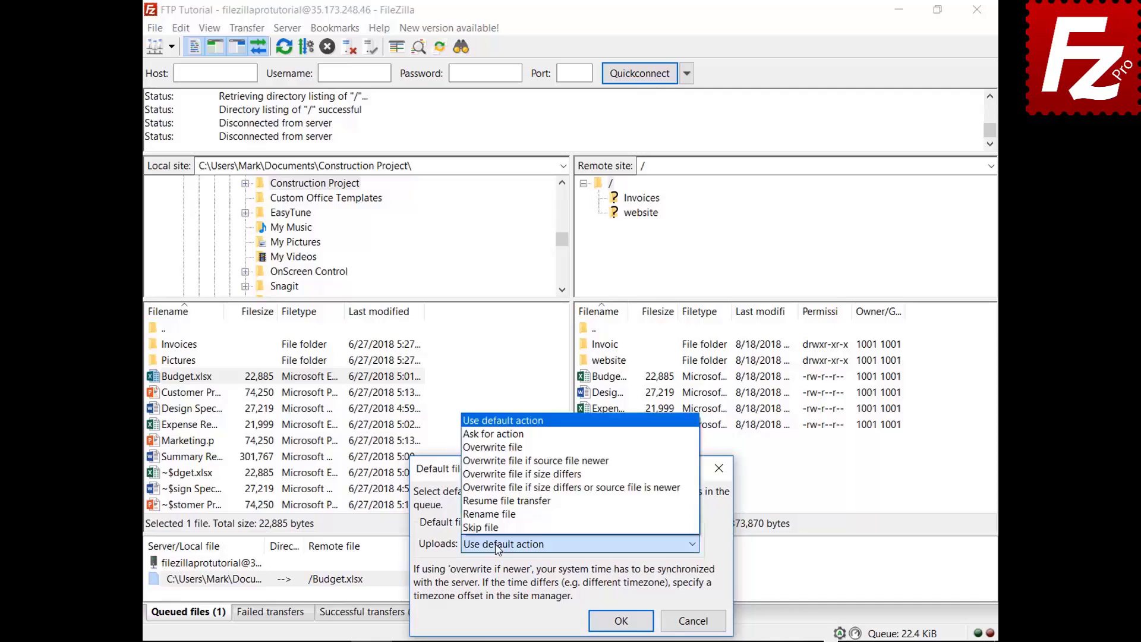
click(522, 447)
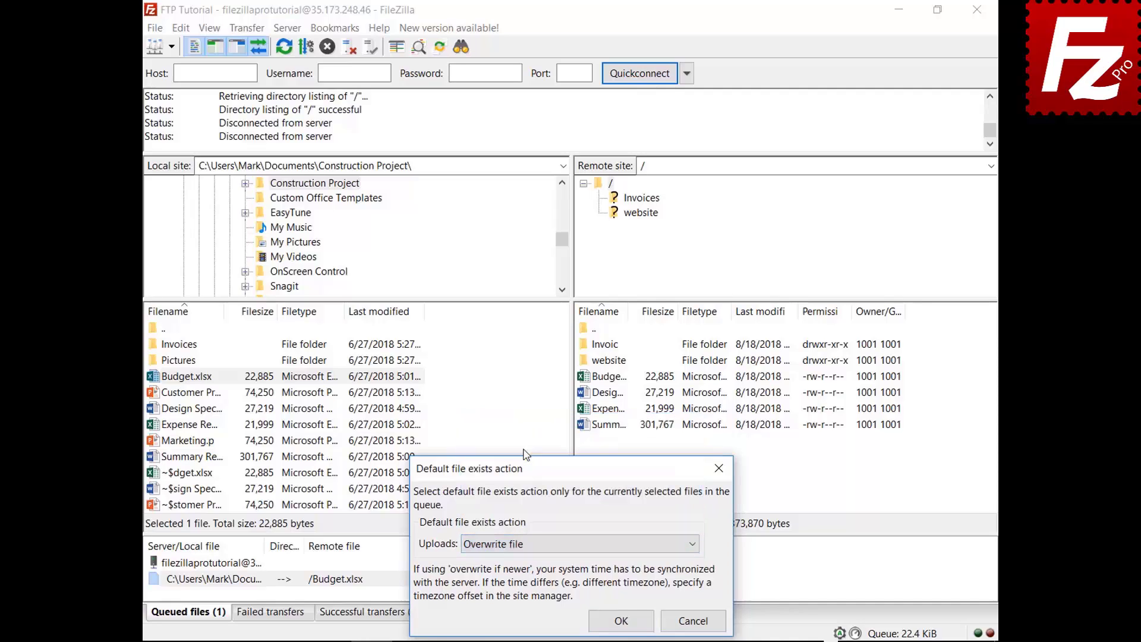
click(621, 619)
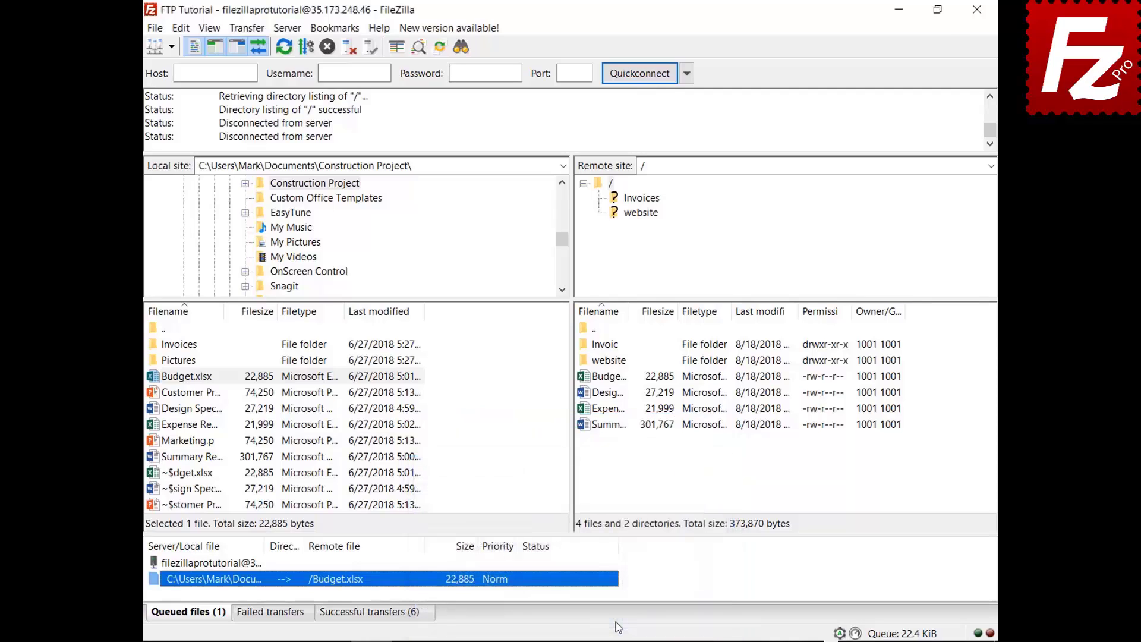
right_click(218, 565)
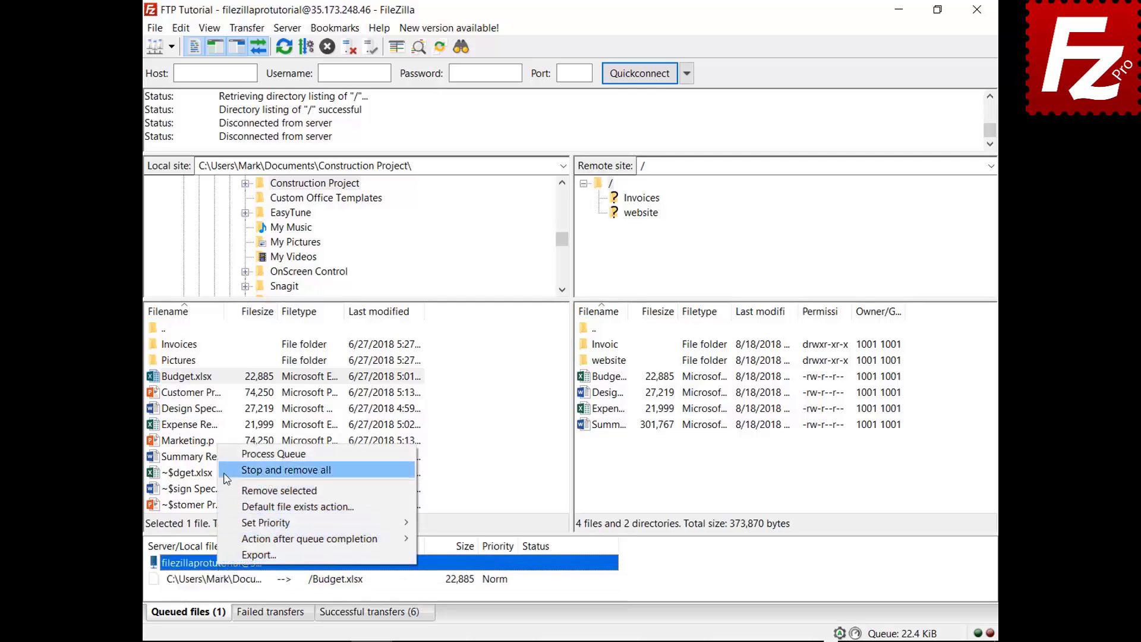
click(228, 455)
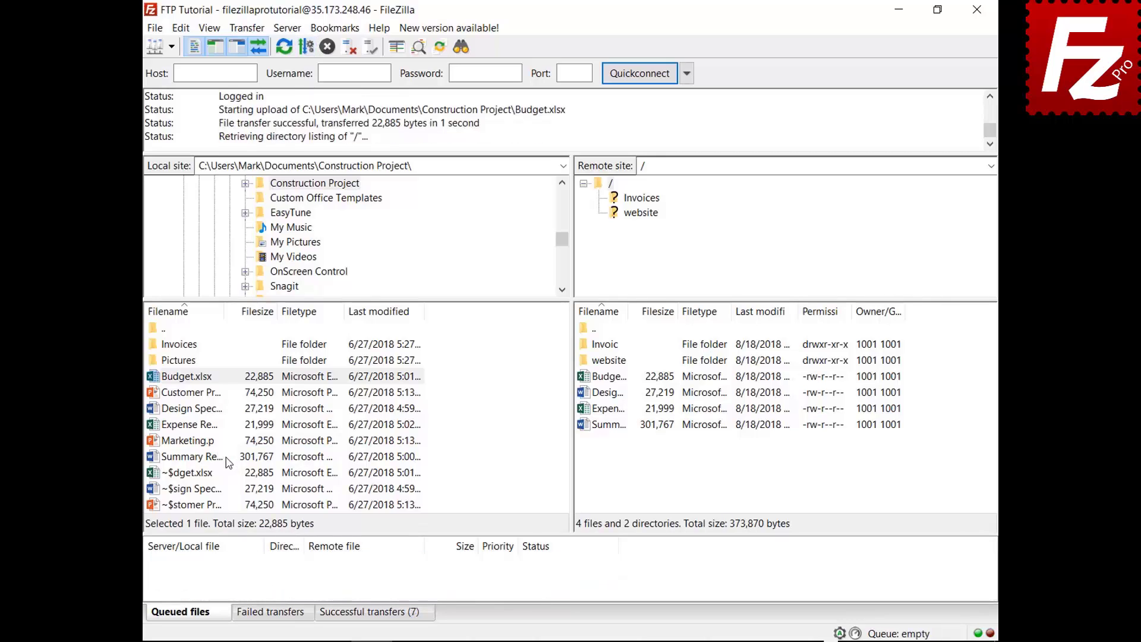
Queue Marketing.pptx and set the after-queue action to Close FileZilla
right_click(193, 443)
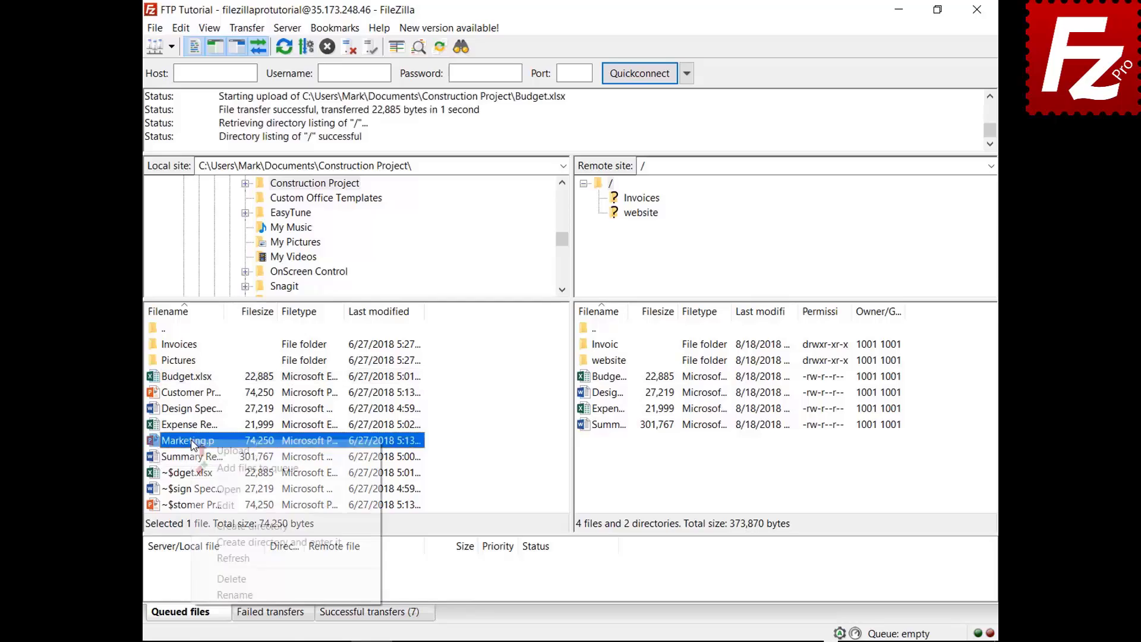
click(206, 468)
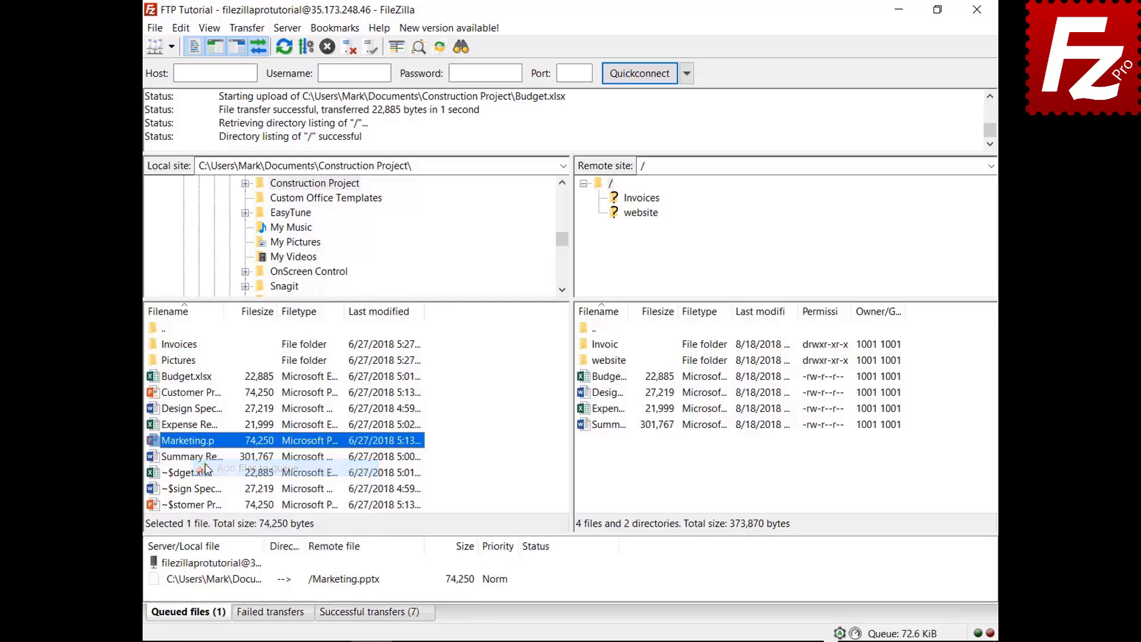
right_click(227, 581)
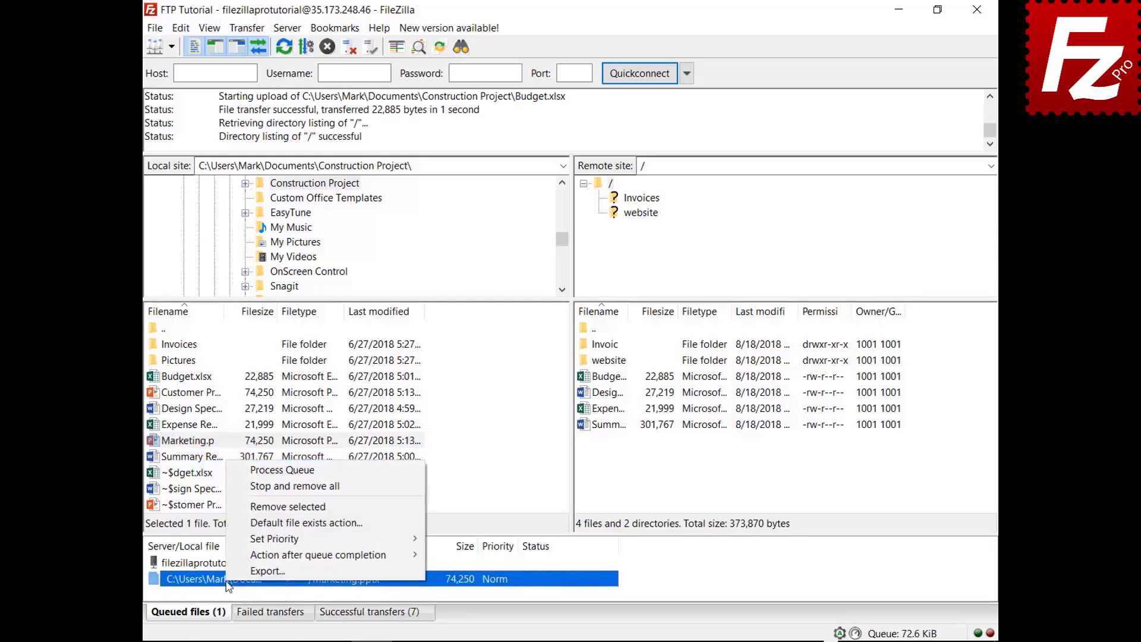
mouse_move(232, 556)
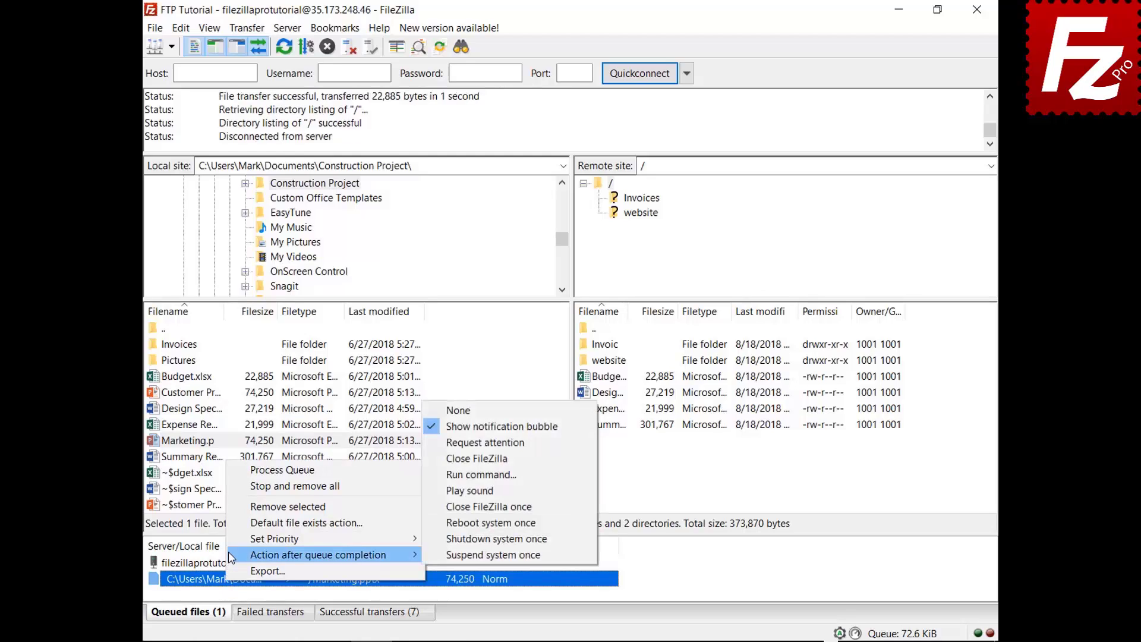
click(444, 459)
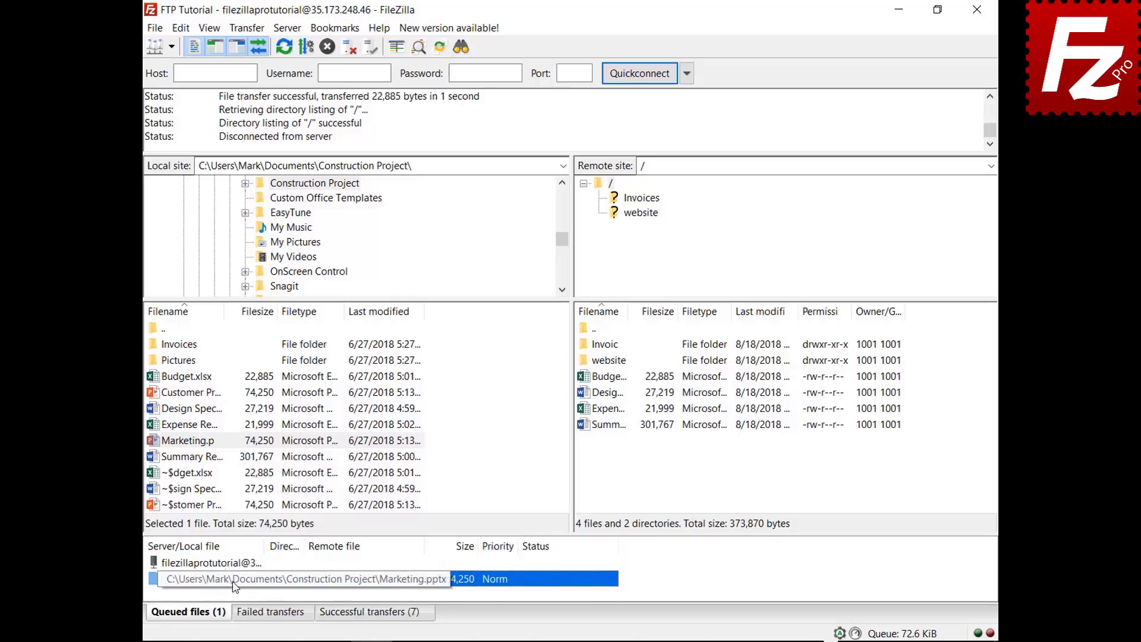
Process the queue, then relaunch FileZilla Pro once it has closed
right_click(234, 564)
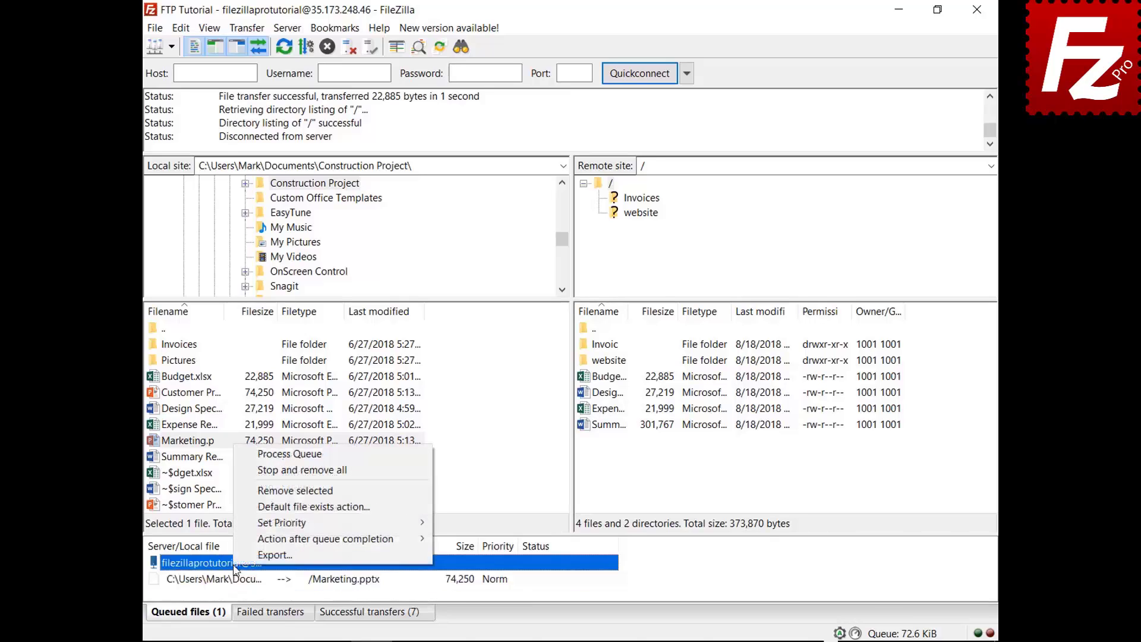
click(278, 454)
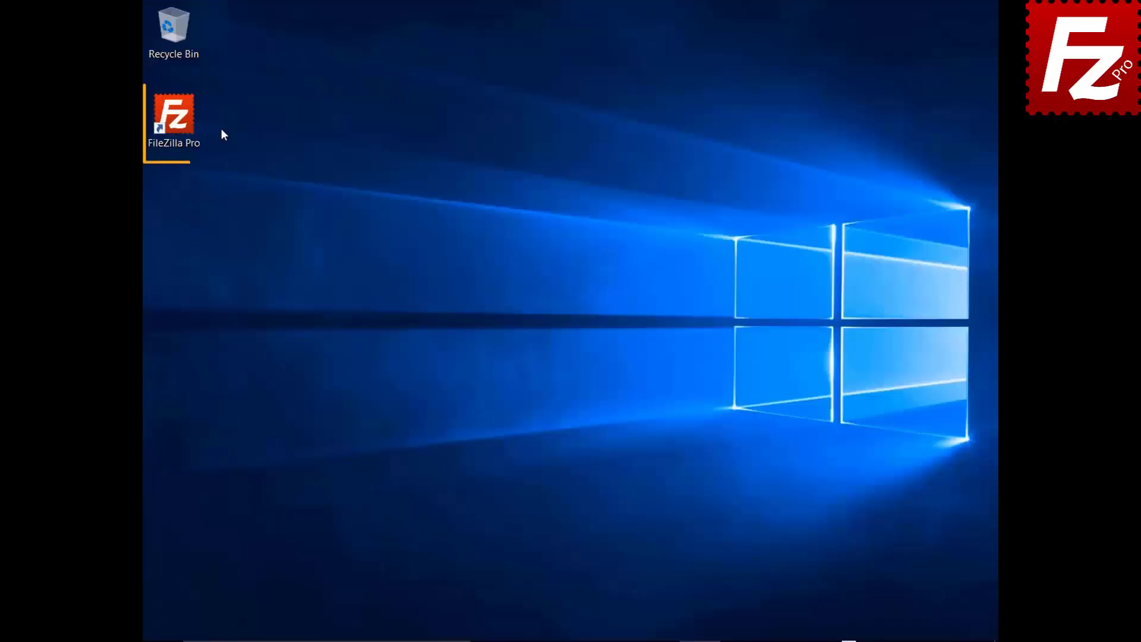
double_click(176, 120)
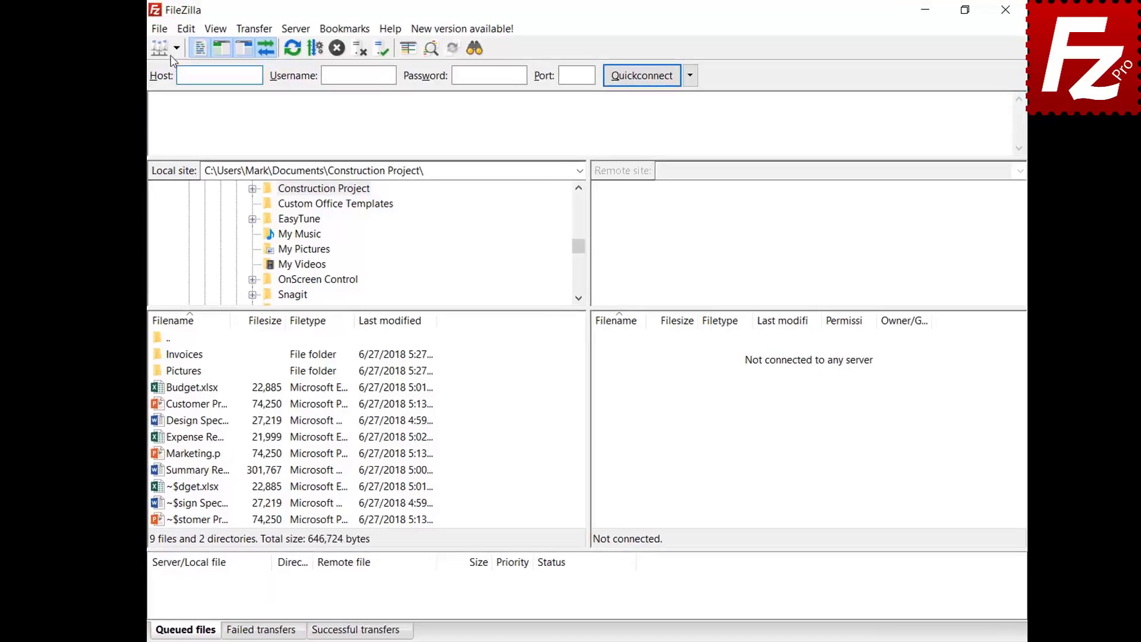
Connect to the FTP Tutorial site and queue the Pictures folder's files
click(176, 48)
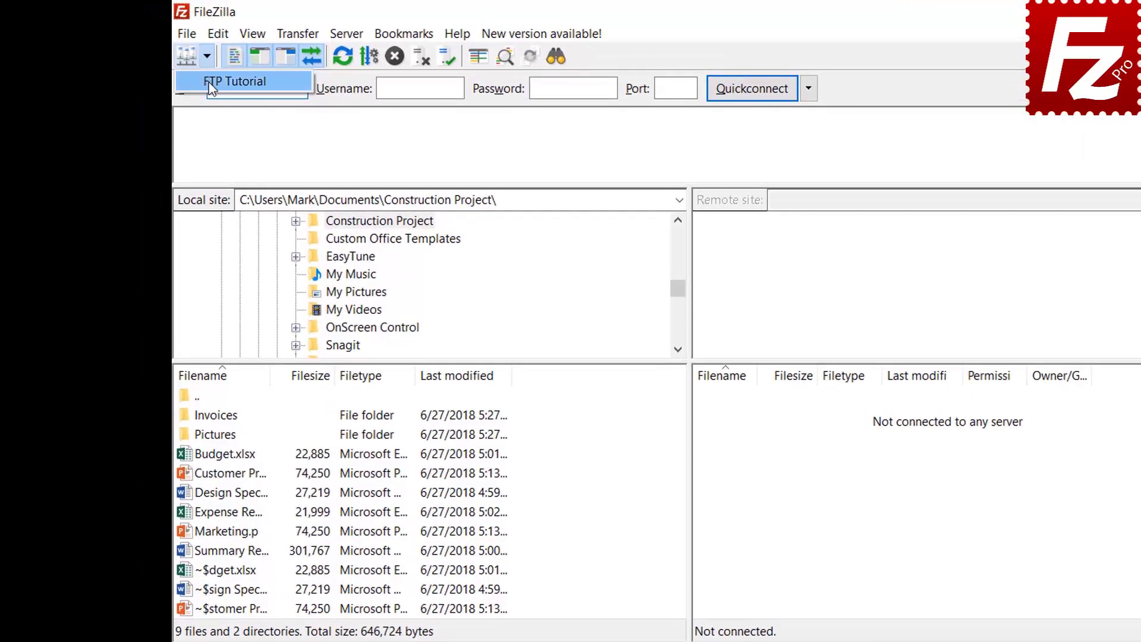
click(196, 69)
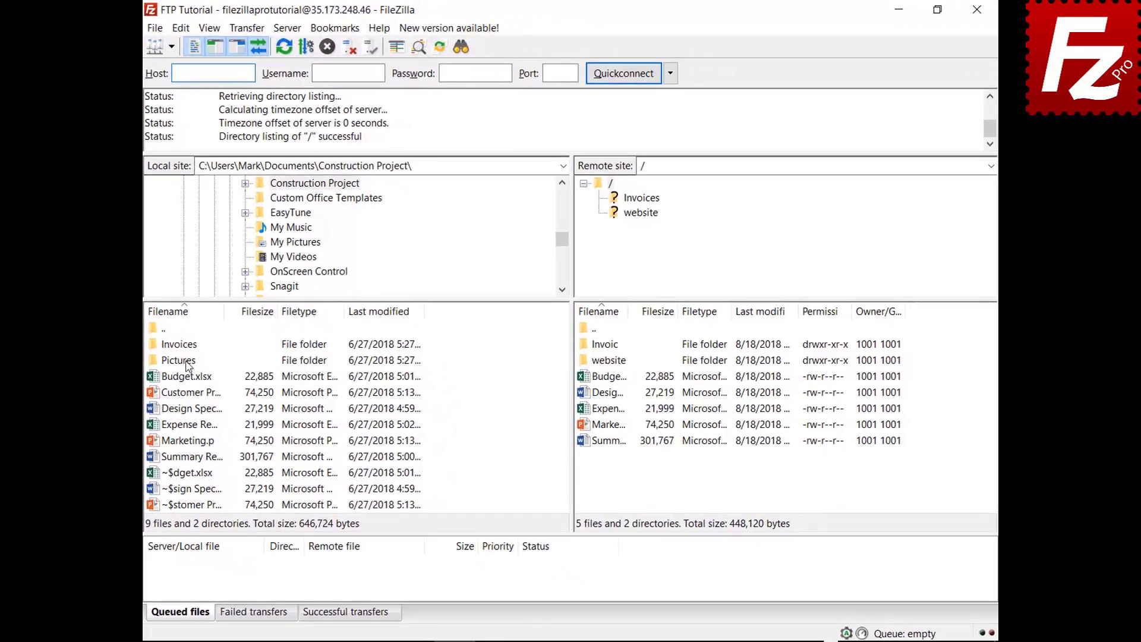
right_click(187, 364)
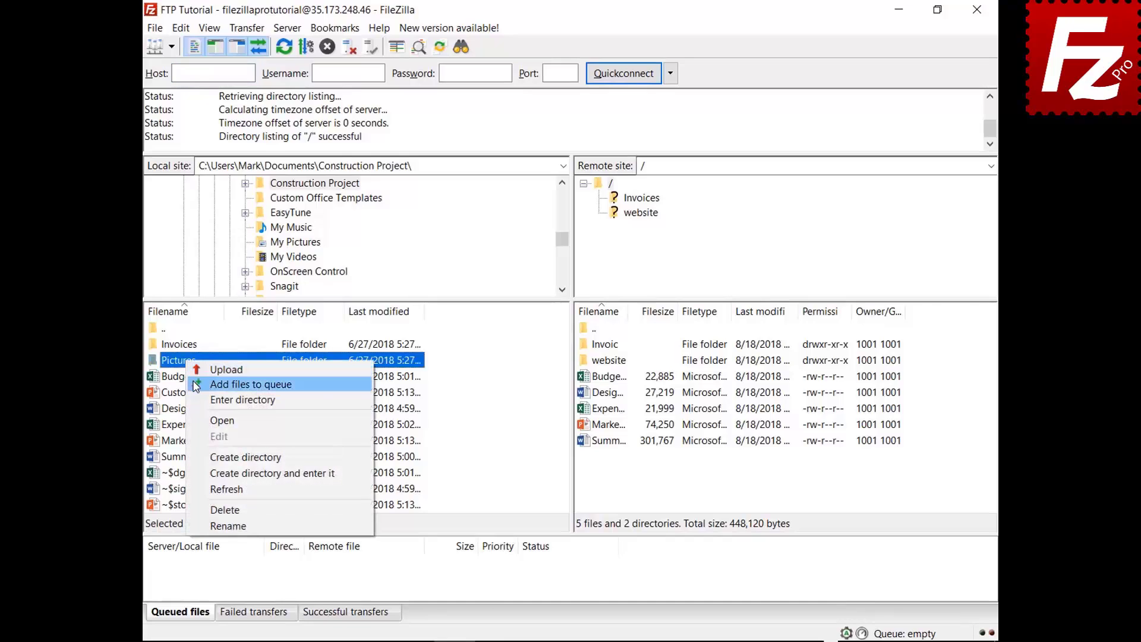
click(214, 384)
Close and relaunch FileZilla, then process the restored Pictures queue
click(976, 12)
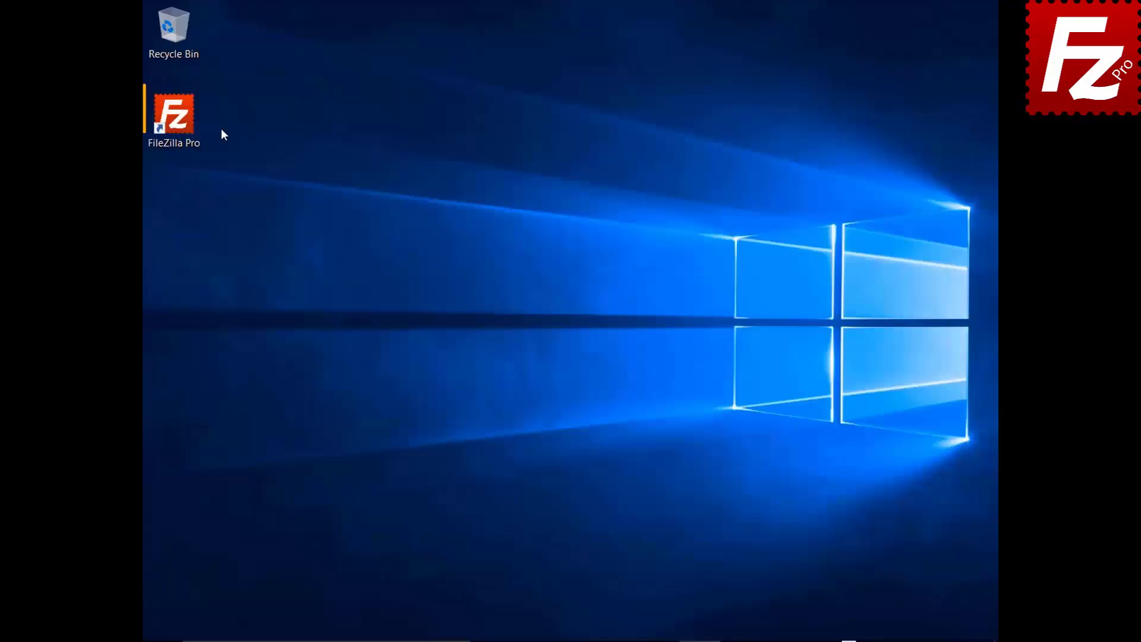
click(195, 127)
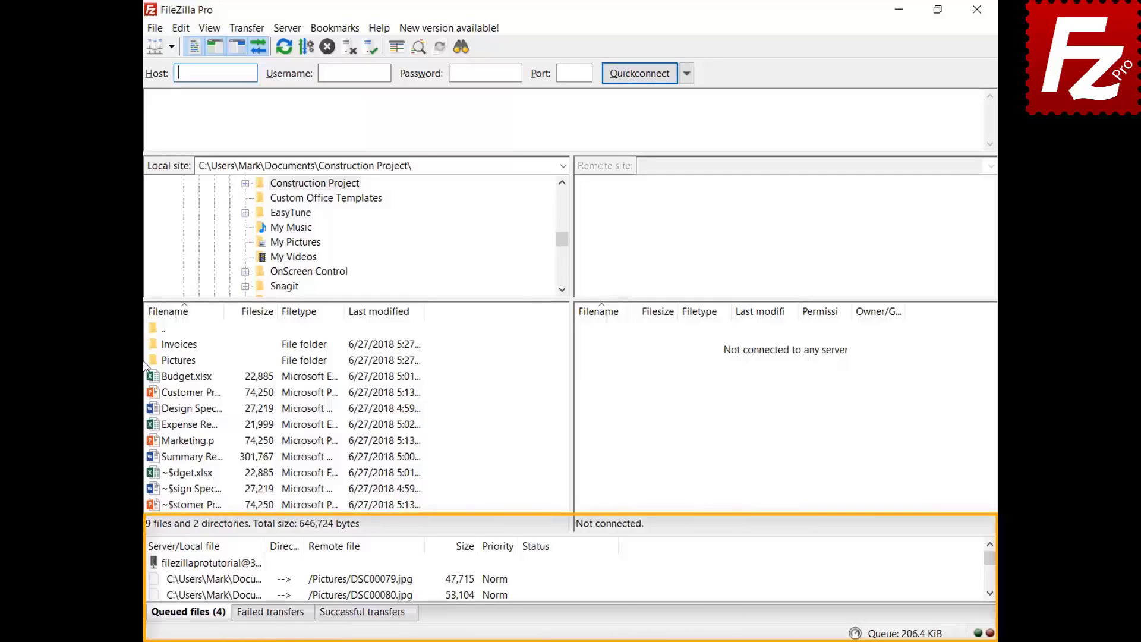
right_click(226, 564)
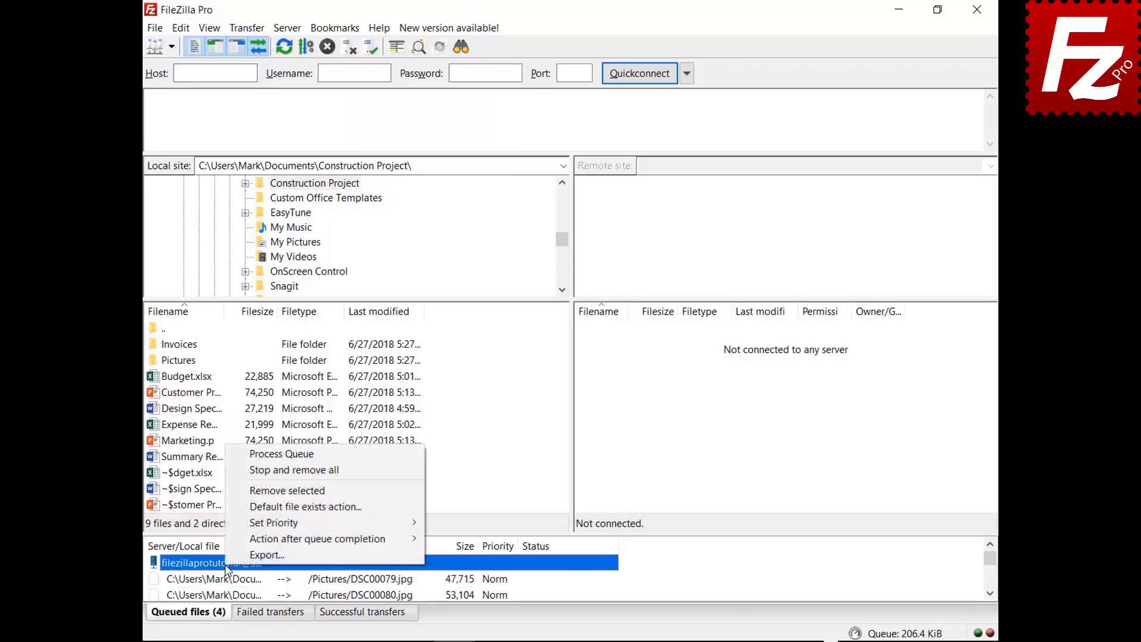
click(249, 455)
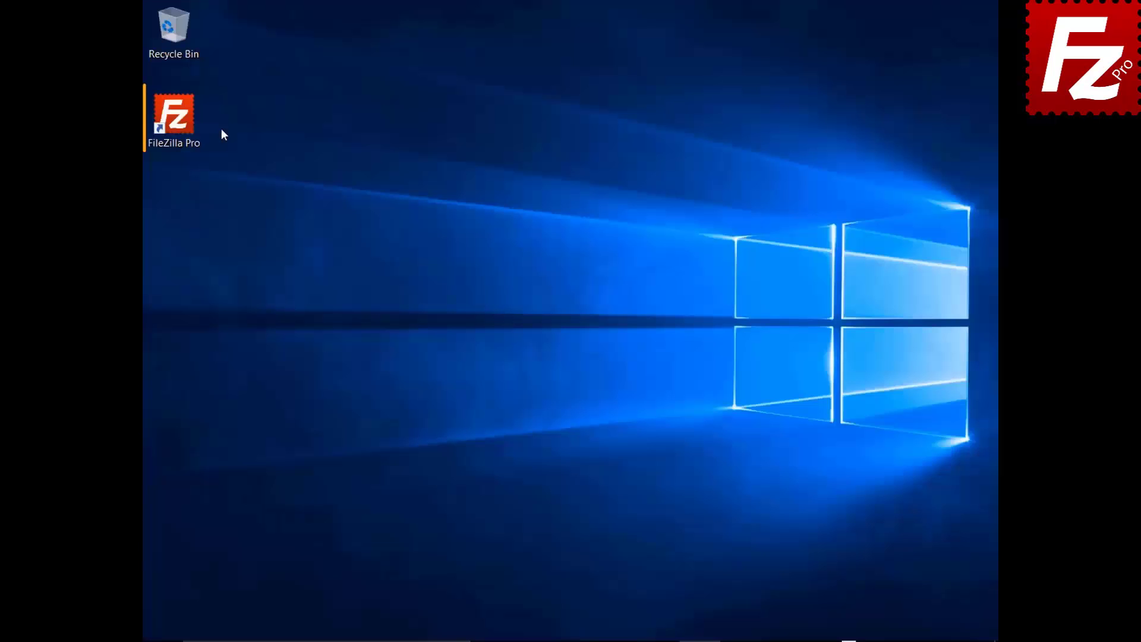
Relaunch FileZilla Pro and connect to the FTP Tutorial site from Site Manager
double_click(181, 123)
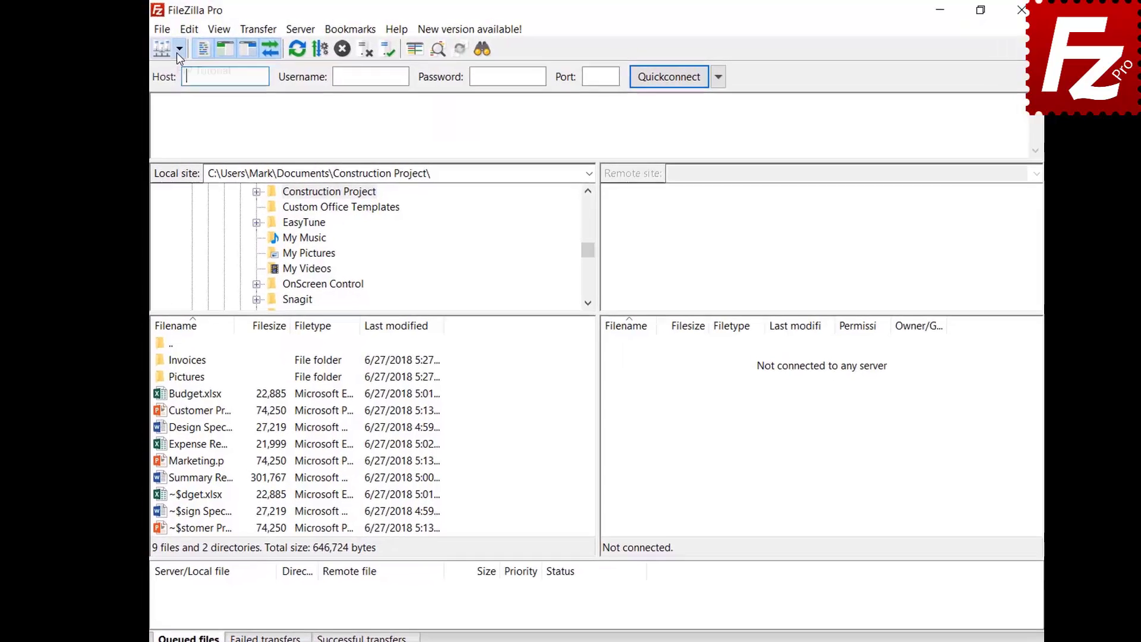
click(169, 49)
click(202, 79)
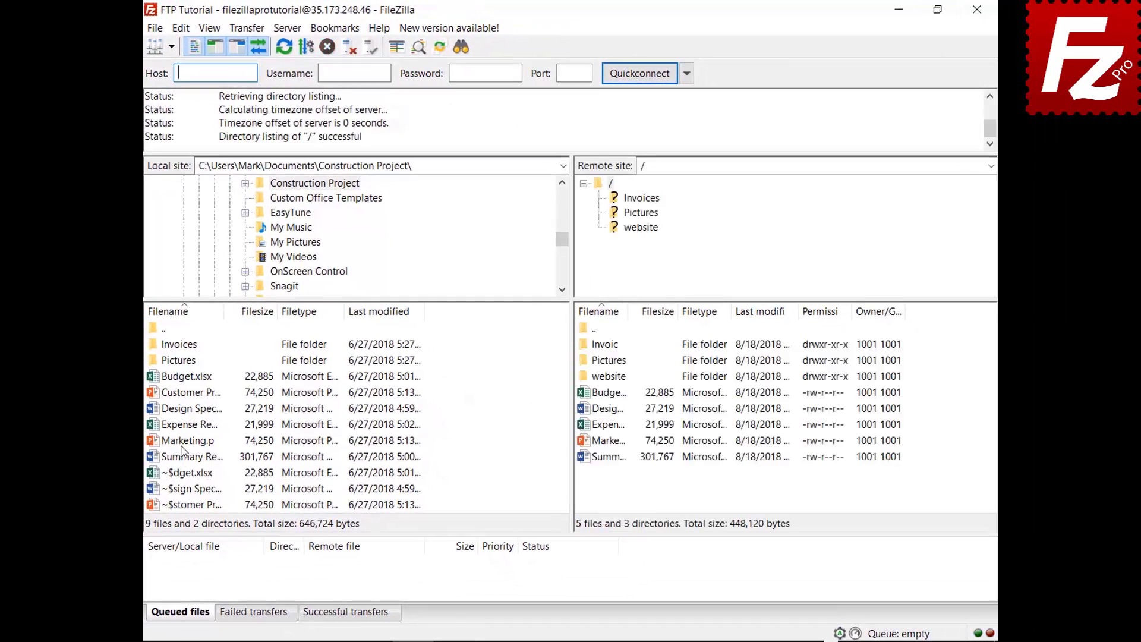
Queue Marketing.pptx, then clear the queue with Stop and remove all
right_click(184, 442)
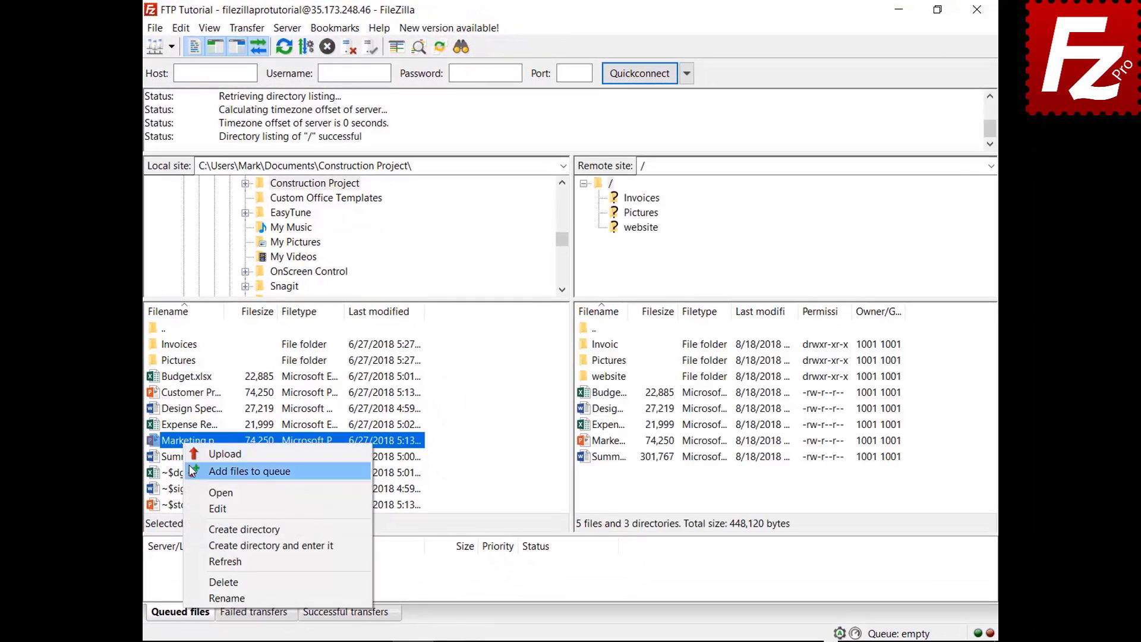
click(192, 472)
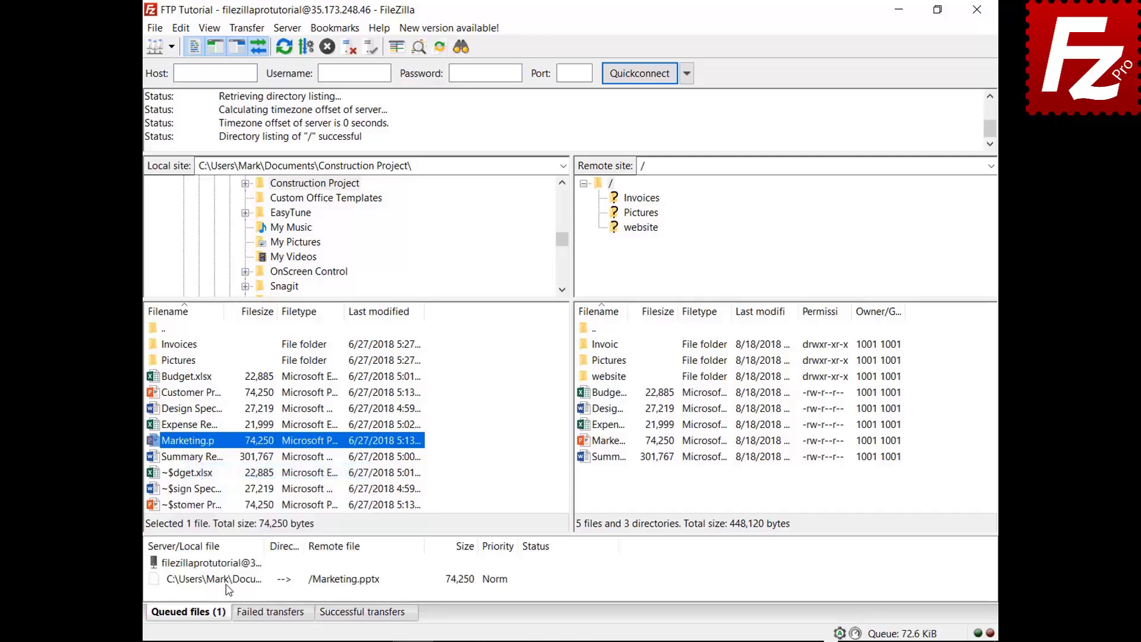
right_click(228, 589)
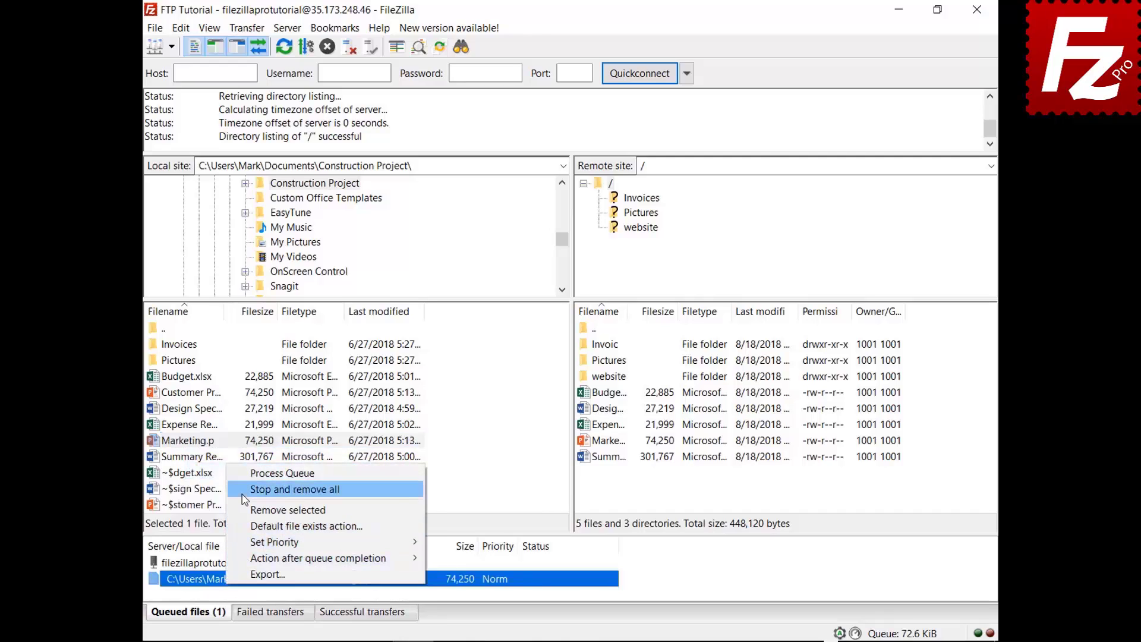
click(279, 489)
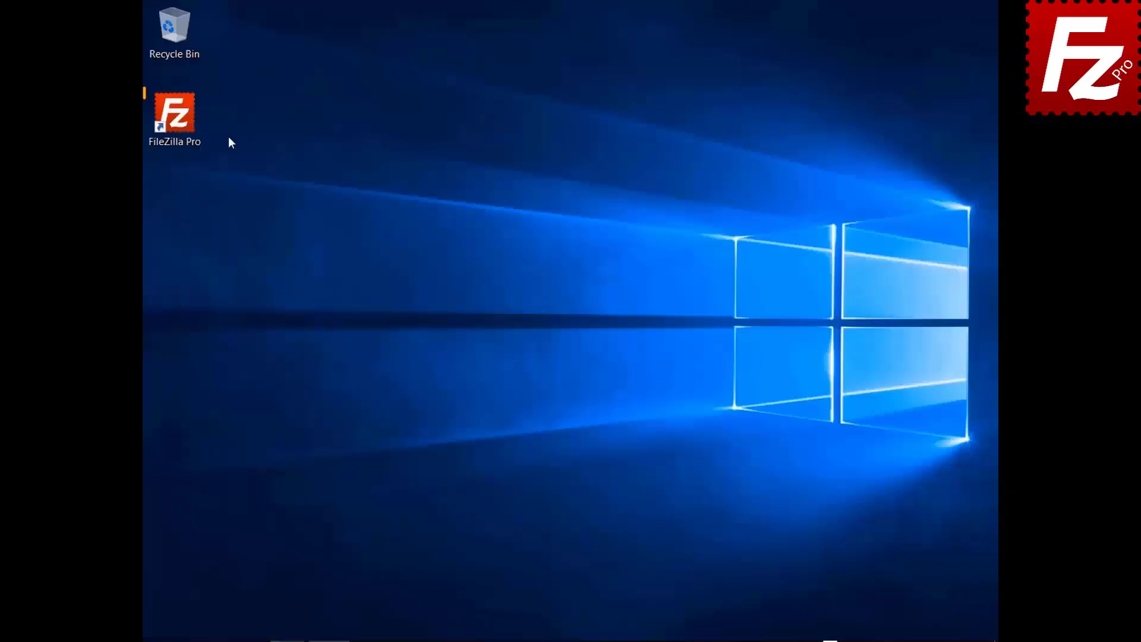
Launch FileZilla, connect to FTP Tutorial, and open Documents\website locally and /website remotely
double_click(187, 113)
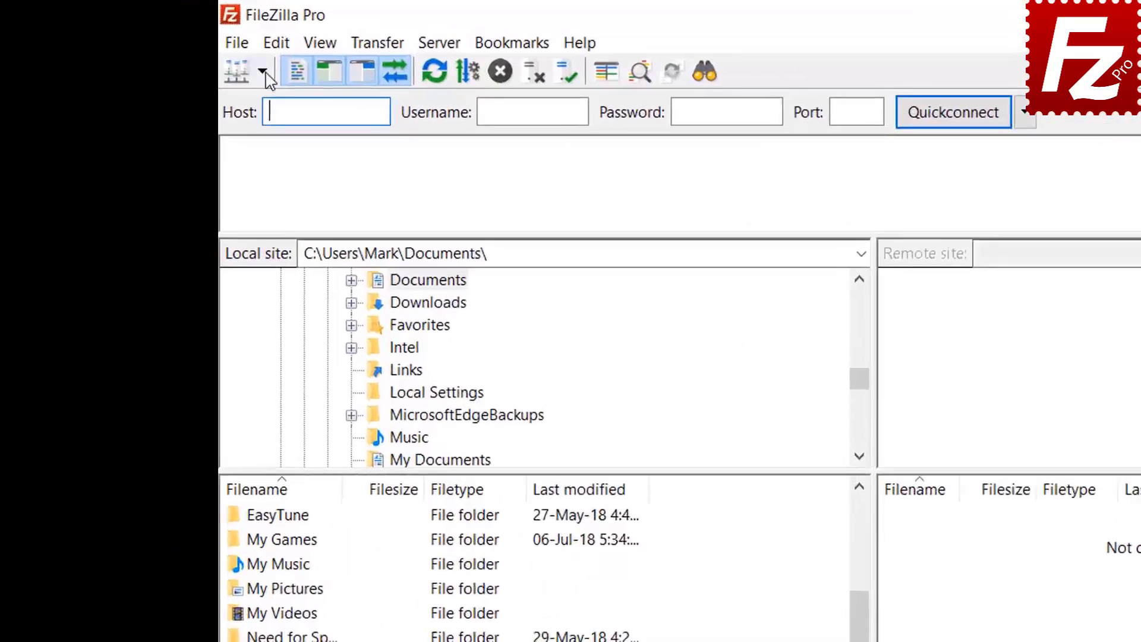
click(171, 46)
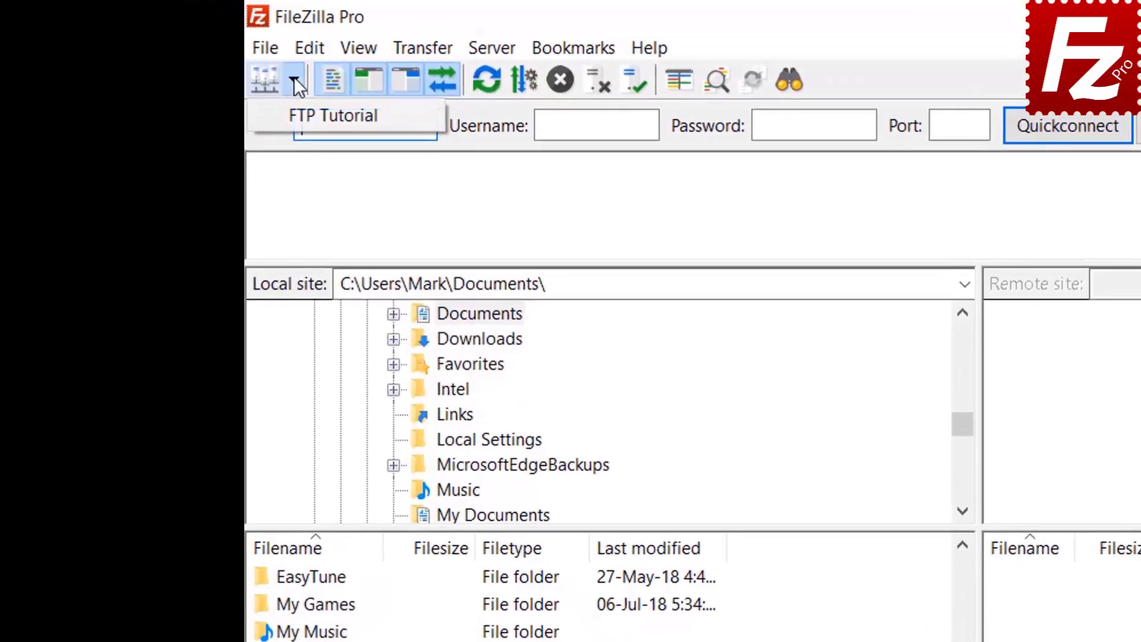
click(309, 115)
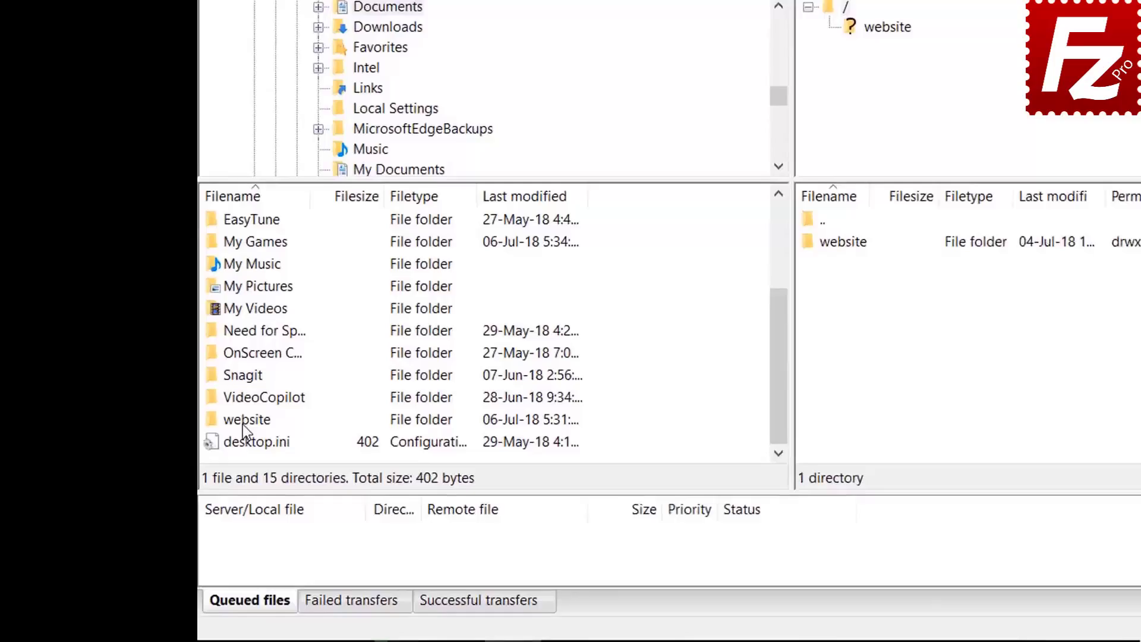
double_click(244, 421)
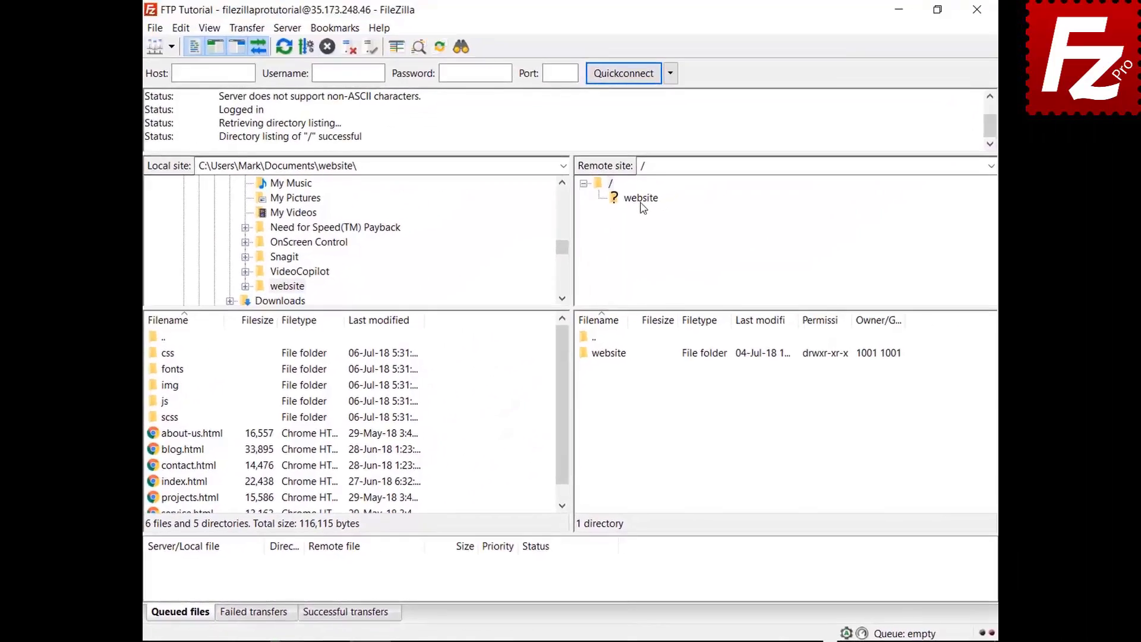
click(991, 0)
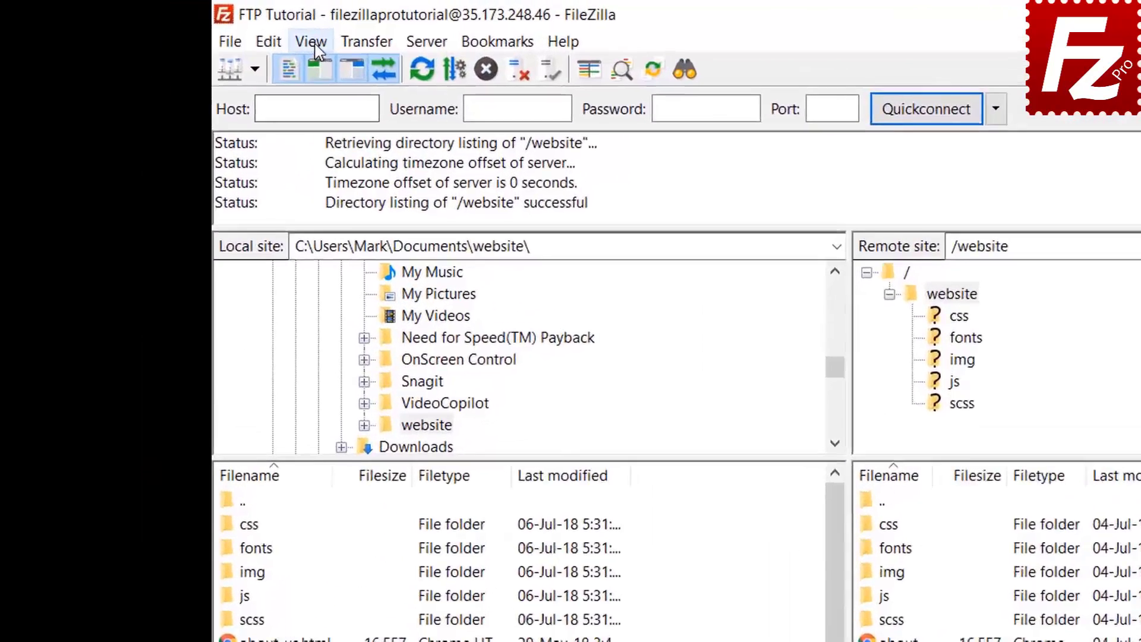
Enable directory comparison between the local and remote website folders
click(209, 28)
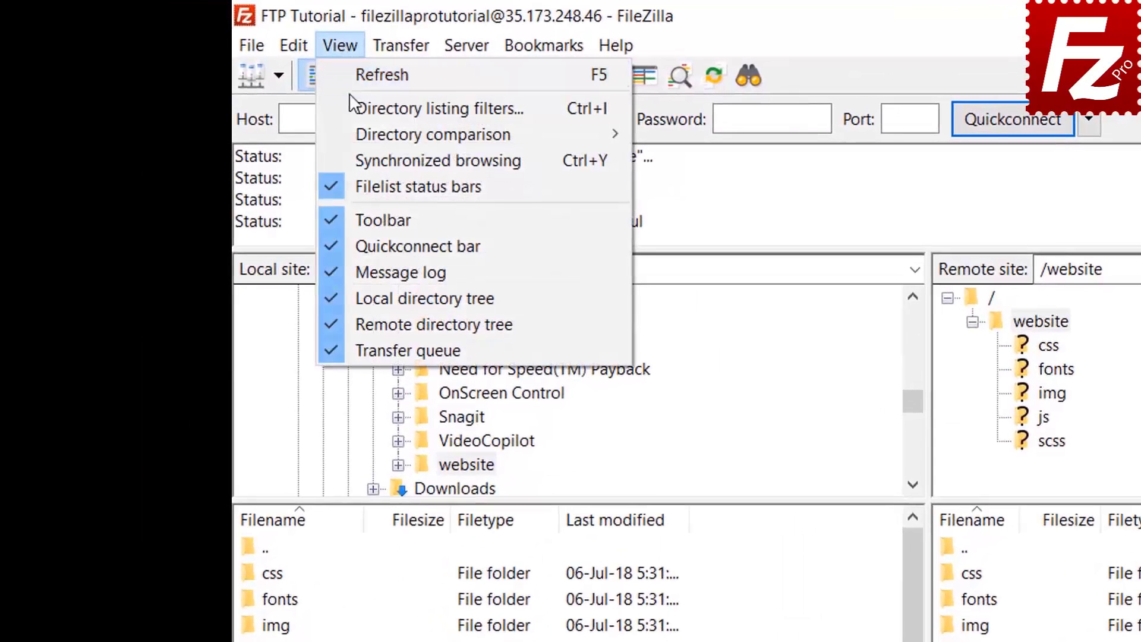
mouse_move(402, 136)
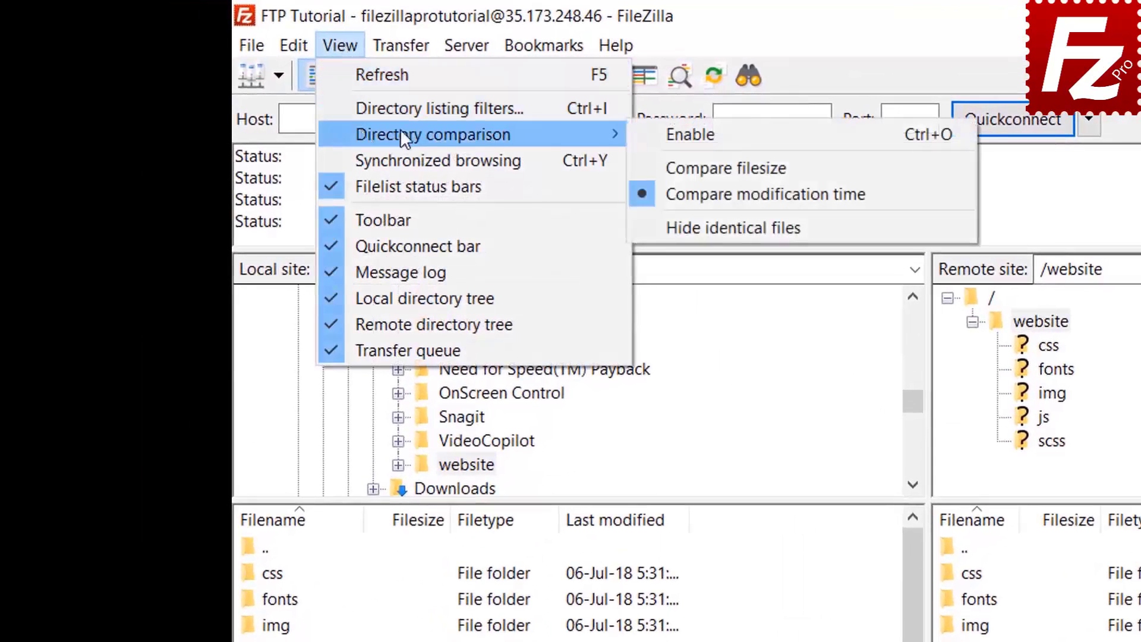
click(654, 132)
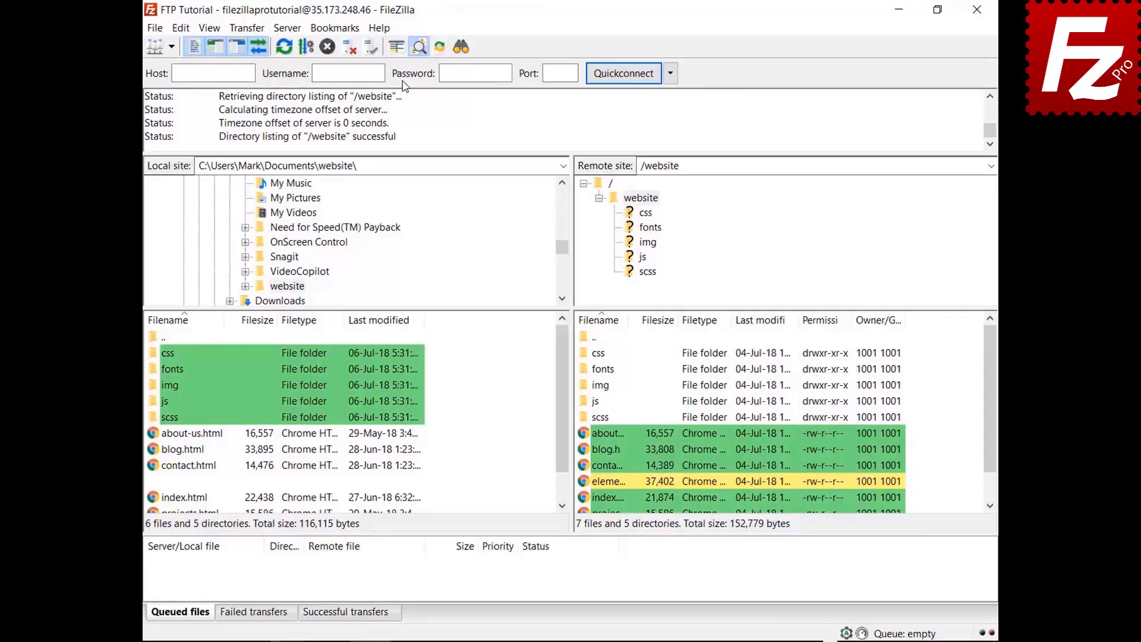
scroll(566, 410, down, 1)
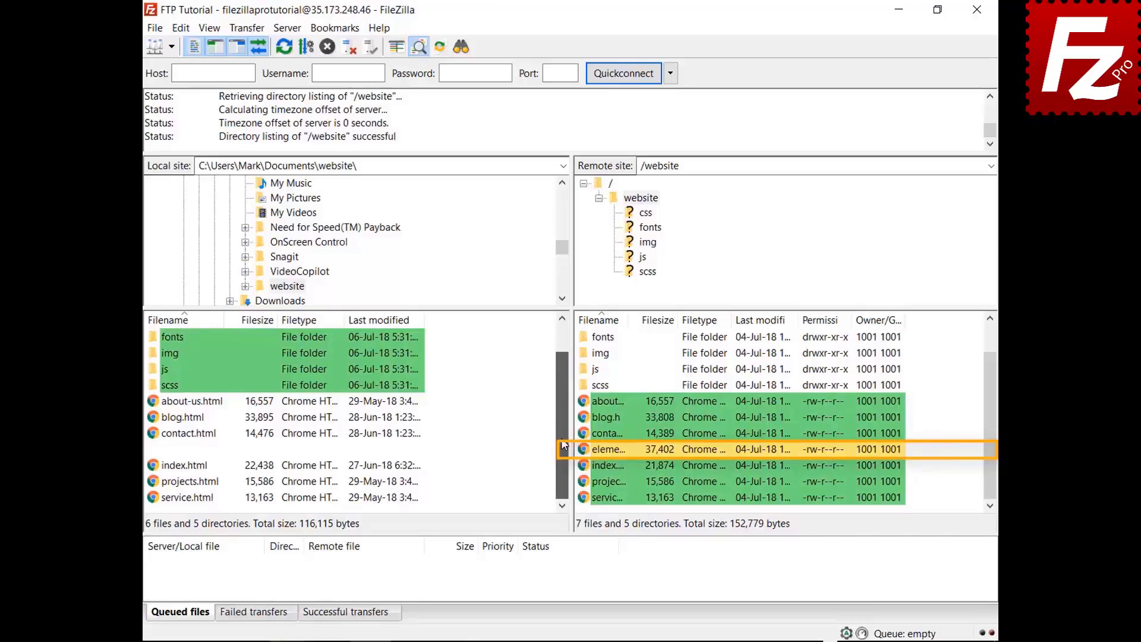
Switch directory comparison to Compare filesize instead of modification time
click(209, 27)
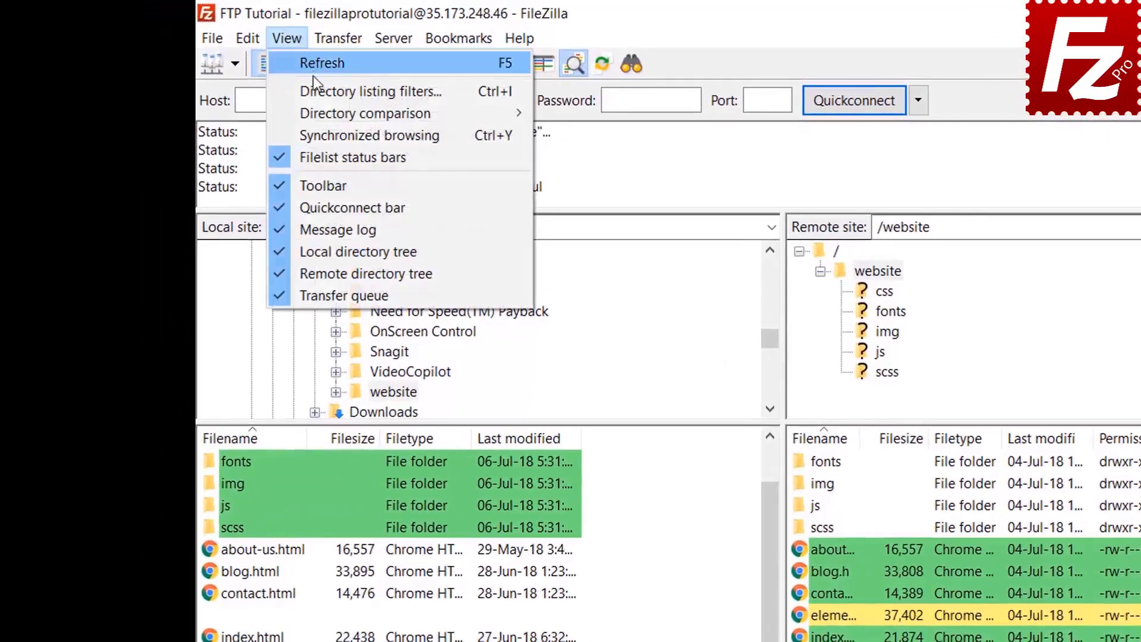
mouse_move(318, 109)
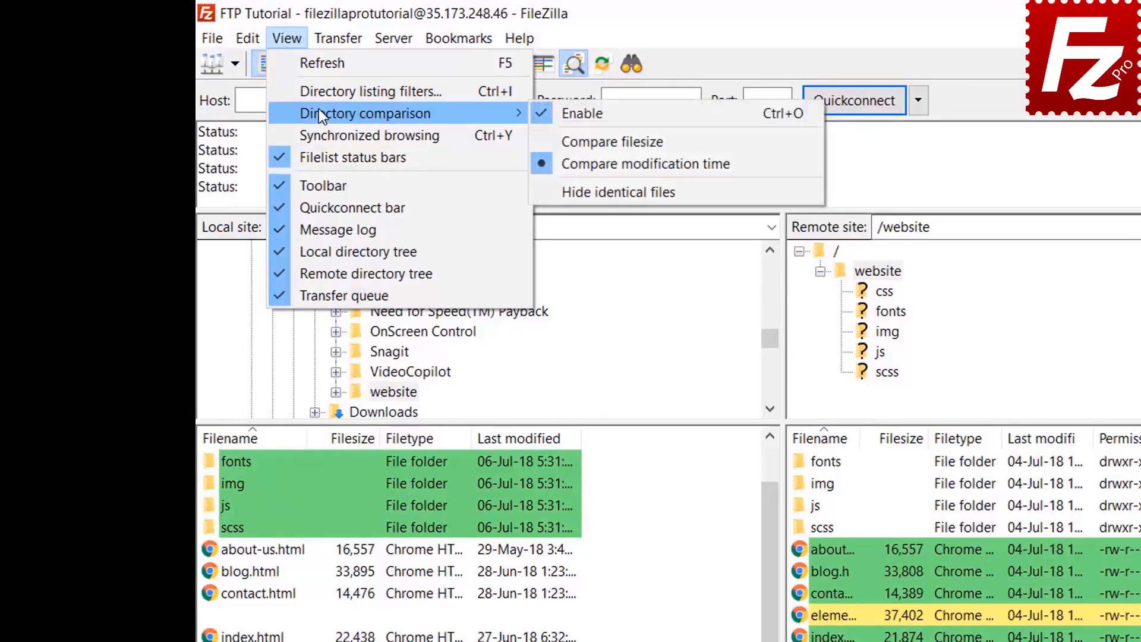
click(606, 140)
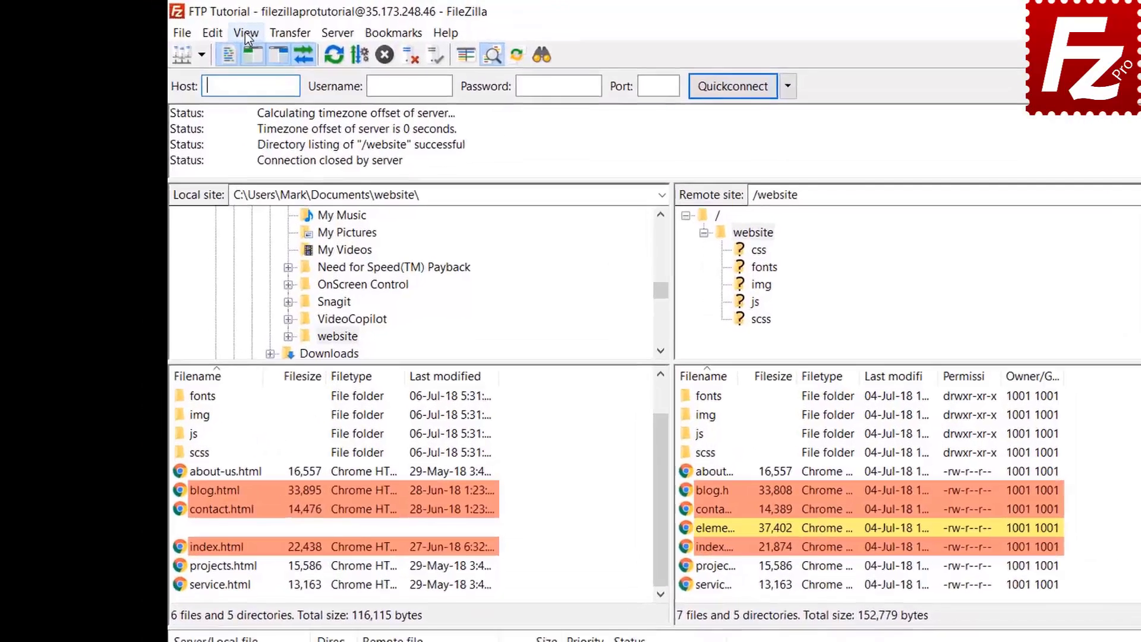
Enable synchronized browsing, open the css folder on both sides, then select the remote img folder
click(209, 28)
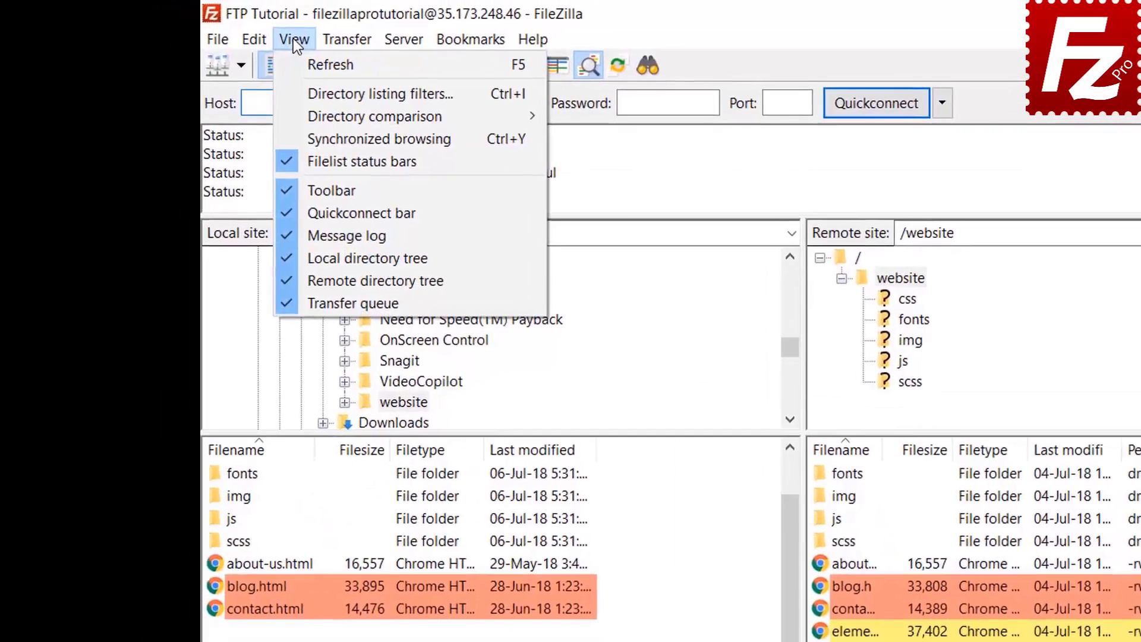
click(330, 139)
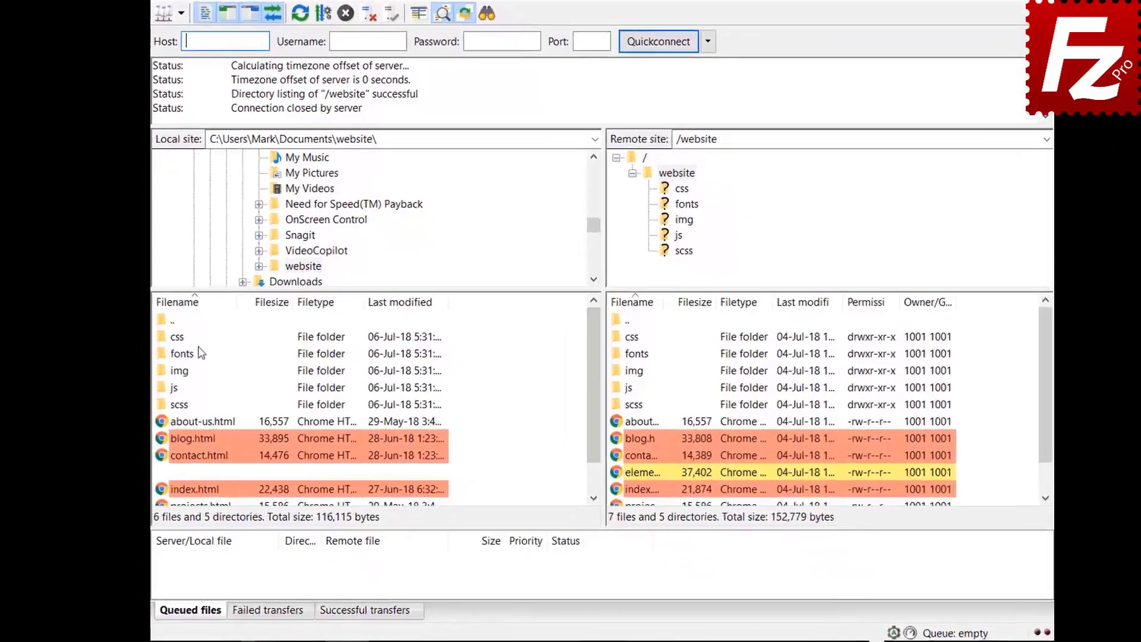
click(178, 368)
double_click(236, 241)
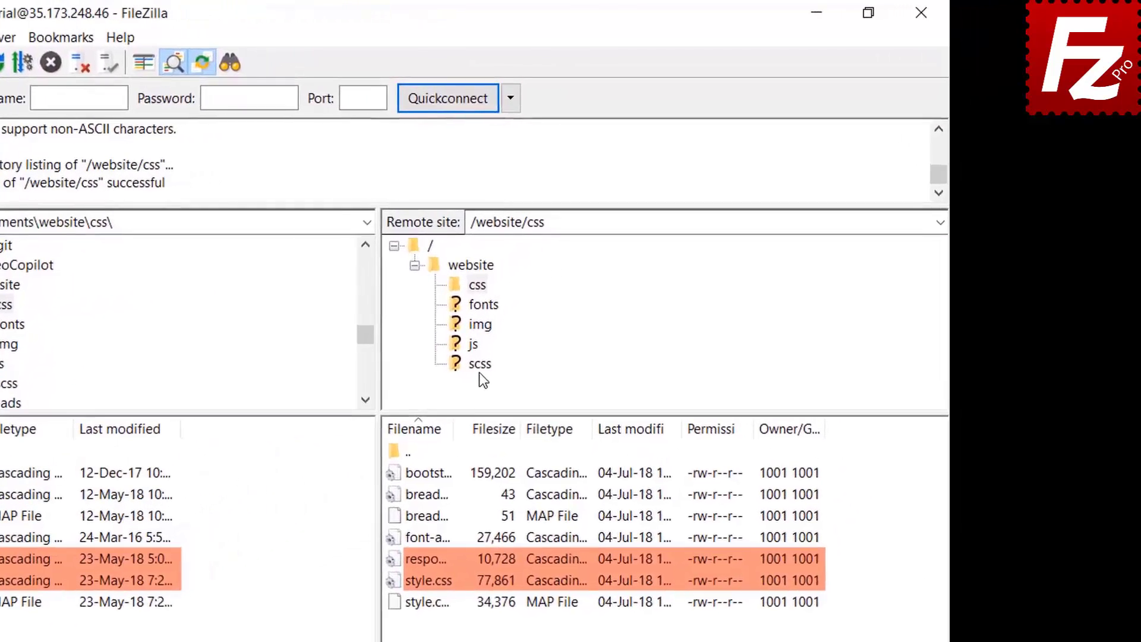
click(574, 279)
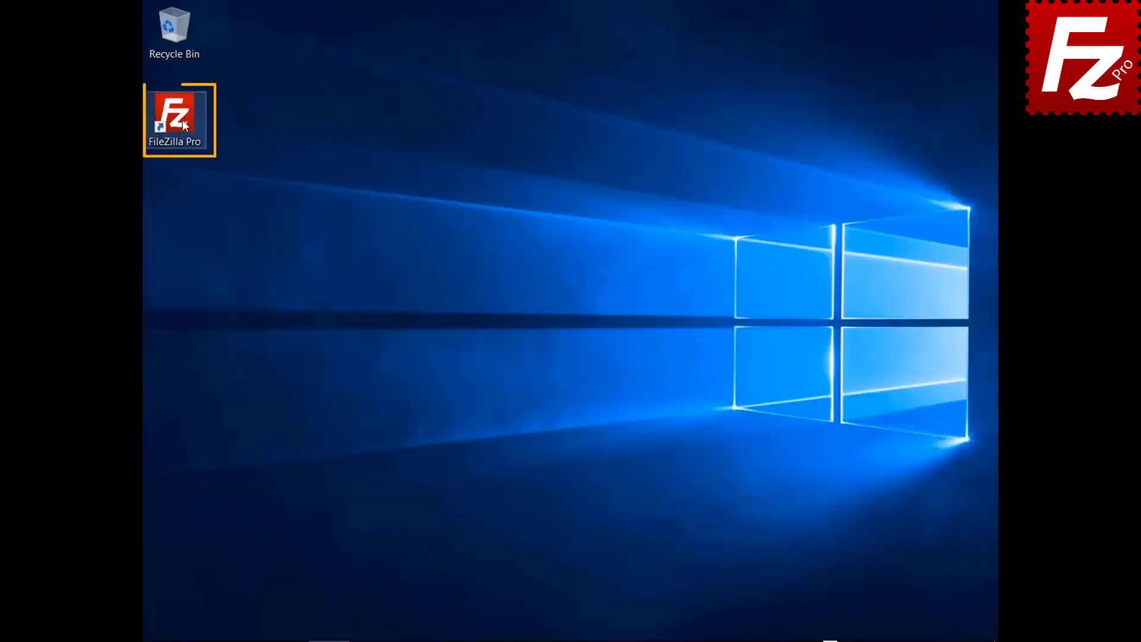
Launch FileZilla Pro, connect to FTP Tutorial, and open Construction Project locally and remotely
double_click(182, 120)
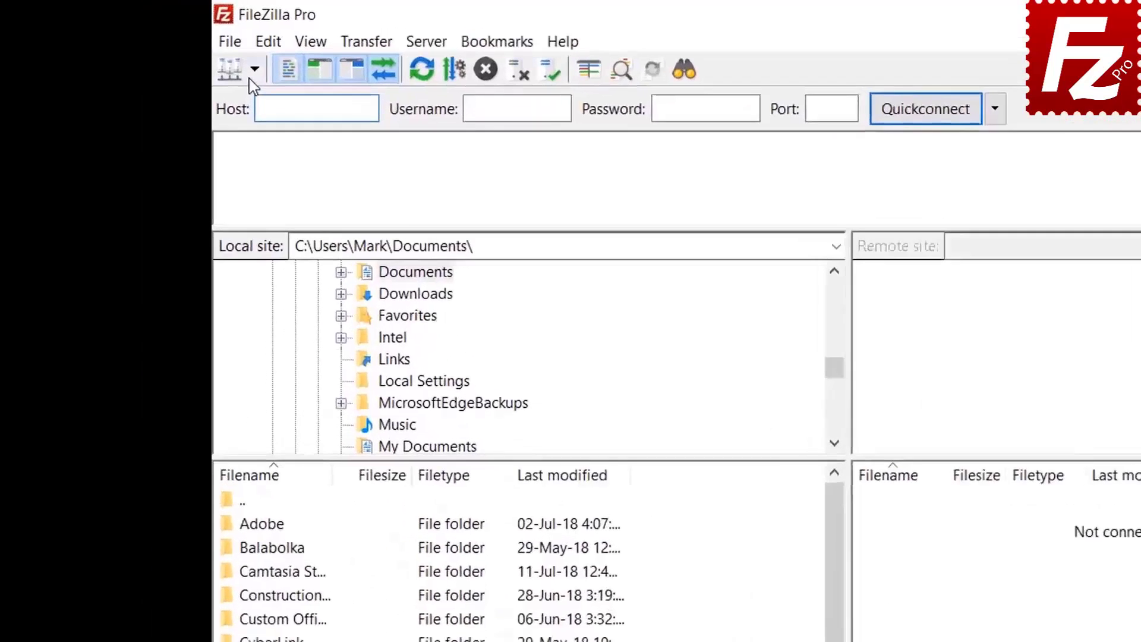
click(171, 46)
click(276, 105)
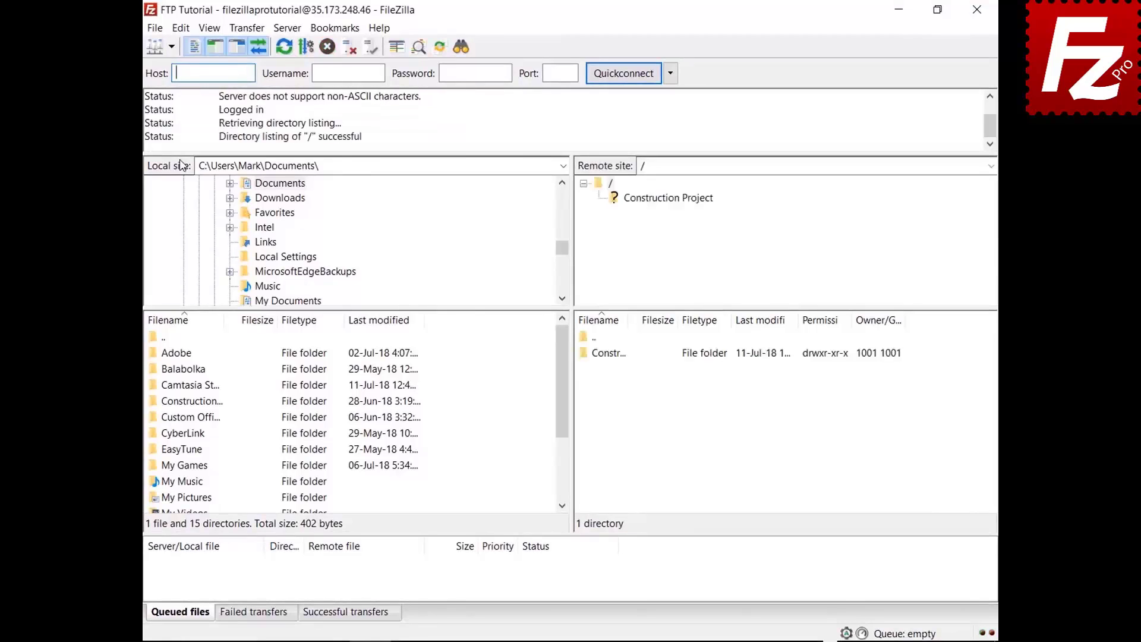
double_click(207, 401)
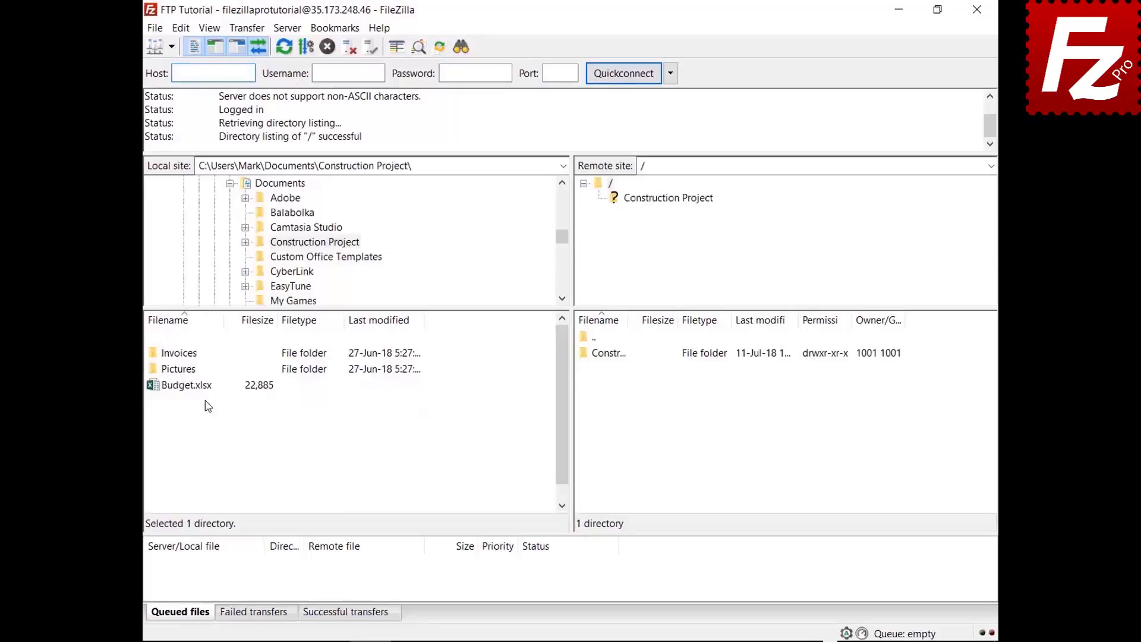
double_click(621, 355)
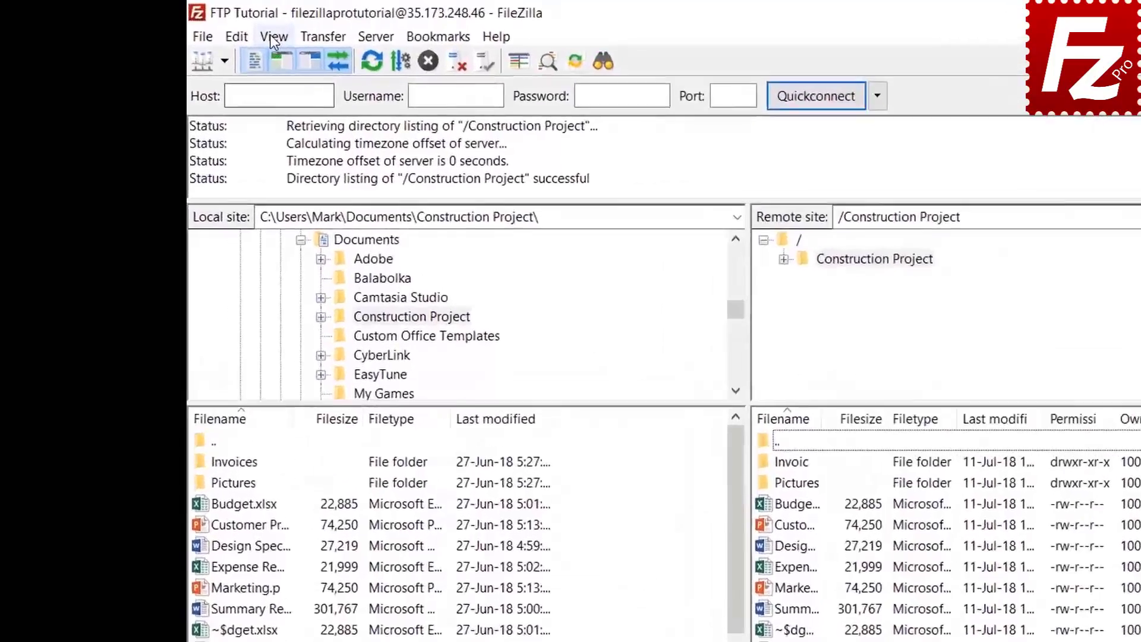
Create a new filter named 'Microsoft Office Temporaries' in the directory listing filter editor
click(210, 28)
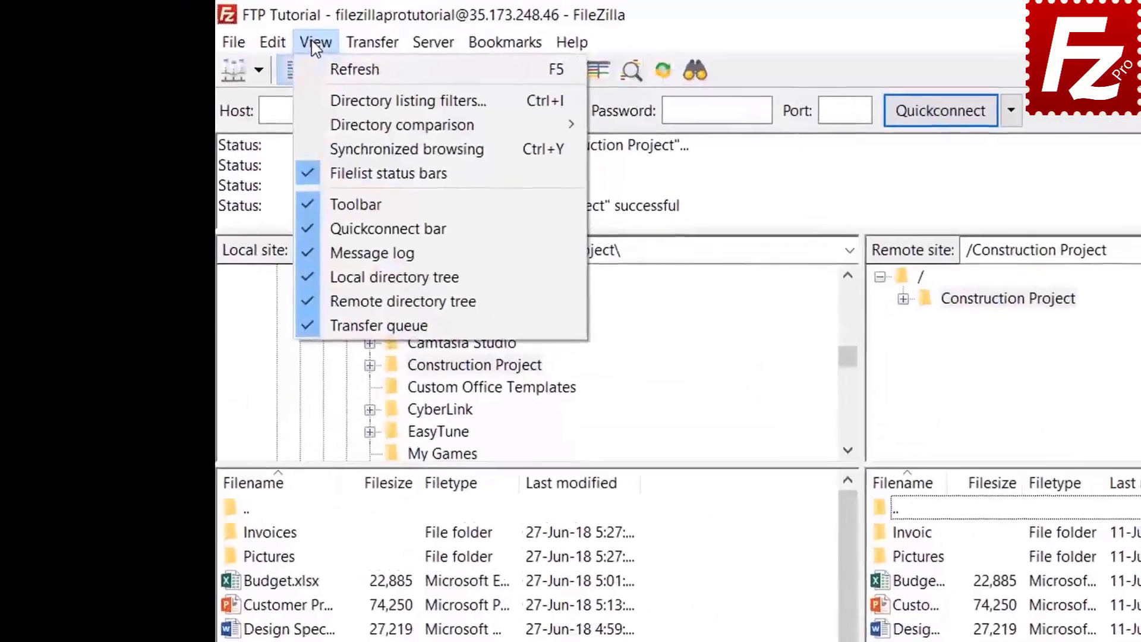
click(324, 101)
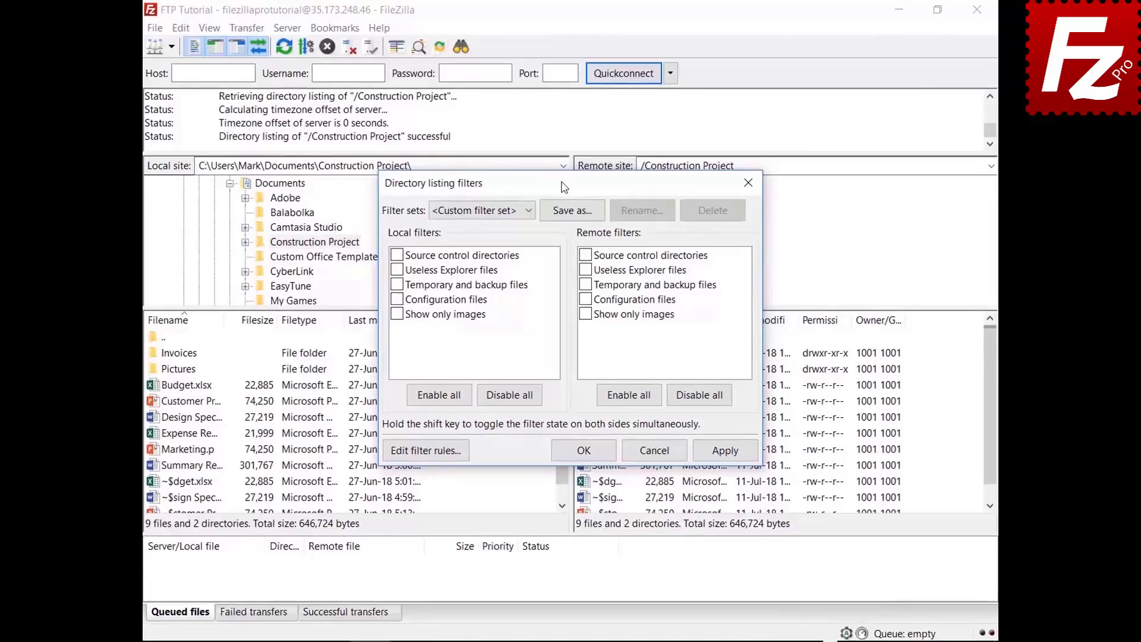
drag(563, 187, 561, 45)
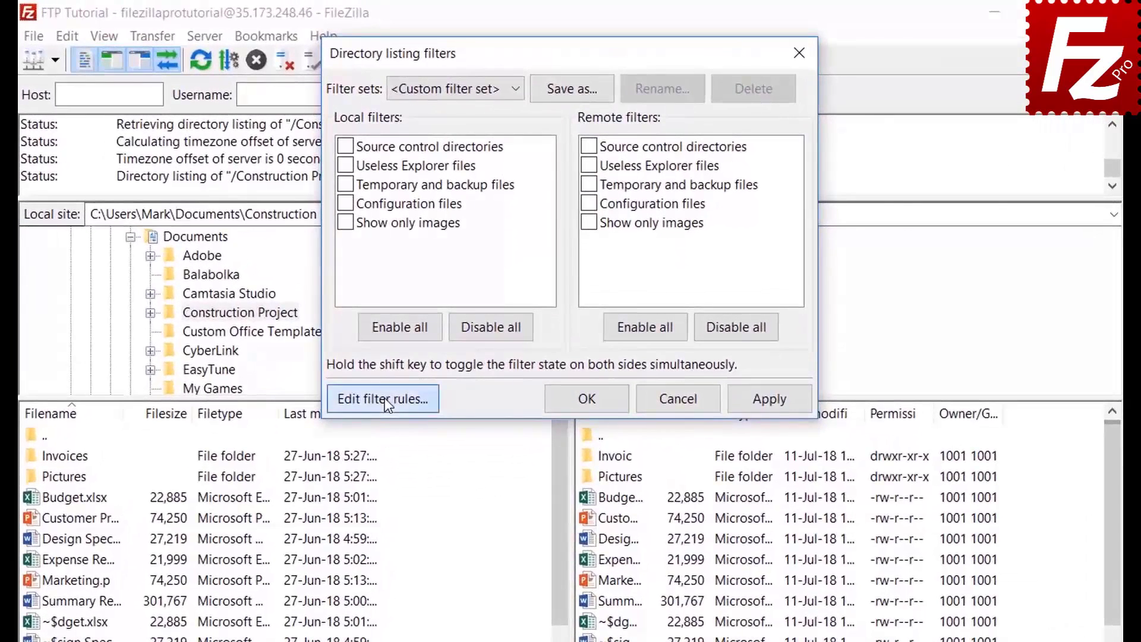
click(425, 308)
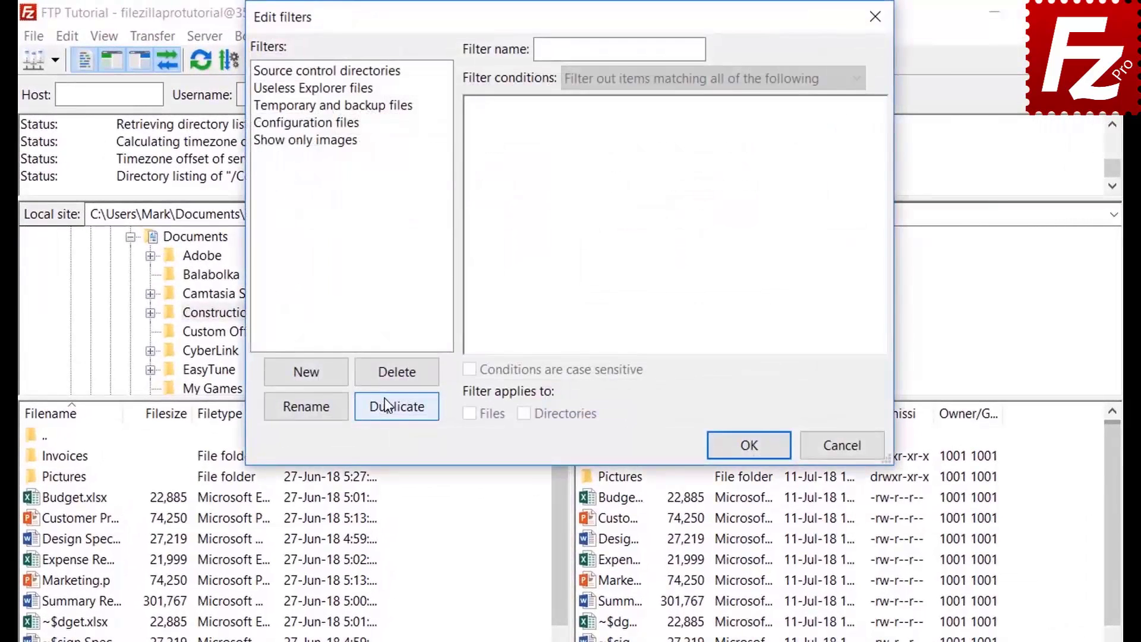
click(324, 376)
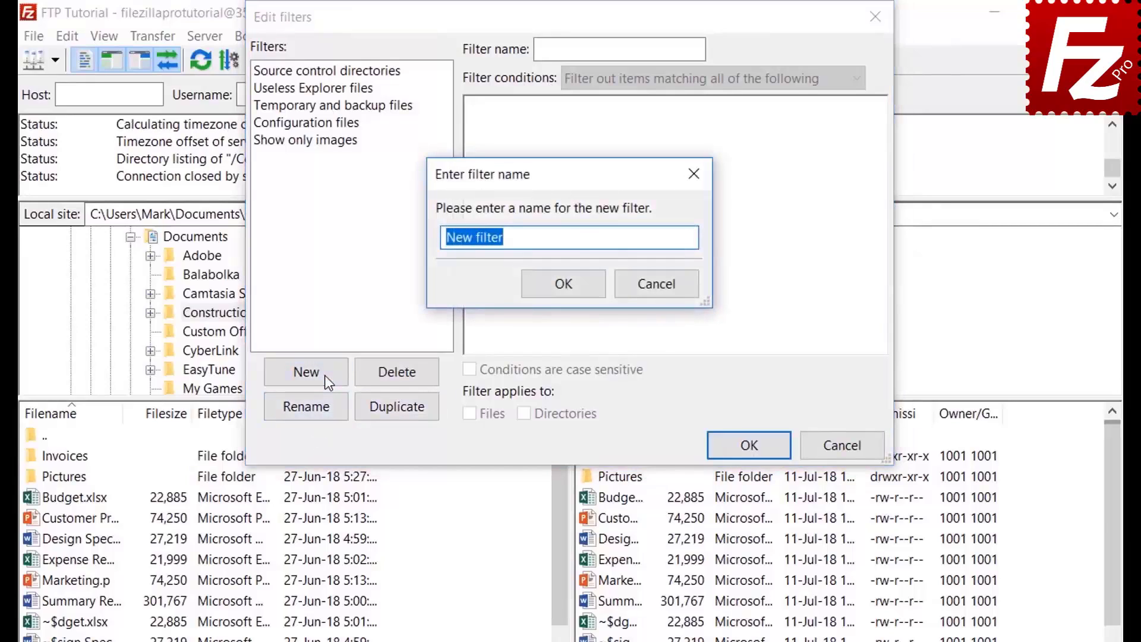
key(BackSpace)
text(Microsoft Off)
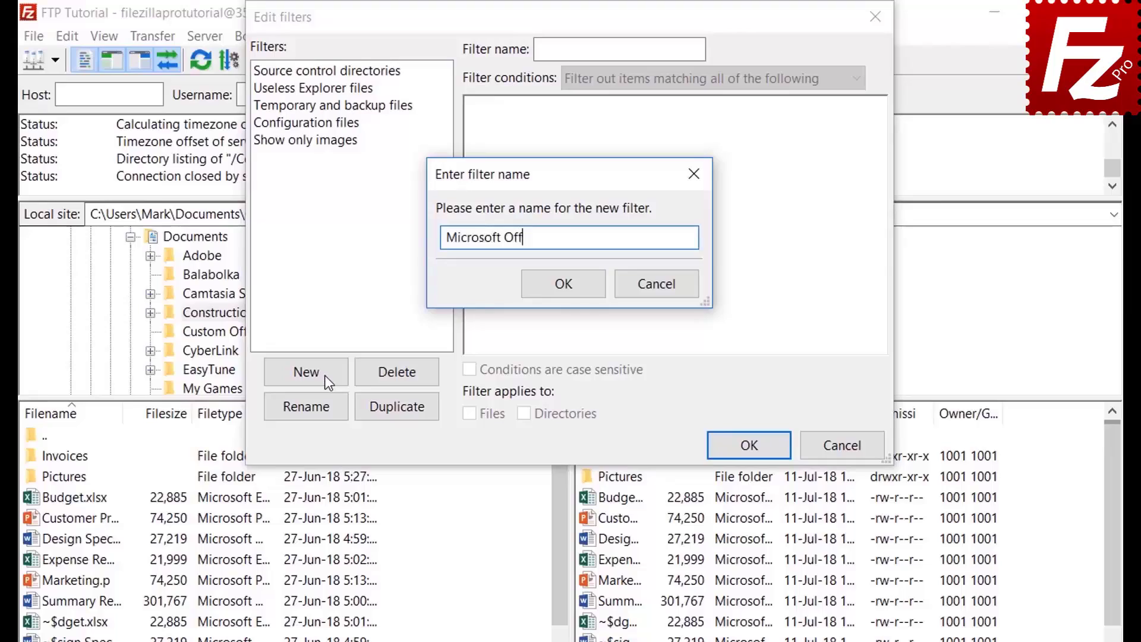
text(ice Temporaries)
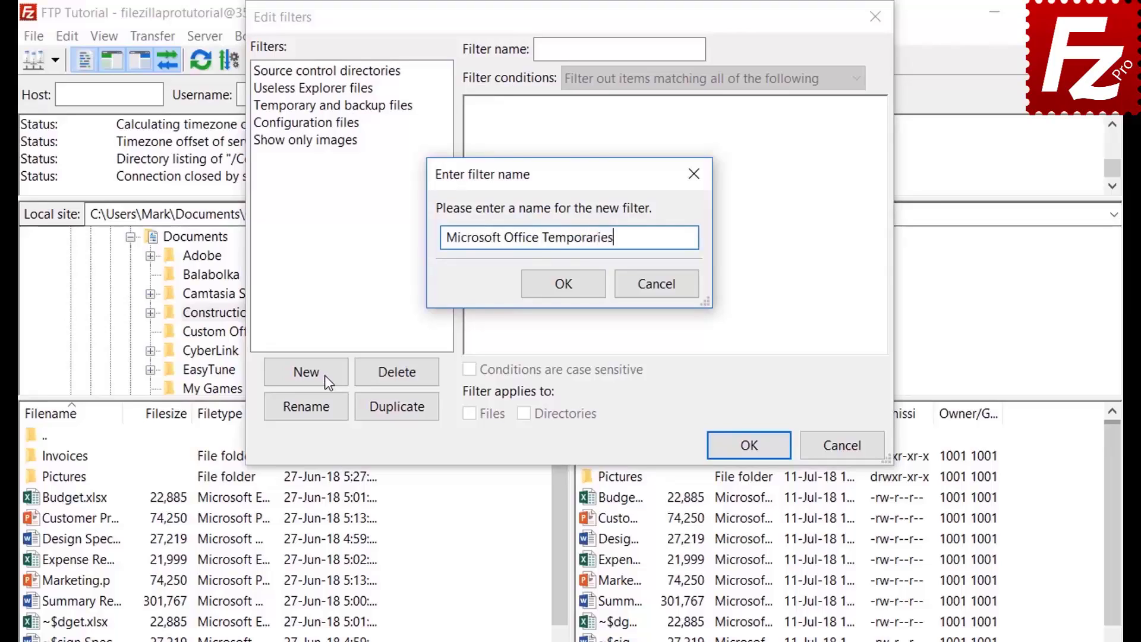
click(567, 287)
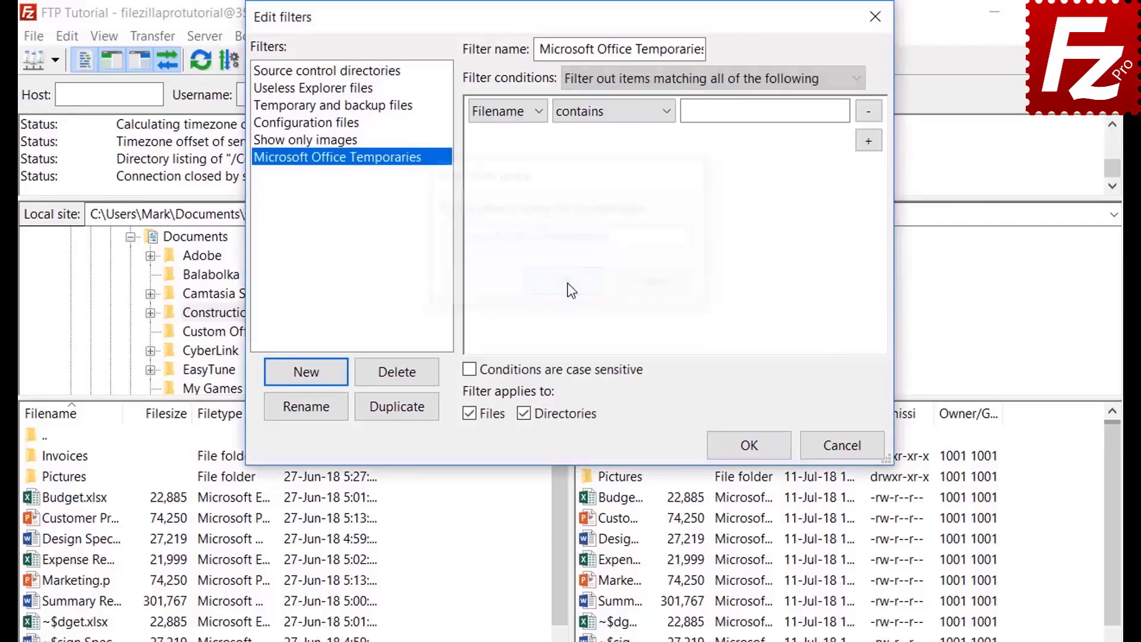
Review the match-all option and the file size and file attribute condition choices
click(625, 77)
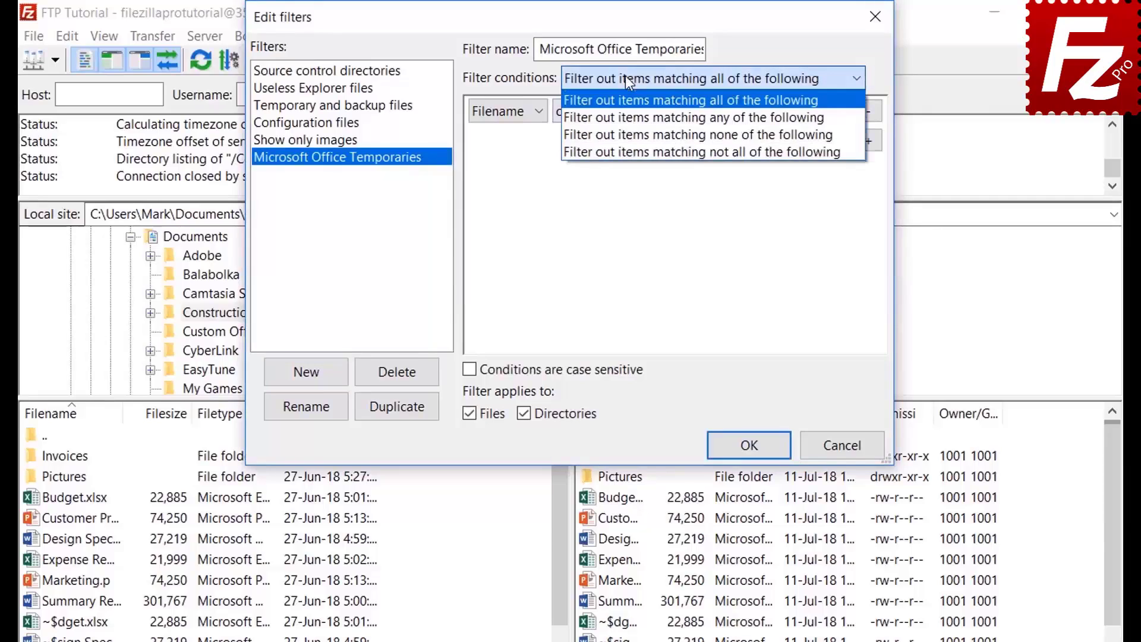
click(625, 77)
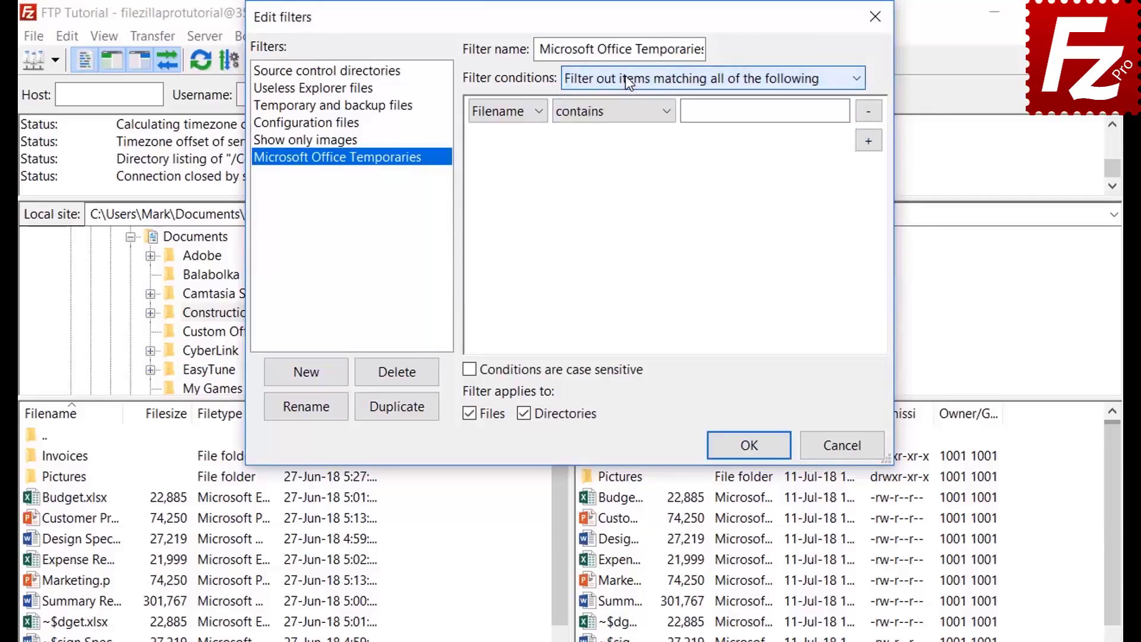
click(508, 111)
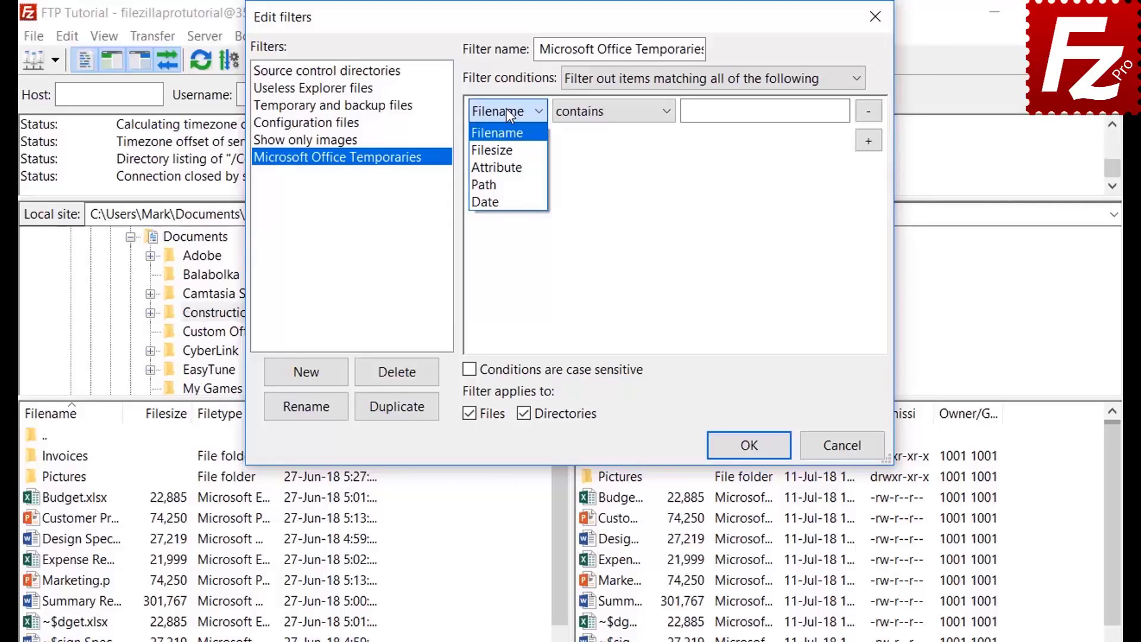
click(510, 150)
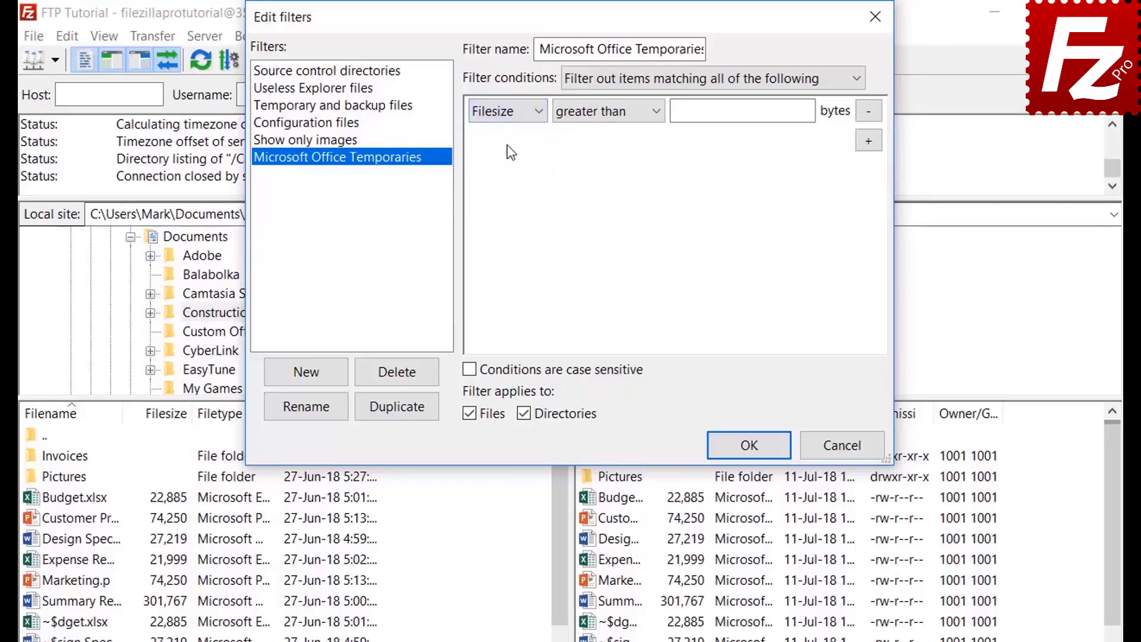
click(597, 113)
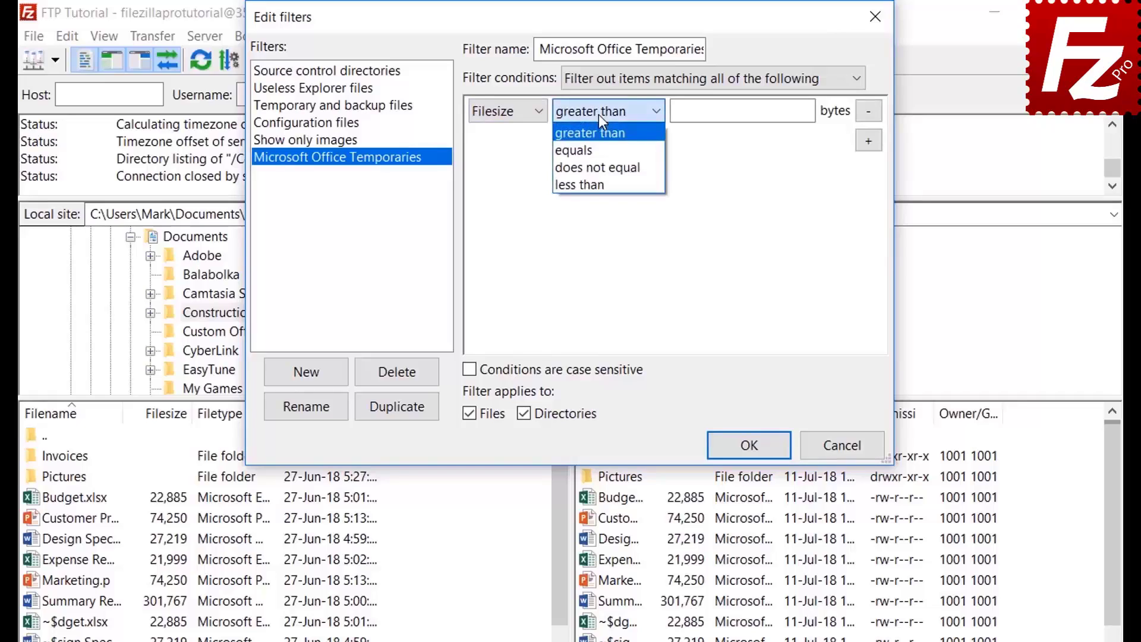
click(597, 114)
click(509, 113)
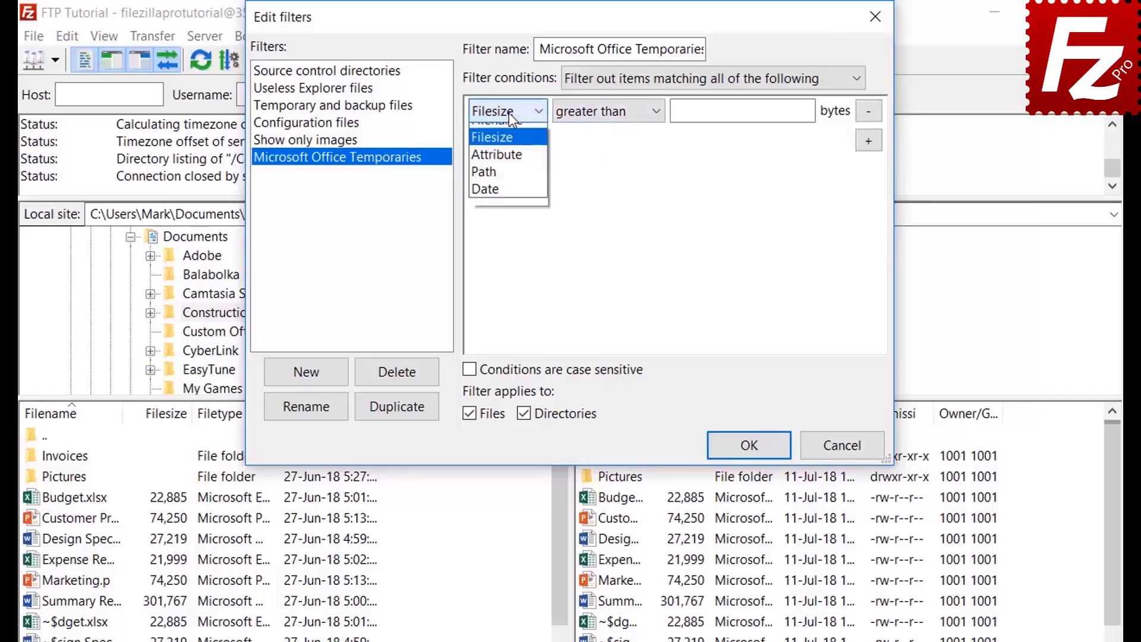
click(508, 156)
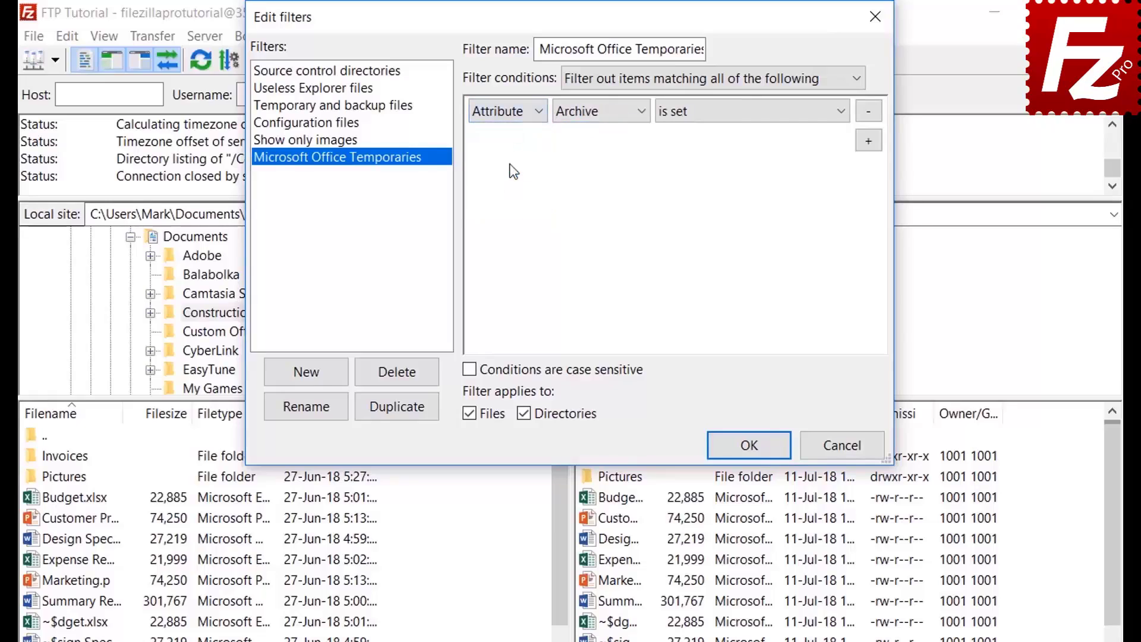
click(587, 115)
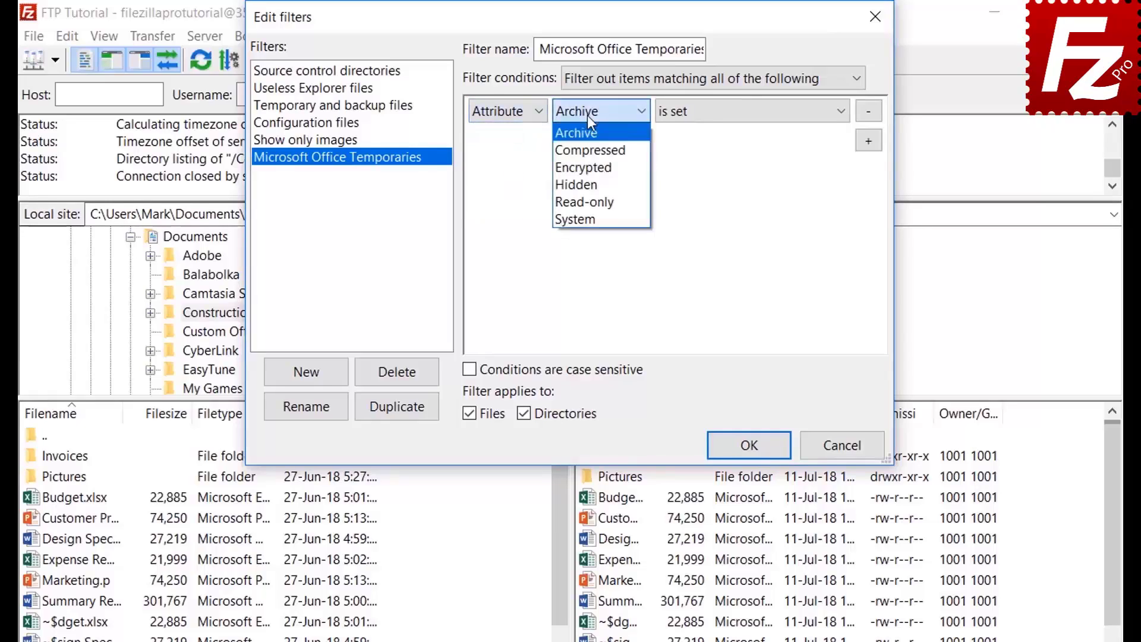
click(587, 116)
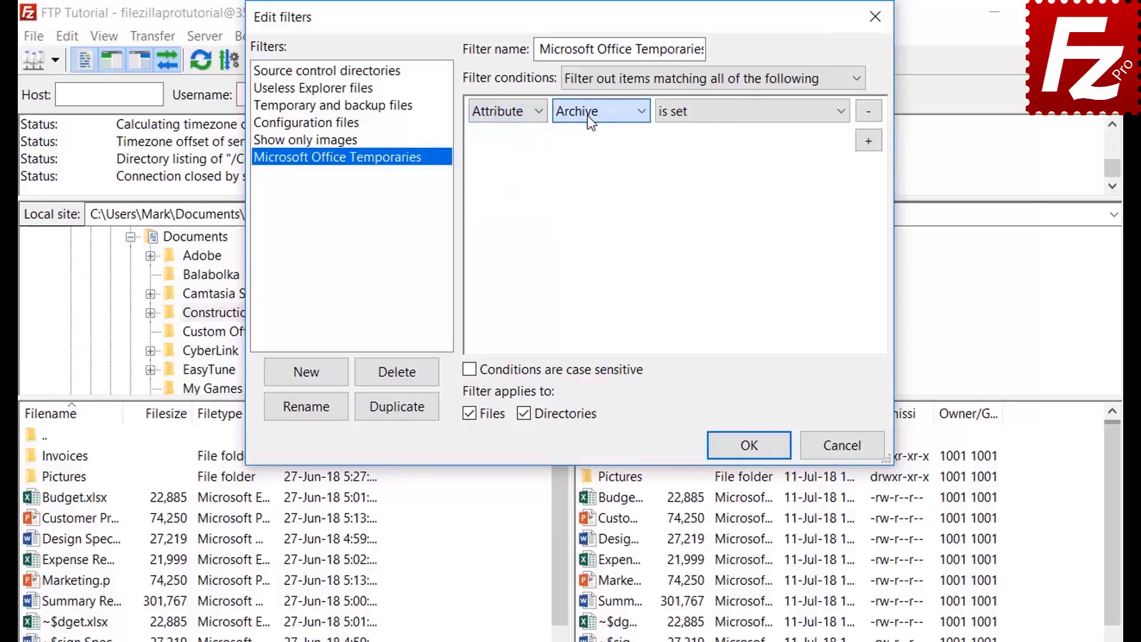
click(712, 121)
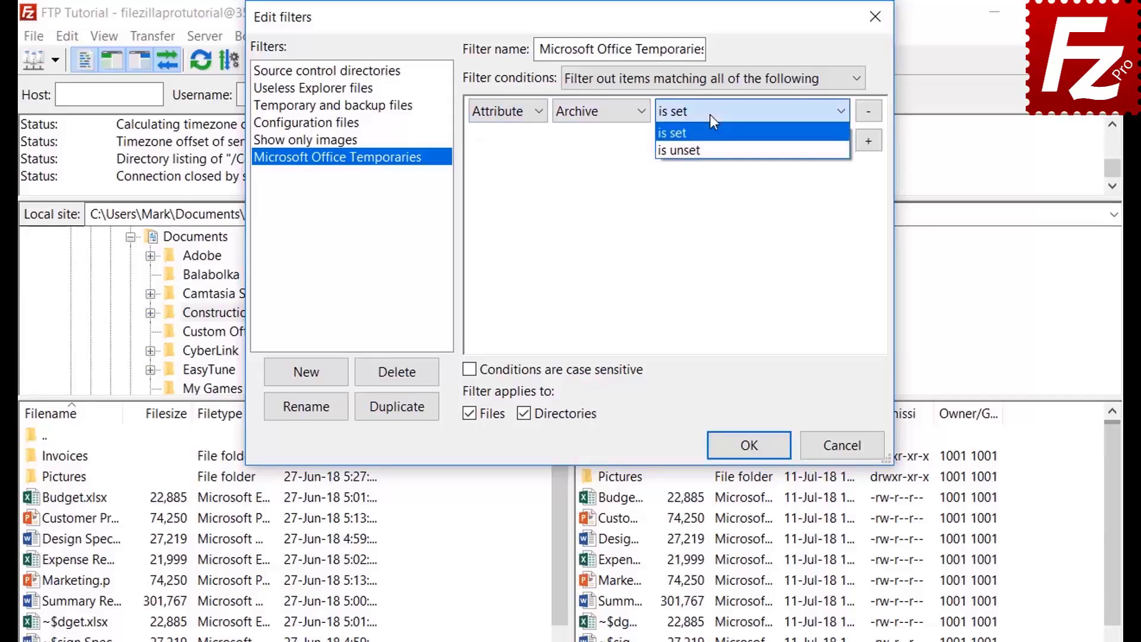
click(712, 120)
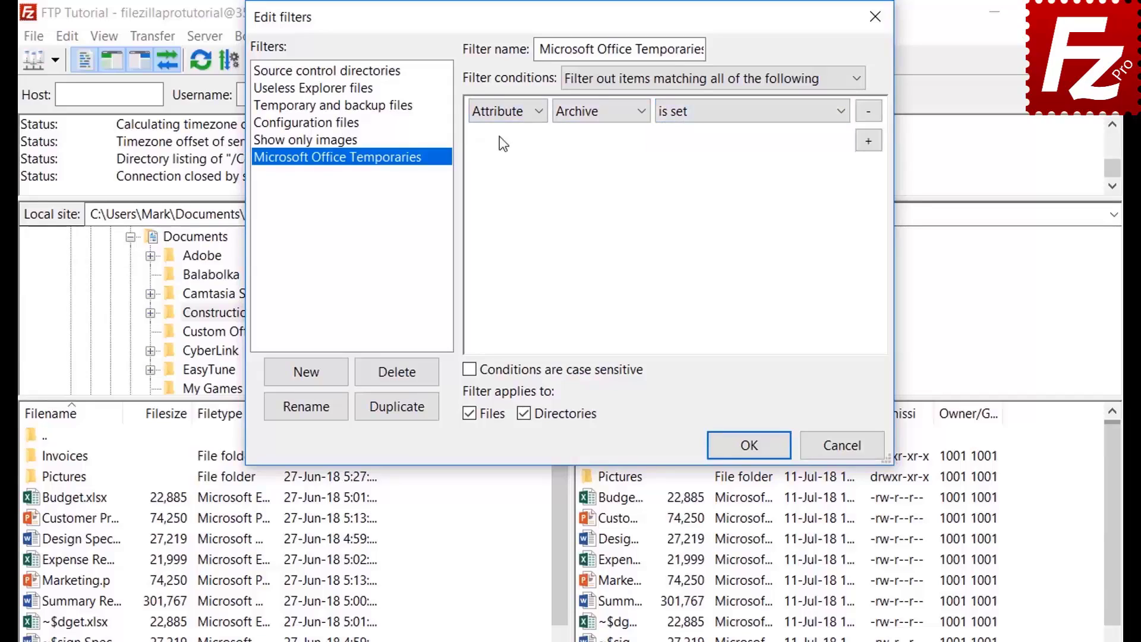
Review the path and date condition comparison choices
click(503, 117)
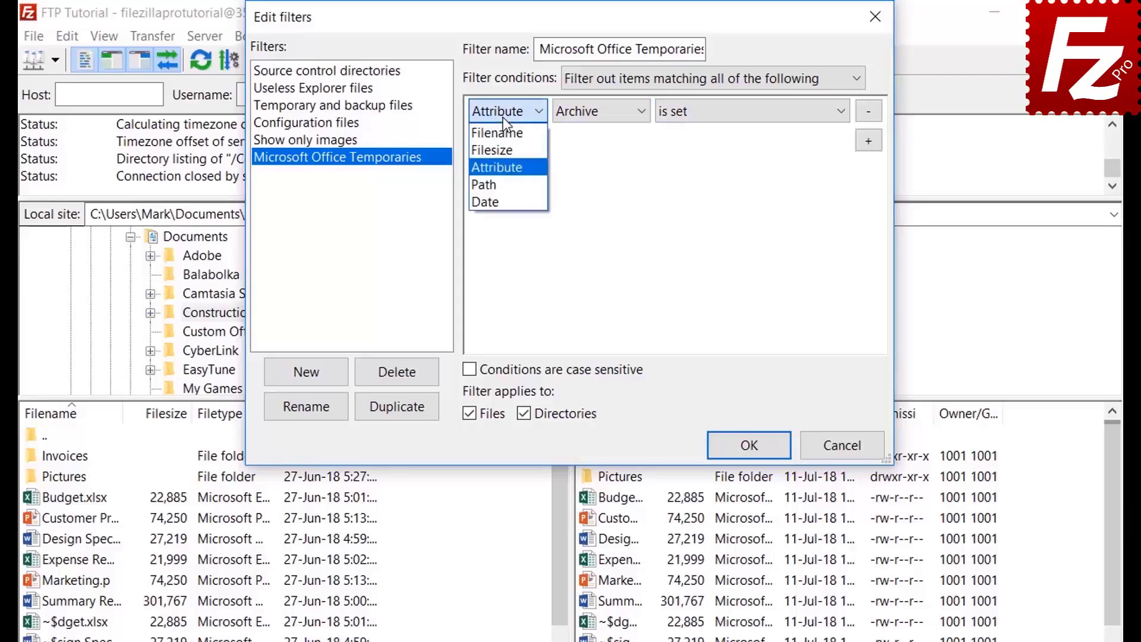
click(508, 184)
click(604, 116)
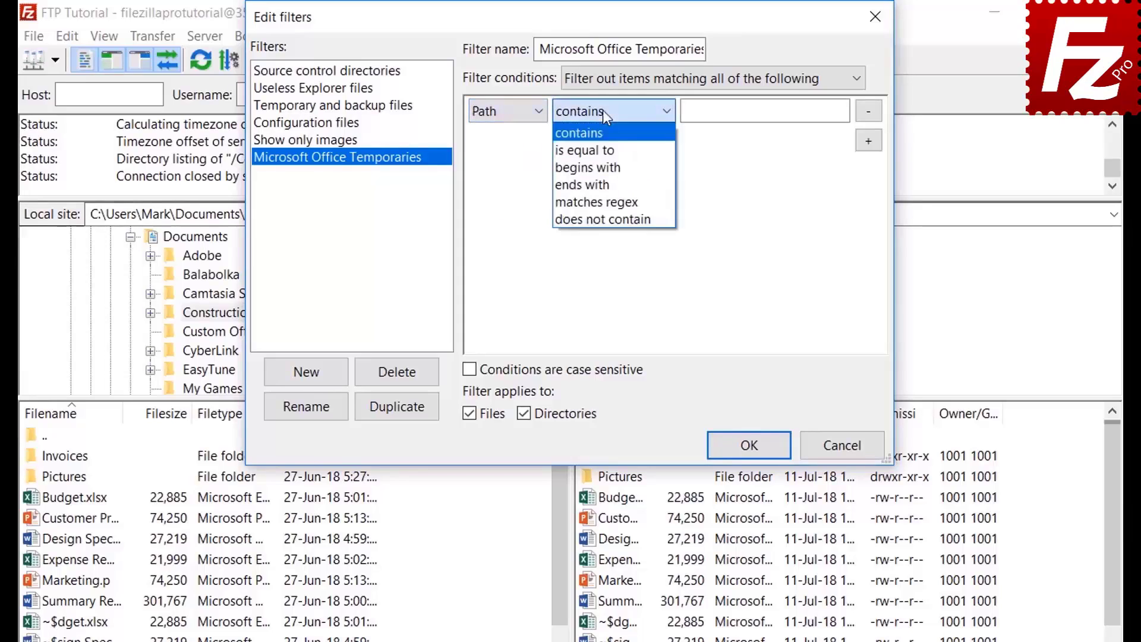
click(603, 111)
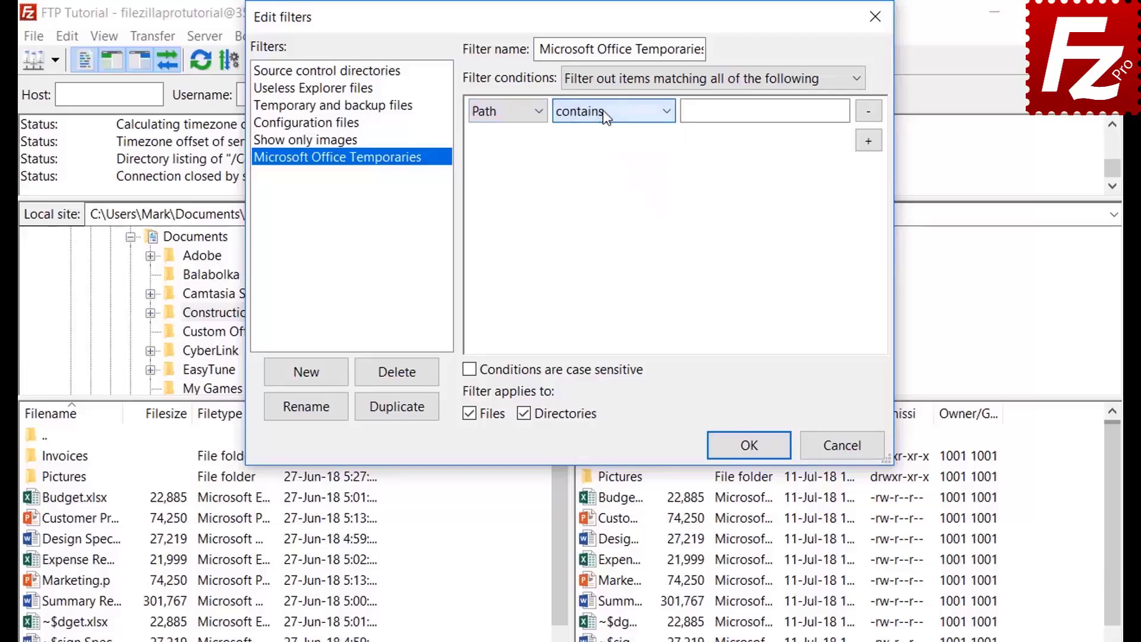
click(502, 112)
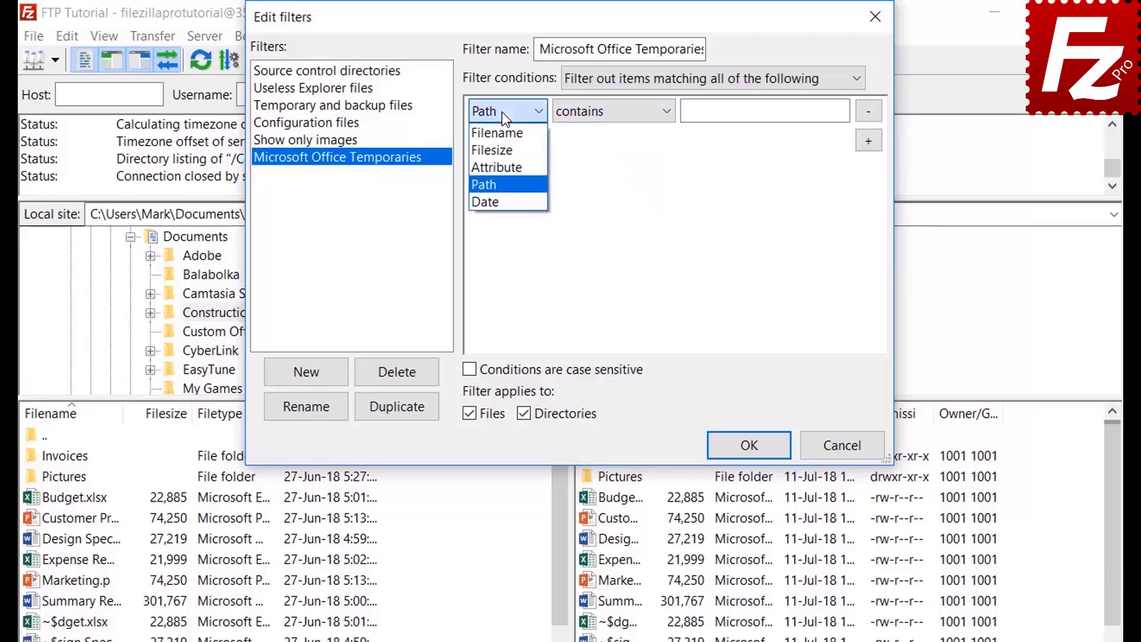
click(501, 201)
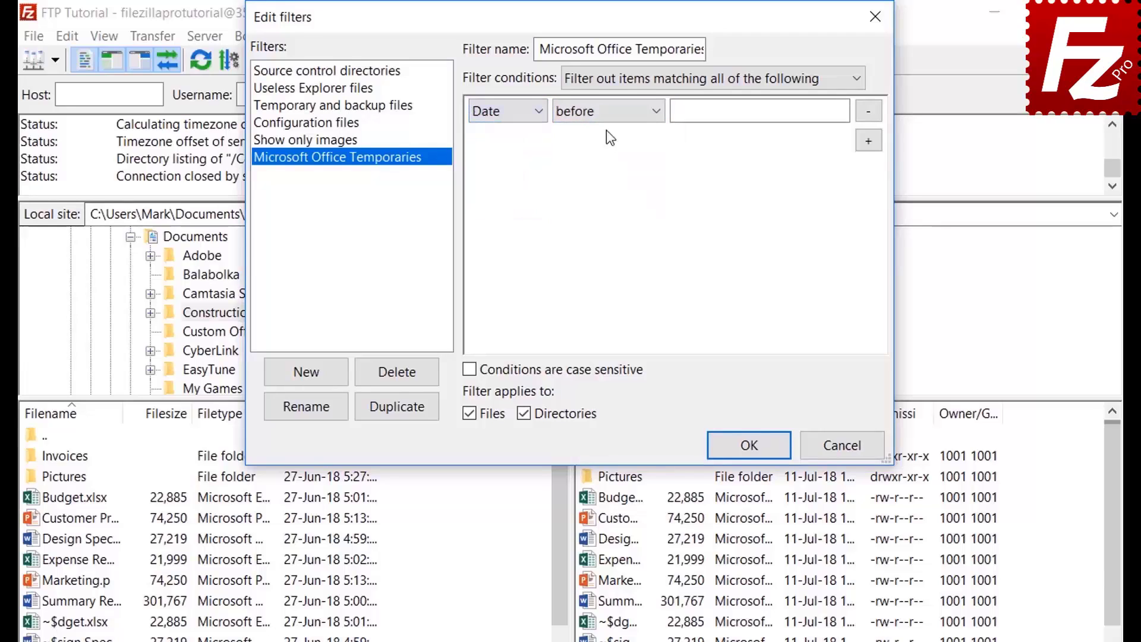
click(604, 113)
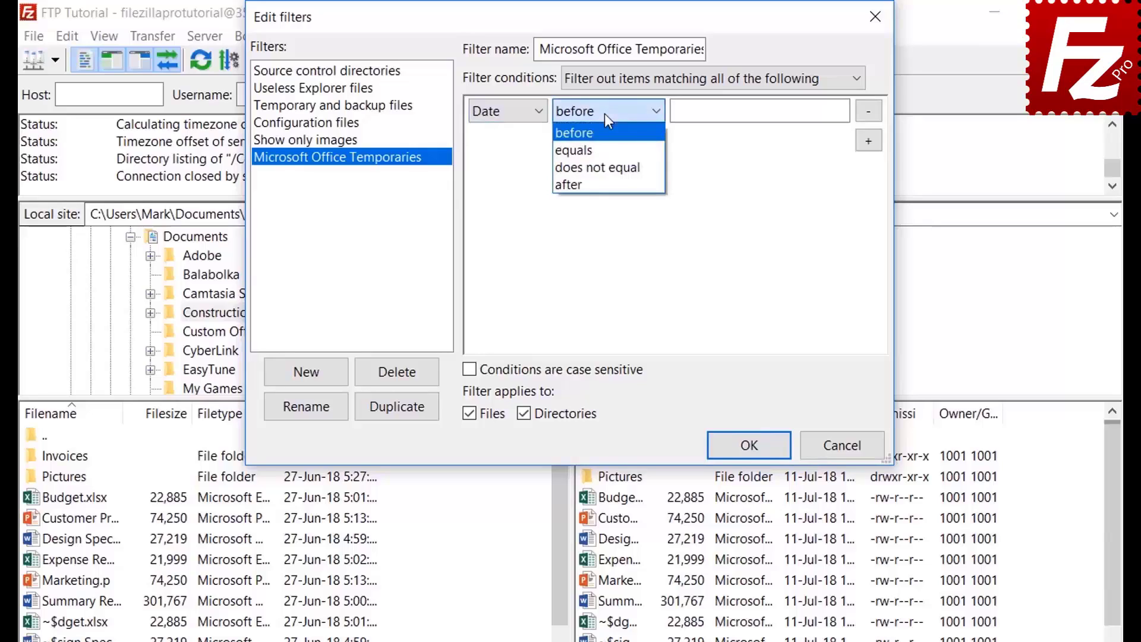
click(604, 113)
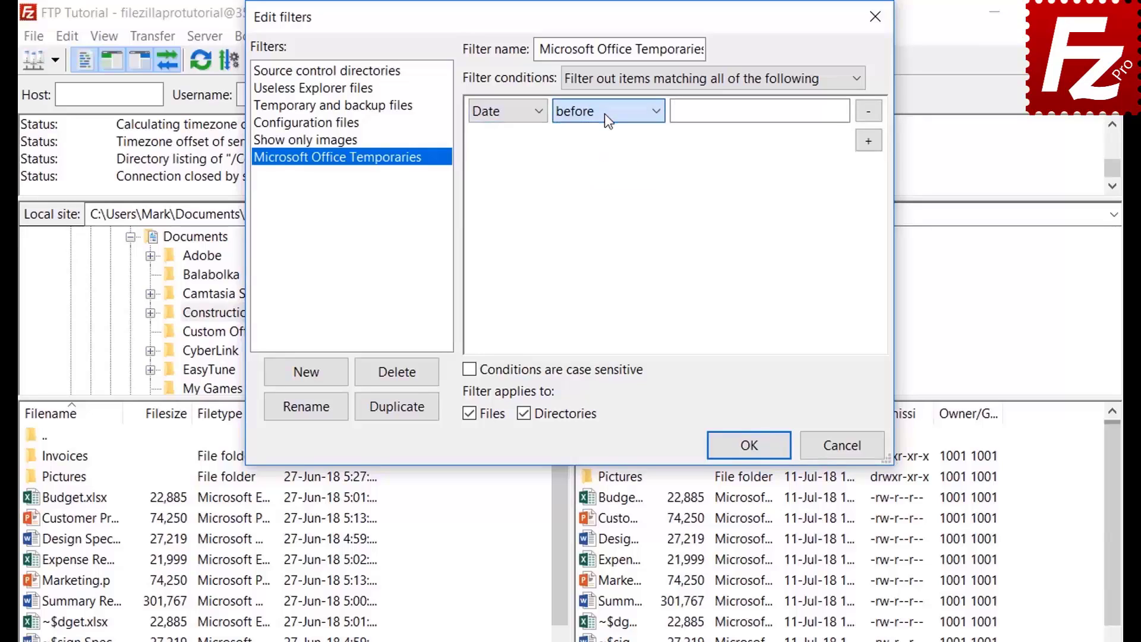
Set the filter condition to Filename begins with '~$'
click(497, 113)
click(497, 133)
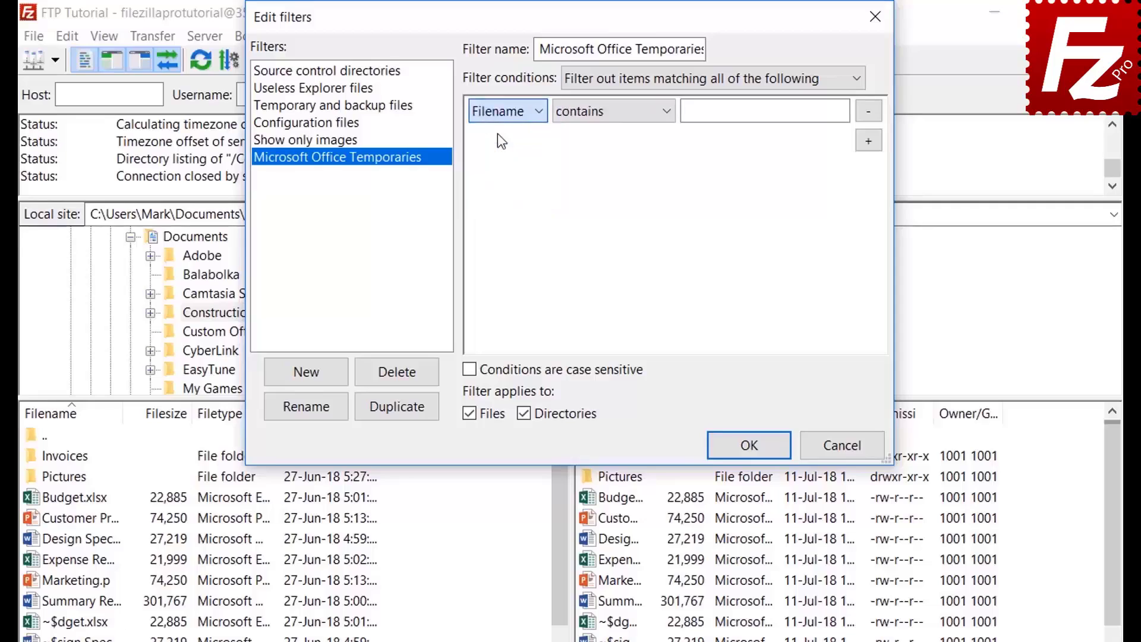
click(594, 113)
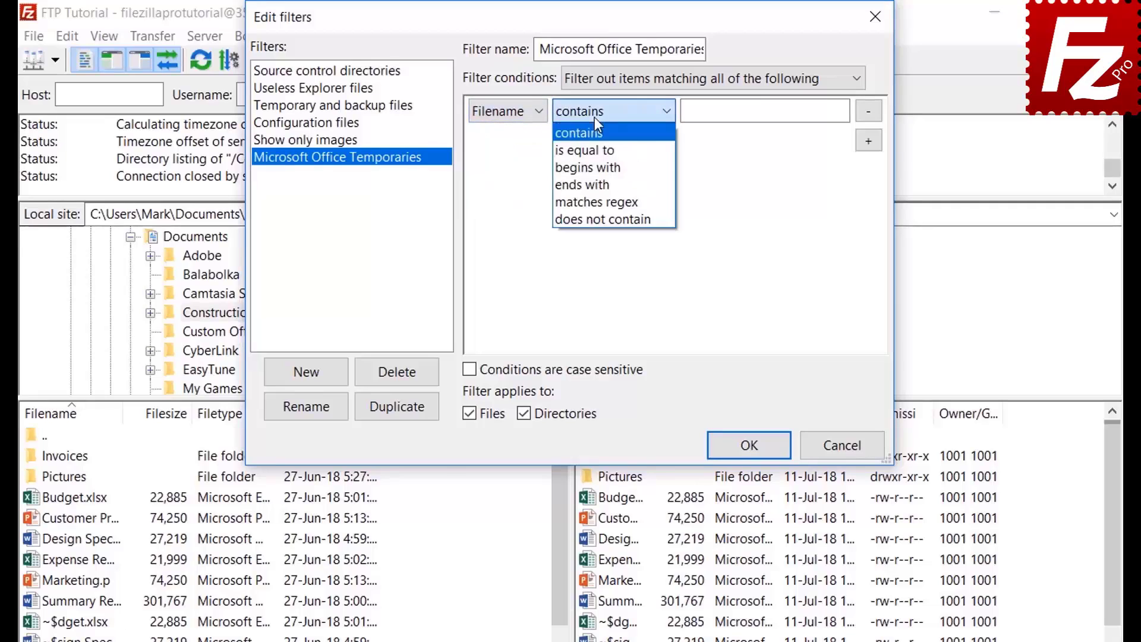
click(596, 167)
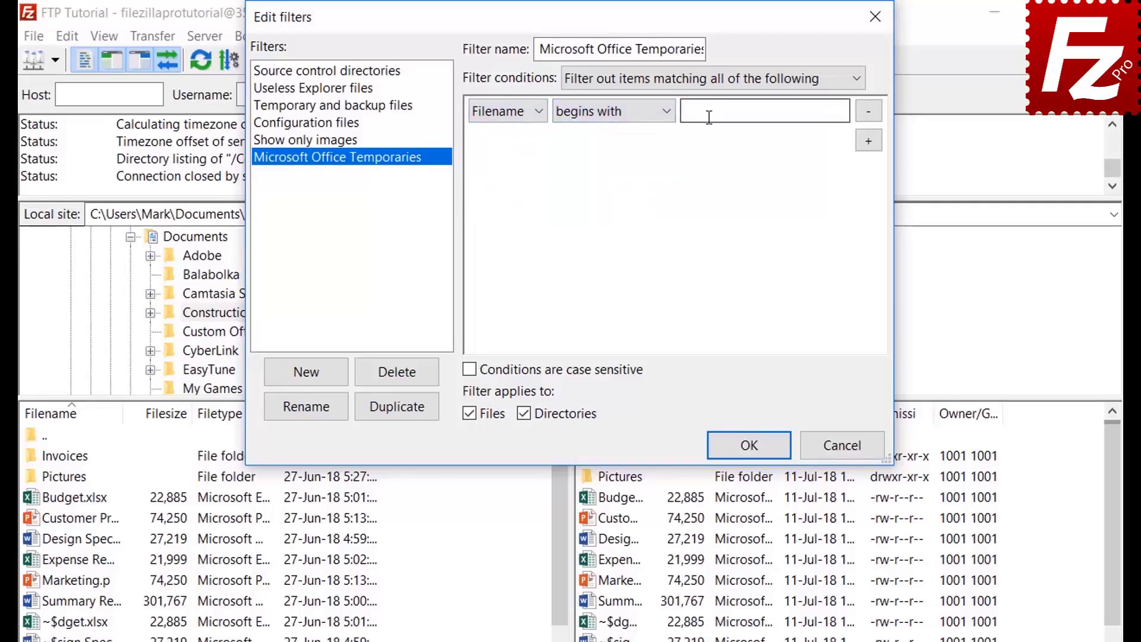
click(709, 117)
text(~$)
Restrict the filter to files, save the rules, and enable Microsoft Office Temporaries locally and remotely
click(525, 412)
click(747, 444)
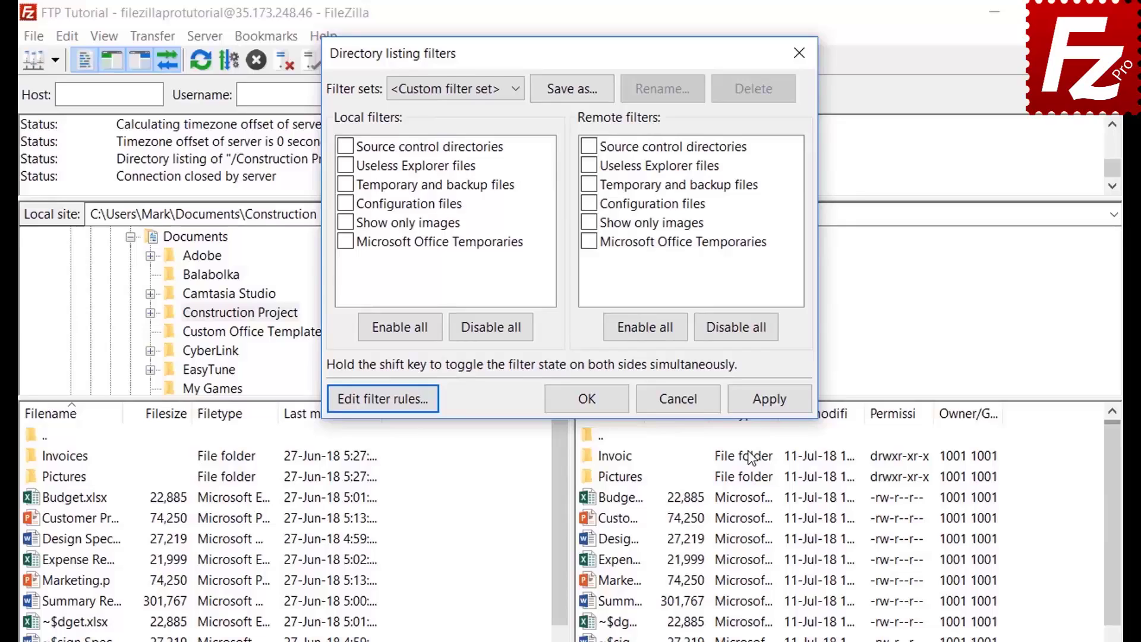
click(345, 242)
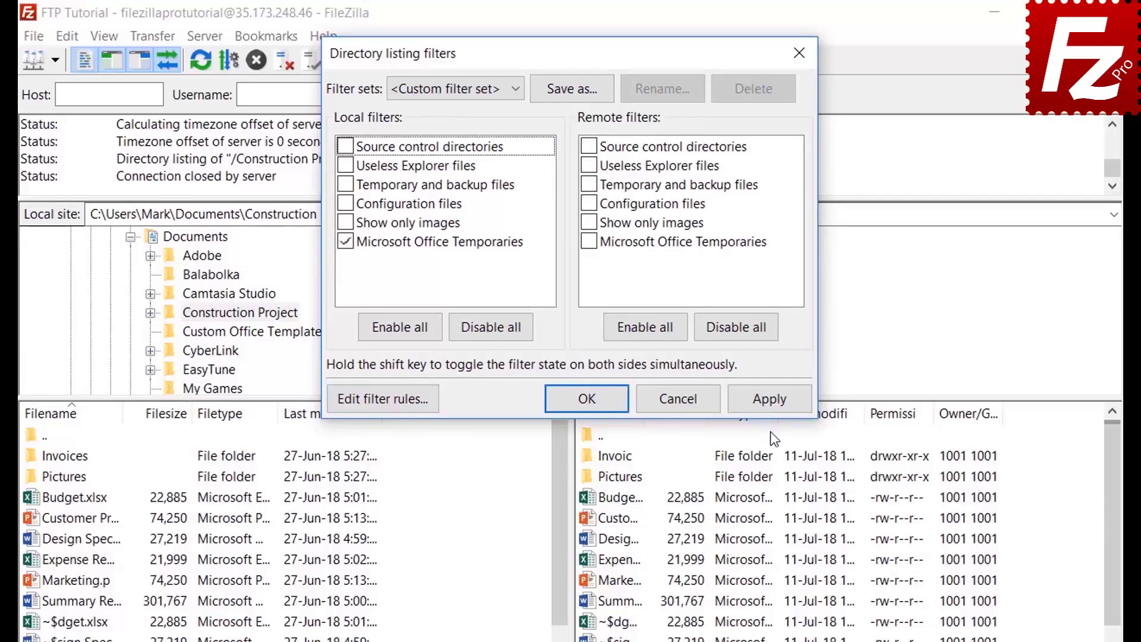
click(770, 399)
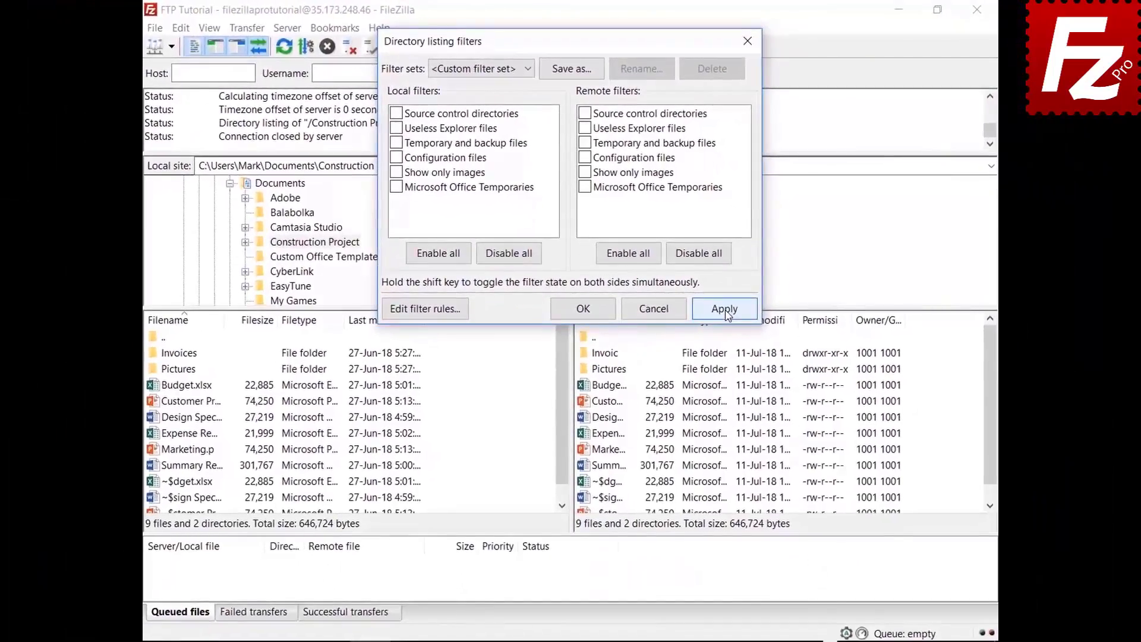
click(765, 393)
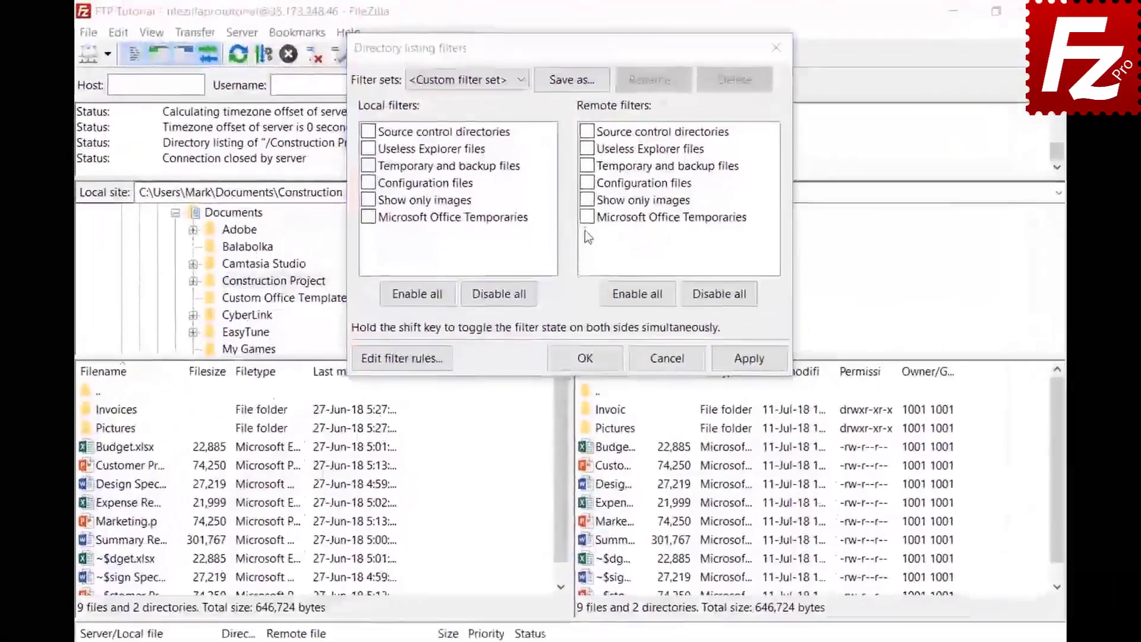
click(585, 191)
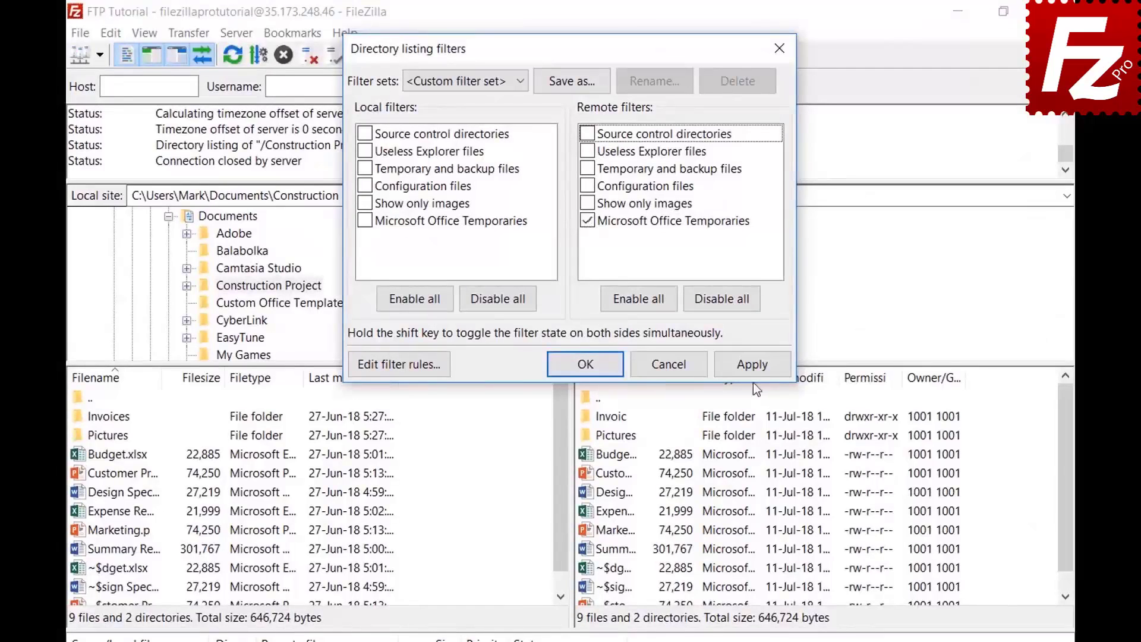
click(752, 367)
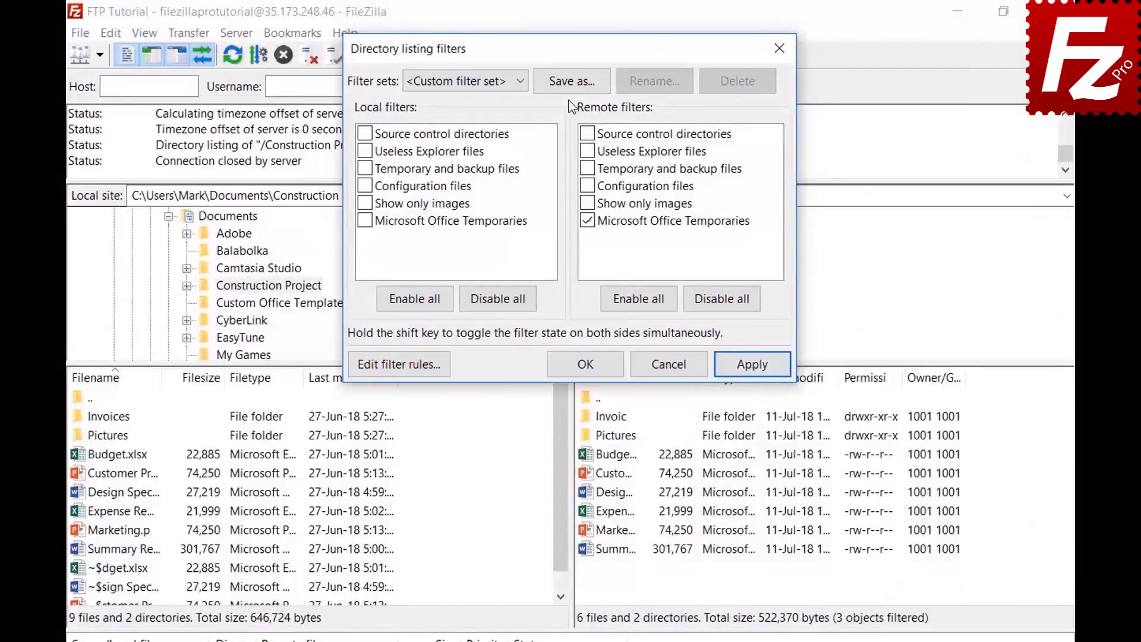
Save the current filter choices as the 'Project' filter set and close the filters window
click(572, 82)
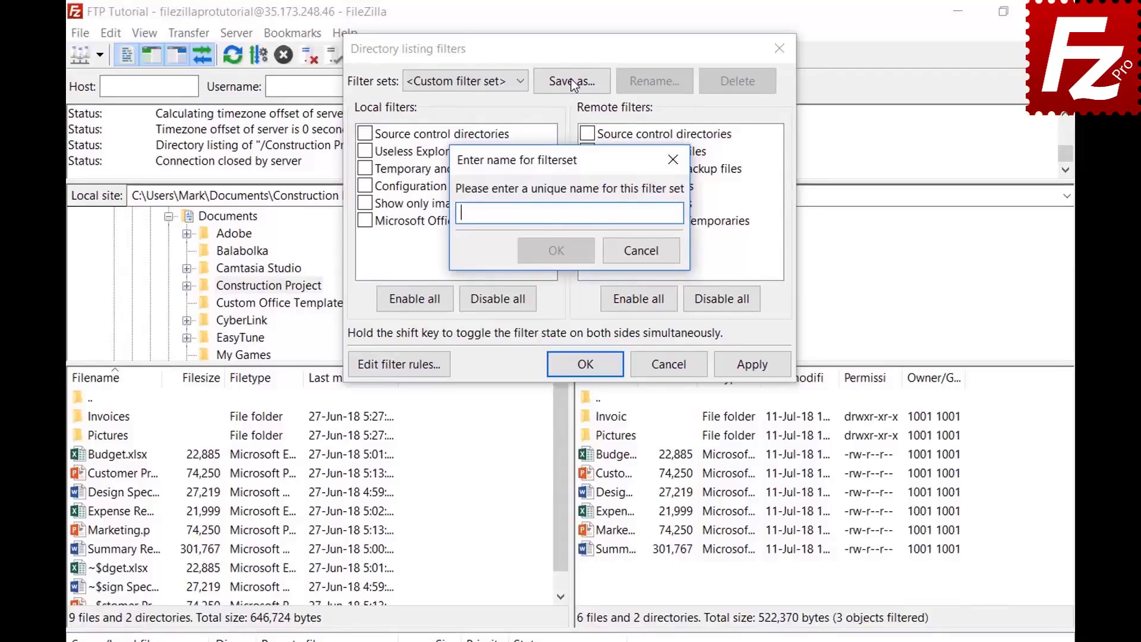
text(Project)
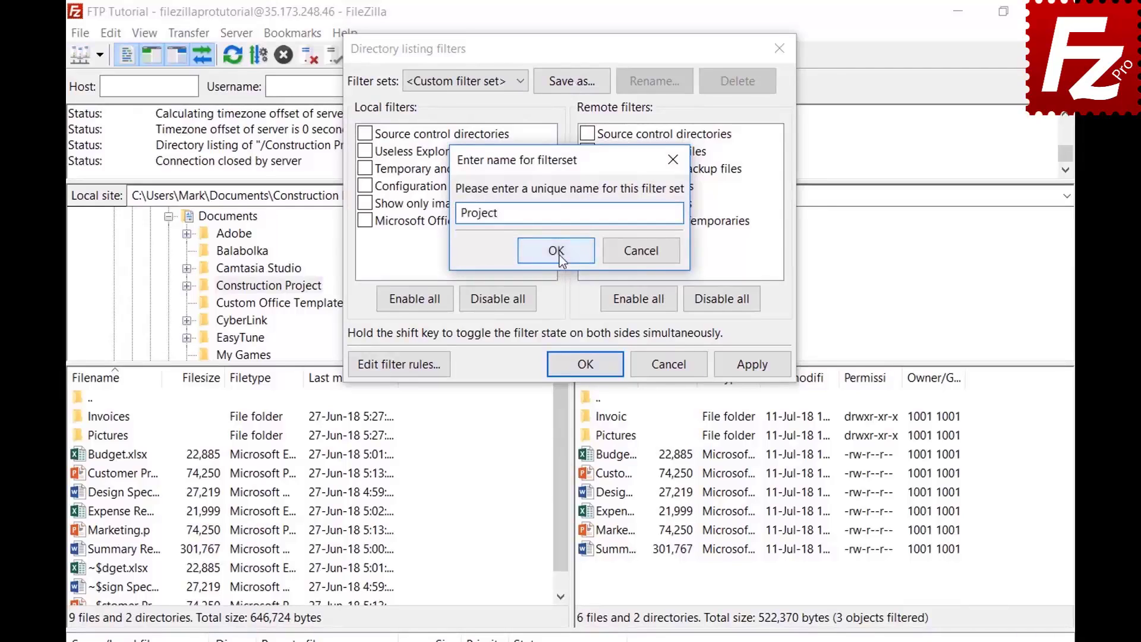
click(556, 250)
click(591, 364)
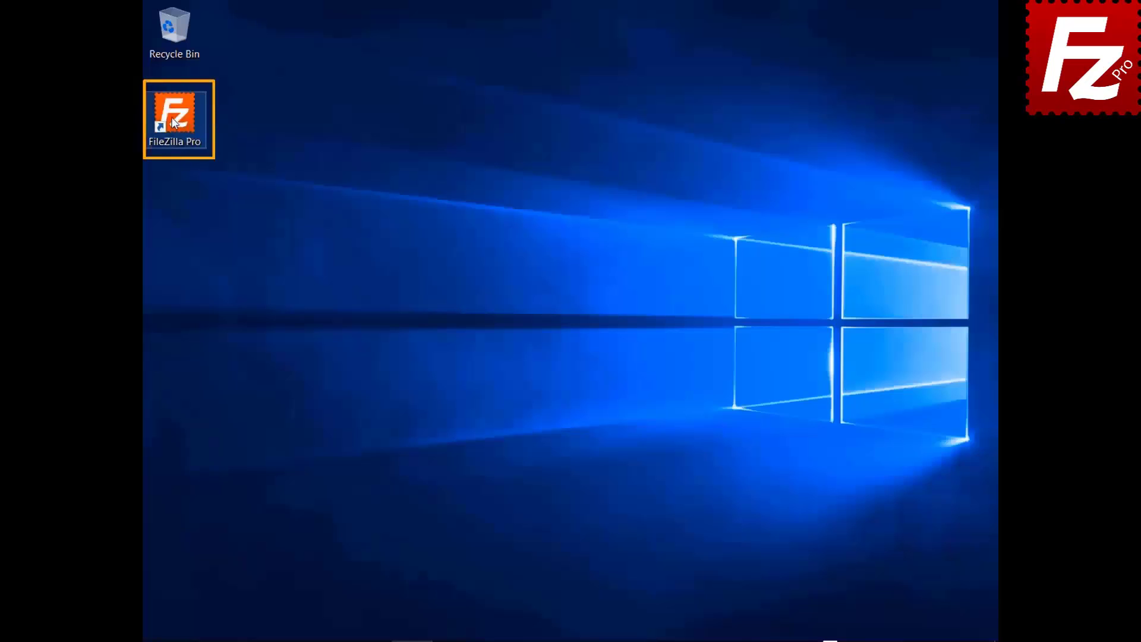
Launch FileZilla Pro and connect to the FTP connection site
double_click(174, 122)
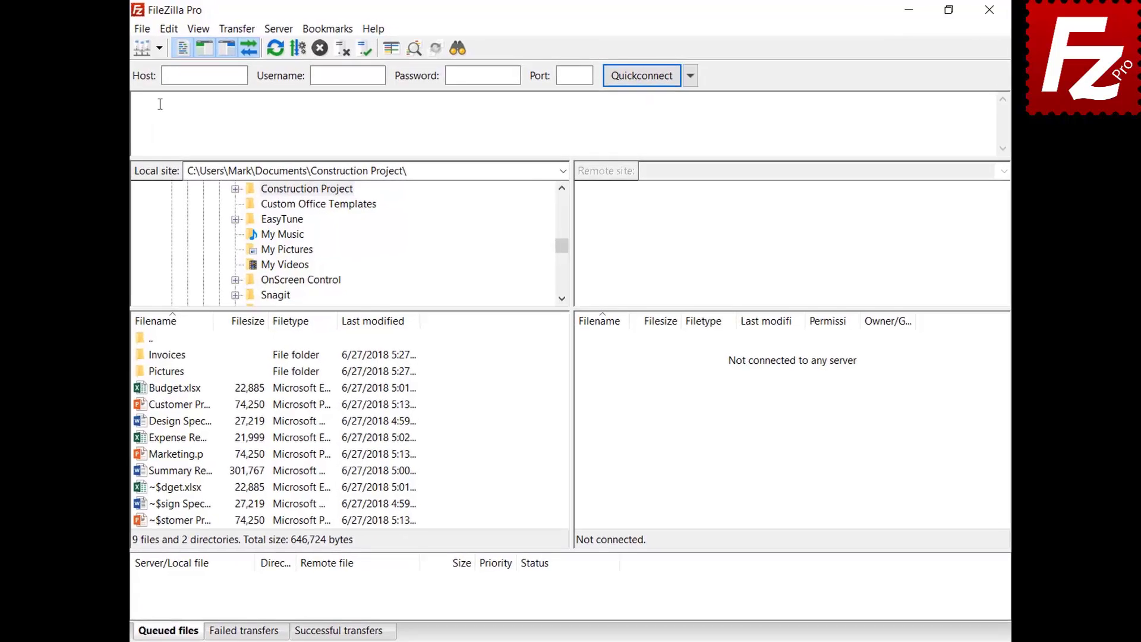
click(171, 46)
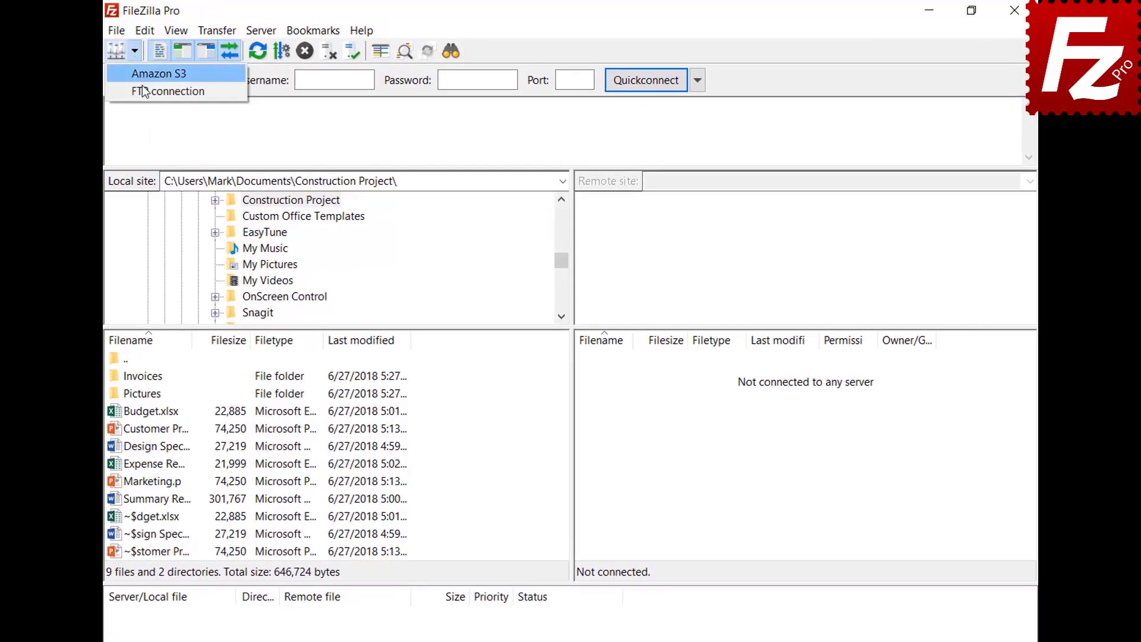
click(143, 91)
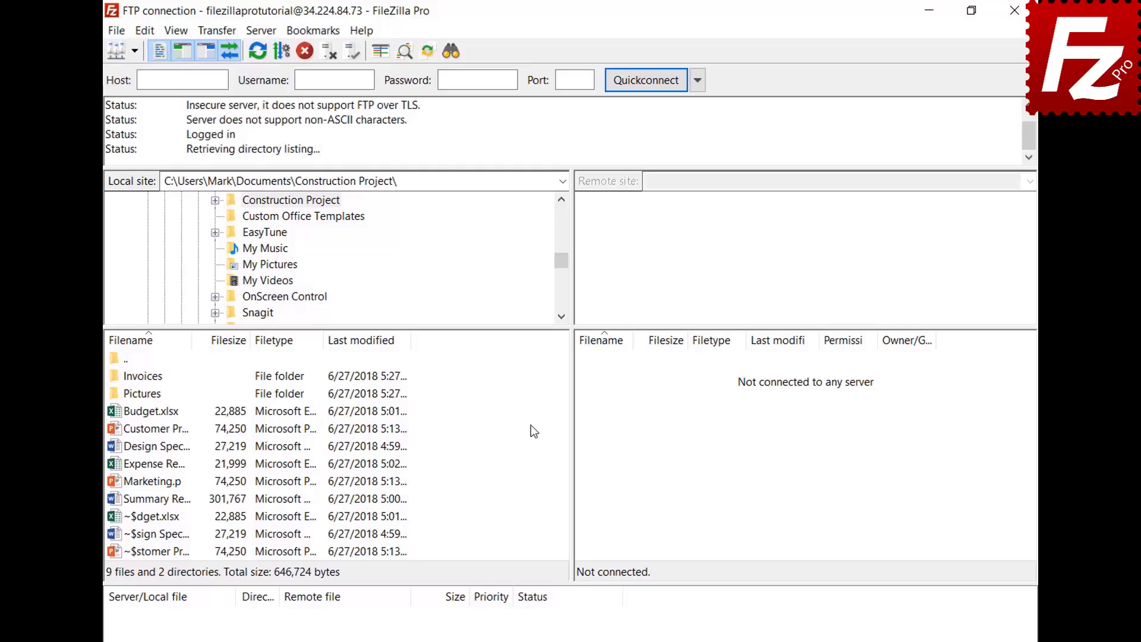
Open a new tab and connect it to Amazon S3, switching between both tabs
click(118, 32)
click(127, 84)
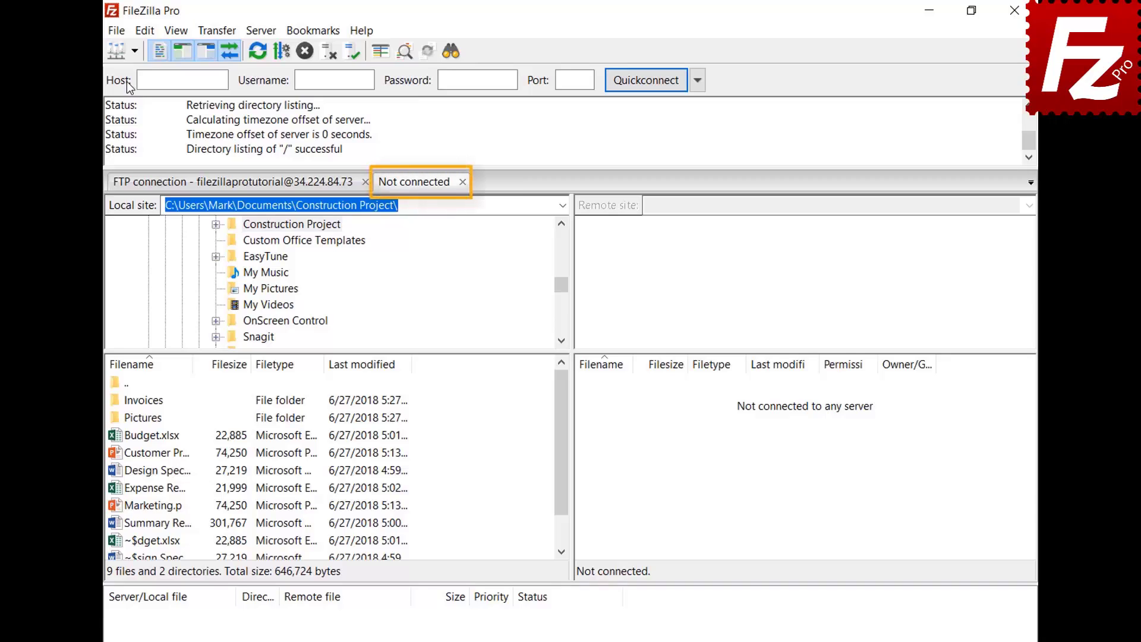
click(275, 192)
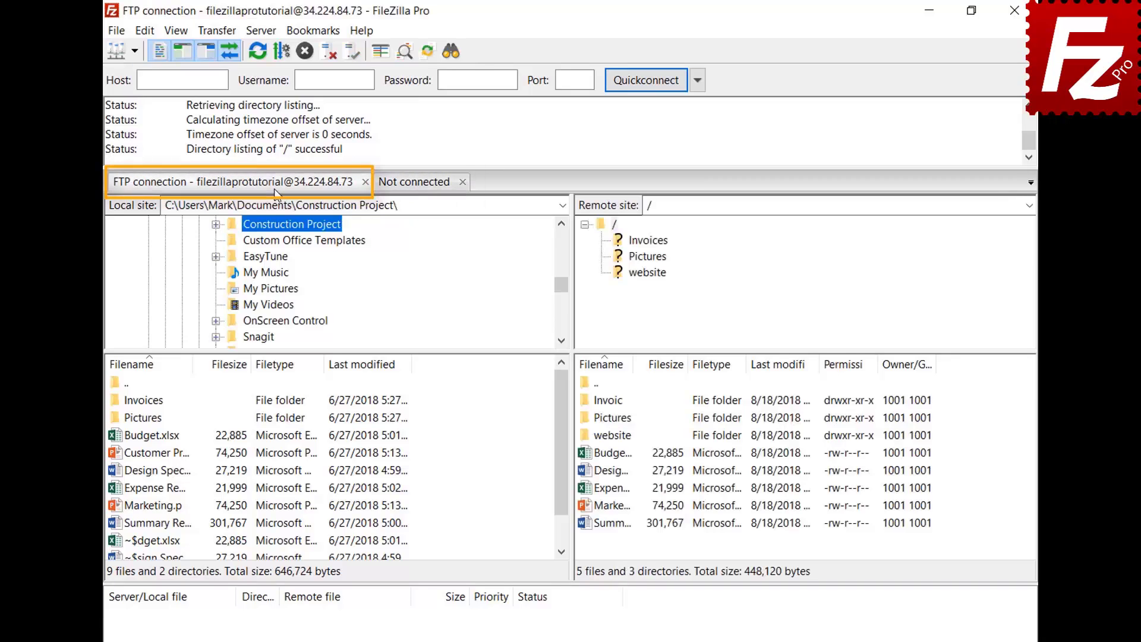
click(417, 186)
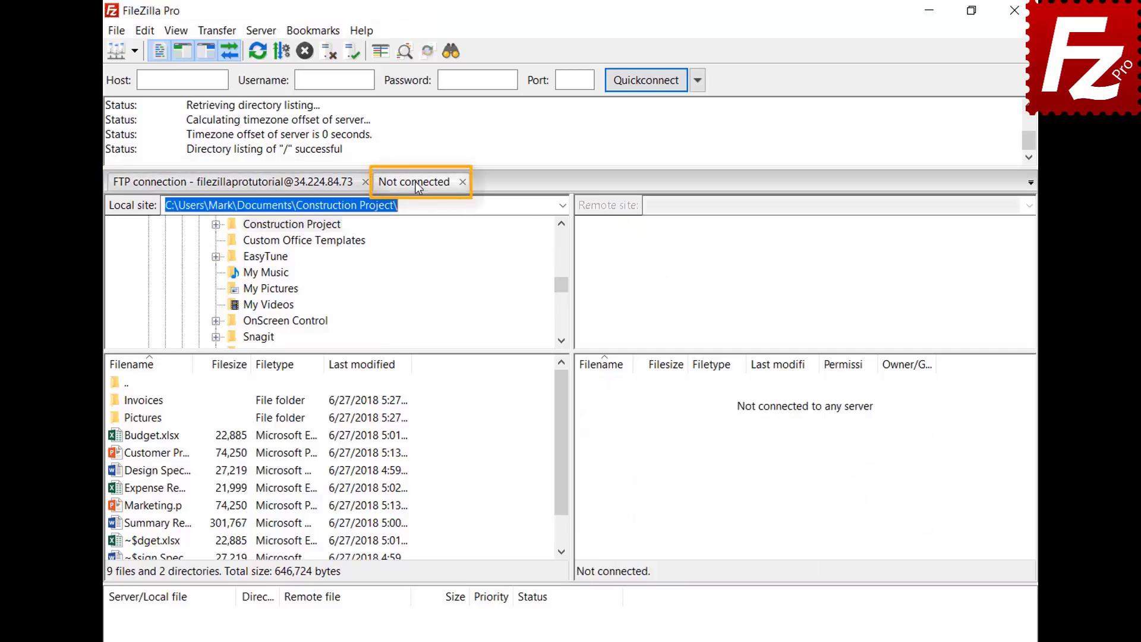
click(135, 51)
click(141, 75)
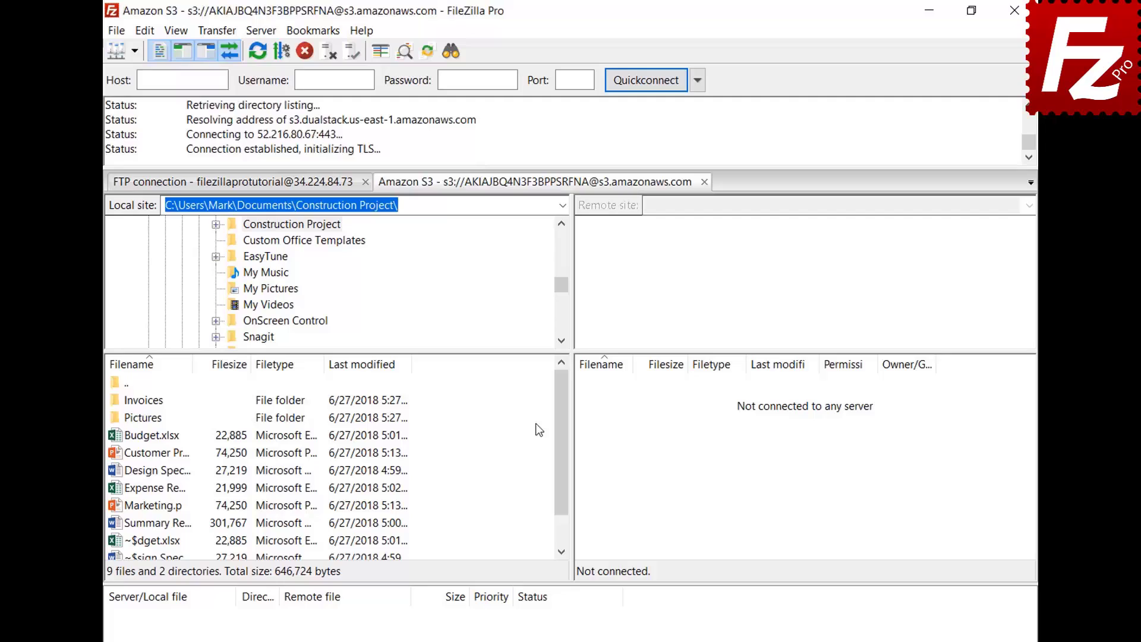
click(289, 189)
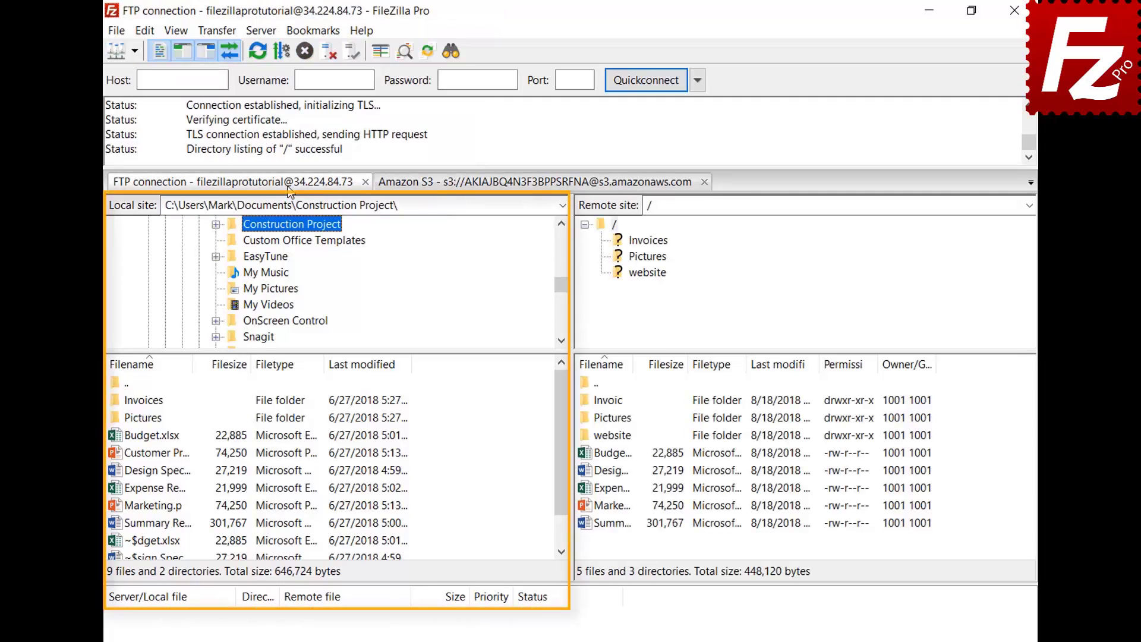
click(495, 184)
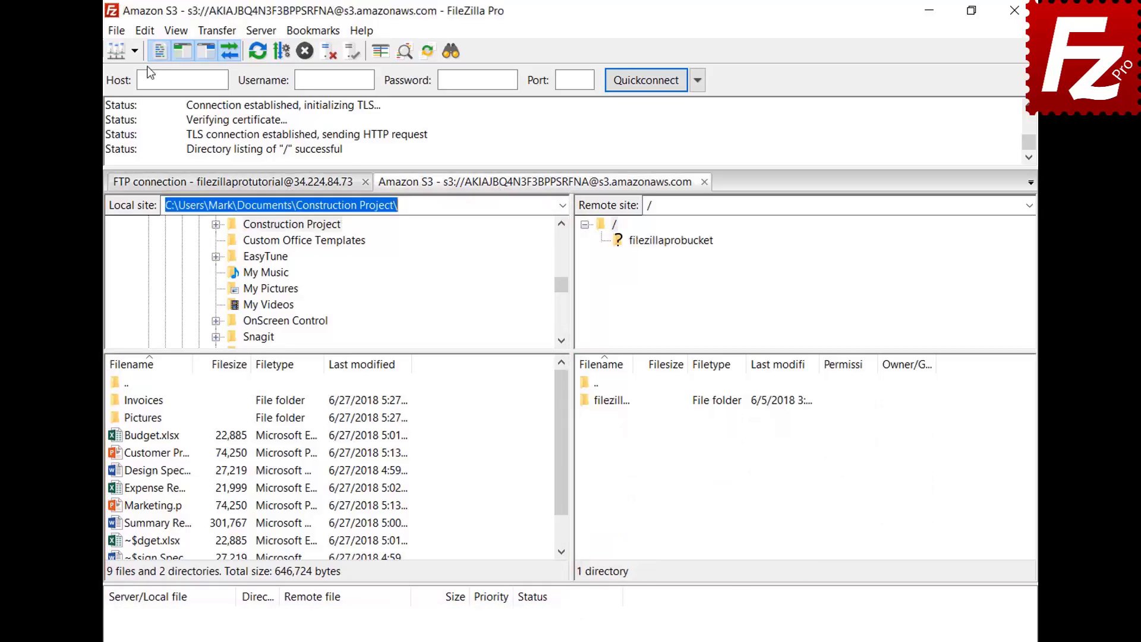
Set startup to 'Restore tabs and reconnect', then relaunch and close the Amazon S3 tab
click(148, 30)
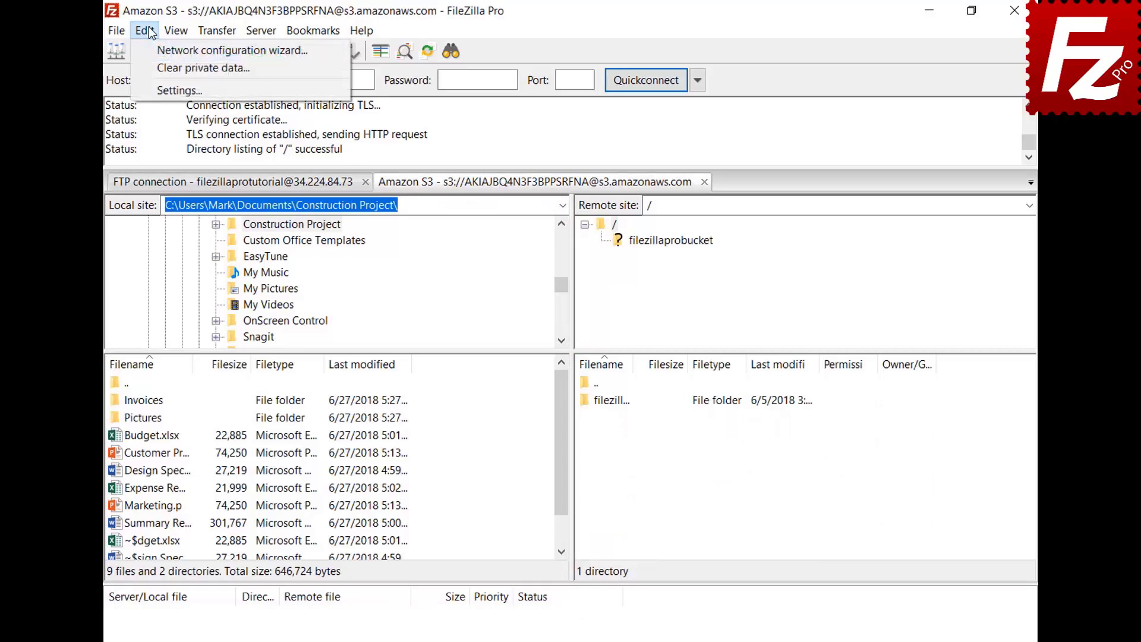
click(160, 88)
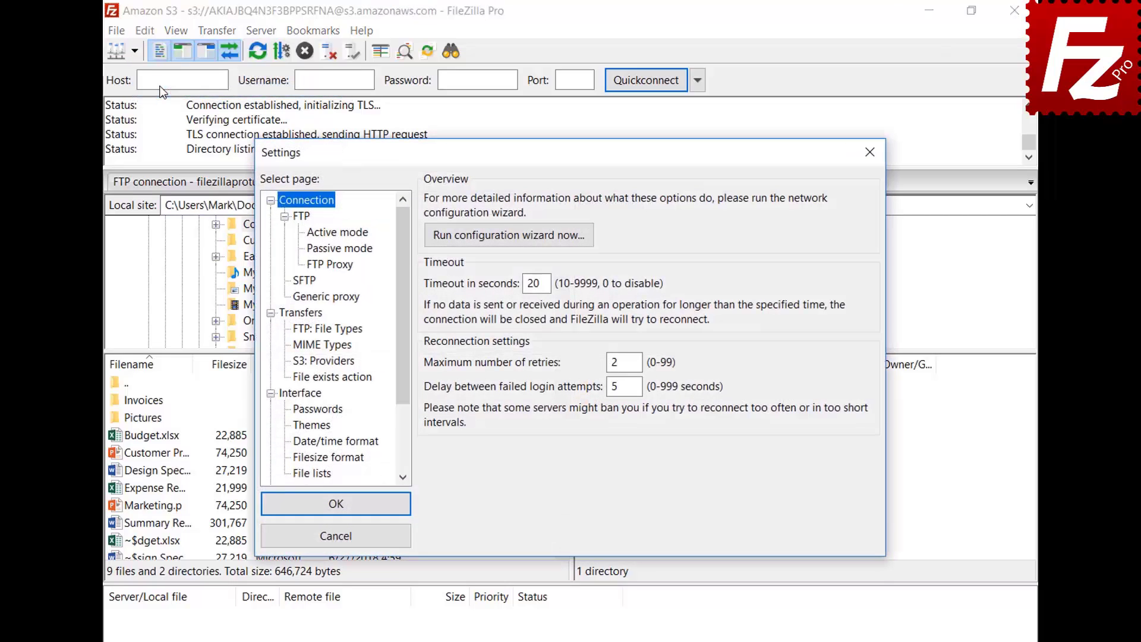
click(317, 398)
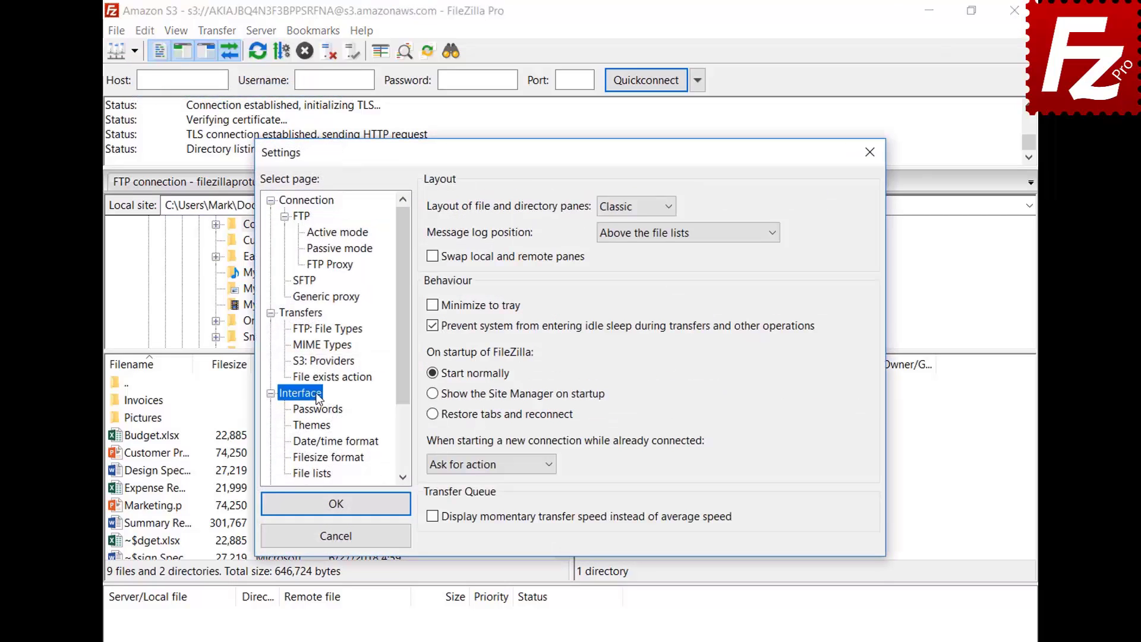
click(433, 415)
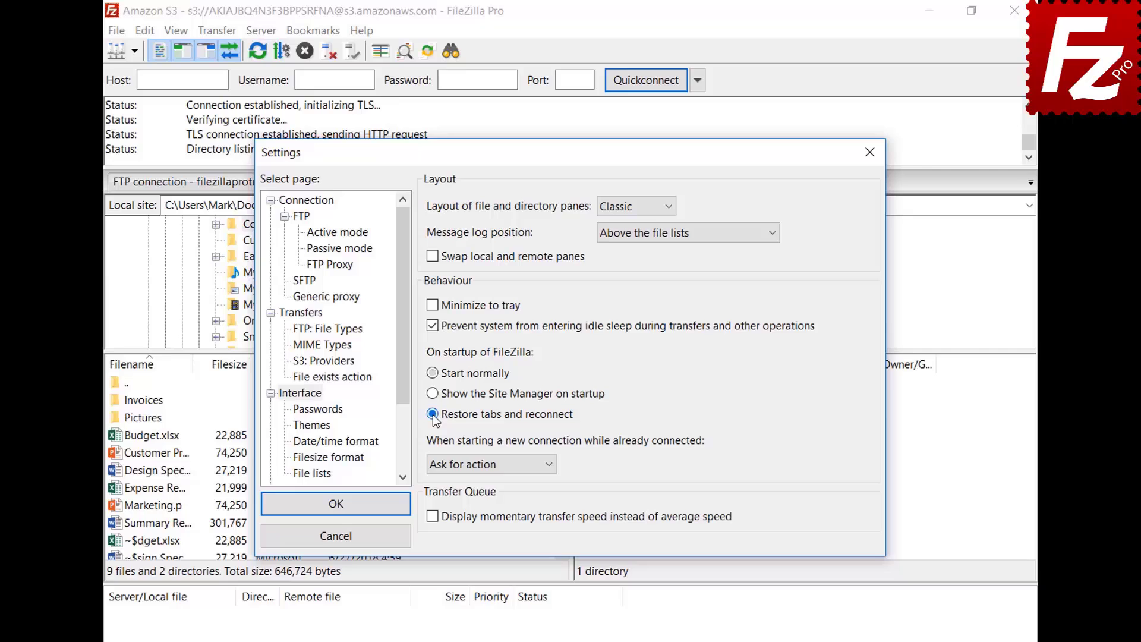
click(336, 504)
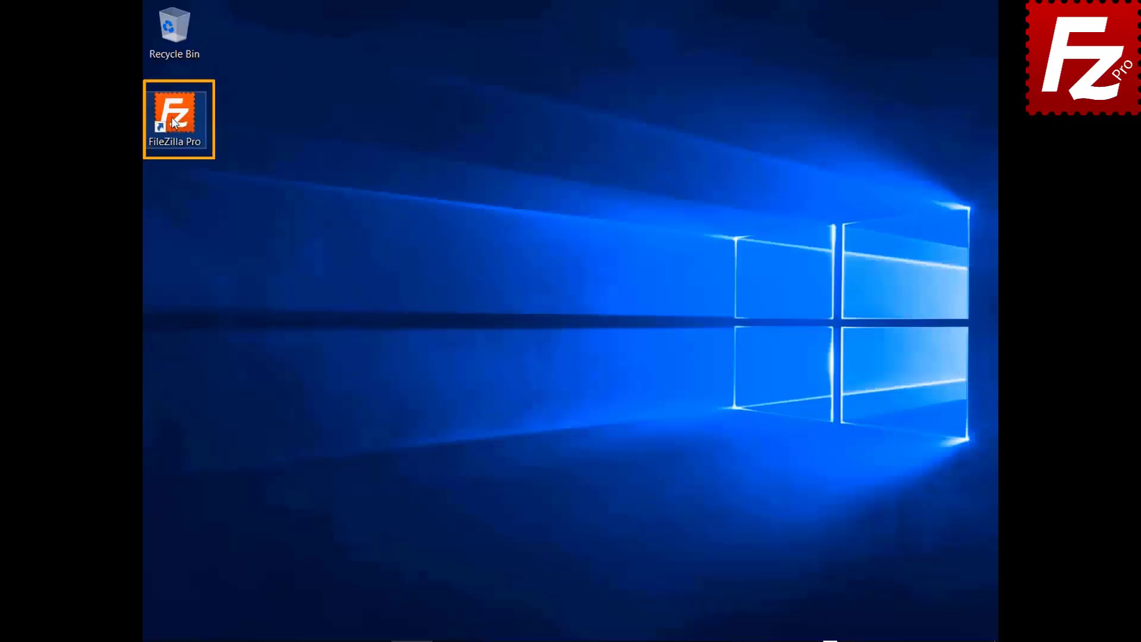
double_click(196, 138)
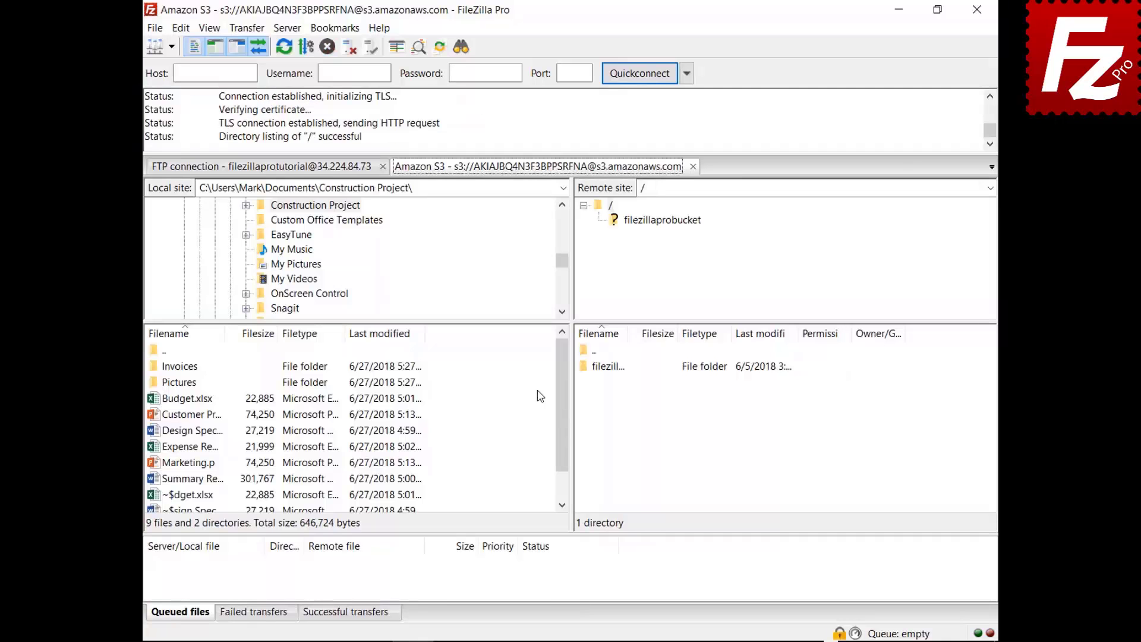
click(693, 167)
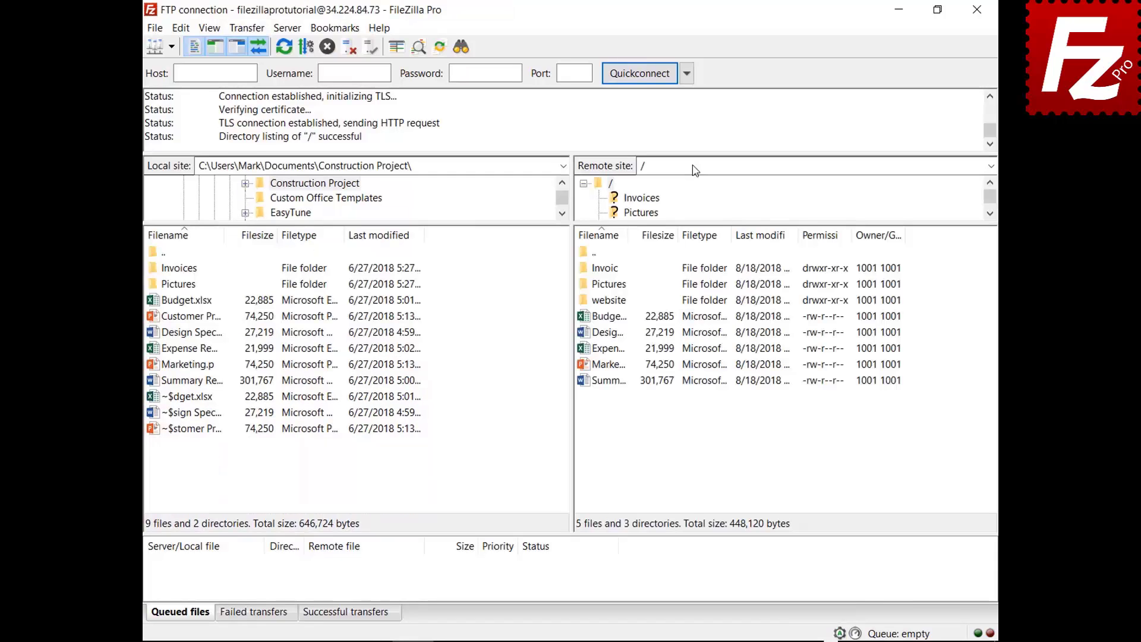
Set the Interface option so new connections open in a new tab
click(181, 28)
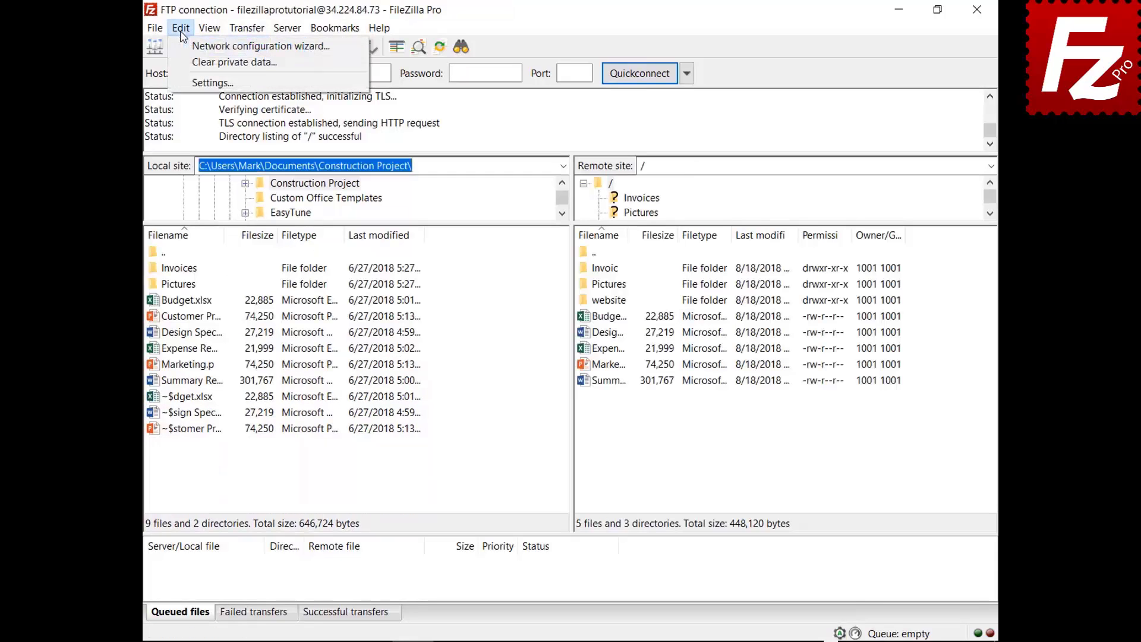
click(200, 83)
click(333, 360)
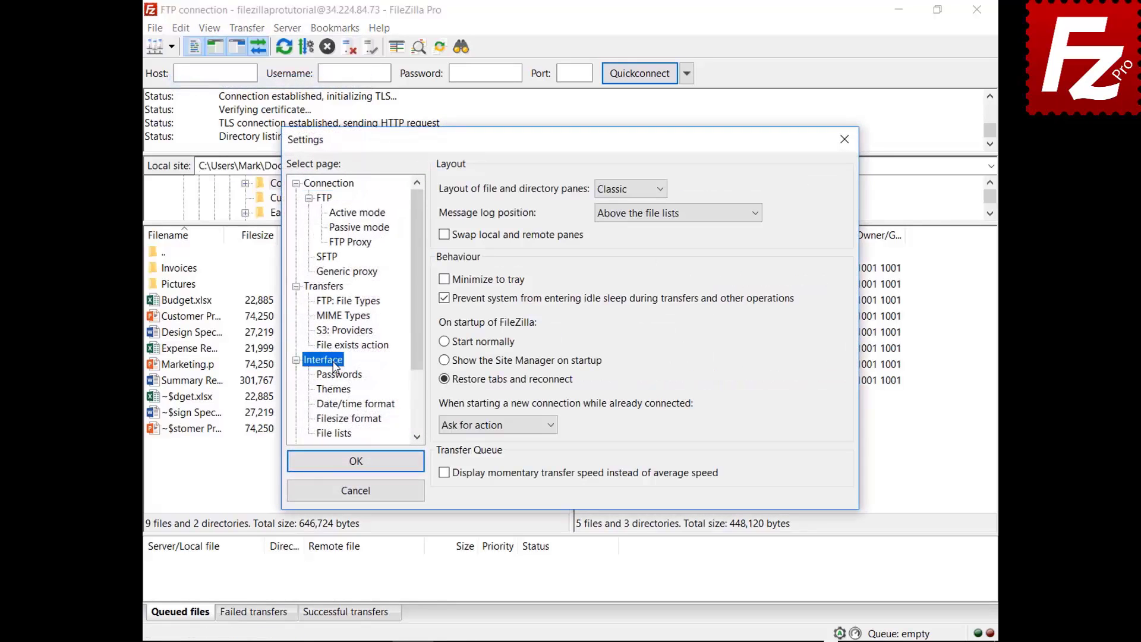
click(552, 425)
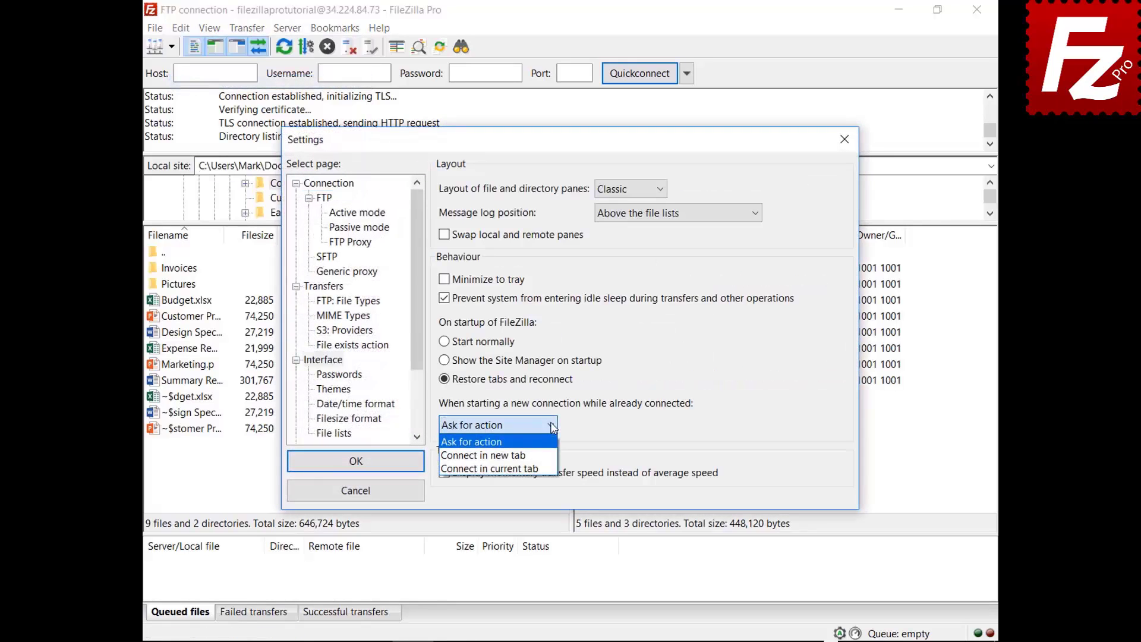
click(499, 455)
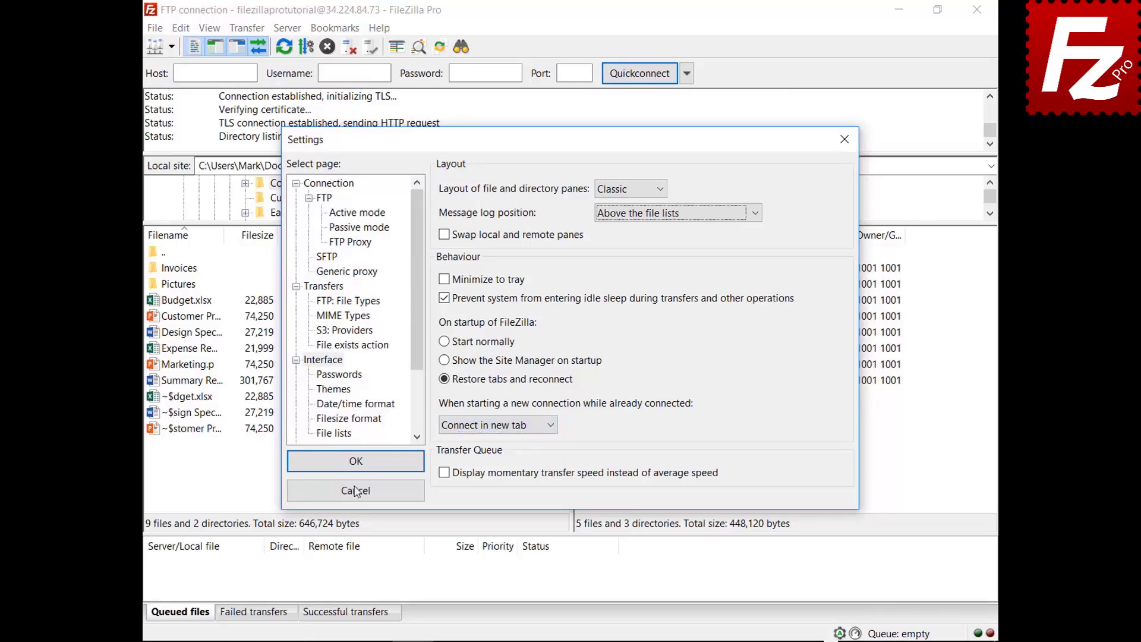
click(357, 462)
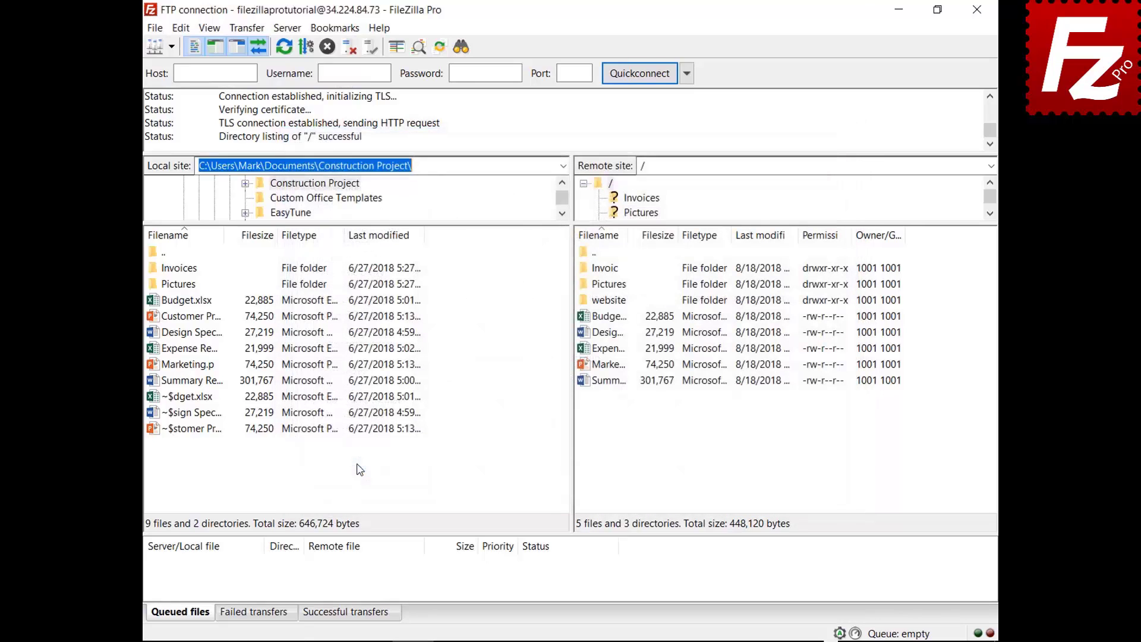
click(172, 47)
Connect to Amazon S3 in a new tab, restart FileZilla, and open filezillaprobucket
click(172, 70)
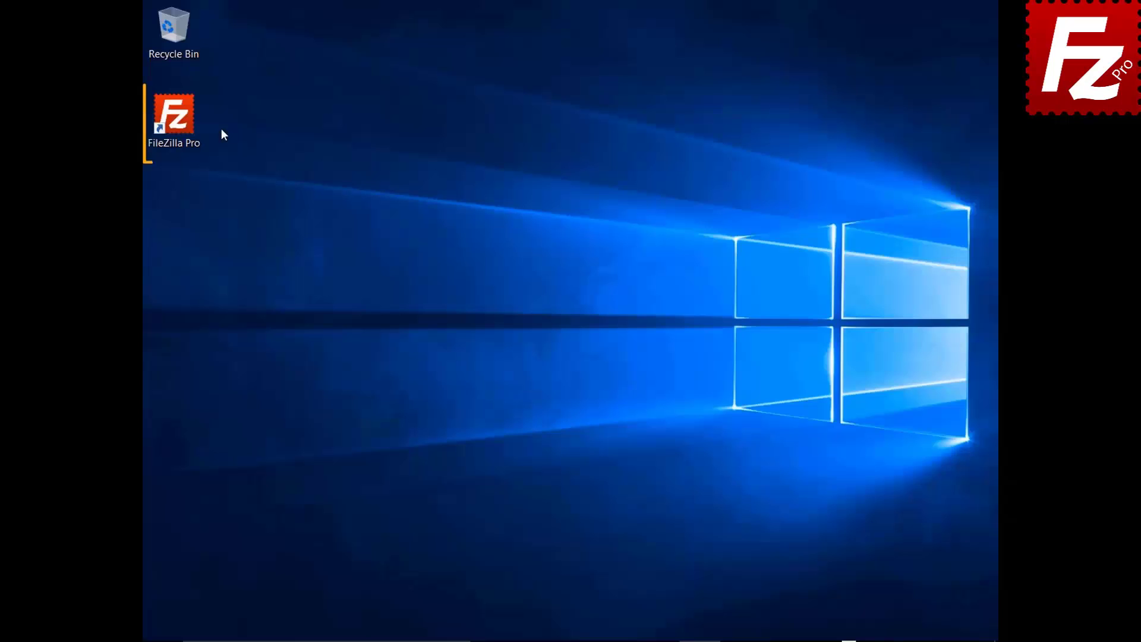
double_click(181, 123)
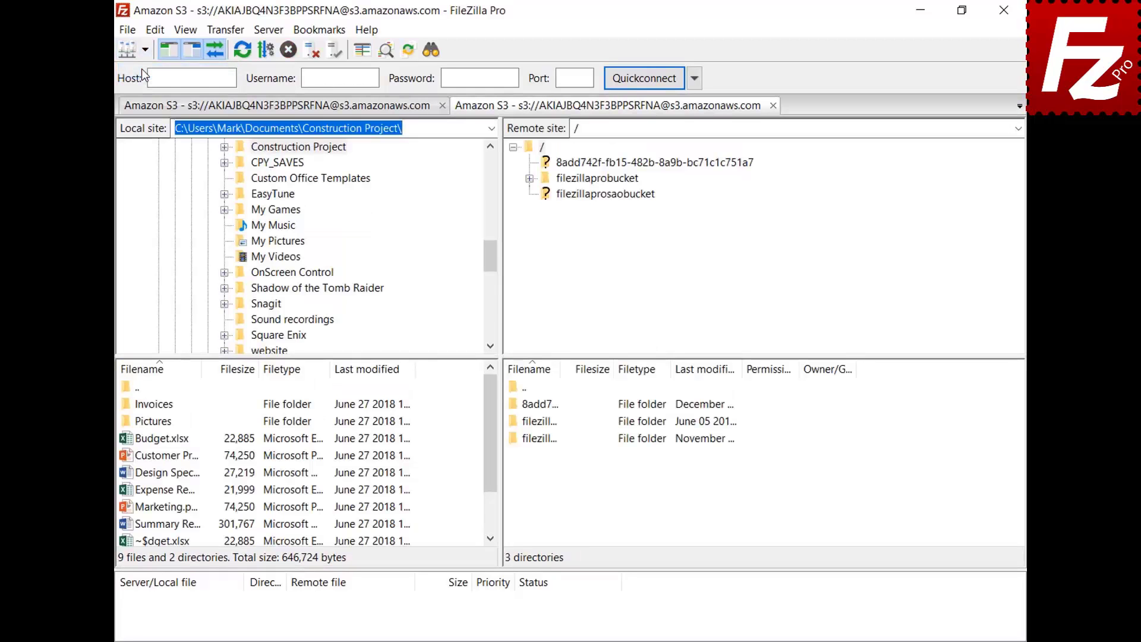
click(605, 180)
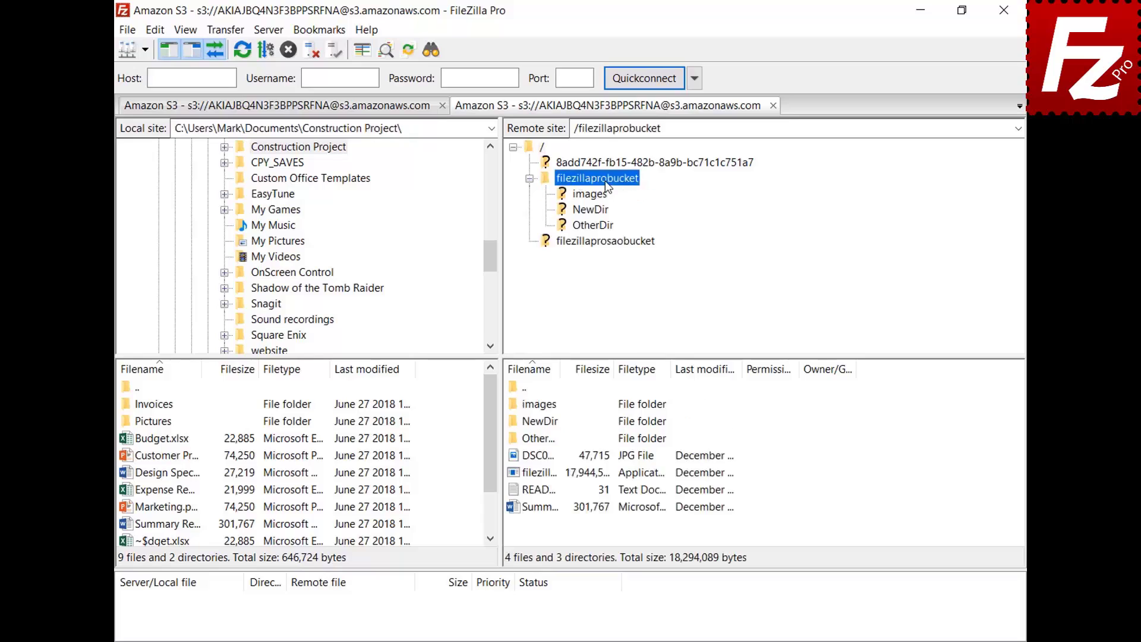
Open README.TXT in Notepad via View/Edit, add 'New line' as a second line, and save
click(540, 489)
right_click(539, 489)
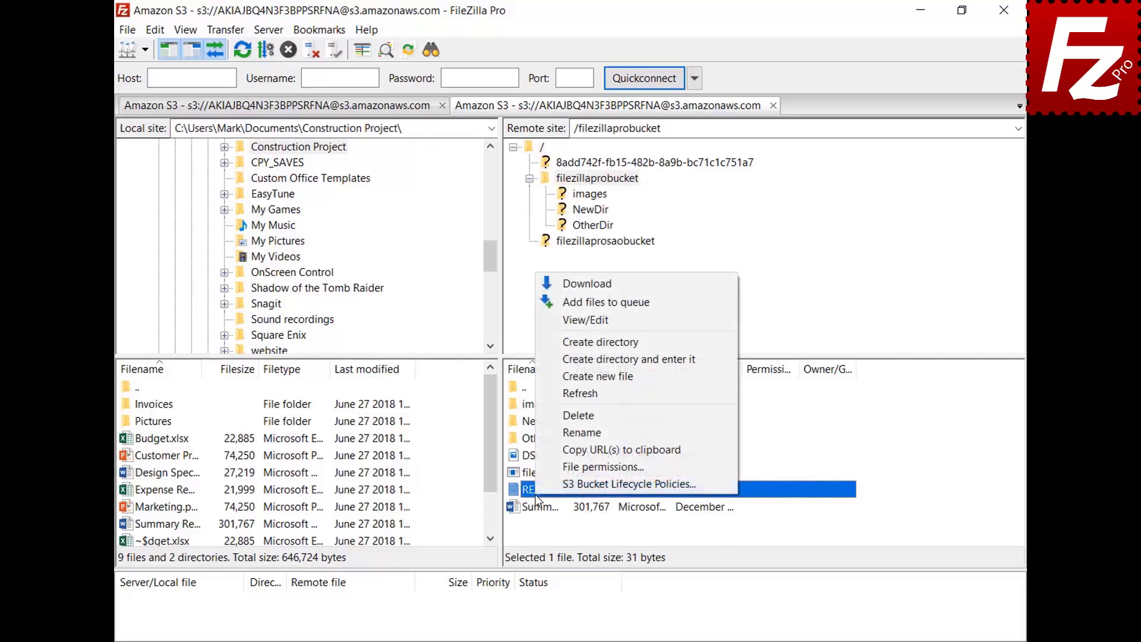
click(587, 325)
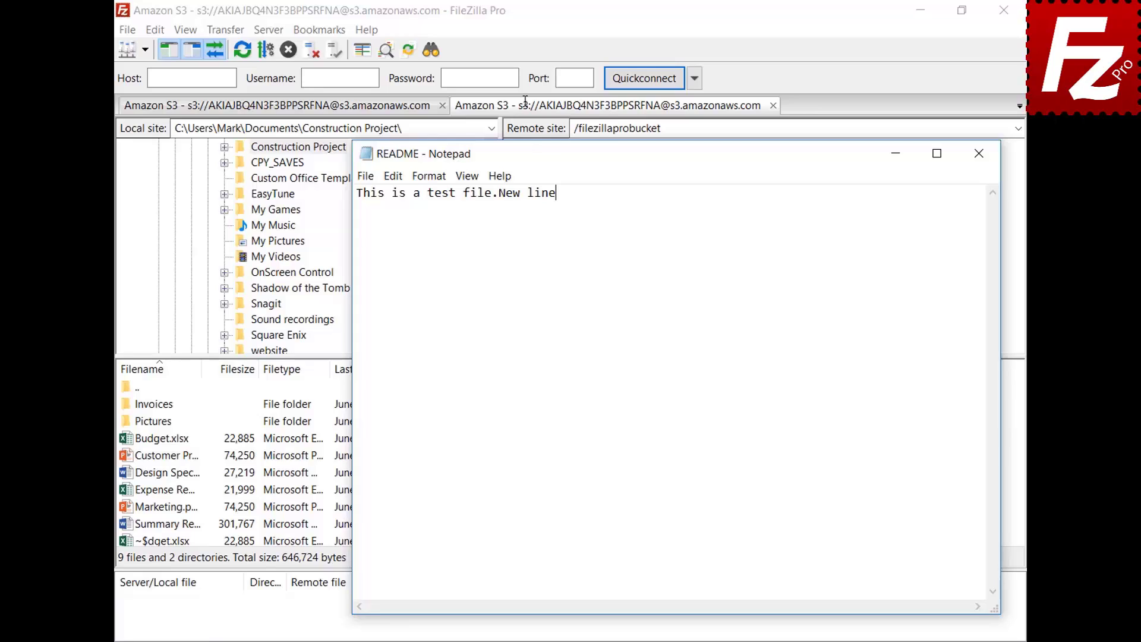
key(Return)
text(New line)
click(980, 162)
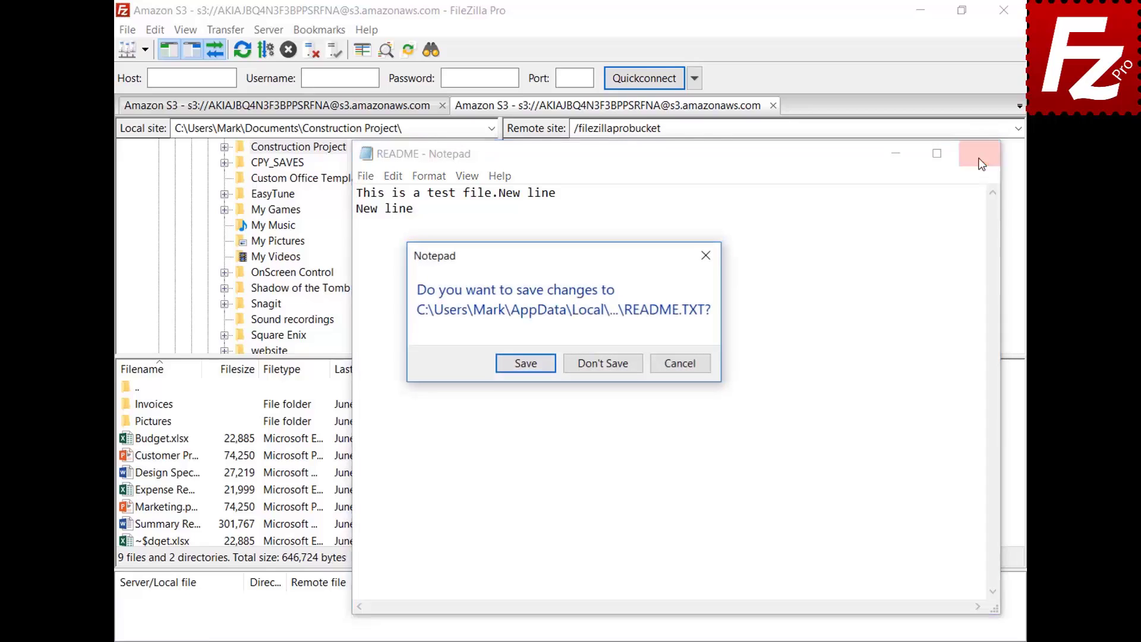
click(524, 367)
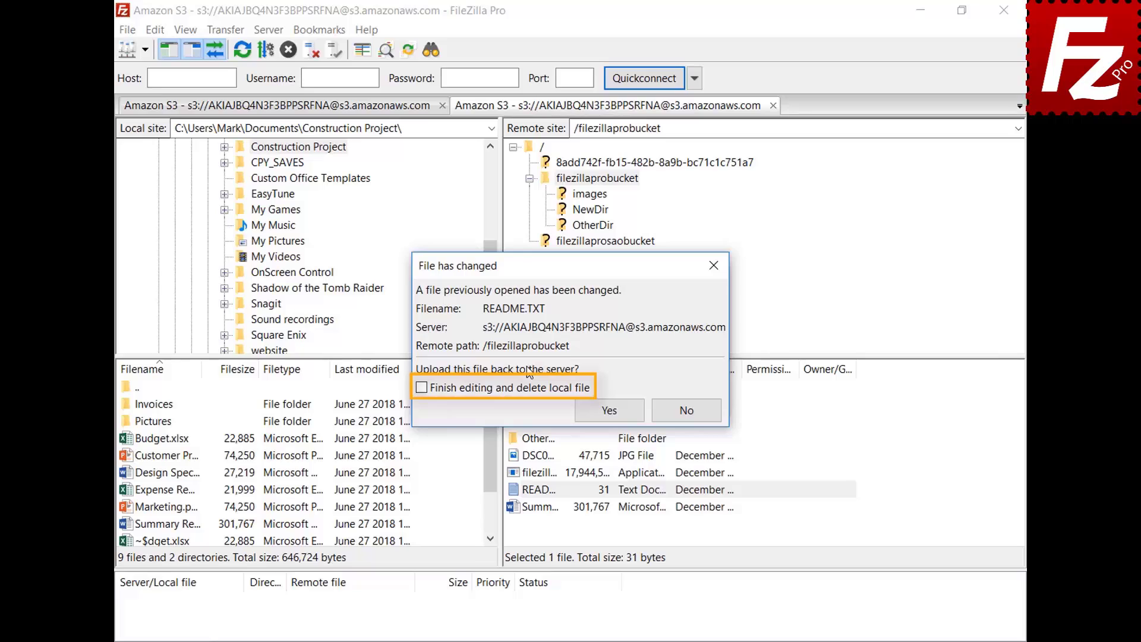
Upload the edited README, then check README.TXT in the files-being-edited list and close it
click(612, 413)
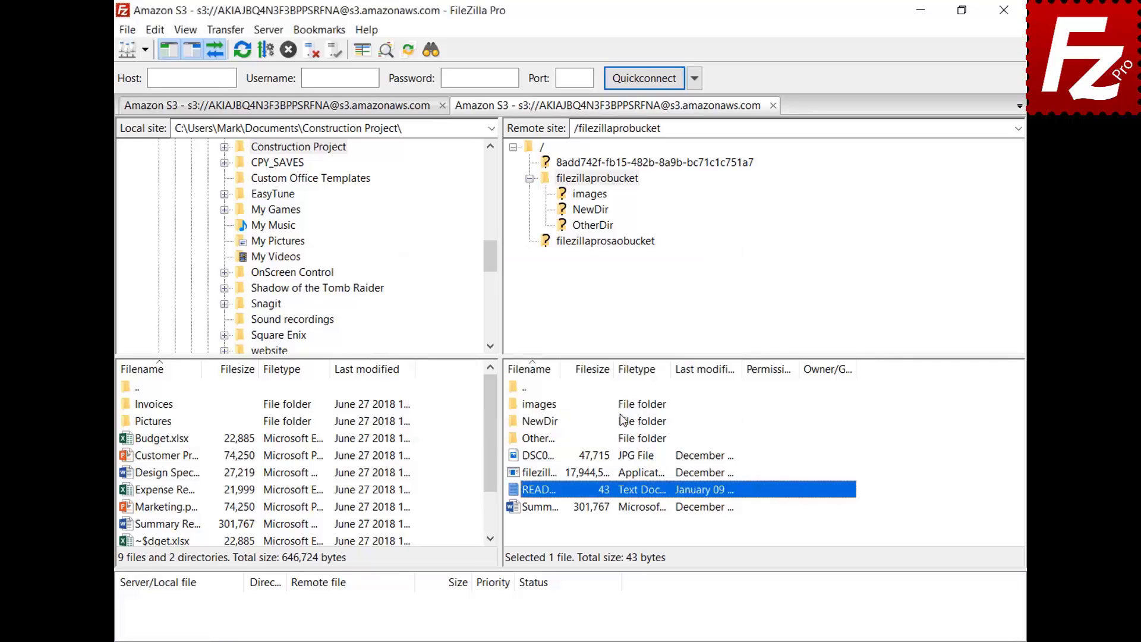
click(127, 30)
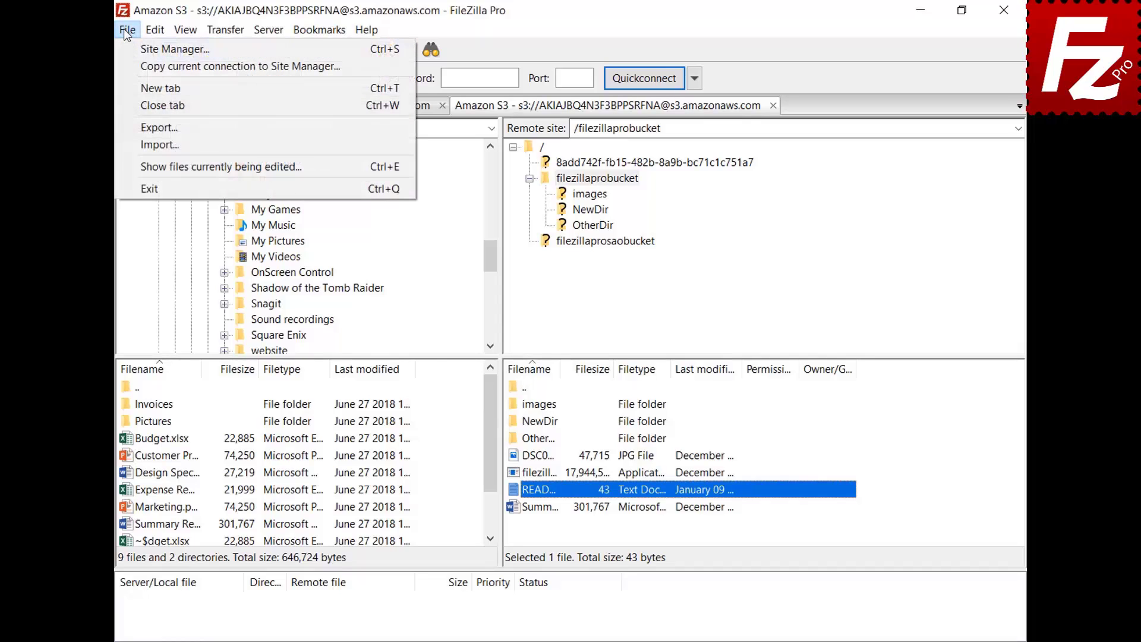
click(149, 166)
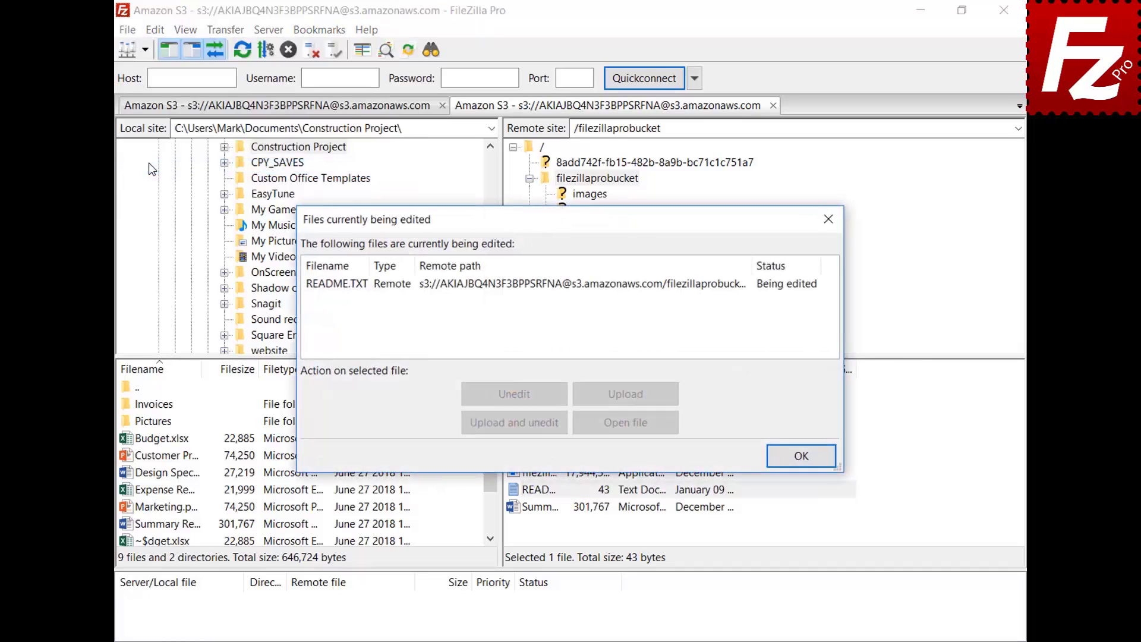
click(532, 284)
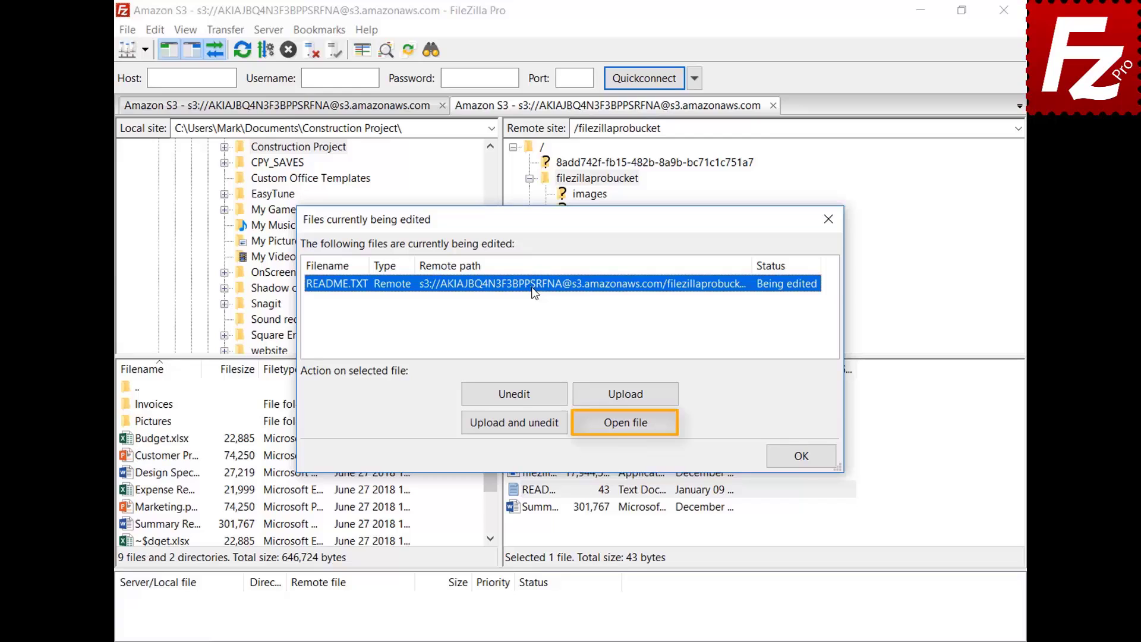
click(807, 458)
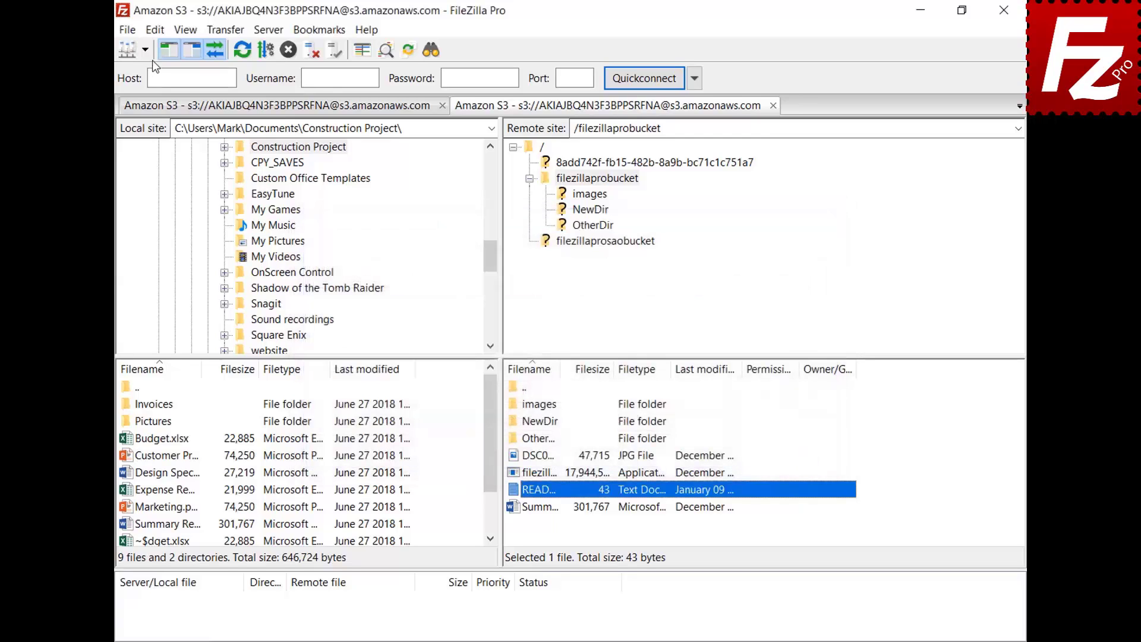
Add a custom jpg association to C:\Windows\system32\mspaint.exe in File editing settings
click(156, 32)
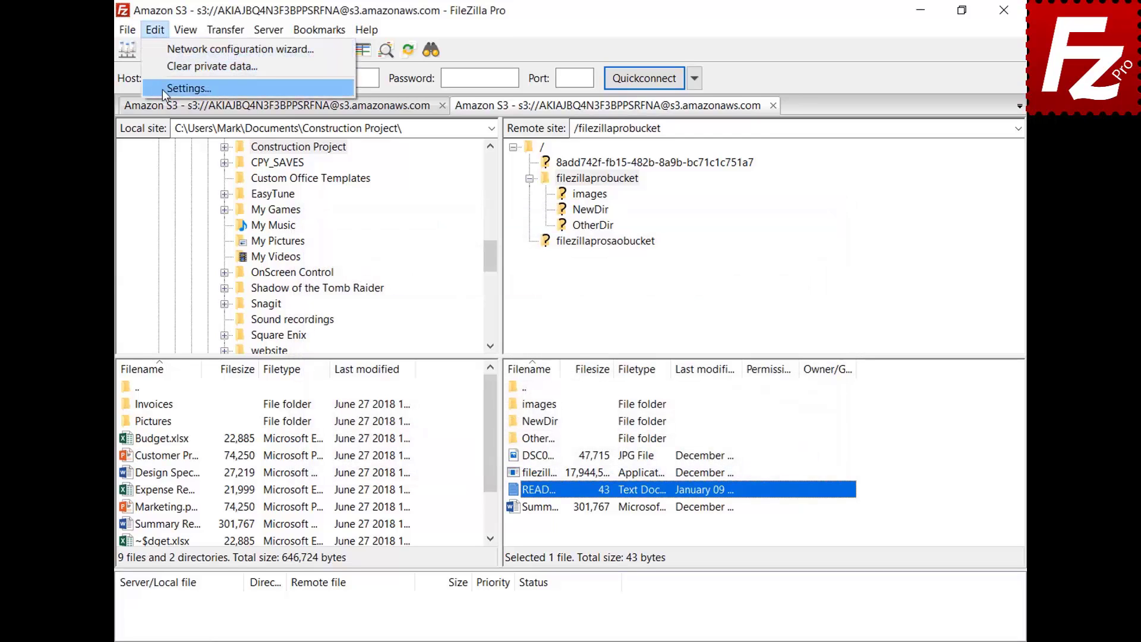
click(188, 88)
scroll(408, 273, down, 2)
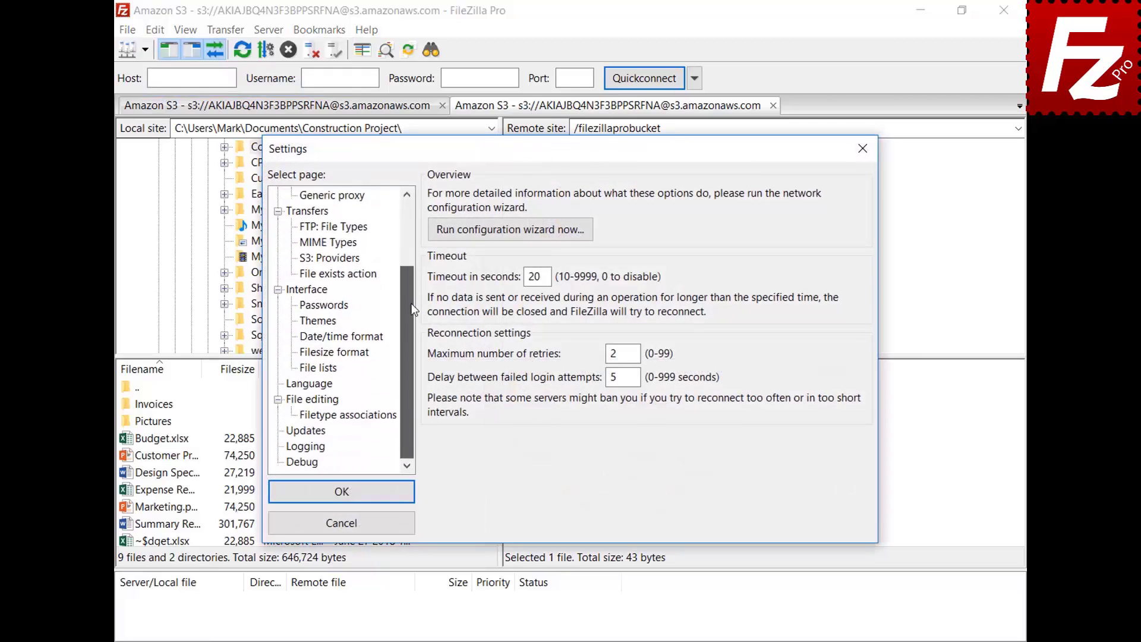
click(295, 401)
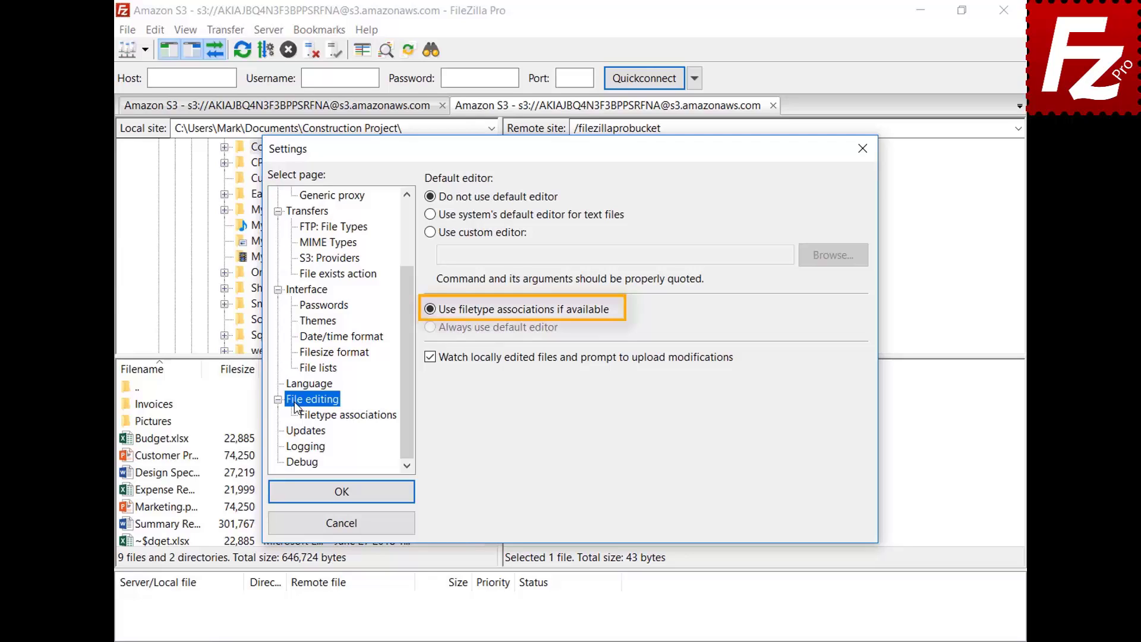
click(358, 422)
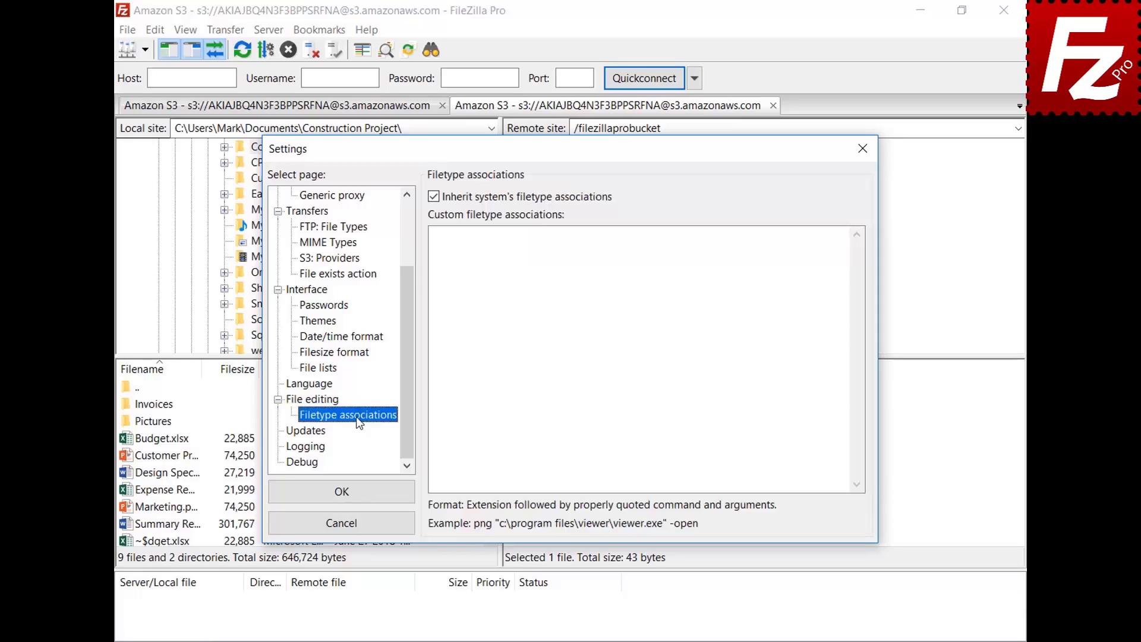
click(823, 248)
text(jpg "C:\Windows\system32\mspaint.exe")
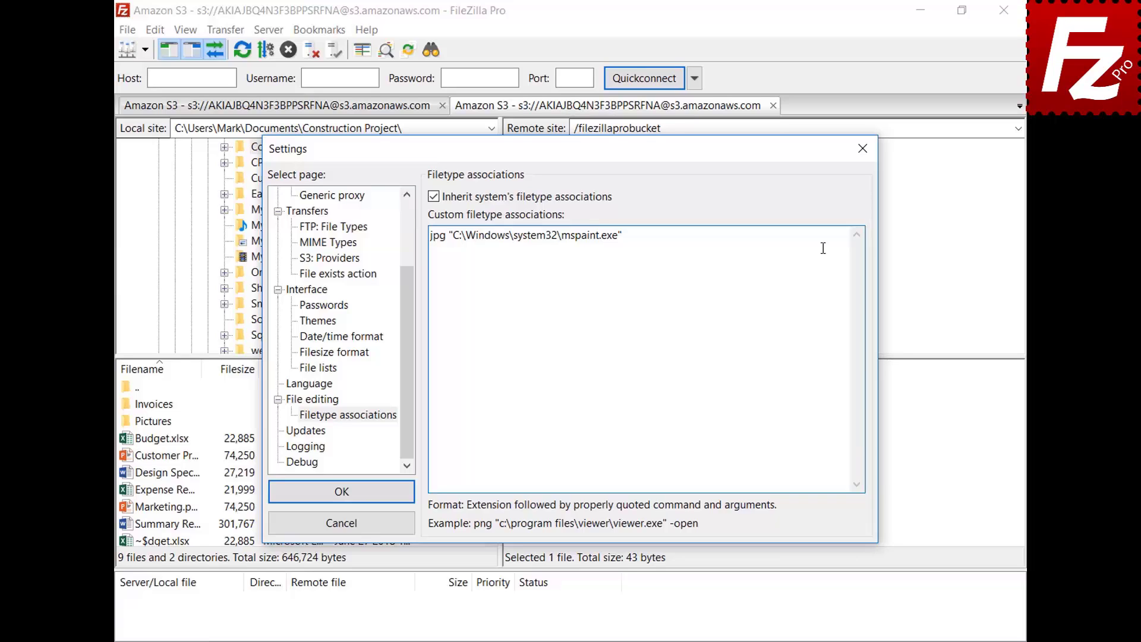
click(280, 499)
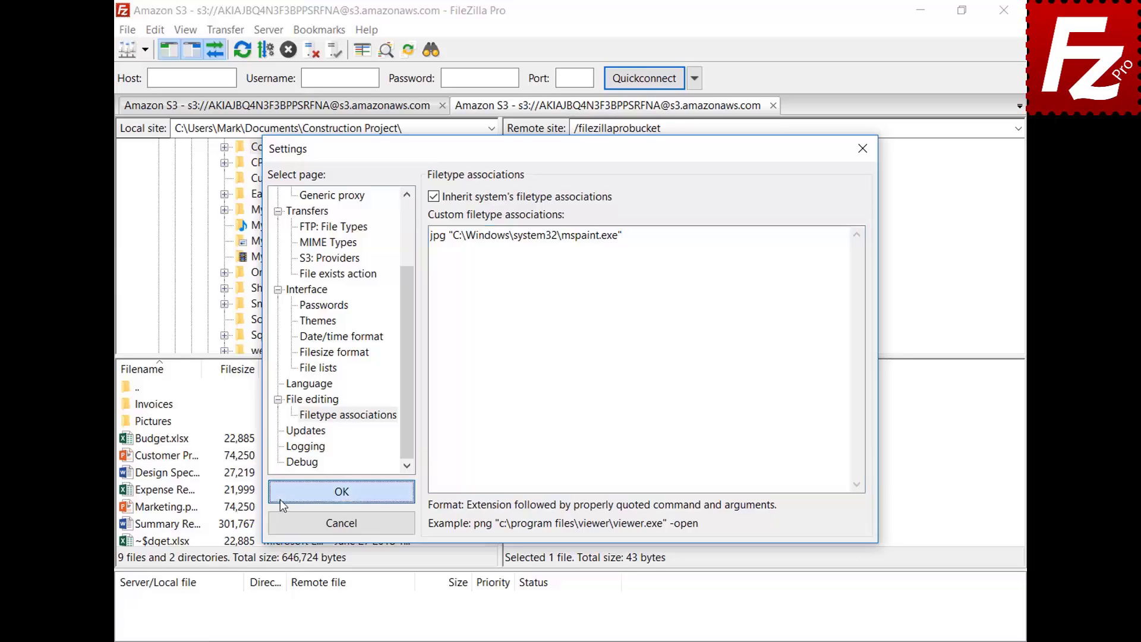
Open the DSC00079 photo in Paint via View/Edit, then close Paint
right_click(514, 456)
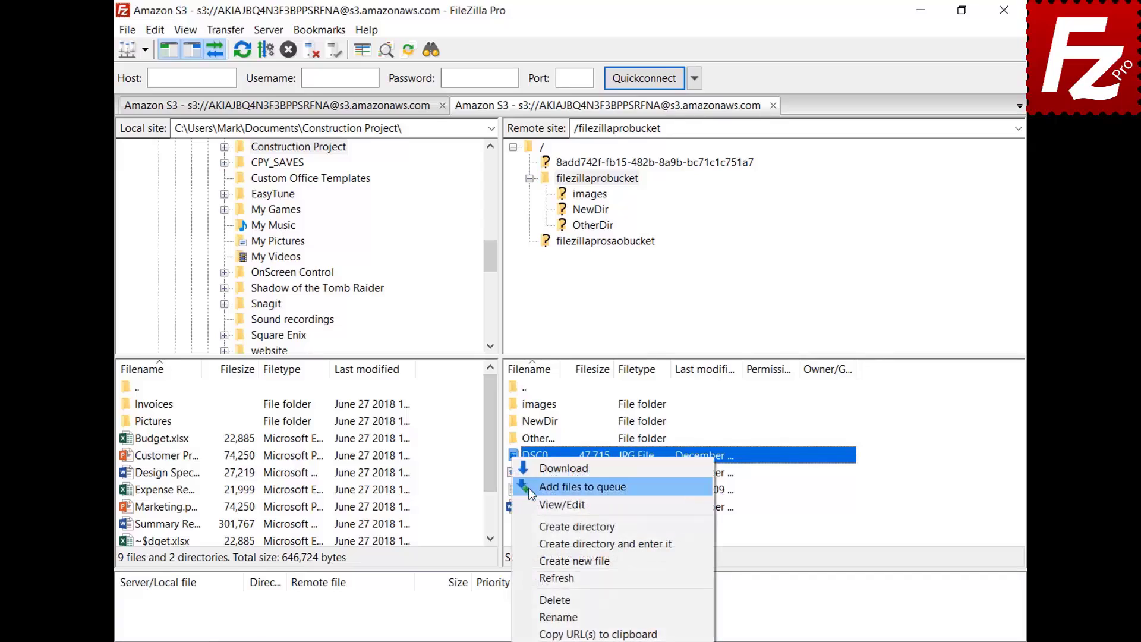
click(533, 504)
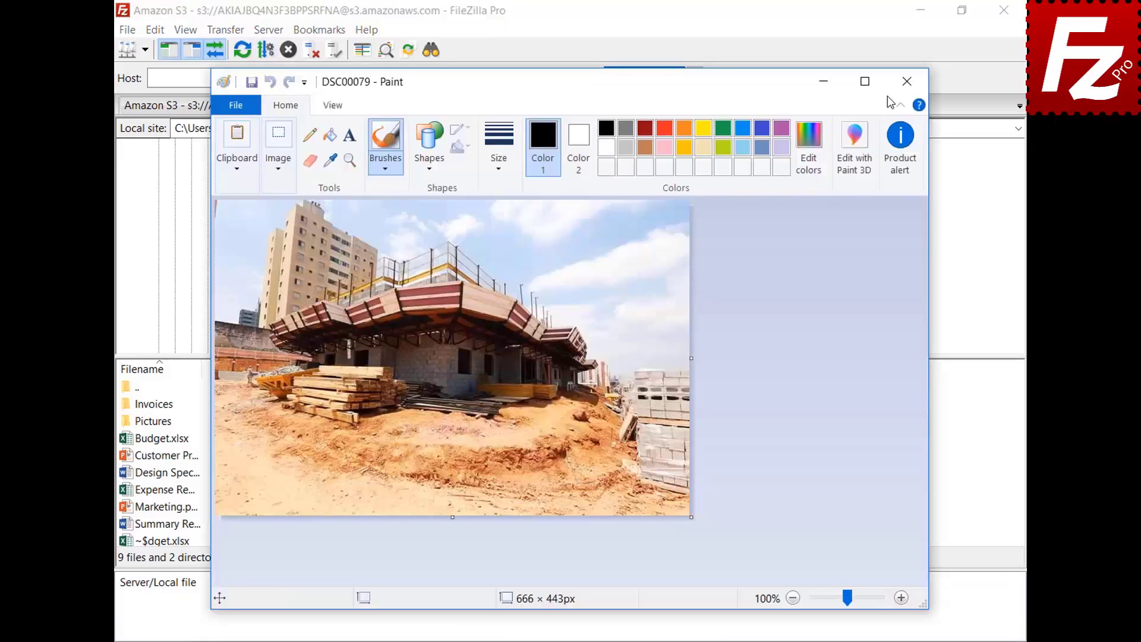
click(906, 81)
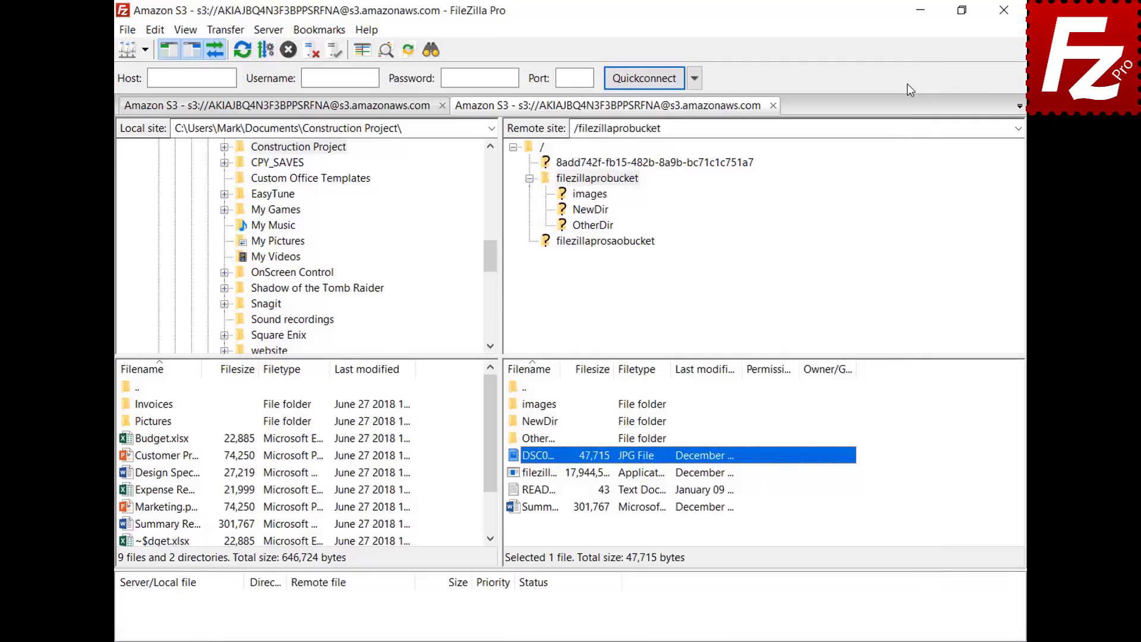
click(155, 30)
Open Settings and scroll down to view the File editing options page
click(165, 87)
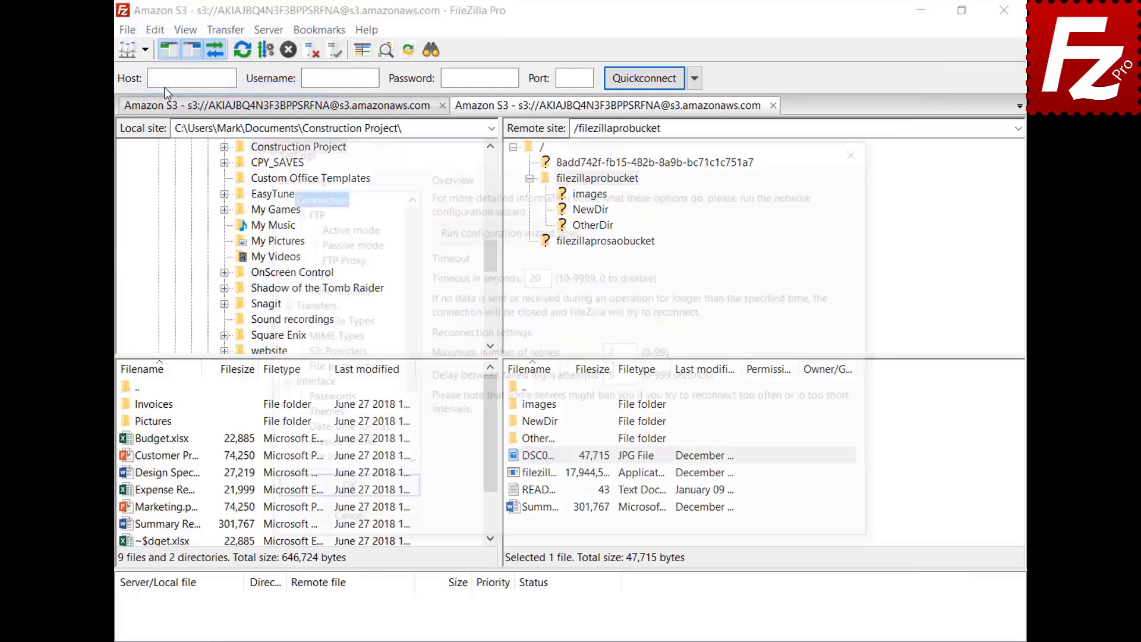
scroll(408, 239, down, 2)
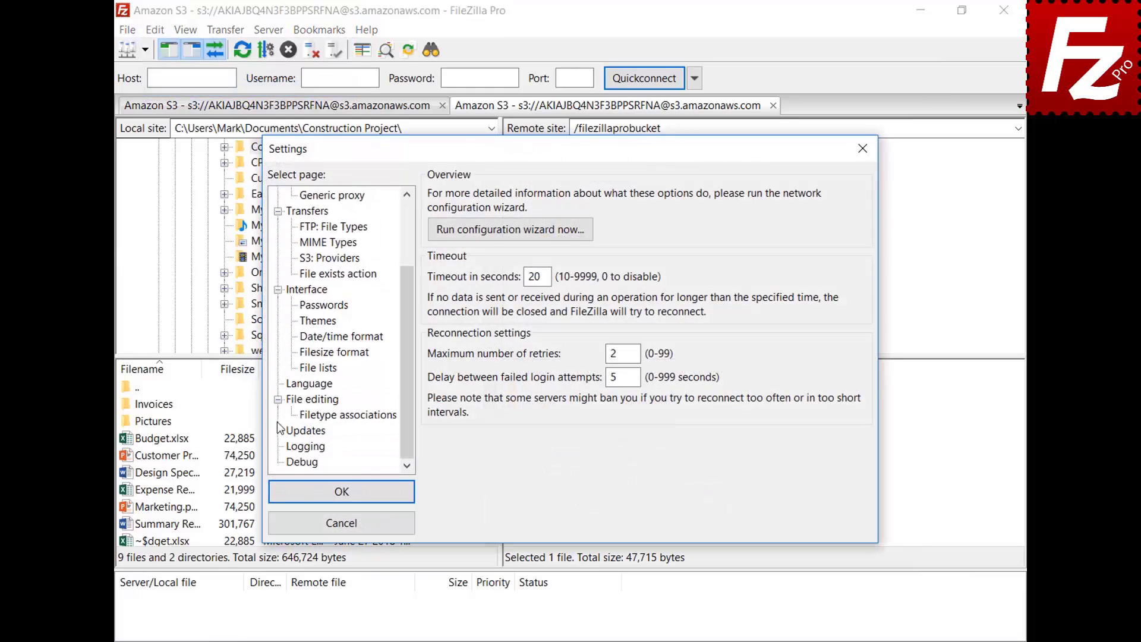
click(295, 406)
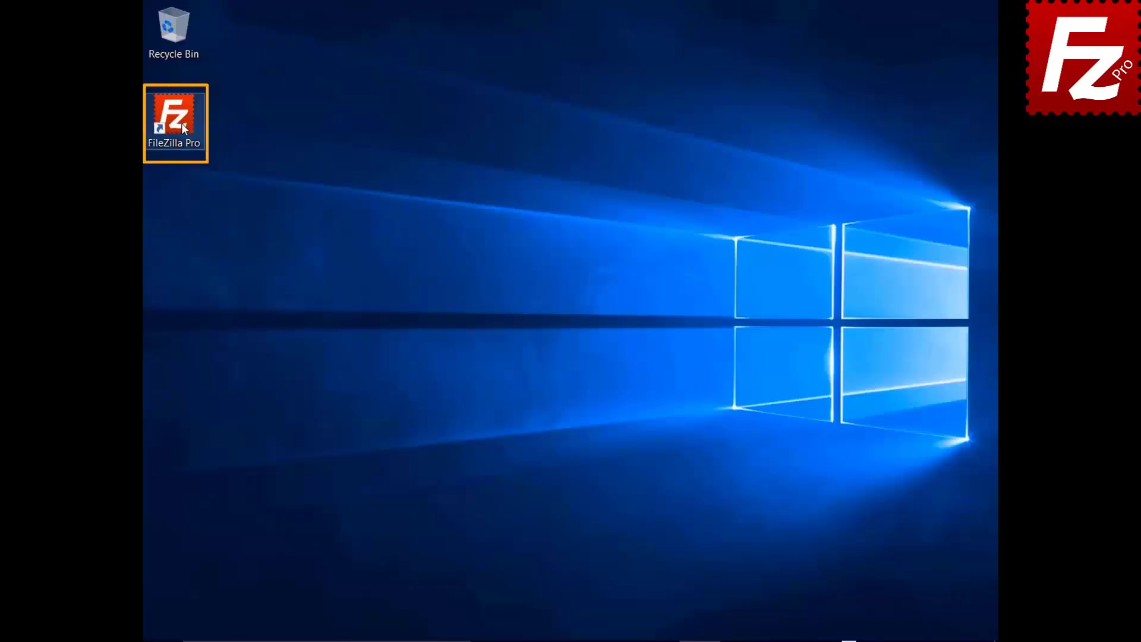
Relaunch FileZilla Pro and connect to the saved FTP site from the Site Manager dropdown
double_click(180, 123)
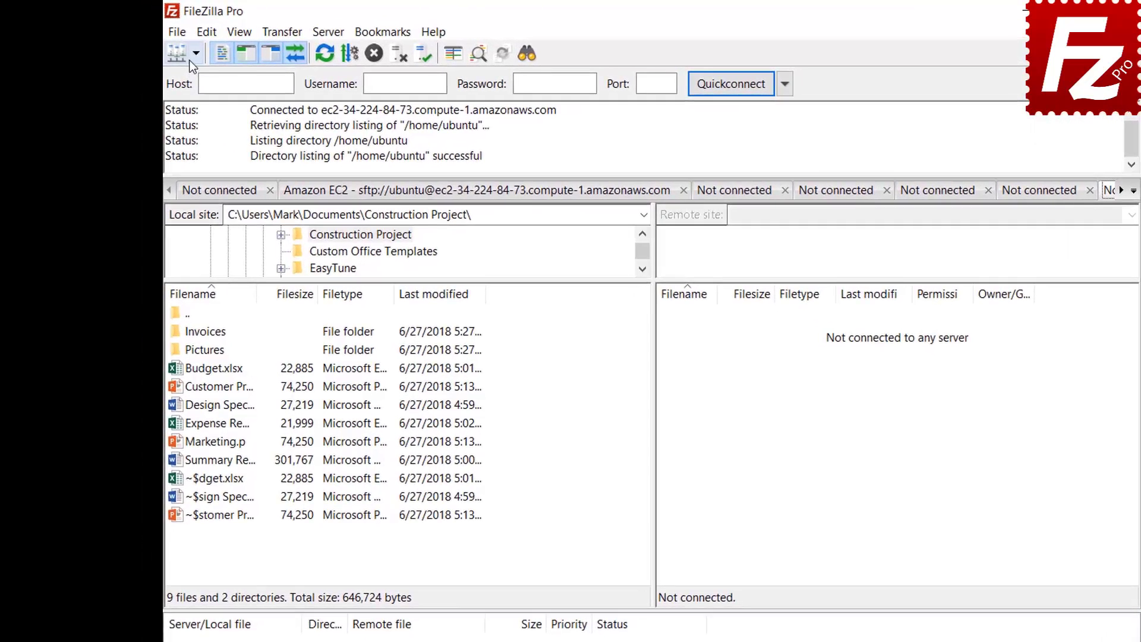
click(169, 50)
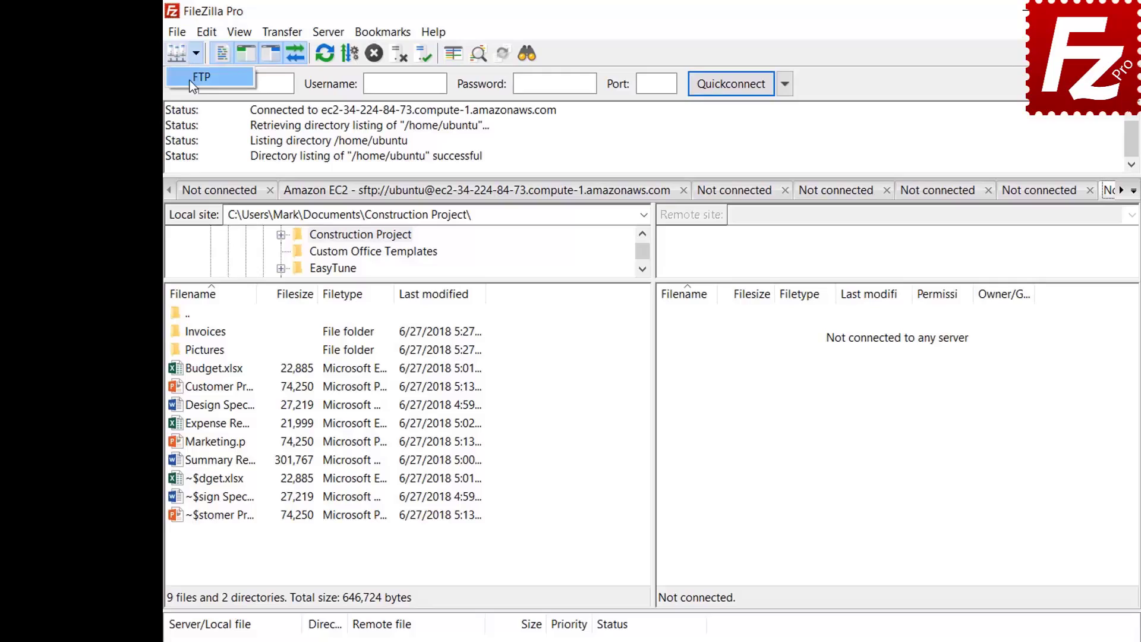
click(201, 76)
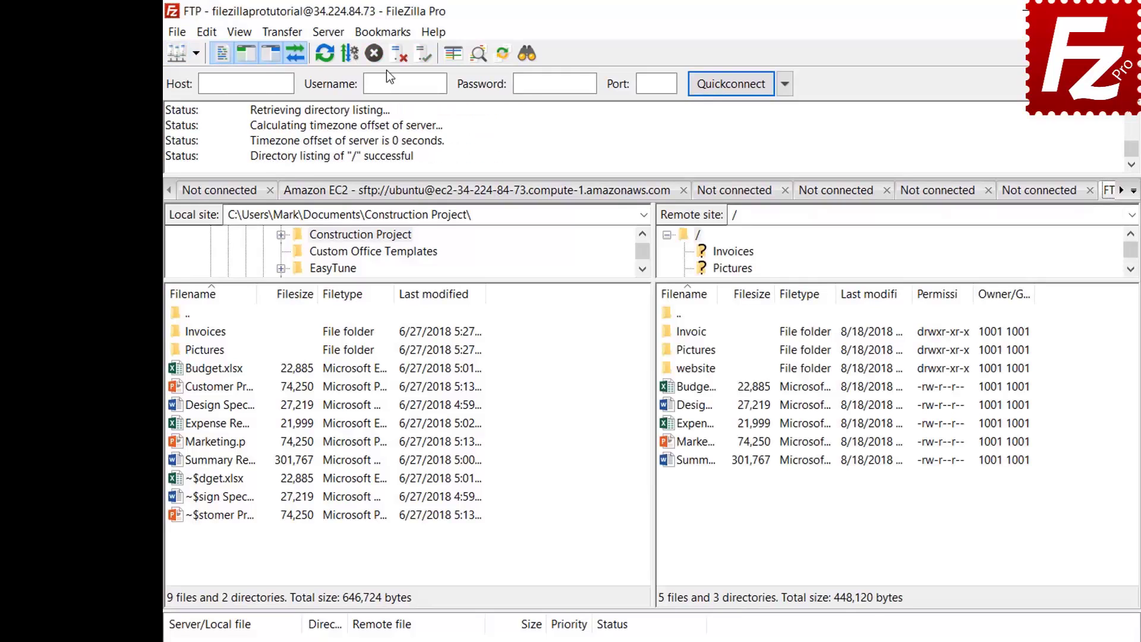
Add site-specific bookmark 'FTP-Pictures' linking the local Pictures folder to remote Pictures
click(386, 39)
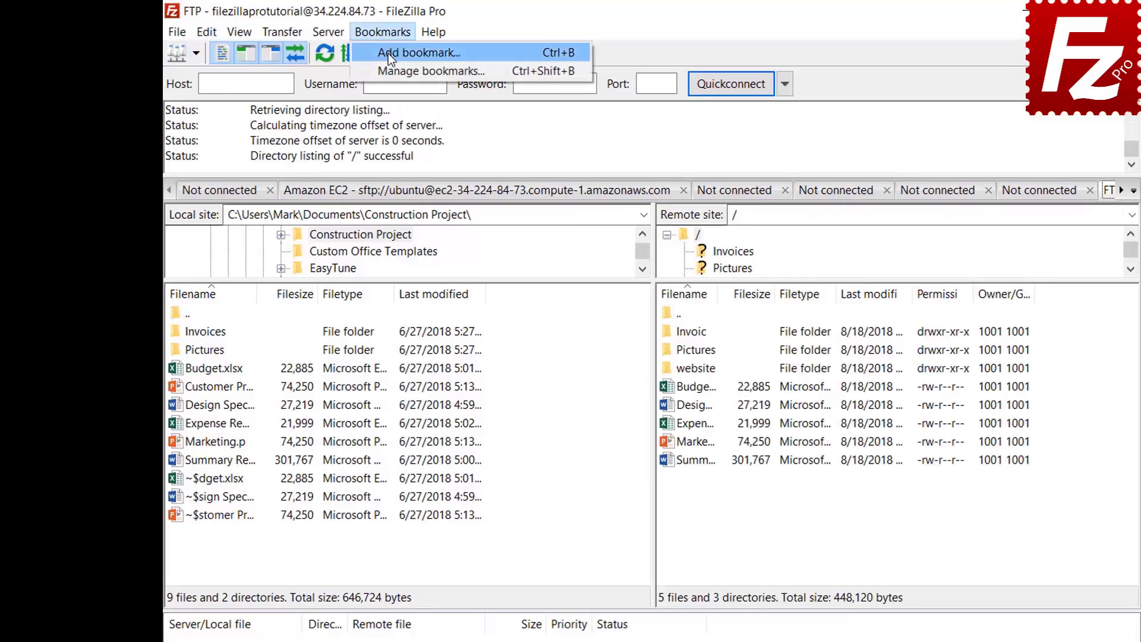
click(388, 55)
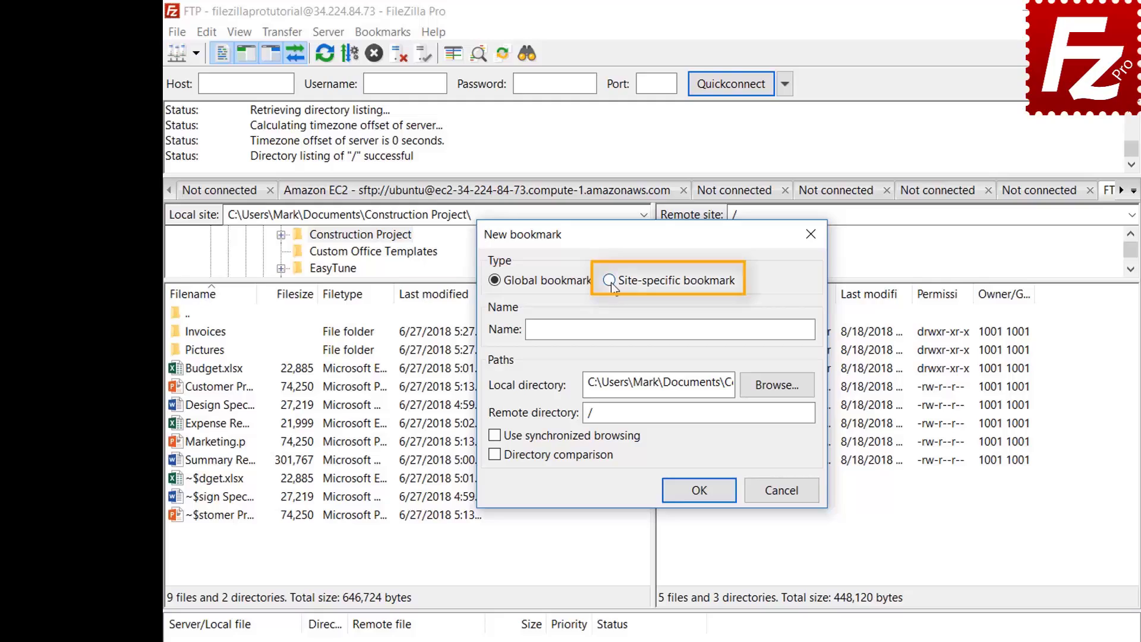
click(609, 281)
click(754, 326)
text(FTP-Pictures)
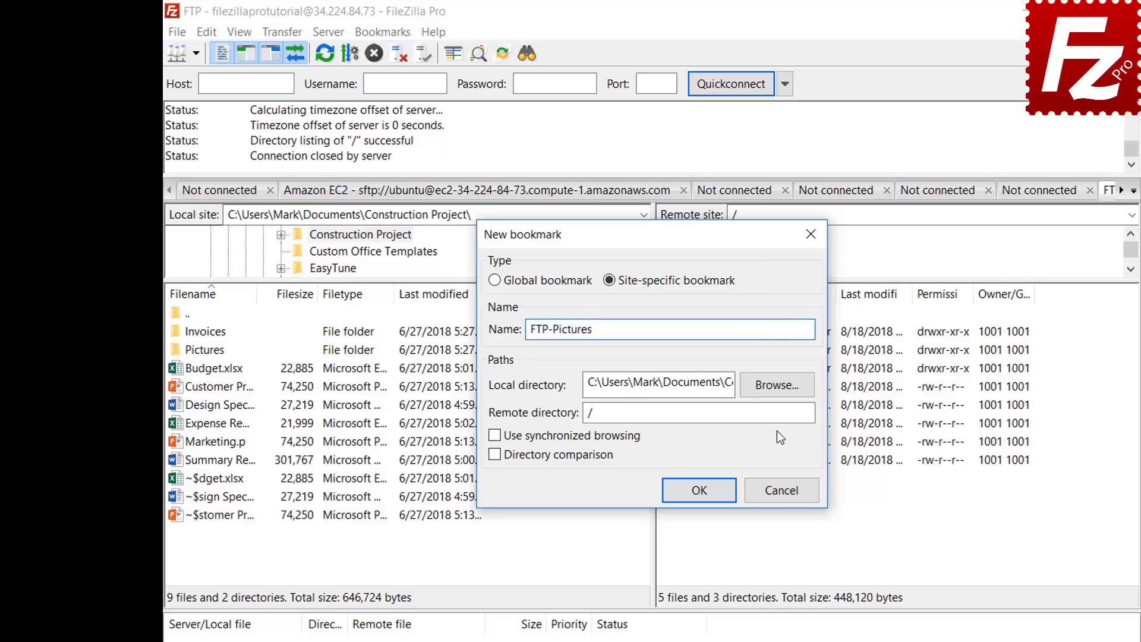
click(777, 386)
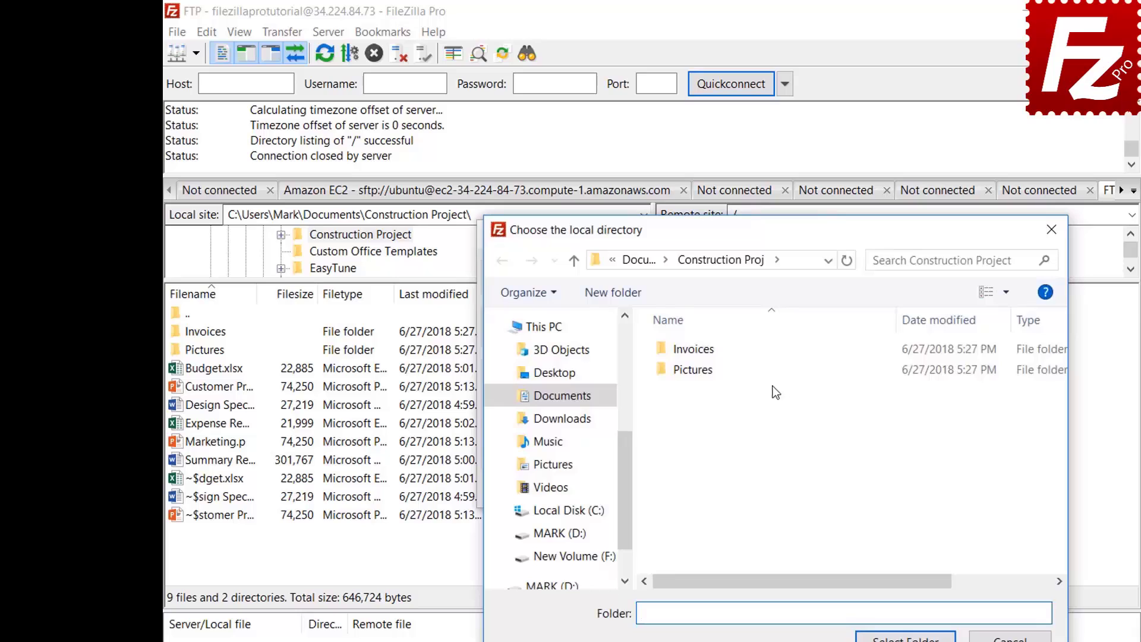
double_click(697, 371)
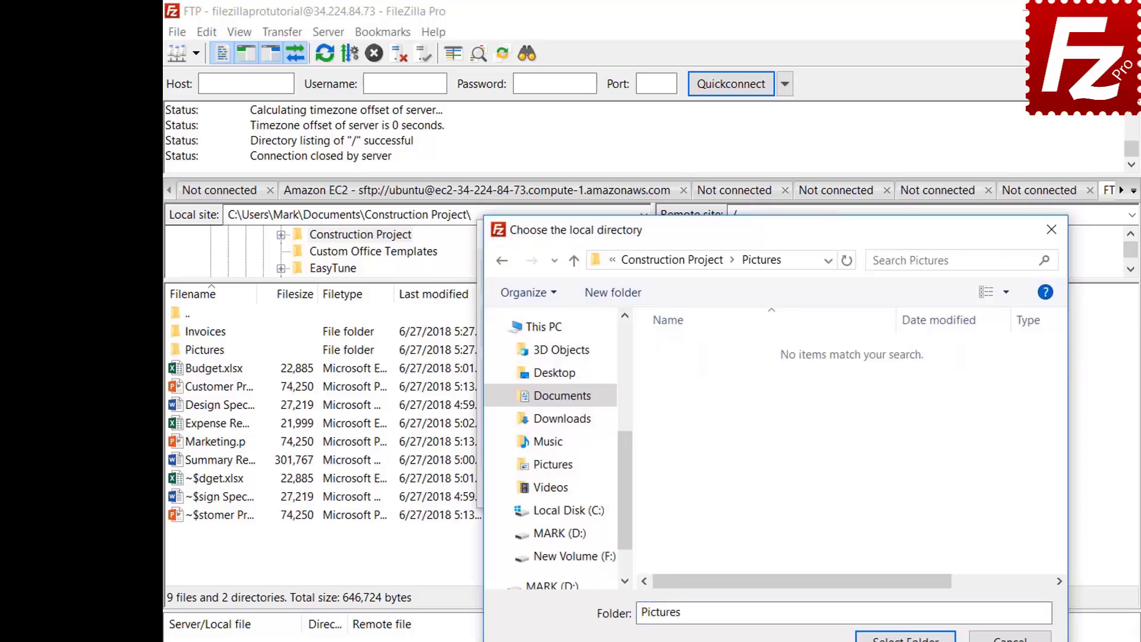
click(905, 635)
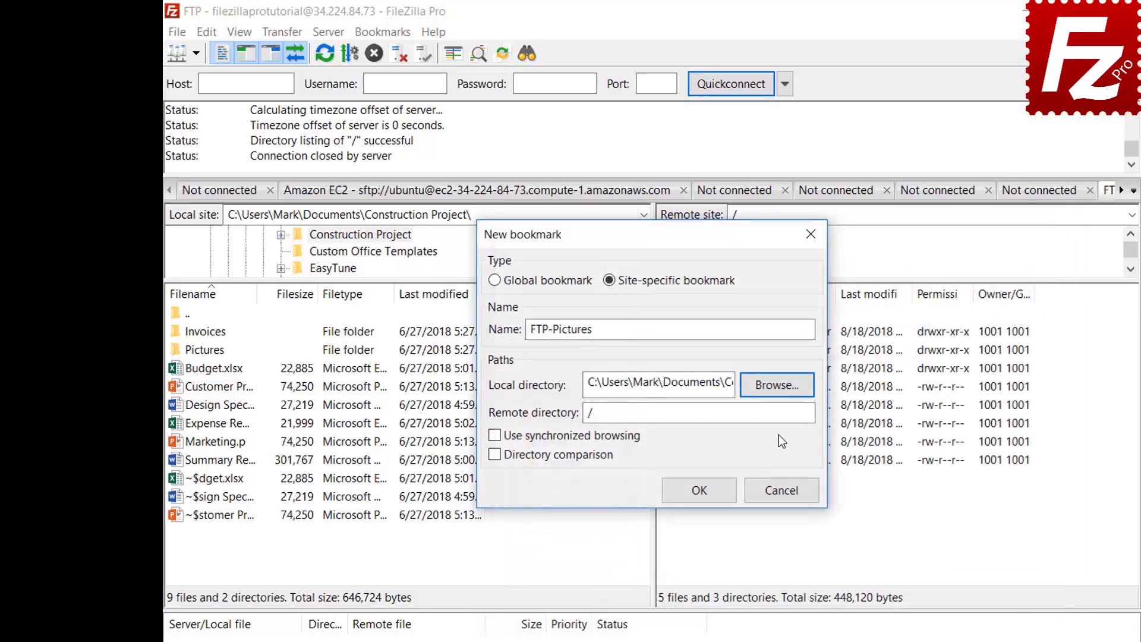
click(779, 415)
text(Pic)
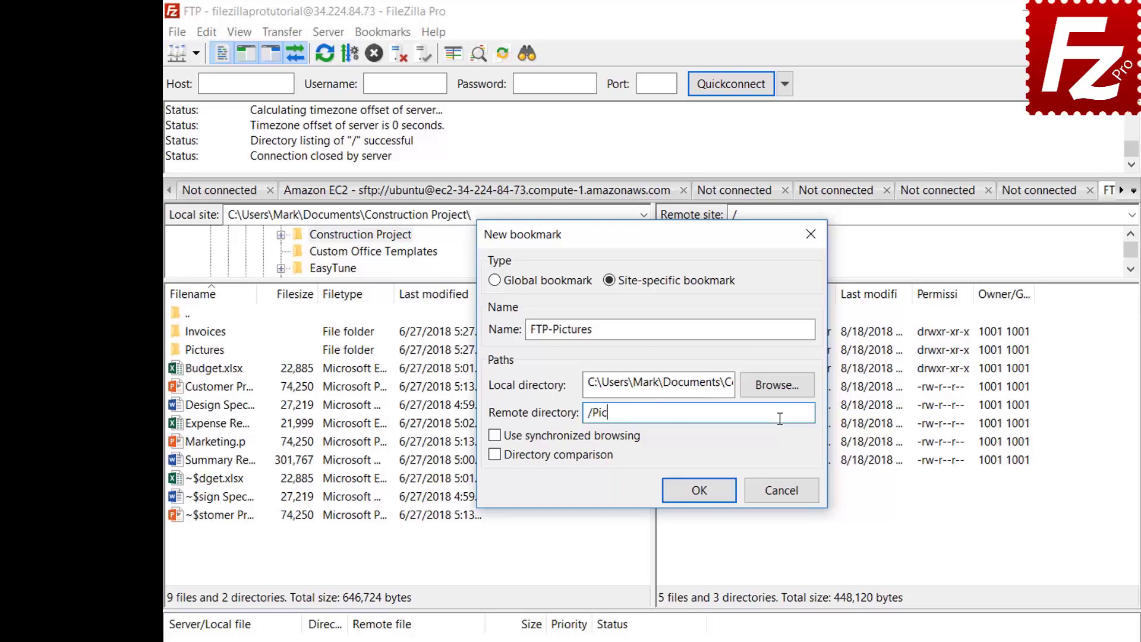
text(tures)
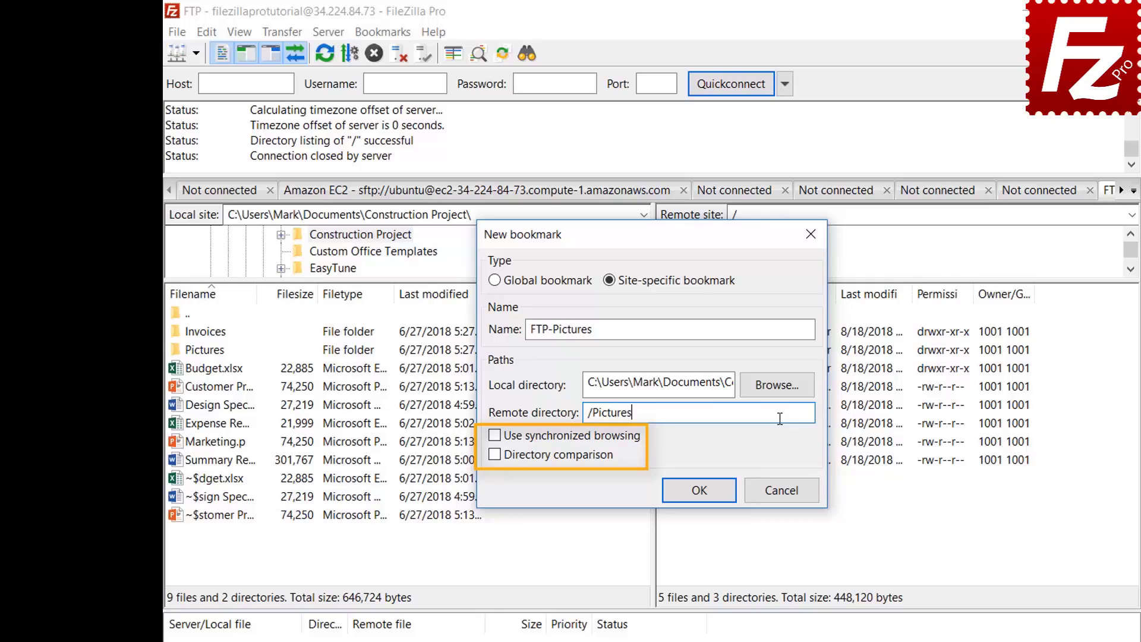
click(707, 498)
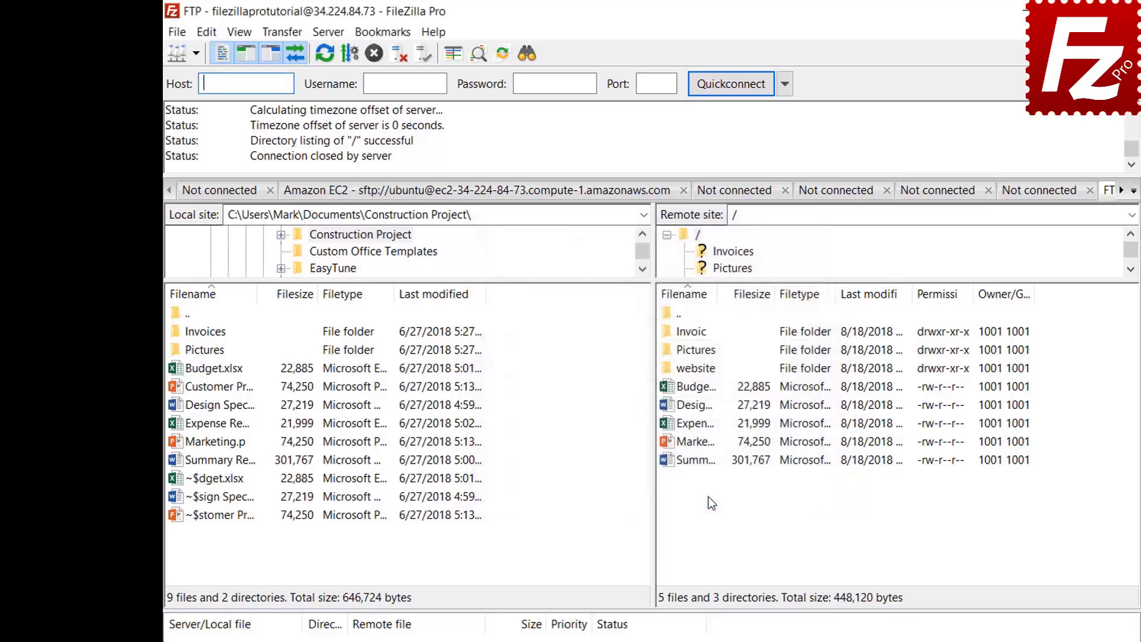
Jump to the FTP-Pictures bookmark folders, then disconnect from the FTP server
click(383, 32)
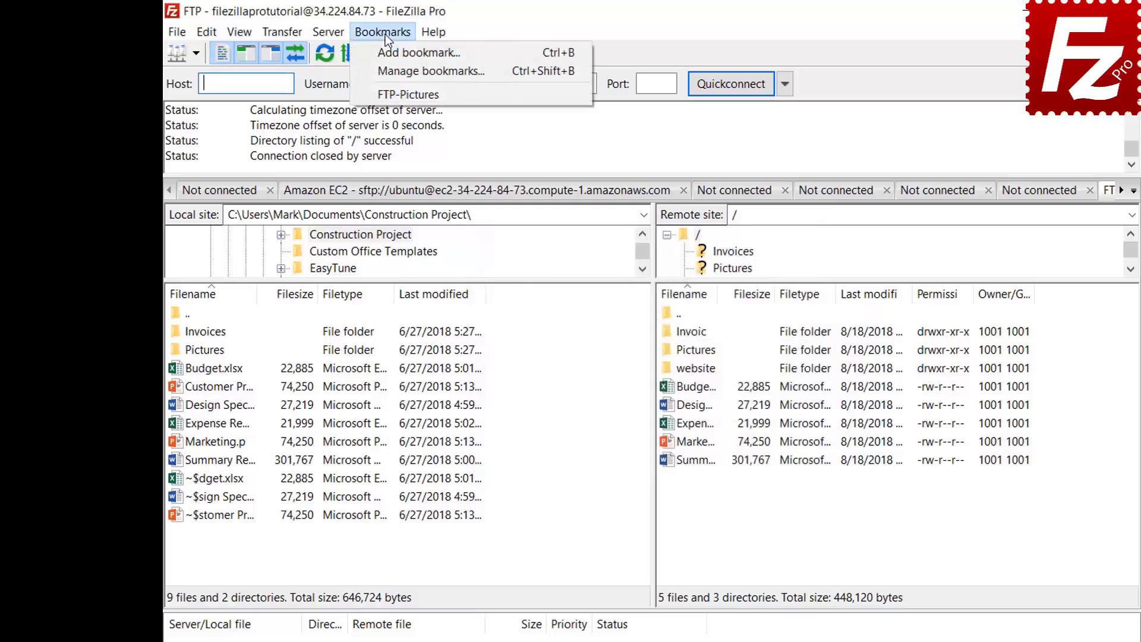
click(385, 95)
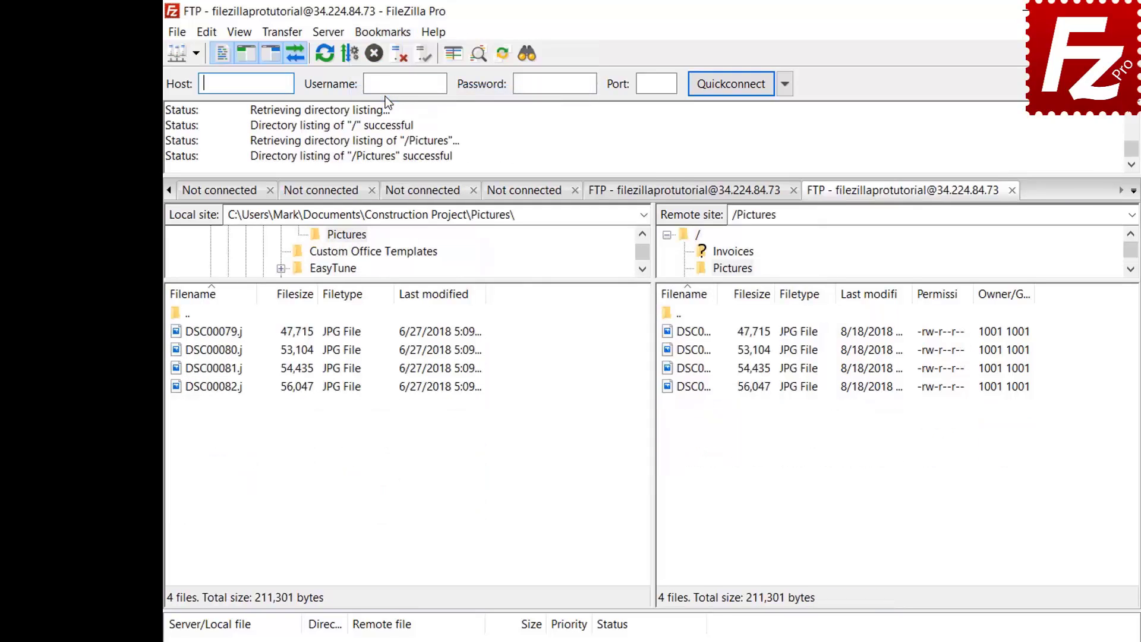
click(398, 56)
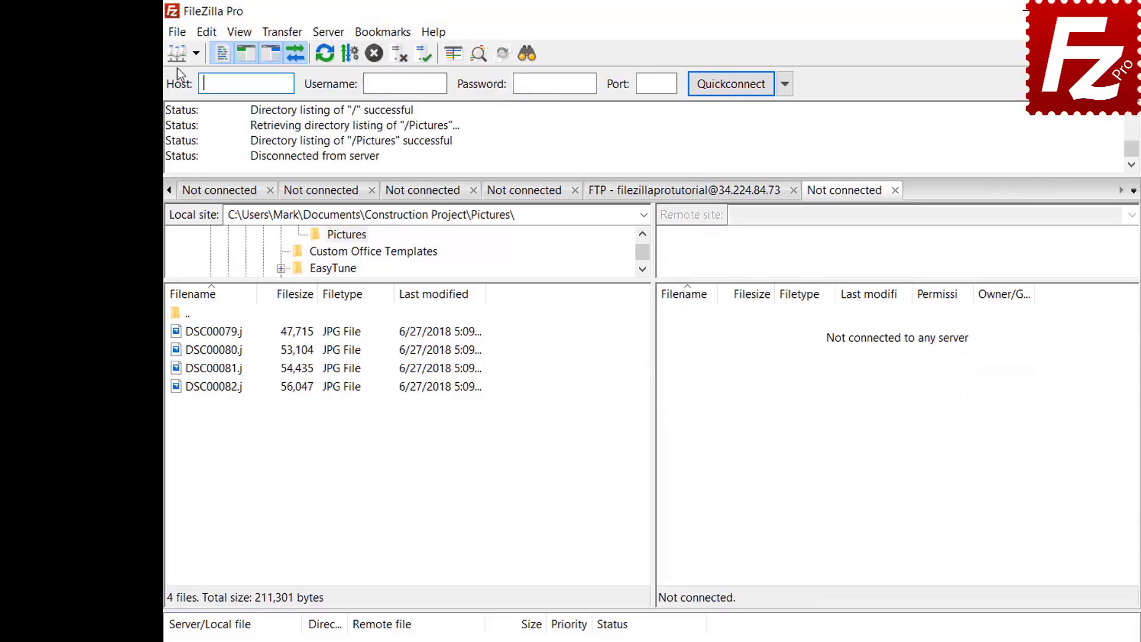
Reconnect by selecting FTP-Pictures in the Site Manager and connecting
click(177, 33)
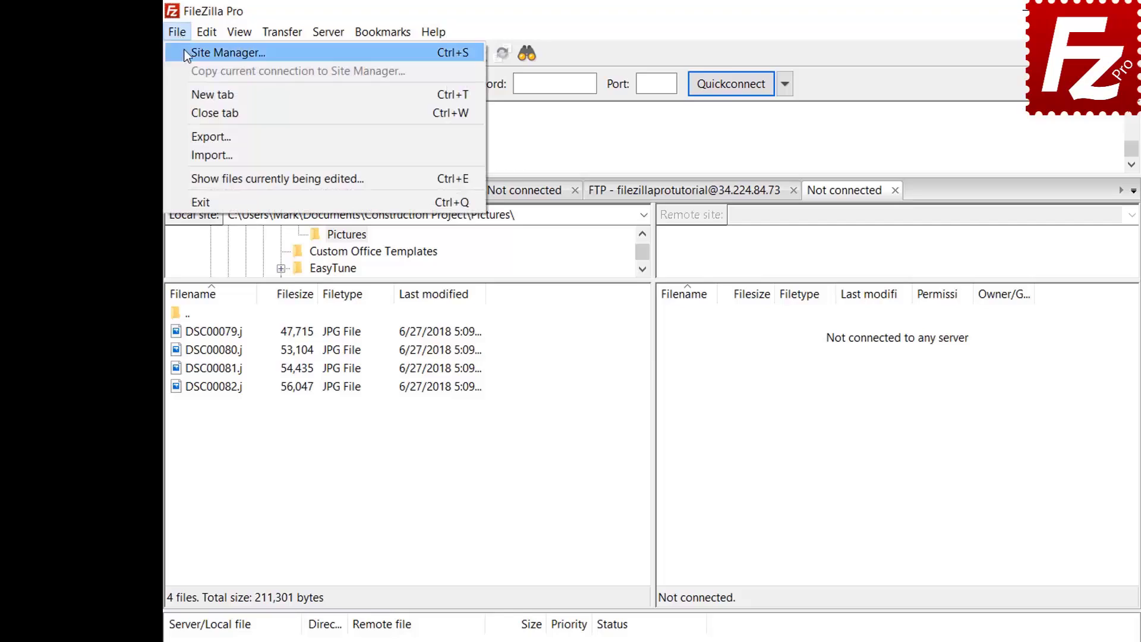
click(184, 53)
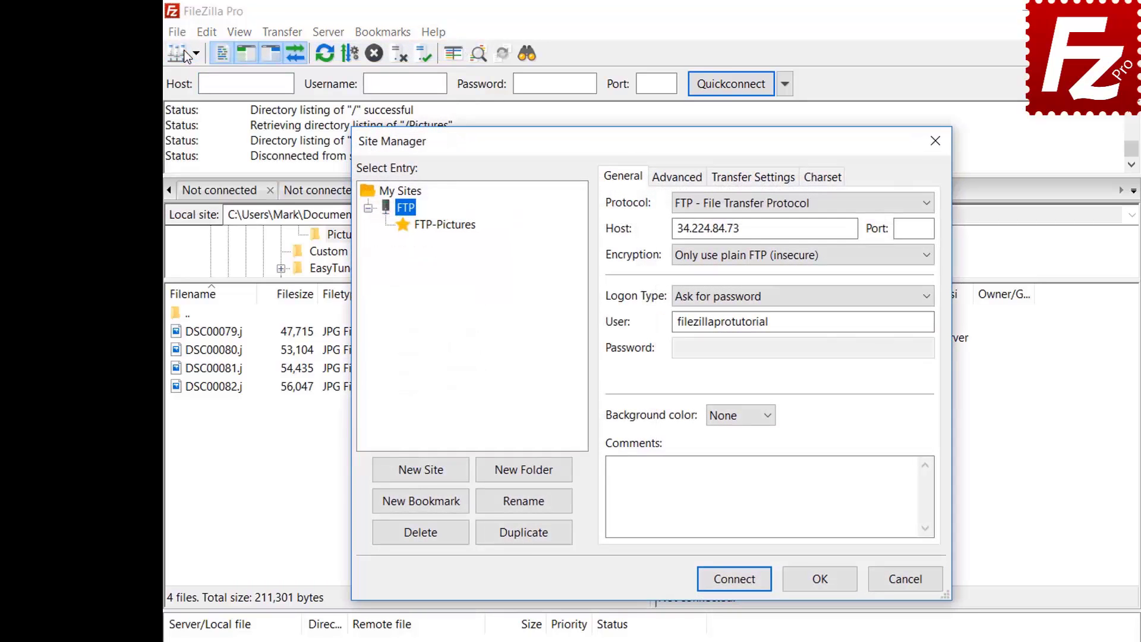
click(446, 227)
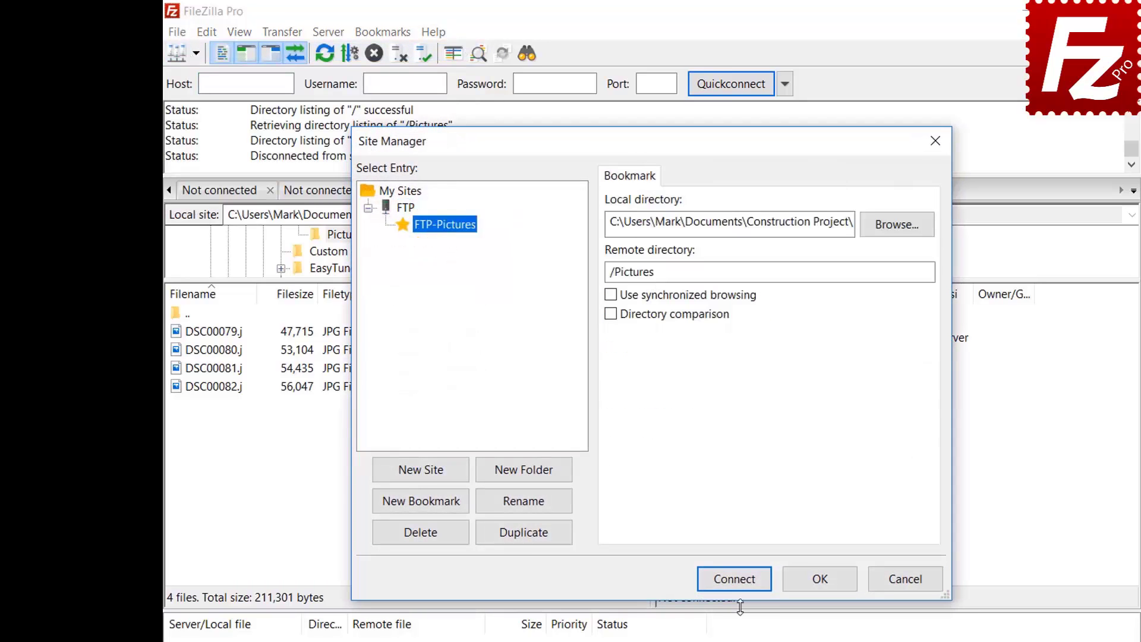
click(742, 581)
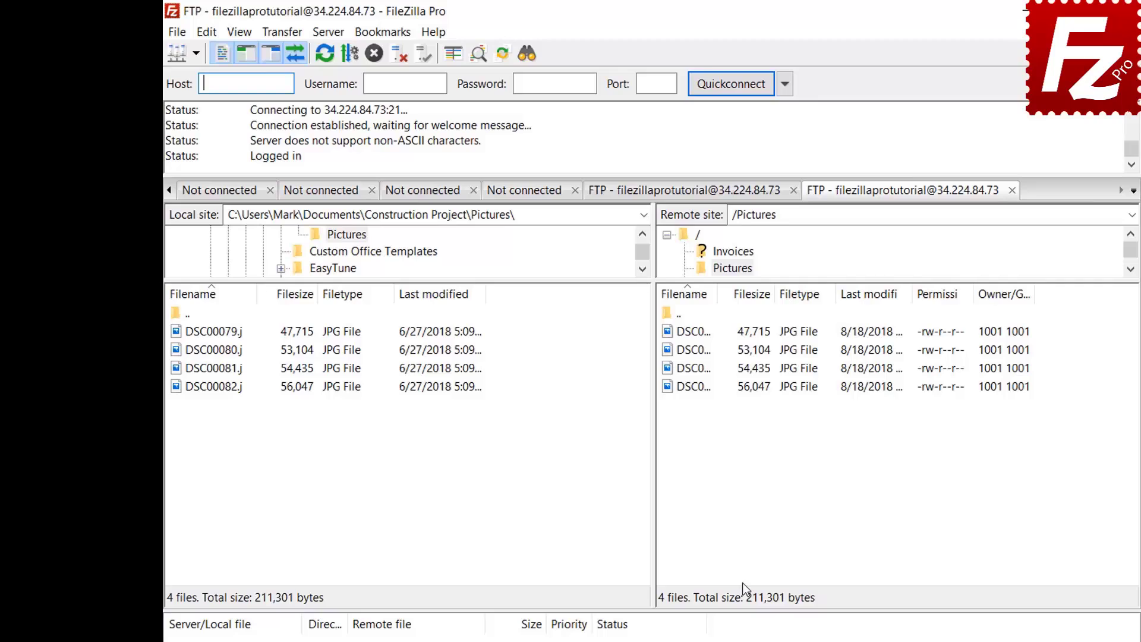
click(390, 38)
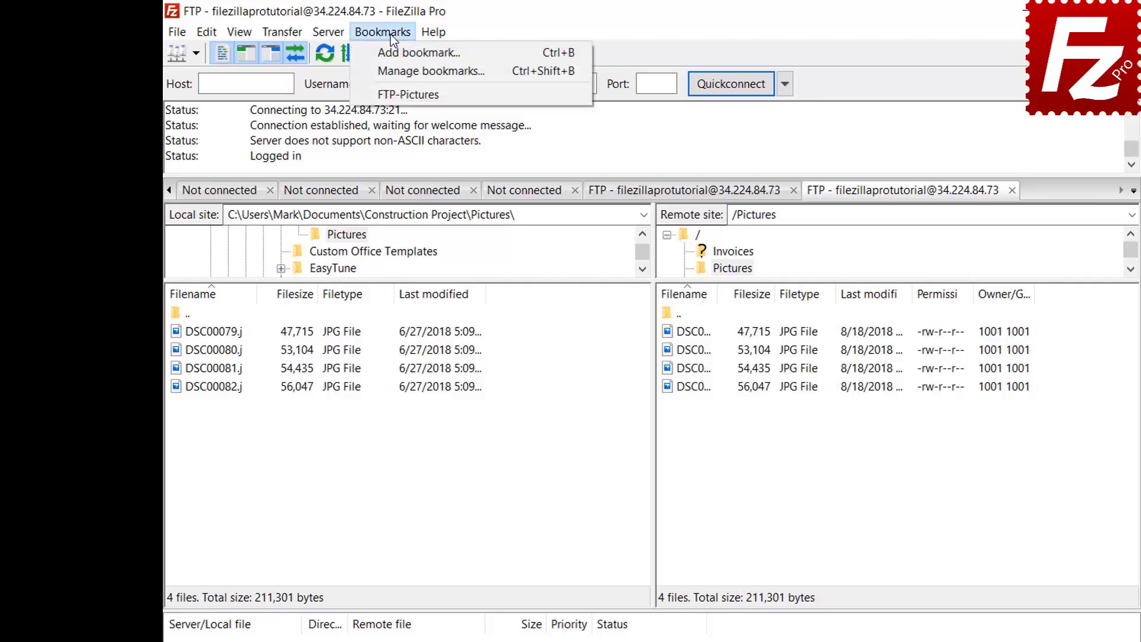
Open the bookmark manager and inspect the FTP-Pictures site-specific bookmark's directories
click(393, 67)
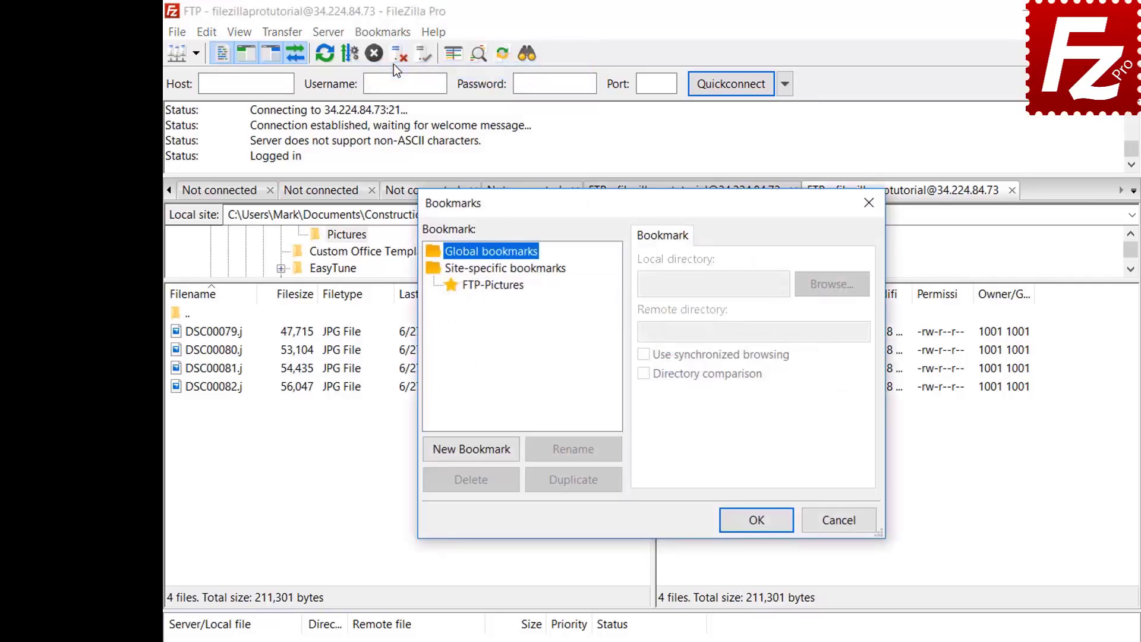
click(498, 285)
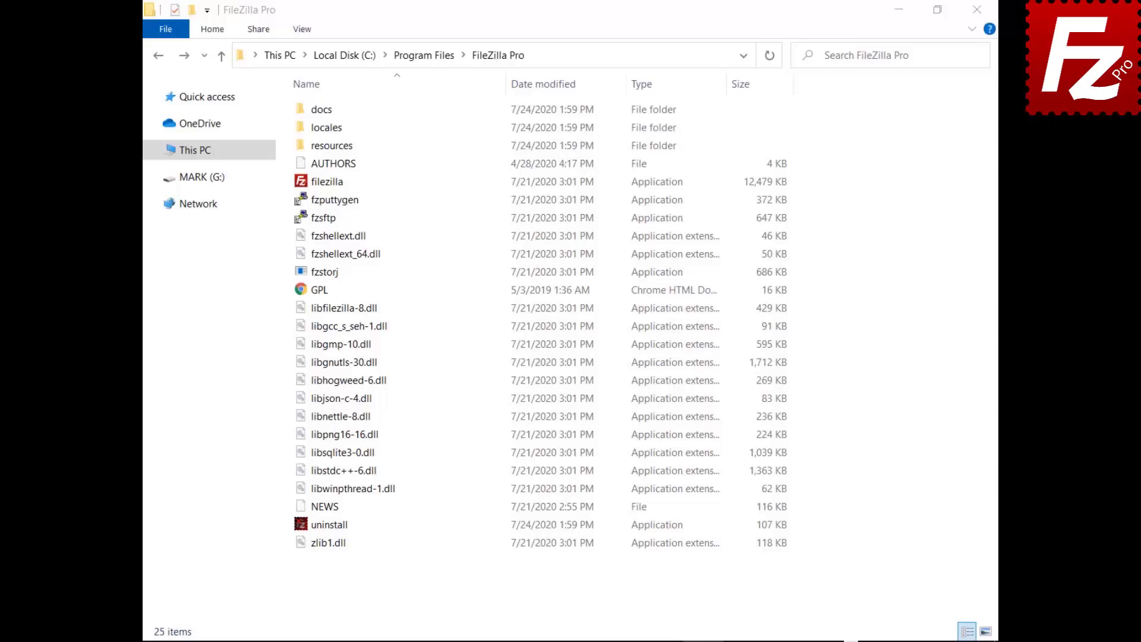
Open the docs folder and open fzdefaults.xml in Notepad
double_click(304, 112)
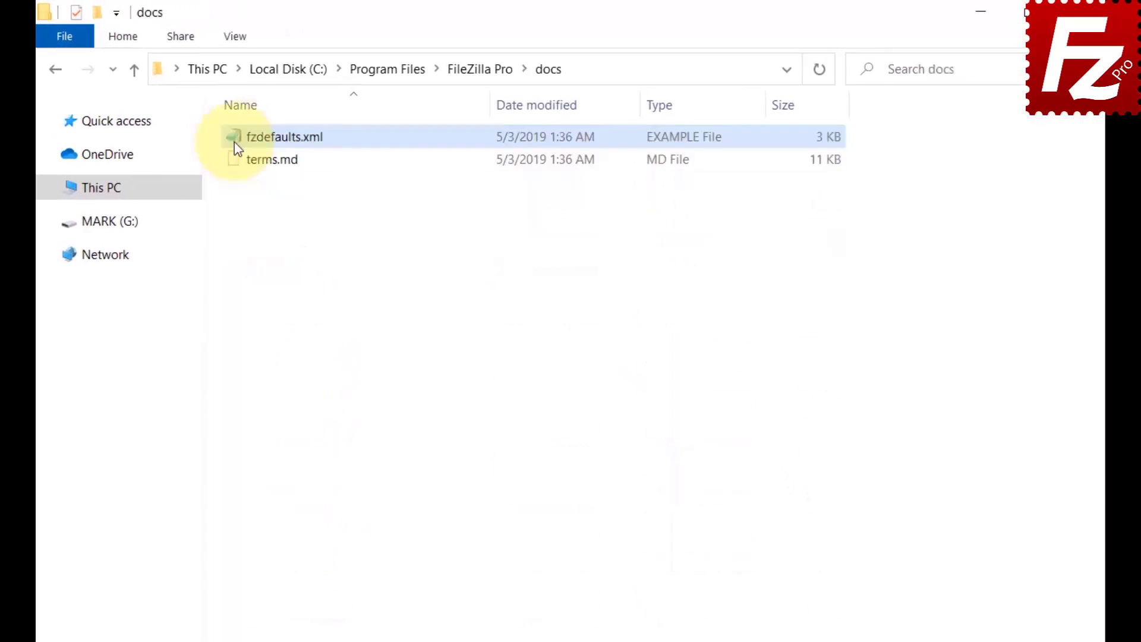
double_click(234, 142)
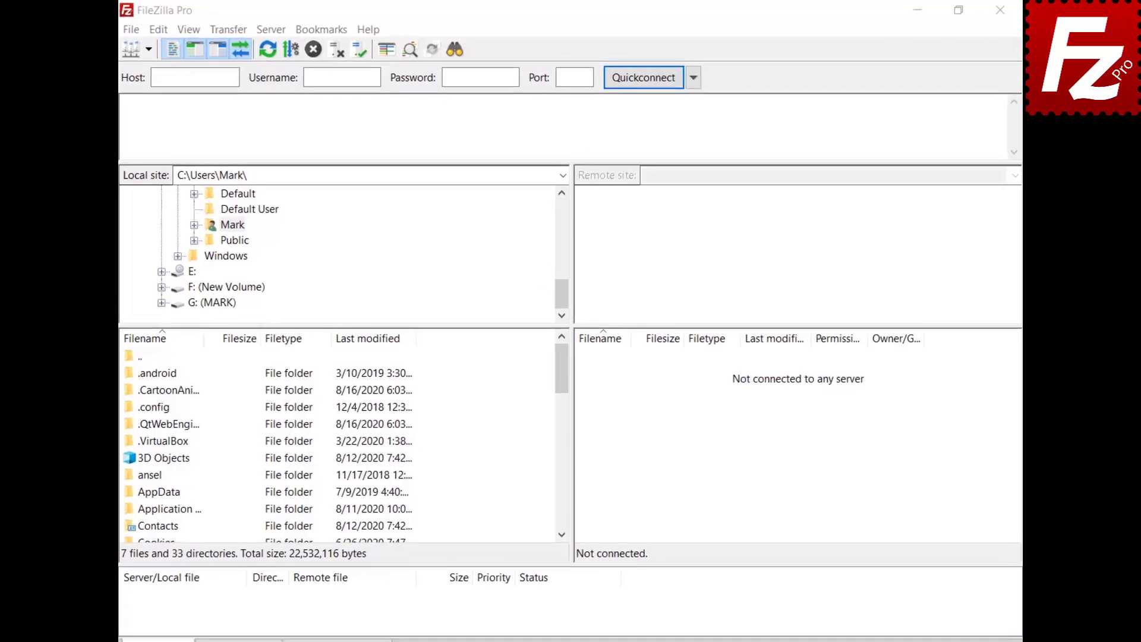
Export Site Manager entries and program settings to fzdefaults.xml in Documents
click(124, 29)
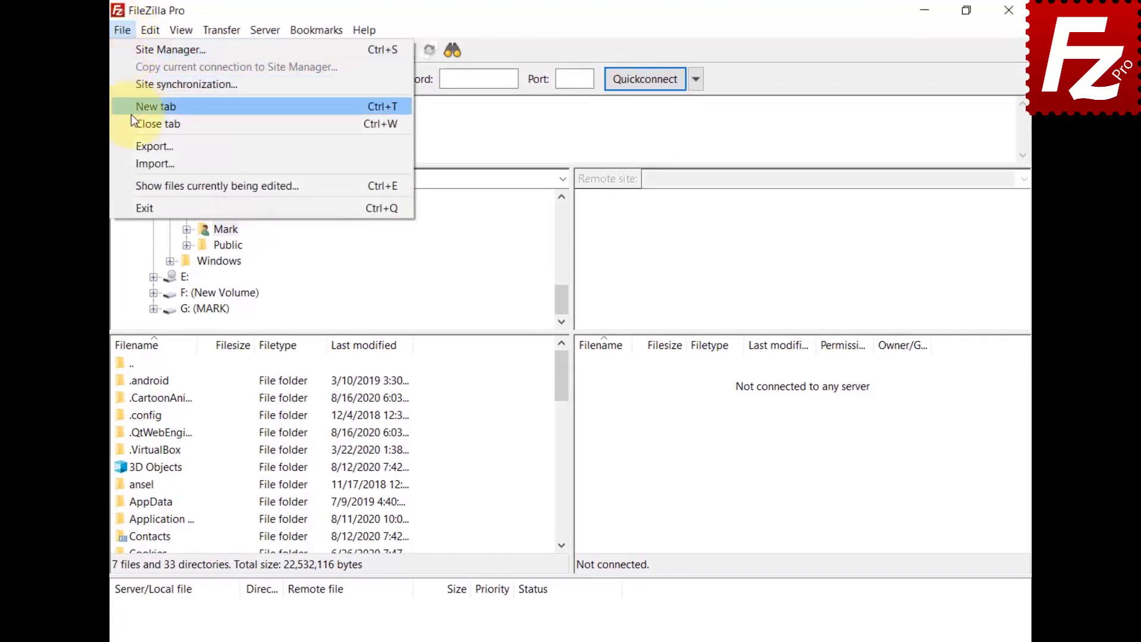
click(134, 143)
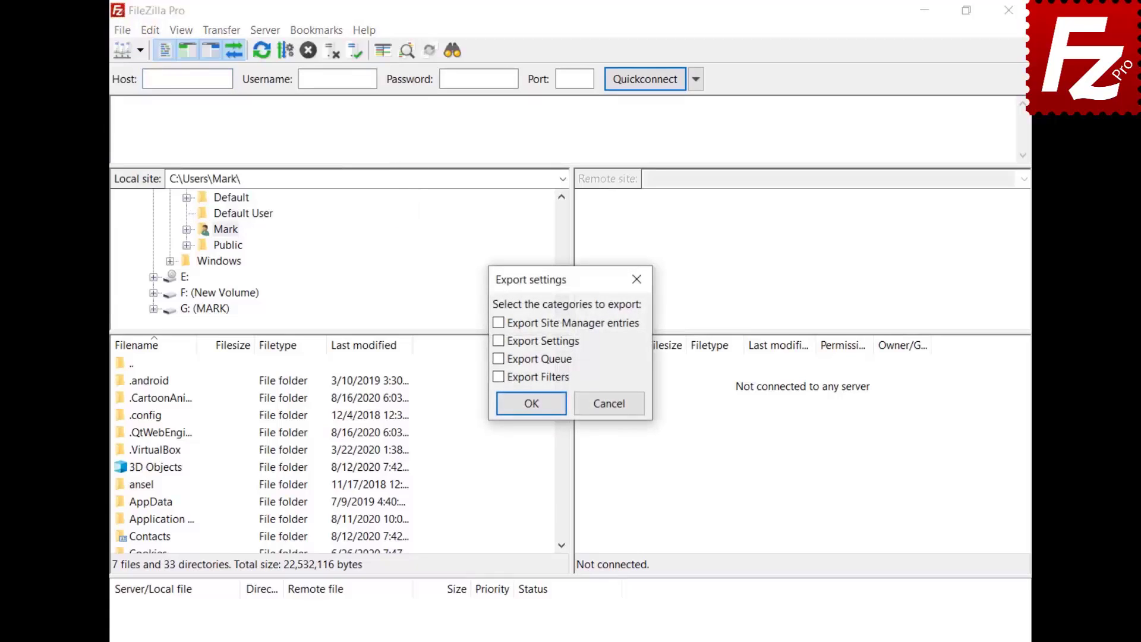
click(499, 324)
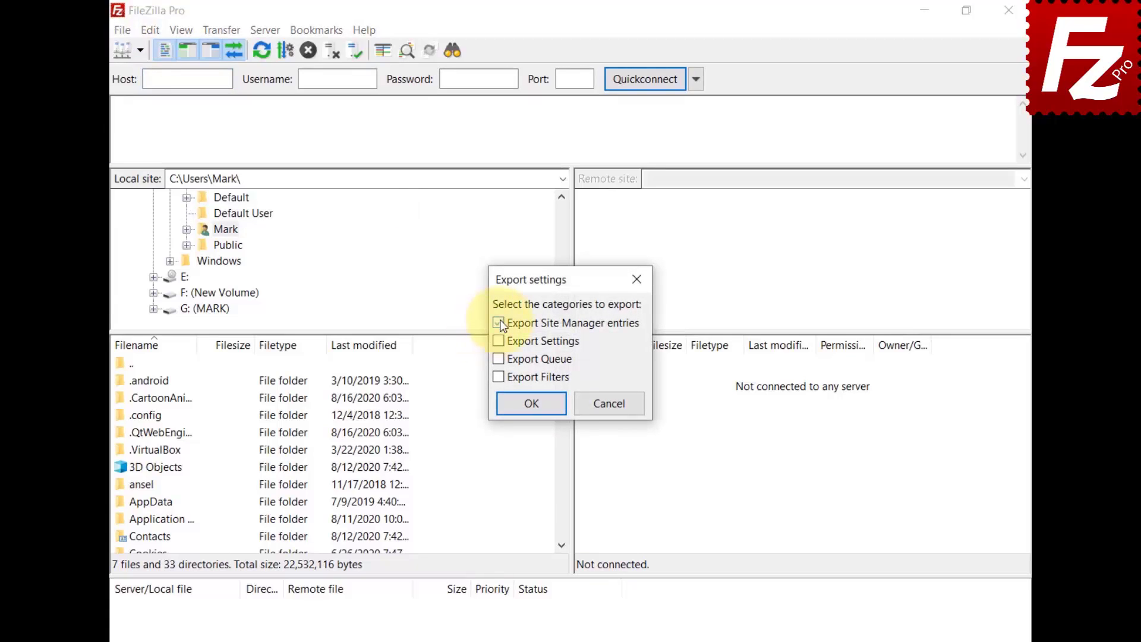
click(499, 341)
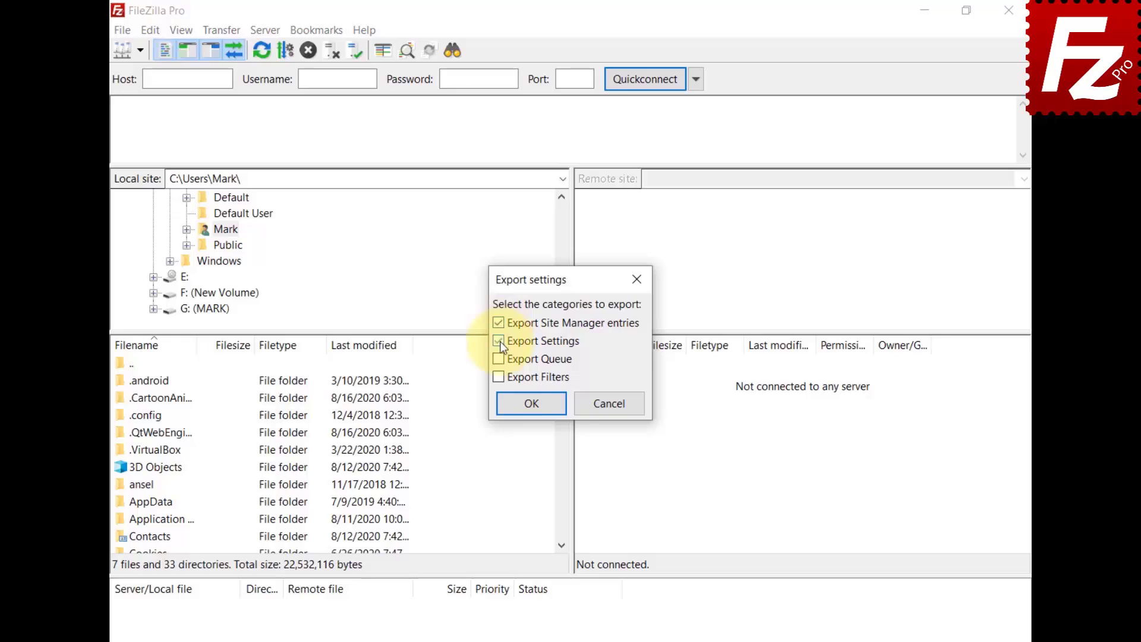
click(534, 413)
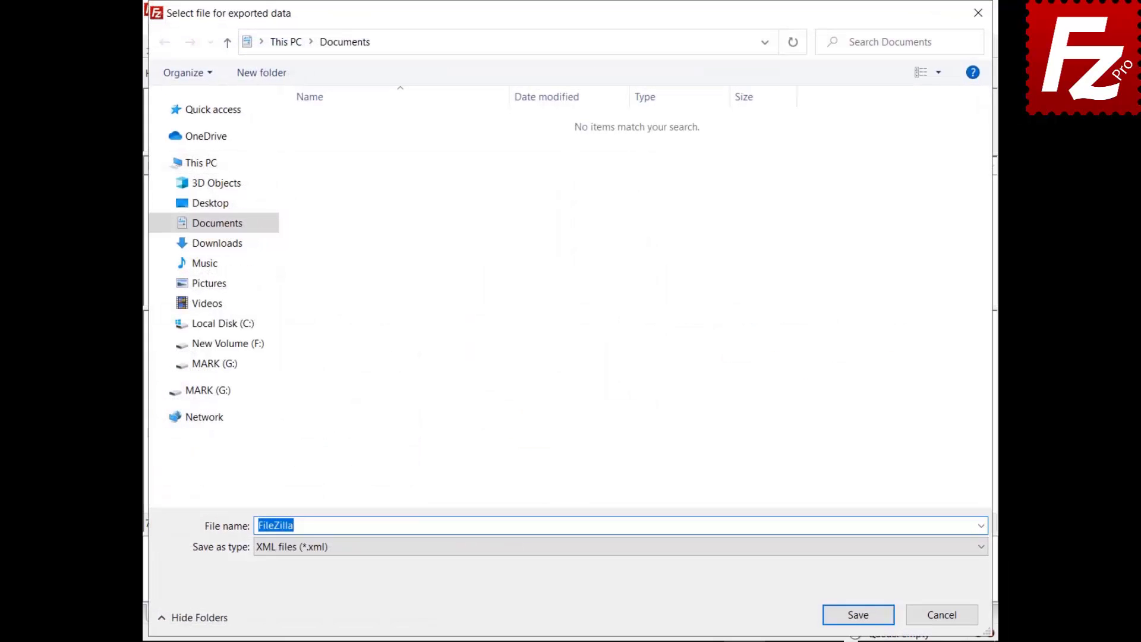
text(fzdefaults.xml)
click(858, 615)
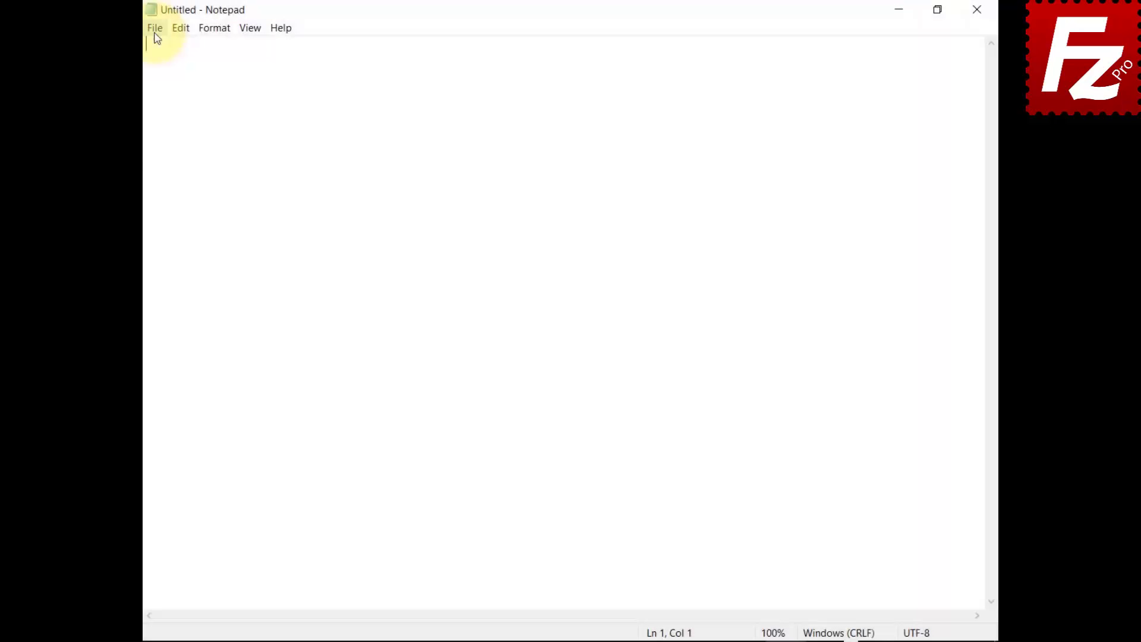
Open the fzdefaults file from Documents in Notepad
click(155, 32)
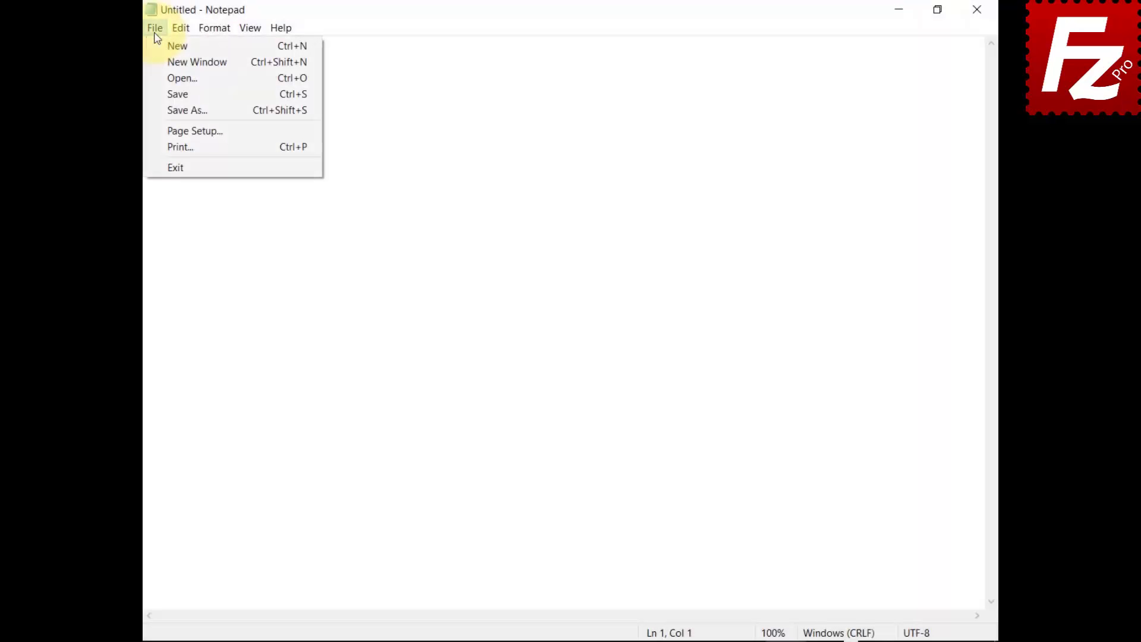
click(156, 79)
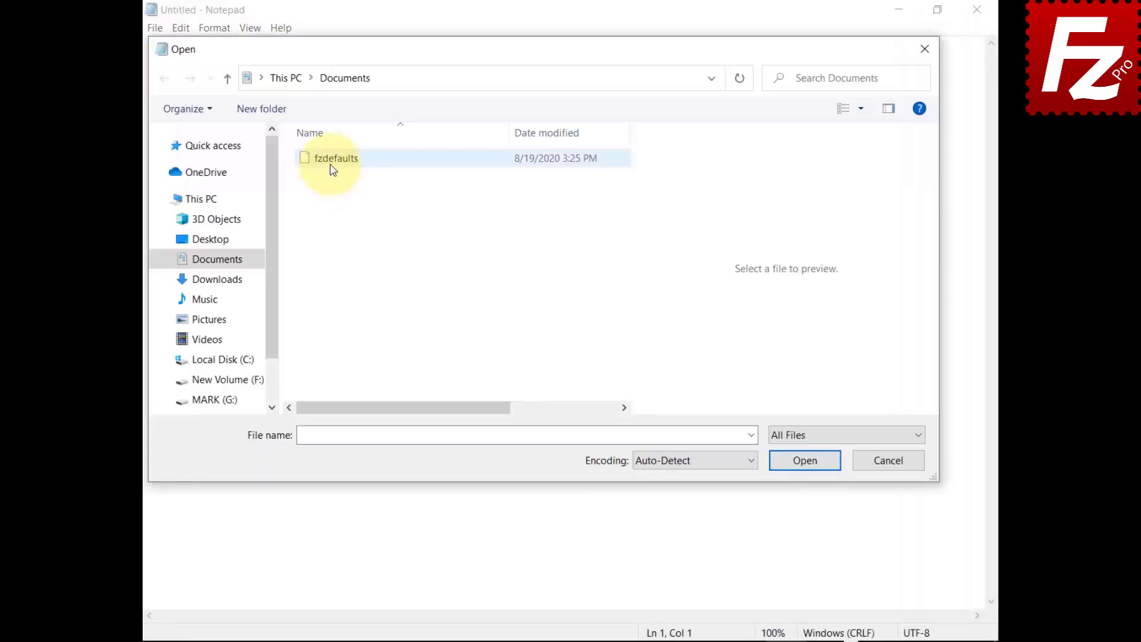
click(333, 159)
click(804, 461)
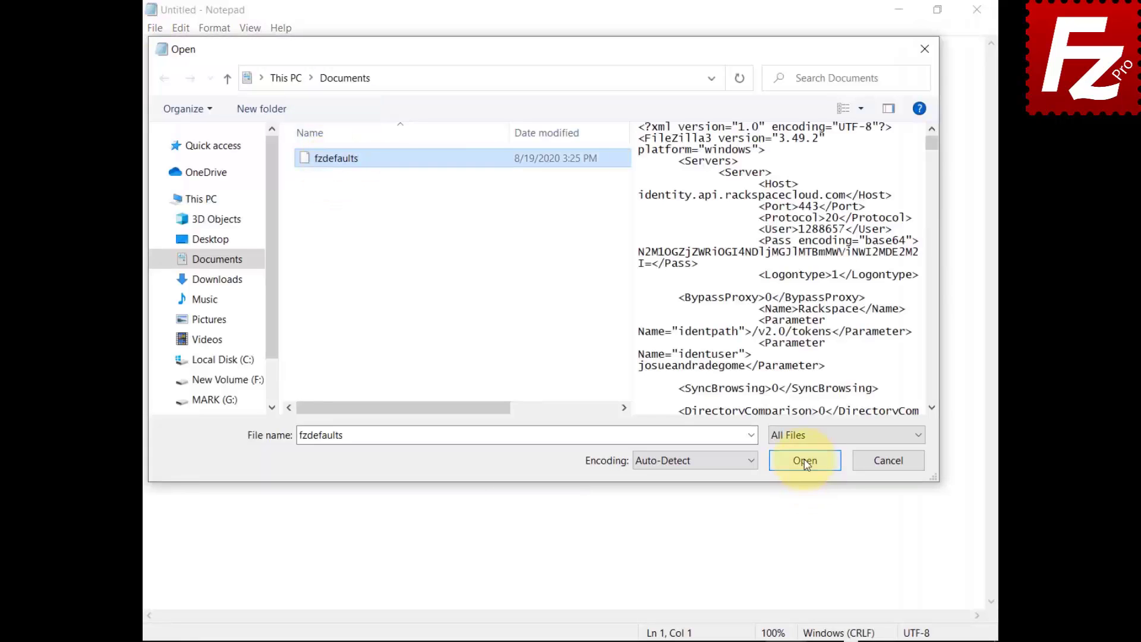
Copy fzdefaults from Documents into %ProgramFiles%\FileZilla Pro, granting administrator permission
click(332, 118)
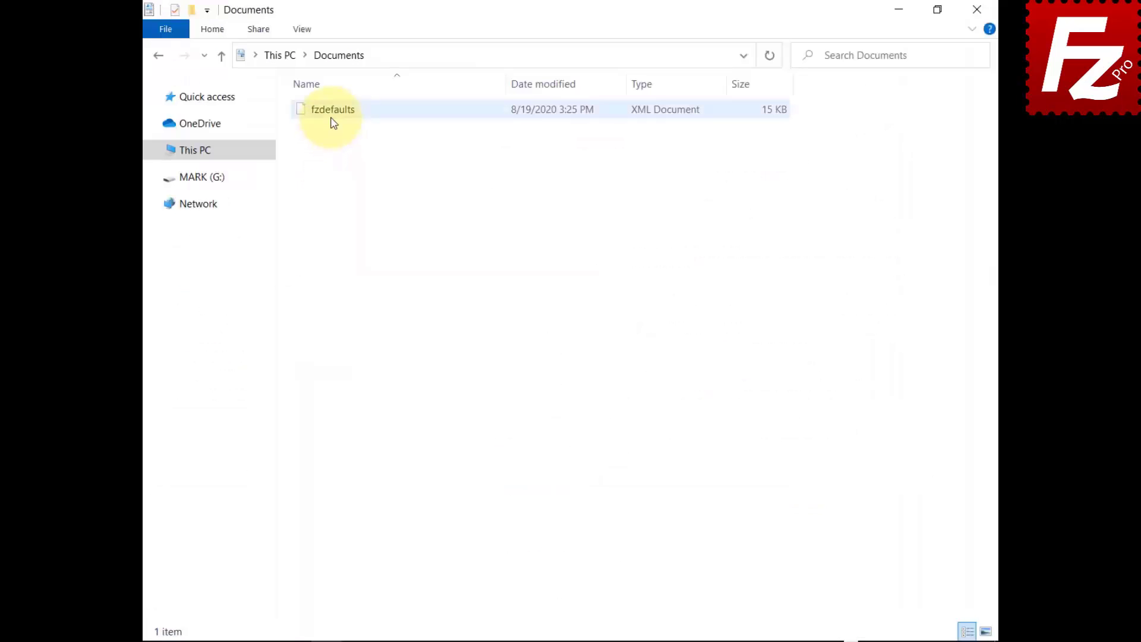
right_click(333, 120)
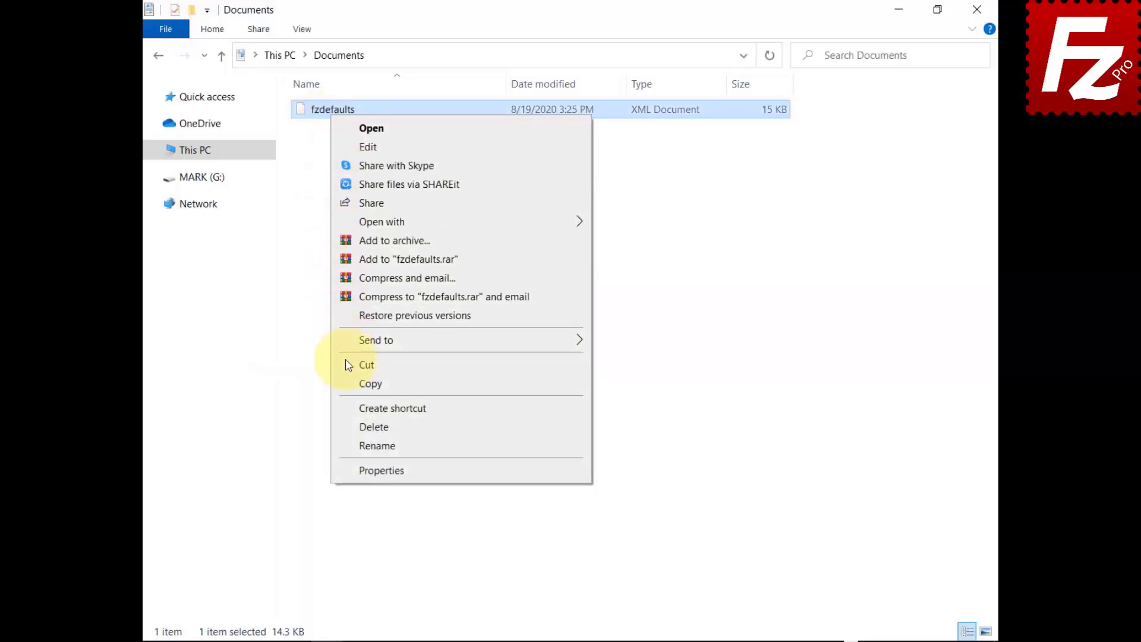
click(348, 383)
click(701, 56)
text(%ProgramFi)
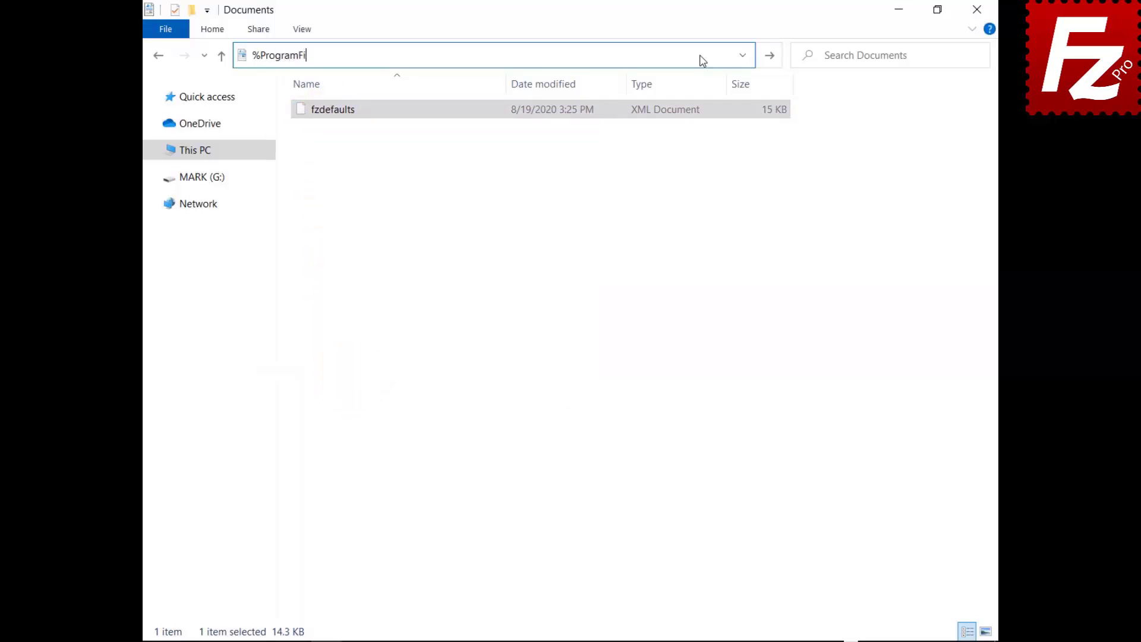
text(les%\Filezilla Pro)
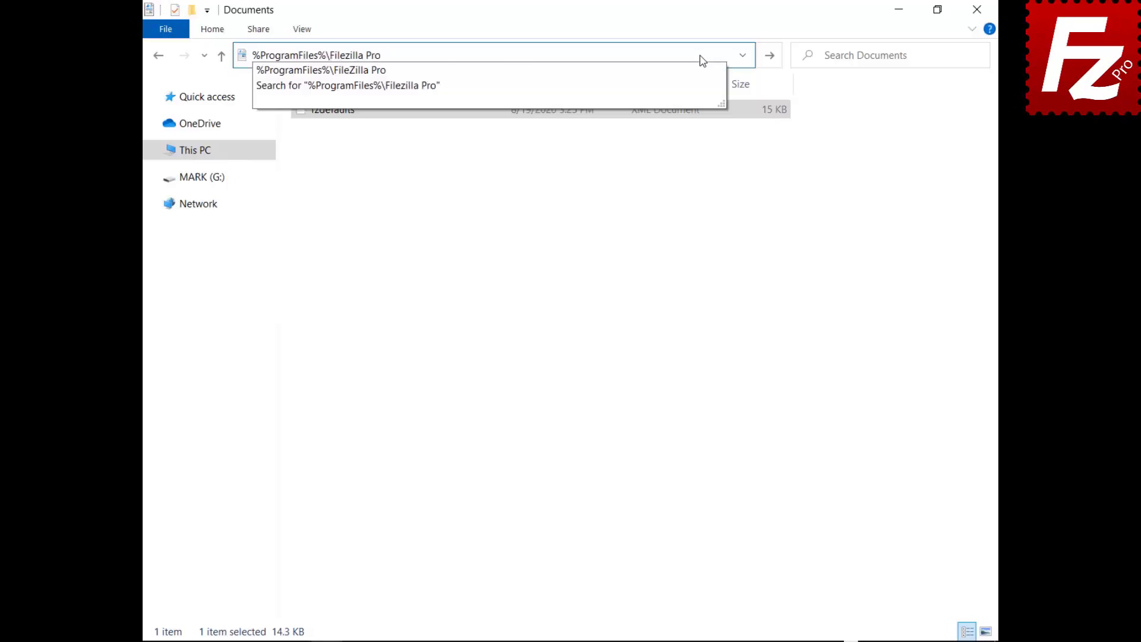
key(Return)
right_click(437, 580)
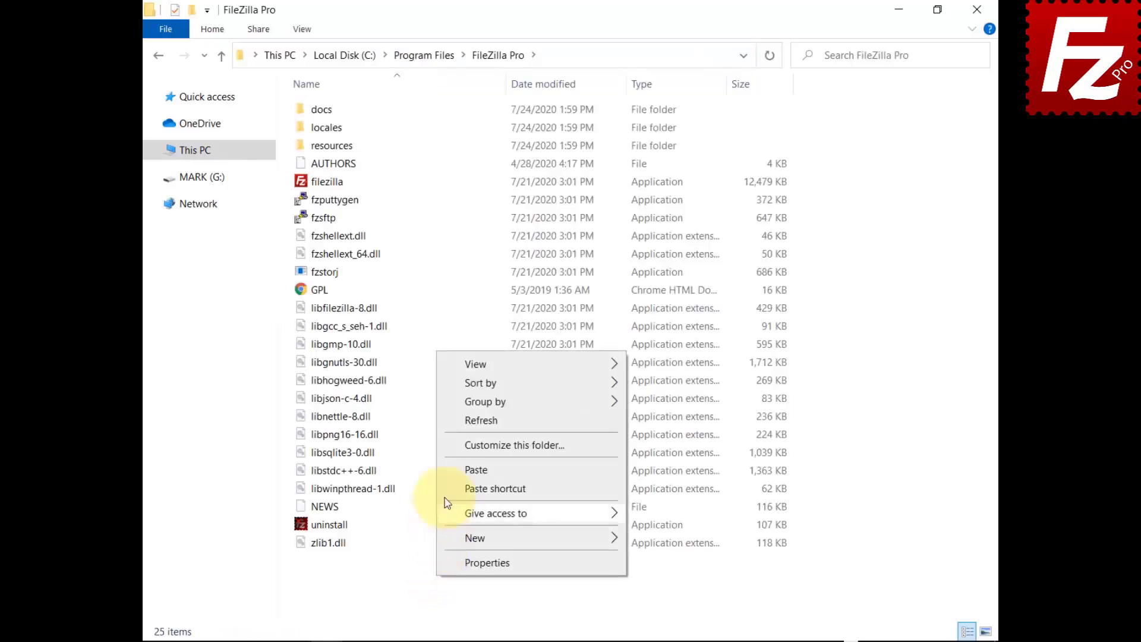
click(472, 468)
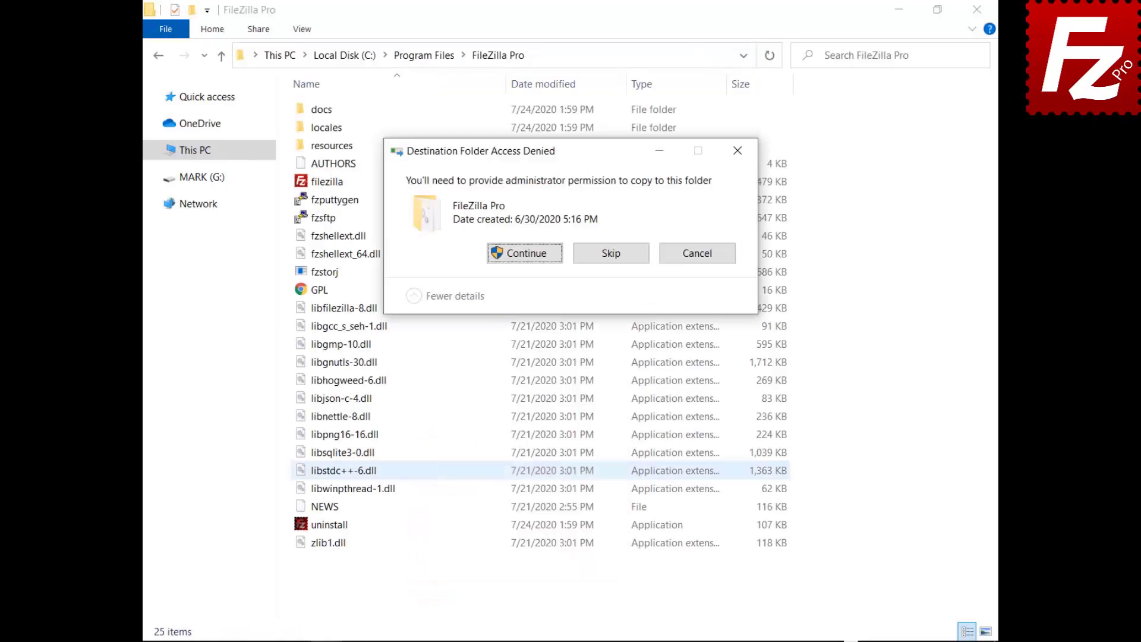
click(526, 253)
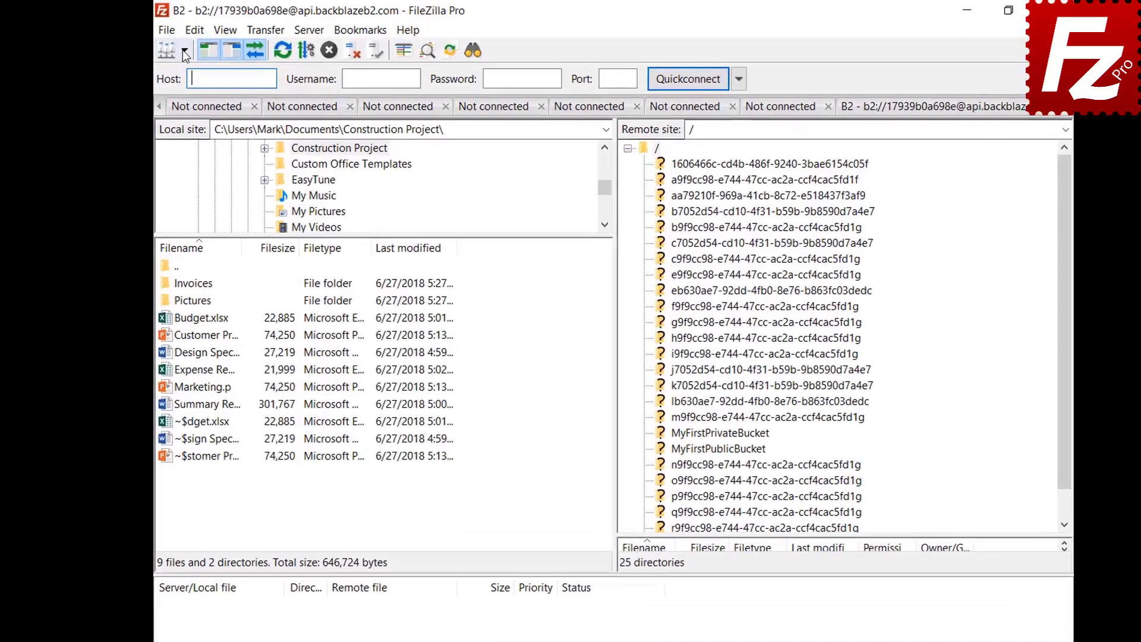
Connect to the Amazon S3 site and show the Interface settings page
click(186, 50)
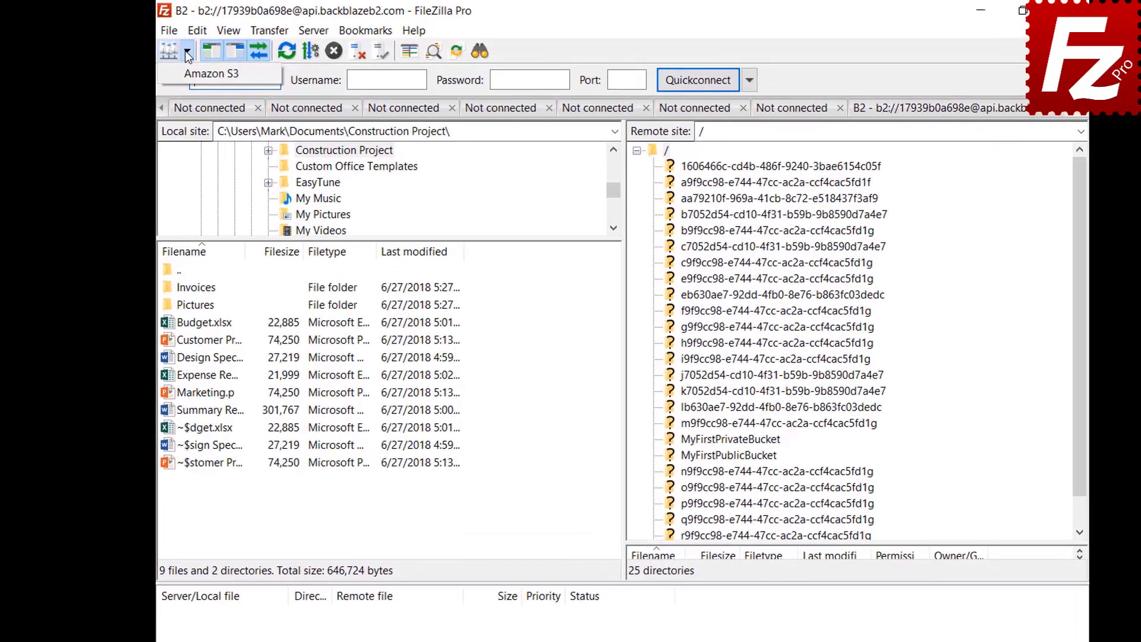
click(187, 72)
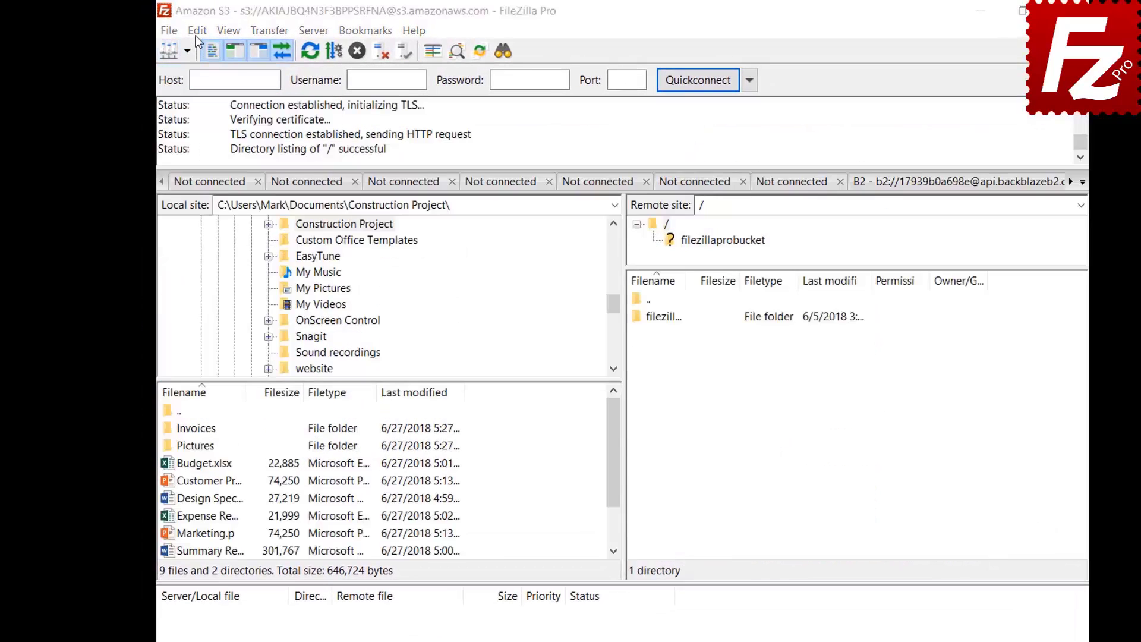
click(197, 31)
click(200, 92)
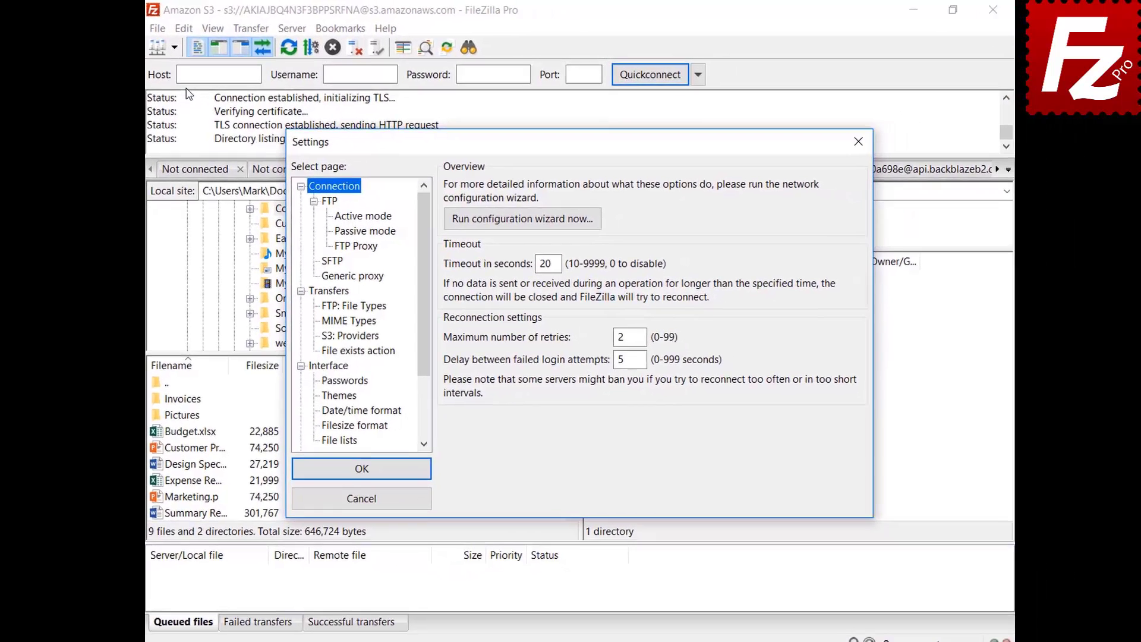
click(315, 368)
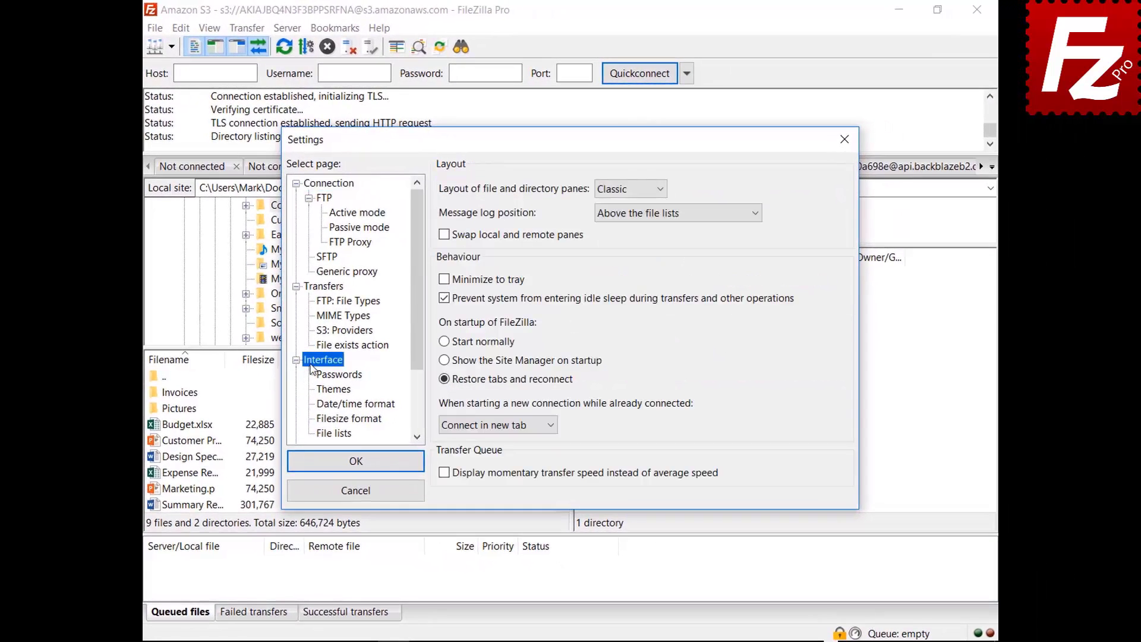
Preview the Explorer and Widescreen pane layouts, moving Settings aside to see each
click(628, 190)
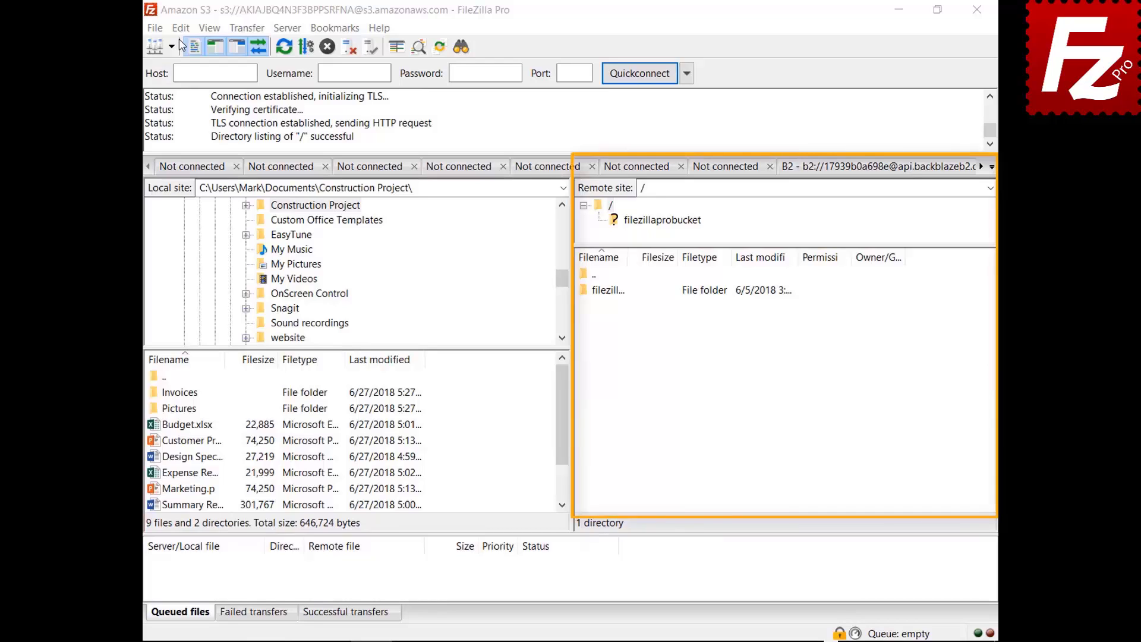
click(630, 189)
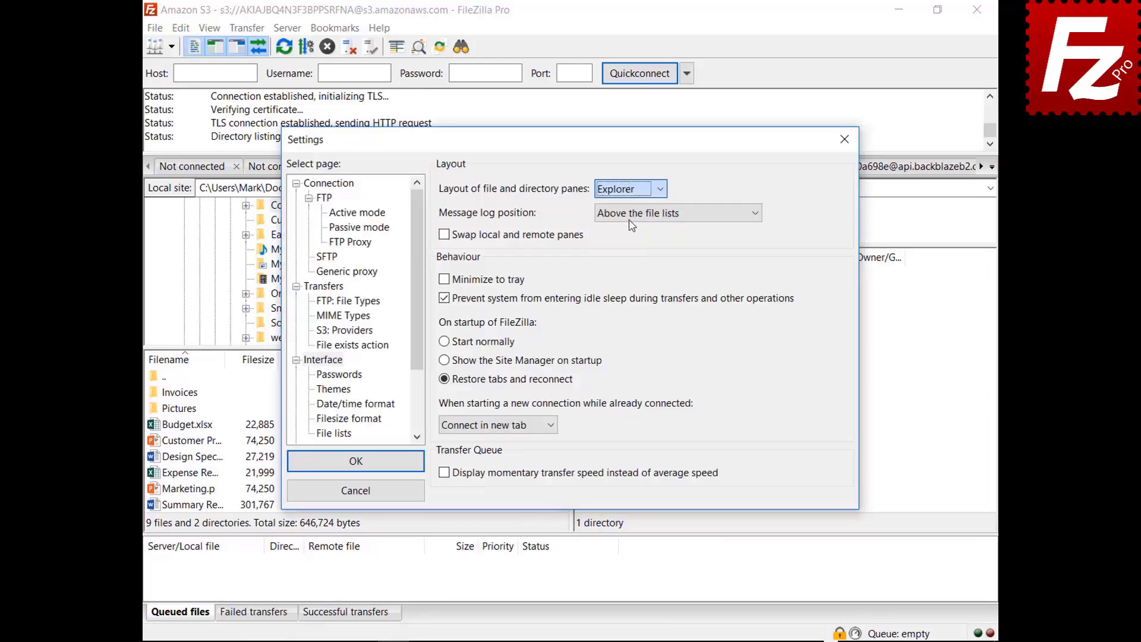
click(641, 203)
drag(579, 144, 588, 641)
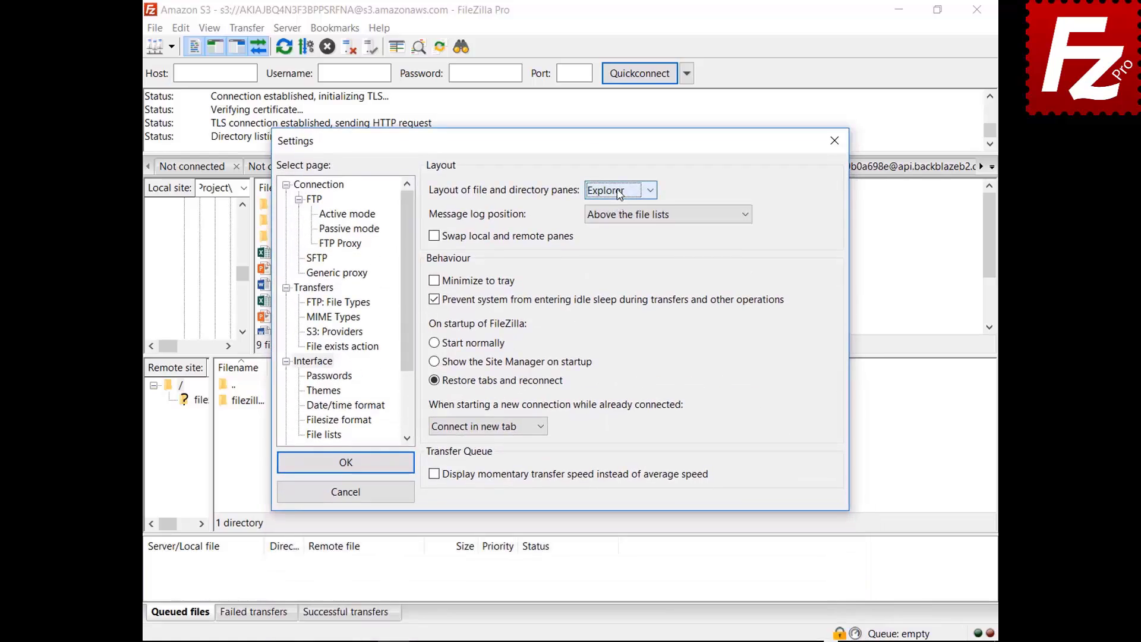
click(620, 191)
click(616, 235)
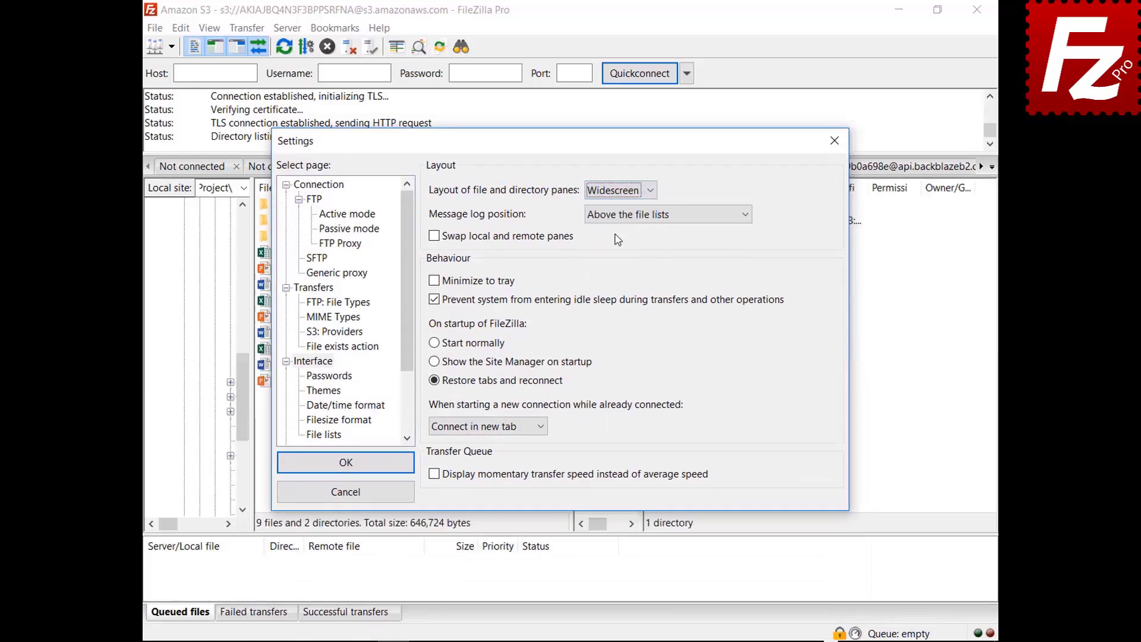
drag(578, 153, 606, 641)
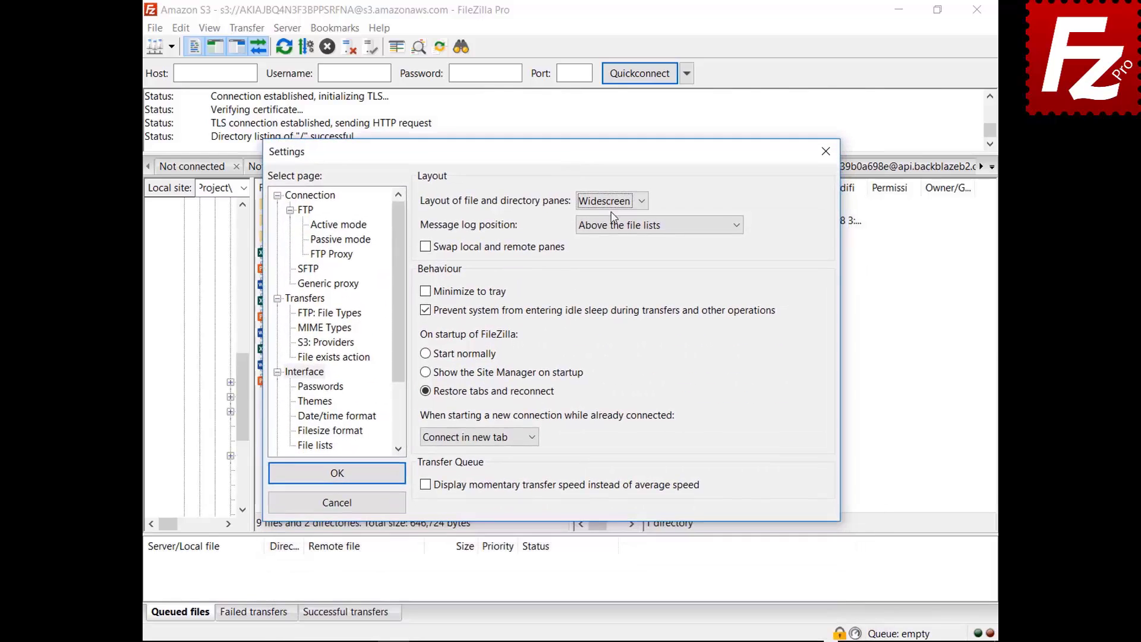
Preview the Blackboard pane layout, then switch back to the Classic layout
click(613, 202)
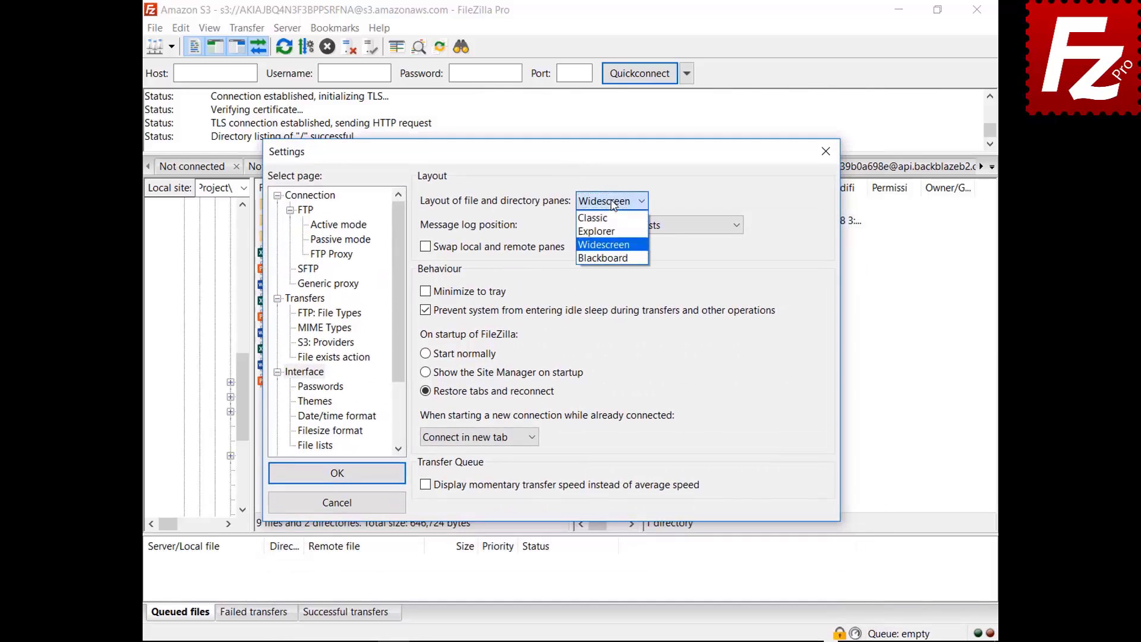
click(603, 258)
drag(554, 164, 556, 641)
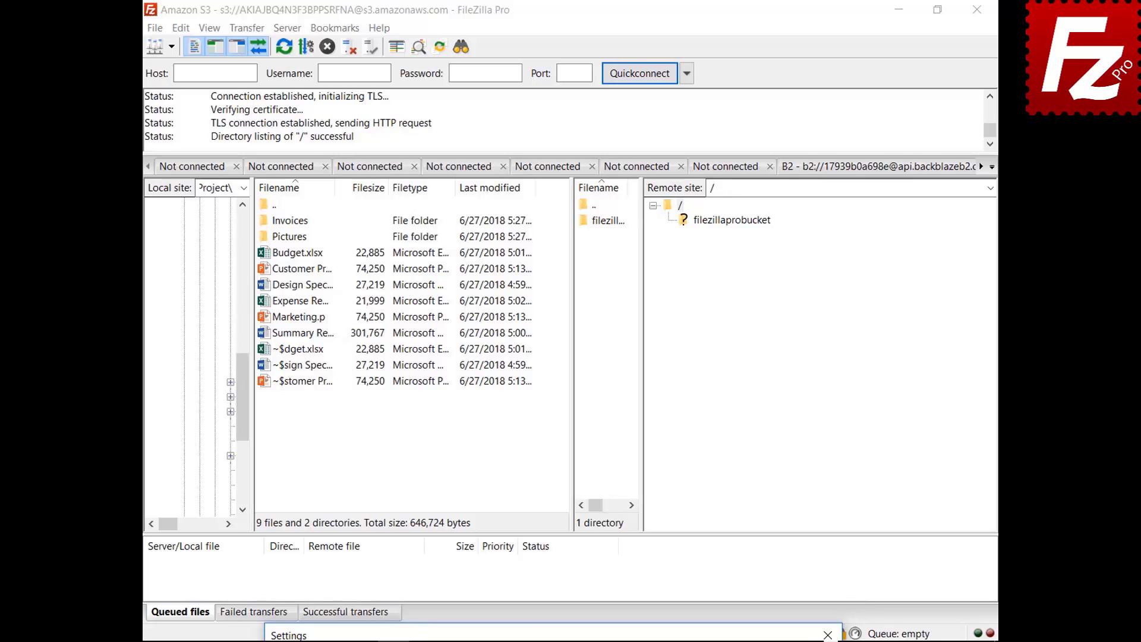
drag(556, 637, 527, 172)
click(582, 214)
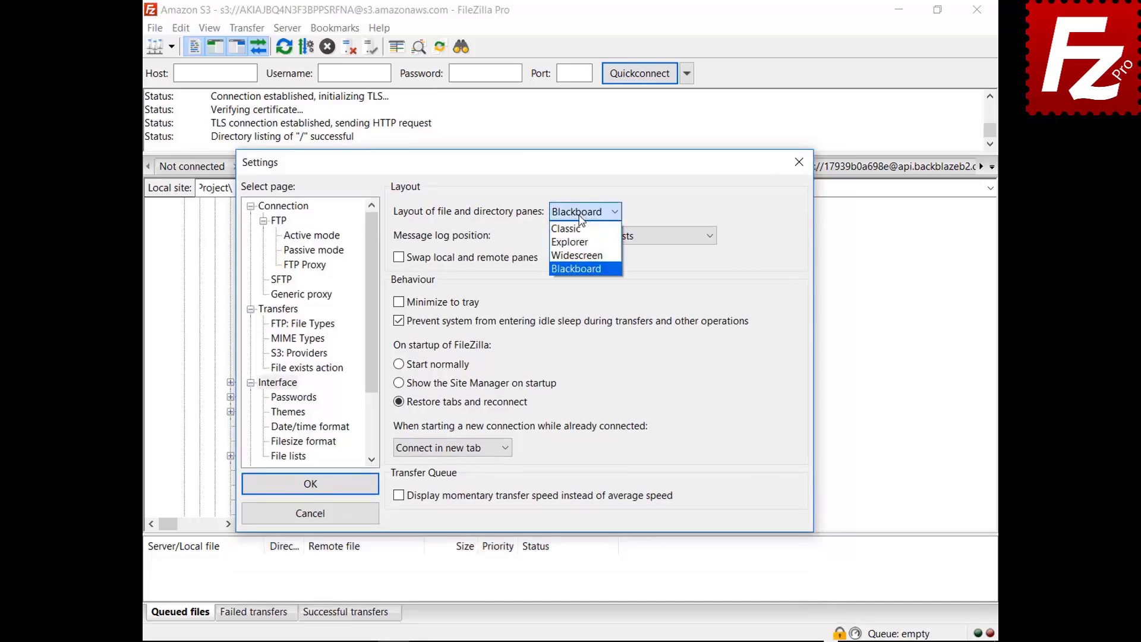
click(580, 228)
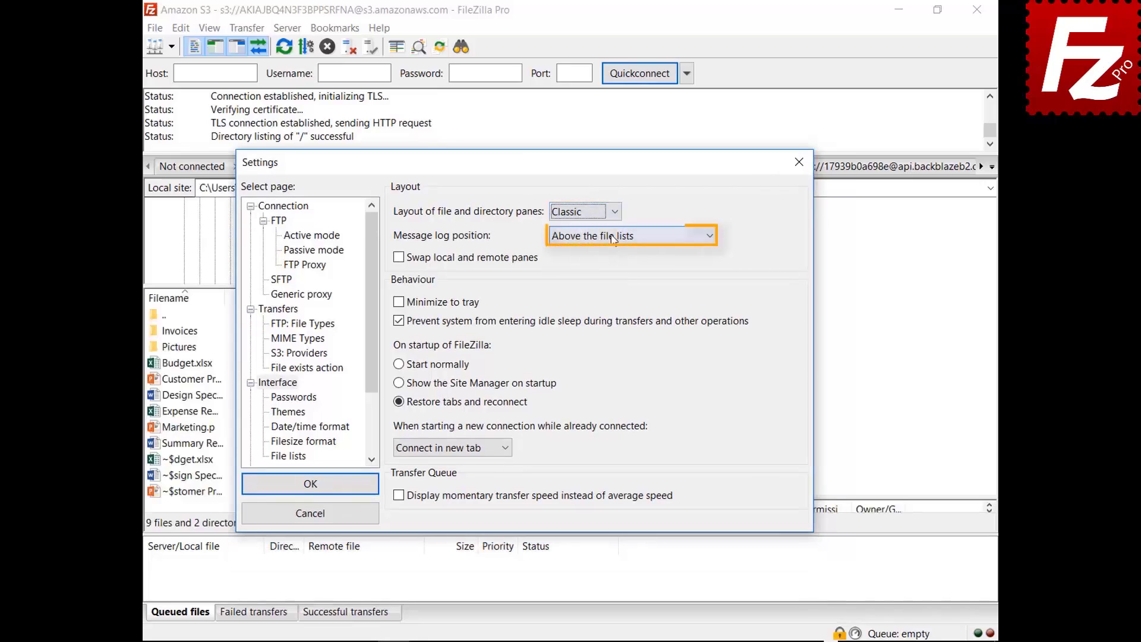
click(614, 239)
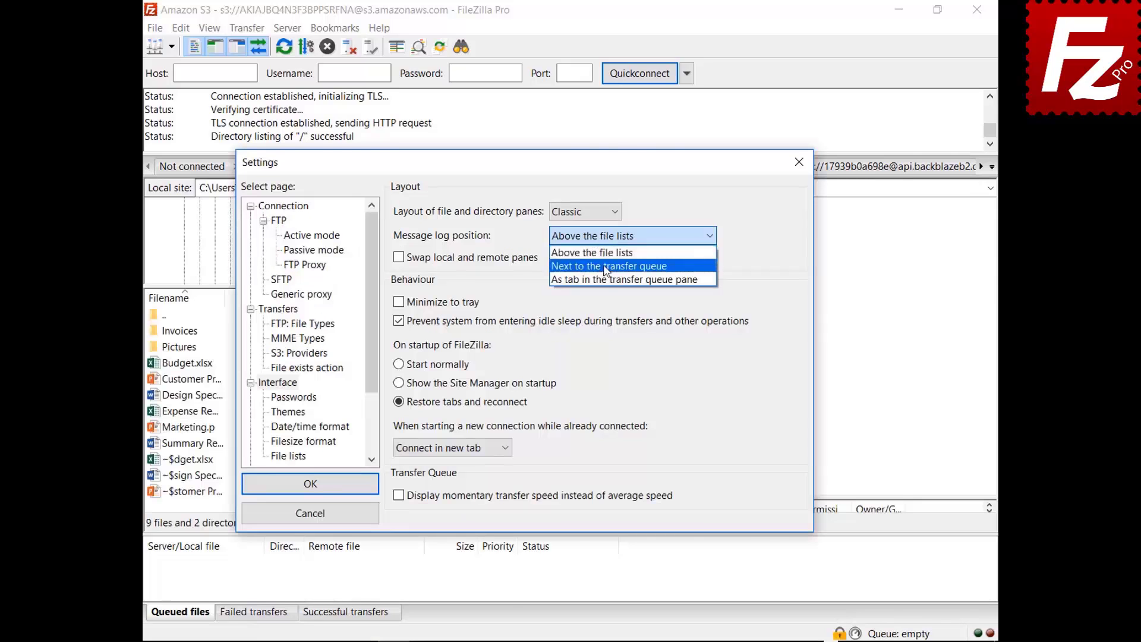
Set the message log position to 'As tab in the transfer queue pane'
click(604, 265)
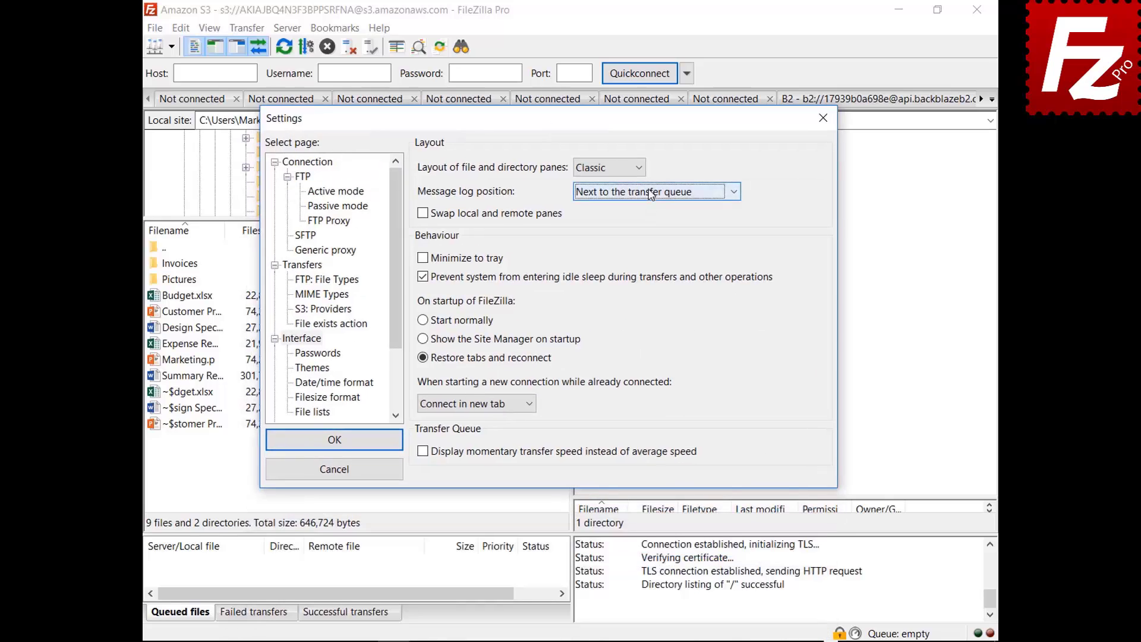
click(650, 192)
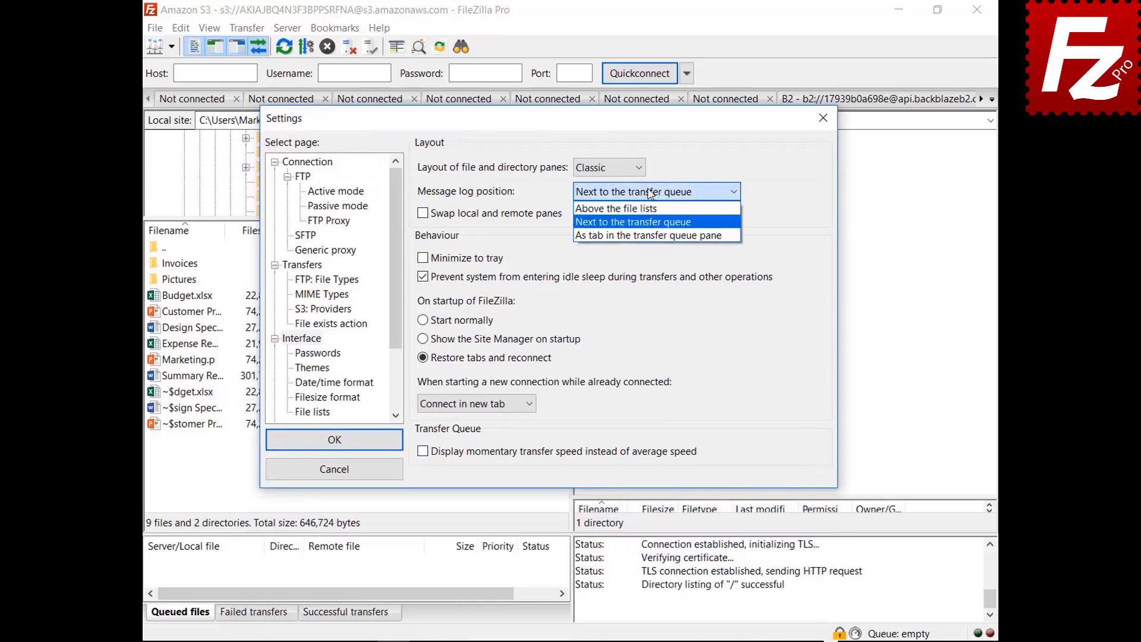
click(646, 237)
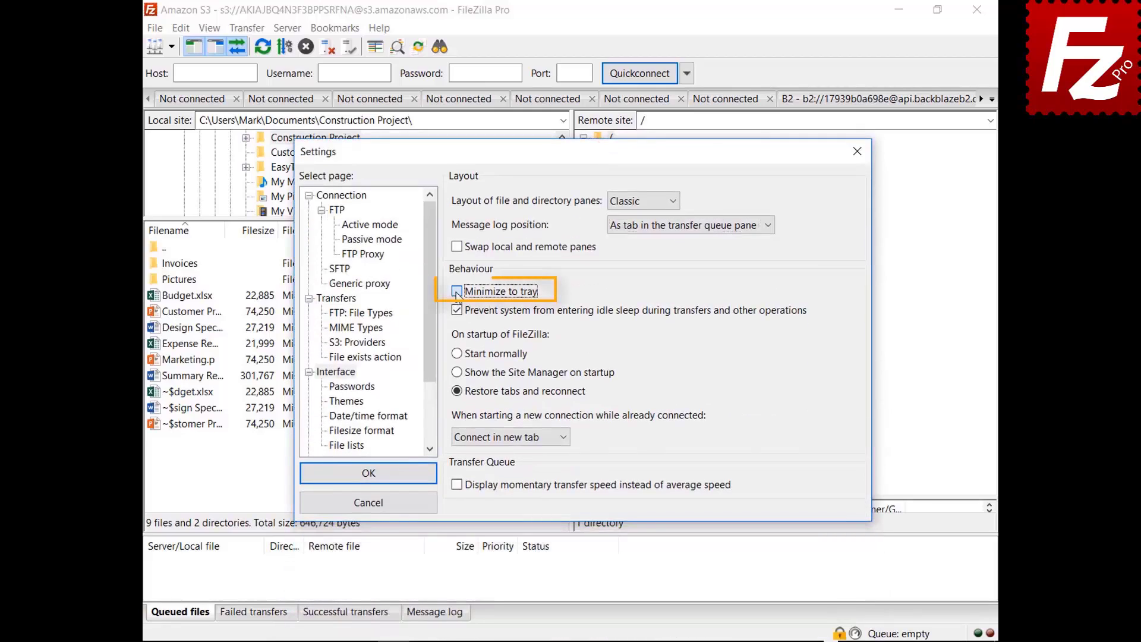
Enable Minimize to tray, apply the settings, and minimize FileZilla Pro to the tray
click(457, 292)
click(366, 473)
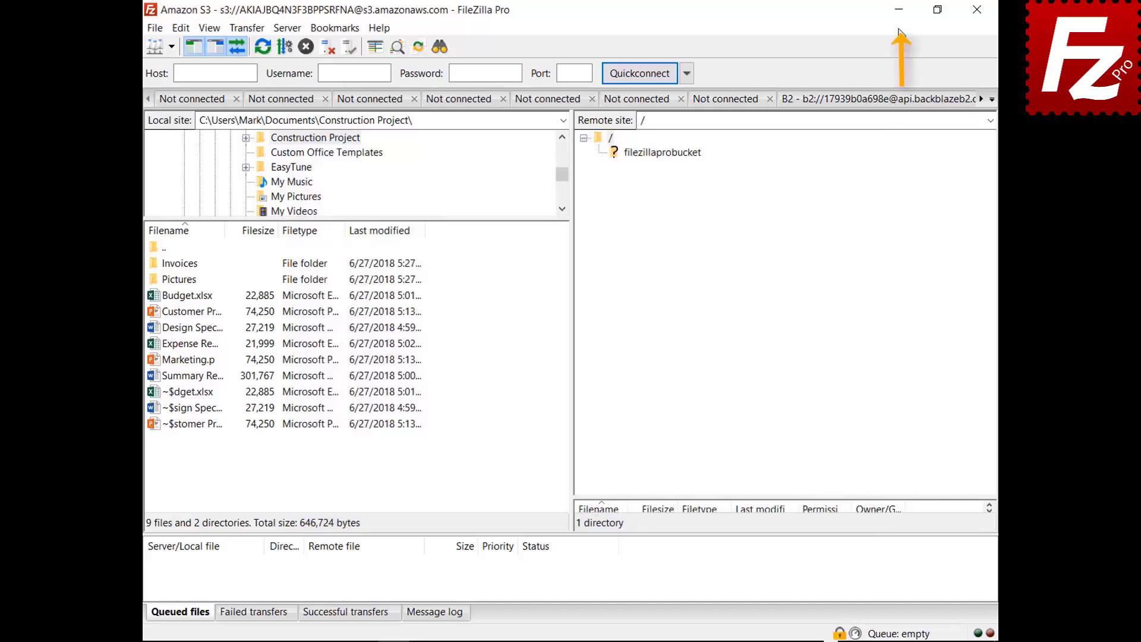
click(899, 10)
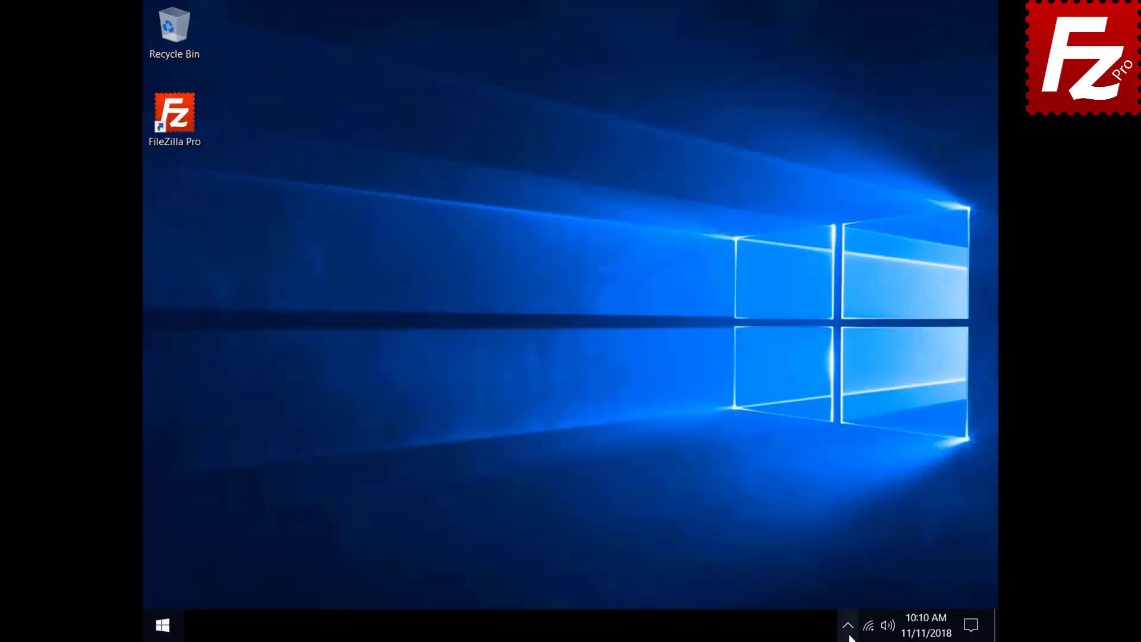
click(848, 625)
Restore FileZilla Pro from the tray and set new connections to 'Connect in current tab'
click(859, 594)
click(181, 28)
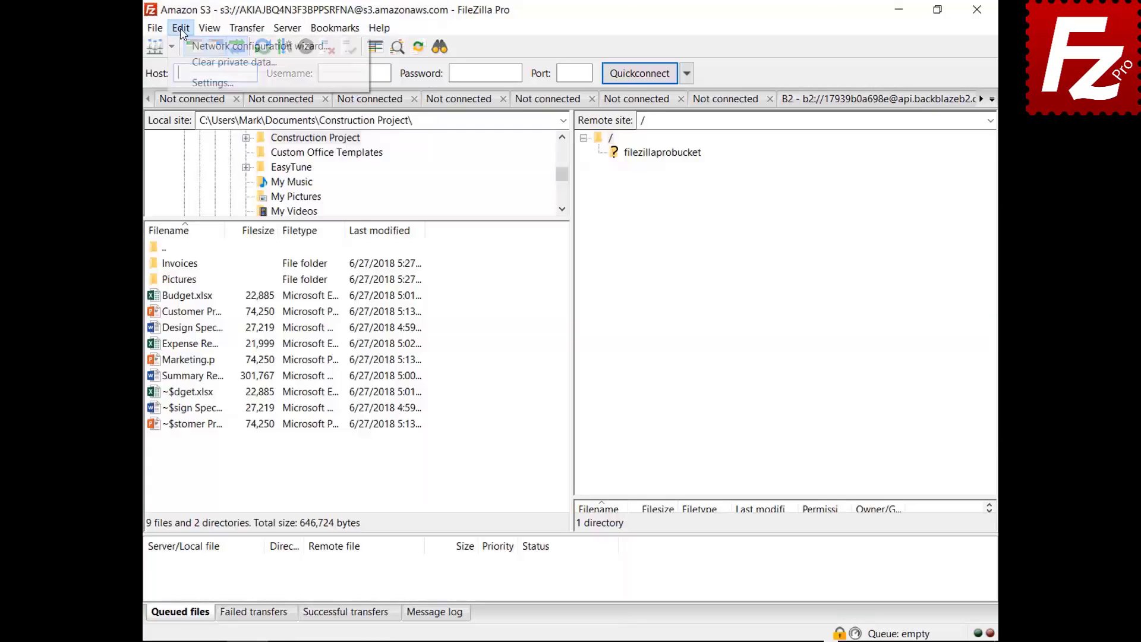
click(212, 83)
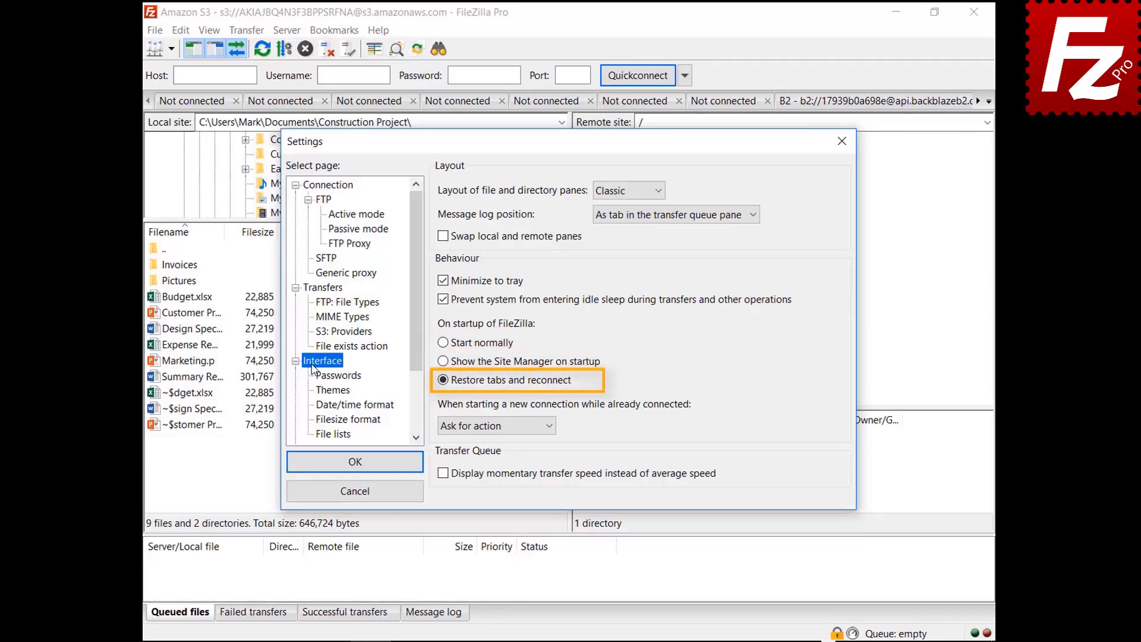
click(491, 425)
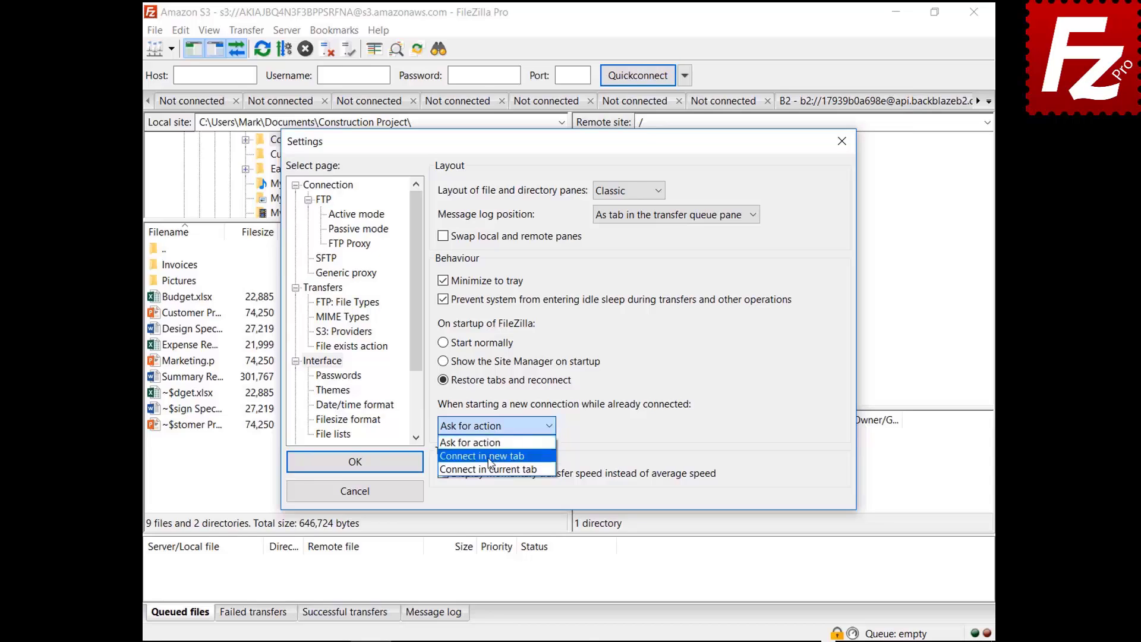
click(489, 457)
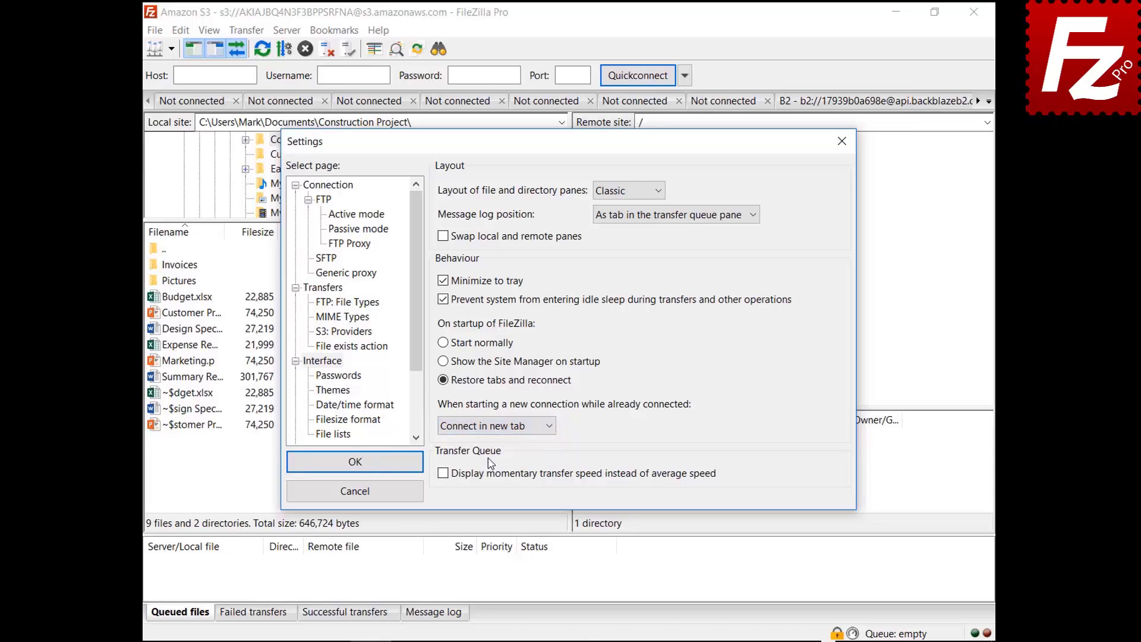
click(497, 426)
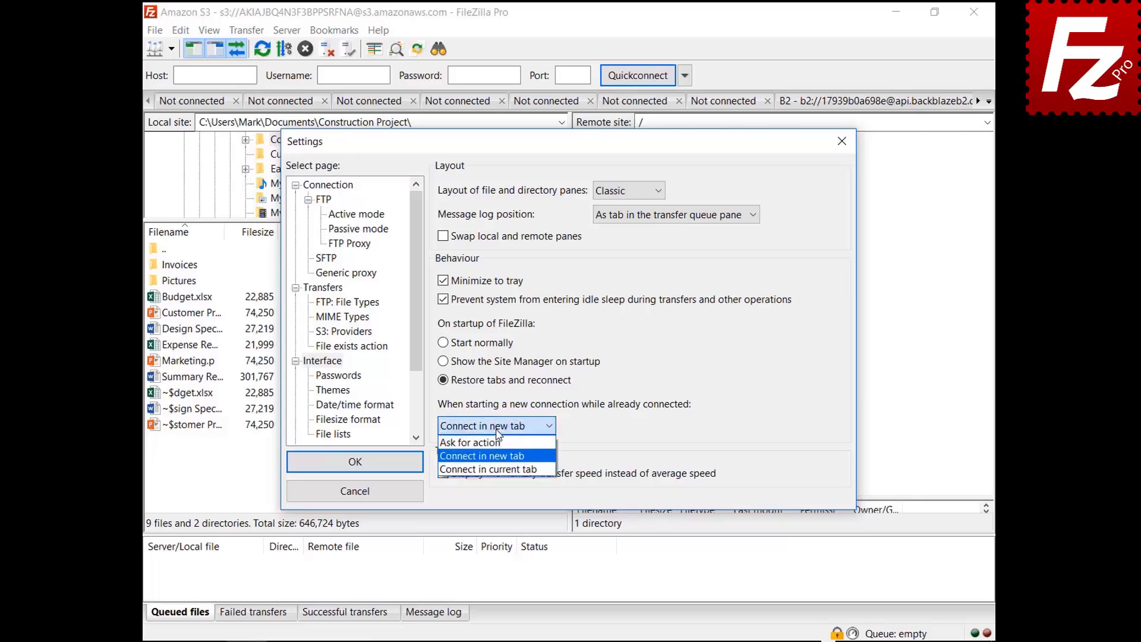
click(503, 471)
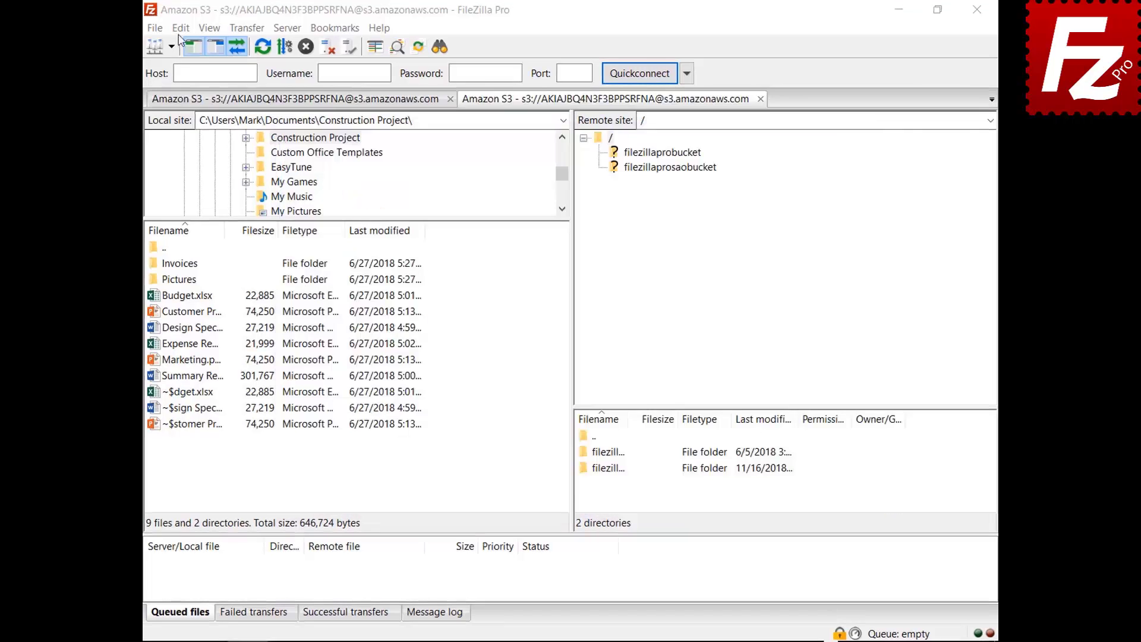
Set the date format to custom %B %d %Y and the time format to custom %H:%M:%S
click(180, 30)
click(154, 94)
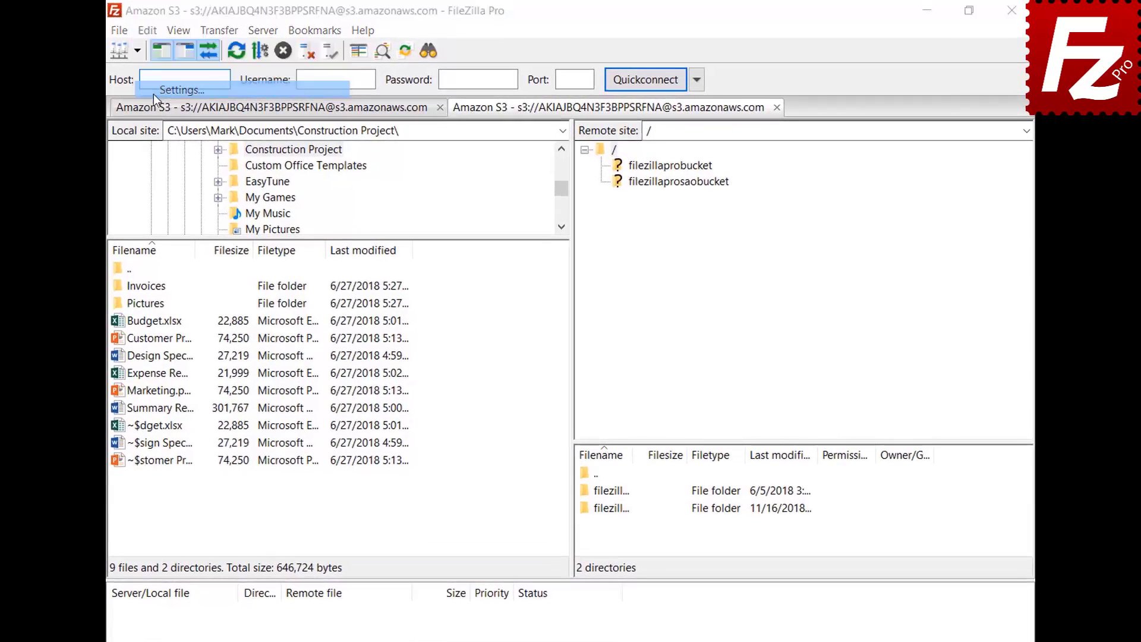
click(301, 439)
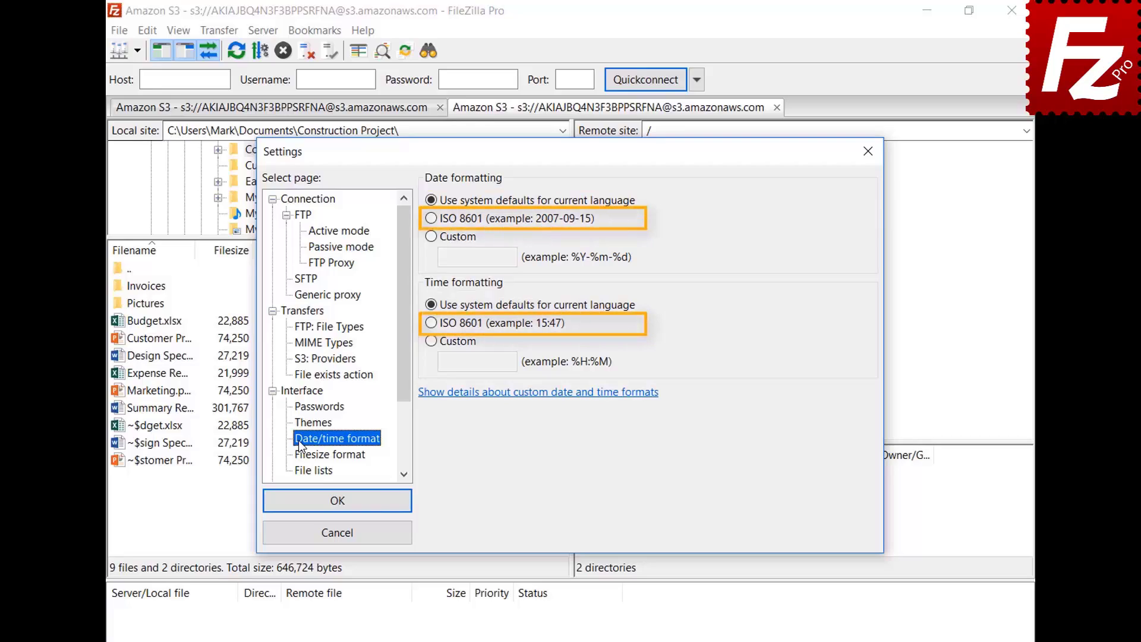
click(432, 240)
click(477, 257)
text(%B %d %Y)
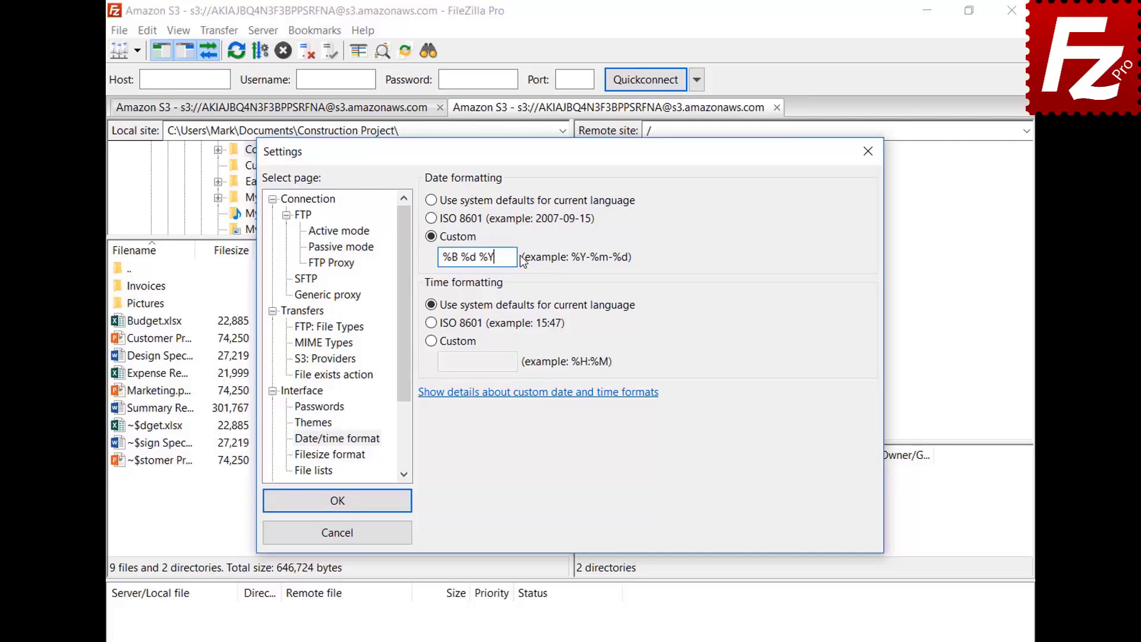
click(431, 341)
click(512, 361)
text(%H:%M:%S)
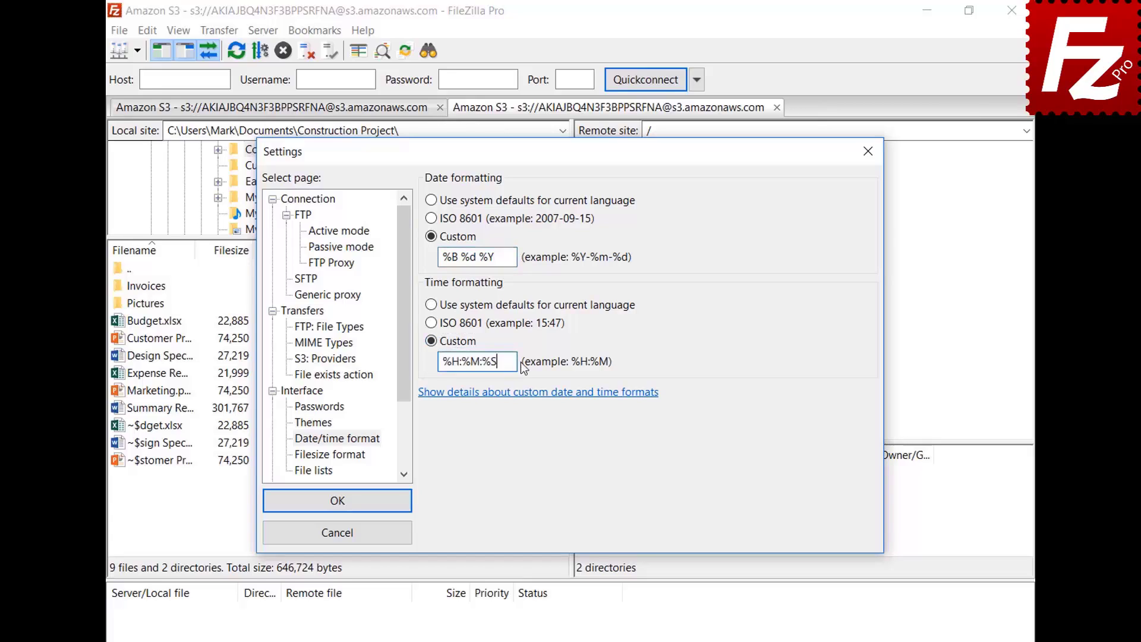
click(337, 500)
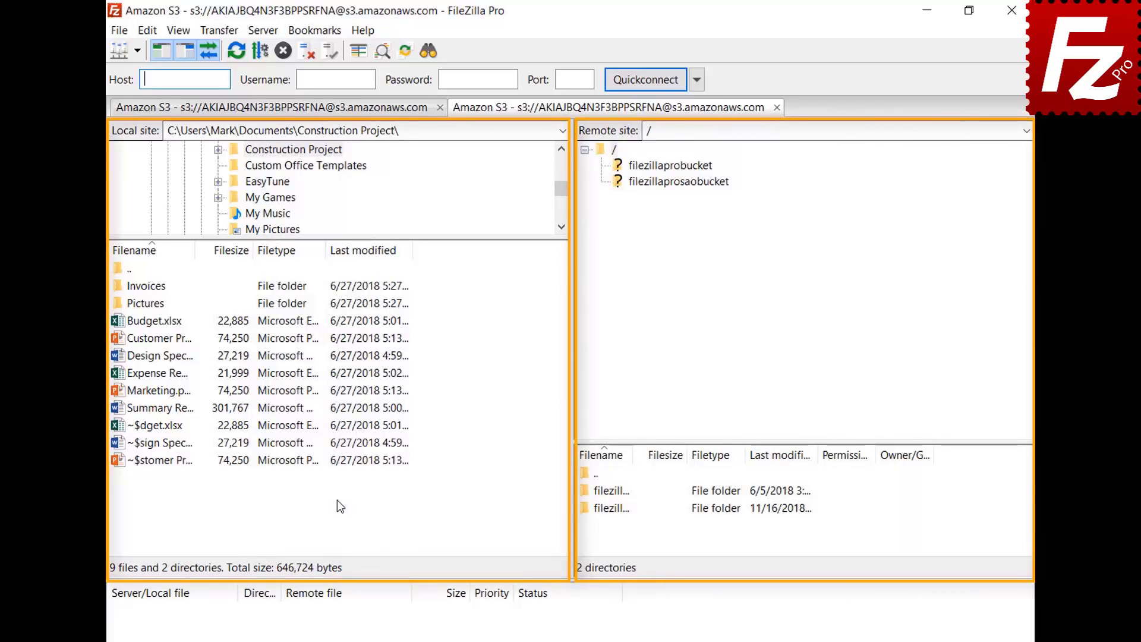
Keep the thousands separator on, choose decimal SI prefixes, and raise size decimal places to 2
click(147, 29)
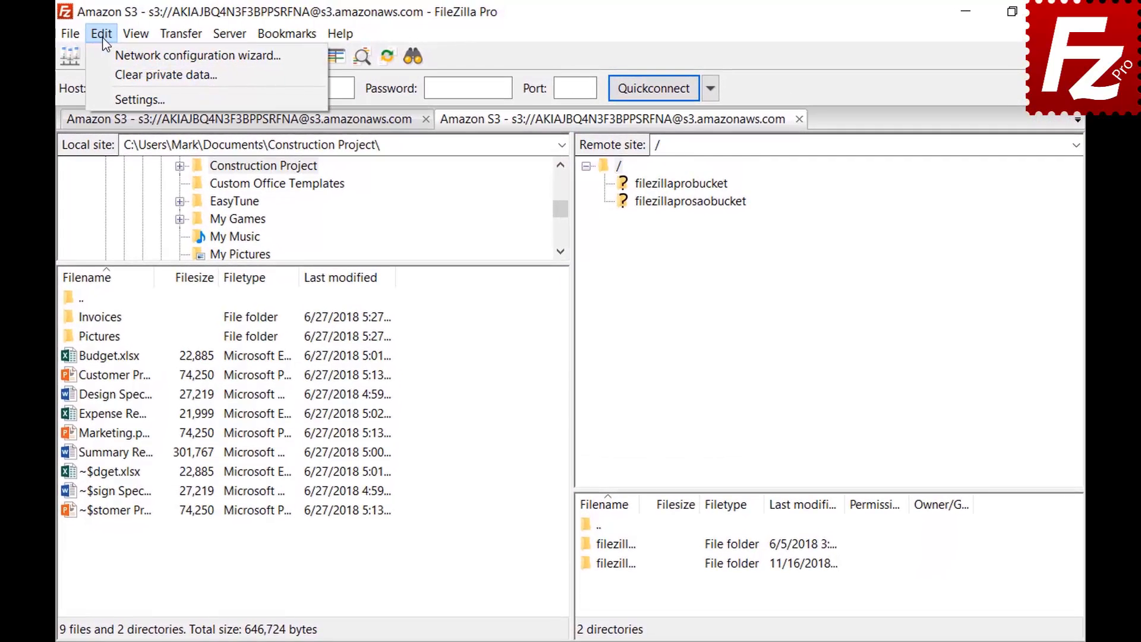
click(109, 97)
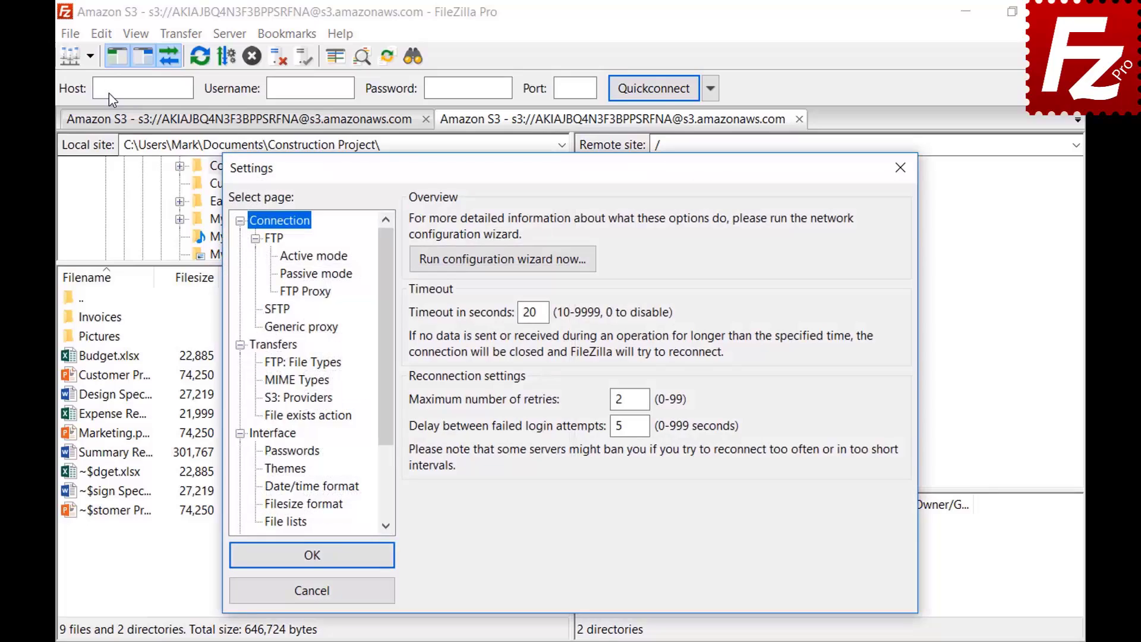
click(270, 505)
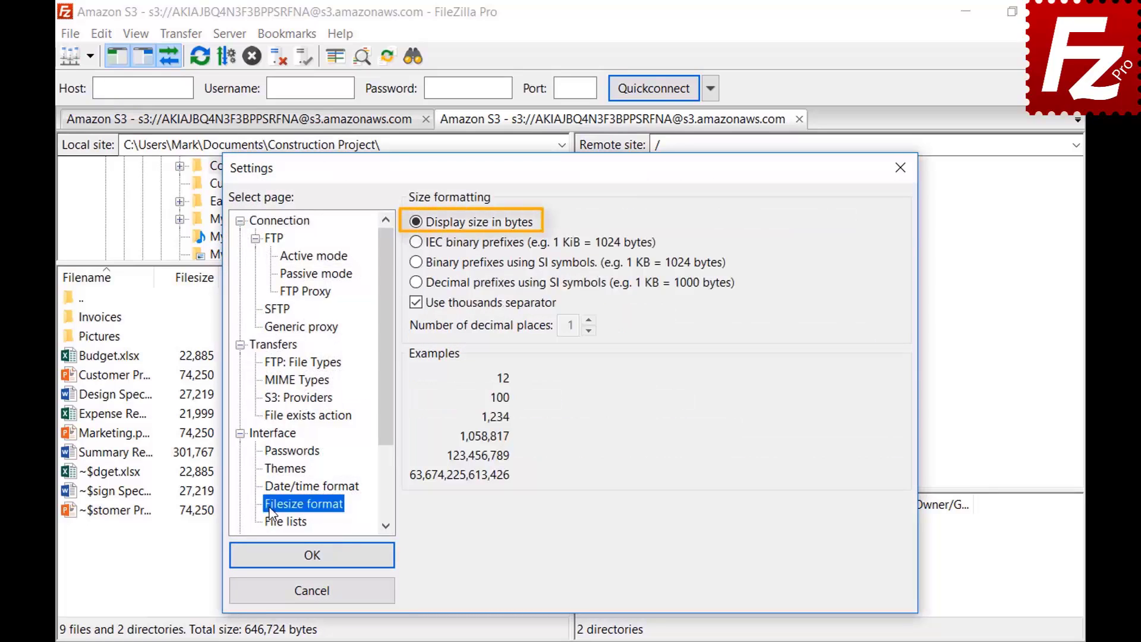
click(416, 304)
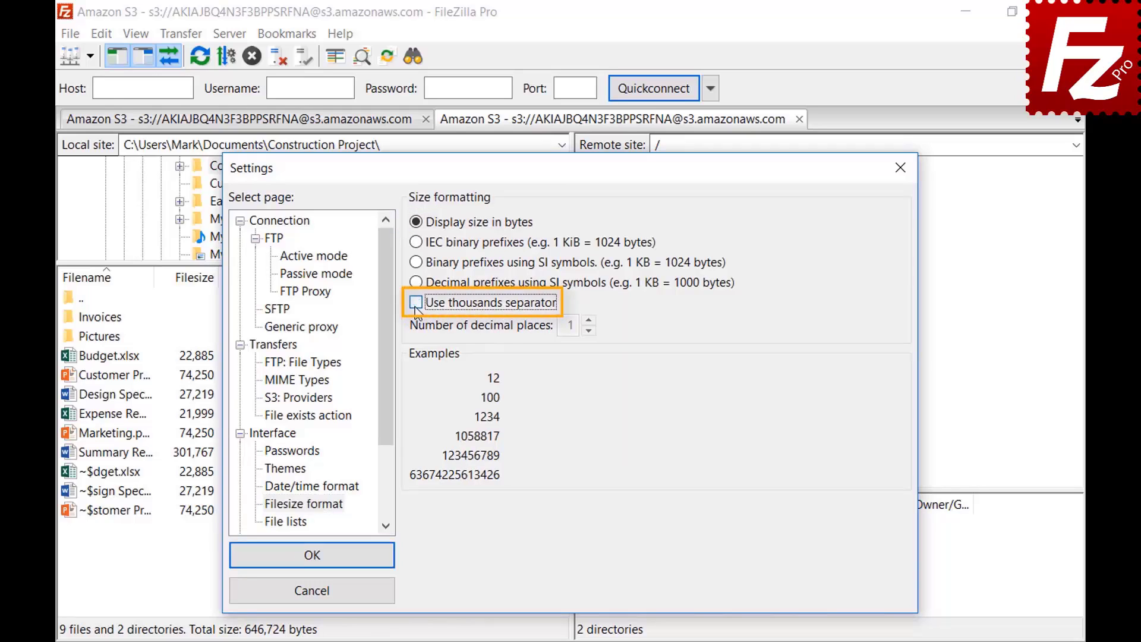
click(416, 306)
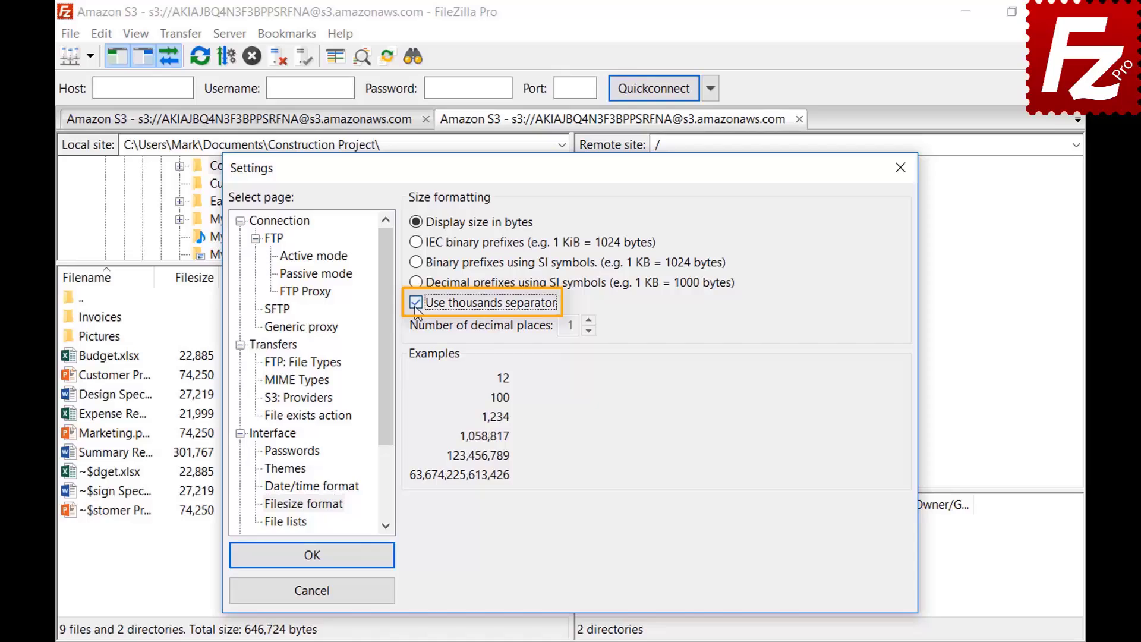
click(416, 242)
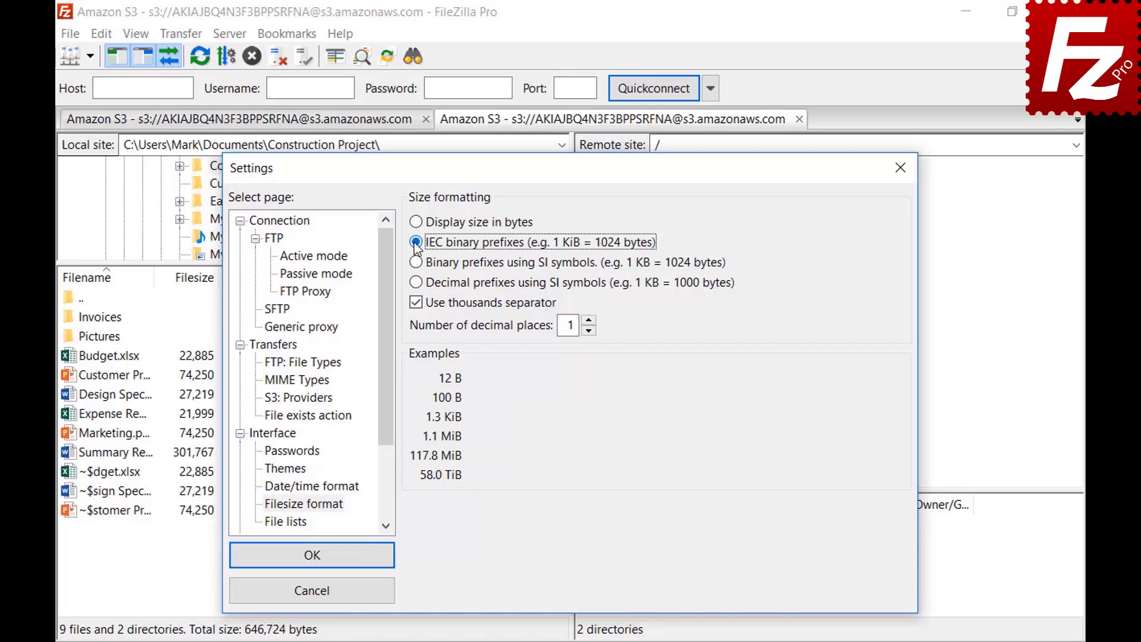
click(417, 263)
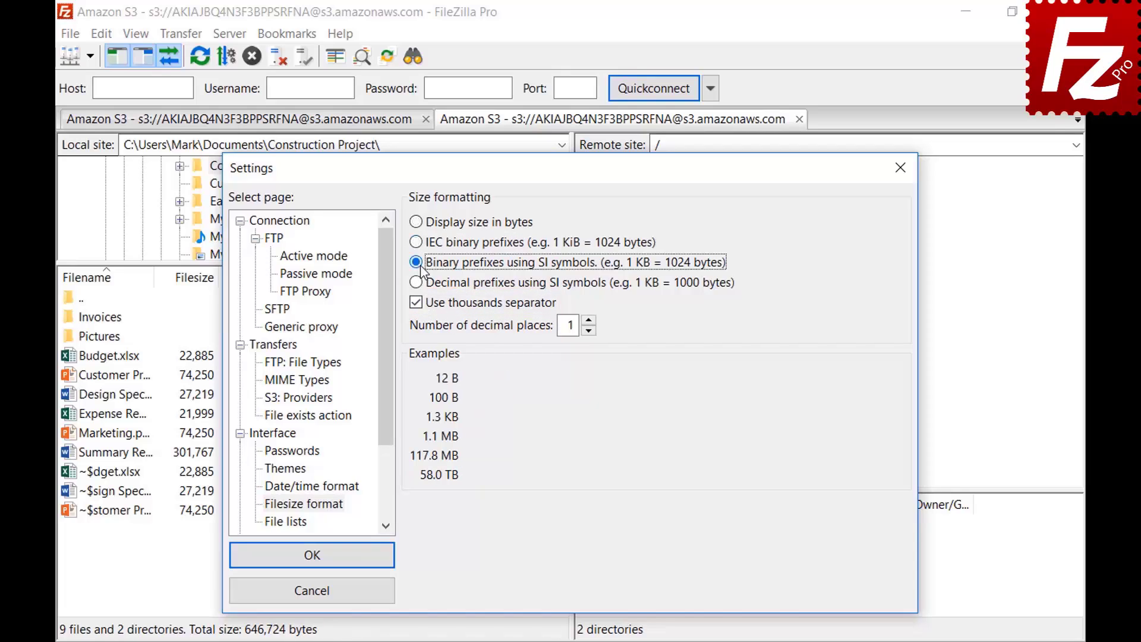
click(417, 283)
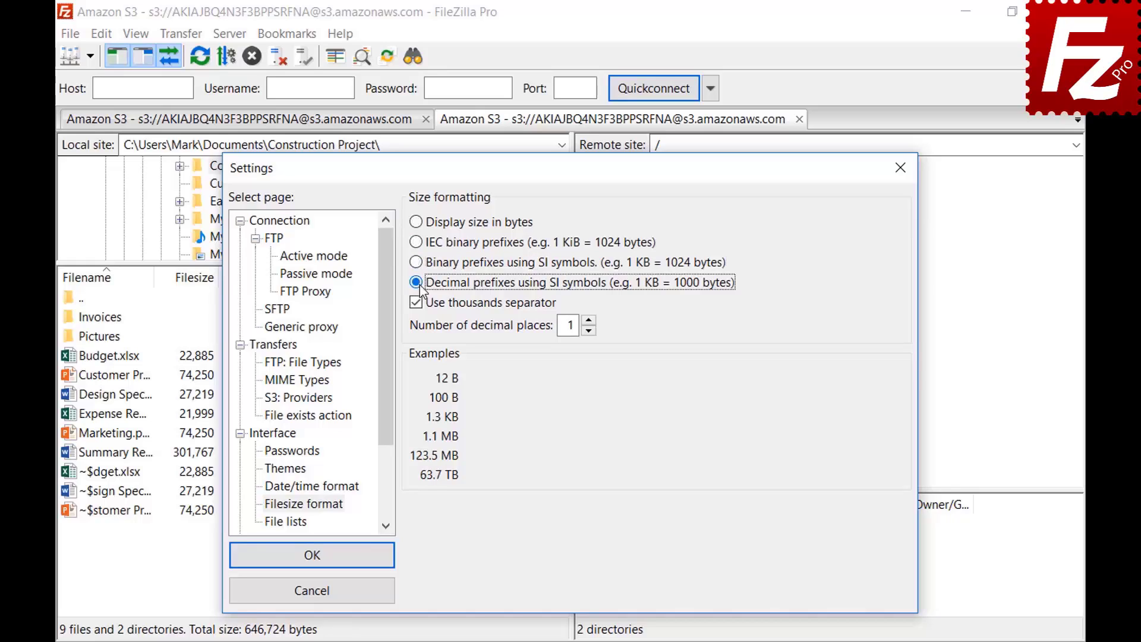
click(588, 320)
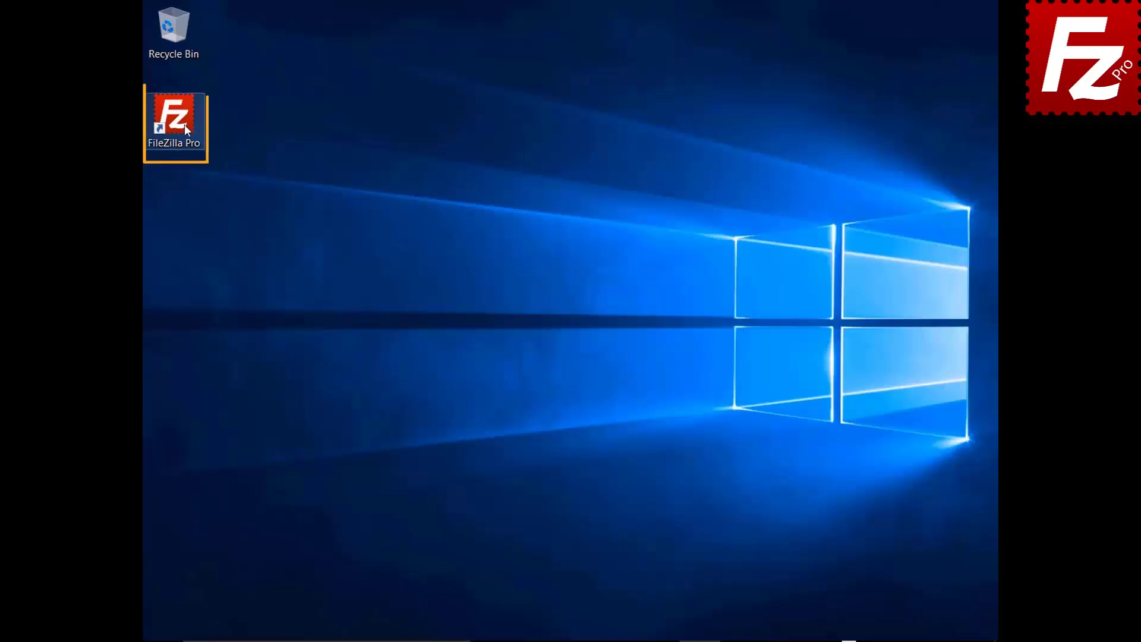
Launch FileZilla Pro from its desktop shortcut
double_click(181, 123)
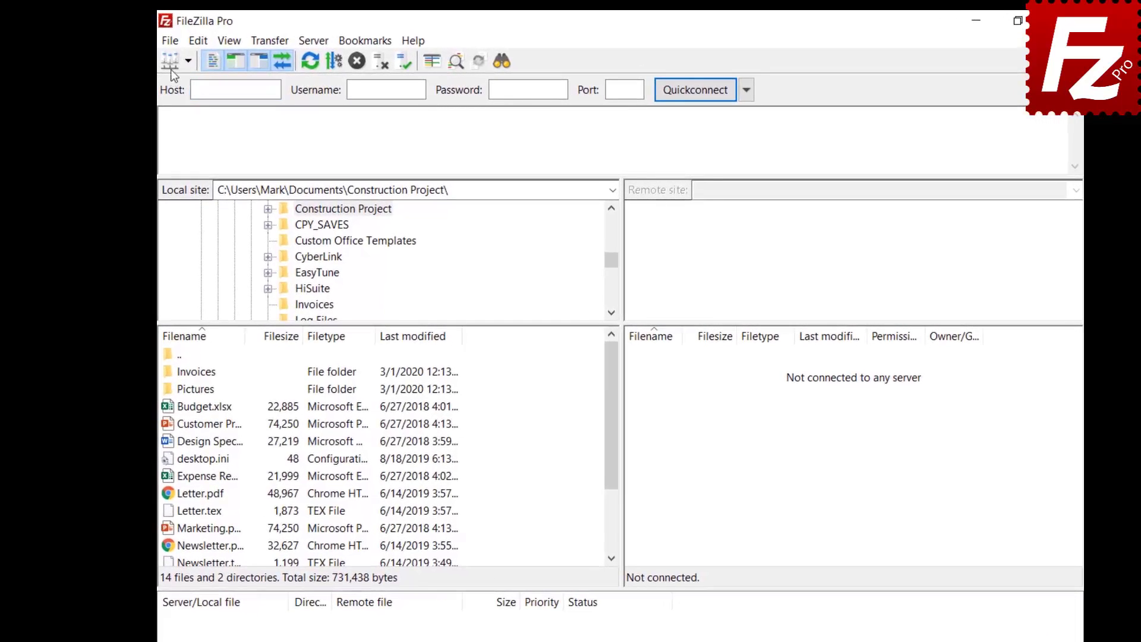
Enable Site Manager synchronization in the File menu's setup, keeping FTP as the protocol
click(170, 43)
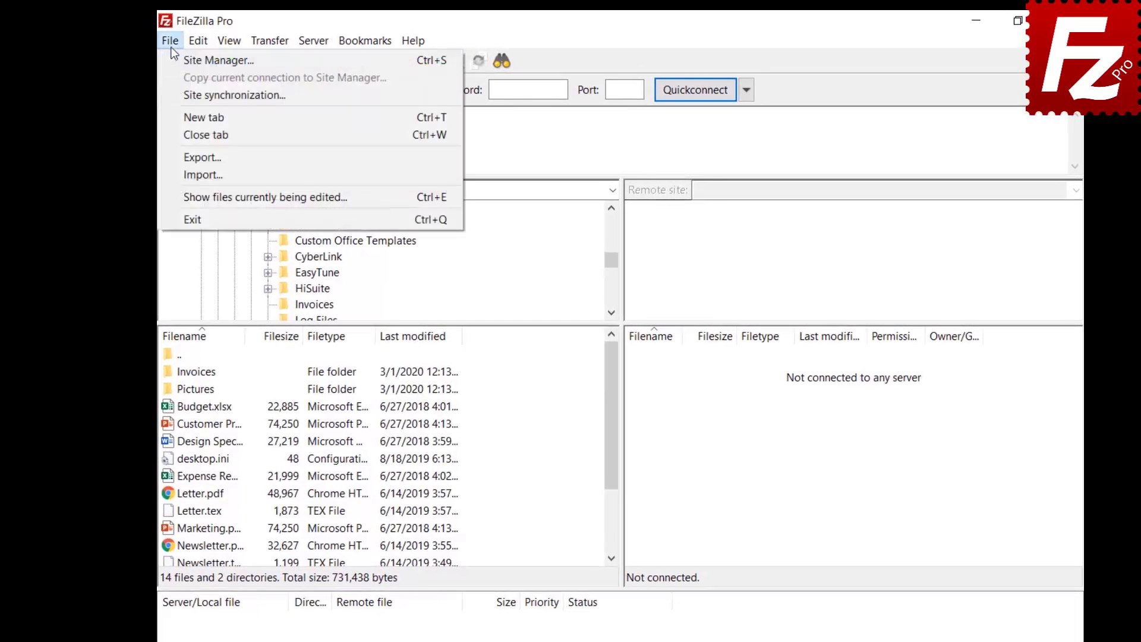
click(176, 93)
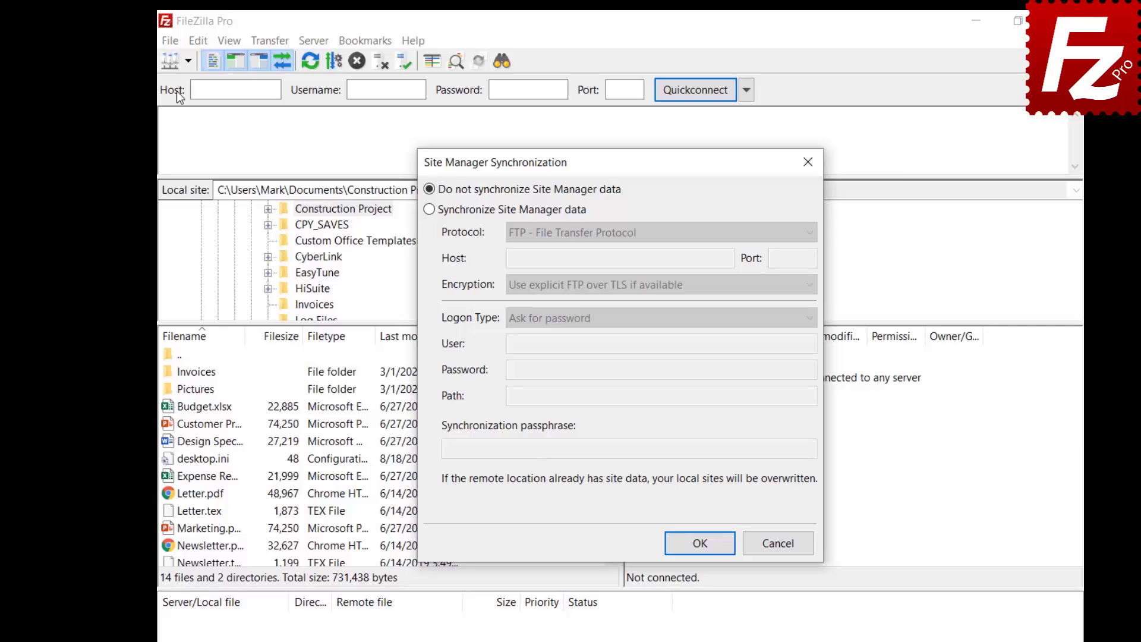
click(429, 211)
click(646, 233)
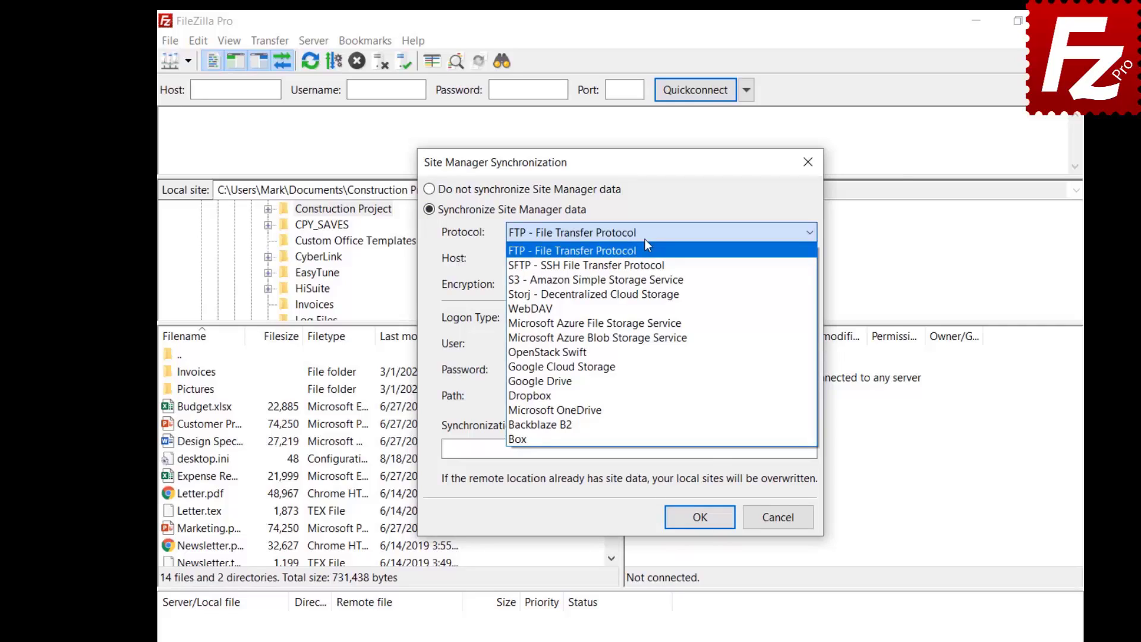
click(644, 239)
Enter host 40.121.111.78, the account user name and password, path /, and a passphrase, then confirm
click(728, 259)
text(40.121.111.78)
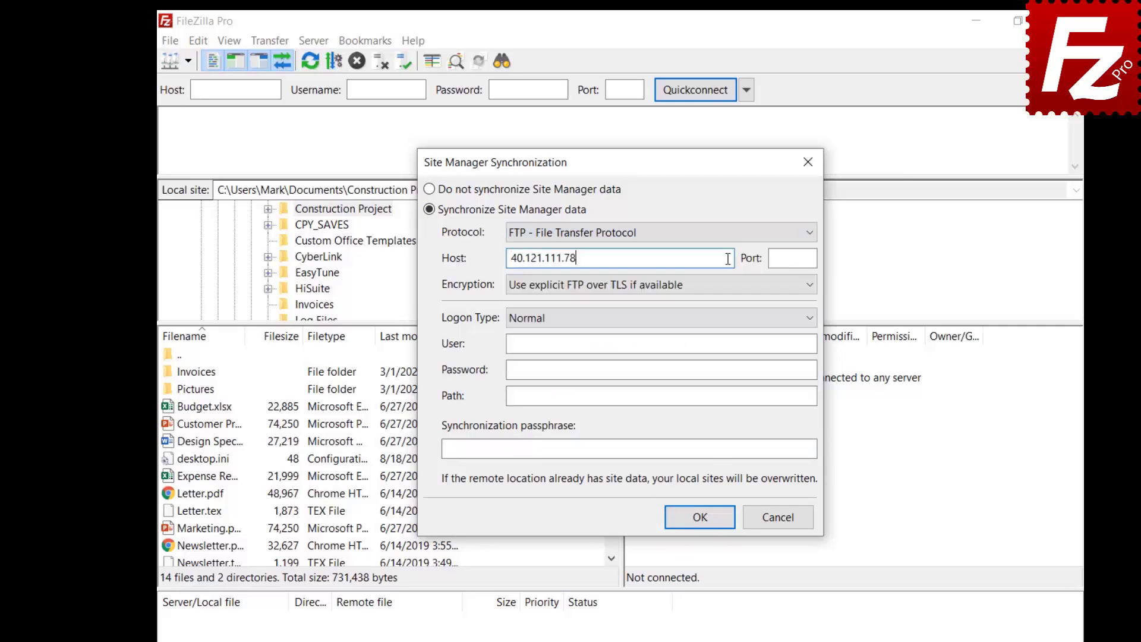
click(776, 345)
text(filezillaprotutorial)
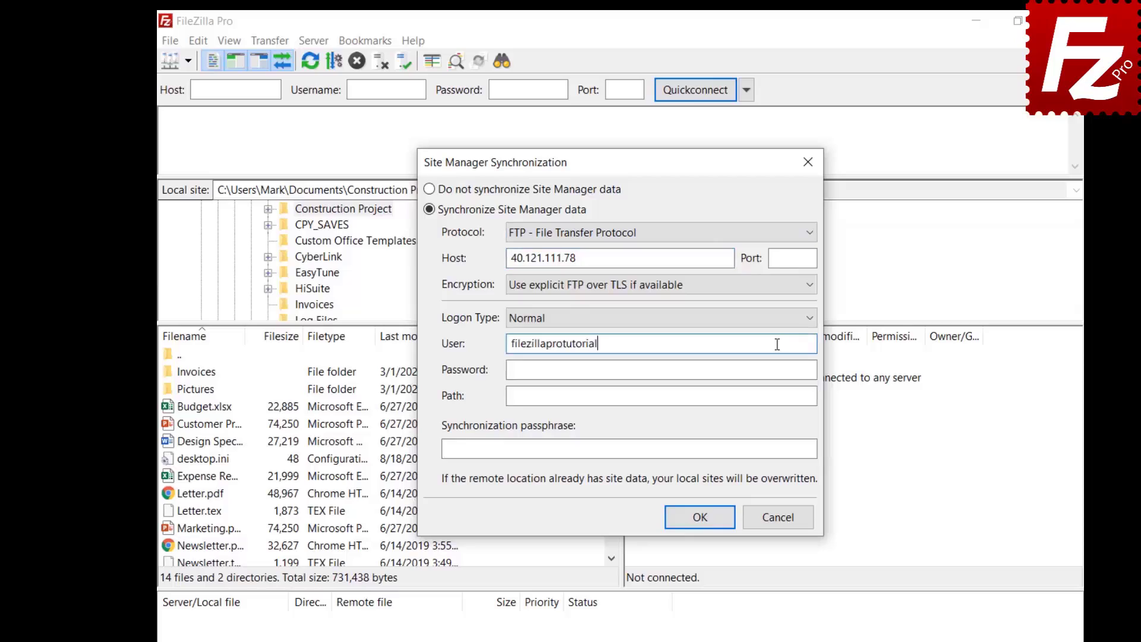
click(788, 369)
key(ctrl+v)
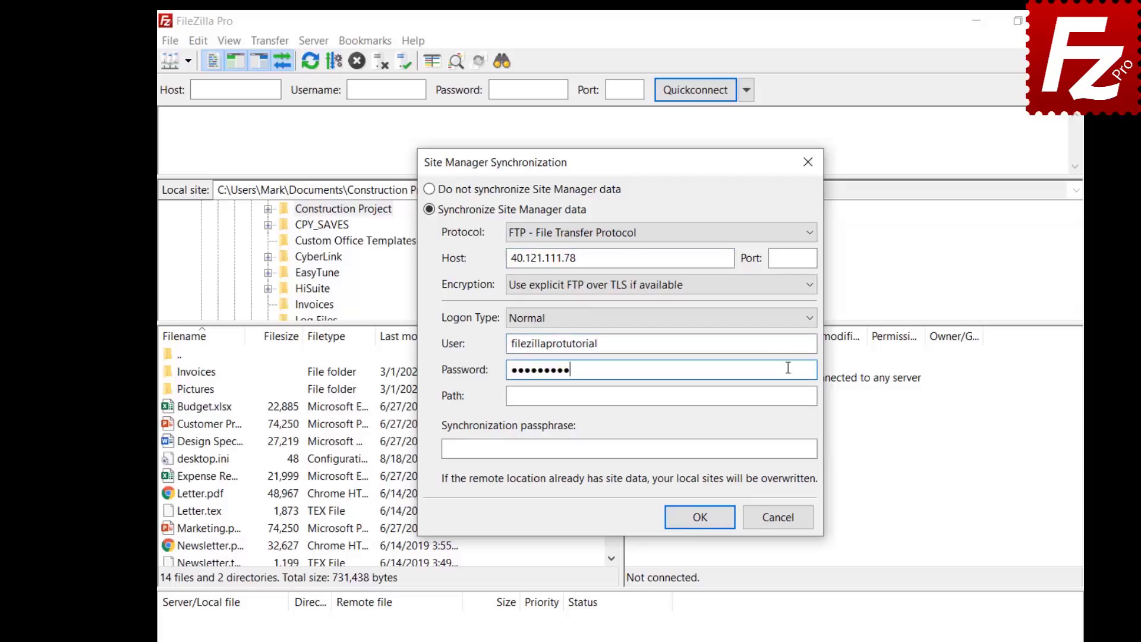
click(788, 396)
text(/)
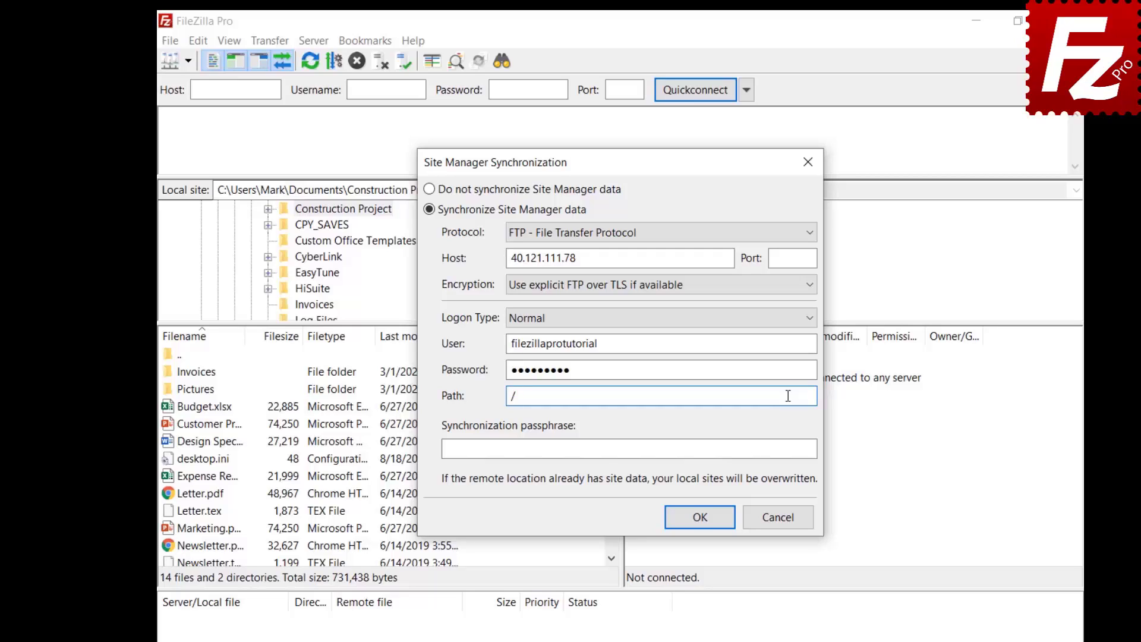
click(803, 450)
key(ctrl+v)
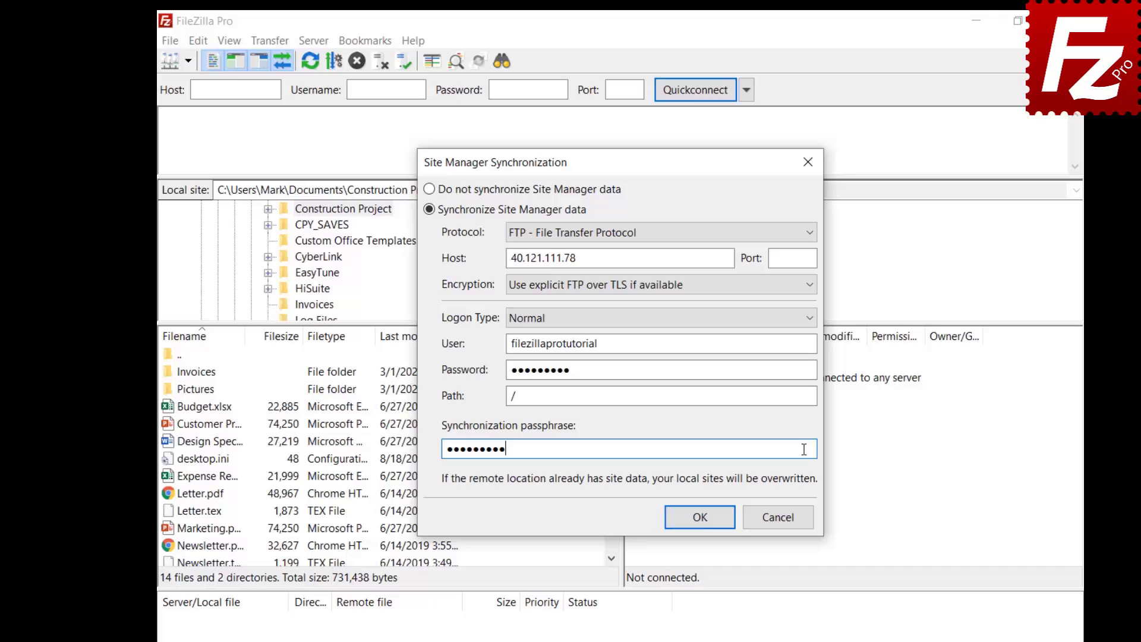
click(700, 517)
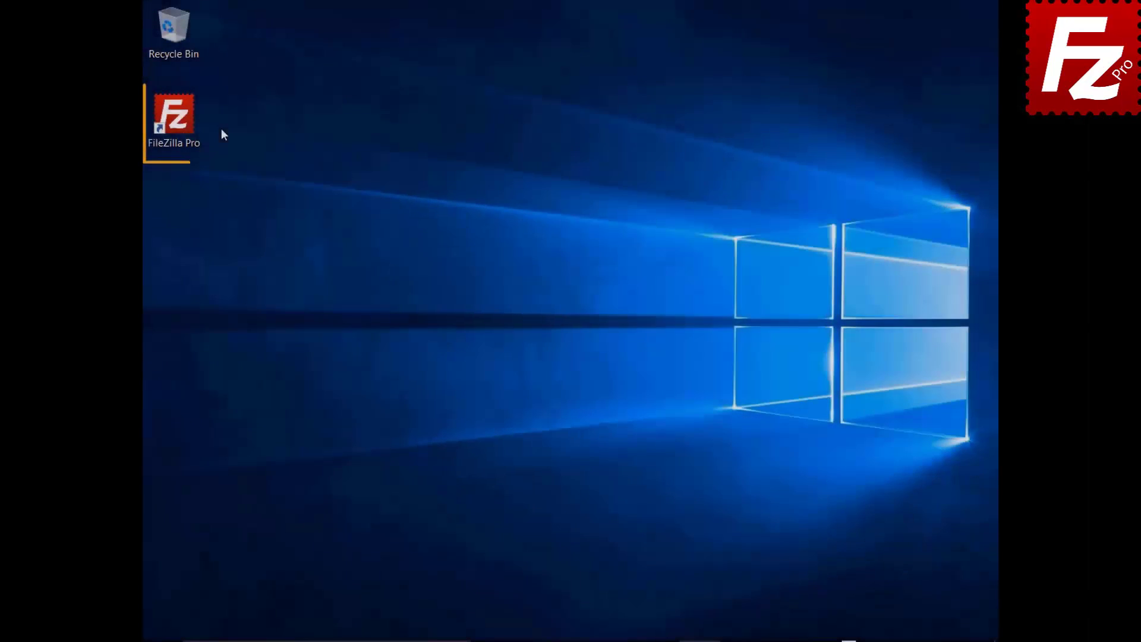
Relaunch FileZilla Pro and enable Site Manager synchronization over FTP
double_click(181, 123)
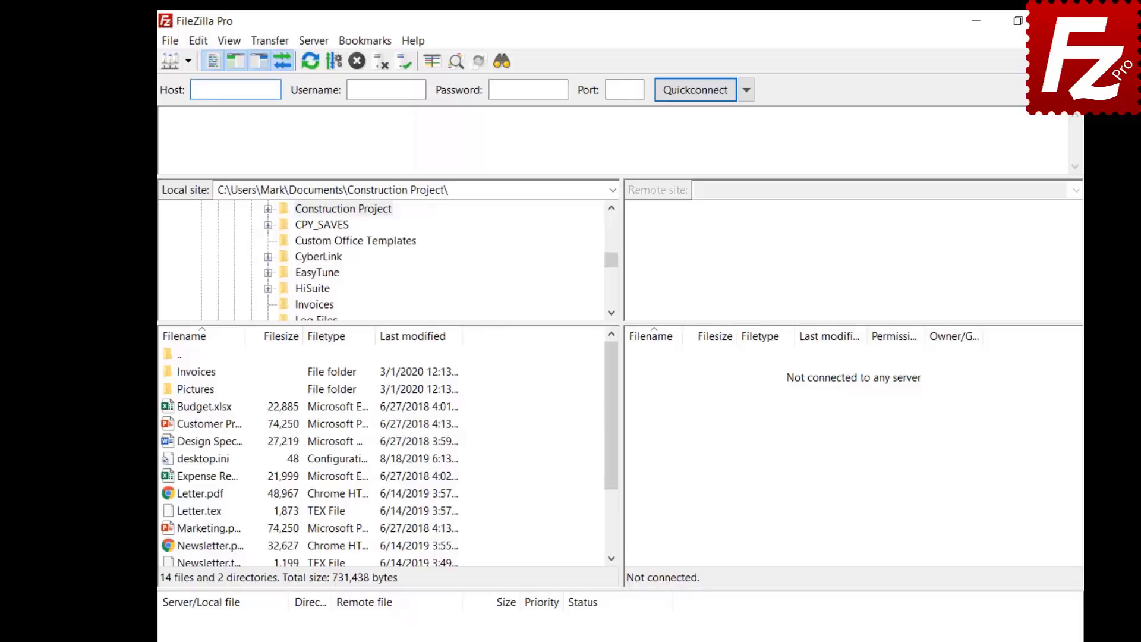
click(171, 41)
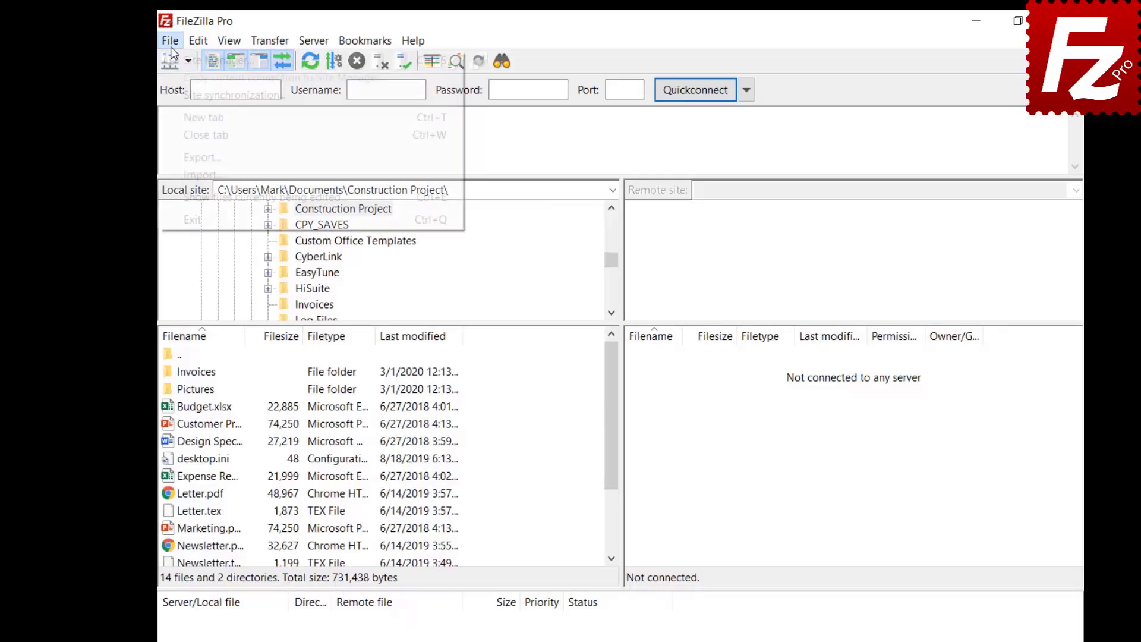
click(177, 94)
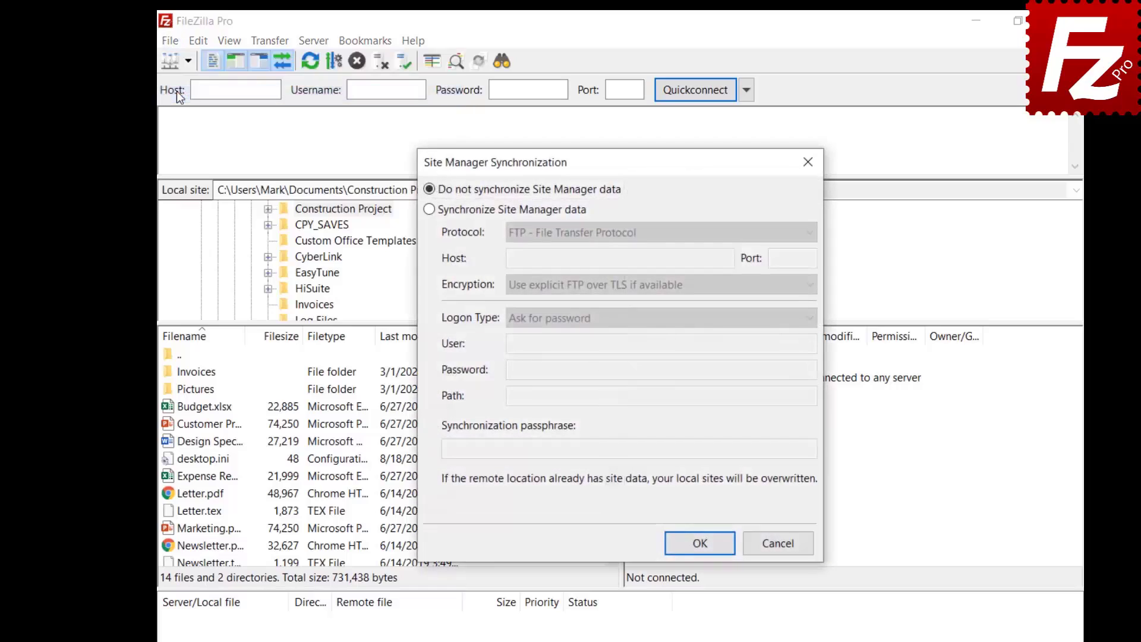
click(430, 209)
click(645, 239)
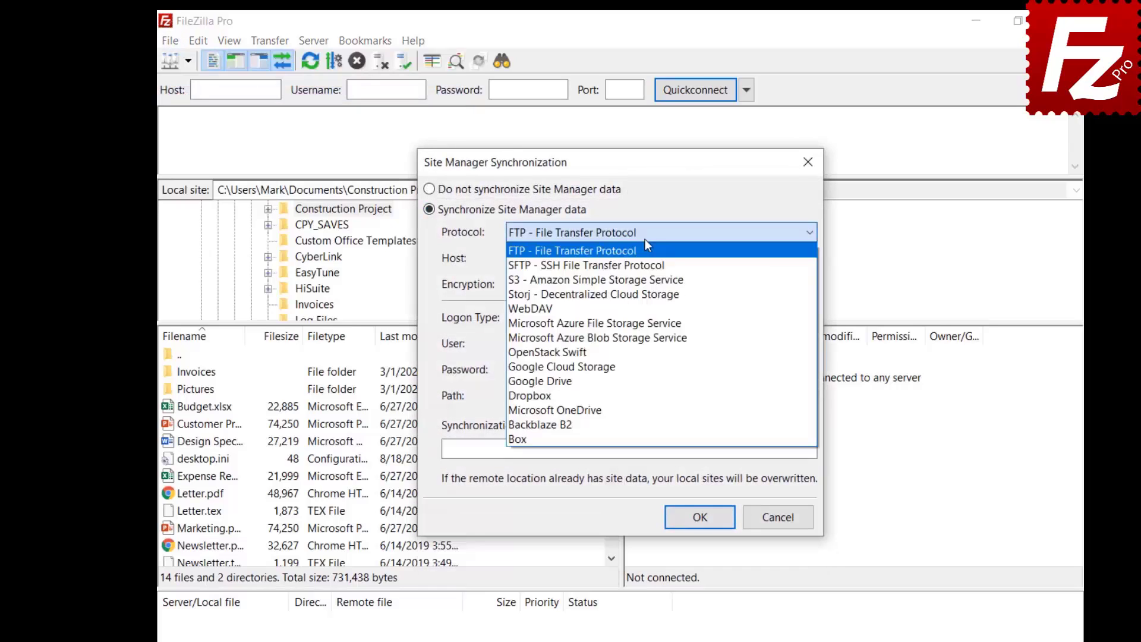
click(729, 257)
Fill in host 40.121.111.78, the user name, password, path / and passphrase, and confirm
text(40.121.111.78)
click(788, 344)
text(filezillaprotutorial)
click(788, 369)
text(•••••••••)
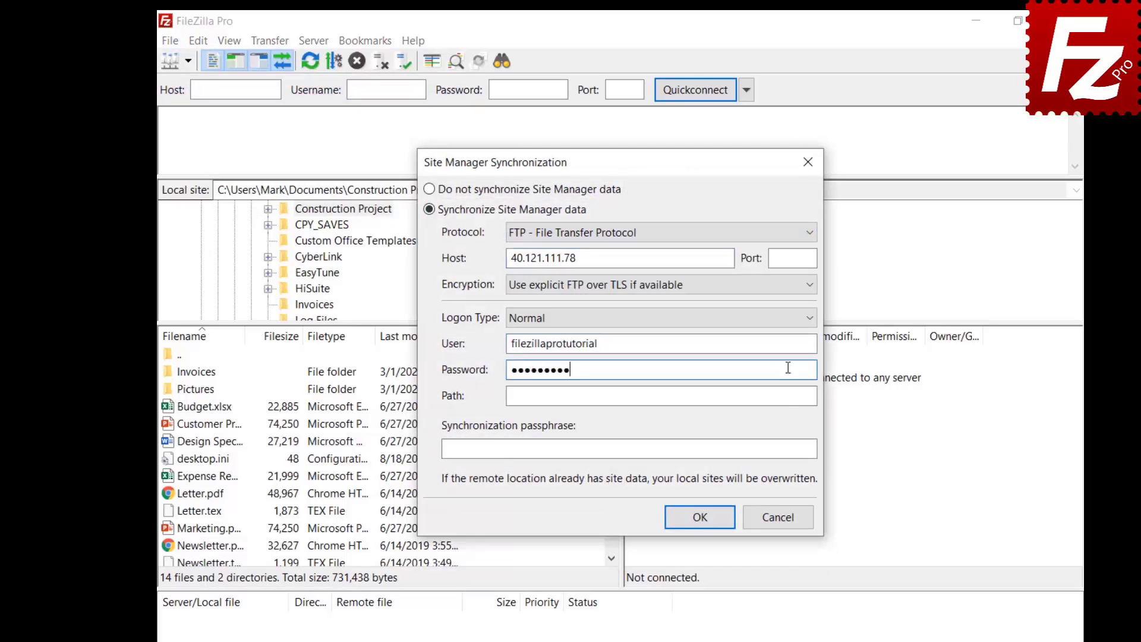
click(788, 396)
text(/)
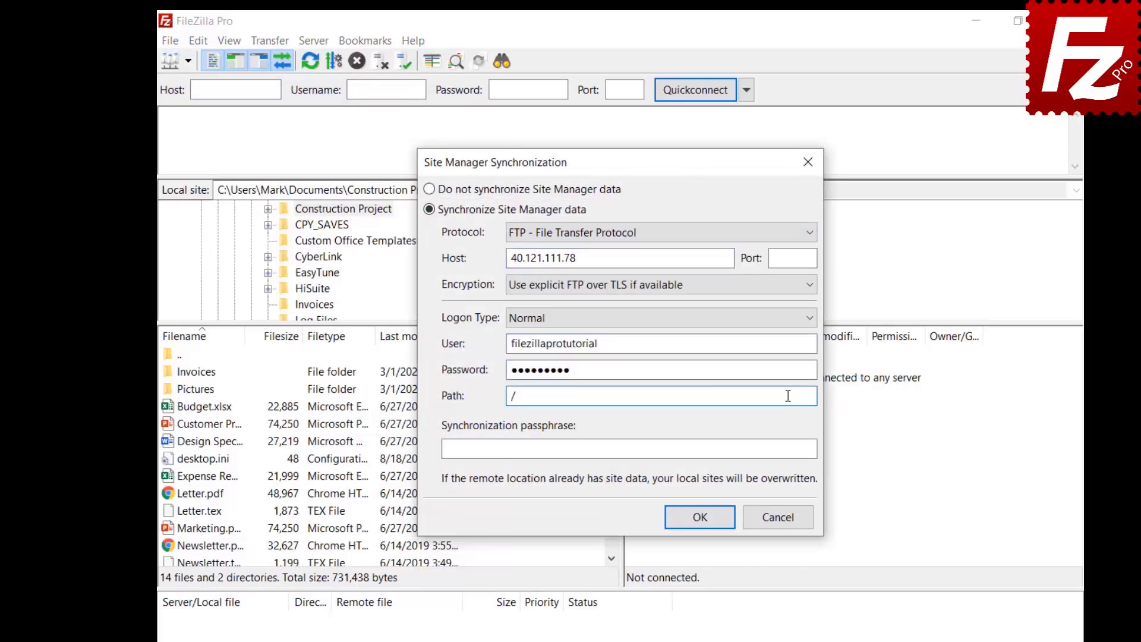
click(804, 449)
text(••••••••••)
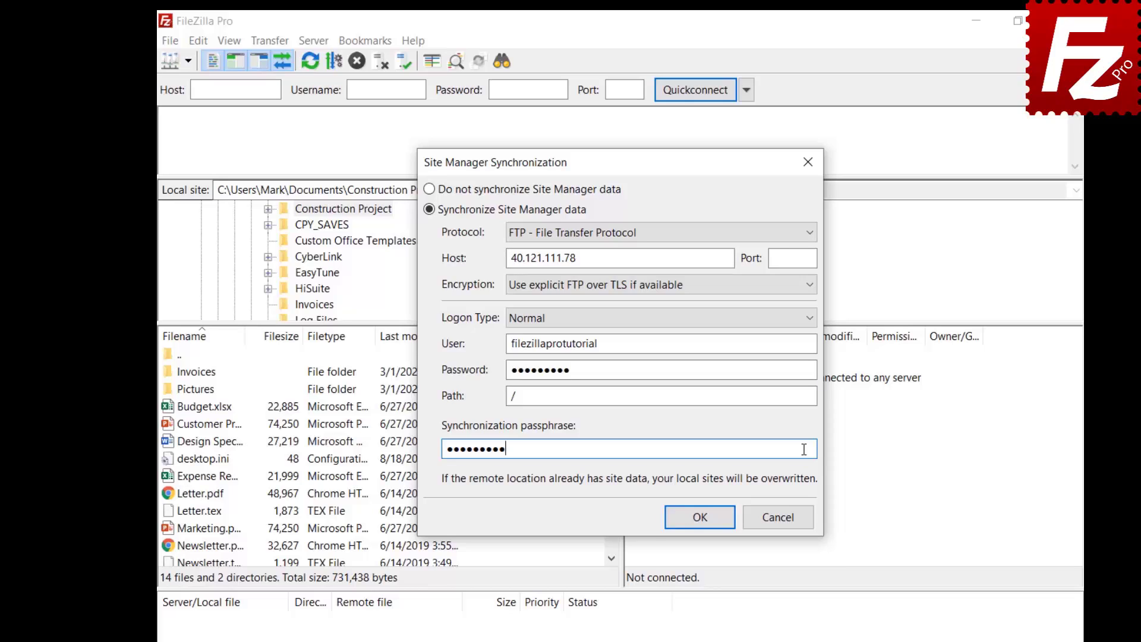
click(701, 518)
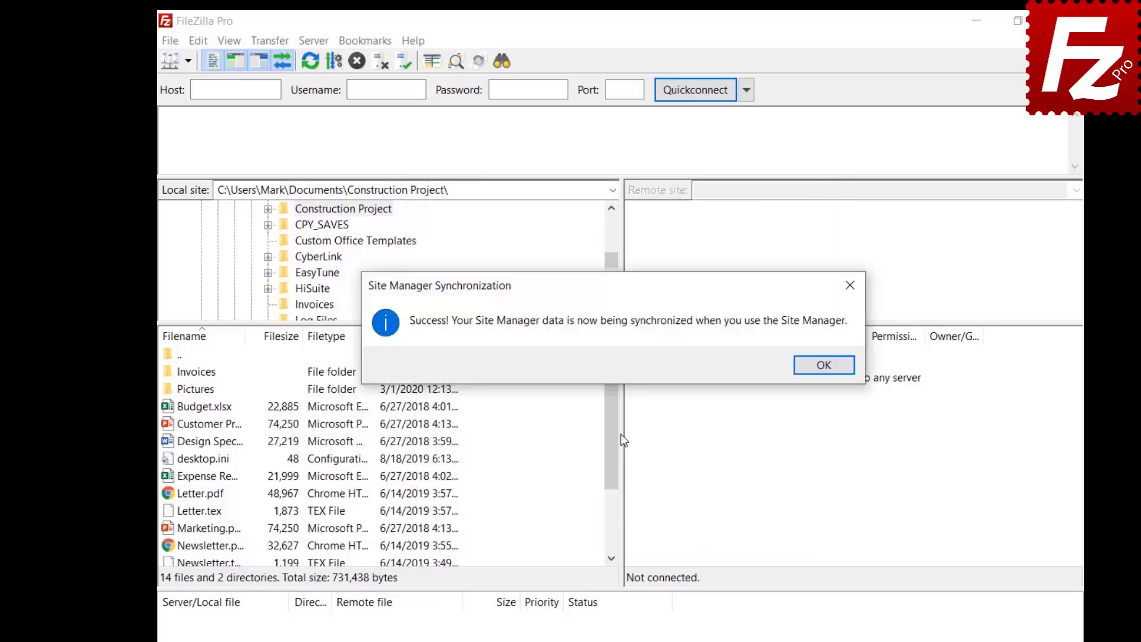
Dismiss the success message and add a new site named OneDrive using the Microsoft OneDrive protocol
key(Return)
click(170, 40)
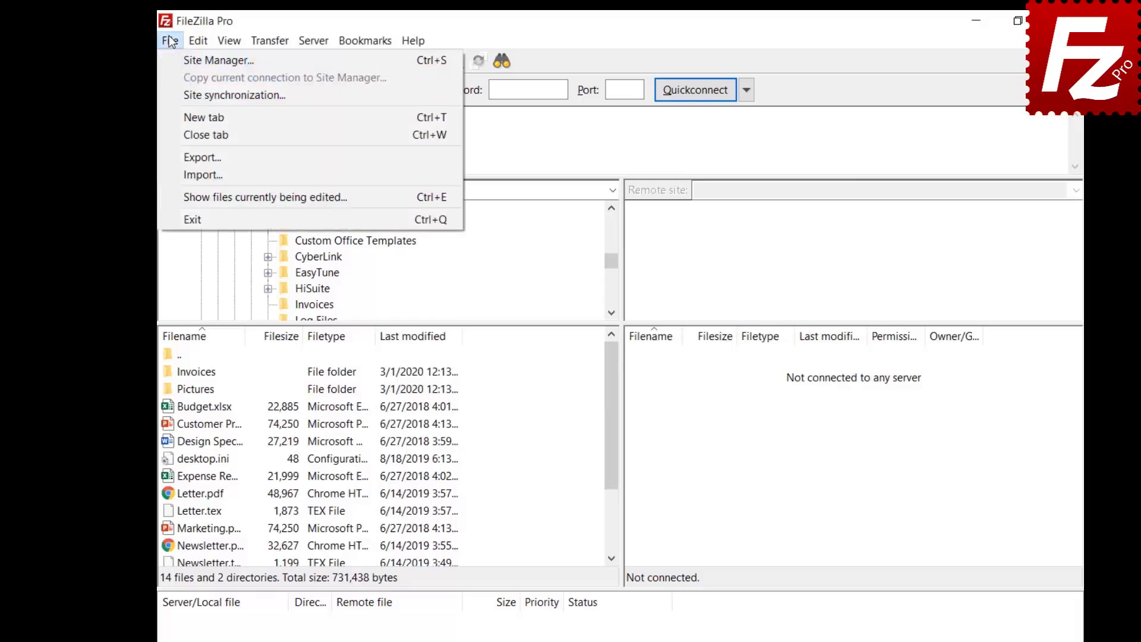
click(176, 60)
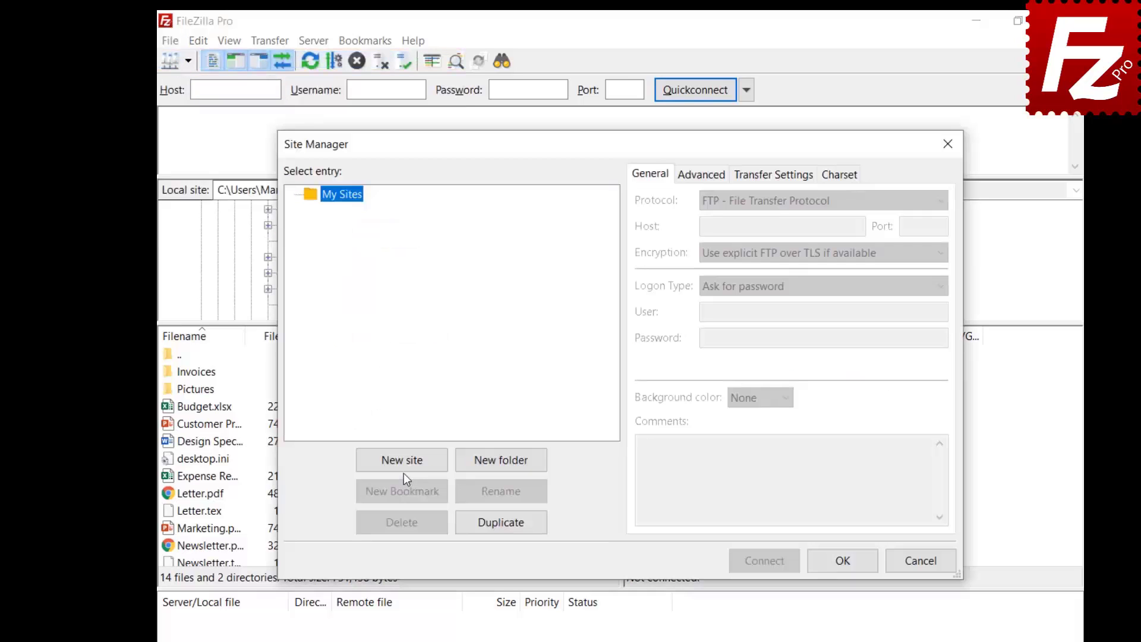
click(403, 460)
text(OneDrive)
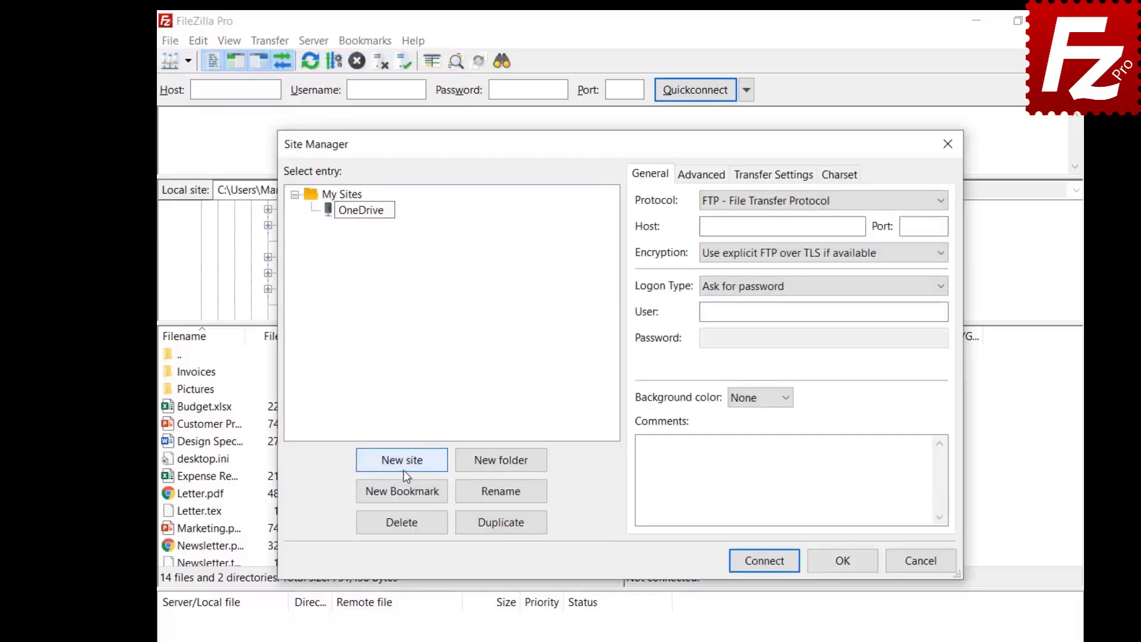
click(795, 209)
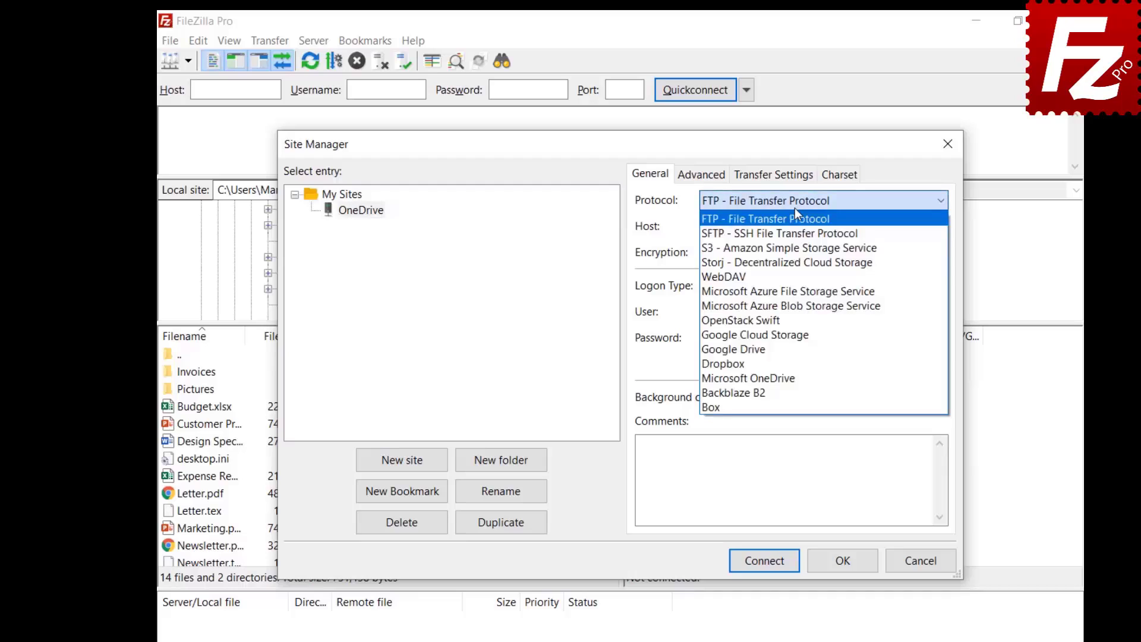
click(782, 374)
click(845, 567)
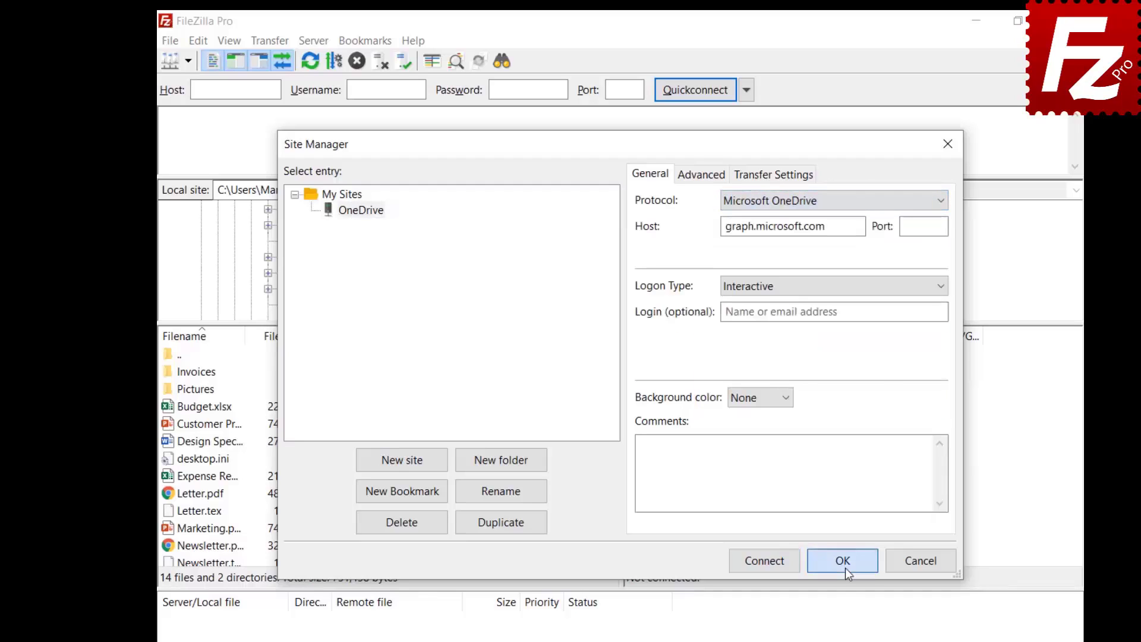
Check the OneDrive entry in the Site Manager, then bring up the Site Manager synchronization settings
click(163, 40)
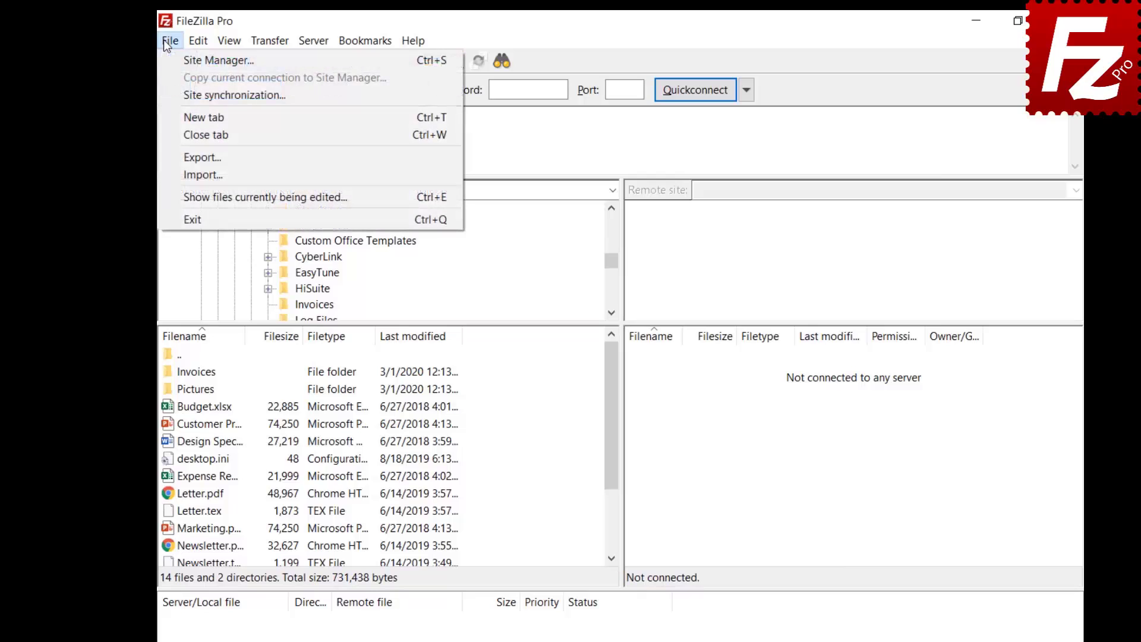
click(170, 54)
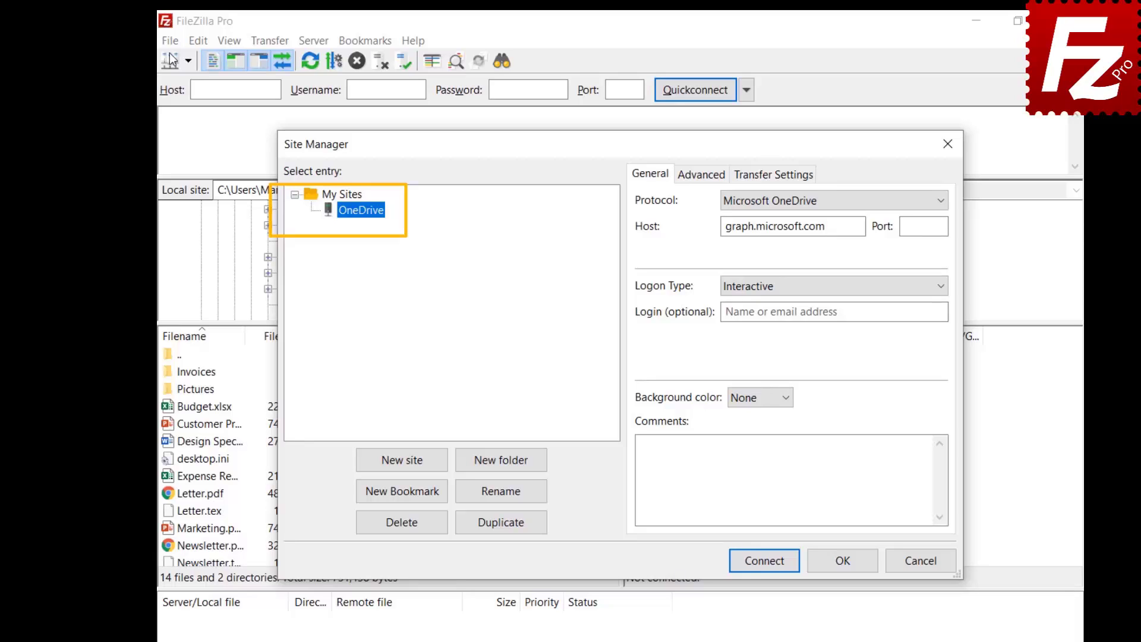
key(Escape)
click(170, 41)
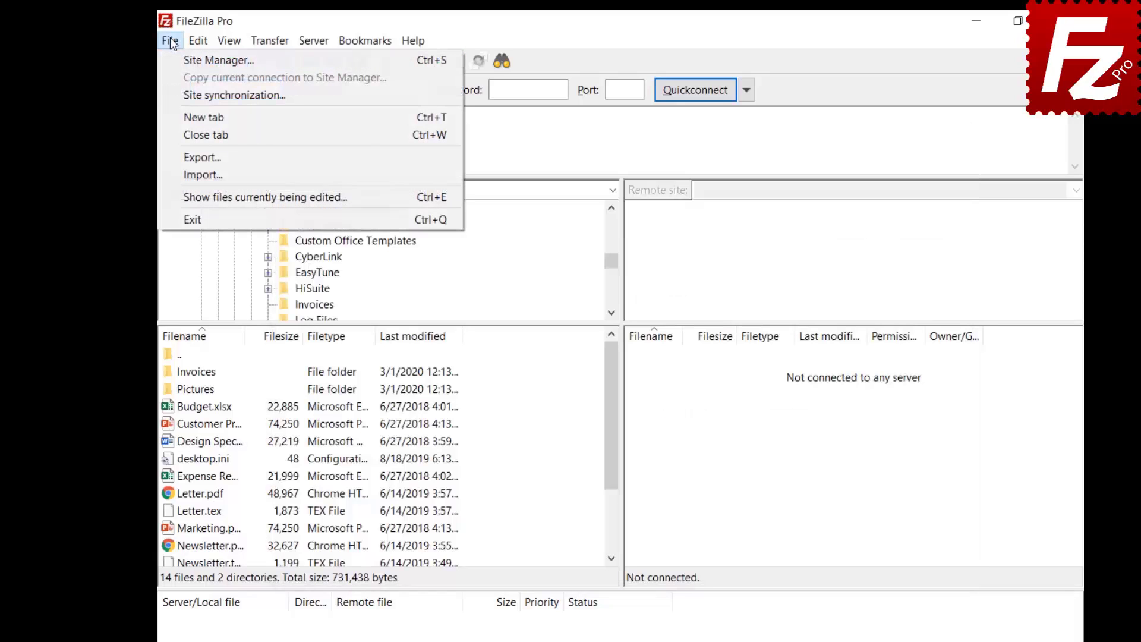
click(189, 95)
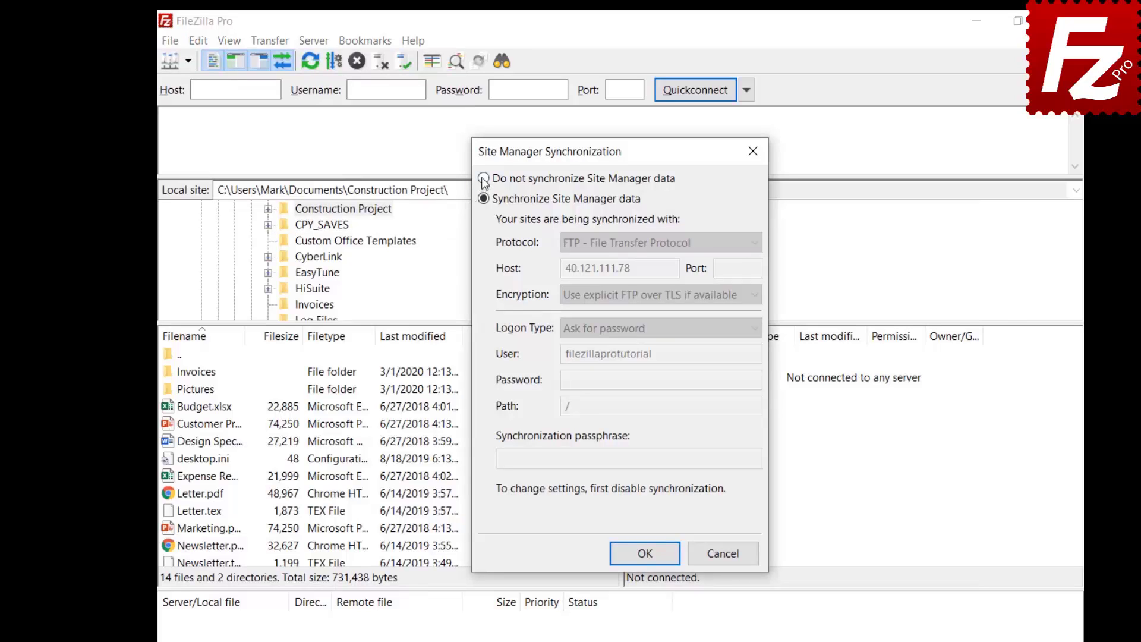
Select 'Do not synchronize Site Manager data' and apply it
click(483, 180)
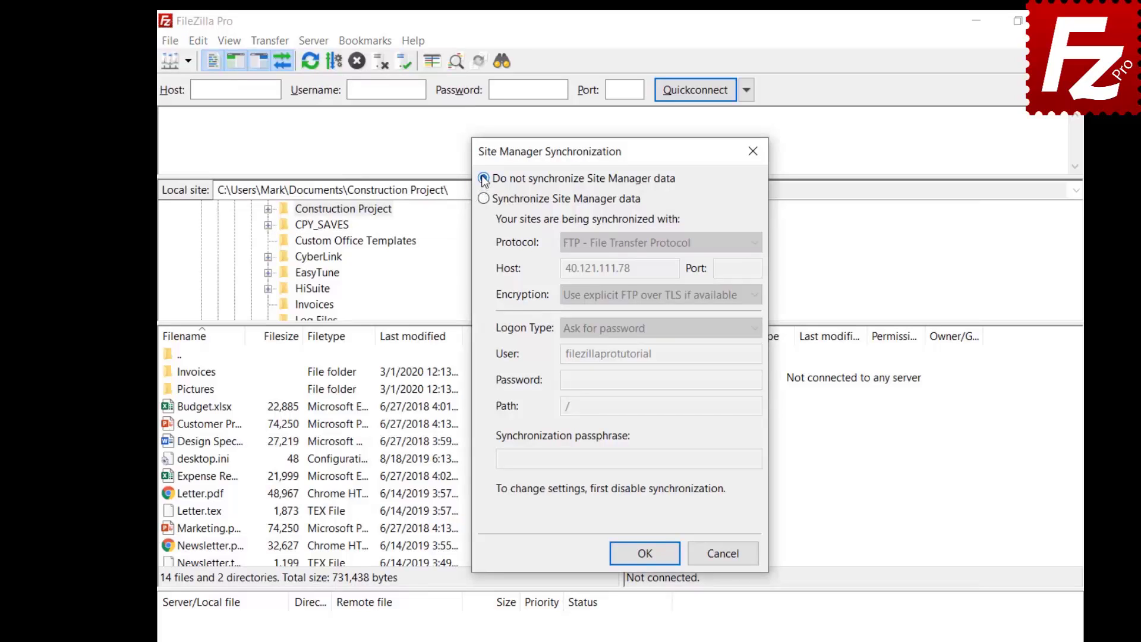
click(646, 556)
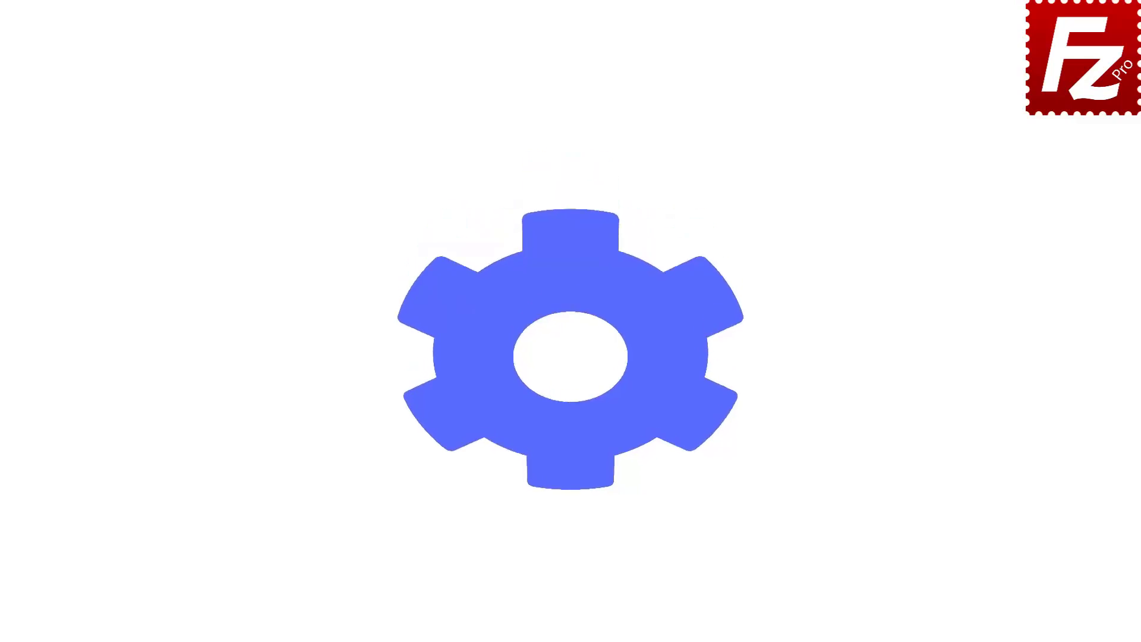
Open FileZilla Pro from the desktop, connected to the Amazon S3 constructionprojectbucket
double_click(174, 119)
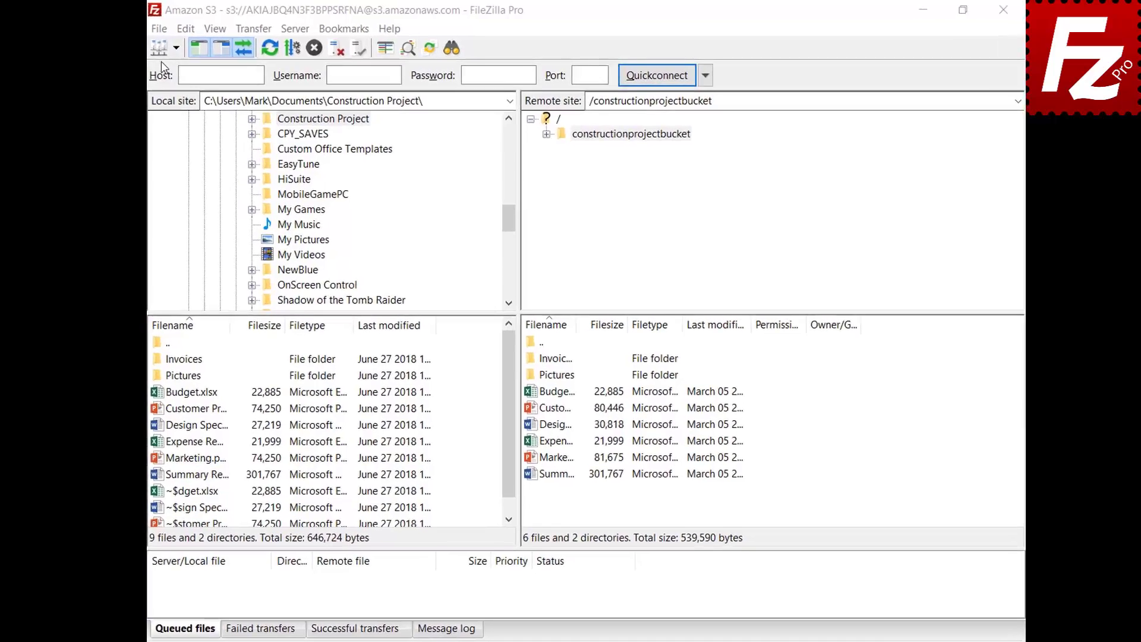
Export Site Manager entries, settings, transfer queue and filters to FileZilla.xml in Documents
click(155, 28)
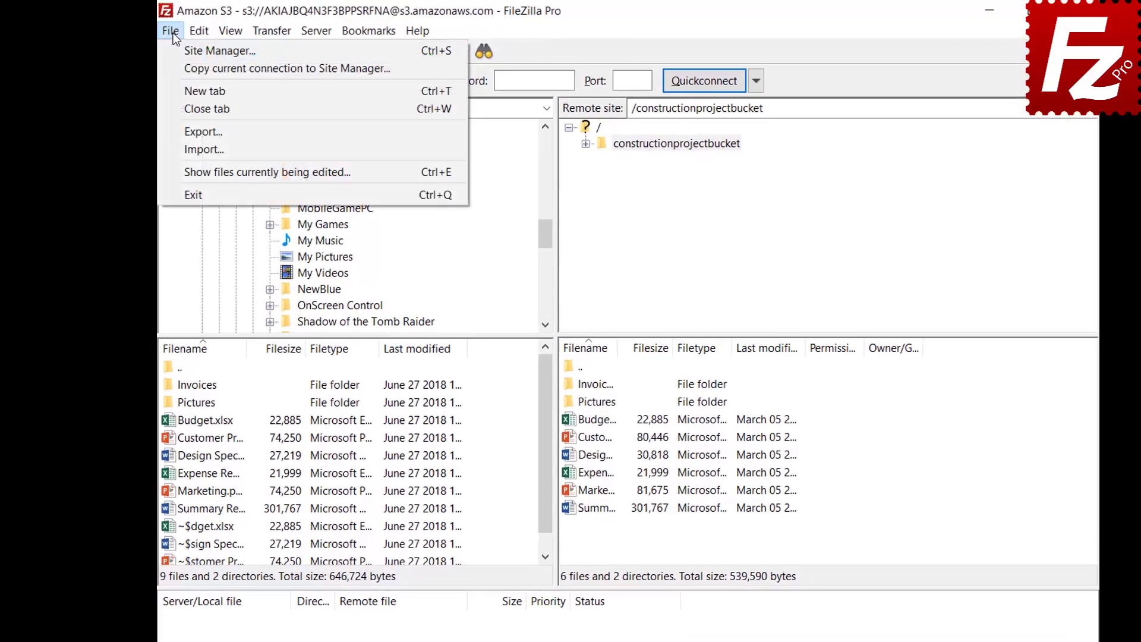
click(182, 131)
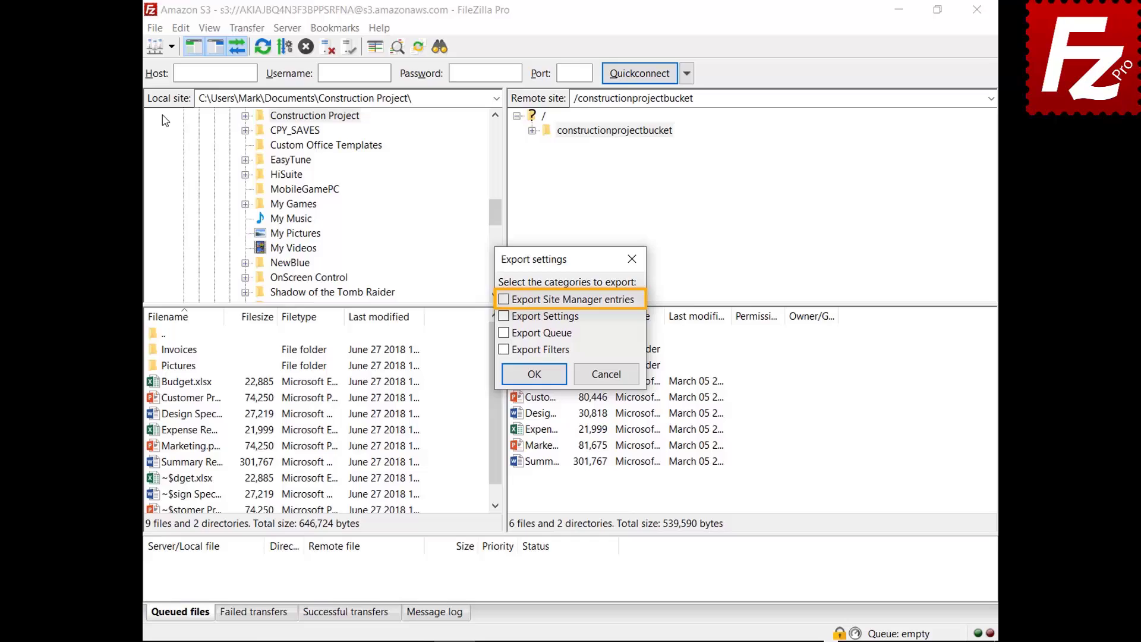
click(504, 300)
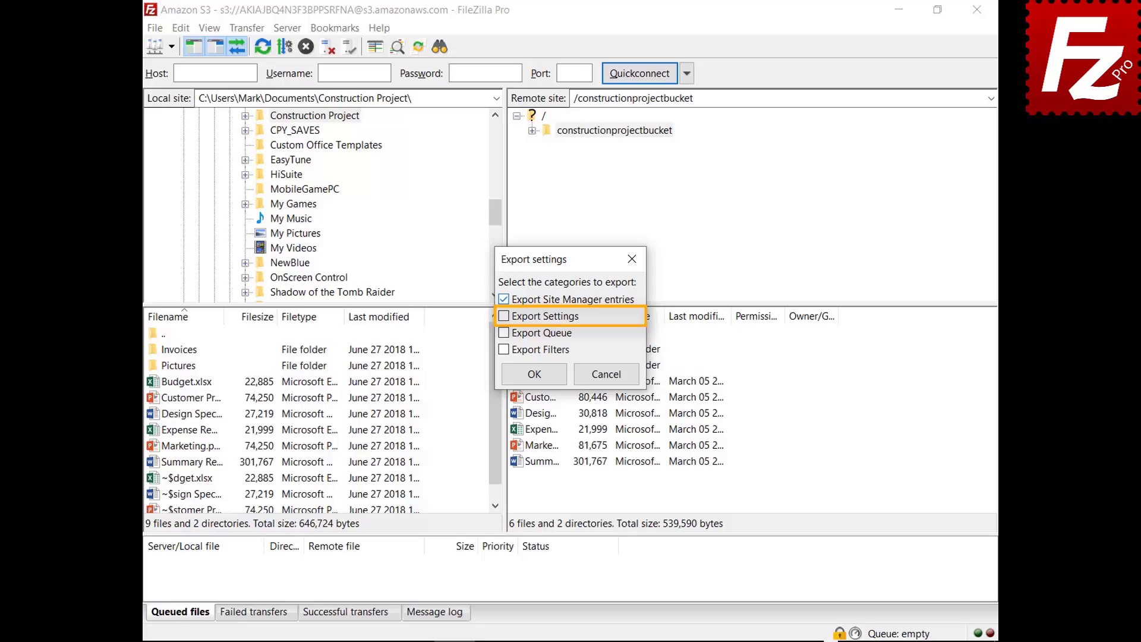
click(504, 317)
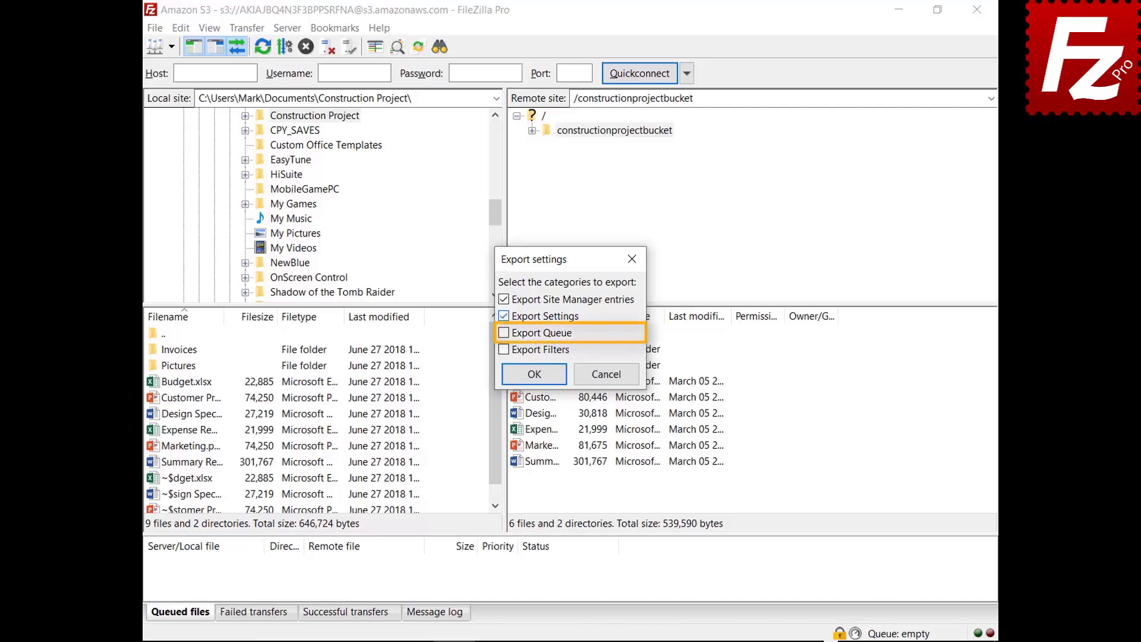
click(504, 332)
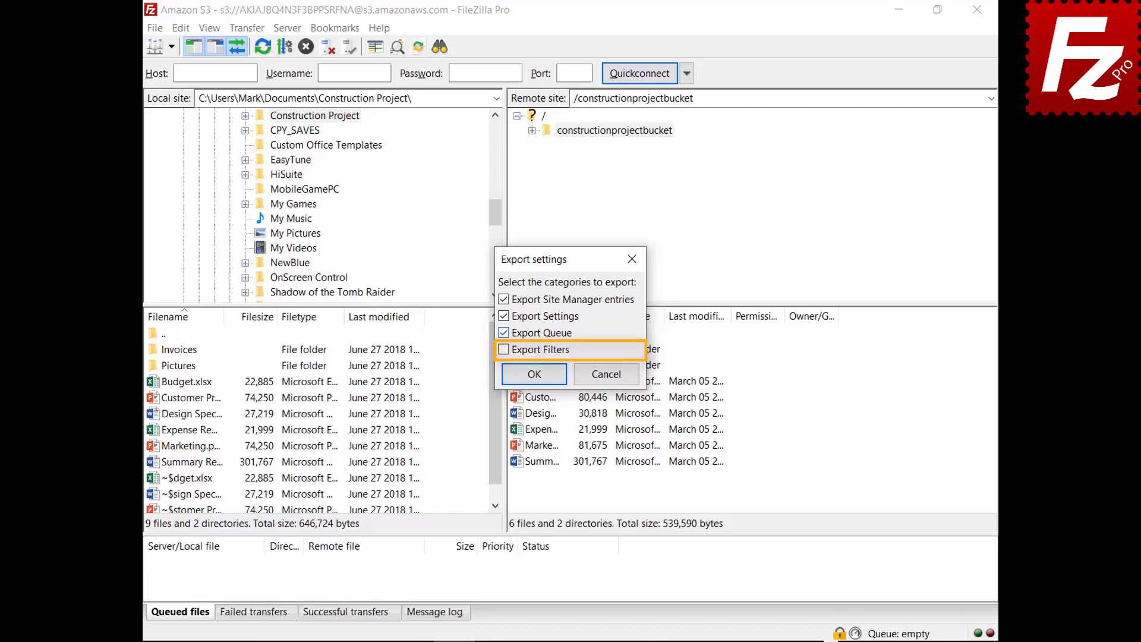
click(504, 349)
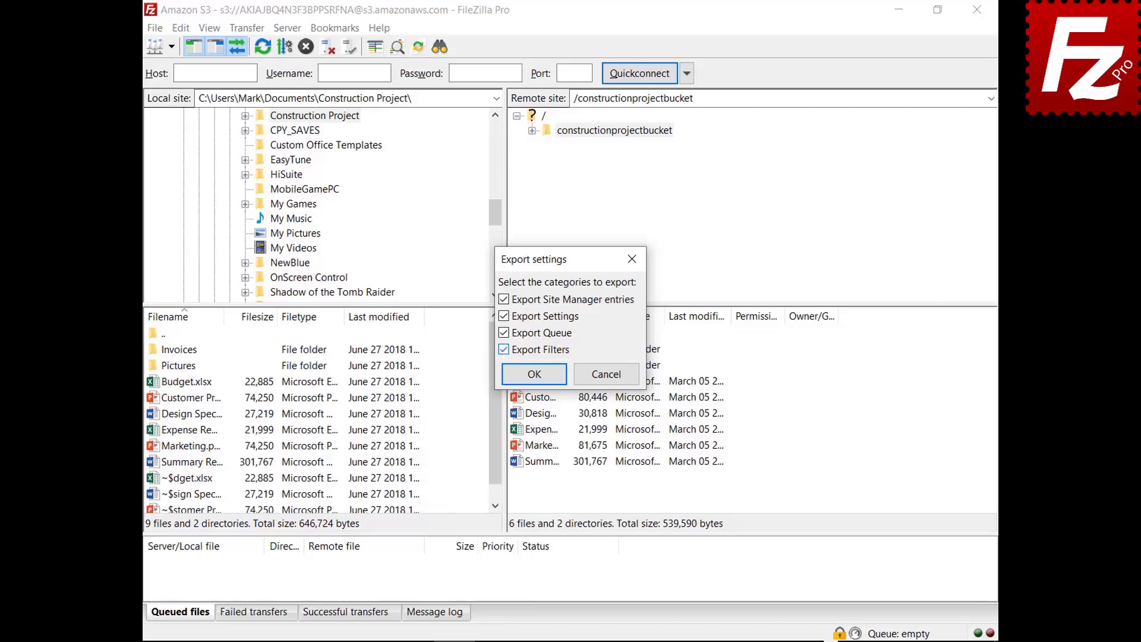
click(534, 374)
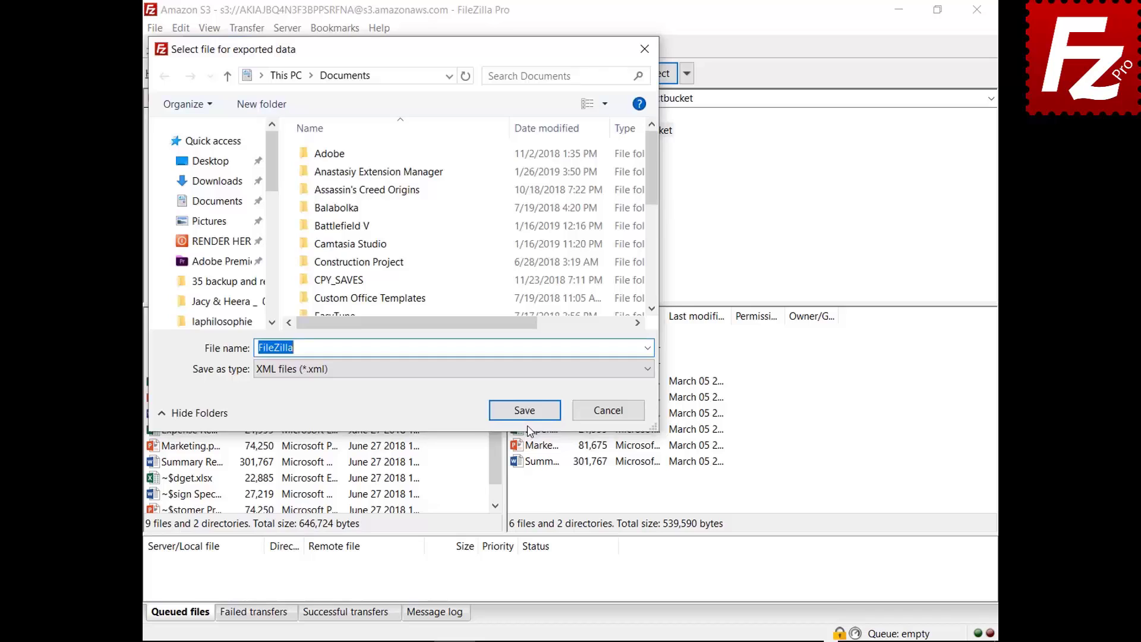
click(525, 416)
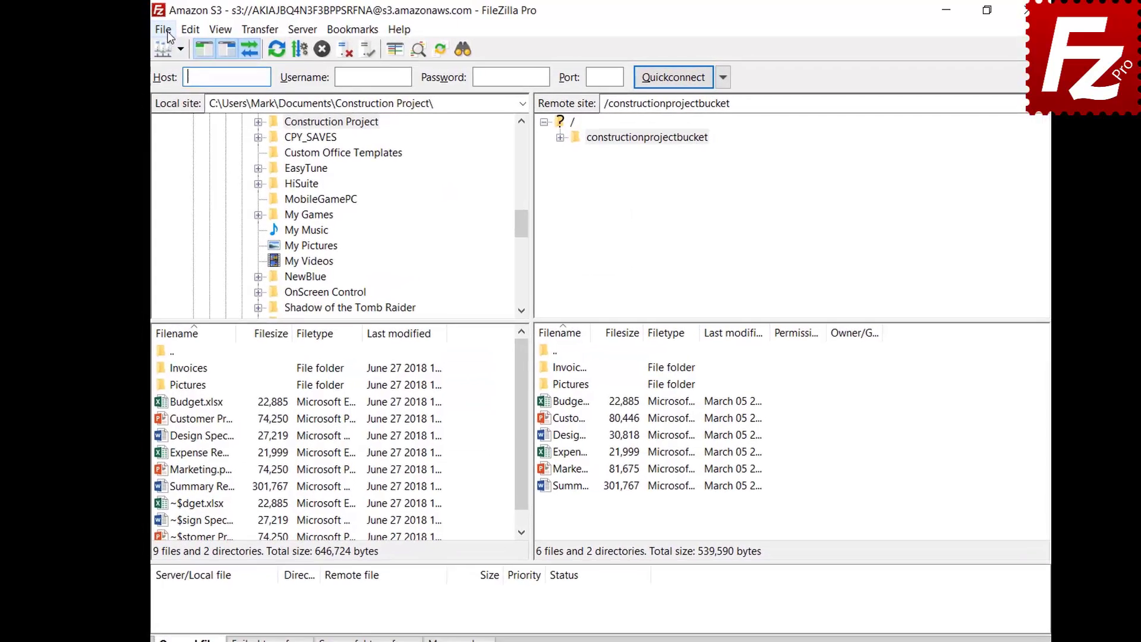
Choose Import from the File menu to open the settings file picker
click(154, 28)
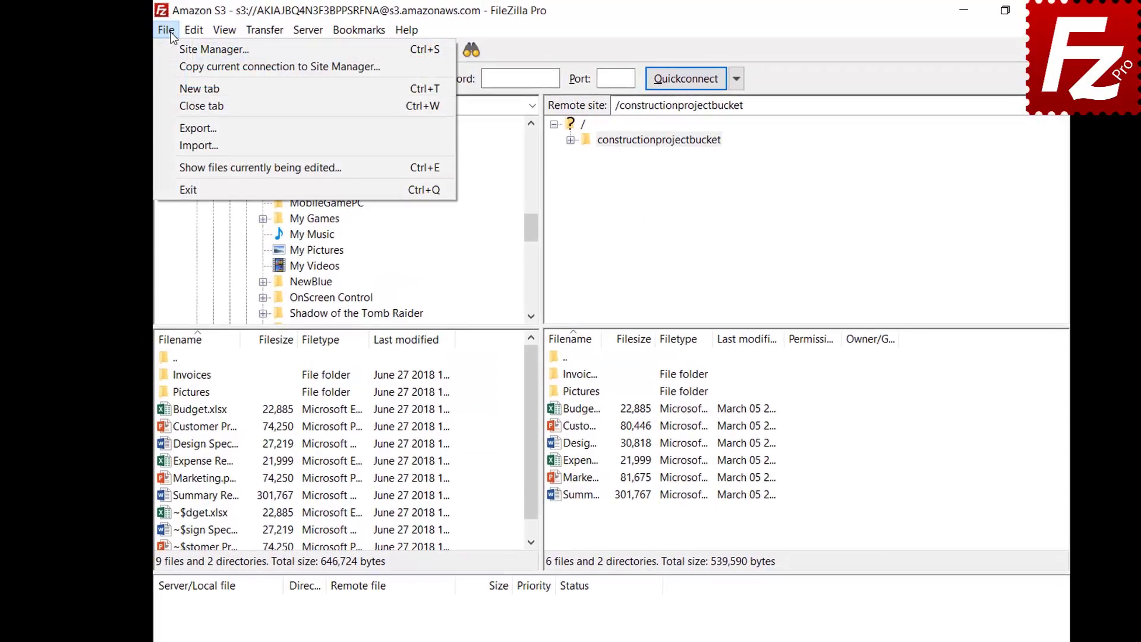
click(170, 146)
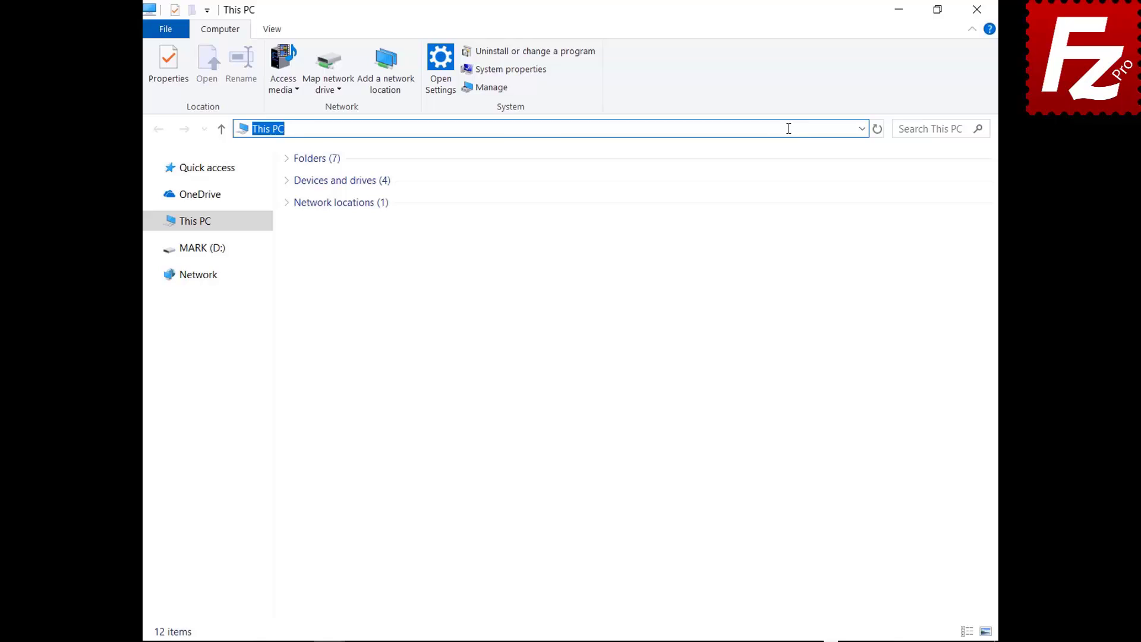
Go to %APPDATA%\FileZilla and select all seven configuration files, including filezilla, sitemanager and queue.sqlite3
text(%APPDATA%\FileZ)
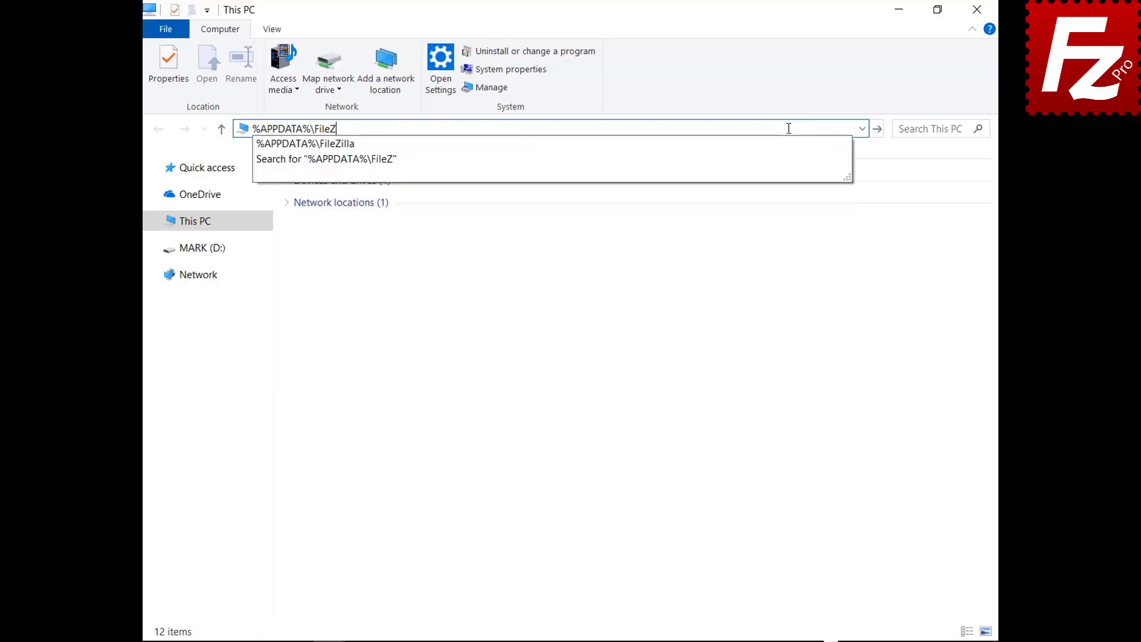
text(illa)
key(Return)
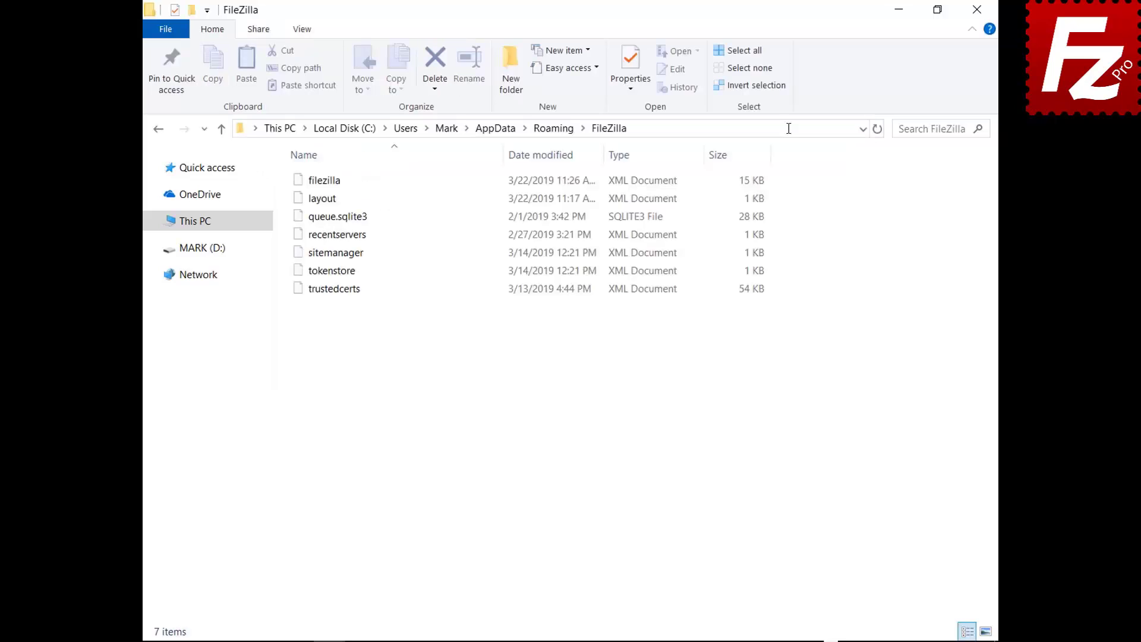
drag(337, 310, 337, 168)
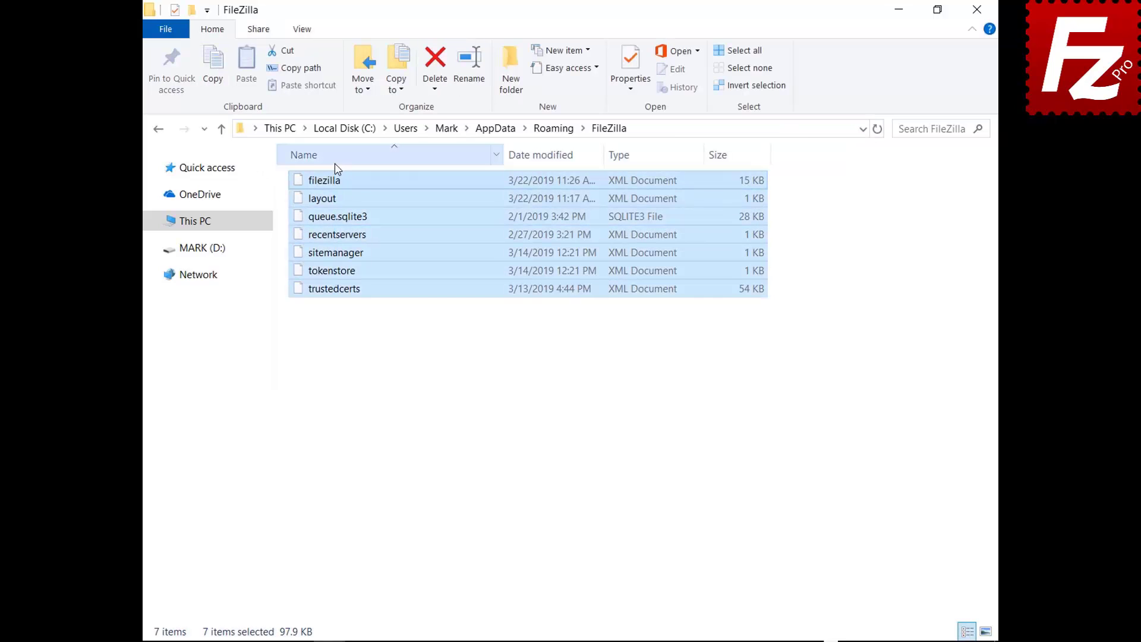
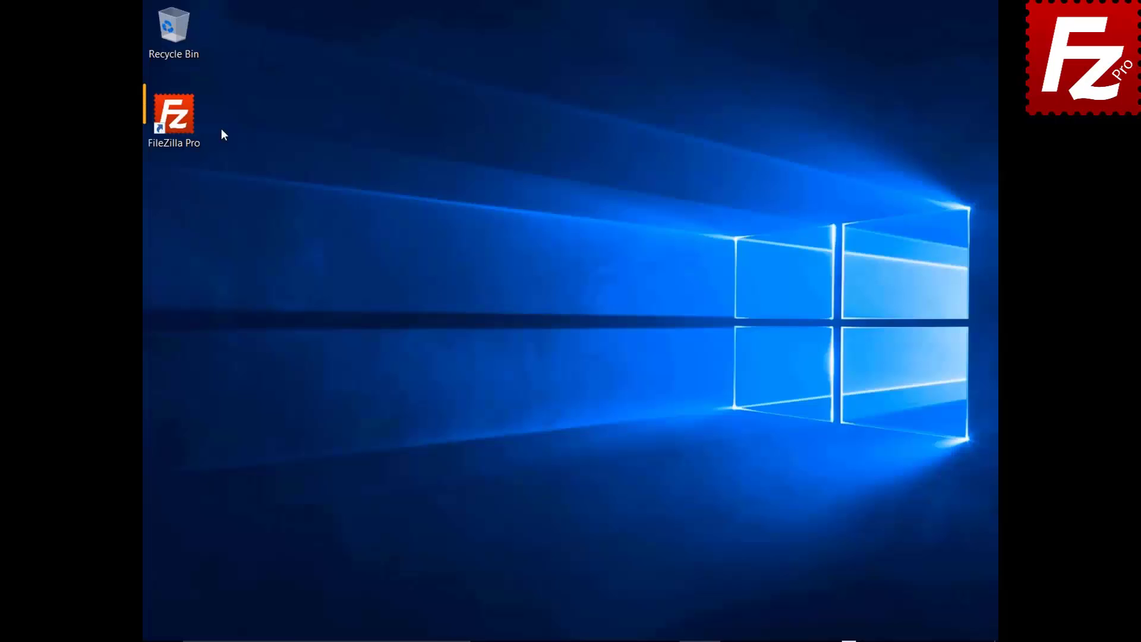
Launch FileZilla Pro and connect to the saved Amazon S3 site
click(195, 126)
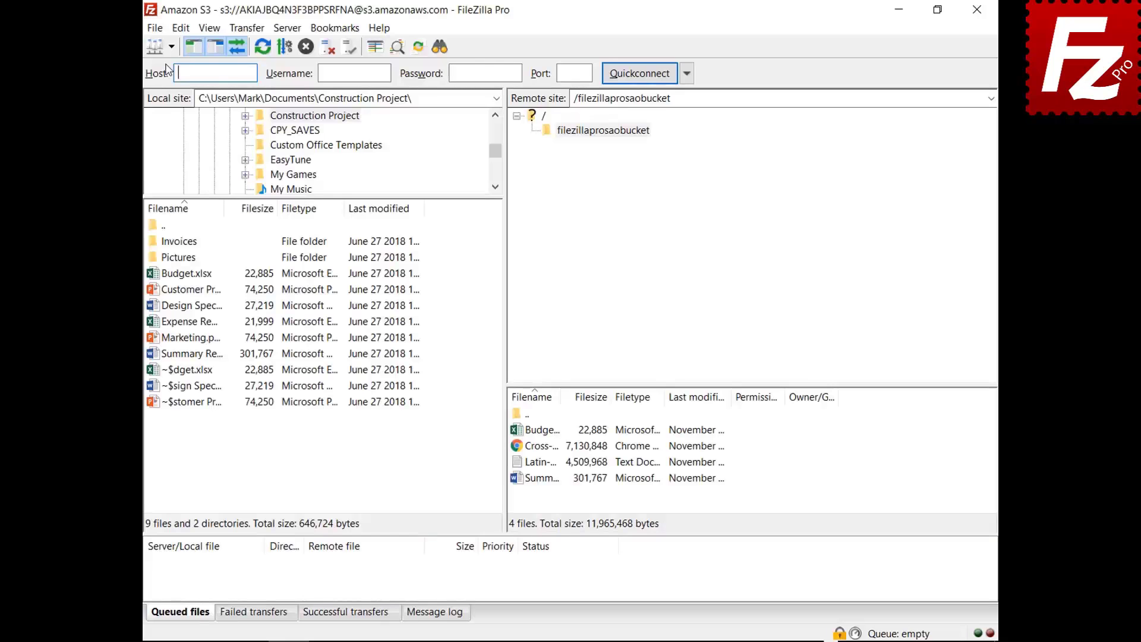
click(132, 50)
click(130, 74)
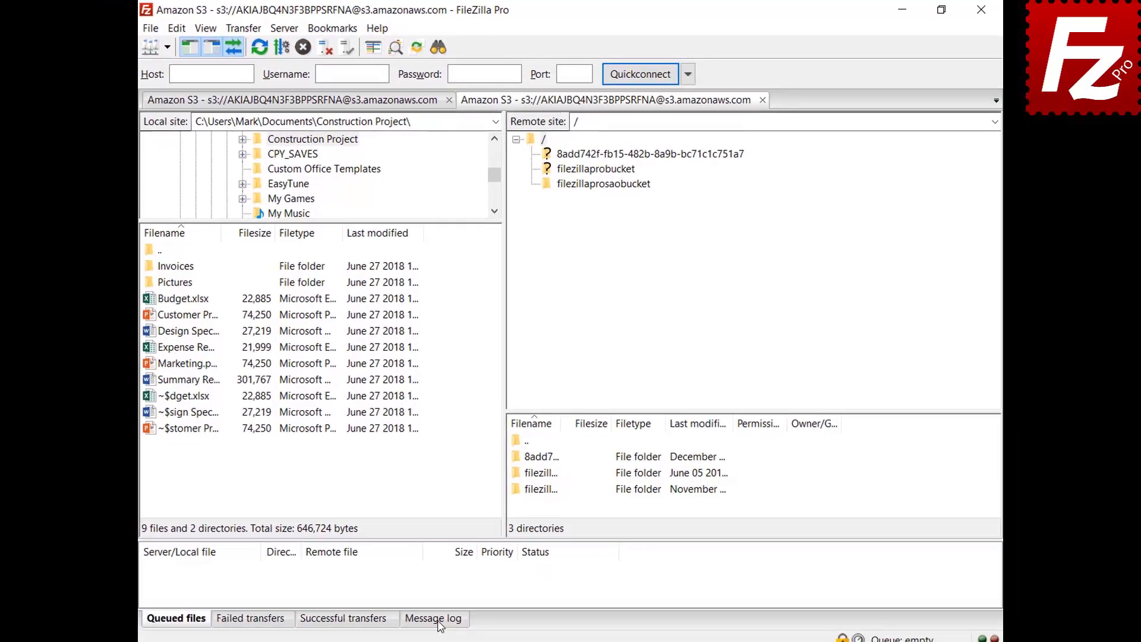
Show the message log and open the filezillaprosaobucket bucket listing its four files
click(439, 614)
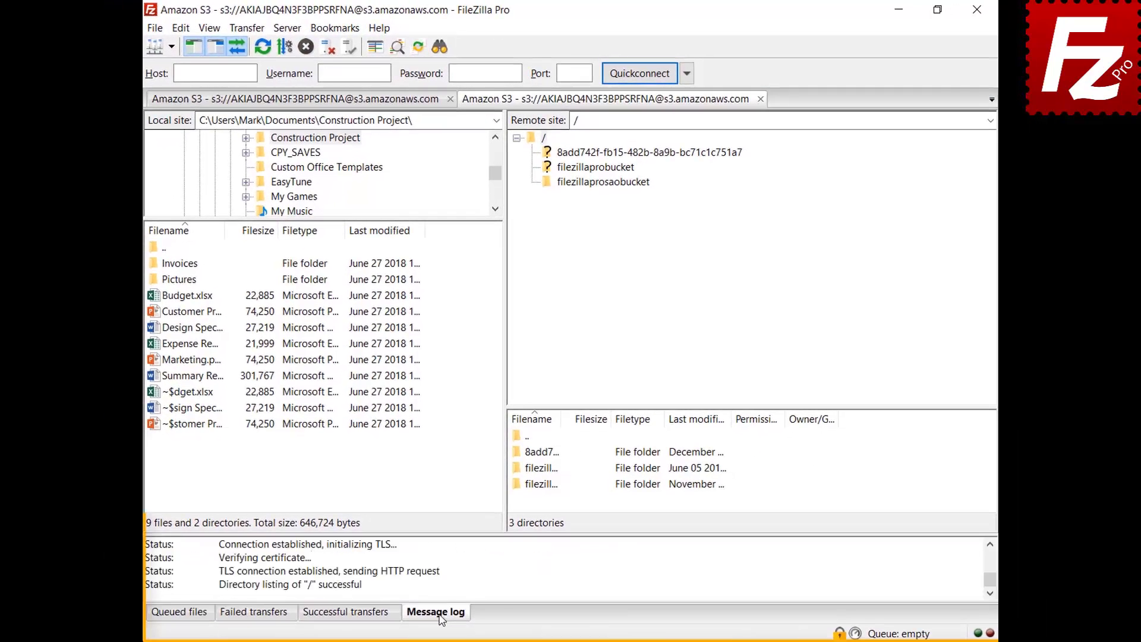
right_click(489, 565)
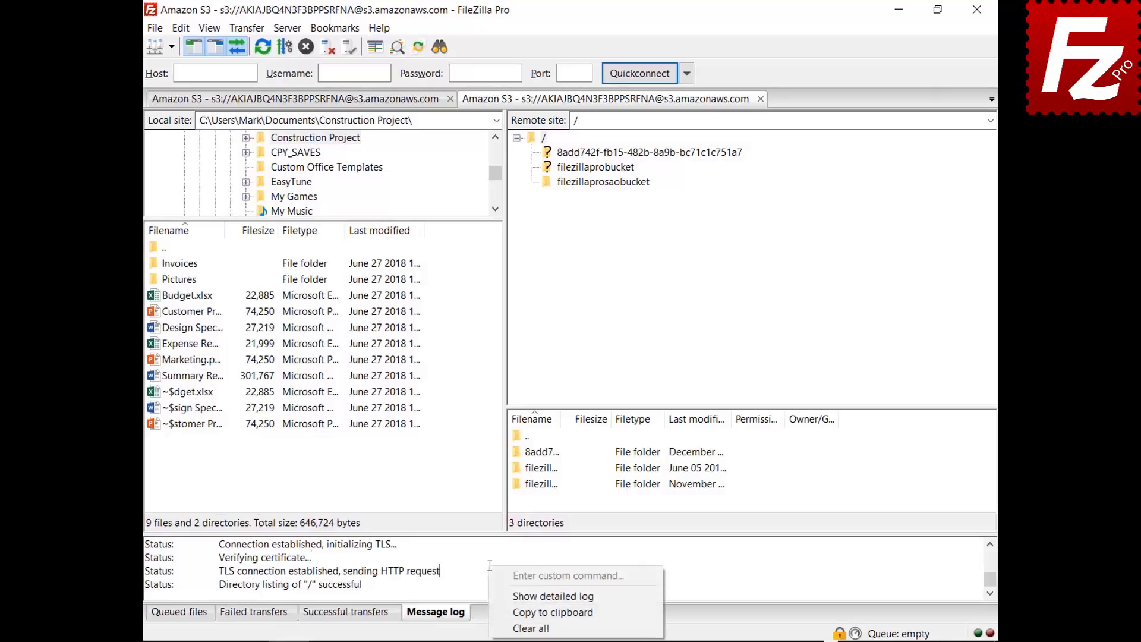
click(505, 597)
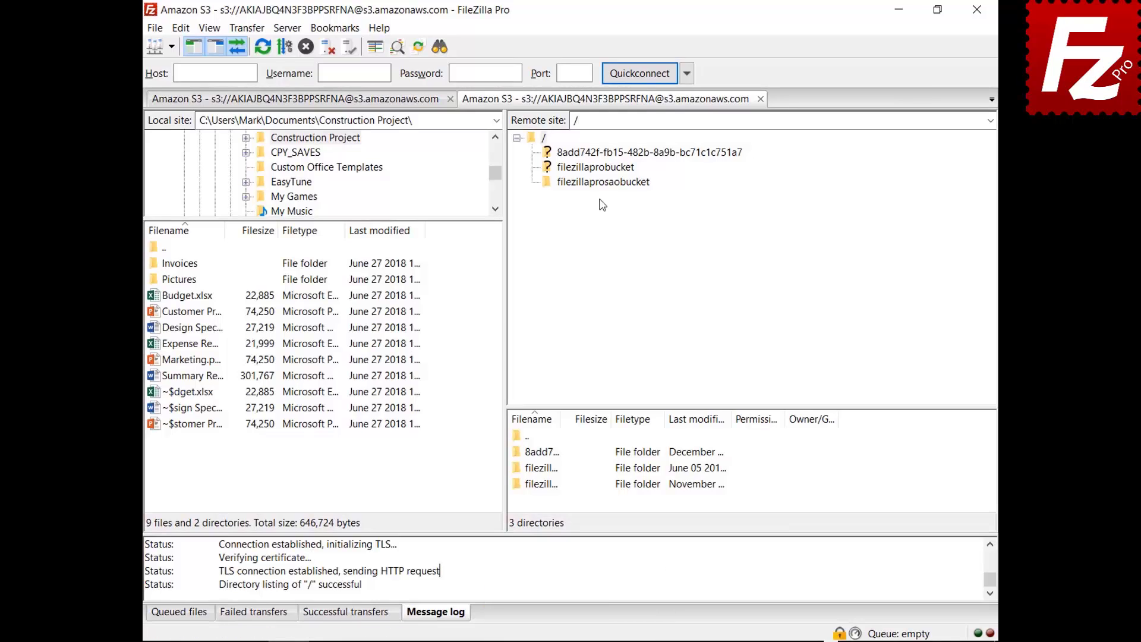
click(603, 182)
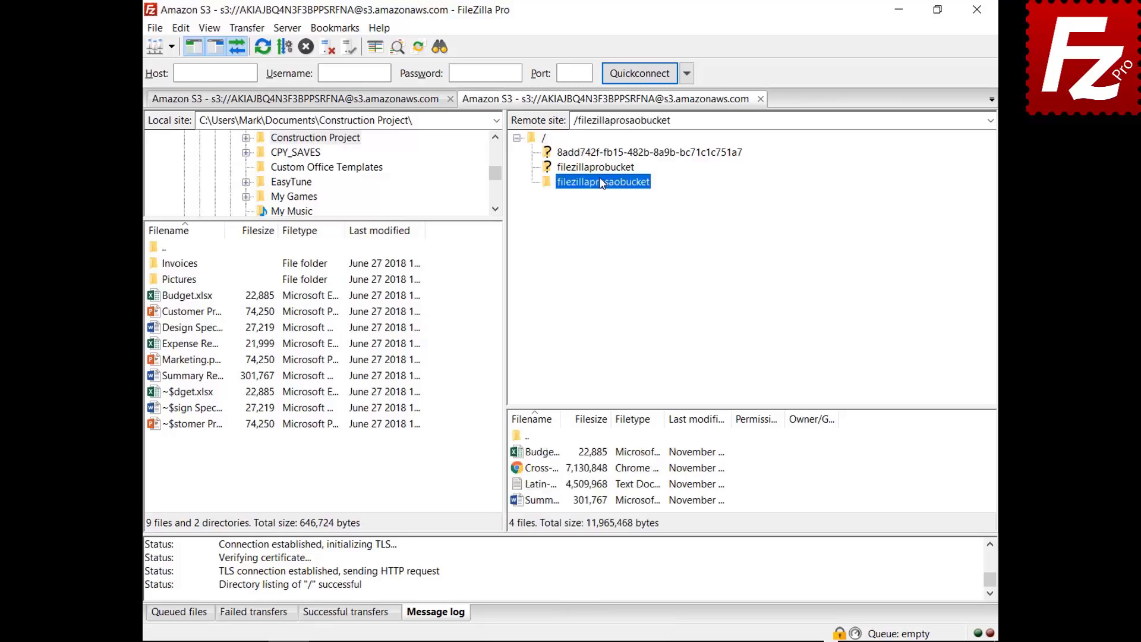
right_click(552, 572)
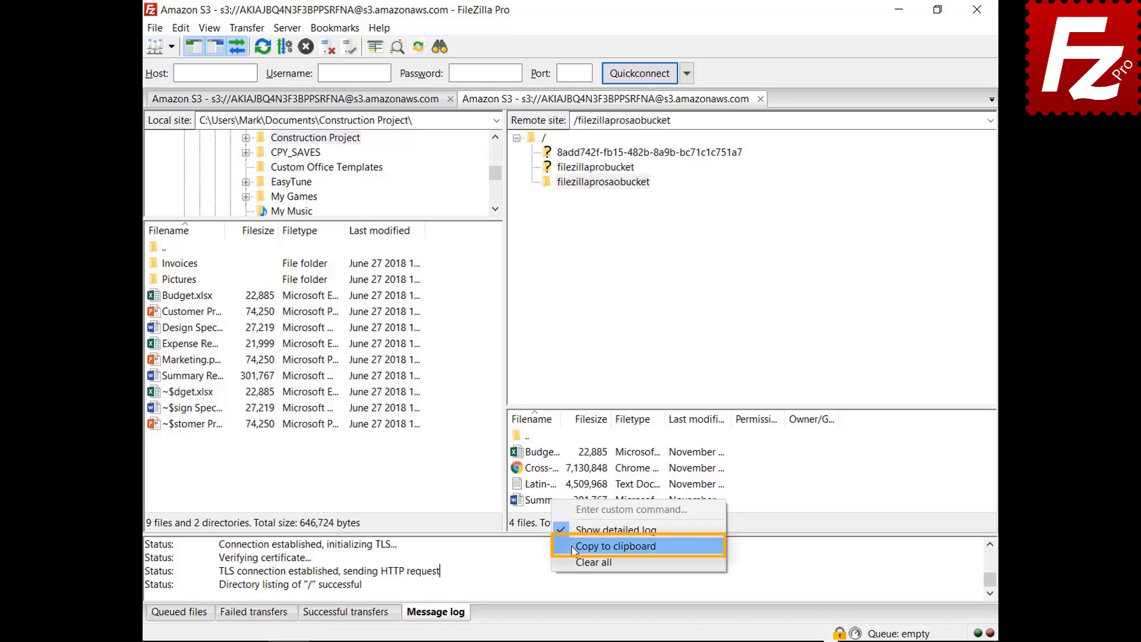
Copy the message log to the clipboard and open the program Settings
click(572, 545)
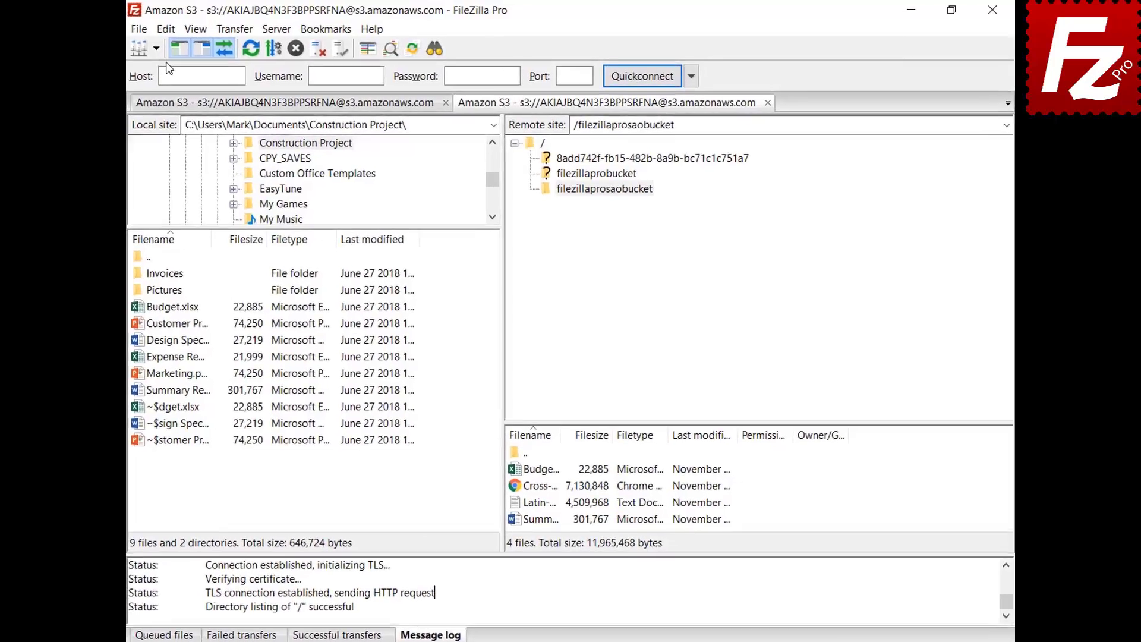
click(181, 28)
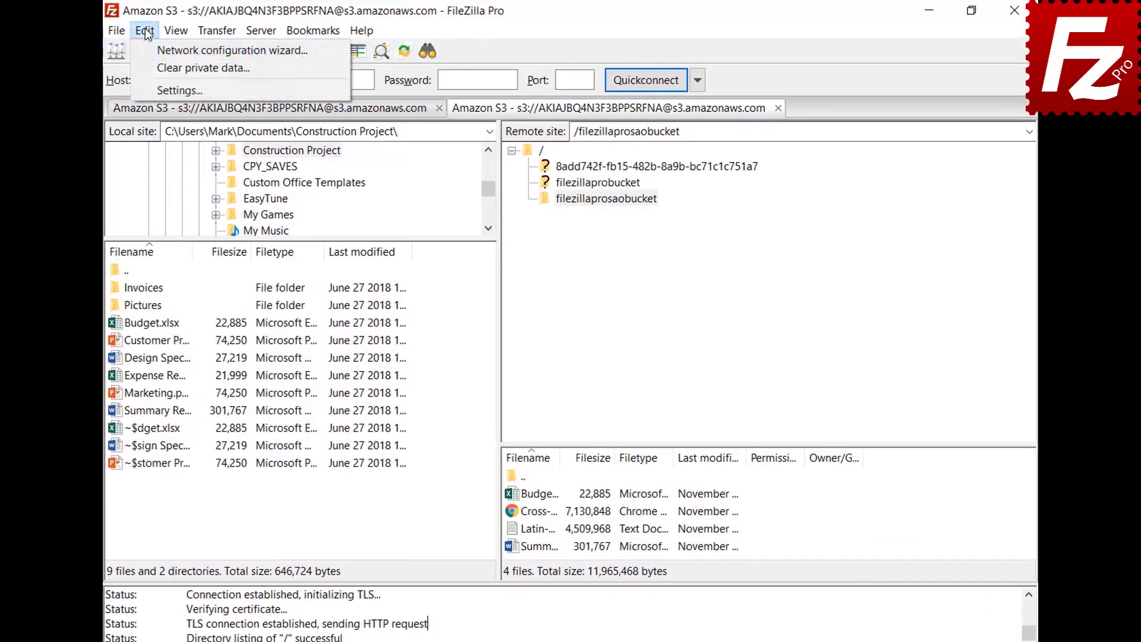
click(155, 89)
scroll(405, 274, down, 2)
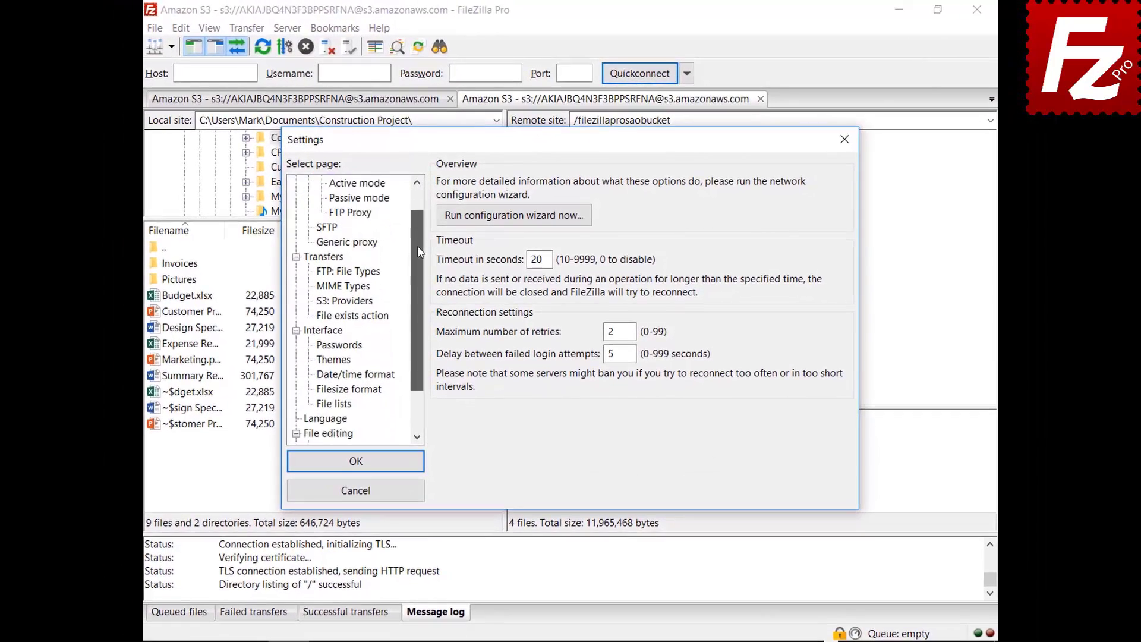
drag(418, 250, 414, 295)
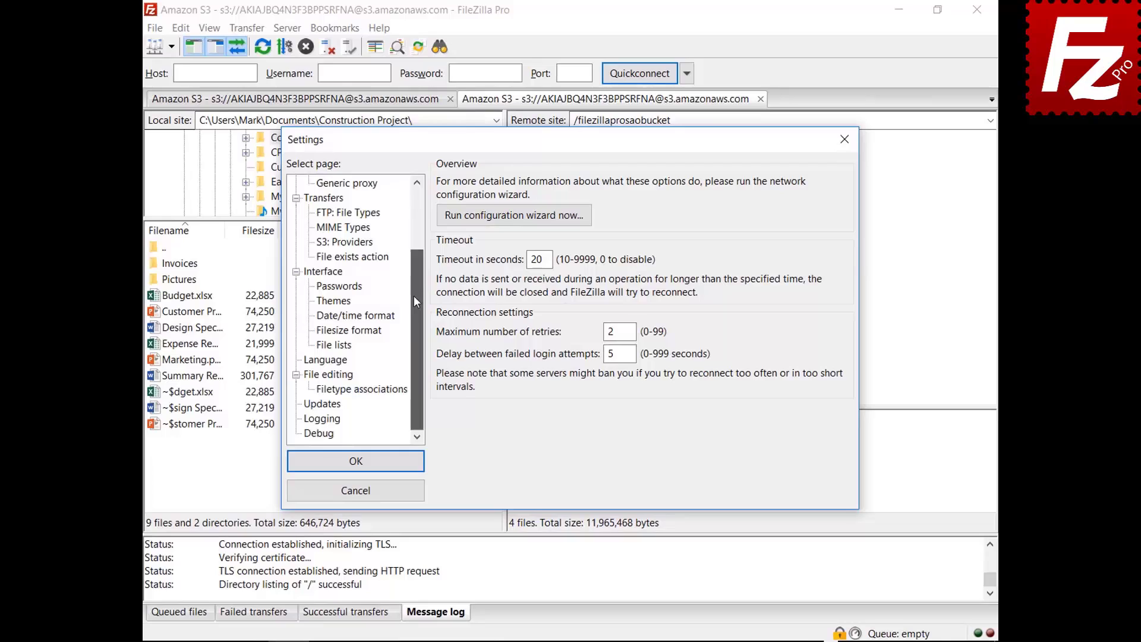
Enable message-log timestamps and Log to file, and browse for the log file location
click(323, 420)
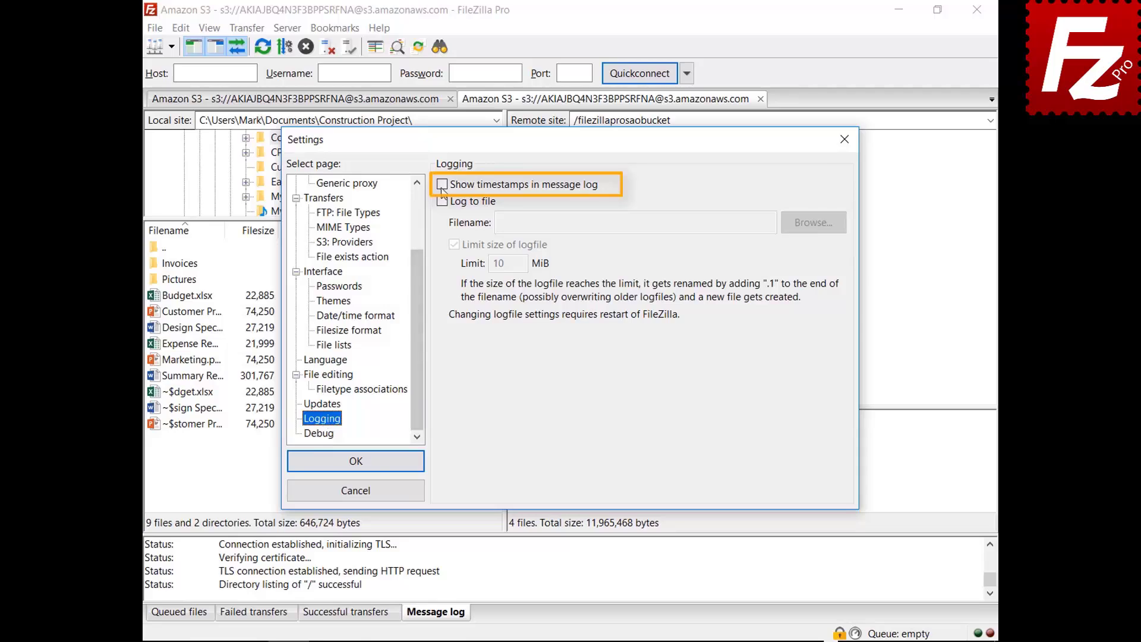
click(442, 186)
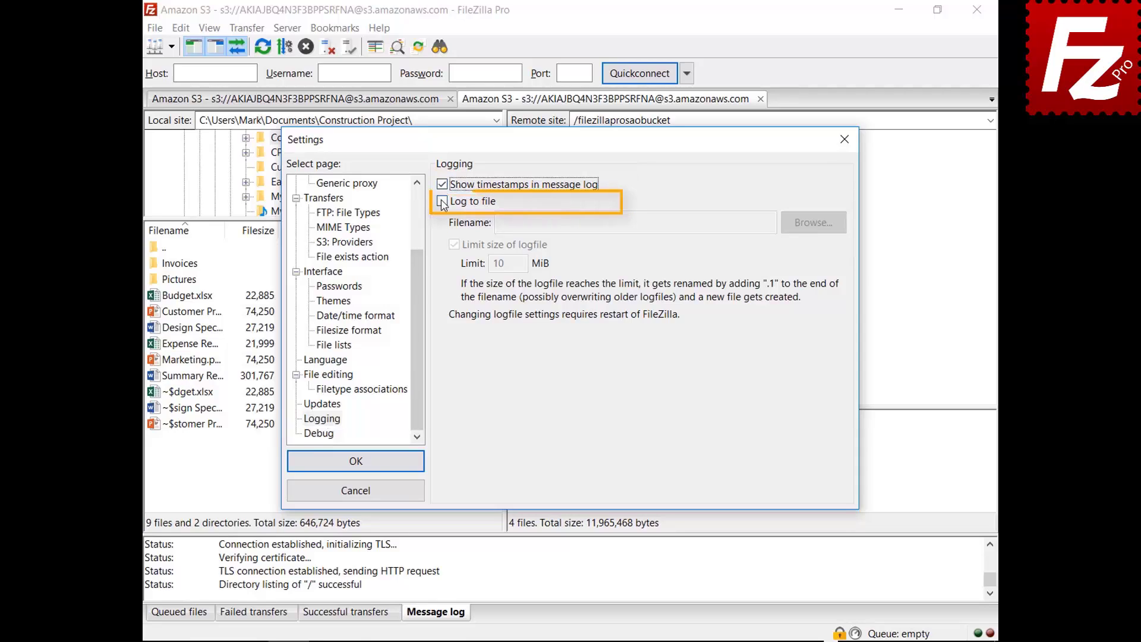
click(442, 202)
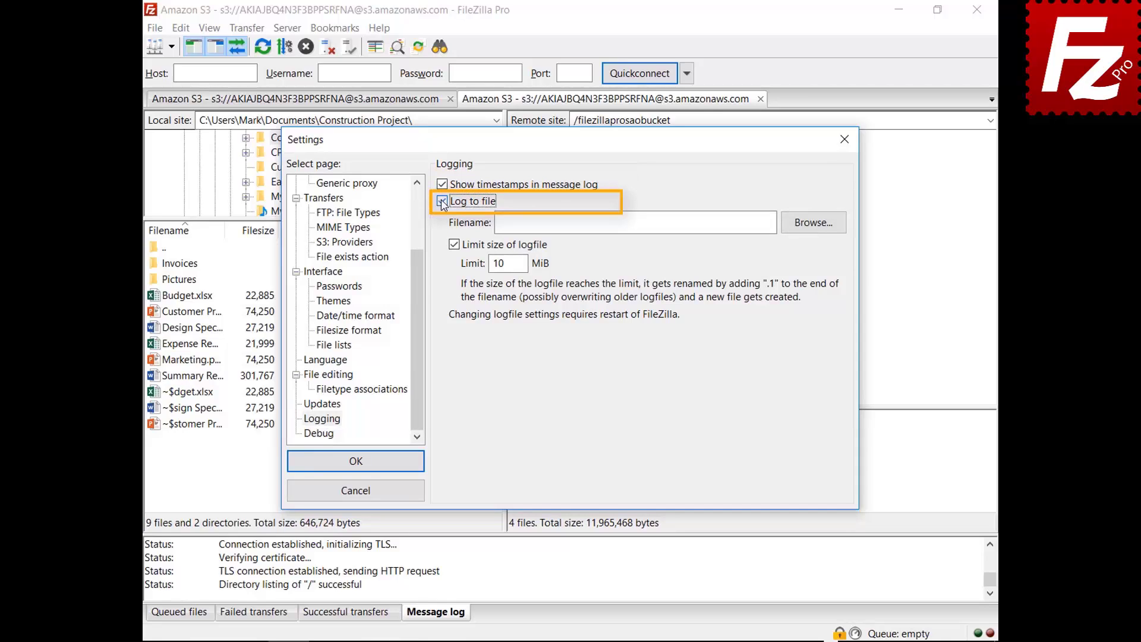
click(809, 231)
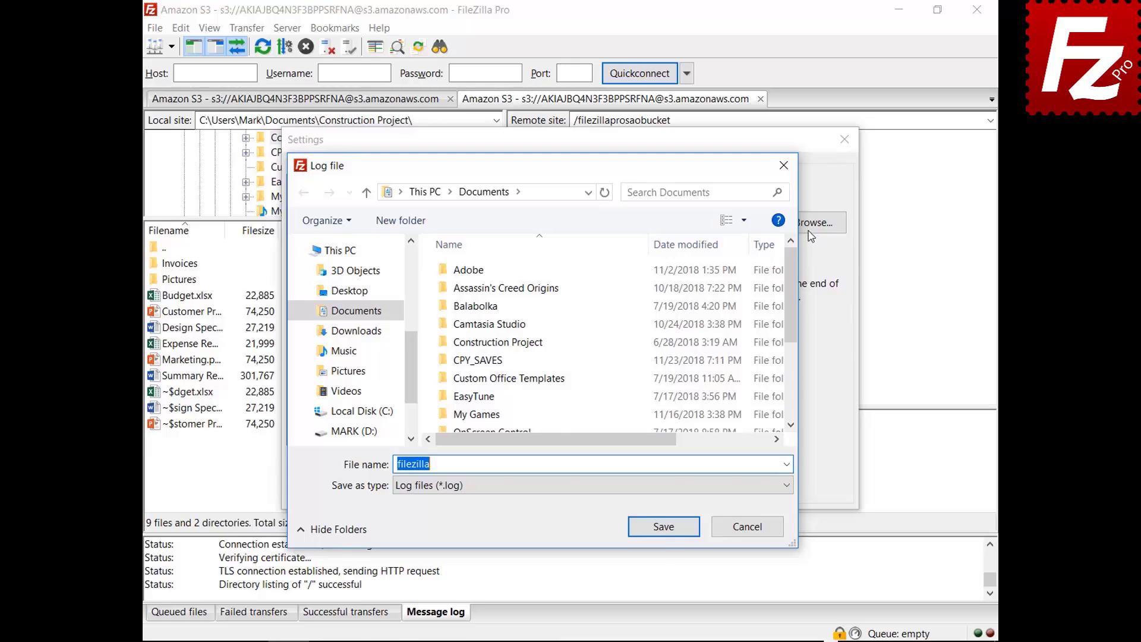
Save the log as filezilla.log in Documents and view the Debug settings page
click(664, 527)
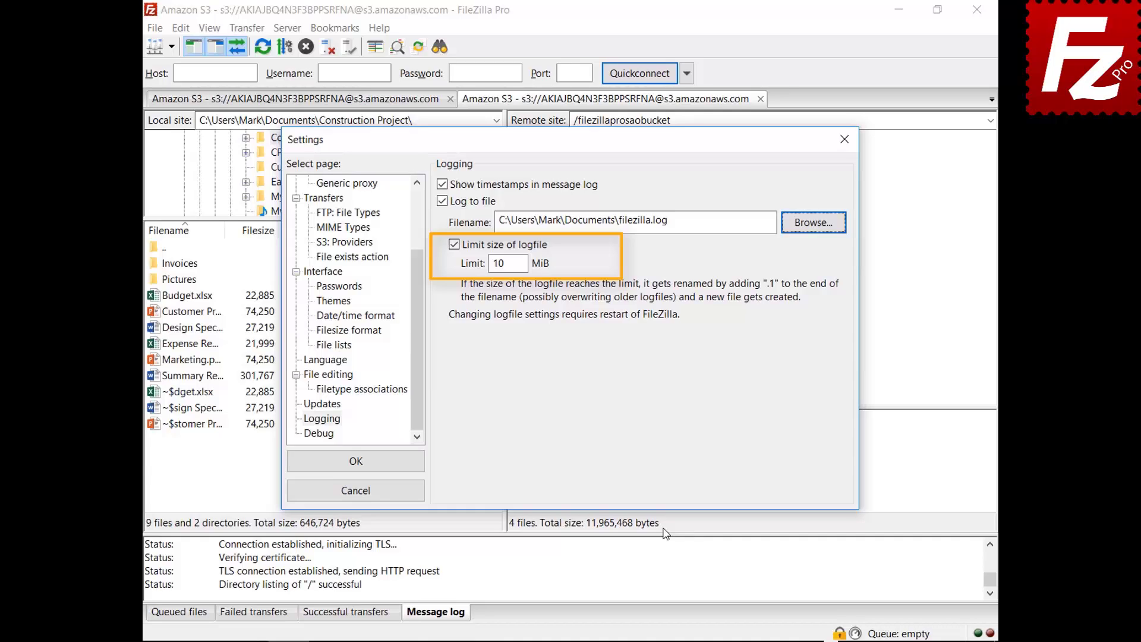
click(330, 438)
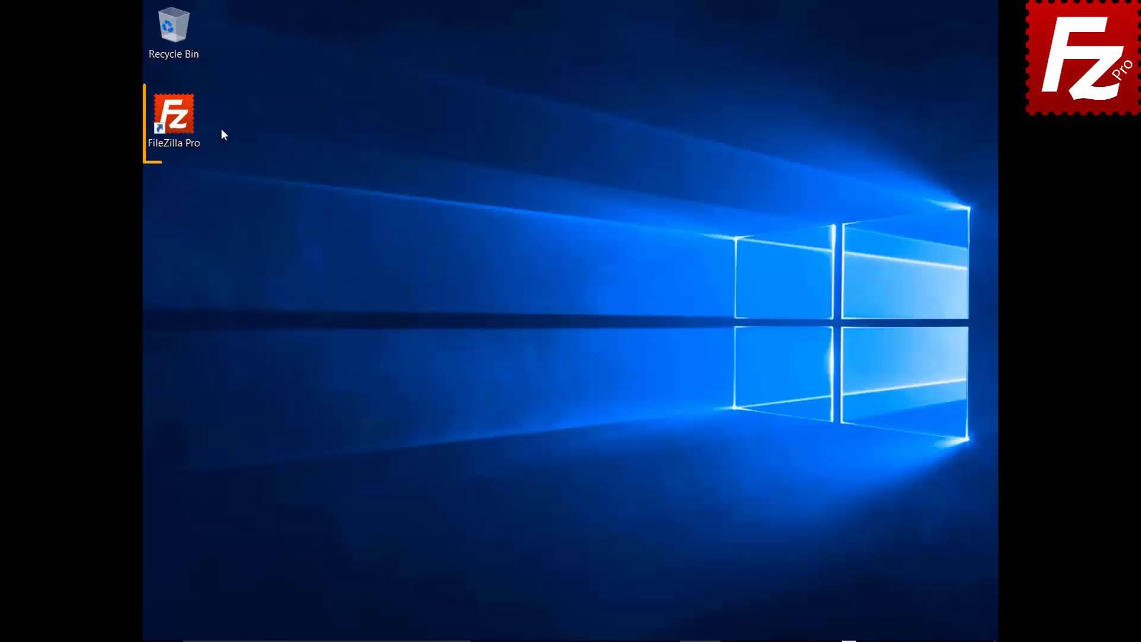
Launch FileZilla Pro and add a site 'Amazon EC2' using SFTP with the pasted EC2 host
click(181, 123)
double_click(181, 123)
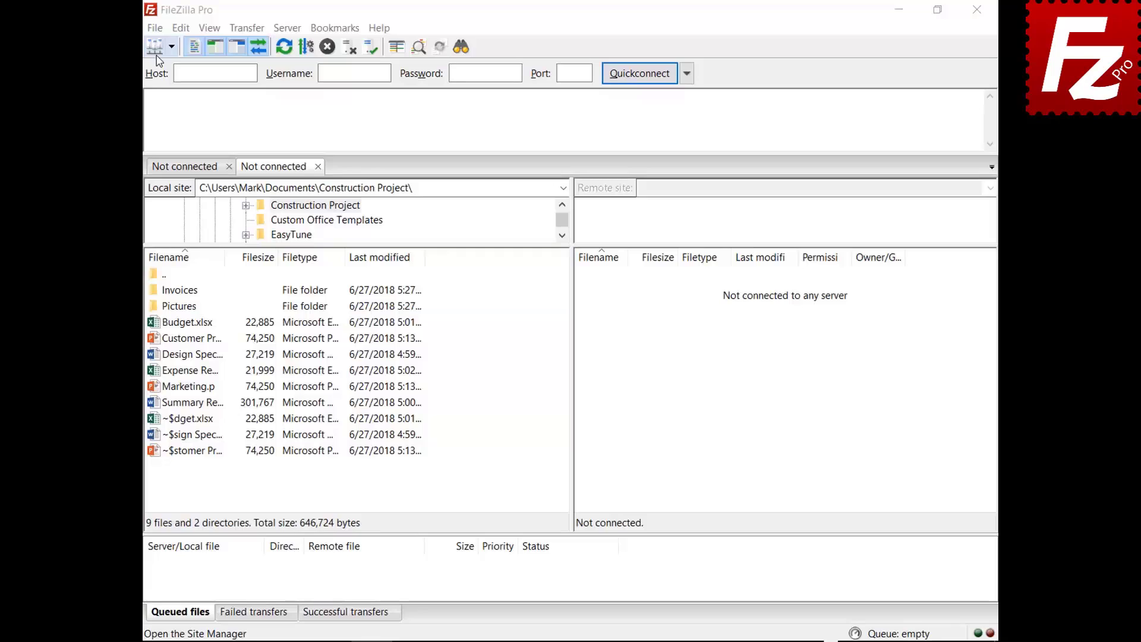
click(155, 28)
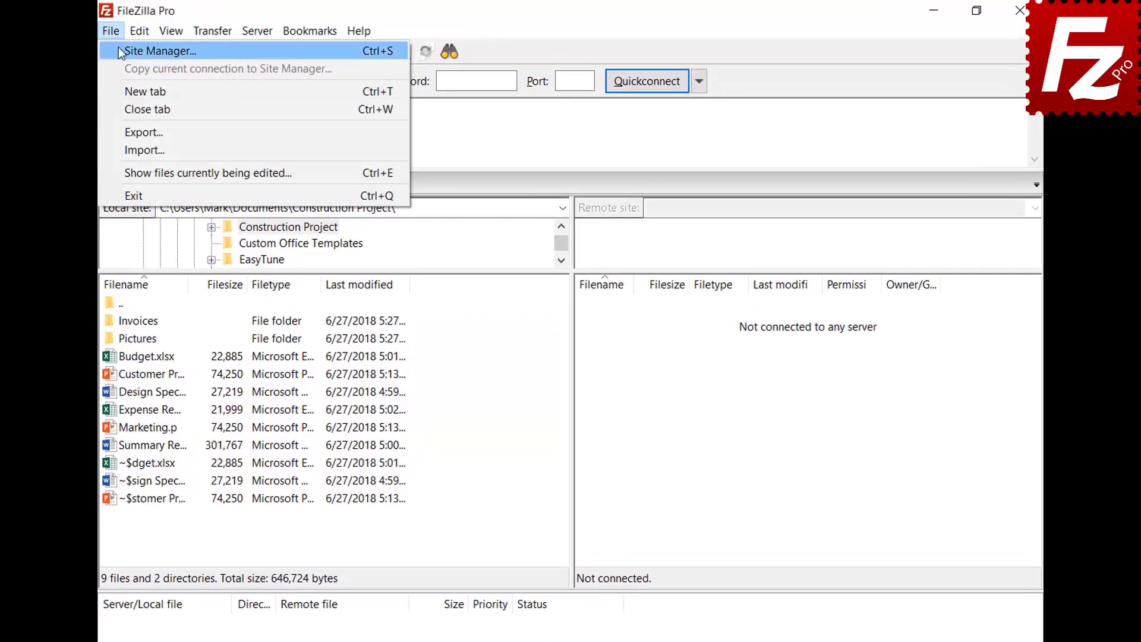
click(119, 48)
click(348, 456)
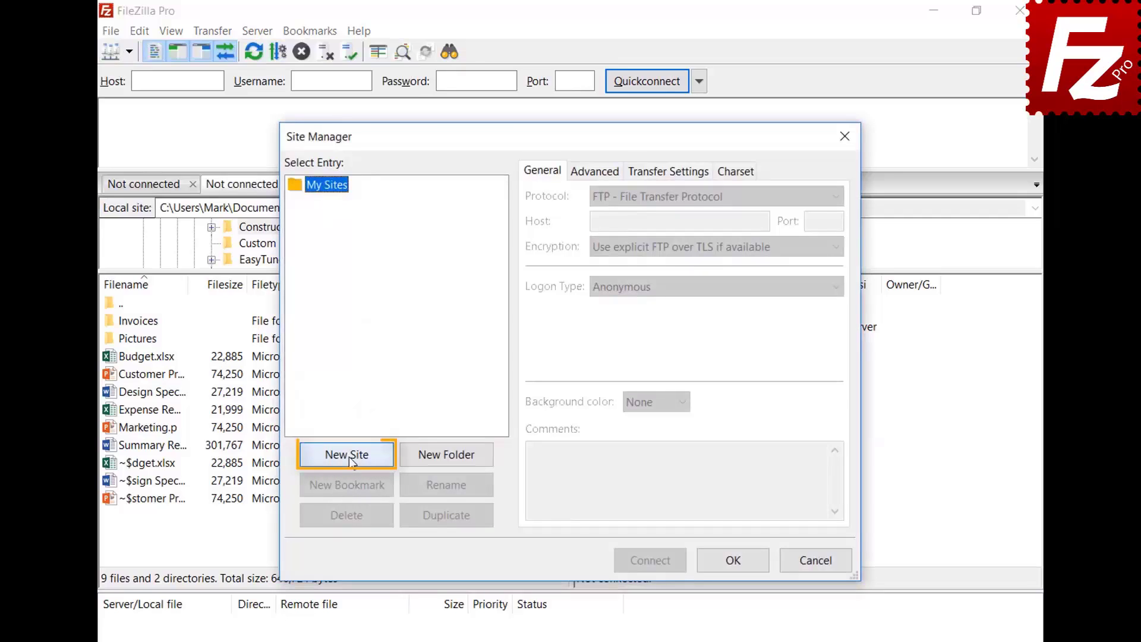
text(Amaz)
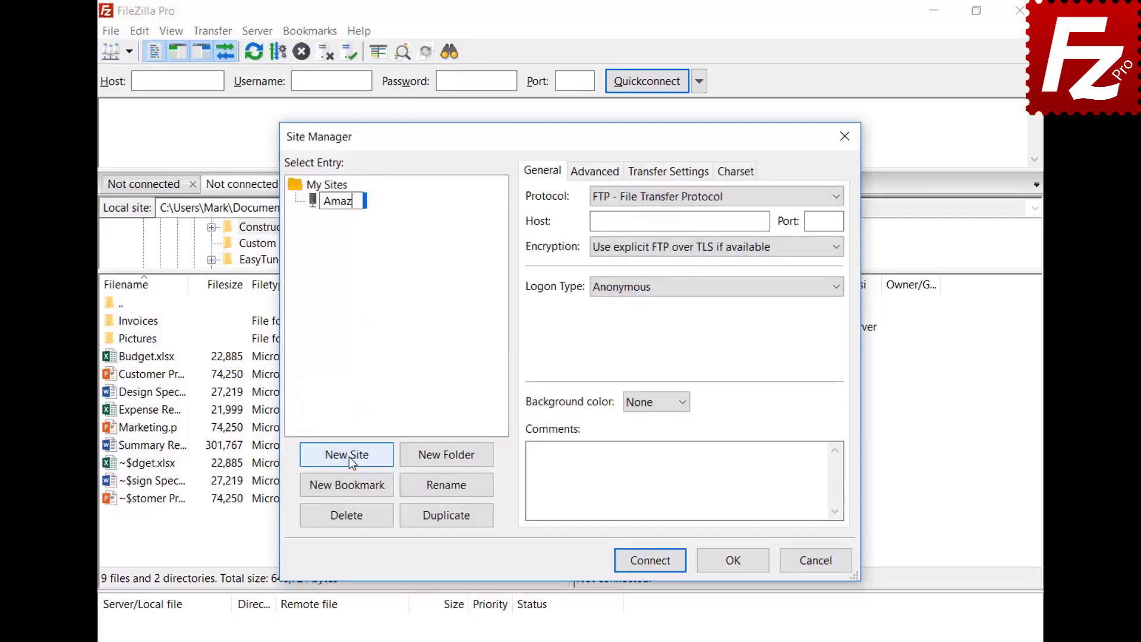
text(on EC2)
key(Tab)
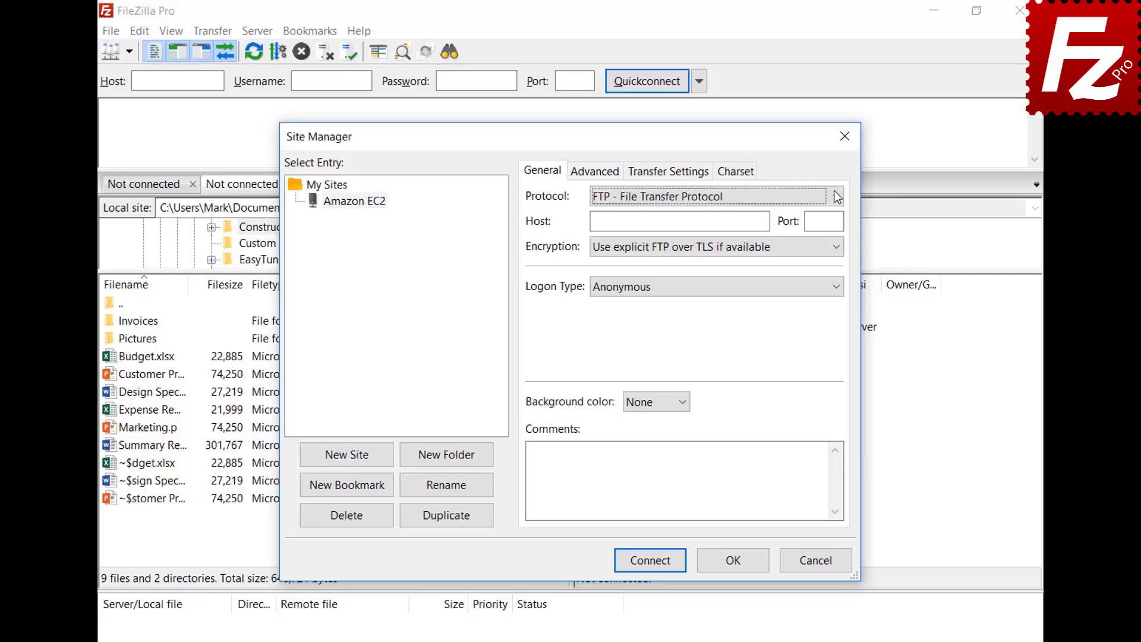
click(837, 197)
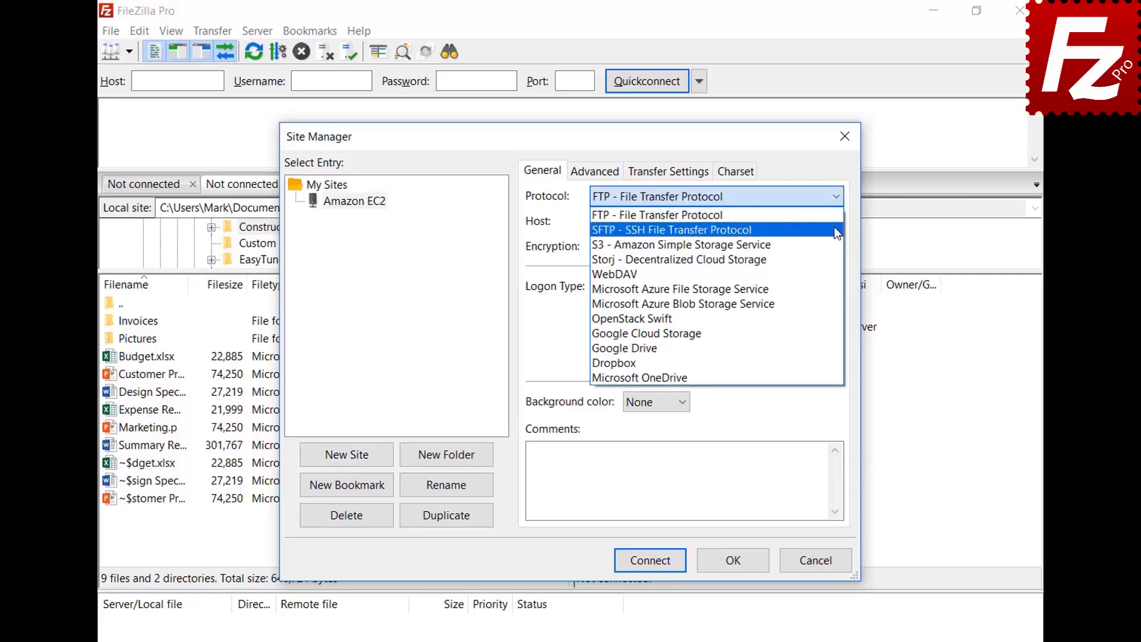
click(838, 230)
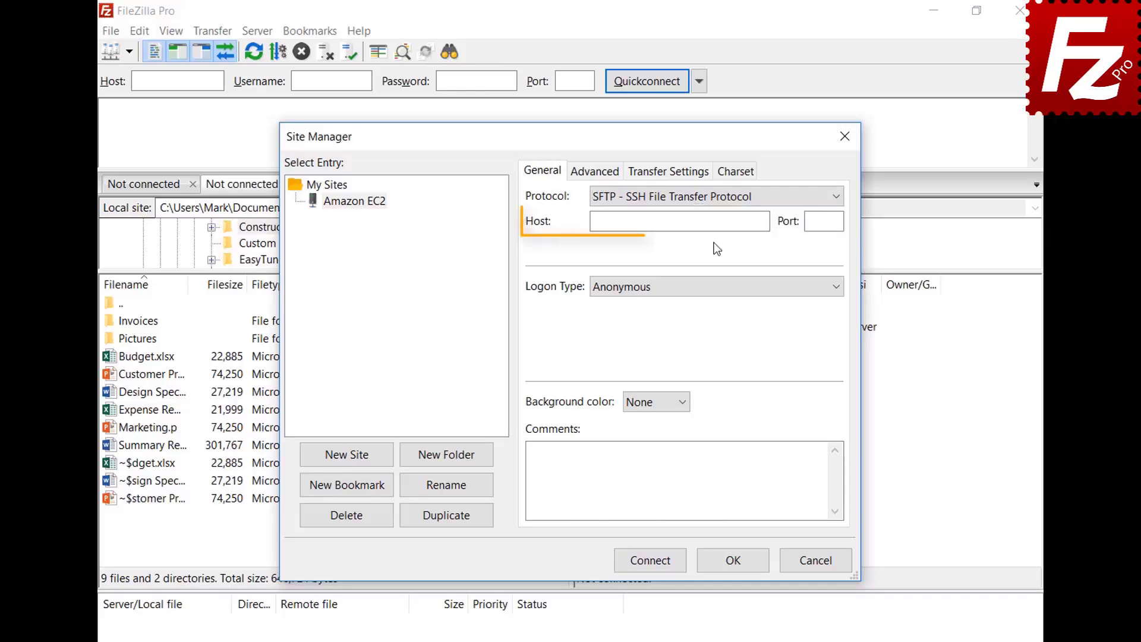
click(714, 221)
key(ctrl+v)
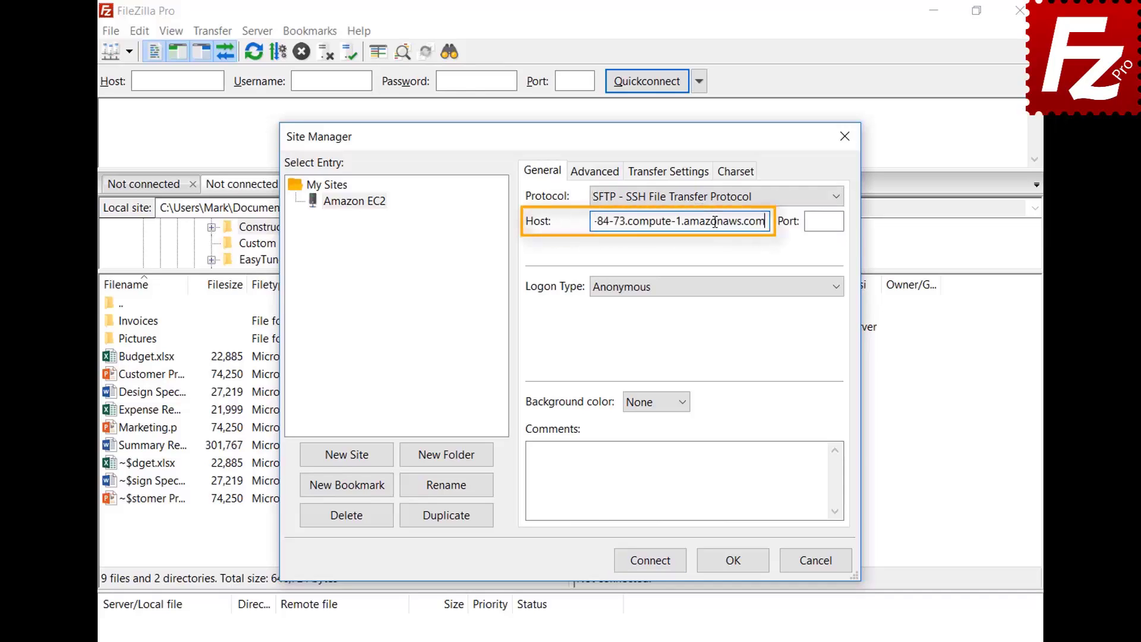
Set Key file logon with user ubuntu and the AWSKeyPair.pem key from Documents
click(728, 291)
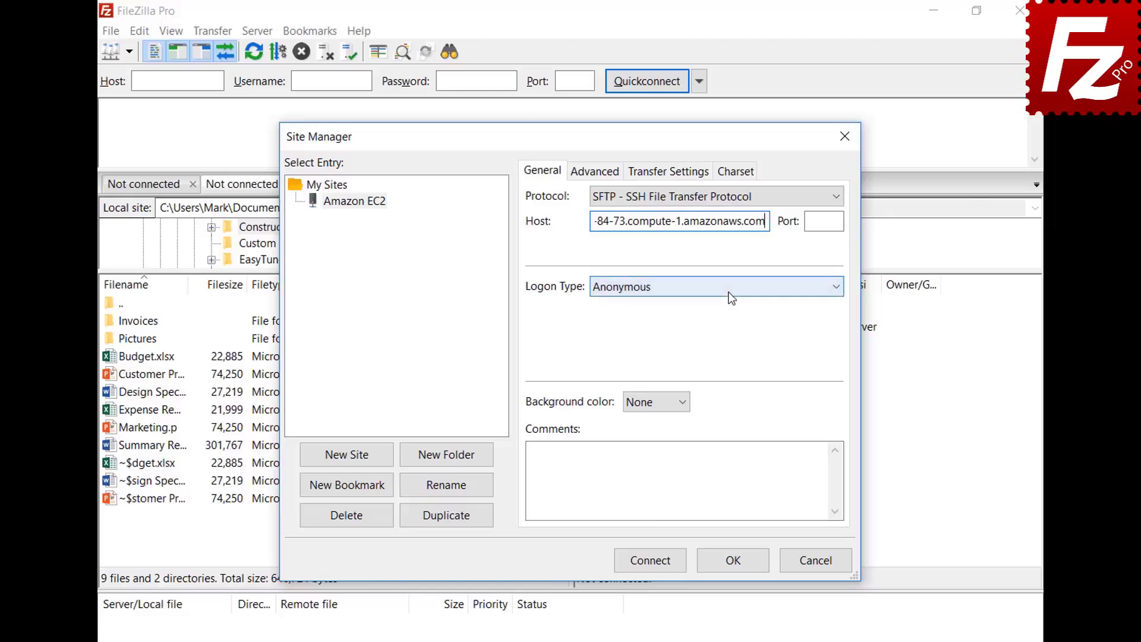
click(728, 364)
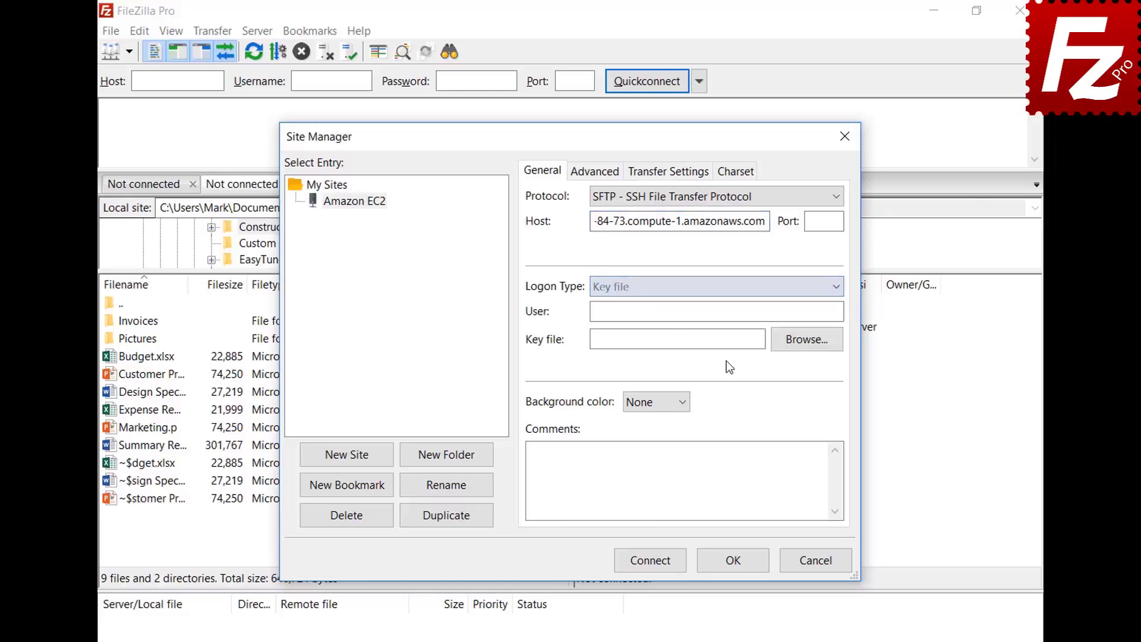
click(734, 314)
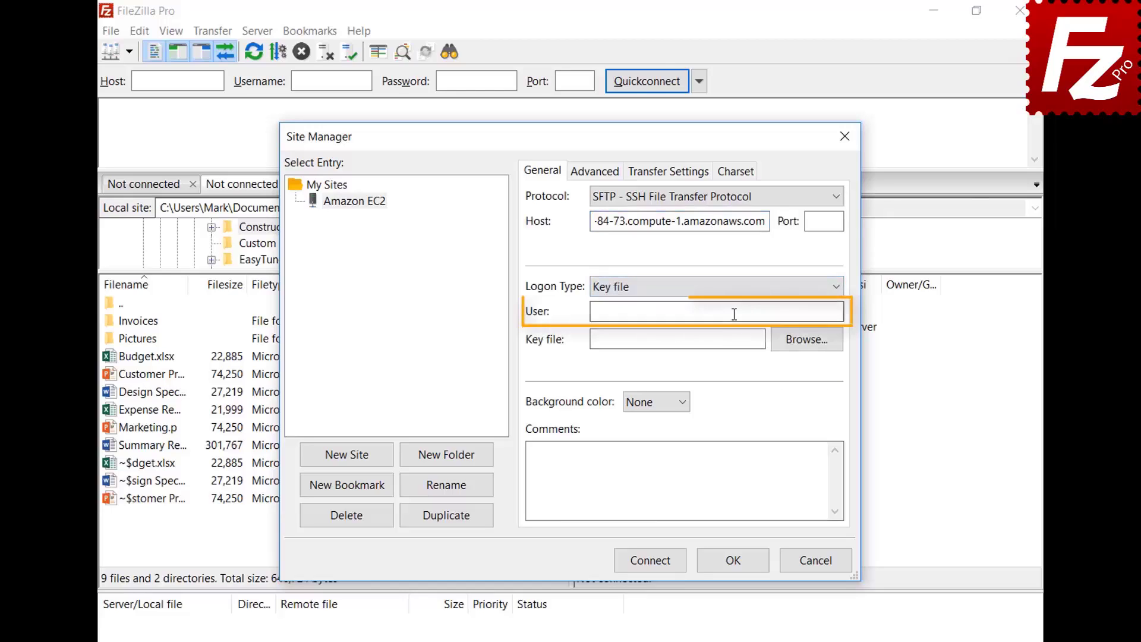
text(ubuntu)
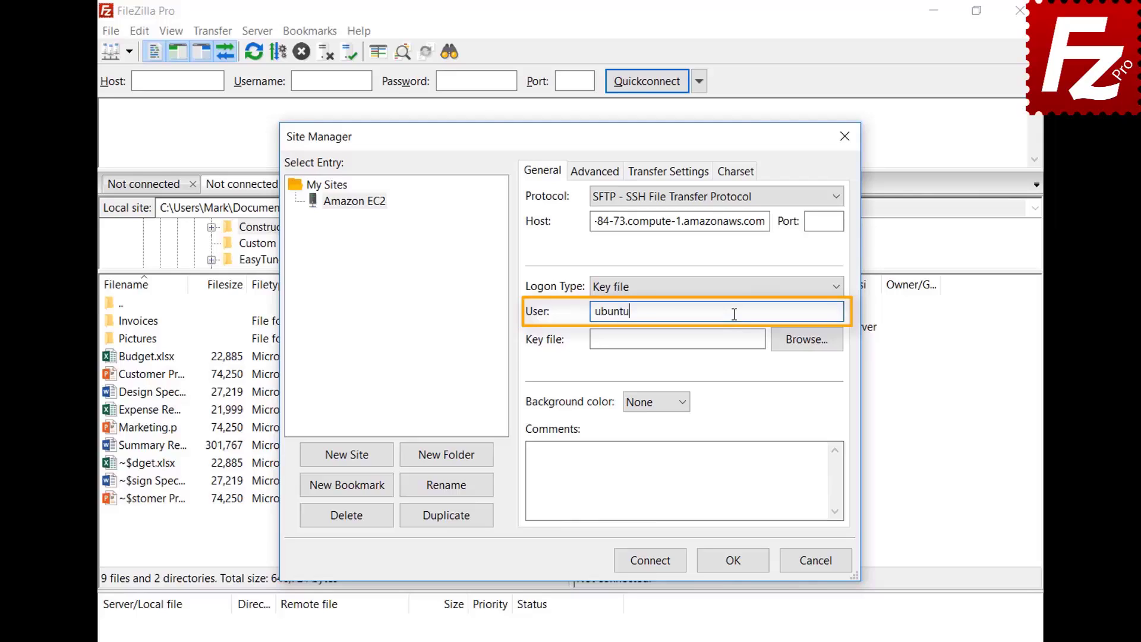
click(806, 340)
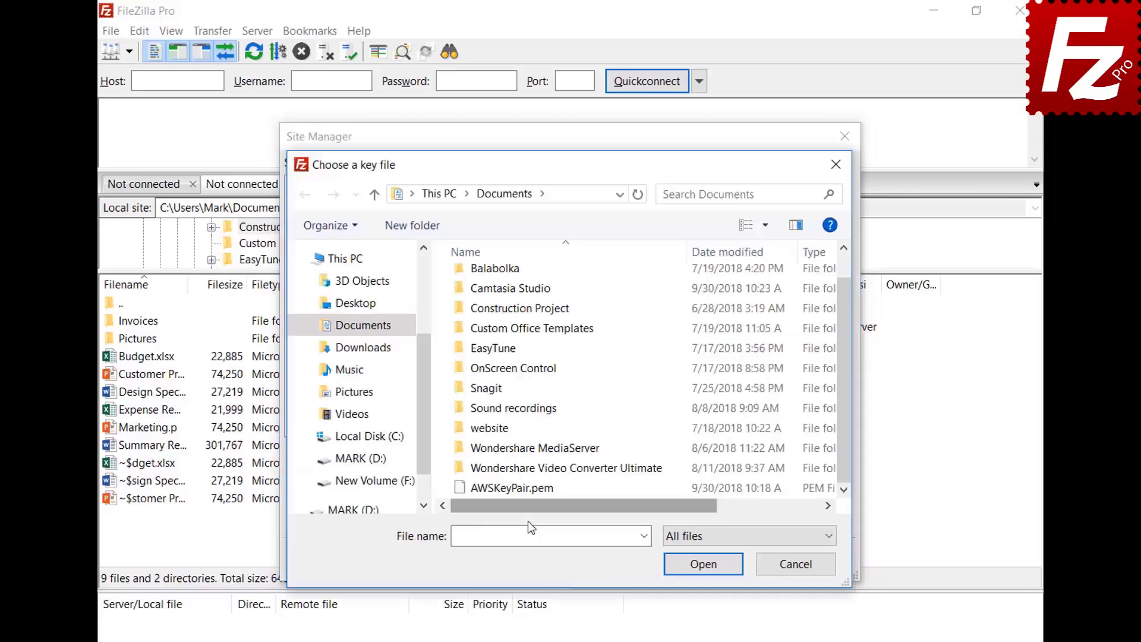
double_click(529, 493)
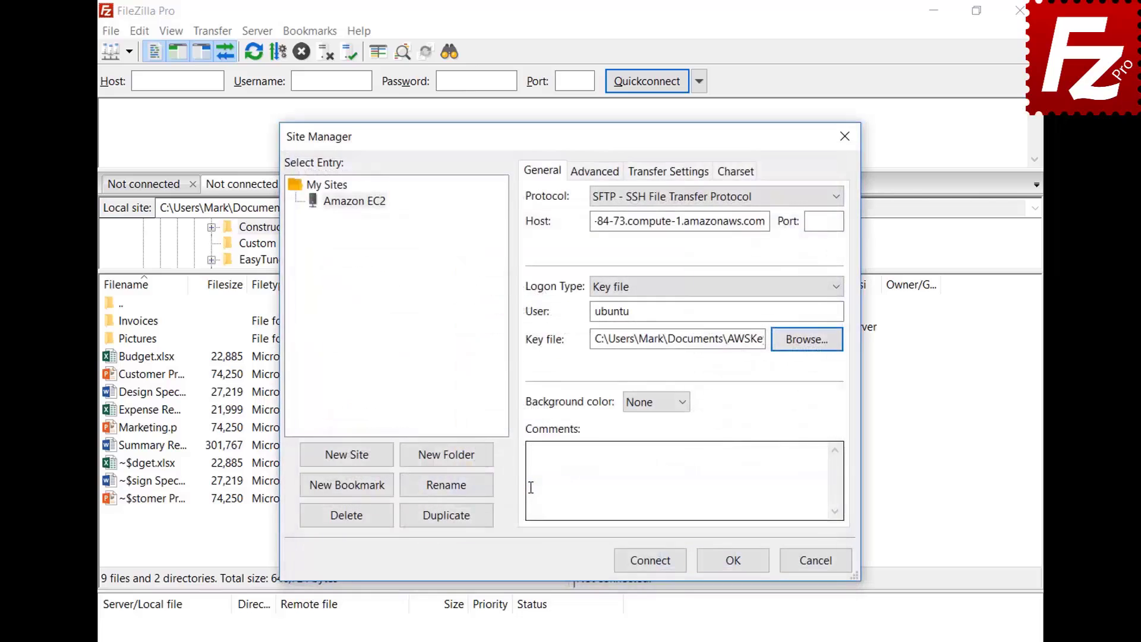
Connect to Amazon EC2, always trusting and caching the unknown host key
click(651, 564)
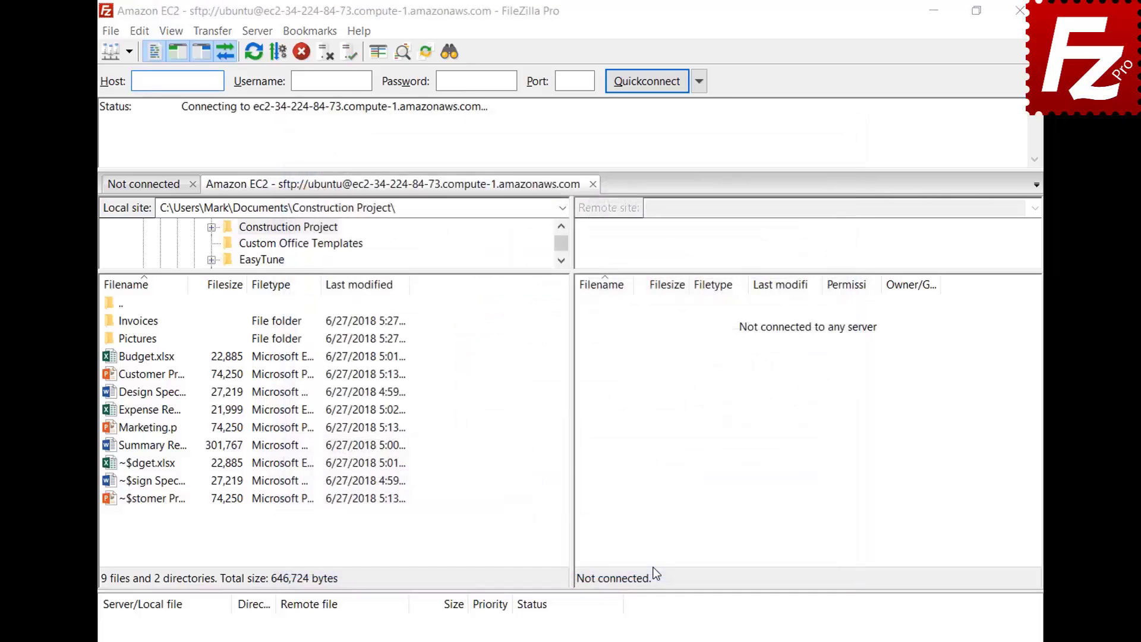
click(386, 425)
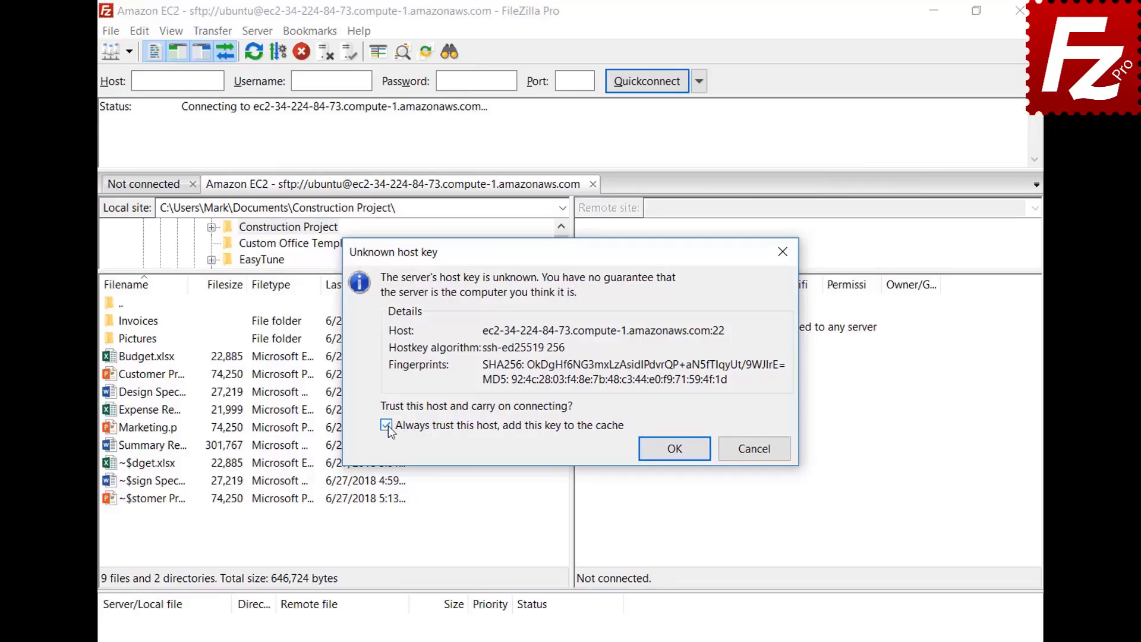
click(675, 449)
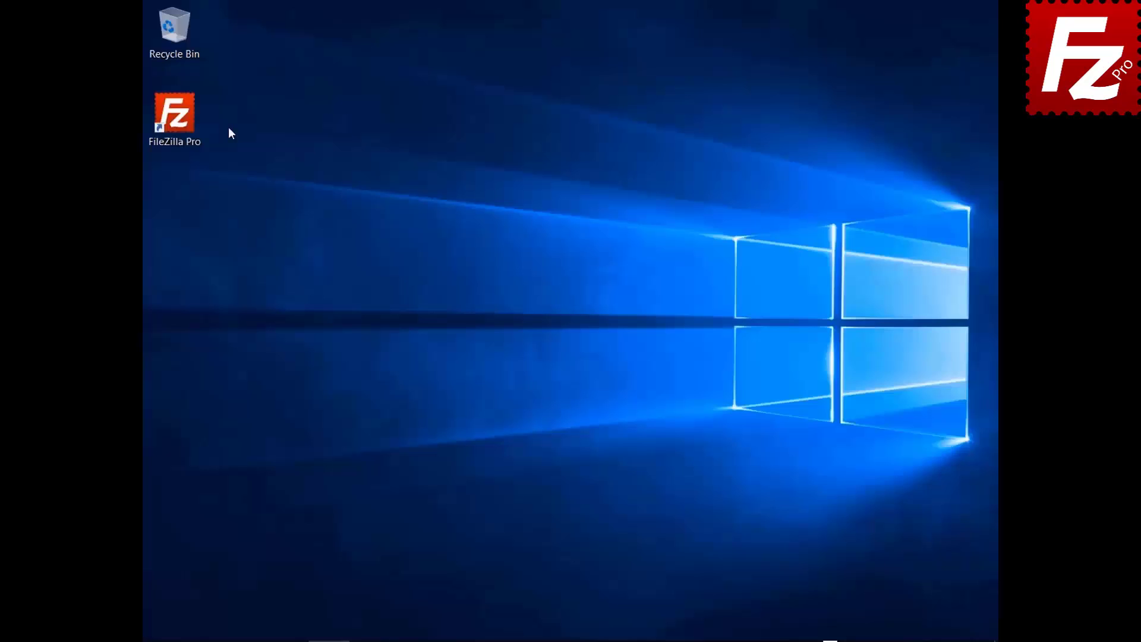
Launch FileZilla Pro and add a Site Manager entry 'S3 Connection' using the Amazon S3 protocol
double_click(184, 127)
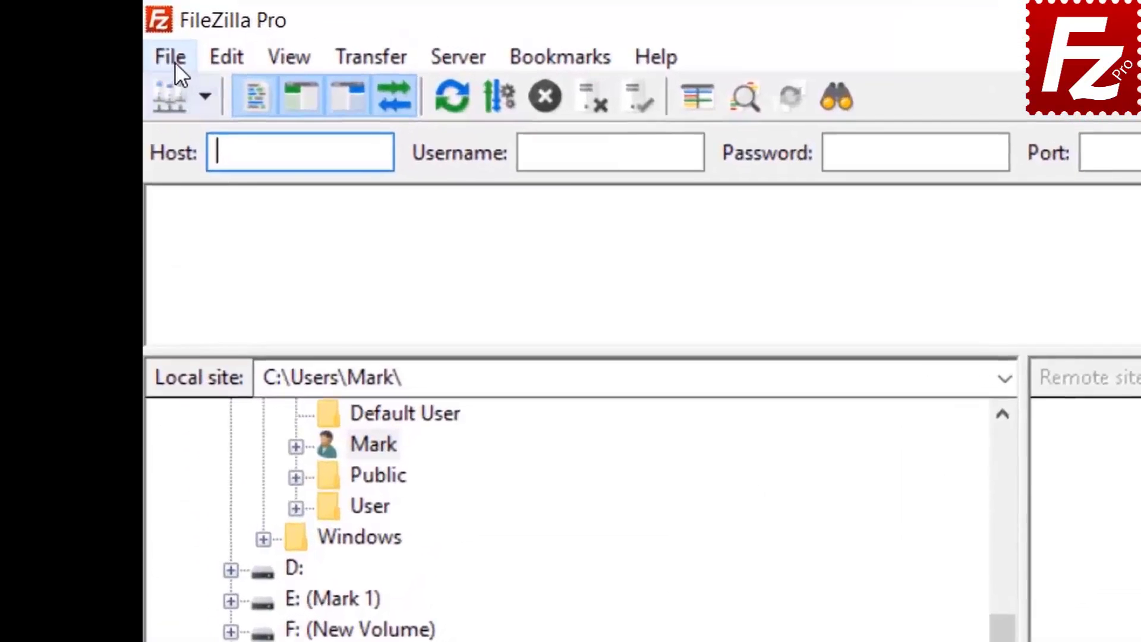
click(158, 30)
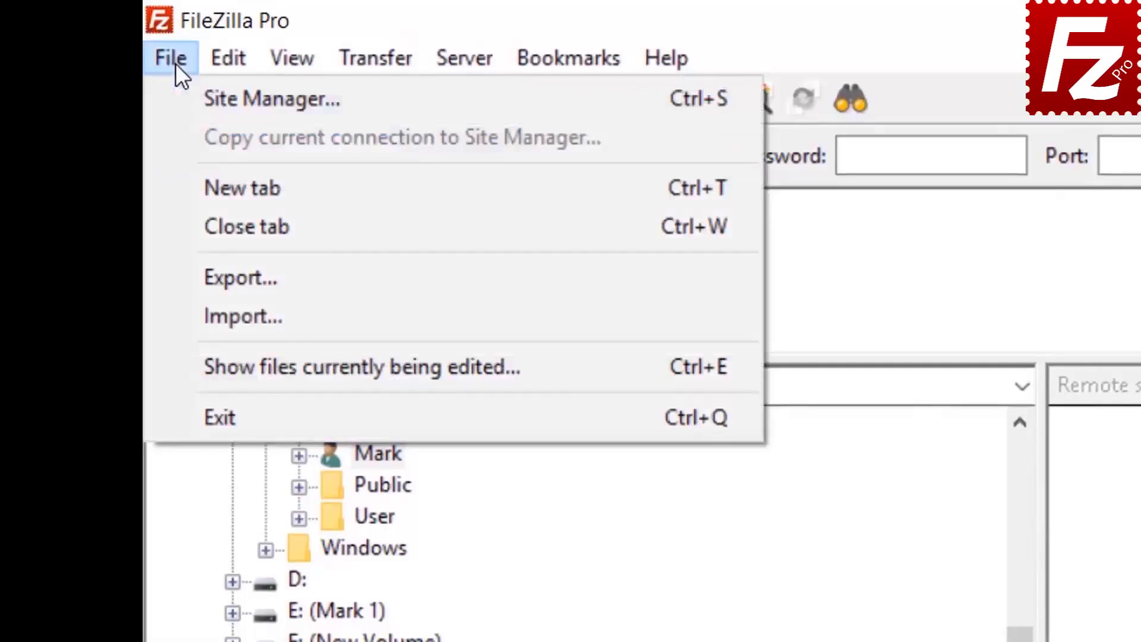
click(209, 98)
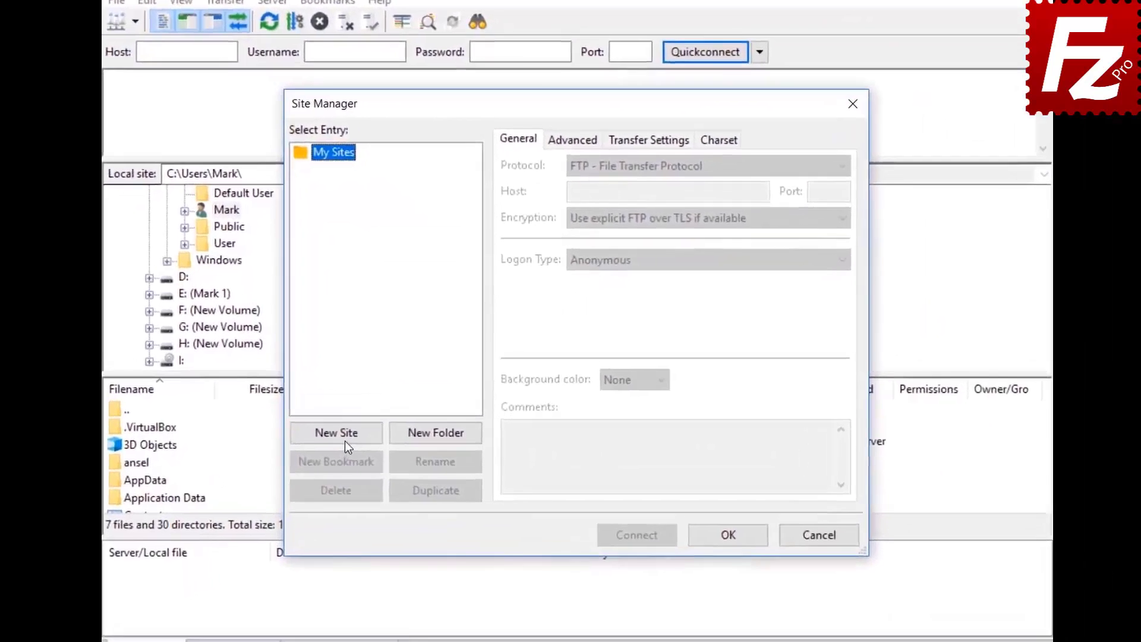
click(371, 418)
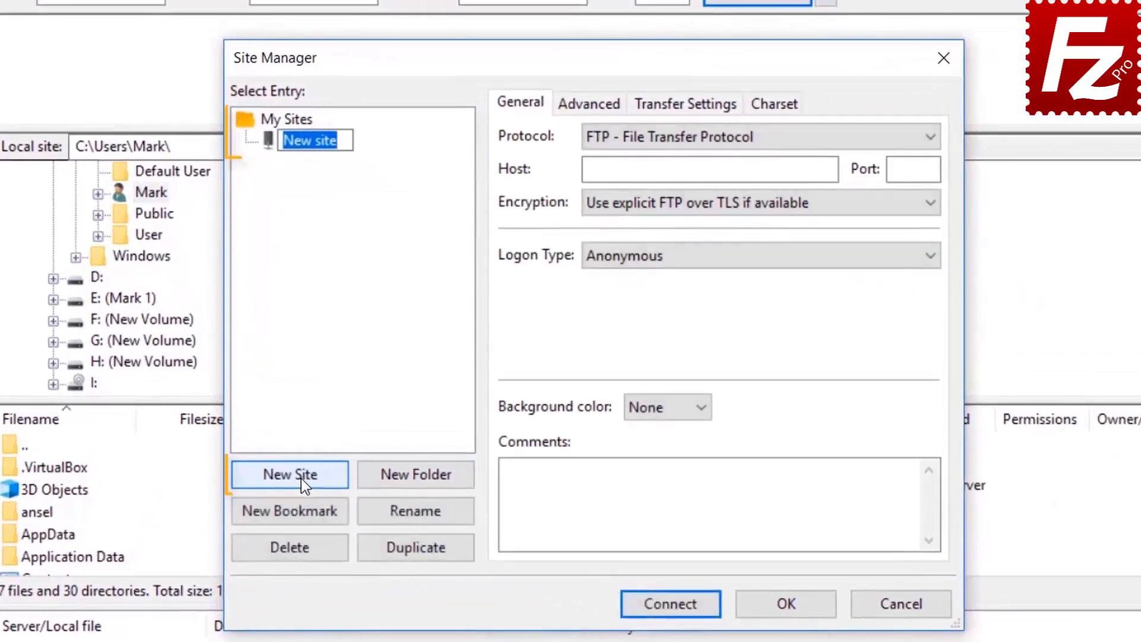
text(S3 )
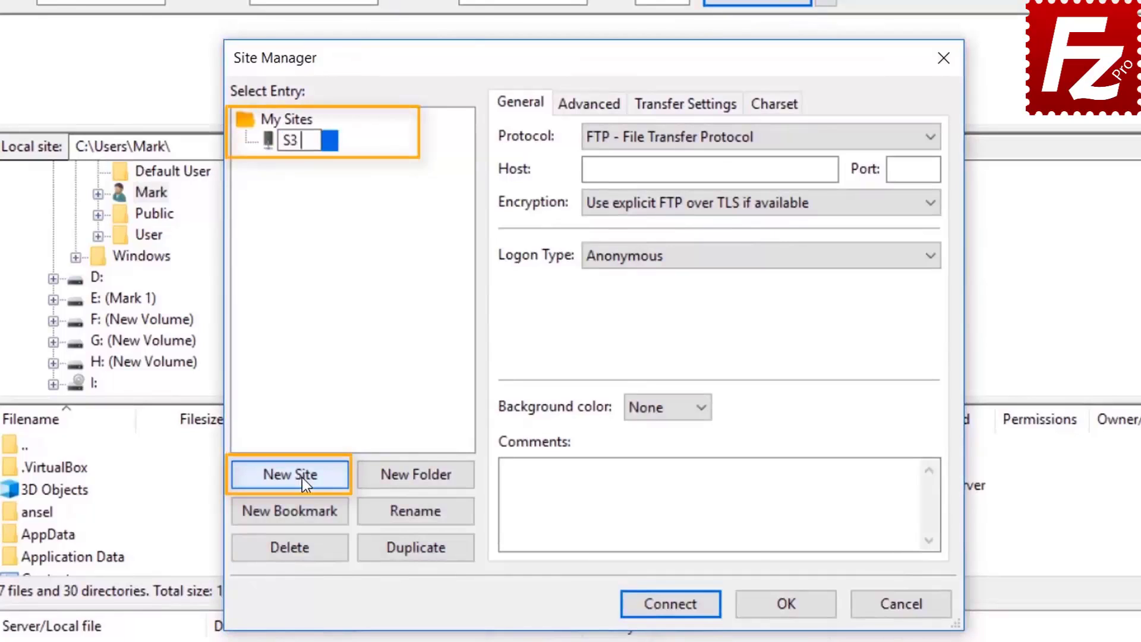
text(Connect)
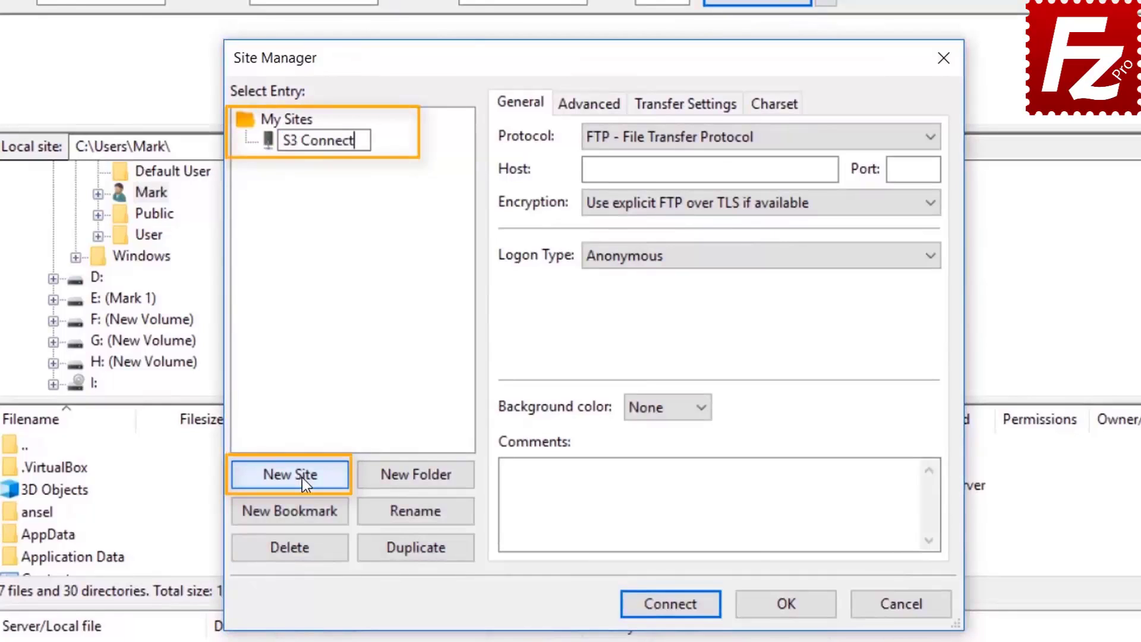
text(ion)
click(737, 138)
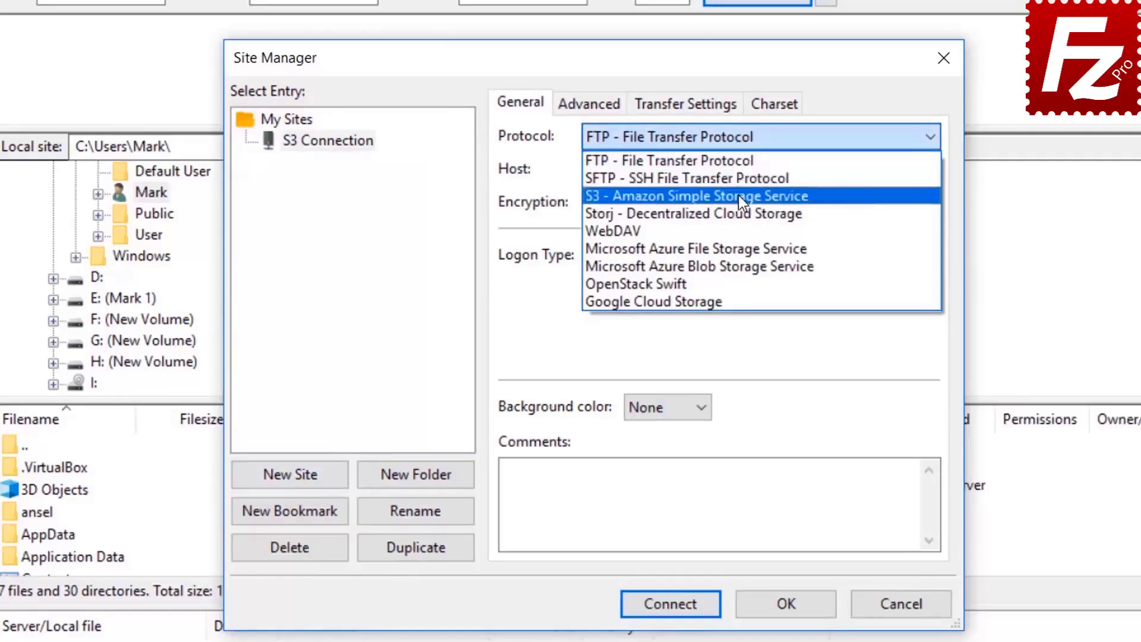
click(741, 197)
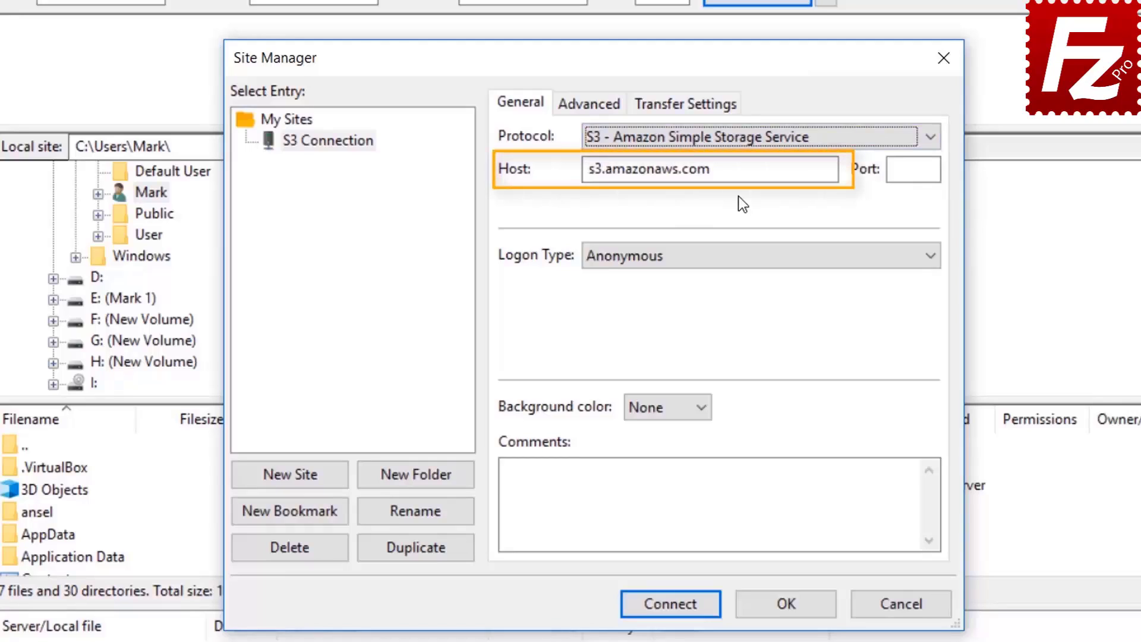
Set Normal logon with the pasted access key ID and secret key, then connect
click(731, 257)
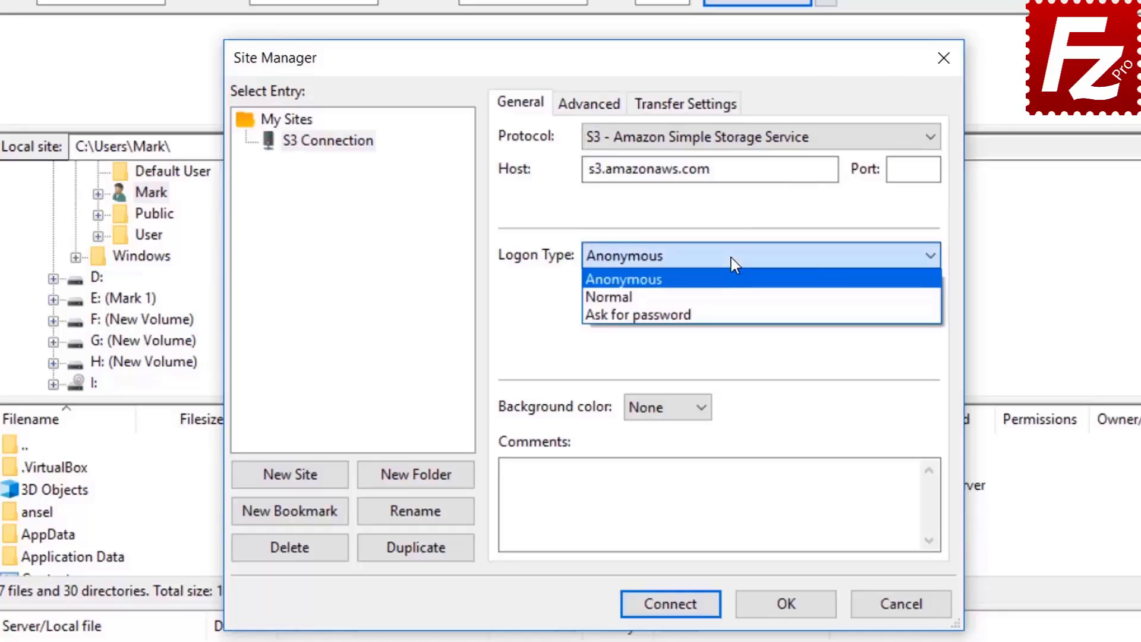
click(731, 294)
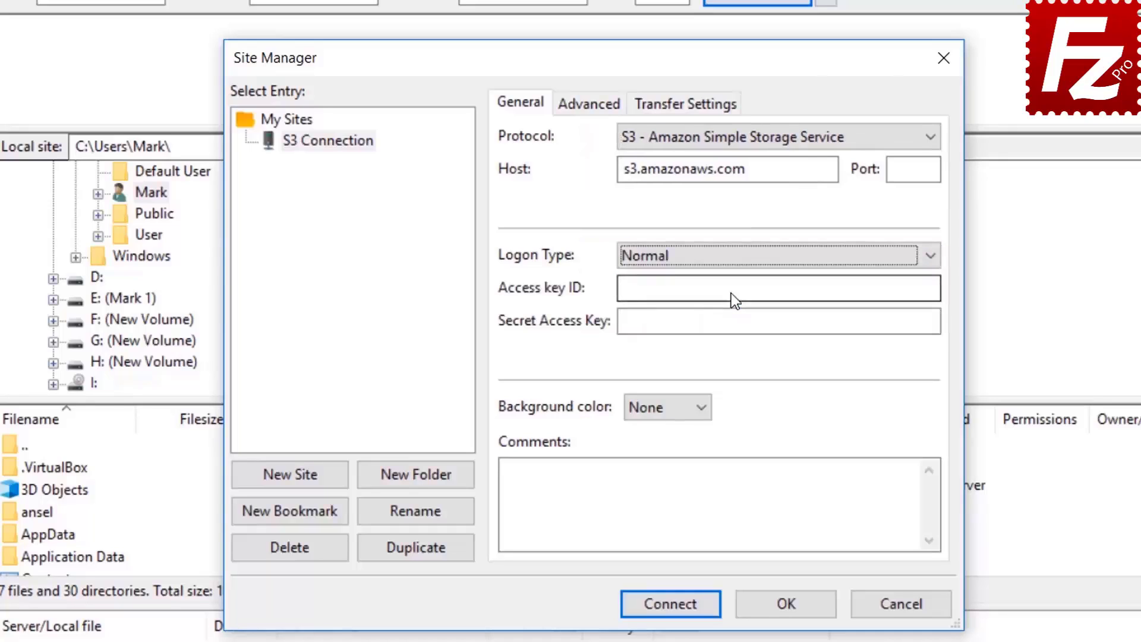
click(730, 290)
key(ctrl+v)
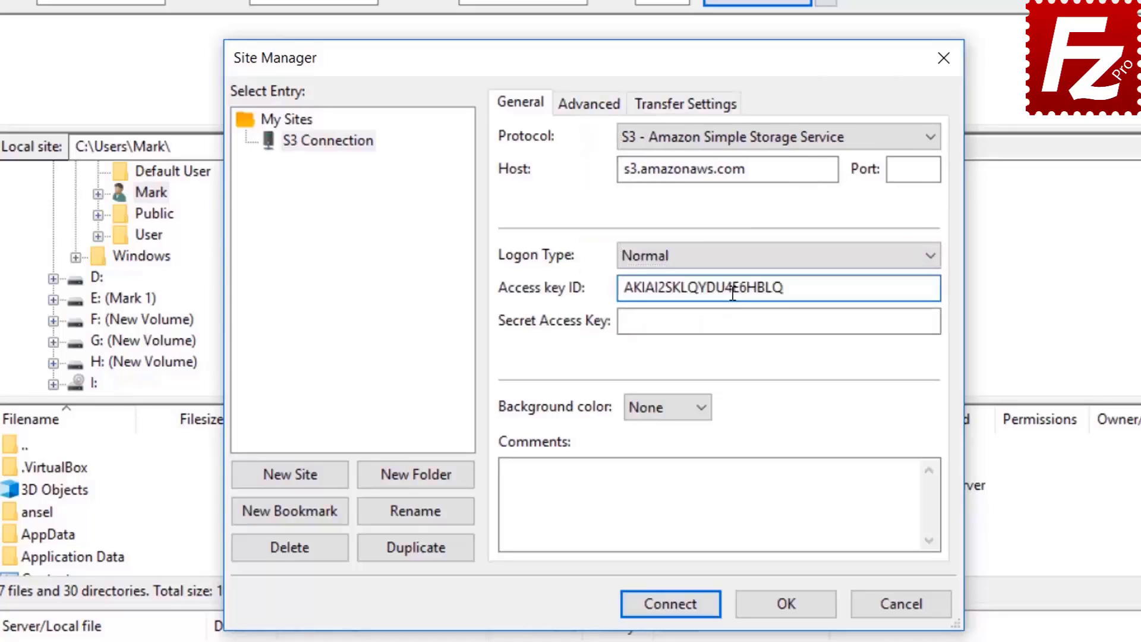
click(740, 321)
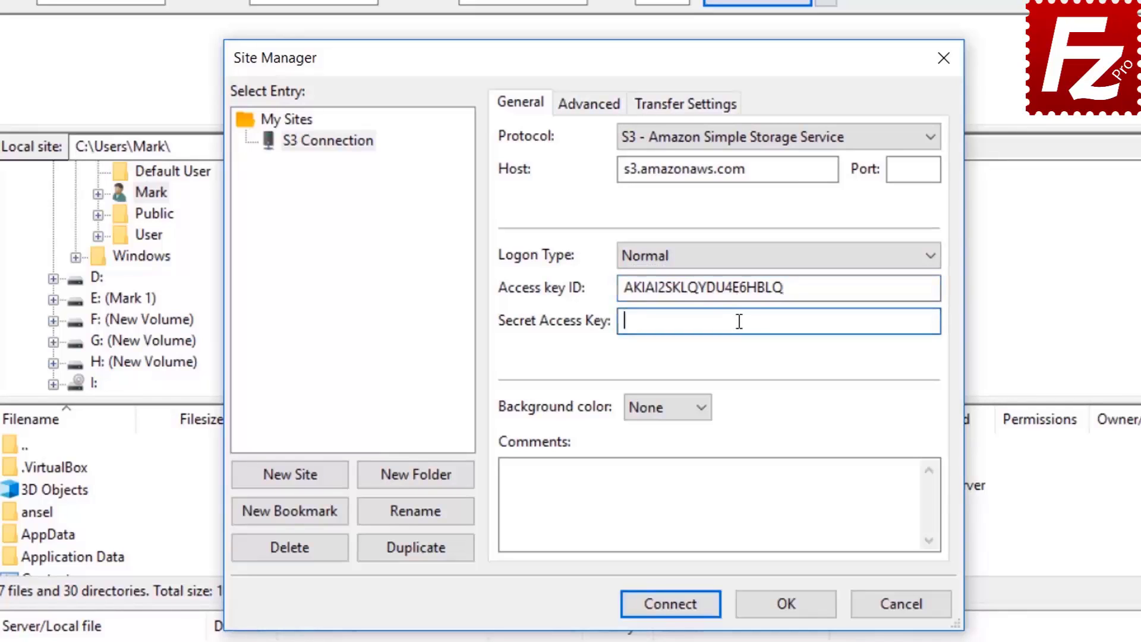
key(ctrl+v)
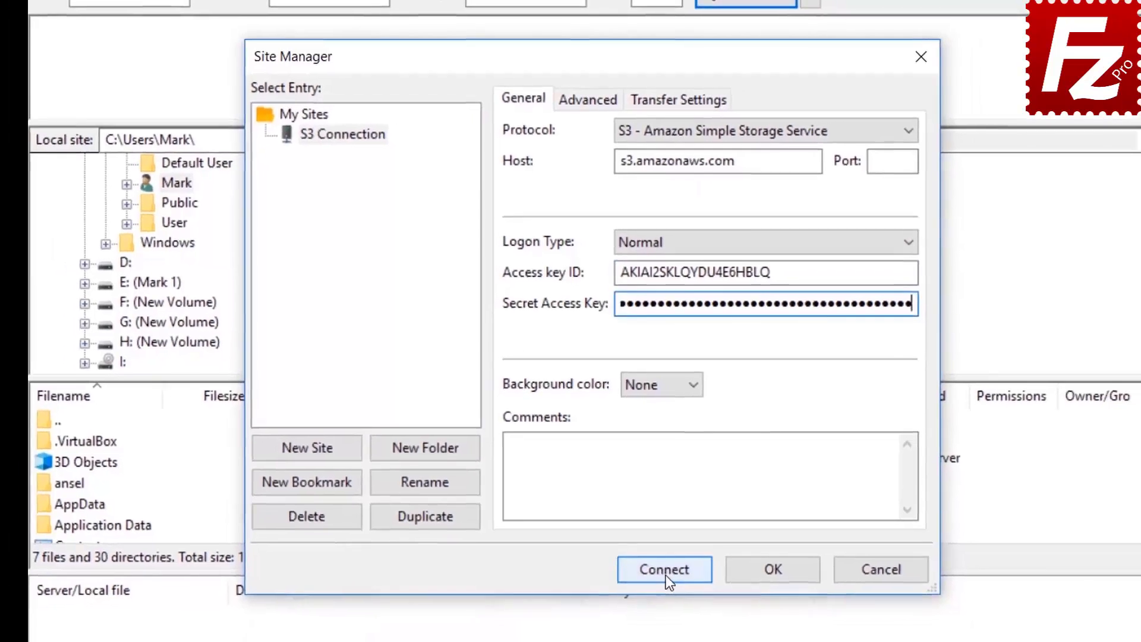
click(667, 576)
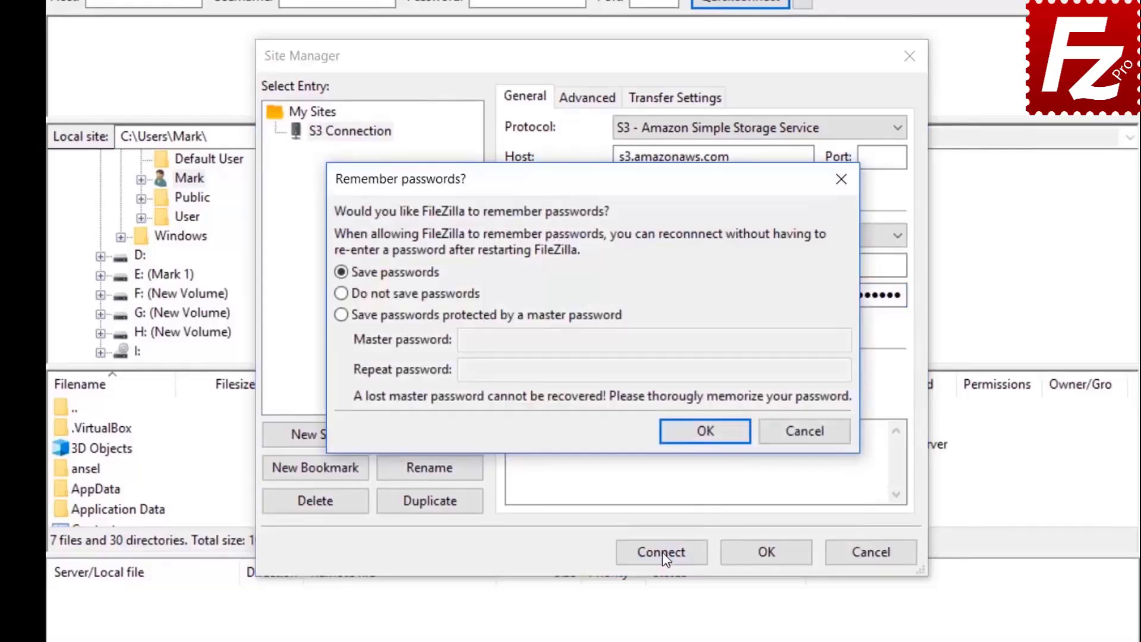
click(705, 430)
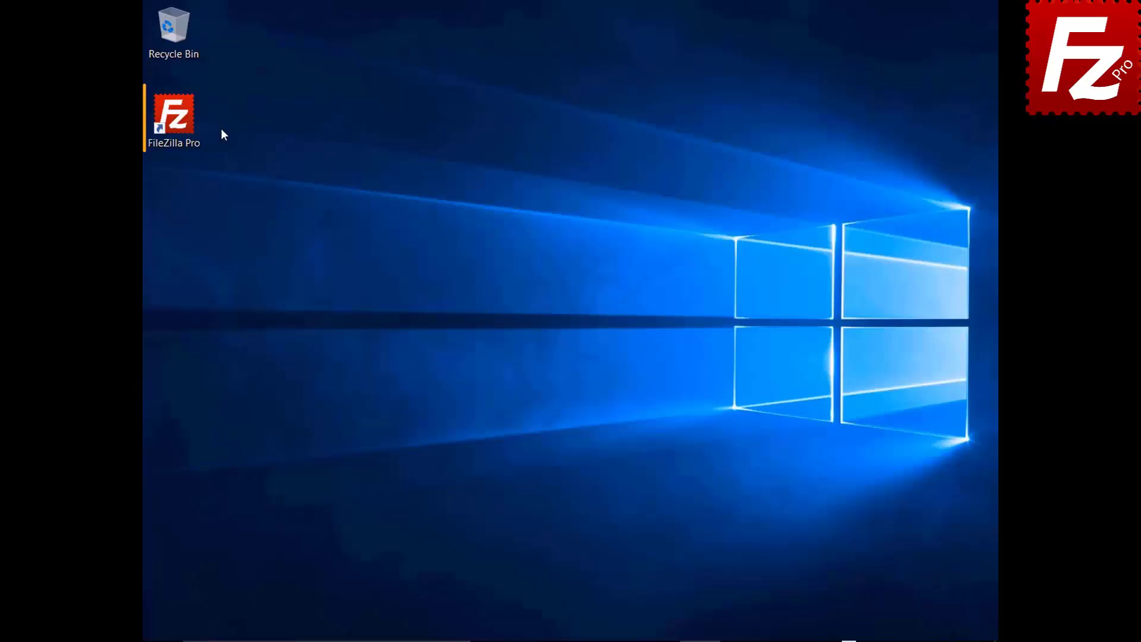
Relaunch FileZilla Pro and open Settings on the S3: Providers page
double_click(184, 124)
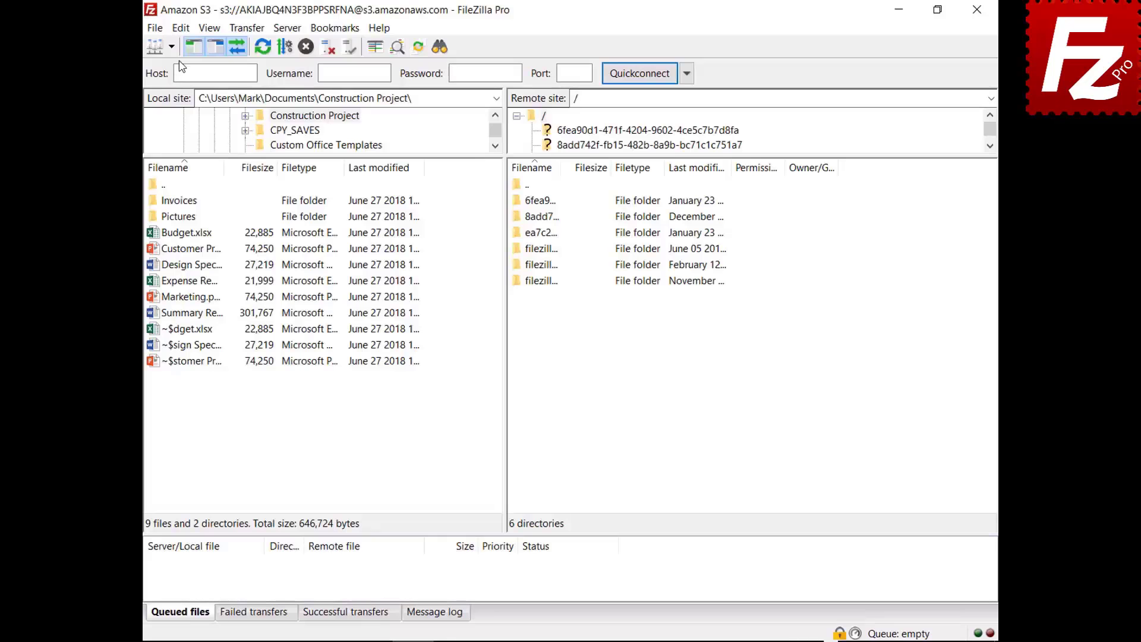
click(180, 28)
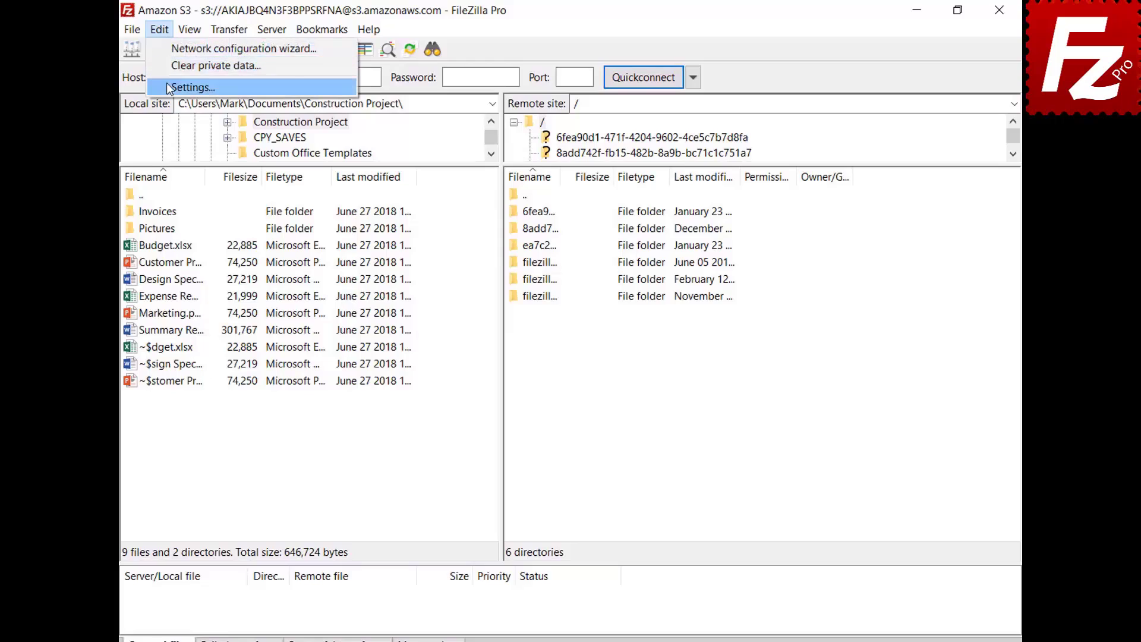
click(167, 86)
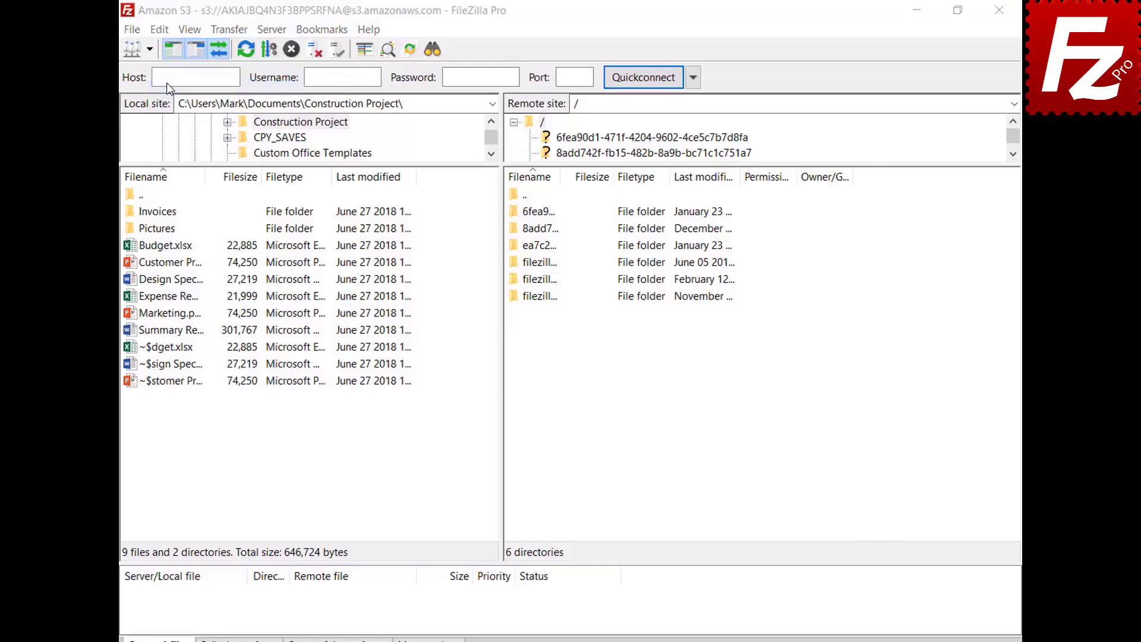
click(311, 349)
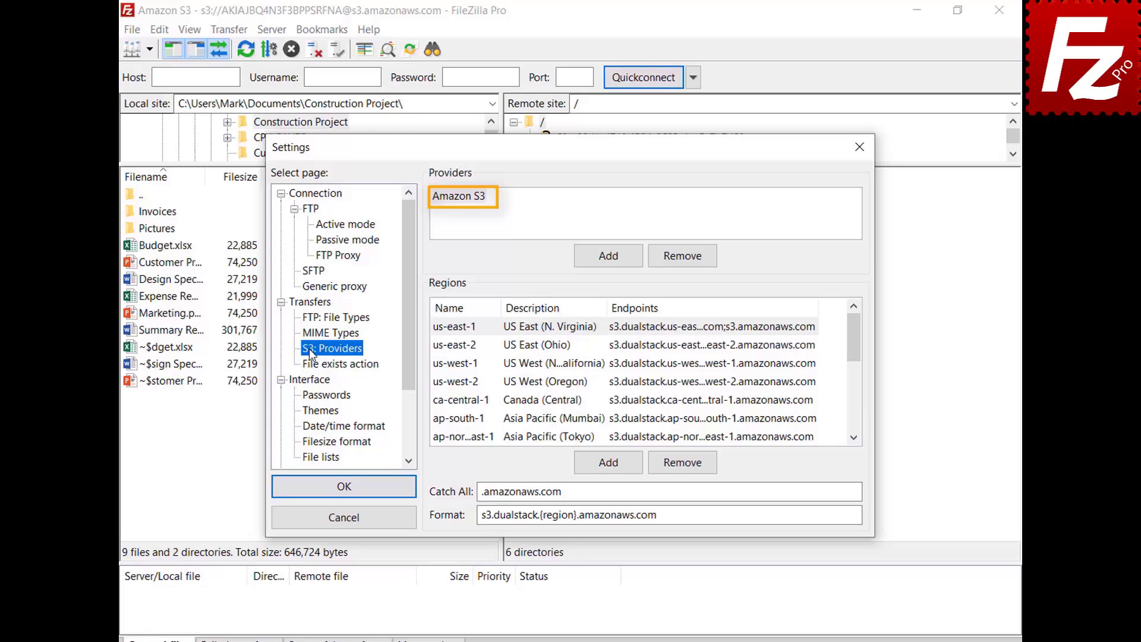
Add a new S3 provider named DigitalOcean
click(607, 265)
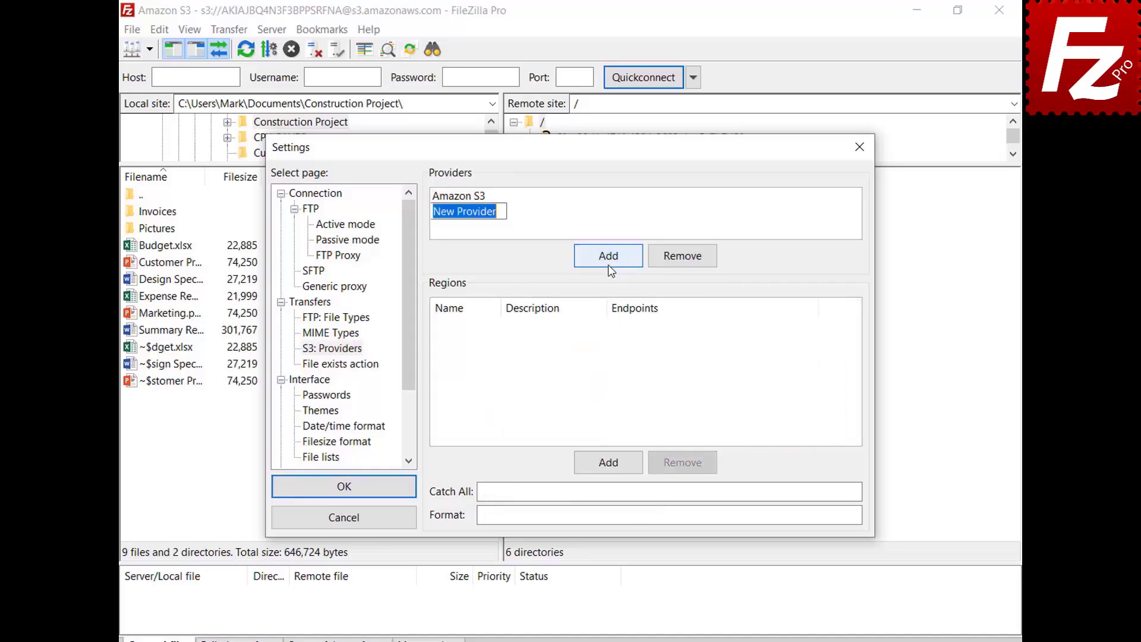
text(Digit)
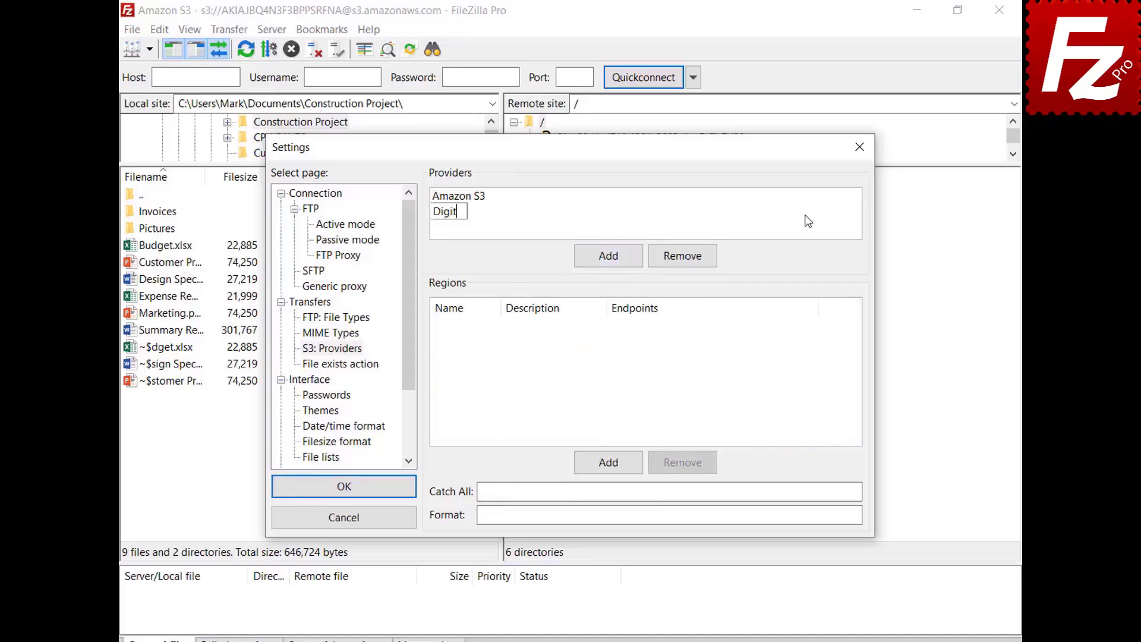
text(alOcean)
key(Return)
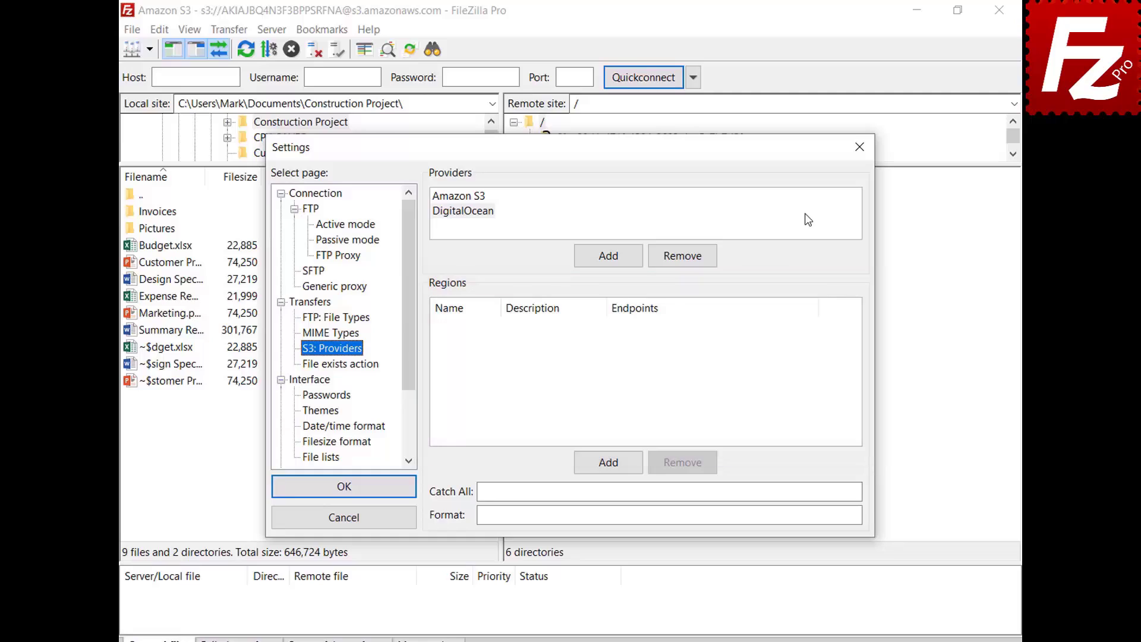
click(807, 220)
Add regions nyc3 'New York 3' and sgp1 'Singapore 1' with their pasted endpoints
click(616, 468)
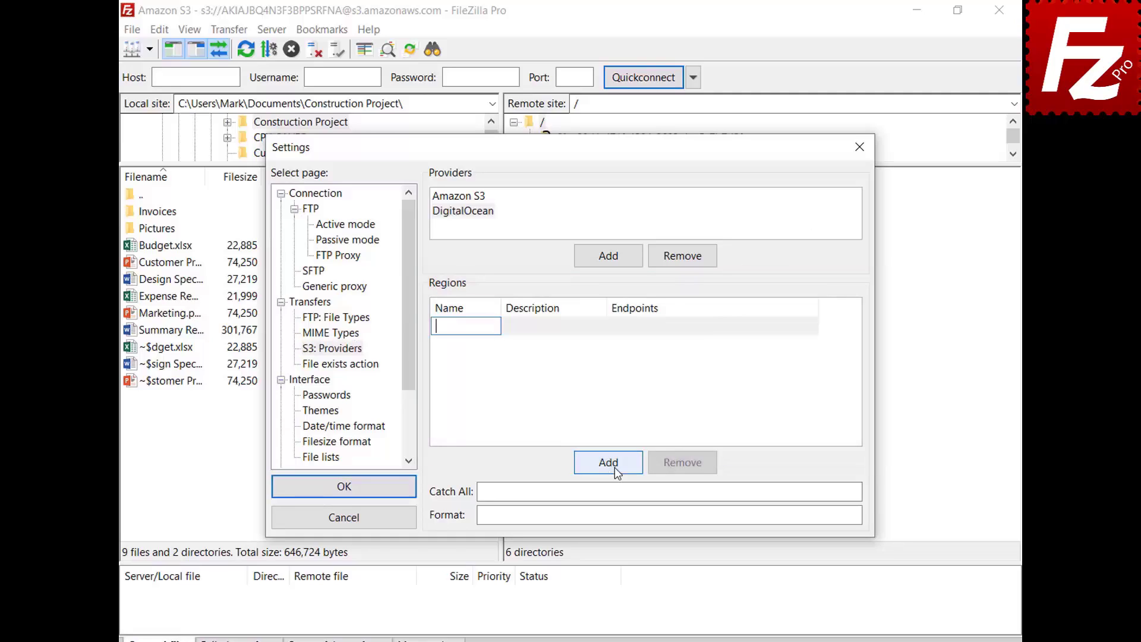
text(nyc3)
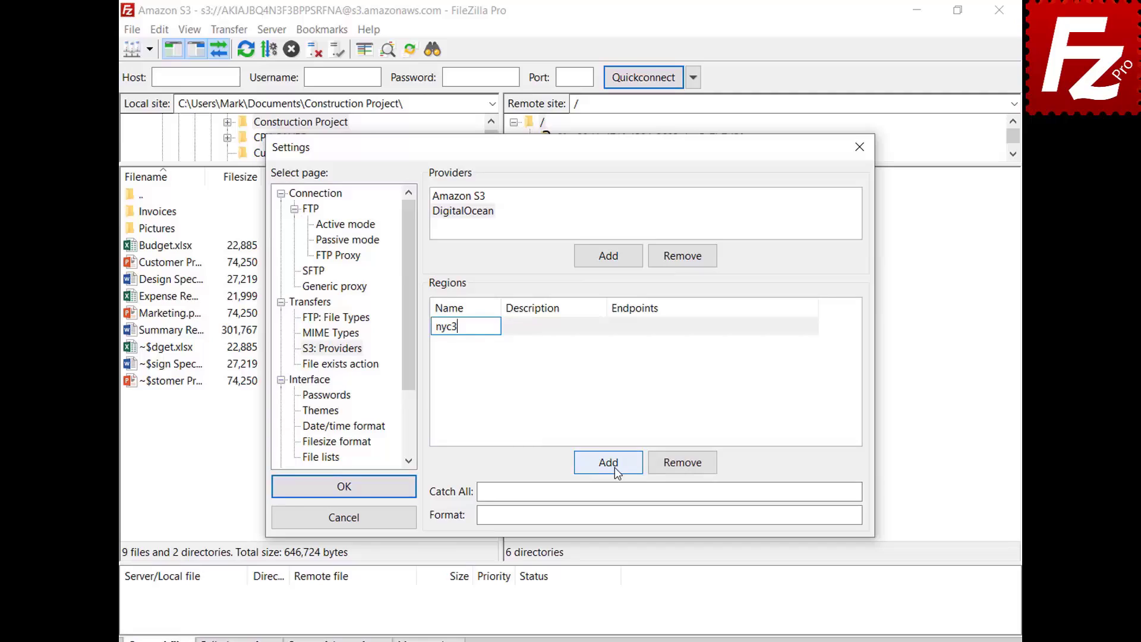
click(601, 326)
text(New York 3)
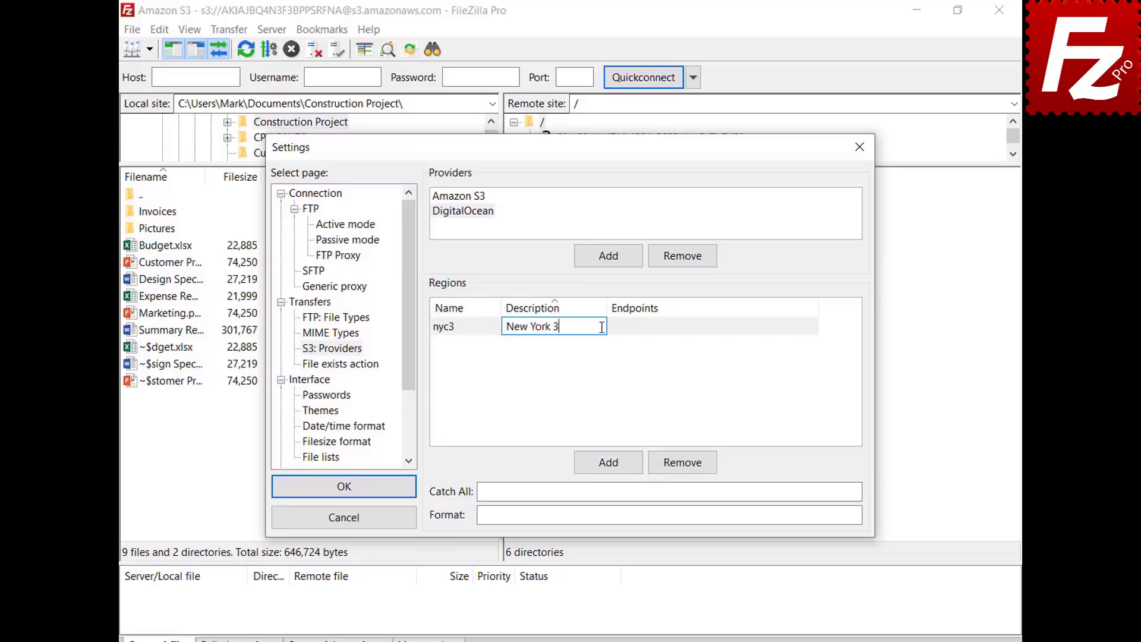
click(813, 327)
text(nyc3.digitaloceanspaces.com)
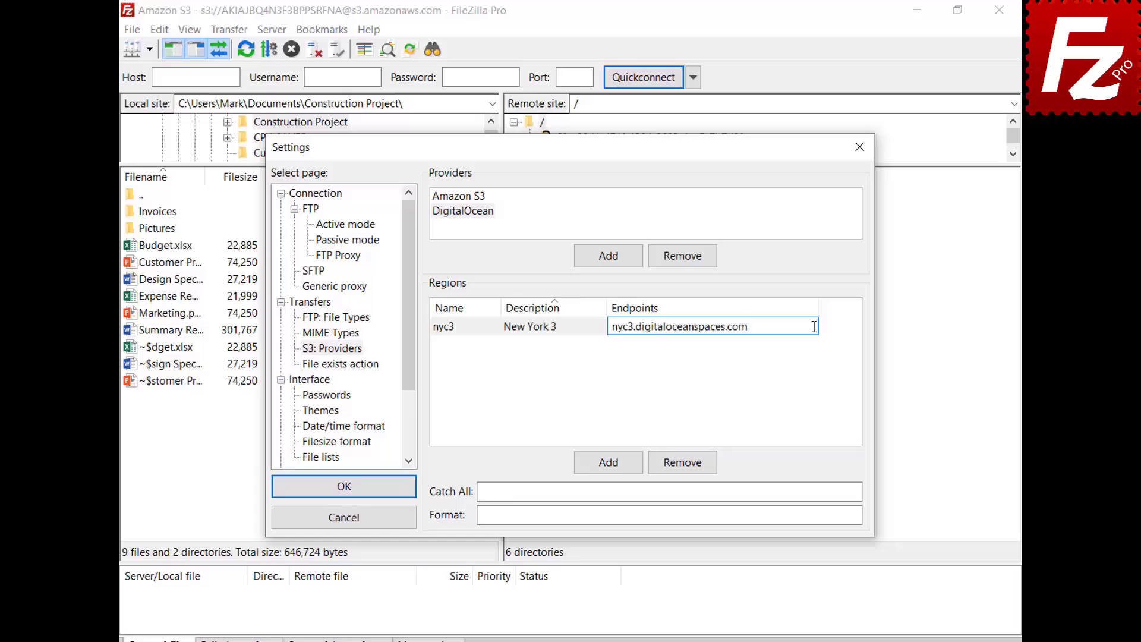
key(Return)
click(610, 465)
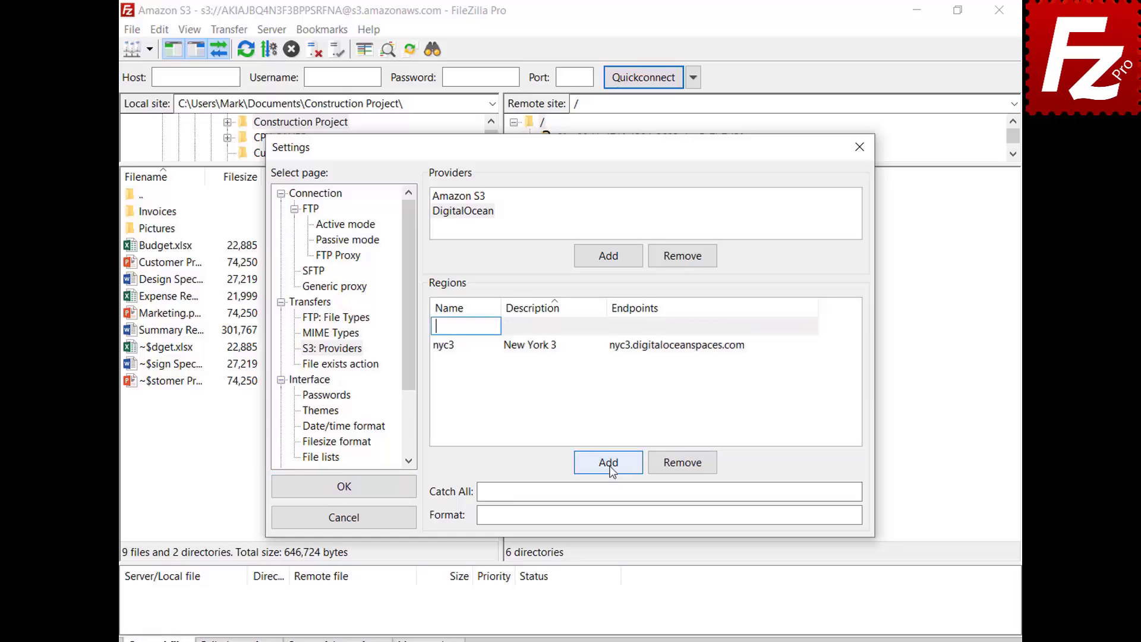
text(sgp1)
click(601, 327)
text(Singapore 1)
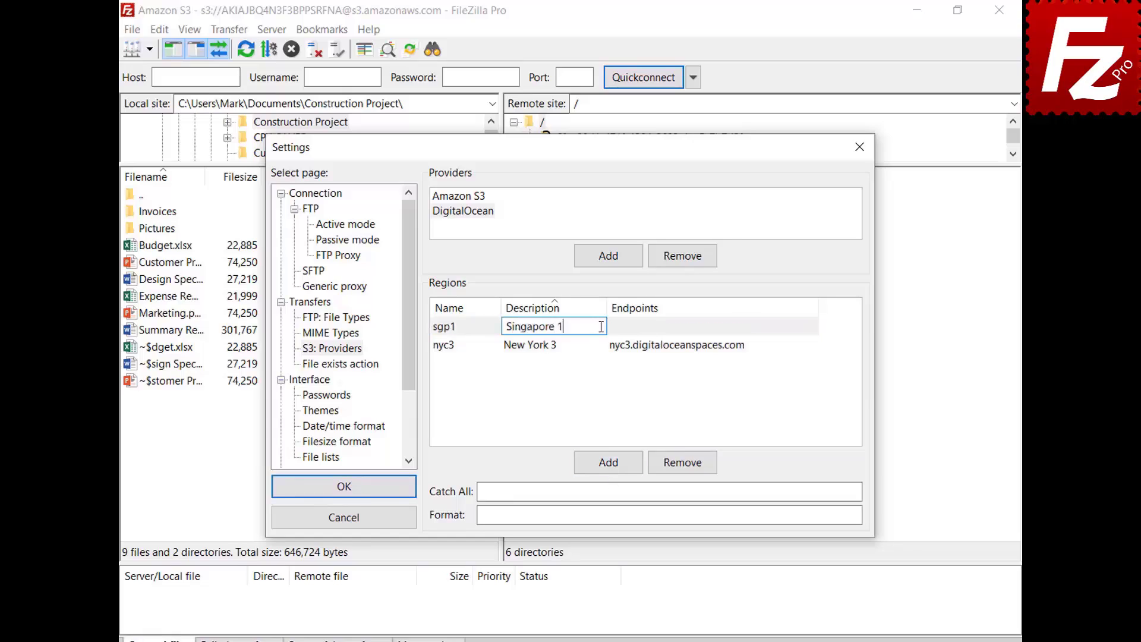
key(Tab)
text(sgp1.digitaloceanspaces.com)
key(Return)
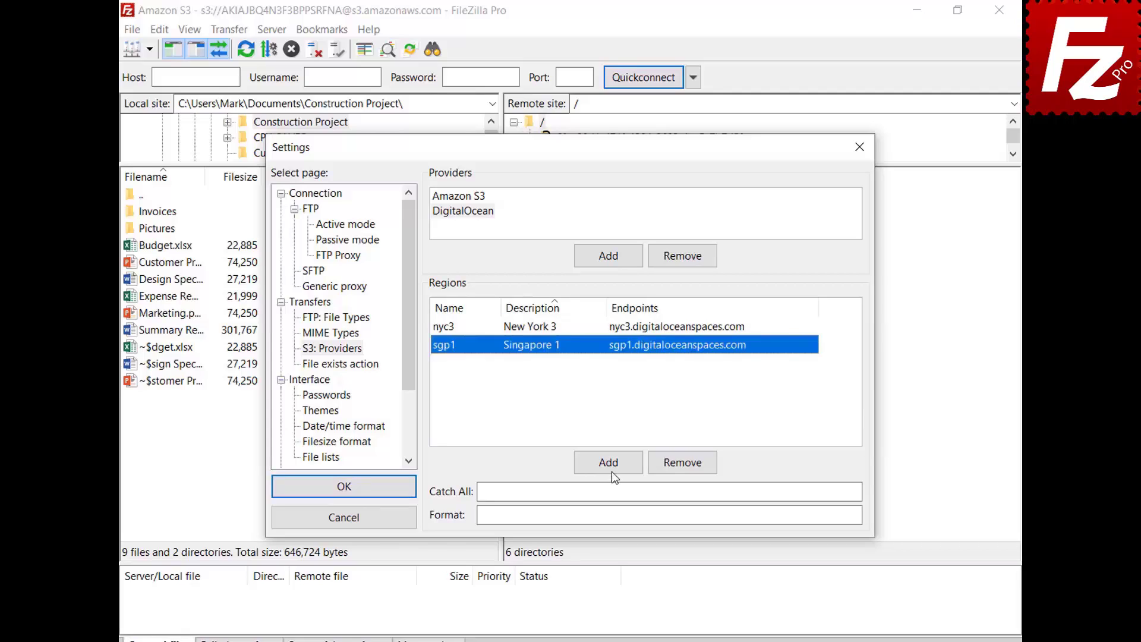
Add regions ams3 'Amsterdam 3' and sfo2 'San Francisco 2' with their pasted endpoints
click(611, 465)
text(ams3)
key(Tab)
text(Amst)
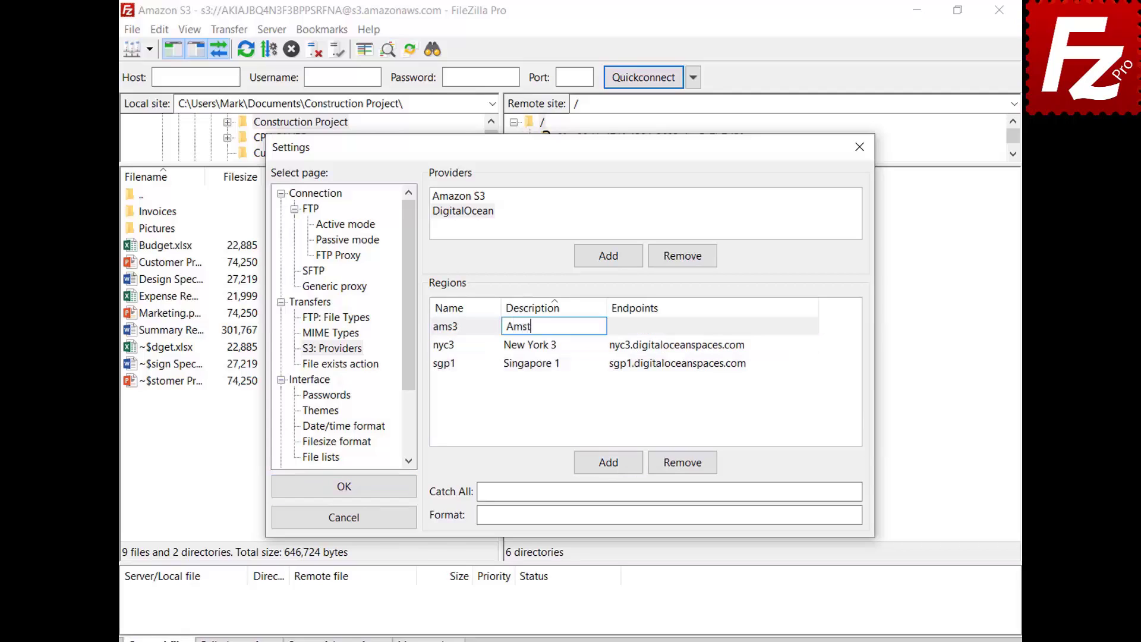
text(erdam 3)
key(Tab)
text(ams3.digitaloceanspaces.com)
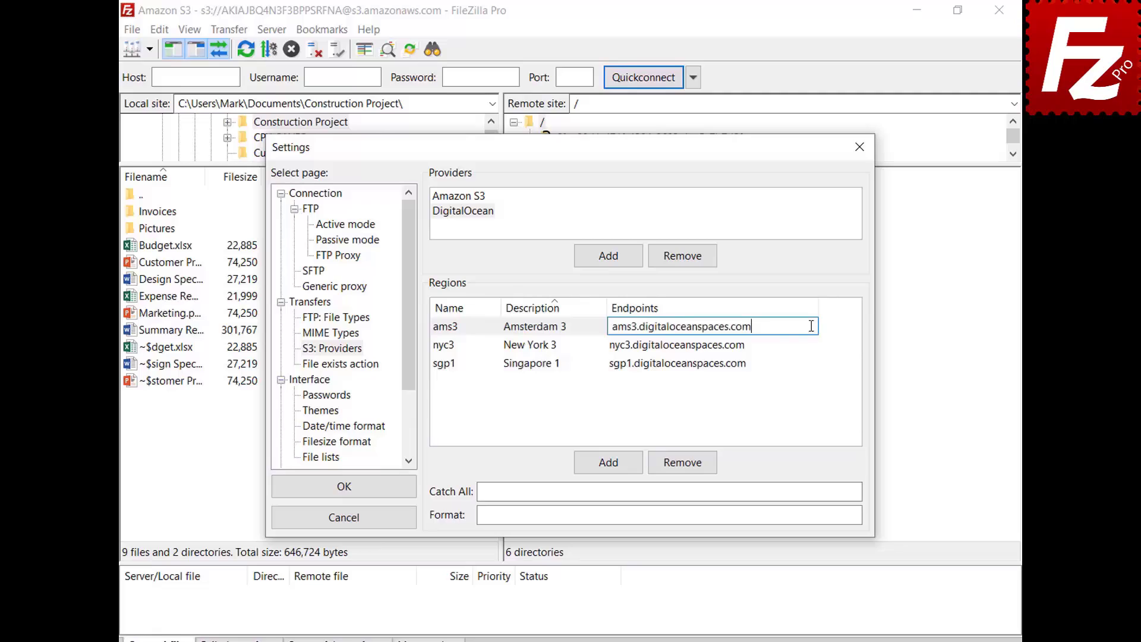
key(Return)
click(607, 470)
text(sfo2)
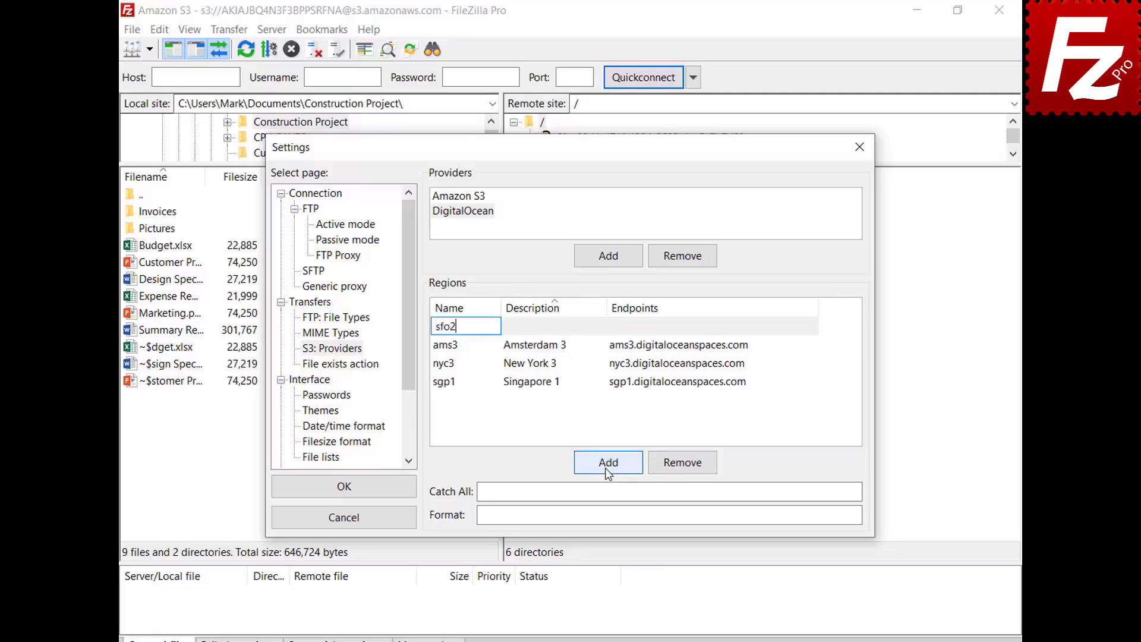
key(Tab)
text(San Francisco 2)
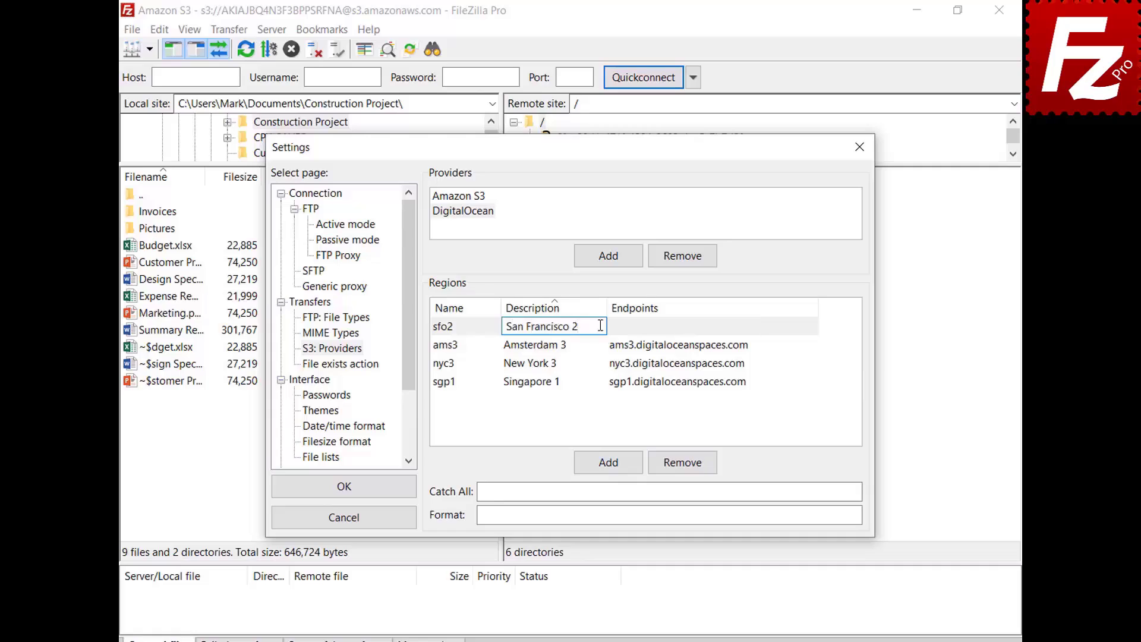
key(Tab)
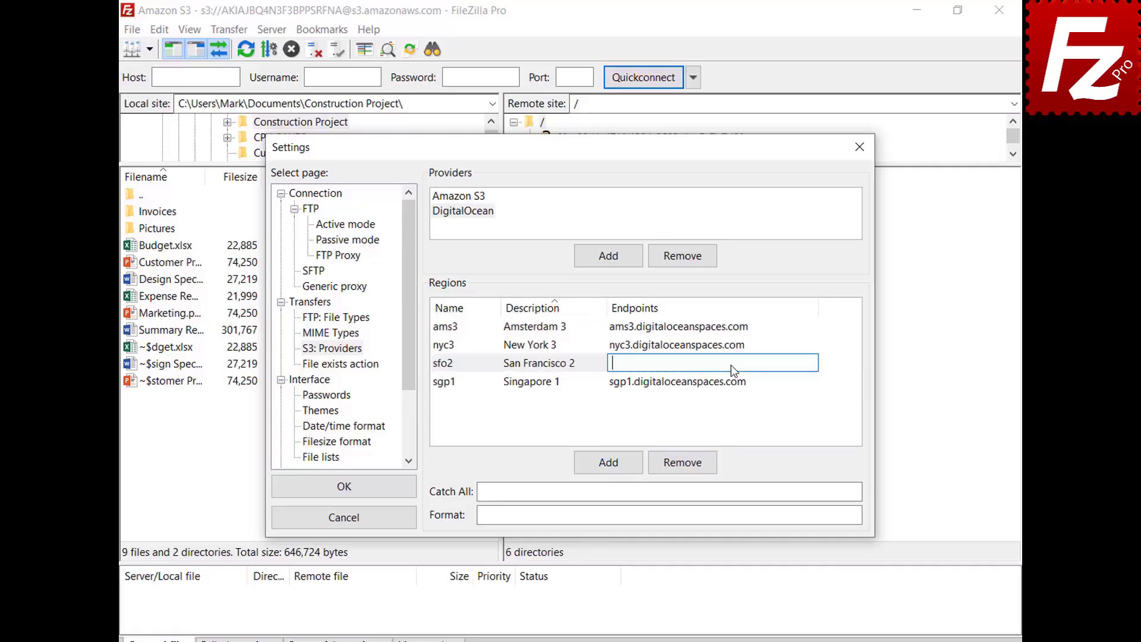
text(sfo2.digitaloceanspaces.com)
key(Return)
Set the .digitaloceanspaces.com catch-all and bucket/region host format, then save the settings
click(828, 491)
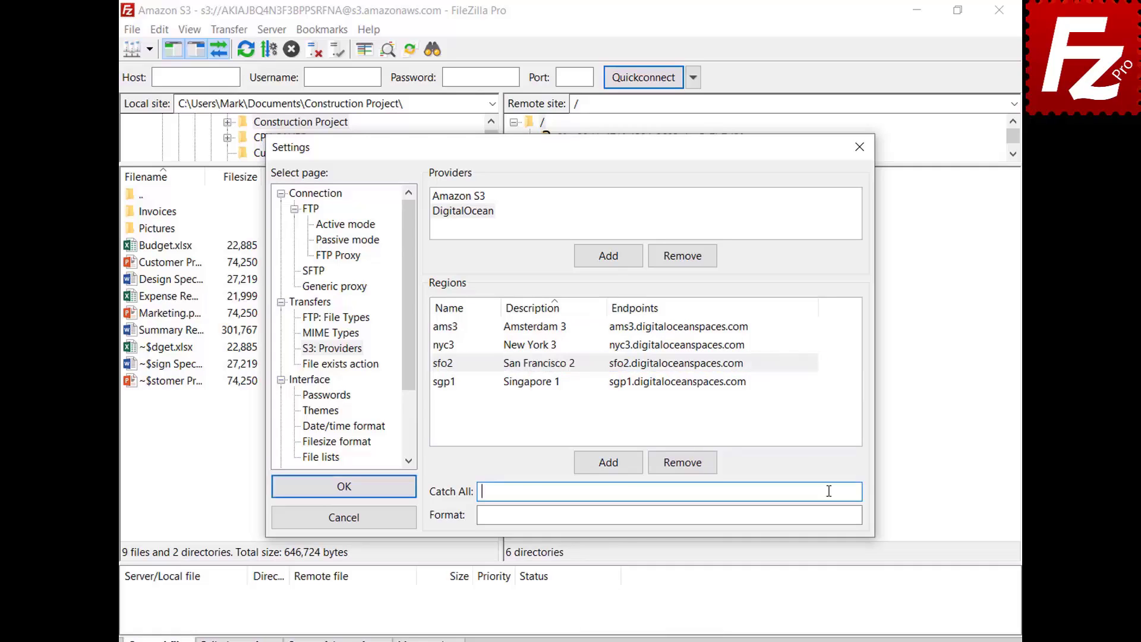
text(.digitaloceanspaces.com)
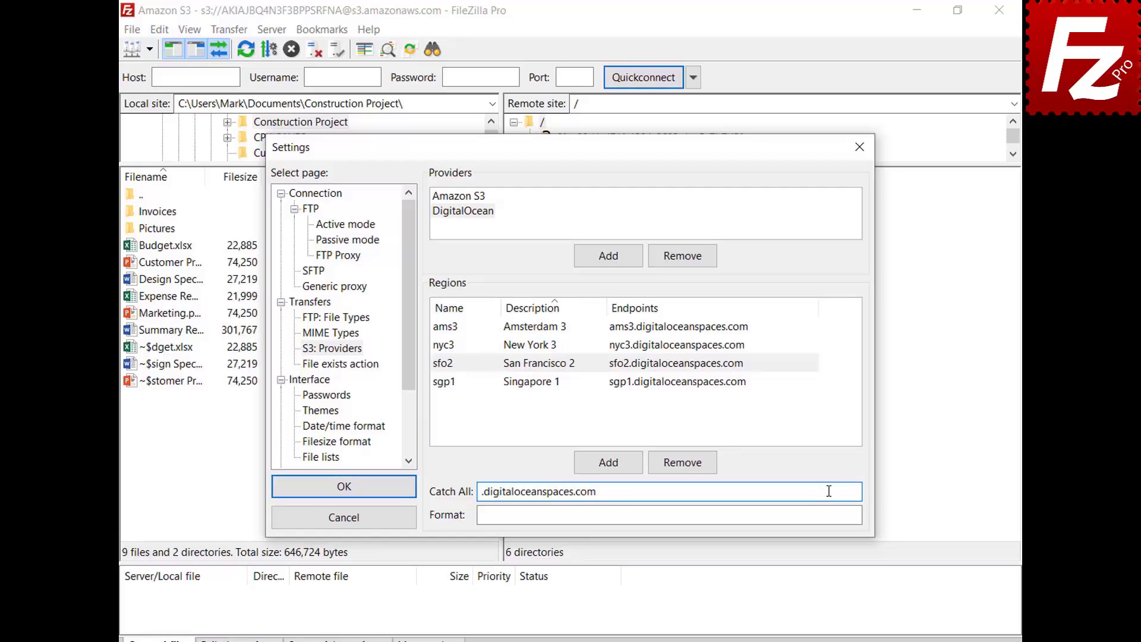
click(832, 515)
text({BUCKET}.{REGION}.digitaloceanspaces.com)
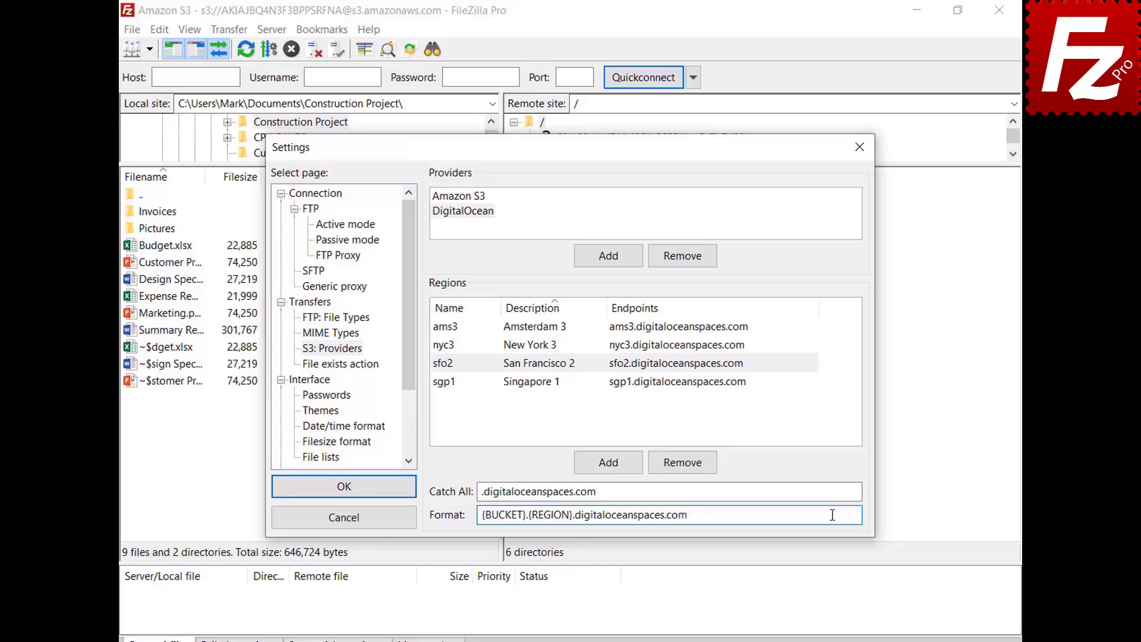
click(345, 488)
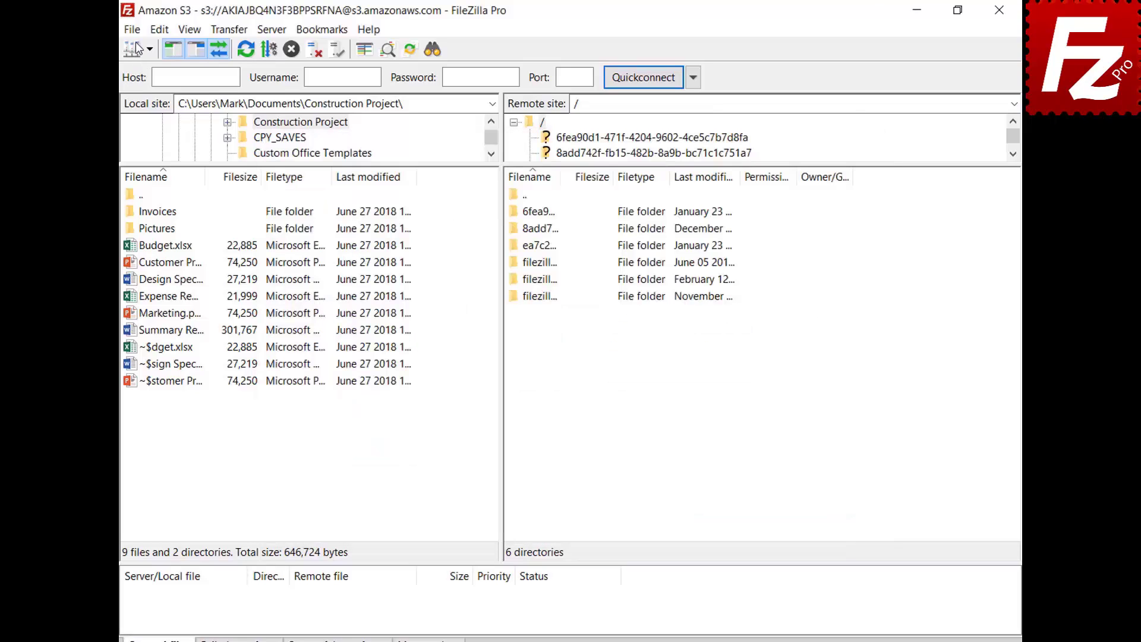
Add a Site Manager entry 'Digital Ocean' using the S3 protocol
click(133, 30)
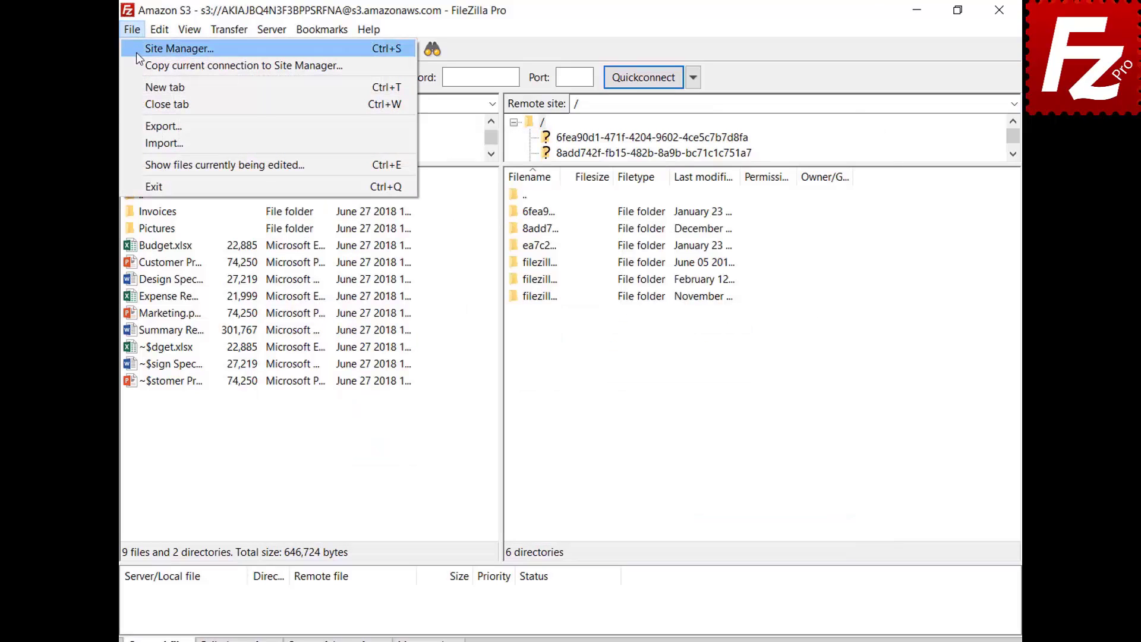
click(137, 52)
click(357, 433)
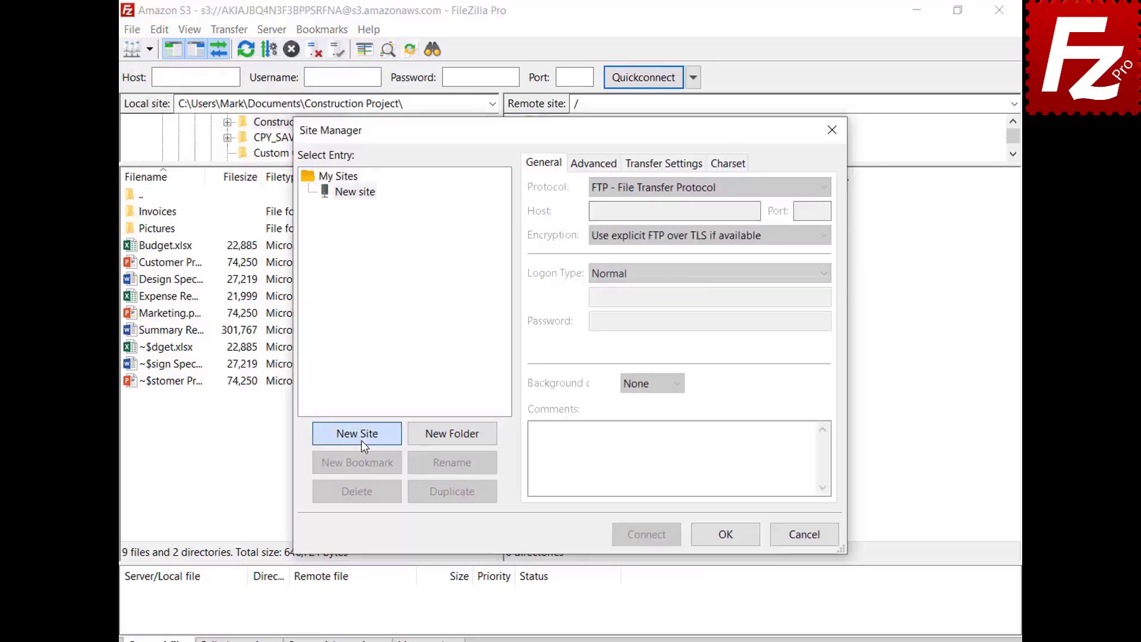
text(Digital Ocean)
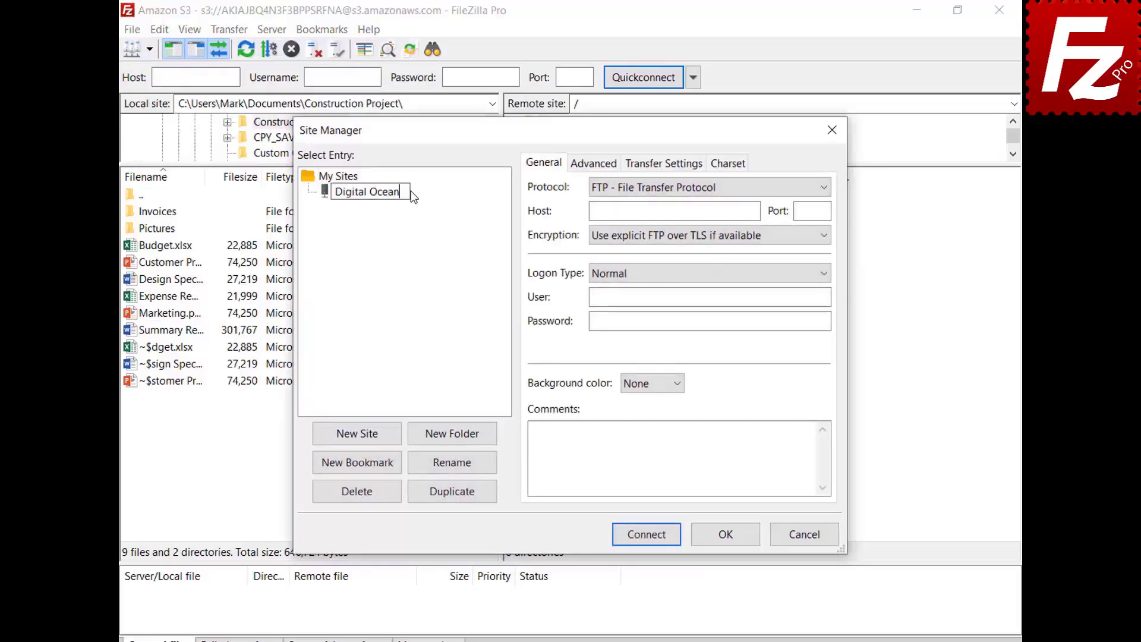
key(Tab)
click(675, 189)
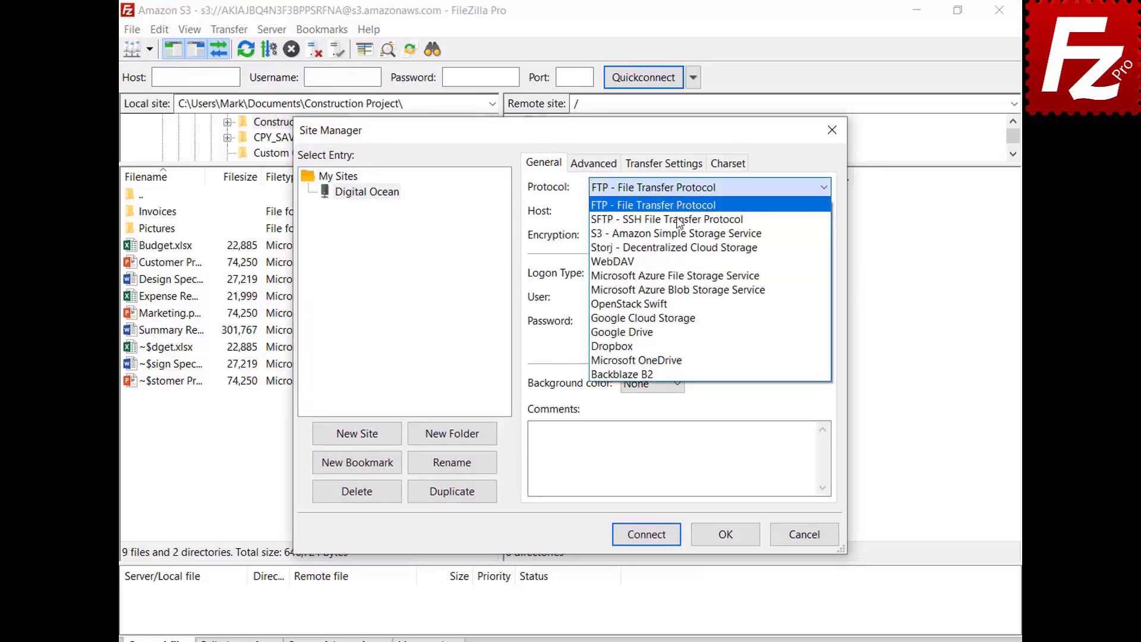
click(679, 233)
Set host sfo3.digitaloceanspaces.com with the pasted access and secret keys, then connect
key(Tab)
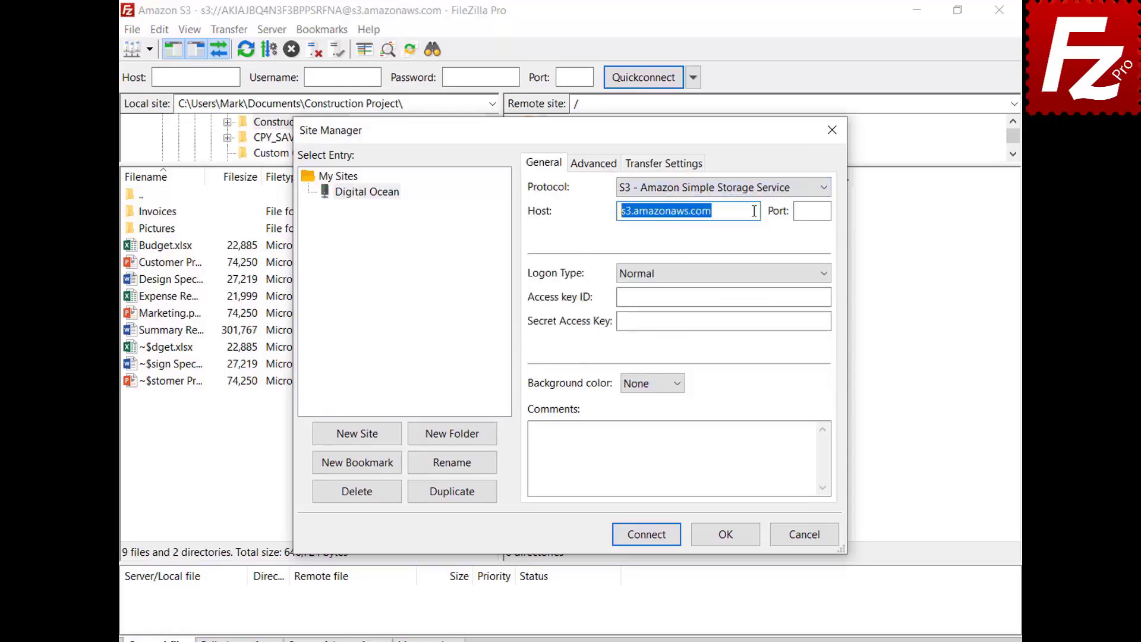
key(BackSpace)
text(sfo3.digitaloceanspaces.com)
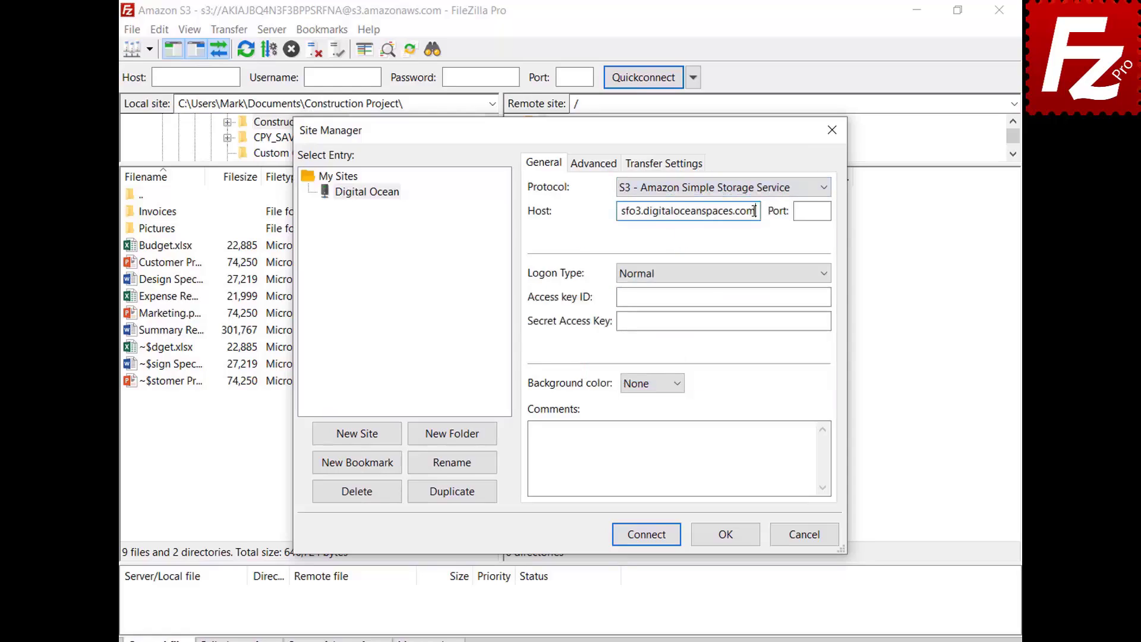
click(827, 296)
key(ctrl+v)
click(827, 321)
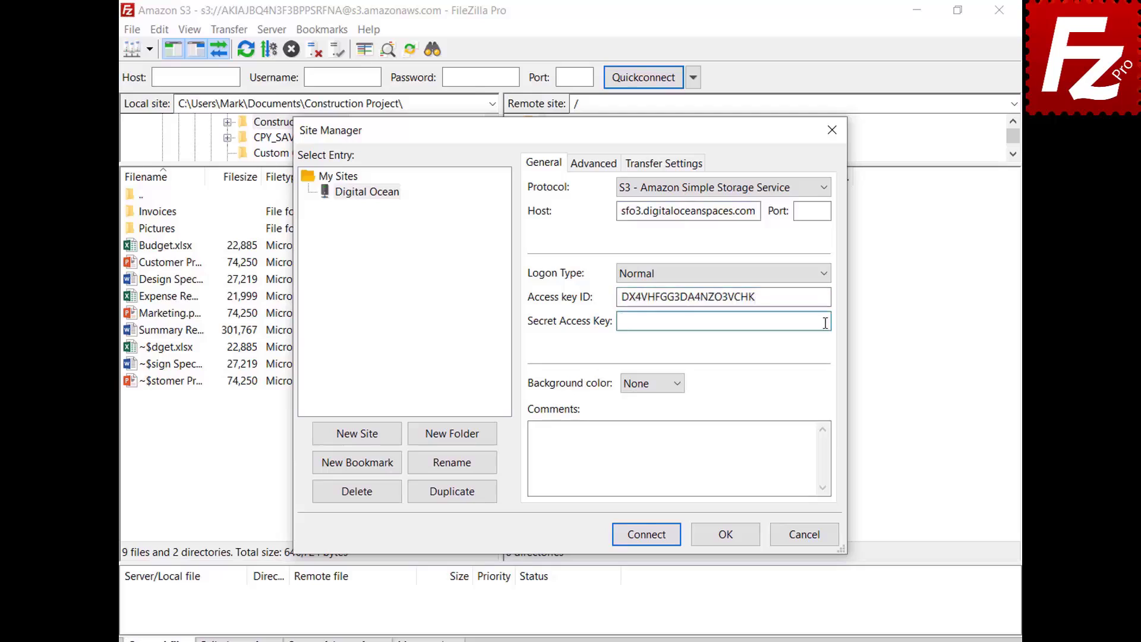
key(ctrl+v)
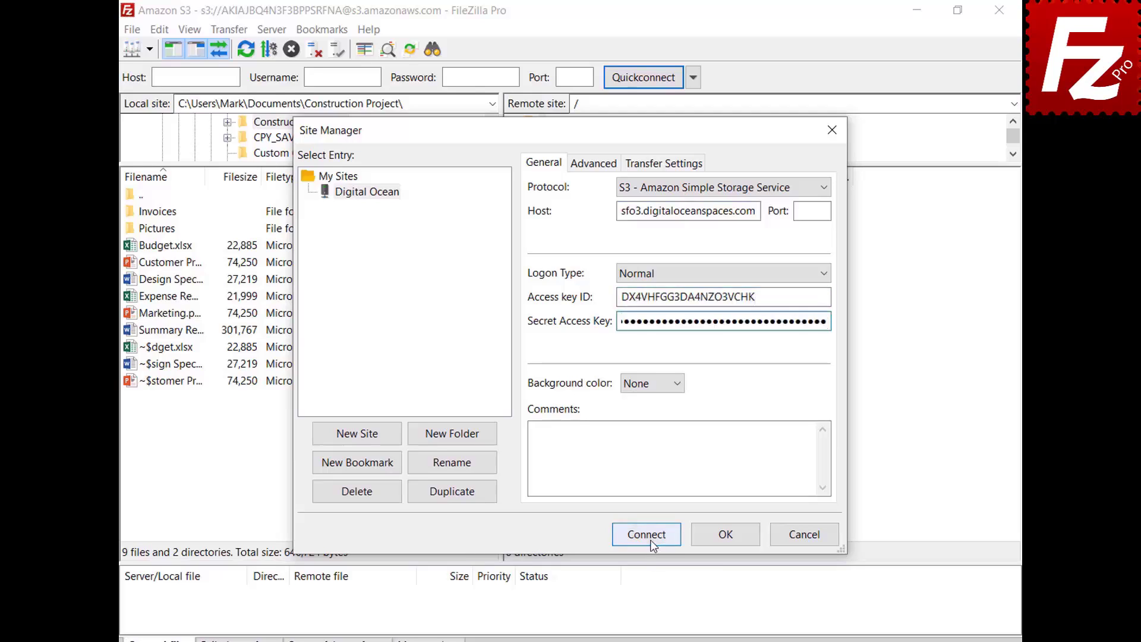
click(650, 540)
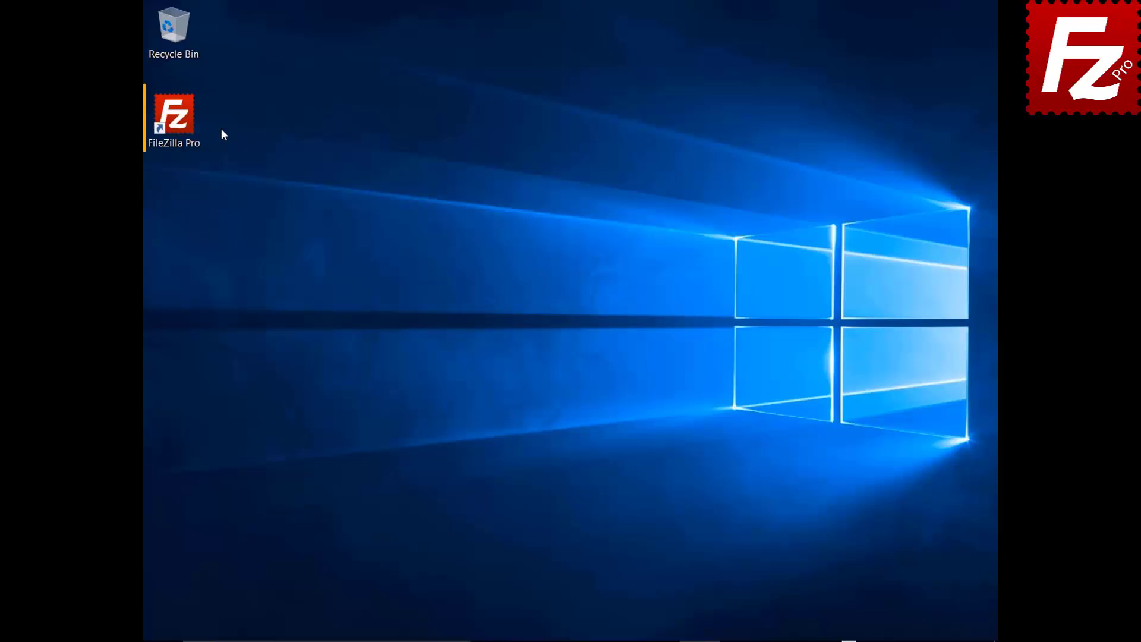
Launch FileZilla Pro and add a new Site Manager entry named 'Cloudflare R2'
double_click(178, 122)
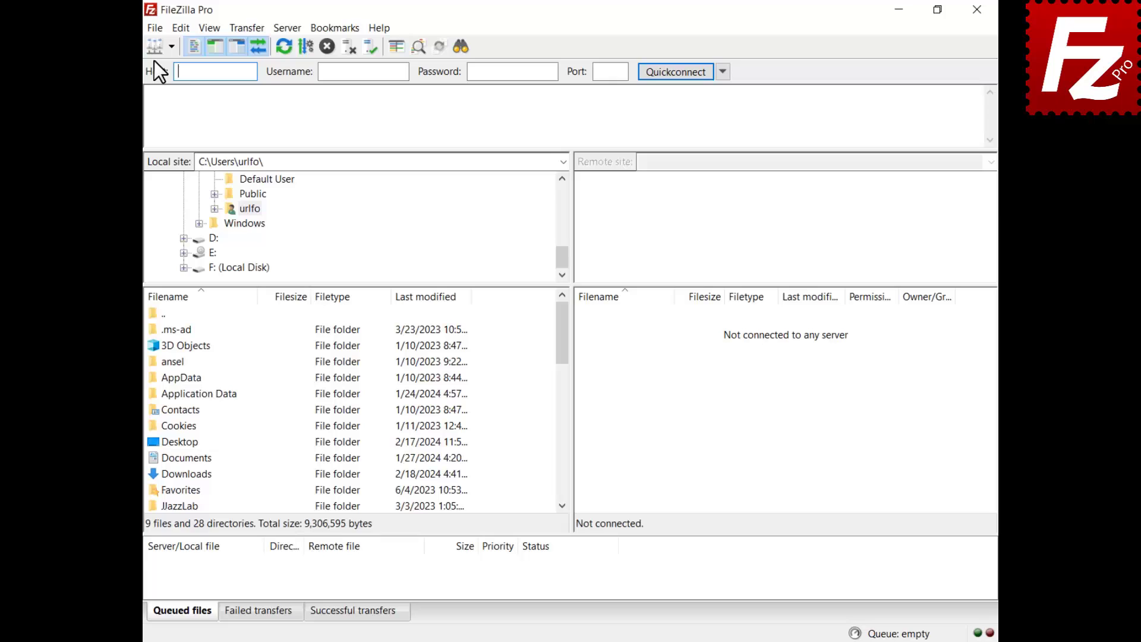
click(155, 29)
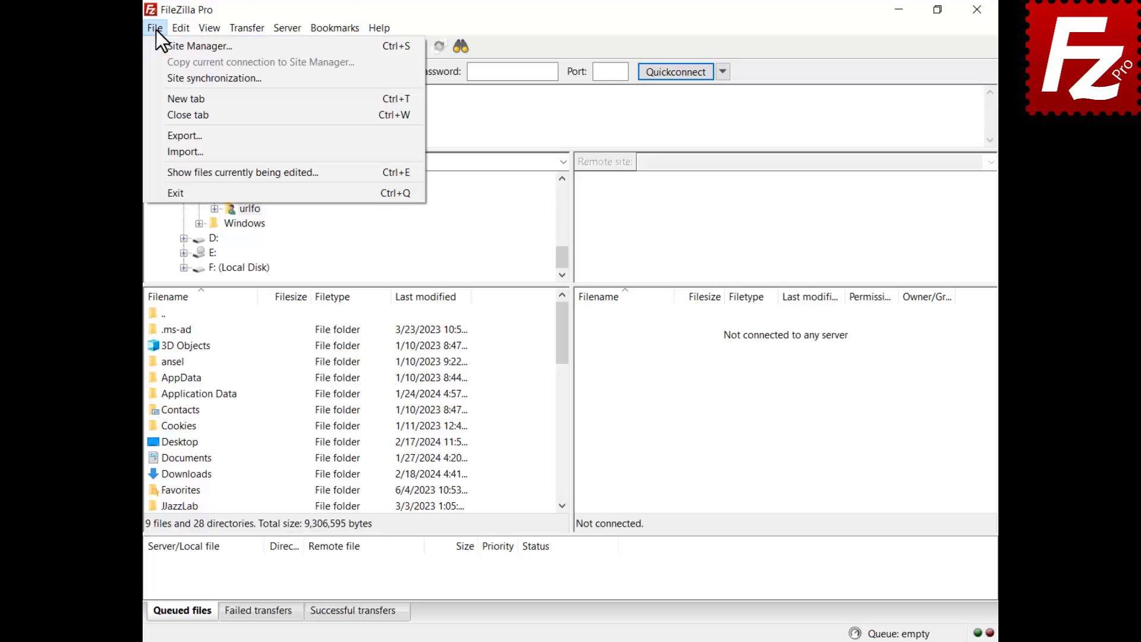
click(164, 46)
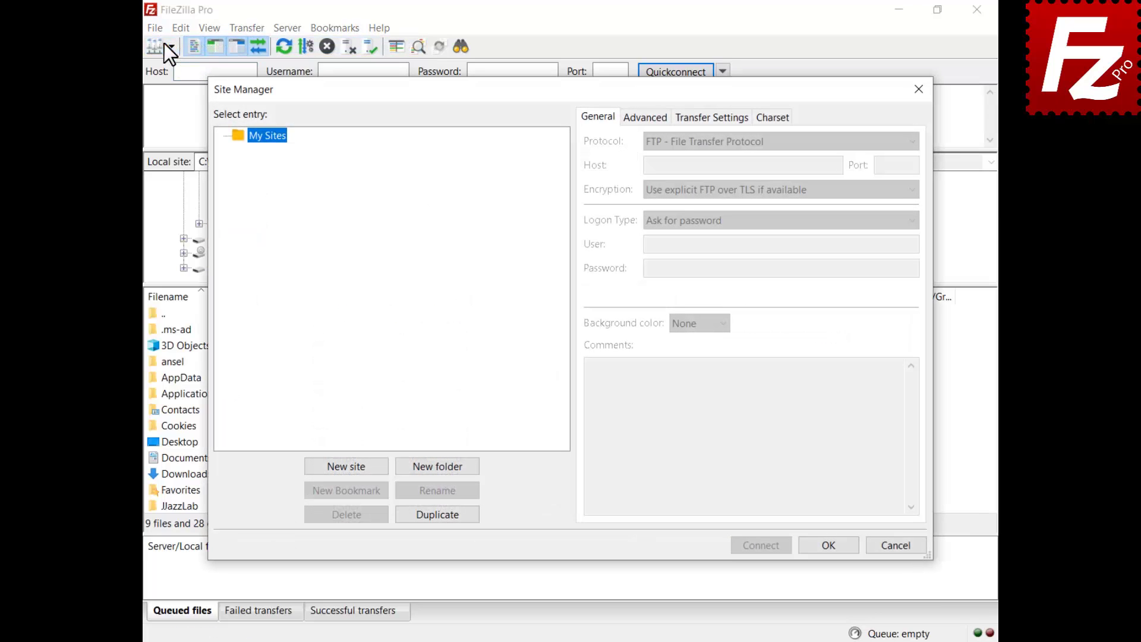
click(348, 469)
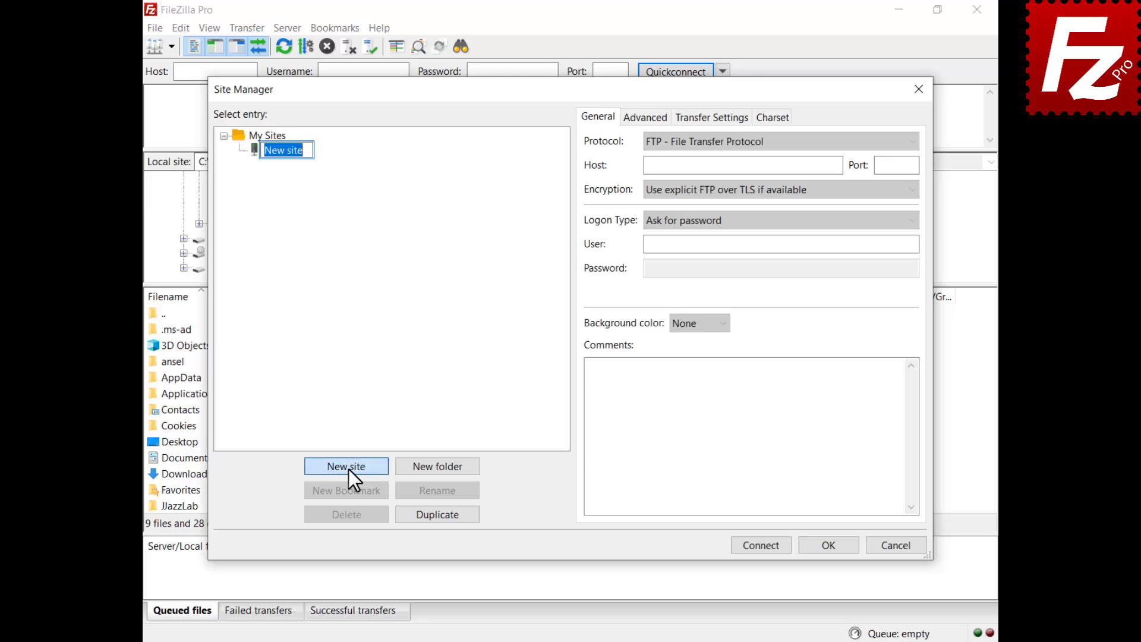
text(Cloudflare R2)
key(Return)
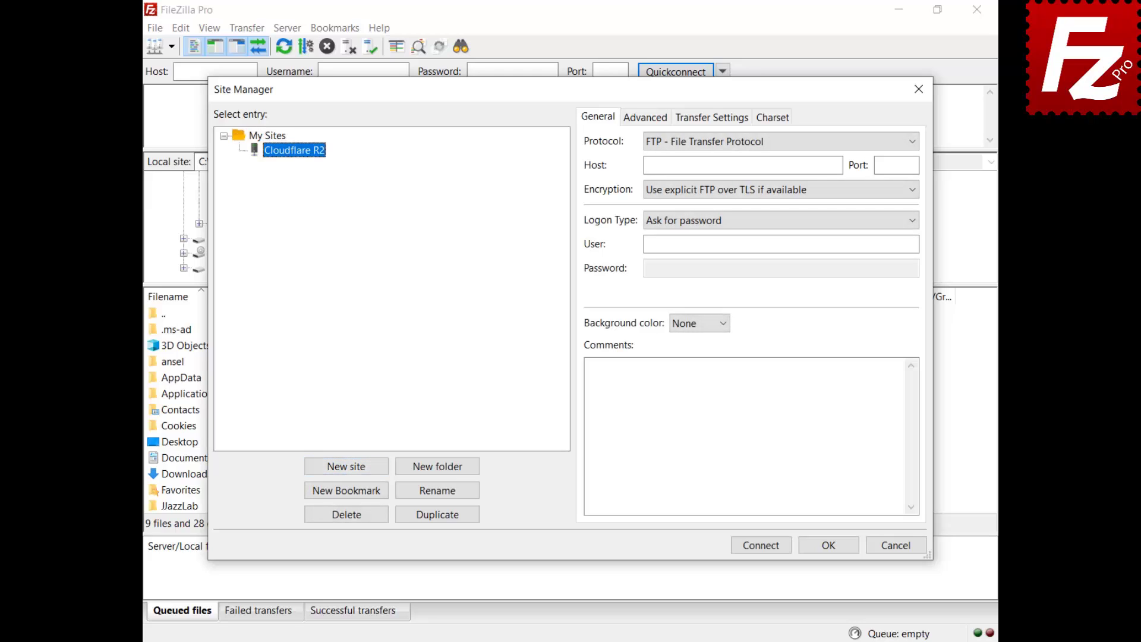
Select the Cloudflare R2 protocol, paste the access key ID, account ID and secret key, and connect
click(751, 140)
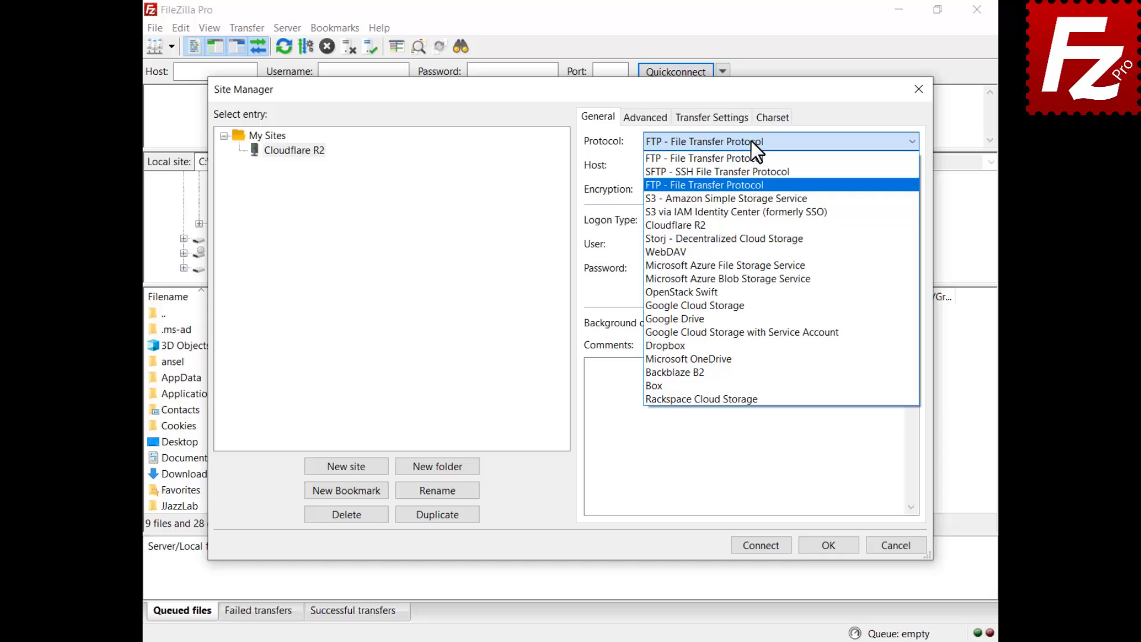
click(748, 225)
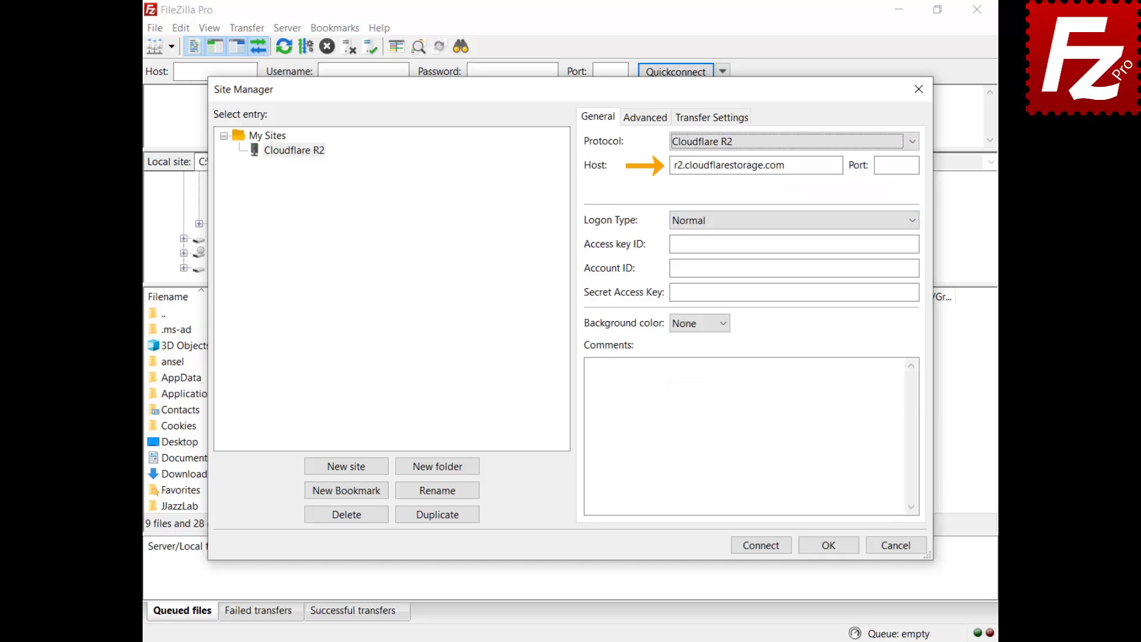
click(794, 244)
key(ctrl+v)
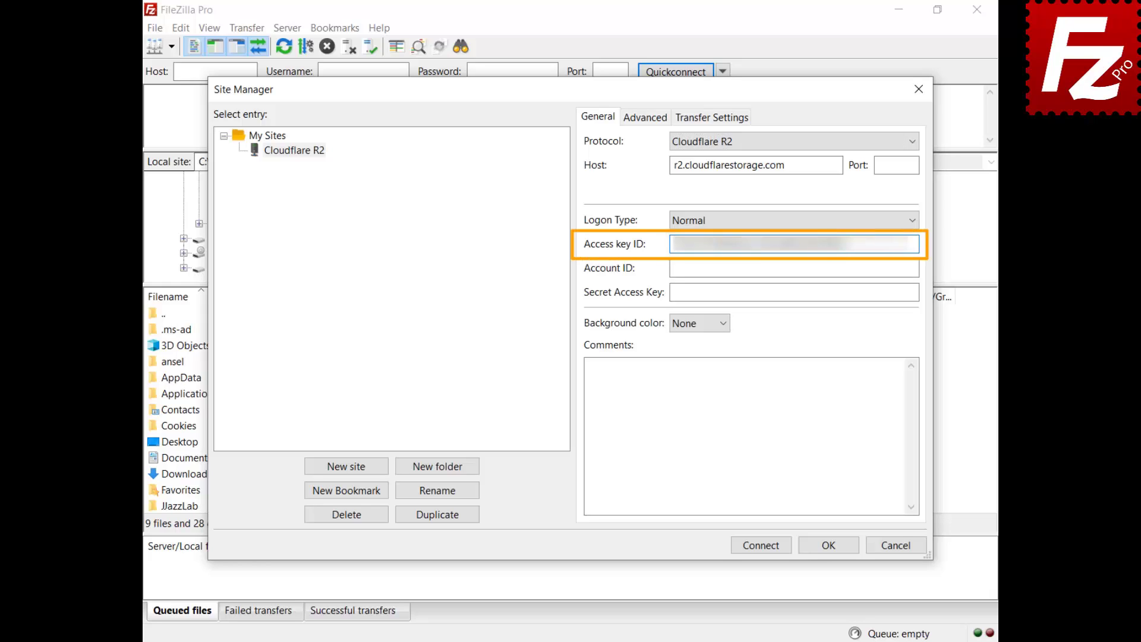
click(794, 268)
key(ctrl+v)
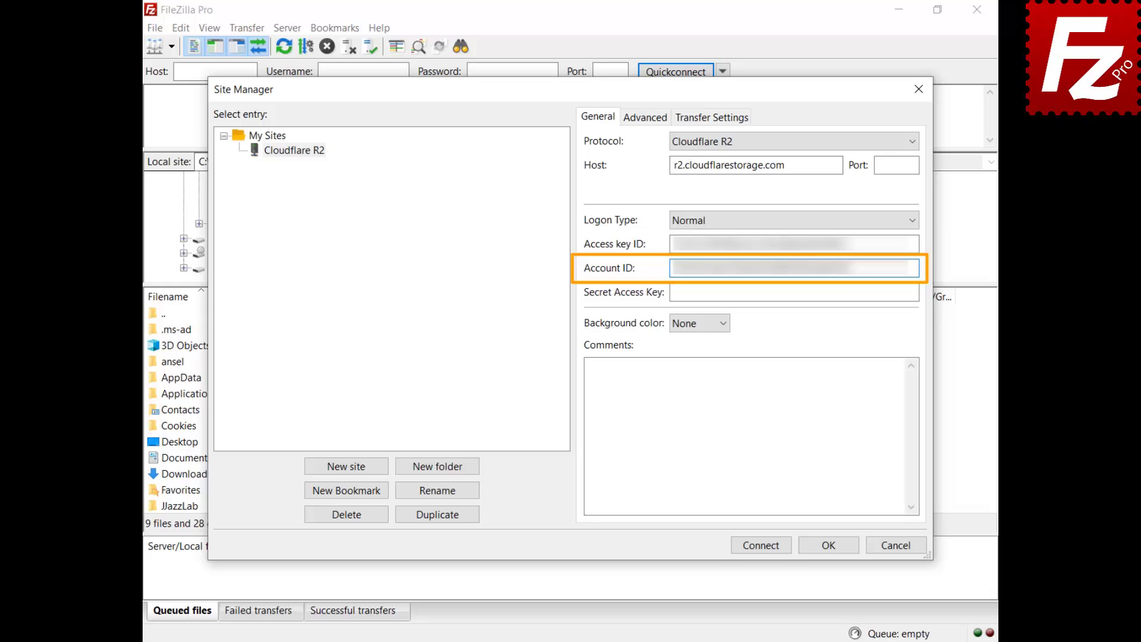
click(794, 292)
key(ctrl+v)
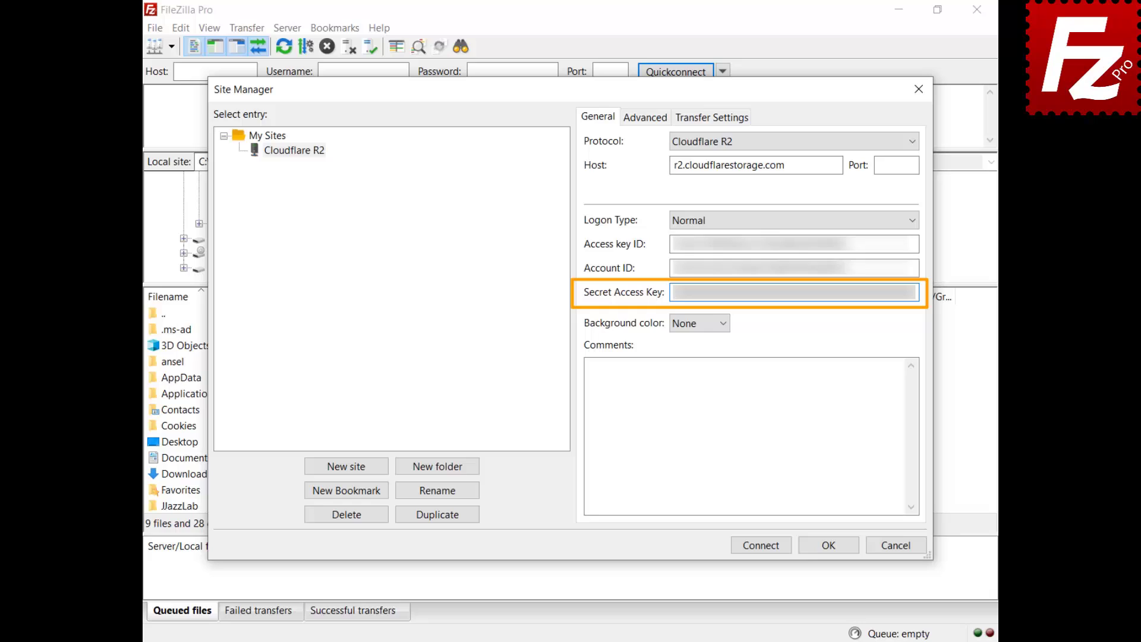
click(761, 552)
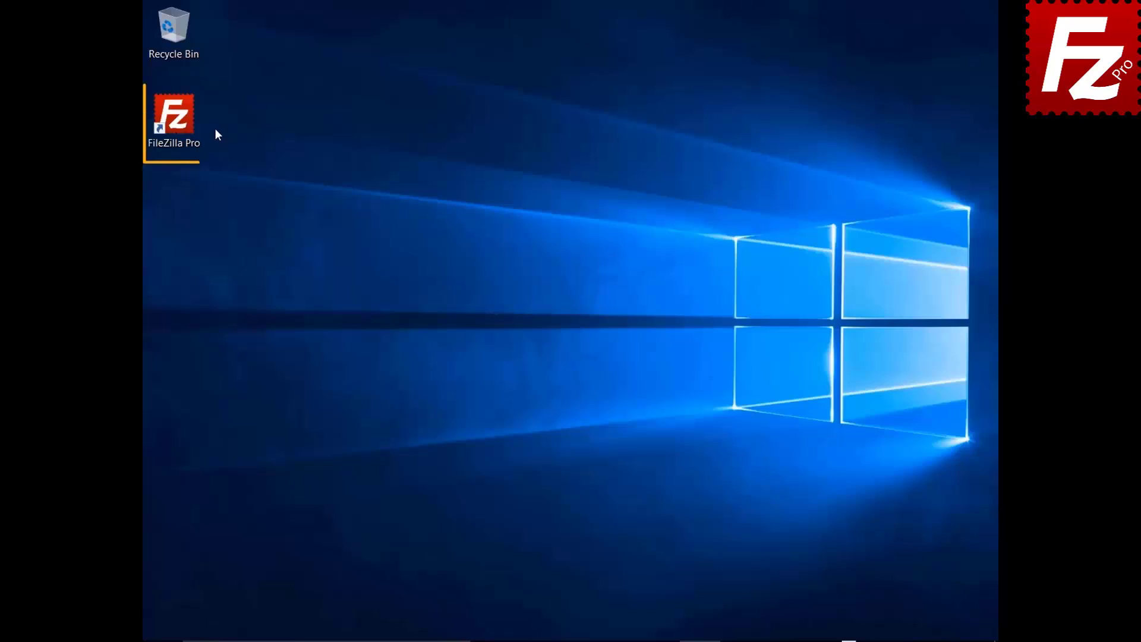
Launch FileZilla Pro, connect to the saved S3 site, and bring up File synchronization
double_click(180, 123)
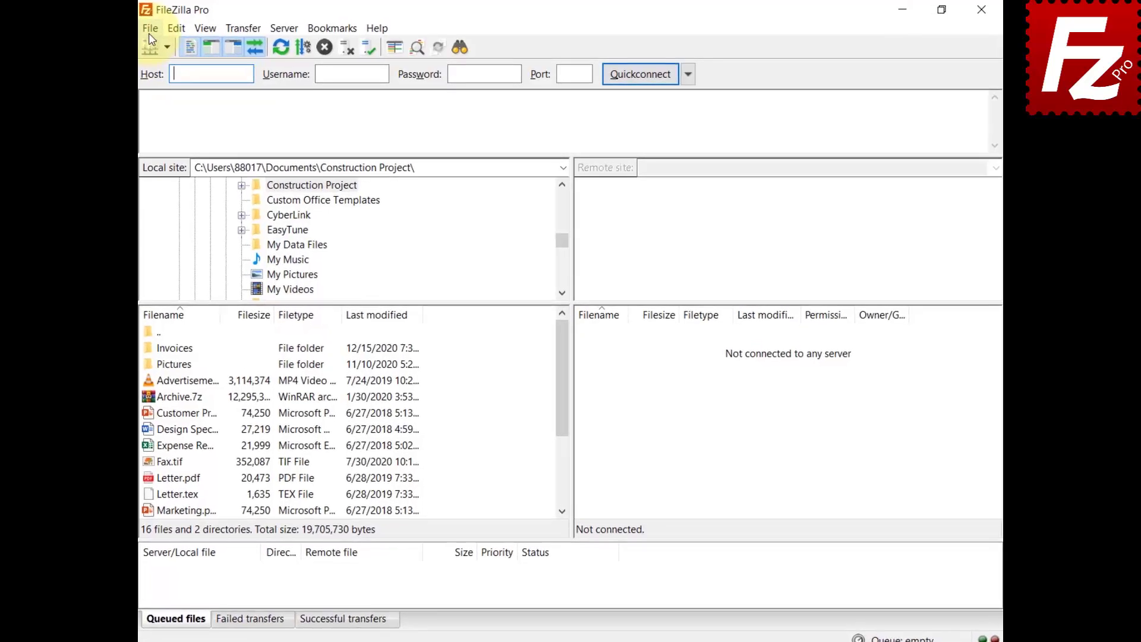
click(150, 30)
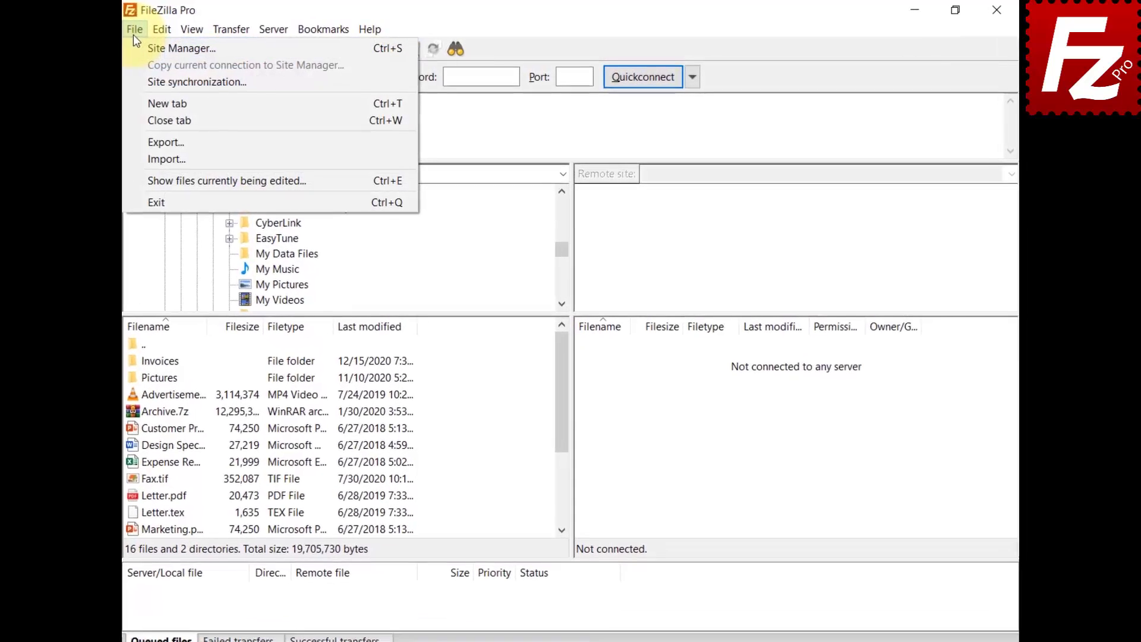
click(156, 45)
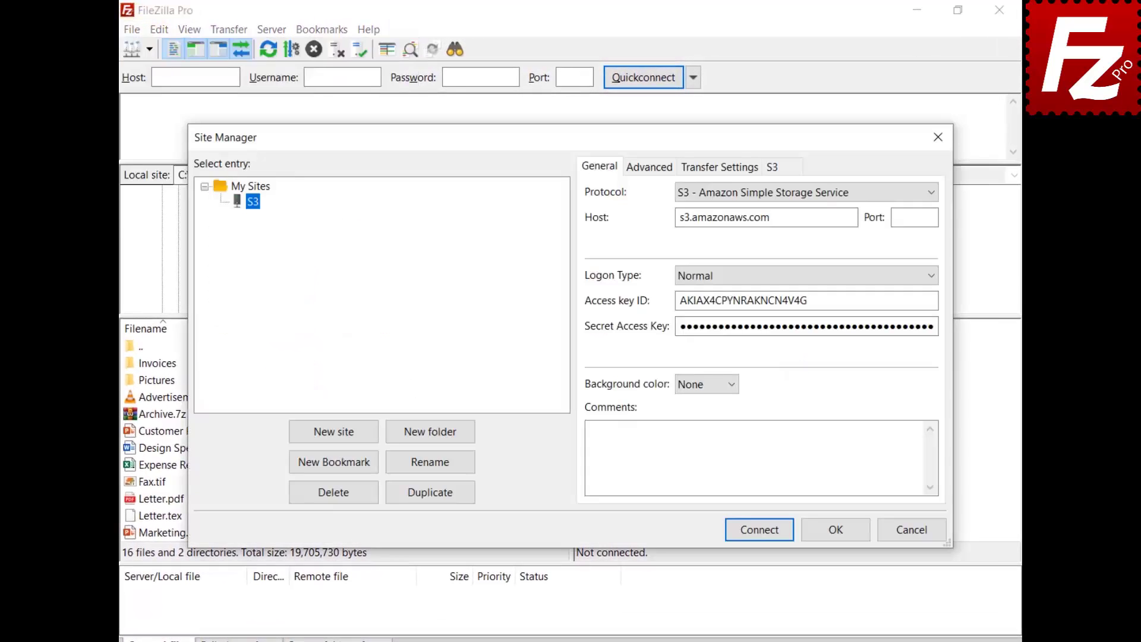
click(758, 537)
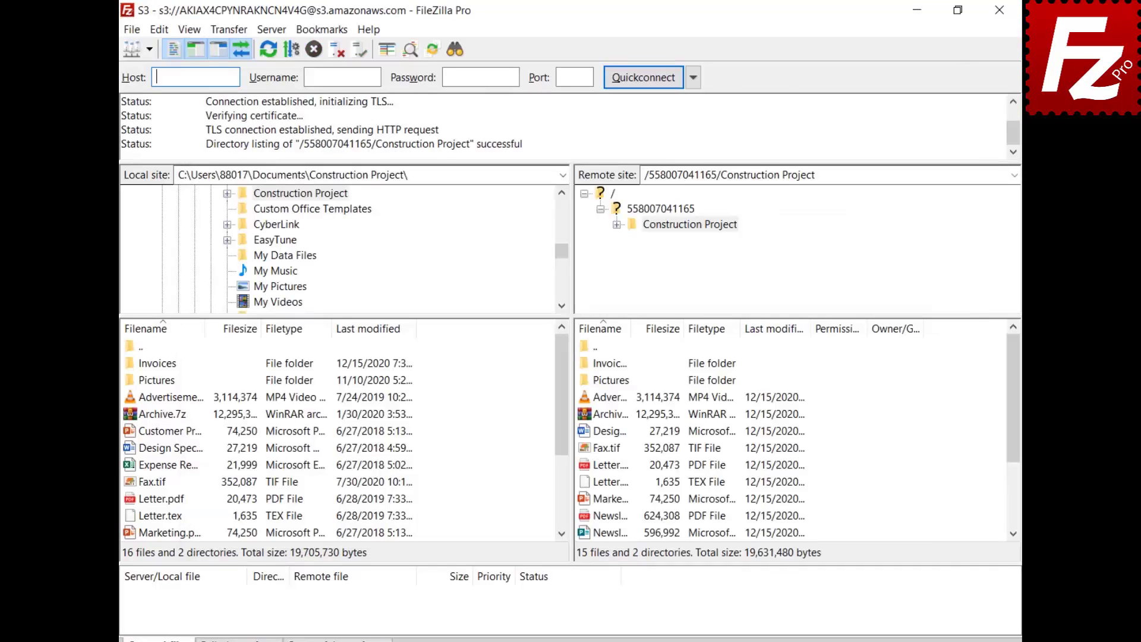
click(225, 29)
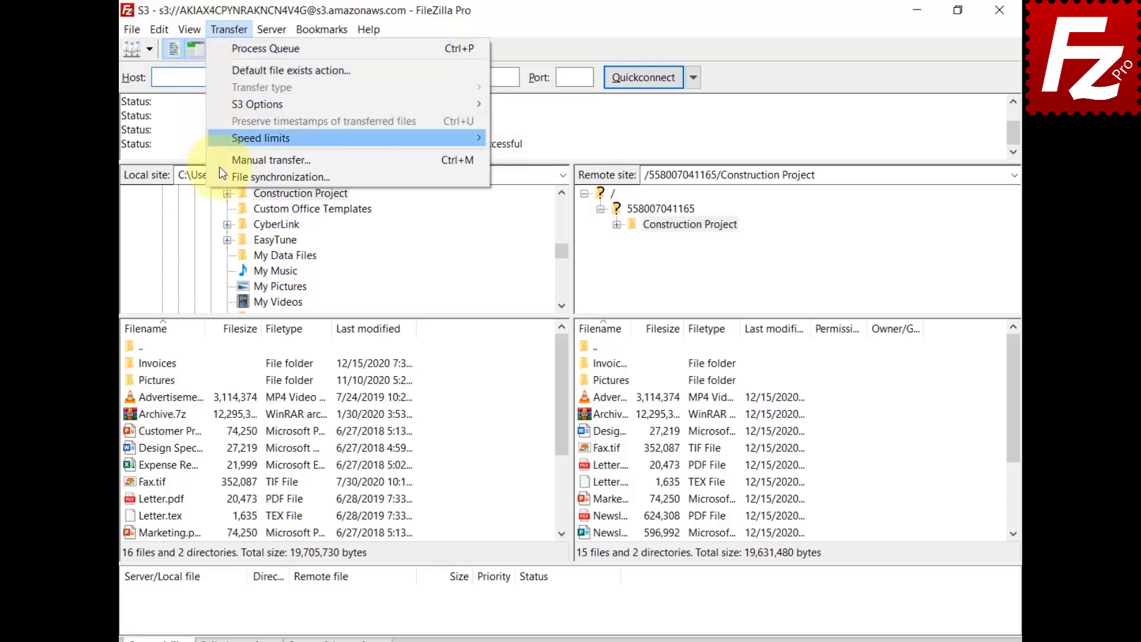
click(280, 176)
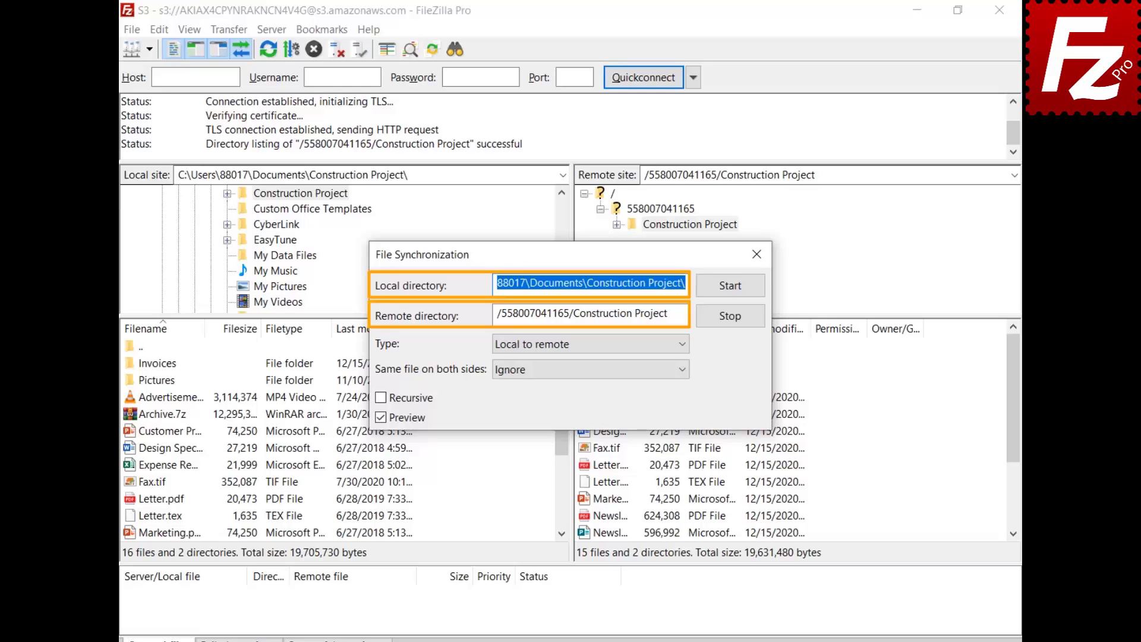
Keep Local to remote with Ignore for identical files, enable Recursive, and start the sync preview
click(683, 345)
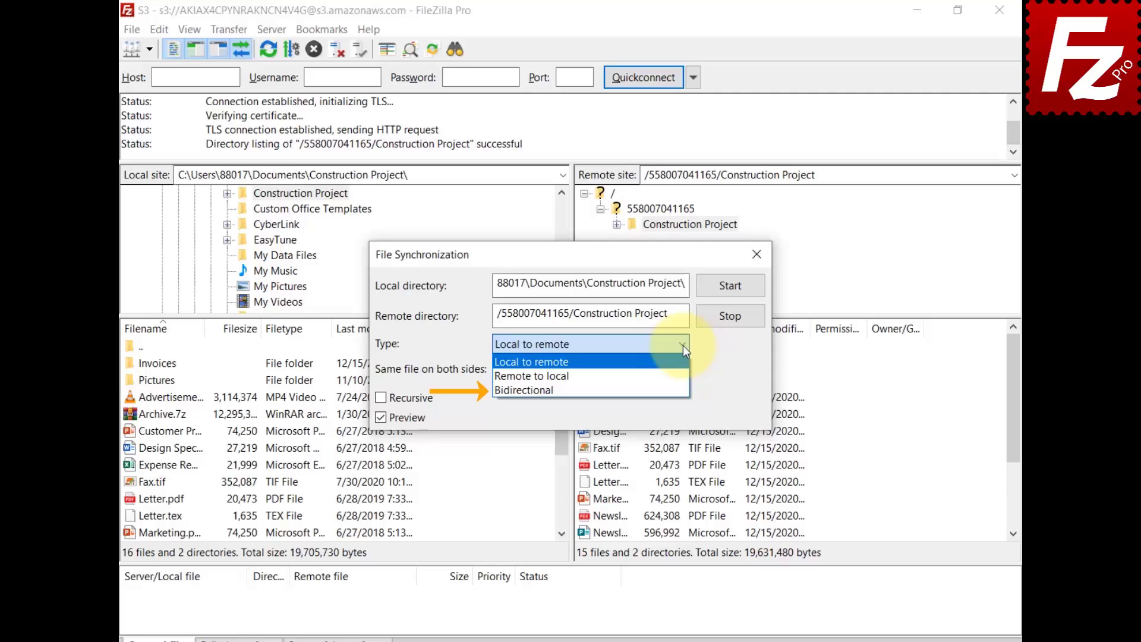
click(683, 345)
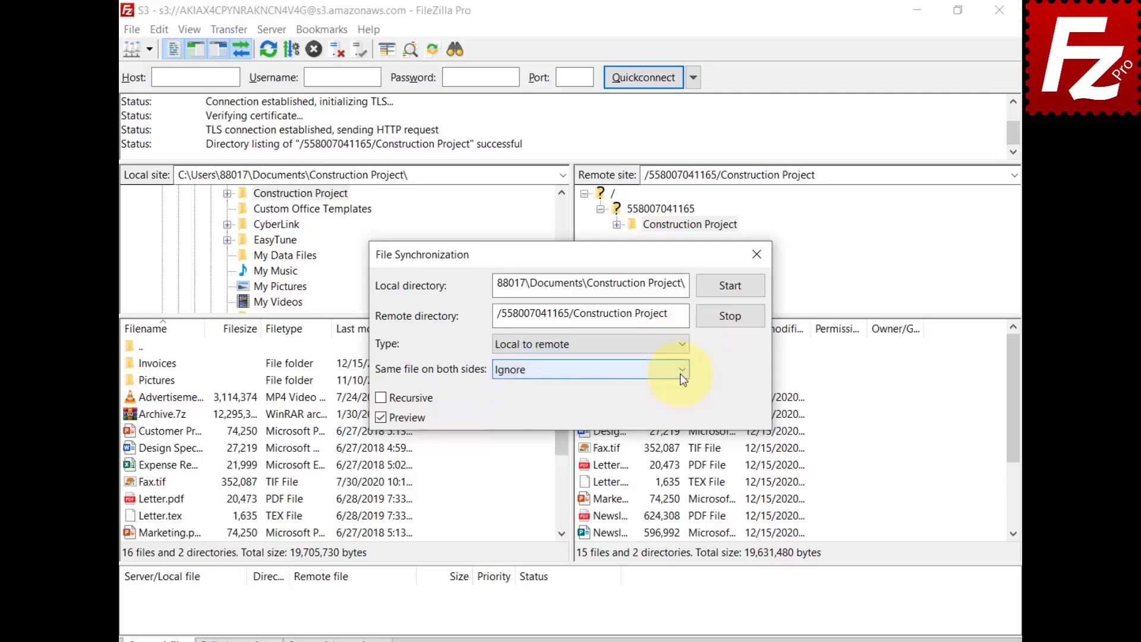
click(681, 374)
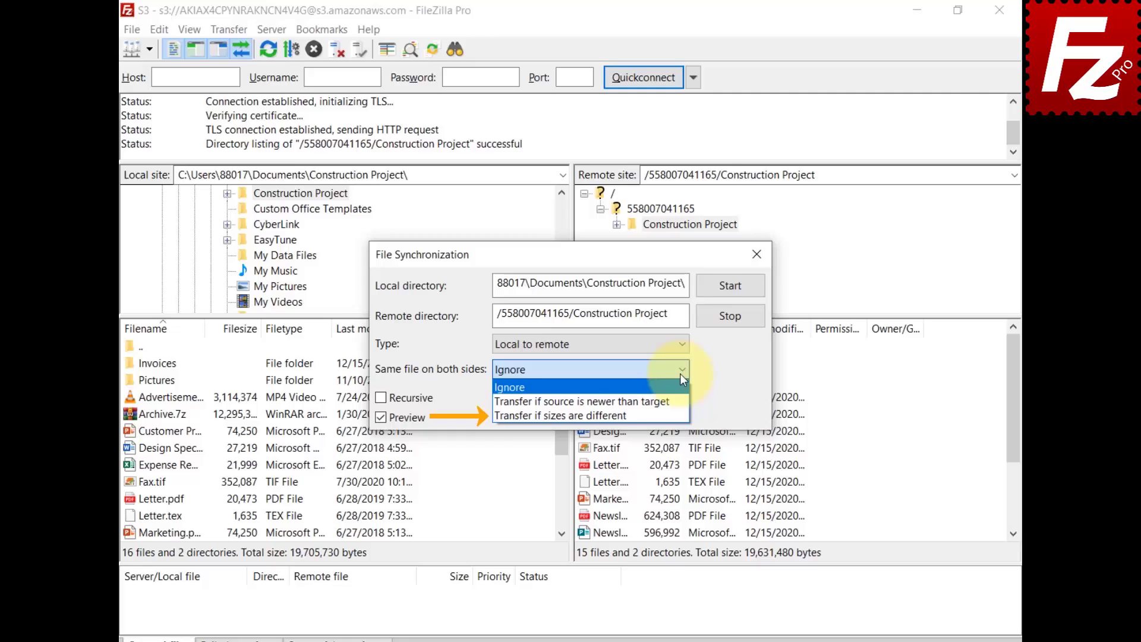
click(380, 407)
click(381, 399)
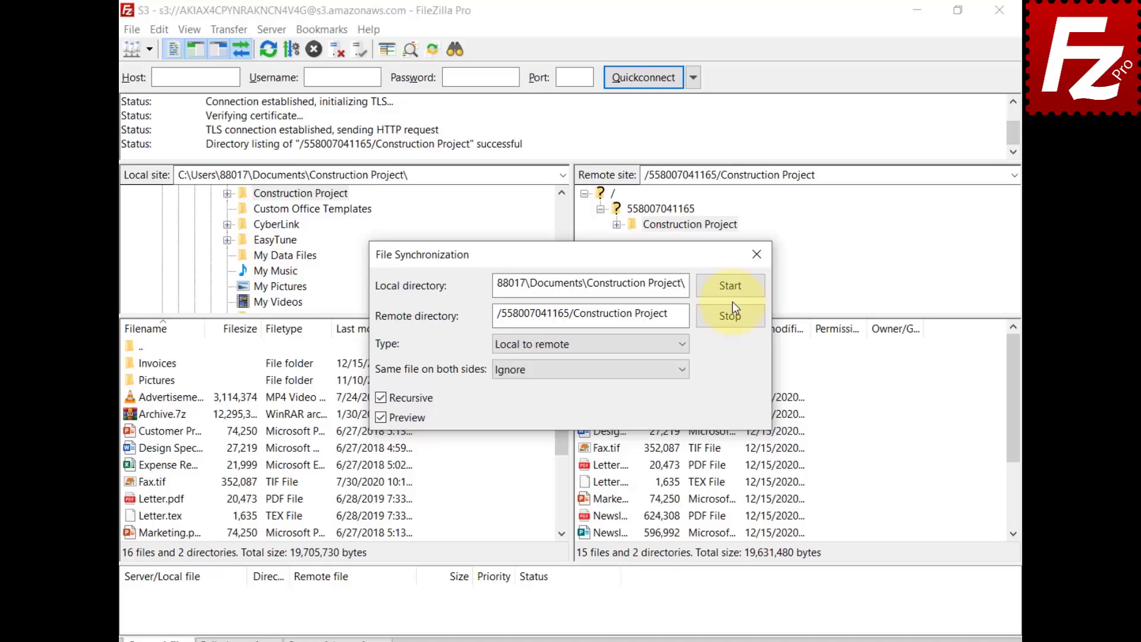
click(731, 286)
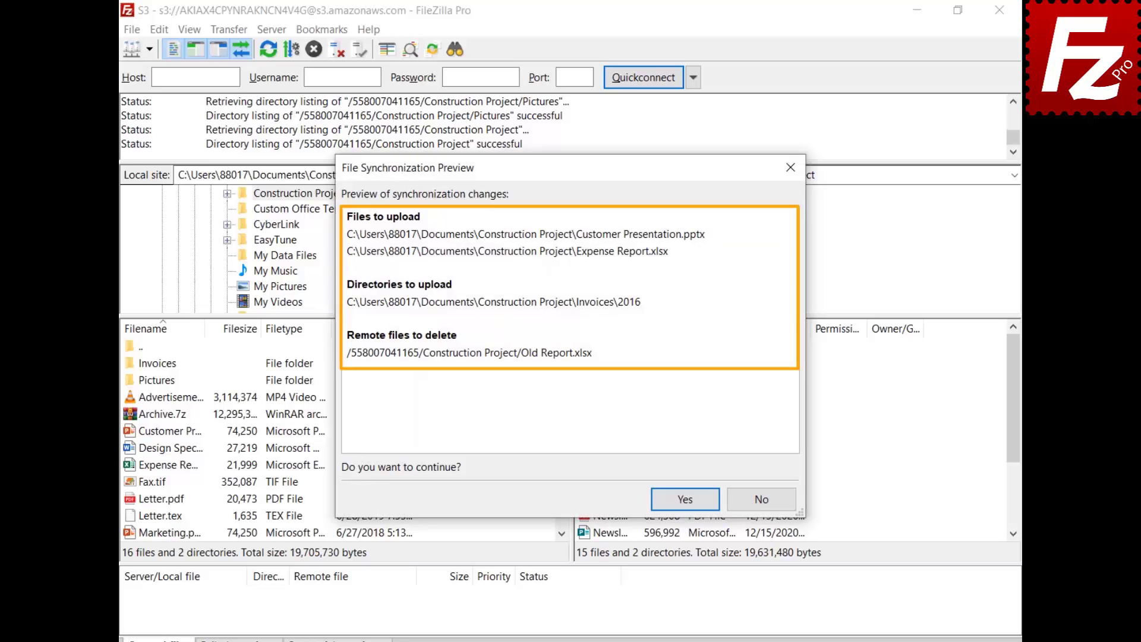
Approve the previewed changes so Construction Project syncs to S3
click(685, 498)
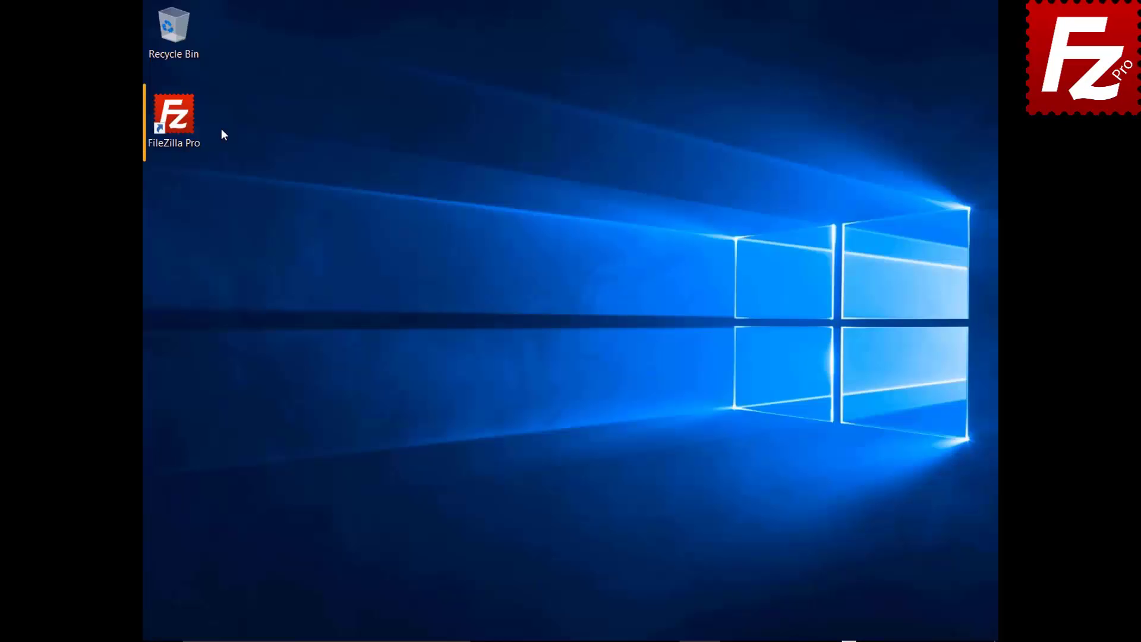
Launch FileZilla Pro and connect to the saved S3 site from Site Manager
double_click(178, 119)
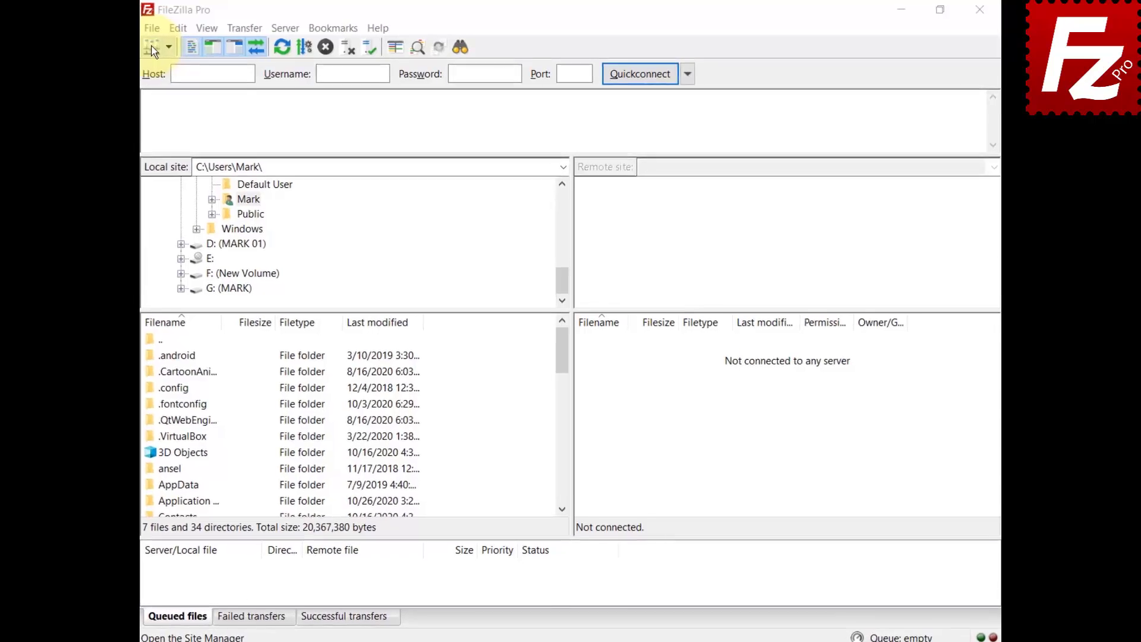
click(152, 28)
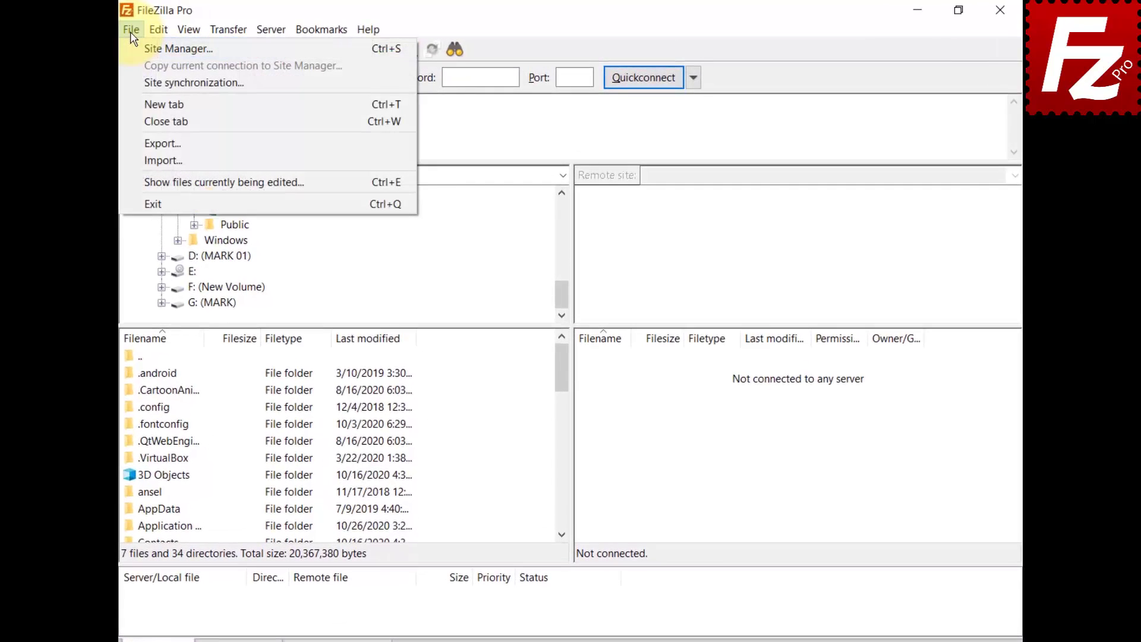
click(158, 46)
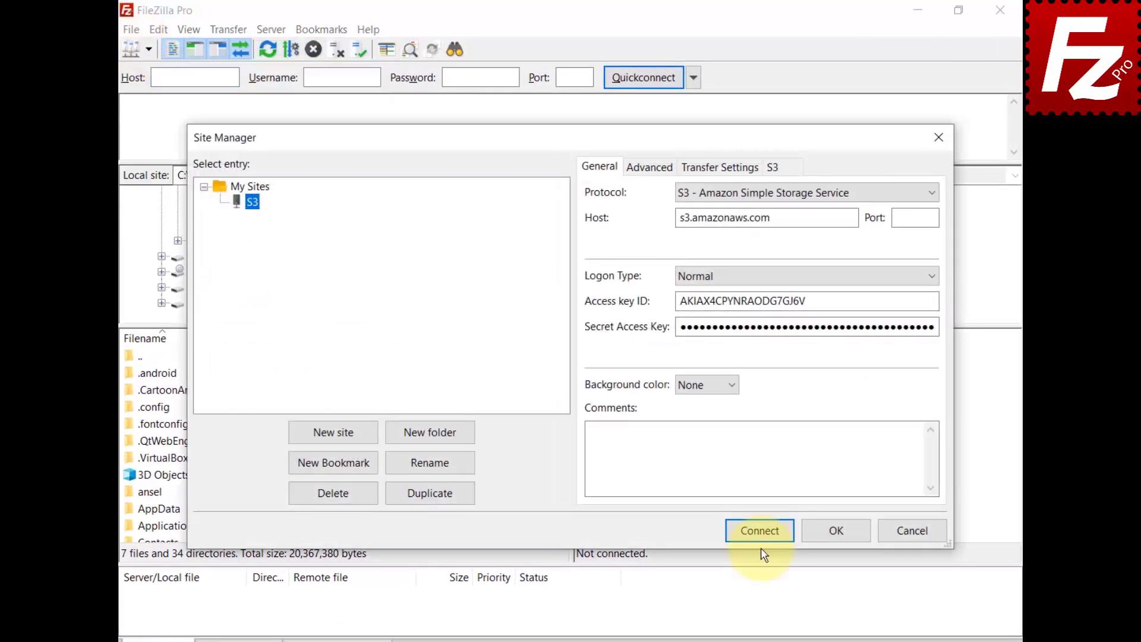
click(763, 534)
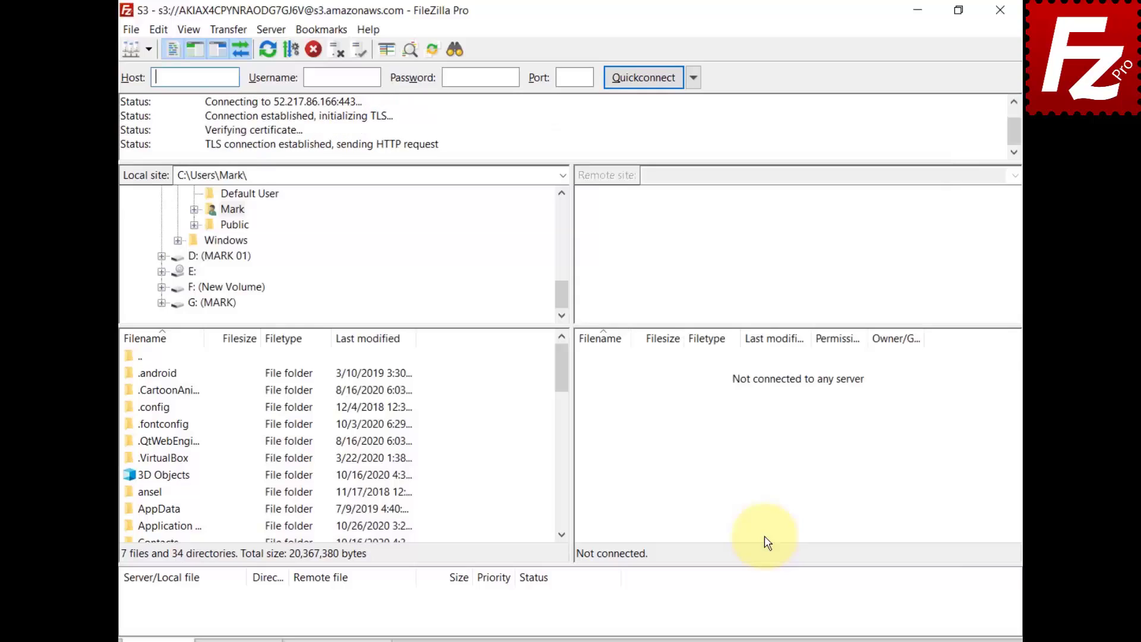
Check the Canned ACL setting under Transfer > S3 Options, then show the canned ACL choices
click(224, 29)
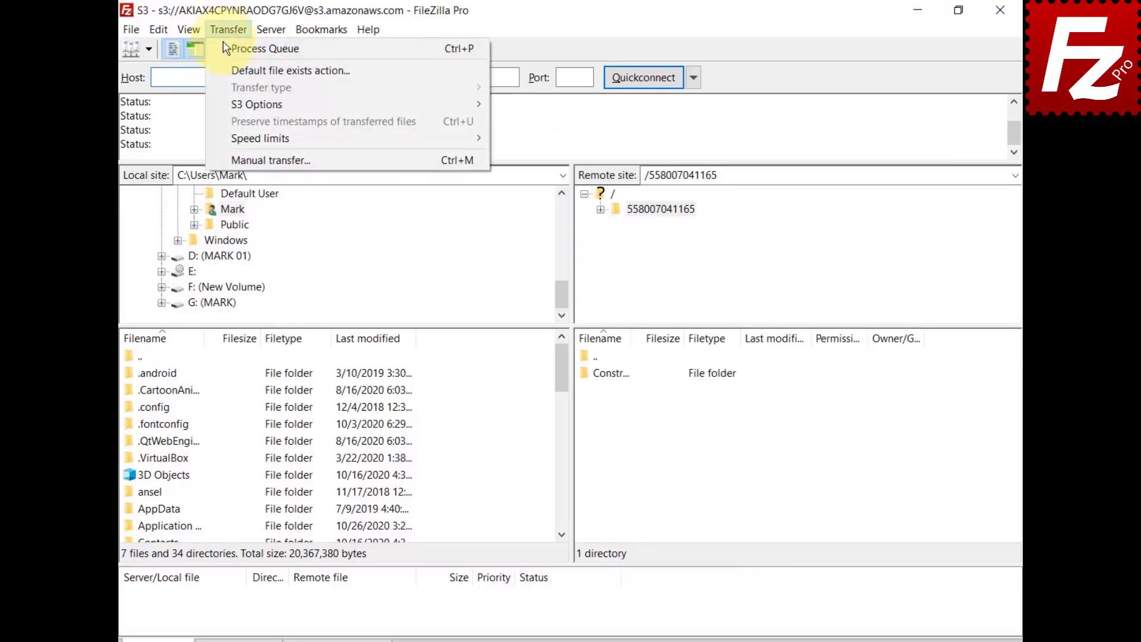
mouse_move(230, 112)
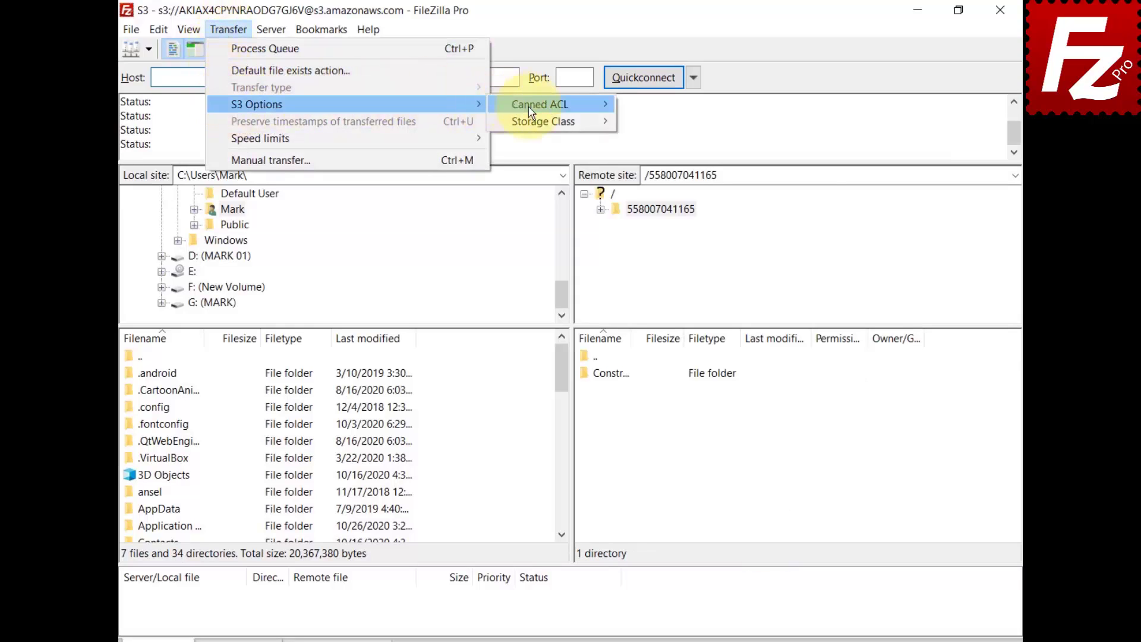
mouse_move(533, 111)
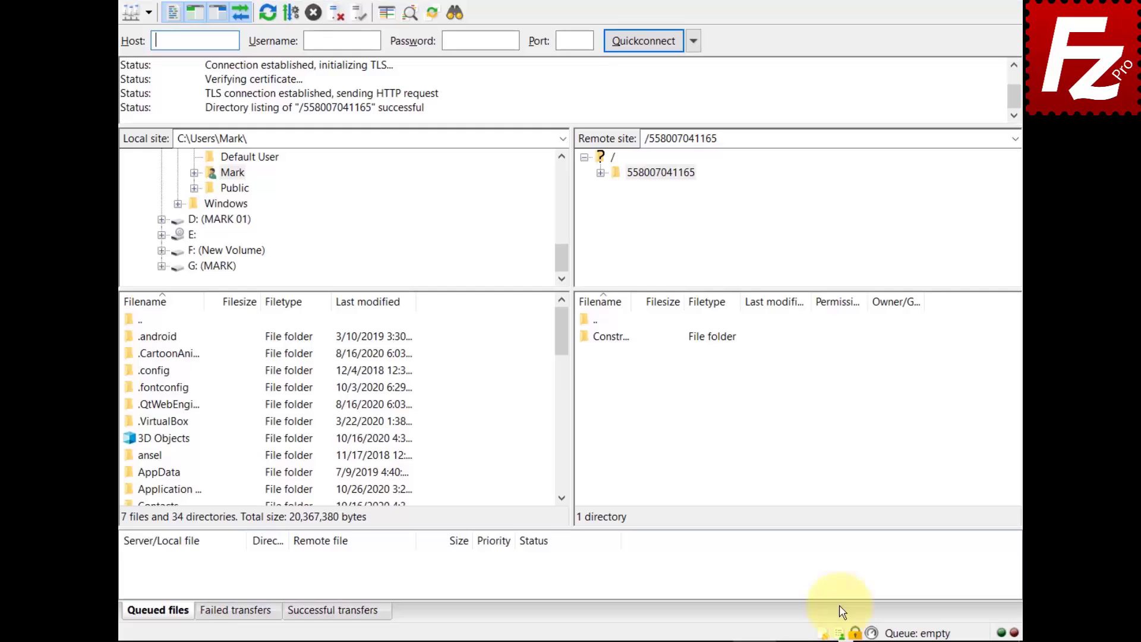
click(839, 633)
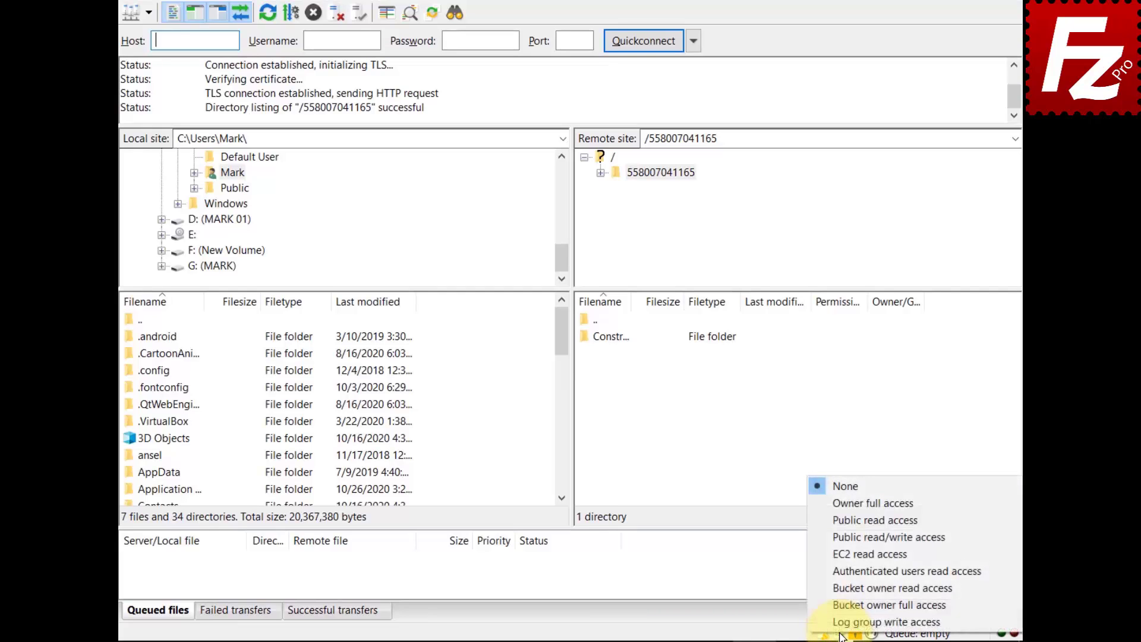
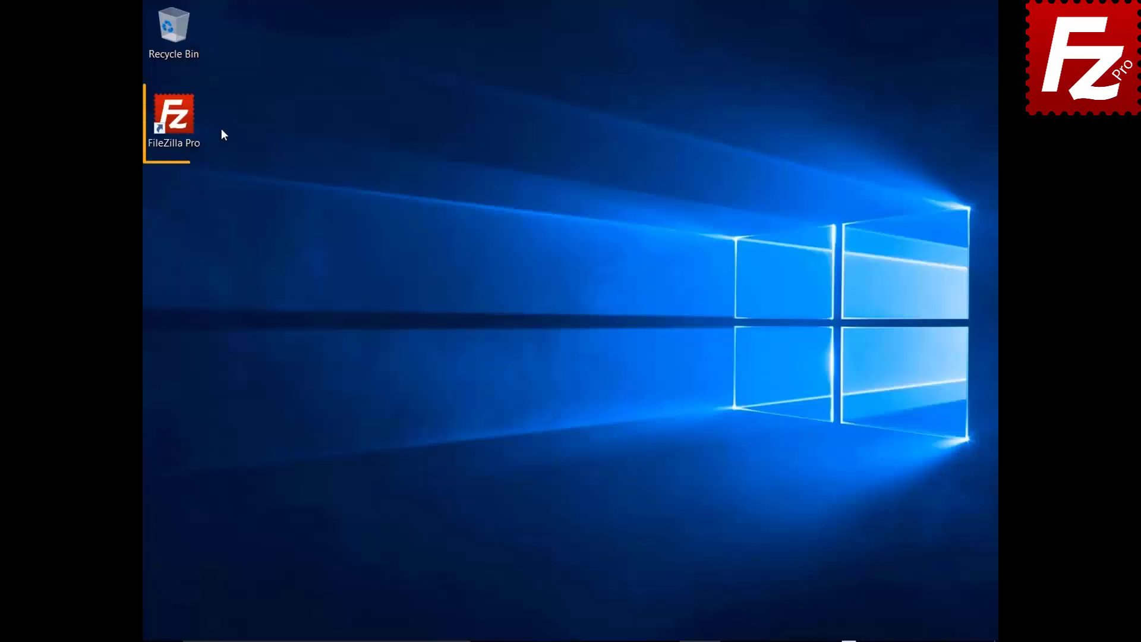
Launch FileZilla Pro from its desktop shortcut
double_click(178, 122)
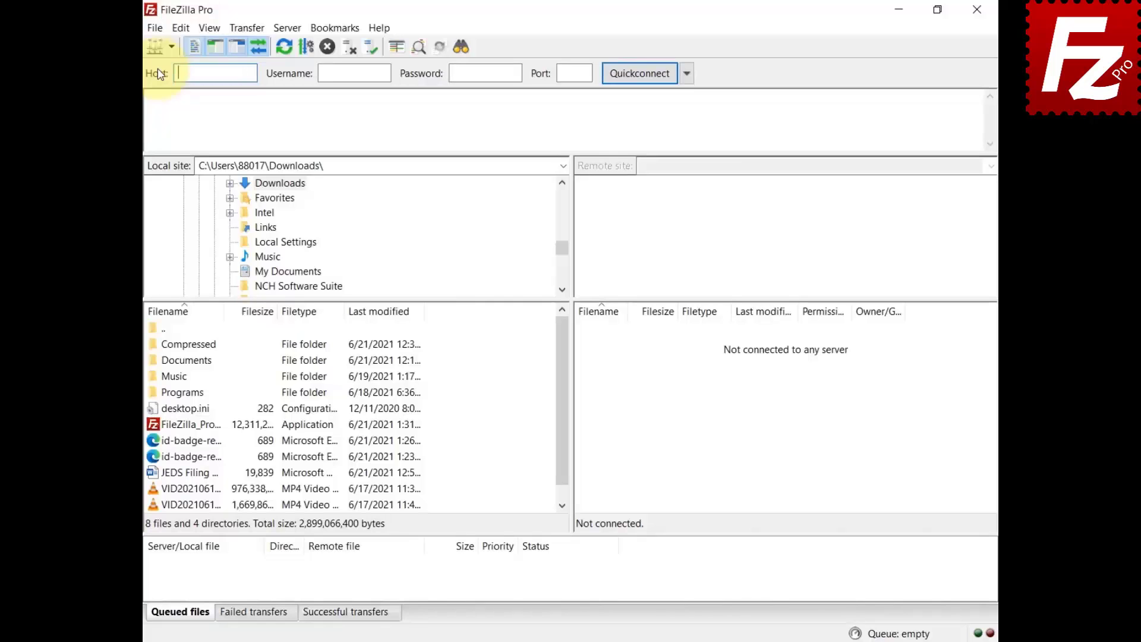
Add a new site in Site Manager using the Amazon S3 protocol
click(156, 29)
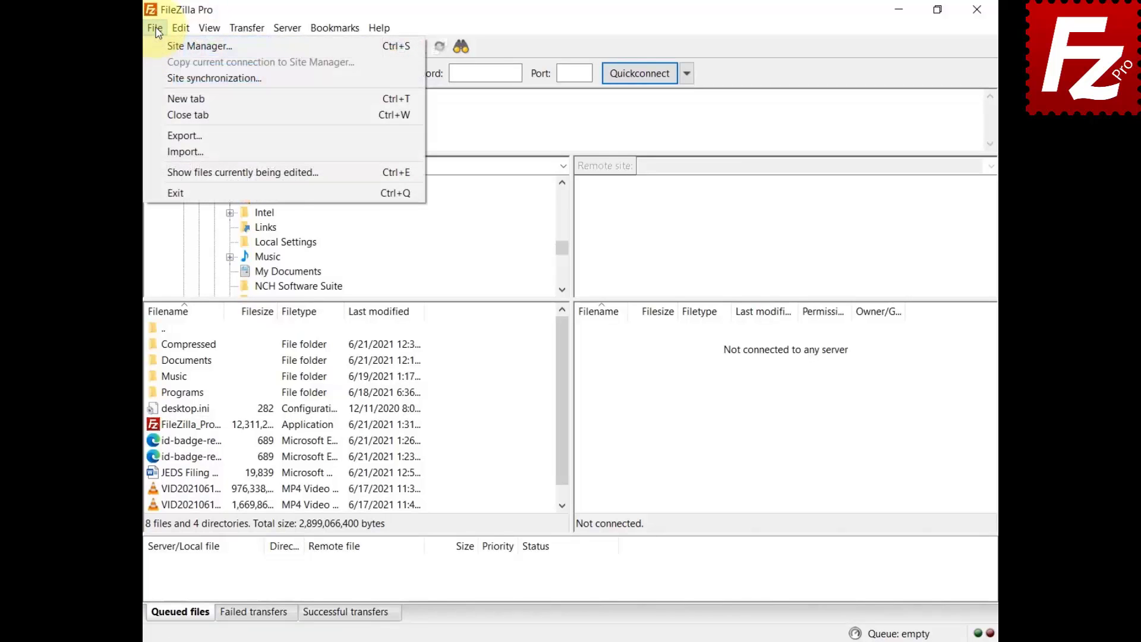
click(159, 43)
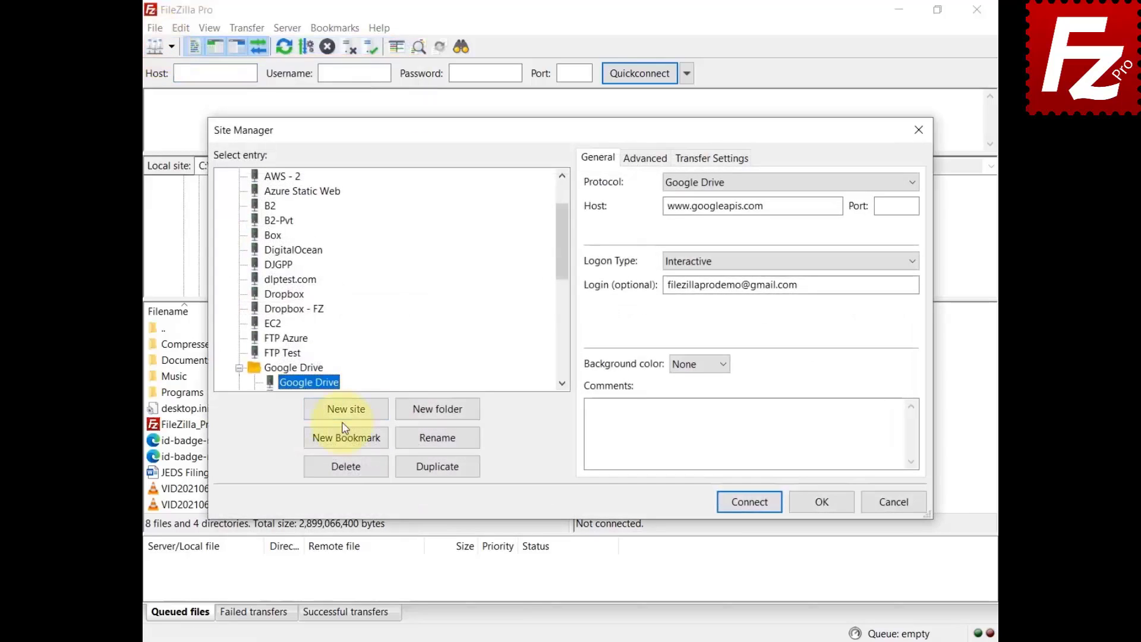
click(343, 410)
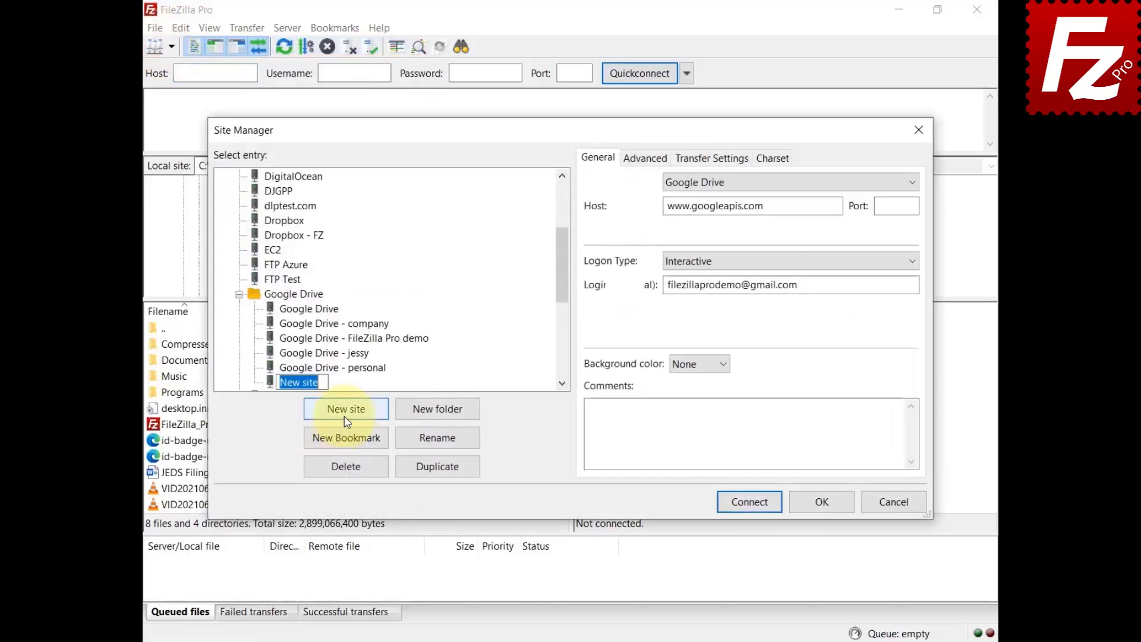
click(911, 188)
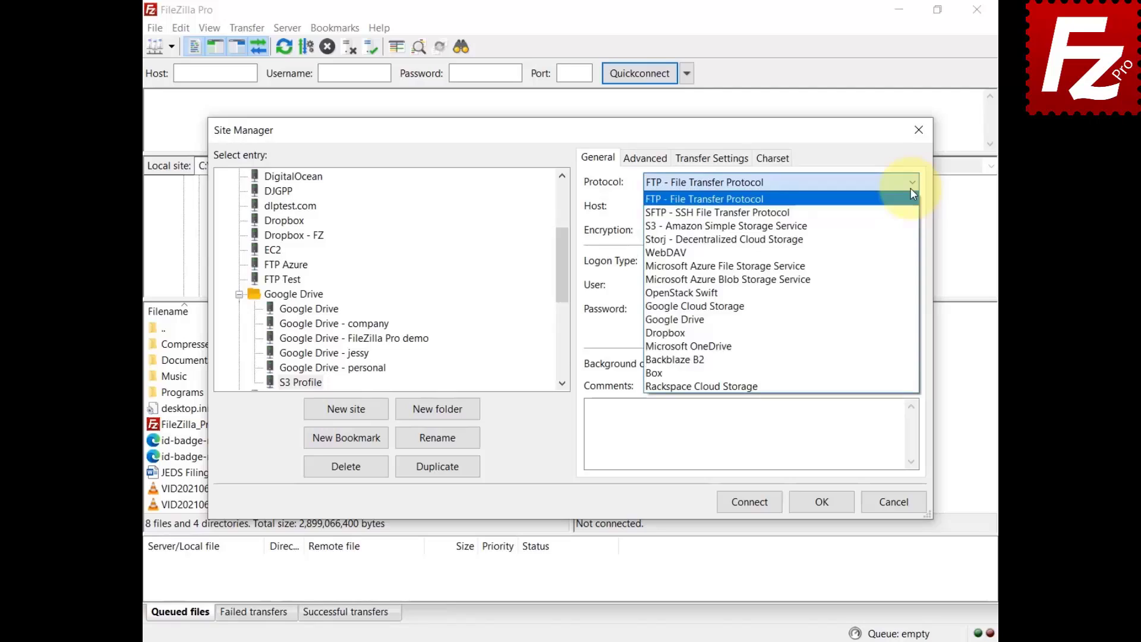
click(904, 231)
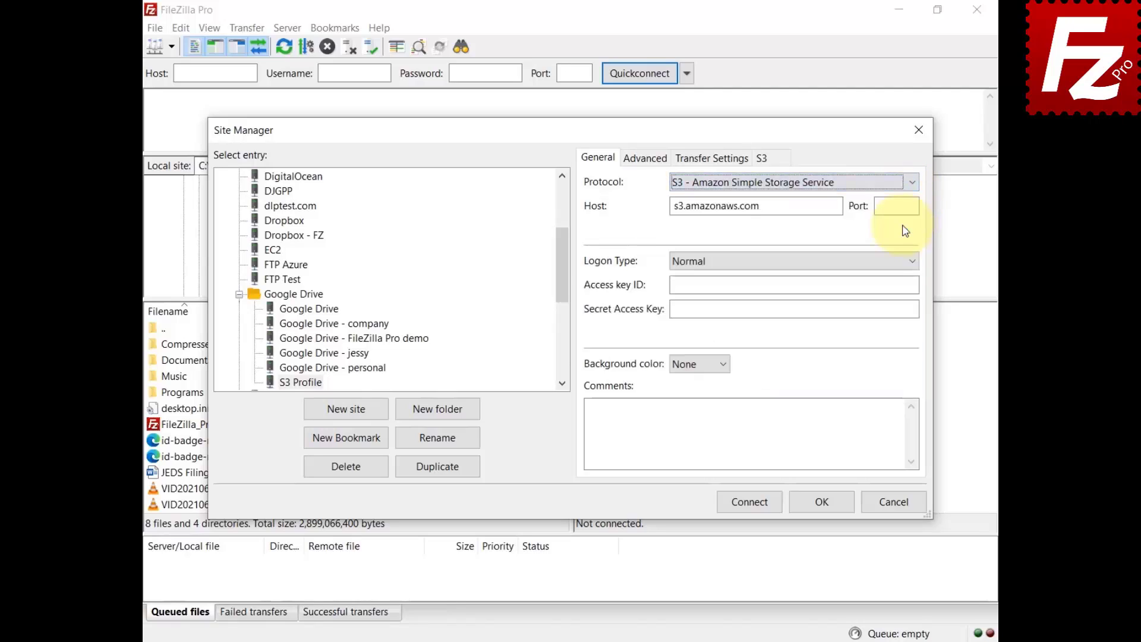
Set the logon type to Profile with profile 'myprofile' and connect
click(913, 260)
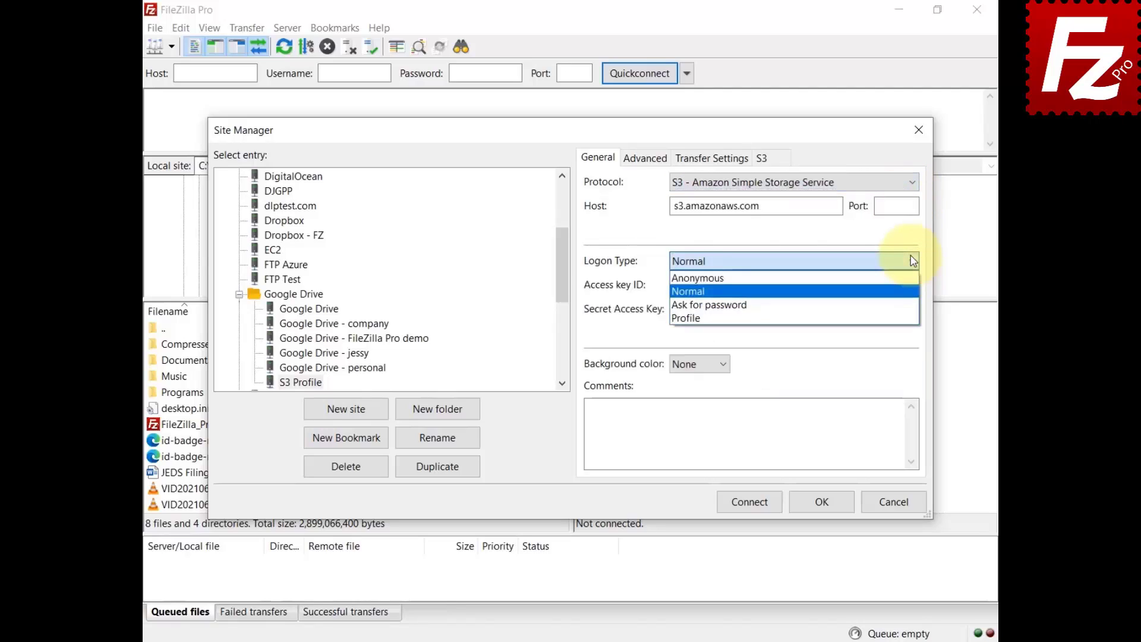
click(895, 320)
key(Tab)
text(myprofi)
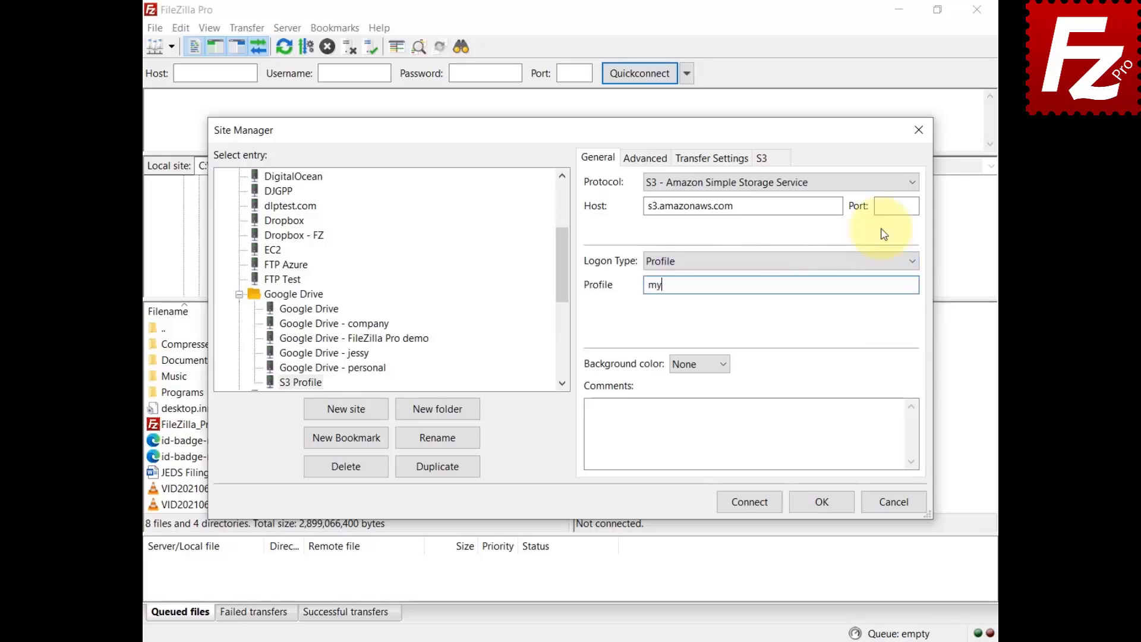
text(le)
click(746, 502)
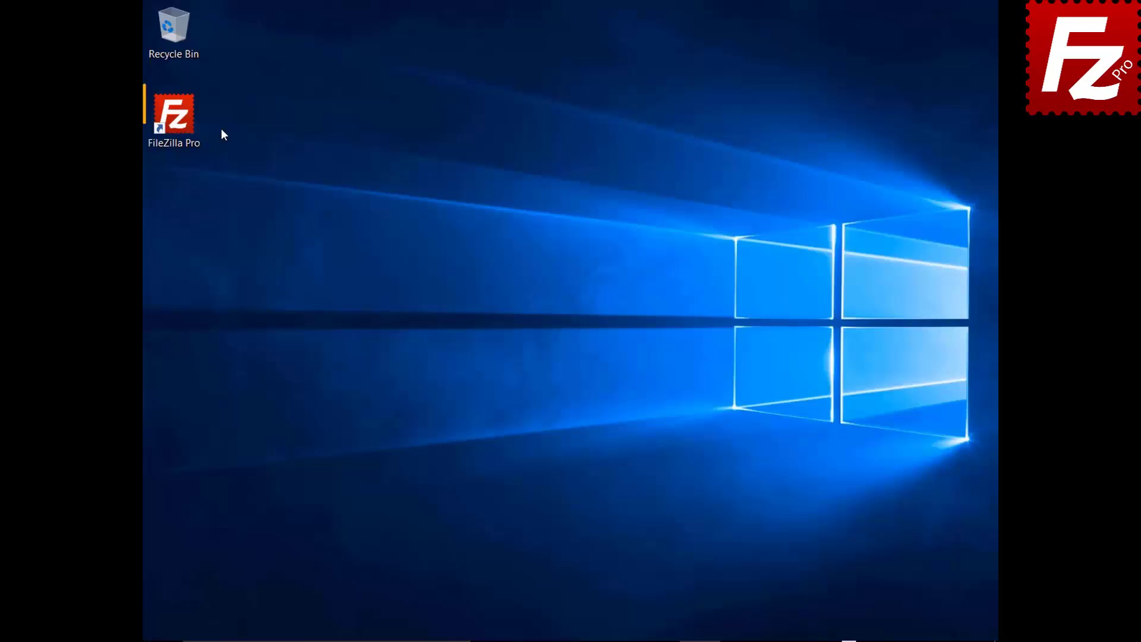
Launch FileZilla Pro and connect to the saved S3 site from Site Manager
double_click(181, 123)
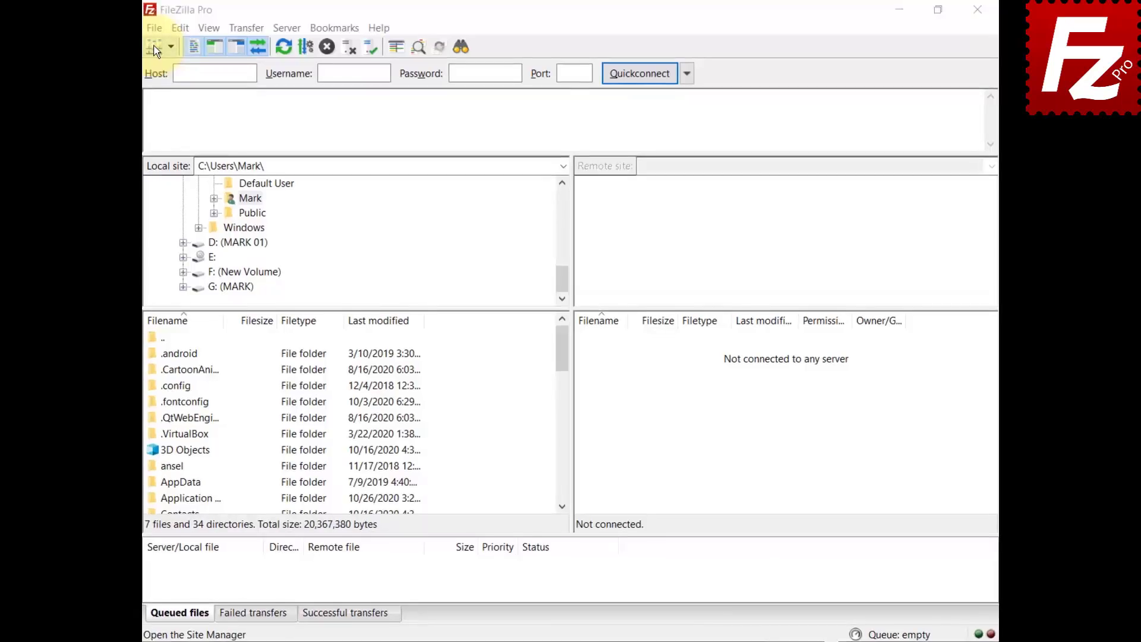
click(131, 29)
click(135, 48)
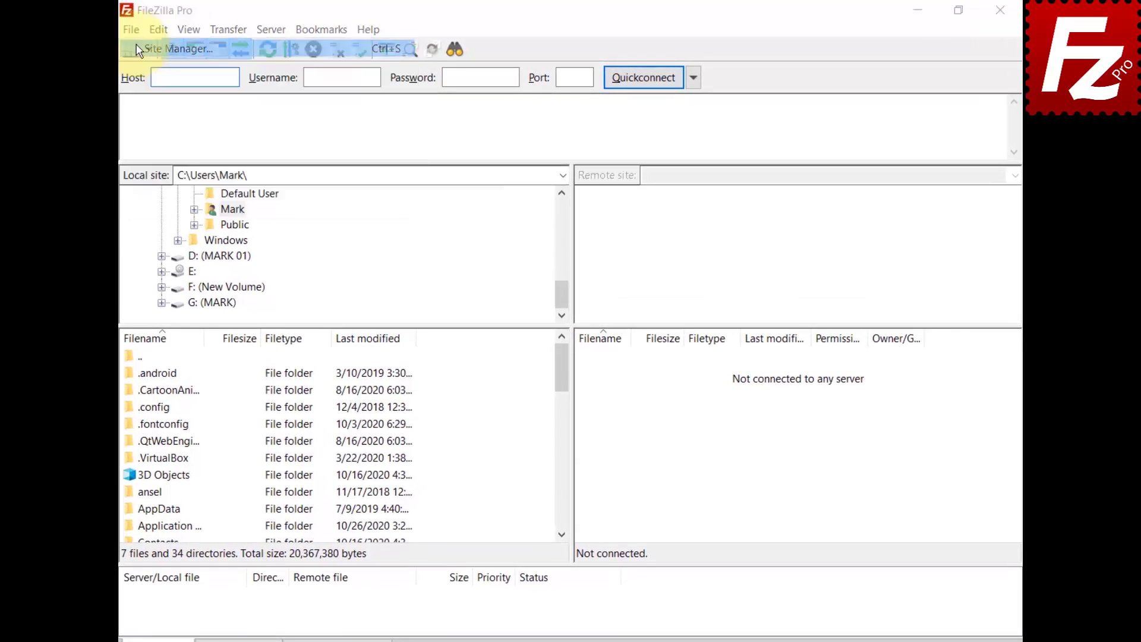
click(764, 536)
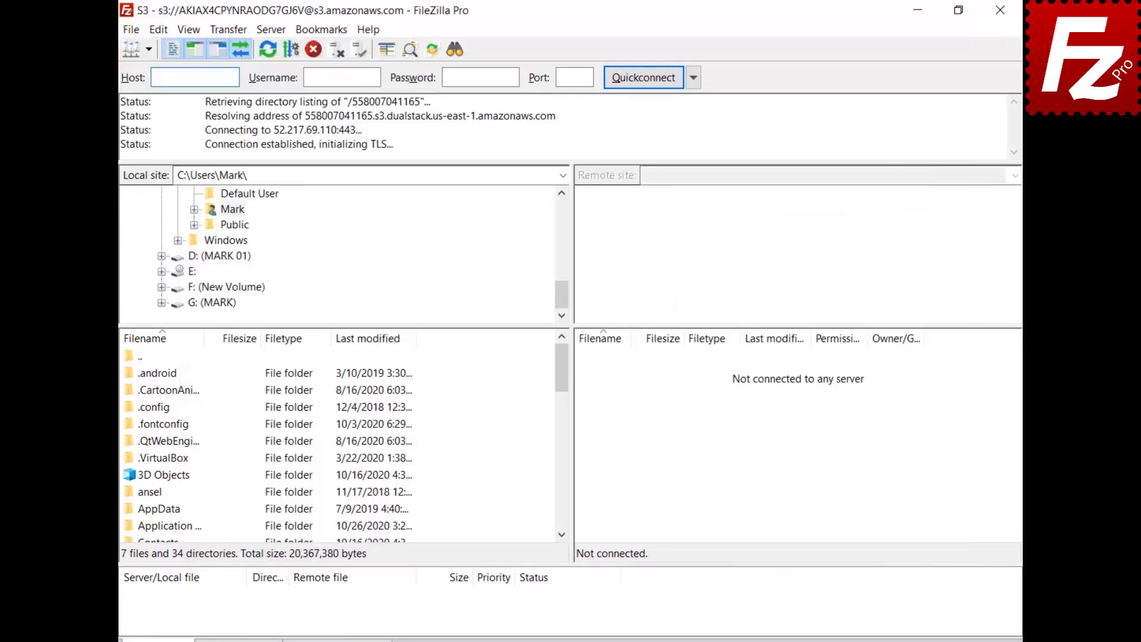
Review the storage class options under Transfer > S3 Options and in the status bar
click(223, 32)
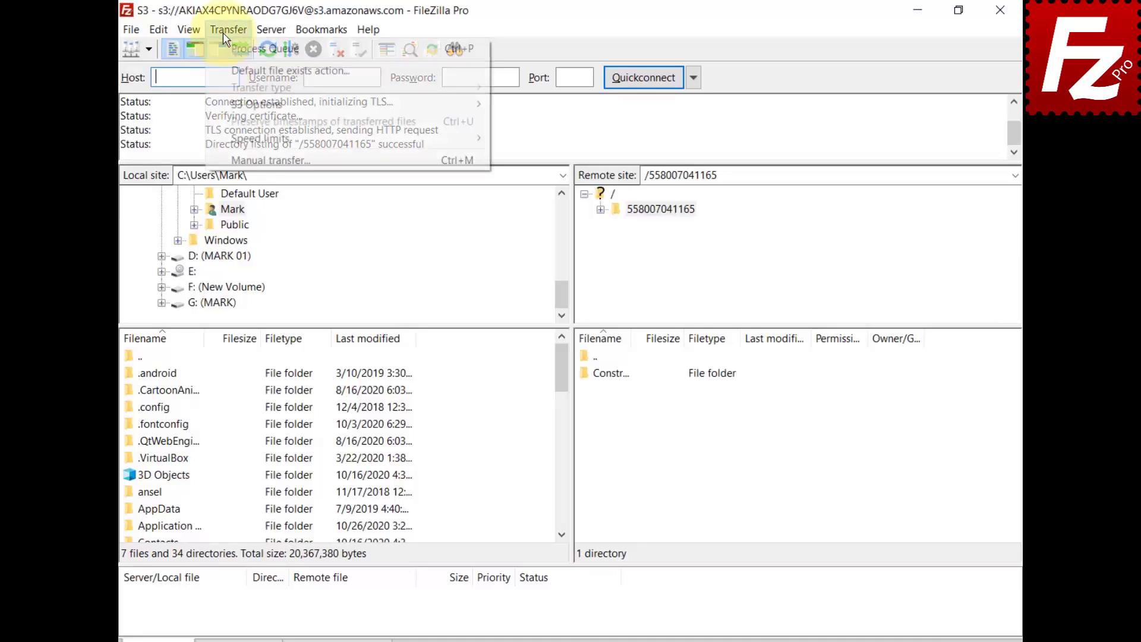
mouse_move(235, 107)
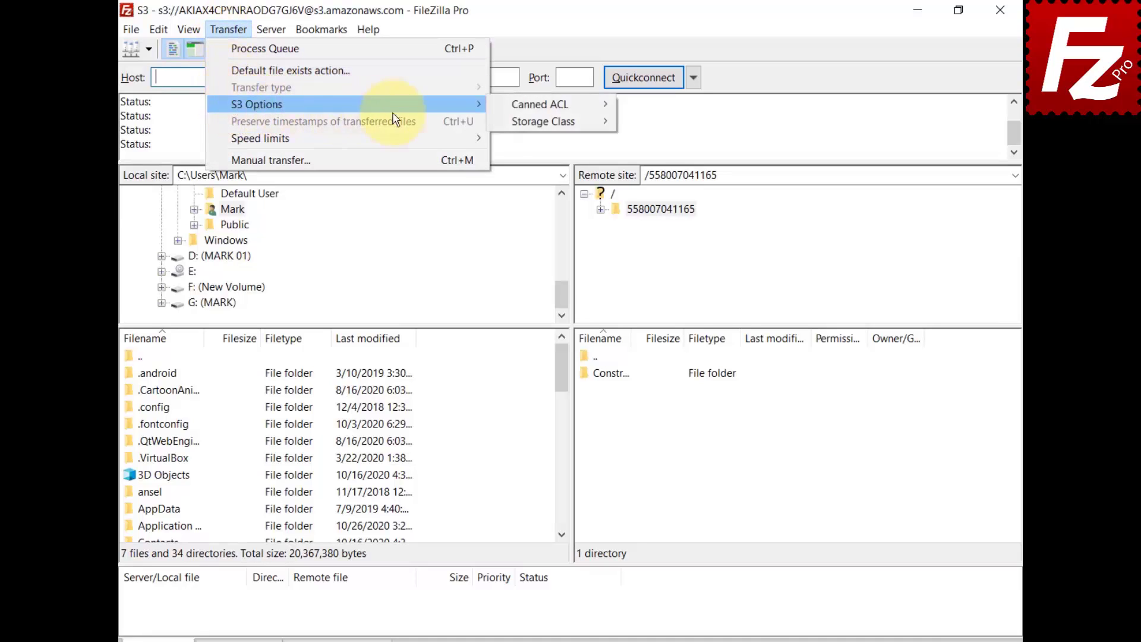
mouse_move(506, 125)
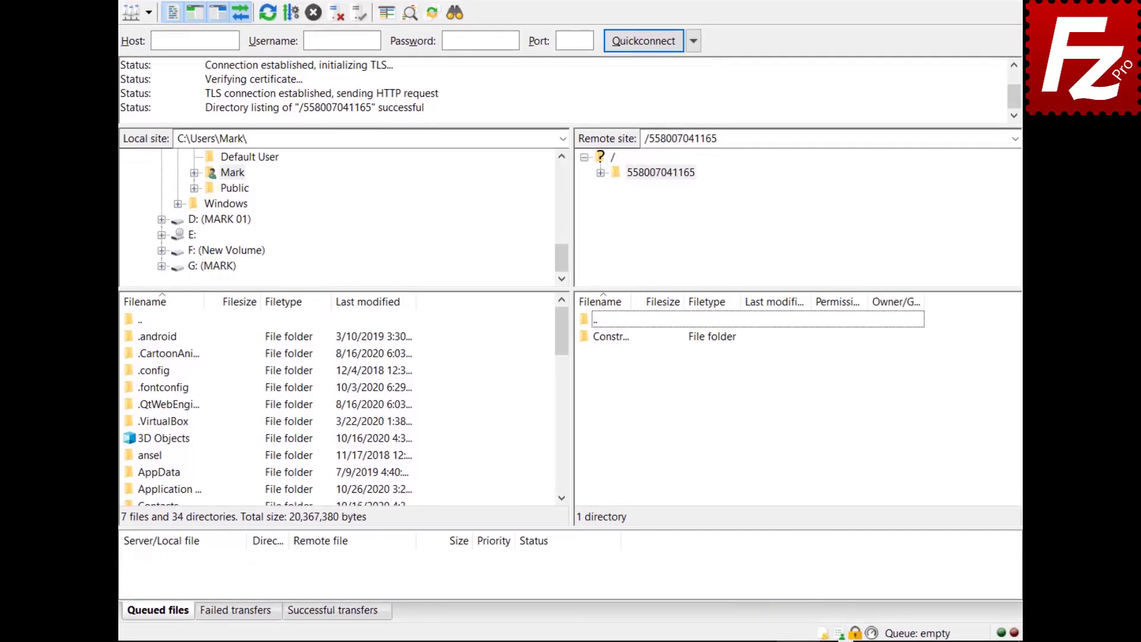
click(822, 635)
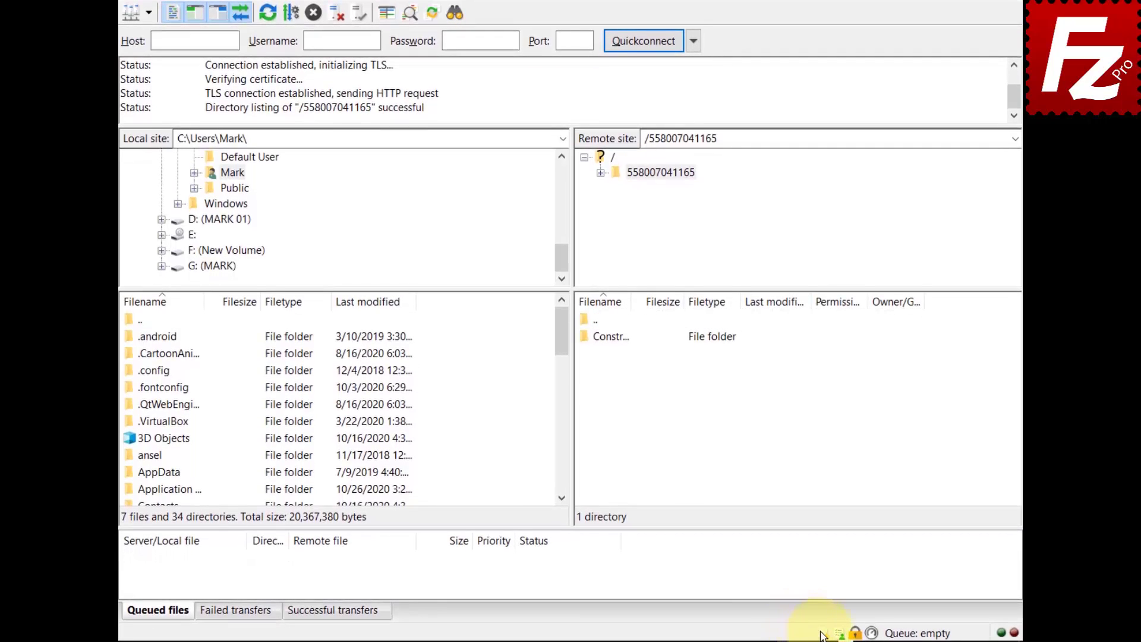
click(822, 634)
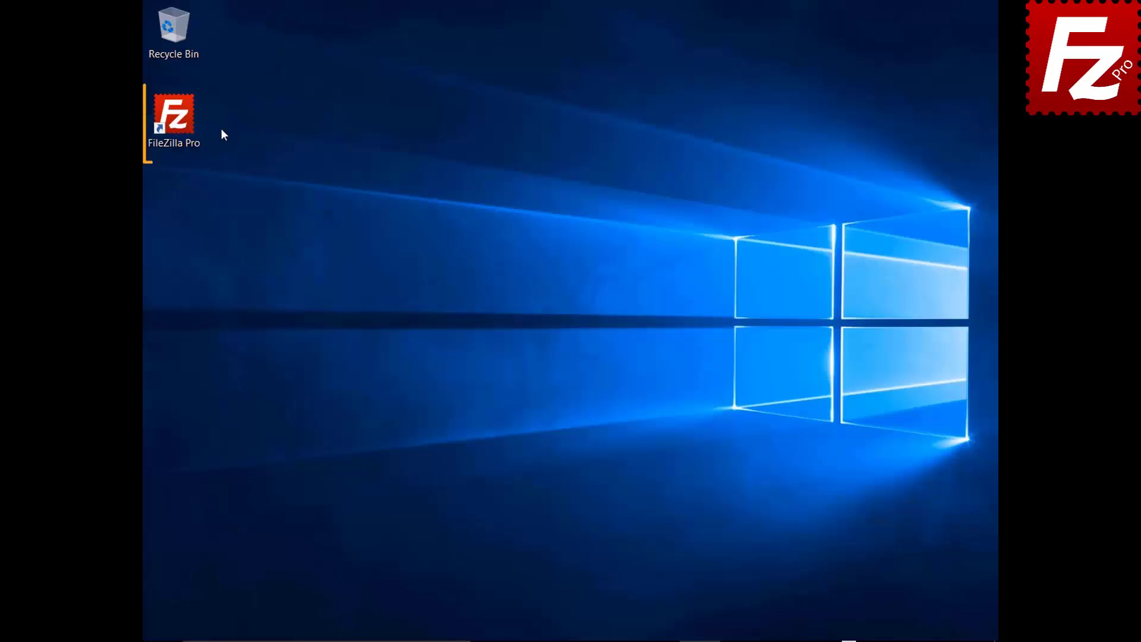
Launch FileZilla Pro and connect to the saved S3 site
double_click(180, 123)
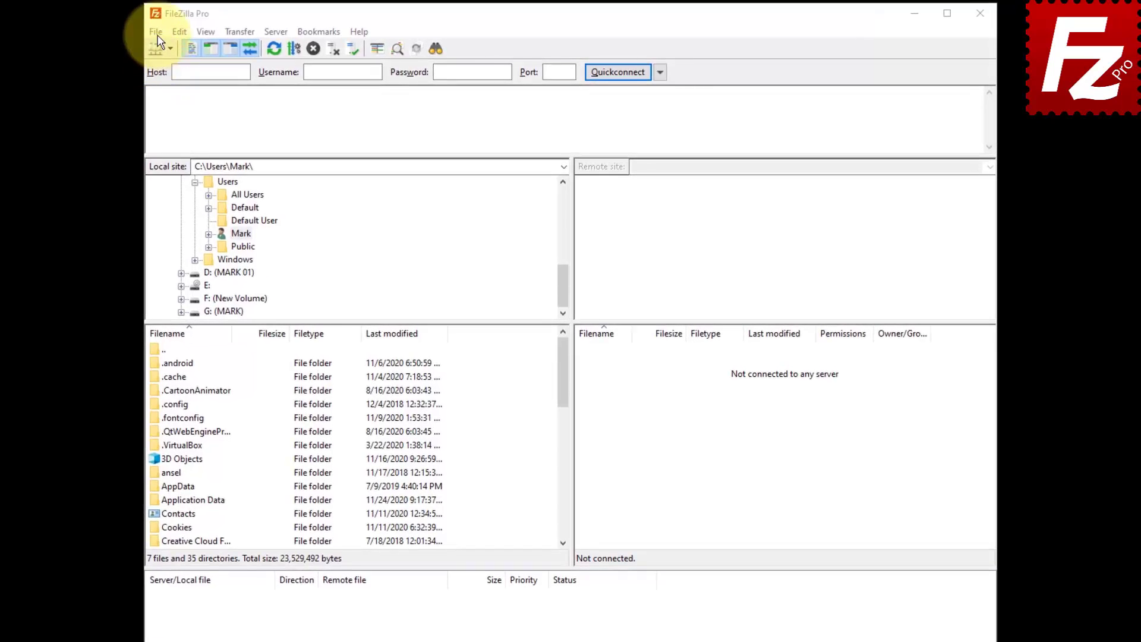
click(161, 31)
click(159, 48)
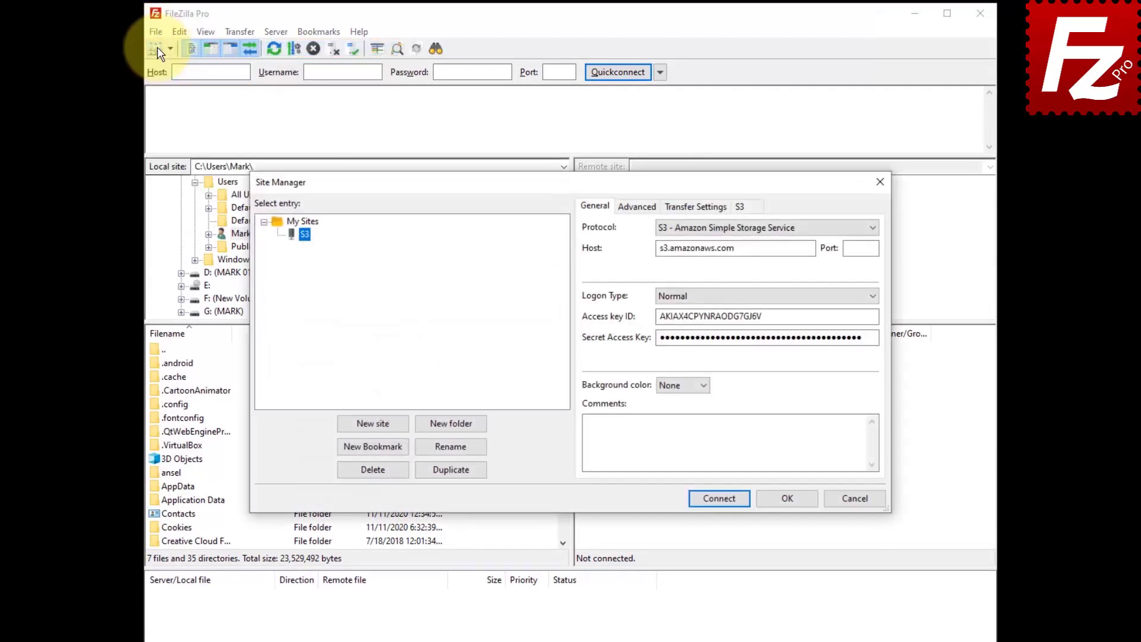
click(719, 498)
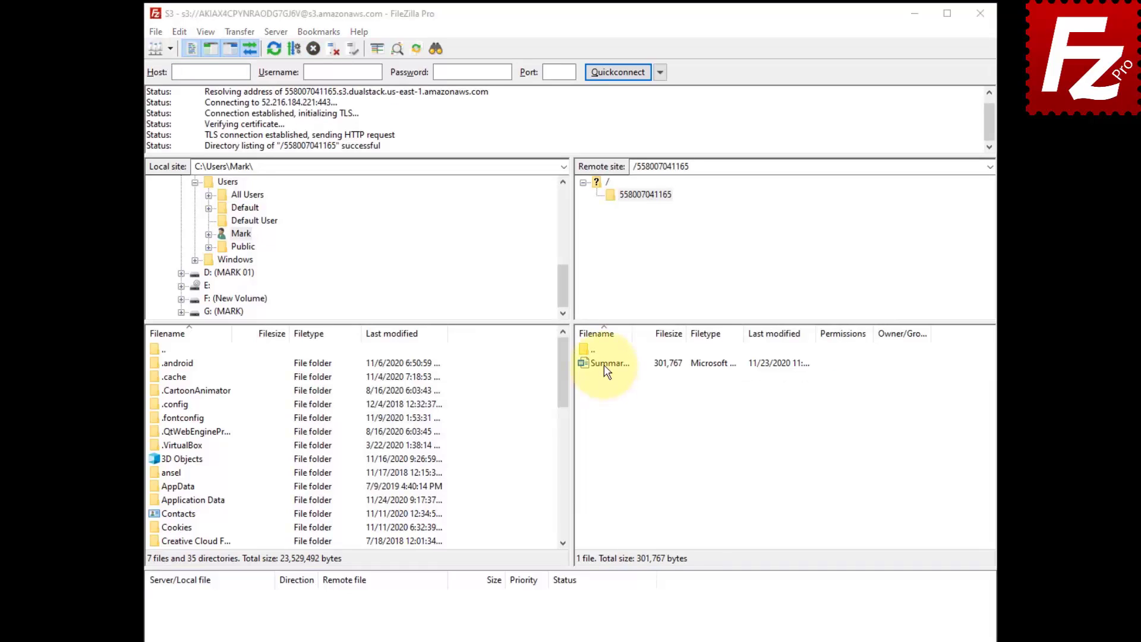
Open the S3 file permissions and properties for Summary Report.docx
click(606, 368)
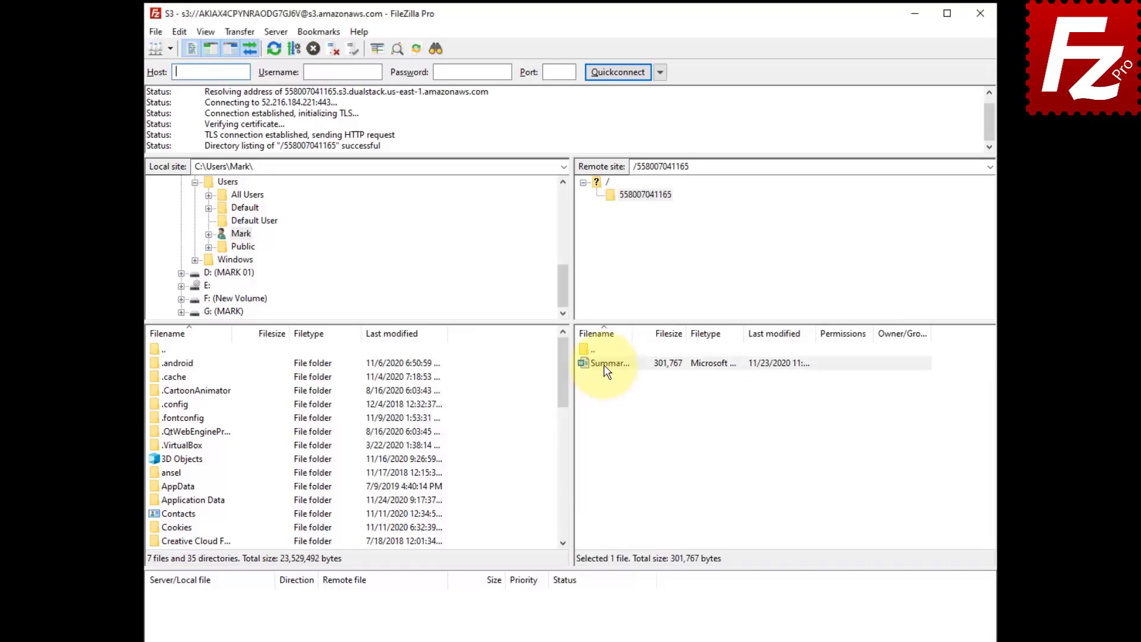
right_click(604, 365)
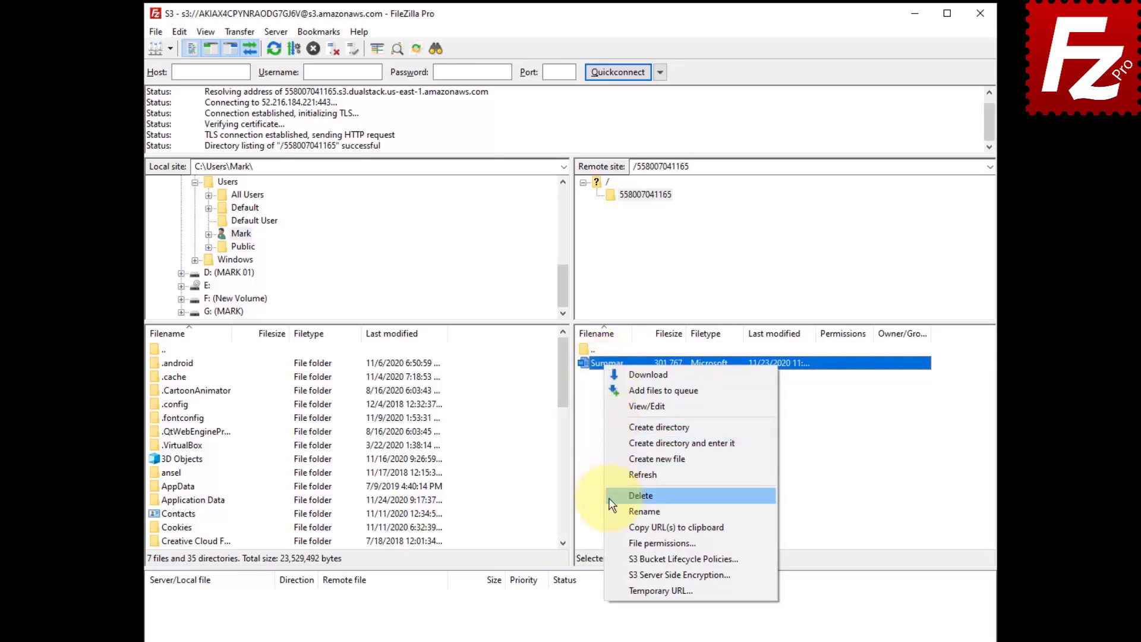
click(612, 542)
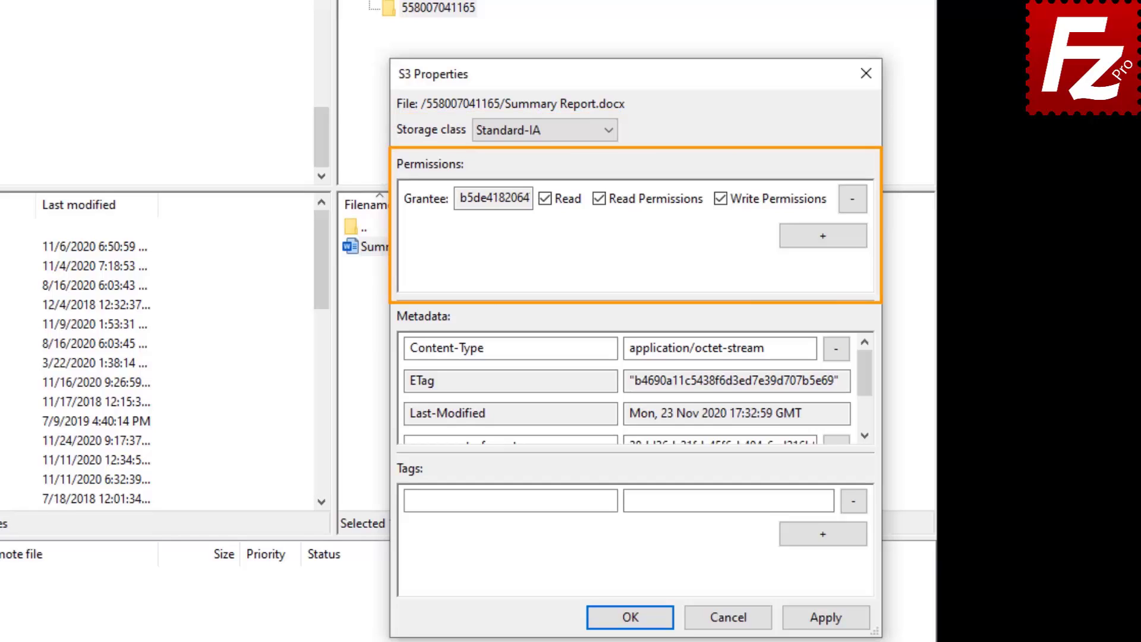
Add Everyone as a grantee with Read permission on Summary Report.docx and save
click(822, 236)
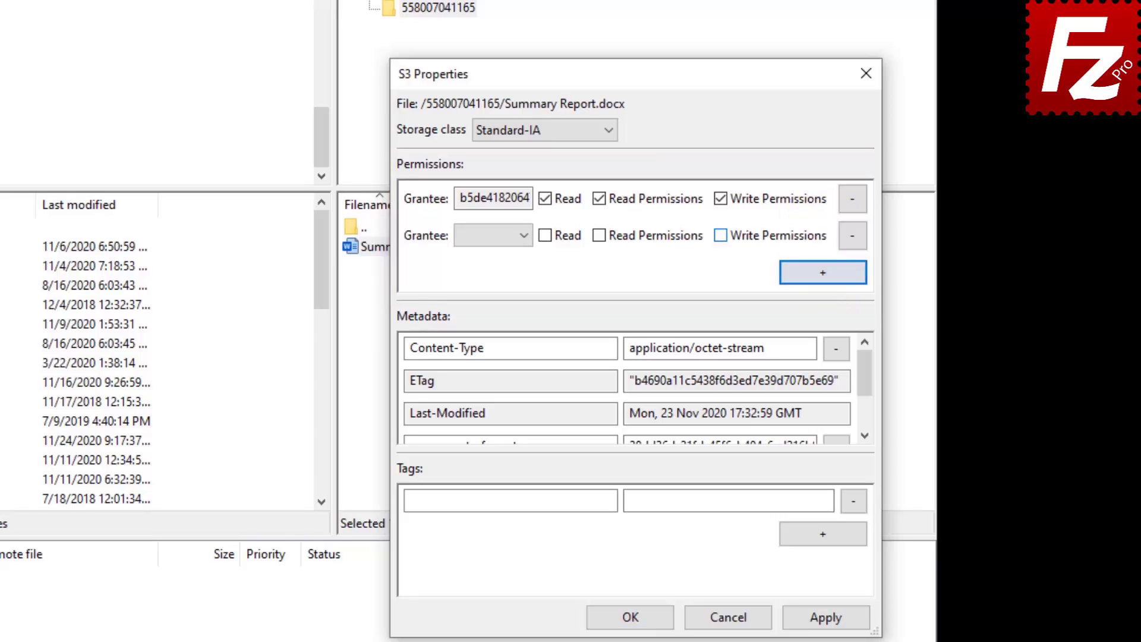
click(526, 232)
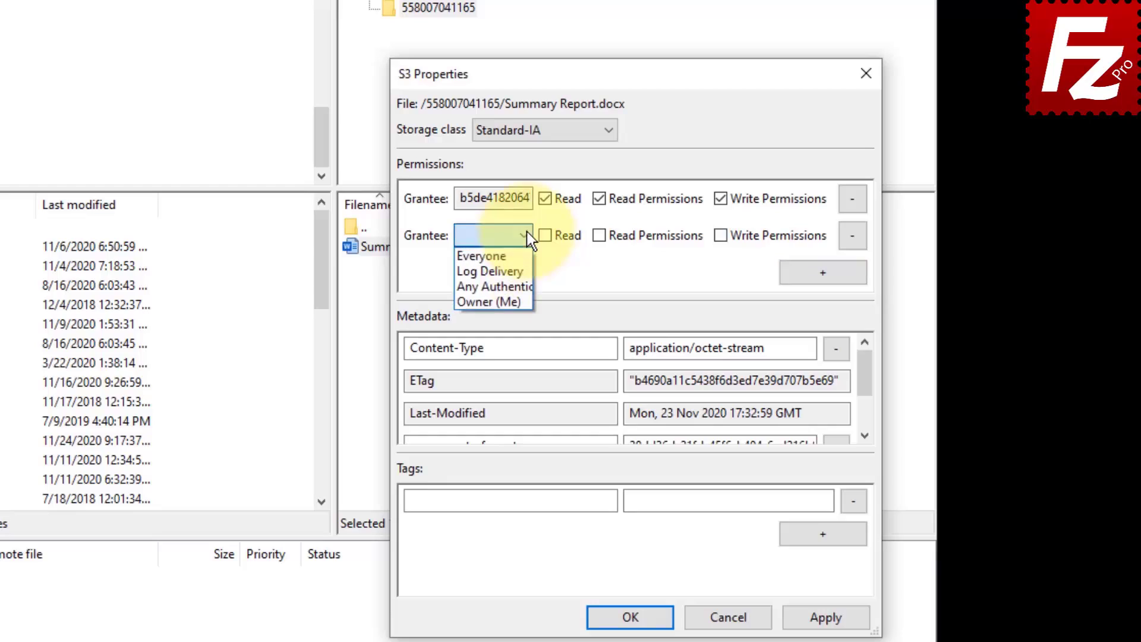
click(526, 254)
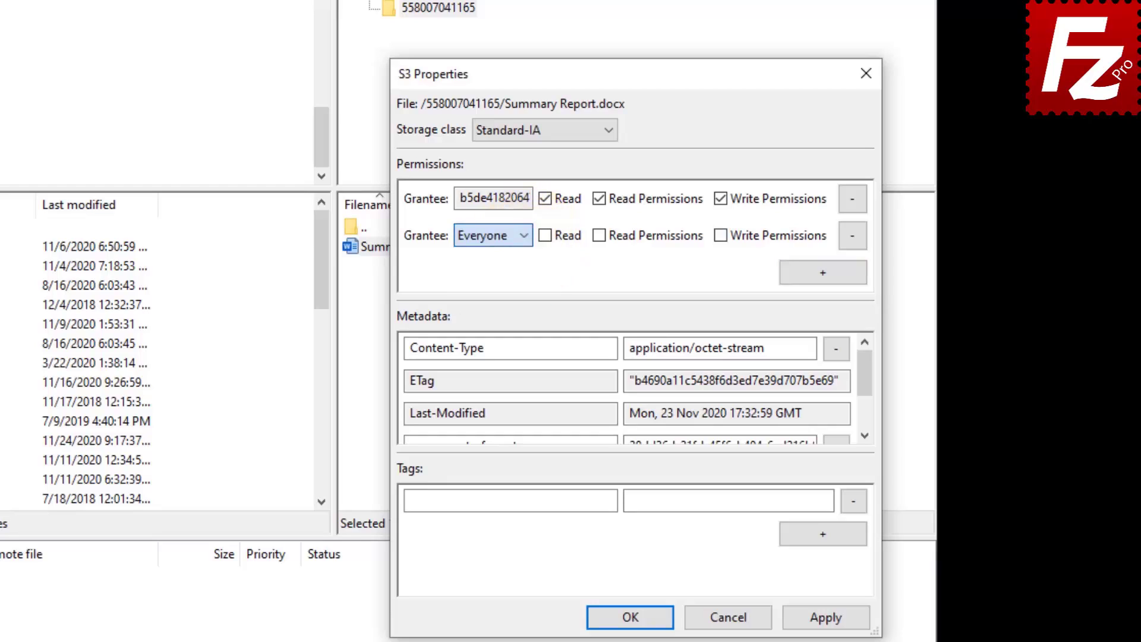
click(545, 236)
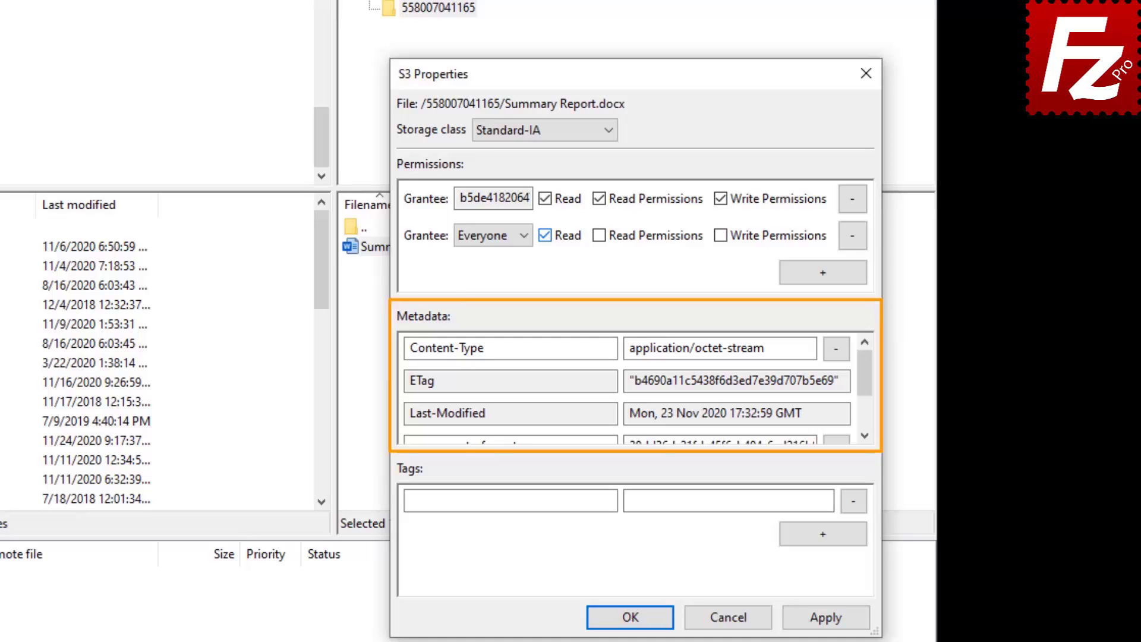
drag(865, 369, 865, 401)
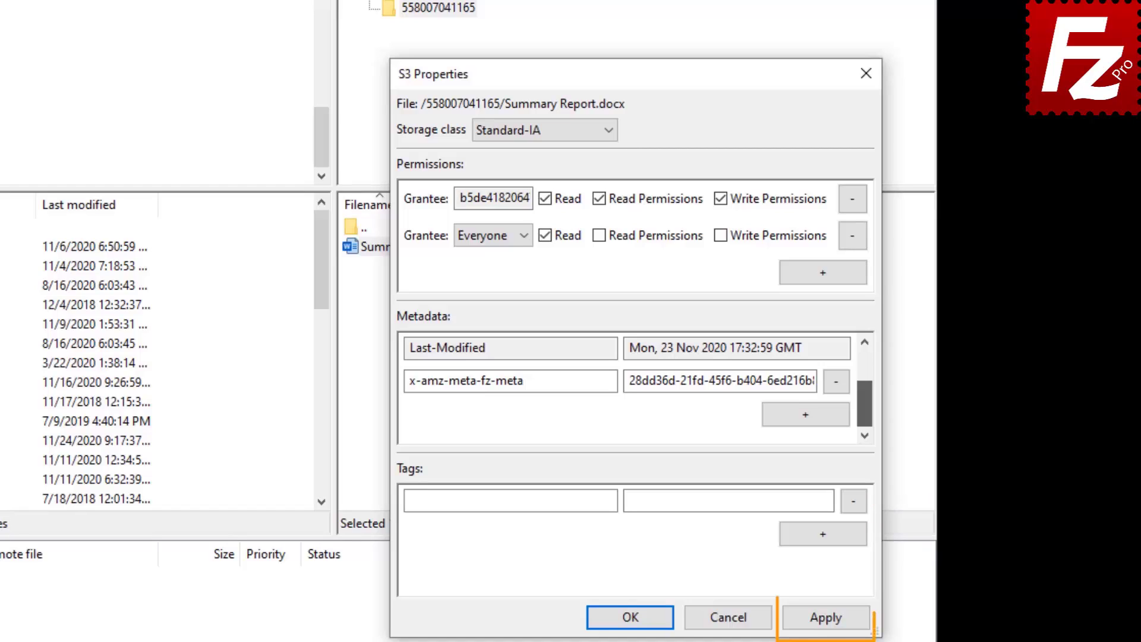
click(631, 617)
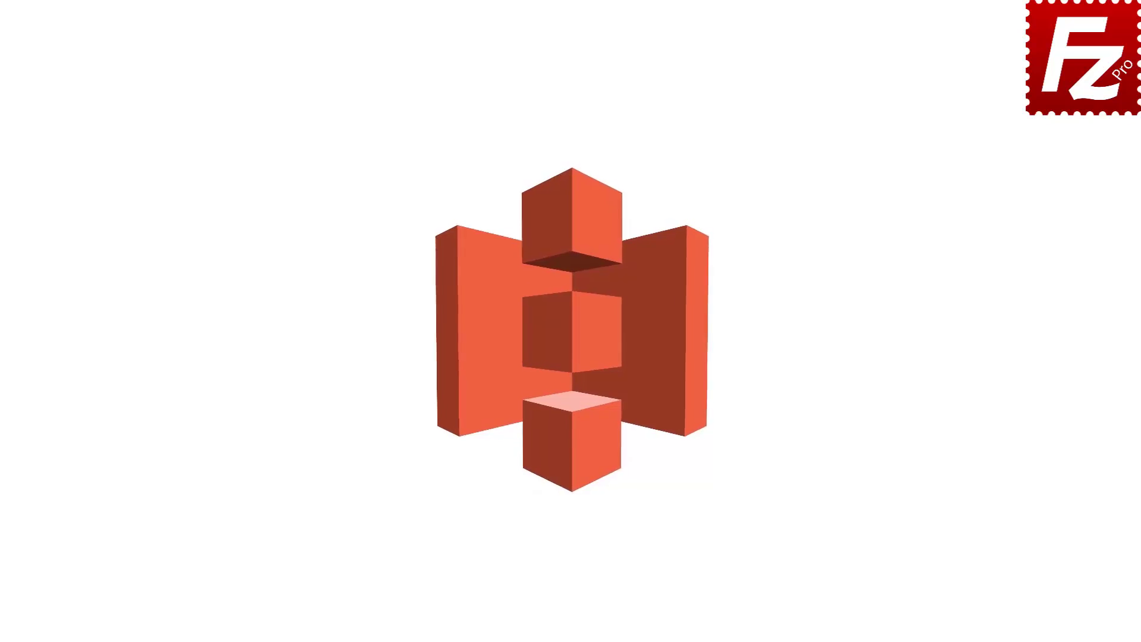
double_click(181, 123)
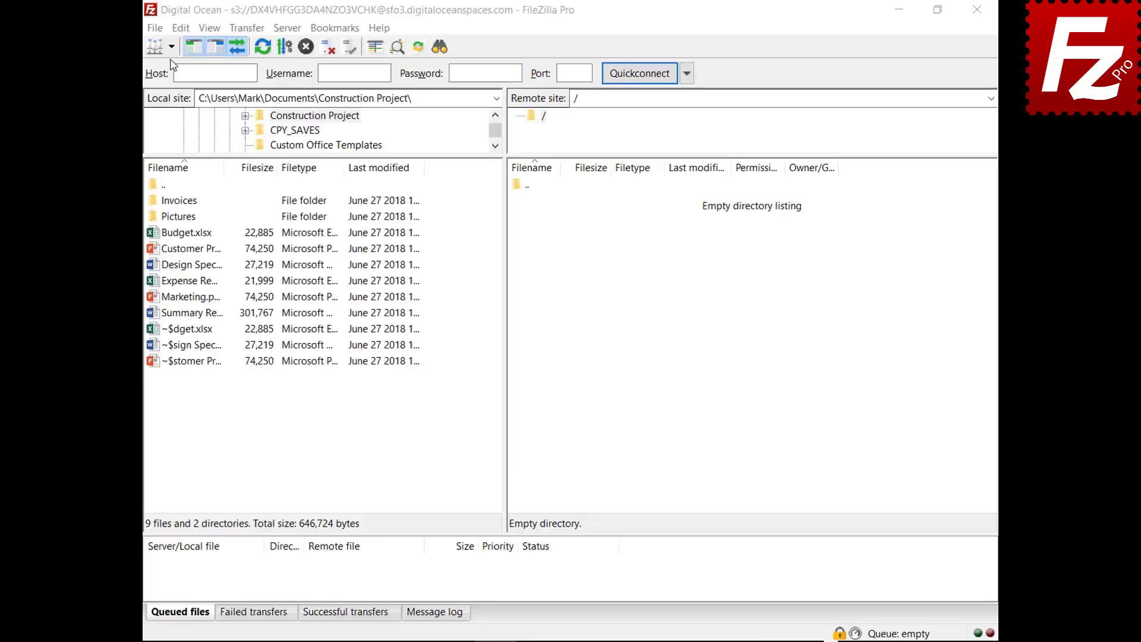
click(171, 46)
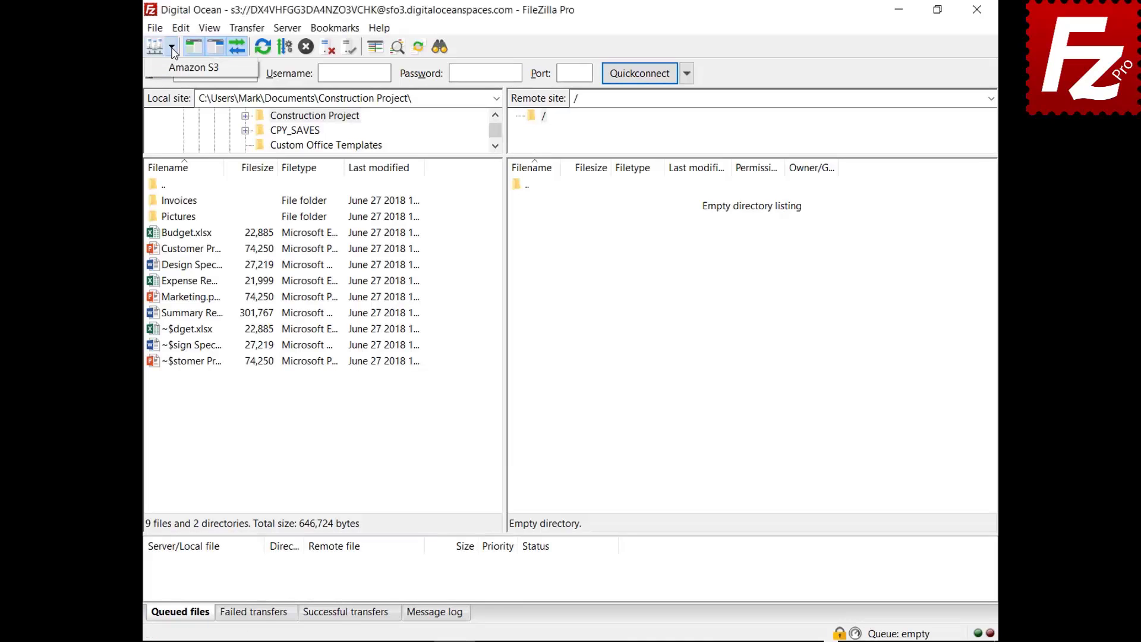
click(175, 72)
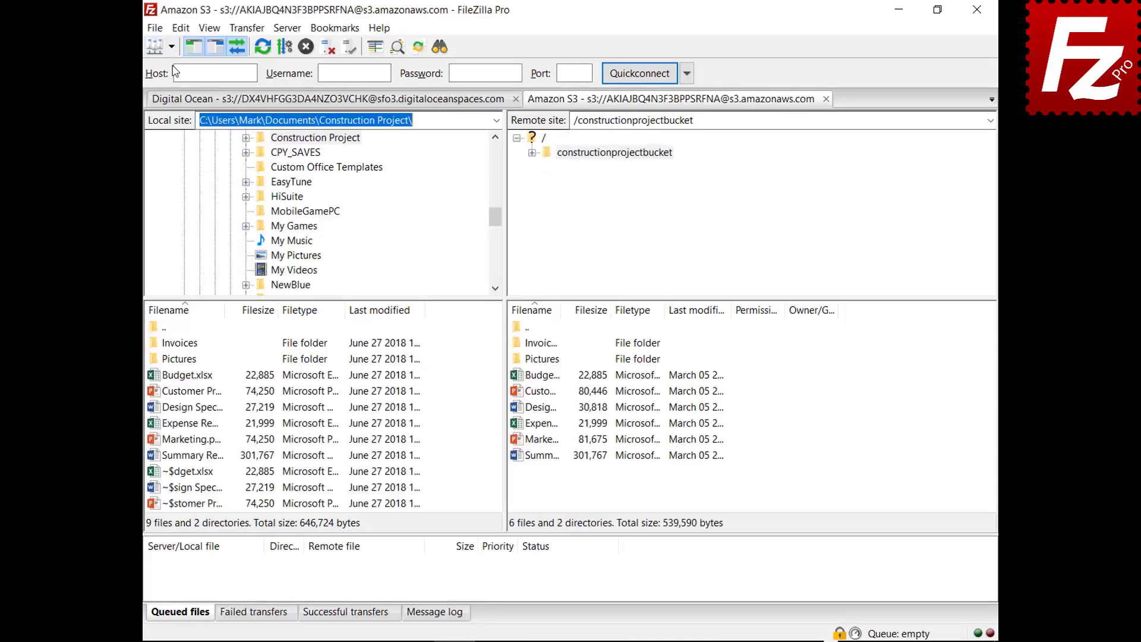
right_click(517, 379)
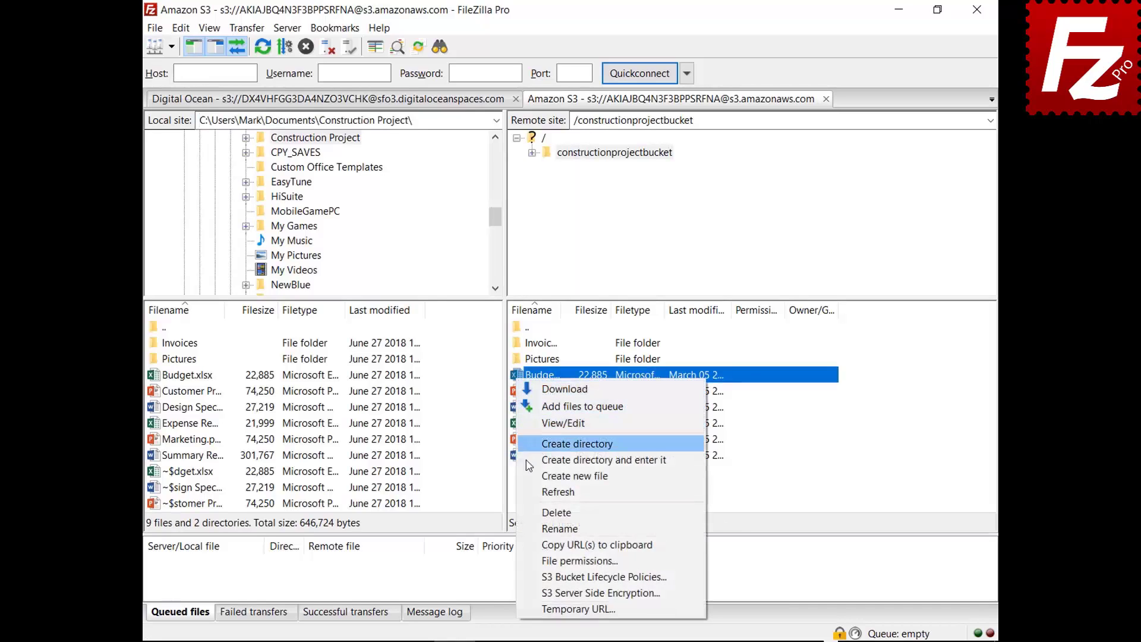
click(538, 593)
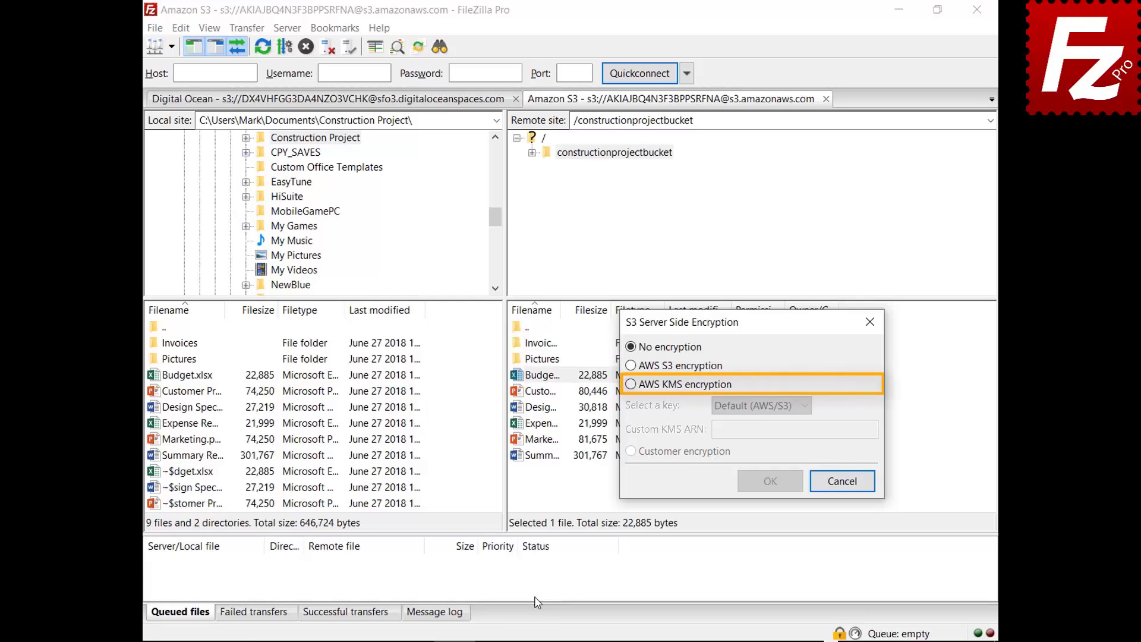
click(630, 385)
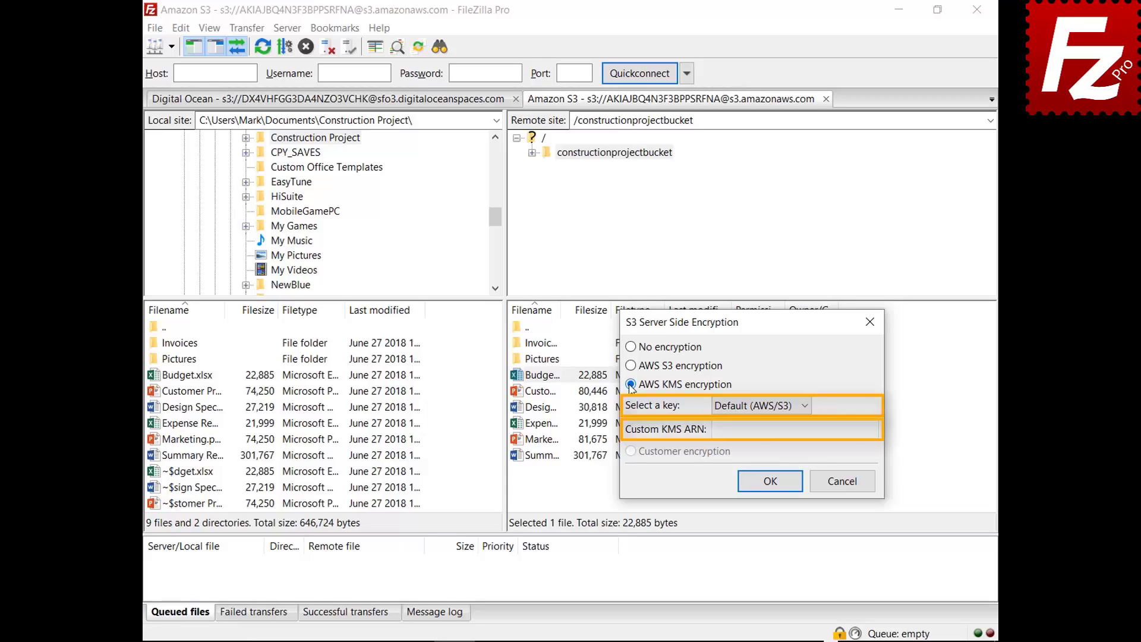
click(846, 486)
click(154, 28)
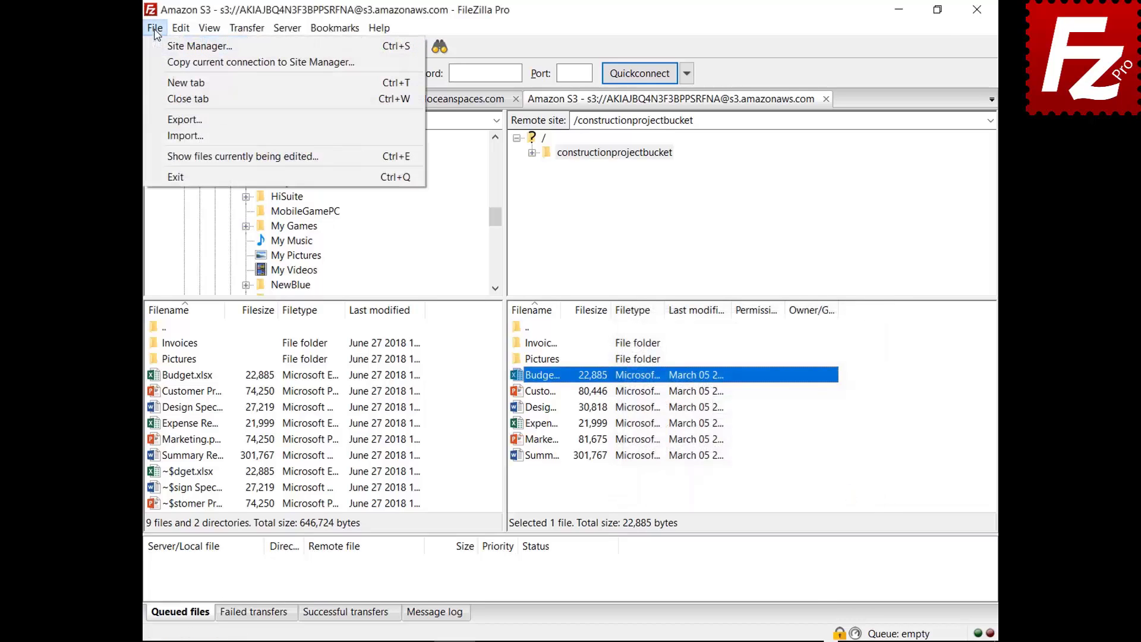
click(160, 48)
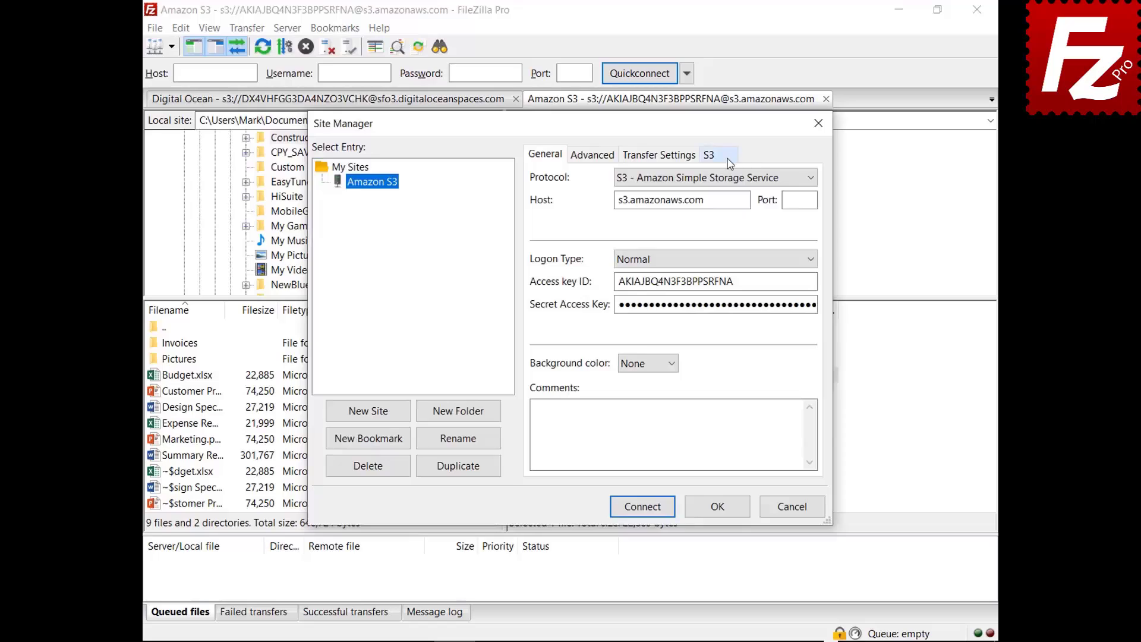
click(726, 156)
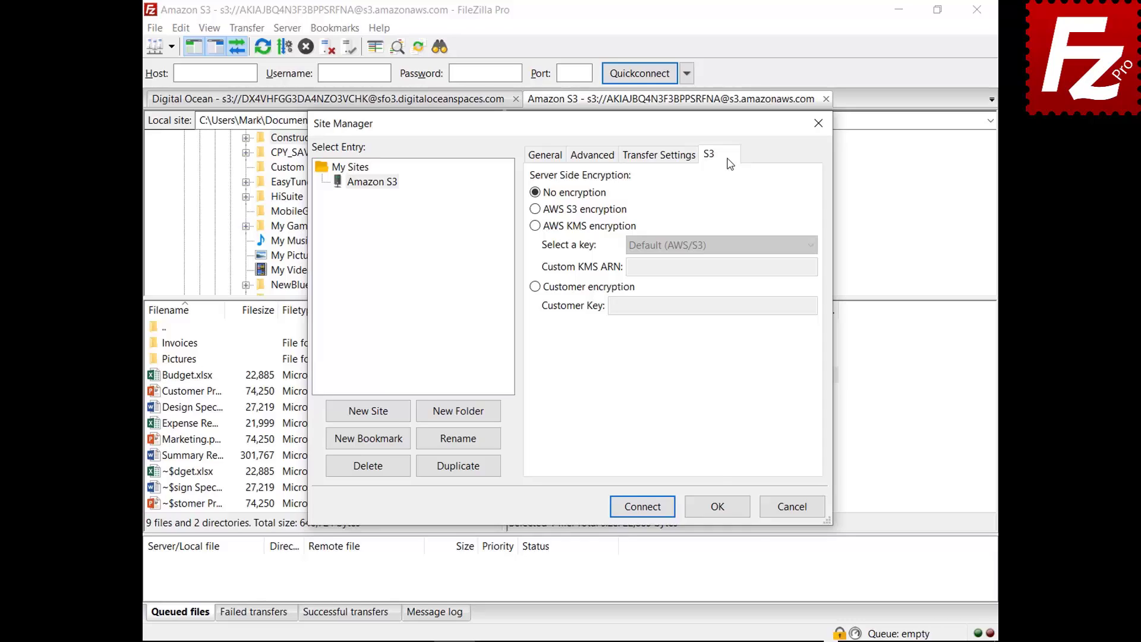
click(534, 209)
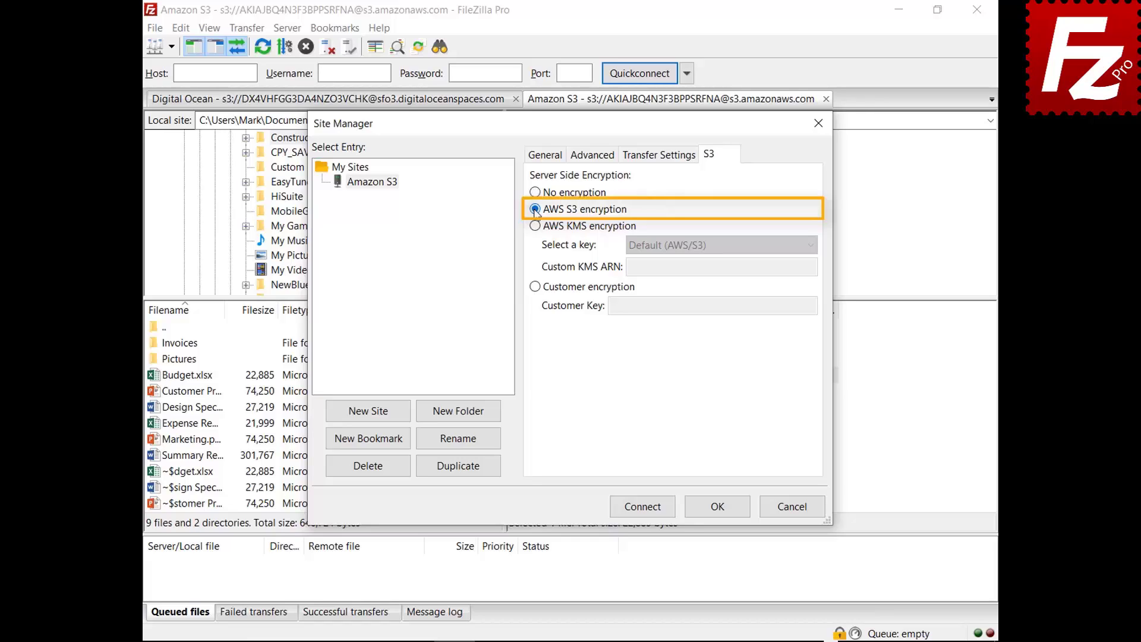
click(534, 226)
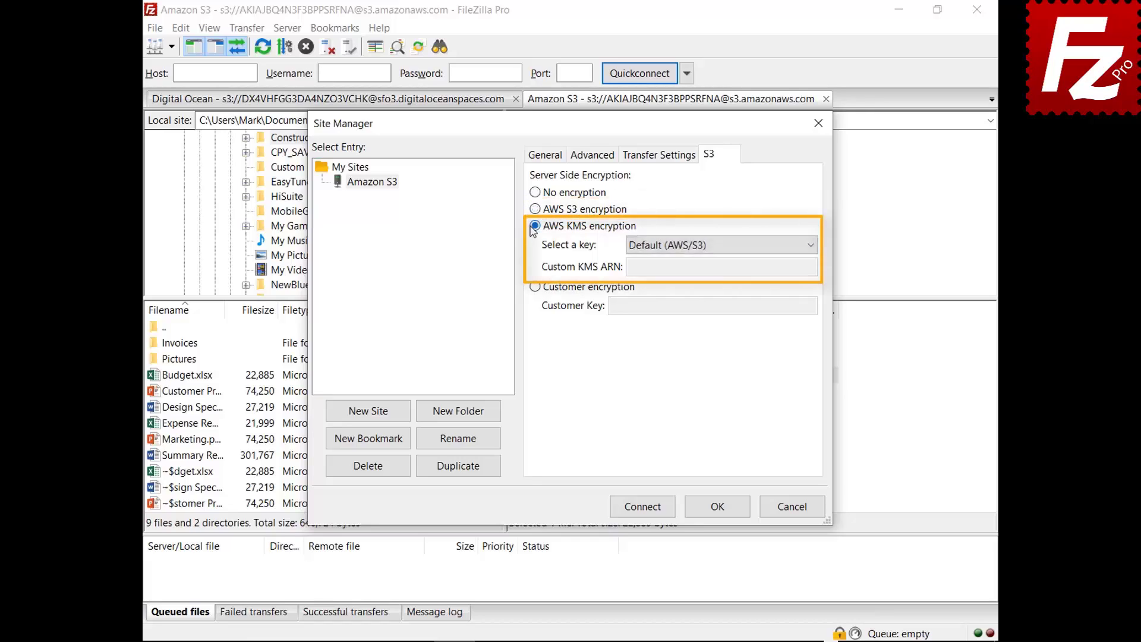
click(811, 246)
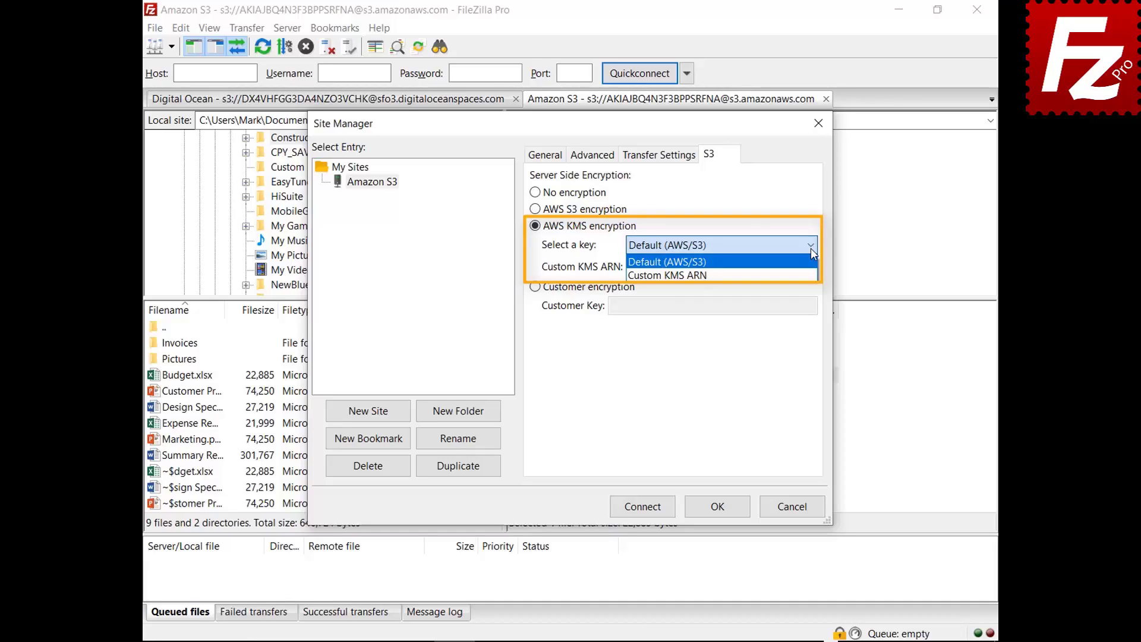
click(534, 287)
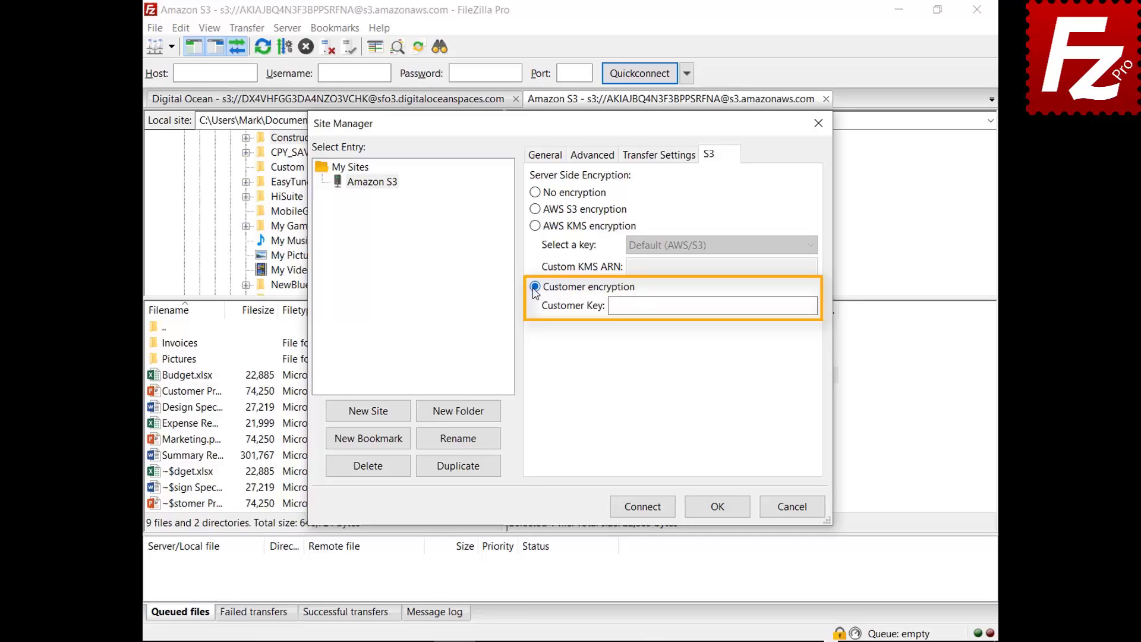
click(792, 506)
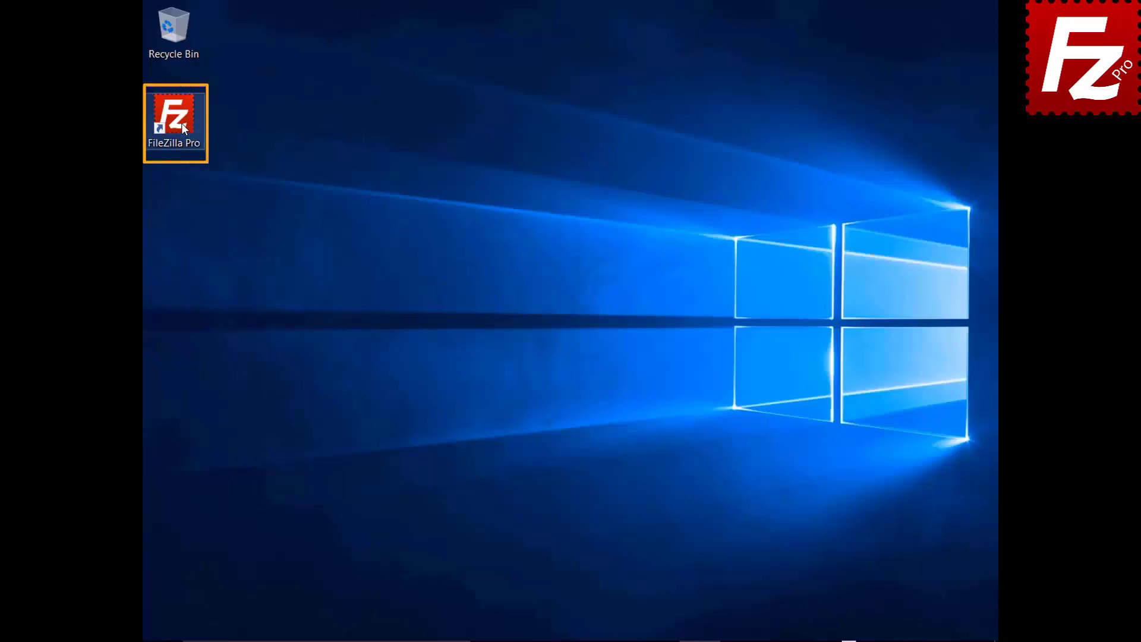
Launch FileZilla Pro and add an S3 provider named 'Alibaba Object Storage' in Settings
double_click(181, 123)
click(160, 28)
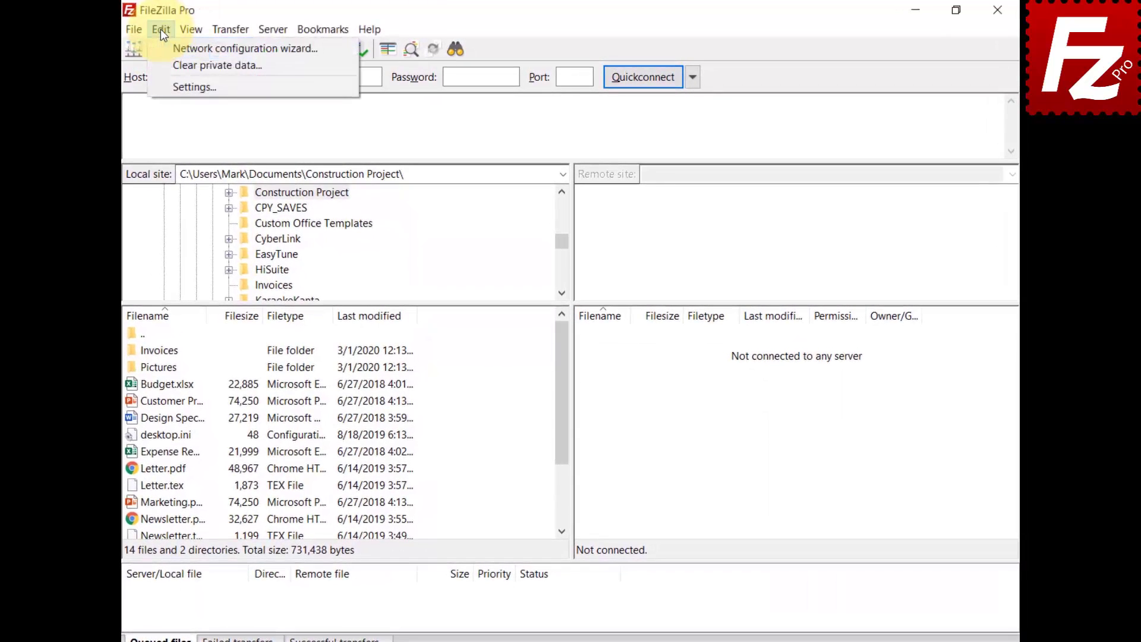
click(162, 83)
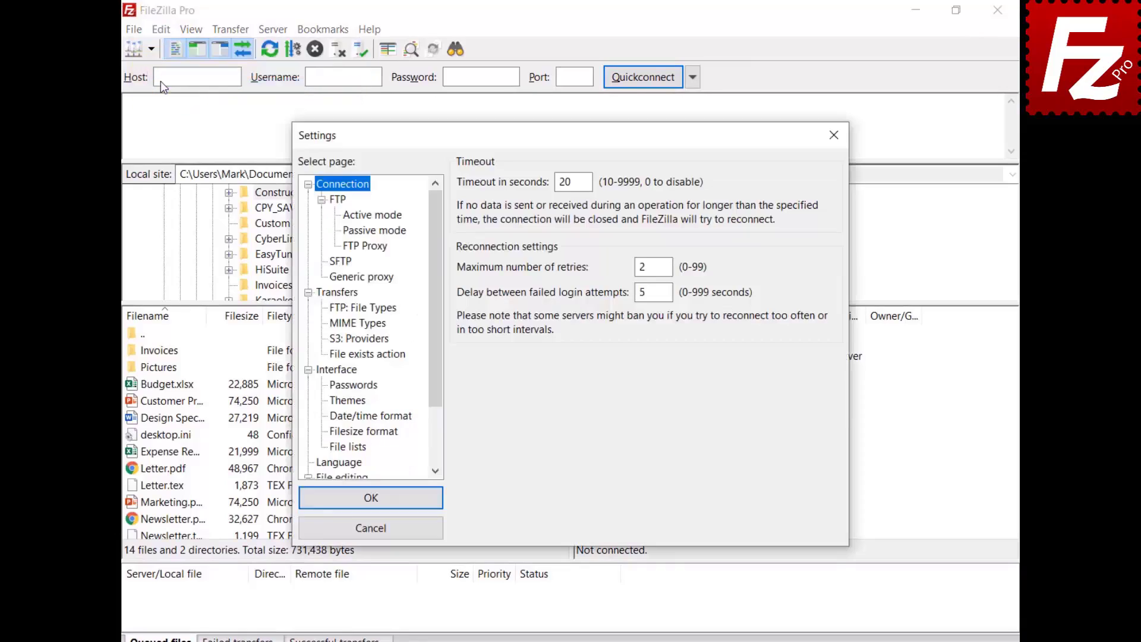
click(350, 338)
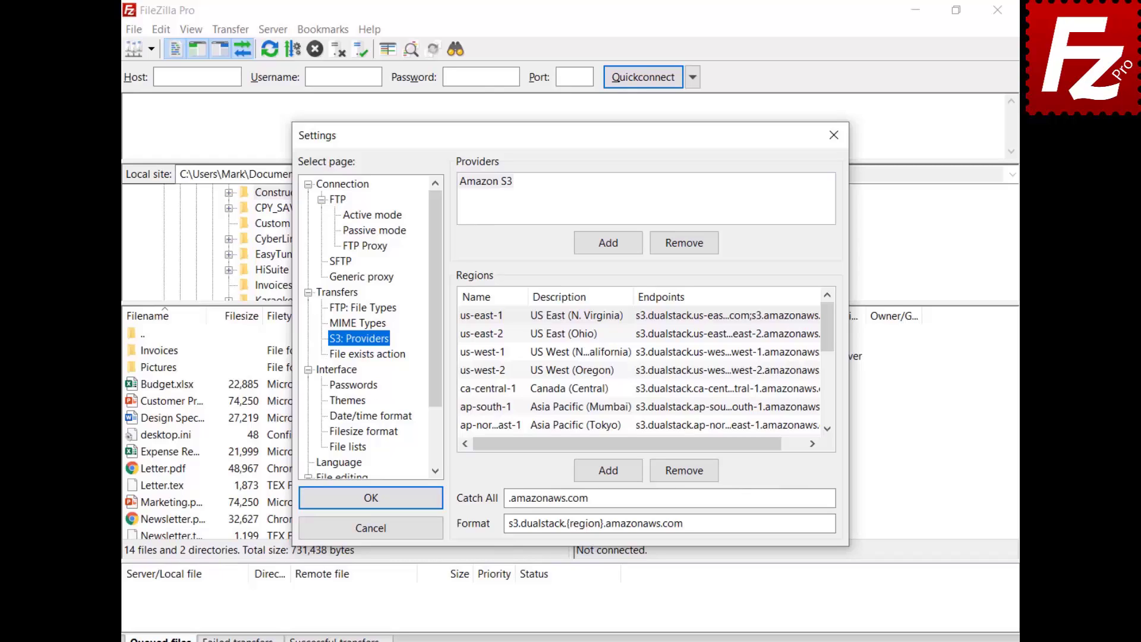
click(607, 243)
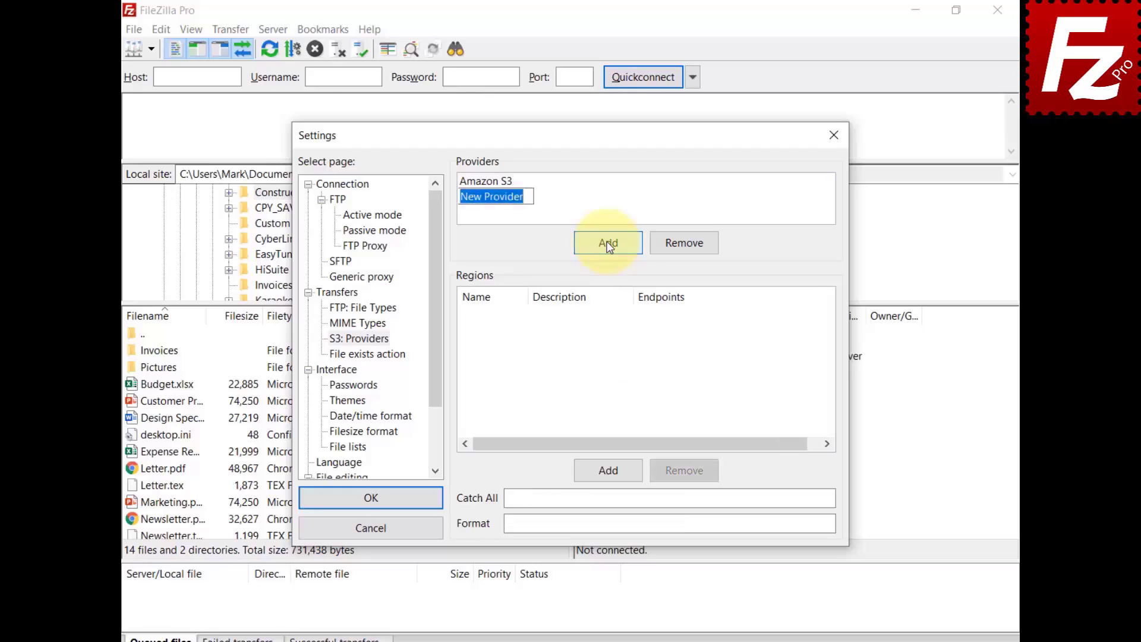
text(Alibaba Obje)
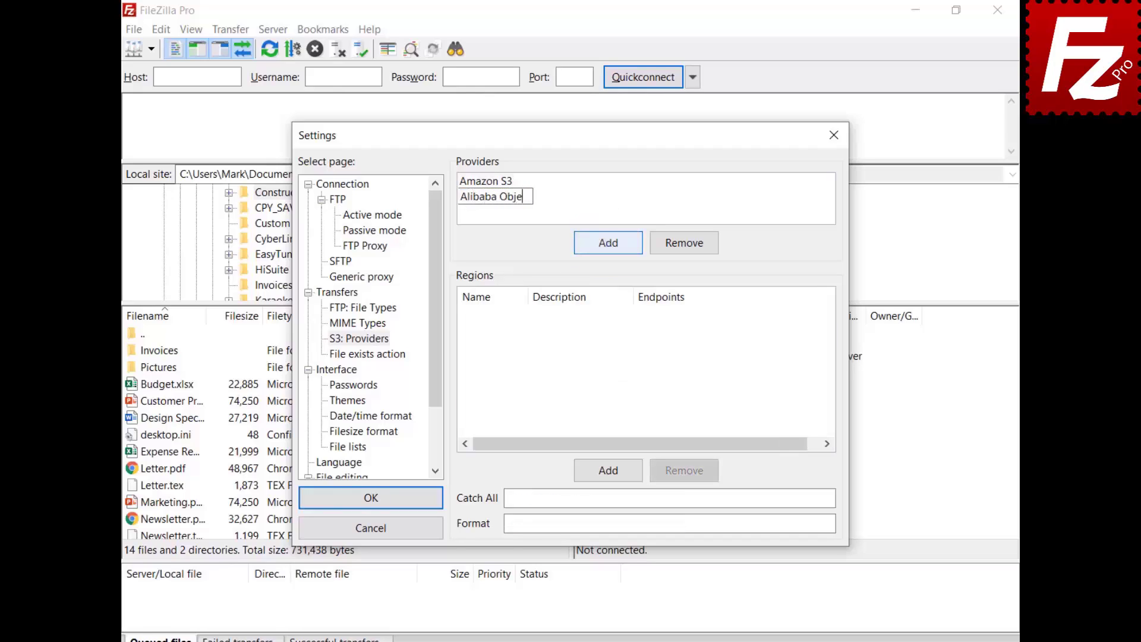
text(ct Storage)
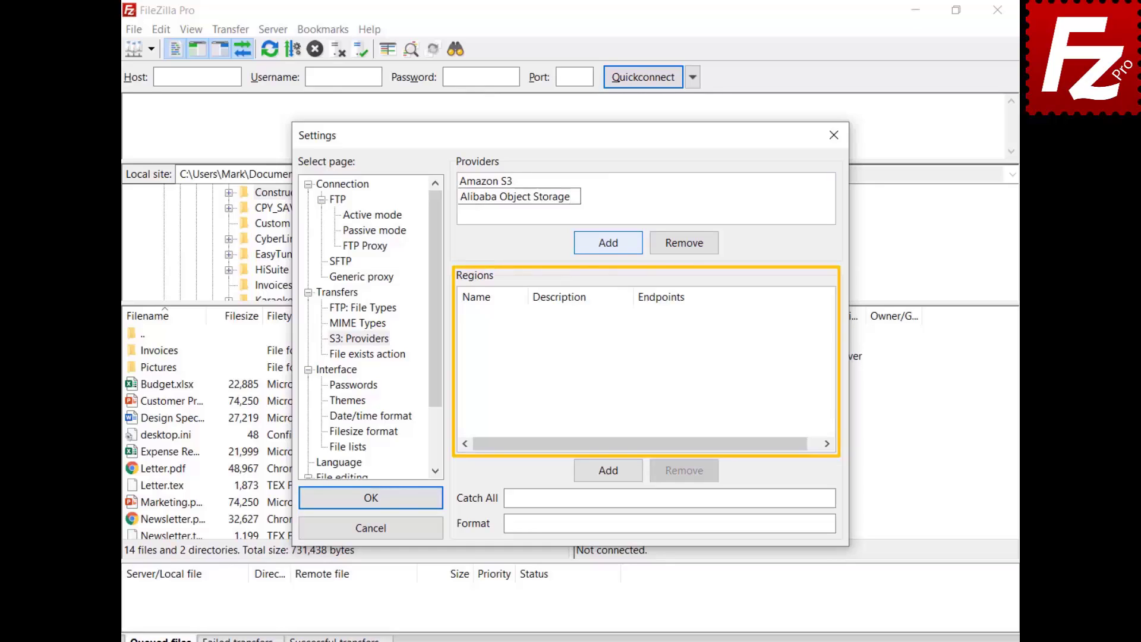
Add the Hangzhou region, described 'China (Hangzhou)', with its endpoint addresses
click(612, 472)
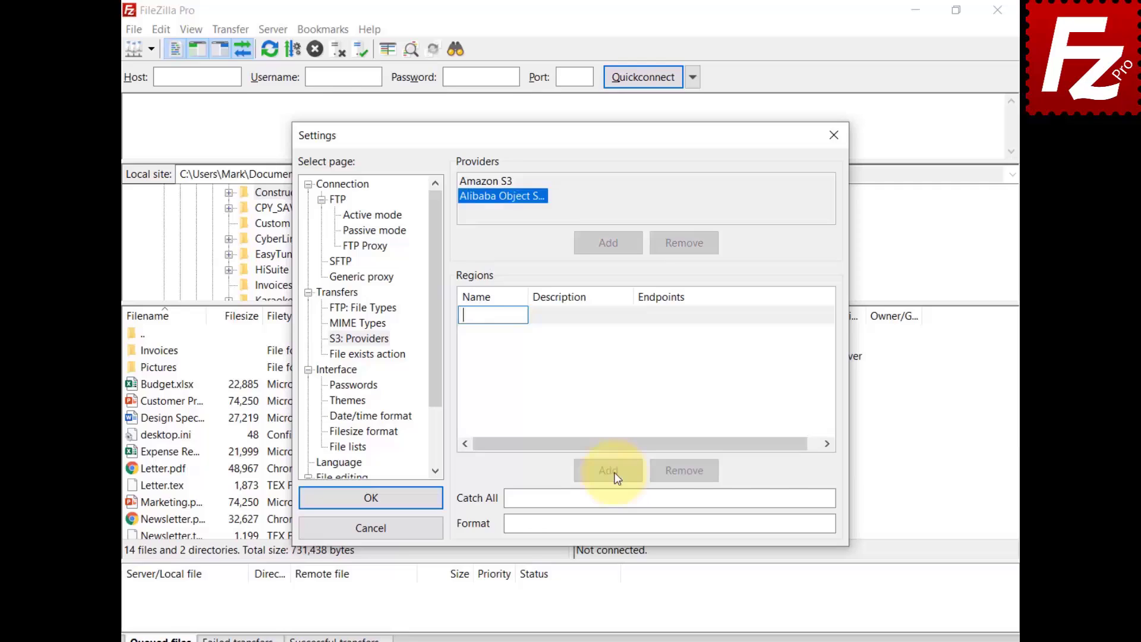
text(oss-cn-hangzhou)
click(572, 319)
click(572, 320)
text(China (Hangzhou))
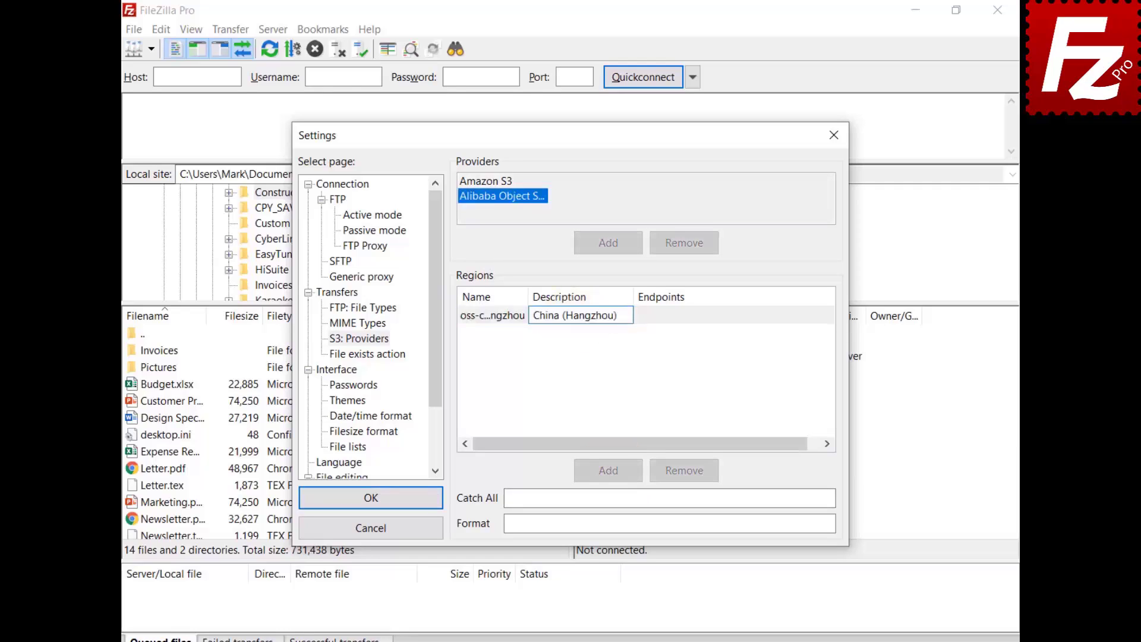
click(689, 312)
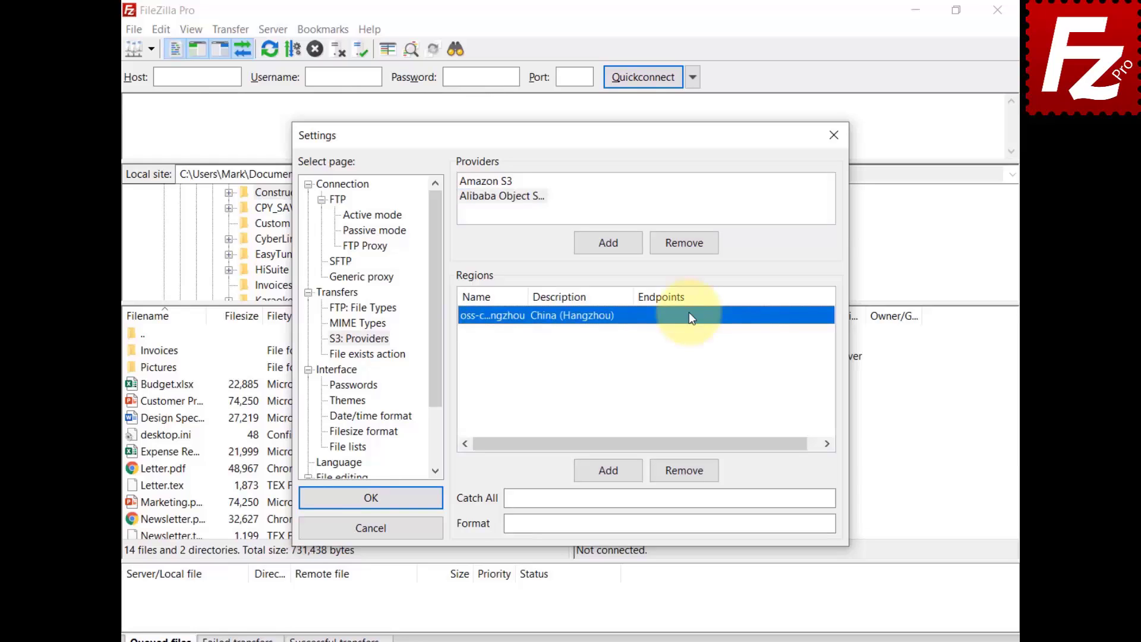
click(689, 312)
key(ctrl+v)
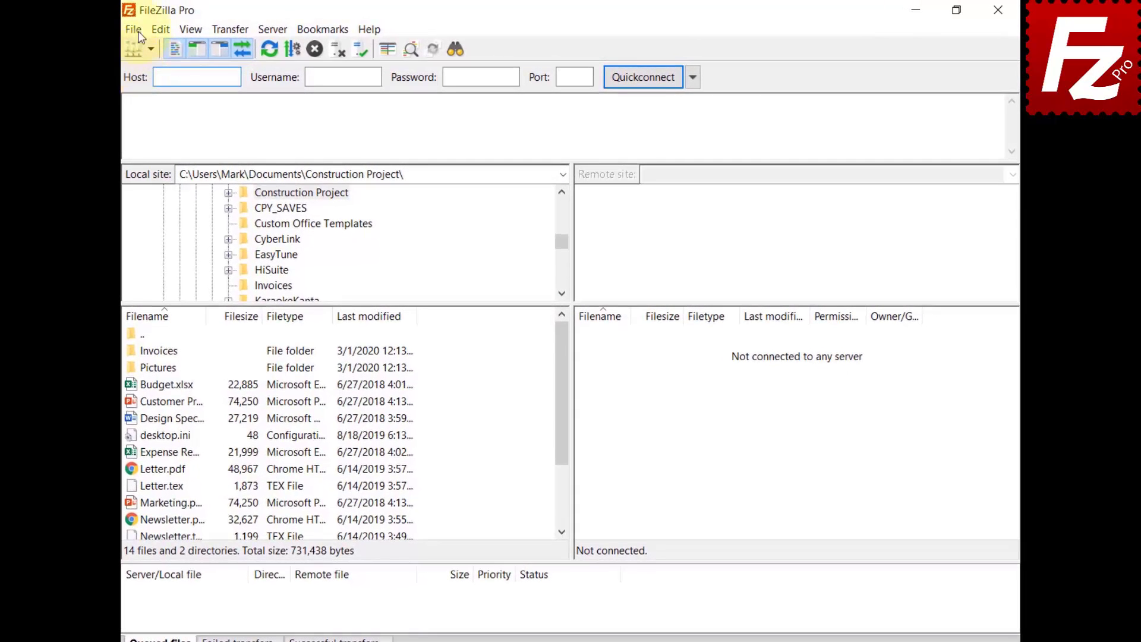
Create a new Site Manager entry named 'Alibaba' using the S3 protocol
click(133, 30)
click(149, 50)
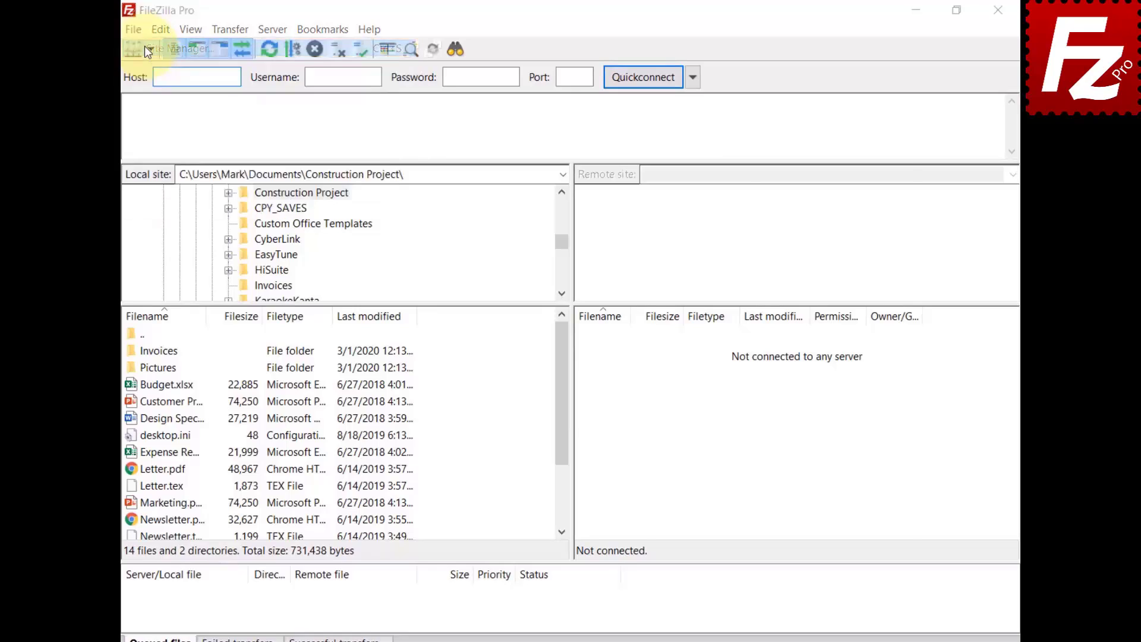
click(363, 439)
text(Alibaba)
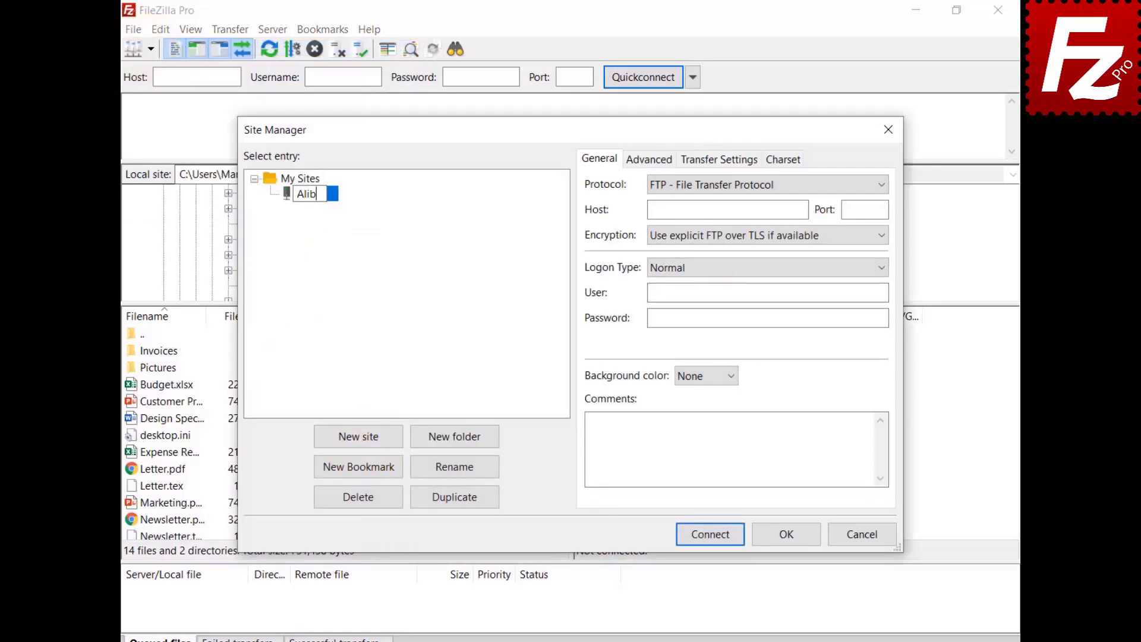
click(830, 188)
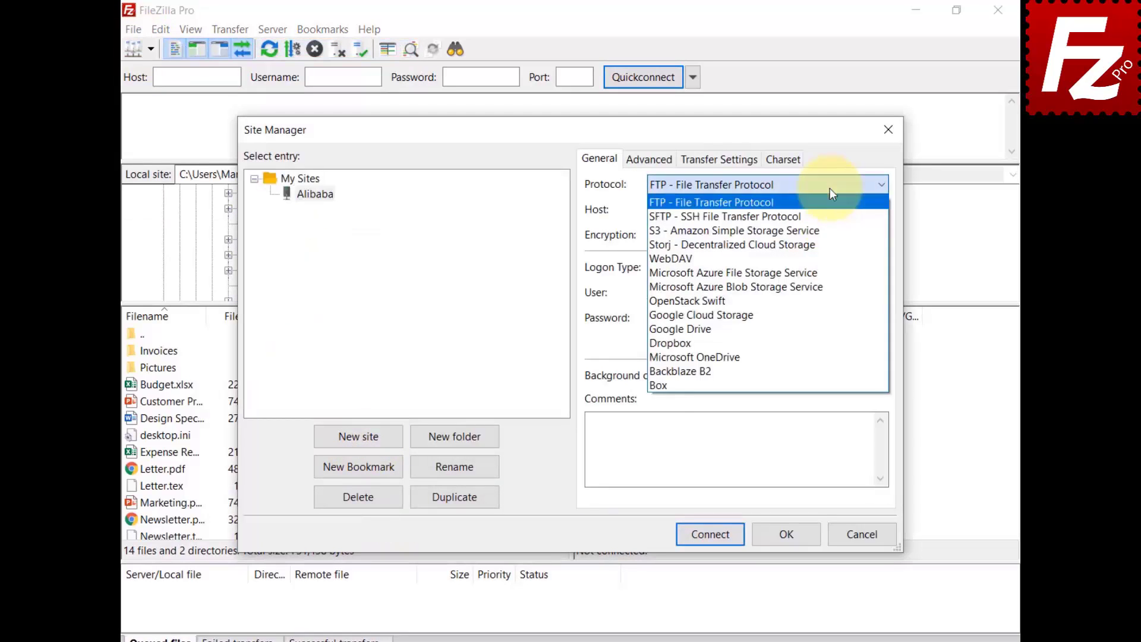
click(827, 230)
Set host to oss.aliyuncs.com and paste the access key ID and secret access key
key(Tab)
text(oss.aliyuncs.com)
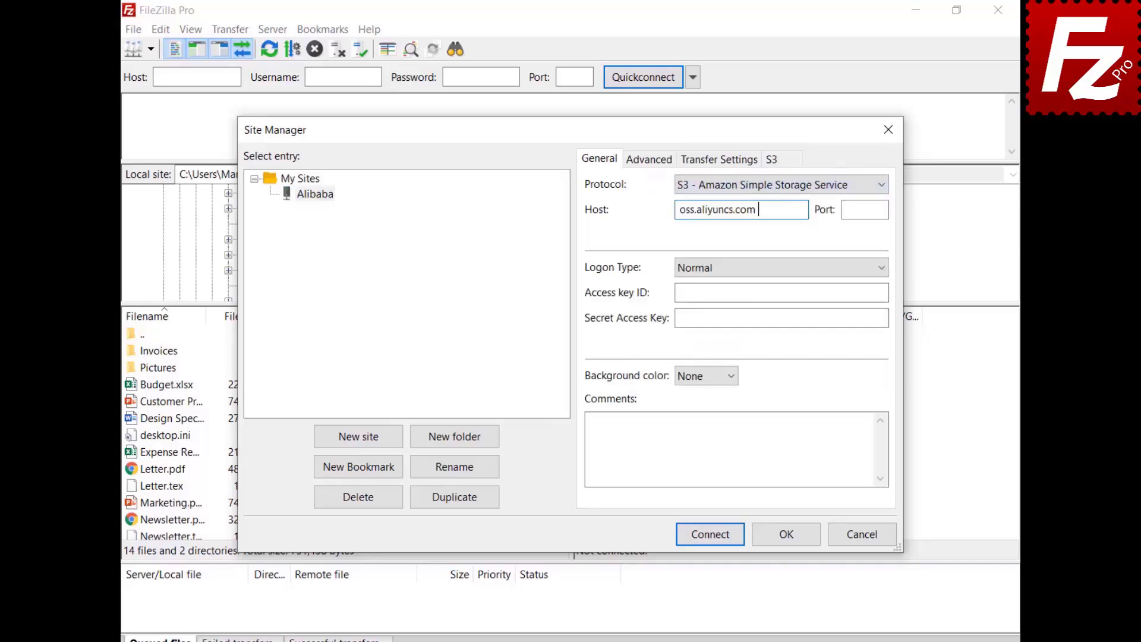
click(780, 292)
key(ctrl+v)
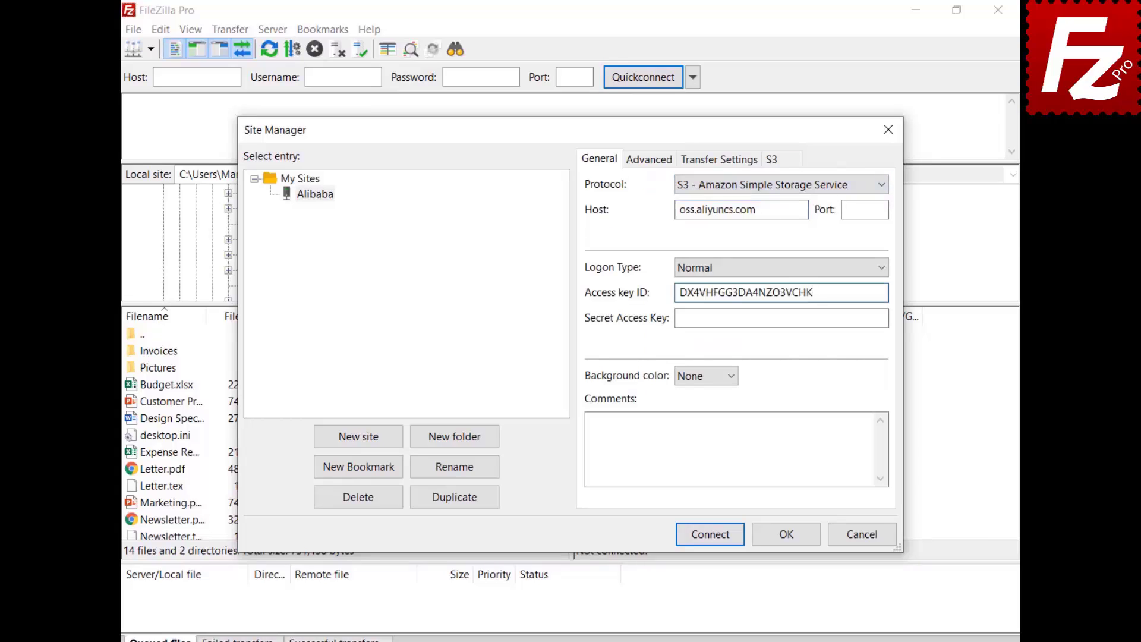
click(780, 317)
key(ctrl+v)
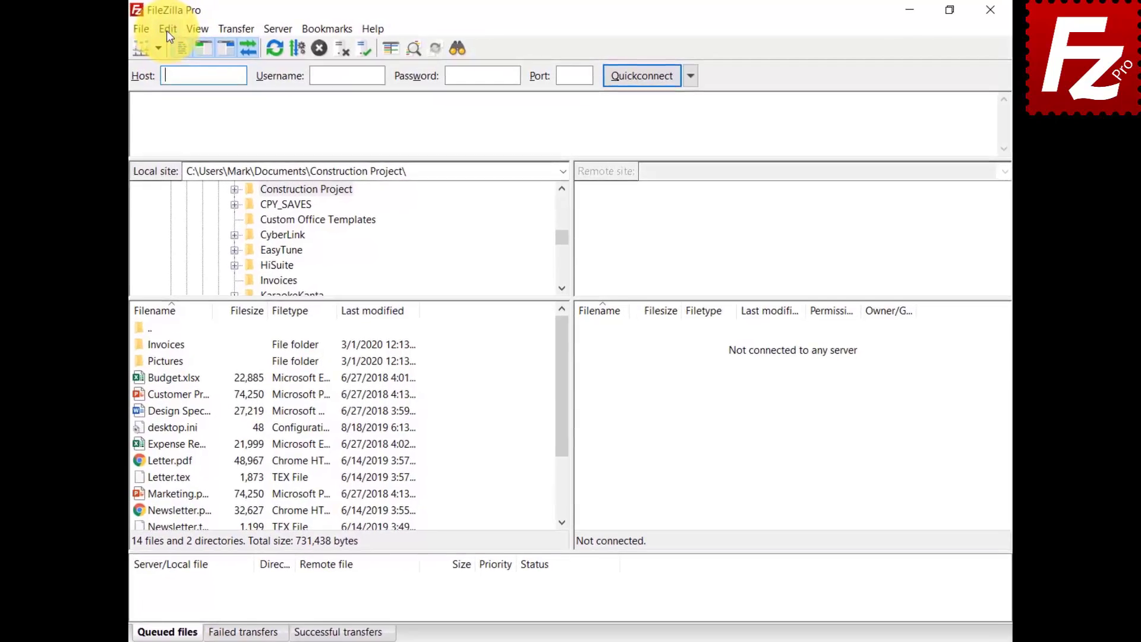
Add a new S3 provider named 'StackPath' in Settings > S3: Providers
click(160, 29)
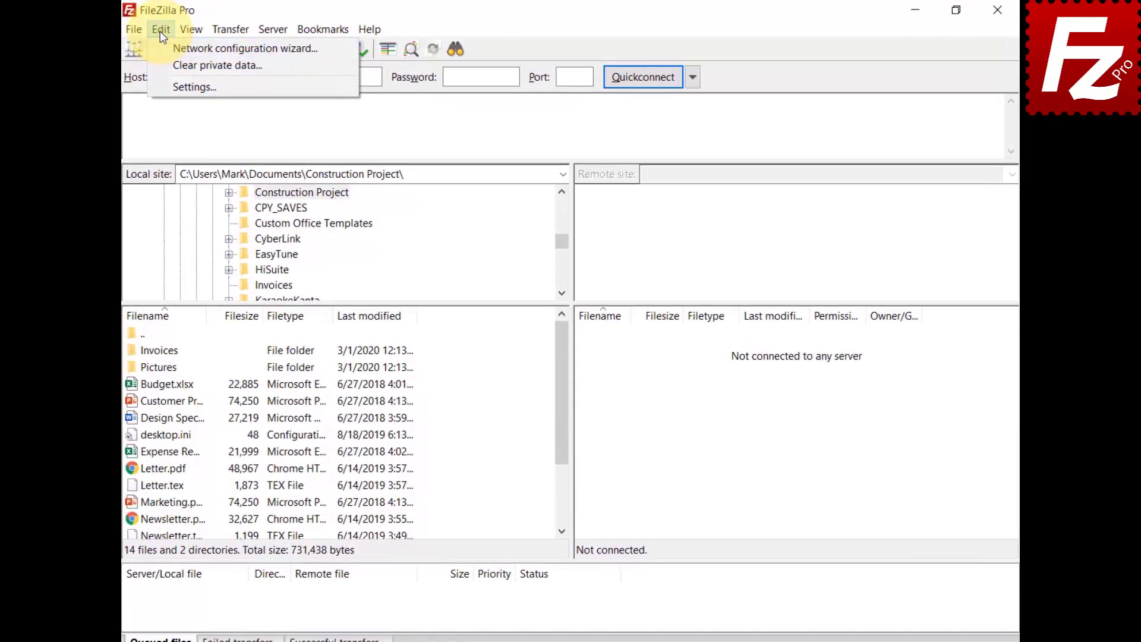
click(162, 86)
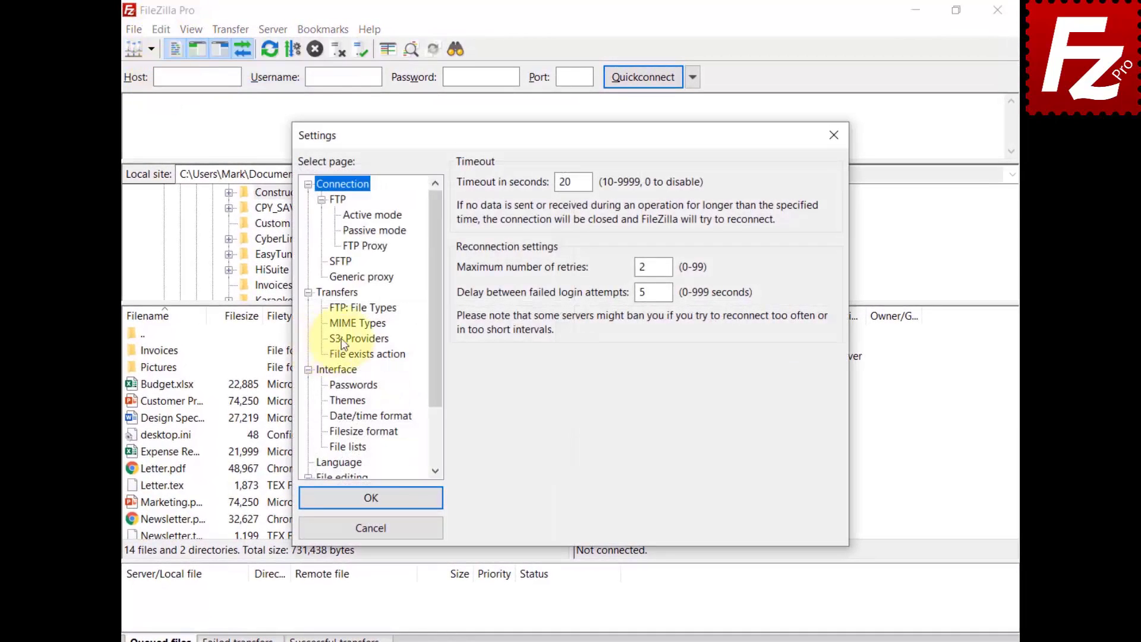
click(344, 340)
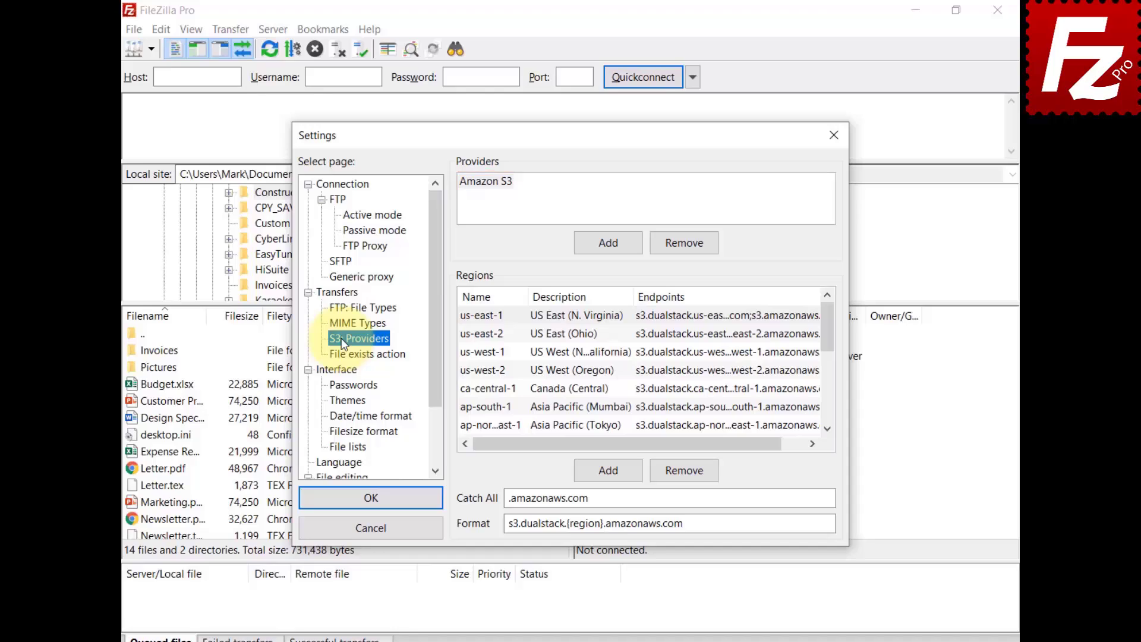
click(610, 242)
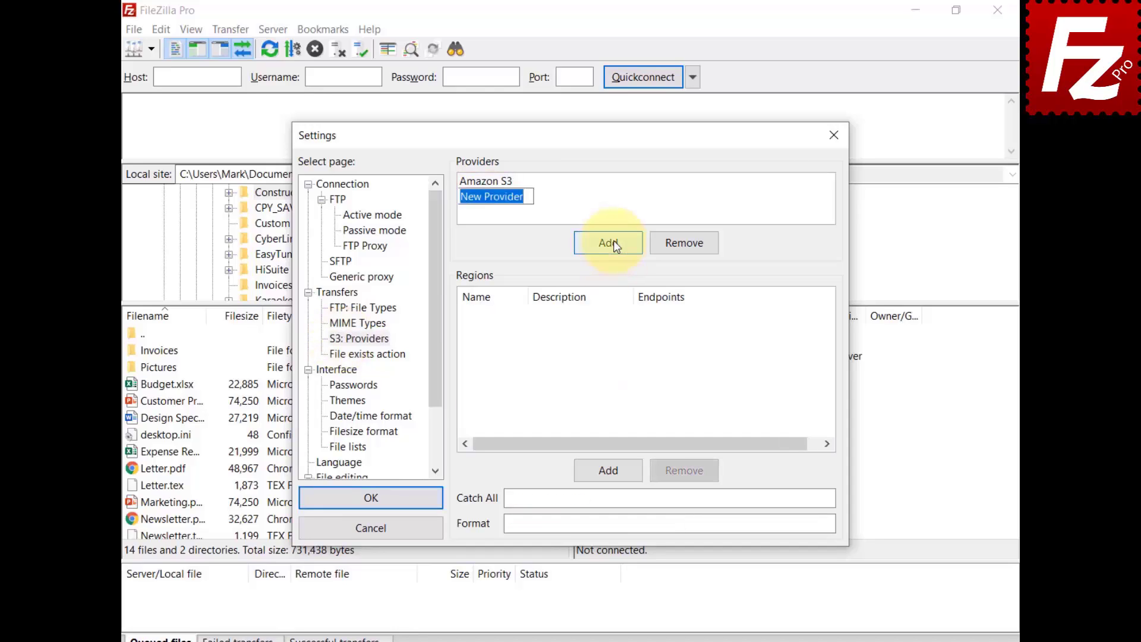
text(StackPath)
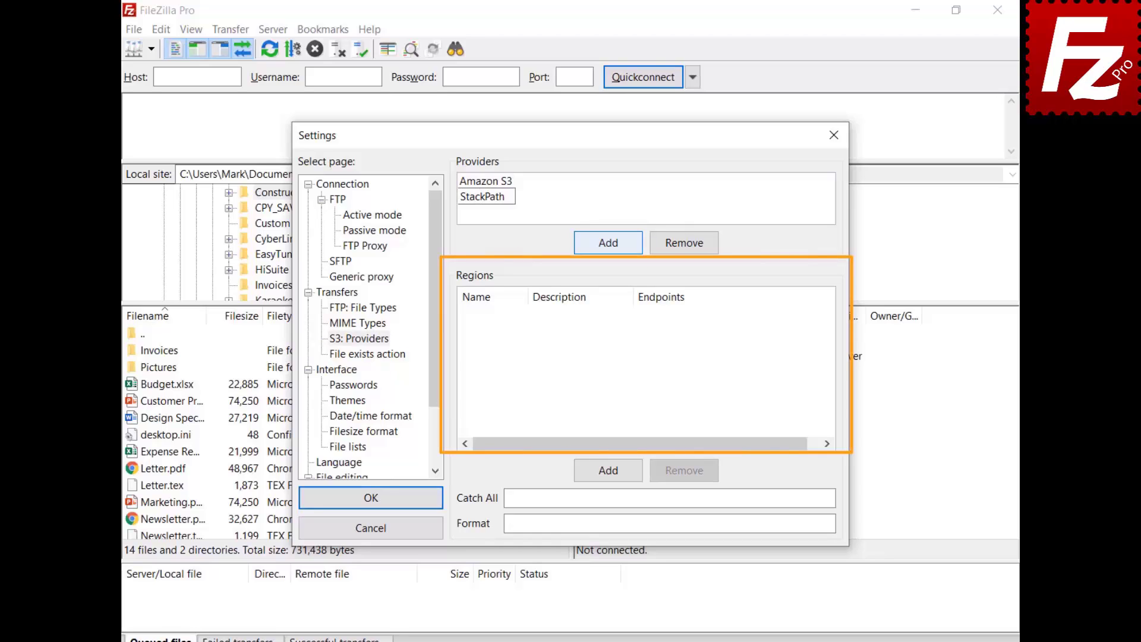
Add region us-east, described 'US East 1', with the s3.us-east.stackpathstorage.com endpoint
click(612, 474)
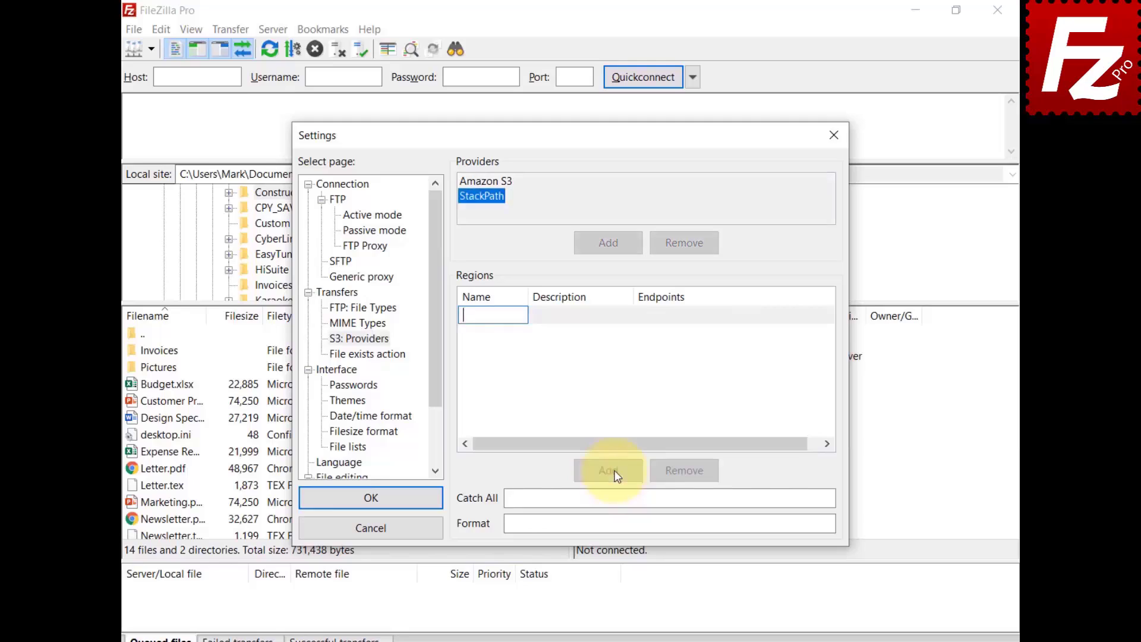
text(us-east)
click(565, 321)
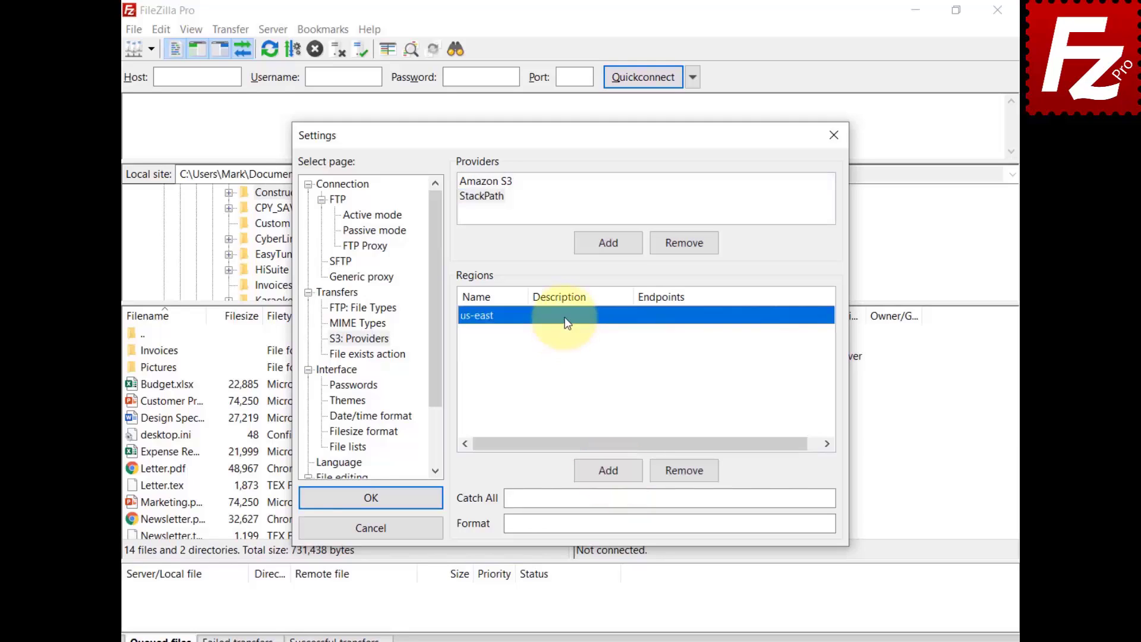
click(565, 321)
text(US East 1)
key(Return)
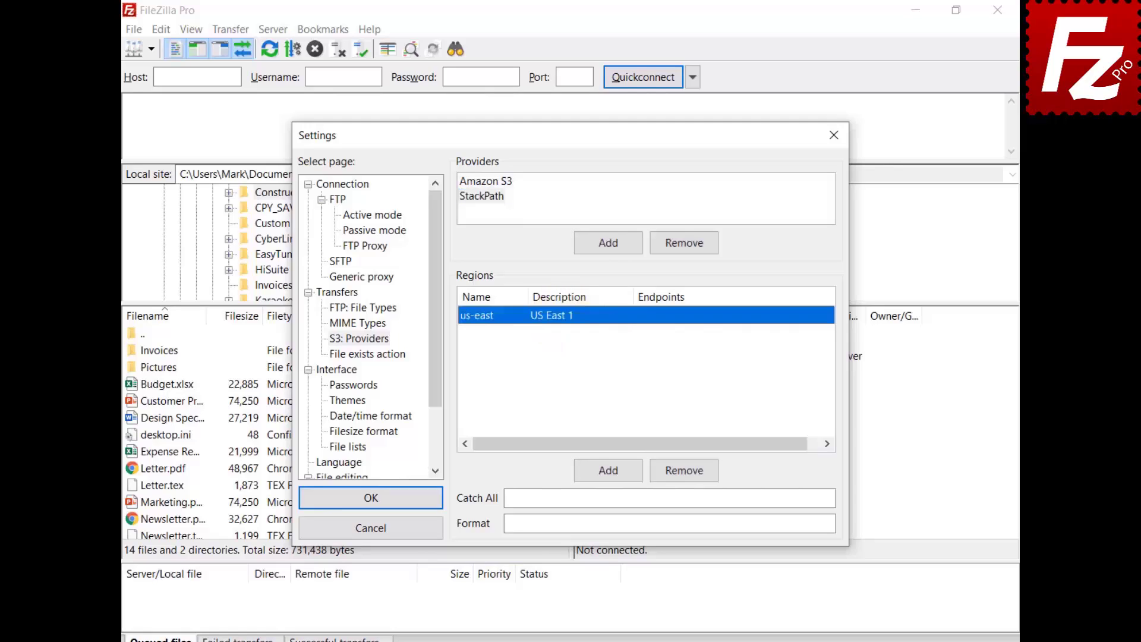
click(669, 315)
text(s3.us-east.stackpathstorage.com)
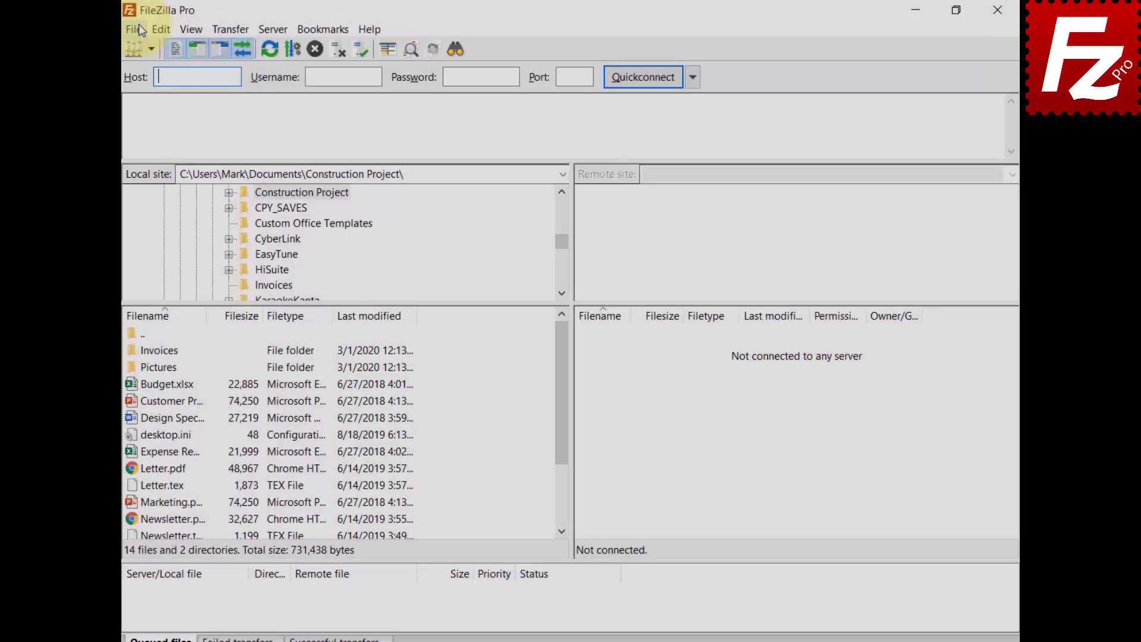
Create a new Site Manager entry named 'StackPath' using the S3 protocol
click(138, 25)
click(138, 51)
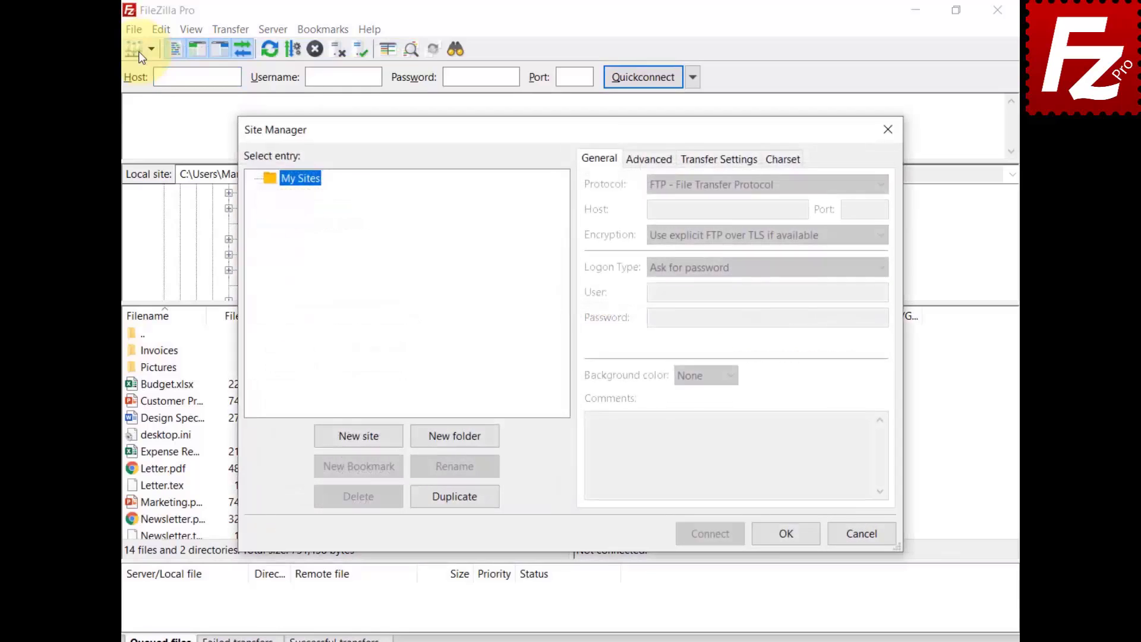
click(360, 436)
text(S)
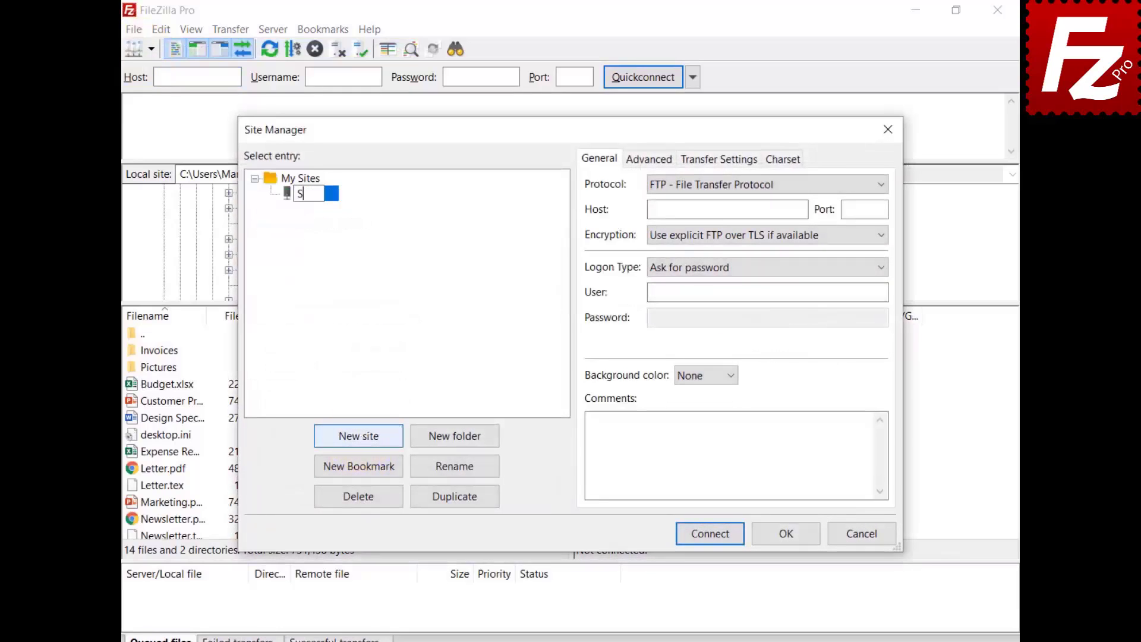
text(tackPath)
key(Return)
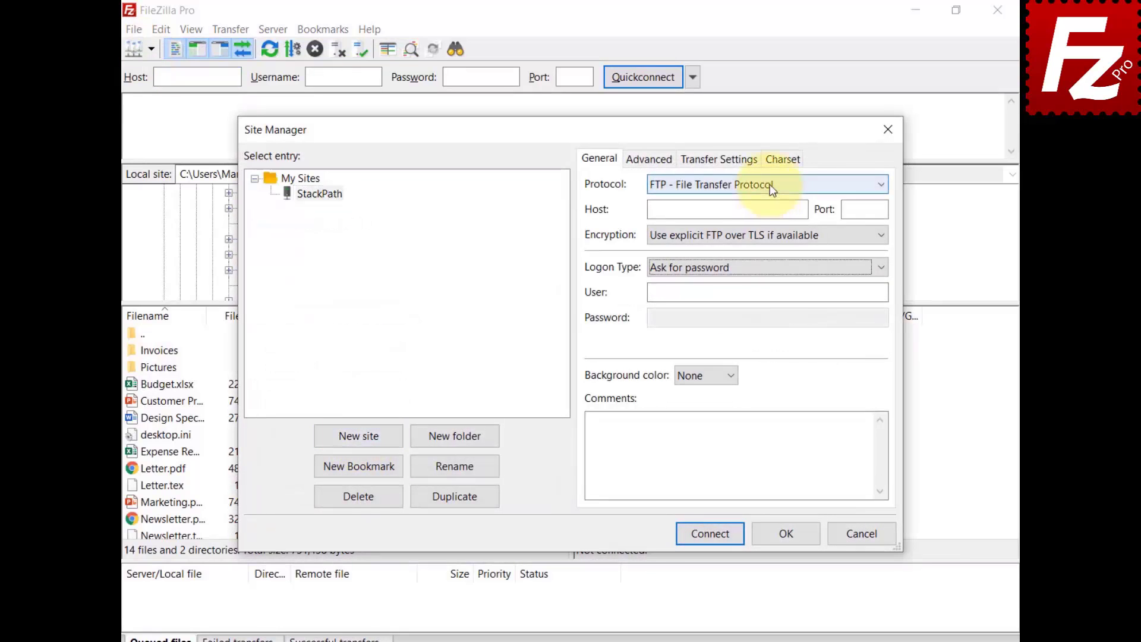
click(769, 184)
click(772, 236)
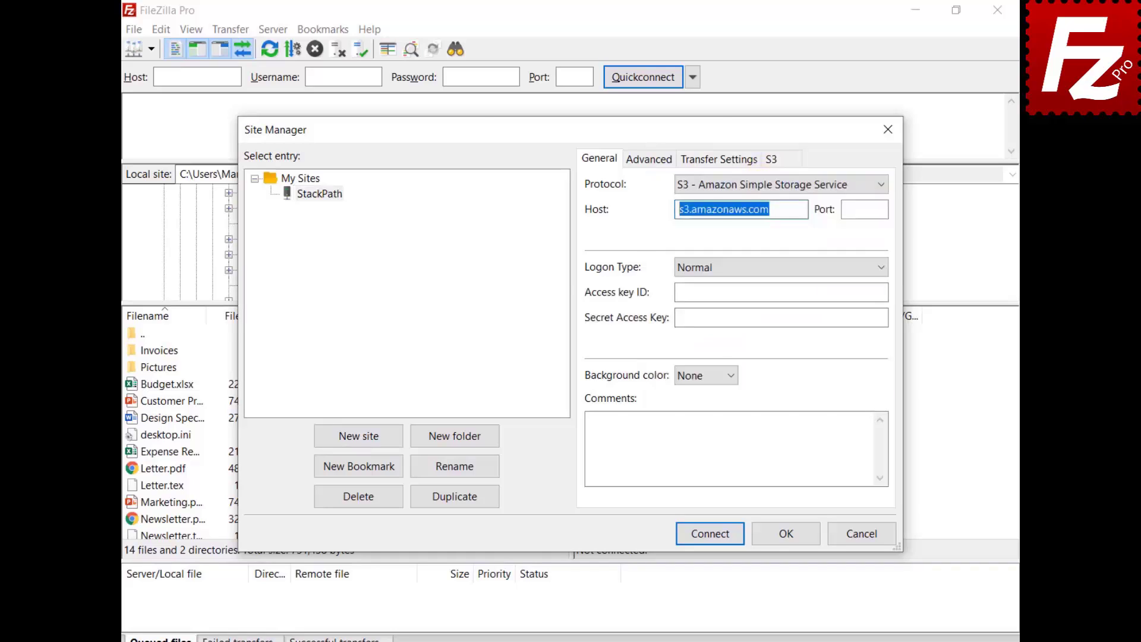
Paste the StackPath storage host, access key ID and secret access key
key(ctrl+v)
click(781, 292)
key(ctrl+v)
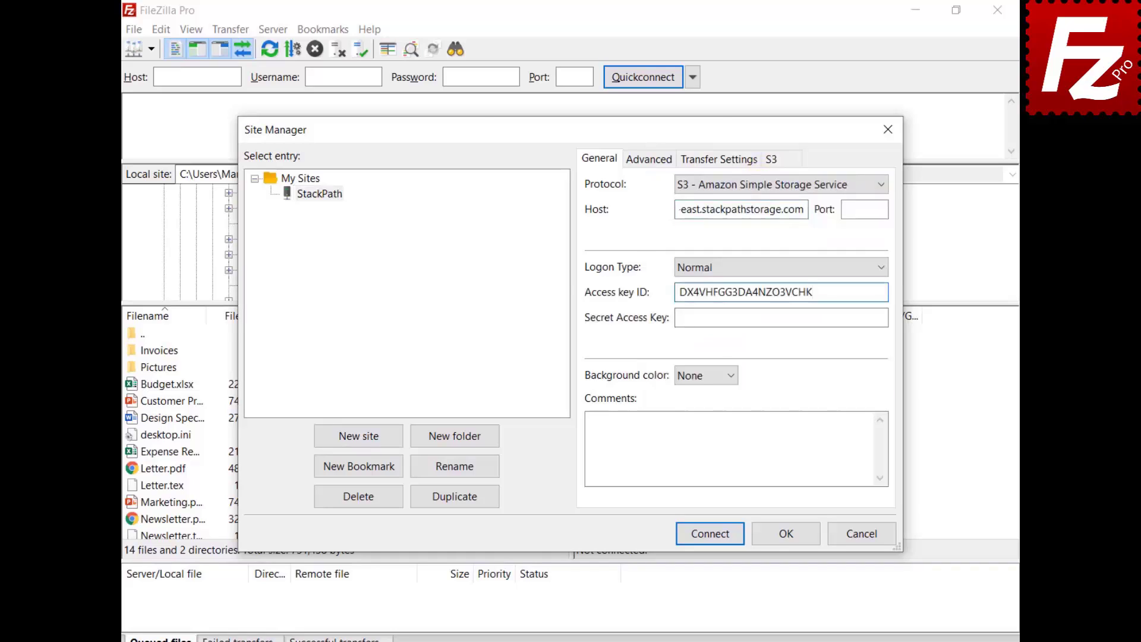
click(780, 317)
key(ctrl+v)
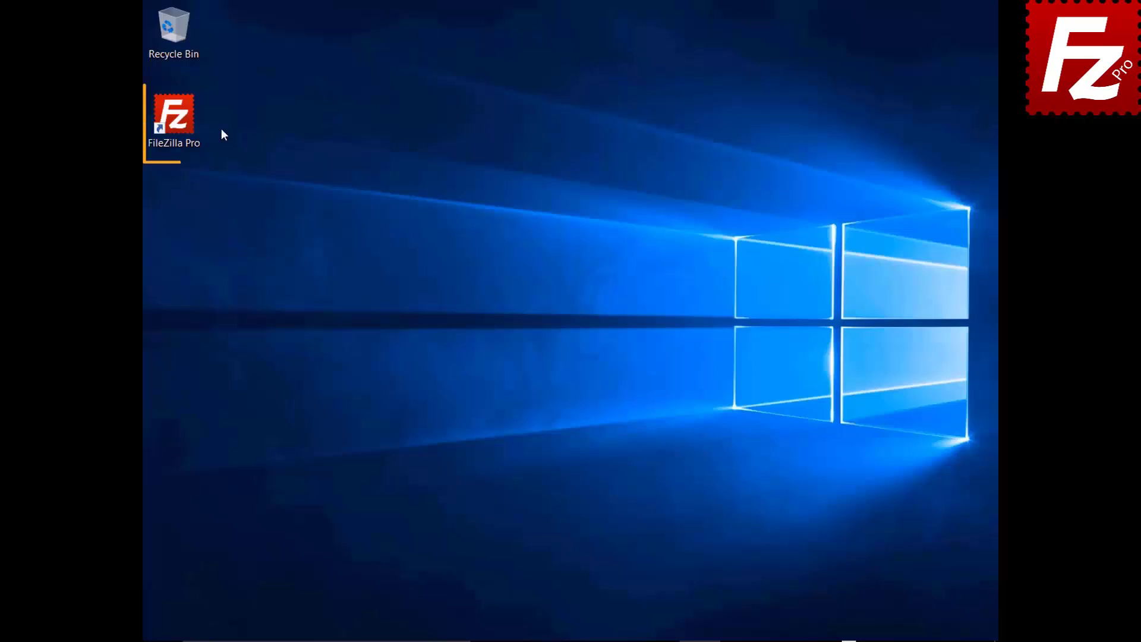
Launch FileZilla Pro and add an S3 provider named 'Wasabi' in Settings
click(182, 126)
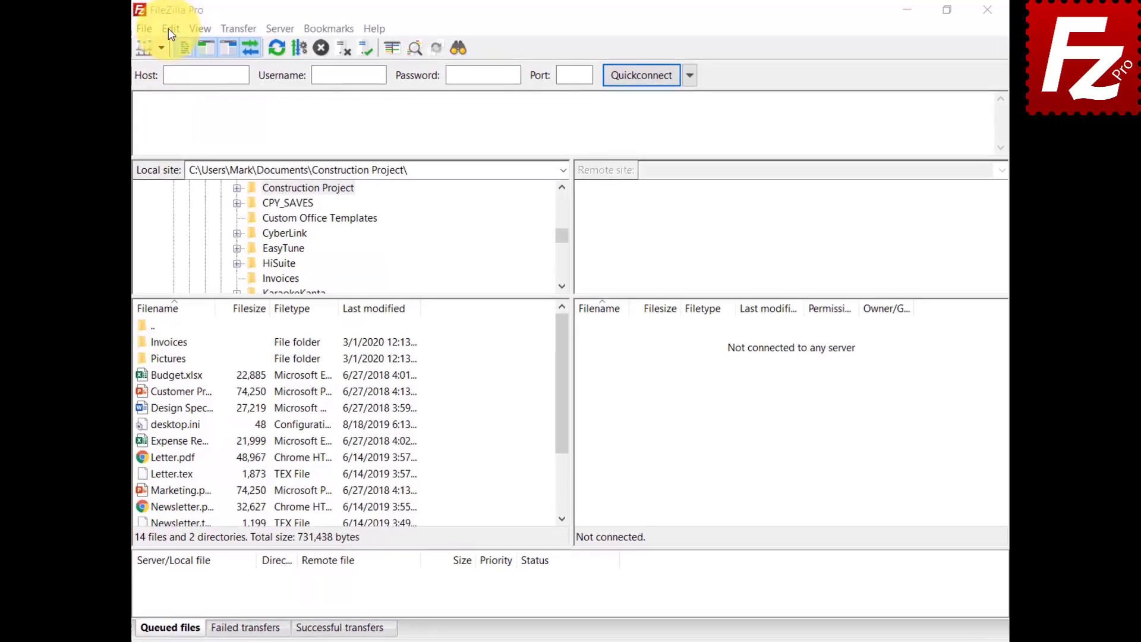
click(169, 27)
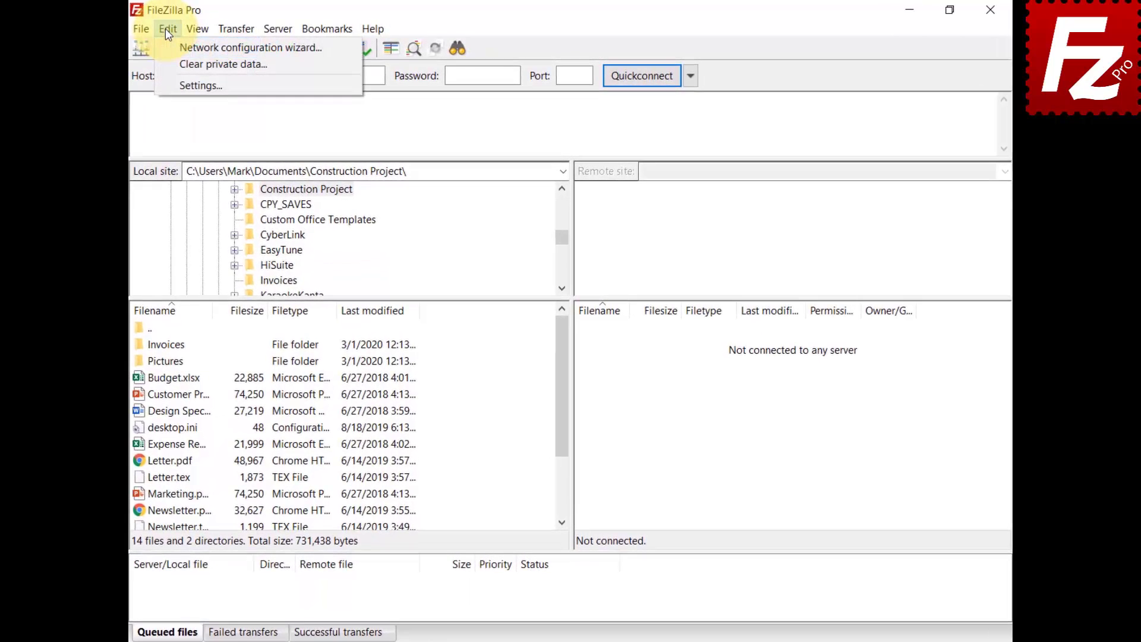
click(166, 85)
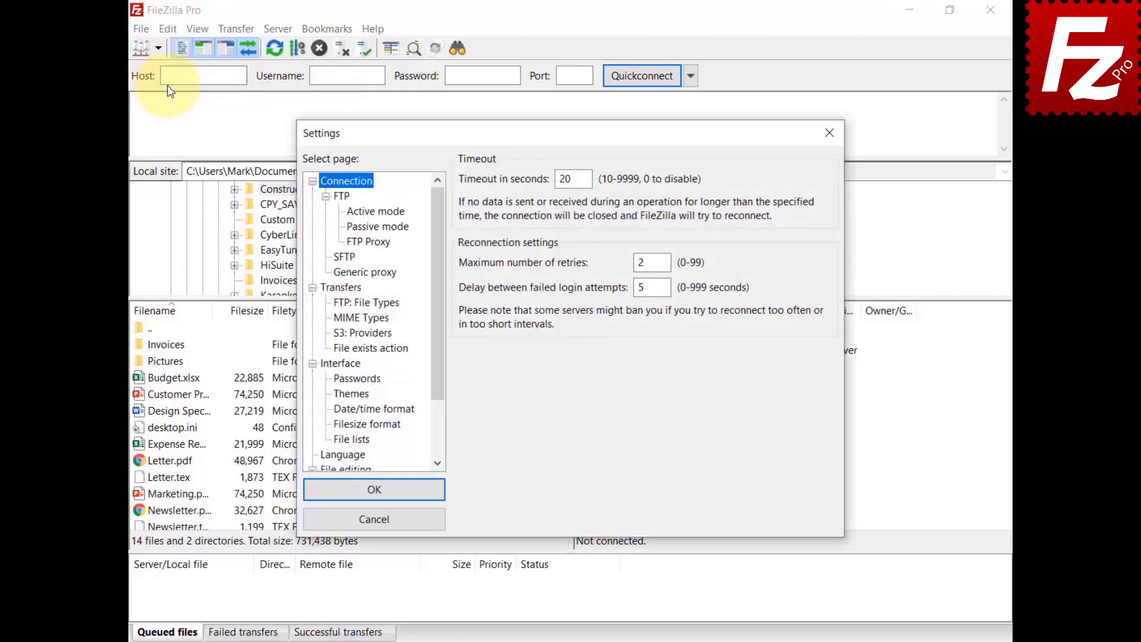
click(344, 335)
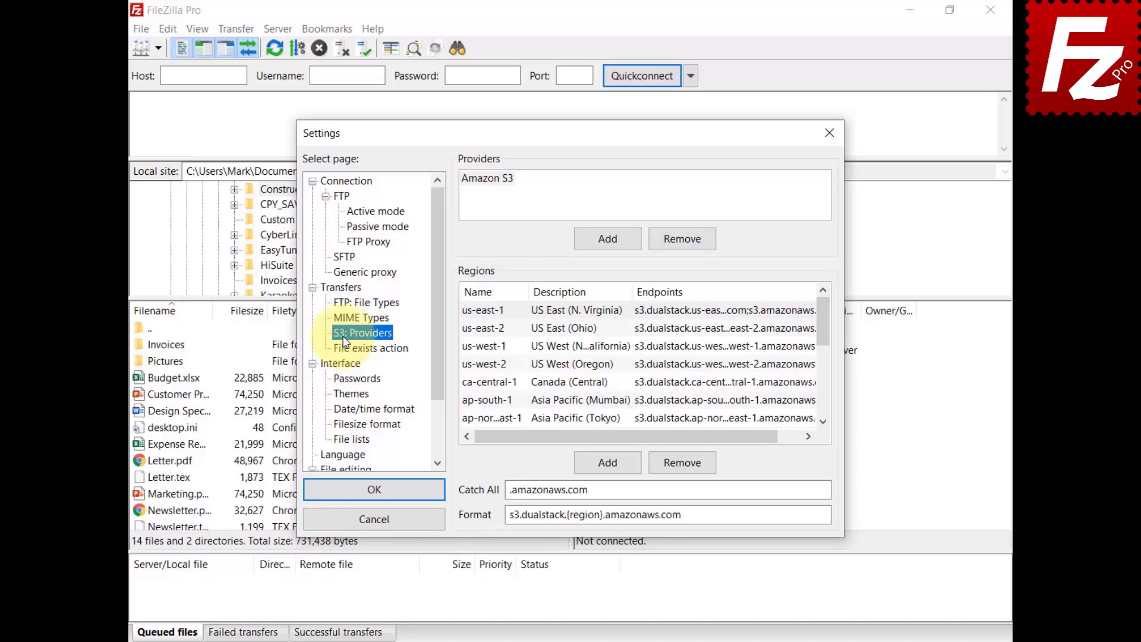
click(608, 240)
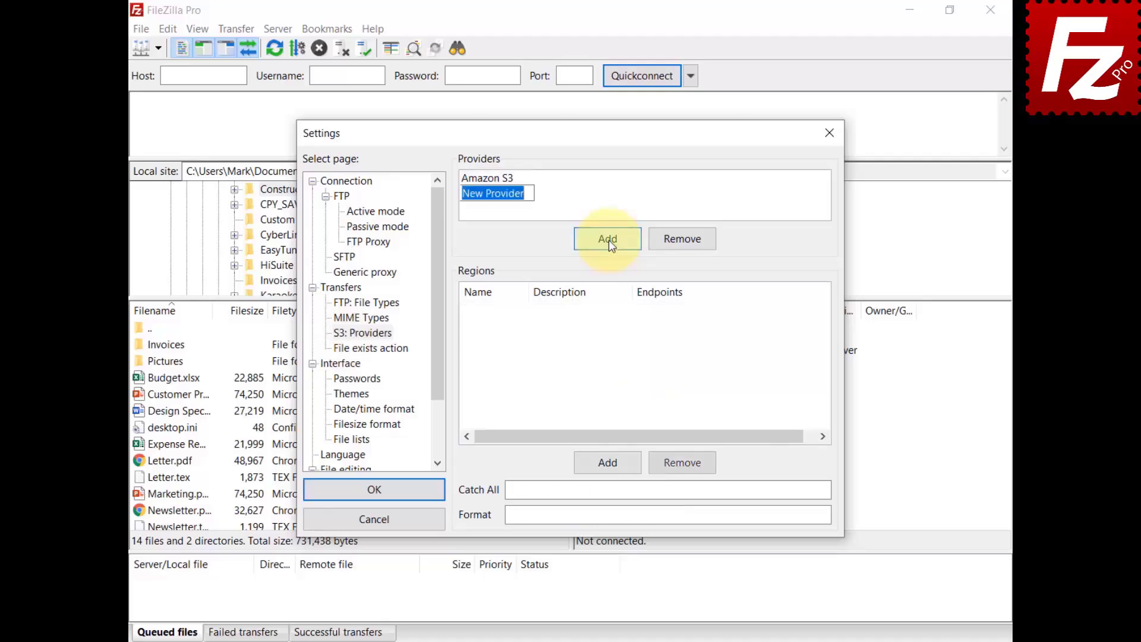
text(Wasabi)
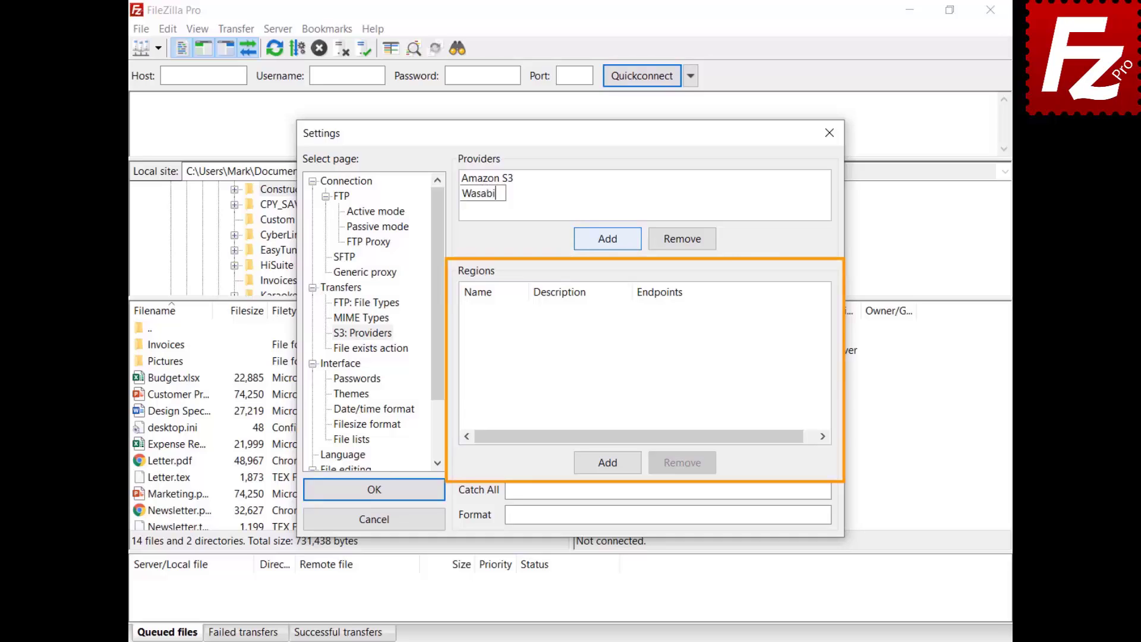
Add region us-east-1, described 'US East 1', with endpoint s3.wasabisys.com
click(607, 463)
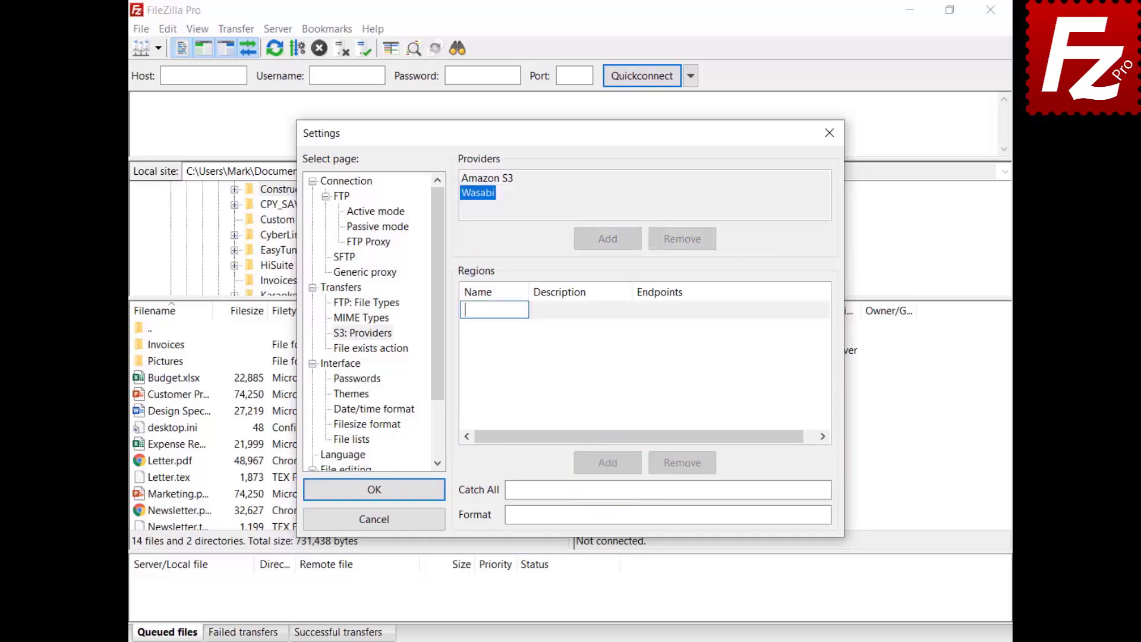
text(us-east-1)
key(Return)
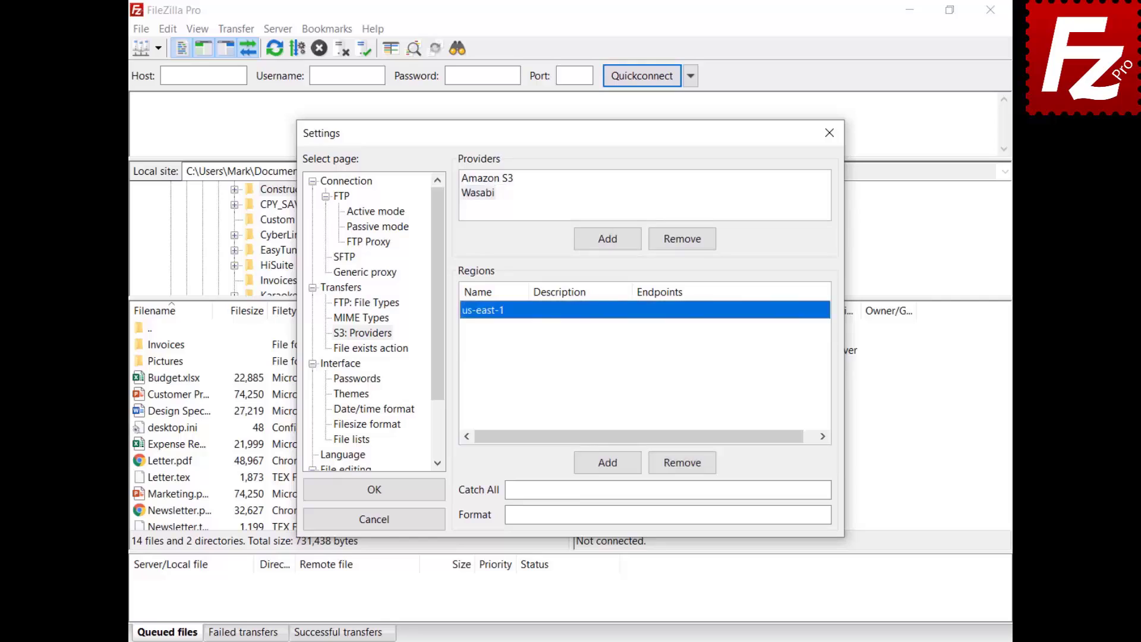
click(553, 310)
text(US East 1)
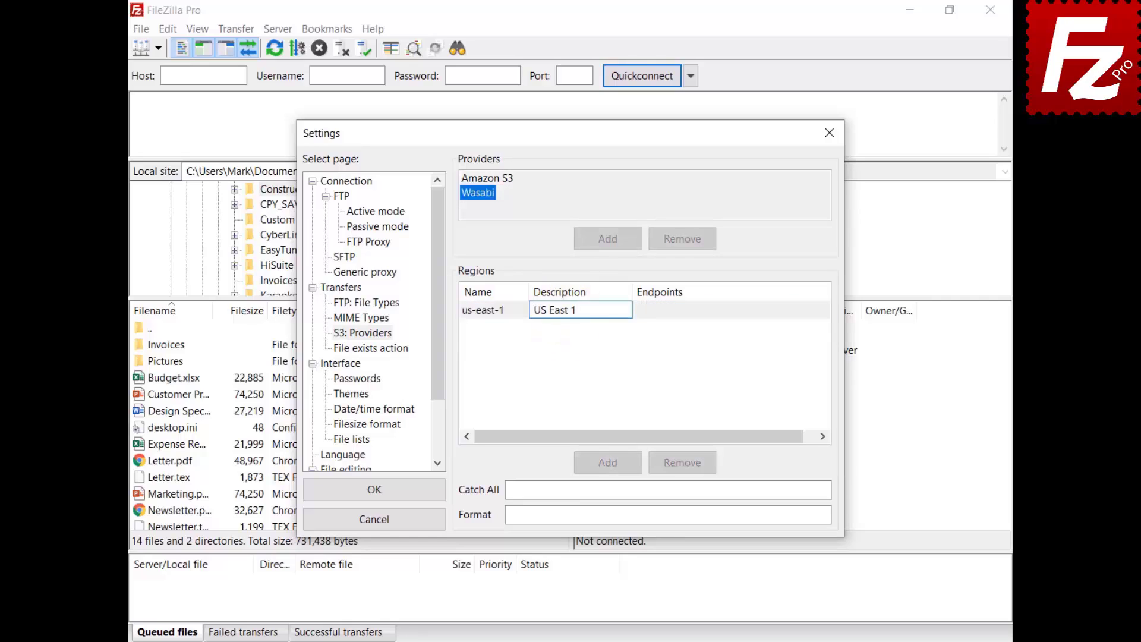
key(Return)
click(670, 311)
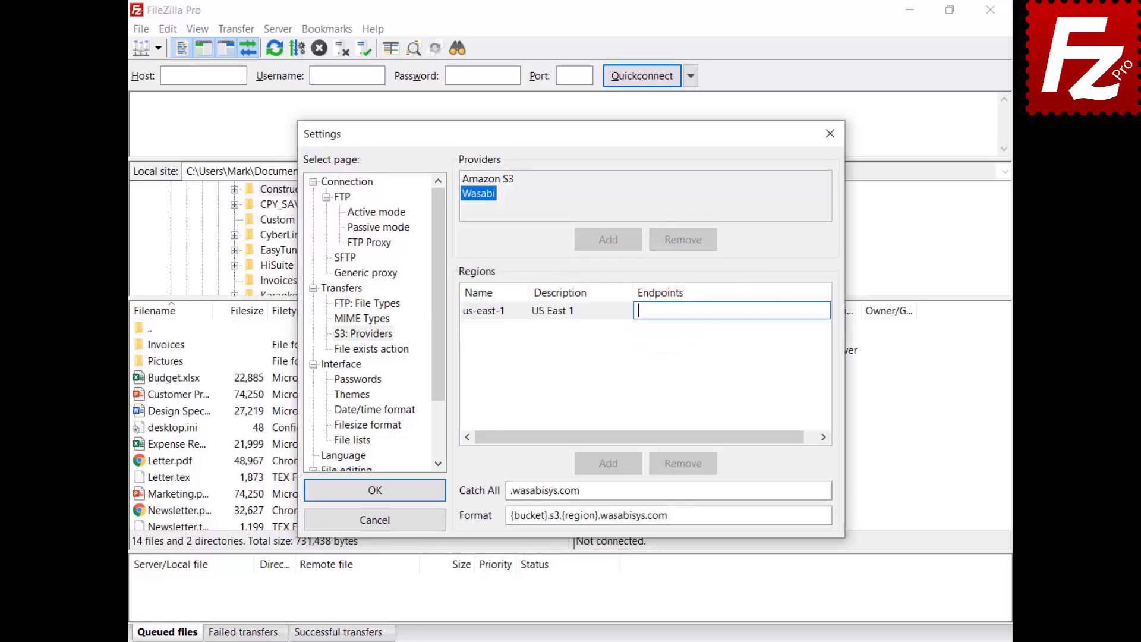
text(s3.wasabisys.com)
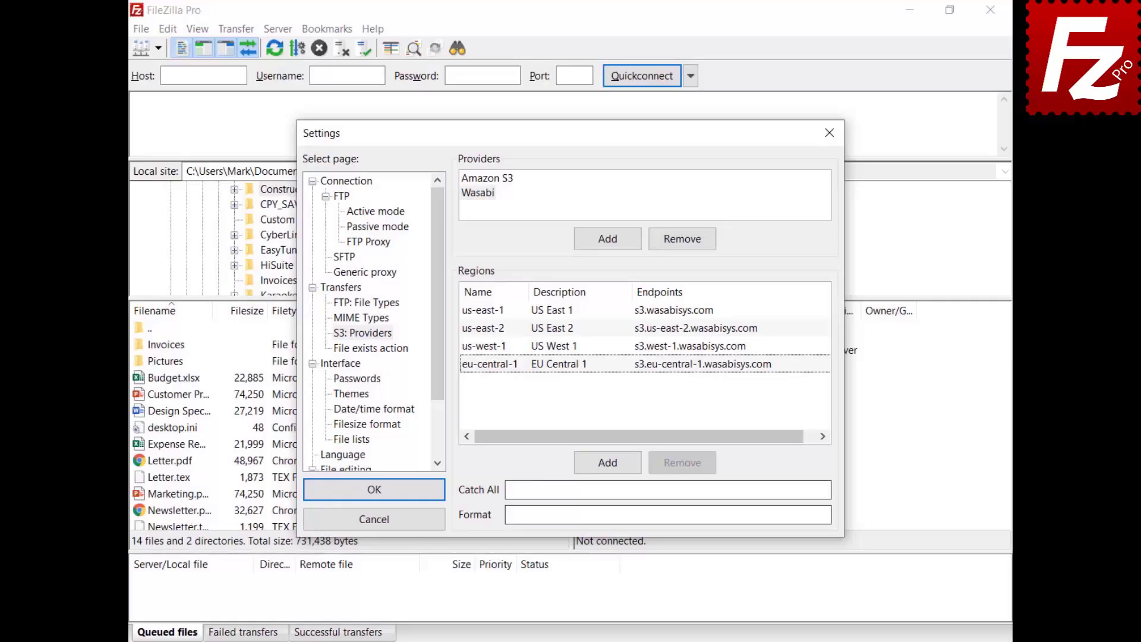
Set catch-all to .wasabisys.com and format to {bucket}.s3.{region}.wasabisys.com
click(665, 489)
text(.wasabisys.com)
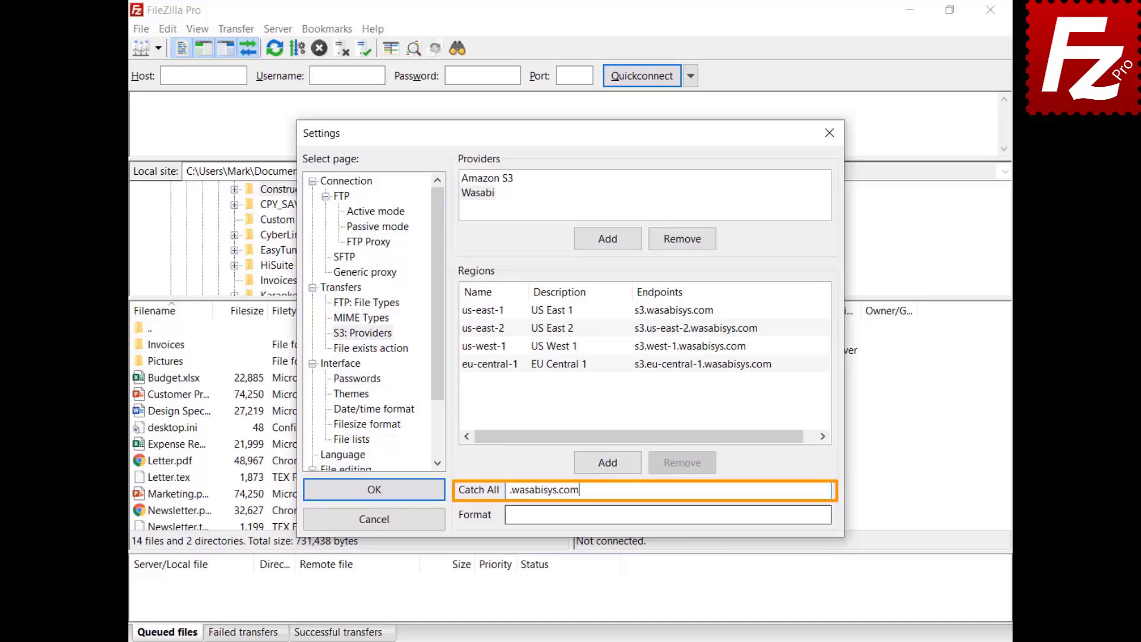
click(668, 514)
text({bucket}.s3.{region}.wasabisys.com)
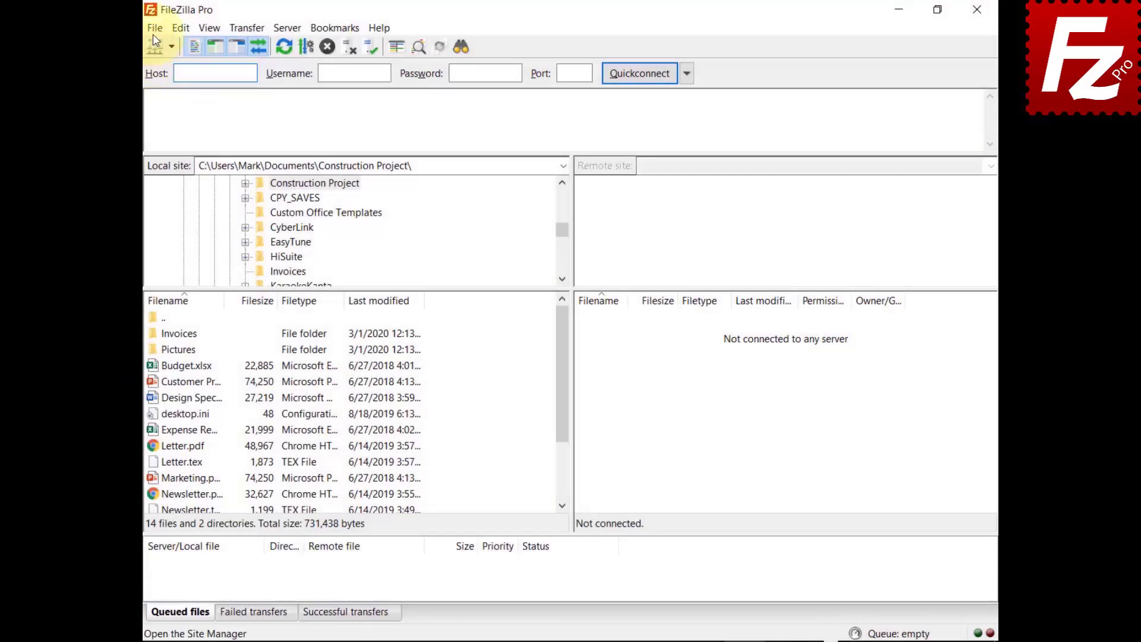
Create a new saved site named Wasabi in the Site Manager
click(154, 28)
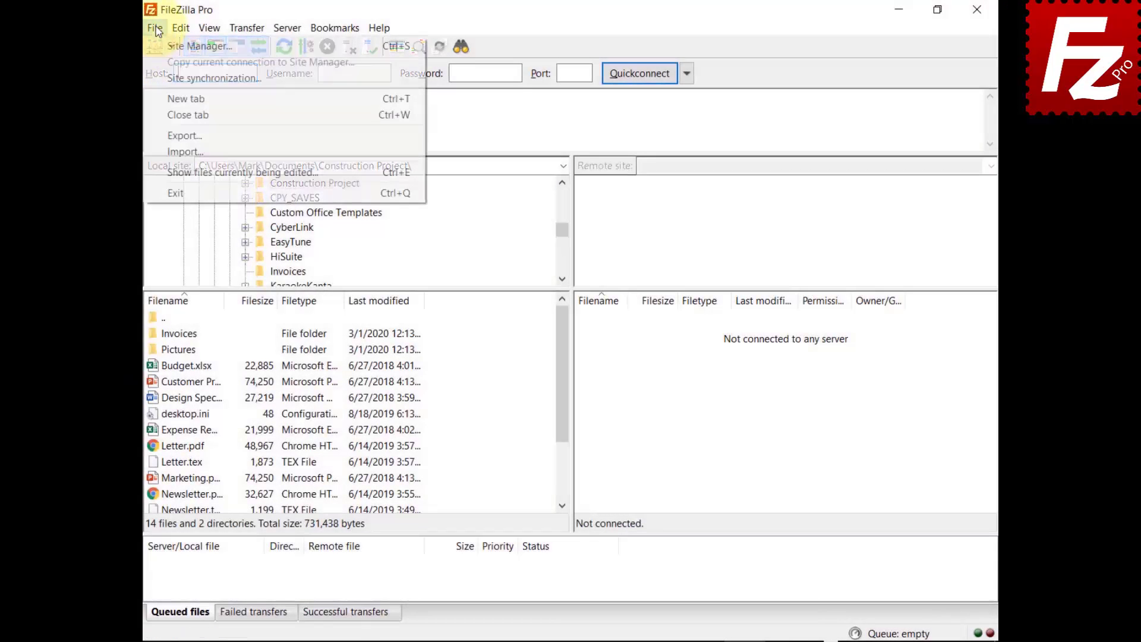
click(166, 44)
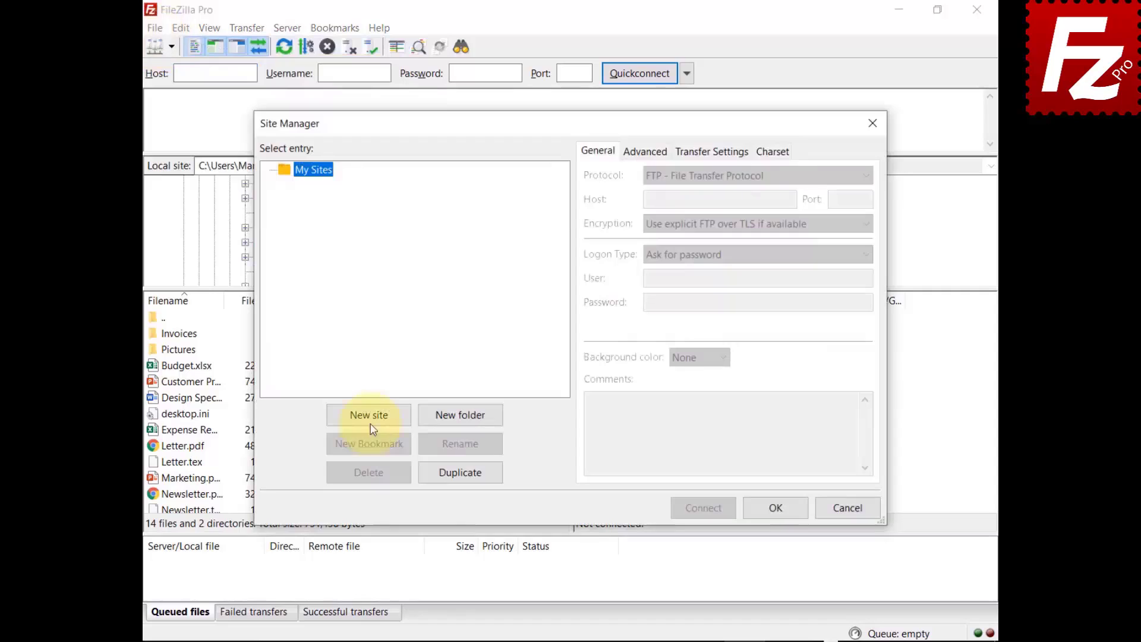
click(369, 418)
text(Website)
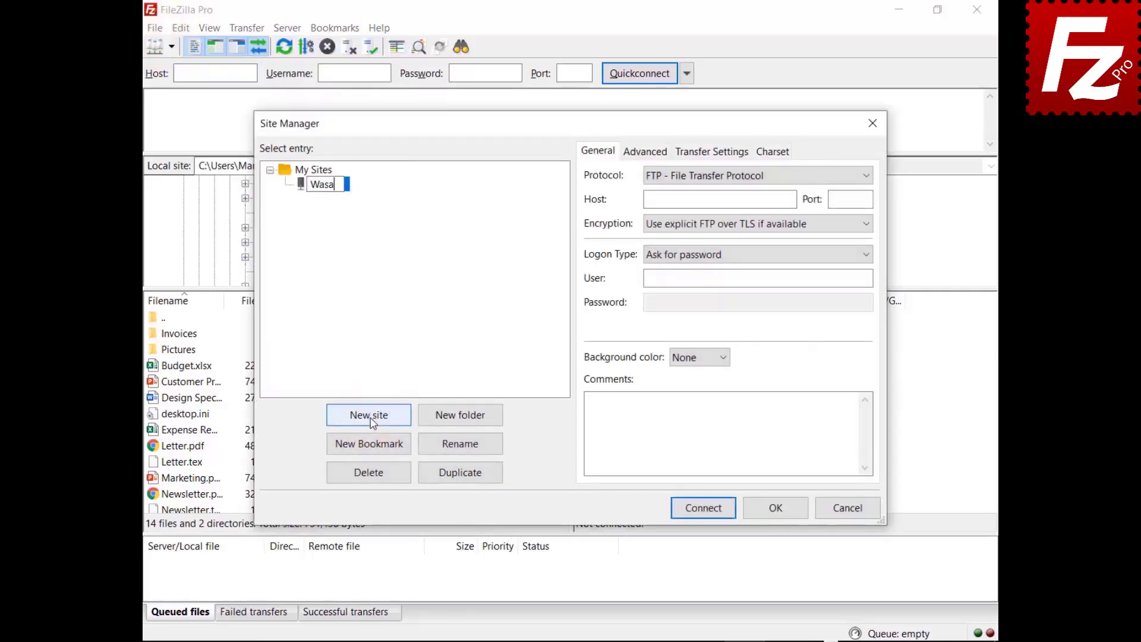
key(Return)
Set the protocol to S3 with host s3.wasabisys.com, and paste the access key ID and secret key
click(734, 174)
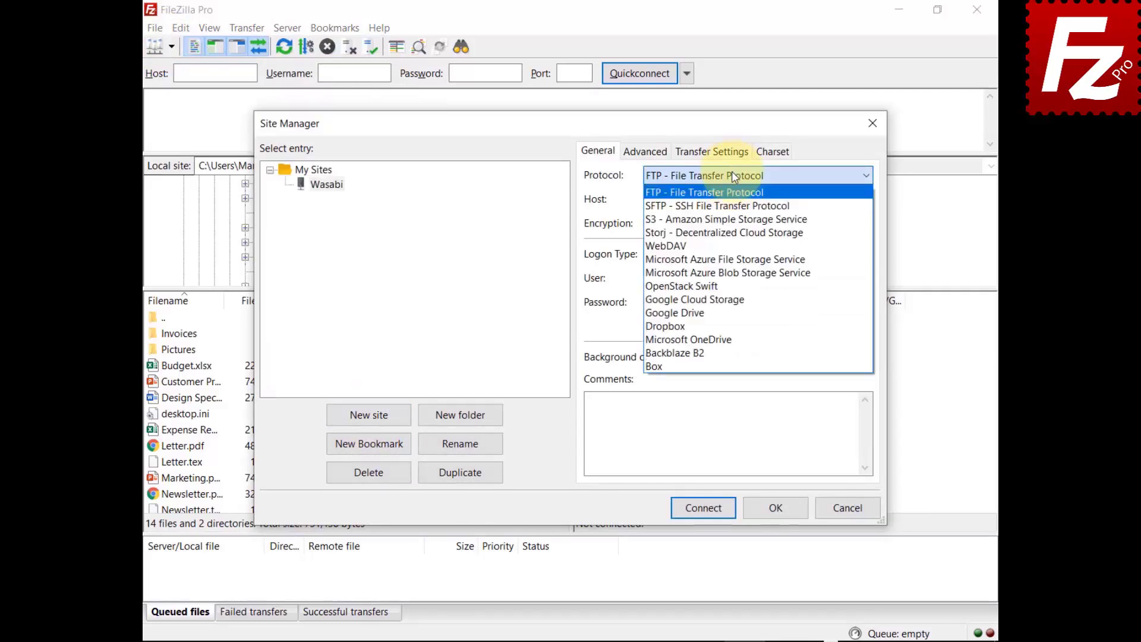
click(732, 219)
key(Tab)
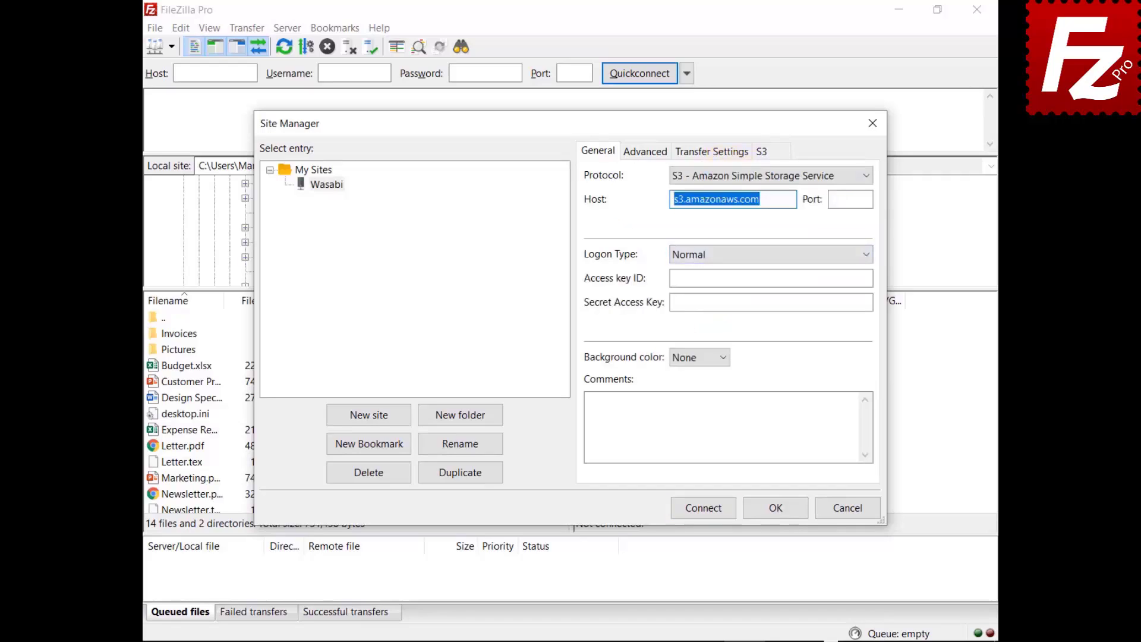
text(s3.wasabisys.com)
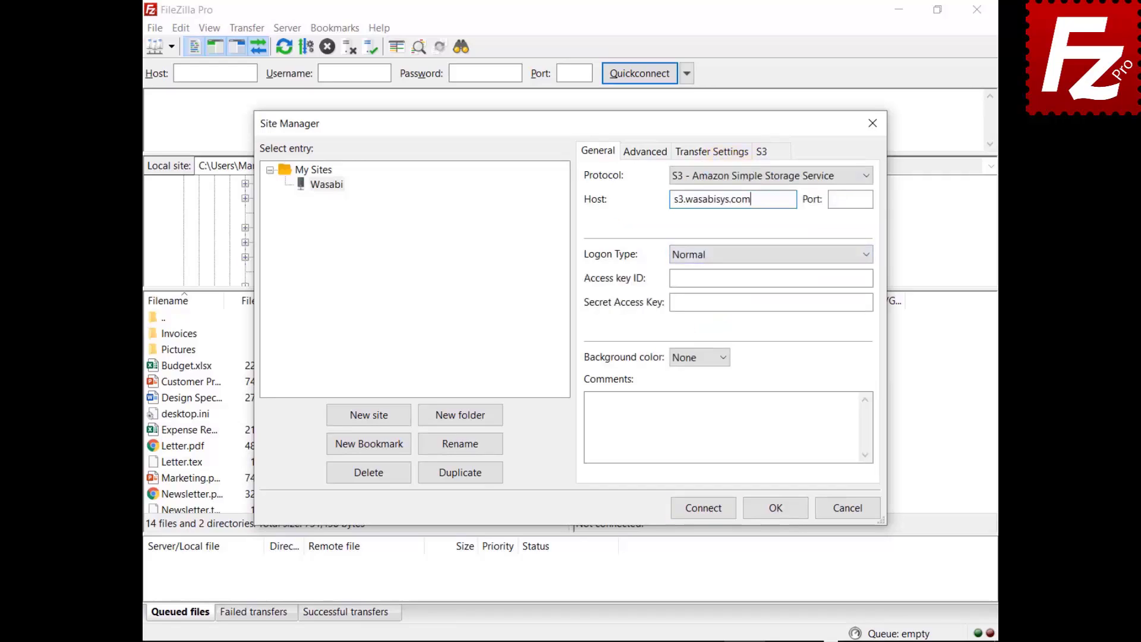
click(771, 278)
key(ctrl+v)
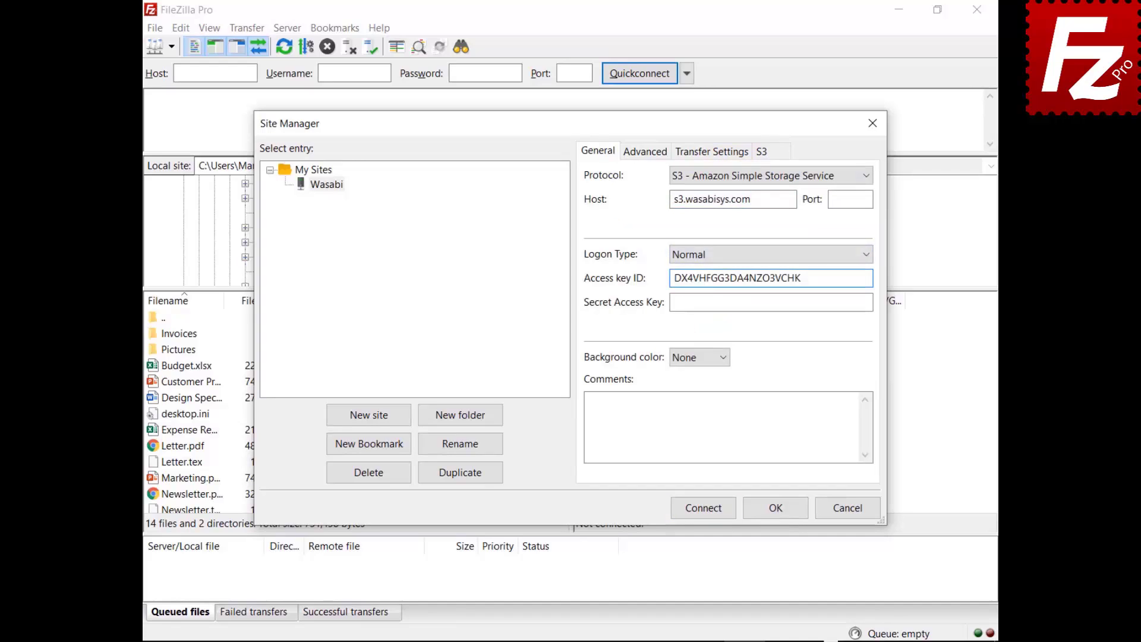
click(871, 303)
key(ctrl+v)
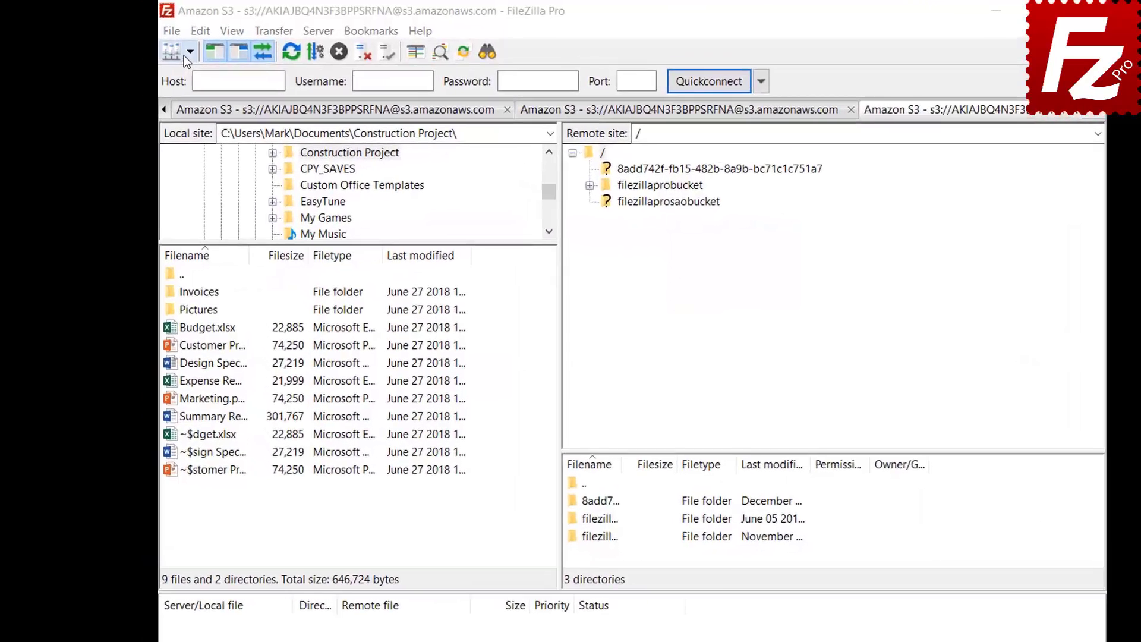
Connect to the saved Amazon S3 site and open the lifecycle policies for filezillaprobucket
click(185, 54)
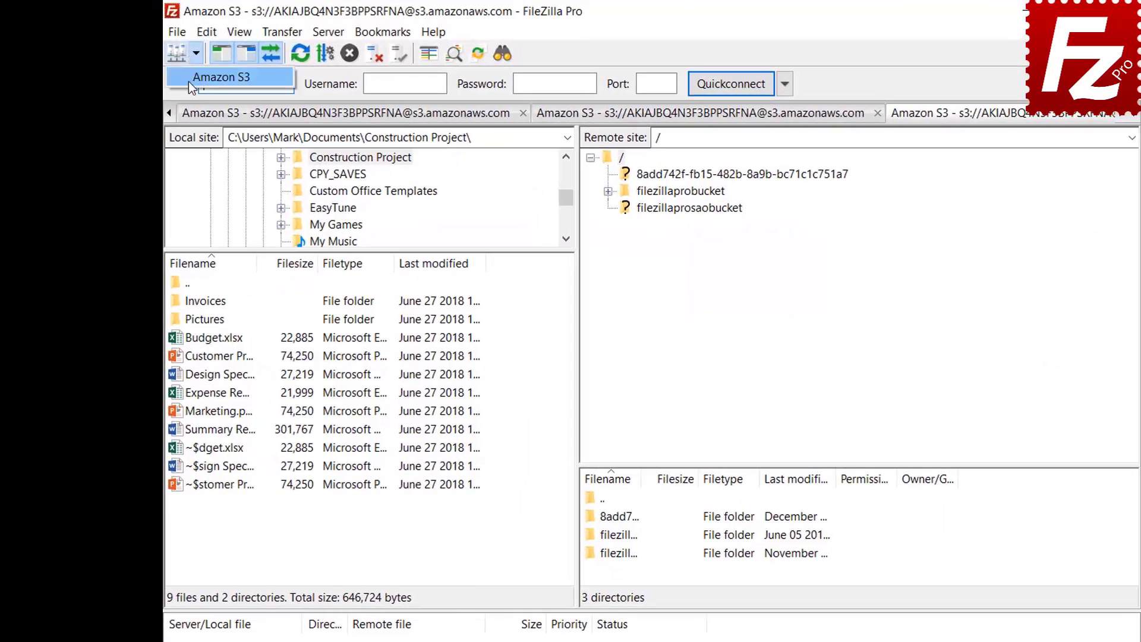
click(189, 79)
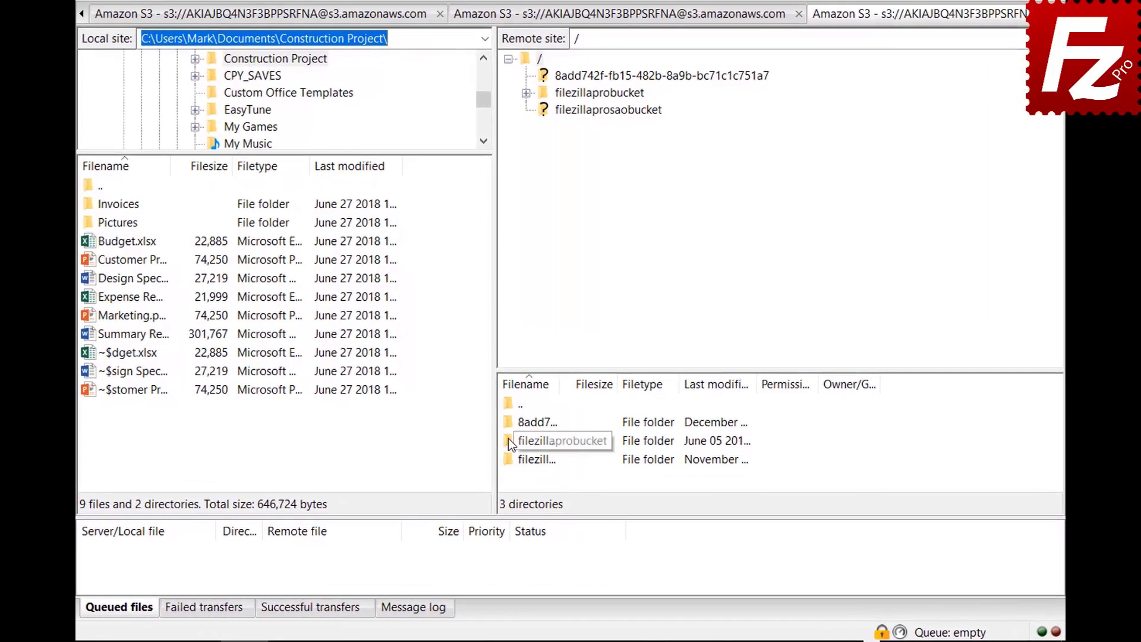
right_click(509, 440)
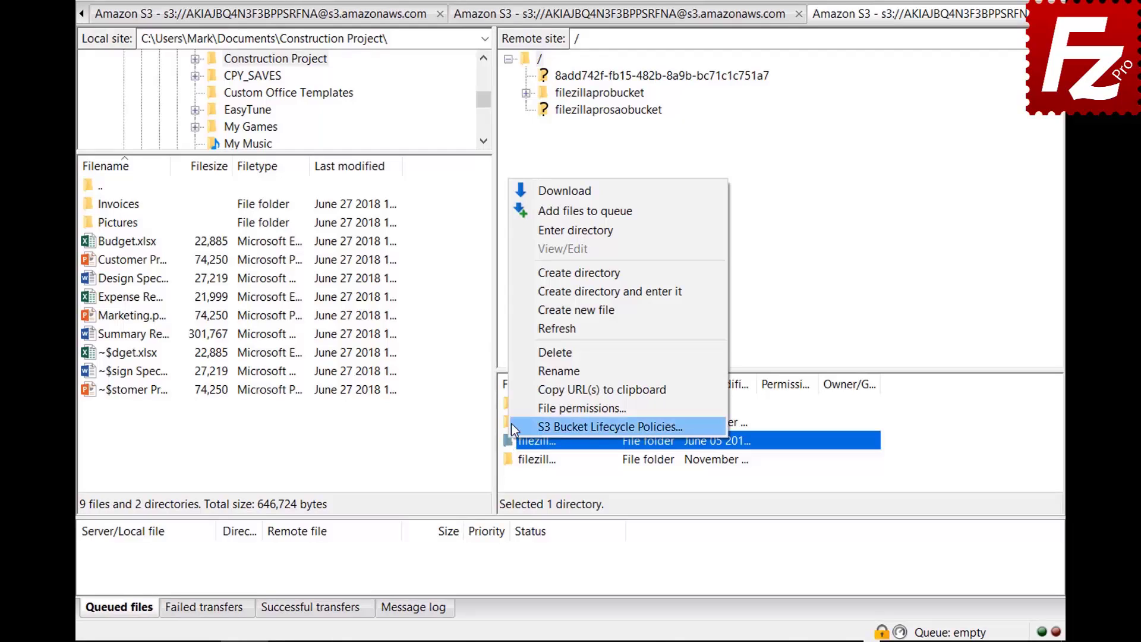
click(511, 424)
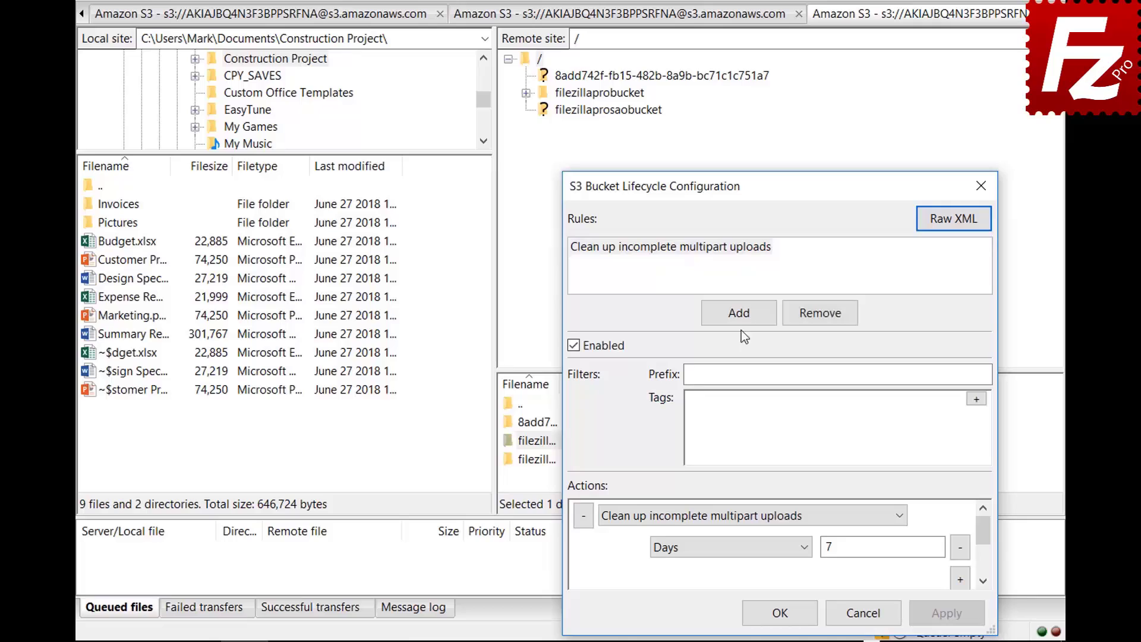
Add an enabled rule 'Archive old site images' with prefix images/
click(738, 312)
text(Arc)
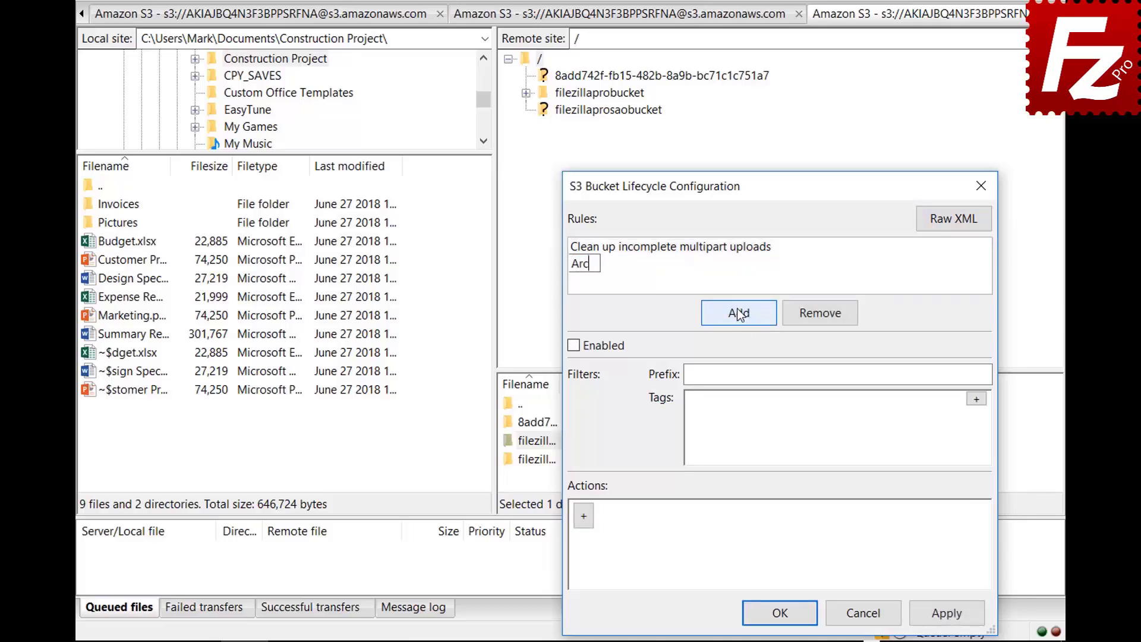
text(hive old site images)
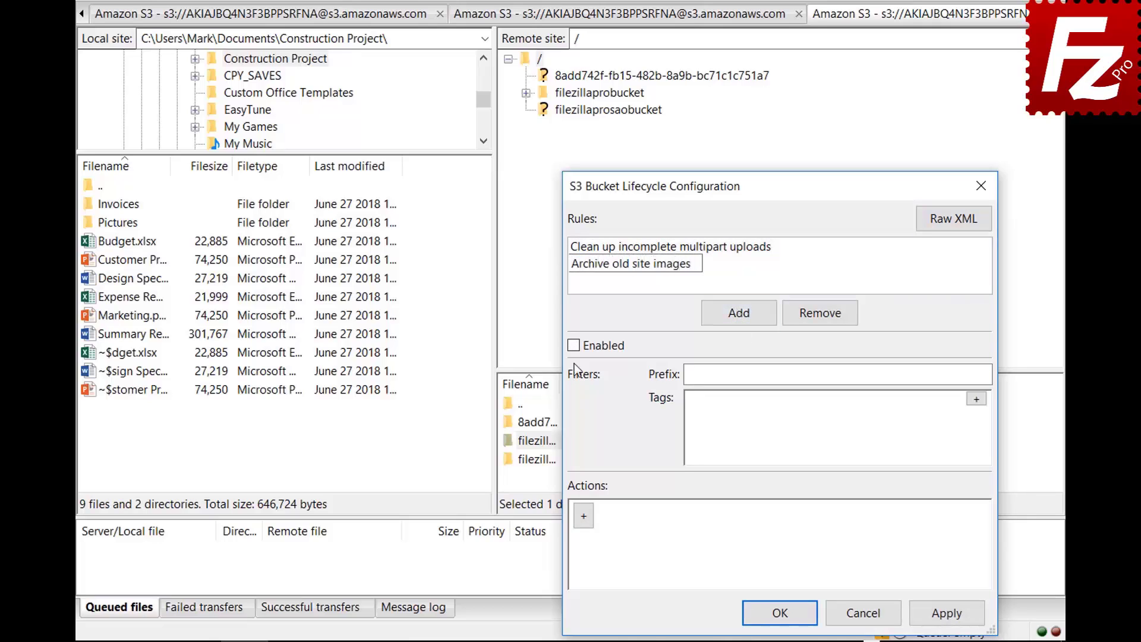
key(Return)
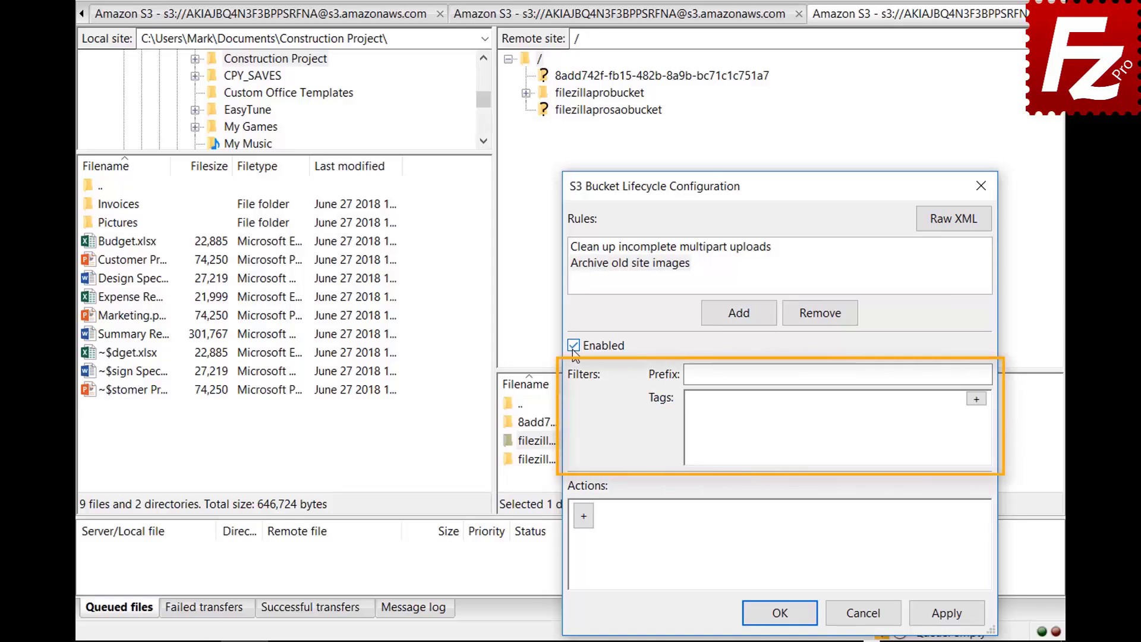
click(874, 374)
text(images/)
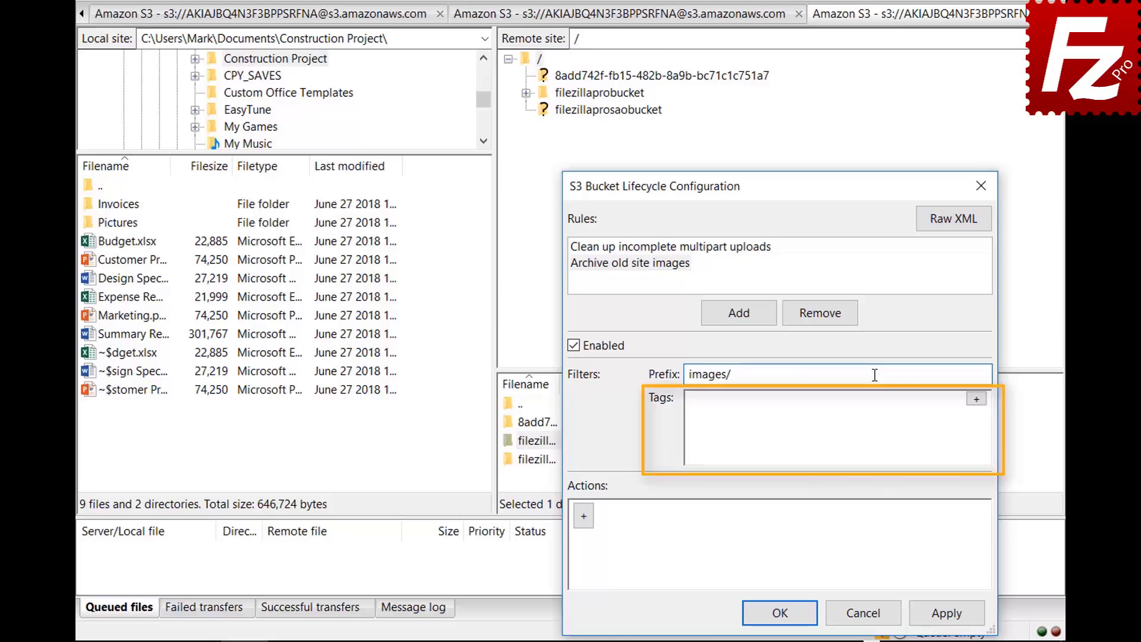
Add a tag filter location=site and add a transition action to the rule
click(976, 399)
click(844, 406)
text(location)
click(955, 405)
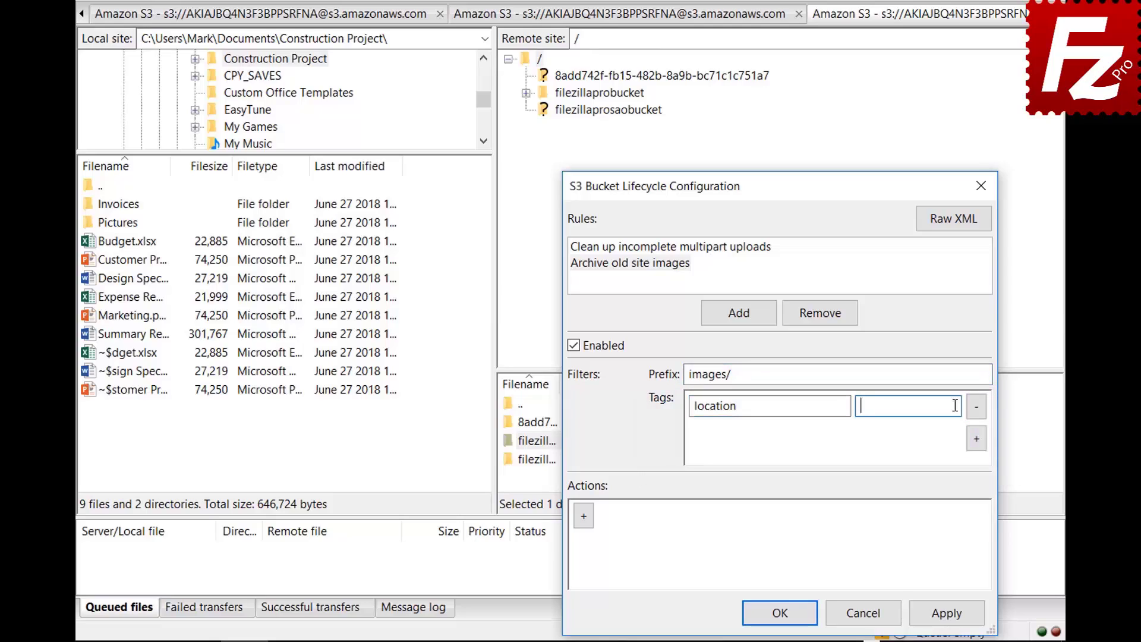
text(site)
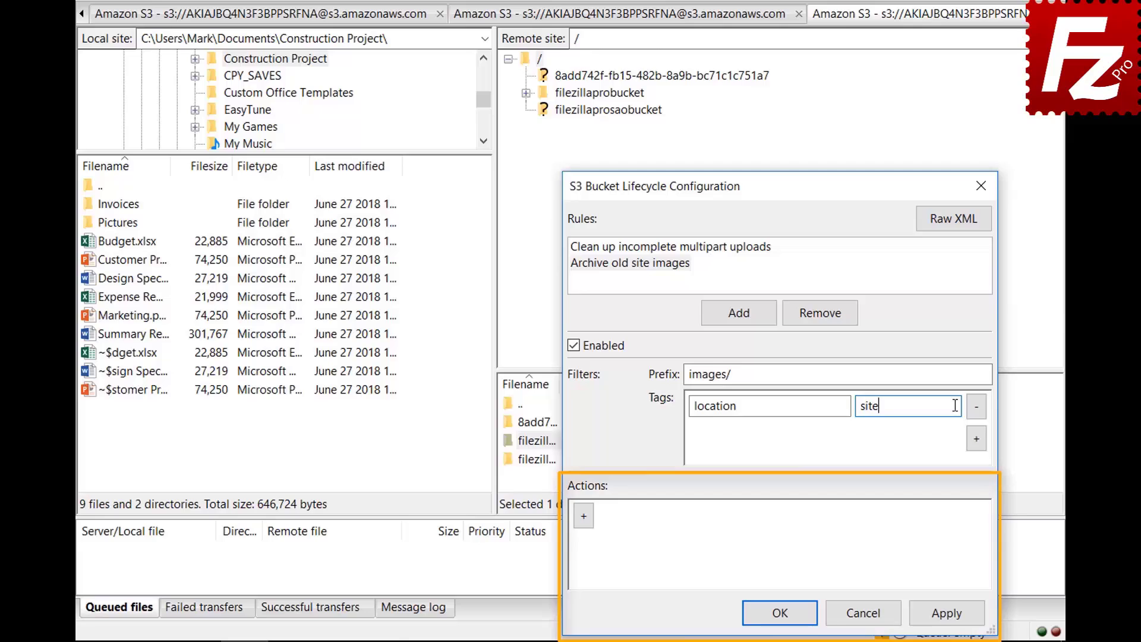
click(583, 525)
click(899, 520)
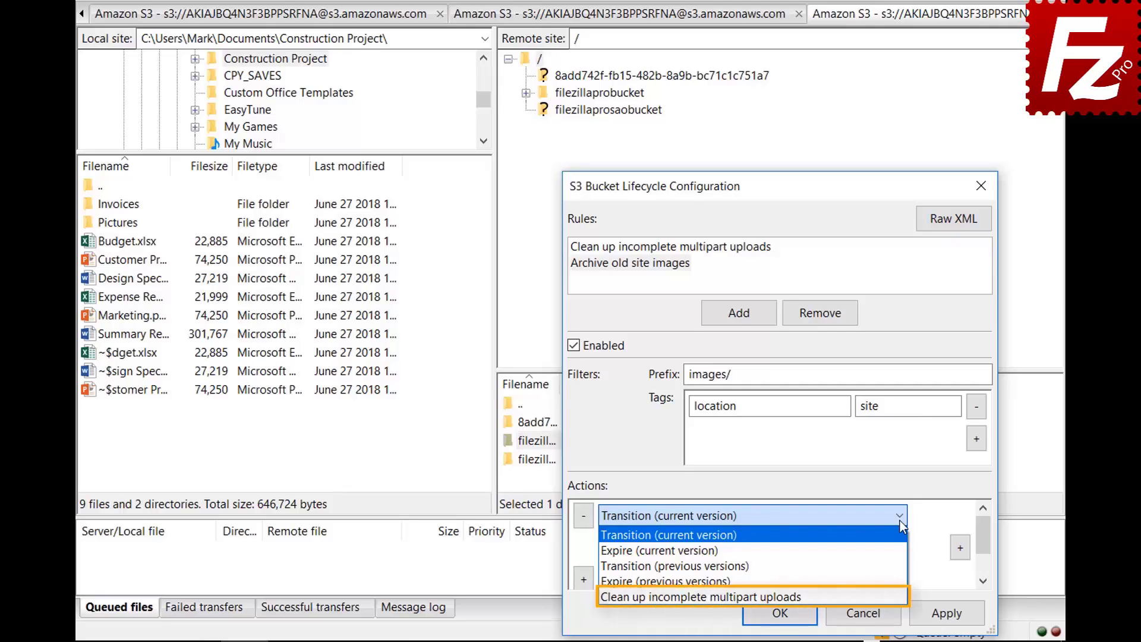
Keep the current-version transition and give it a 30-day Days condition
click(900, 520)
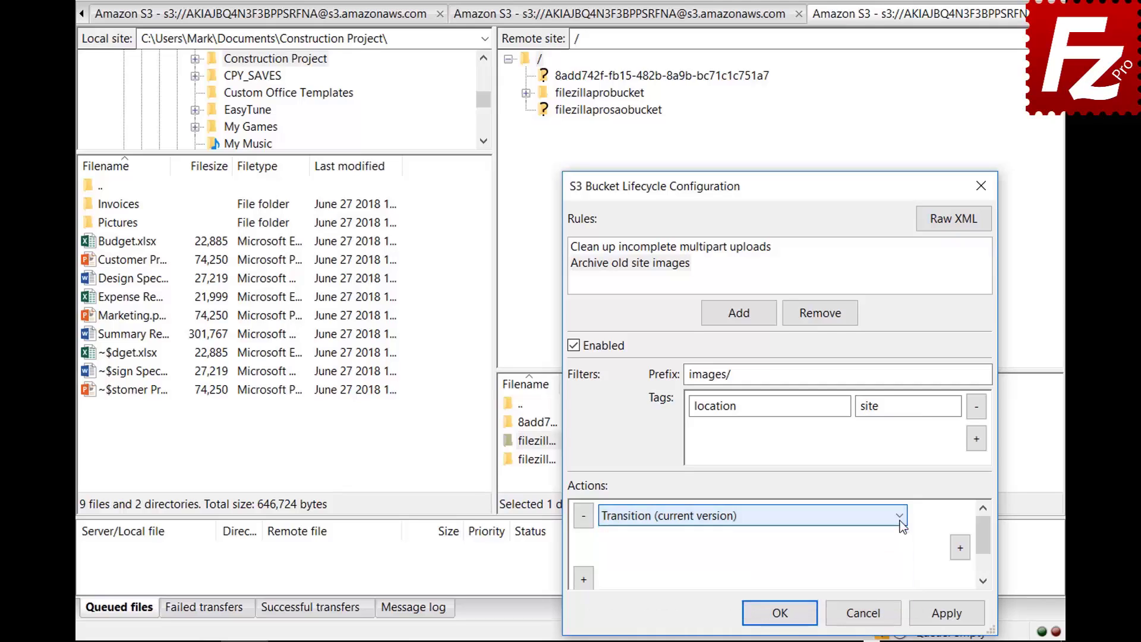
click(960, 546)
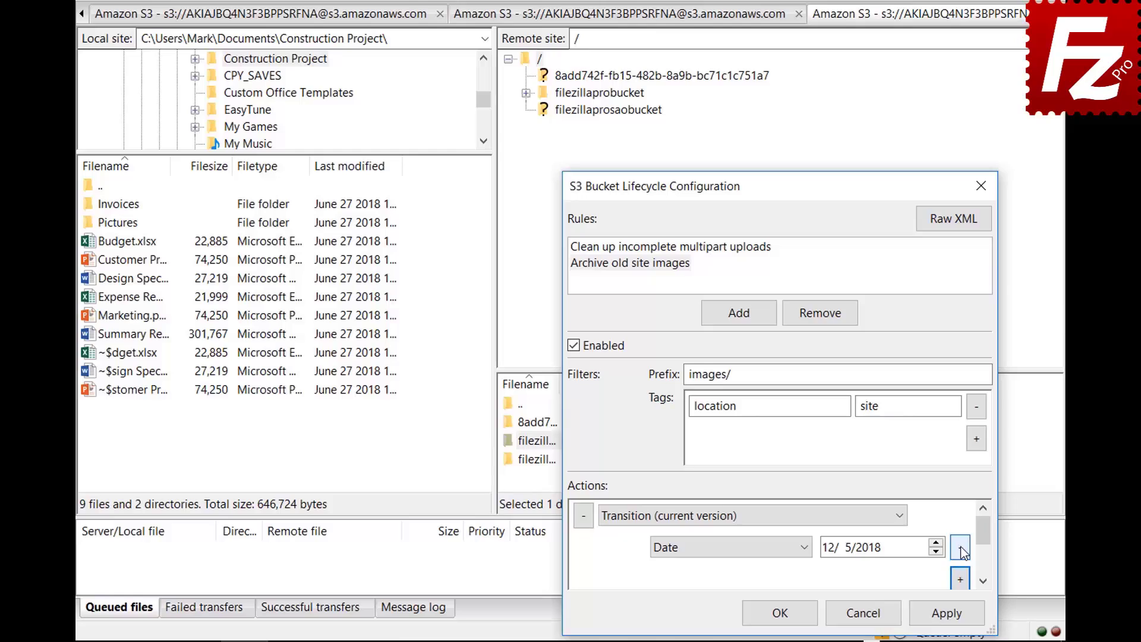
click(806, 548)
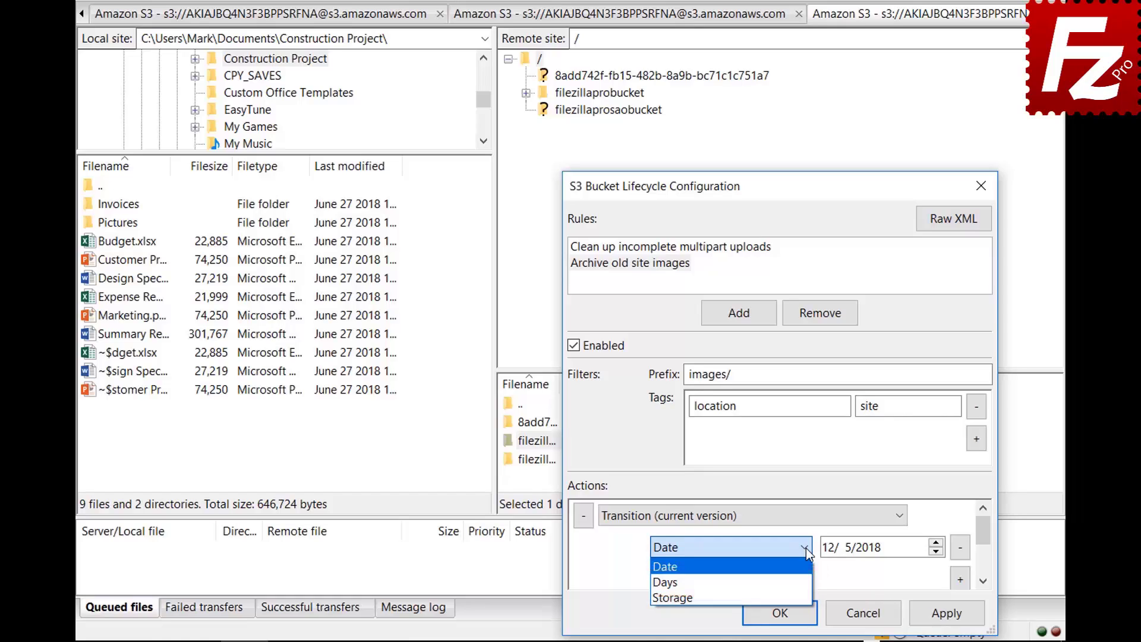
click(808, 582)
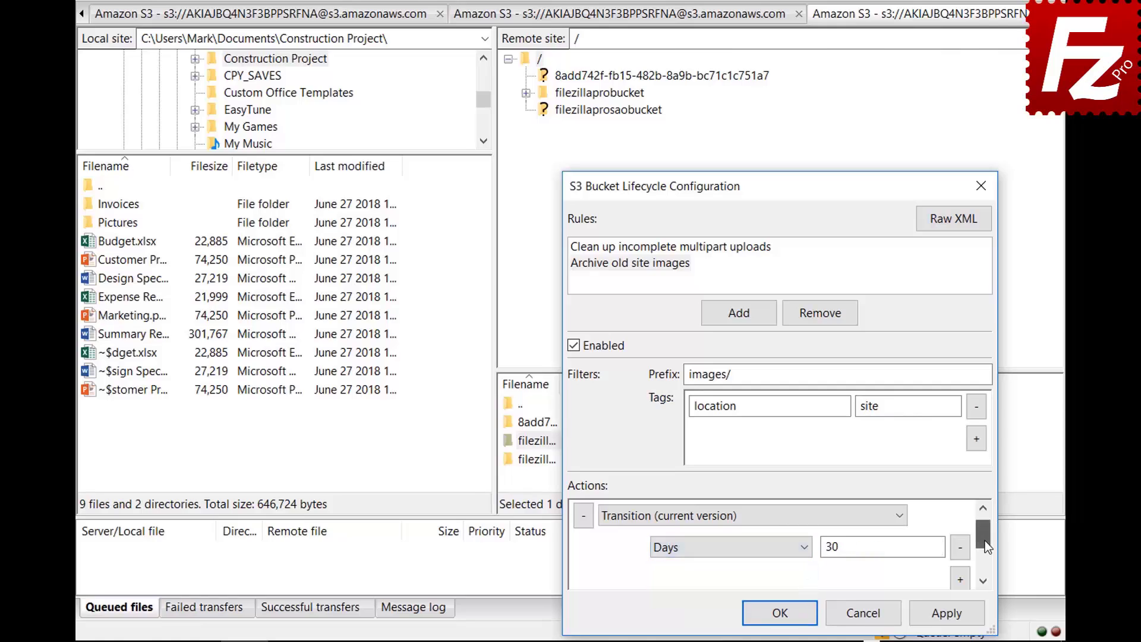
scroll(985, 541, down, 1)
Add a Glacier storage-class condition and save the lifecycle configuration
click(958, 545)
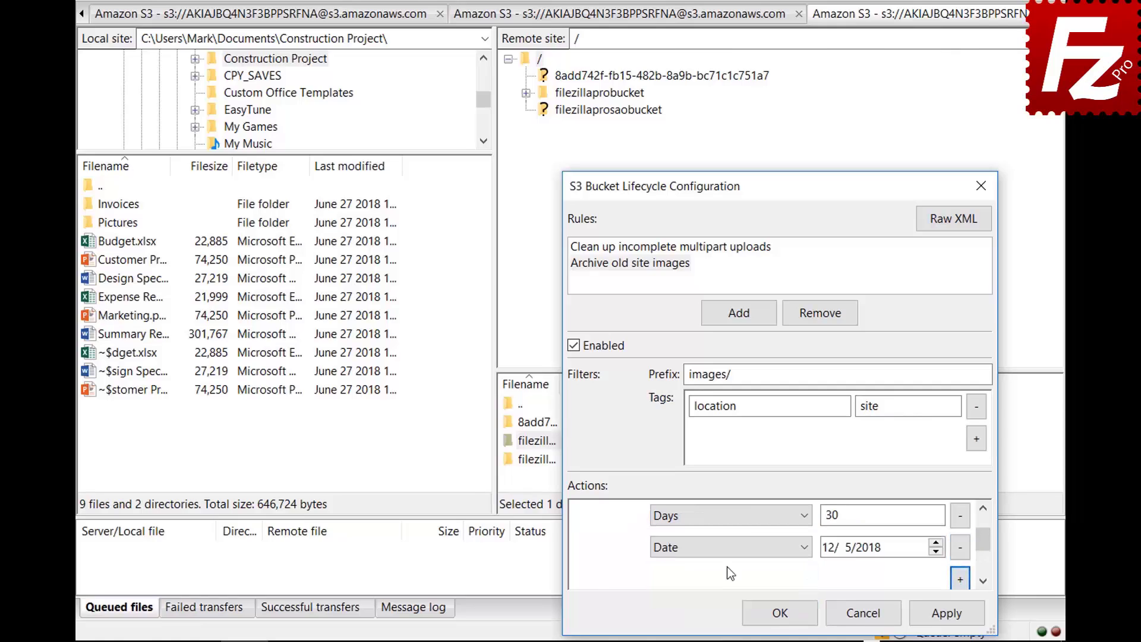
click(726, 546)
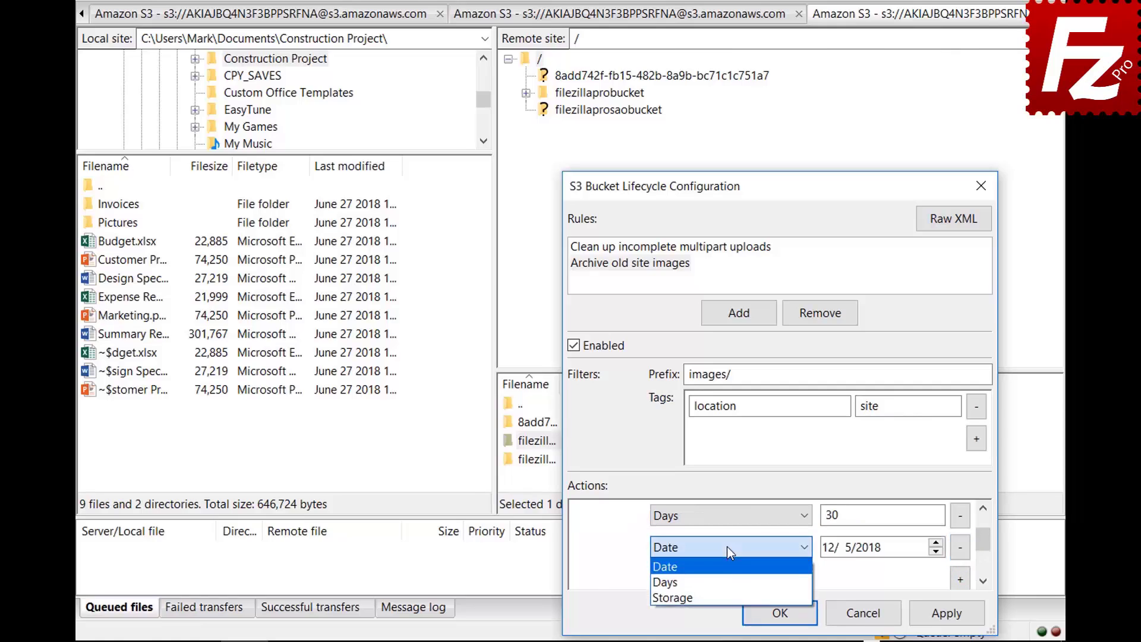
click(728, 595)
click(858, 552)
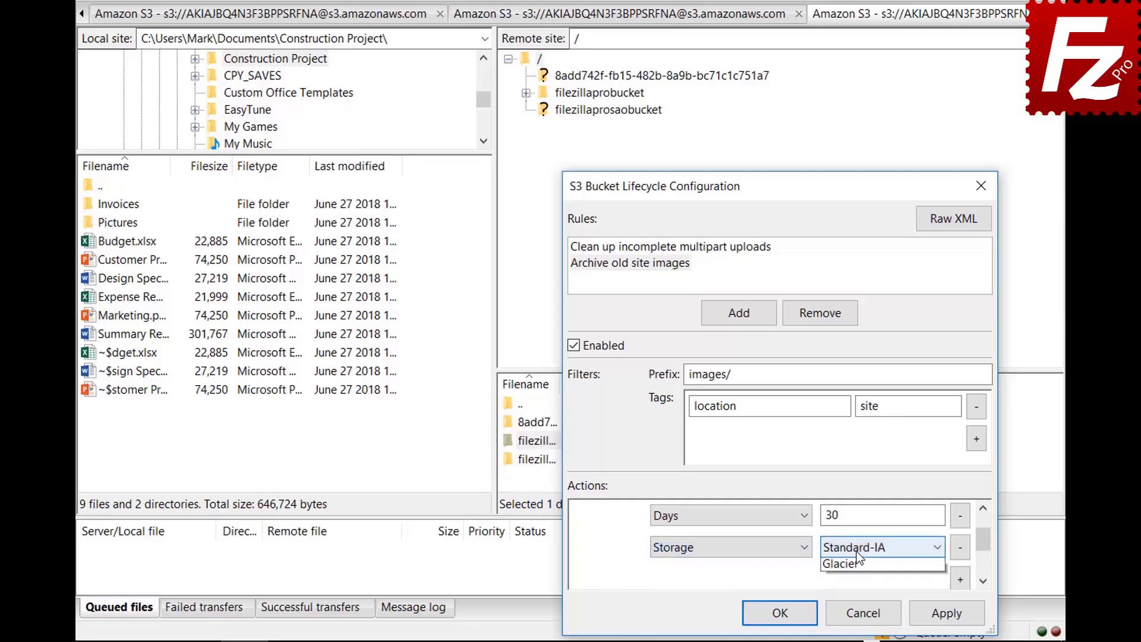
click(857, 593)
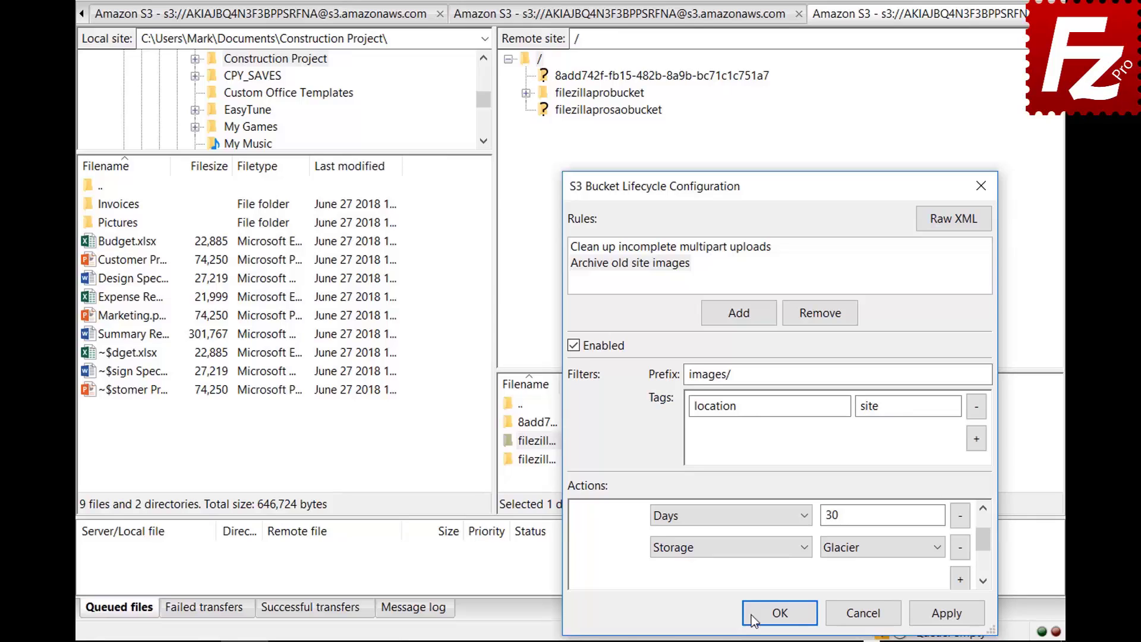
click(766, 613)
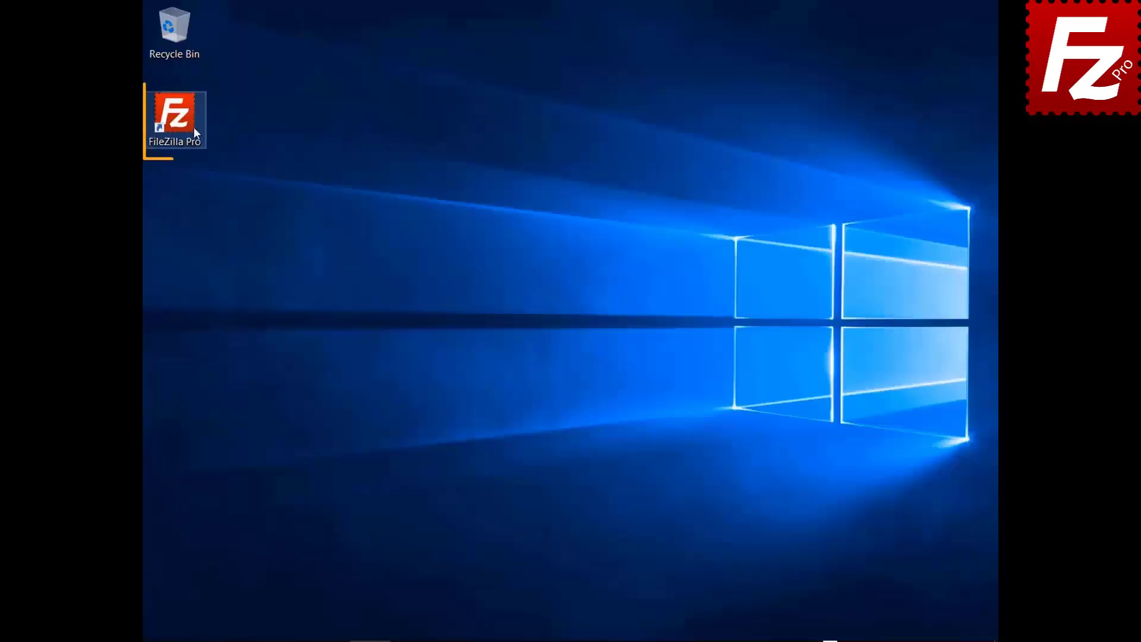
Launch FileZilla Pro and create a new saved site named 'Azure File Connection'
double_click(184, 127)
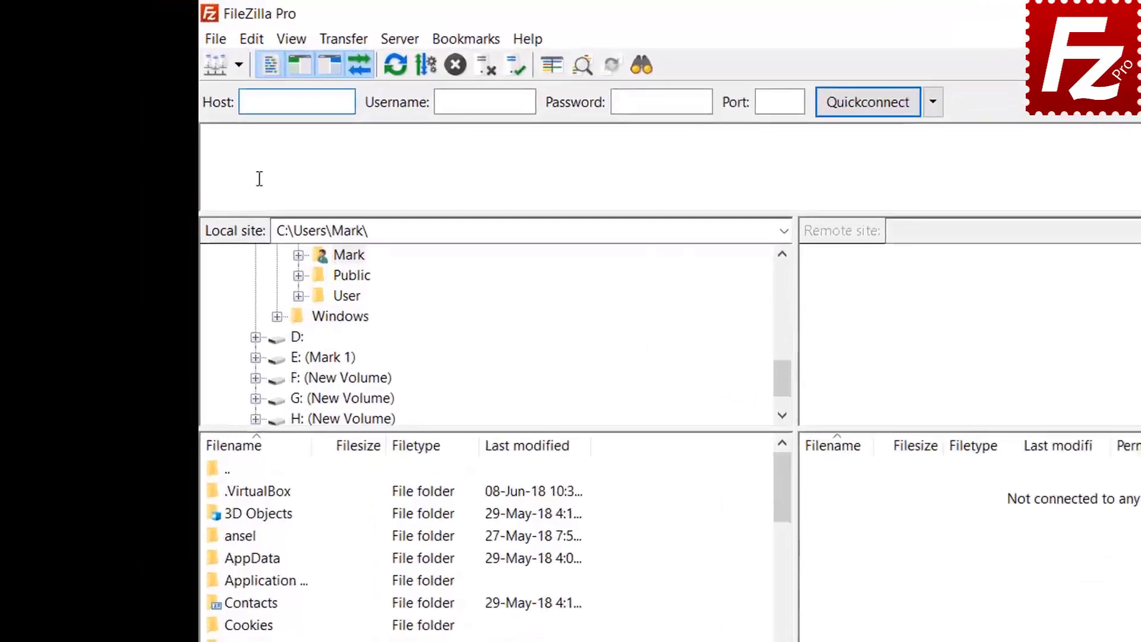
click(266, 53)
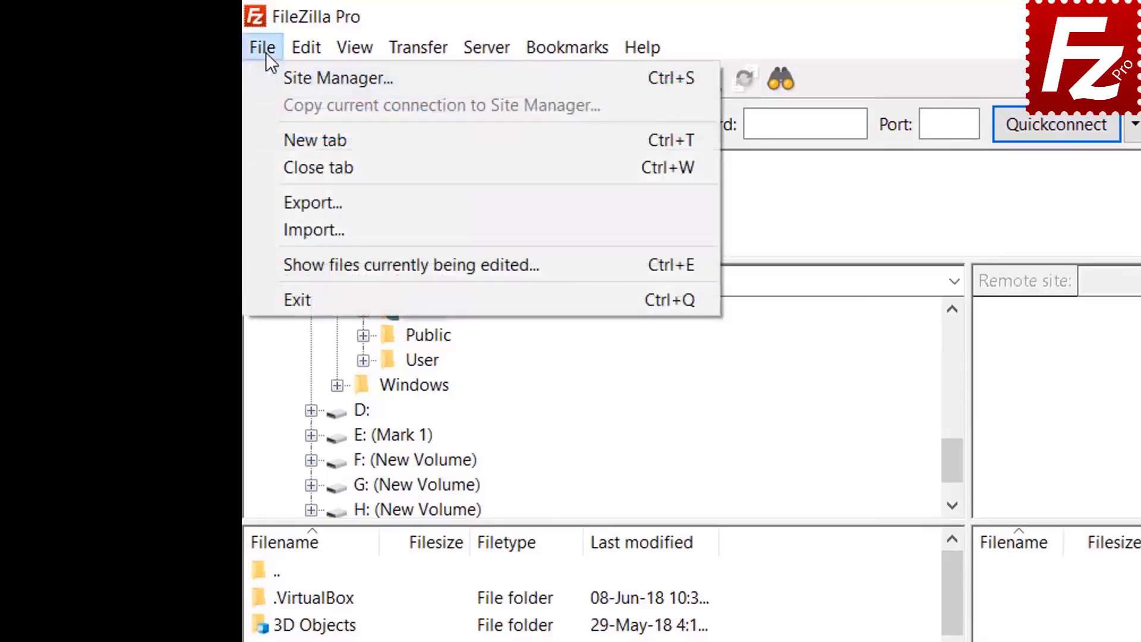
click(285, 78)
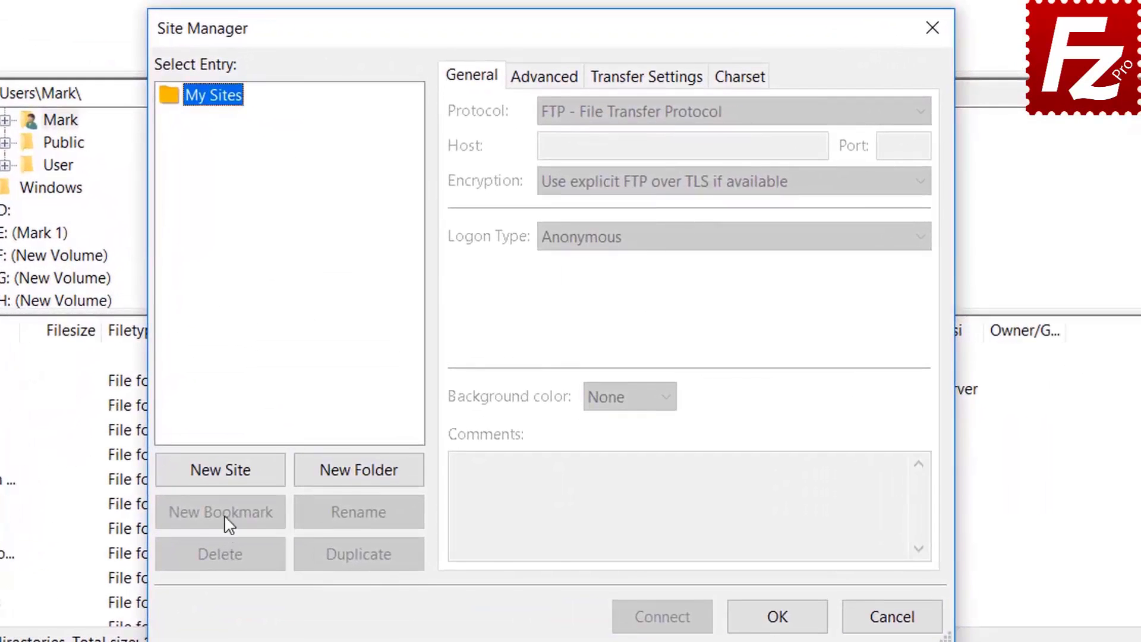
click(226, 472)
text(A)
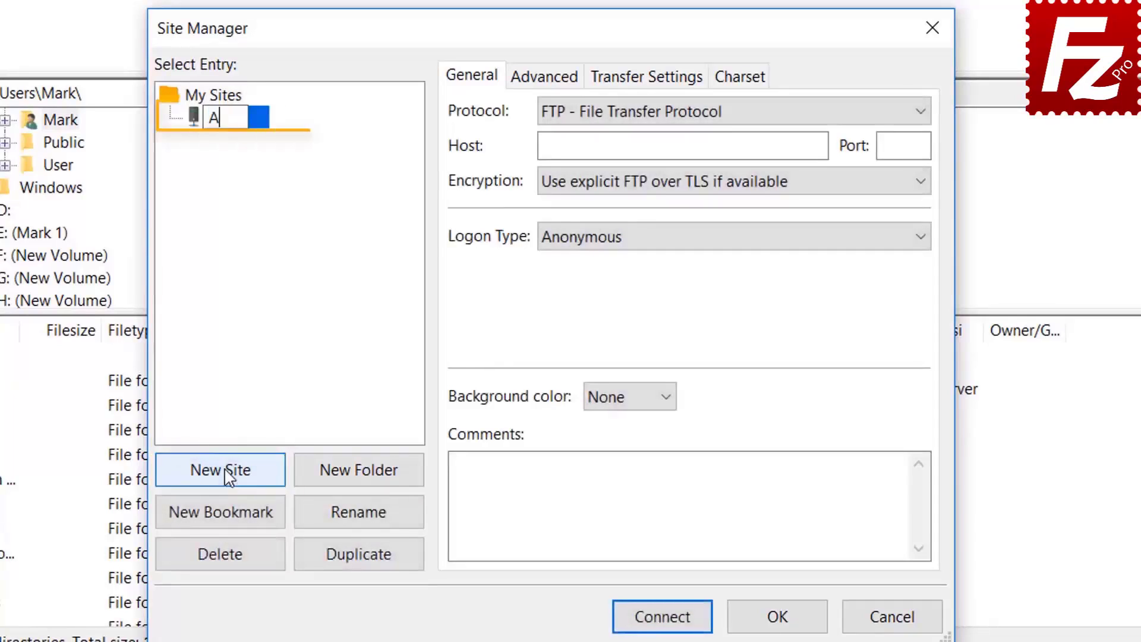
text(zure )
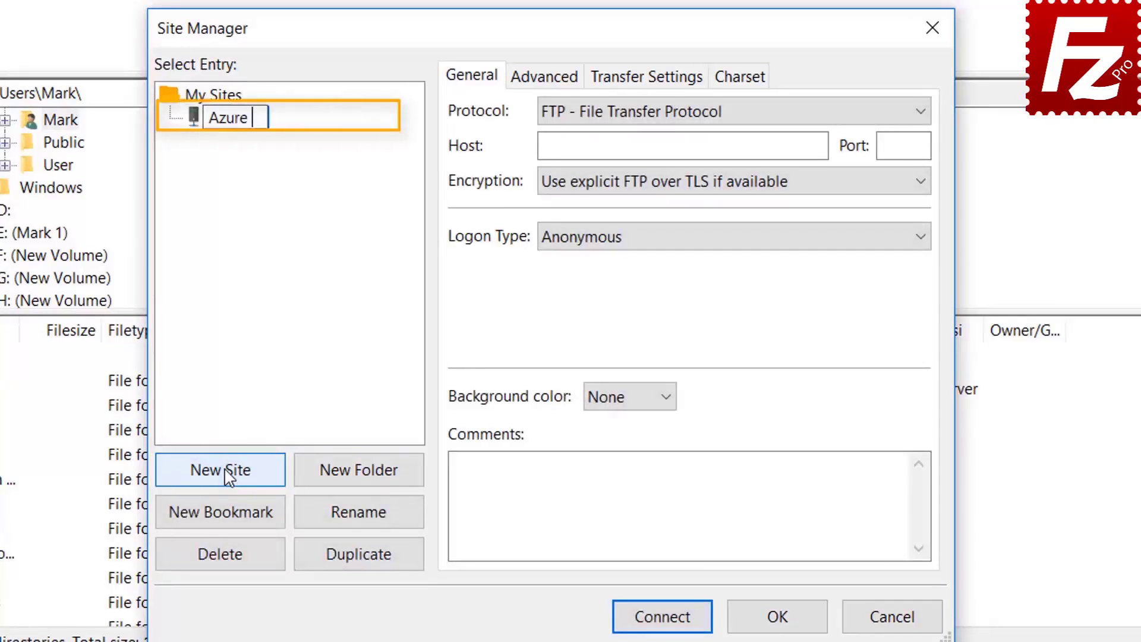
text(File C)
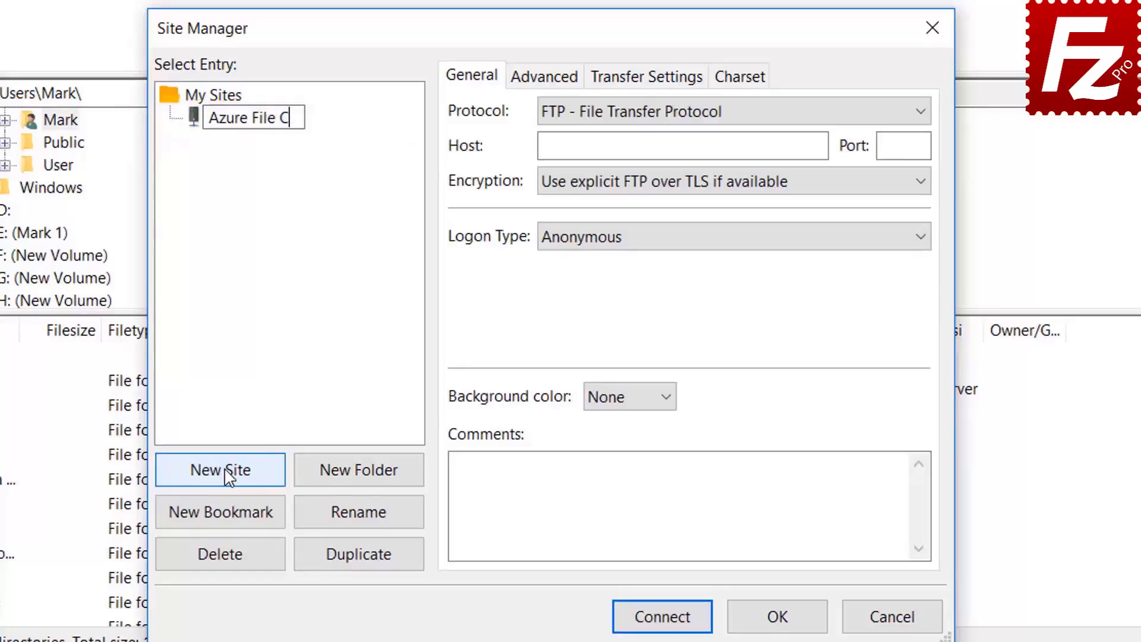
text(onnection)
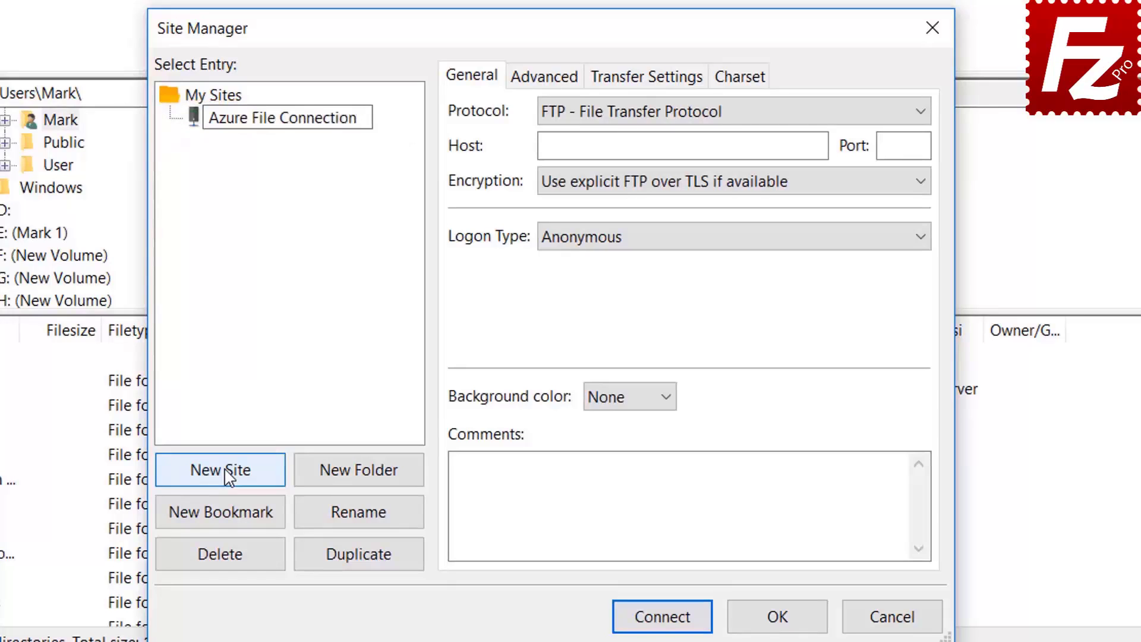
key(Return)
Use Microsoft Azure File Storage as the protocol and paste the storage account name and access key
click(730, 114)
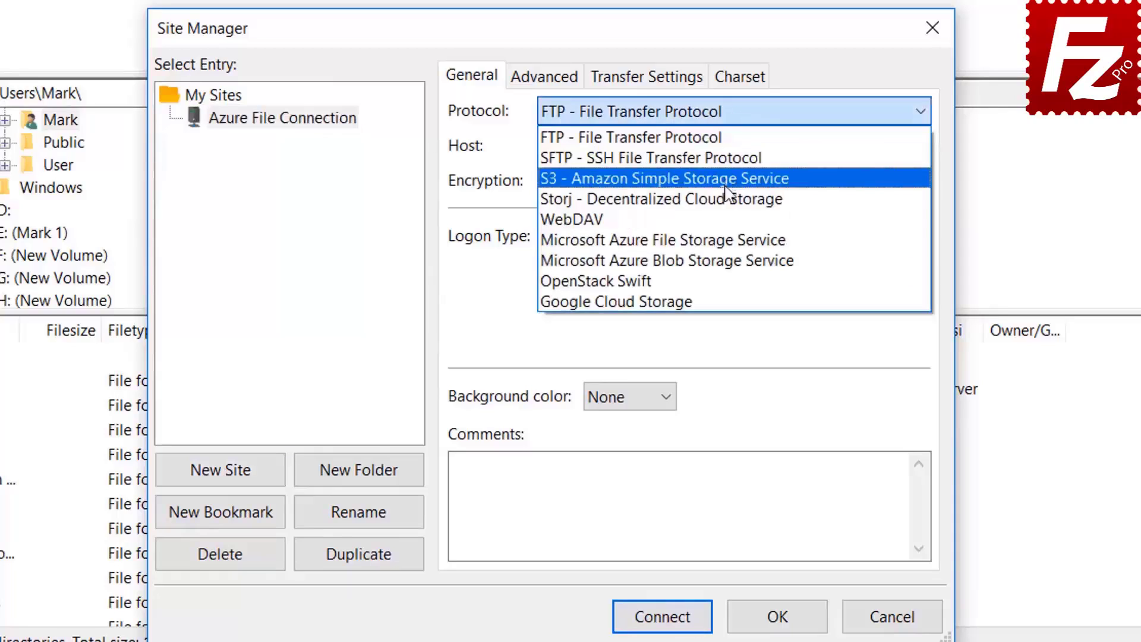
click(728, 241)
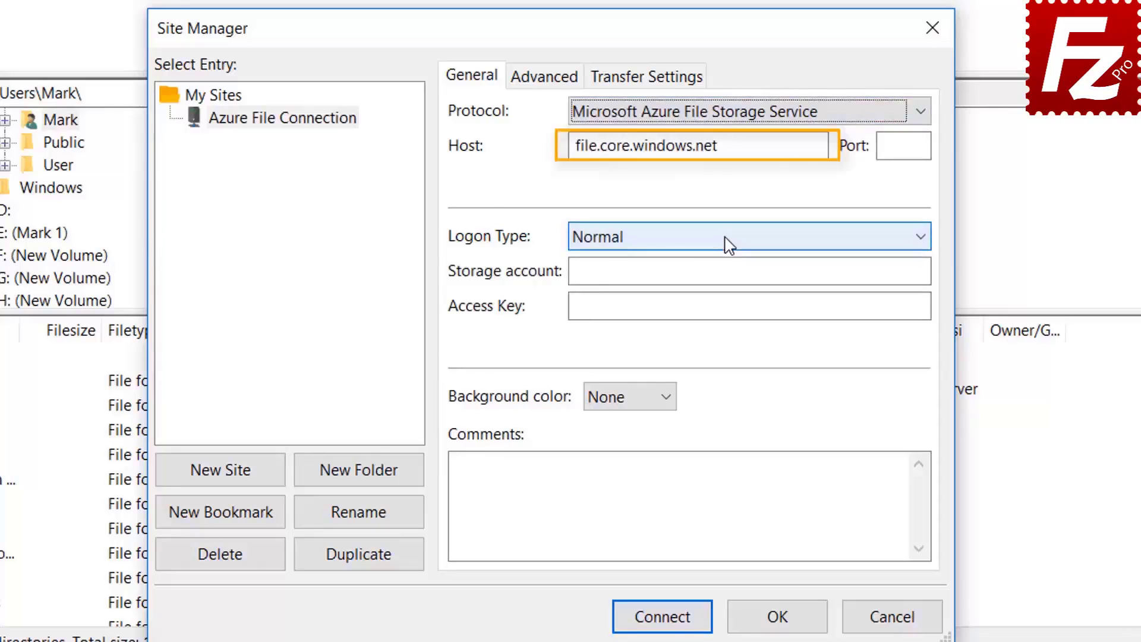
click(697, 114)
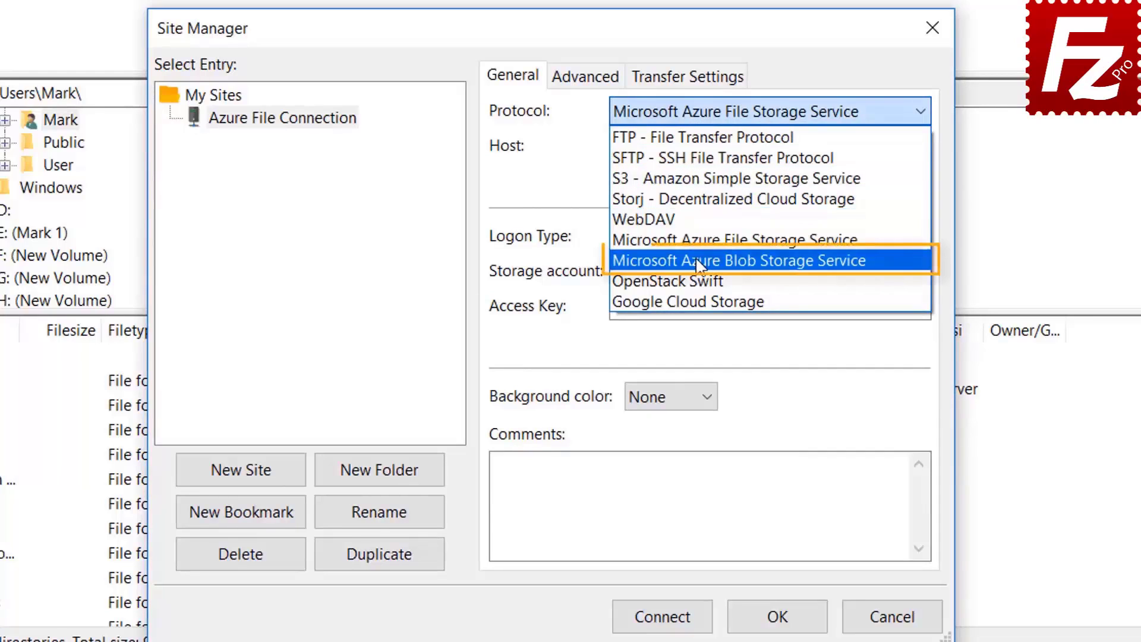
click(726, 241)
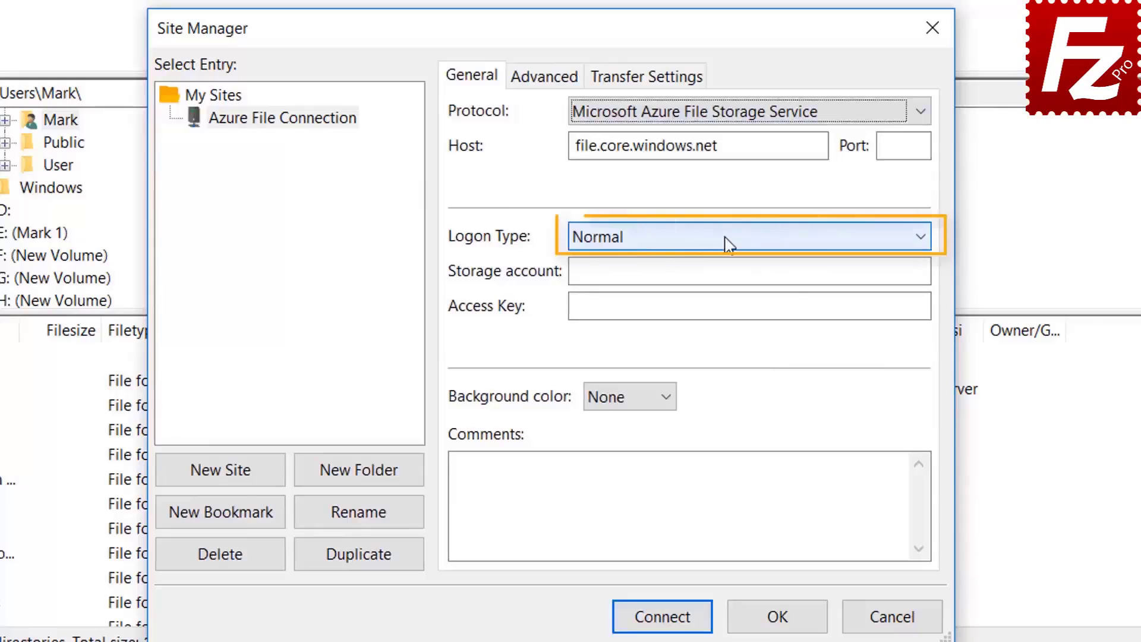
click(711, 272)
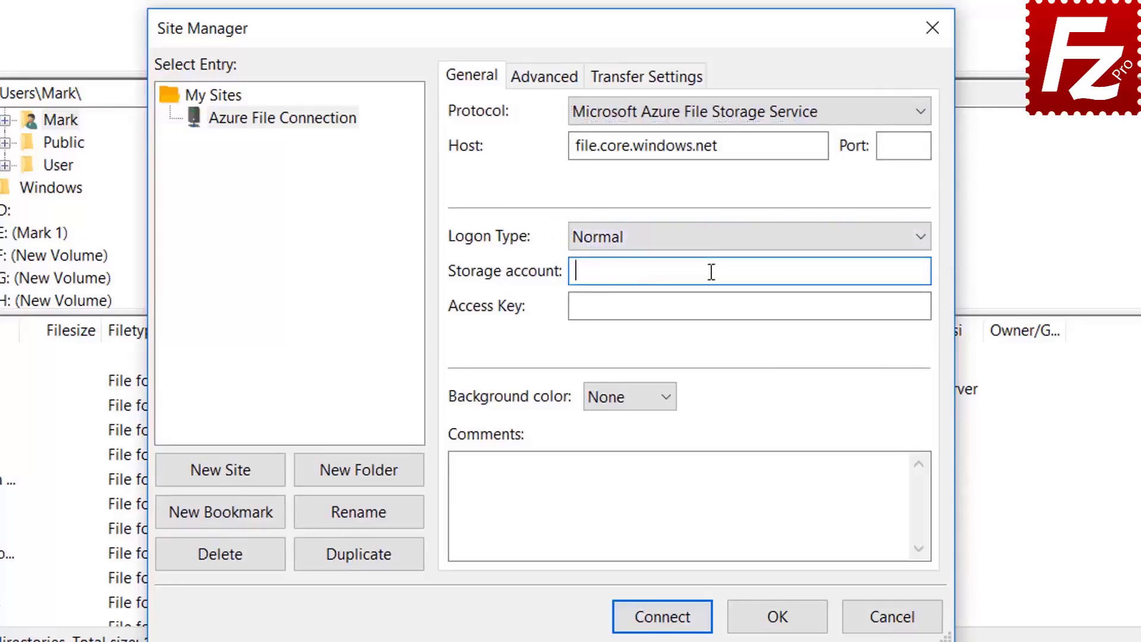
key(ctrl+v)
click(627, 309)
key(ctrl+v)
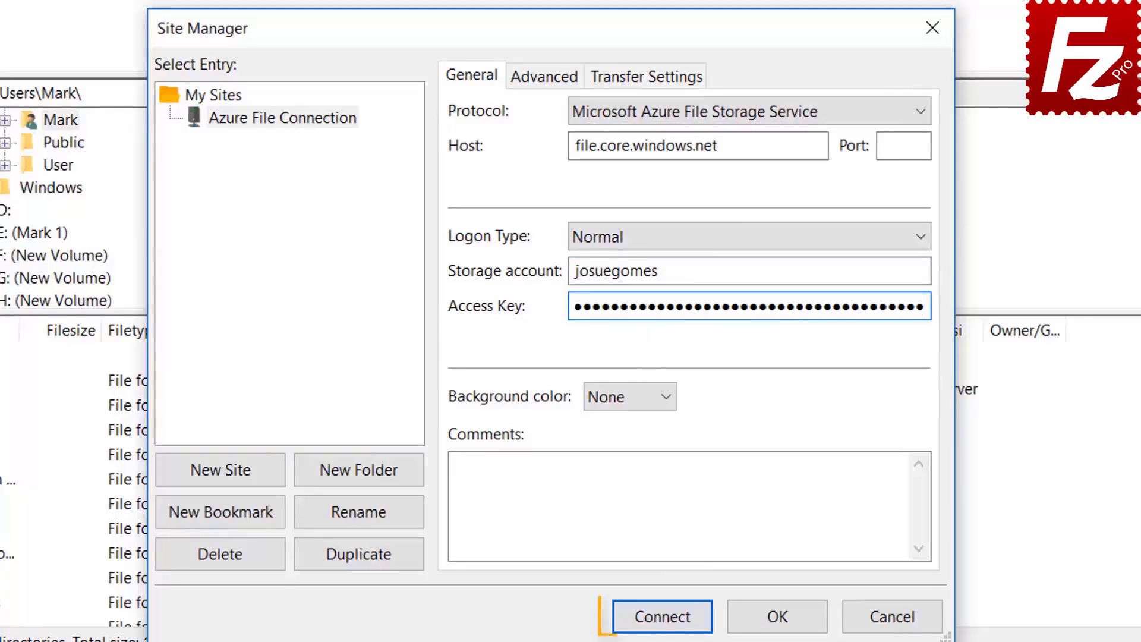
Connect to the site and always trust its certificate in future sessions
click(663, 617)
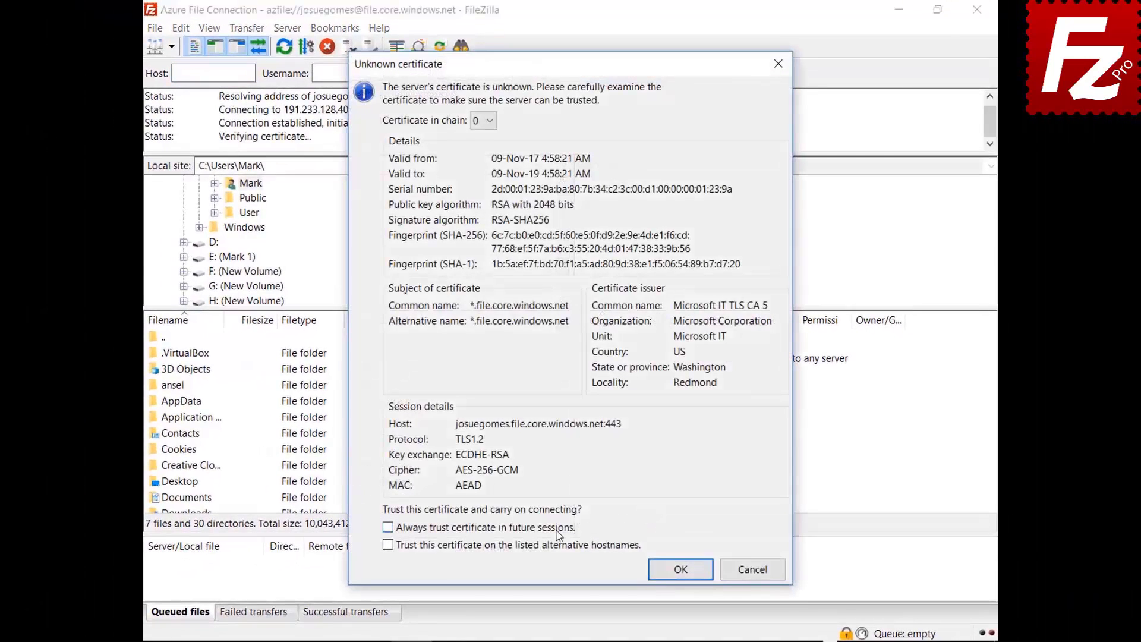
click(556, 529)
click(672, 570)
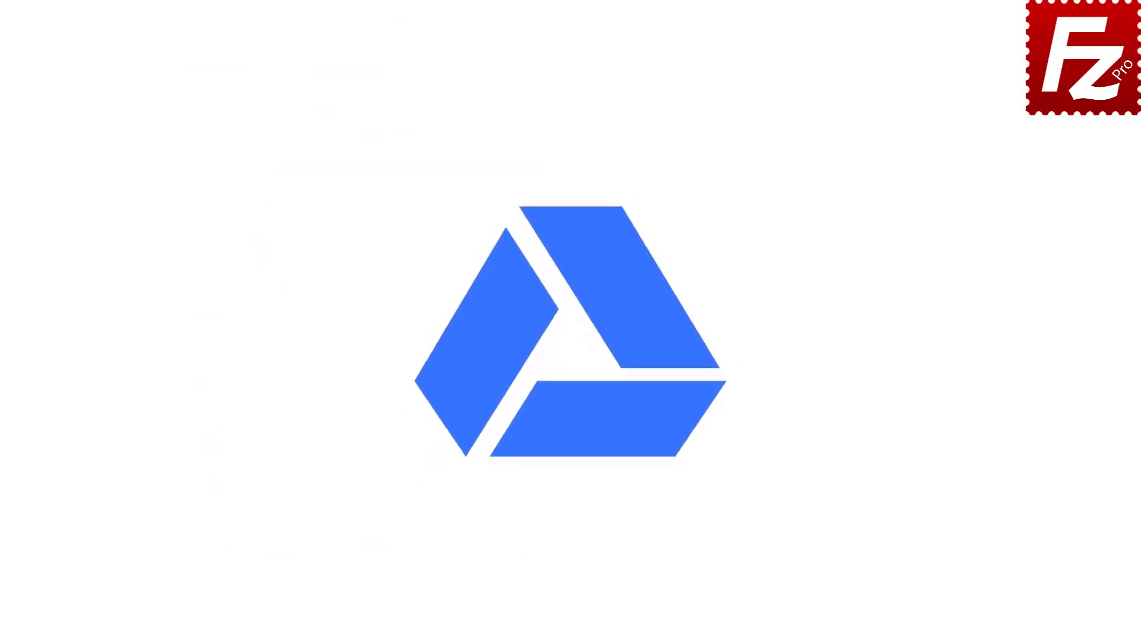
Start FileZilla Pro from its desktop shortcut
double_click(181, 123)
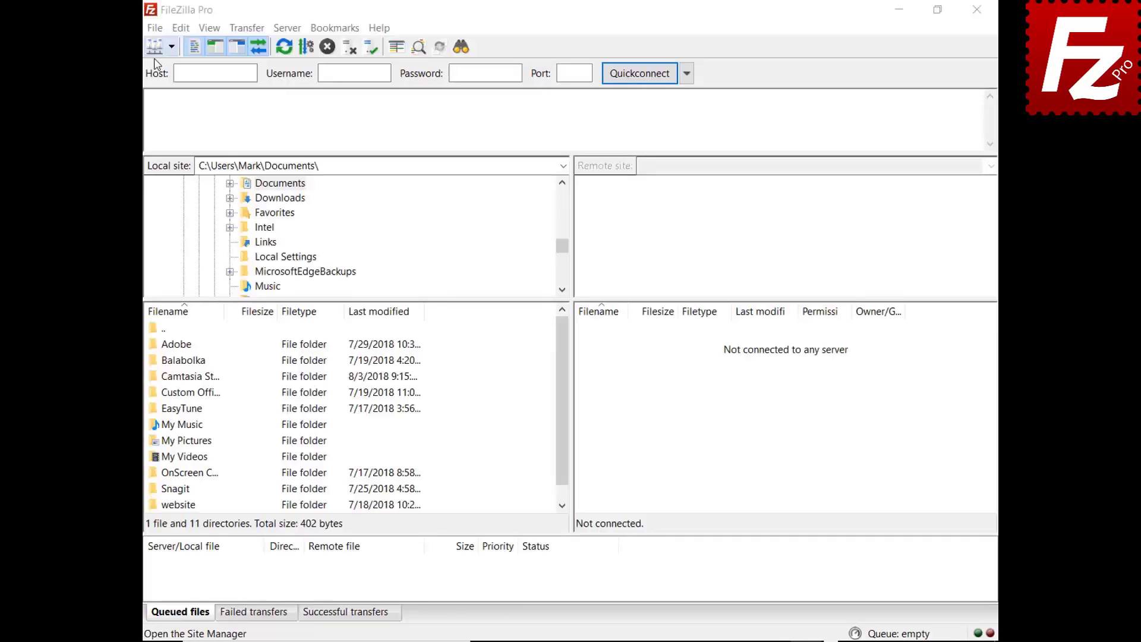
Create a new saved site named 'Google Drive' in the Site Manager
click(155, 28)
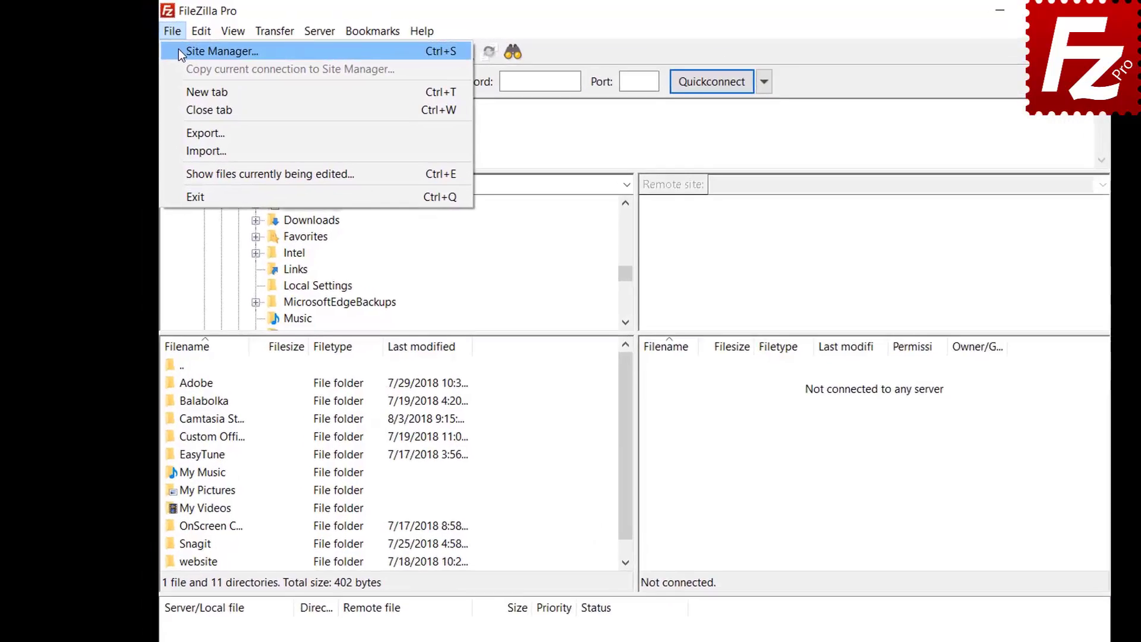
click(178, 51)
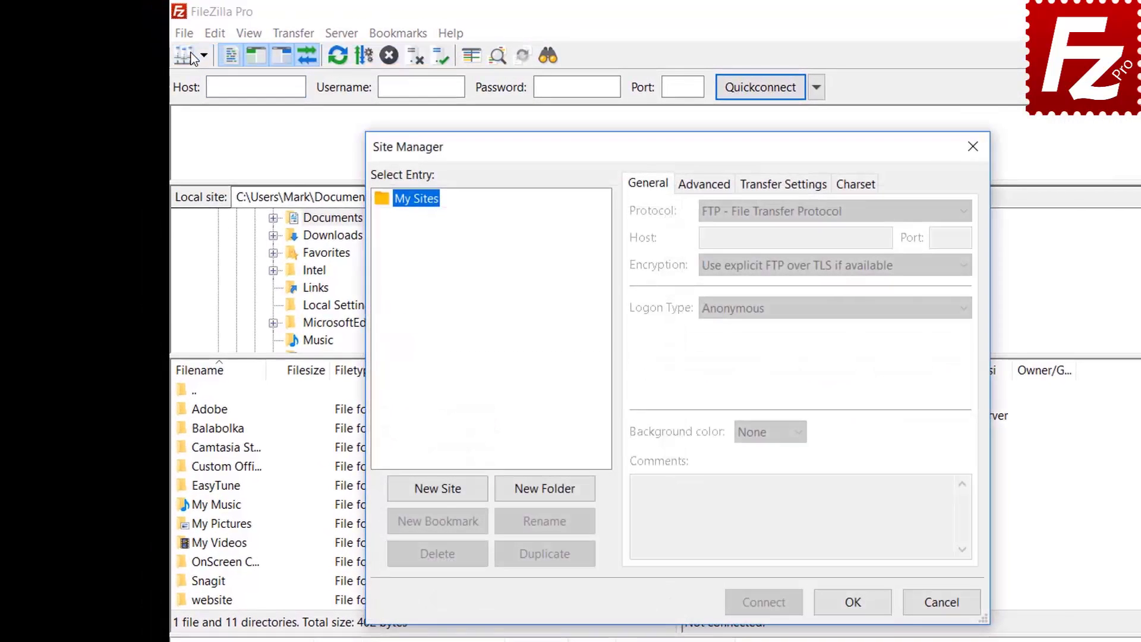
click(439, 492)
text(G)
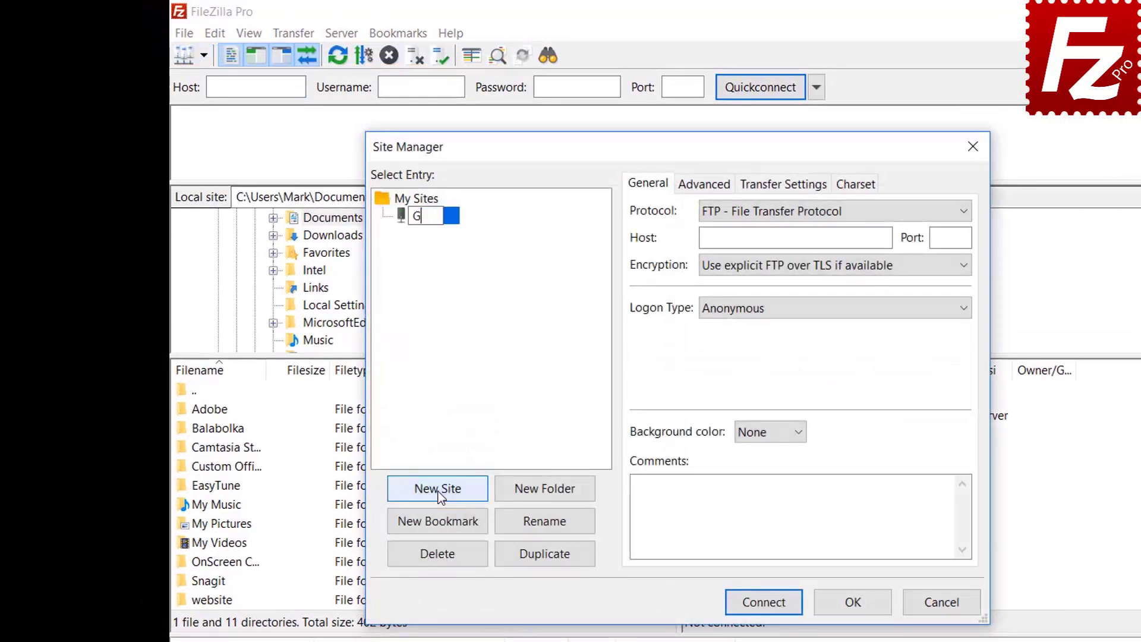
text(oogle Drive)
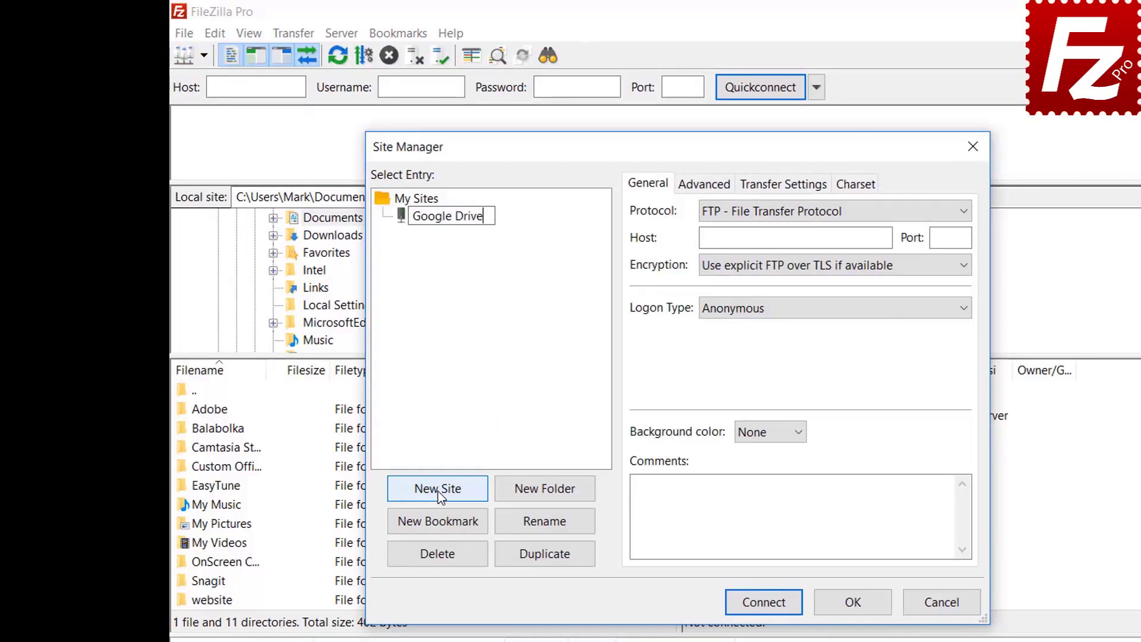
Choose the Google Drive protocol, enter the account's e-mail as user, and connect
click(786, 217)
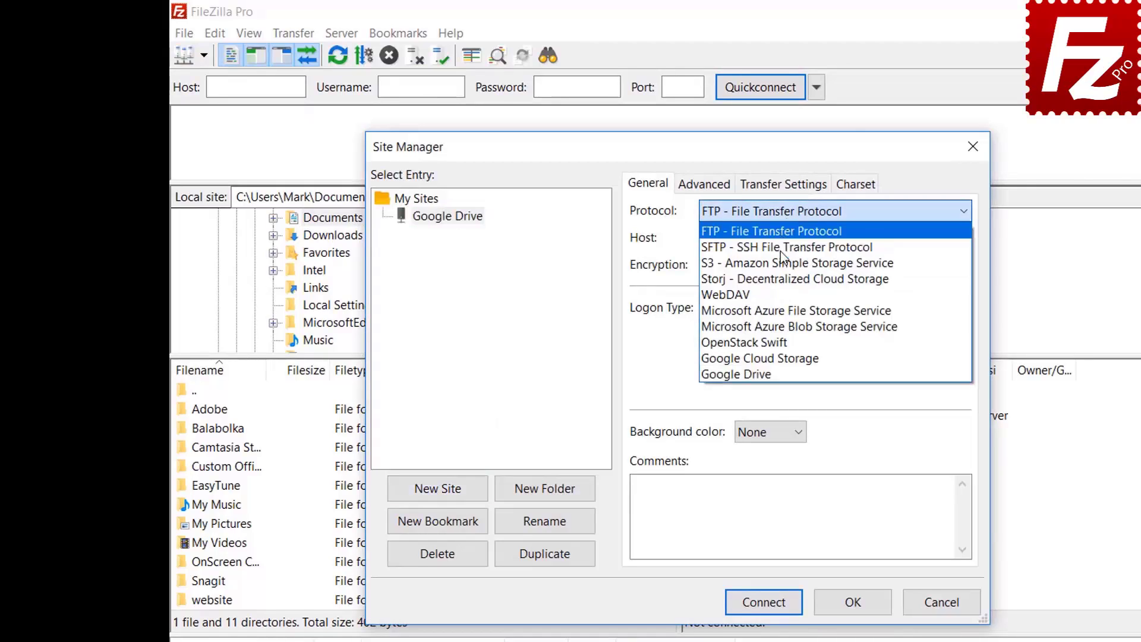
click(784, 373)
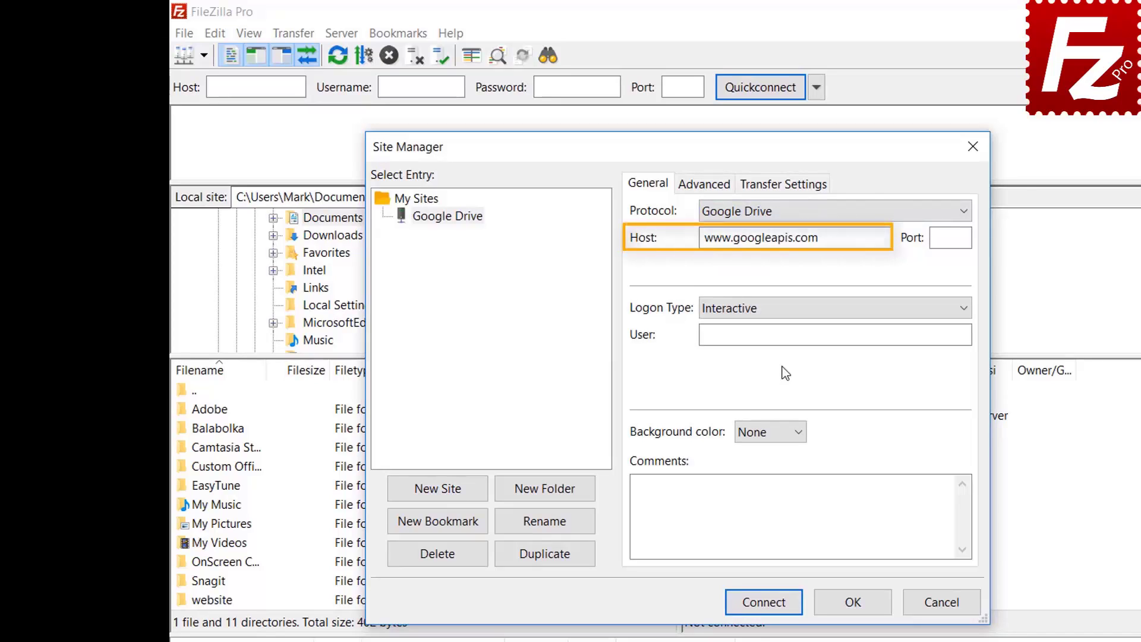
click(857, 330)
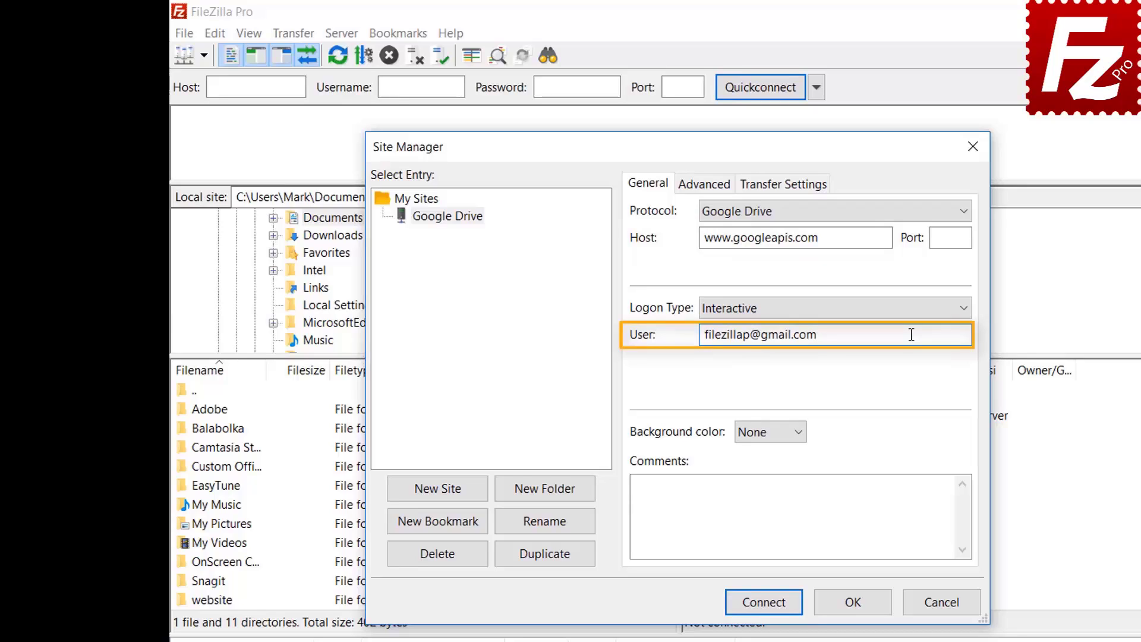
click(766, 603)
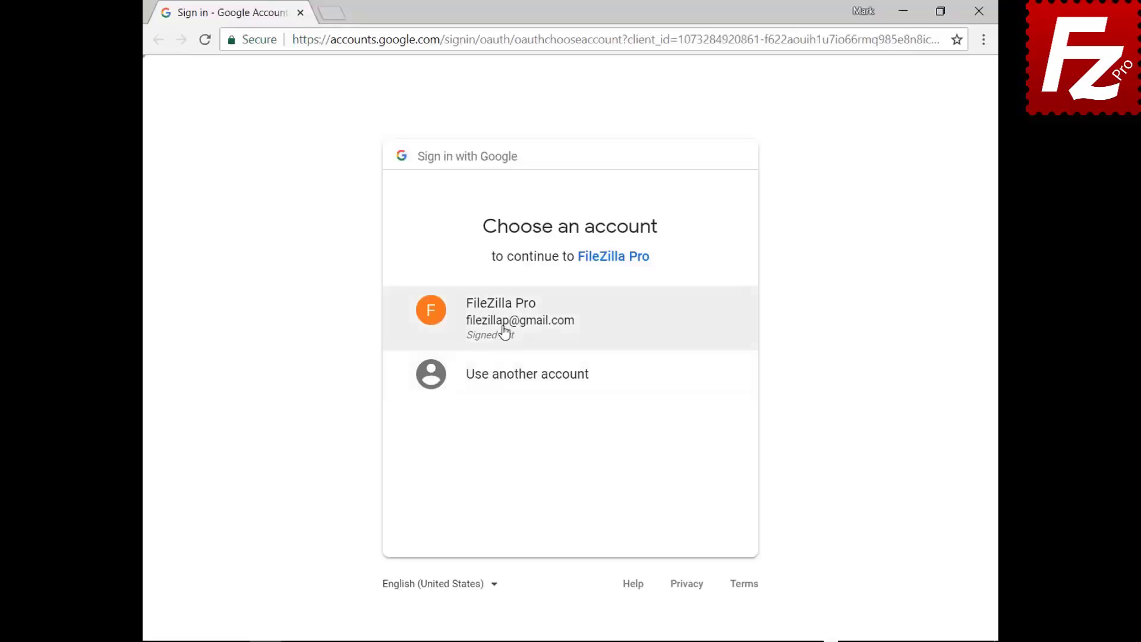
Sign in with the existing Google account password, allow FileZilla Pro Drive access, then close the browser
click(504, 331)
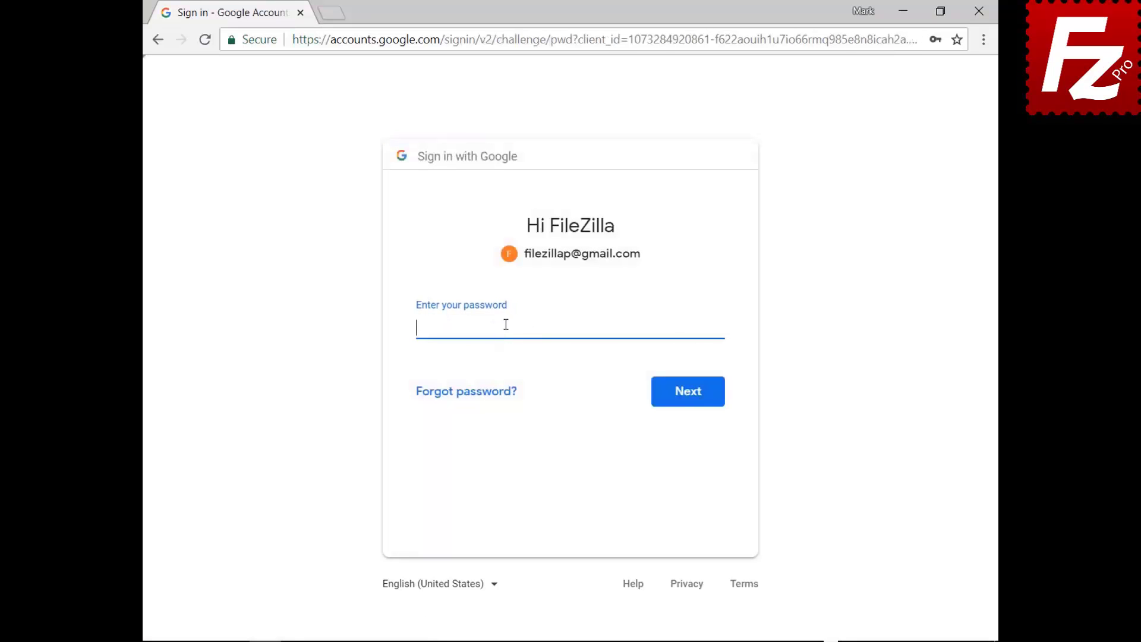
text(**********)
click(689, 402)
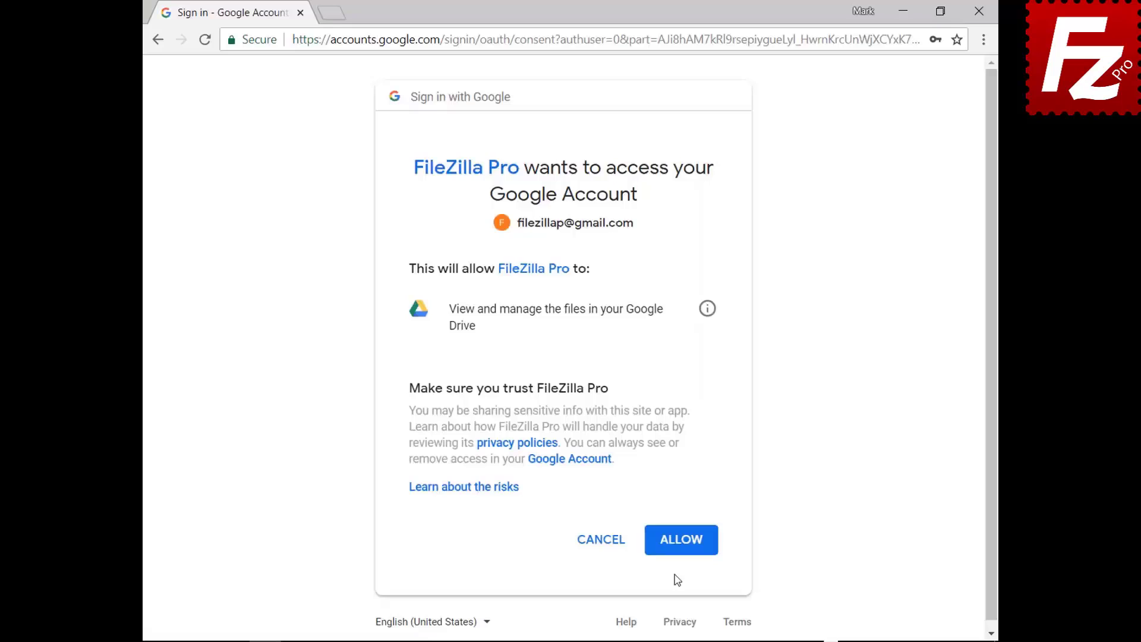
click(683, 541)
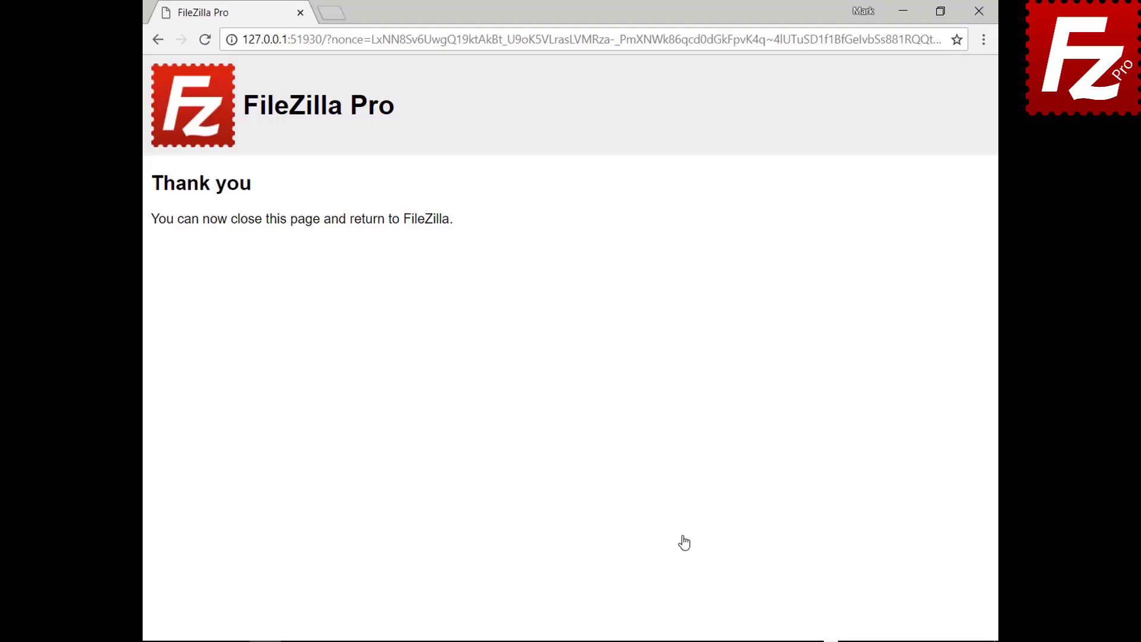
click(978, 11)
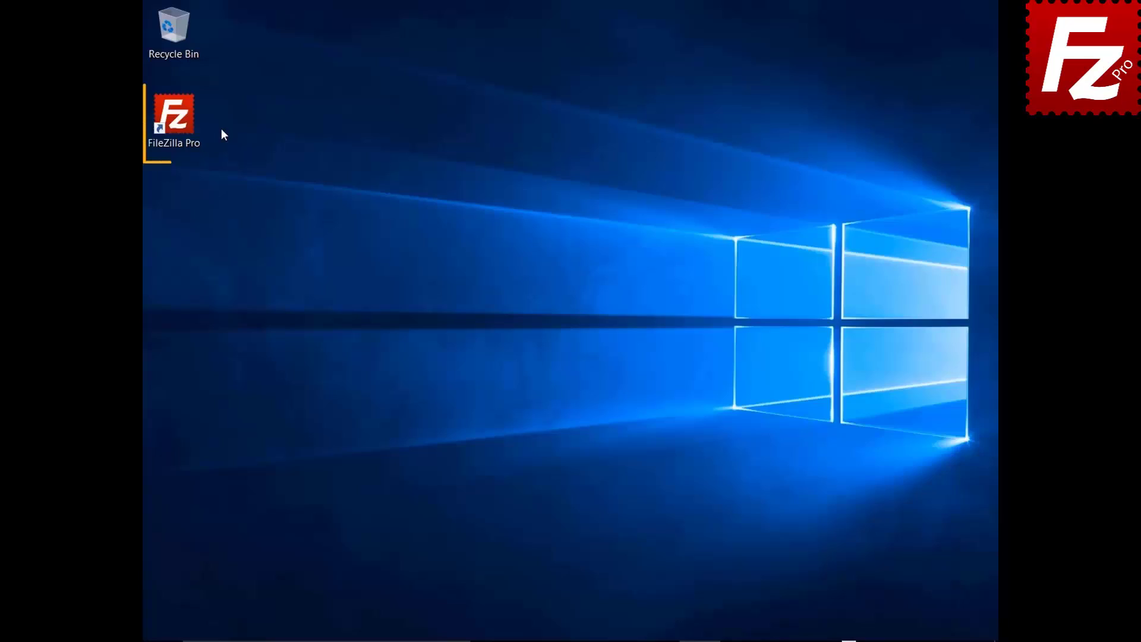
Launch FileZilla Pro, connect to the saved Google Drive site, open My Drive/Construction Project and select Audio.ogg
double_click(180, 123)
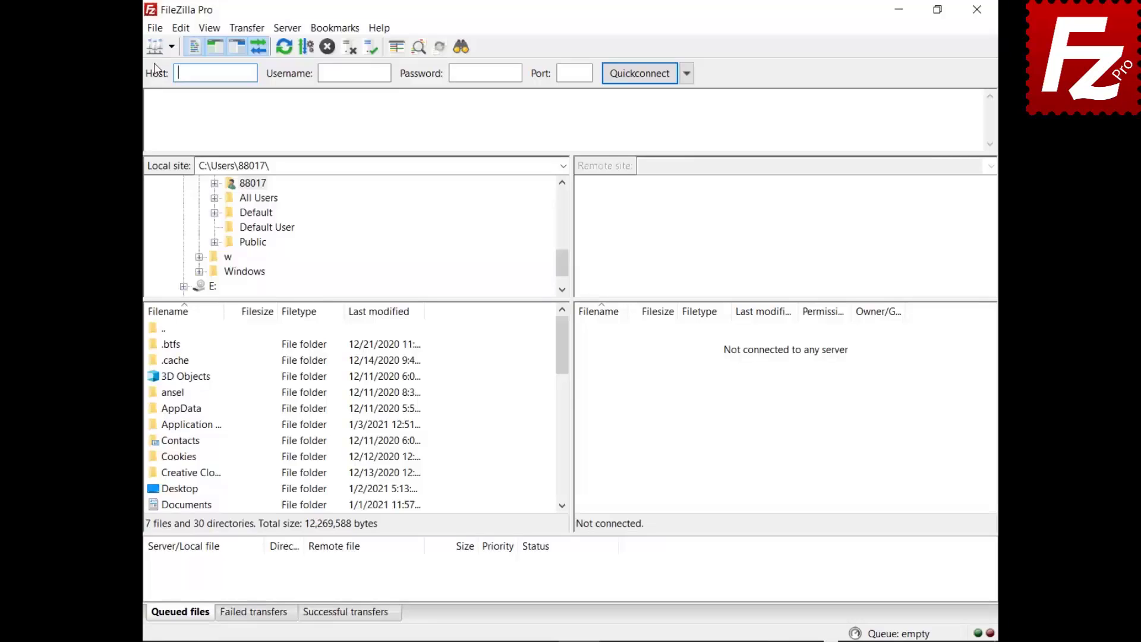
click(152, 29)
click(80, 52)
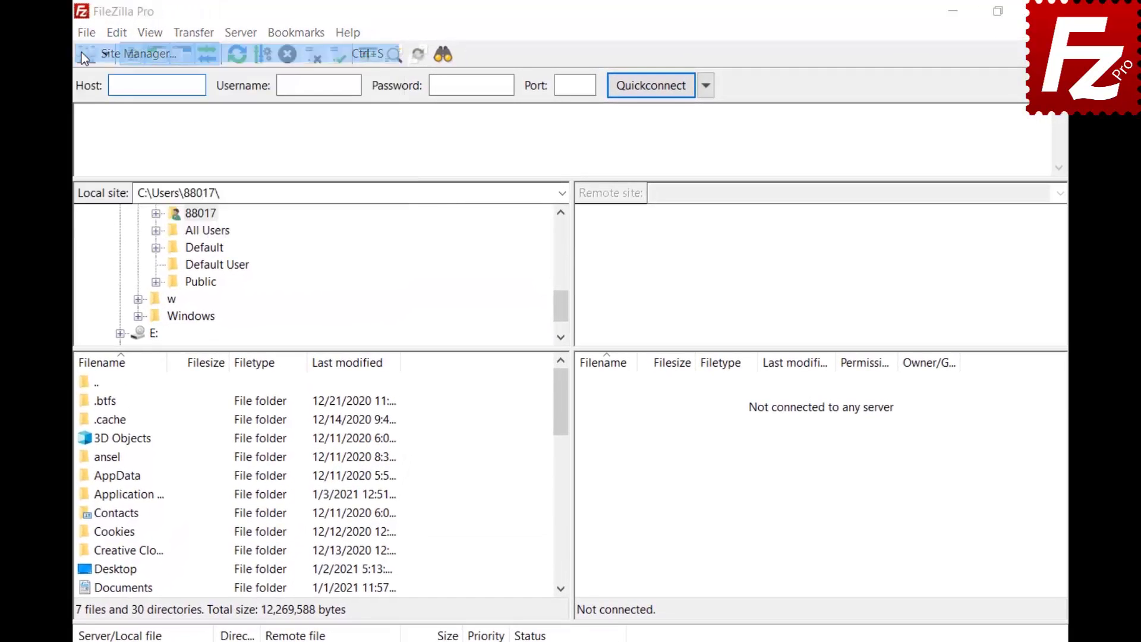
click(790, 585)
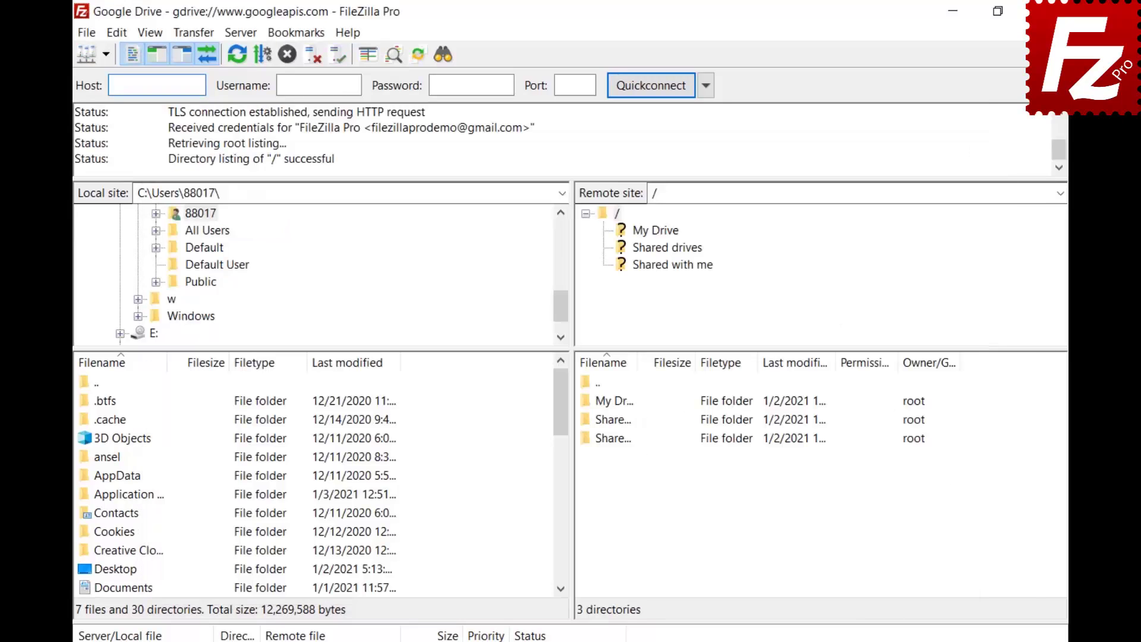
click(655, 231)
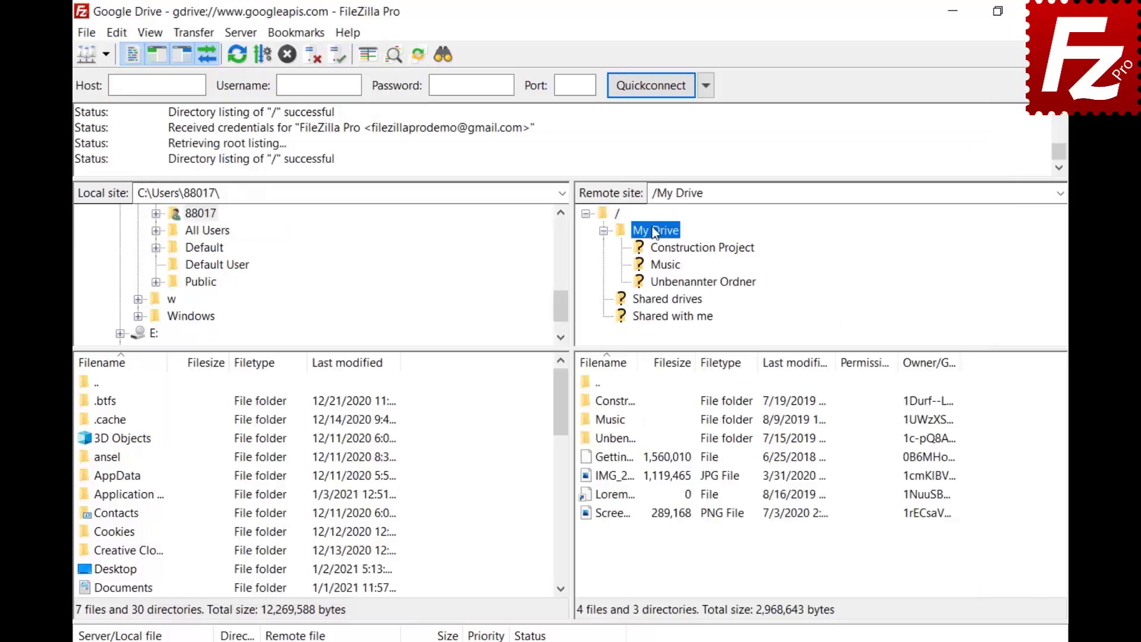
click(666, 249)
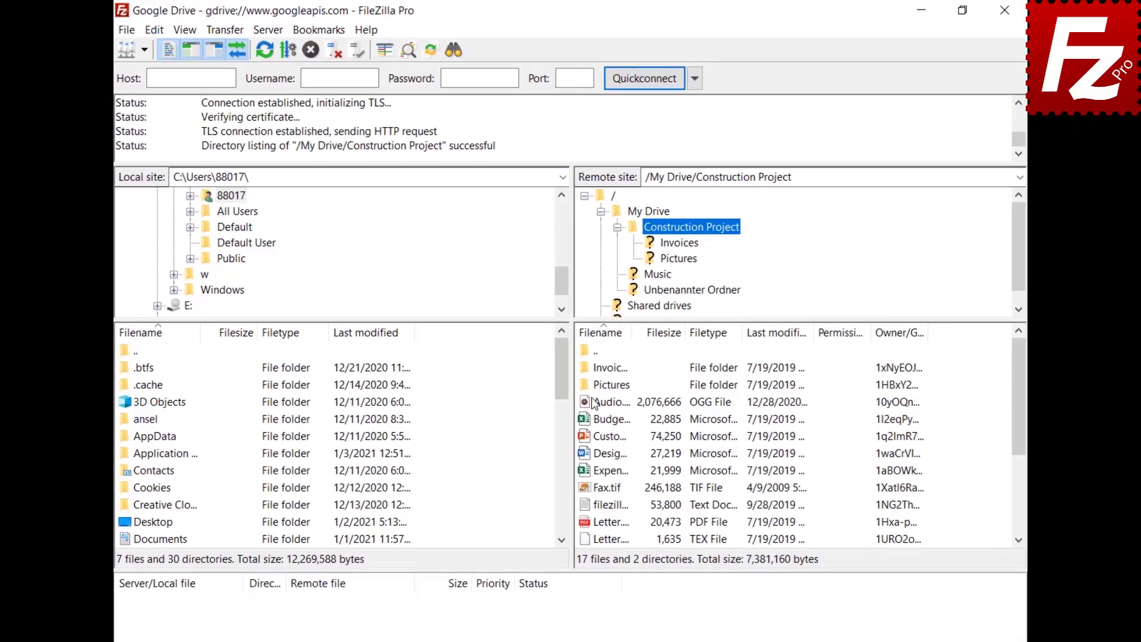
click(597, 438)
Open the Share dialog for Audio.ogg and add a second grantee row
right_click(596, 438)
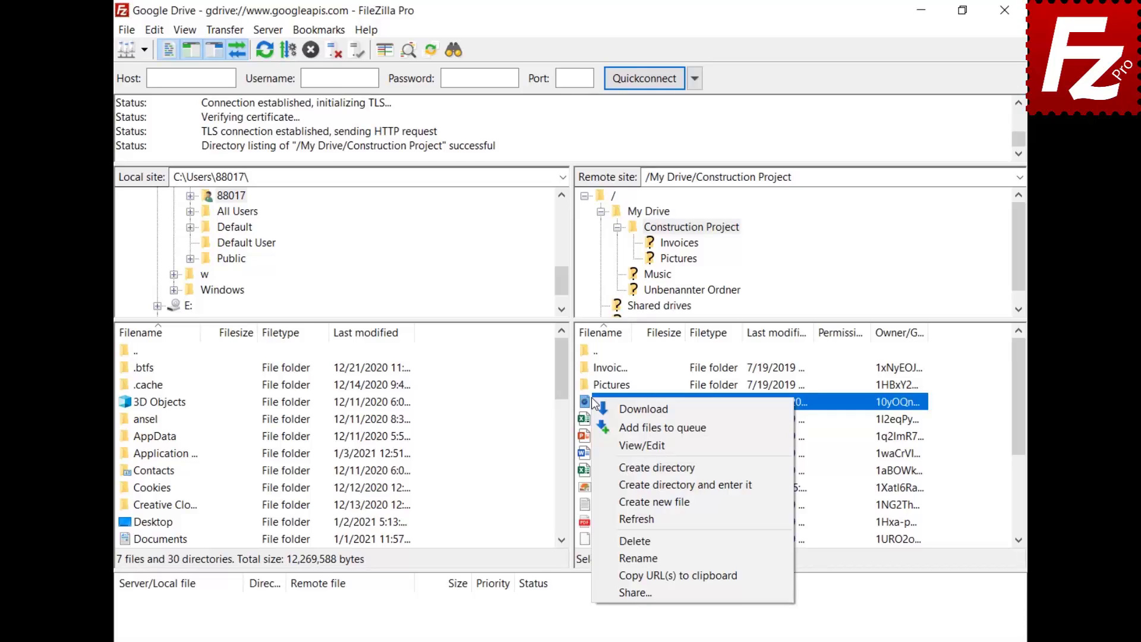
click(635, 592)
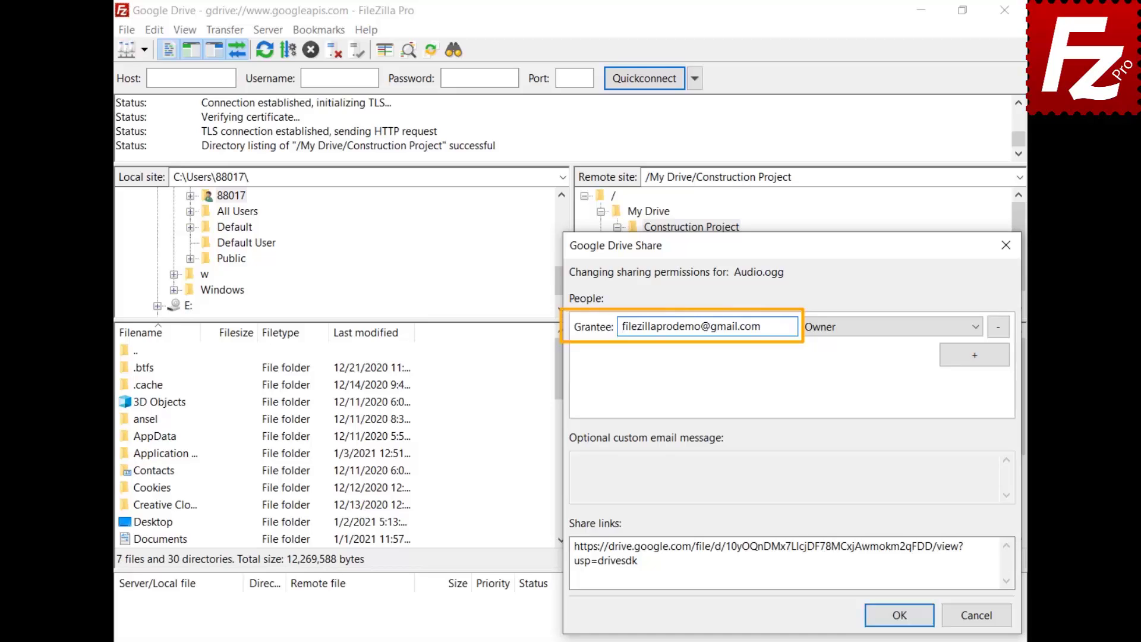
click(975, 355)
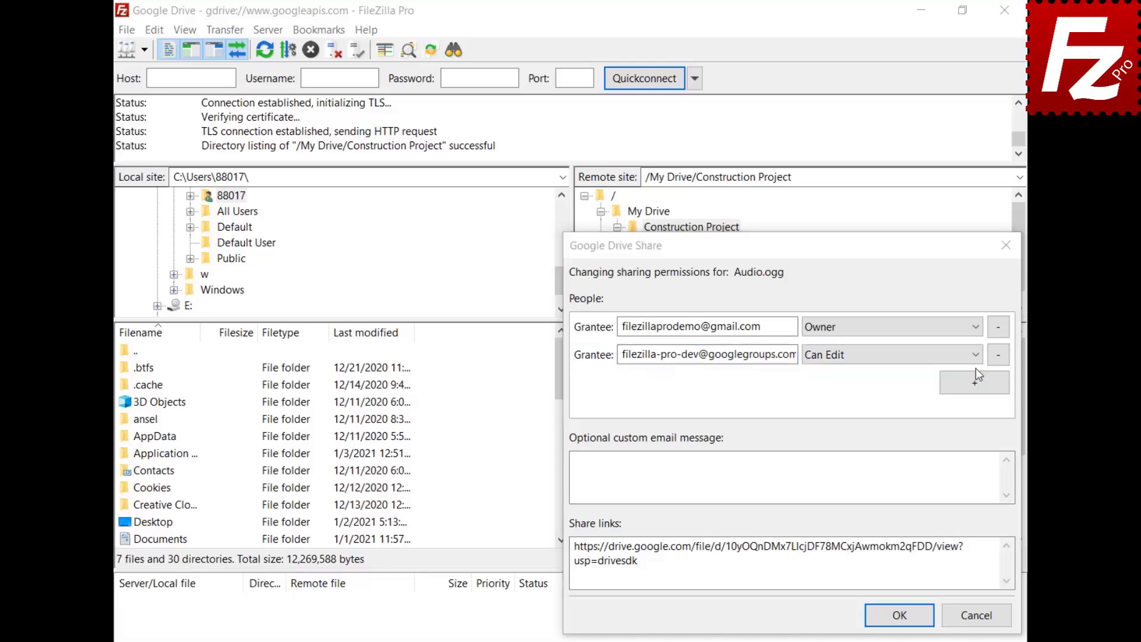
Share Audio.ogg with the second grantee as Can Comment, noting 'Shared with FileZilla Pro', then relaunch FileZilla Pro
click(978, 359)
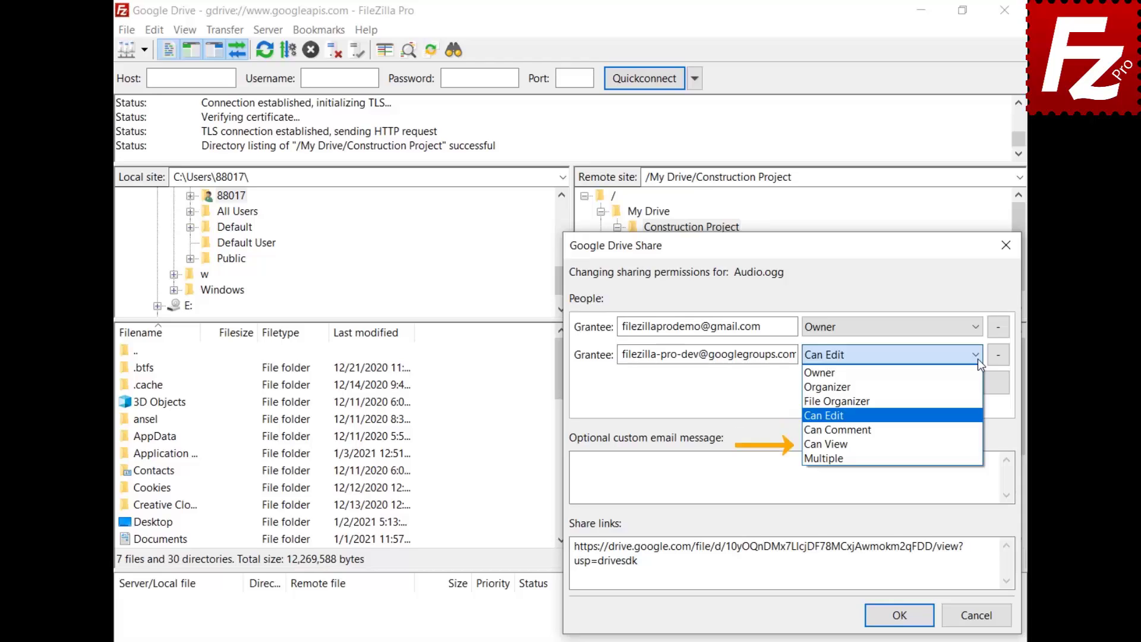
click(971, 428)
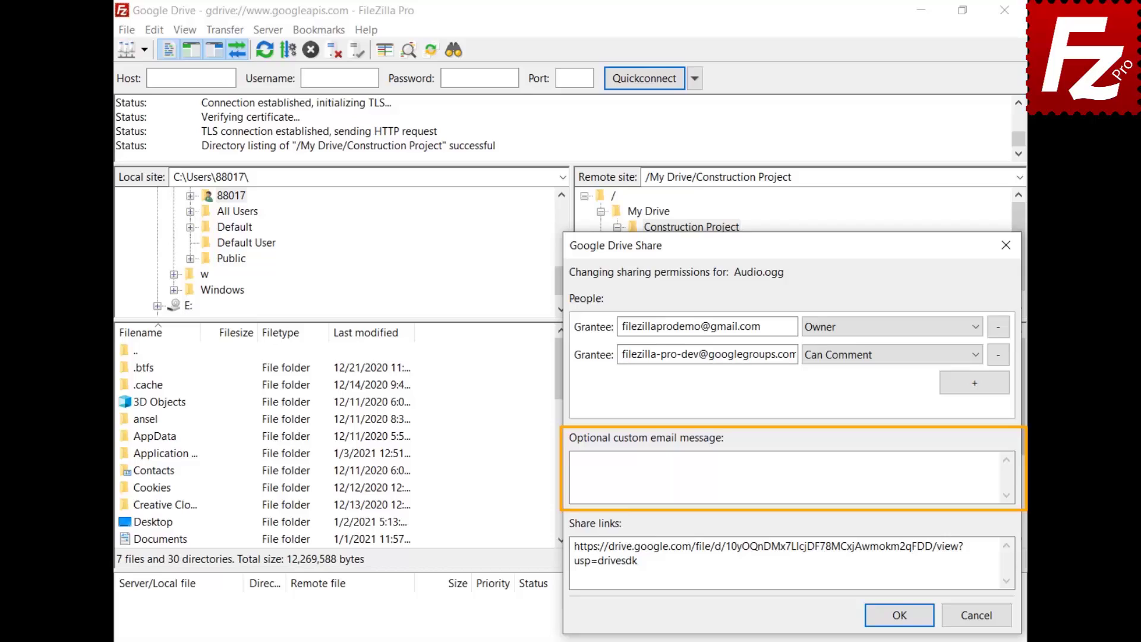
click(574, 461)
text(Shared with File)
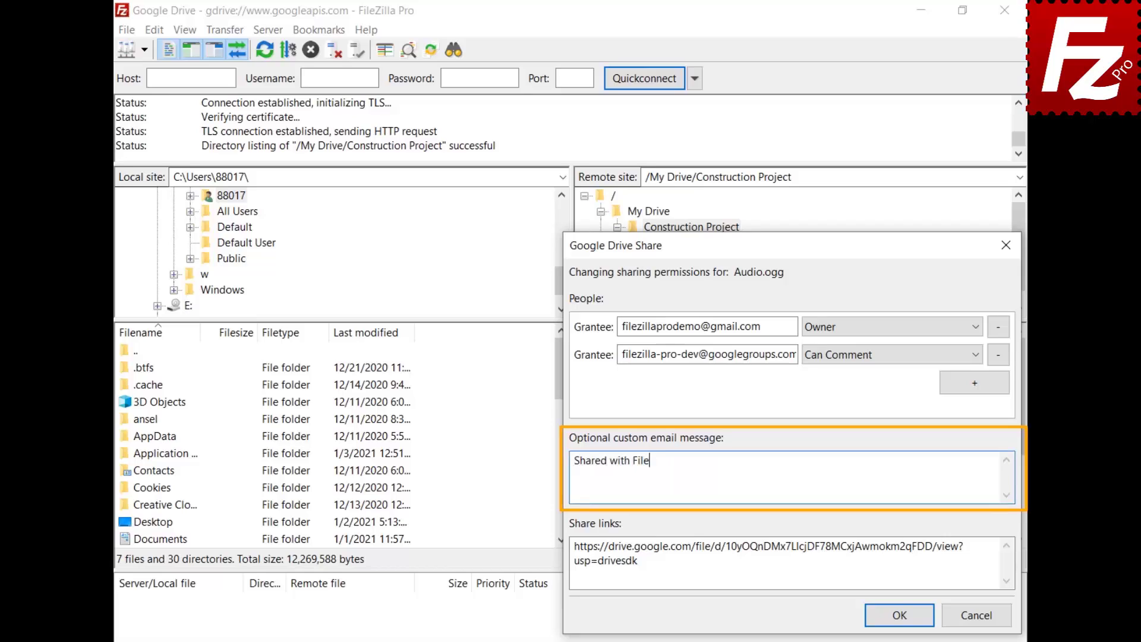
text(Zilla Pro)
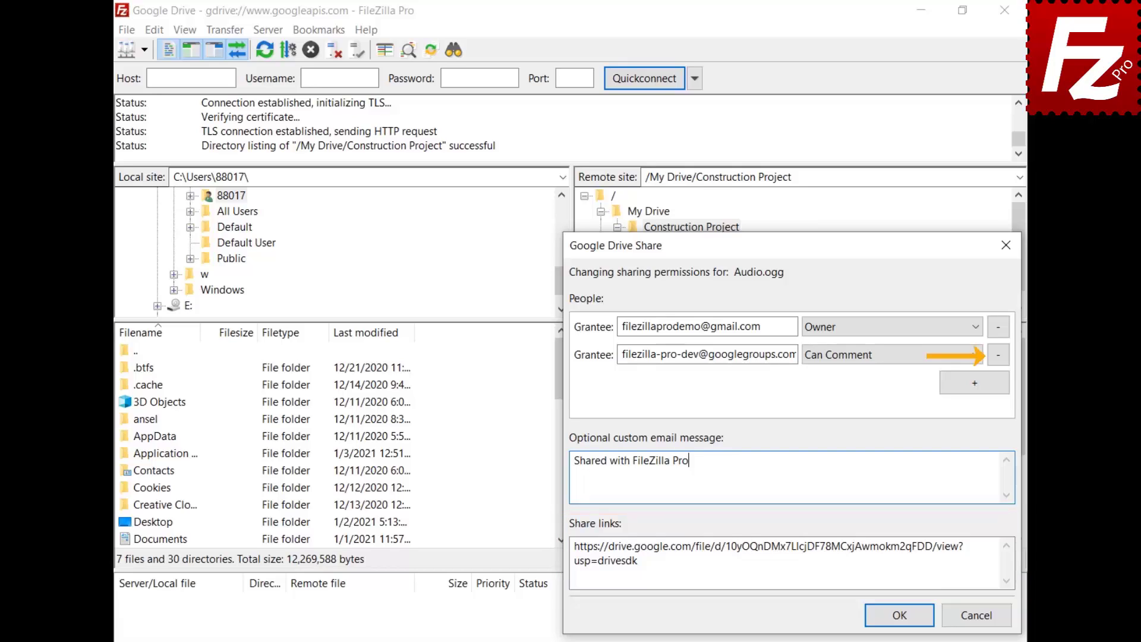
click(899, 615)
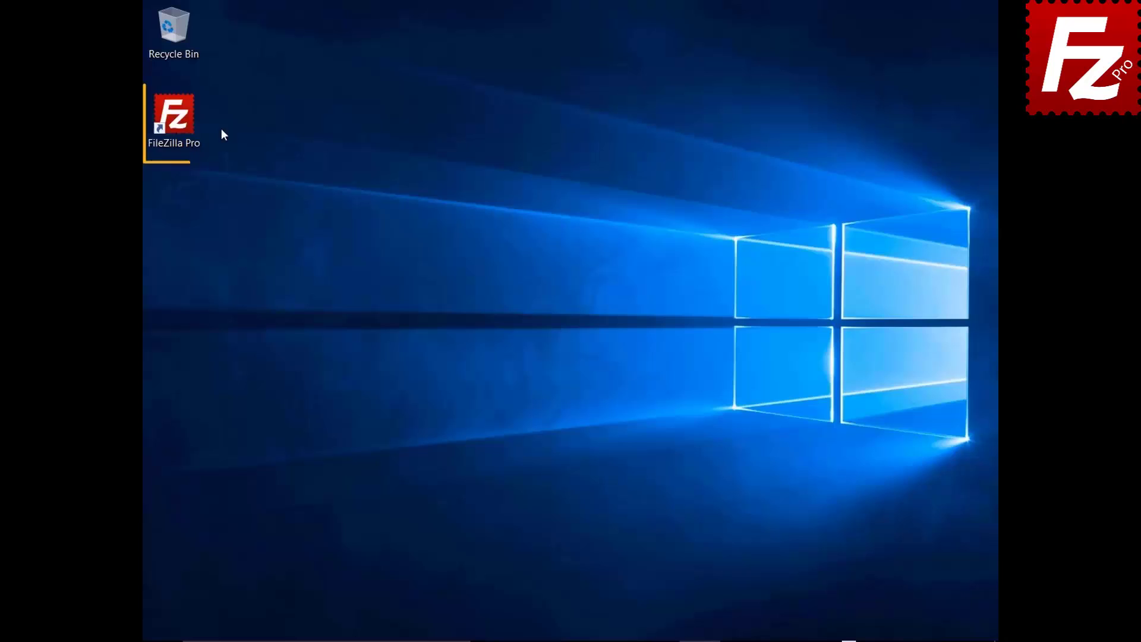
double_click(181, 123)
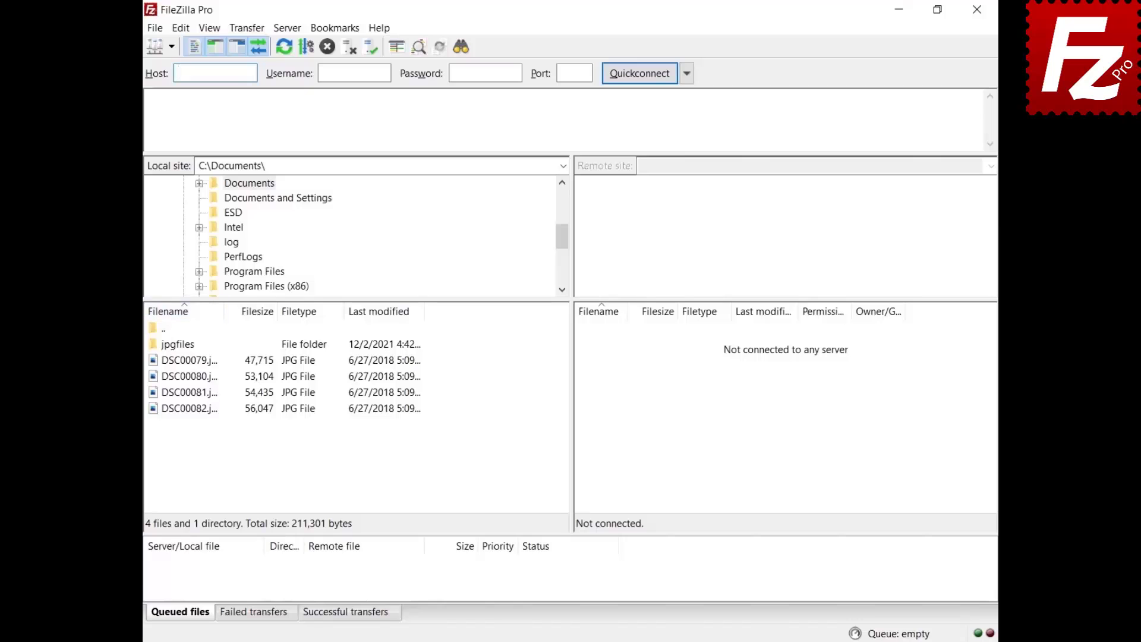
click(171, 46)
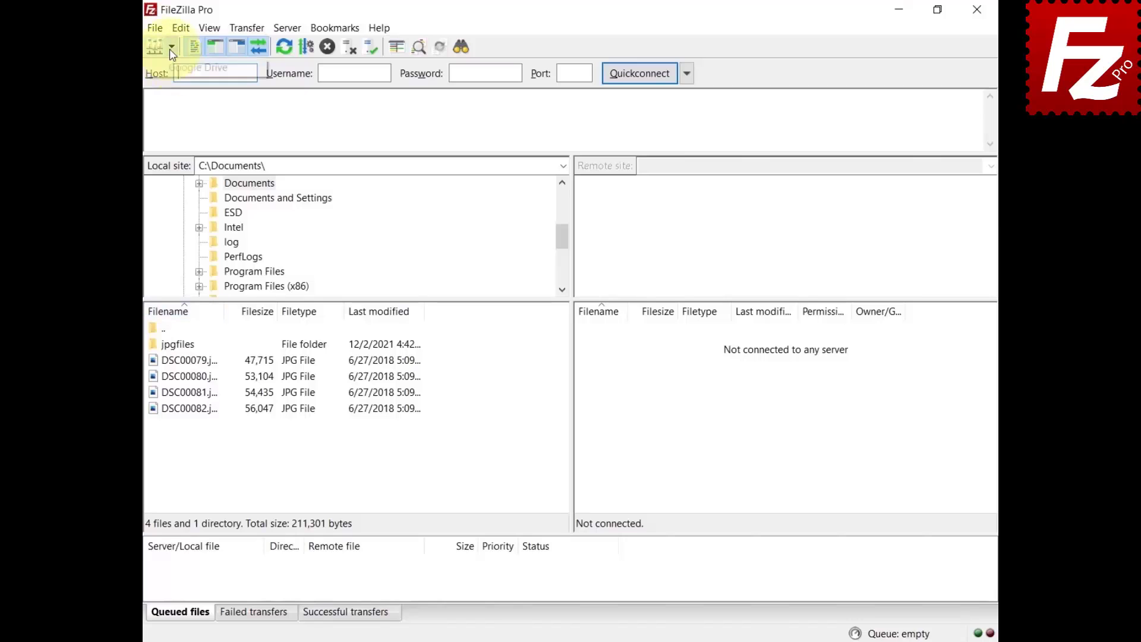
Connect to the saved Google Drive site and sign in to the Google account
click(190, 67)
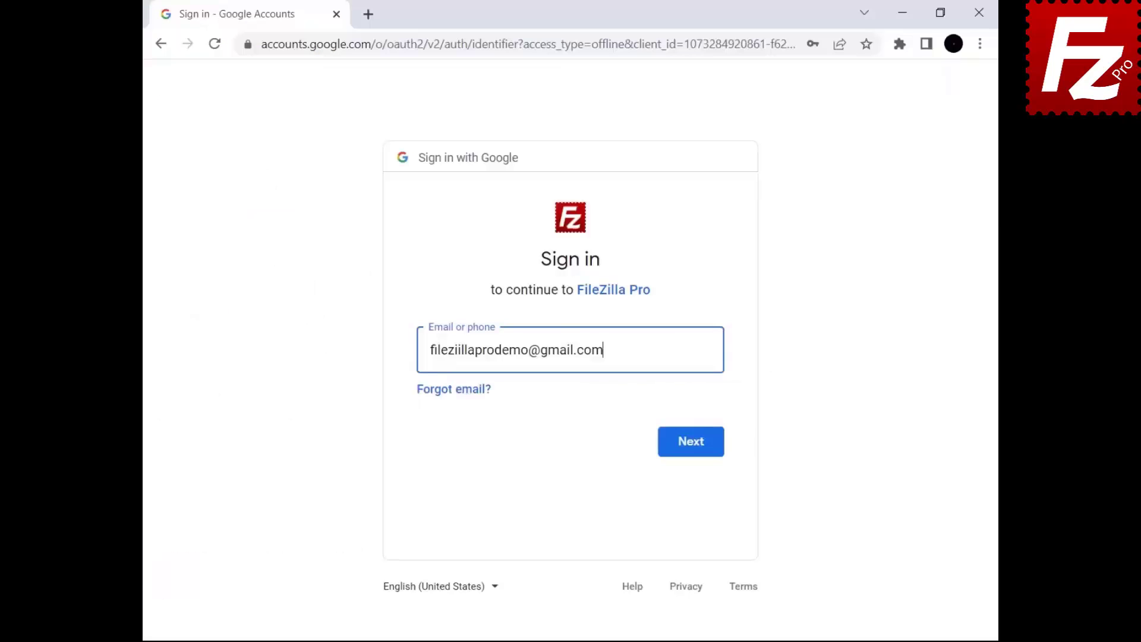
click(690, 462)
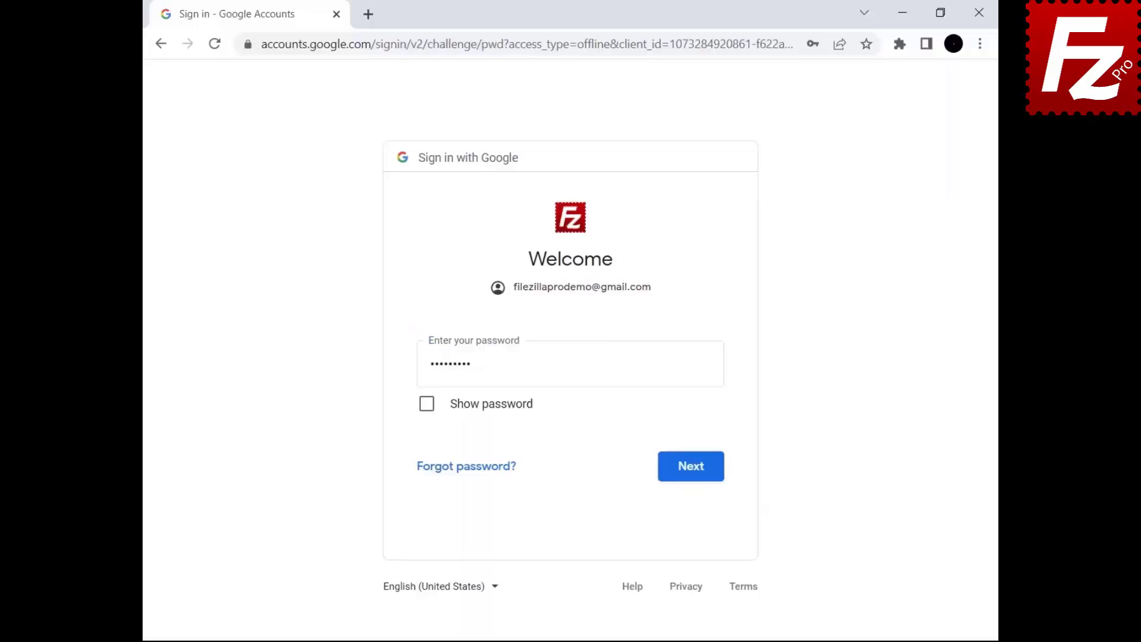
click(687, 479)
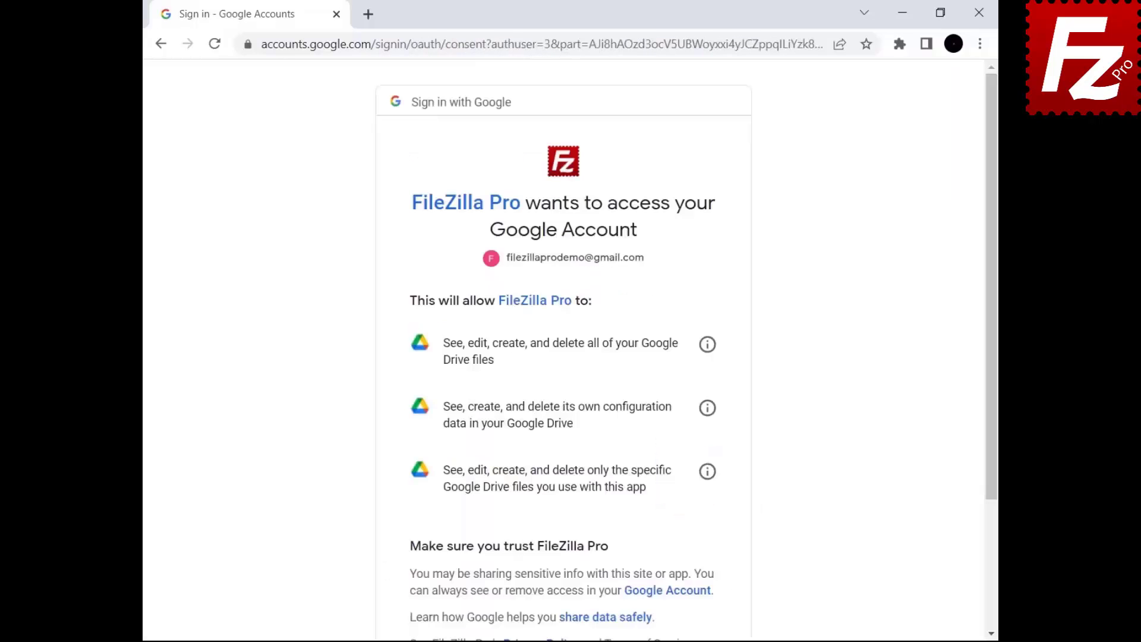
Allow FileZilla Pro access to Google Drive and close the browser to return
scroll(564, 357, down, 3)
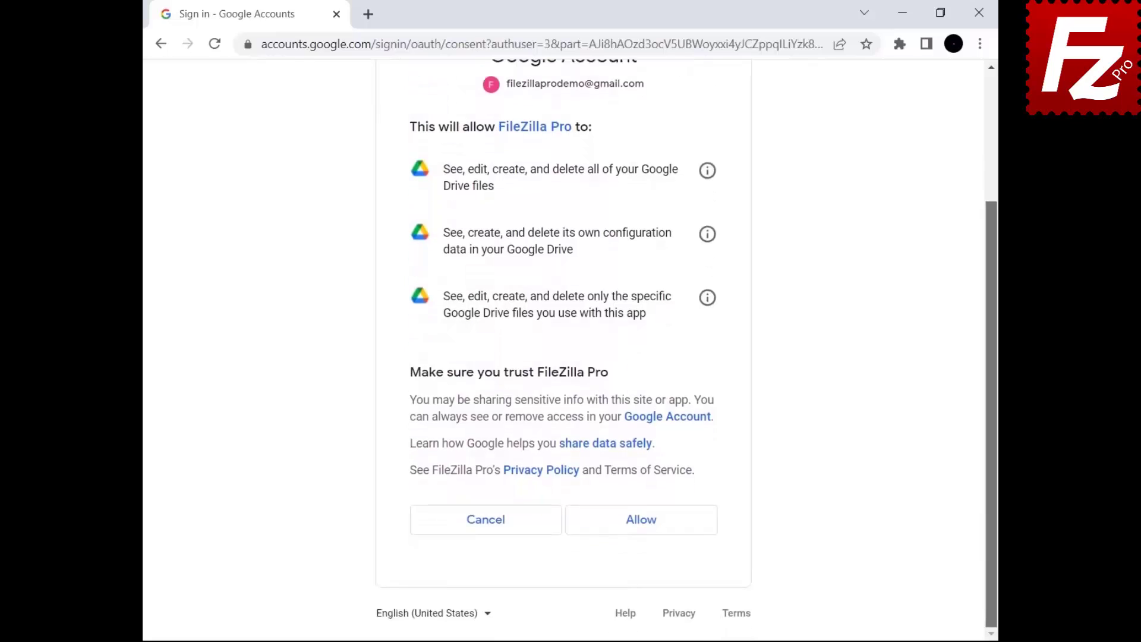
click(637, 535)
click(637, 535)
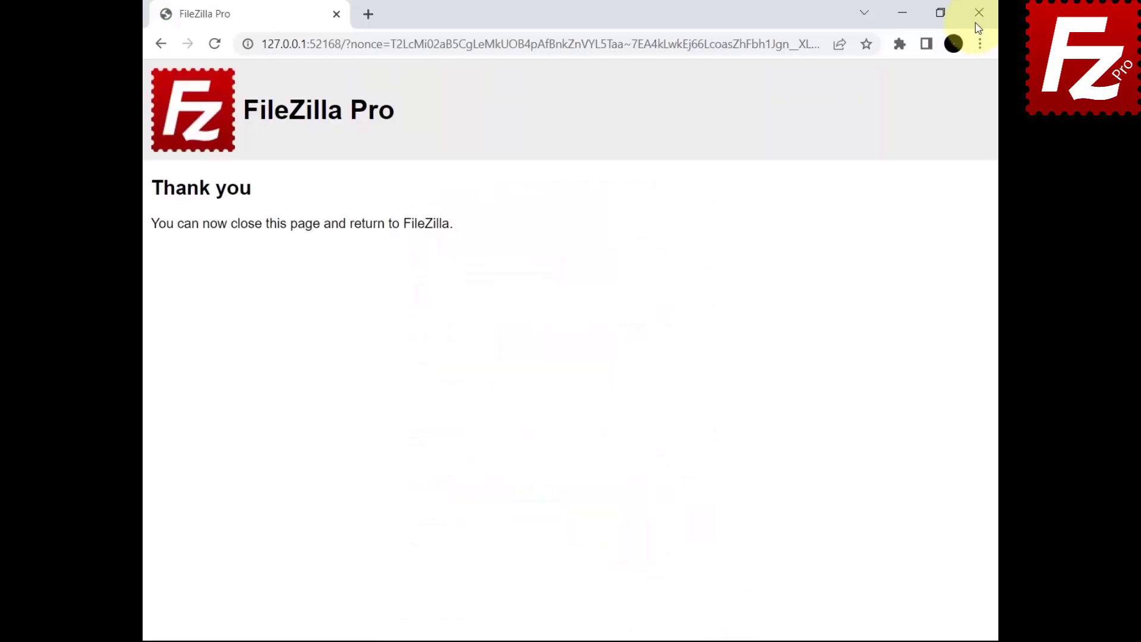
click(975, 18)
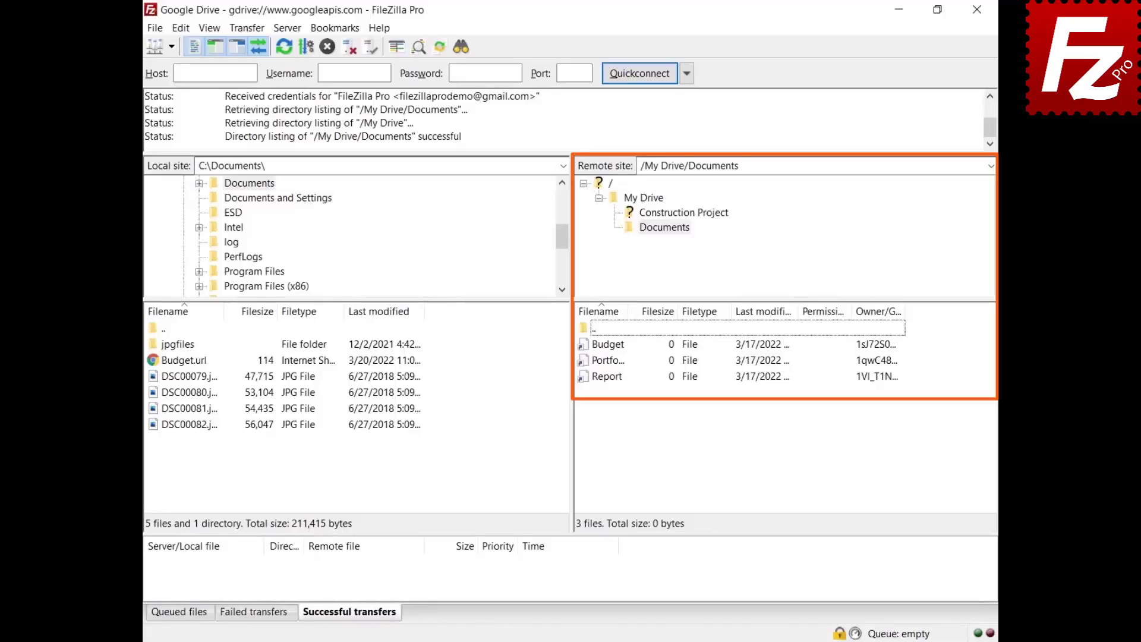
Download Budget, then export it locally as a Microsoft Office document, Budget.xlsx
right_click(604, 349)
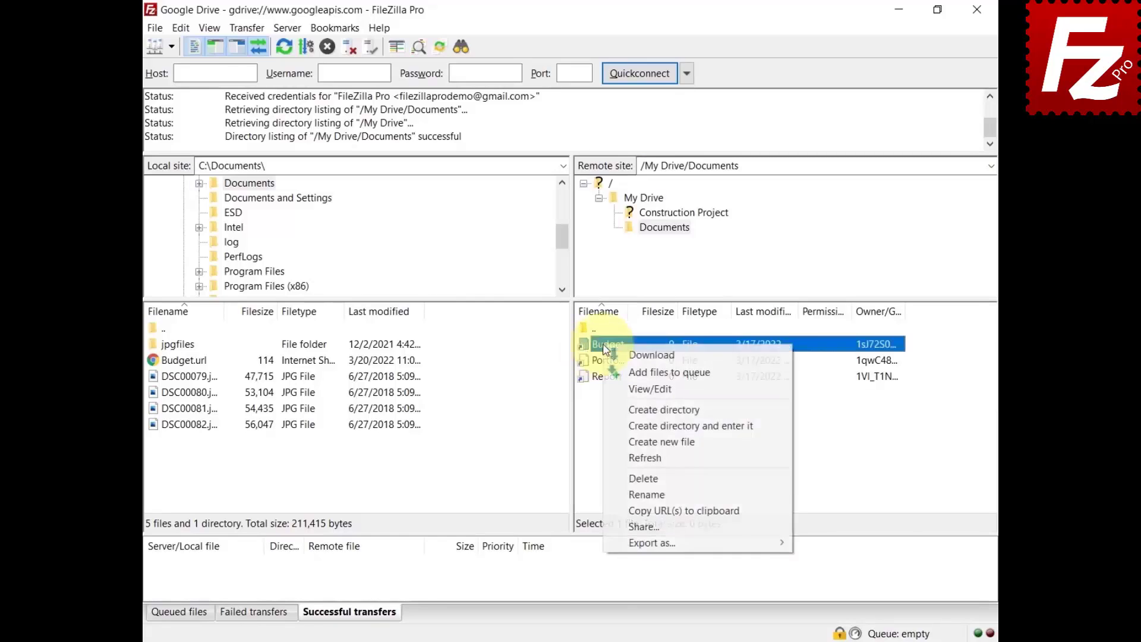
click(618, 351)
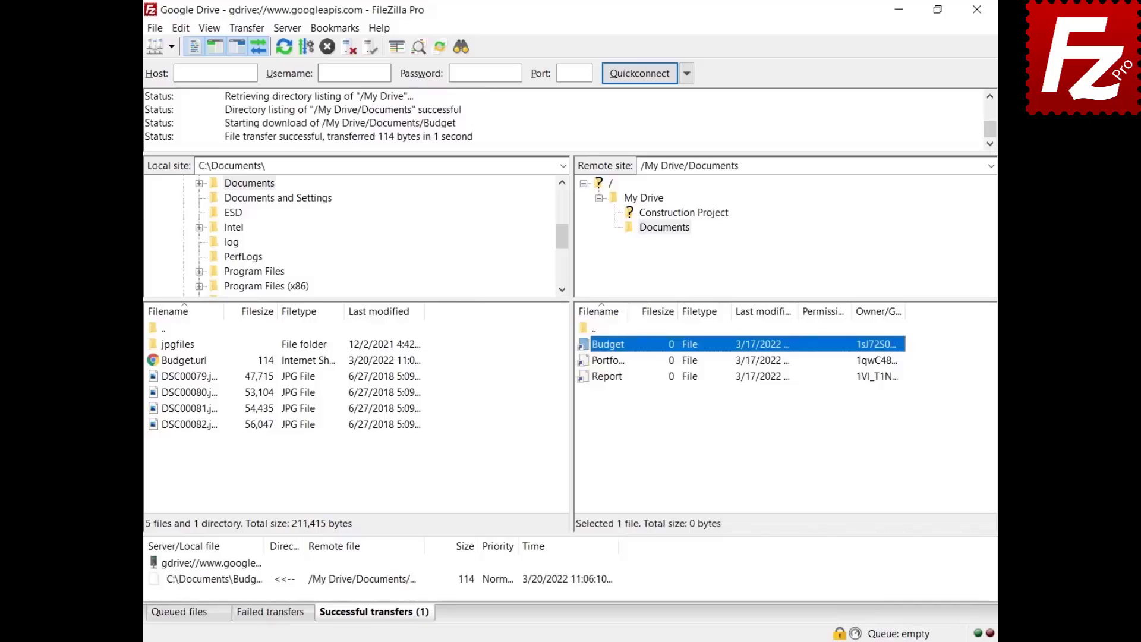
right_click(603, 345)
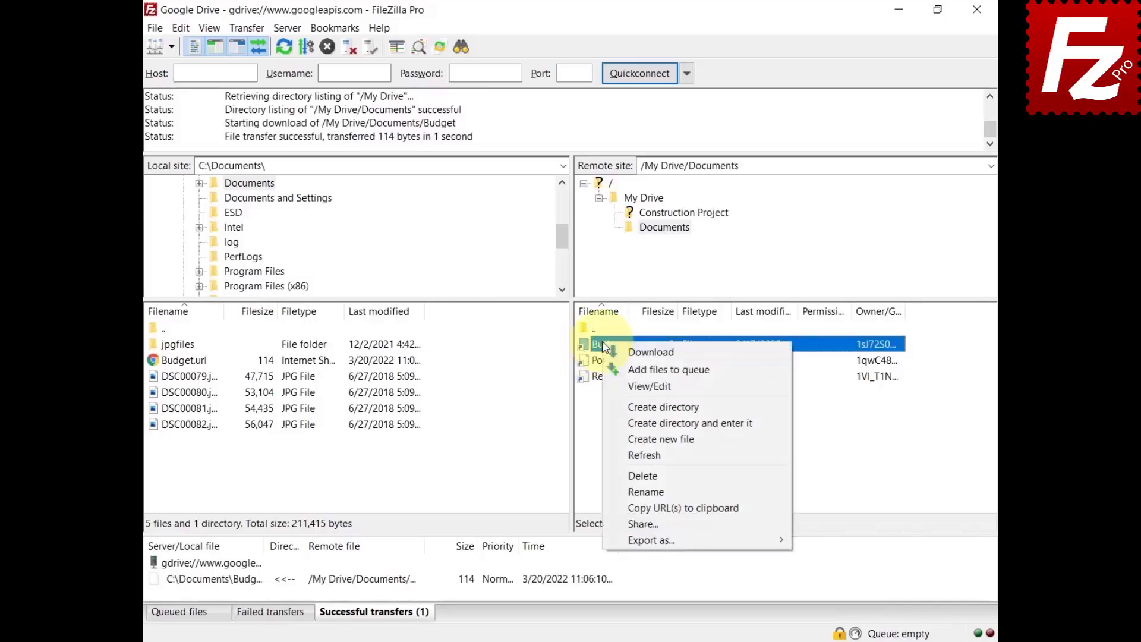
mouse_move(624, 539)
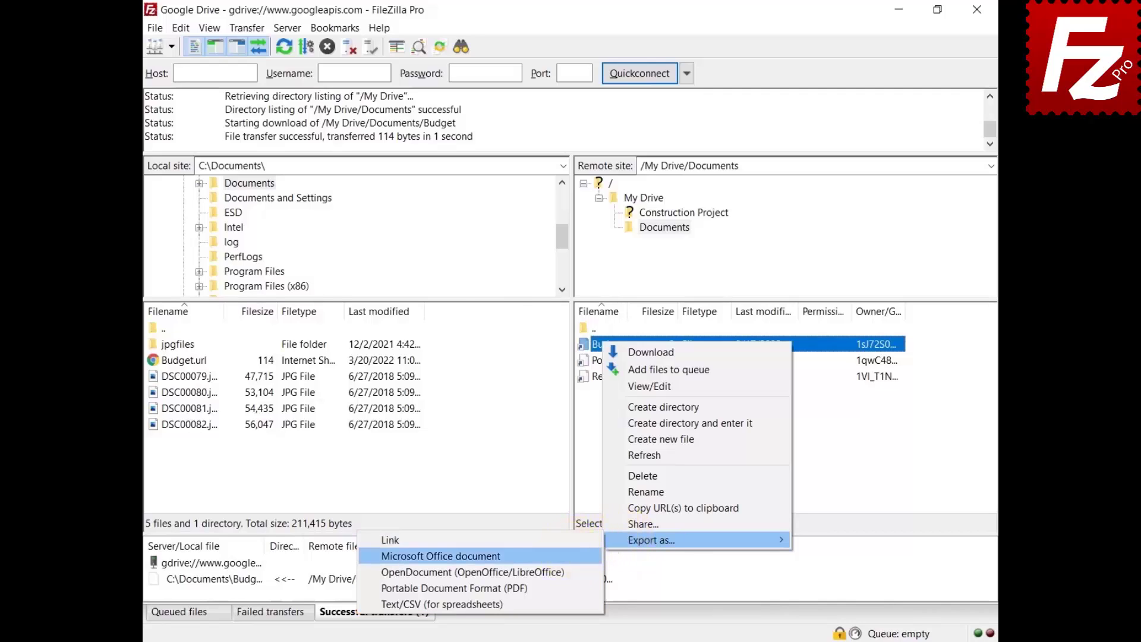
click(440, 555)
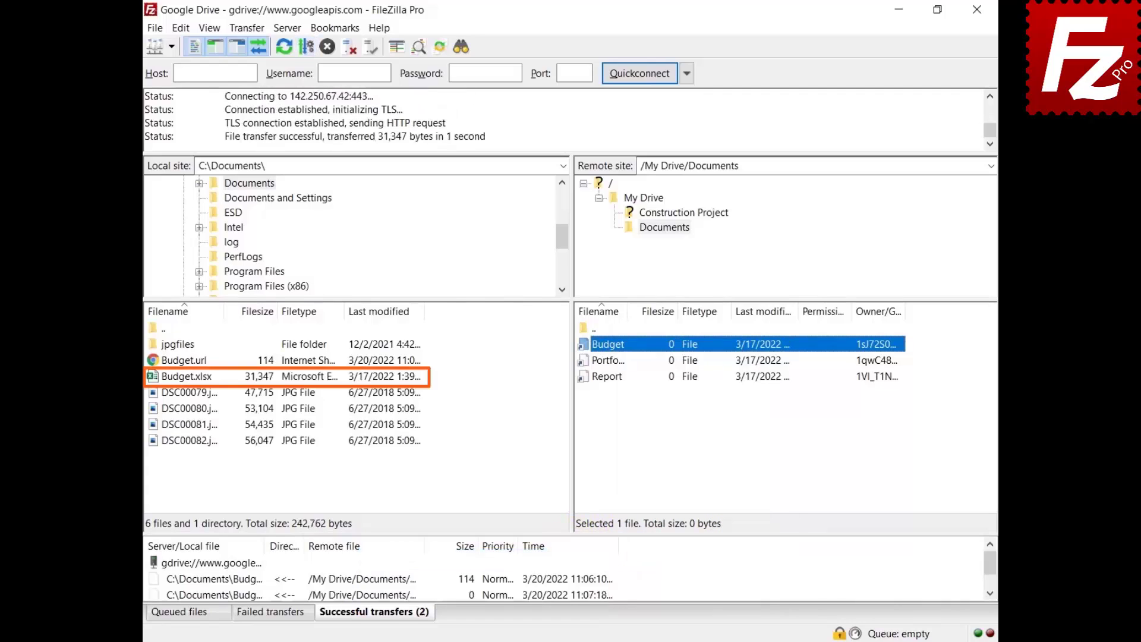
Set the Google Drive export format to Portable Document Format (PDF), then download Report
click(181, 28)
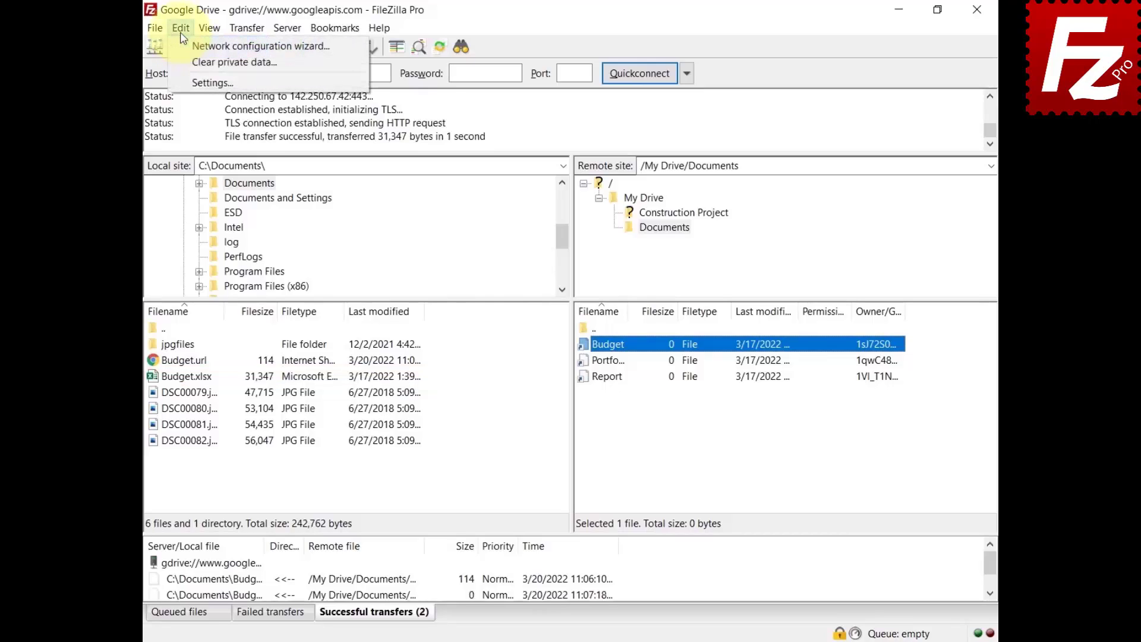
click(181, 81)
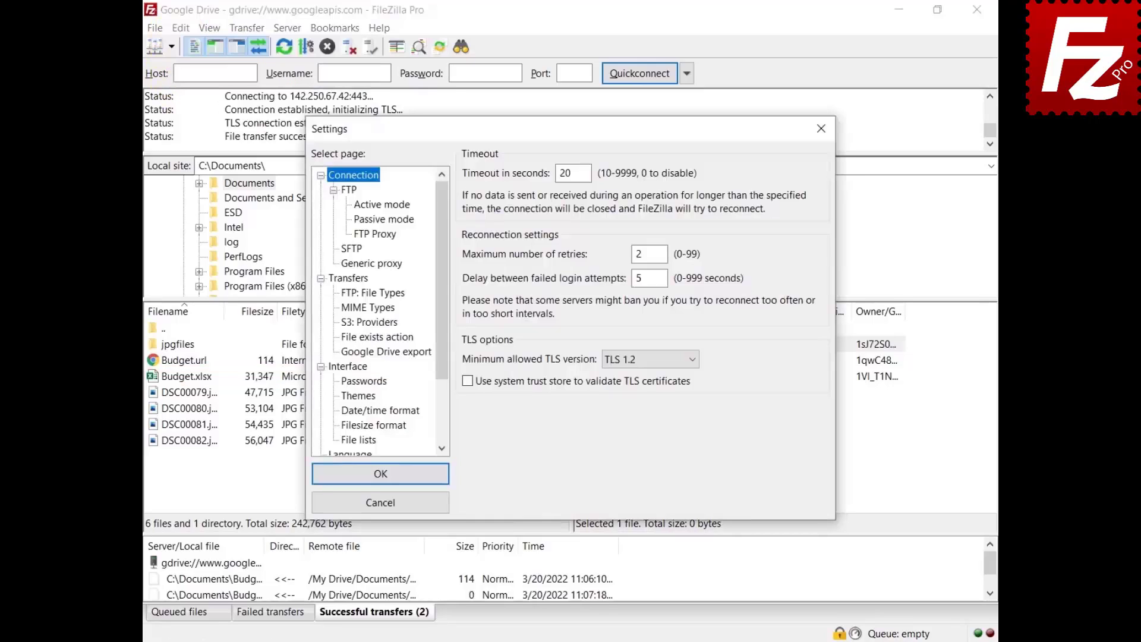
click(386, 352)
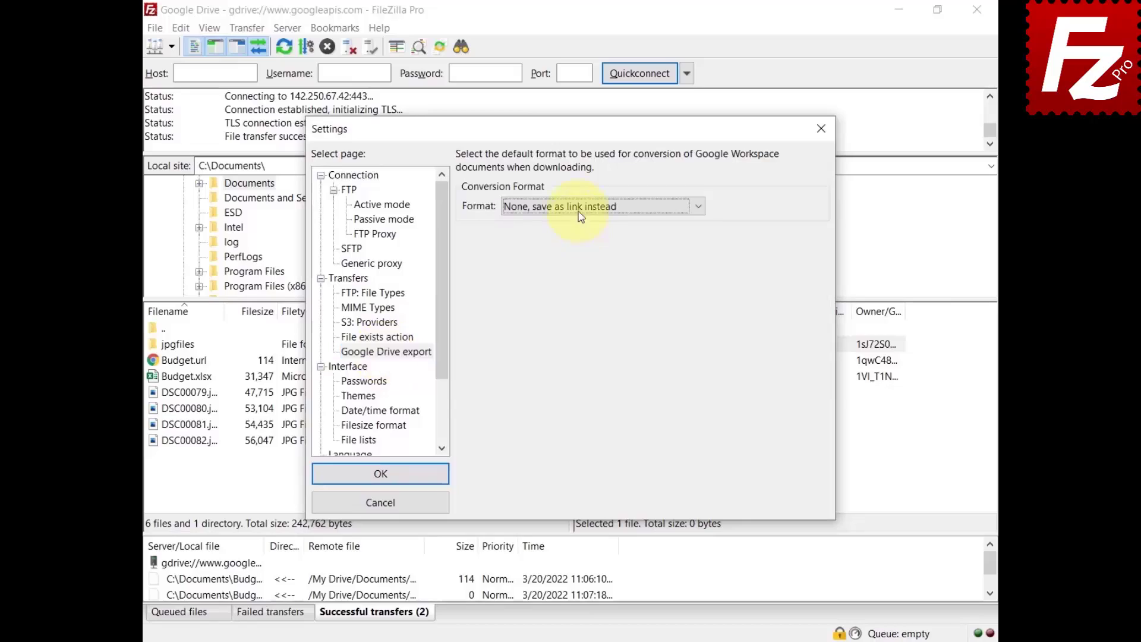
click(580, 206)
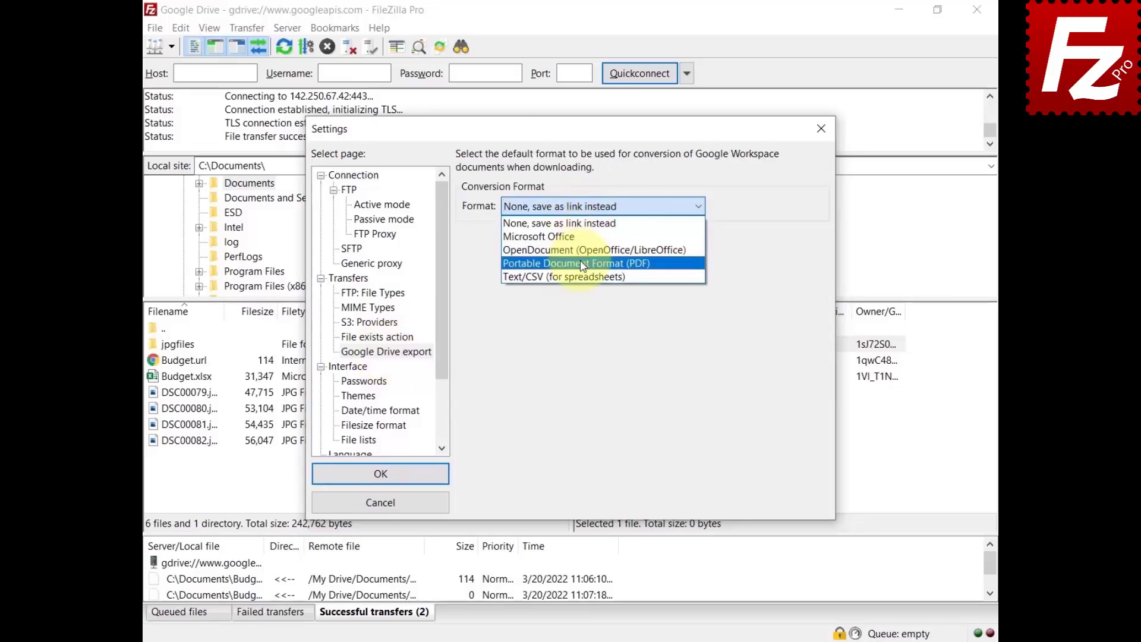
click(576, 263)
click(382, 480)
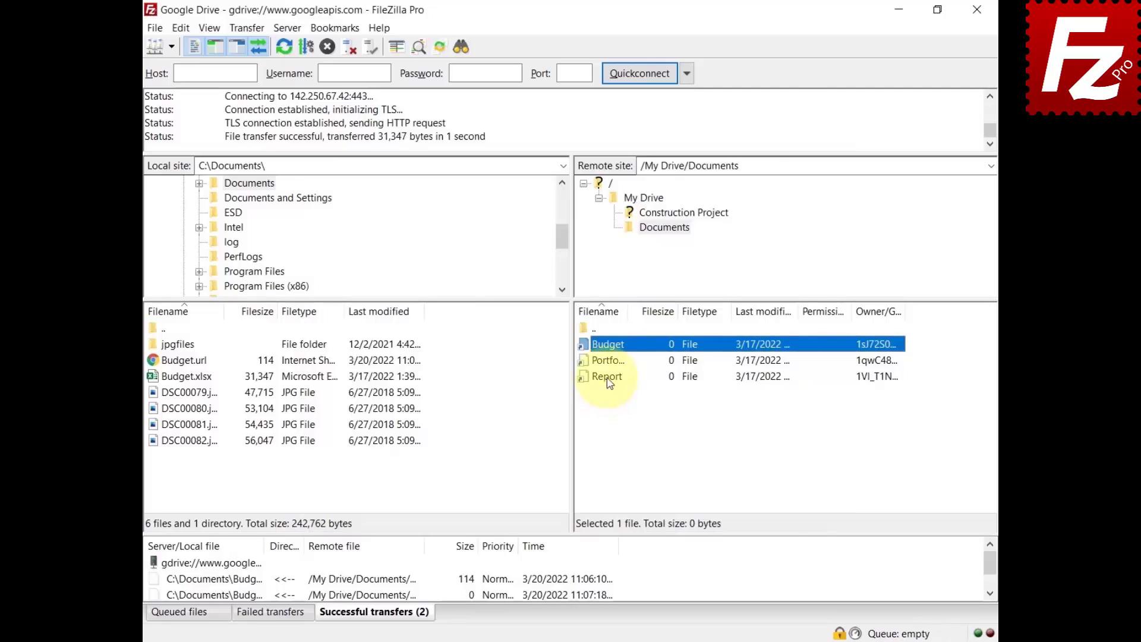
right_click(609, 382)
click(629, 384)
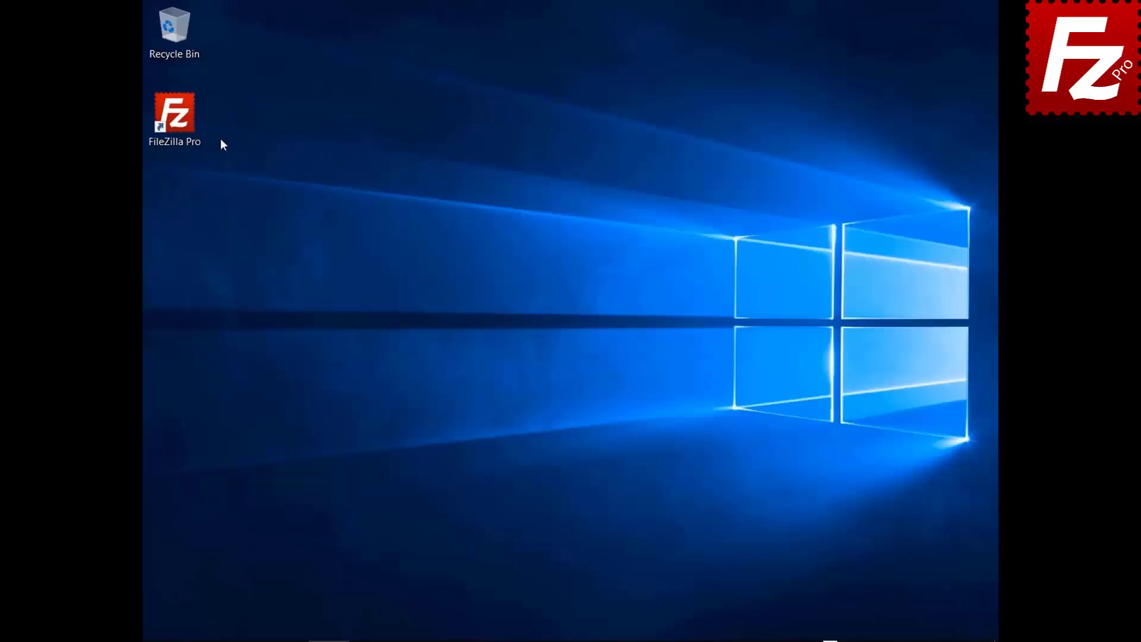
Launch FileZilla Pro from the desktop icon for a fresh, unconnected session
double_click(180, 131)
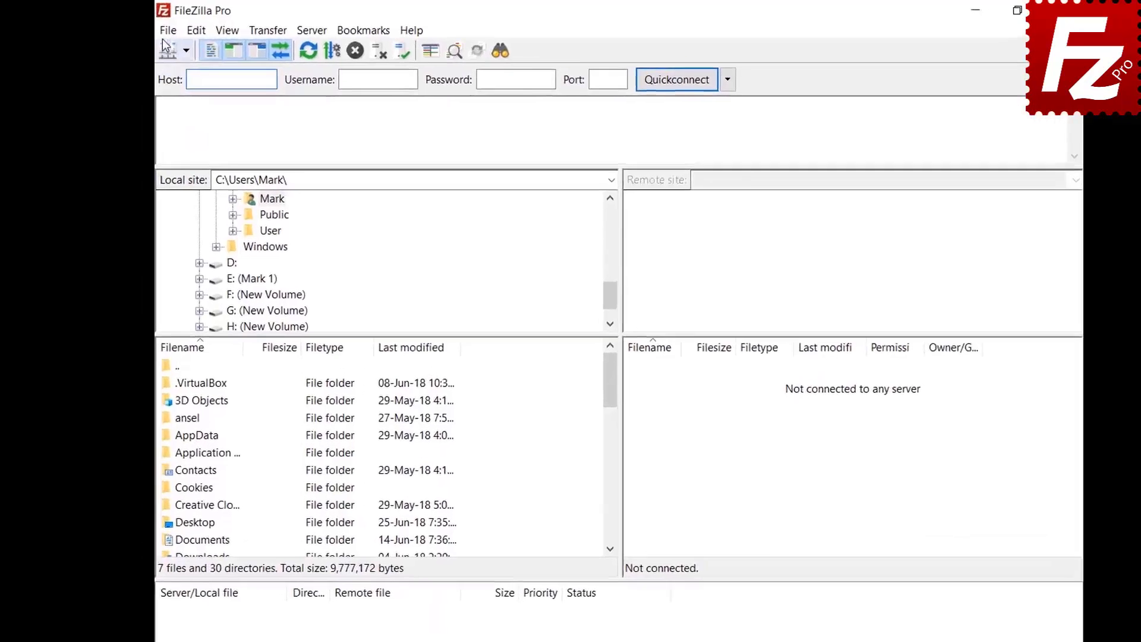
Add a new Site Manager entry named 'Google Cloud Connection'
click(151, 30)
click(169, 48)
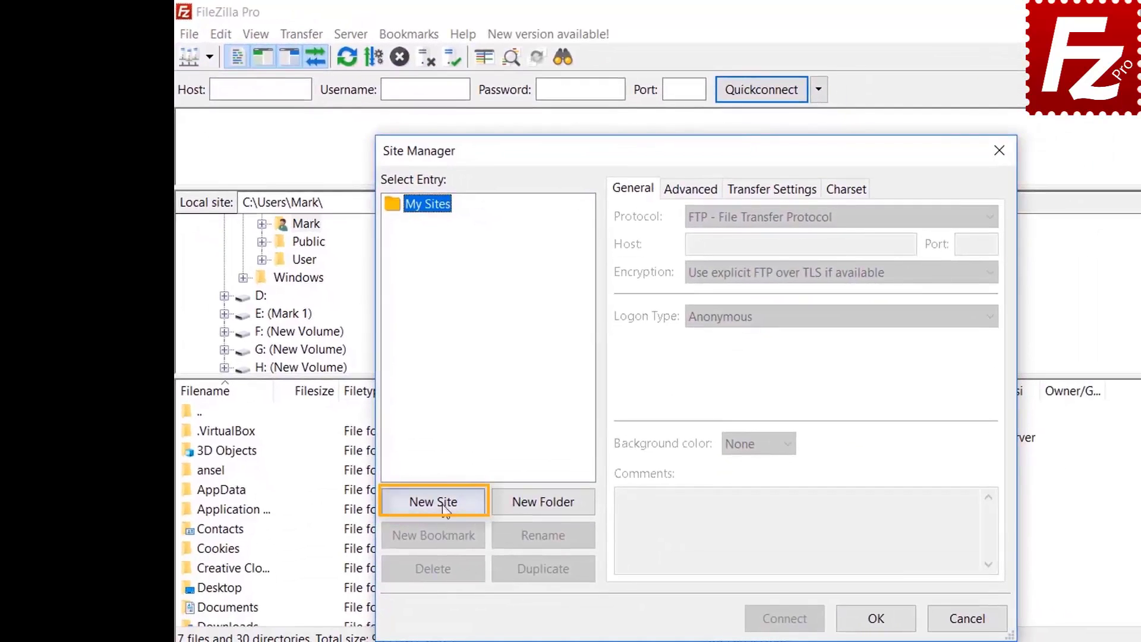
click(443, 503)
text(Googl)
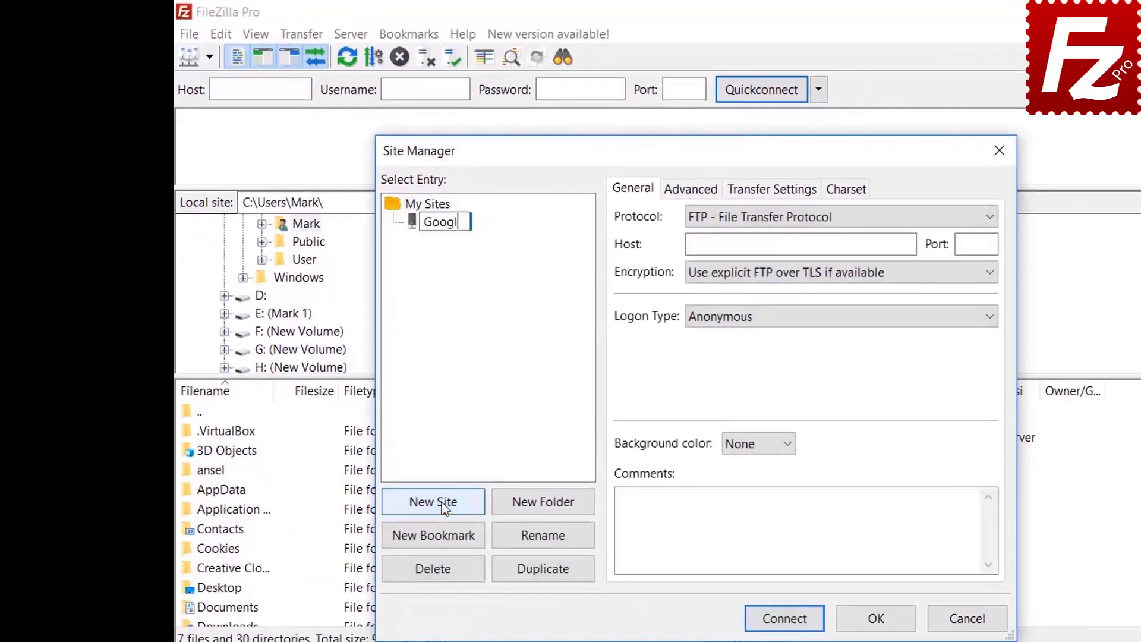
text(e Cloud Connection)
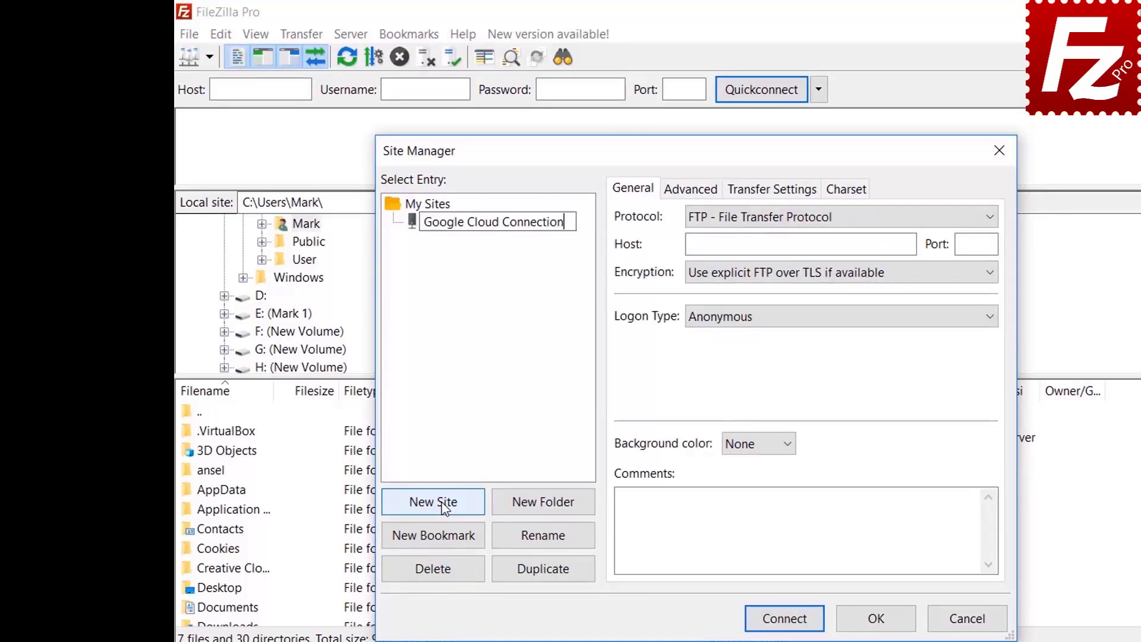
key(Return)
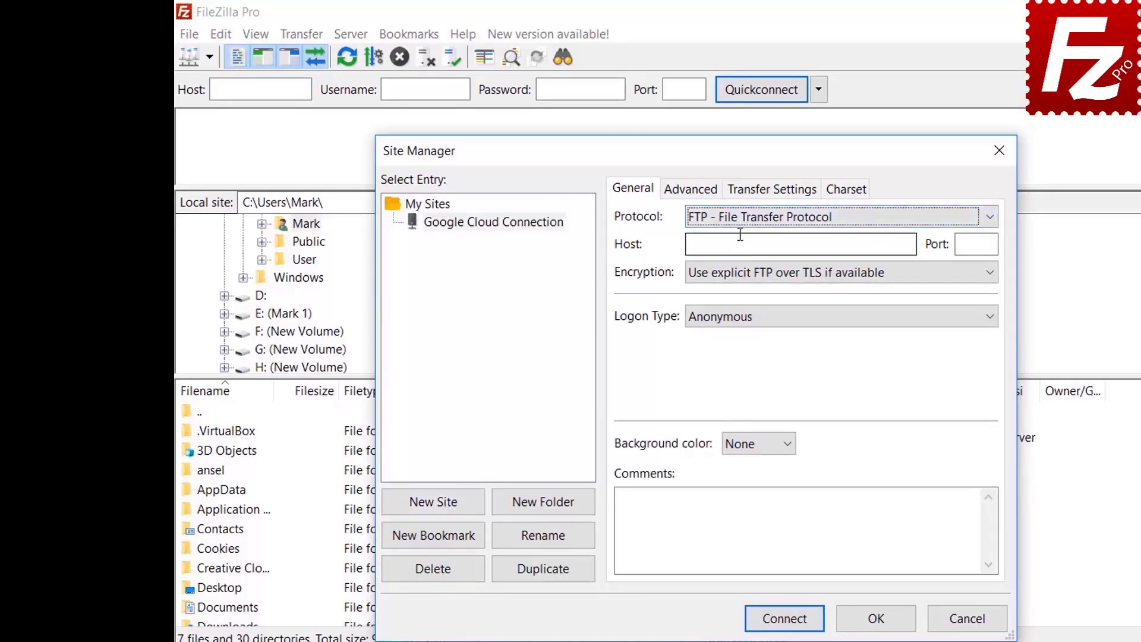
Use Google Cloud Storage with project ID filezilla-pro and the account e-mail, then connect
click(738, 221)
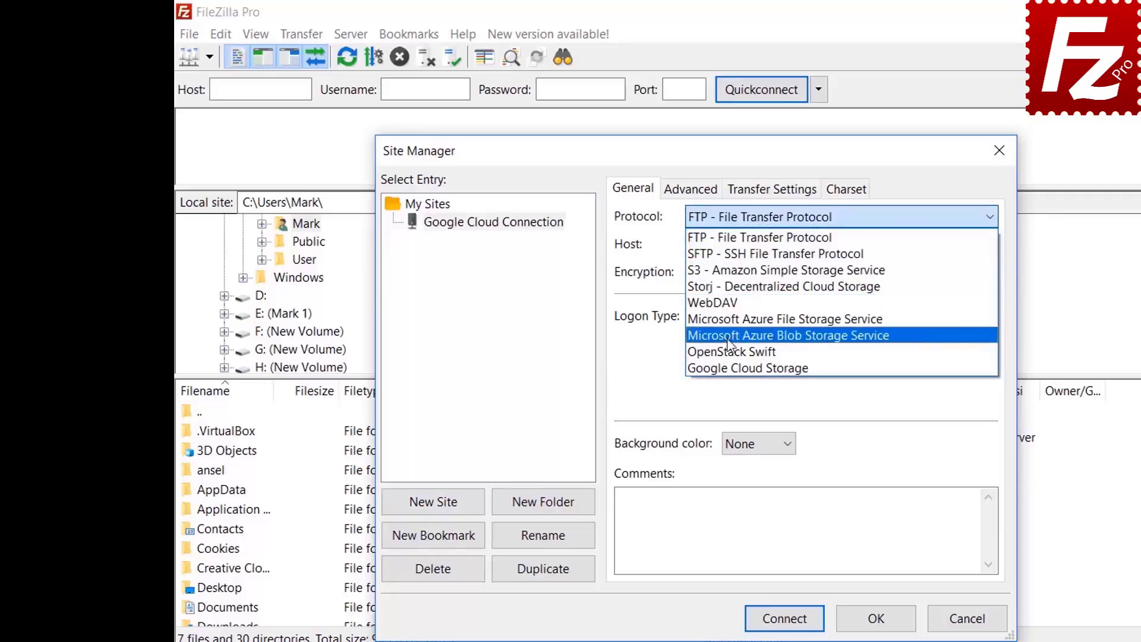
click(732, 369)
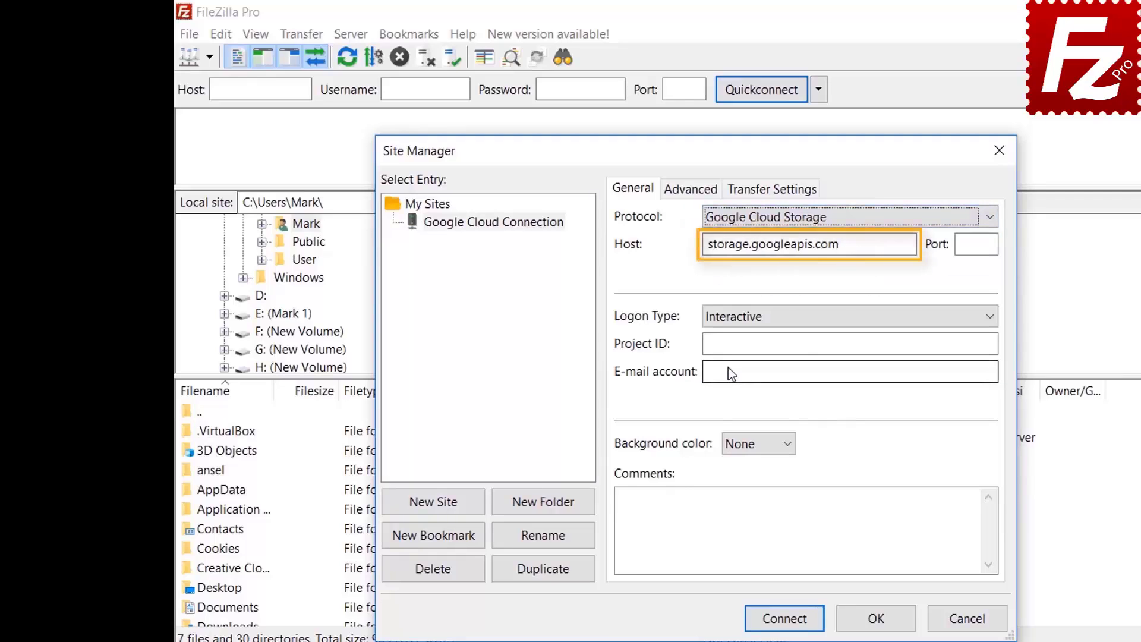
text(file)
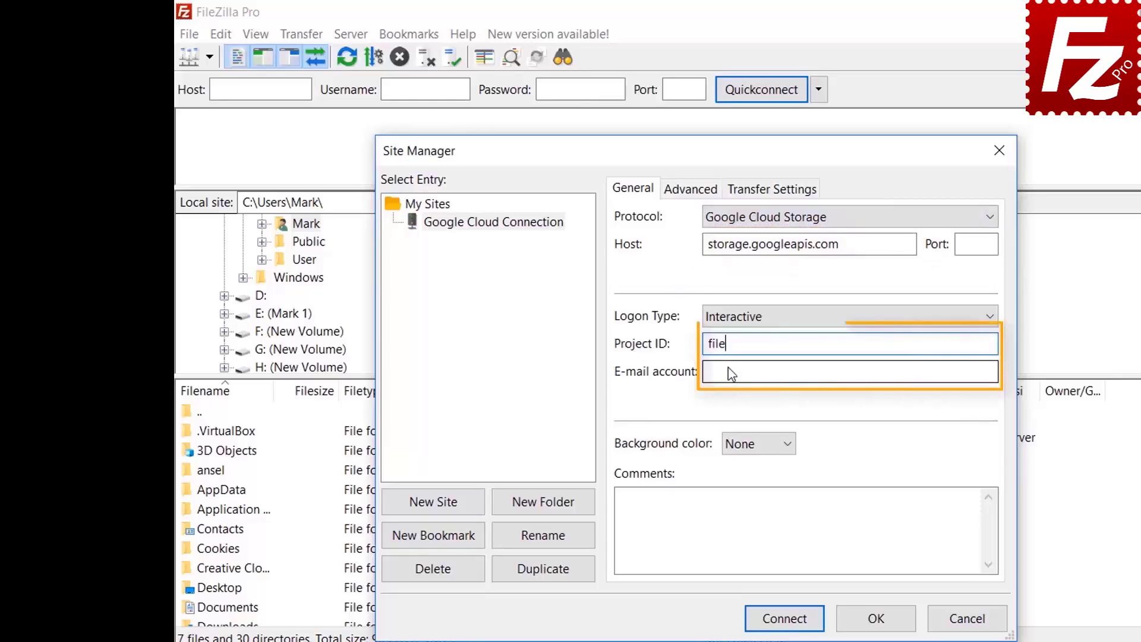
text(zilla-pro)
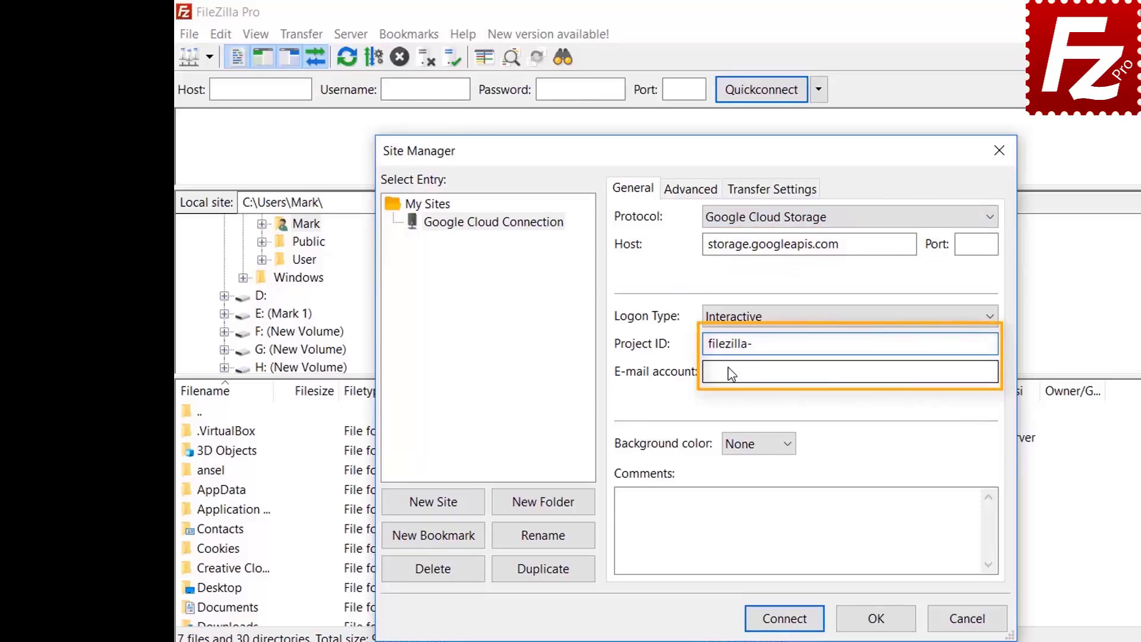
click(731, 372)
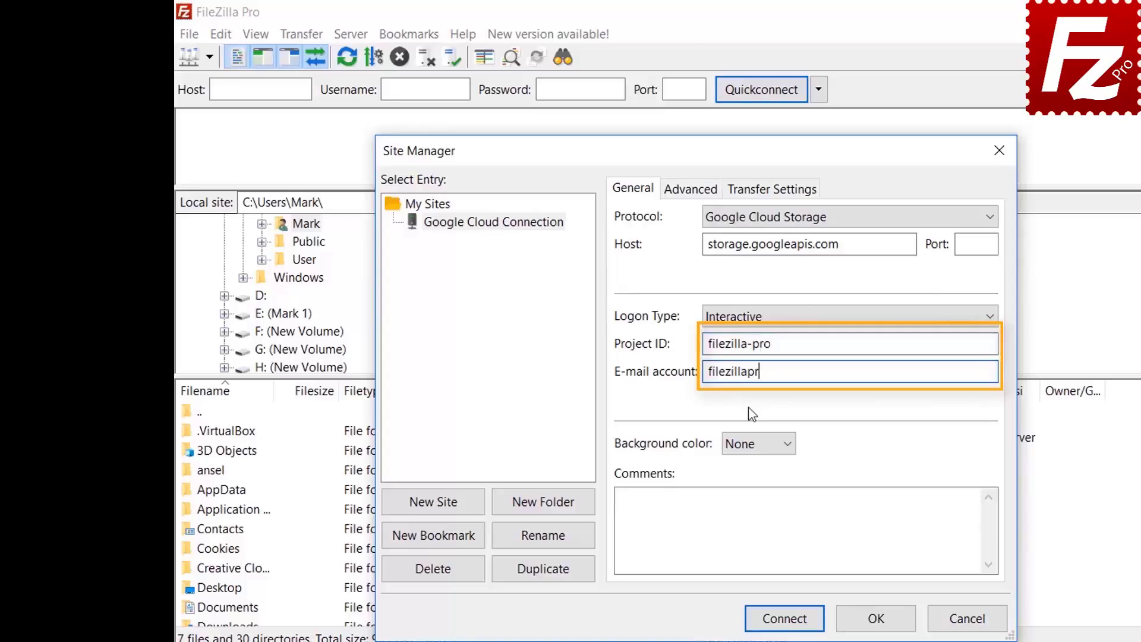
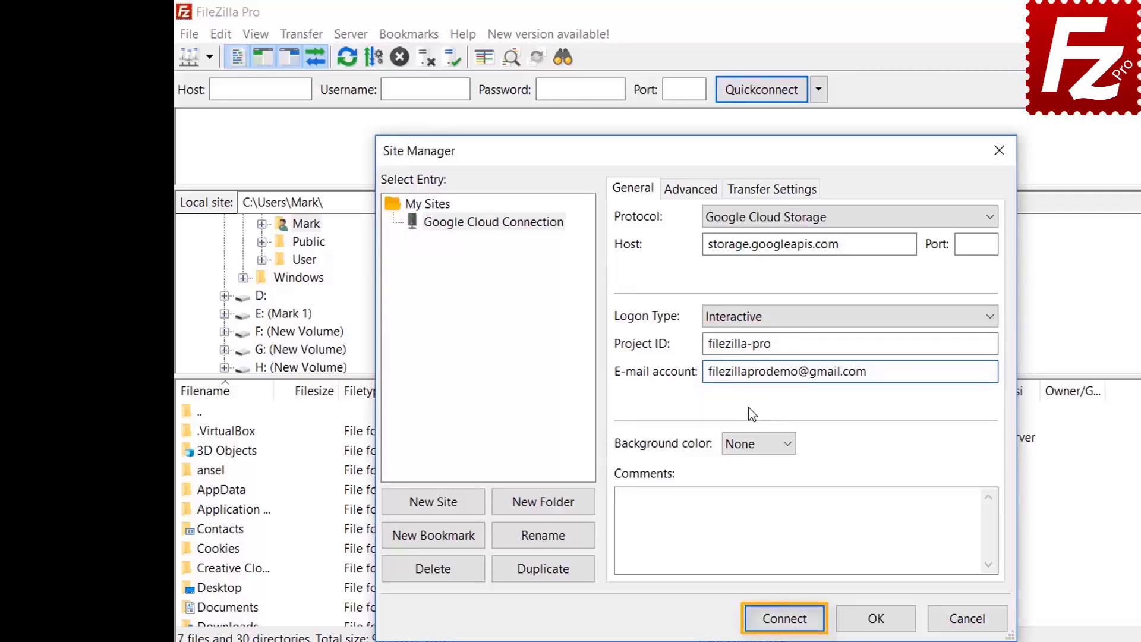
click(784, 619)
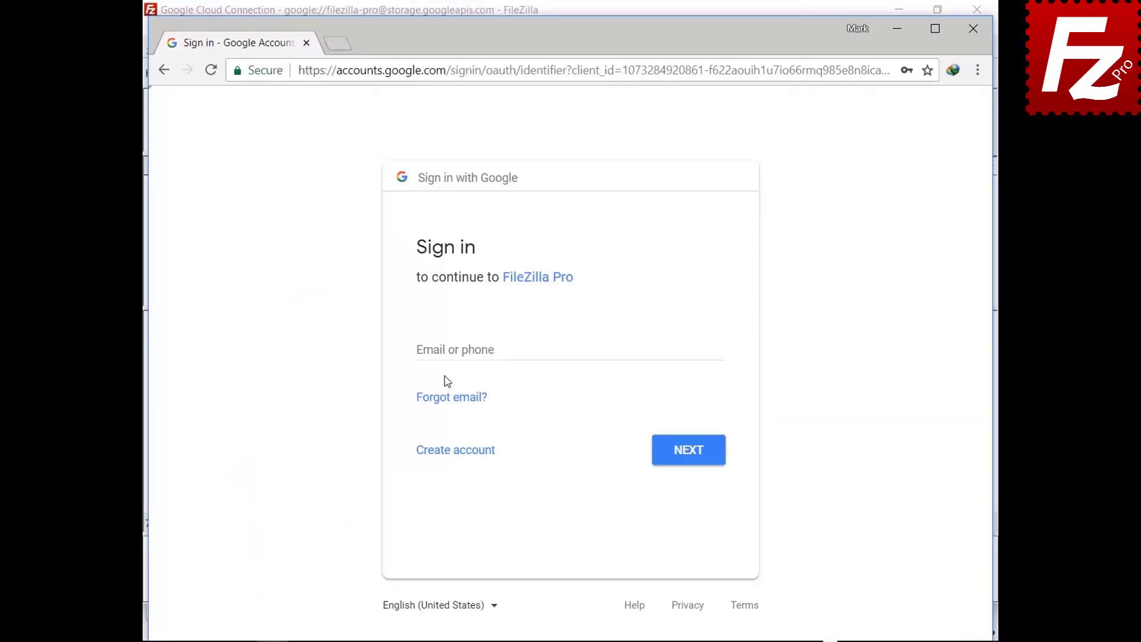
Sign in with the account e-mail and password, then allow FileZilla Pro Cloud Storage access
click(449, 350)
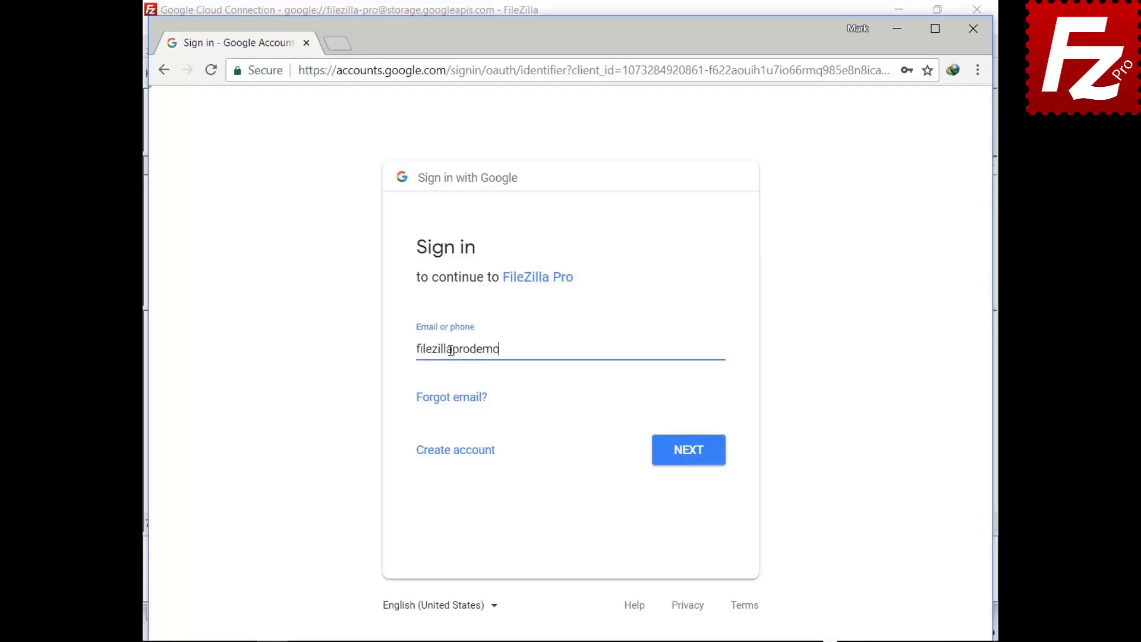
click(687, 455)
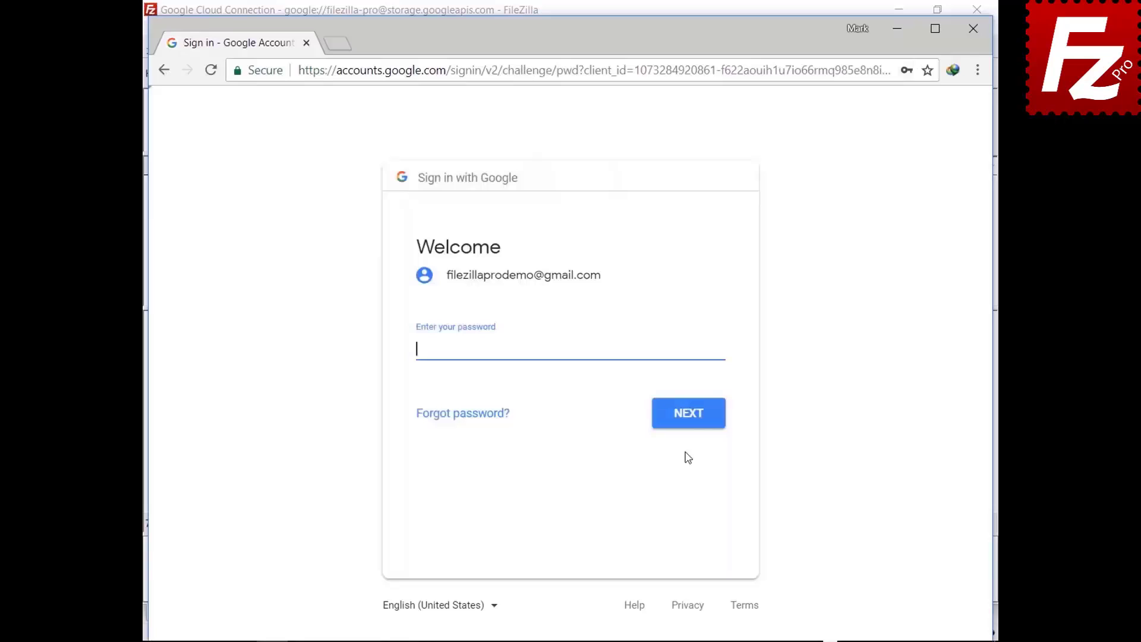
key(ctrl+v)
click(691, 424)
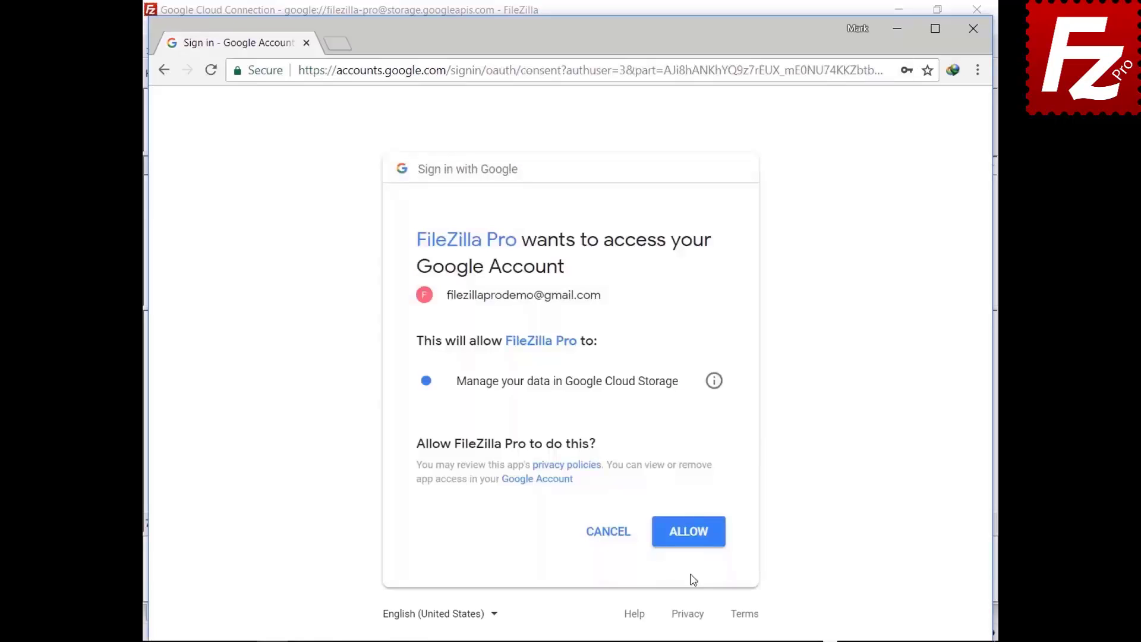
click(688, 539)
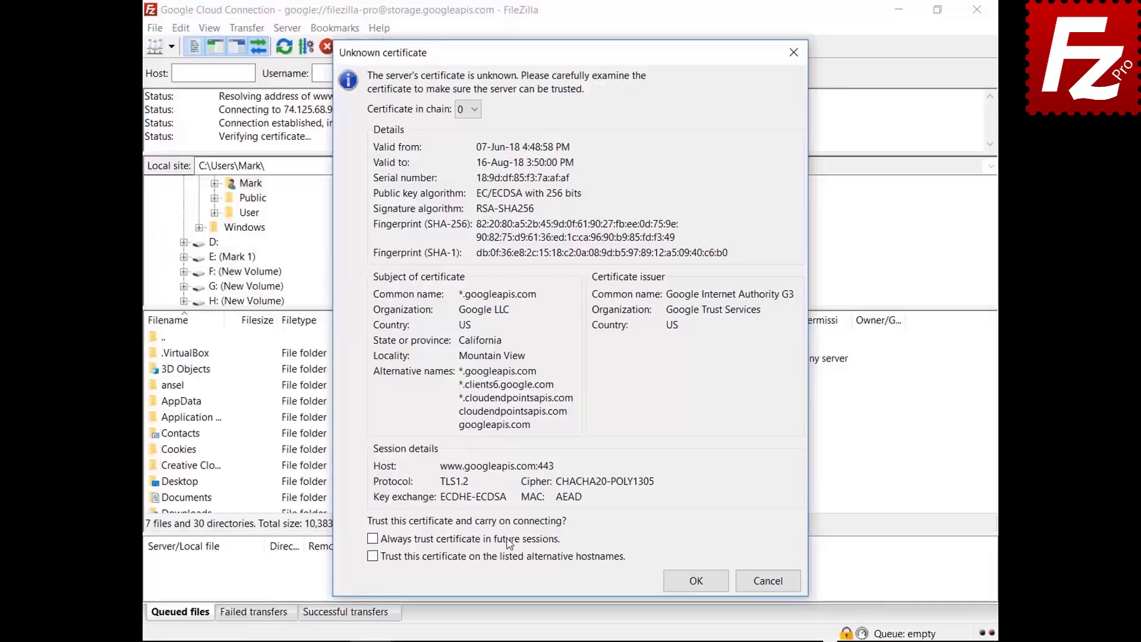
Always trust the storage.googleapis.com certificates, including alternative hostnames, so the connection completes
click(505, 538)
click(506, 556)
click(667, 588)
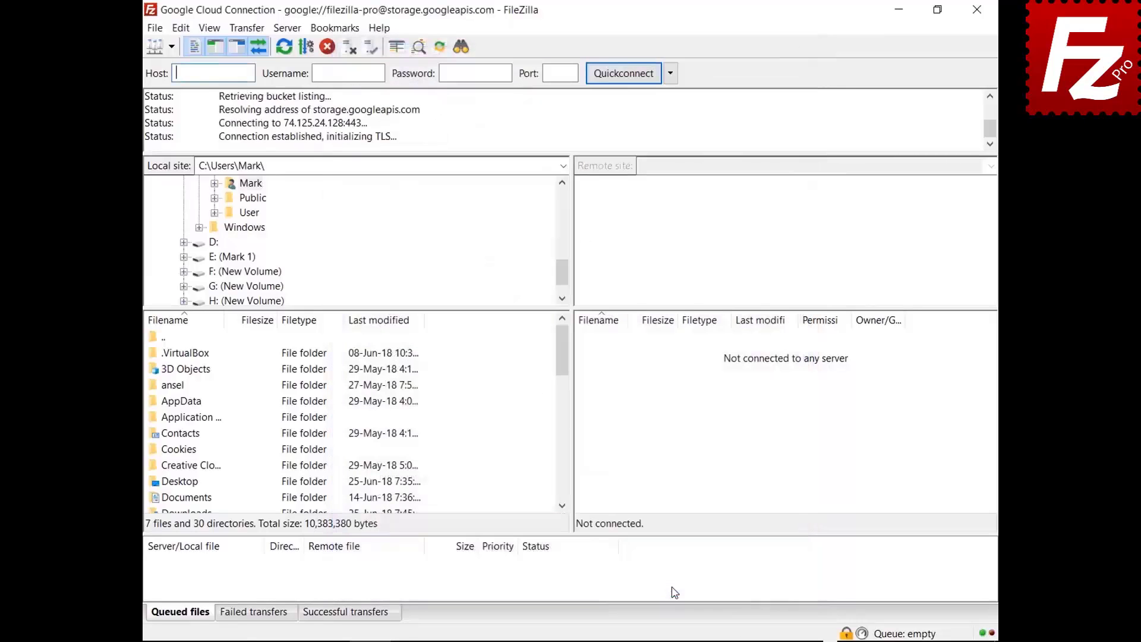
click(777, 621)
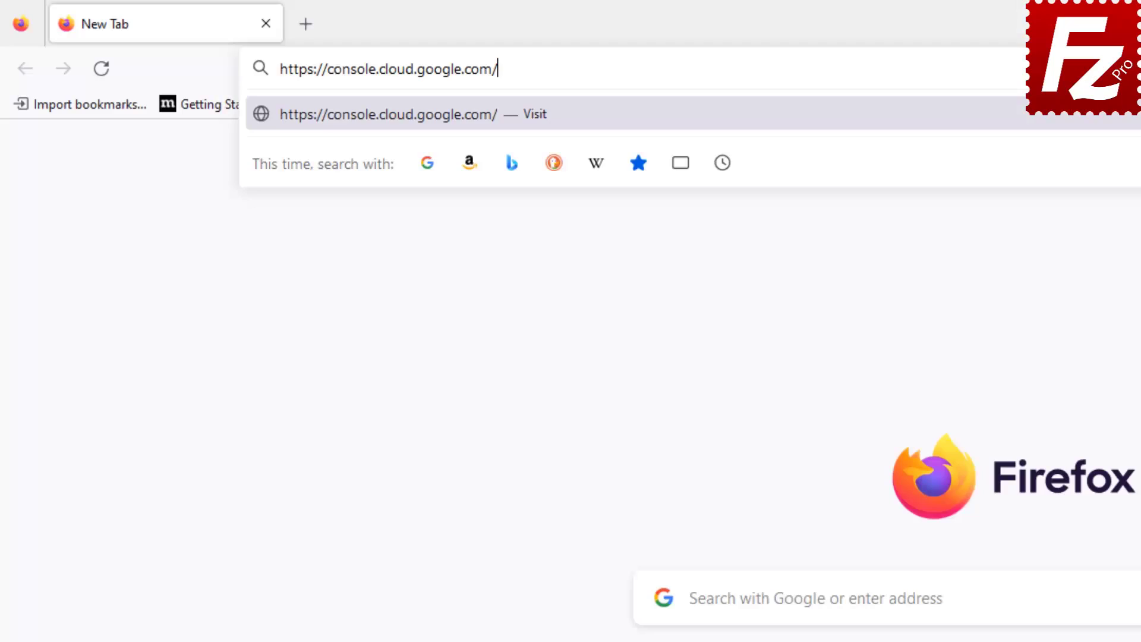
Load console.cloud.google.com and sign in with the Google account e-mail
key(Return)
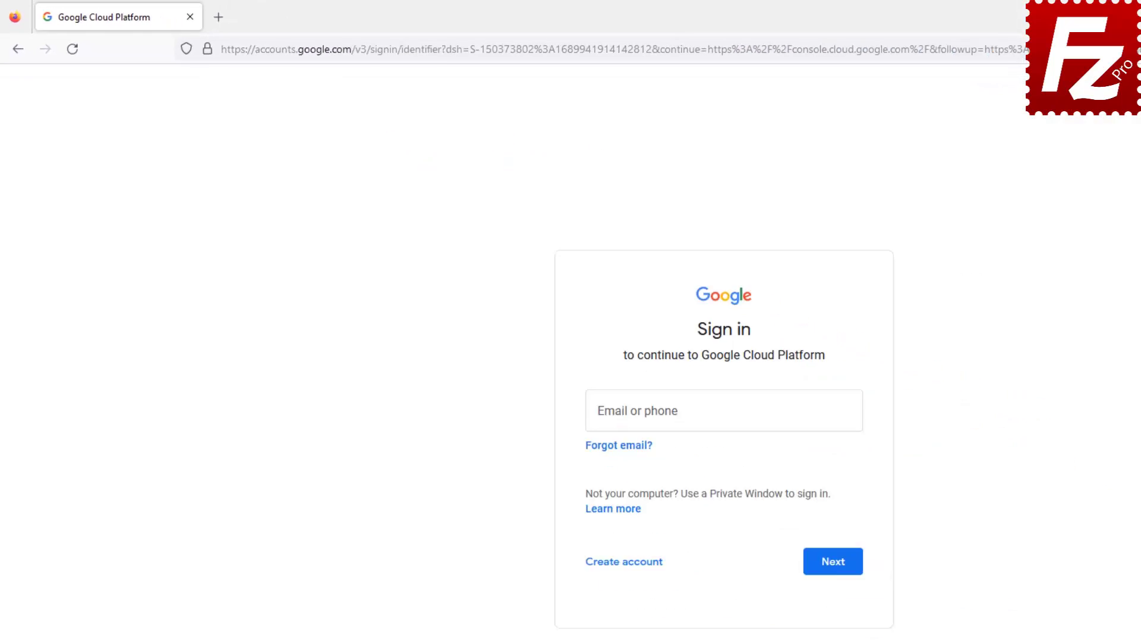
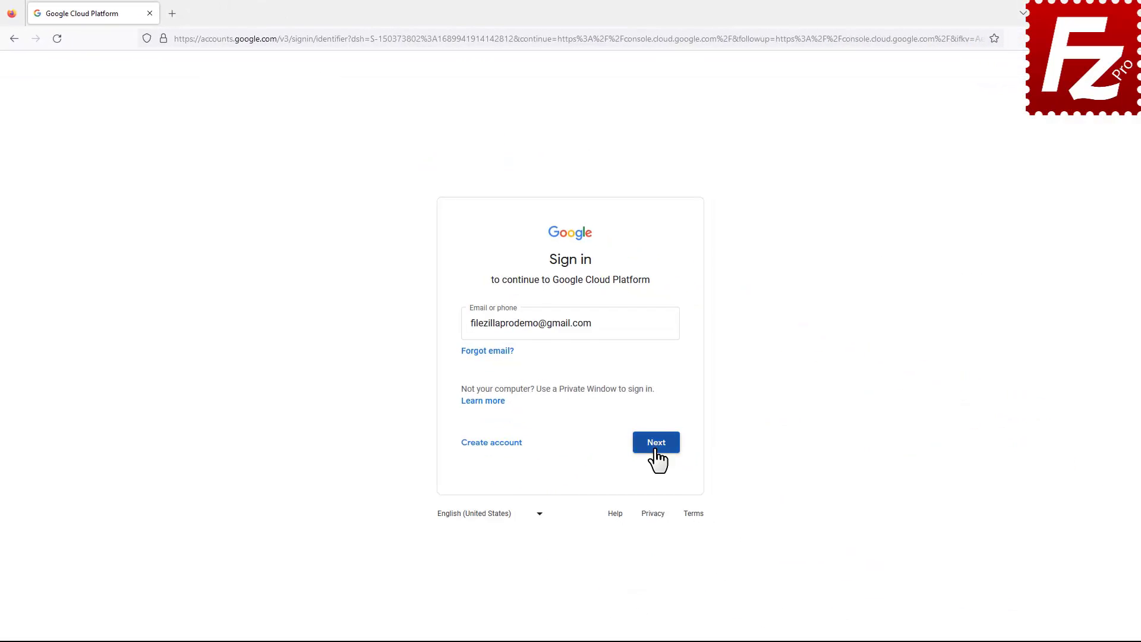
click(656, 444)
click(656, 432)
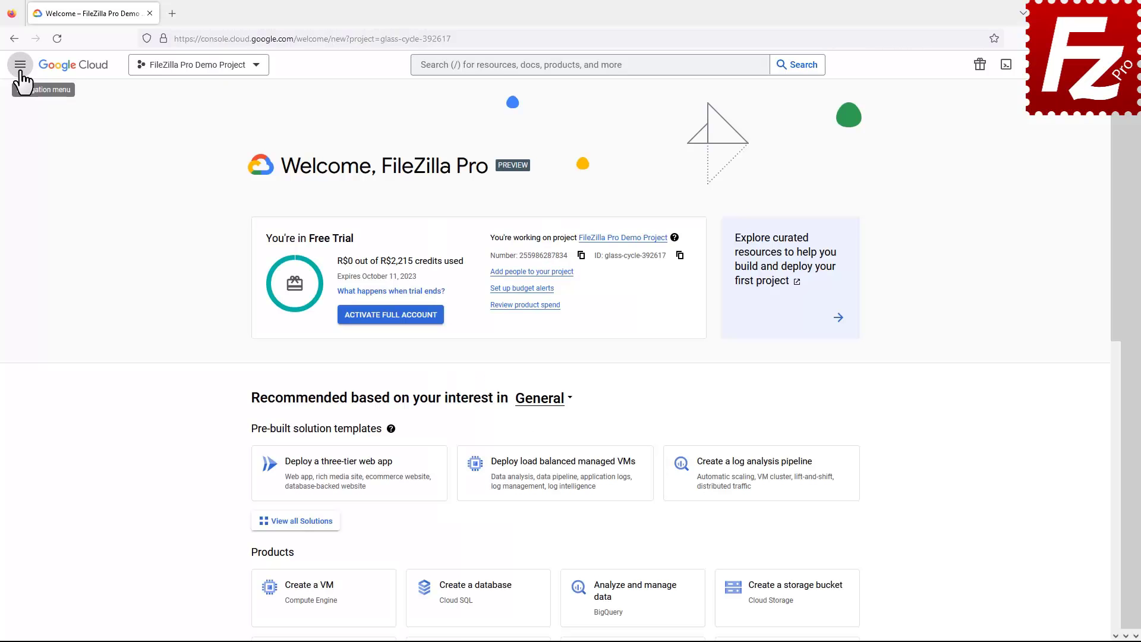
Create and download a JSON private key for the FileZilla Pro Demo Service Account
click(21, 65)
click(26, 214)
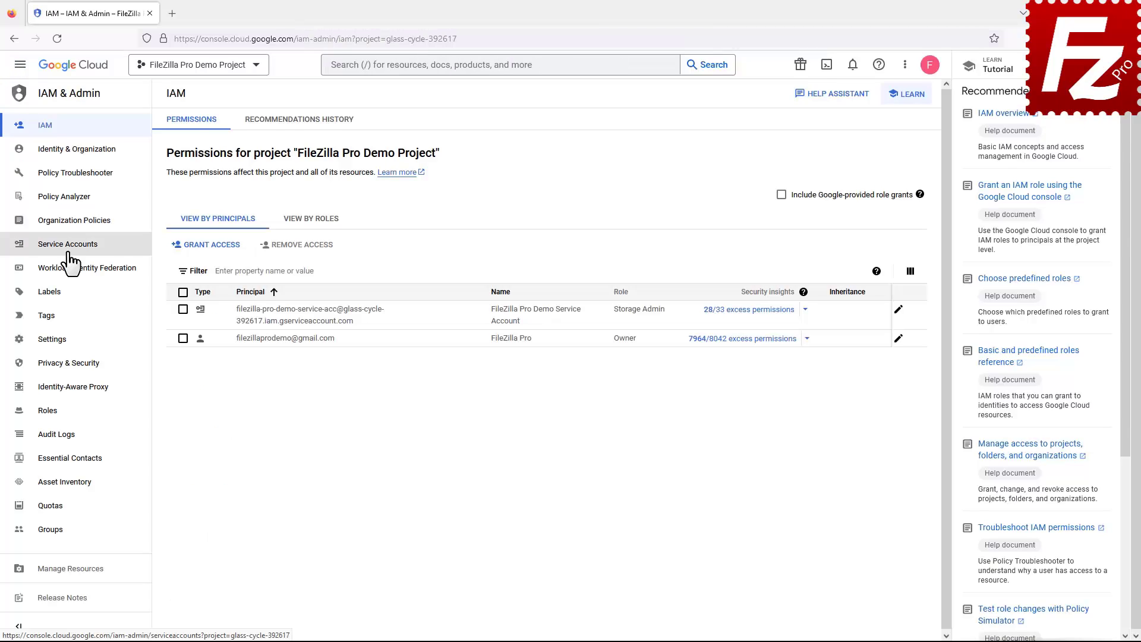
click(68, 254)
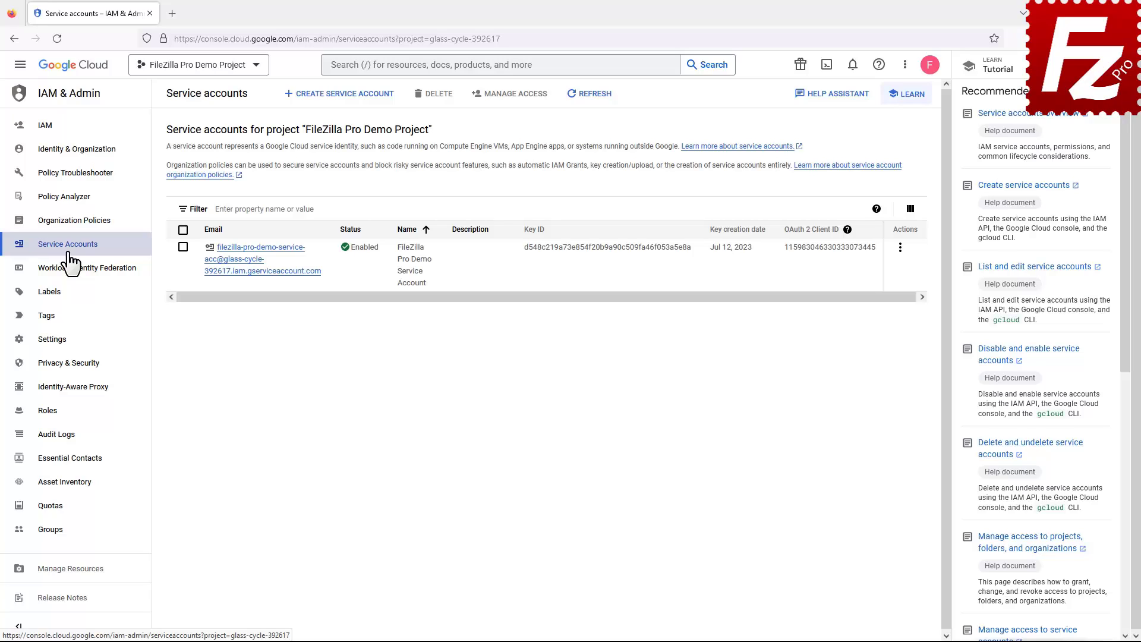
click(258, 271)
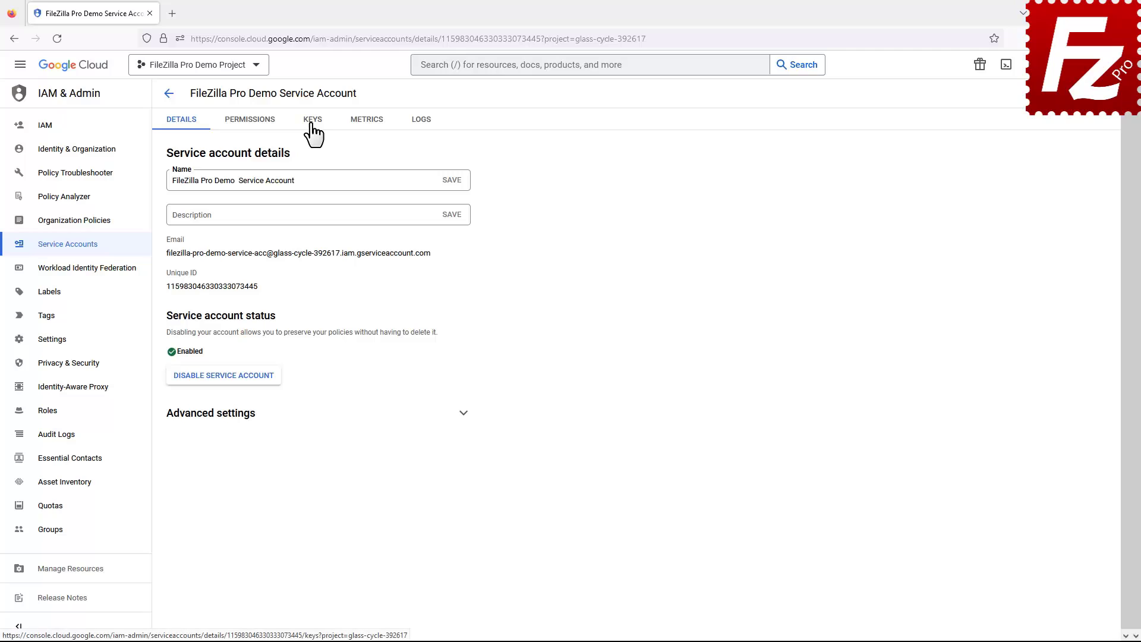
click(311, 125)
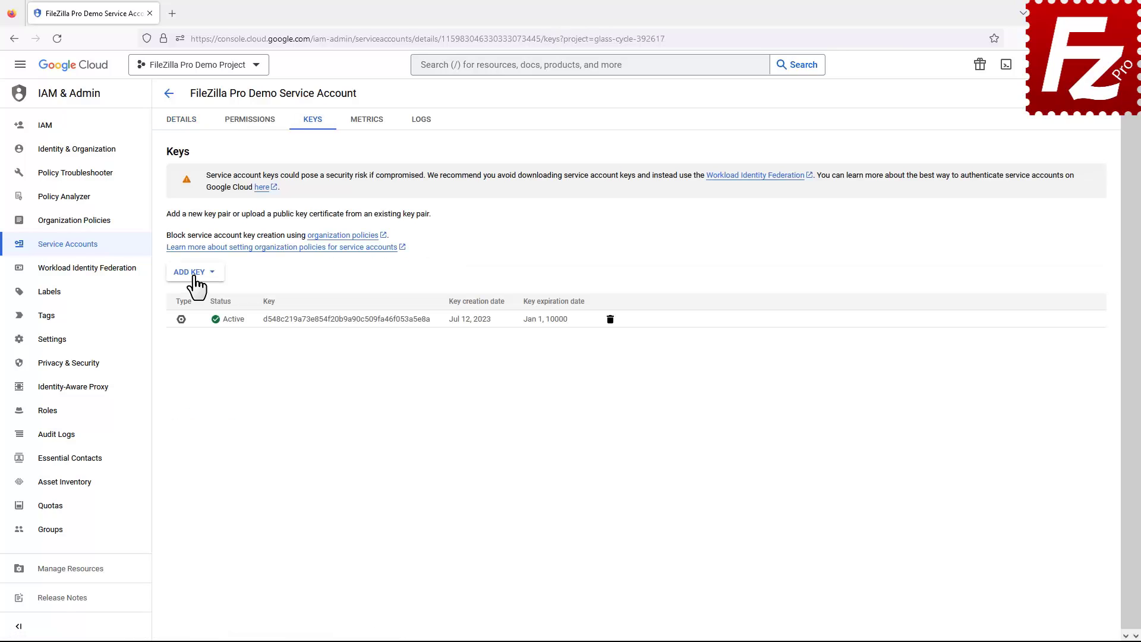
click(191, 274)
click(199, 297)
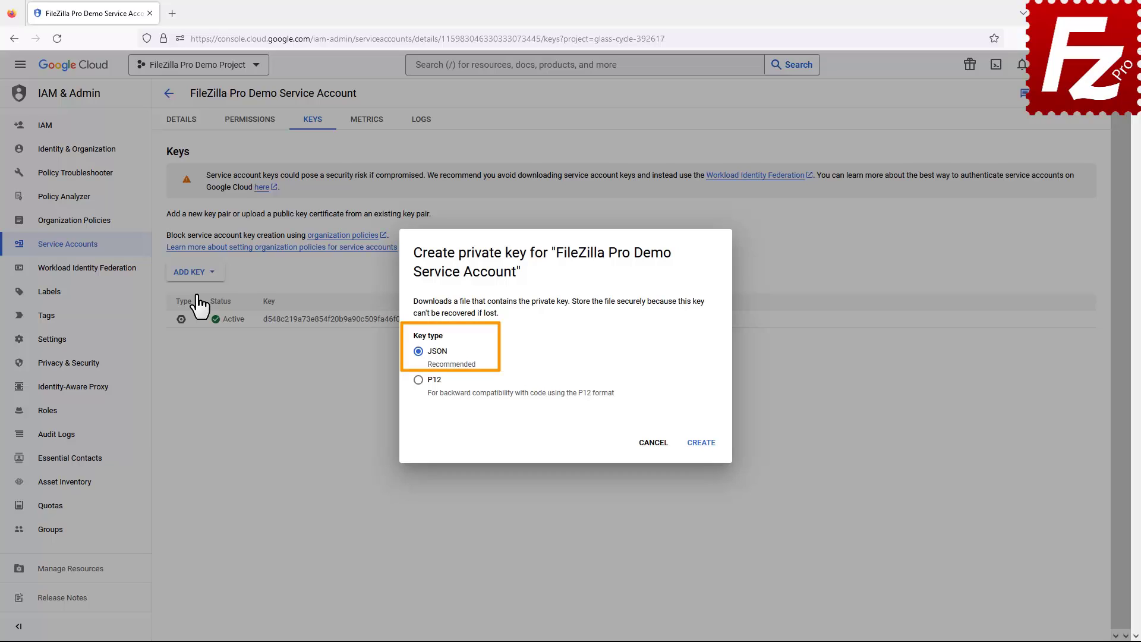
click(700, 443)
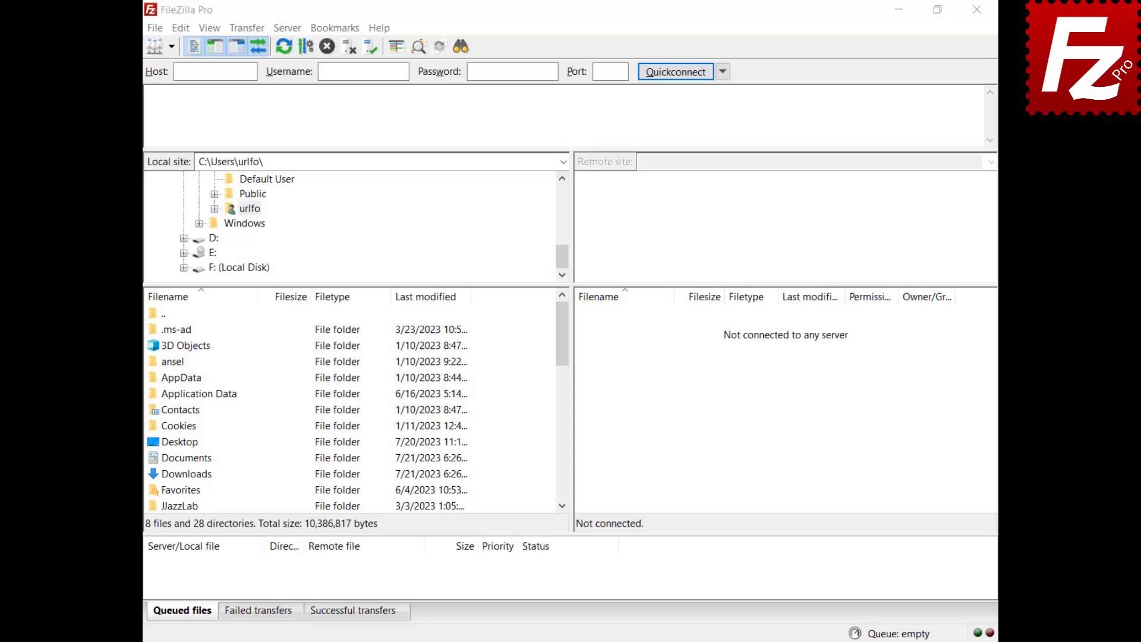
Add a new Site Manager entry named 'Google Cloud'
click(154, 30)
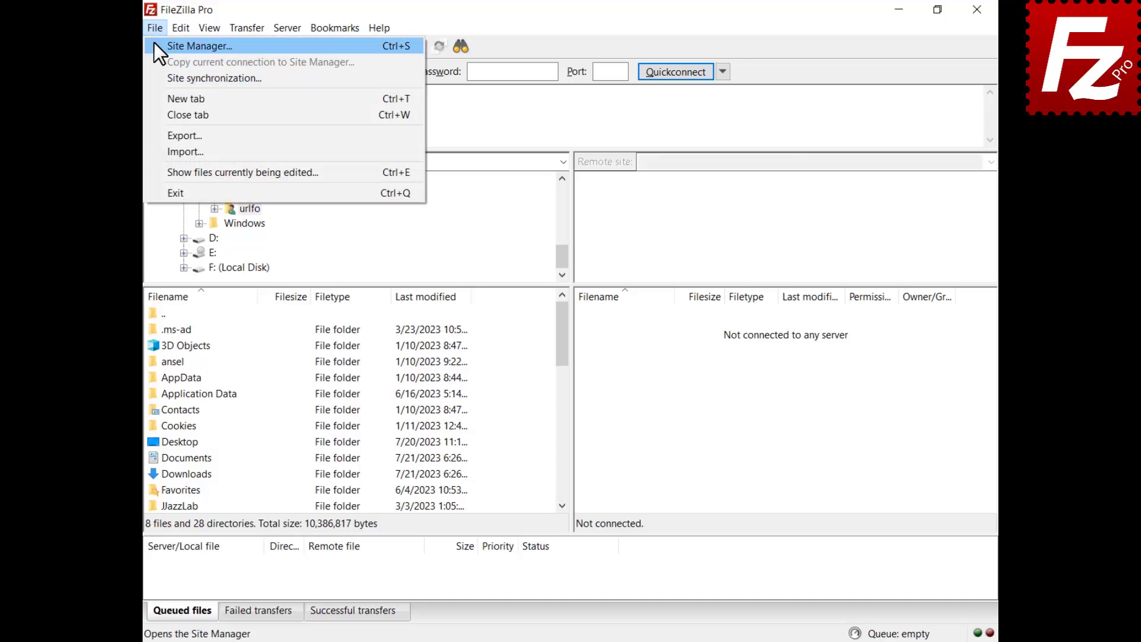
click(154, 46)
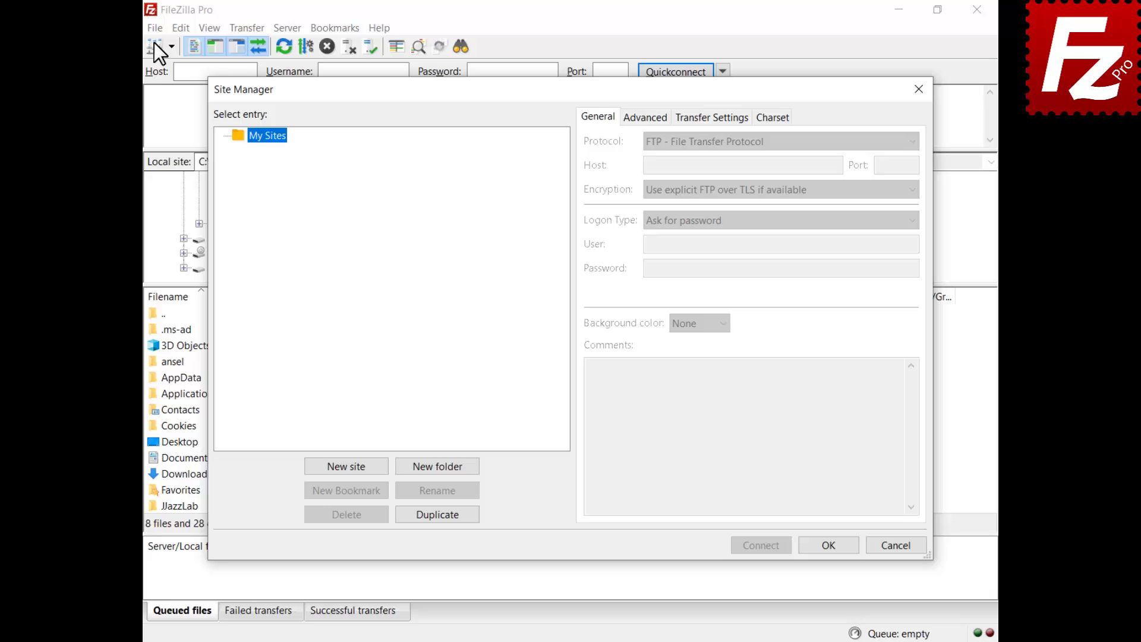
click(346, 465)
text(Google Cloud)
key(Return)
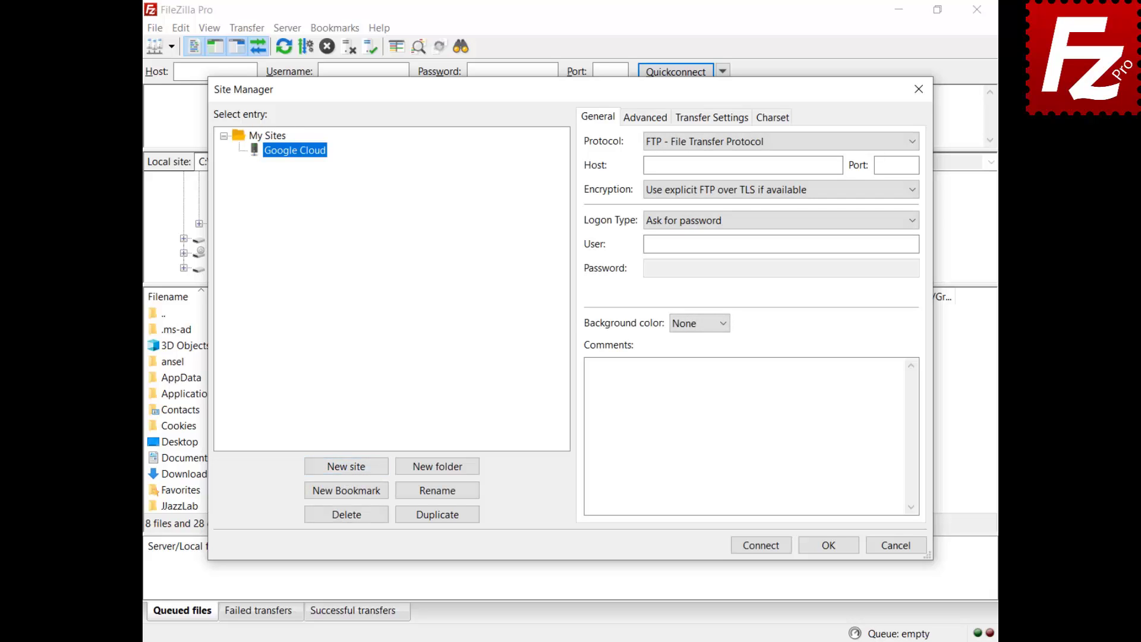
Use Google Cloud Storage with Service Account and the downloaded JSON key file, then connect
click(757, 146)
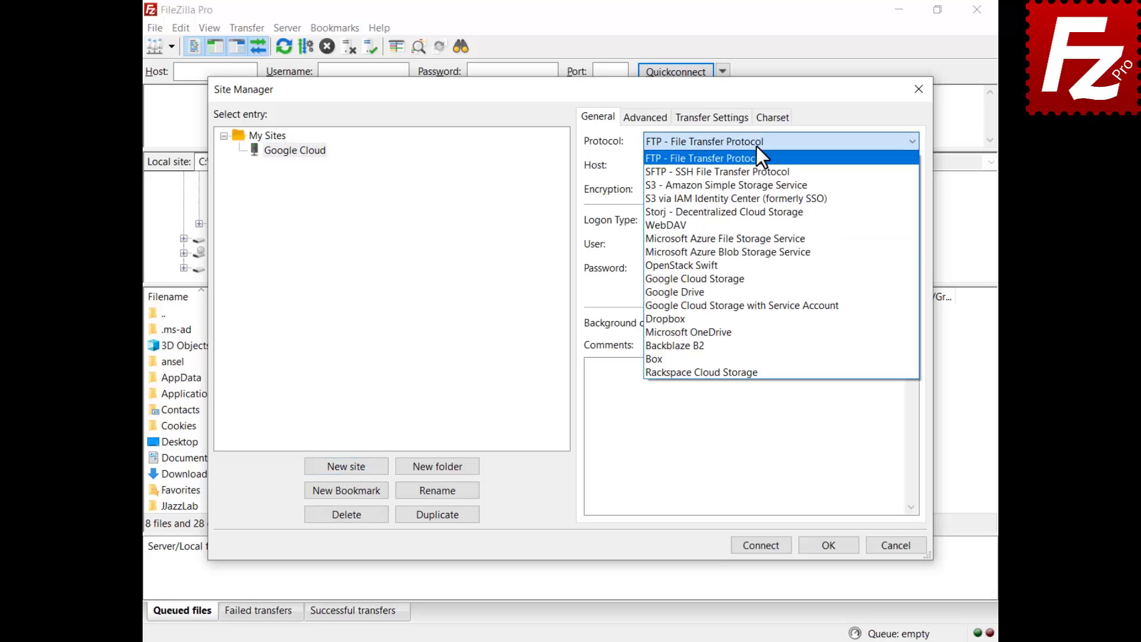
click(775, 306)
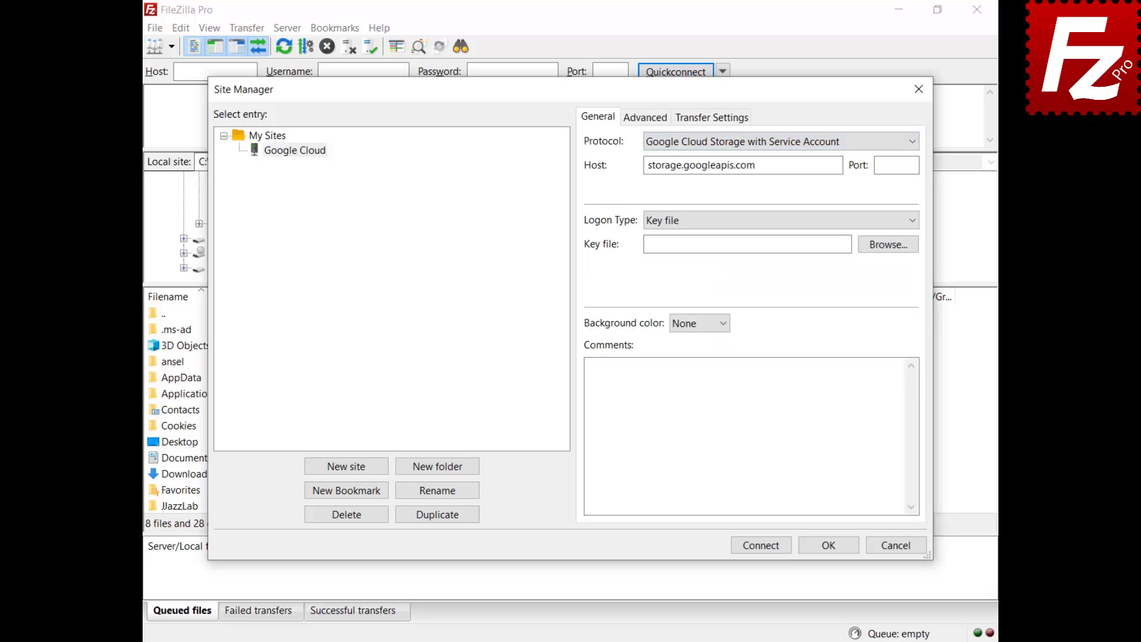
click(886, 247)
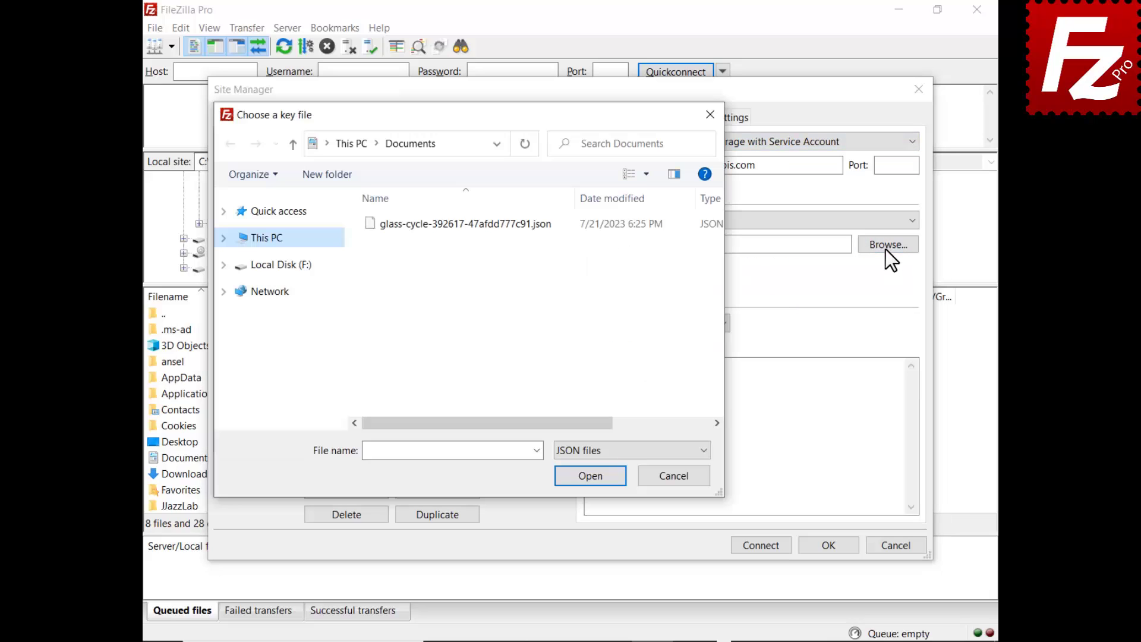
double_click(455, 223)
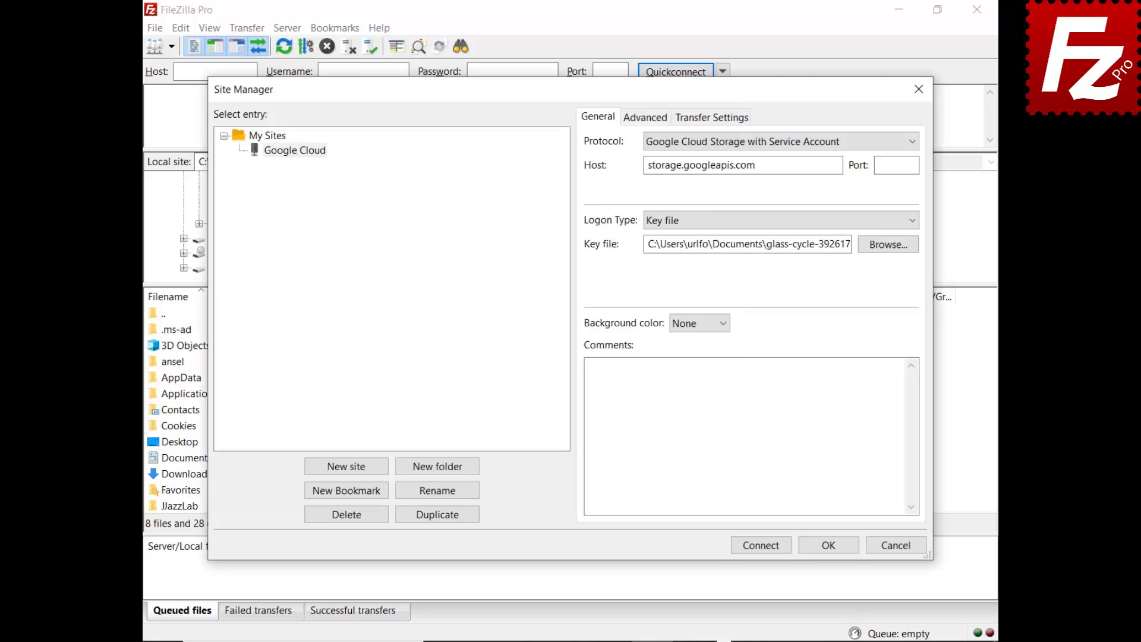
click(760, 545)
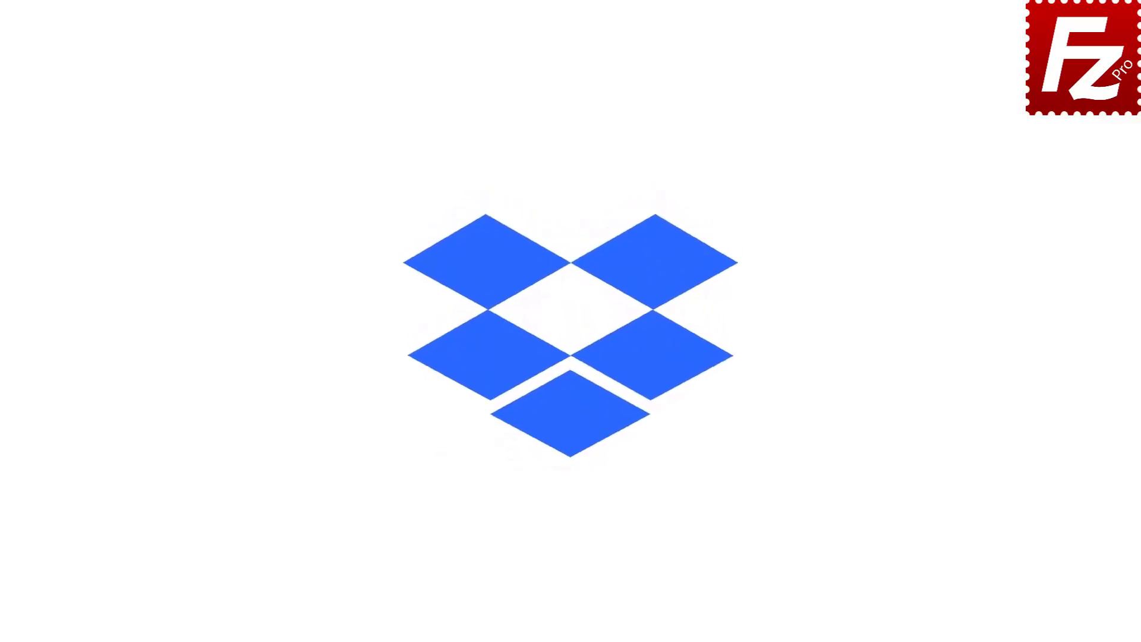
Launch FileZilla Pro and add a new site named 'Dropbox' in the Site Manager
double_click(180, 123)
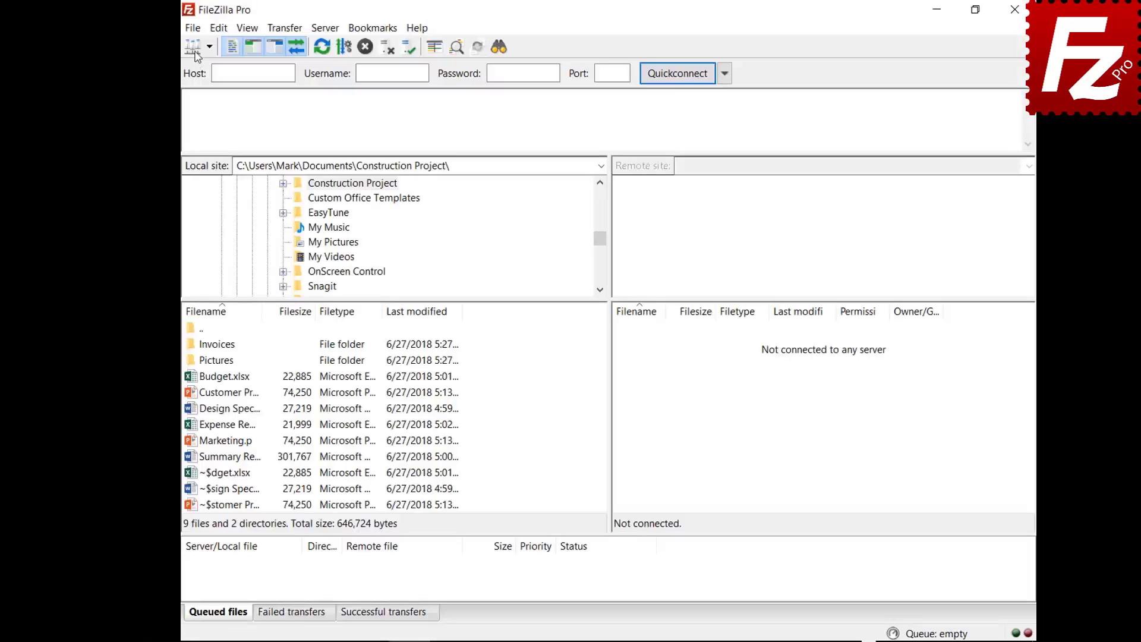
click(161, 31)
click(155, 49)
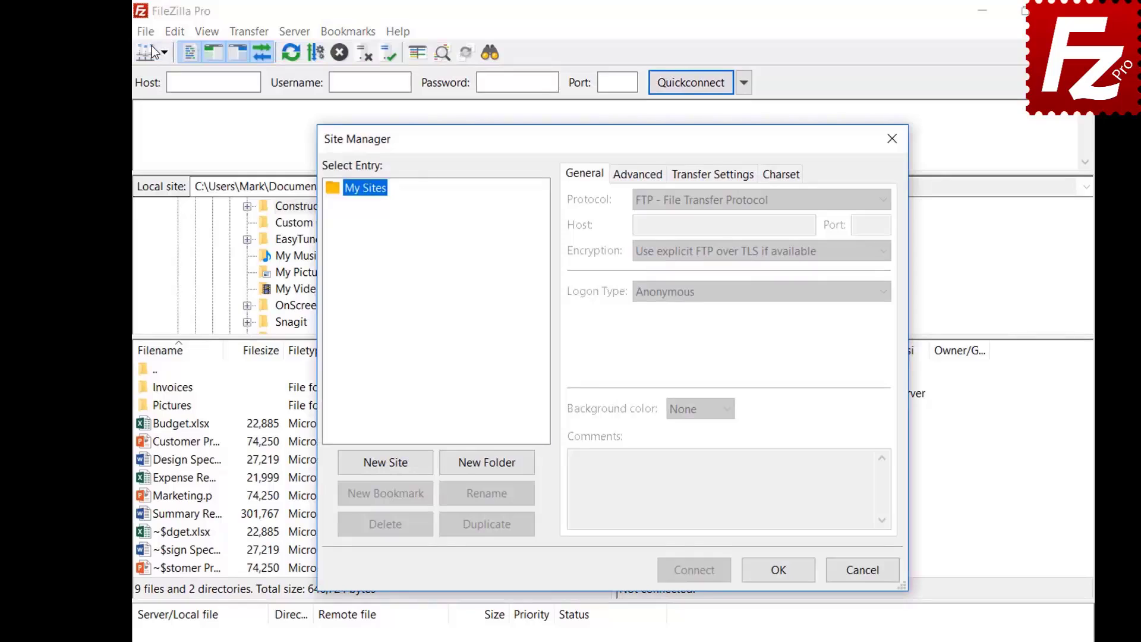
click(387, 469)
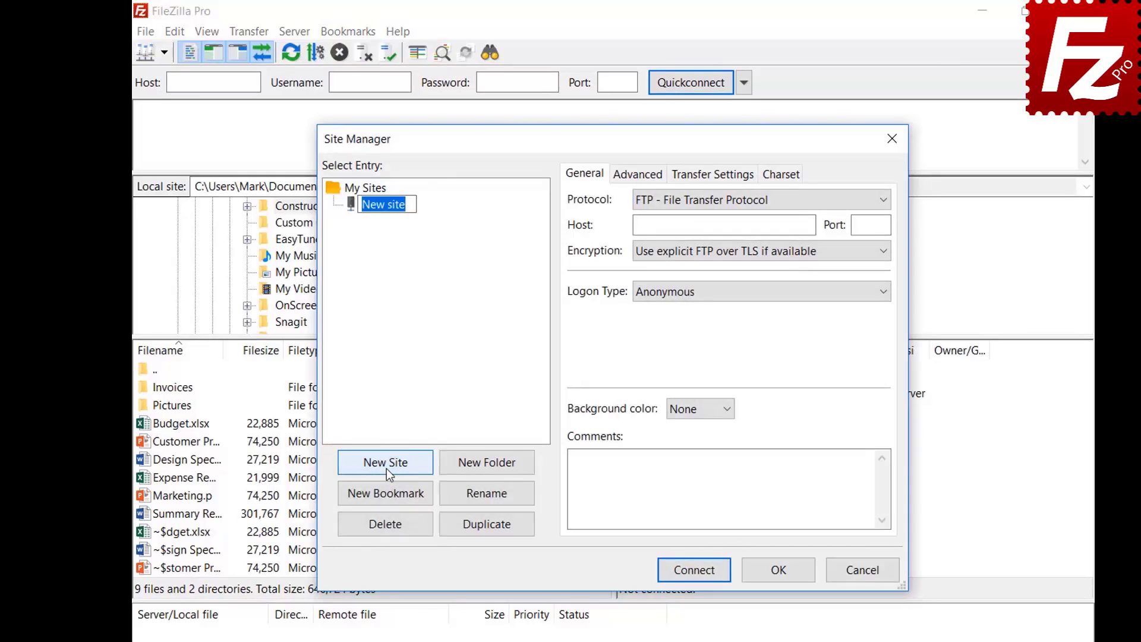
text(Dropbox)
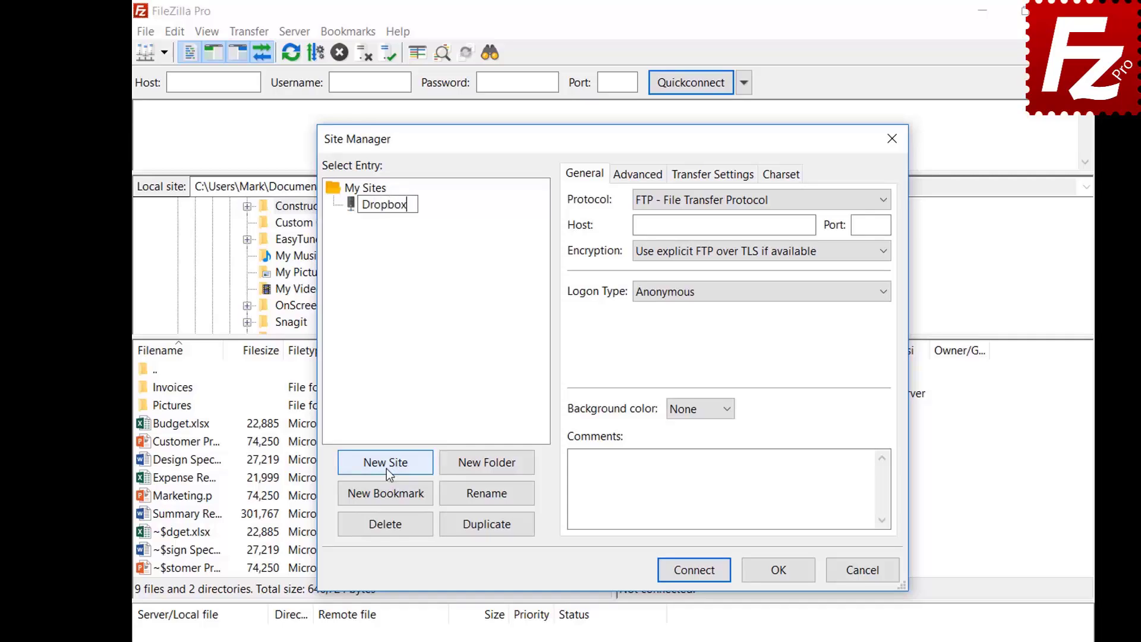
Set the site's protocol to Dropbox, connect, and allow FileZilla Pro access to Dropbox files
click(833, 201)
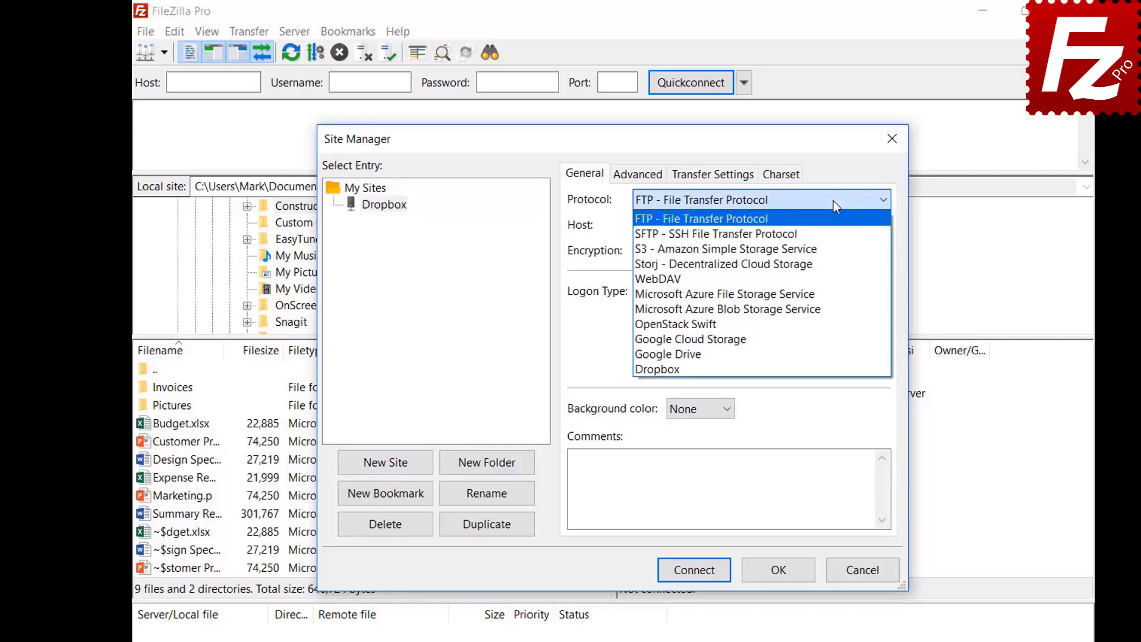
click(833, 366)
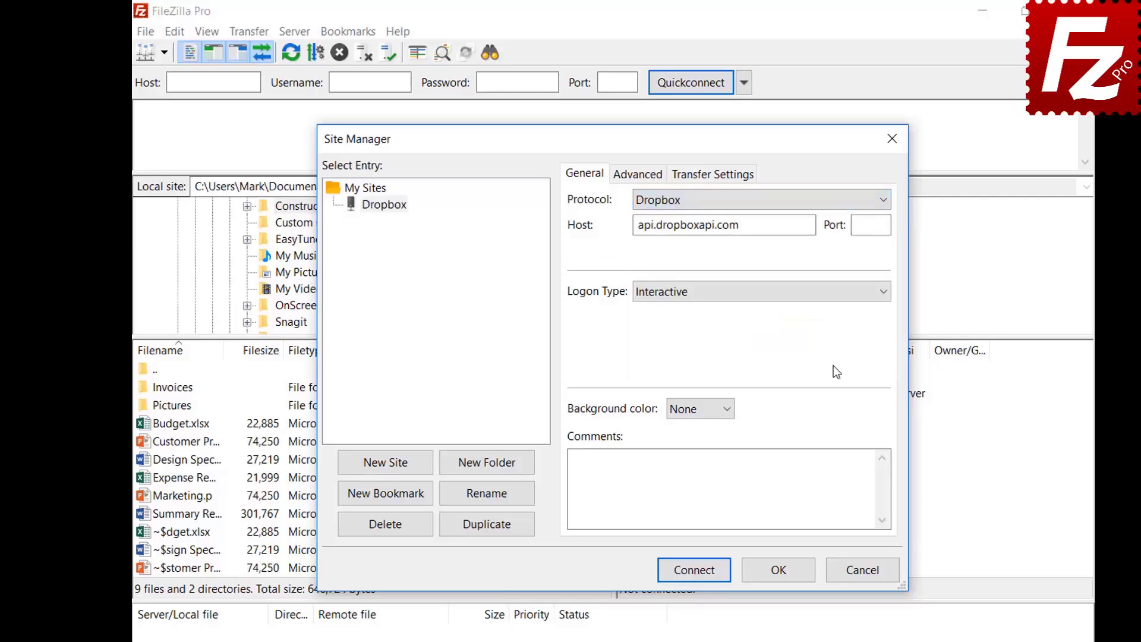
click(693, 579)
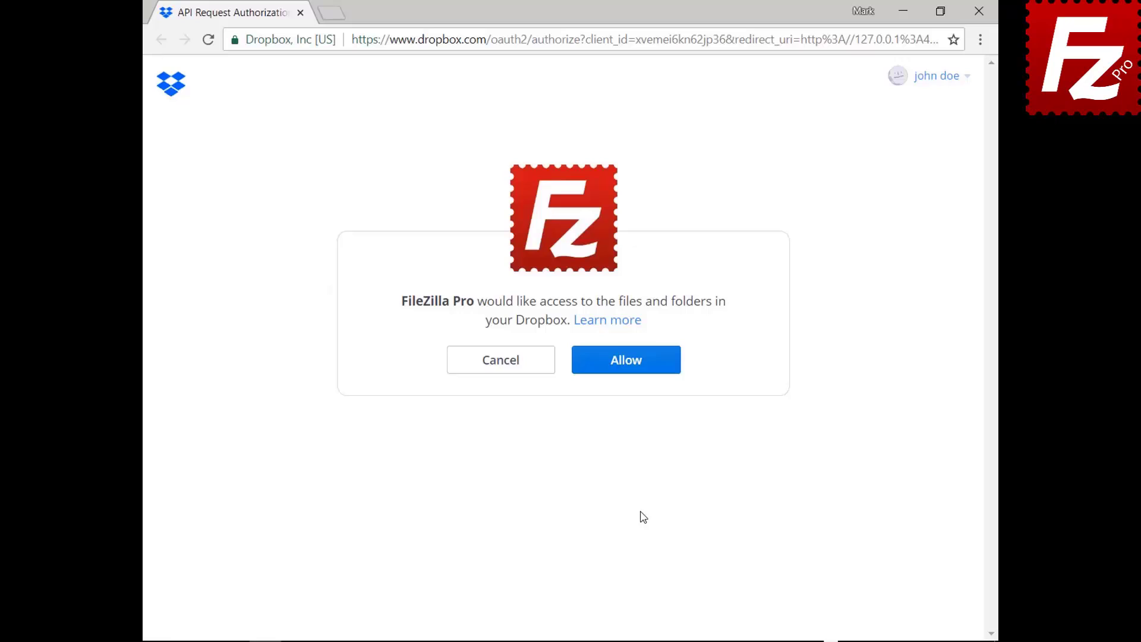
click(633, 370)
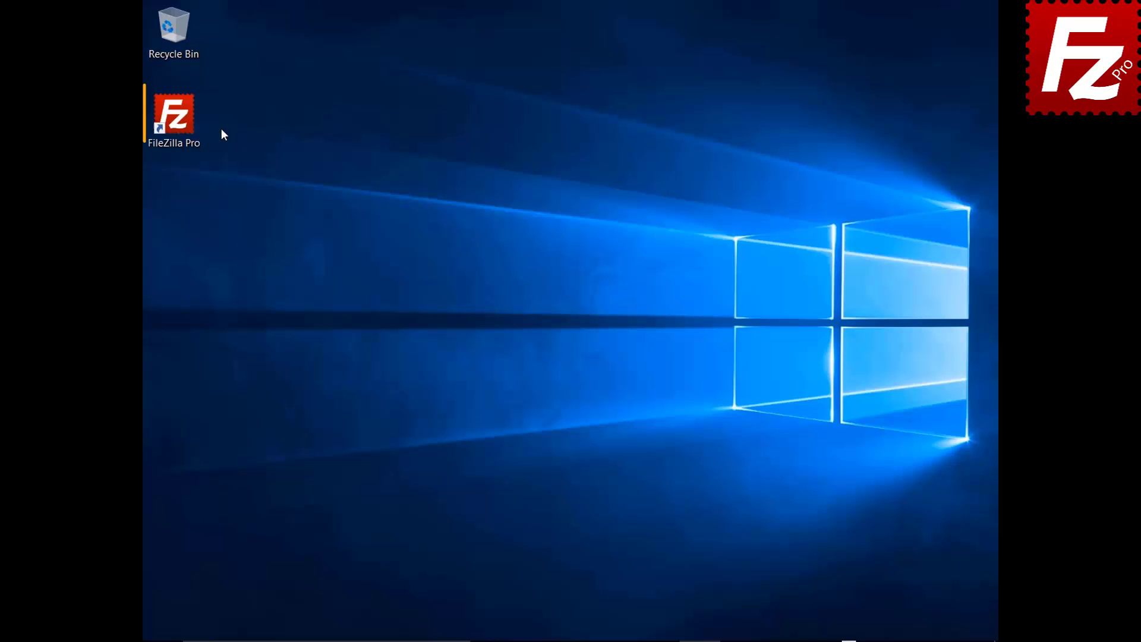
Relaunch FileZilla Pro and create a new site named 'Dropbox' in the Site Manager
double_click(180, 123)
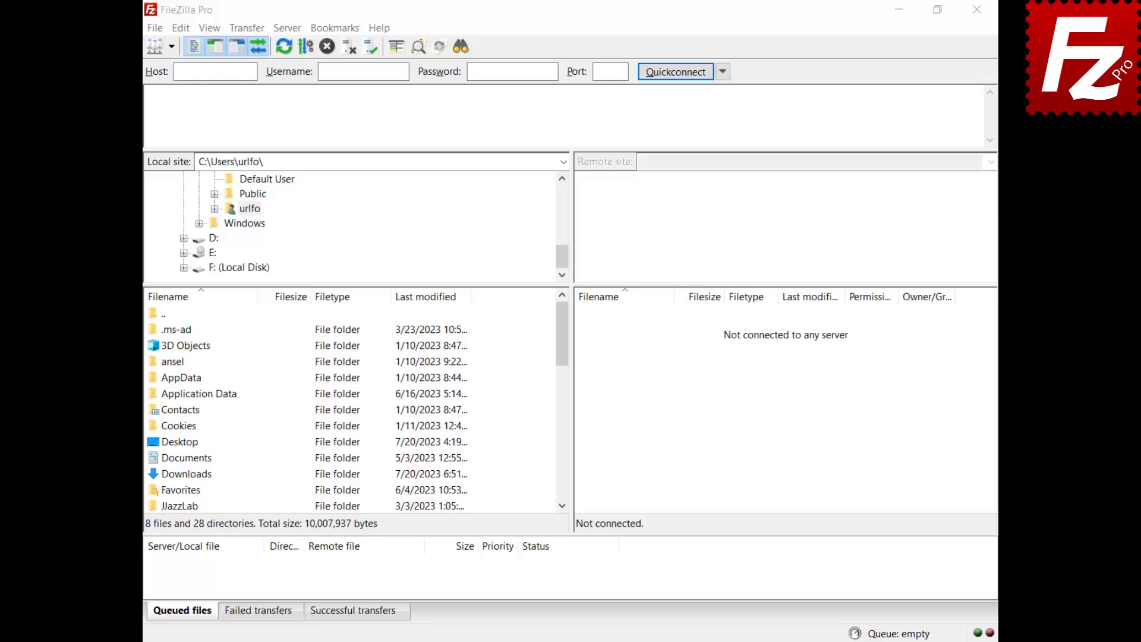
click(155, 31)
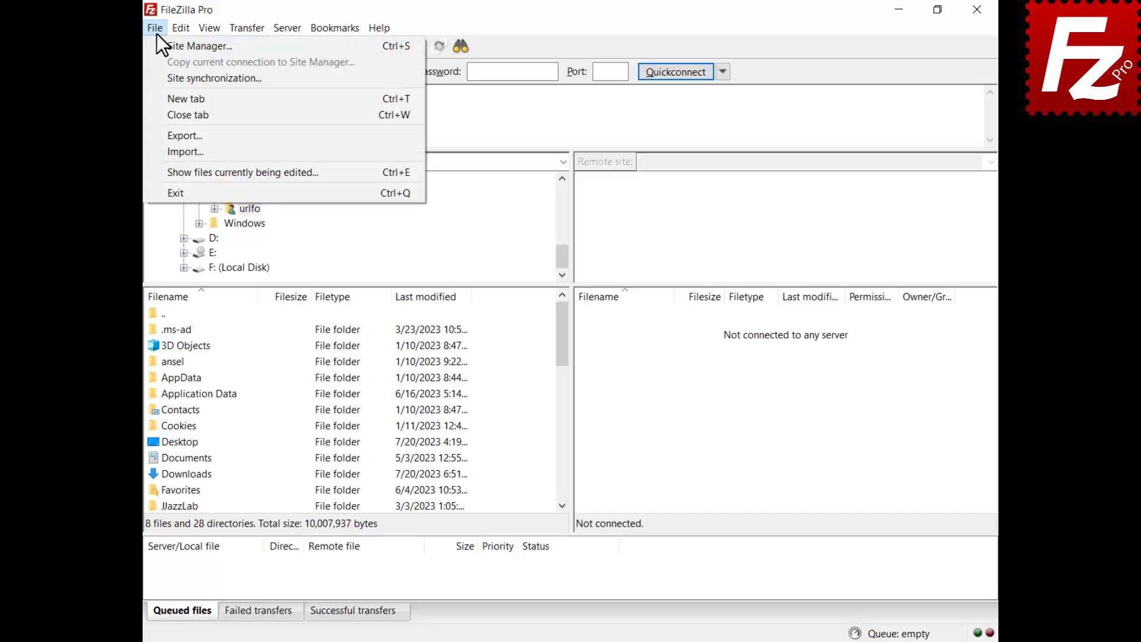
click(178, 46)
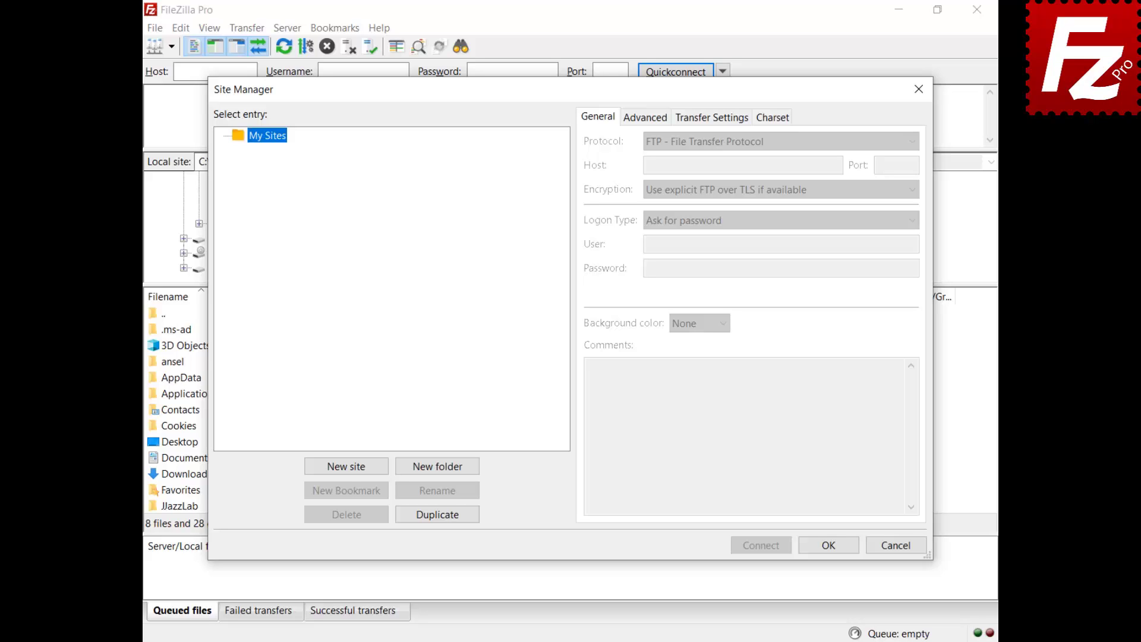
click(344, 465)
text(Dropbox)
key(Return)
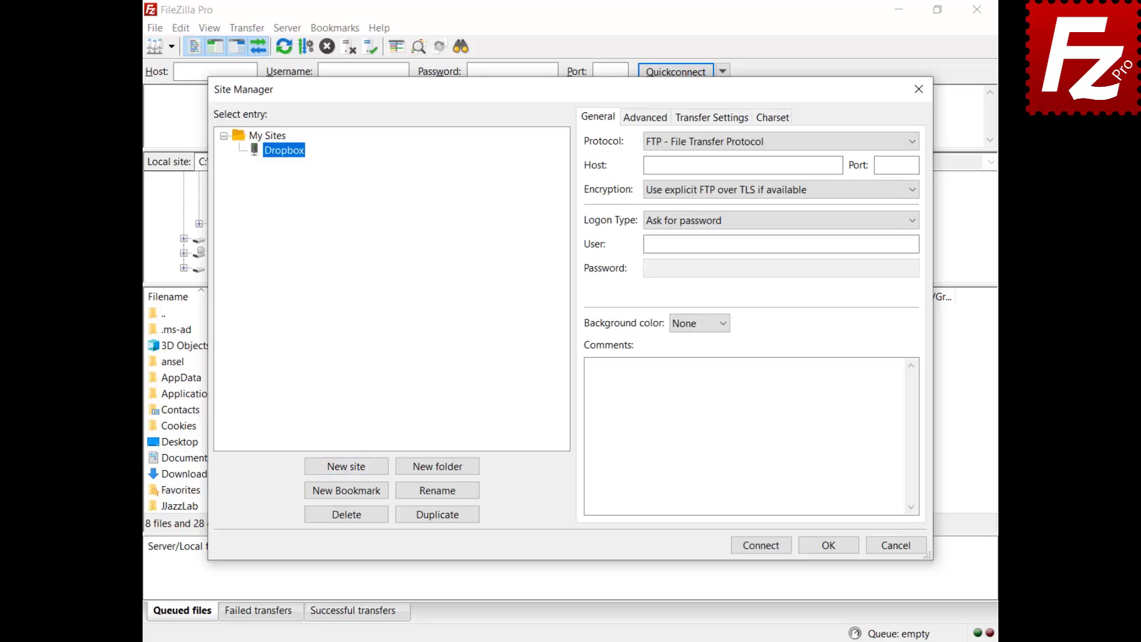
Choose the Dropbox protocol for the site and connect to open the browser sign-in
click(761, 146)
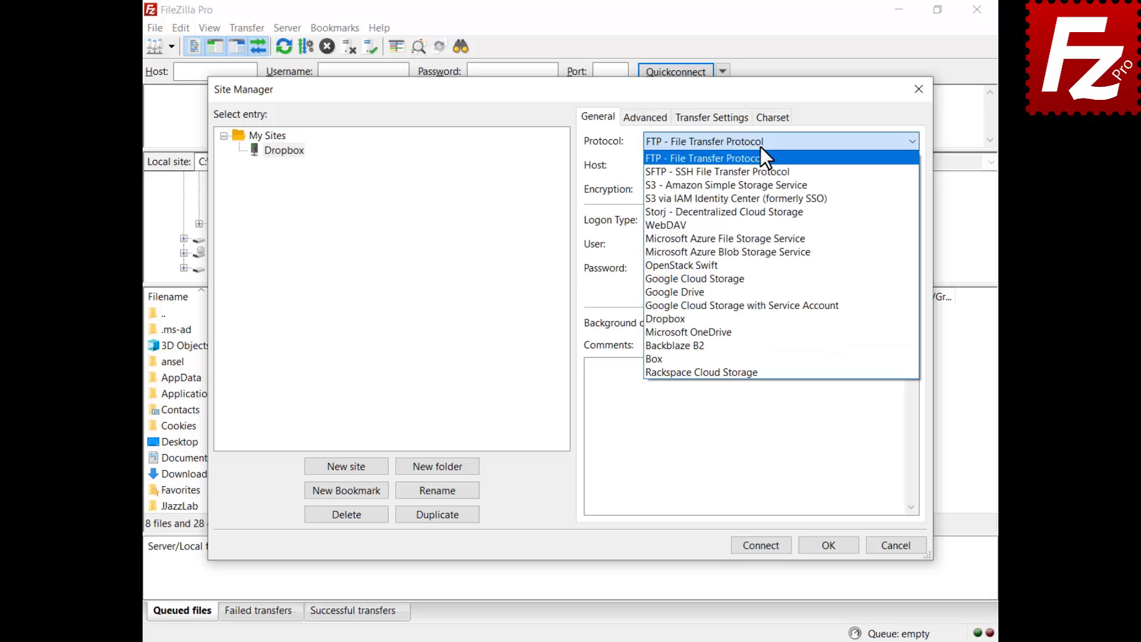
click(747, 318)
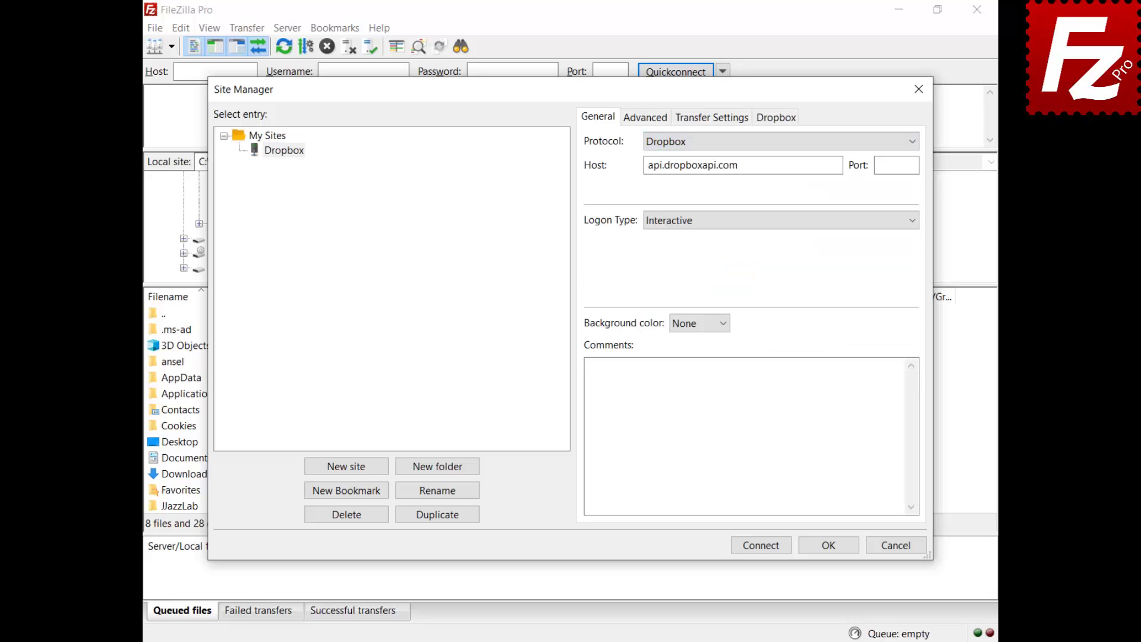
click(761, 545)
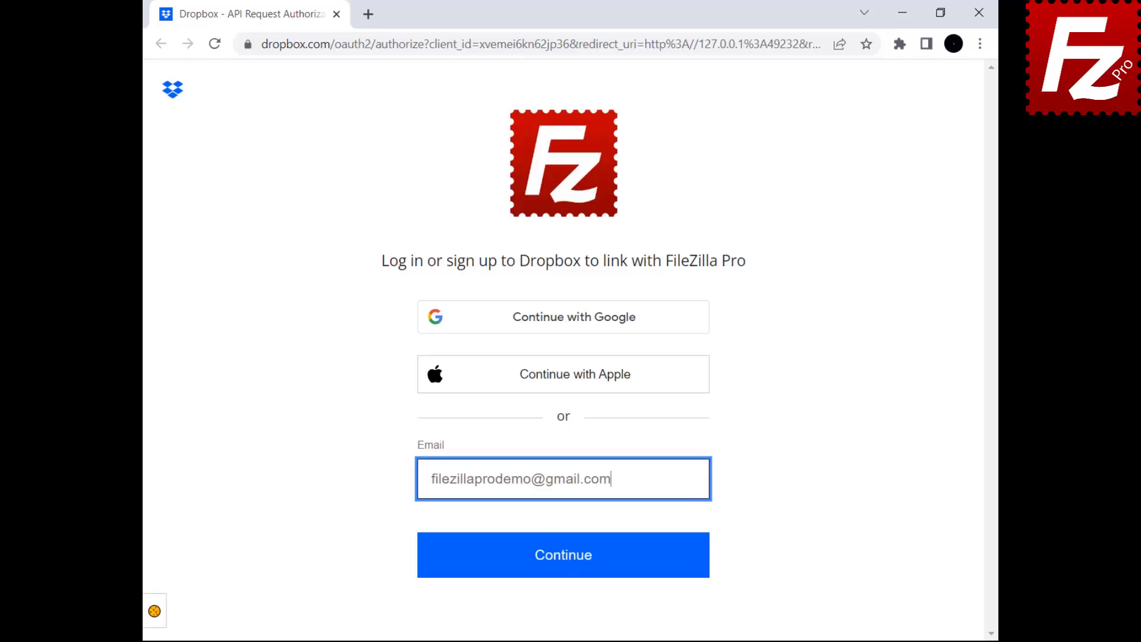
Log in to Dropbox with the saved password, allow FileZilla Pro, and close the browser
click(555, 564)
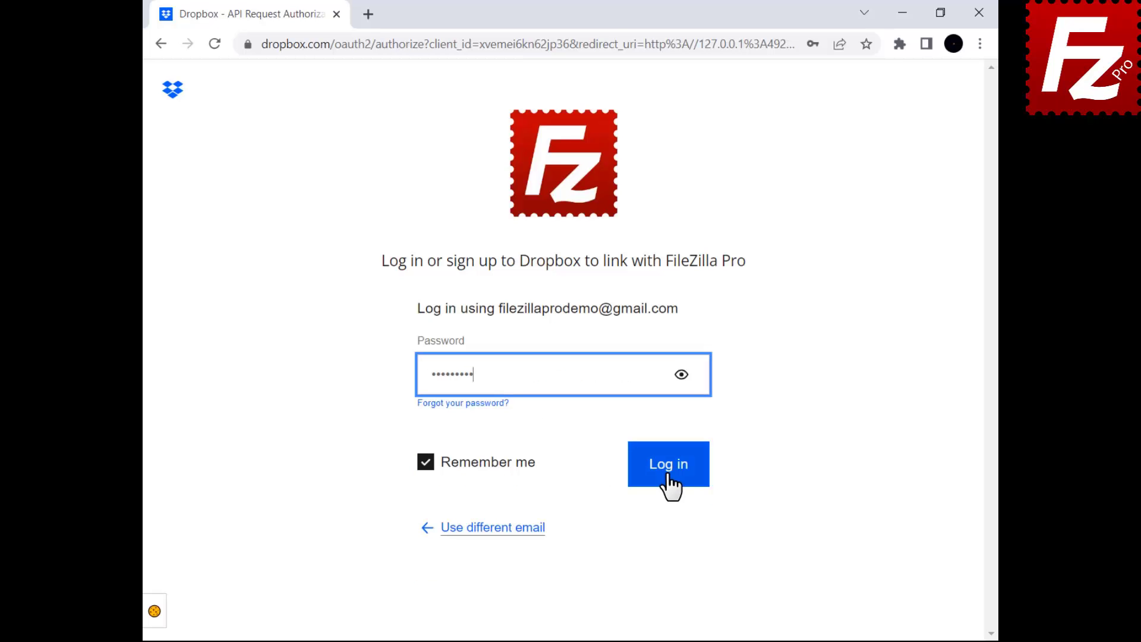
click(665, 470)
click(660, 374)
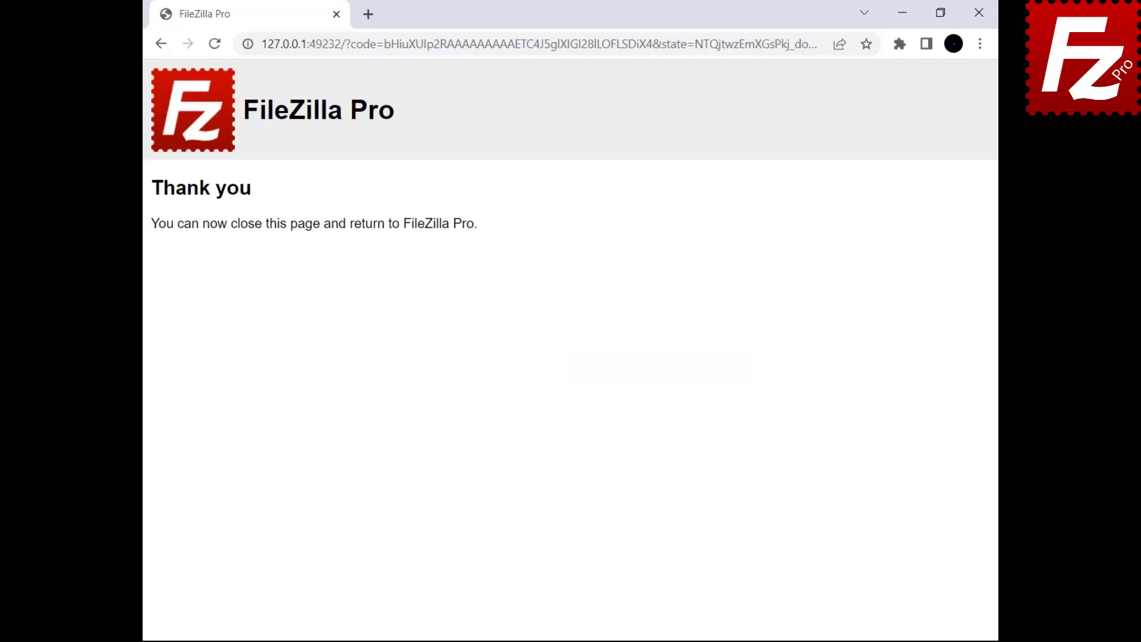
click(979, 15)
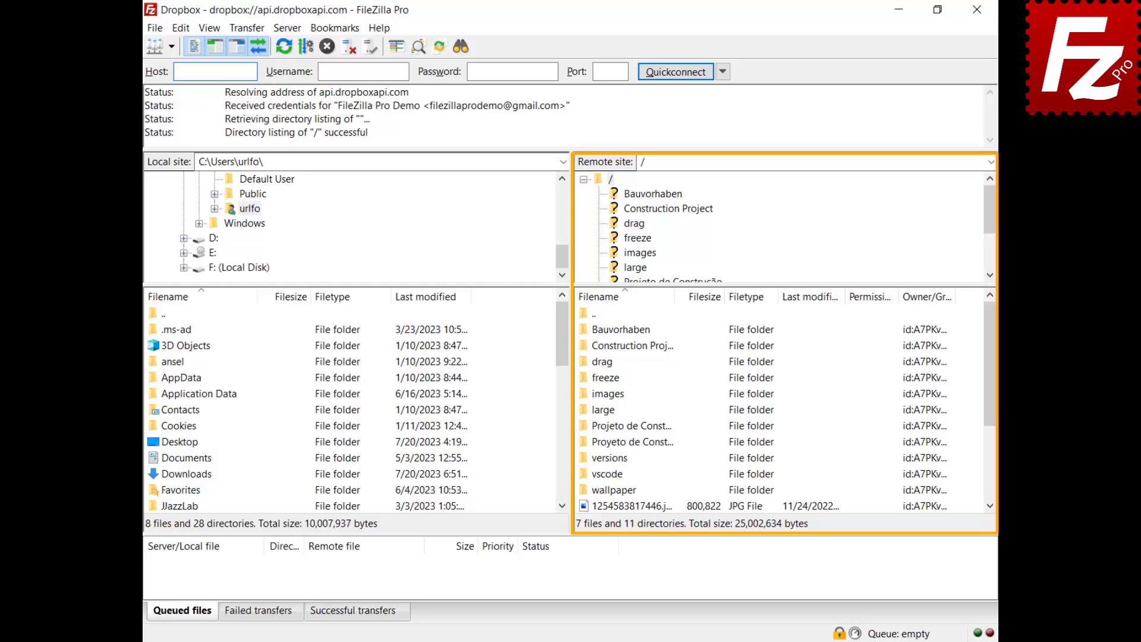
Create a shared link for Construction Project with Viewer access for anyone with the link
right_click(600, 347)
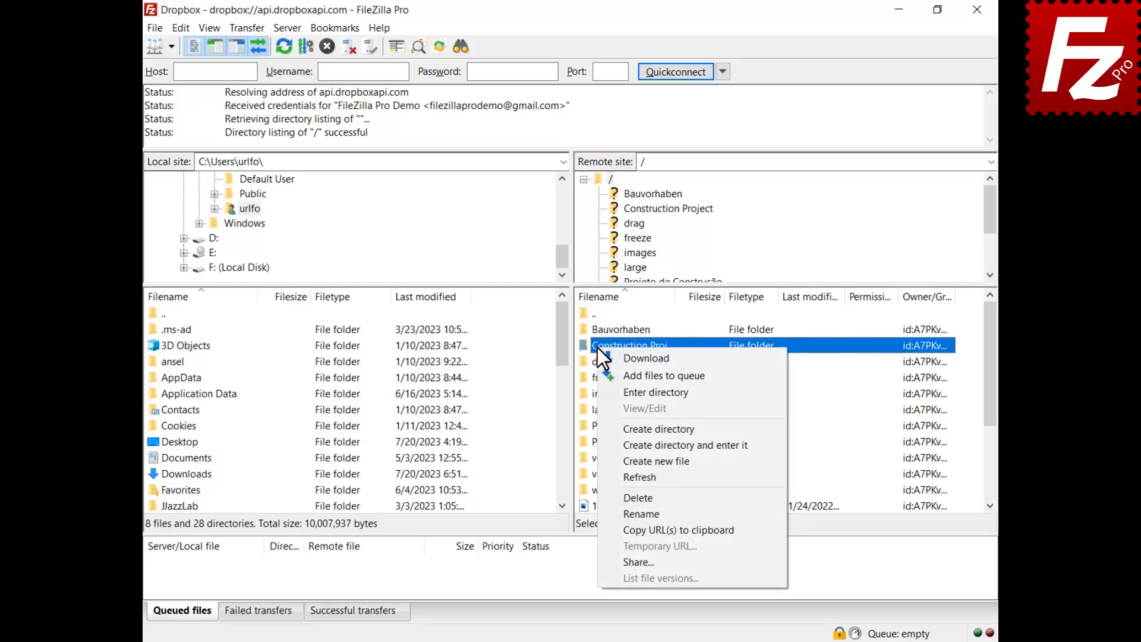
click(627, 562)
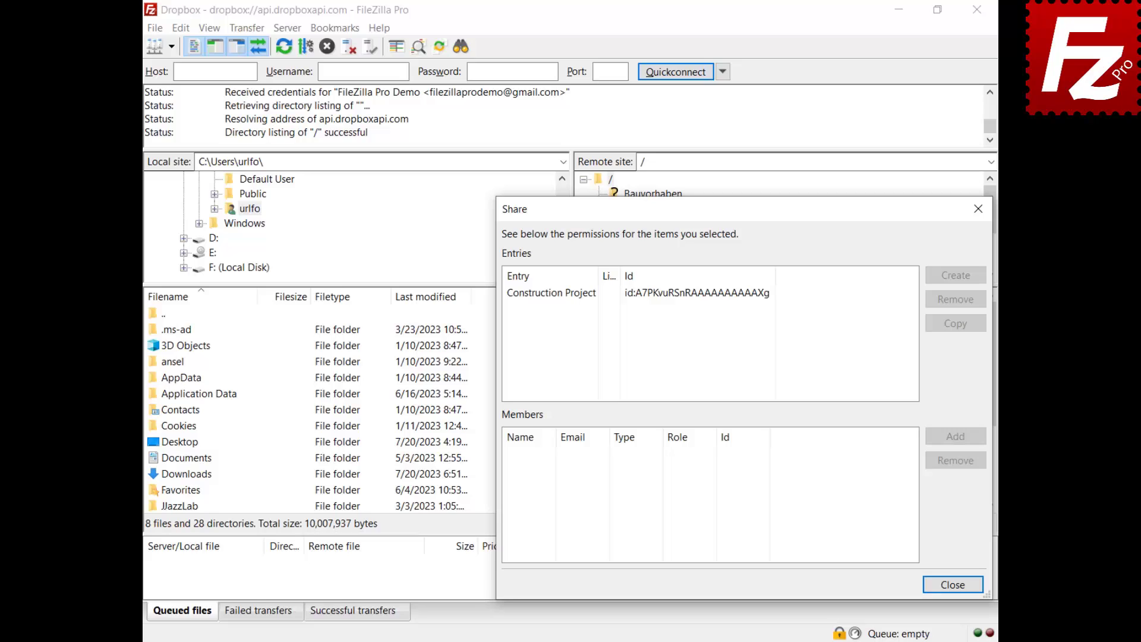
click(551, 298)
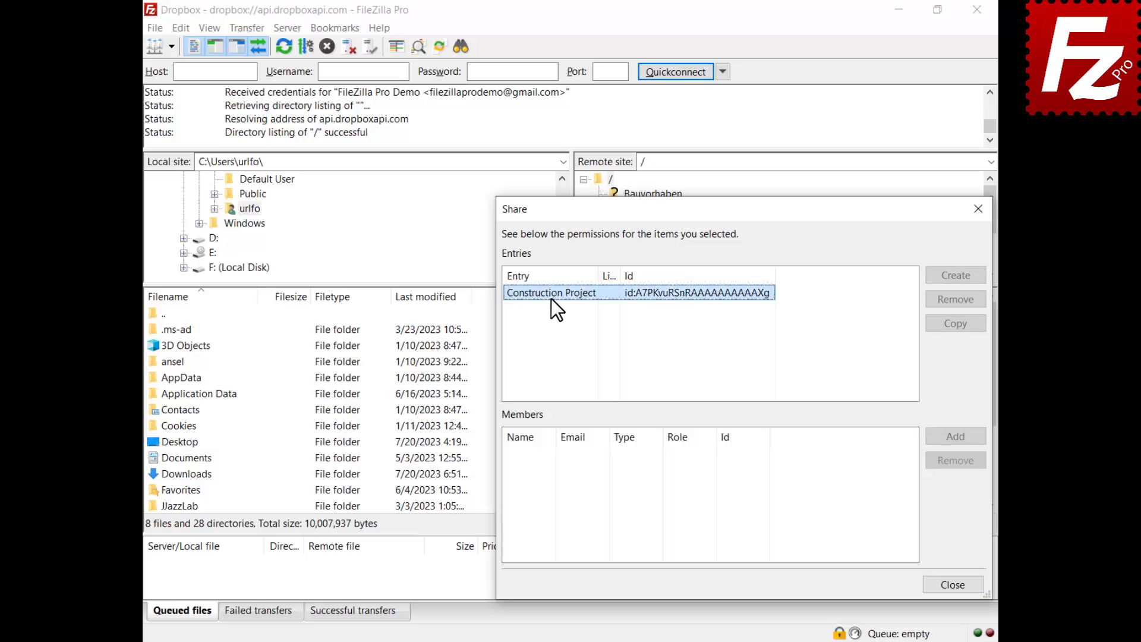
click(956, 277)
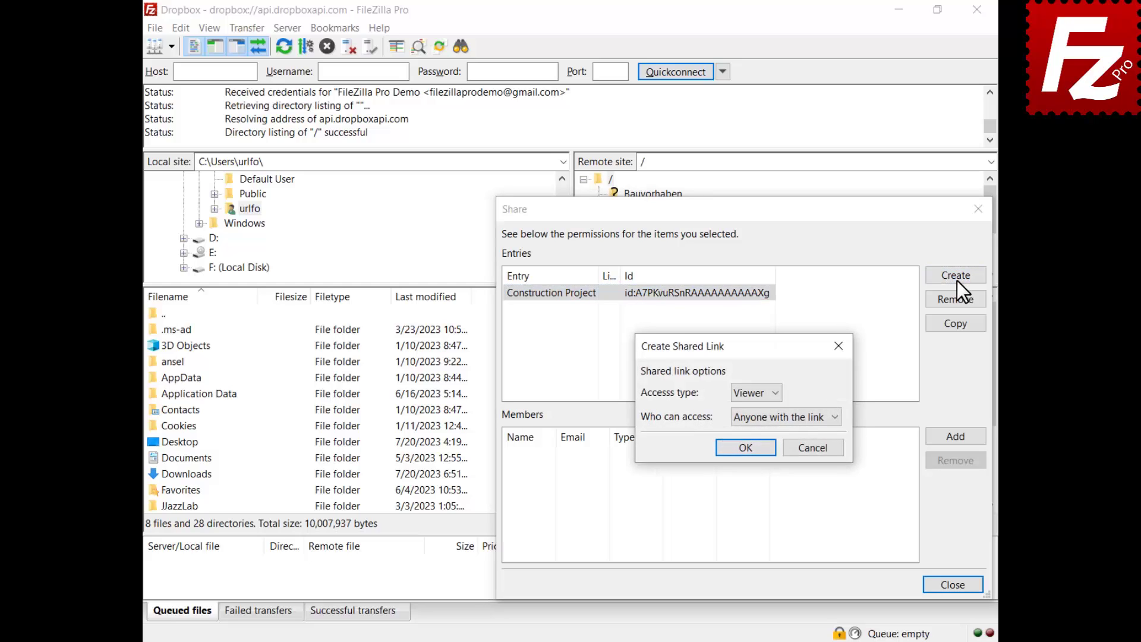
click(774, 393)
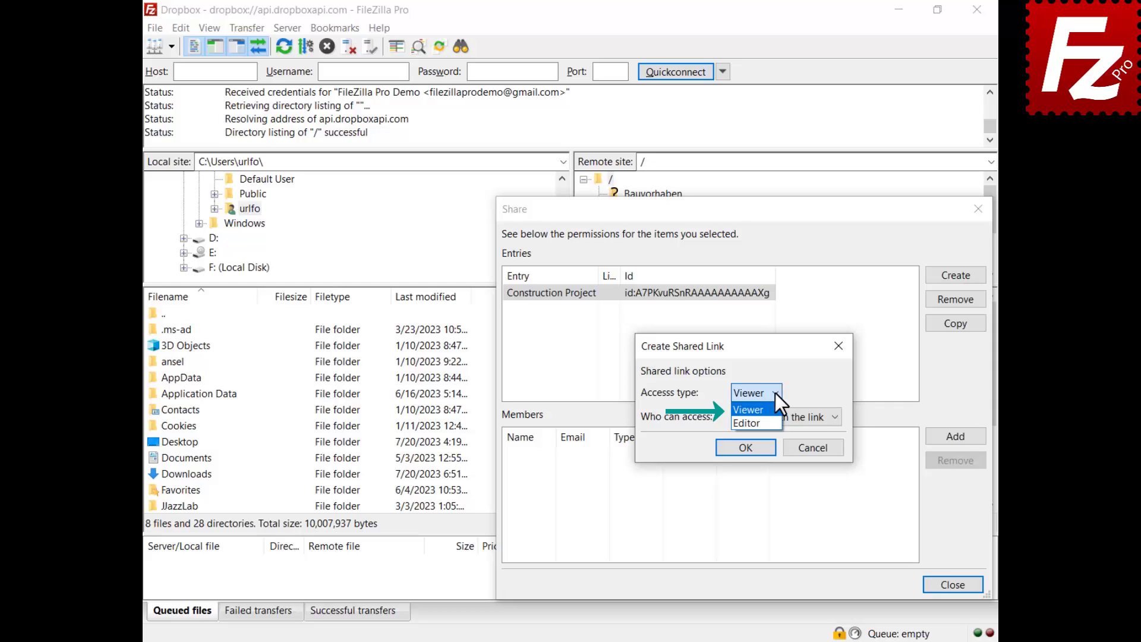
click(775, 393)
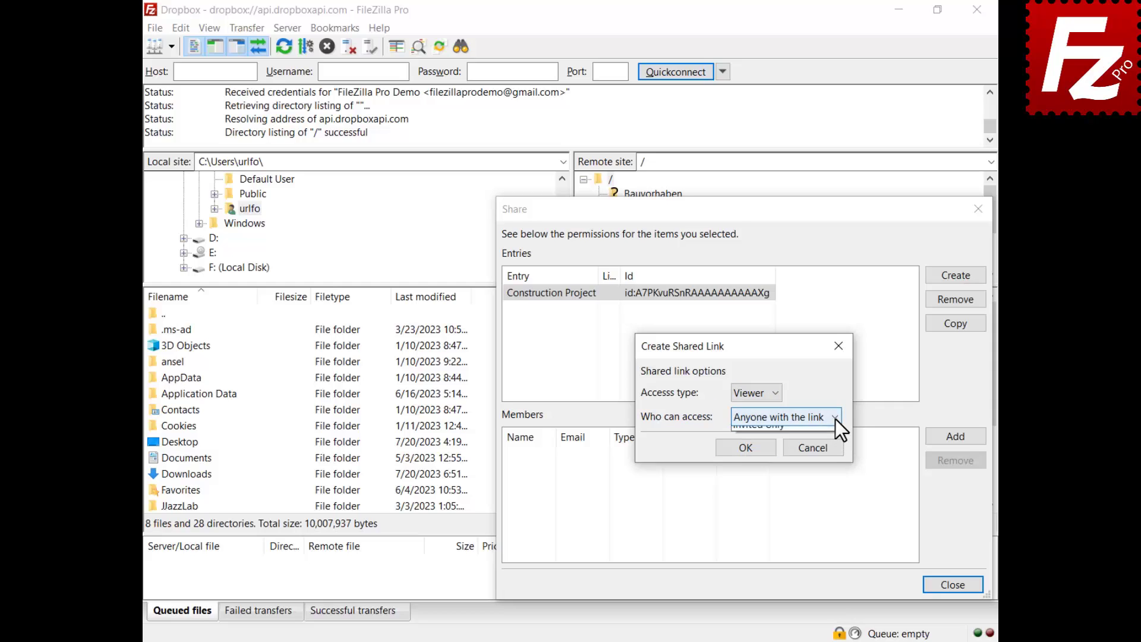
click(835, 419)
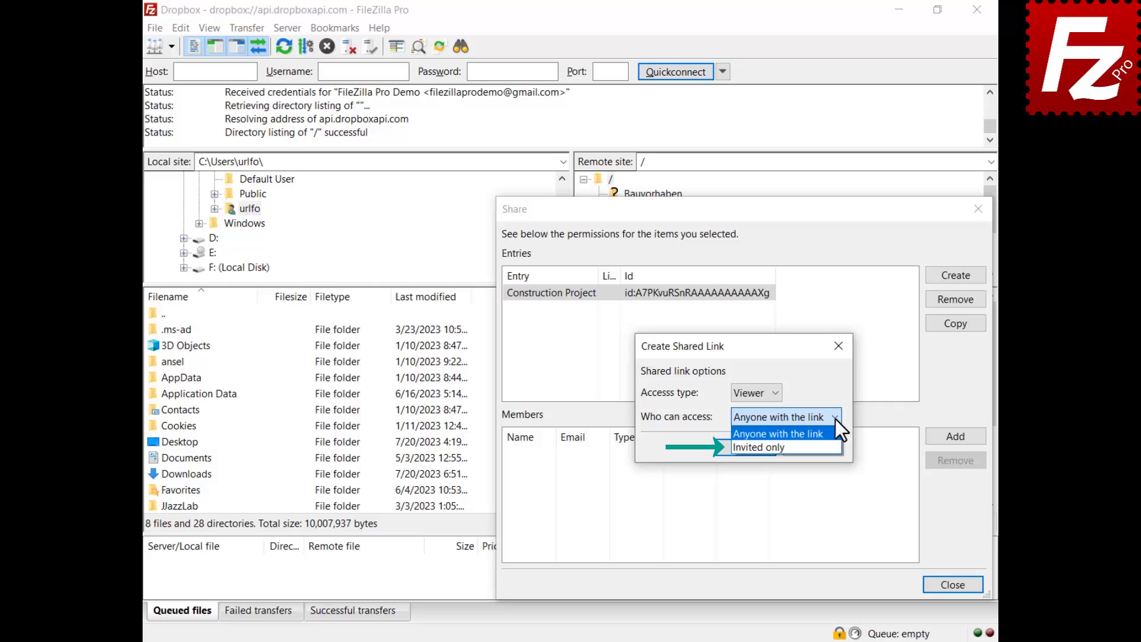
click(835, 419)
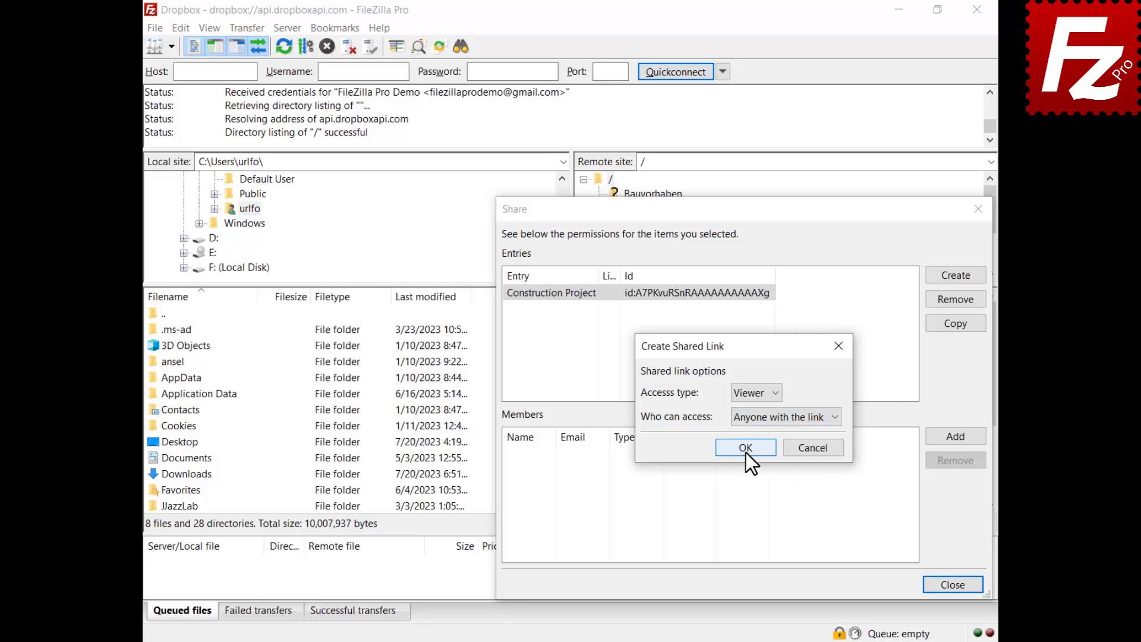
click(746, 452)
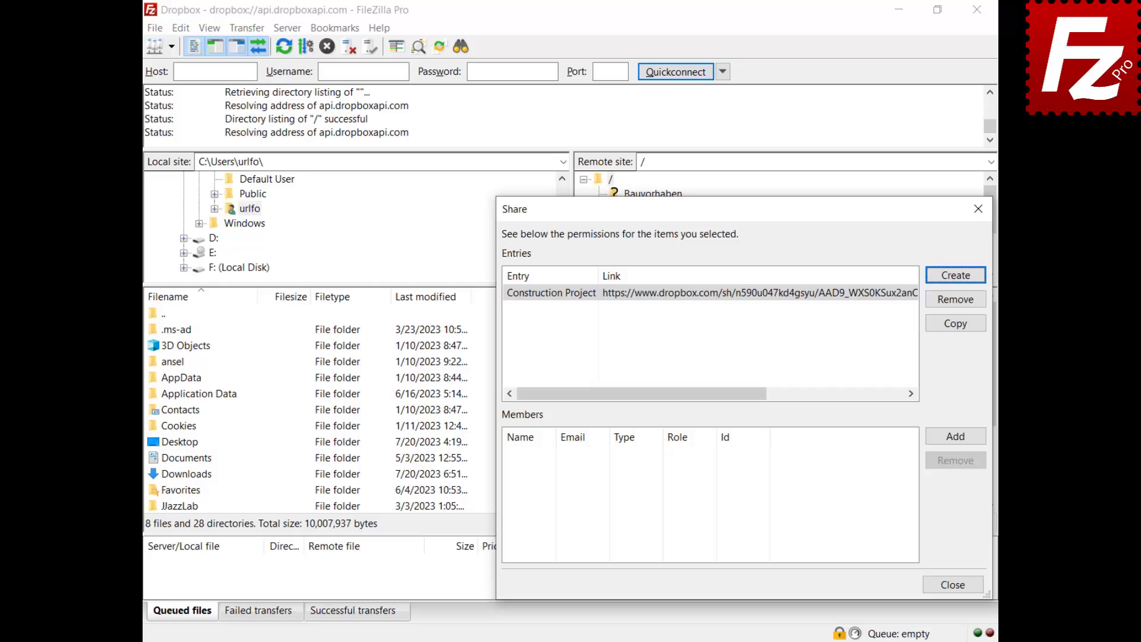
Add a member to Construction Project by pasting their e-mail address and assigning the Viewer role
click(954, 435)
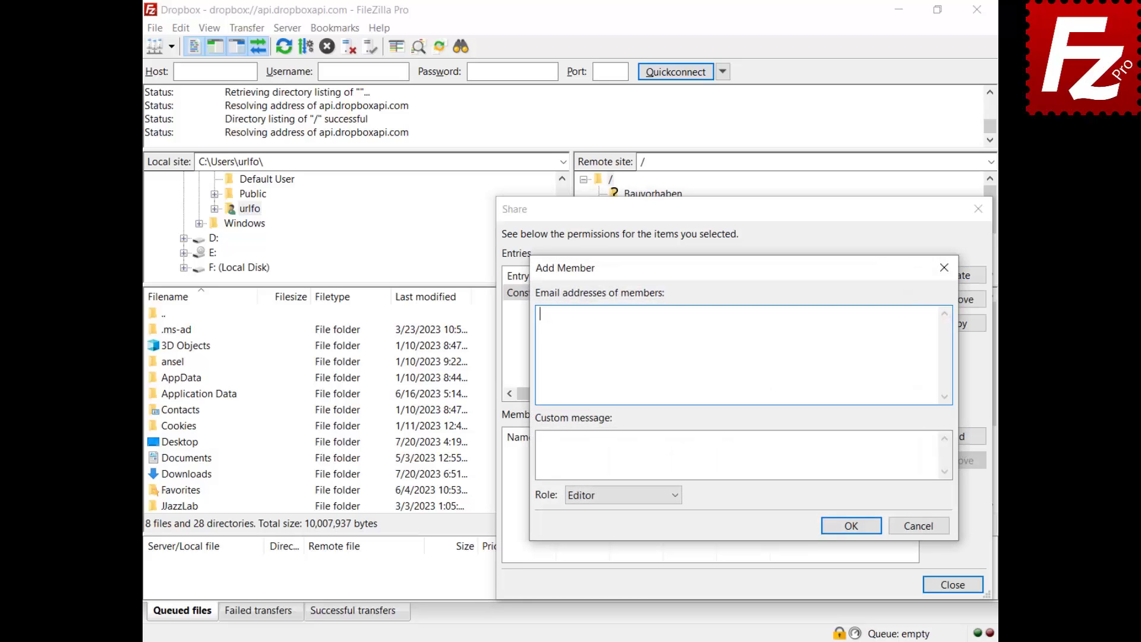
key(ctrl+v)
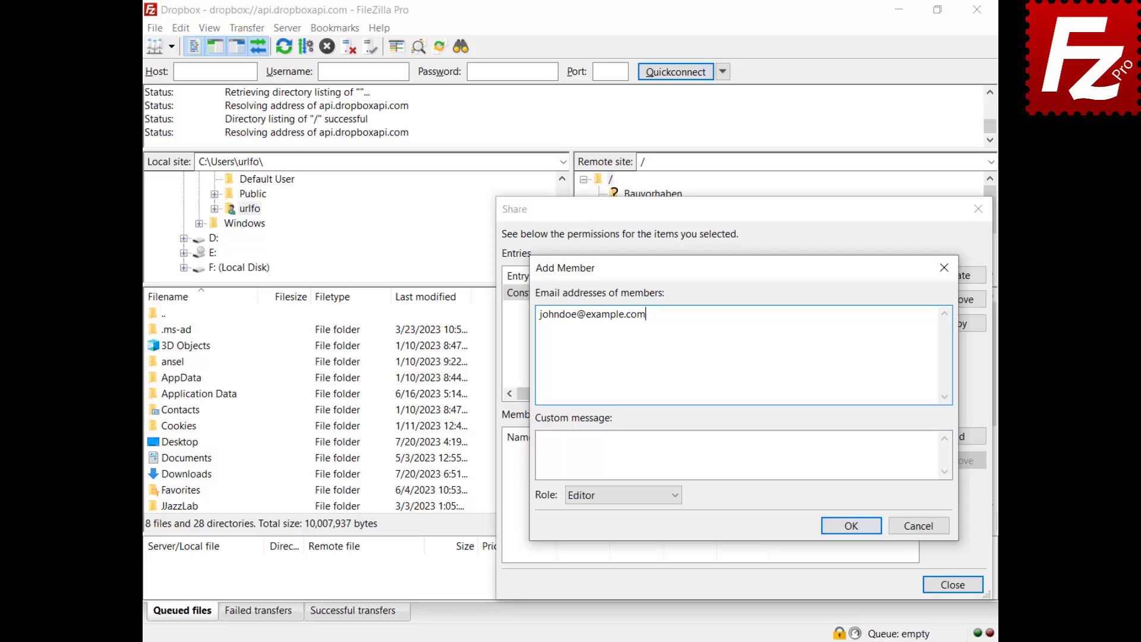
click(675, 502)
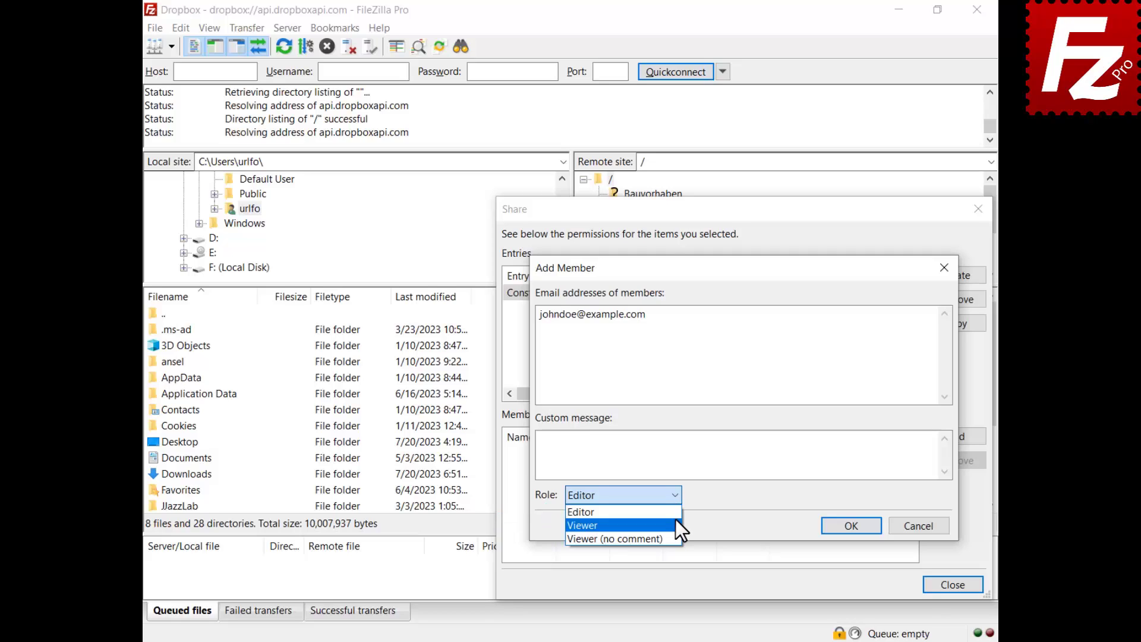
click(676, 522)
click(850, 525)
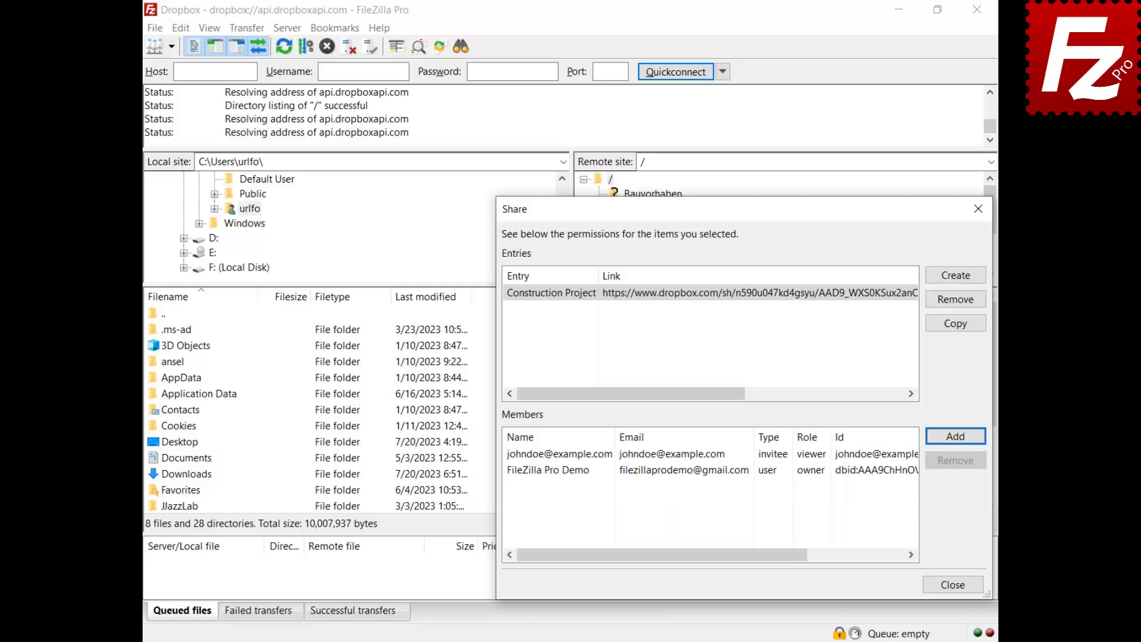
click(514, 453)
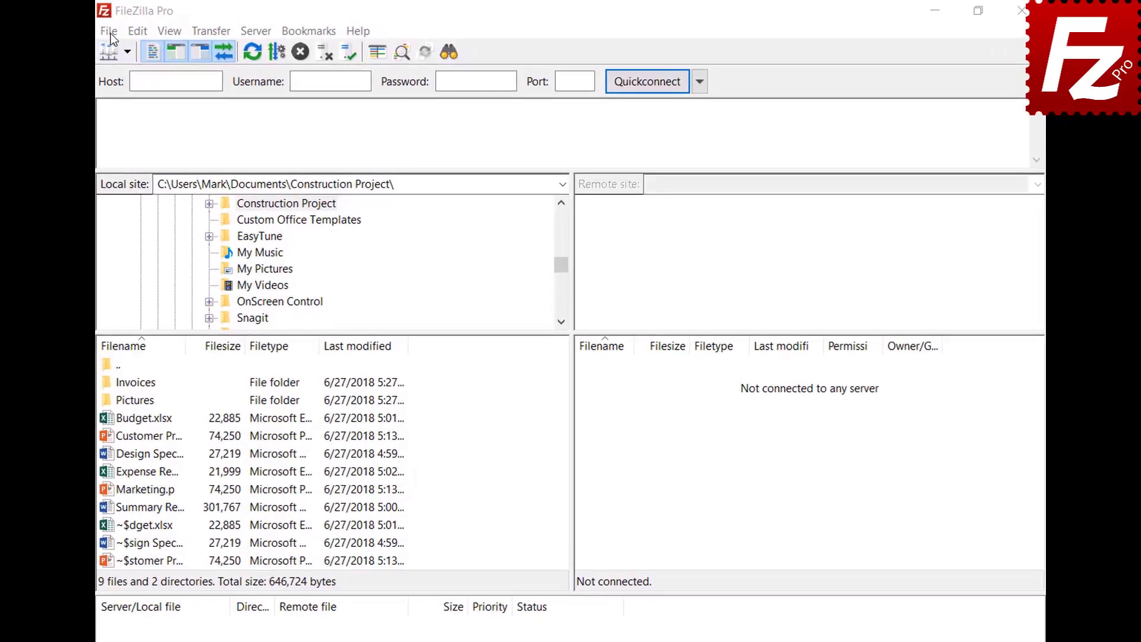
Create a site named 'OneDrive' with the Microsoft OneDrive protocol and connect to it
click(109, 32)
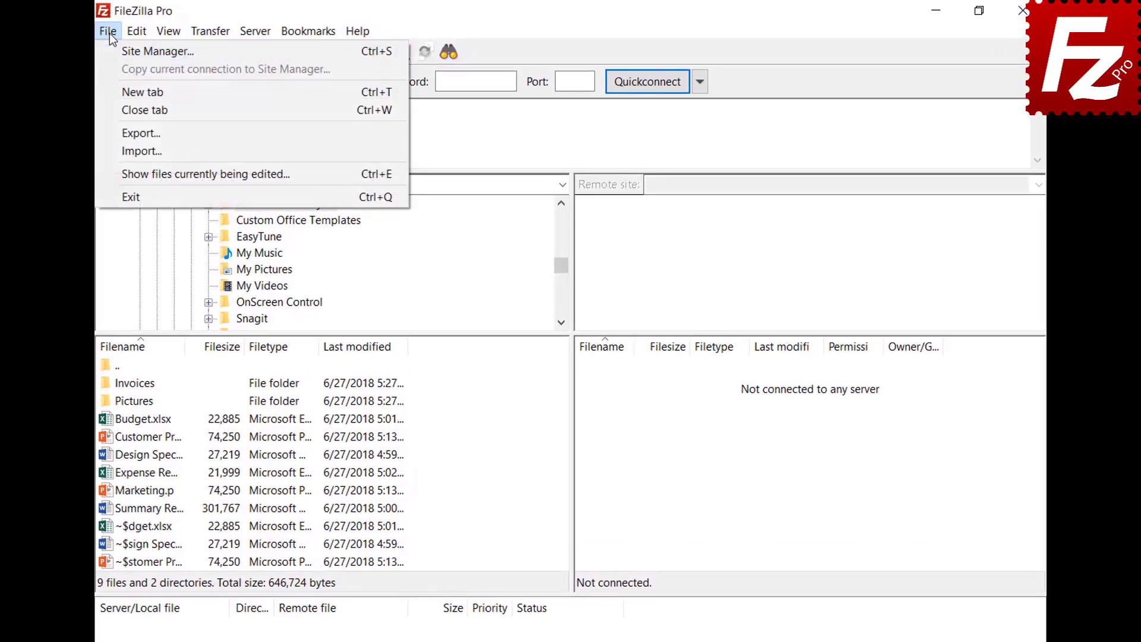
click(110, 46)
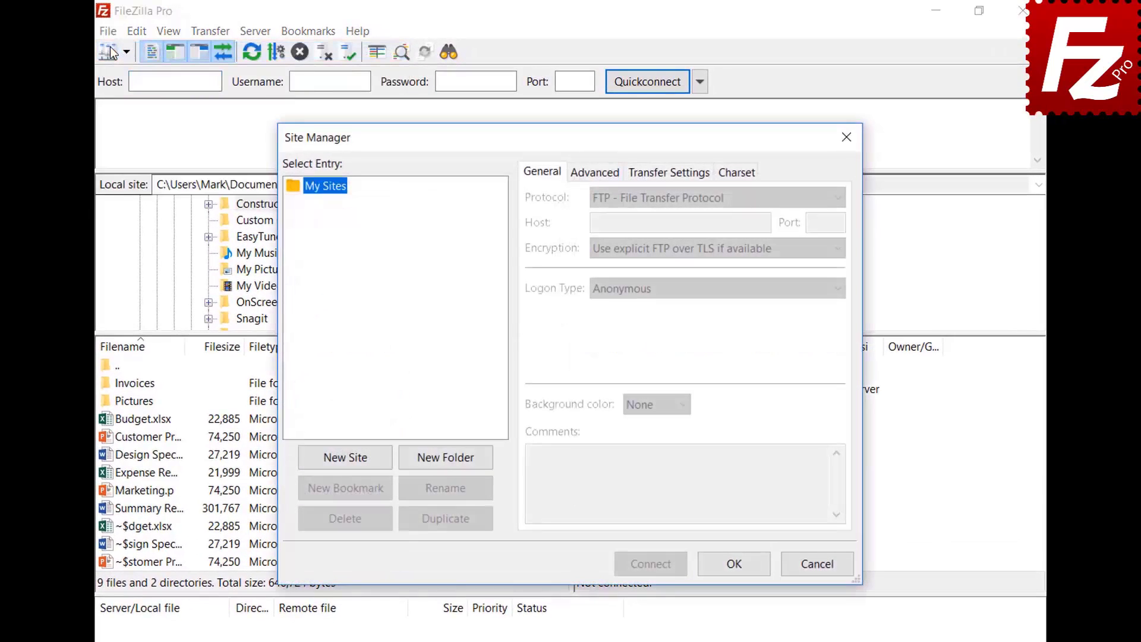
click(354, 462)
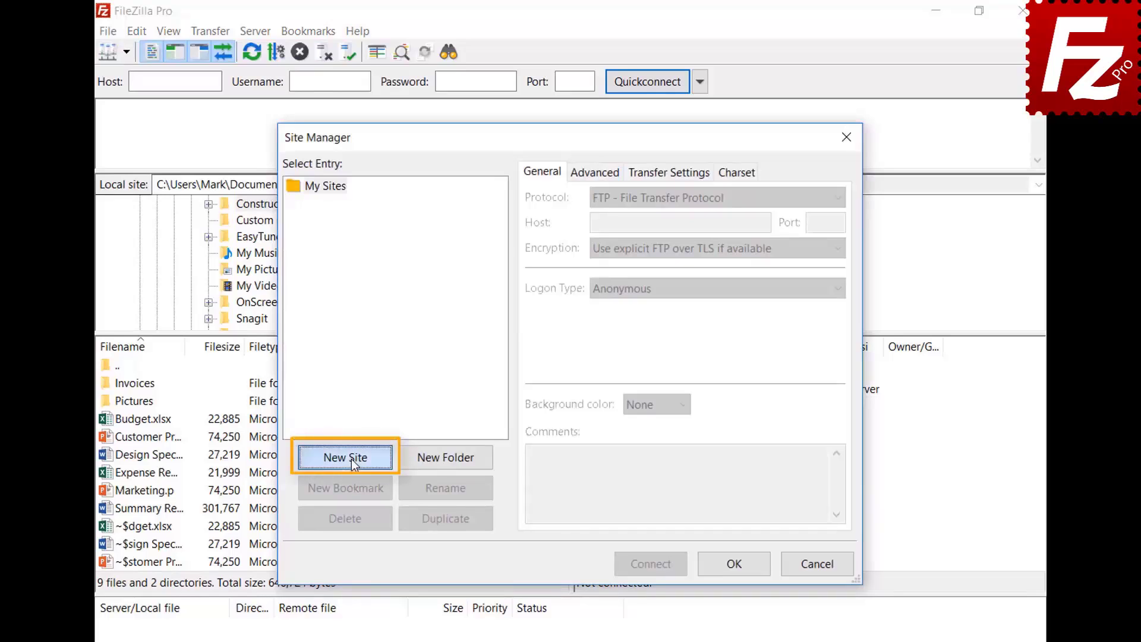
text(OneDr)
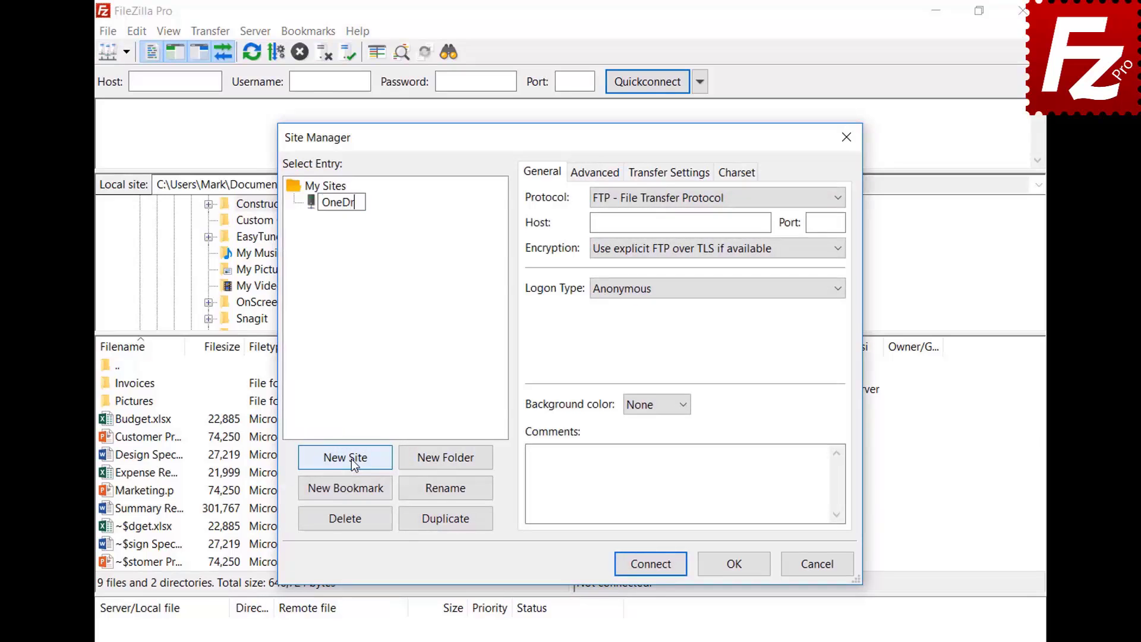
text(ive)
click(651, 198)
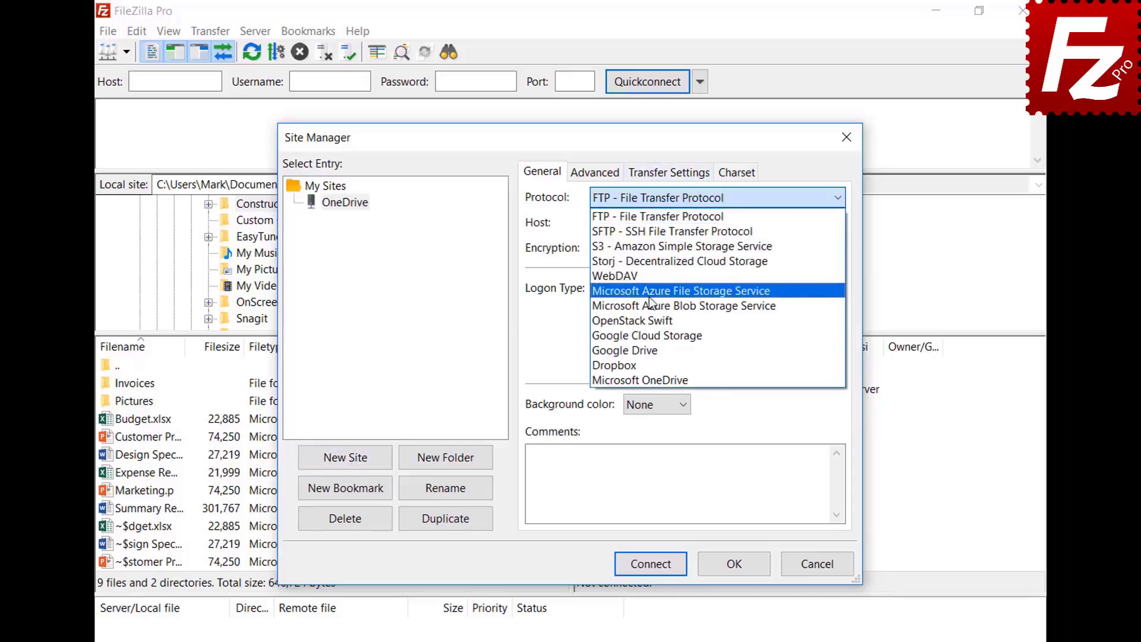
click(655, 379)
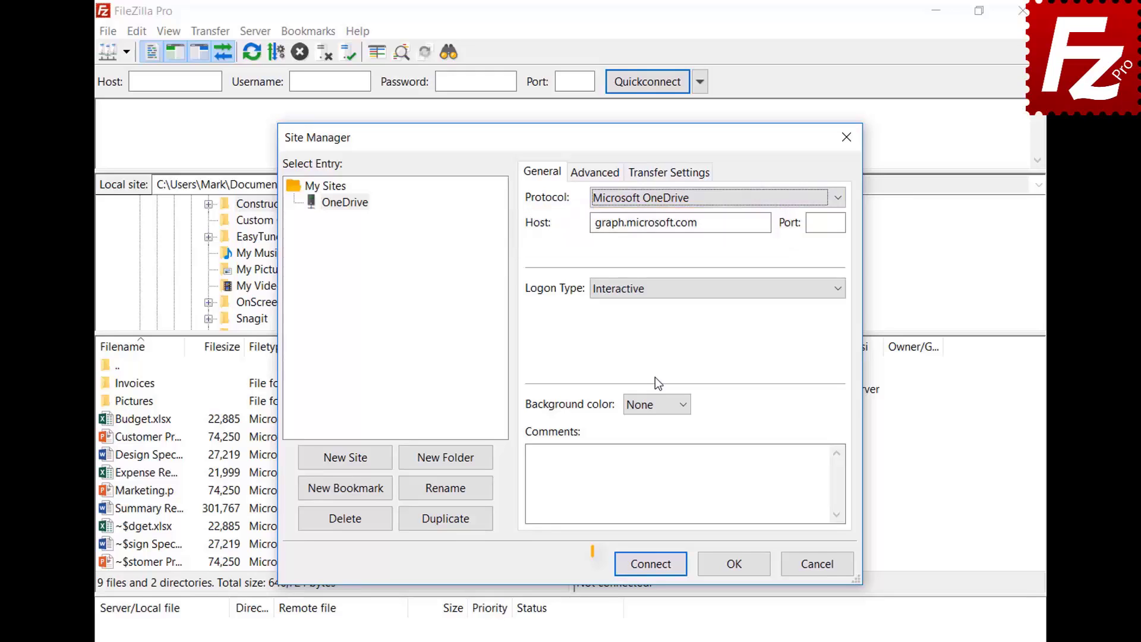
click(649, 564)
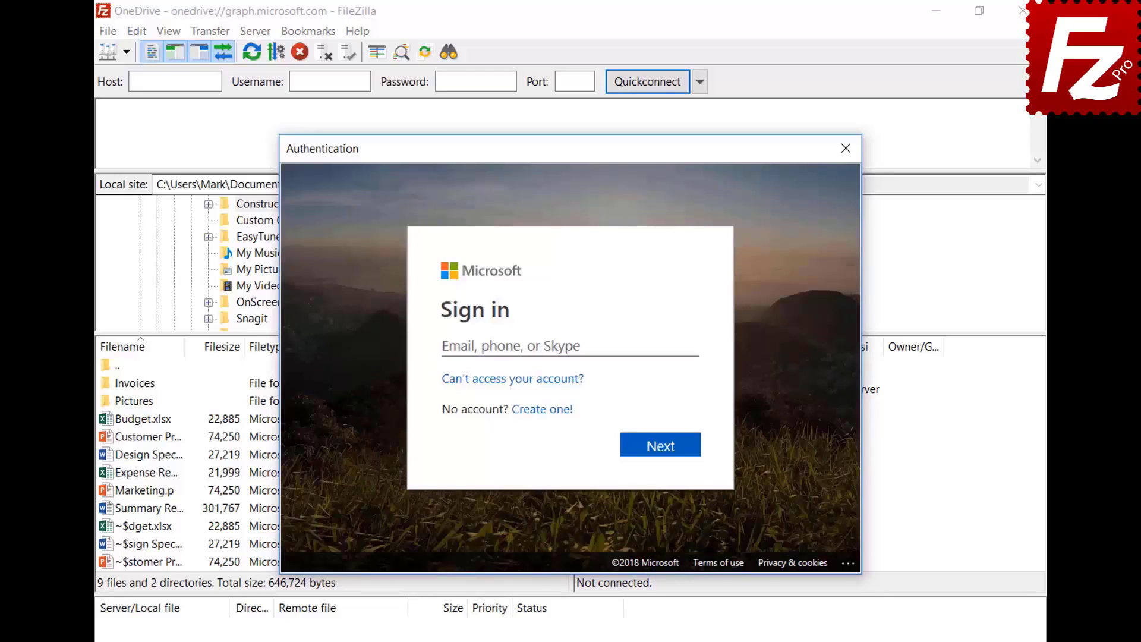
Paste the Microsoft account e-mail and password to sign in, then accept FileZilla Pro's access request
key(ctrl+v)
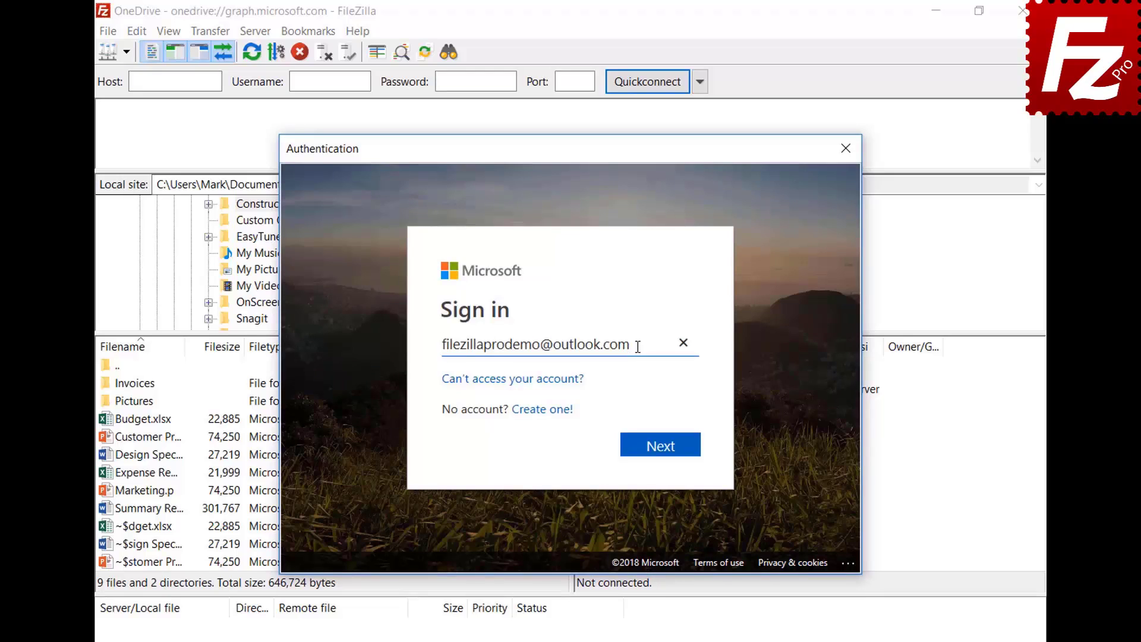
click(662, 453)
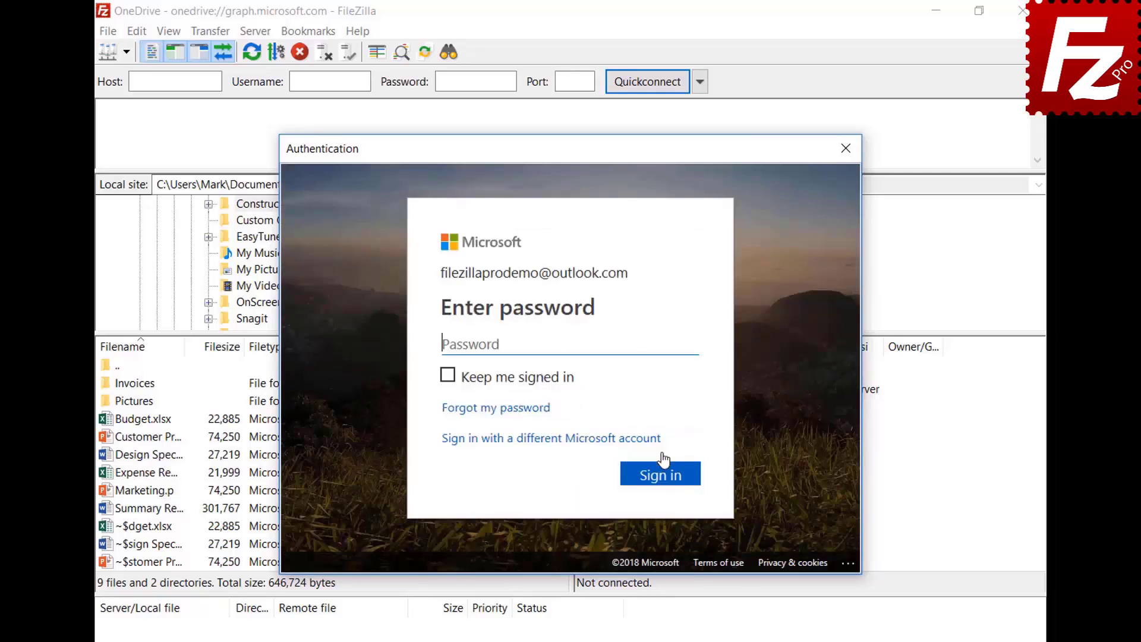
key(ctrl+v)
click(661, 476)
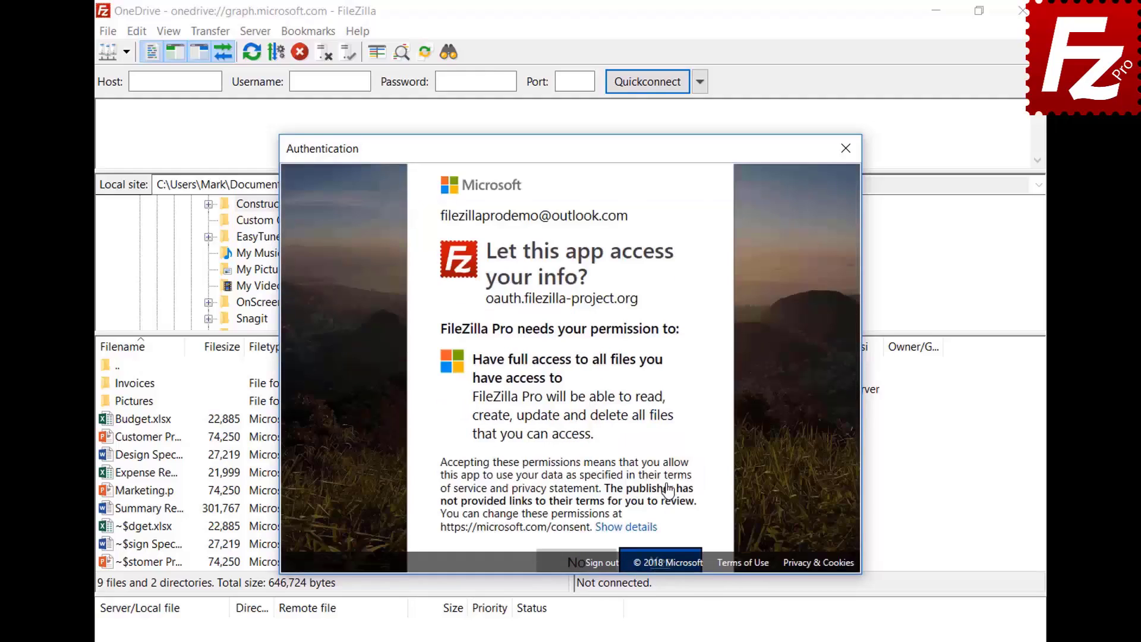
scroll(856, 270, down, 2)
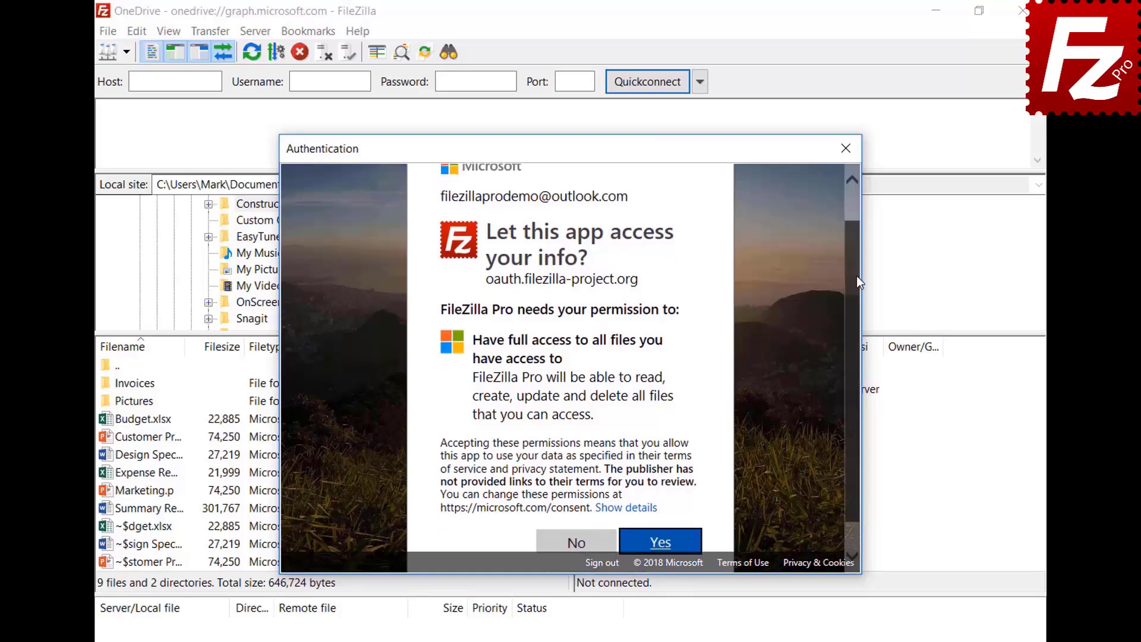
click(662, 517)
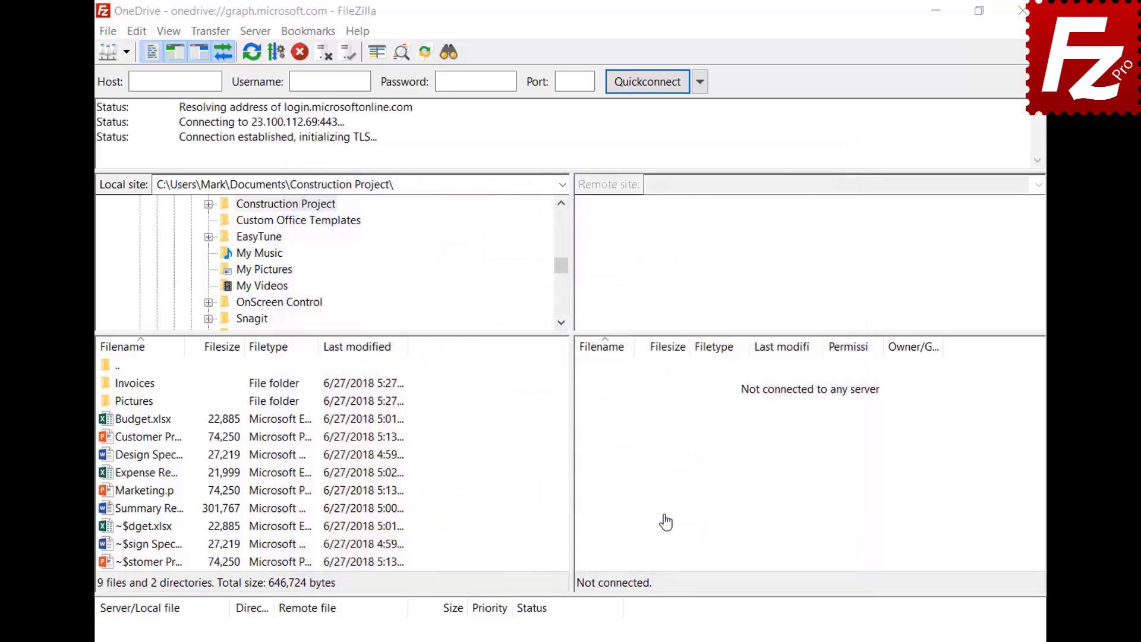
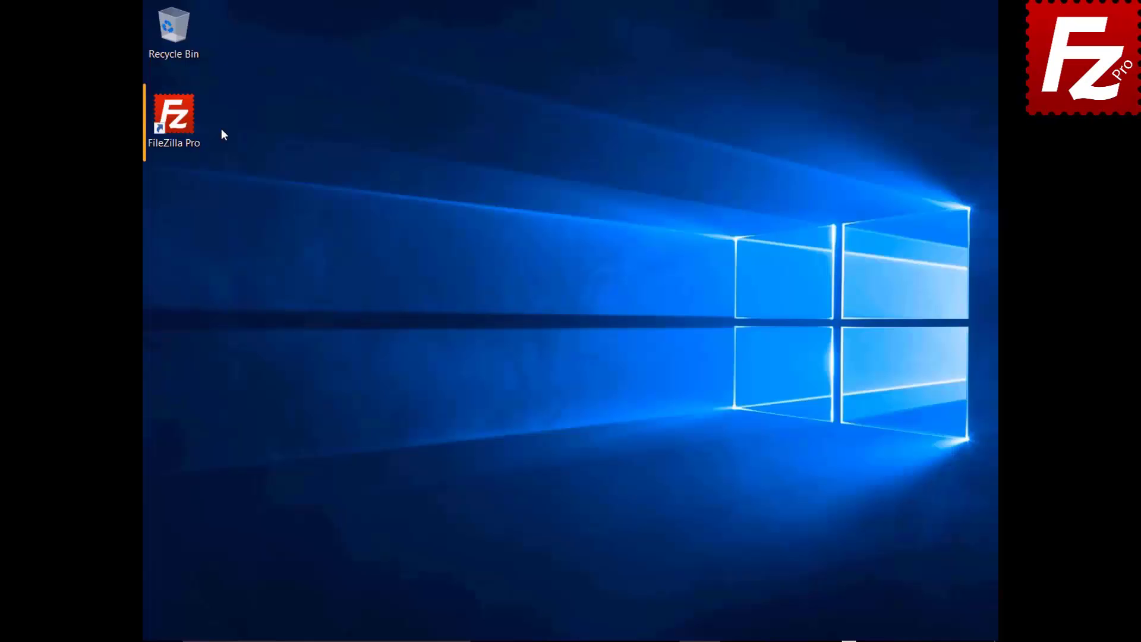
Launch FileZilla Pro and connect to the saved OneDrive site from the Site Manager list
double_click(181, 123)
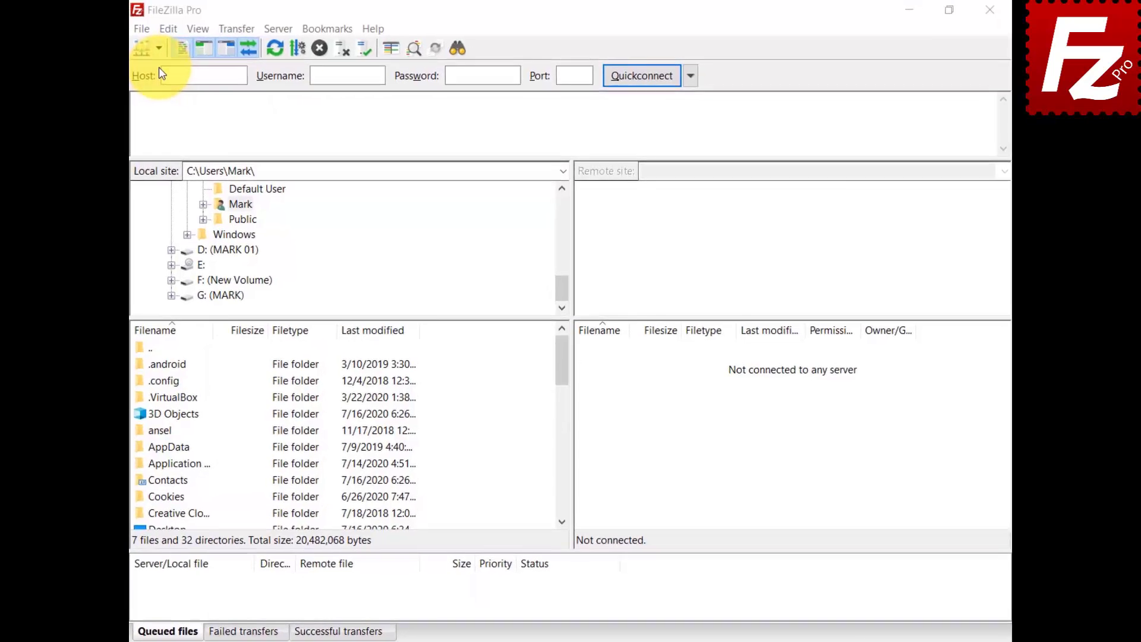
click(151, 50)
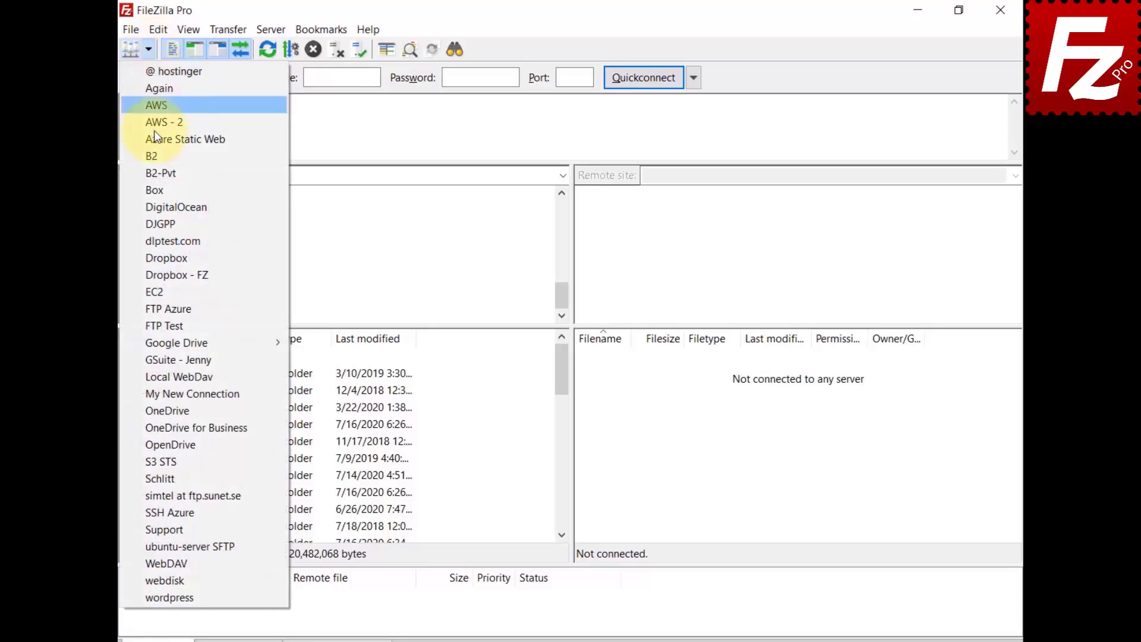
click(157, 411)
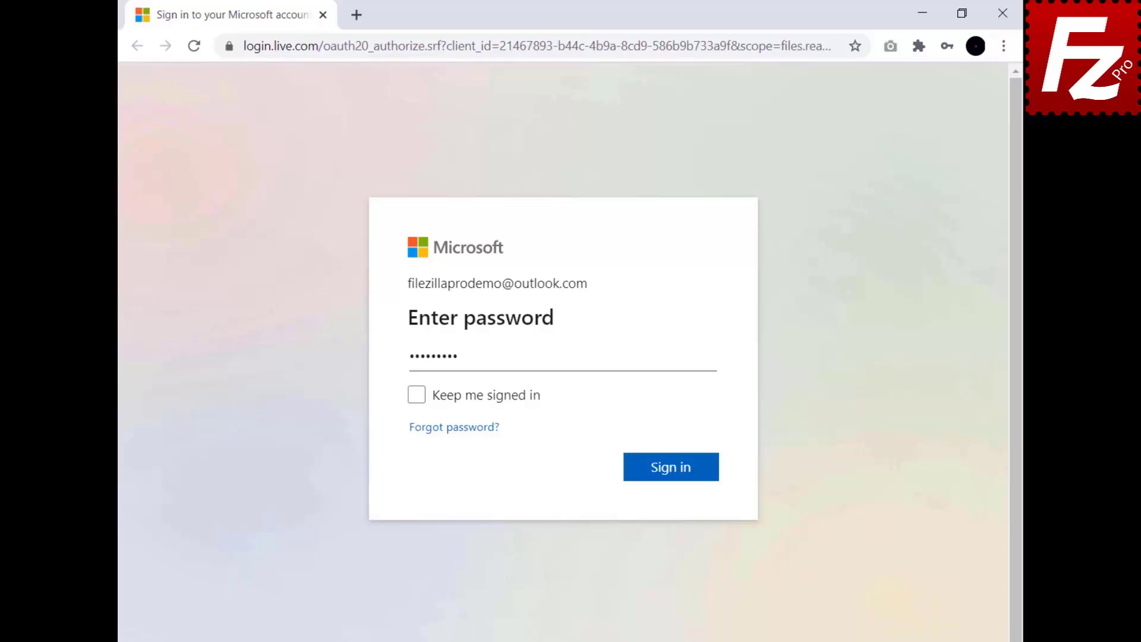
Finish the Microsoft sign-in and copy FileZilla's authorization code to the clipboard
click(672, 474)
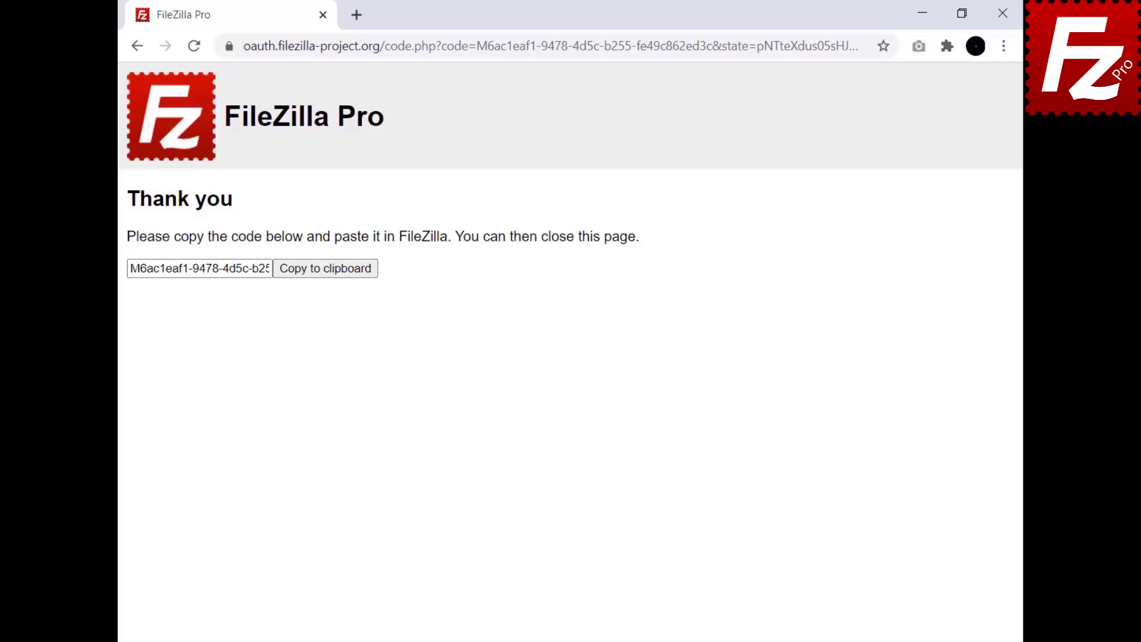
click(324, 272)
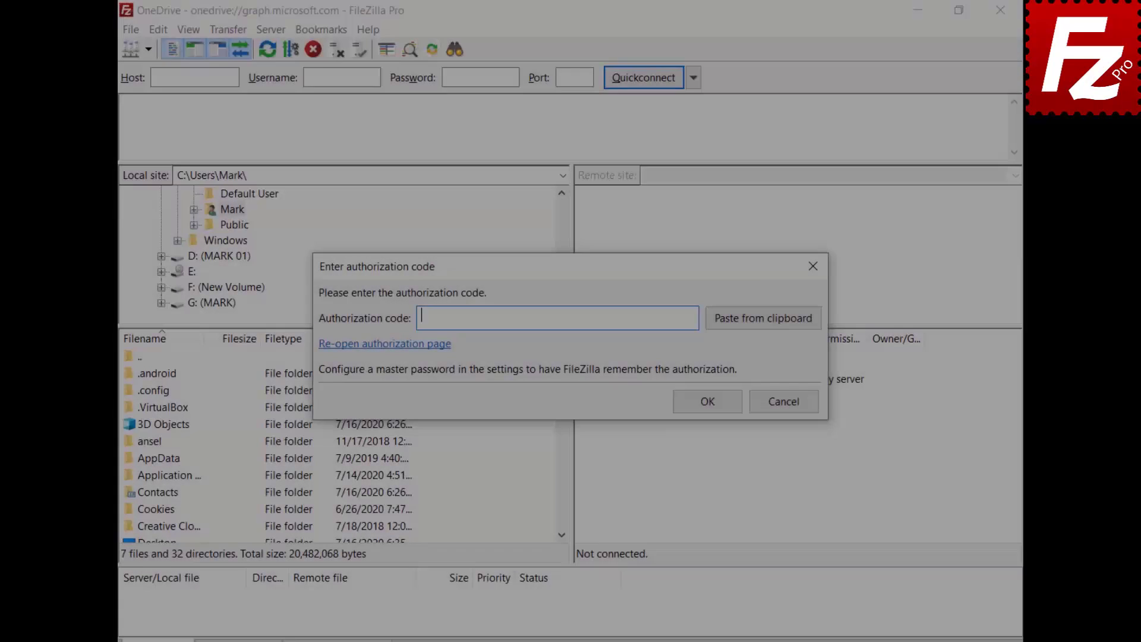
Submit the pasted authorization code, go to /My Drives/OneDrive/Documents/Construction Project and select Budget
key(ctrl+v)
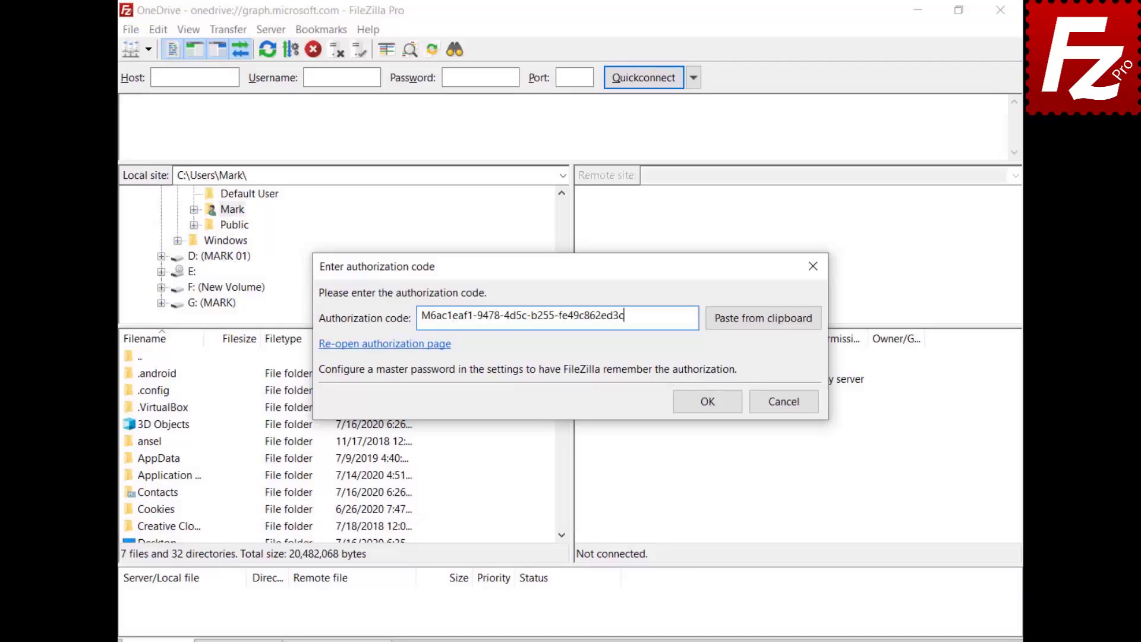
click(714, 401)
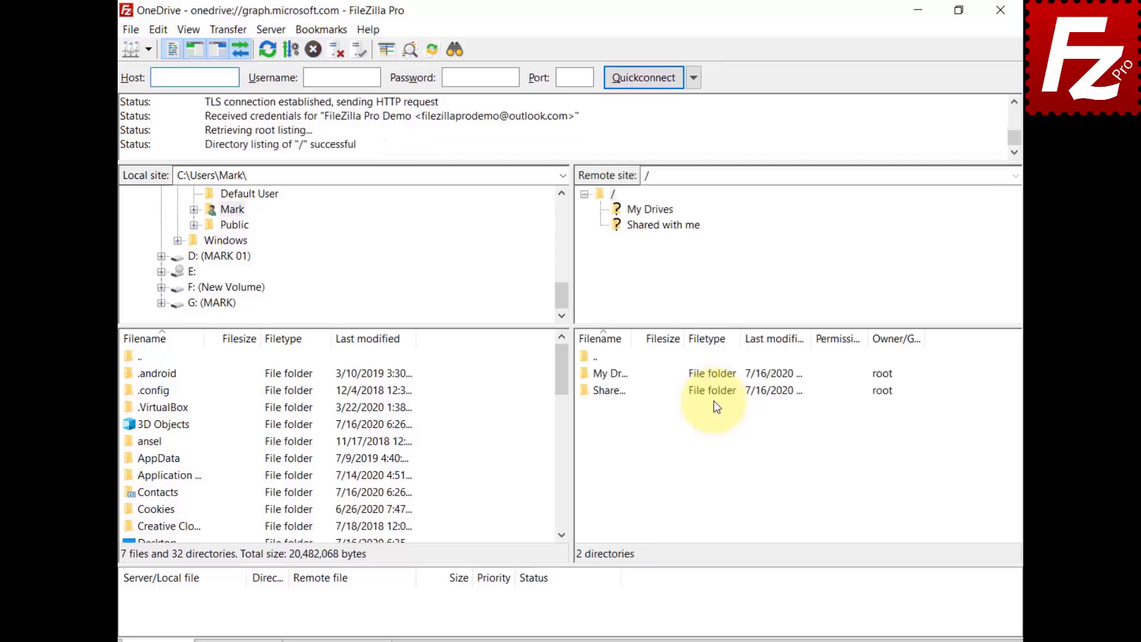
click(773, 175)
key(ctrl+v)
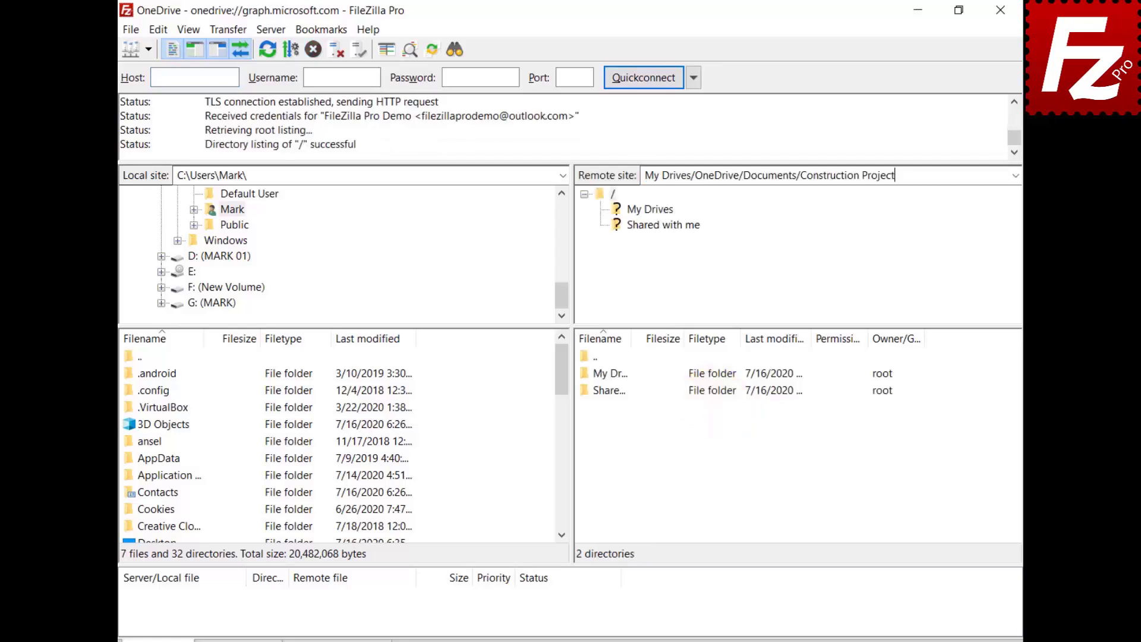
key(Return)
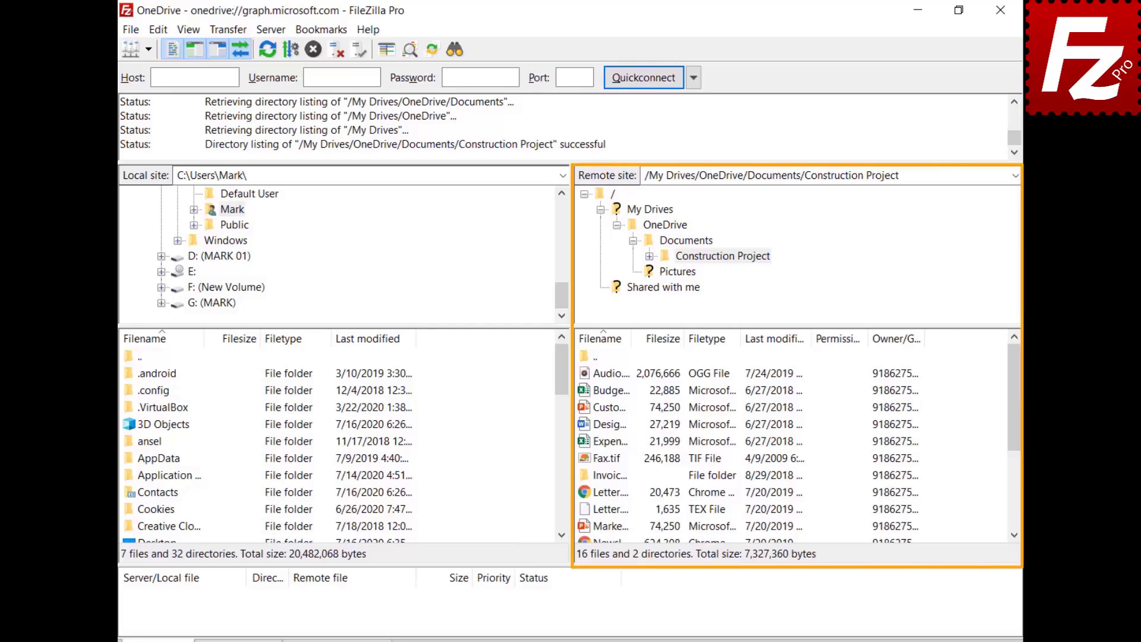
click(584, 391)
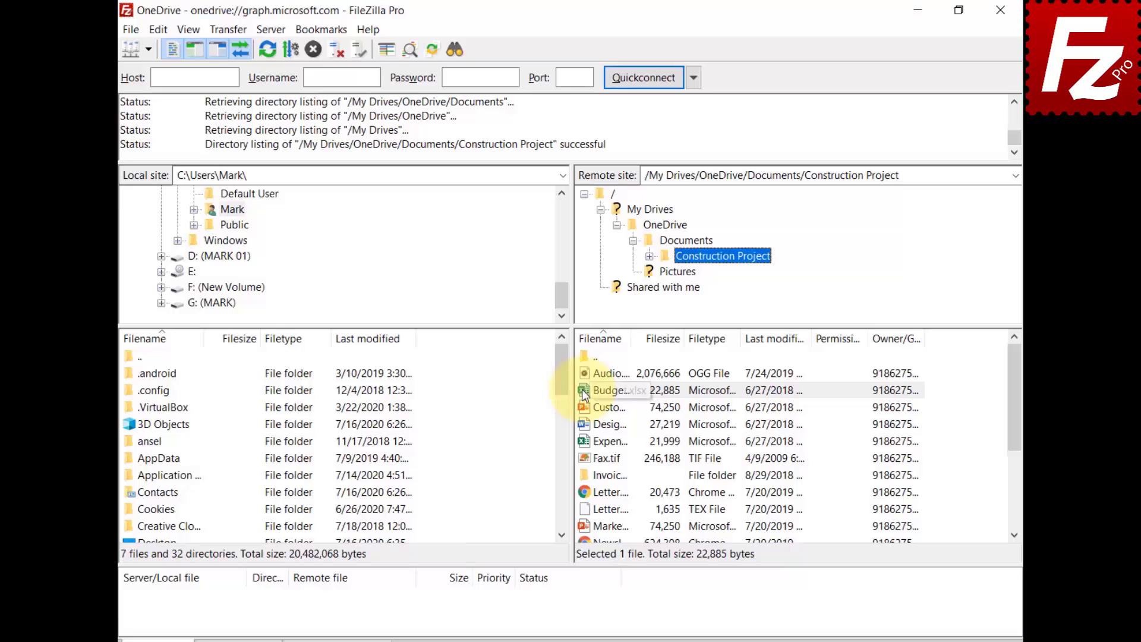
Share Budget.xlsx with the grantee's e-mail at Can Edit, with message 'Shared with Filezilla Pro'
right_click(583, 389)
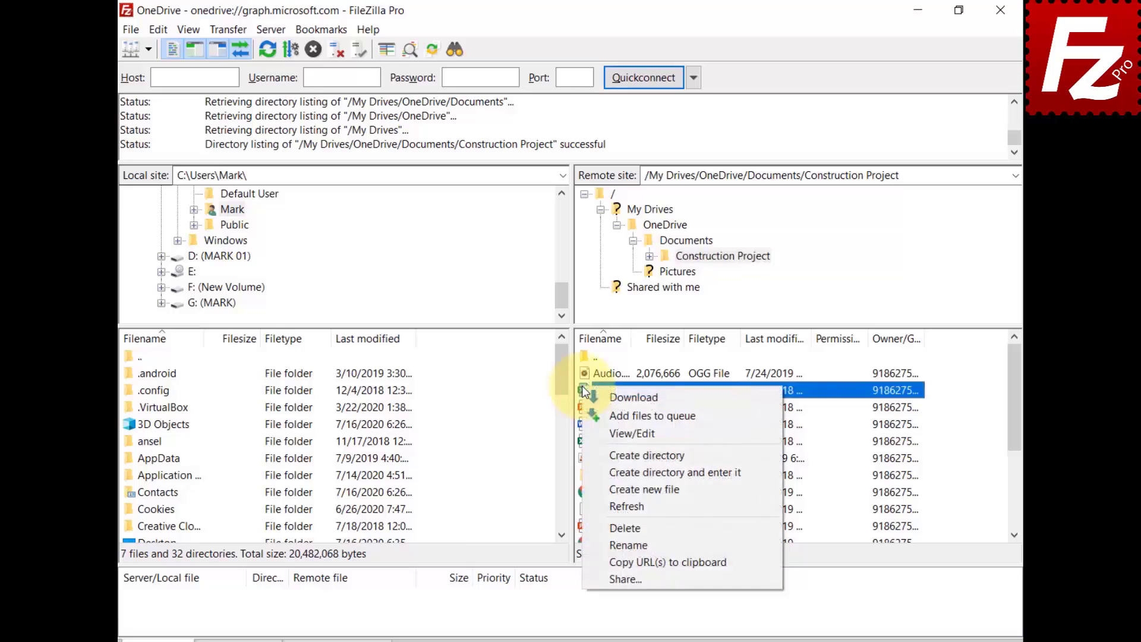
click(610, 573)
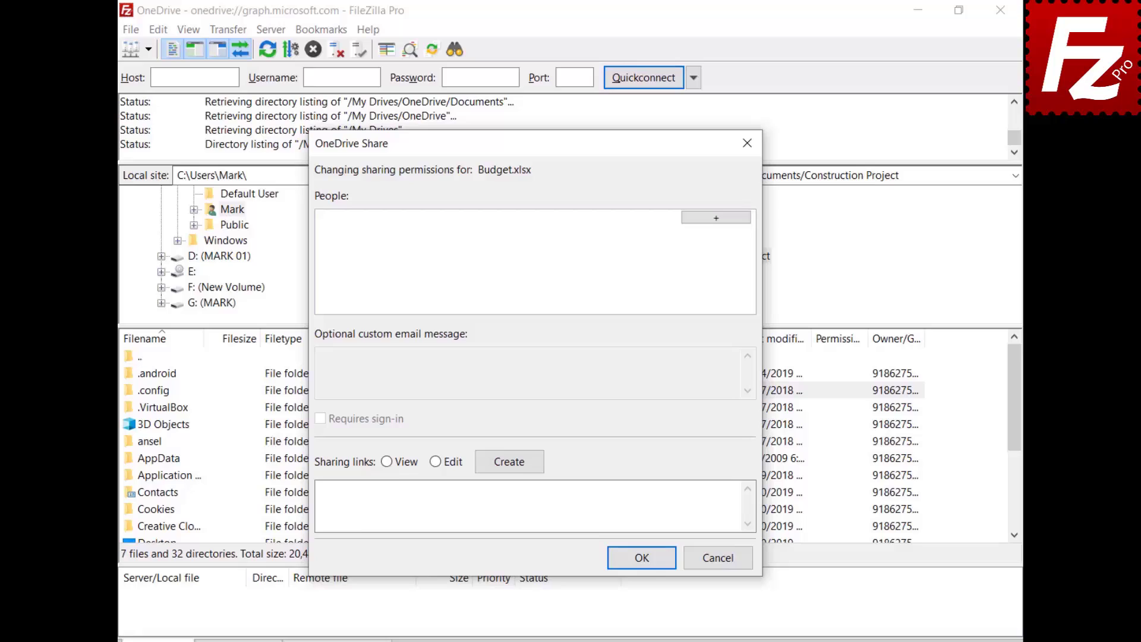
click(716, 218)
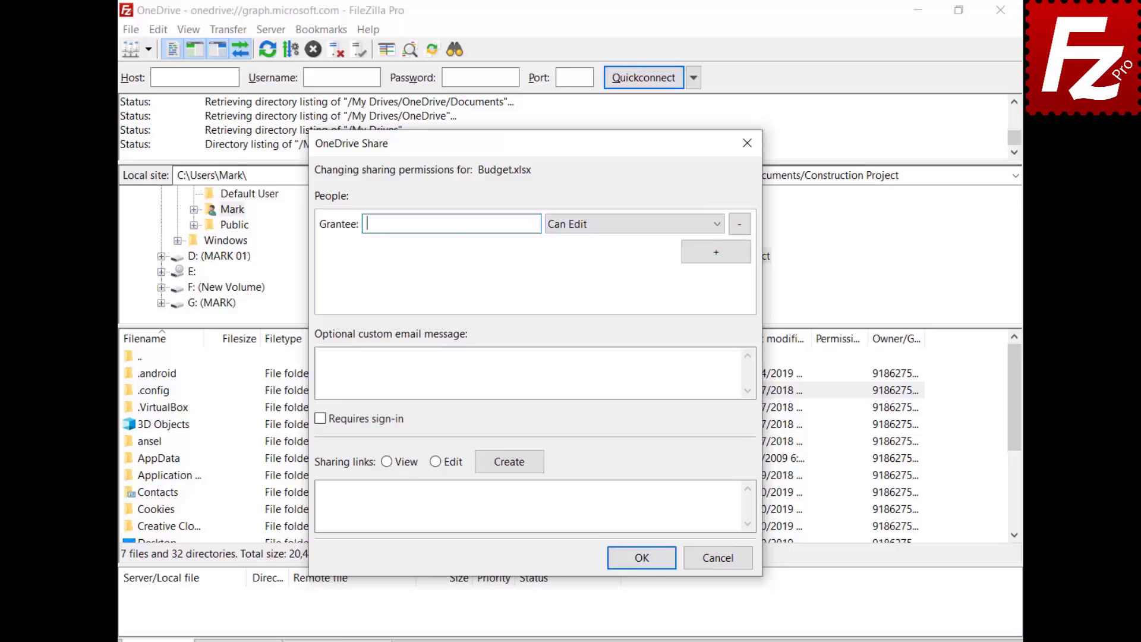
key(ctrl+v)
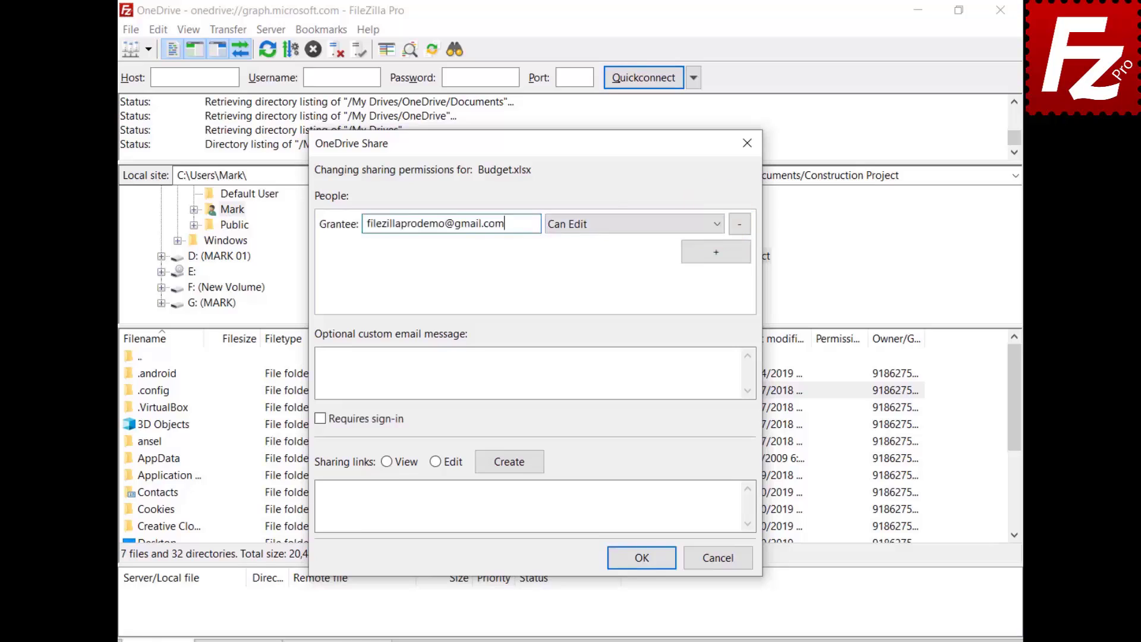
click(604, 231)
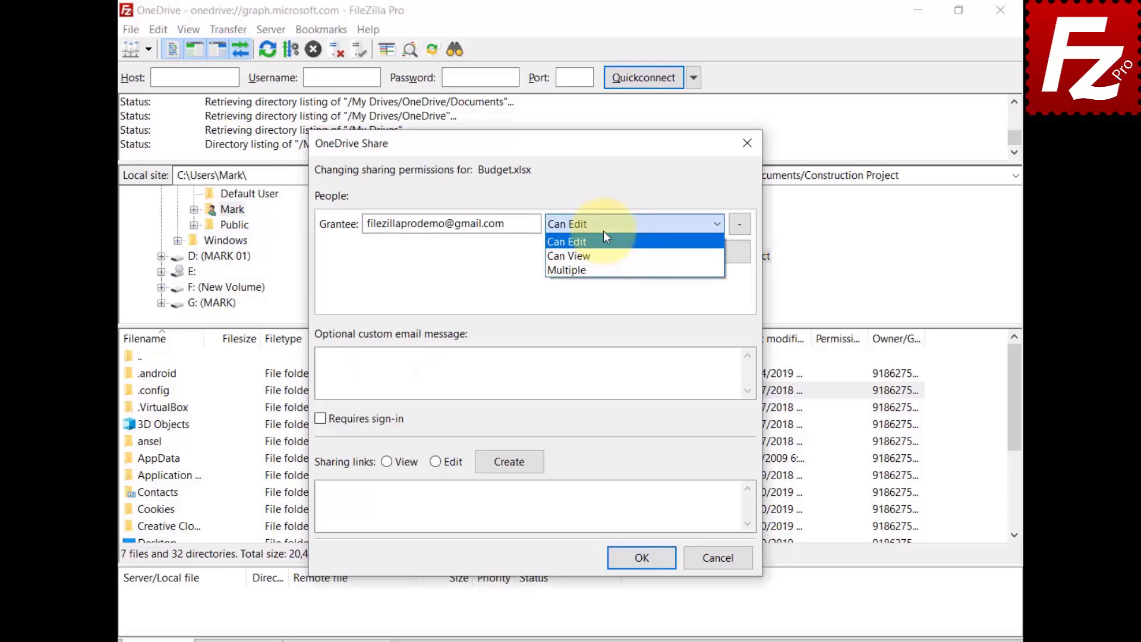
click(368, 362)
text(Sh)
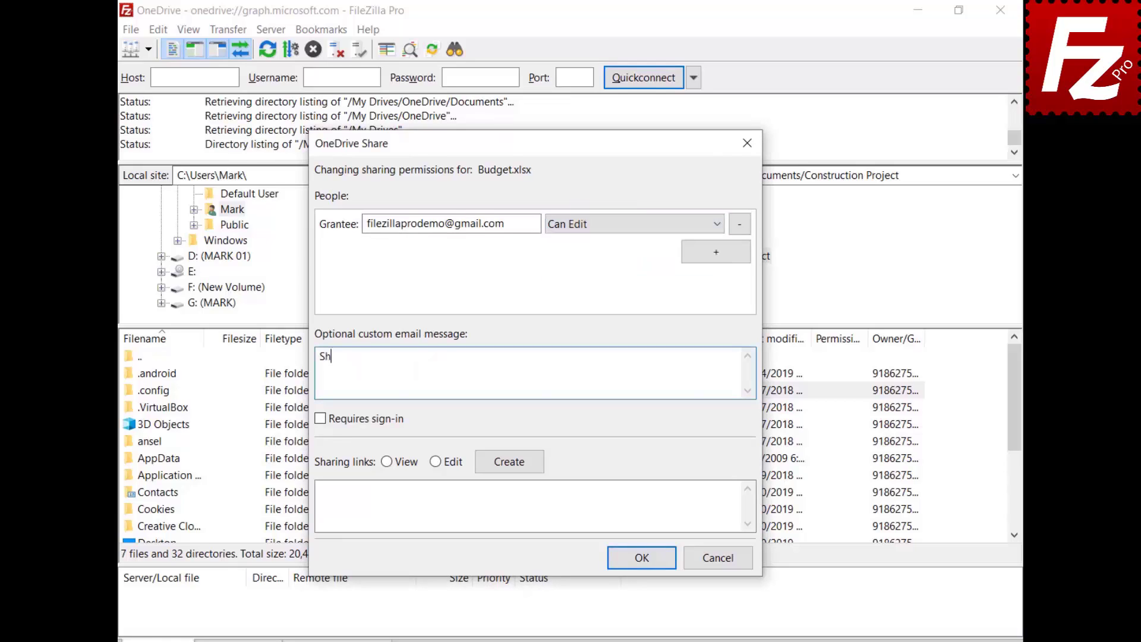
text(ared with Filezilla Pro)
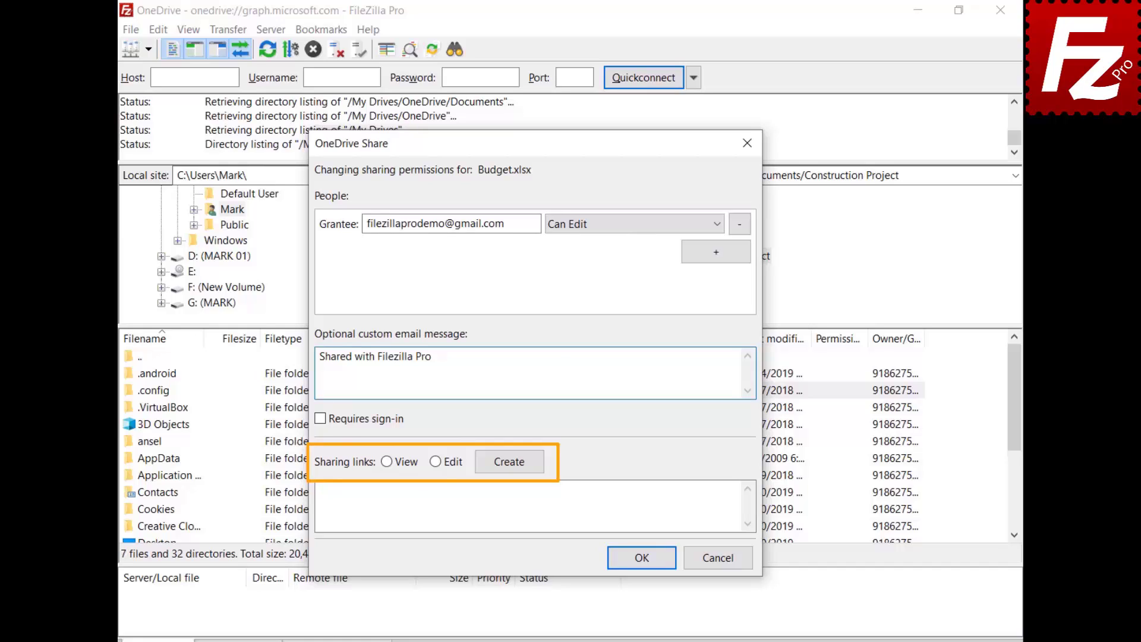
Create a View-only sharing link for Budget.xlsx
click(387, 461)
click(510, 461)
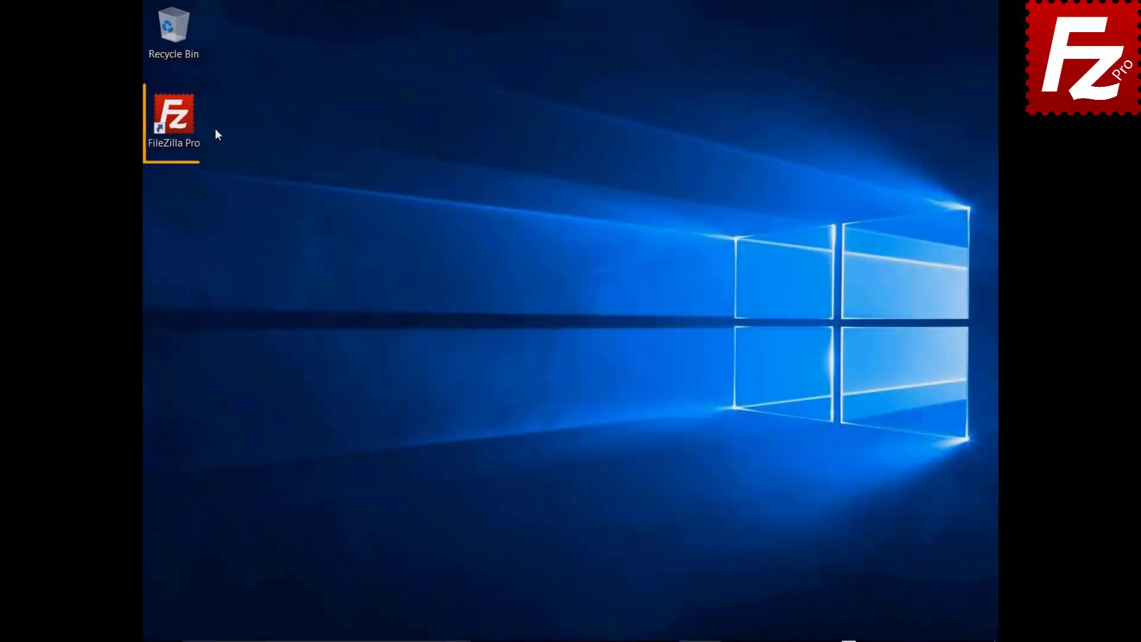
Relaunch FileZilla Pro, add site 'OneDrive for Business' using Microsoft OneDrive protocol, and connect
double_click(181, 123)
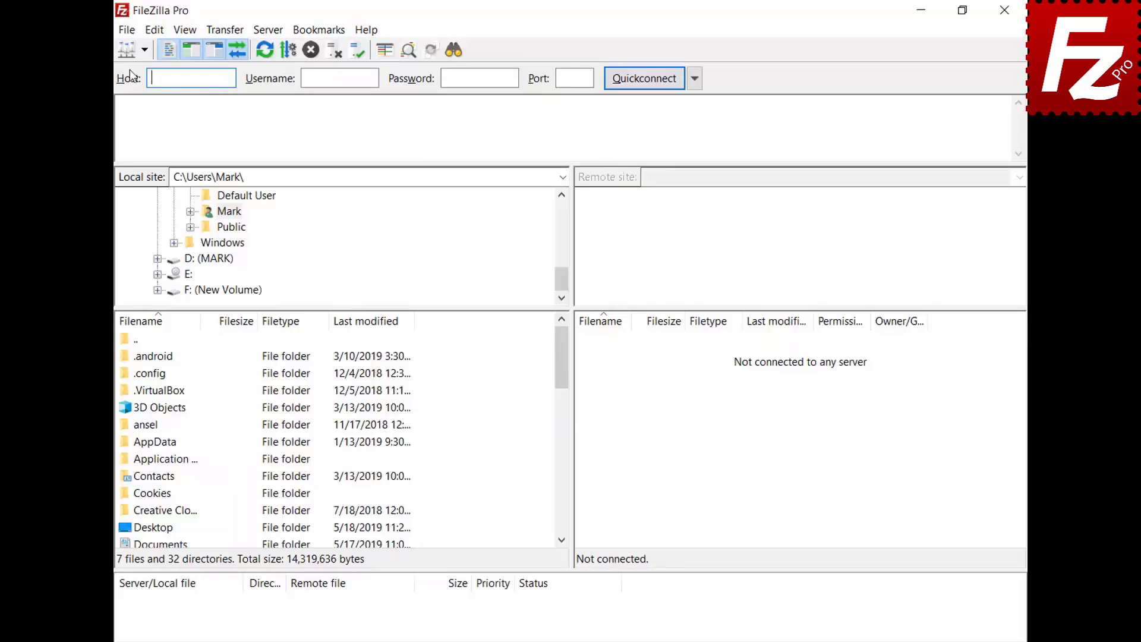
click(129, 31)
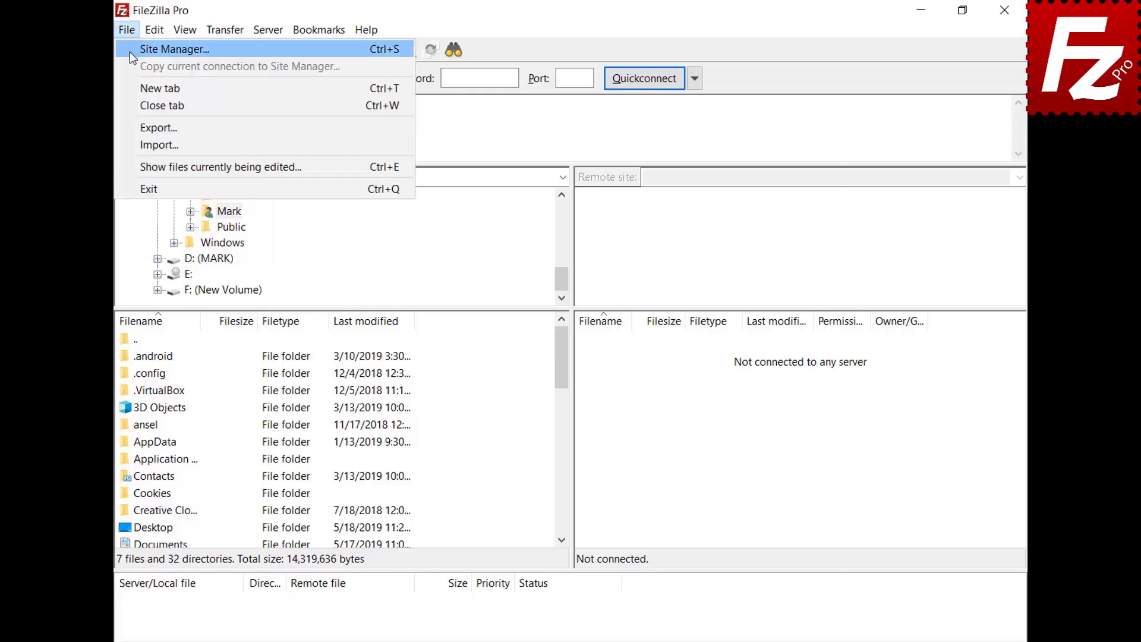
click(129, 50)
click(360, 444)
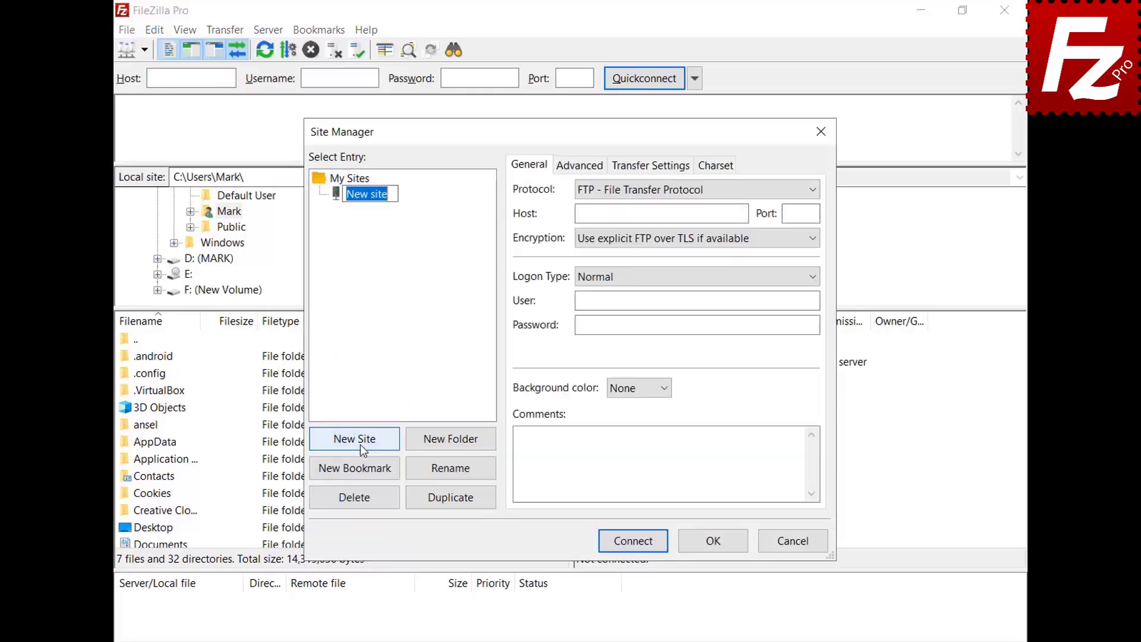
text(OneDrive)
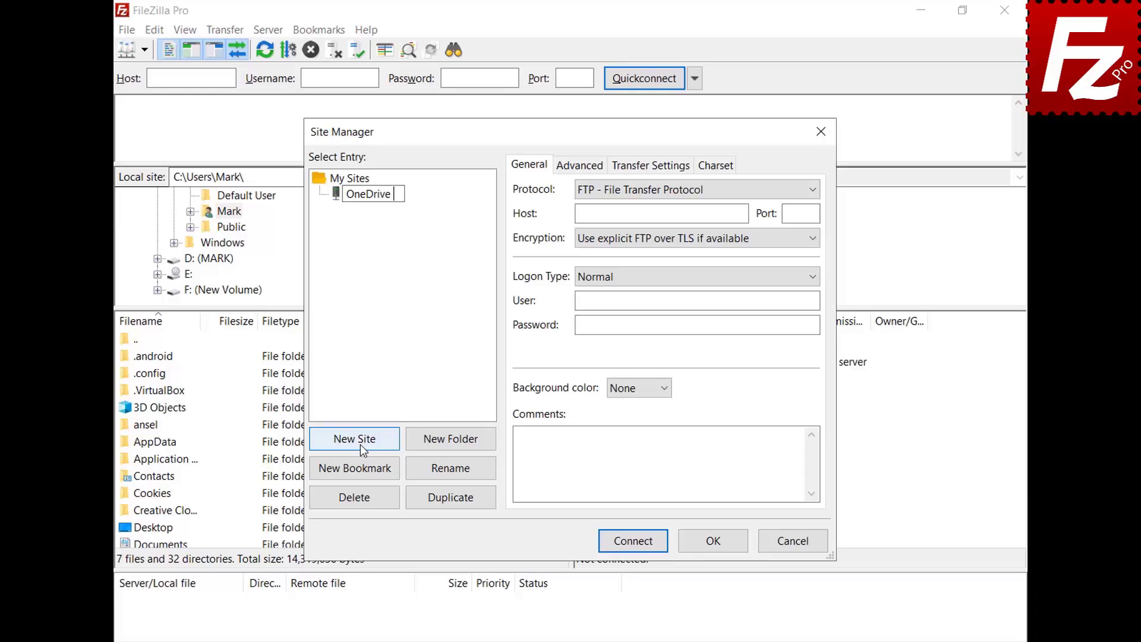
text( for Business)
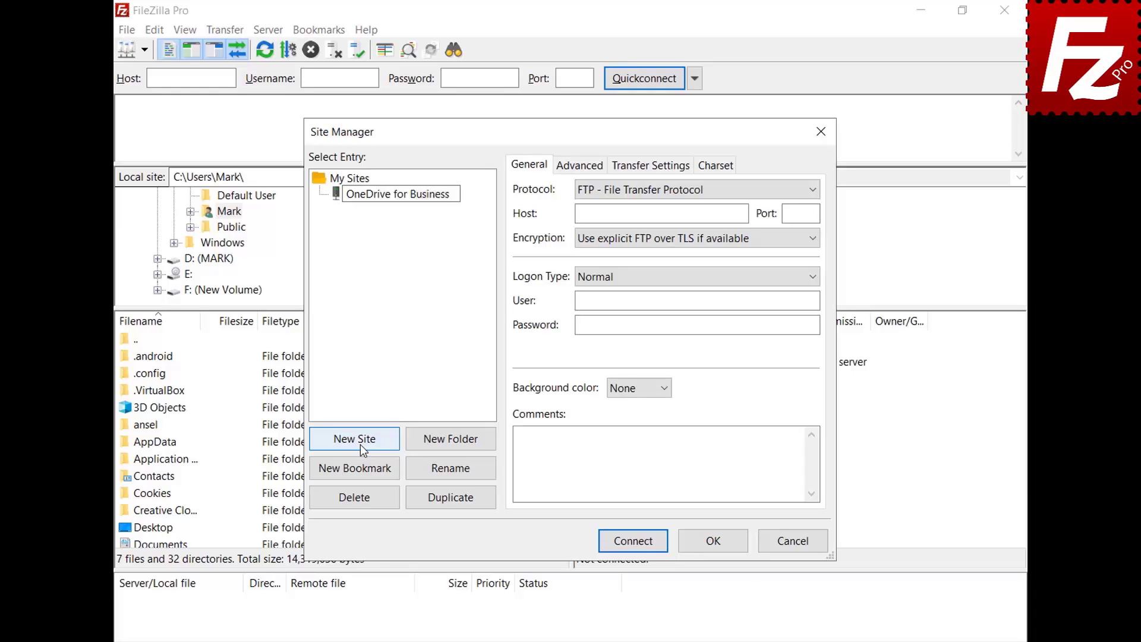
click(817, 191)
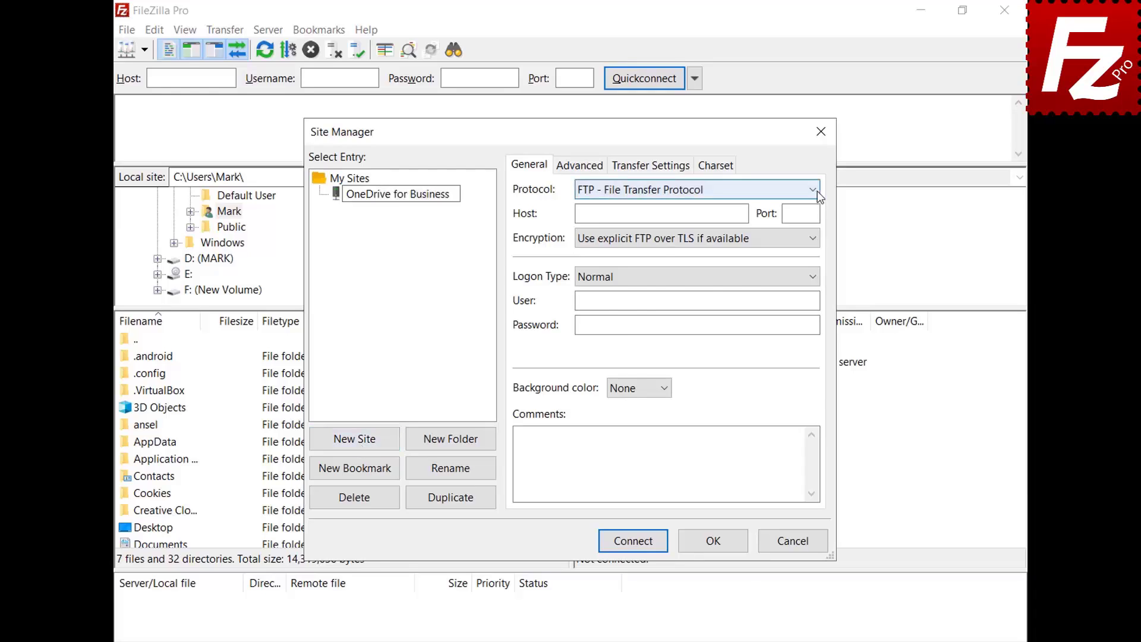
click(800, 363)
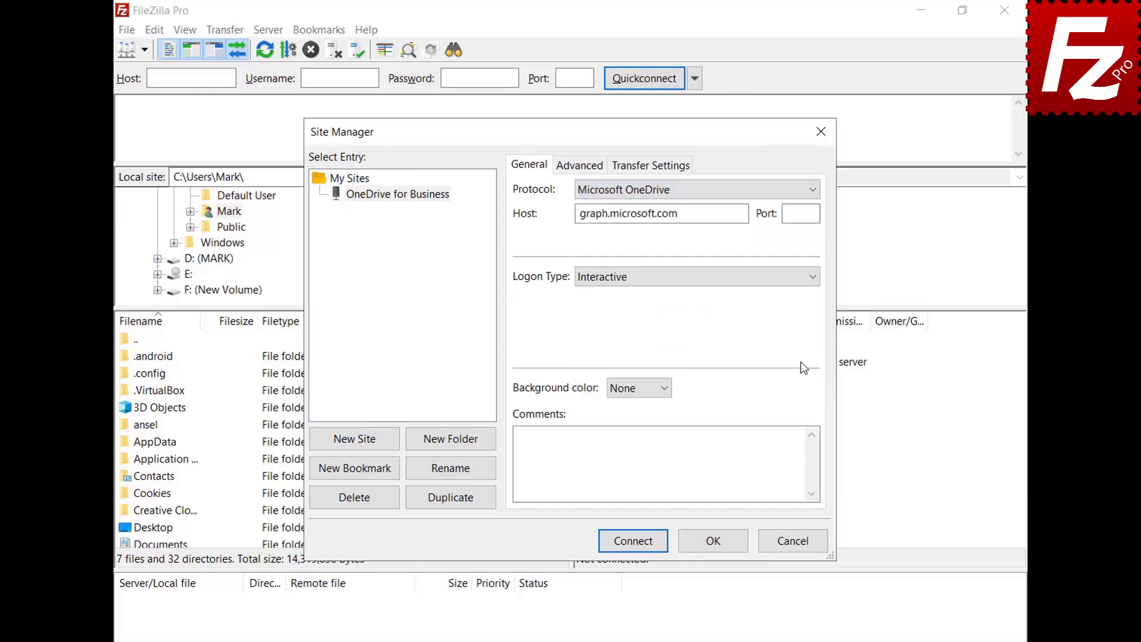
click(636, 543)
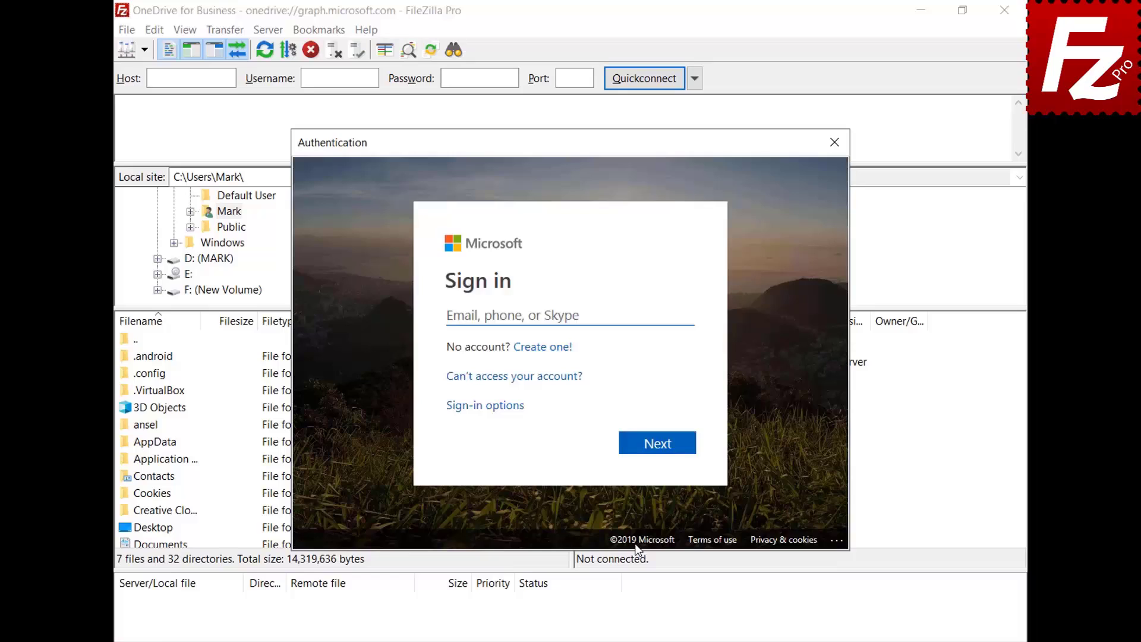
Sign in with the business account, grant organization-wide consent, then browse into My Drives/OneDrive
key(ctrl+v)
click(660, 448)
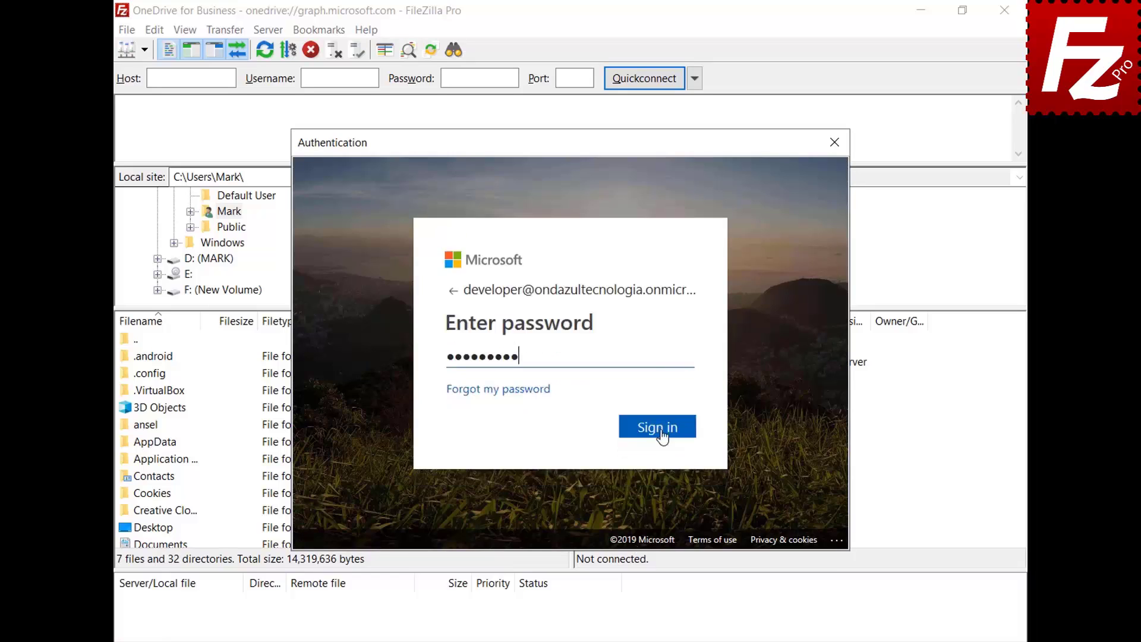
click(659, 430)
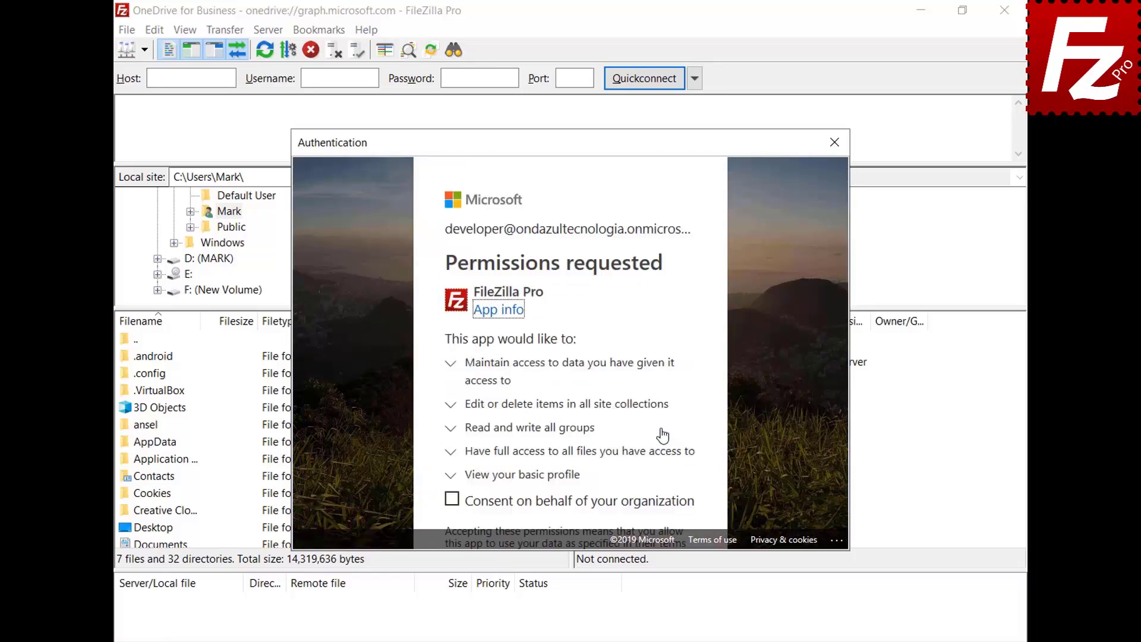
click(451, 501)
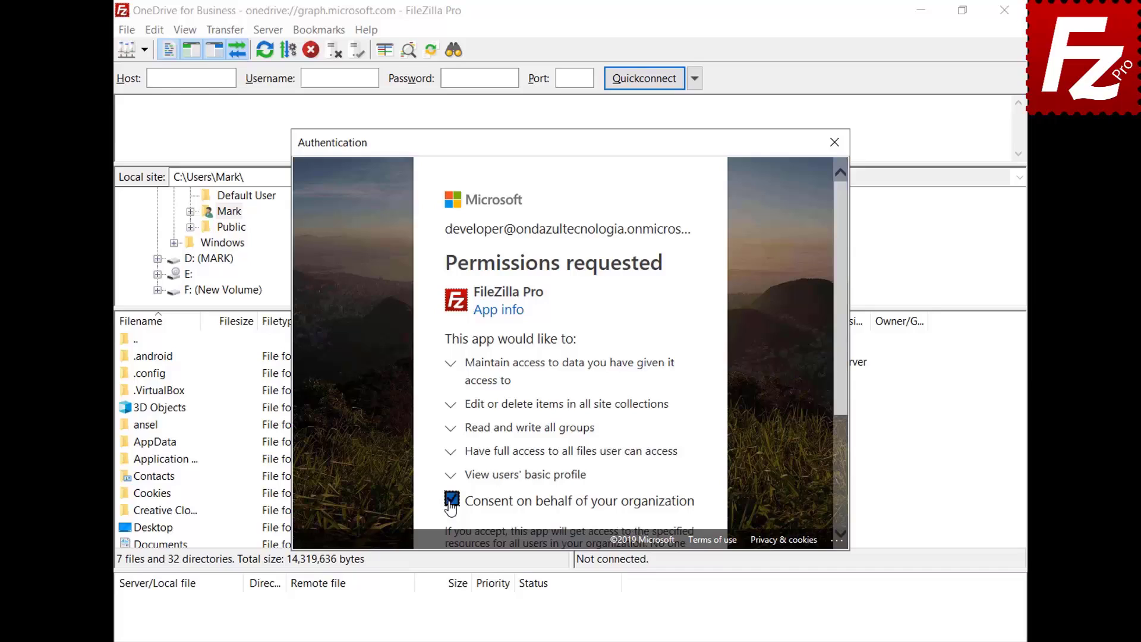
drag(840, 387, 839, 521)
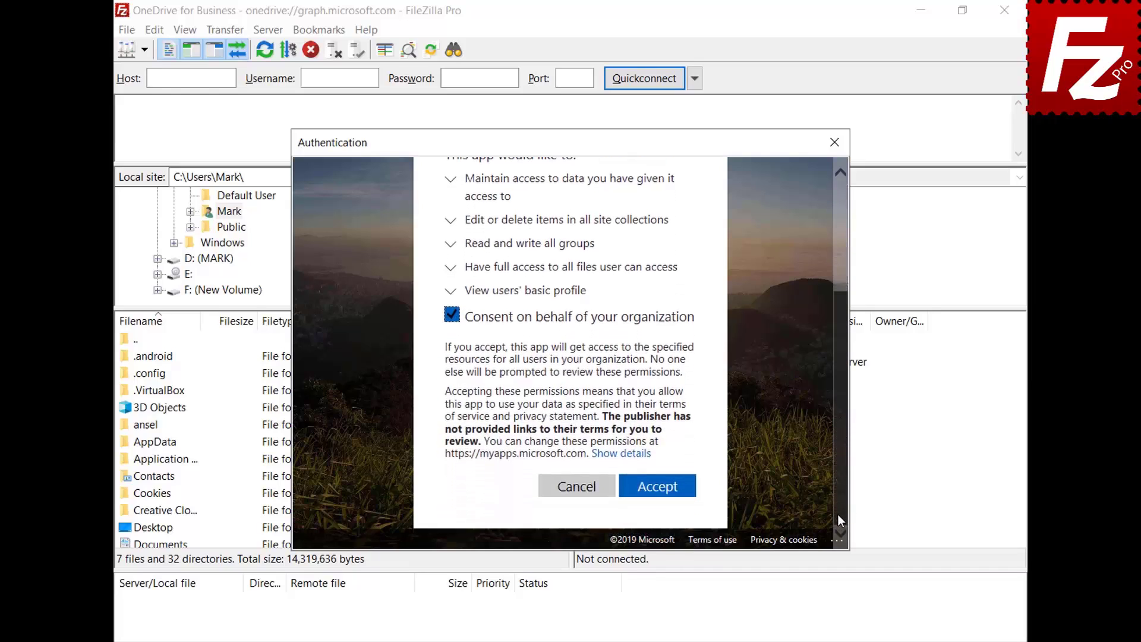
click(656, 486)
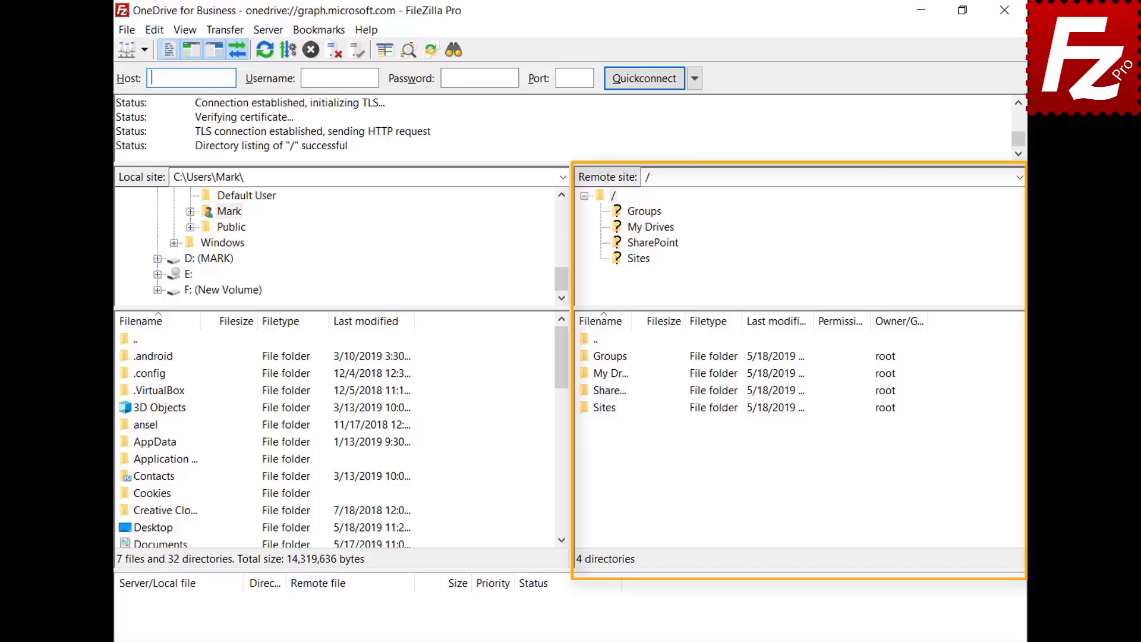
double_click(602, 374)
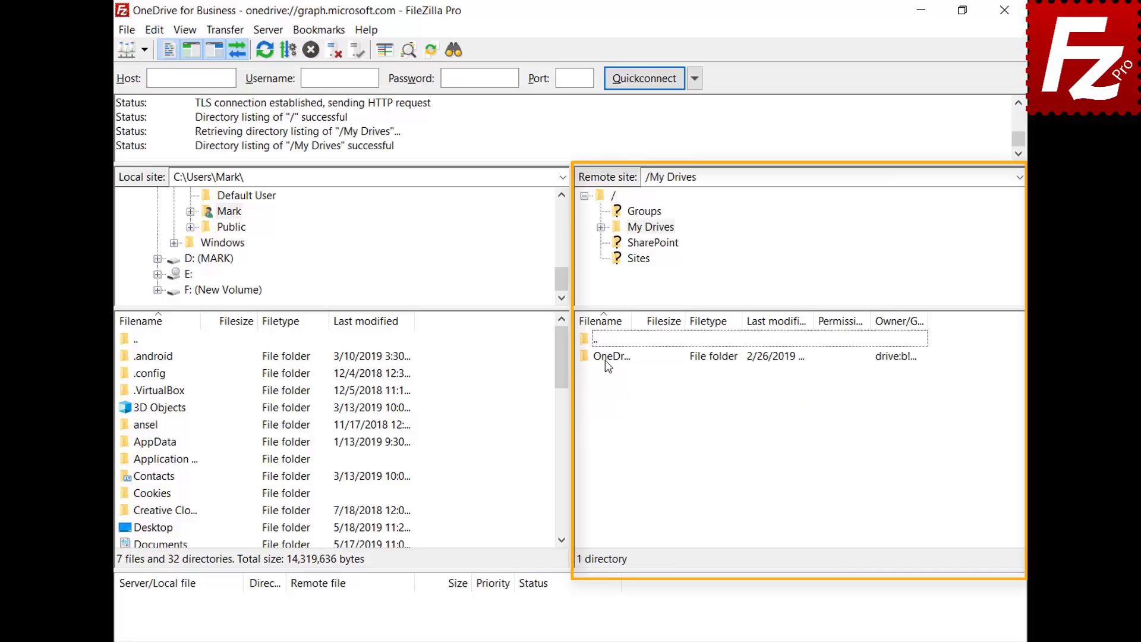
double_click(605, 359)
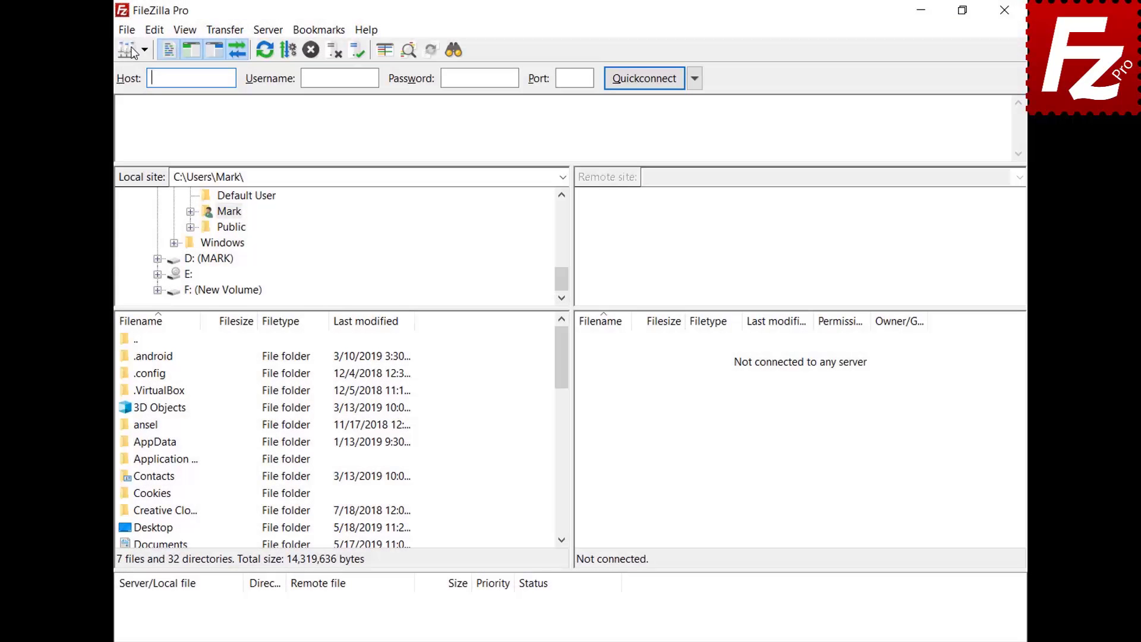
Create a new 'OneDrive for Business' site with the Microsoft OneDrive protocol and connect
click(129, 31)
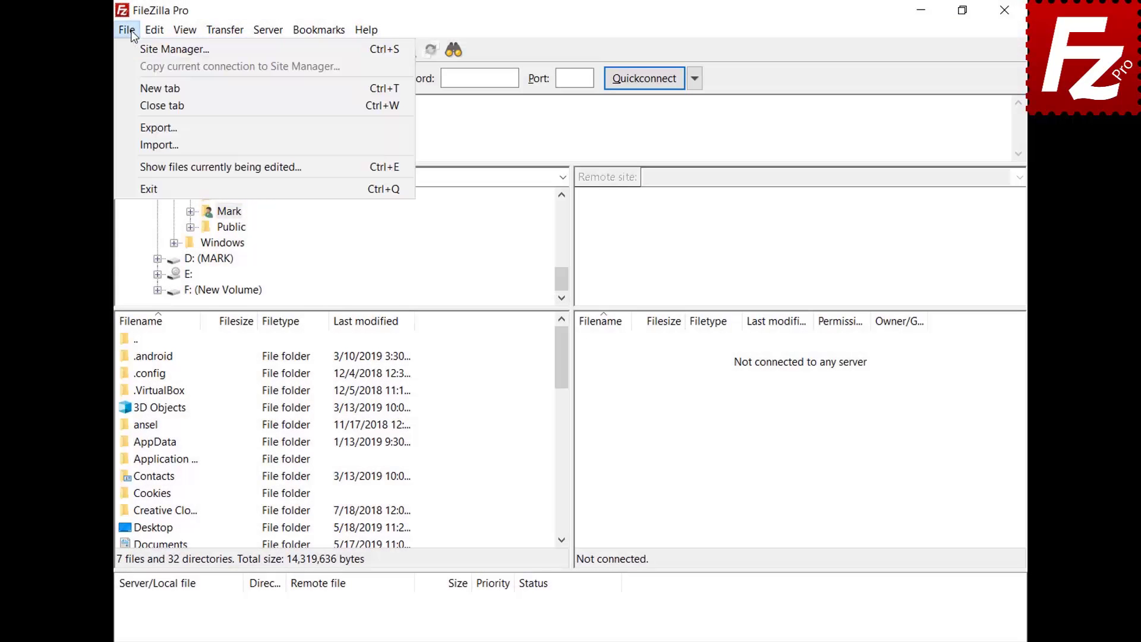
click(133, 49)
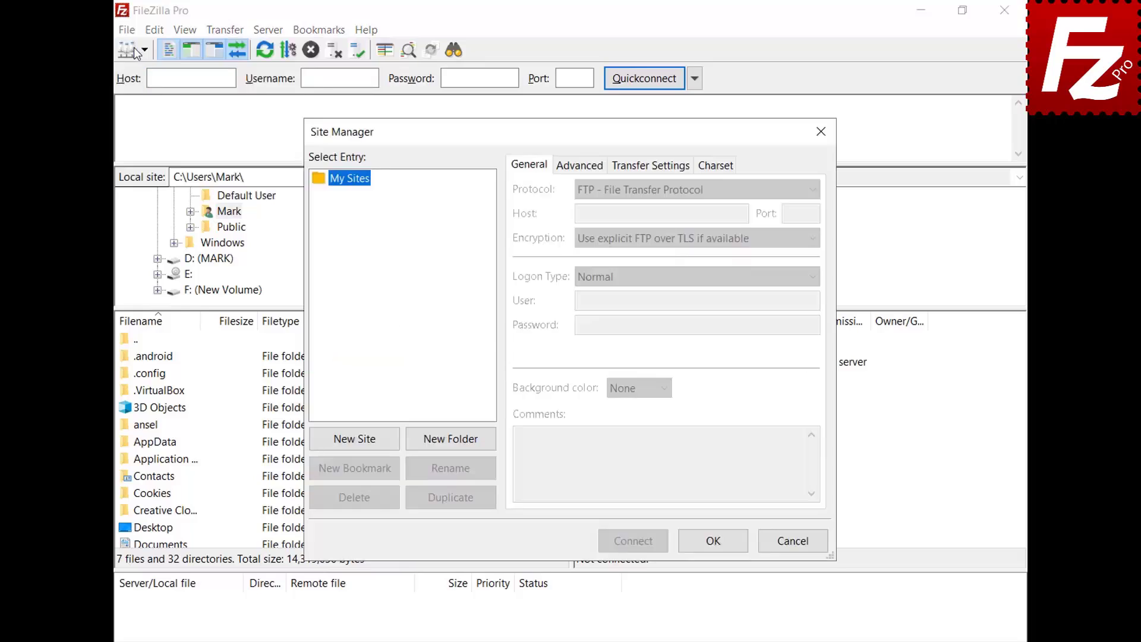
click(354, 440)
text(OneDr)
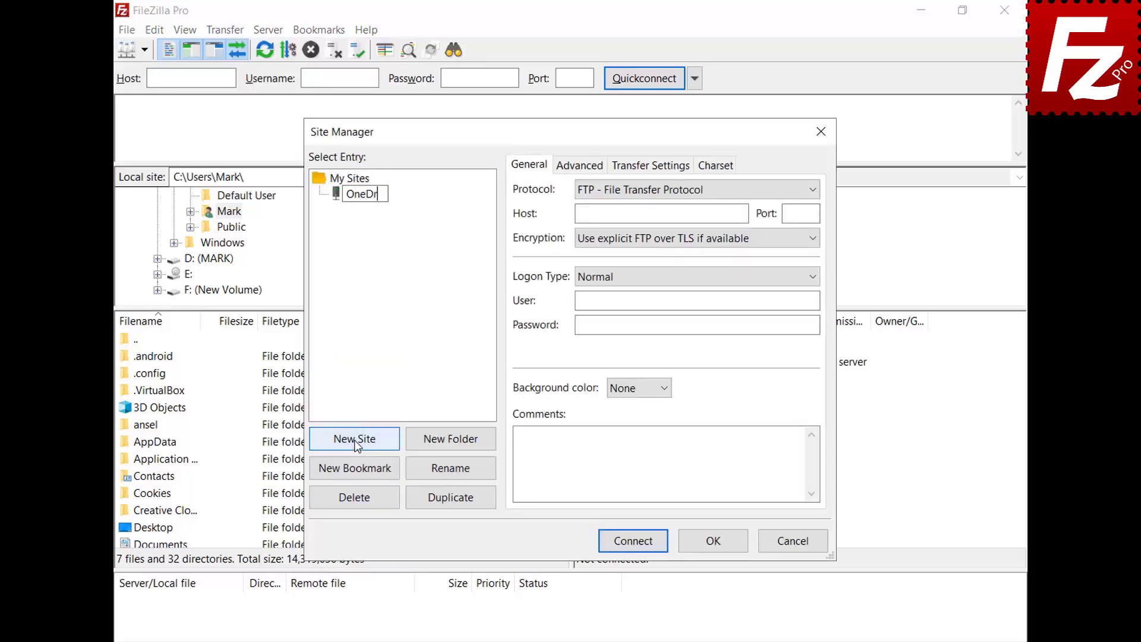
text(ive for Business)
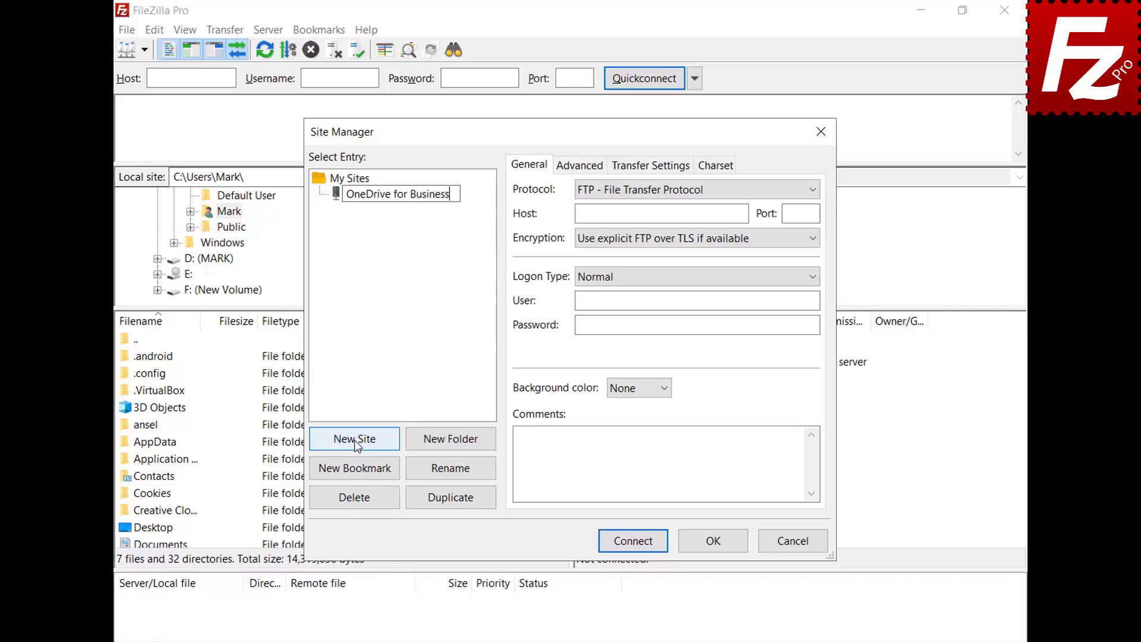
key(Return)
click(811, 190)
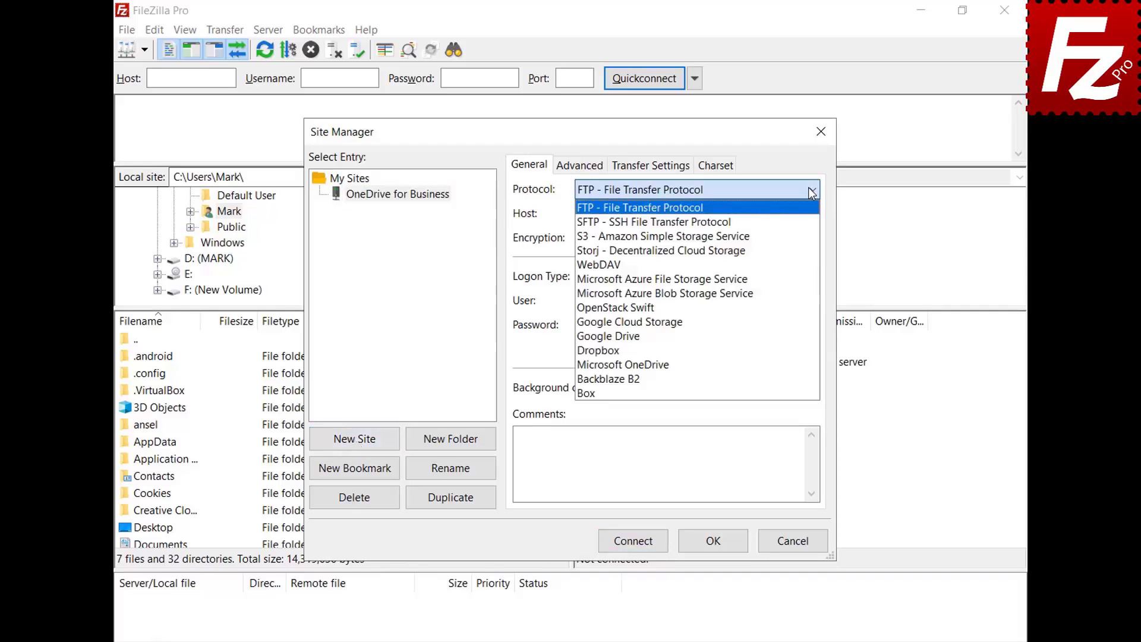
click(786, 365)
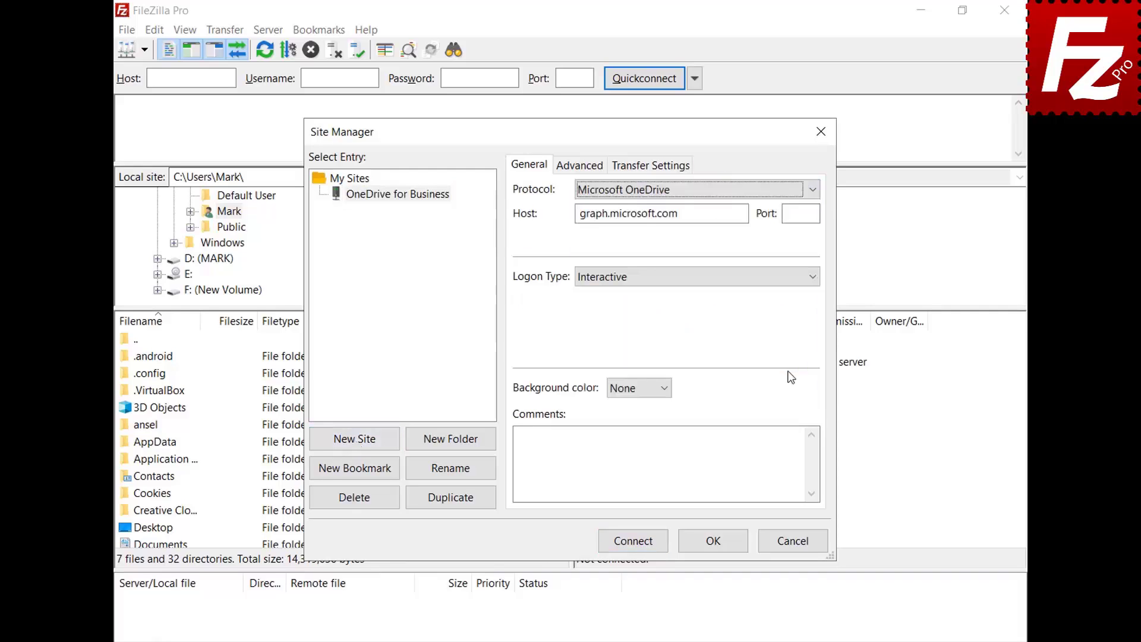
click(632, 542)
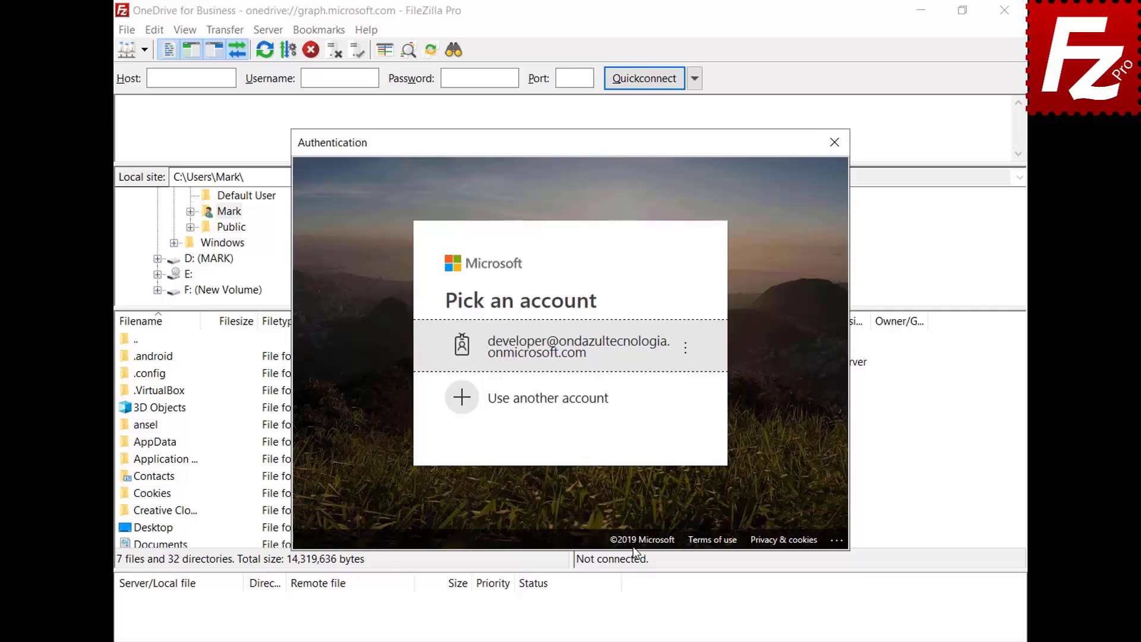
Sign in with a different Microsoft account using the pasted e-mail and password
click(602, 400)
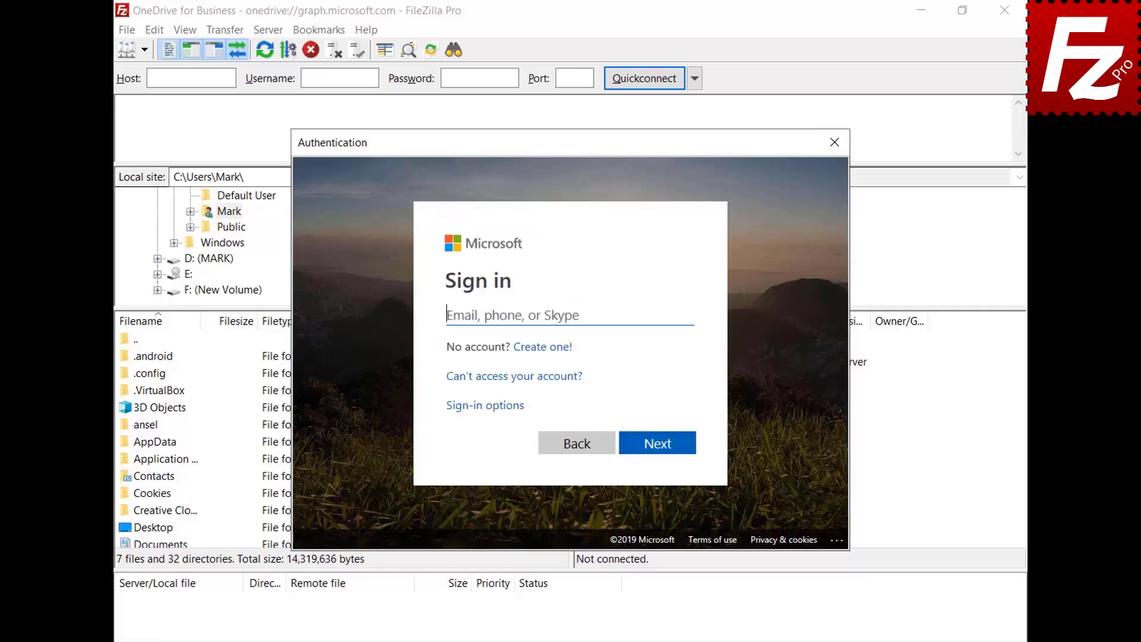
key(ctrl+v)
click(658, 449)
key(ctrl+v)
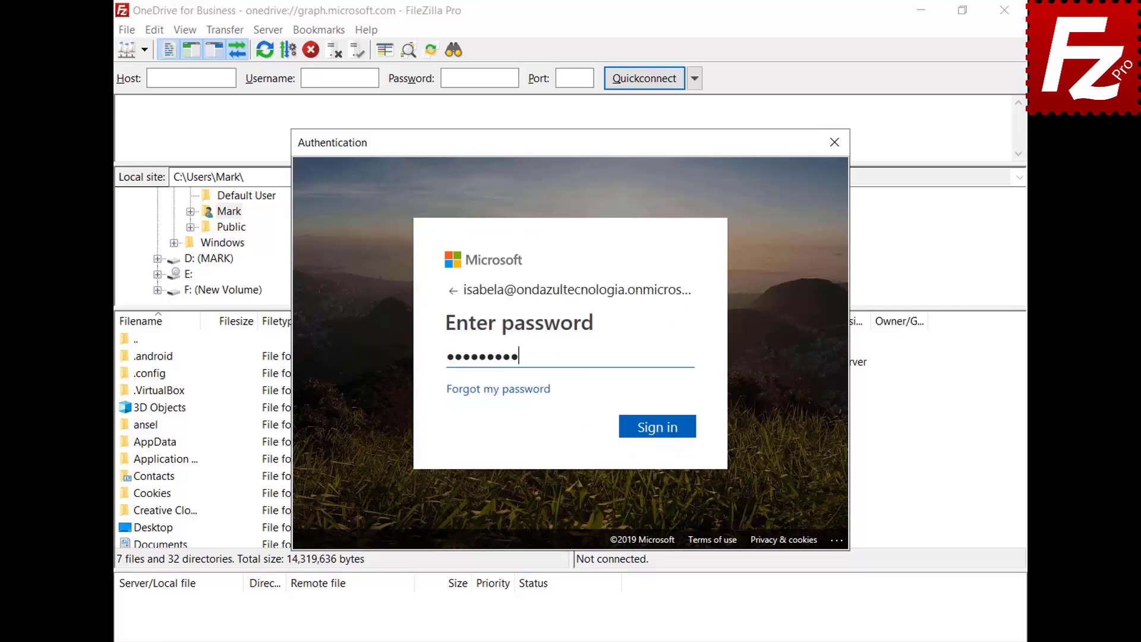
key(Return)
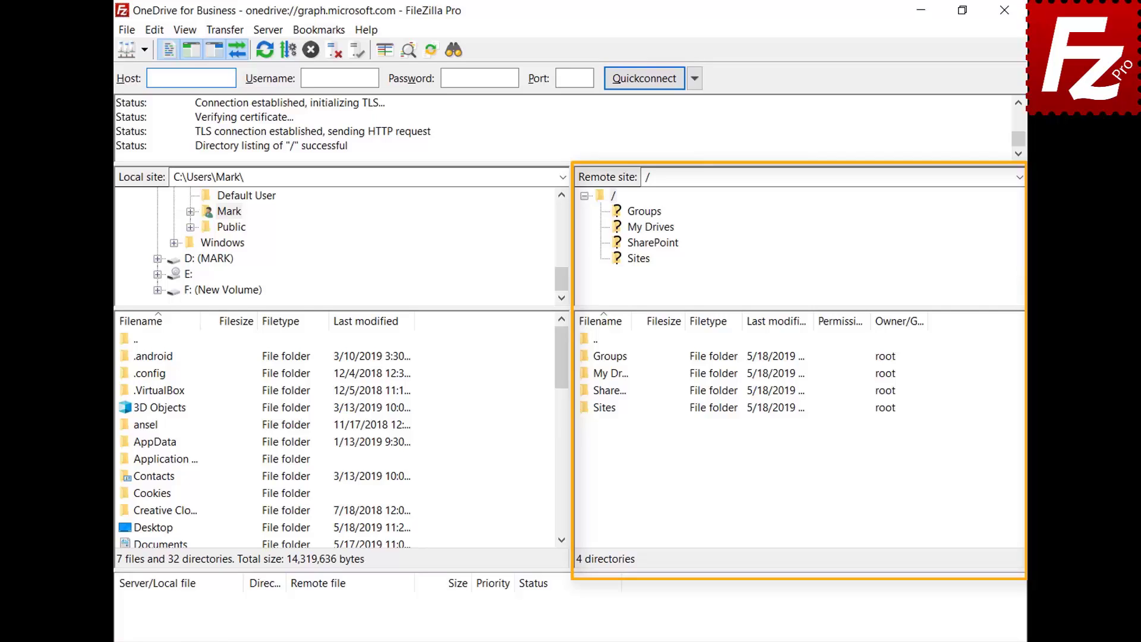
Browse into /My Drives/OneDrive on the OneDrive for Business server
double_click(587, 379)
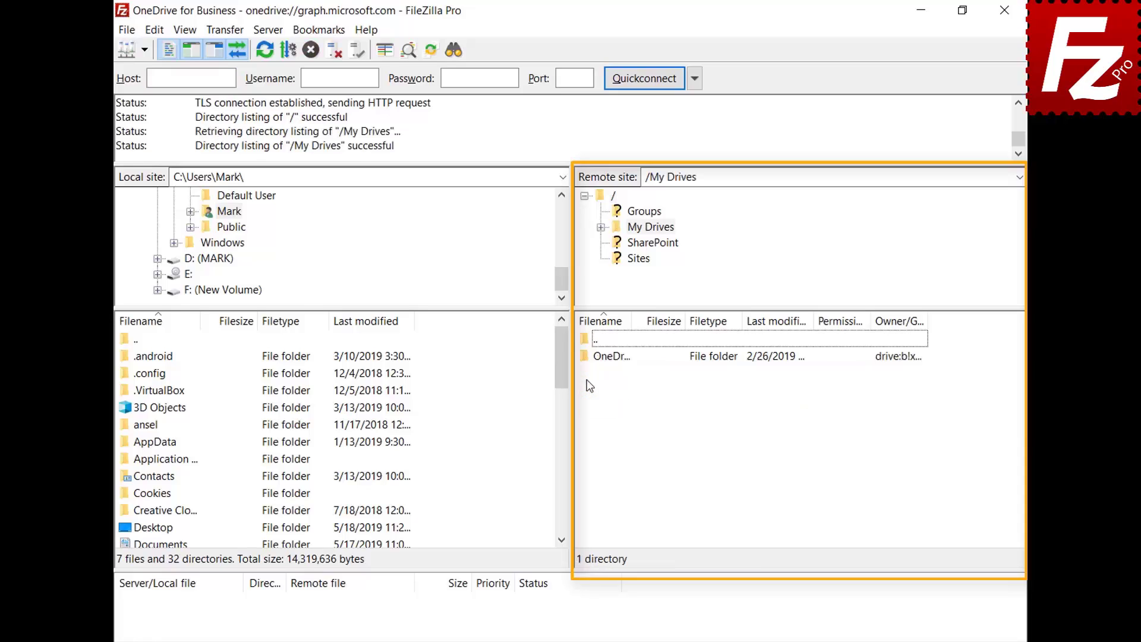
double_click(601, 356)
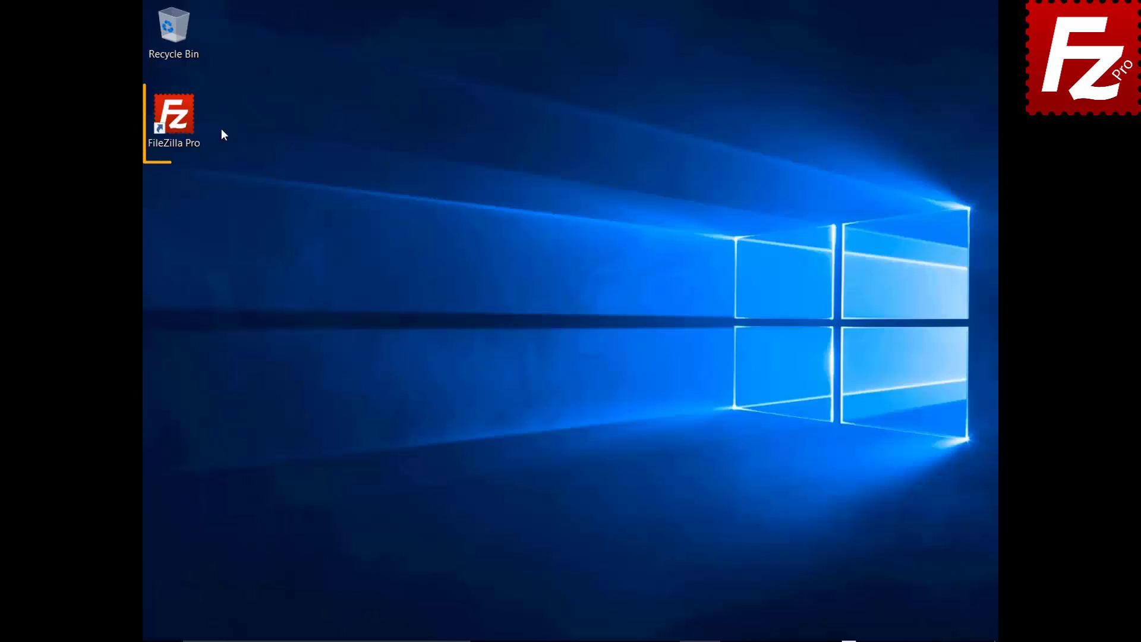
Launch FileZilla Pro and open a new connection to the saved Amazon S3 site
double_click(181, 123)
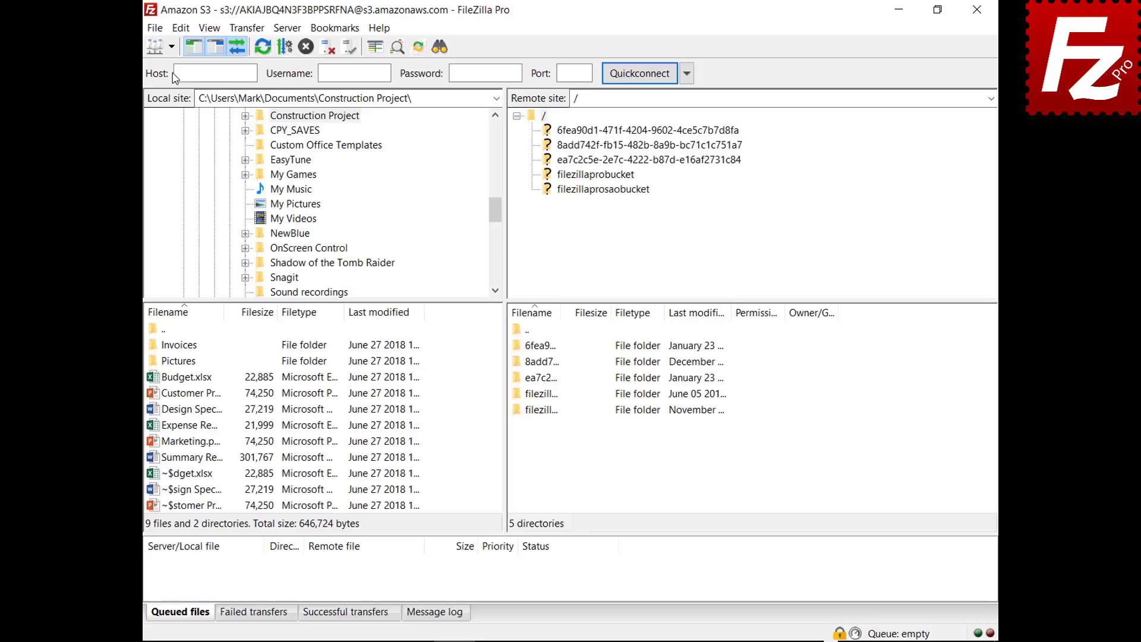
click(171, 46)
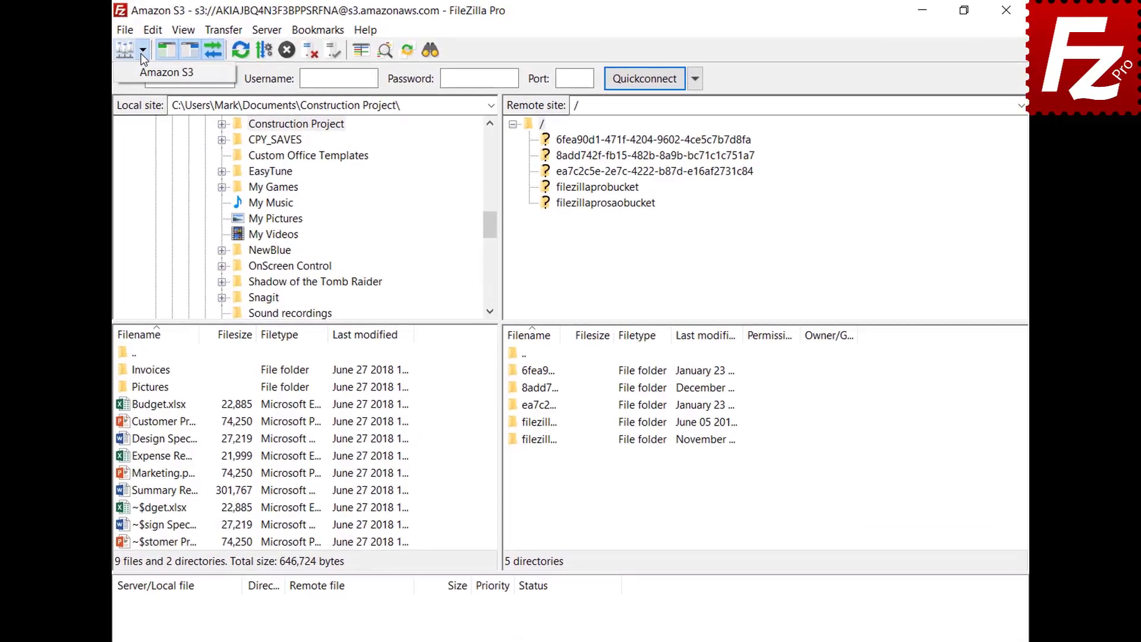
click(141, 72)
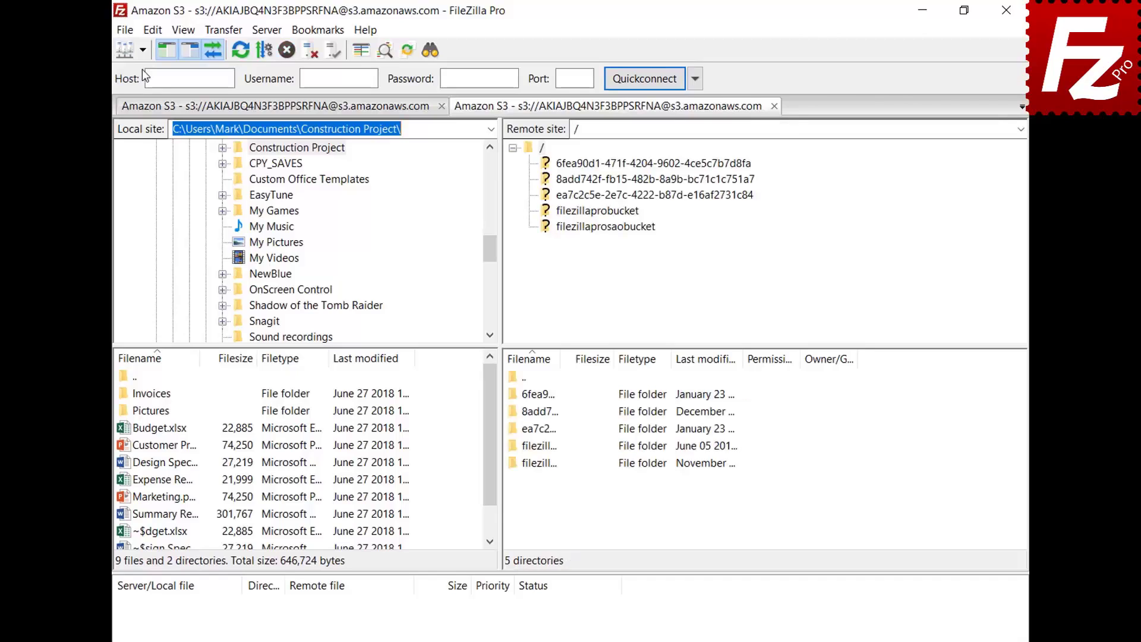
Generate a temporary URL for README.TXT inside filezillaprobucket
click(598, 212)
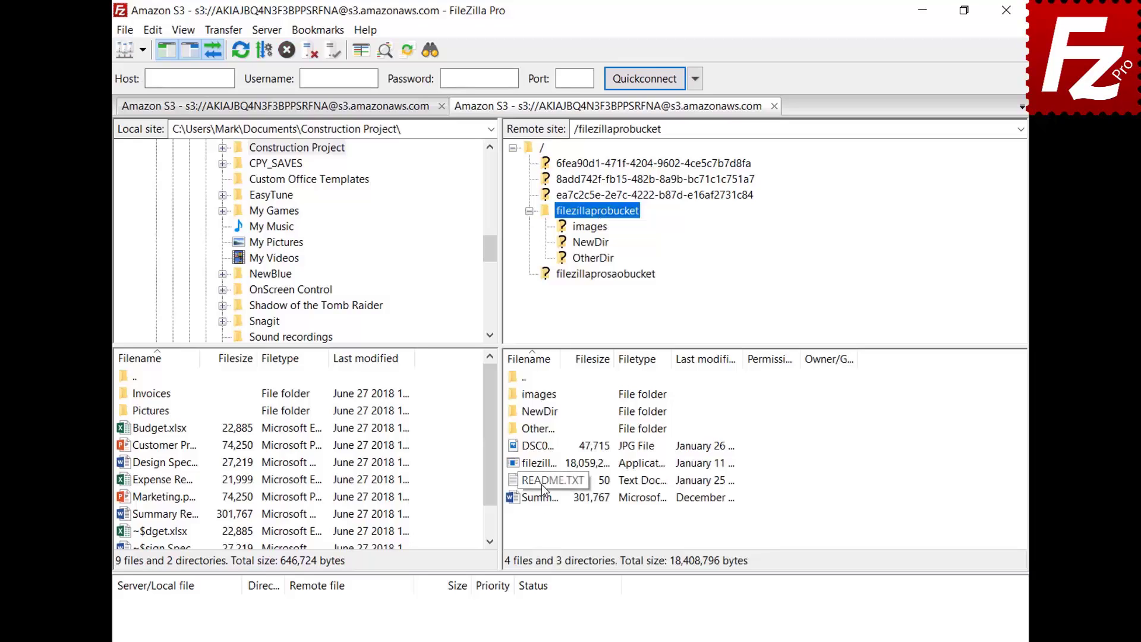
right_click(541, 485)
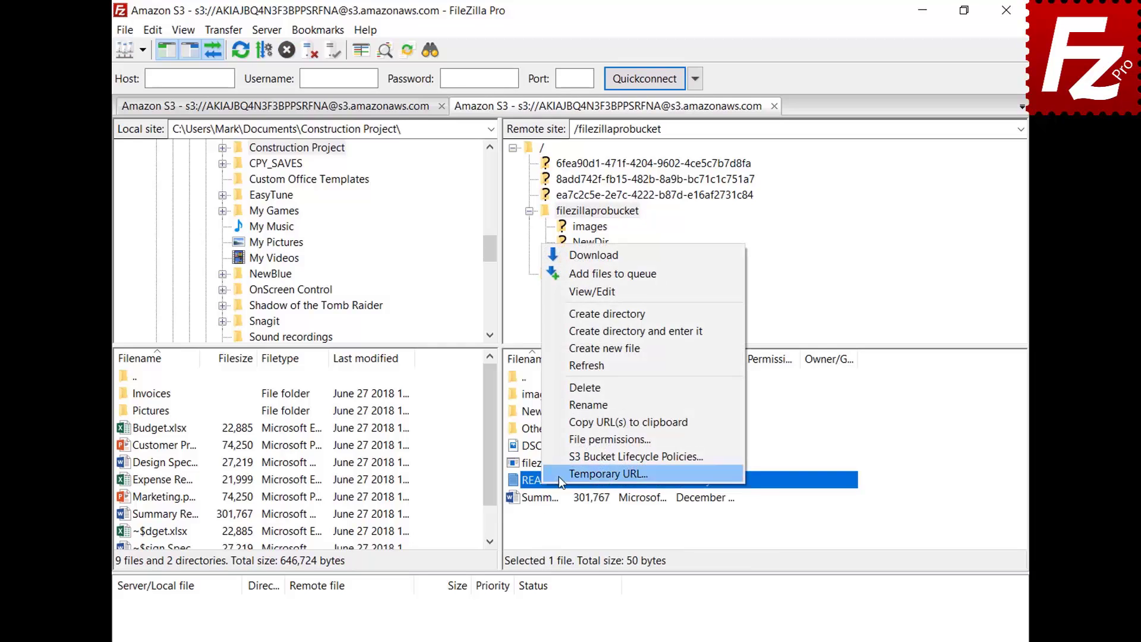
click(558, 474)
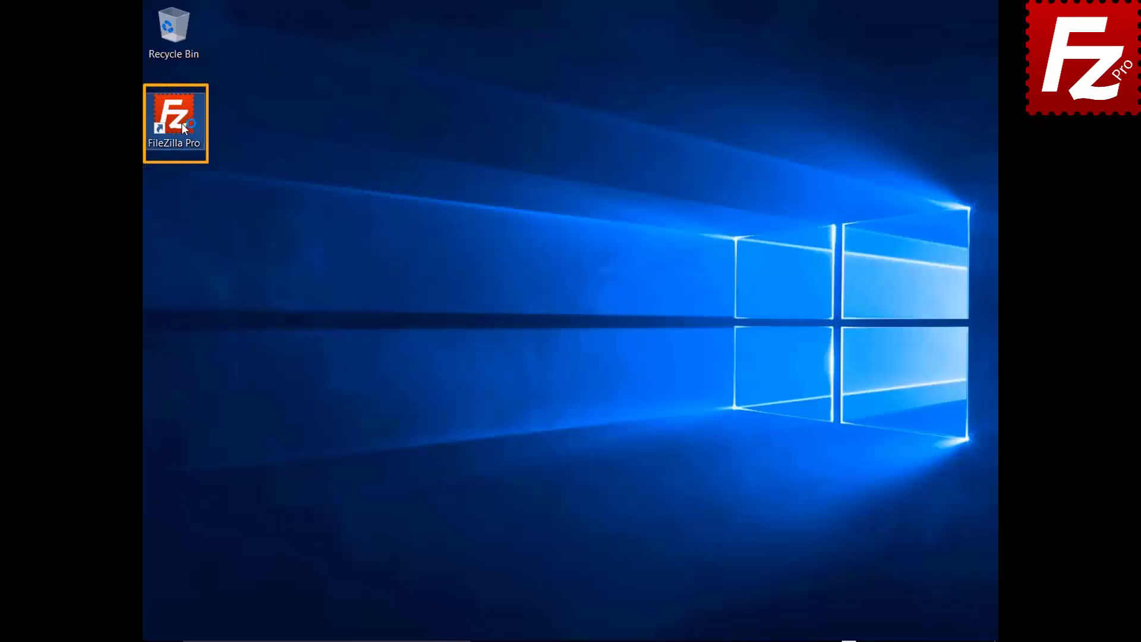
Launch FileZilla Pro and create a saved site named OneDrive using the Microsoft OneDrive protocol
double_click(182, 125)
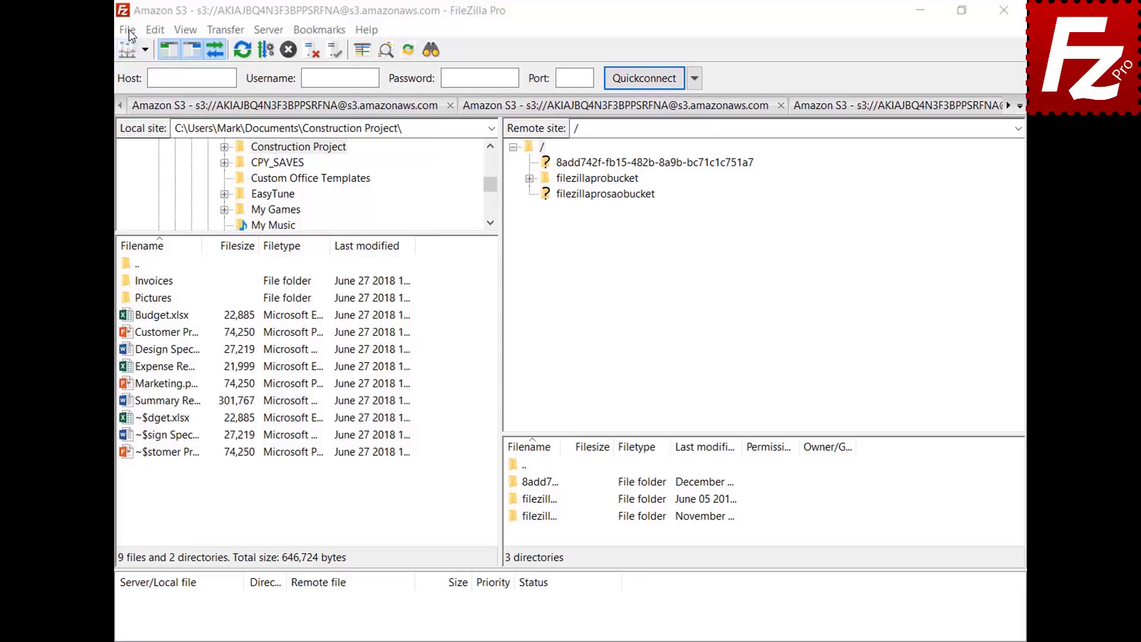
click(128, 29)
click(131, 50)
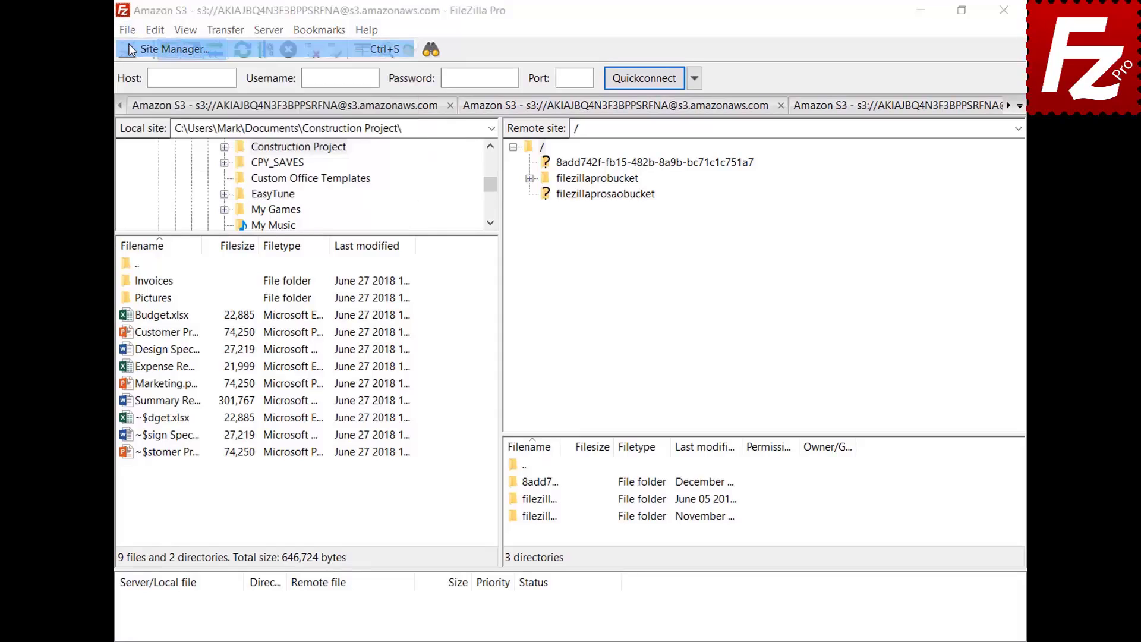
click(356, 440)
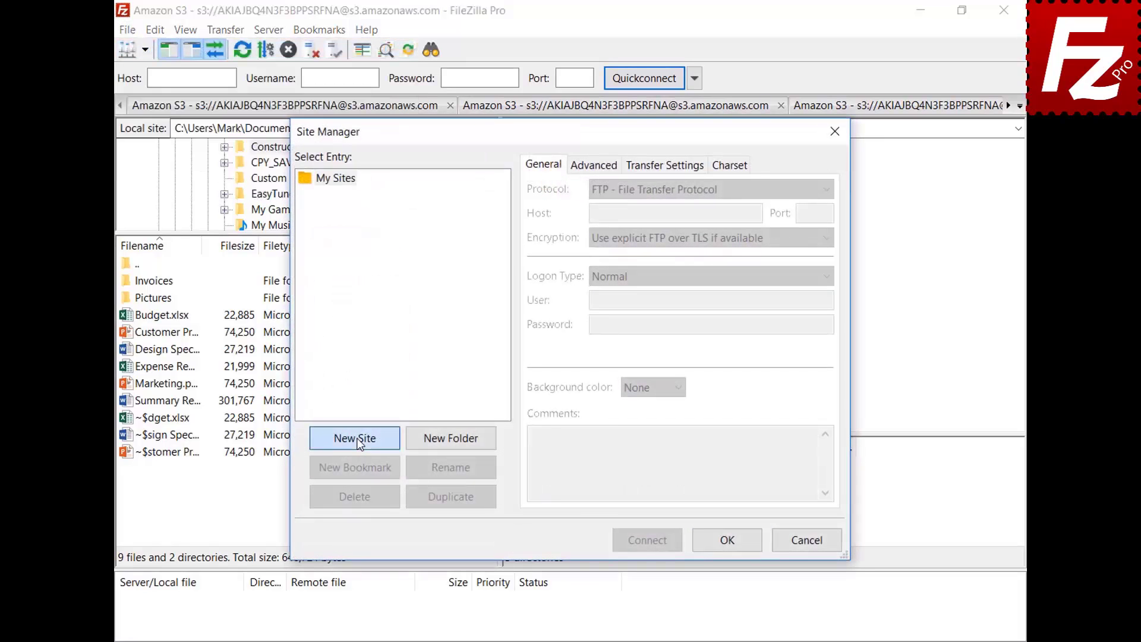
text(OneDrive)
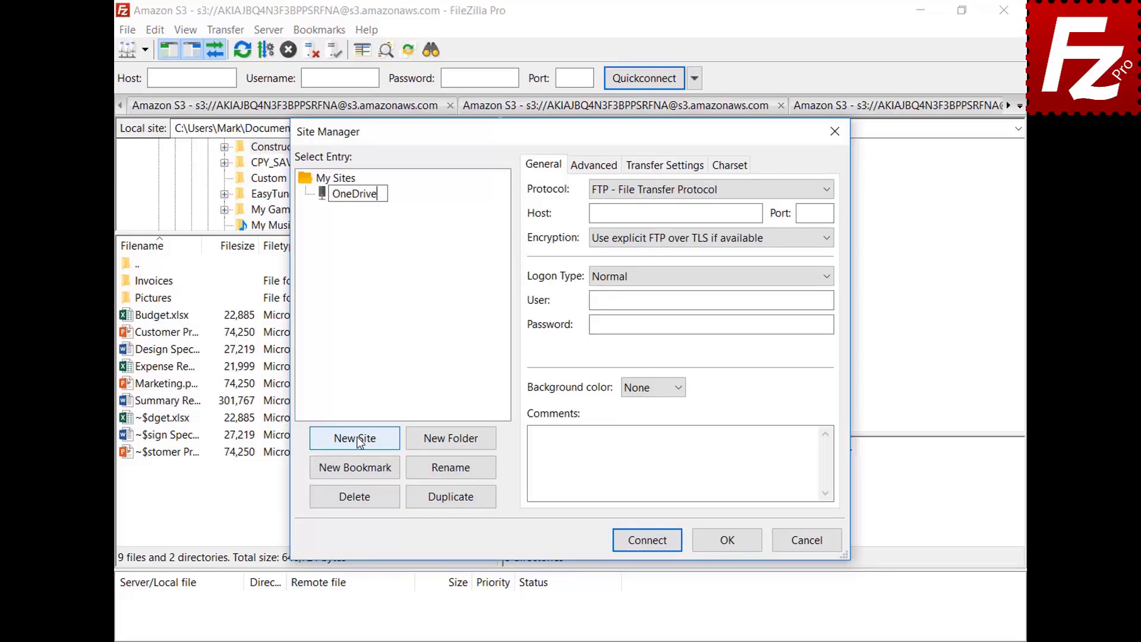
click(826, 190)
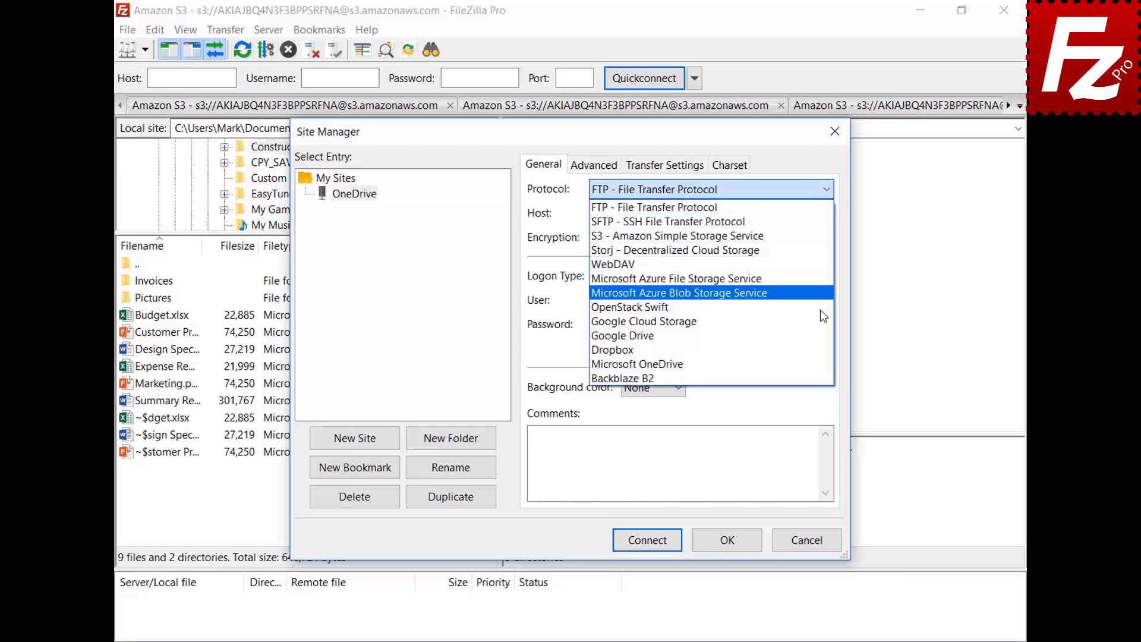
click(821, 364)
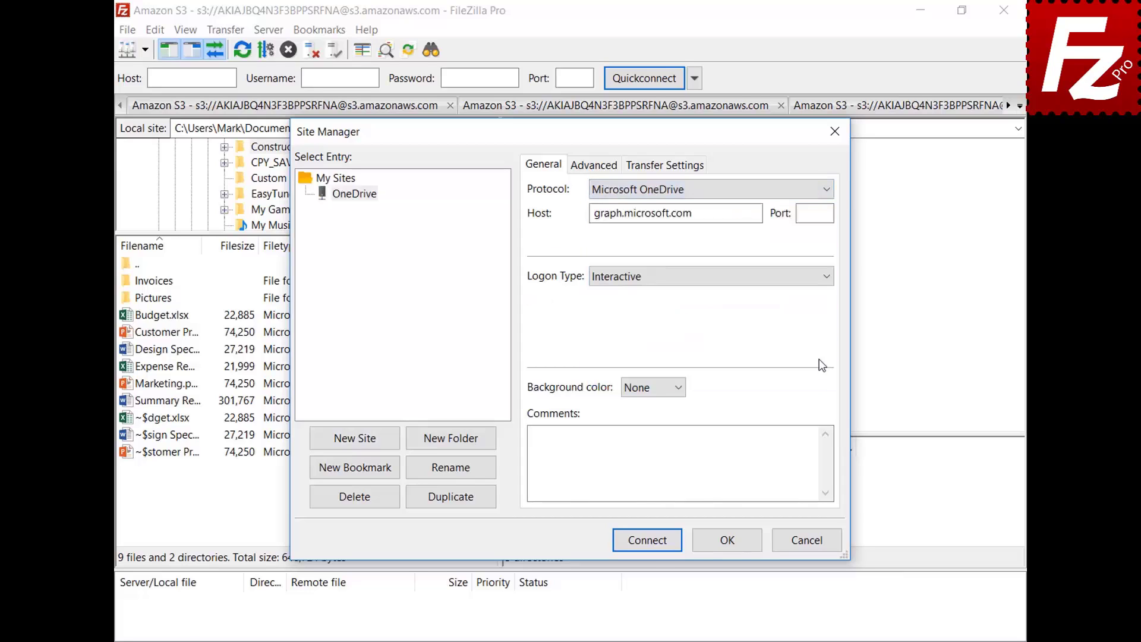
Connect to the OneDrive site and sign in with the Microsoft account e-mail and password
click(649, 542)
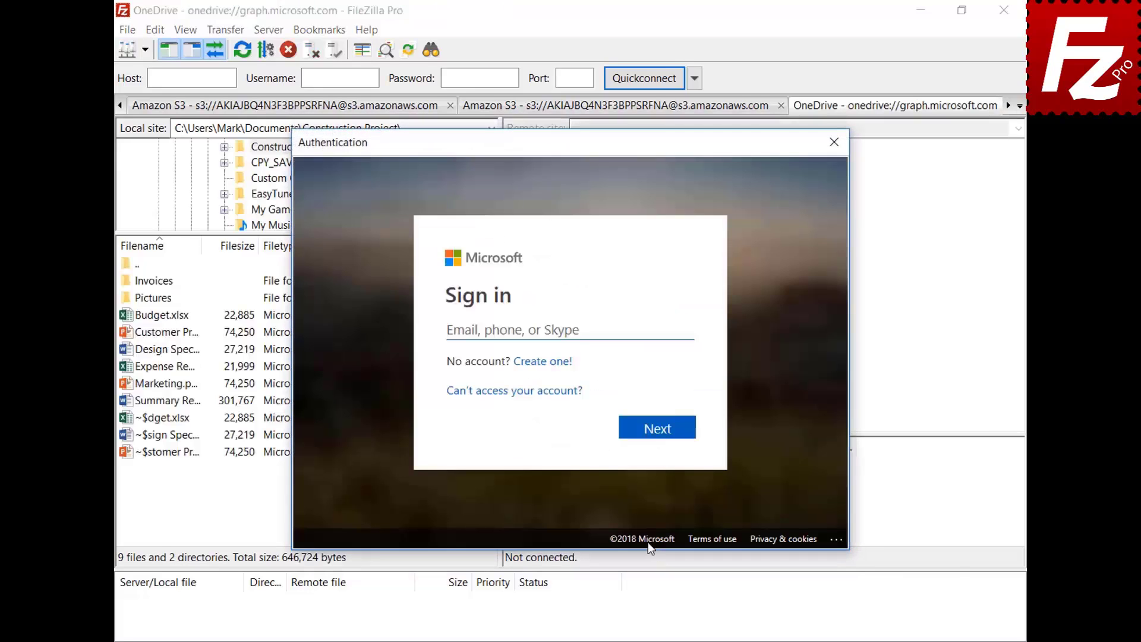
key(ctrl+v)
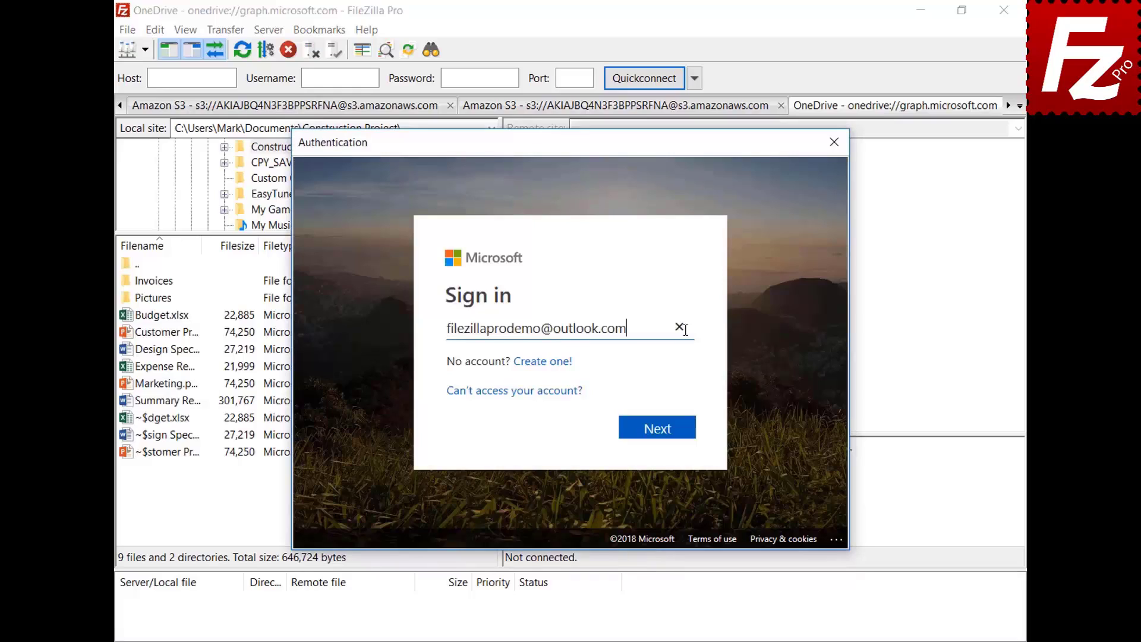
click(663, 432)
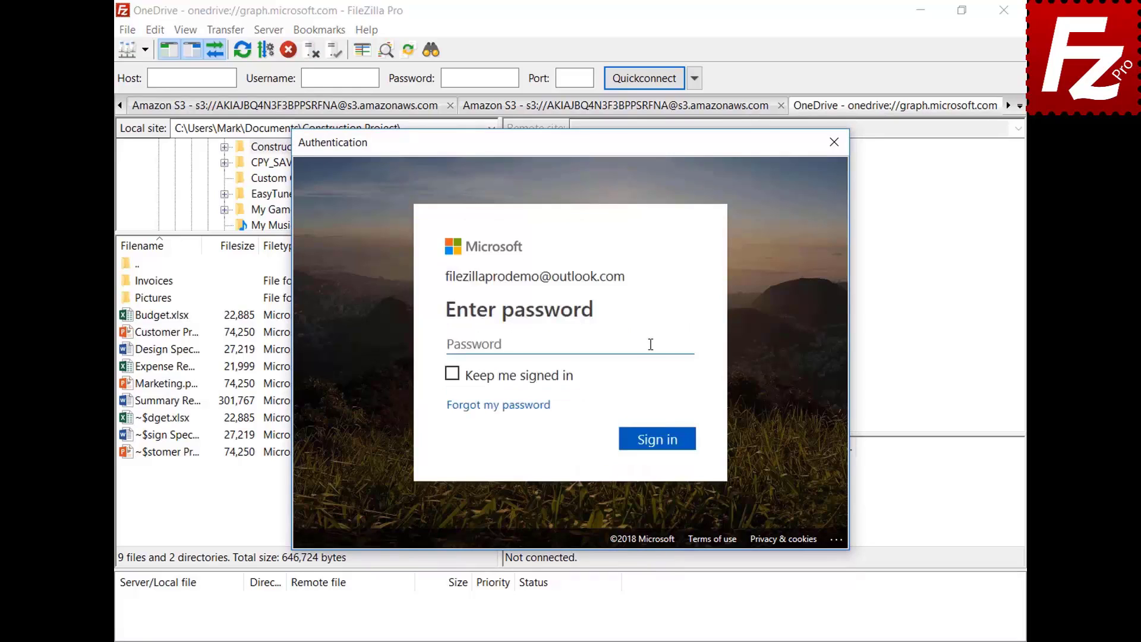
click(650, 344)
key(ctrl+v)
click(662, 445)
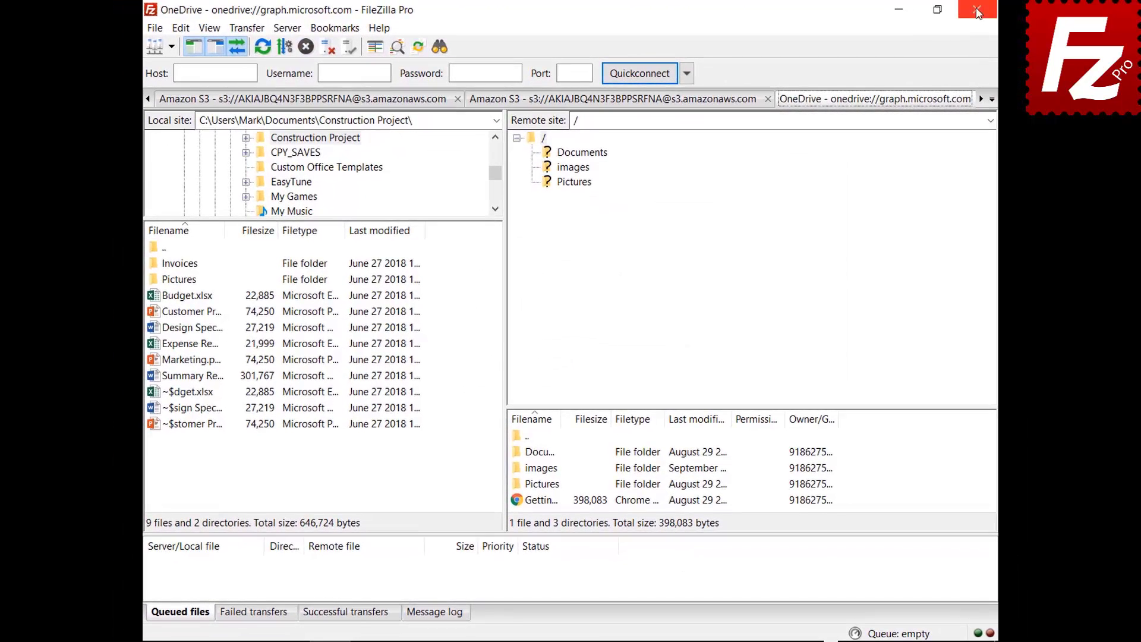
Restart FileZilla Pro, sign in to the Microsoft account again, then restart it once more
click(978, 10)
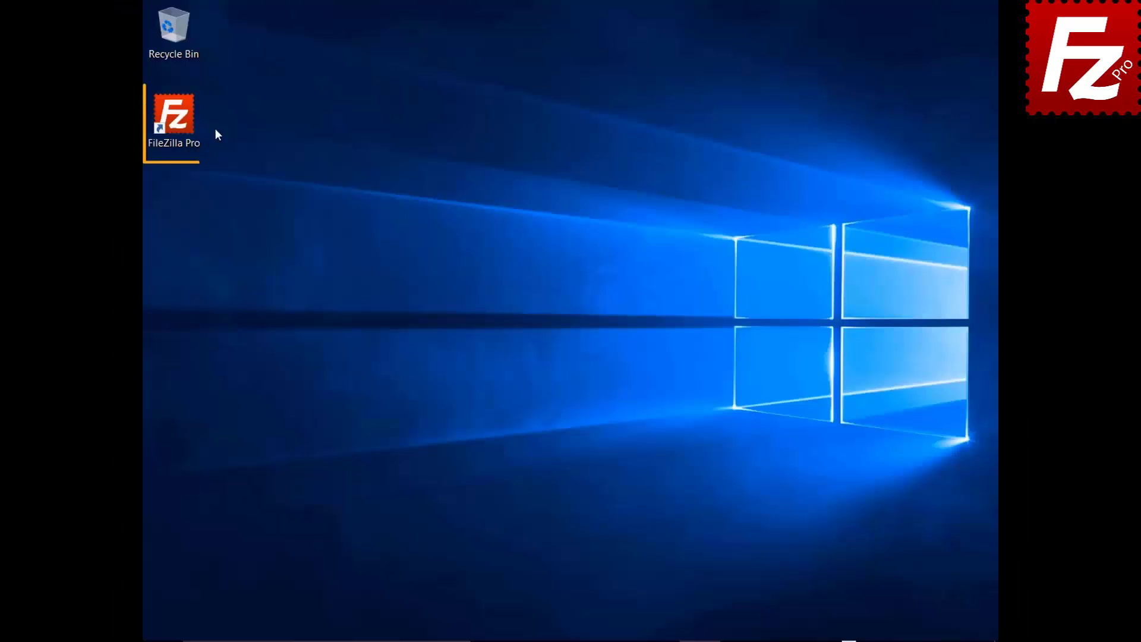
double_click(181, 123)
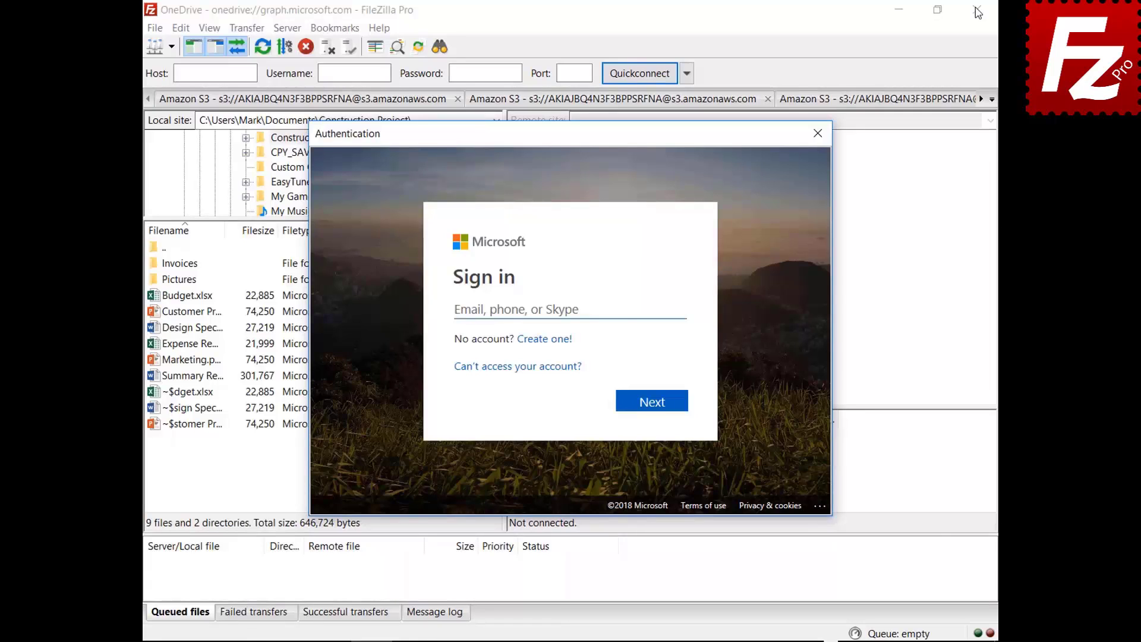
click(657, 308)
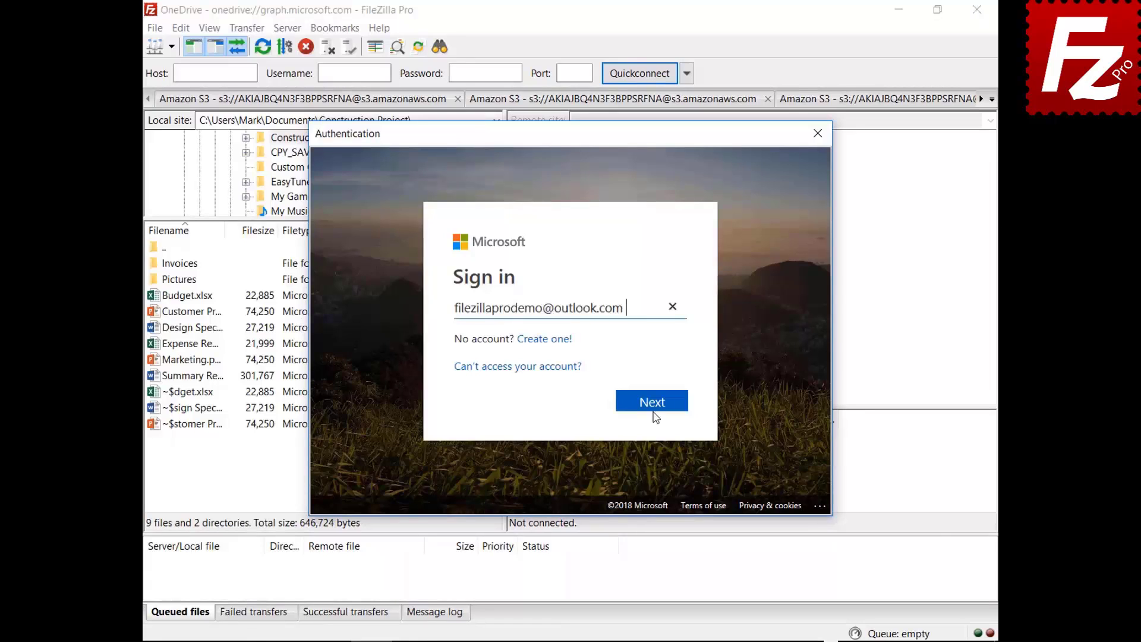
click(654, 413)
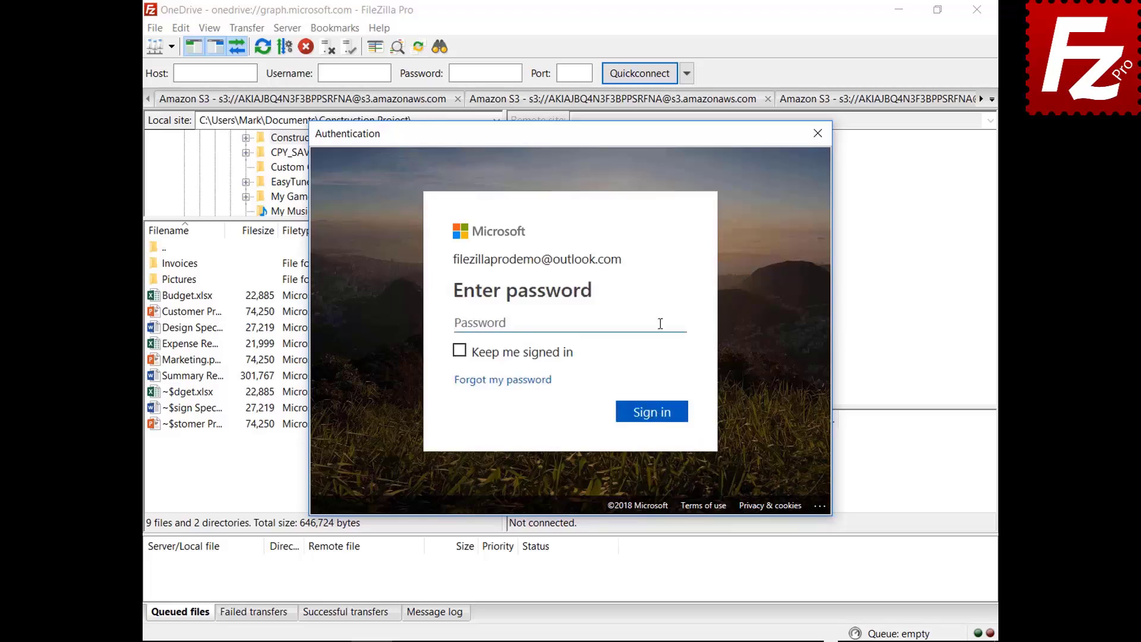
text(*********)
click(653, 421)
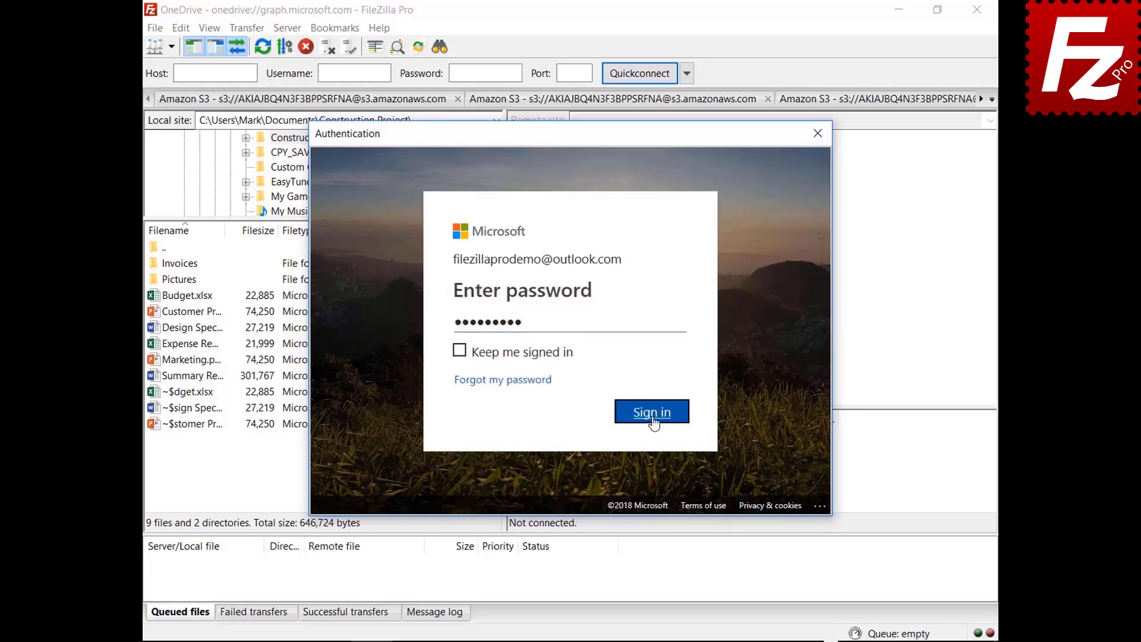
click(977, 9)
double_click(180, 123)
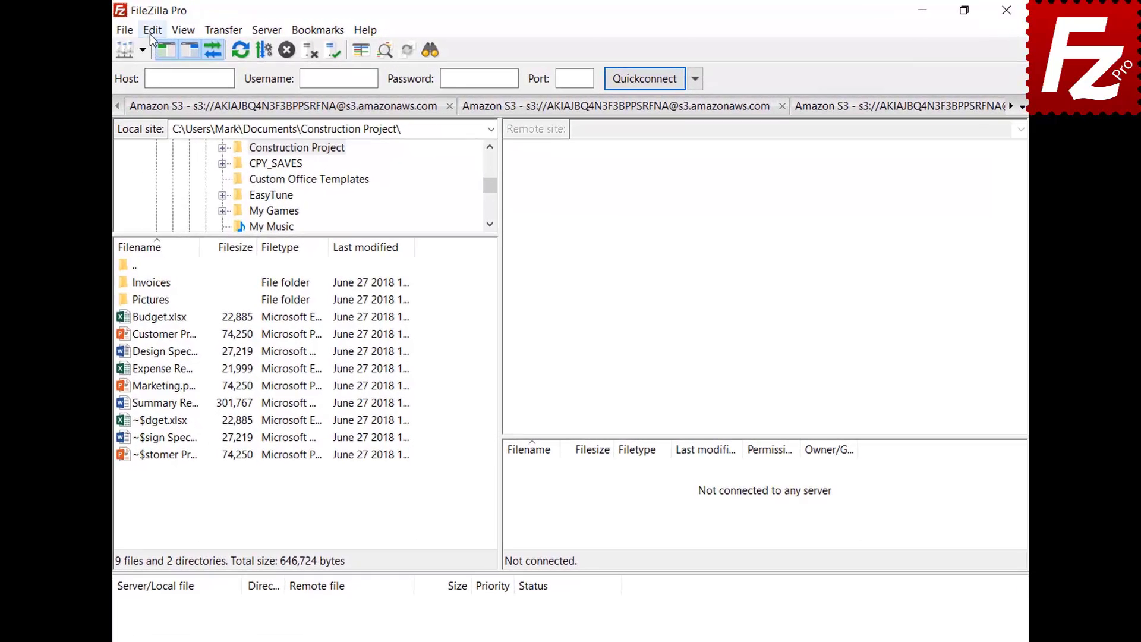
In Settings > Passwords, protect saved passwords with a master password entered twice
click(152, 30)
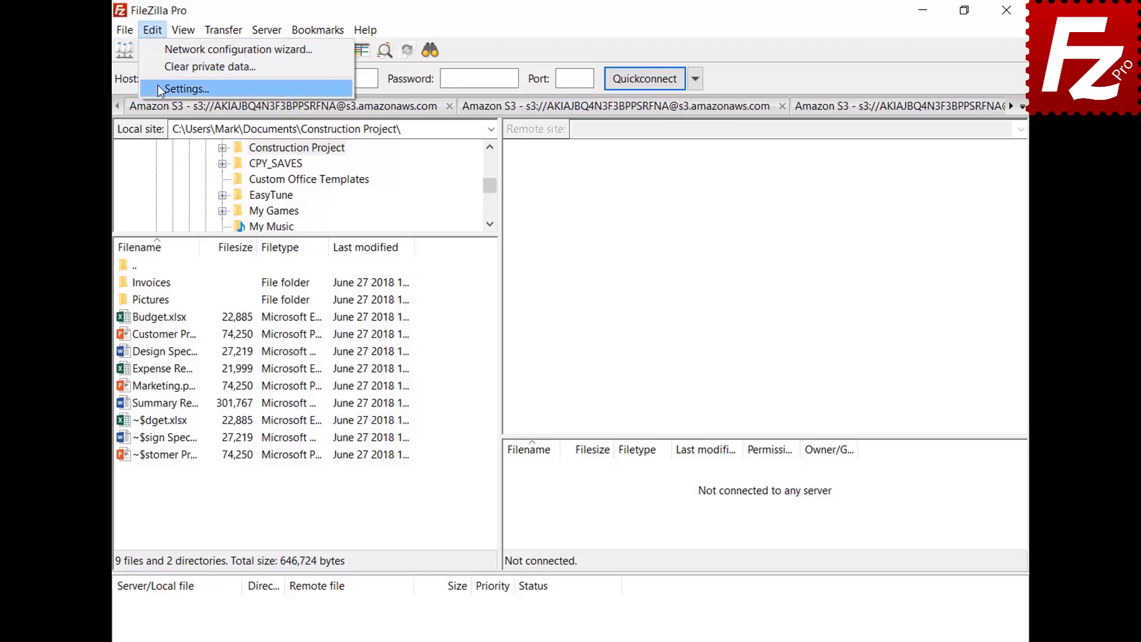
click(159, 89)
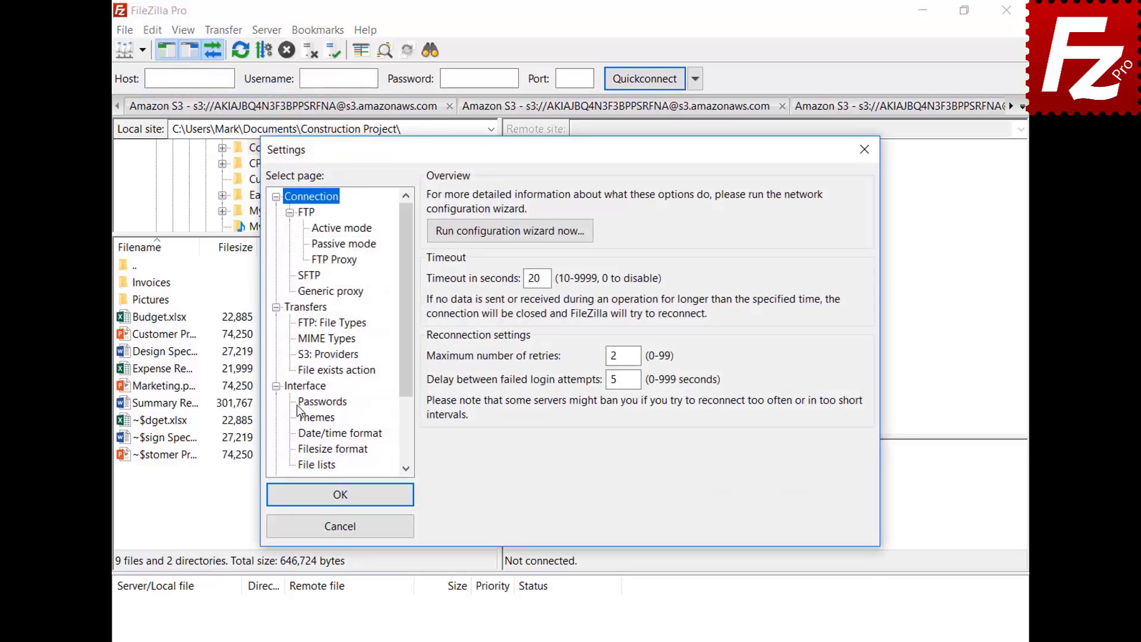
click(303, 404)
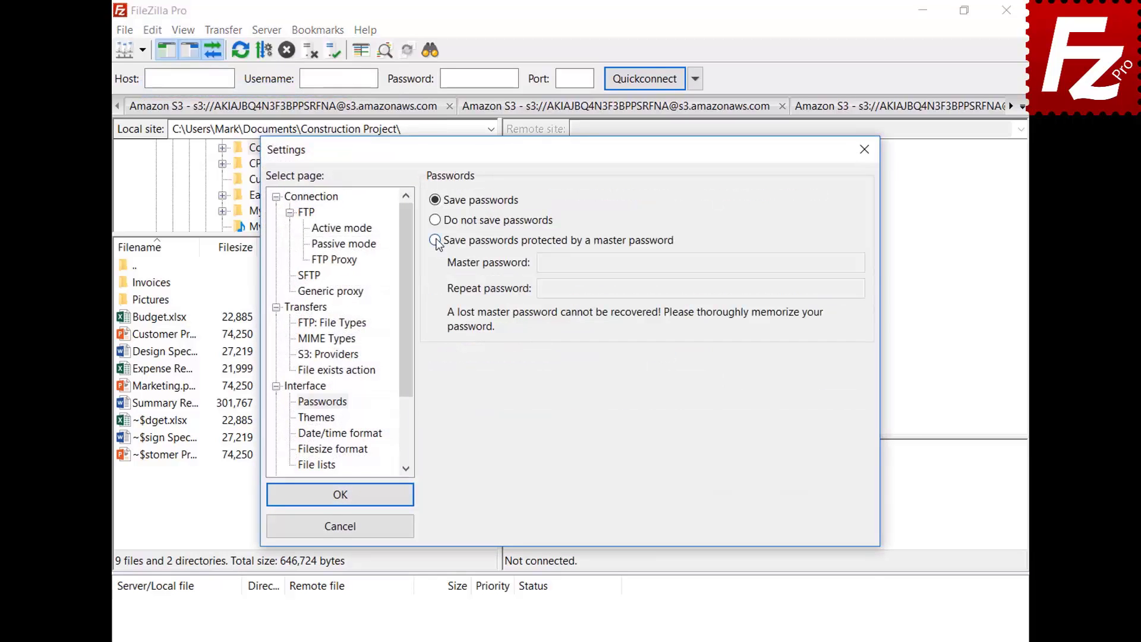
click(435, 240)
click(833, 262)
text(•••••••••••)
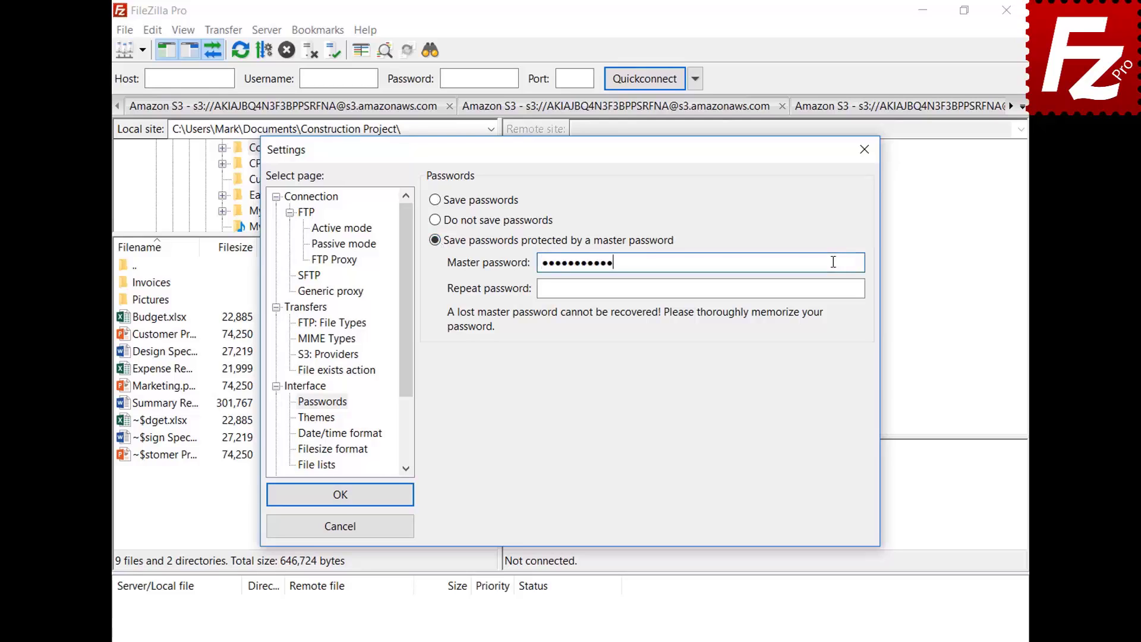
click(833, 288)
text(•••••••••••)
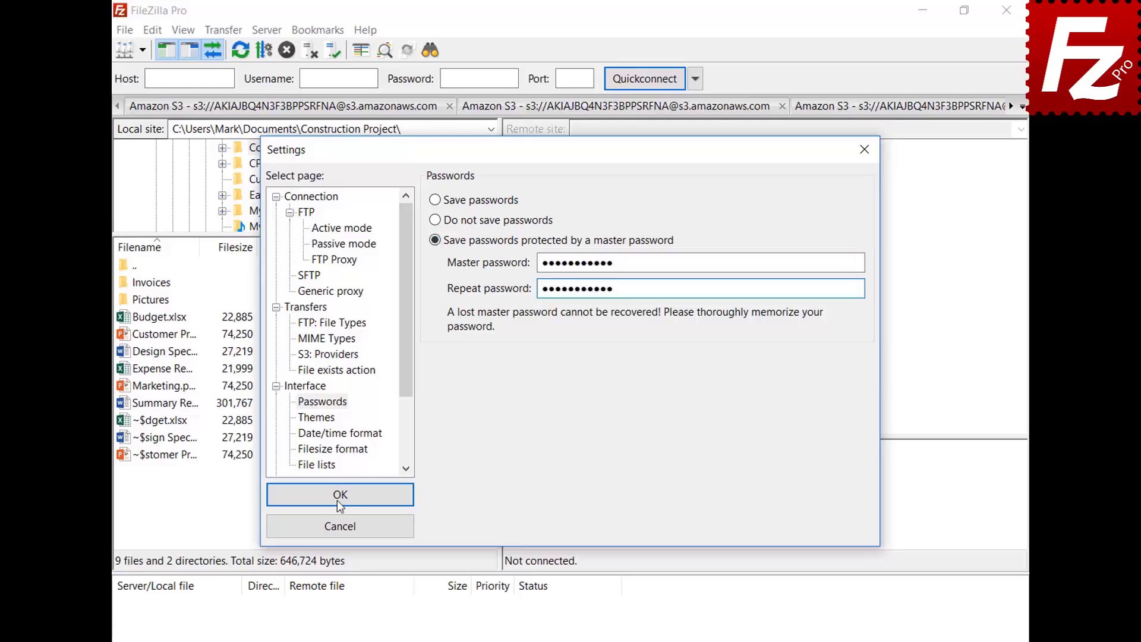
click(340, 501)
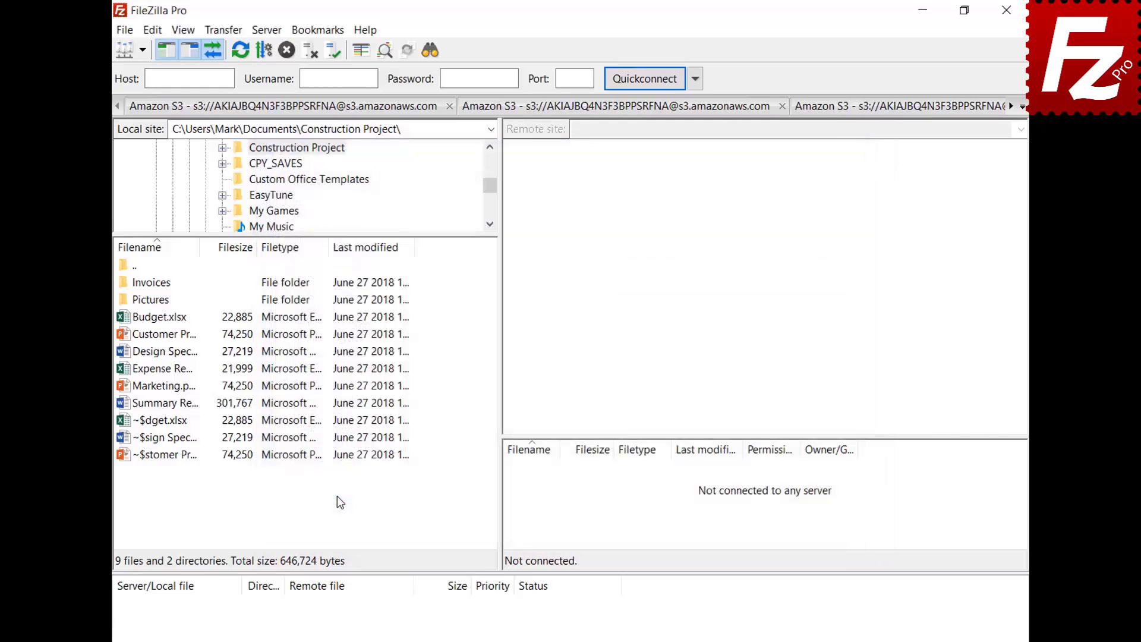
Connect to the saved OneDrive site and sign in with the account e-mail and password
click(143, 49)
click(142, 72)
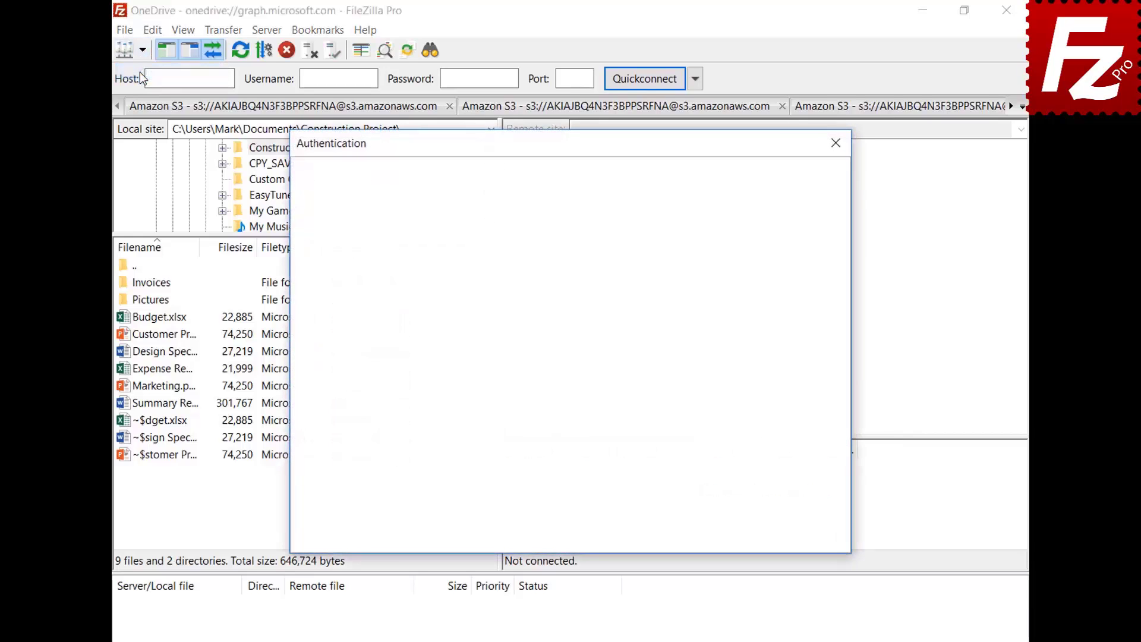
key(ctrl+v)
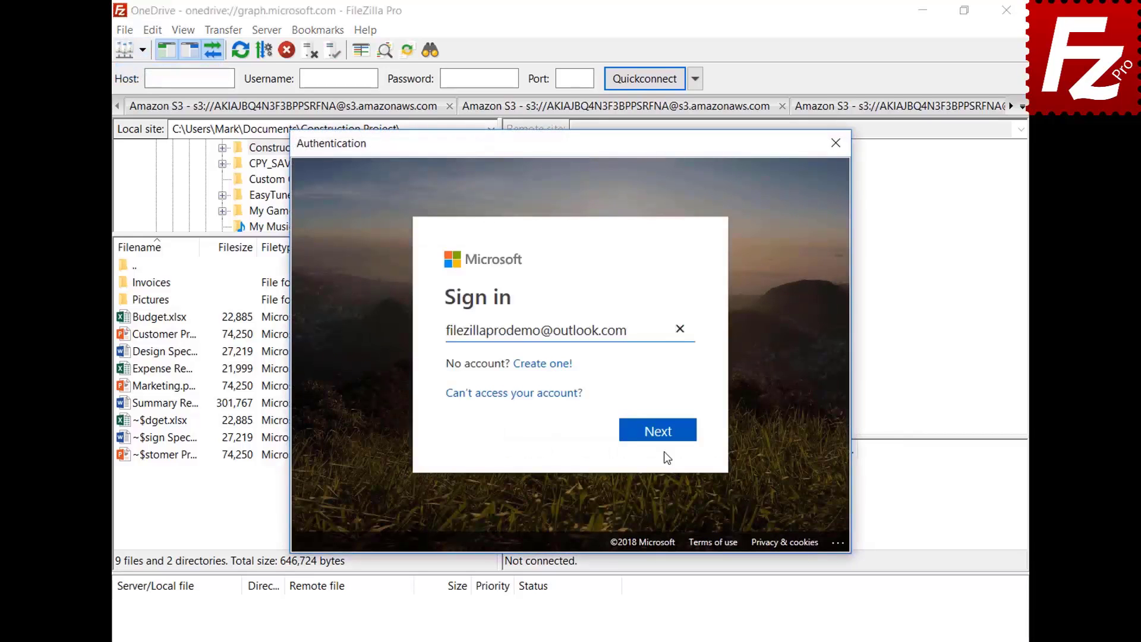
click(663, 435)
key(ctrl+v)
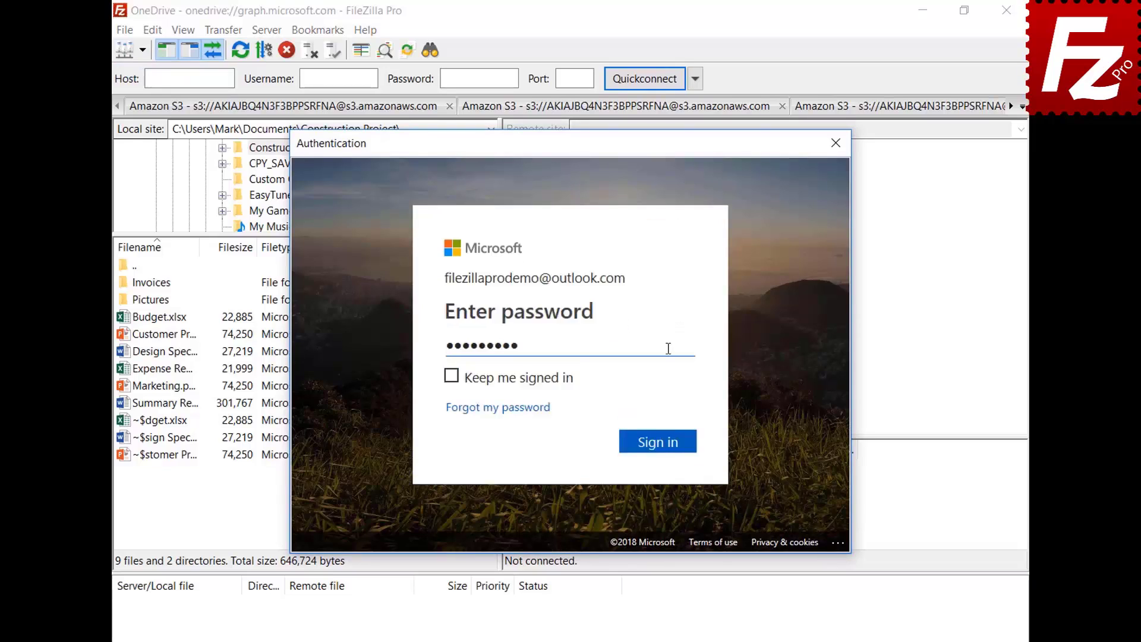
click(659, 444)
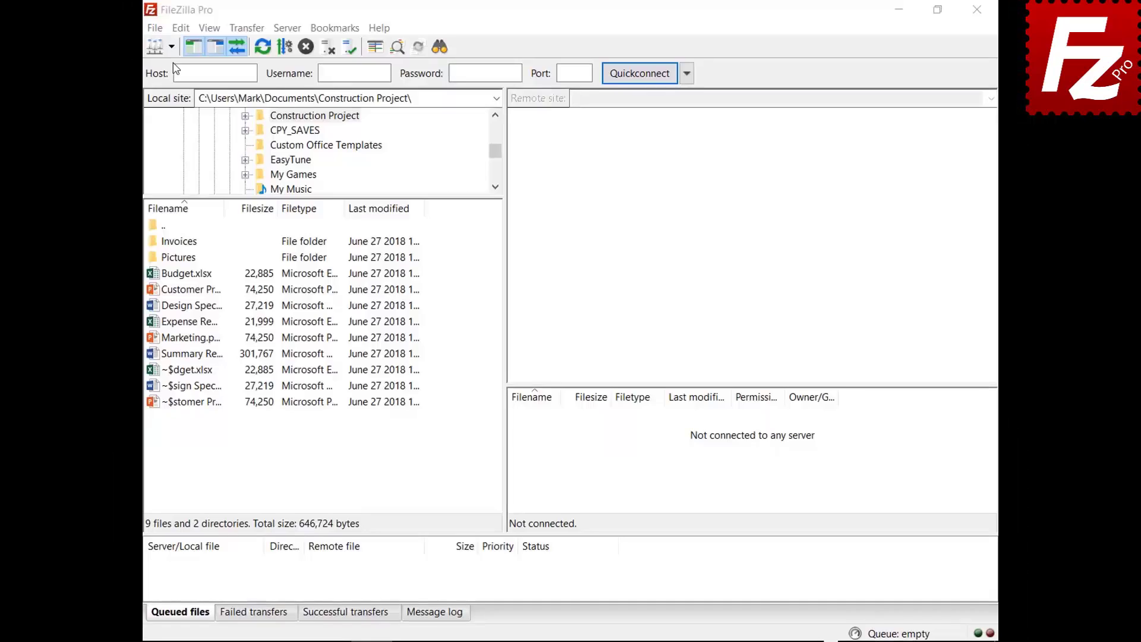
Connect to the saved OneDrive site from the Site Manager dropdown, confirming with the master password
click(144, 51)
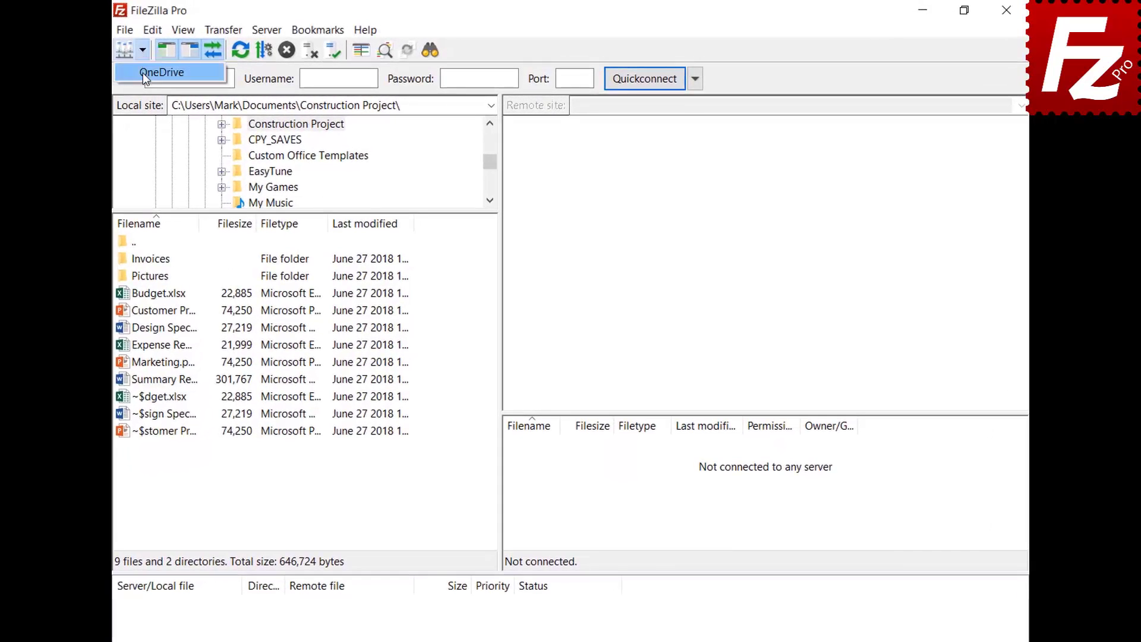
click(142, 73)
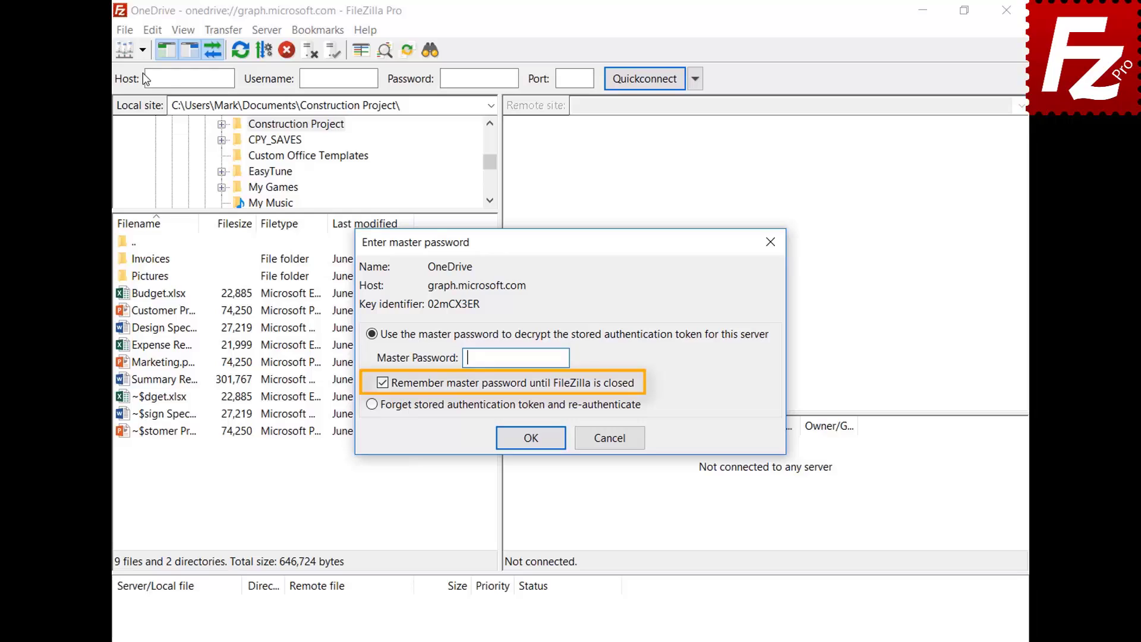
key(ctrl+v)
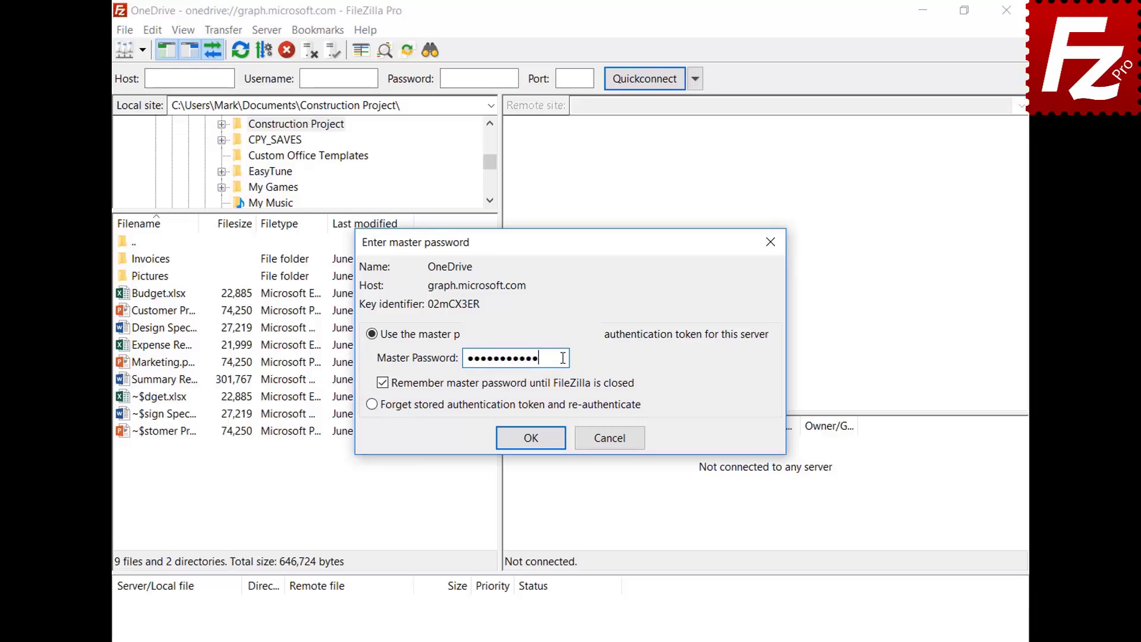
click(530, 438)
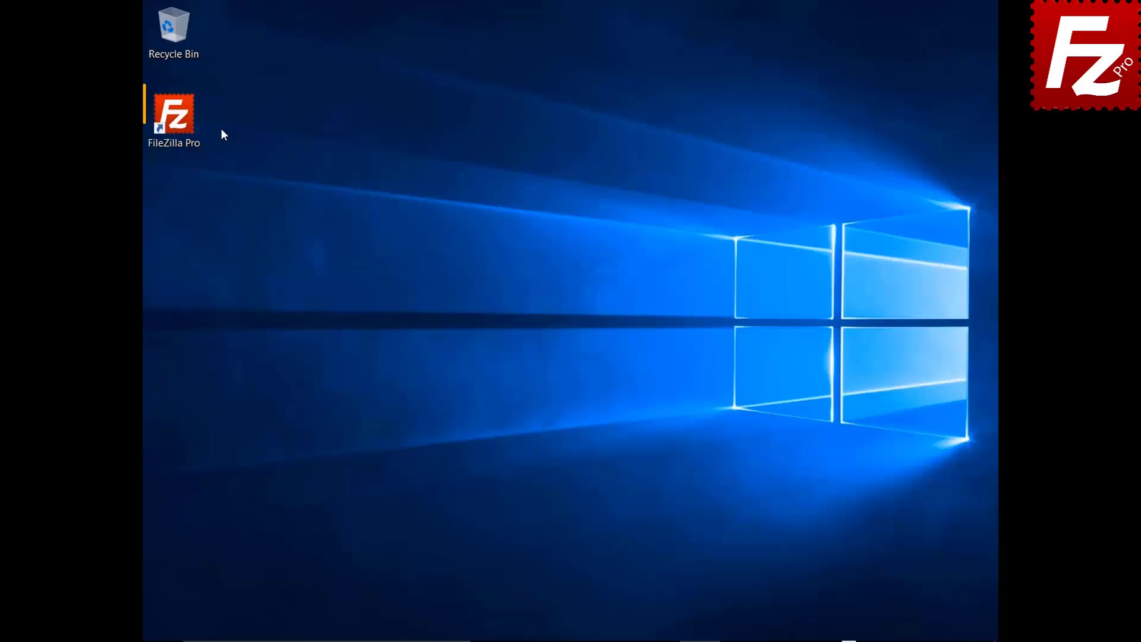
Create a saved site named B2 using Backblaze B2, pasting its application key ID and application key
double_click(195, 126)
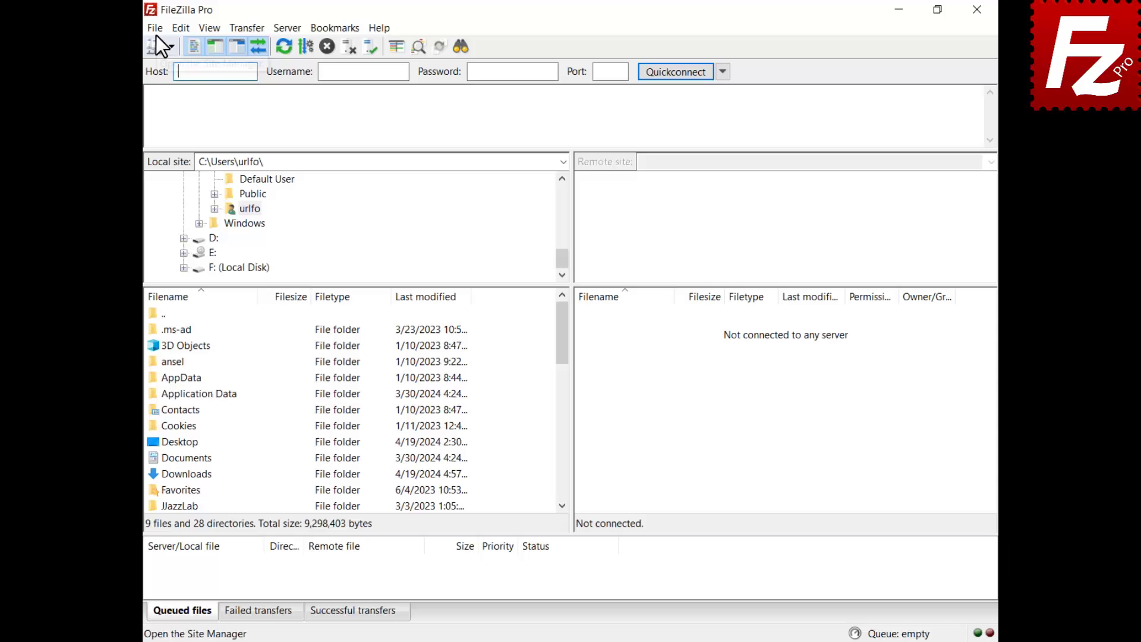
click(155, 32)
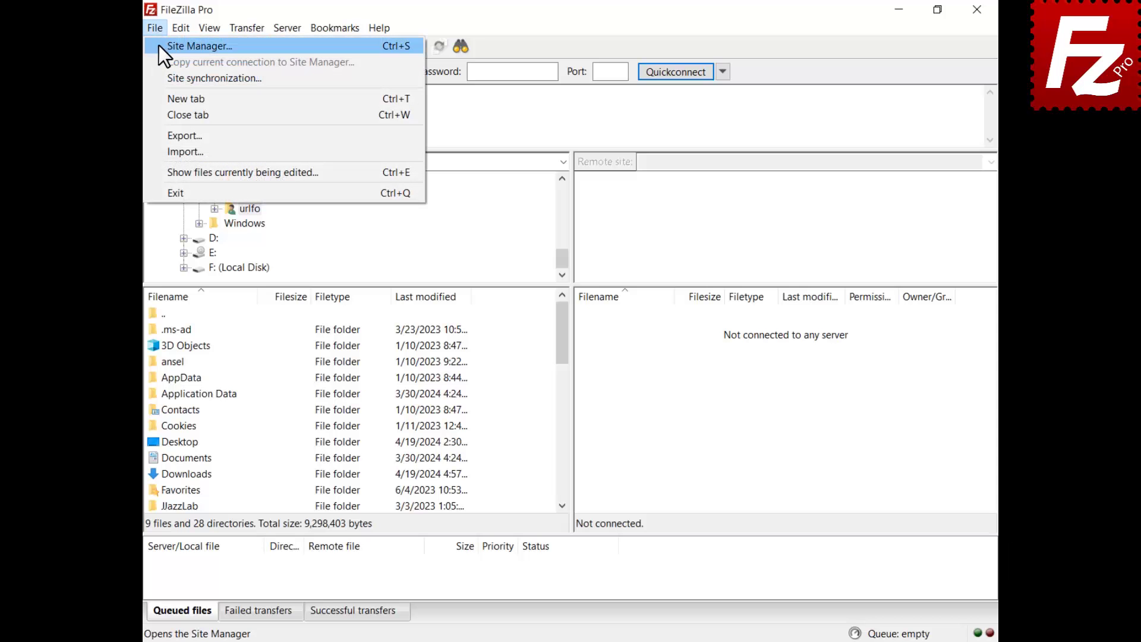
click(159, 45)
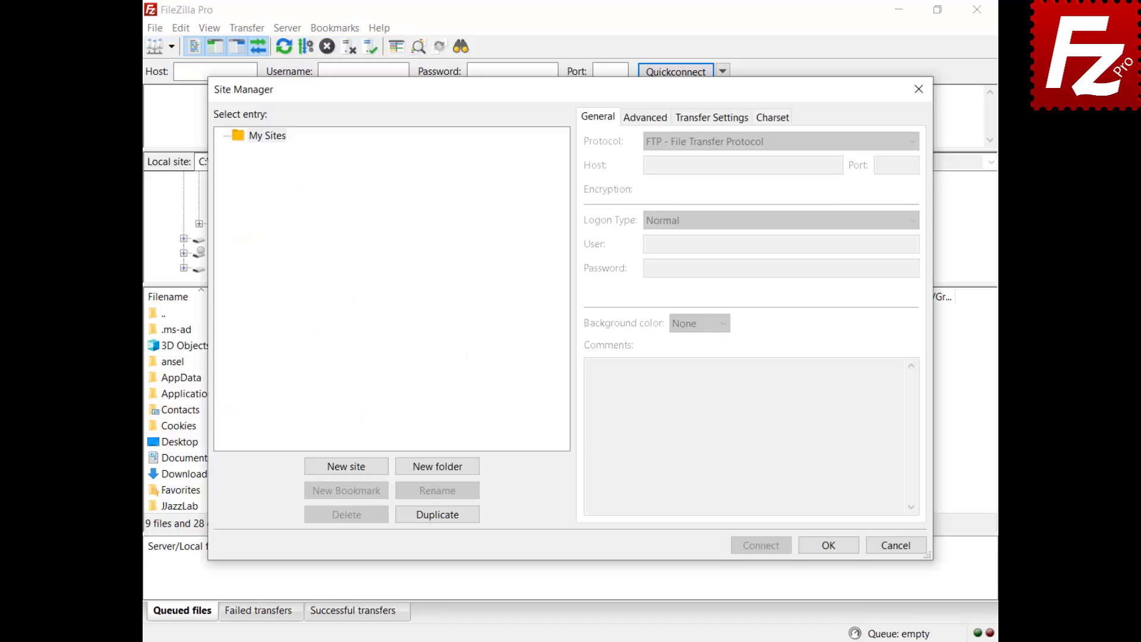
click(347, 467)
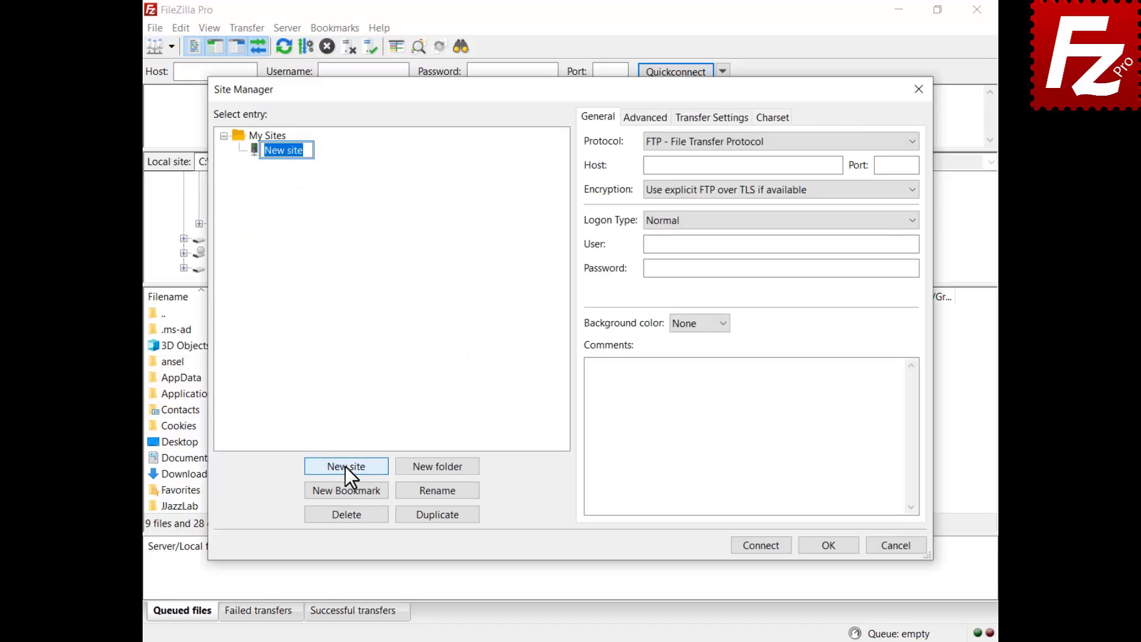
text(B2)
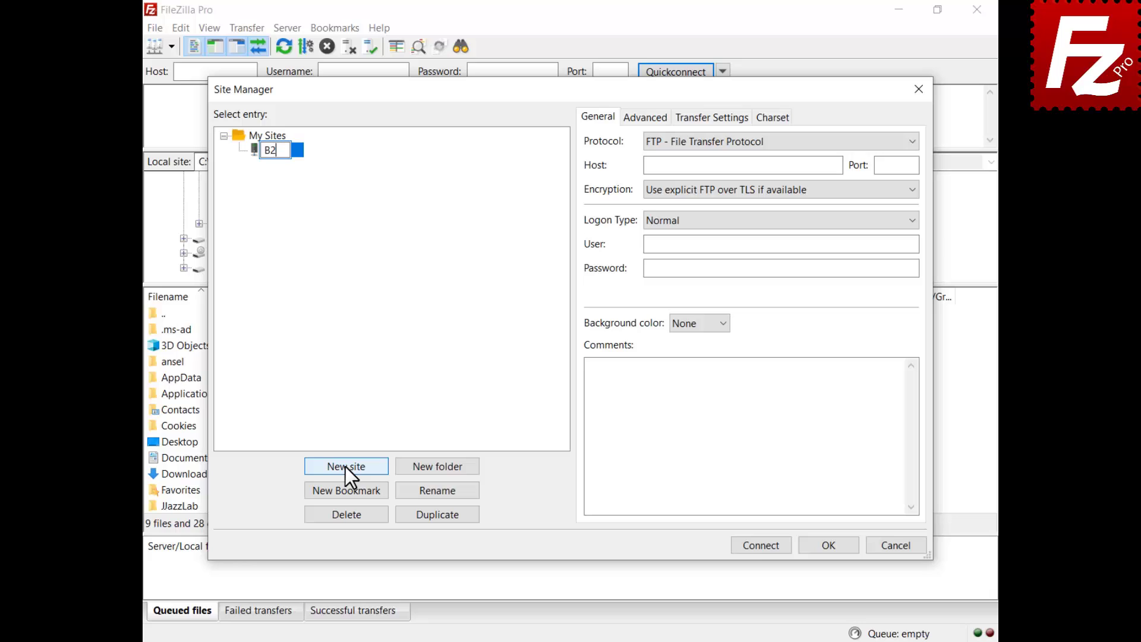
click(748, 141)
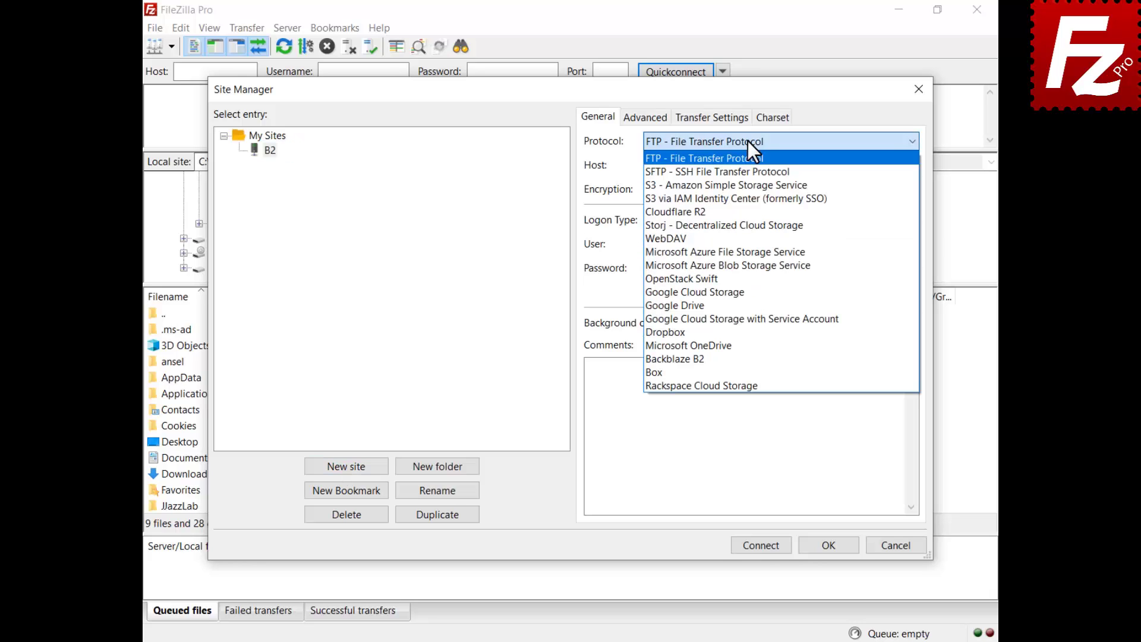
click(733, 358)
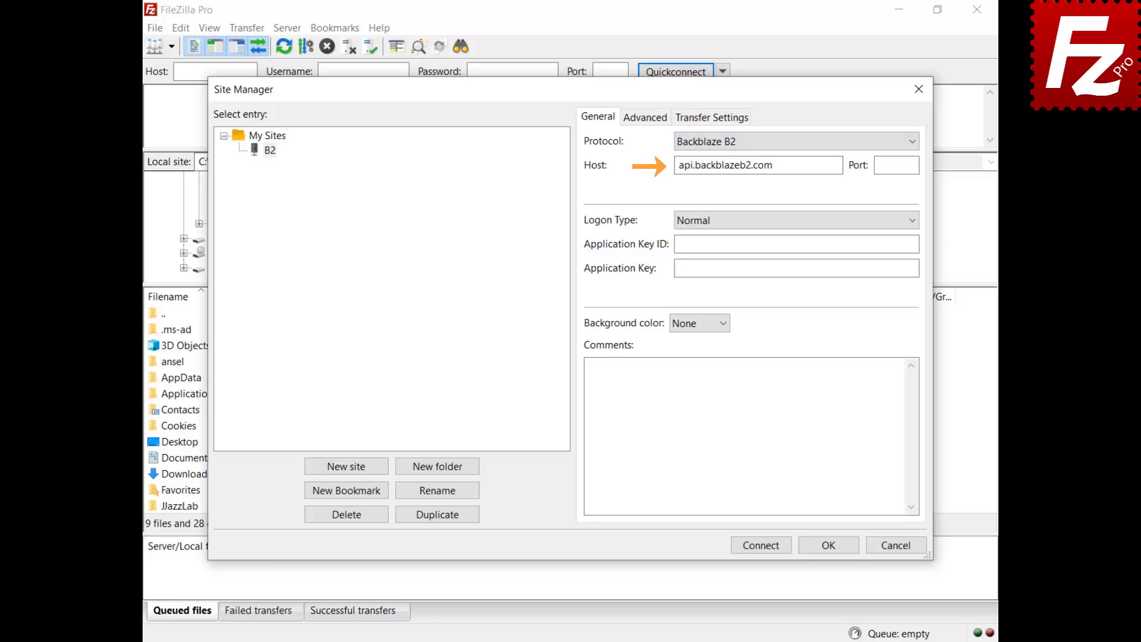
key(ctrl+v)
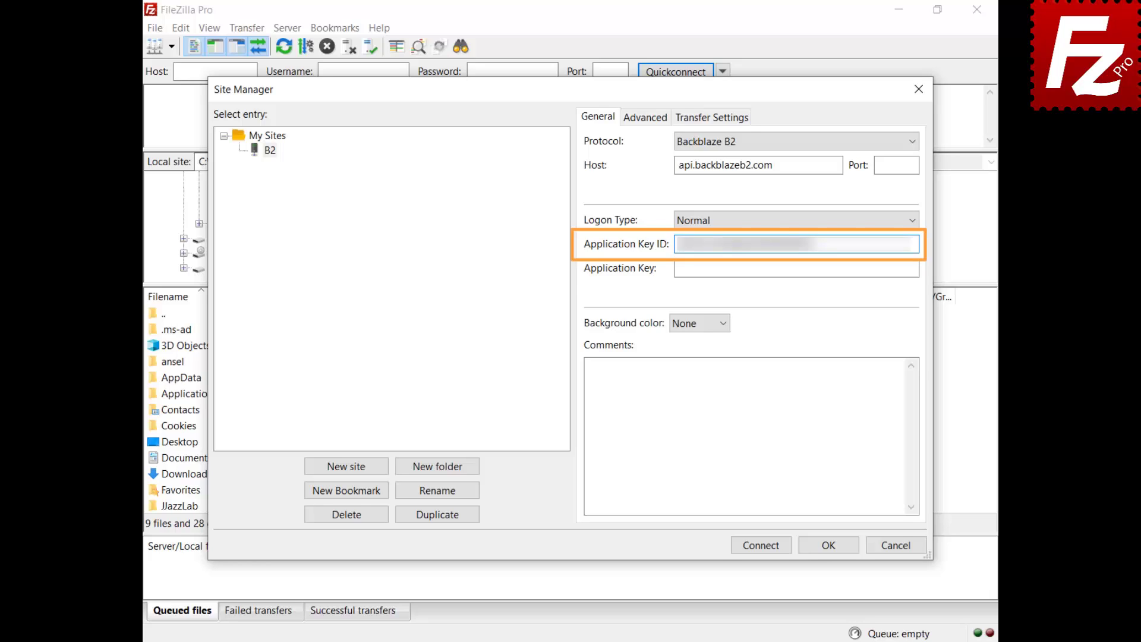
click(796, 268)
key(ctrl+v)
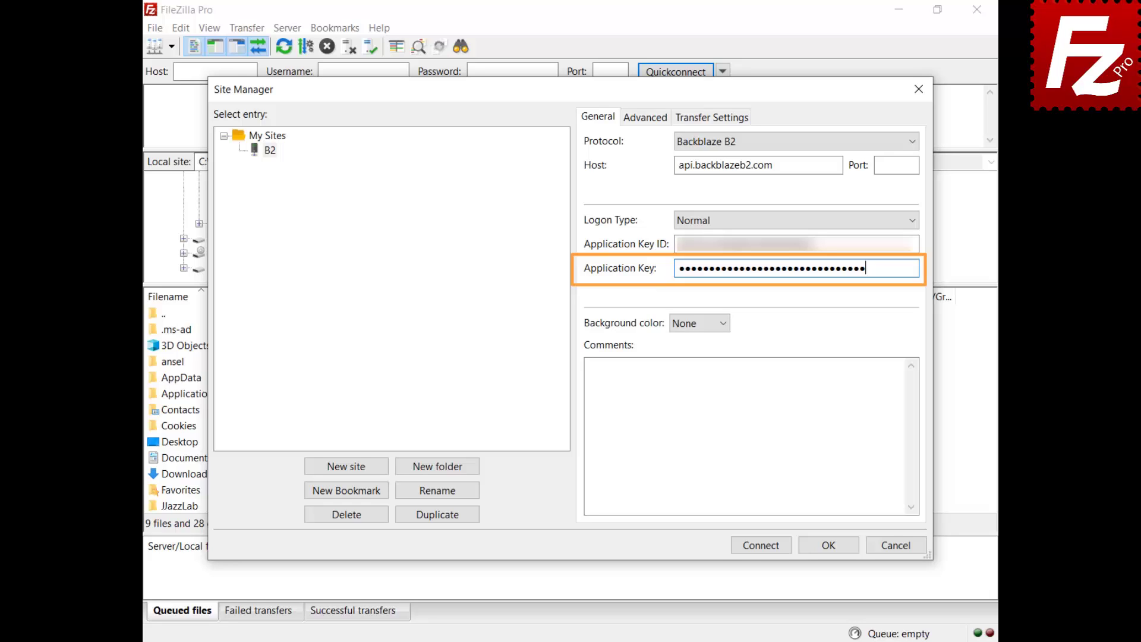
click(763, 546)
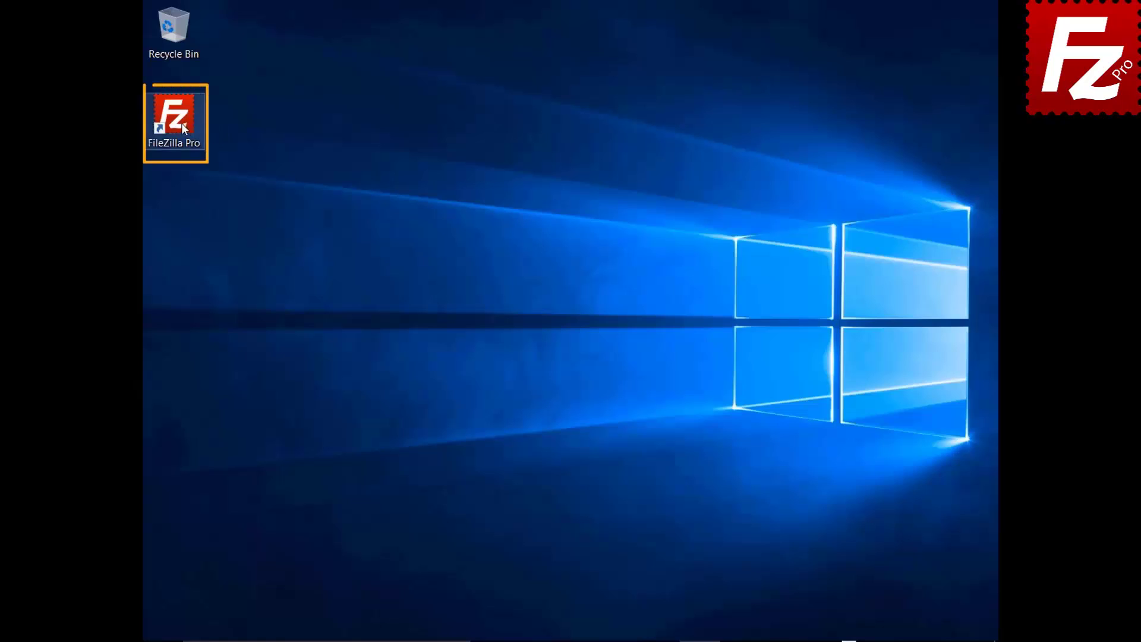
Launch FileZilla Pro and add a saved site named WebDav using the WebDAV protocol
double_click(182, 124)
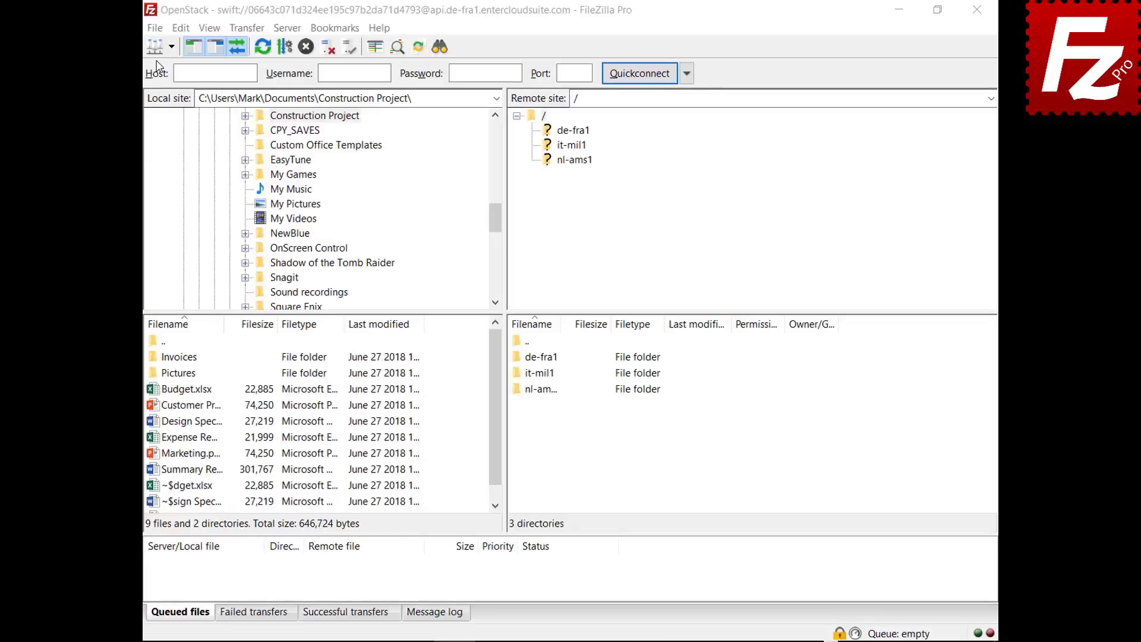
click(155, 28)
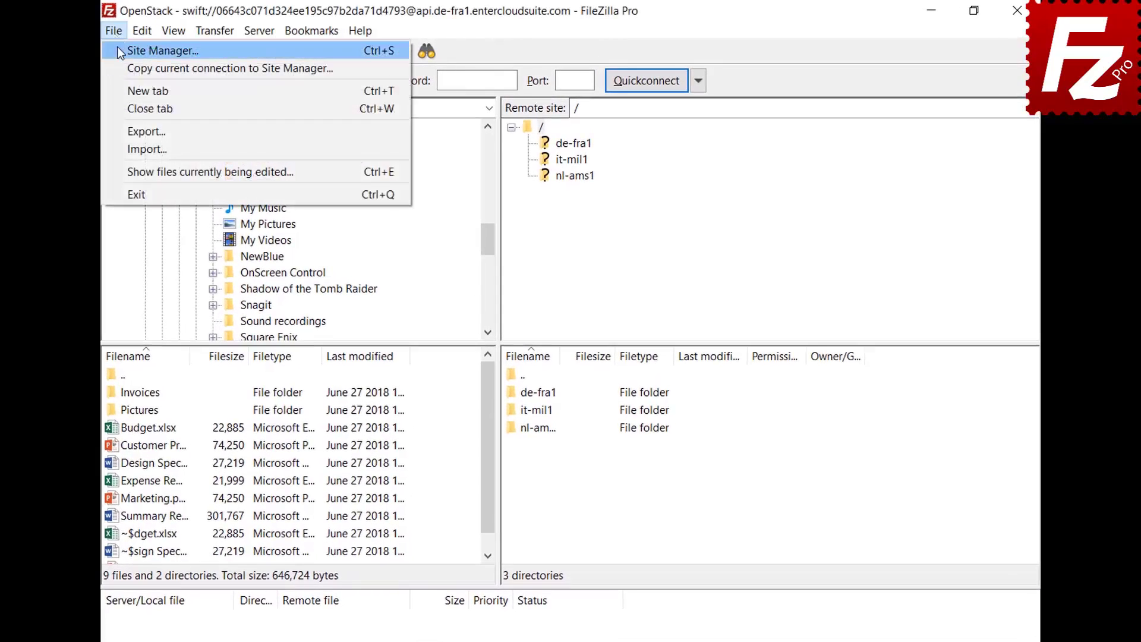
click(119, 49)
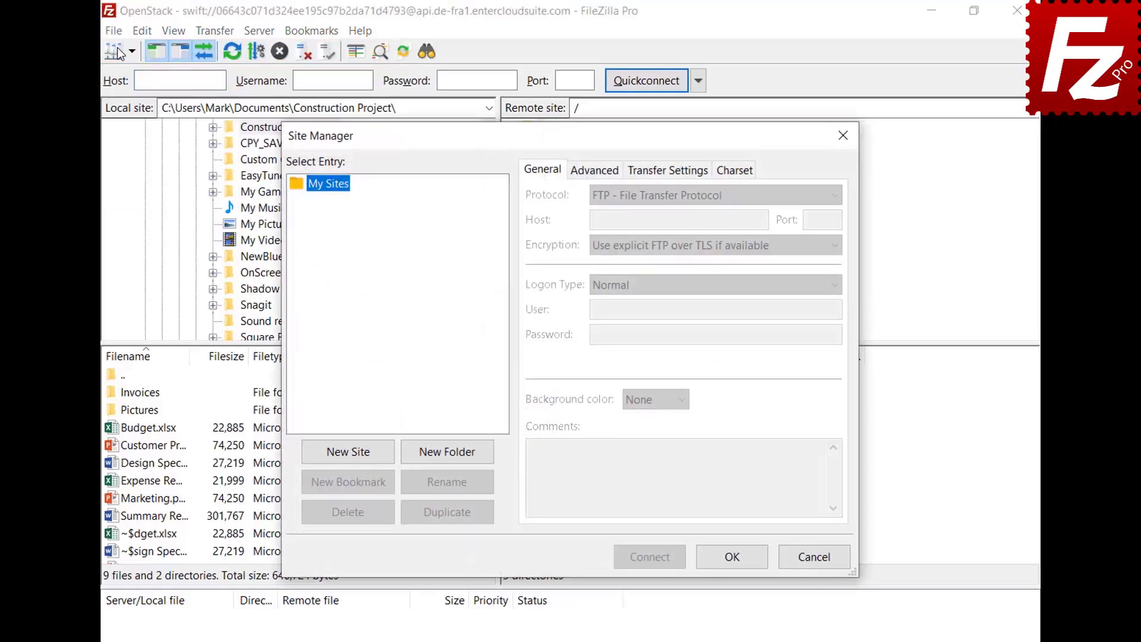
click(351, 459)
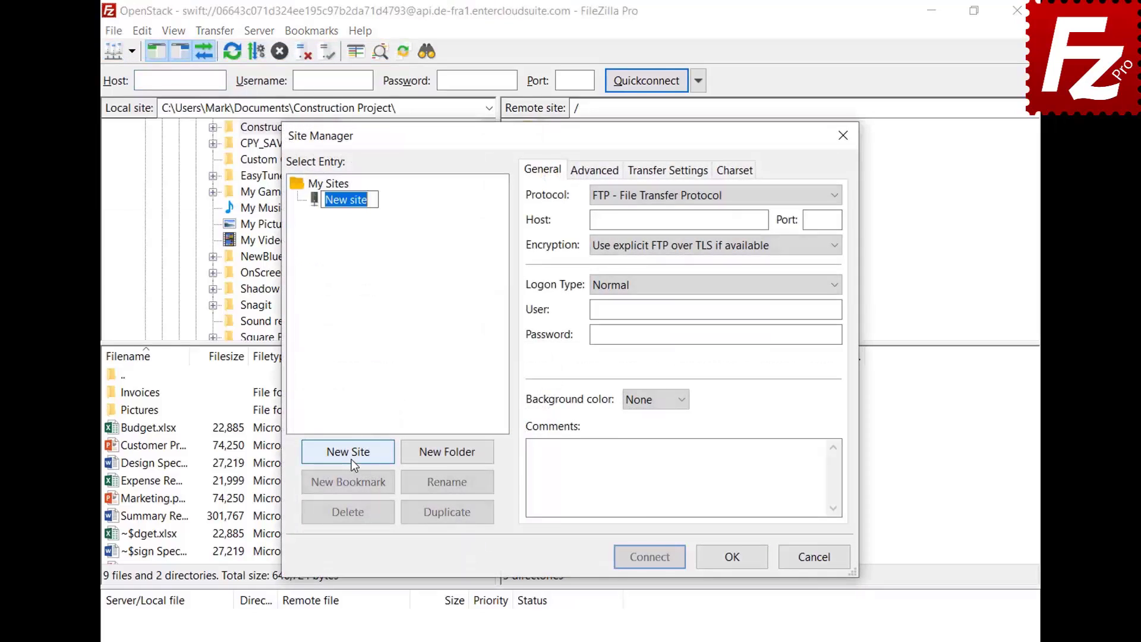
text(WebDav)
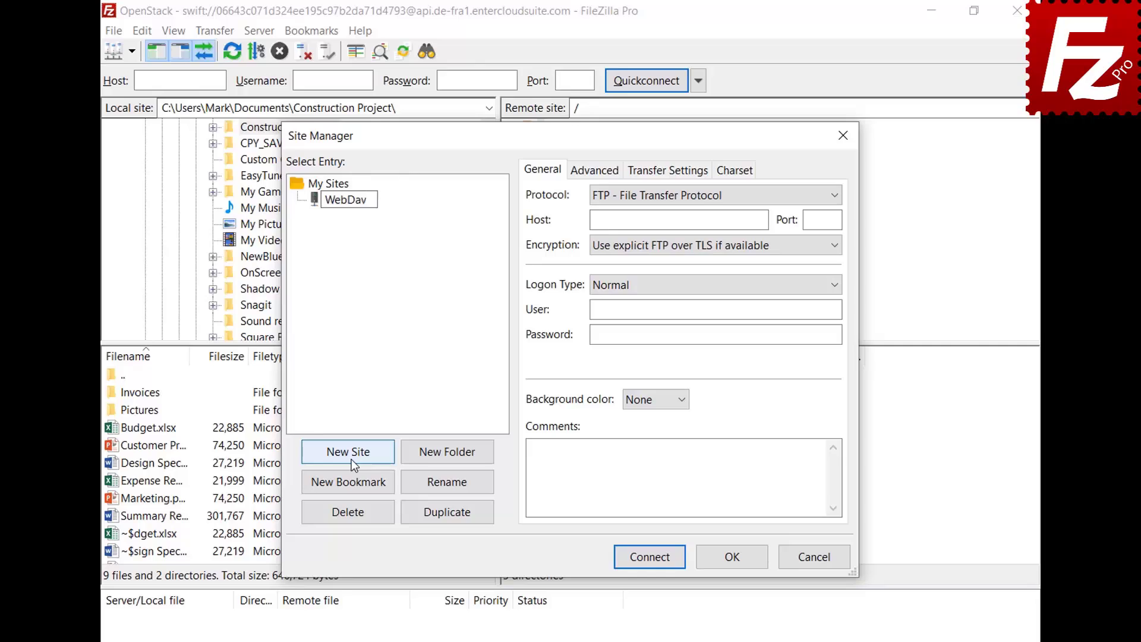
key(Return)
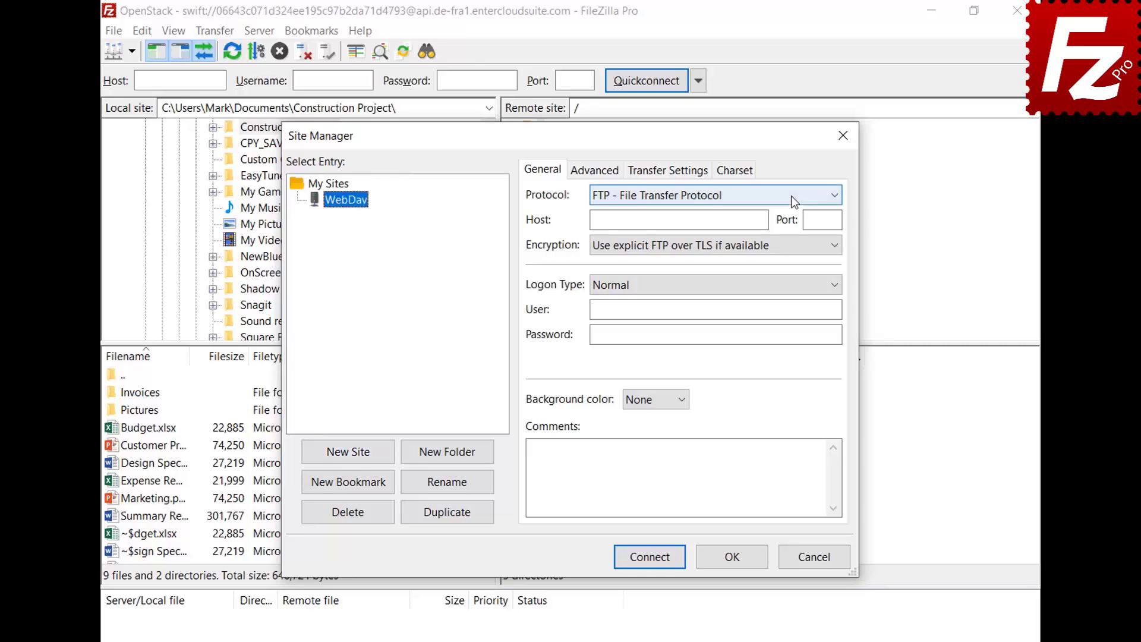
click(790, 195)
click(783, 268)
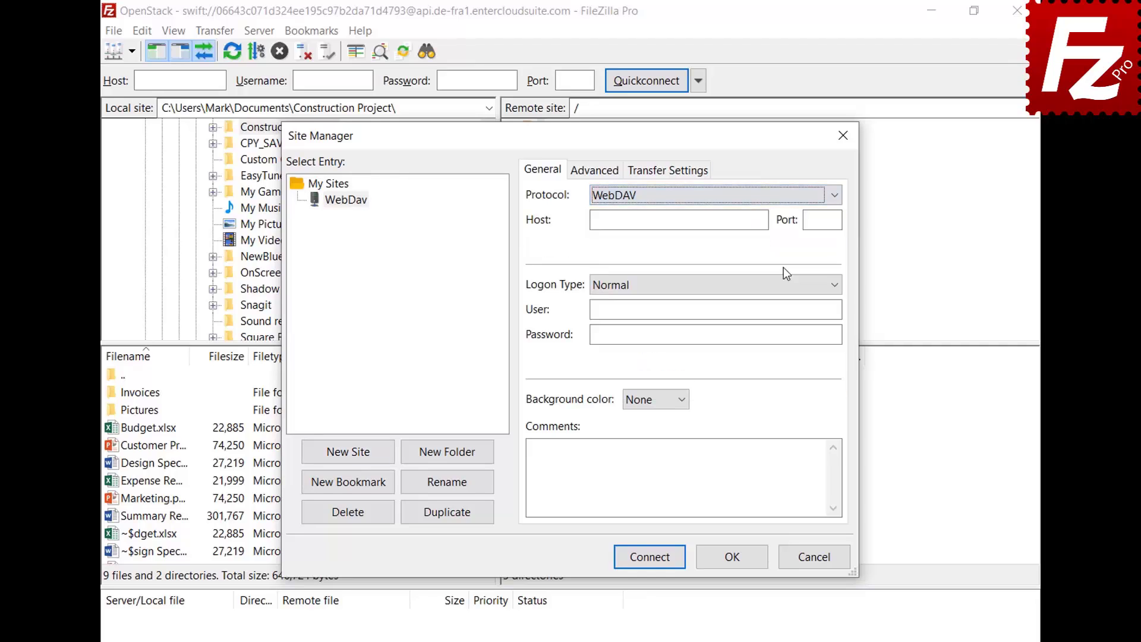
Enter host webdav.opendrive.com plus the account user and password, then connect
click(763, 219)
text(webdav.opendrive.com)
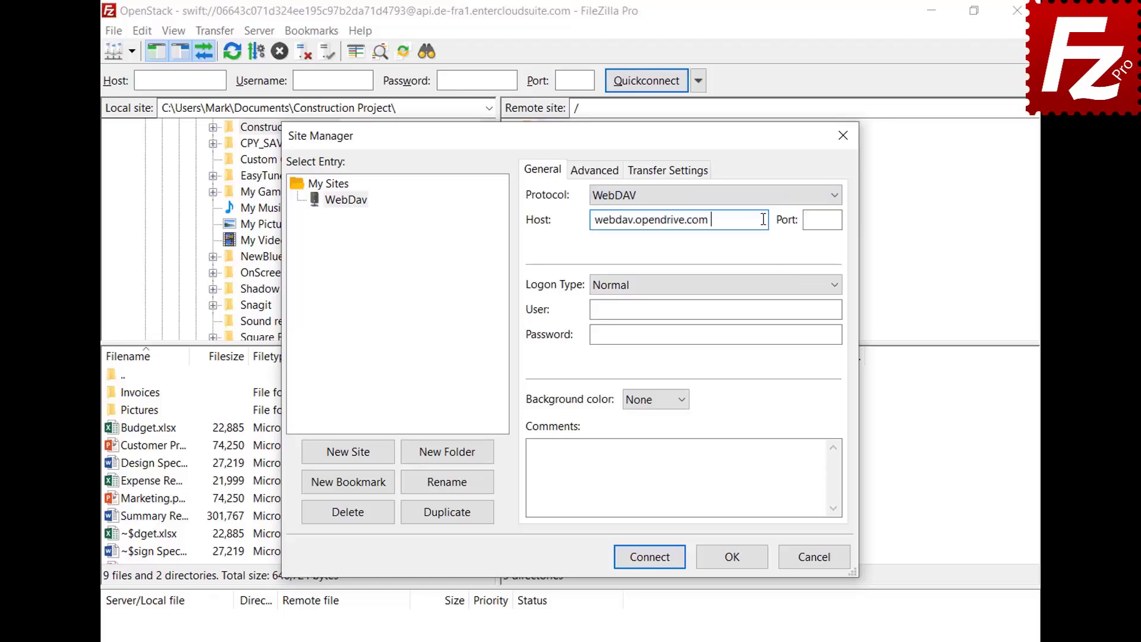
click(827, 308)
key(ctrl+v)
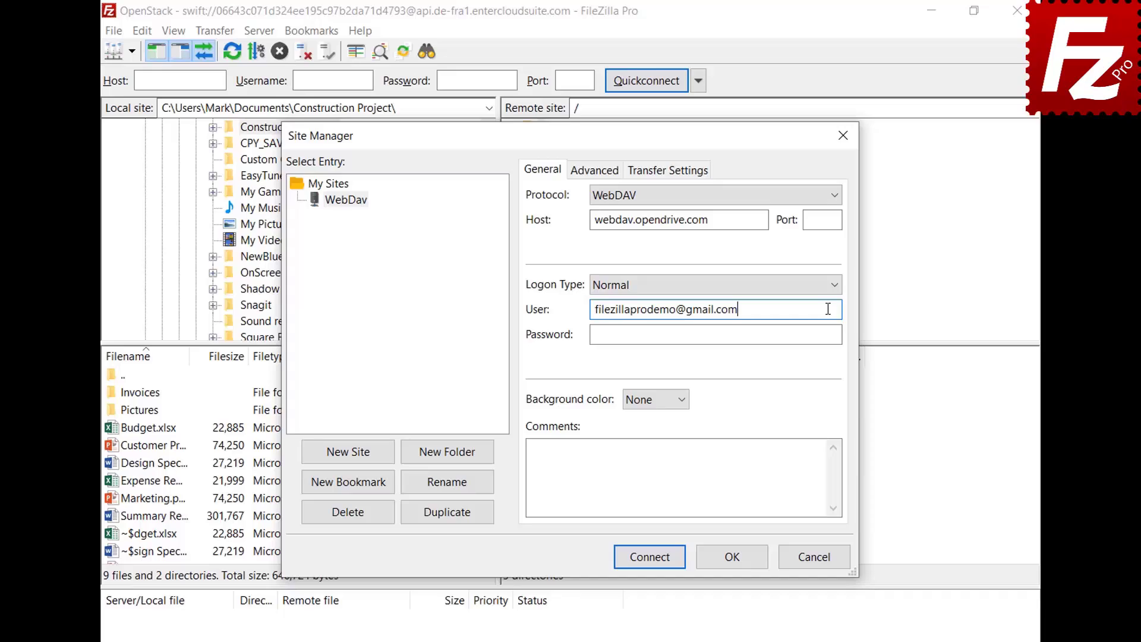
click(825, 333)
key(ctrl+v)
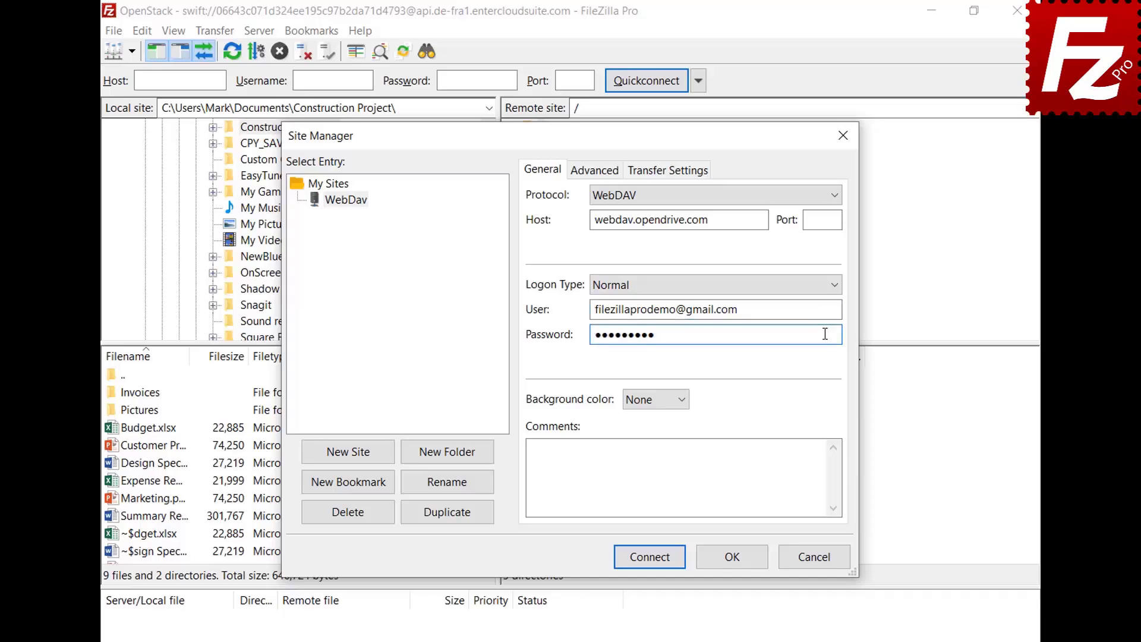
click(654, 561)
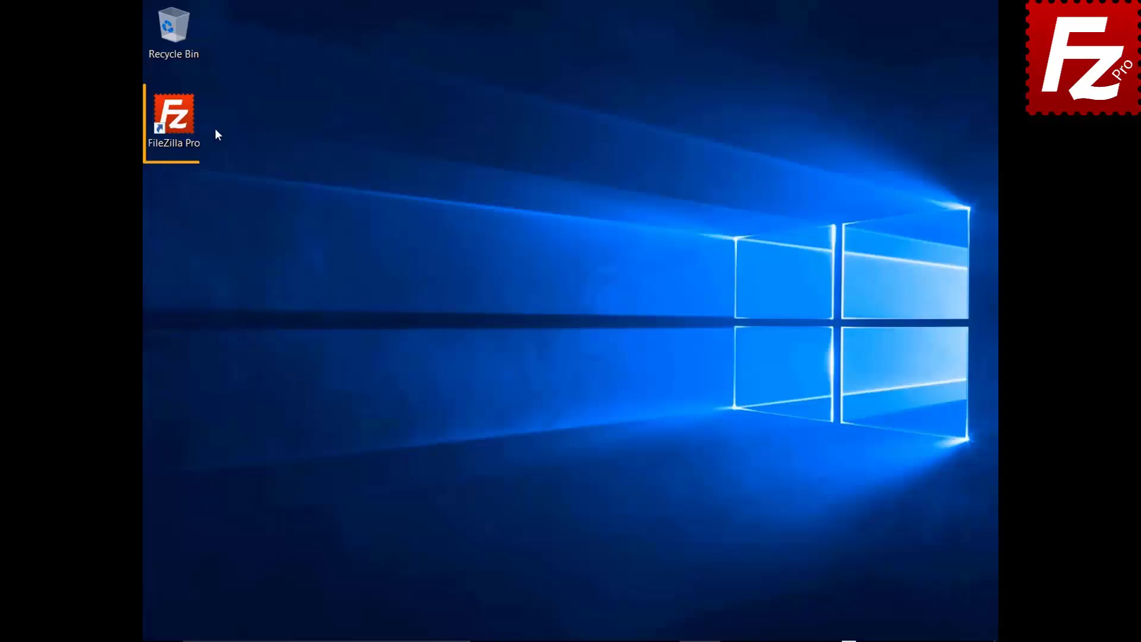
Launch FileZilla Pro and add a saved site named OpenStack using the OpenStack Swift protocol
double_click(179, 118)
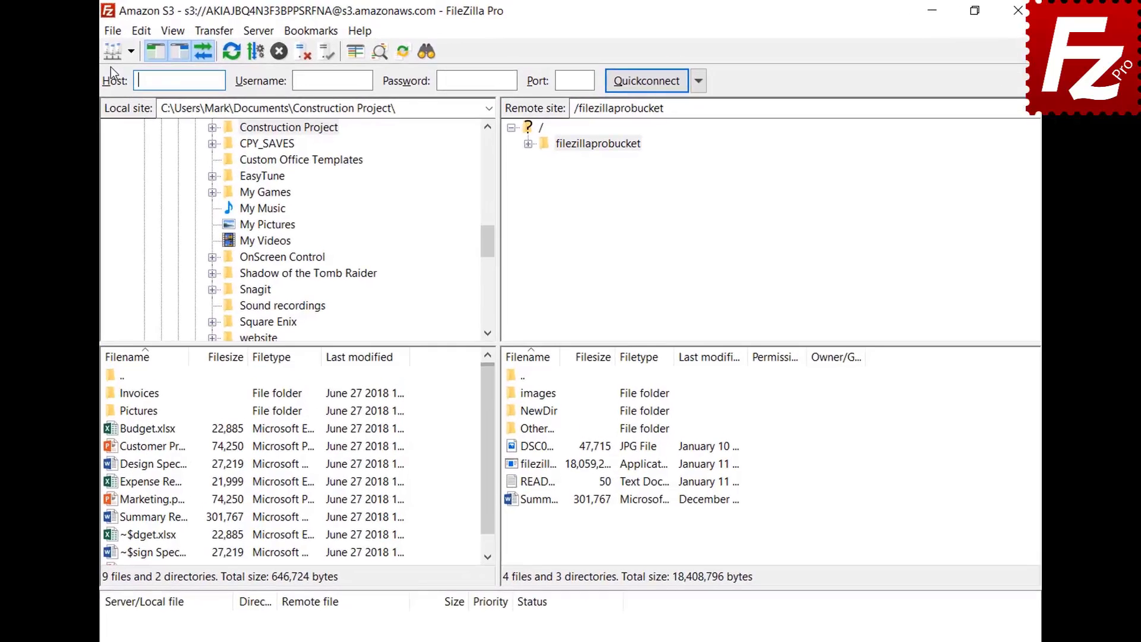
click(154, 30)
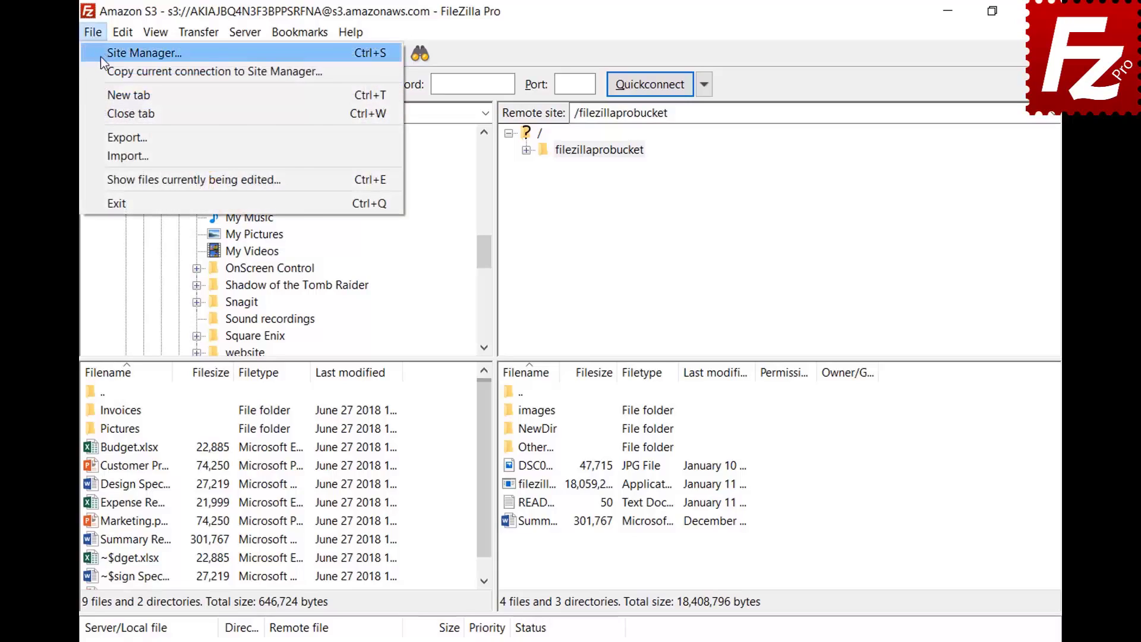
click(101, 56)
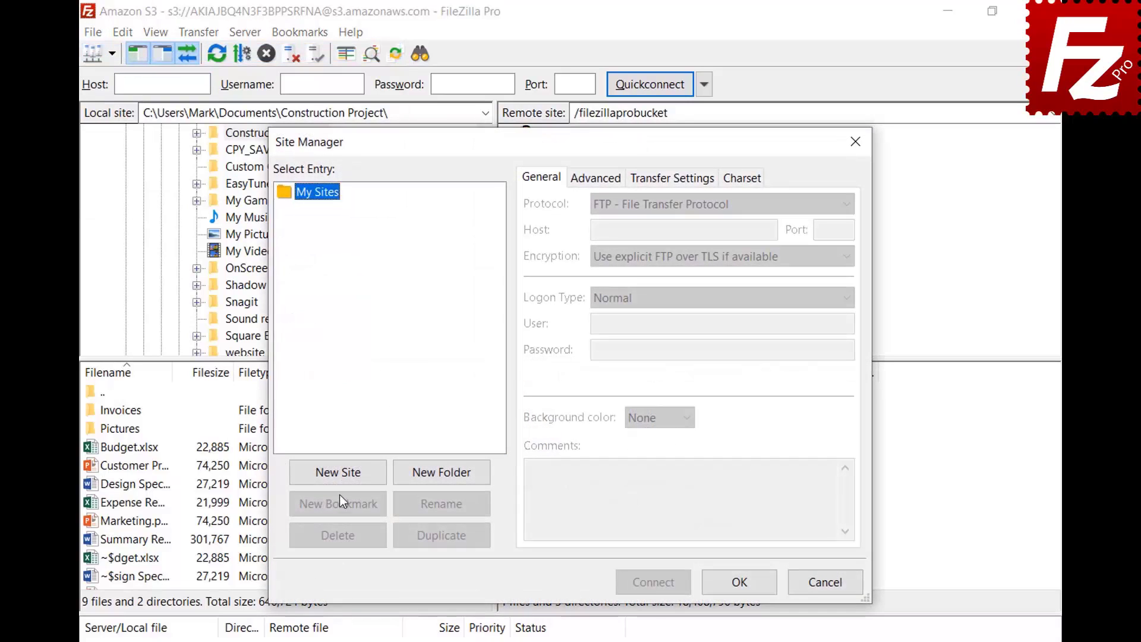
click(340, 473)
text(OpenStack)
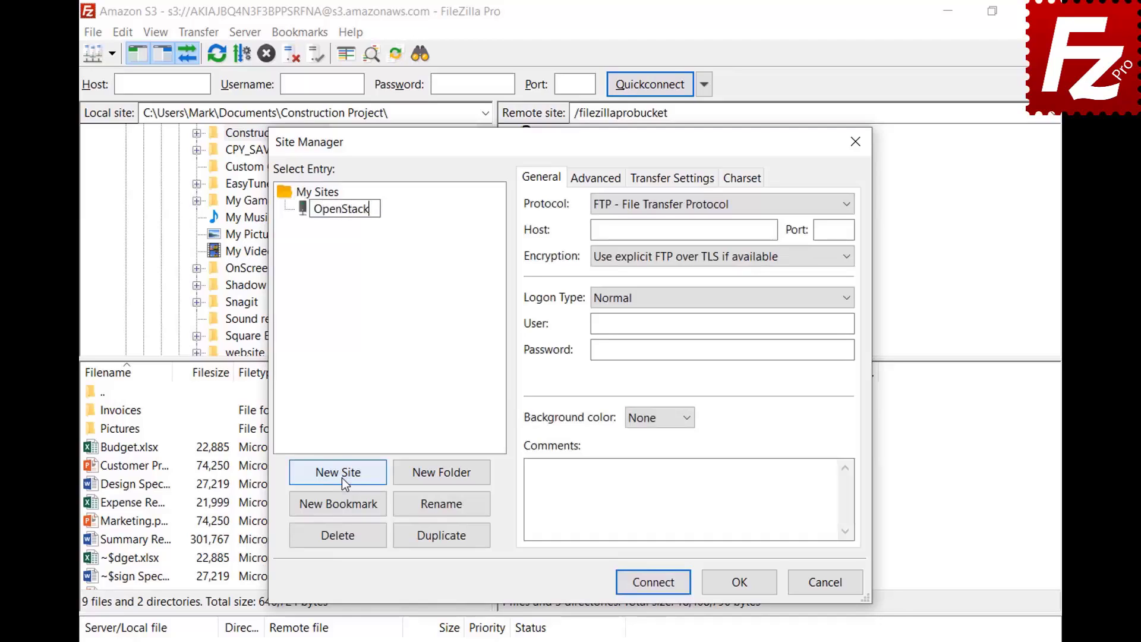
key(Return)
click(732, 205)
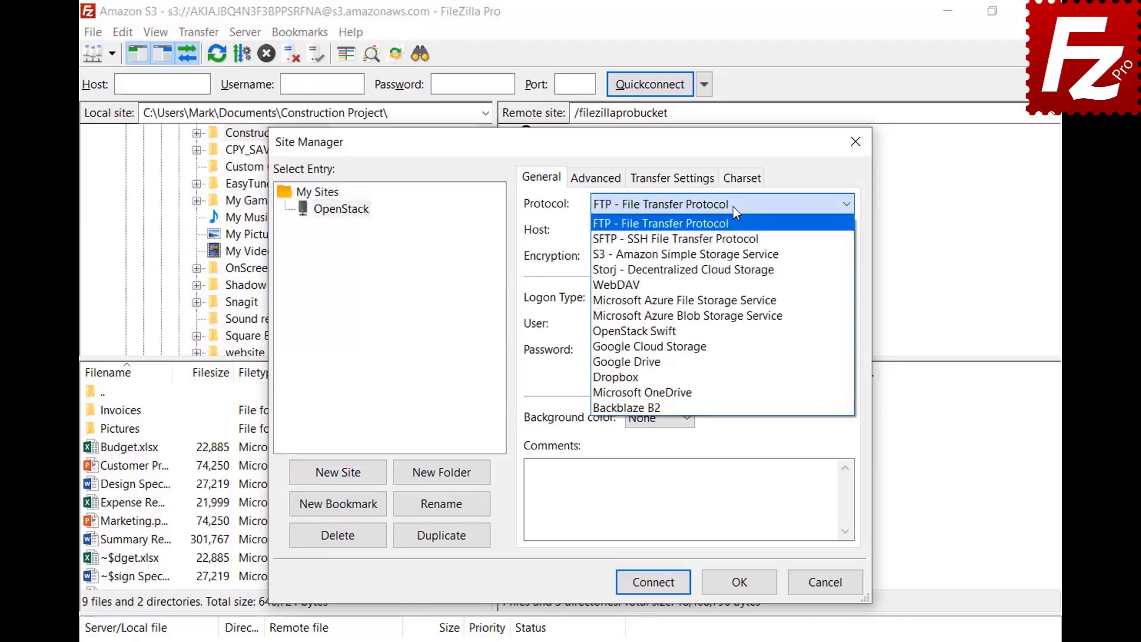
click(732, 336)
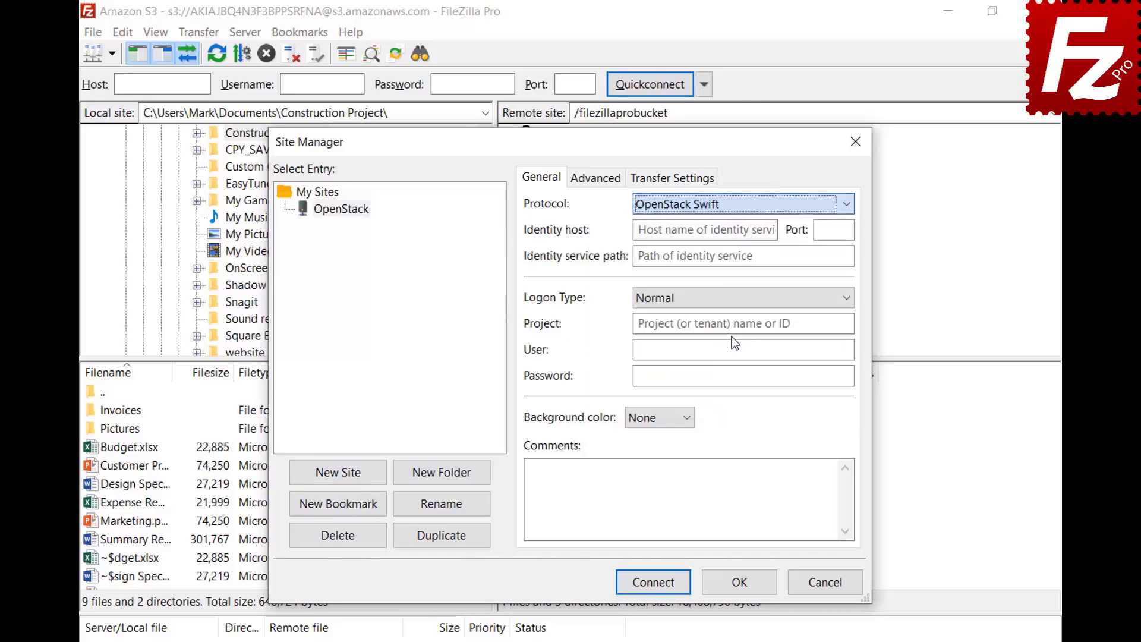
Fill in the identity host, path /v2.0/tokens, project ID, user and password, then connect
click(772, 230)
key(ctrl+v)
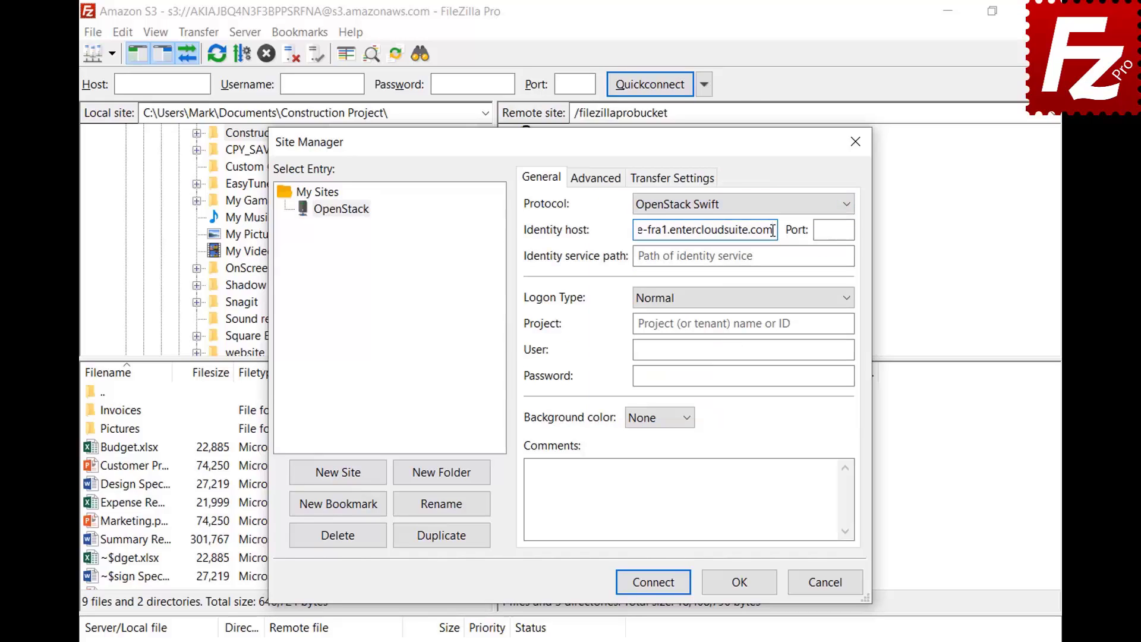
click(842, 256)
text(/v2.0/tokens)
click(846, 323)
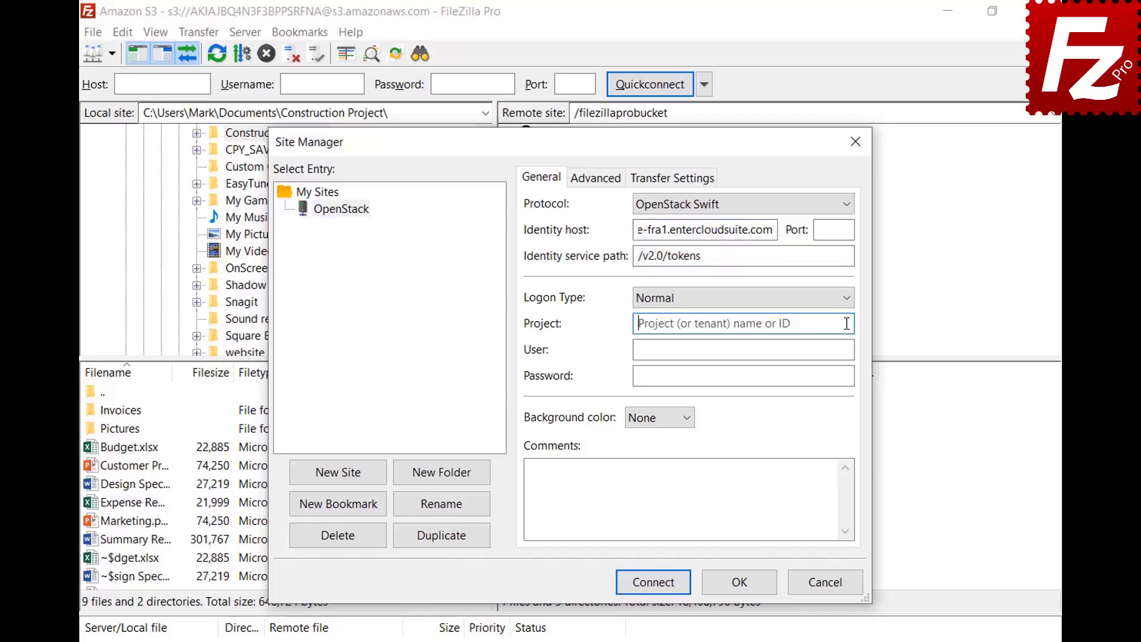
text(06643c071d324ee195c97b2da71d4793)
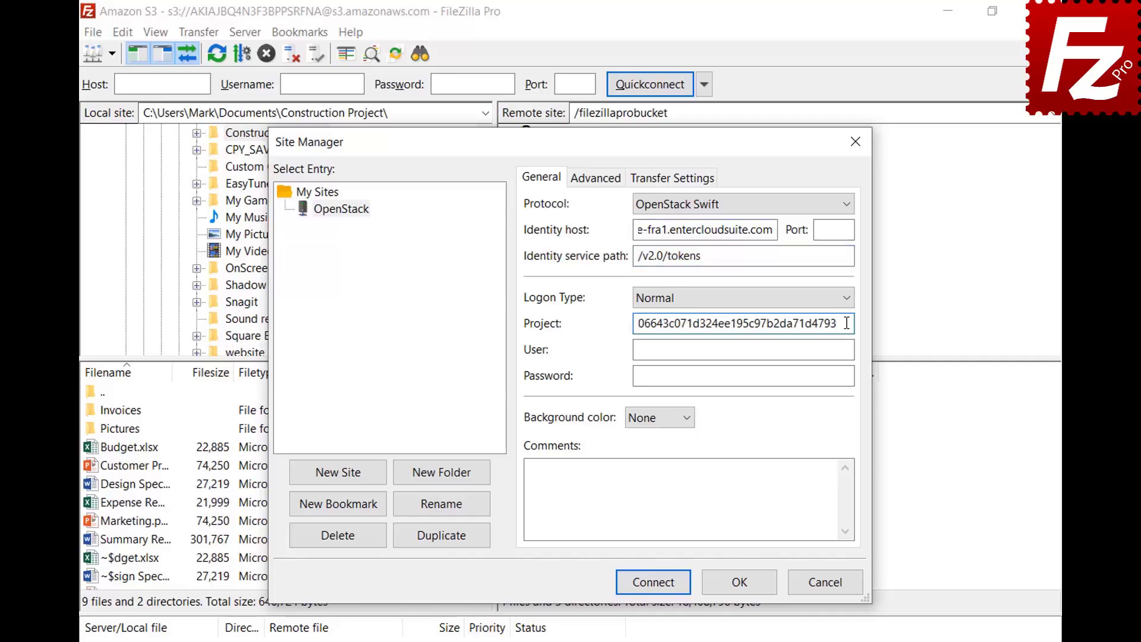
click(848, 349)
key(ctrl+v)
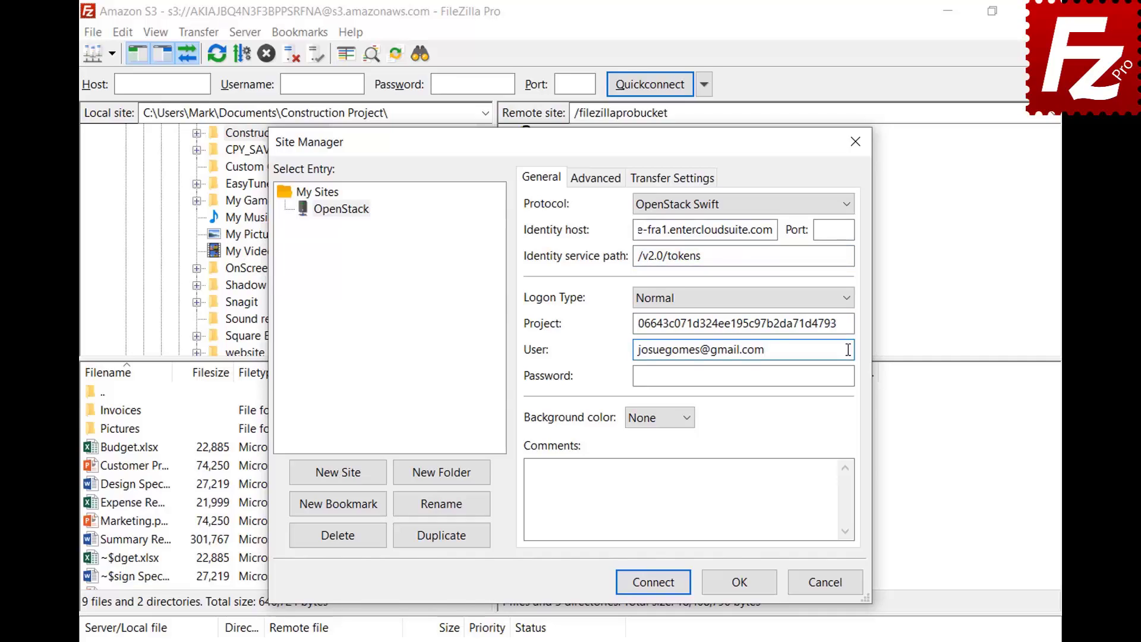
click(850, 376)
key(ctrl+v)
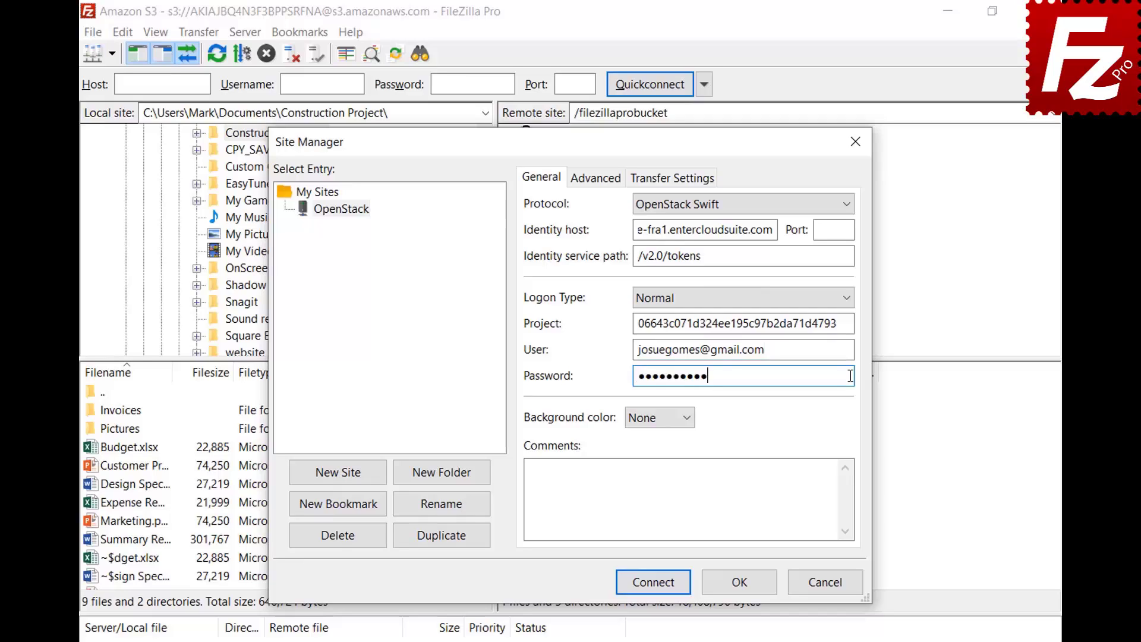
click(653, 582)
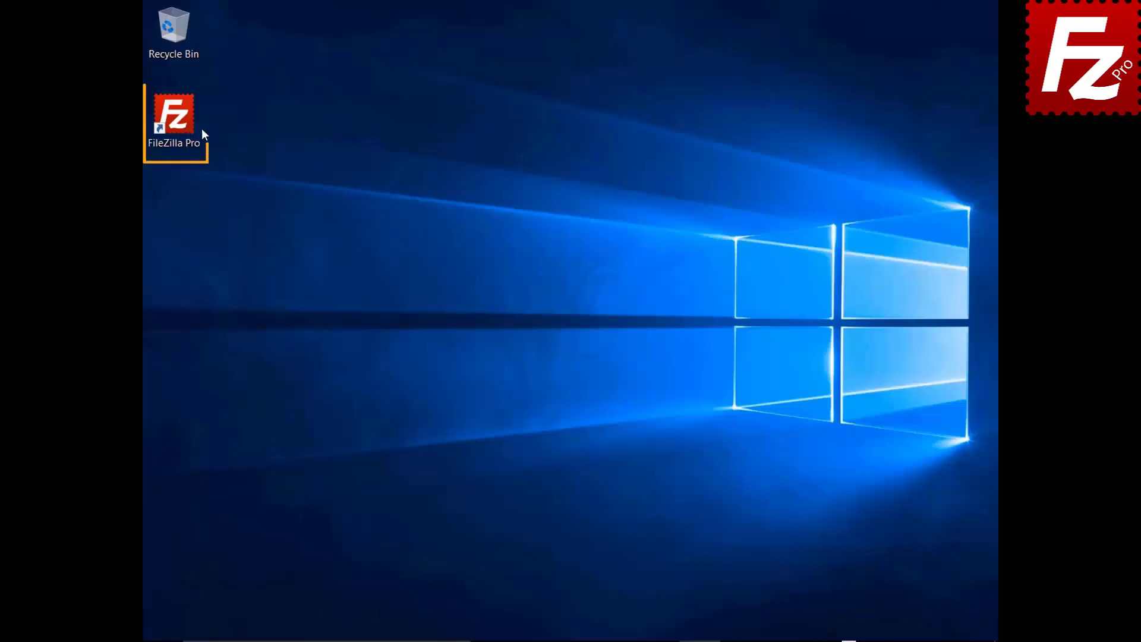
Launch FileZilla Pro and add a saved site named Rackspace using Rackspace Cloud Storage
double_click(181, 123)
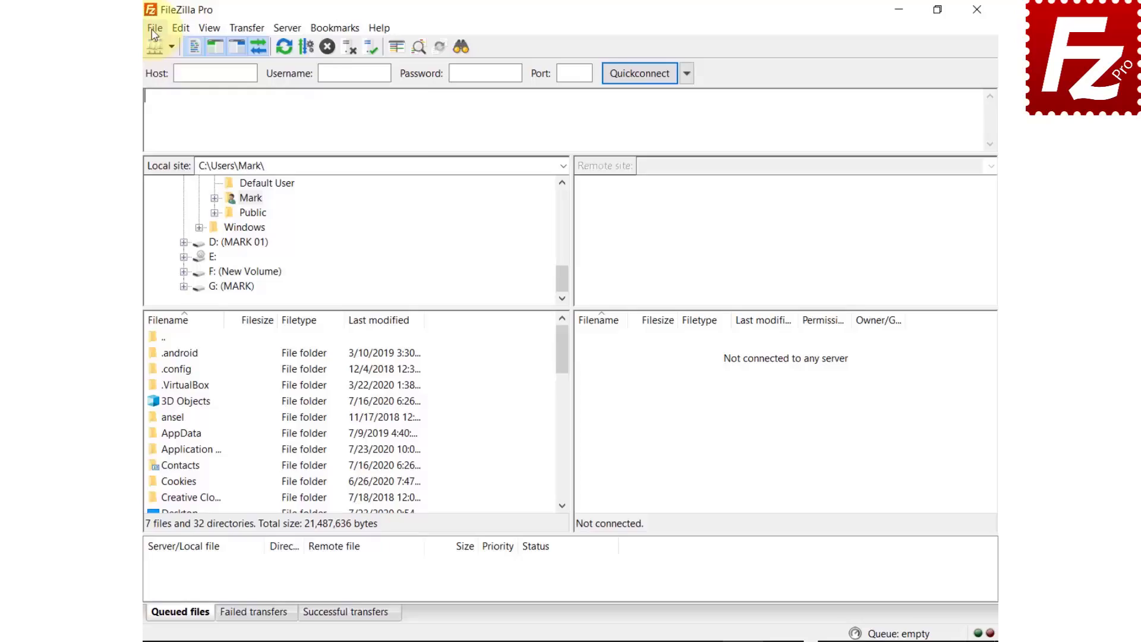
click(123, 30)
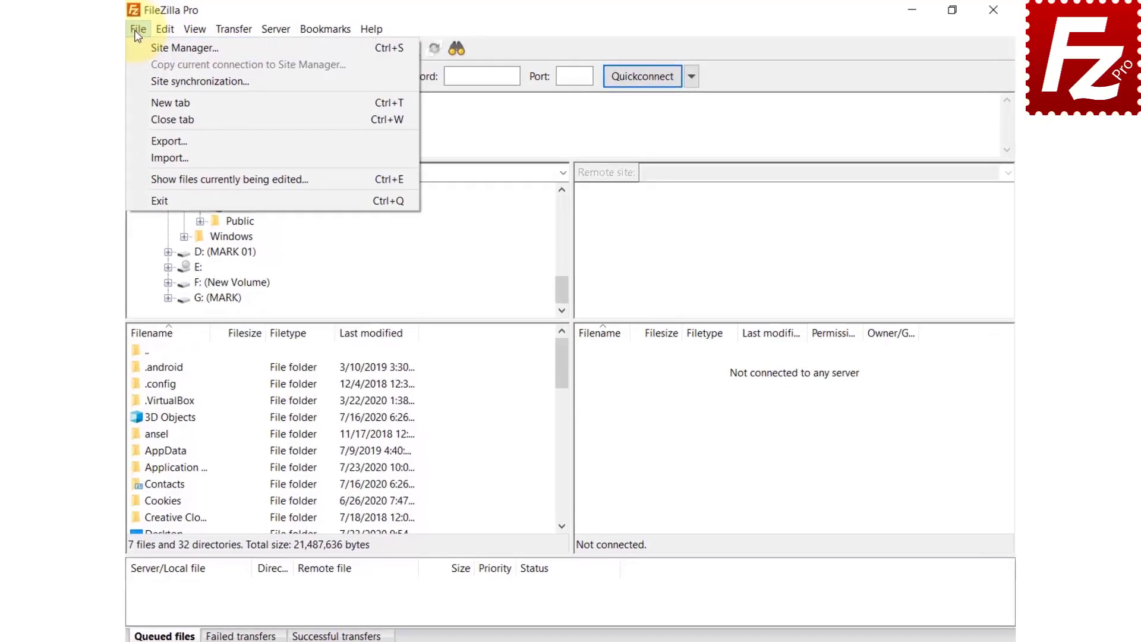
click(134, 50)
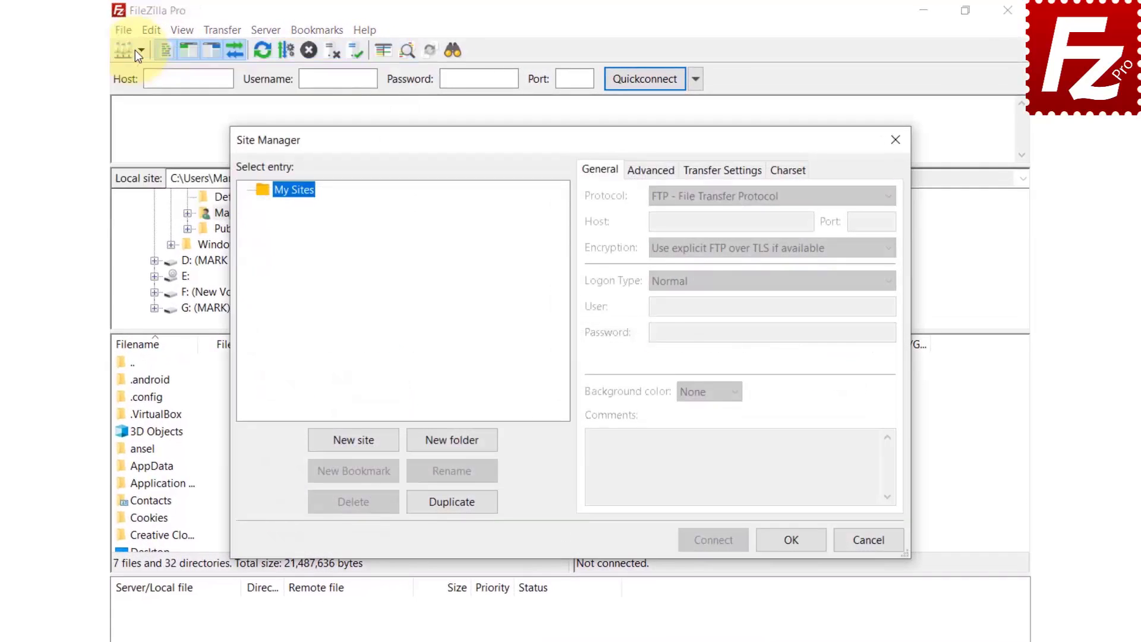
click(362, 444)
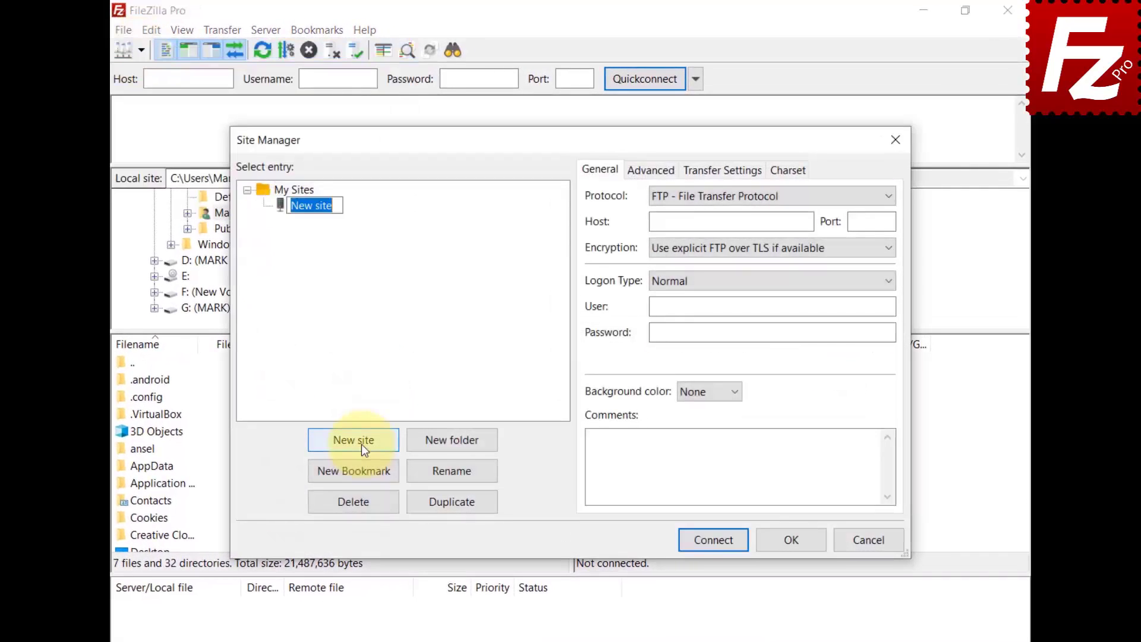
text(Rackspace)
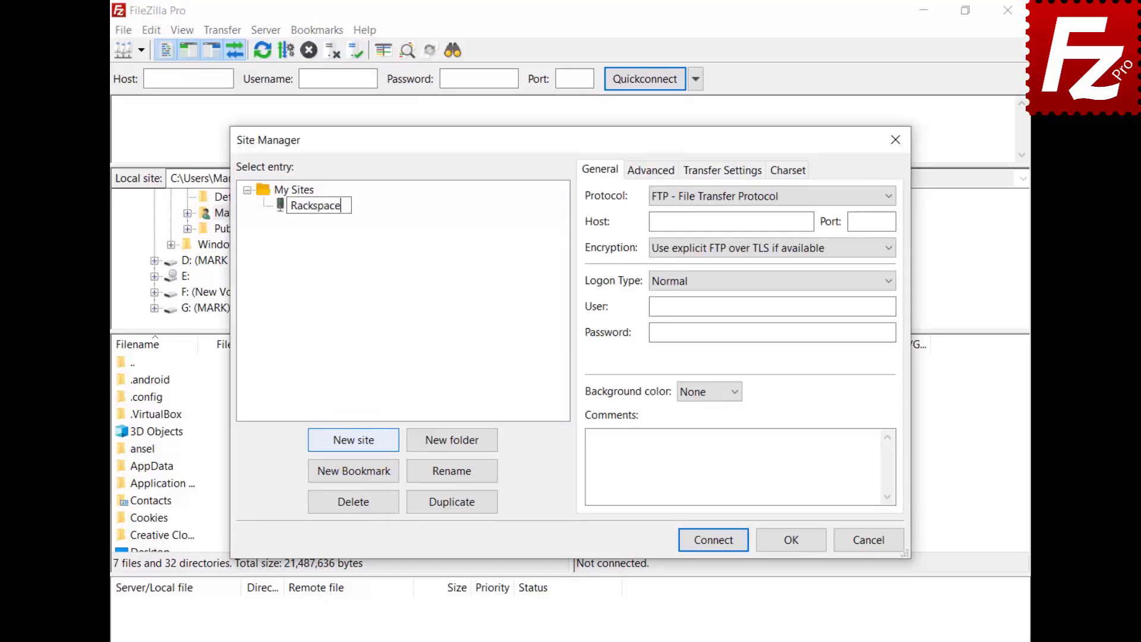
key(Return)
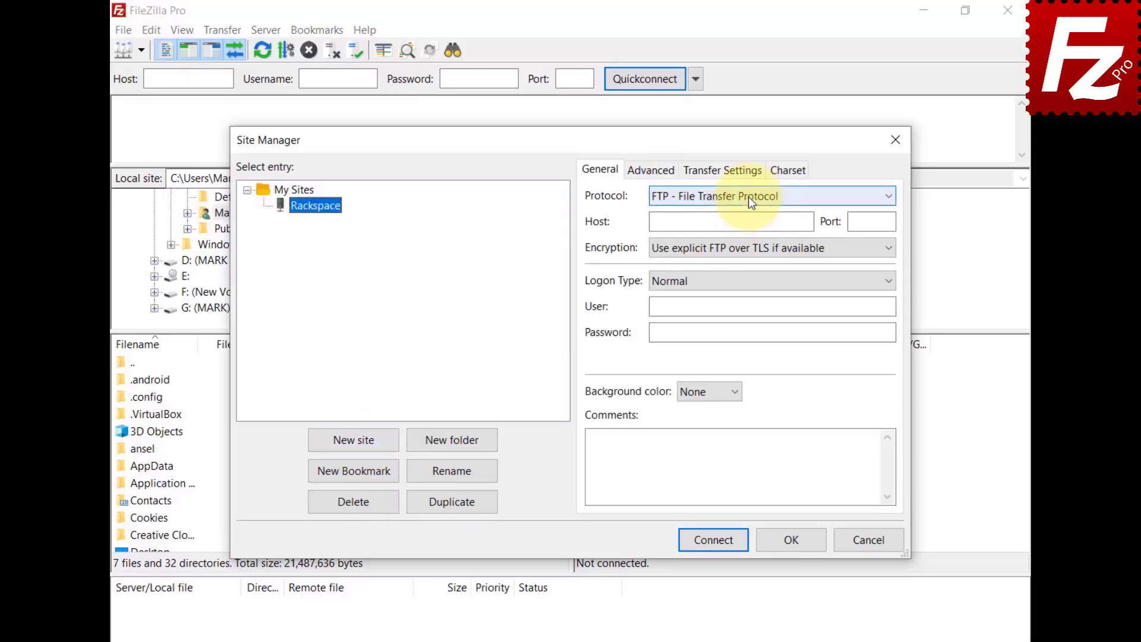
click(747, 197)
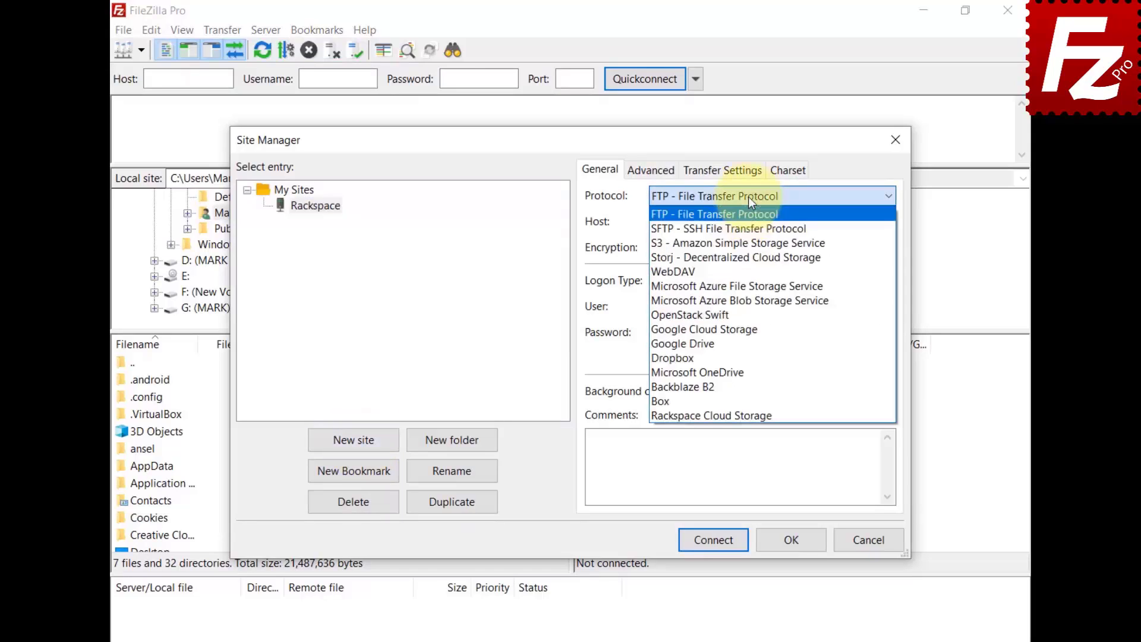
click(747, 415)
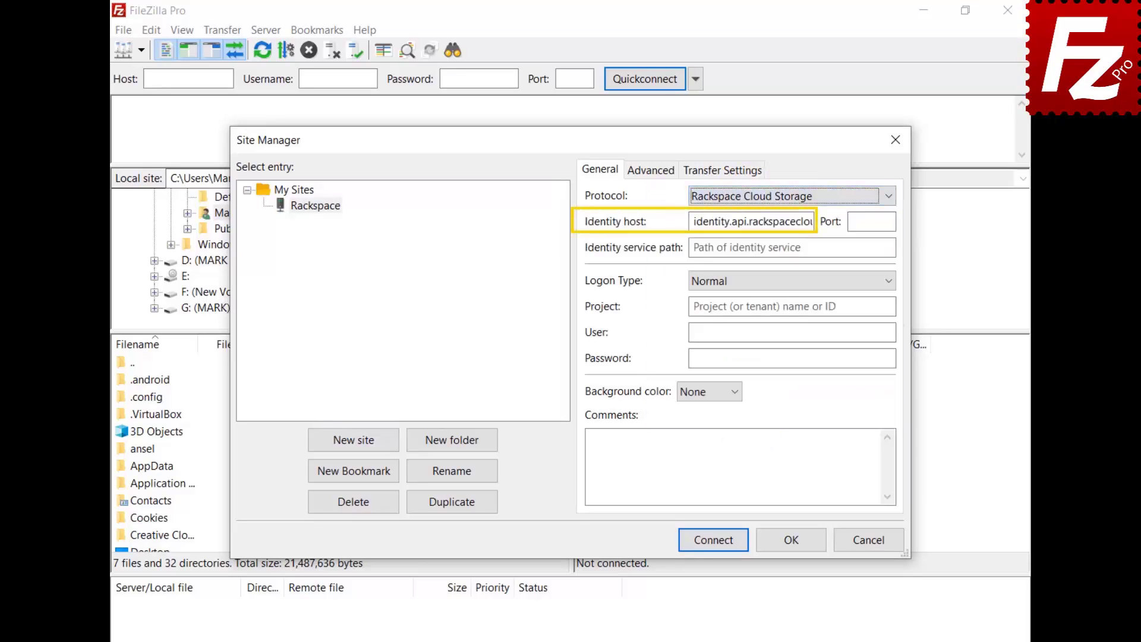
Enter path /v2.0/tokens, project ID, user and password, connect, and open the IAD region folder
click(790, 247)
text(/v2.0/tokens)
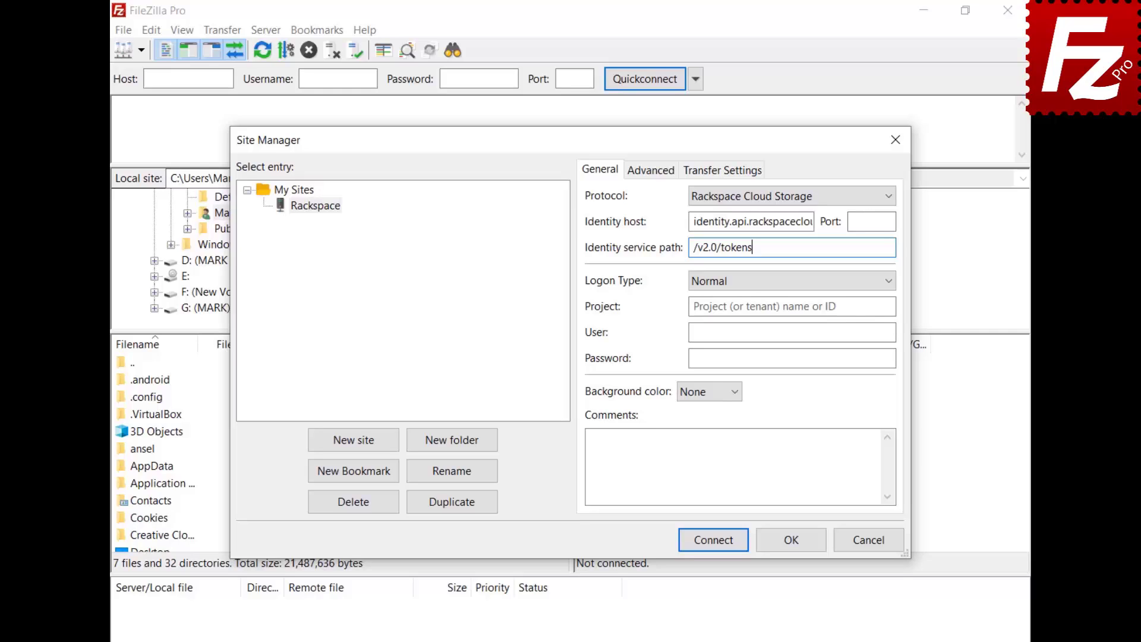
click(790, 306)
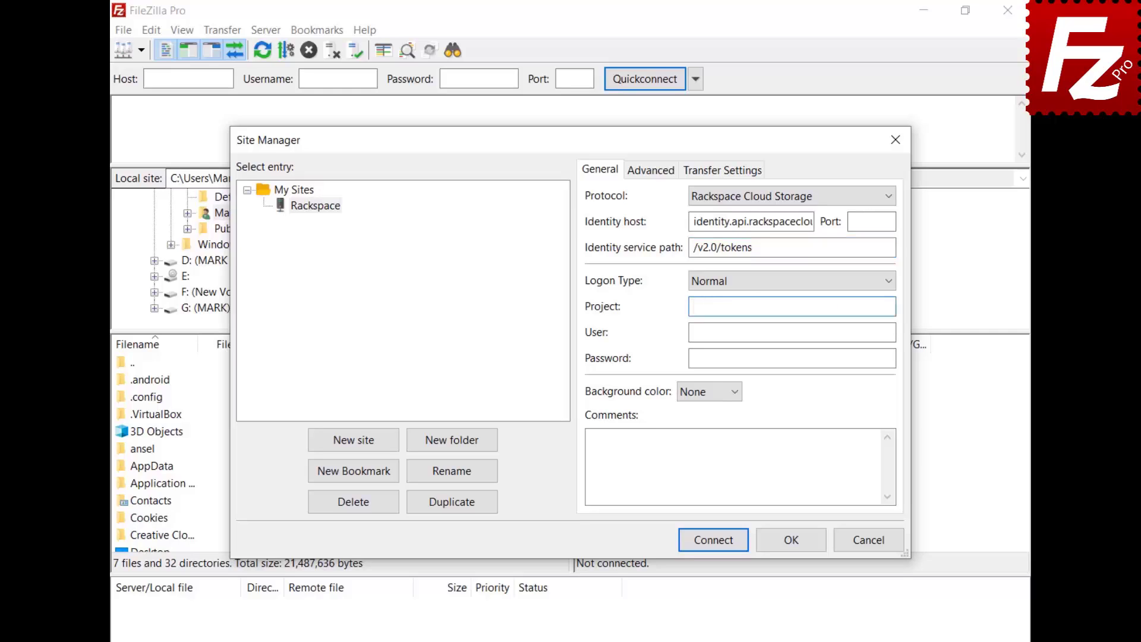
text(1288657)
key(Tab)
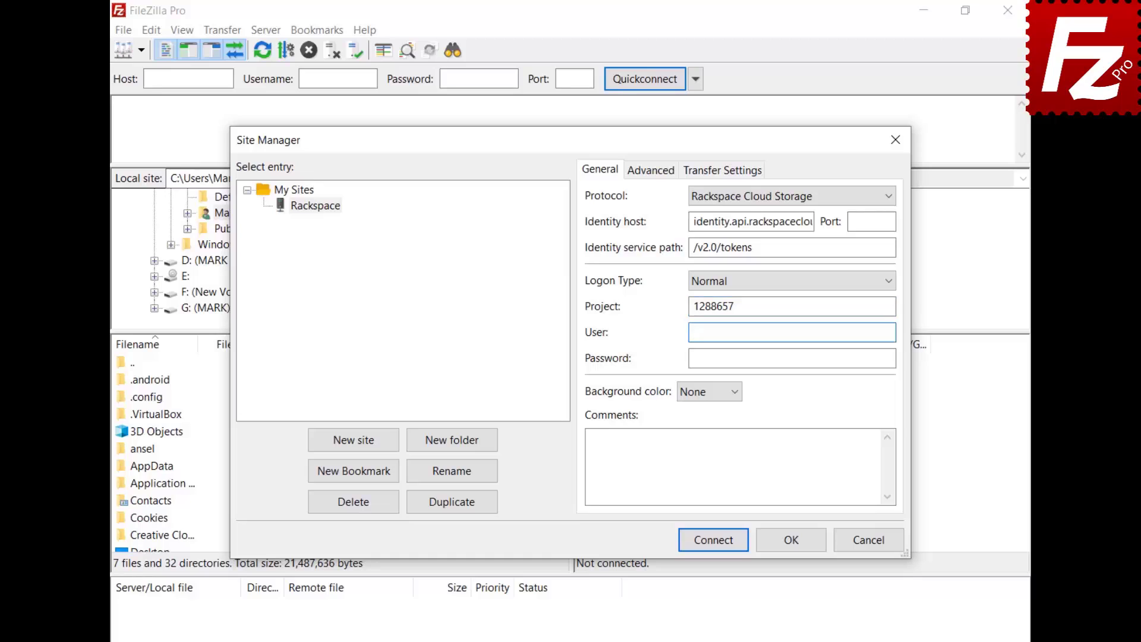
key(Tab)
key(ctrl+v)
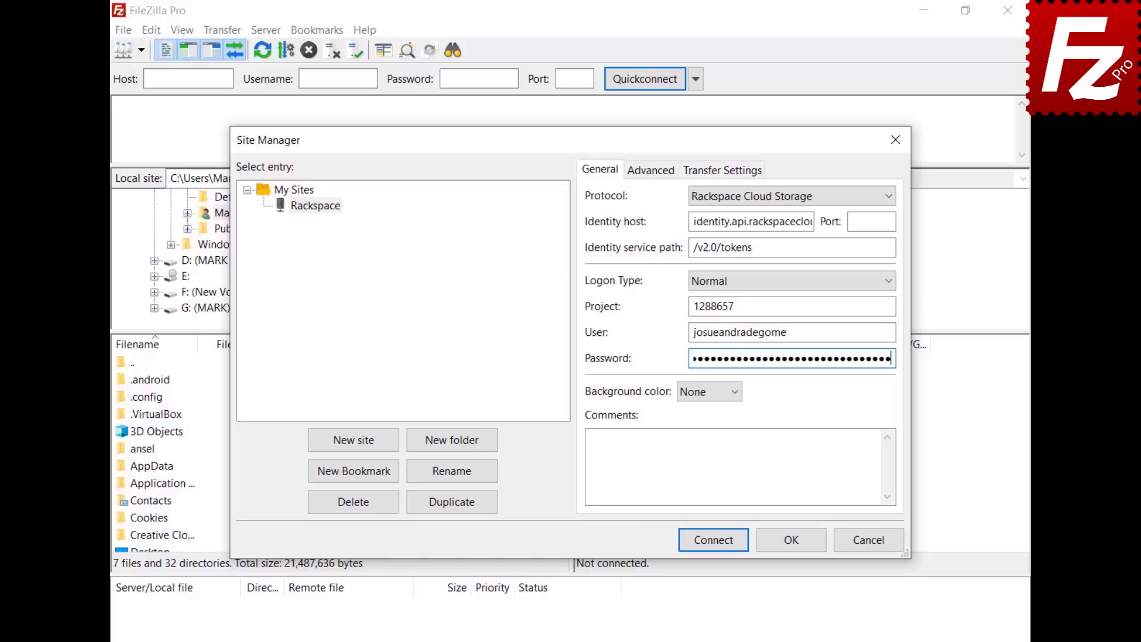
click(713, 540)
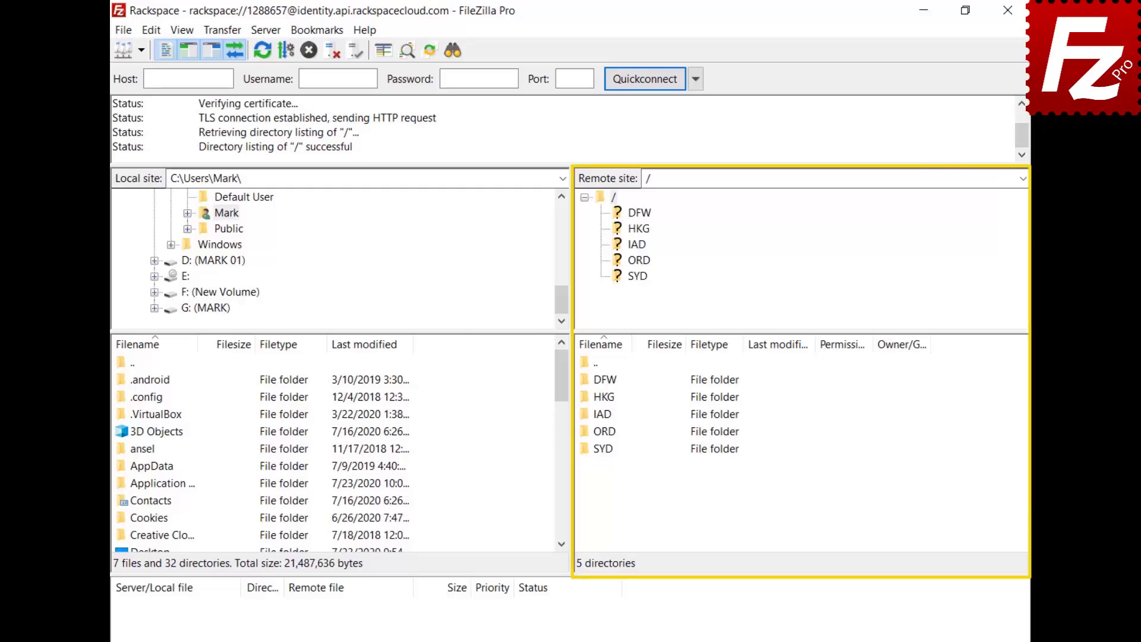
double_click(601, 414)
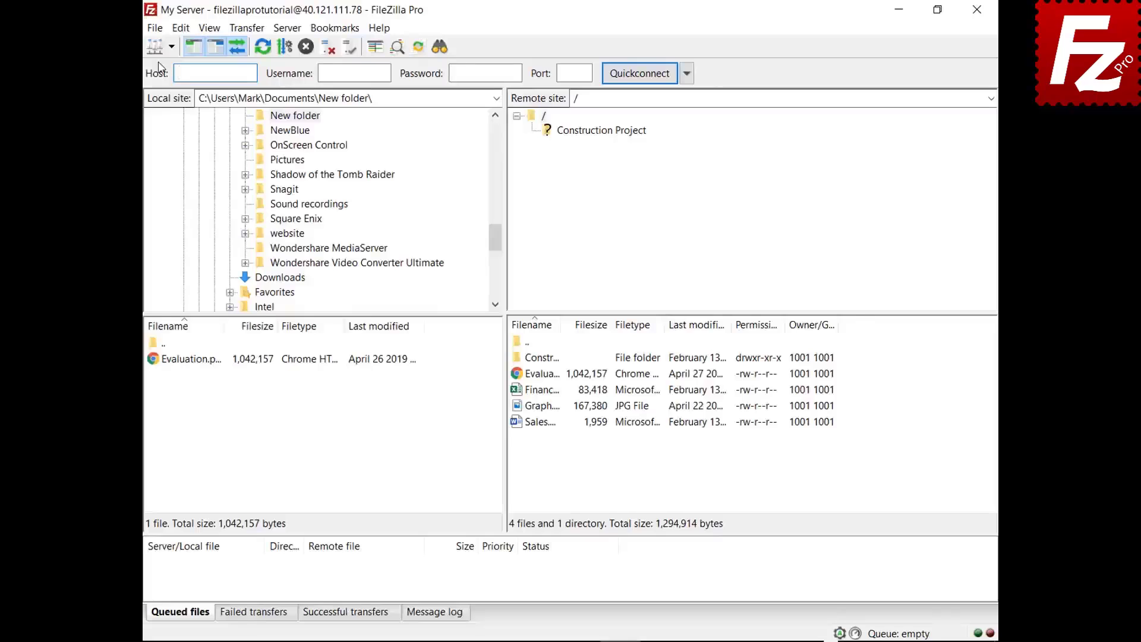
Add a saved site named Box and set its protocol to Box
click(149, 29)
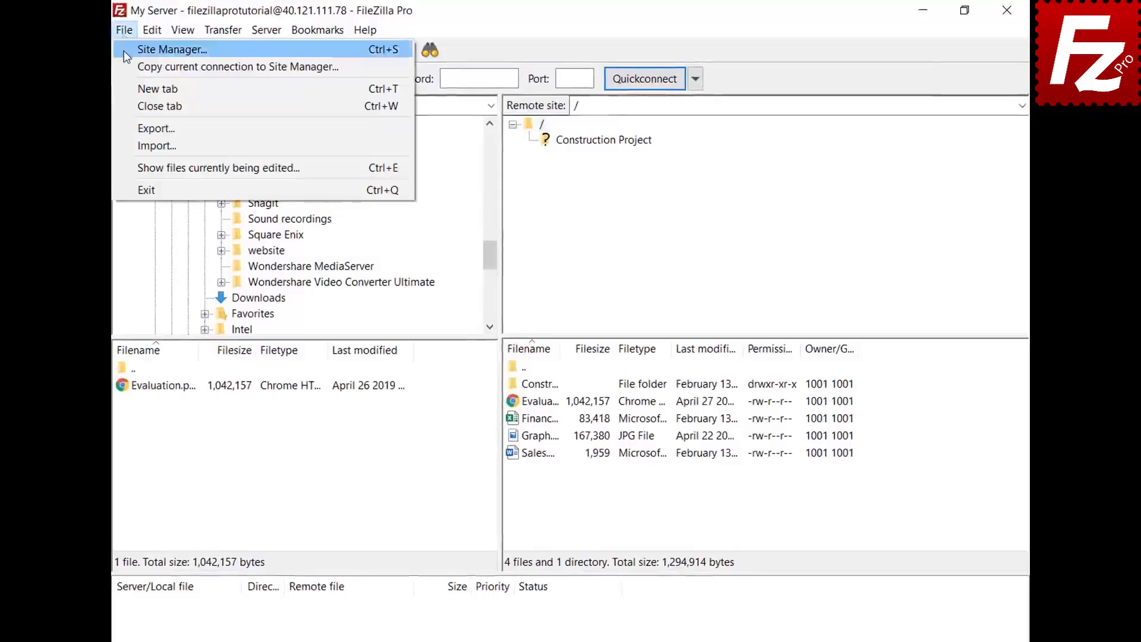
click(124, 49)
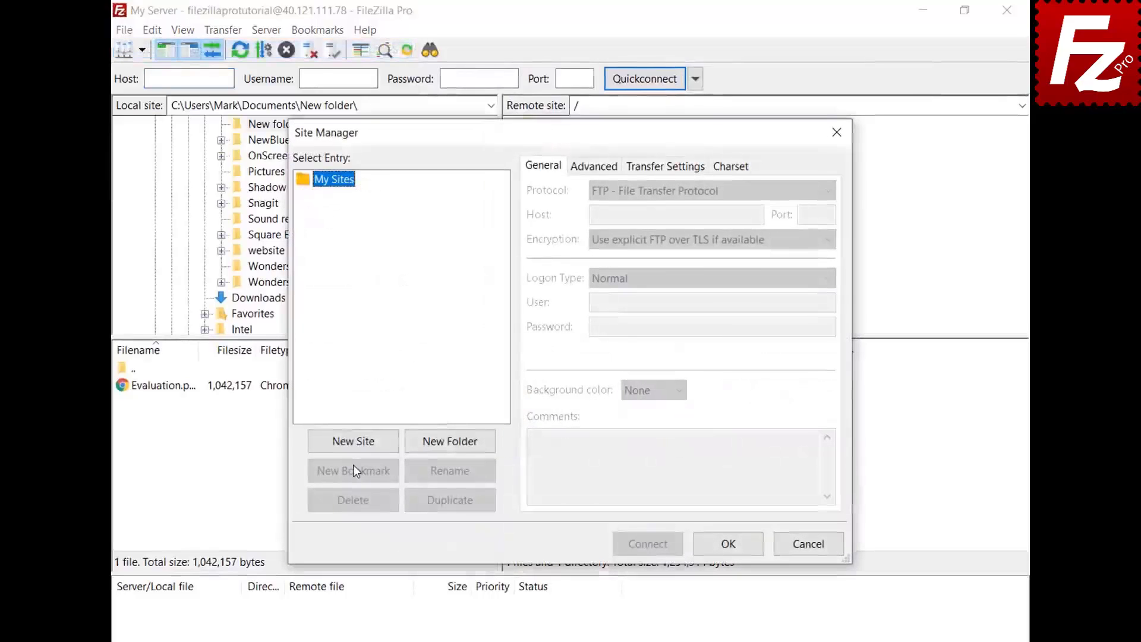
click(354, 450)
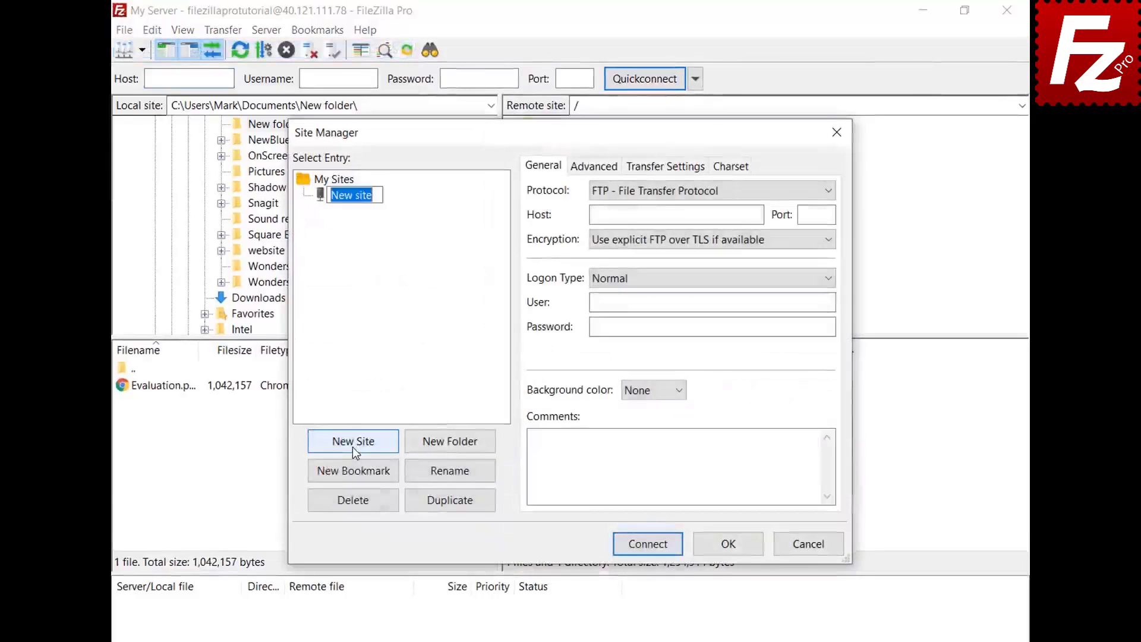
text(Box)
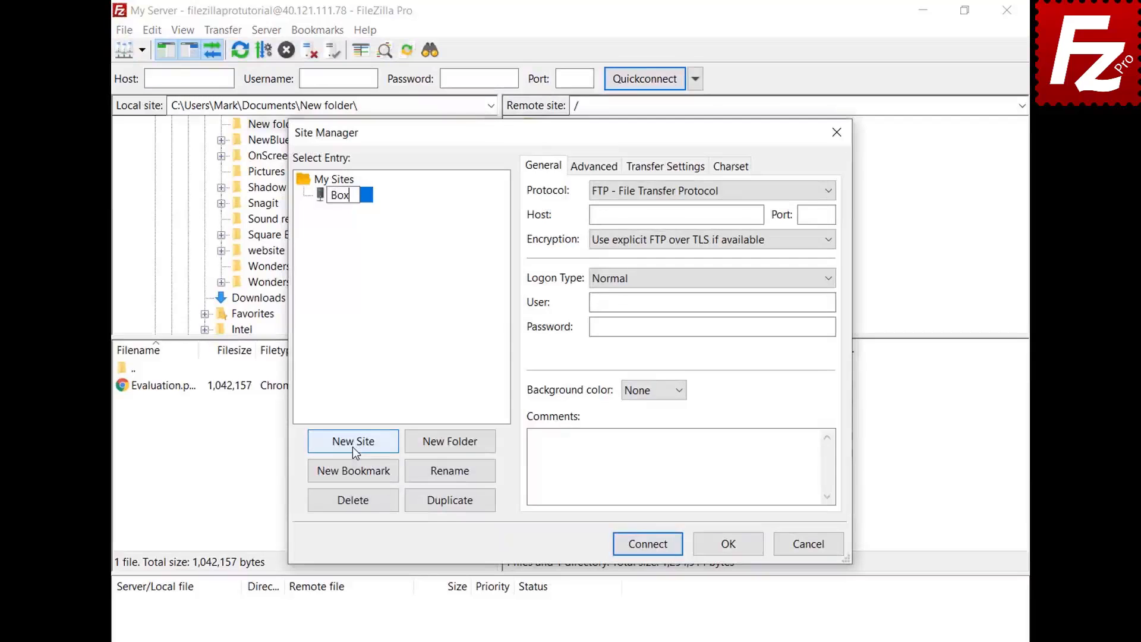
key(Return)
click(823, 190)
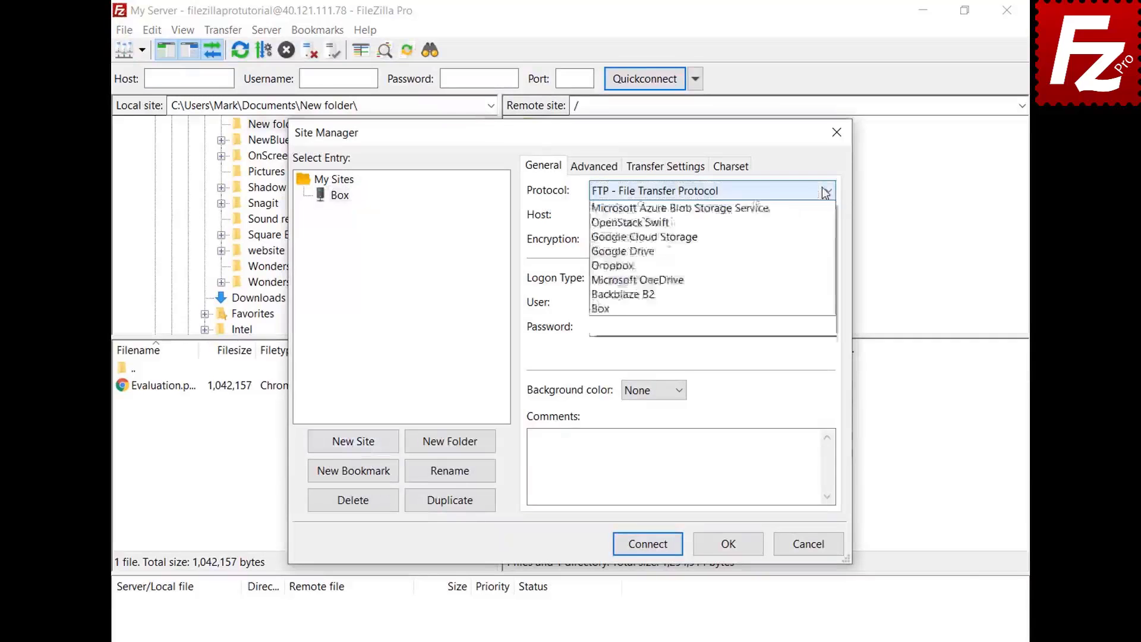
click(808, 395)
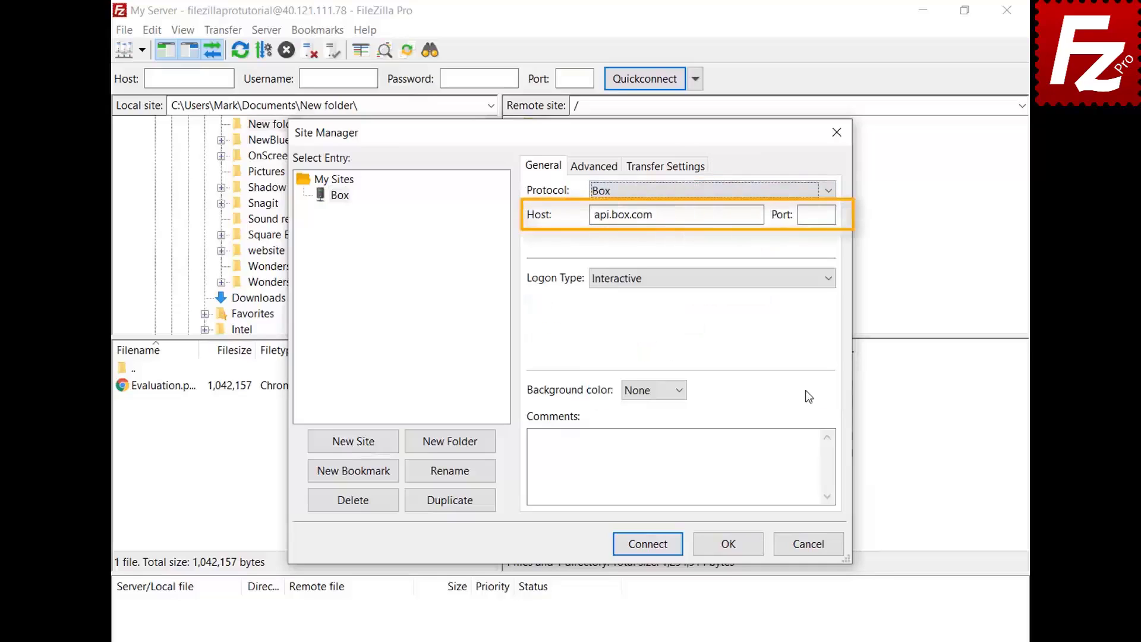
Connect to the Box site, log in with the account e-mail and password, and grant FileZilla Pro access
click(646, 548)
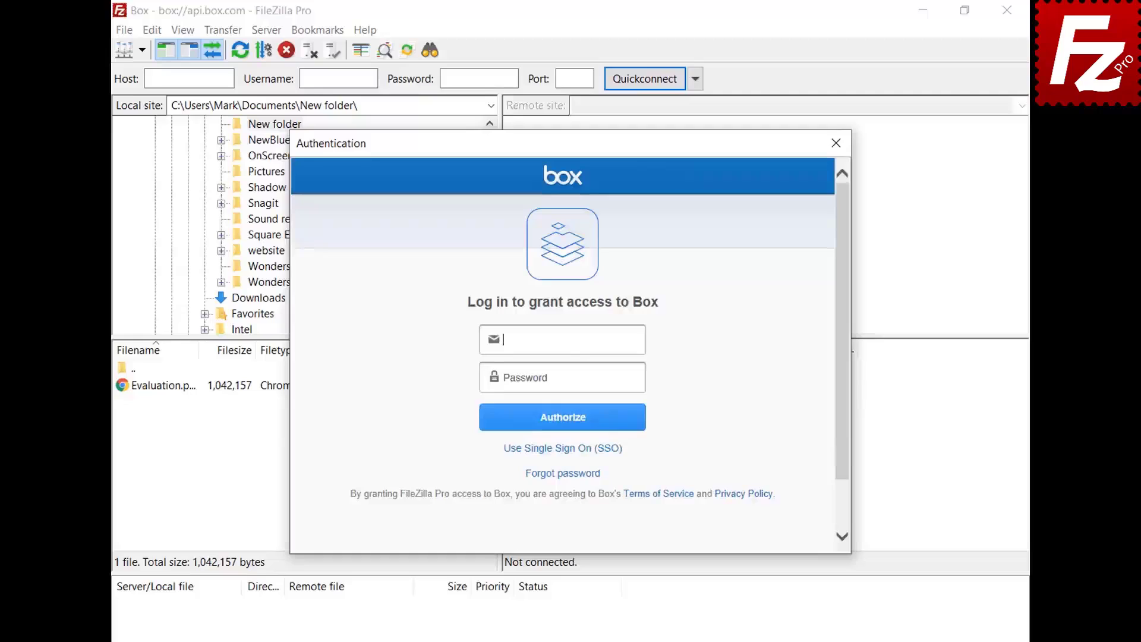
key(ctrl+v)
click(639, 378)
key(ctrl+v)
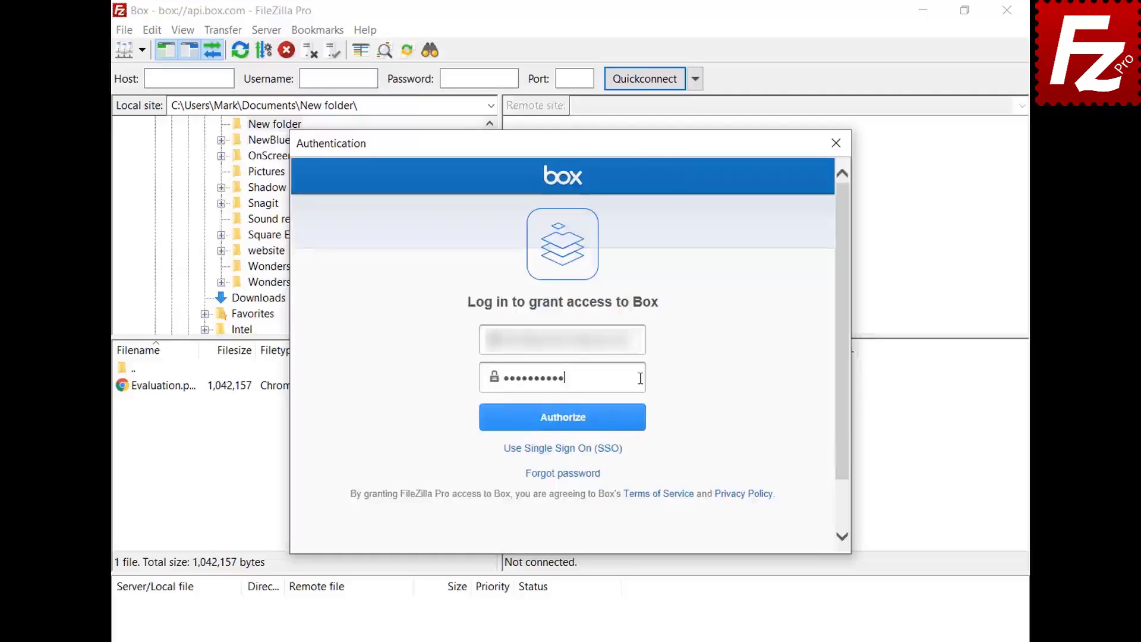
click(563, 429)
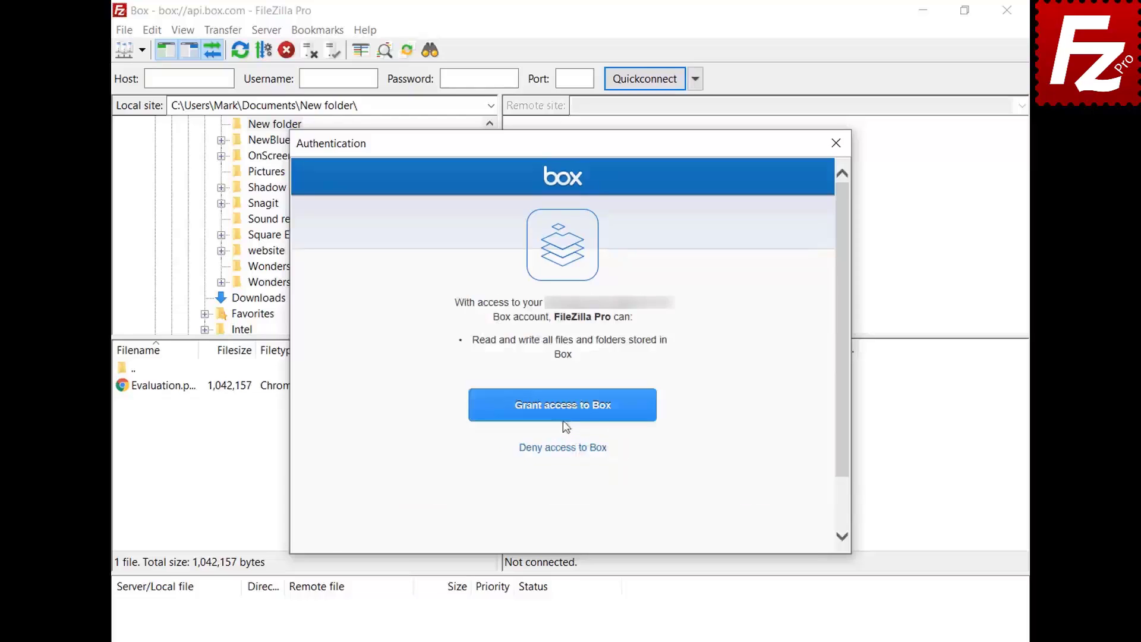
click(565, 413)
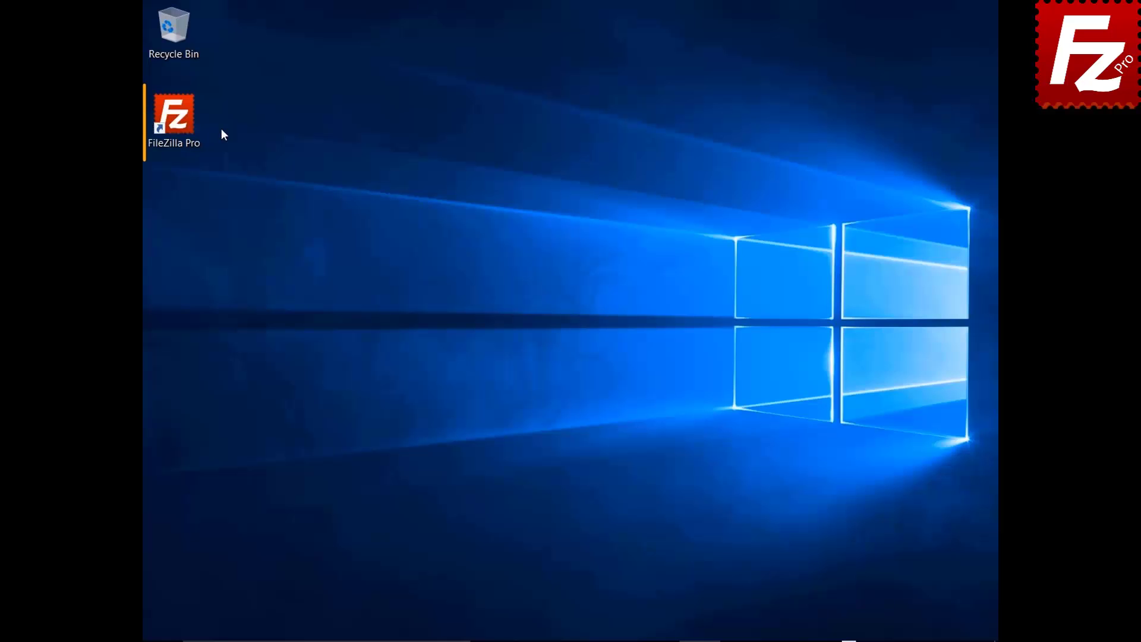
double_click(181, 123)
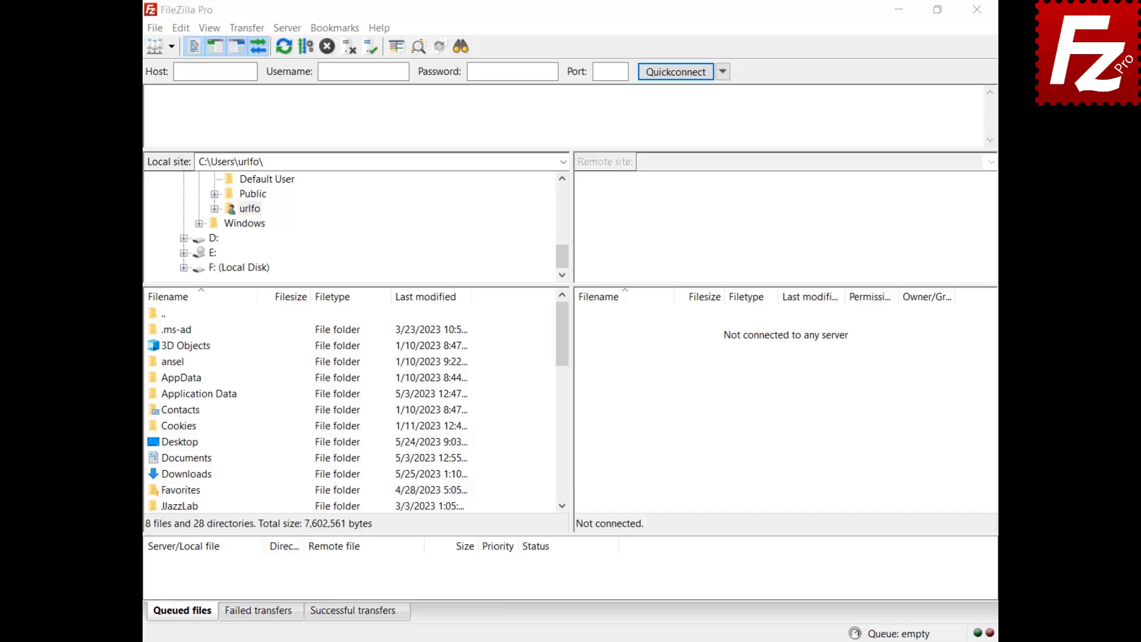
In the Site Manager, add a new site named Box using the Box protocol (host api.box.com)
click(156, 30)
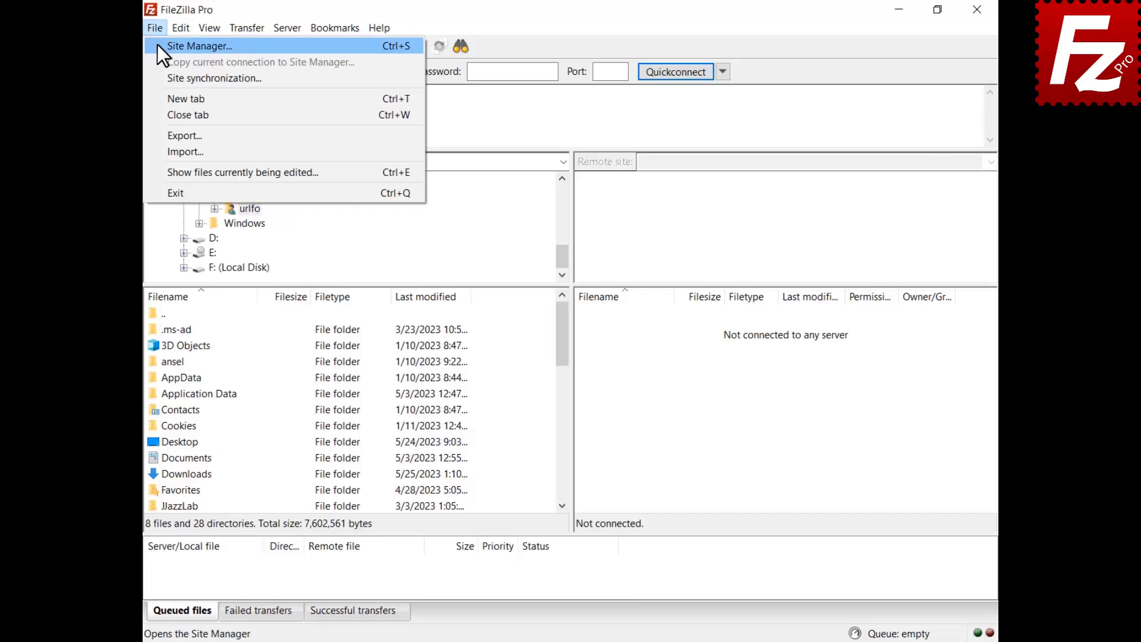
click(159, 54)
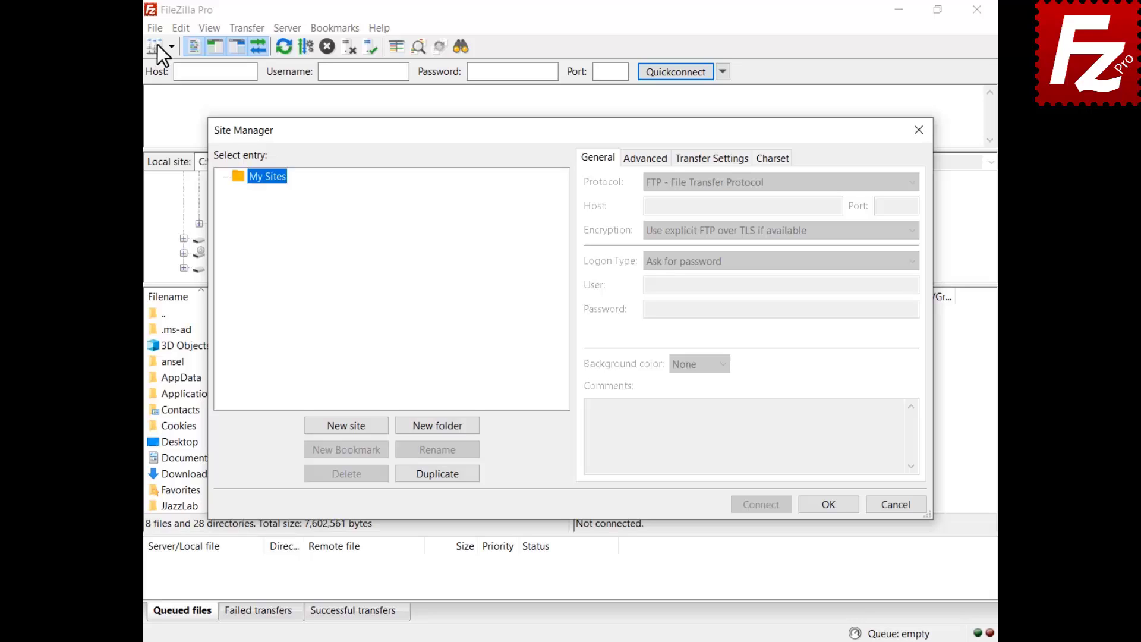
click(347, 425)
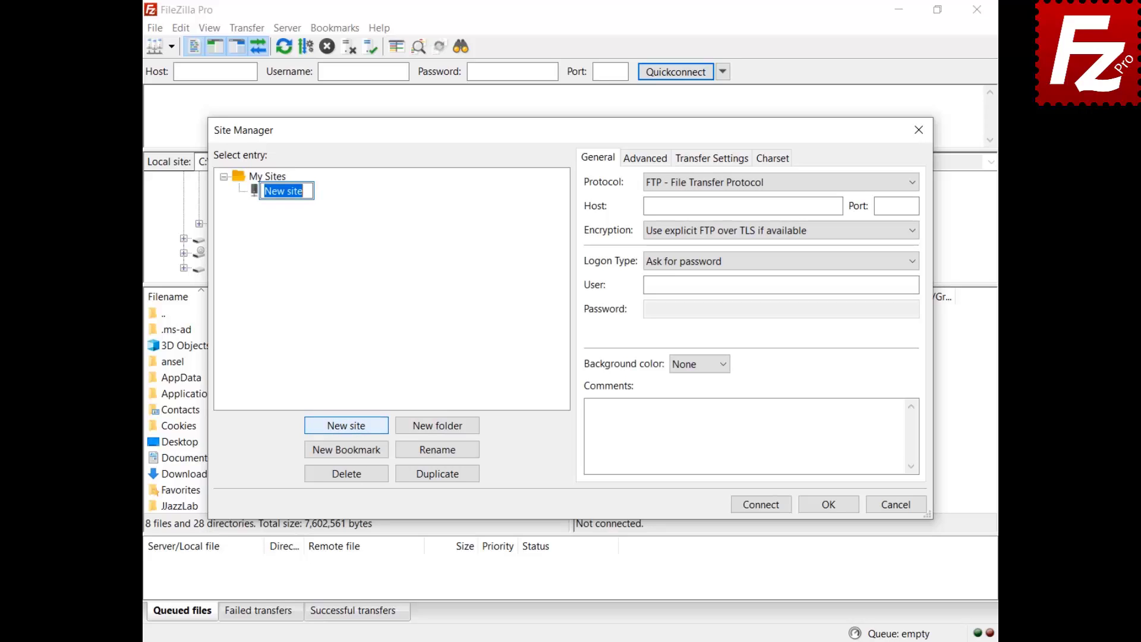
text(Box)
key(Return)
click(747, 186)
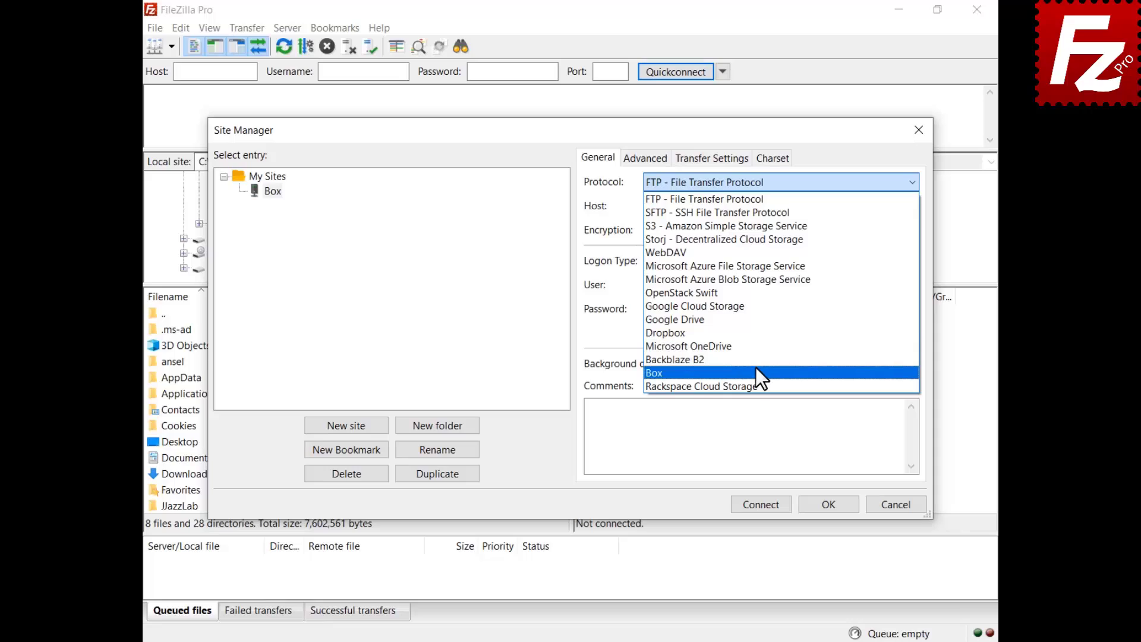
click(755, 373)
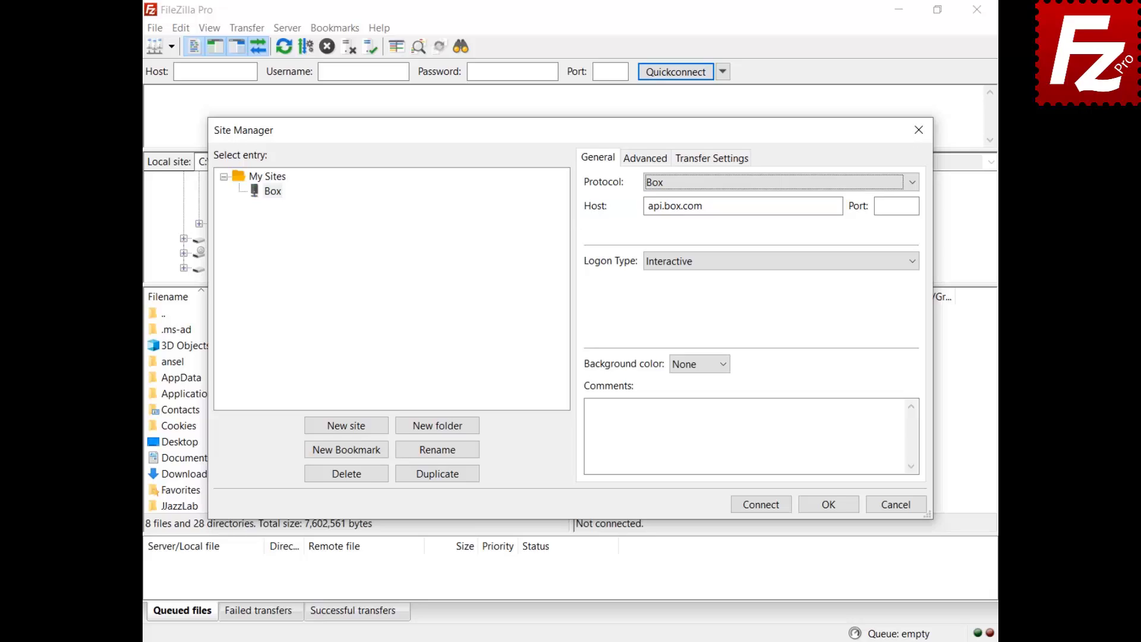
Log in to Box, grant FileZilla Pro access, and copy the authorization code back to FileZilla Pro
click(762, 506)
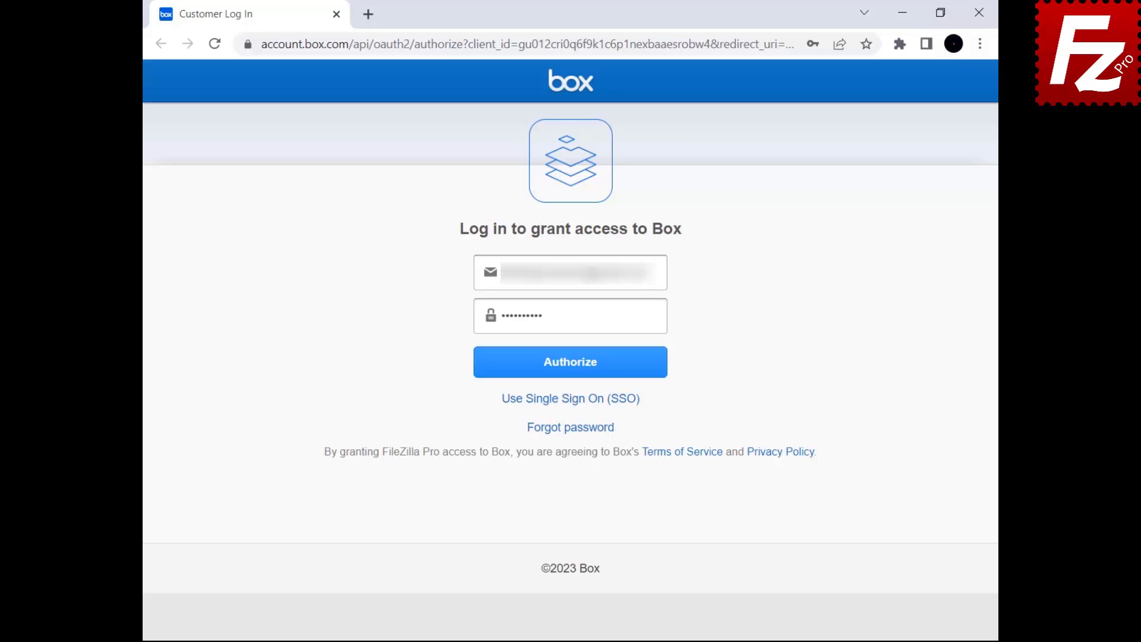
click(566, 372)
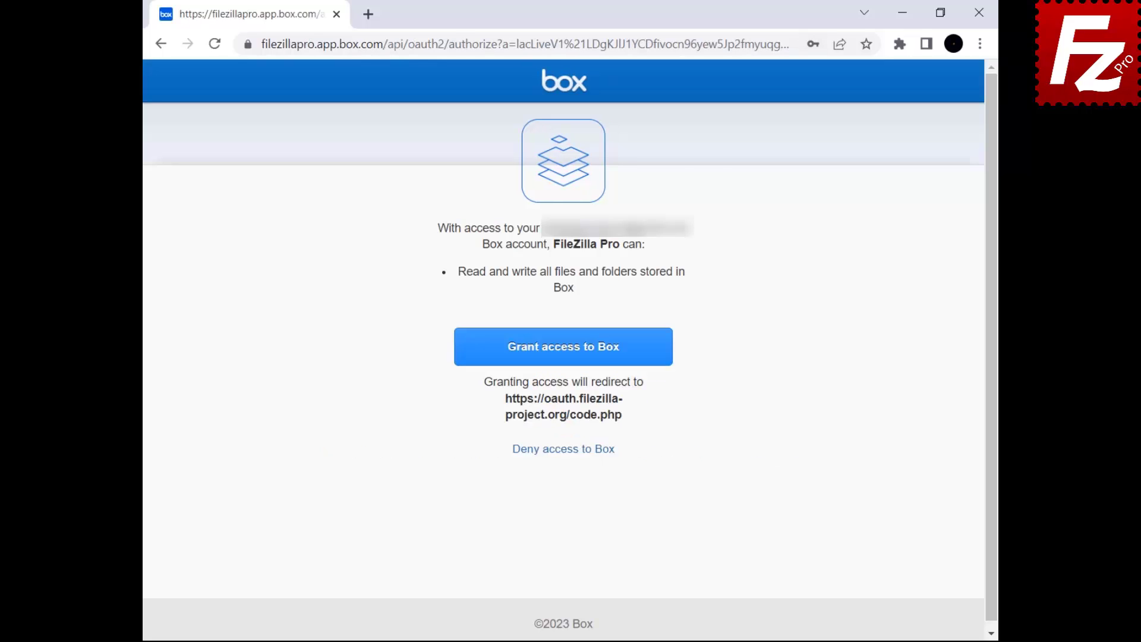
click(561, 360)
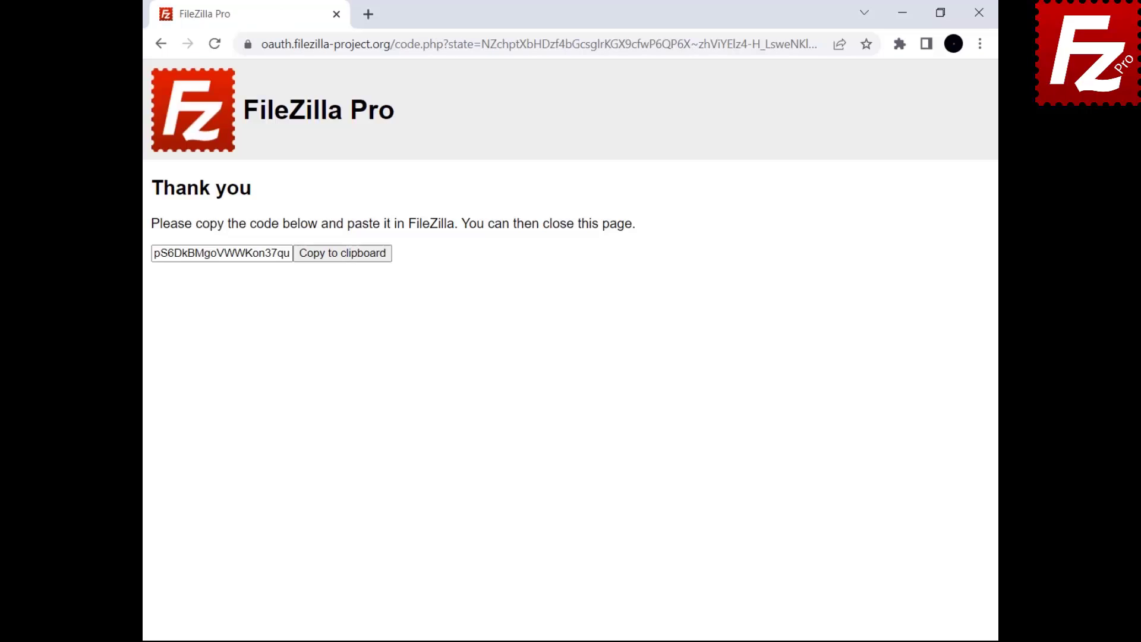
click(339, 259)
key(alt+Tab)
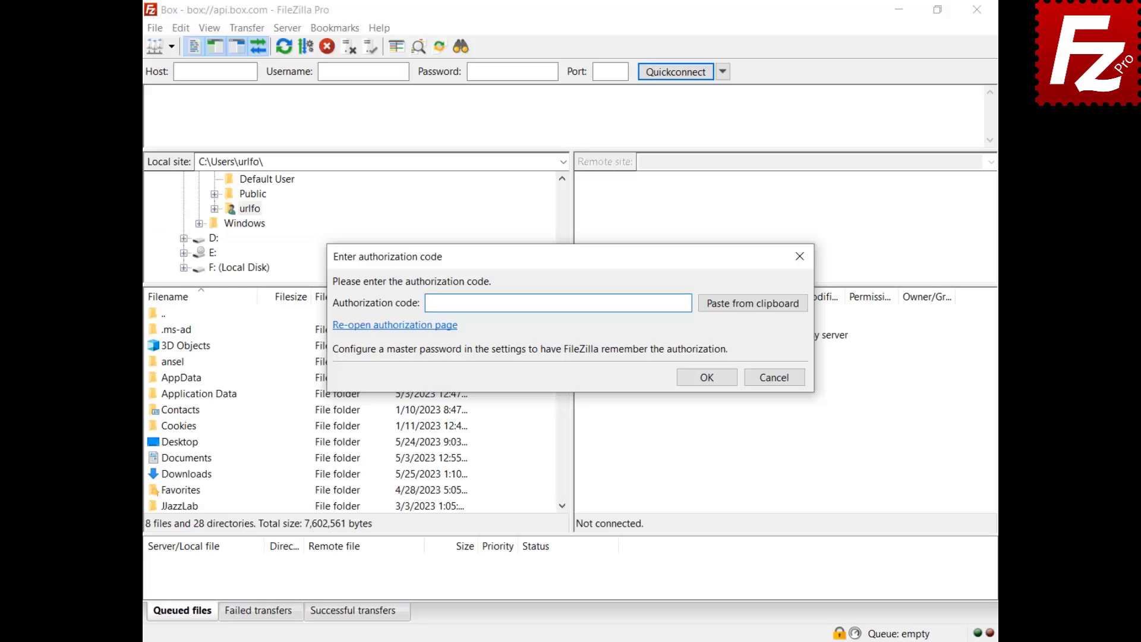
Paste and confirm the Box authorization code, then trust the Box server certificate
click(754, 308)
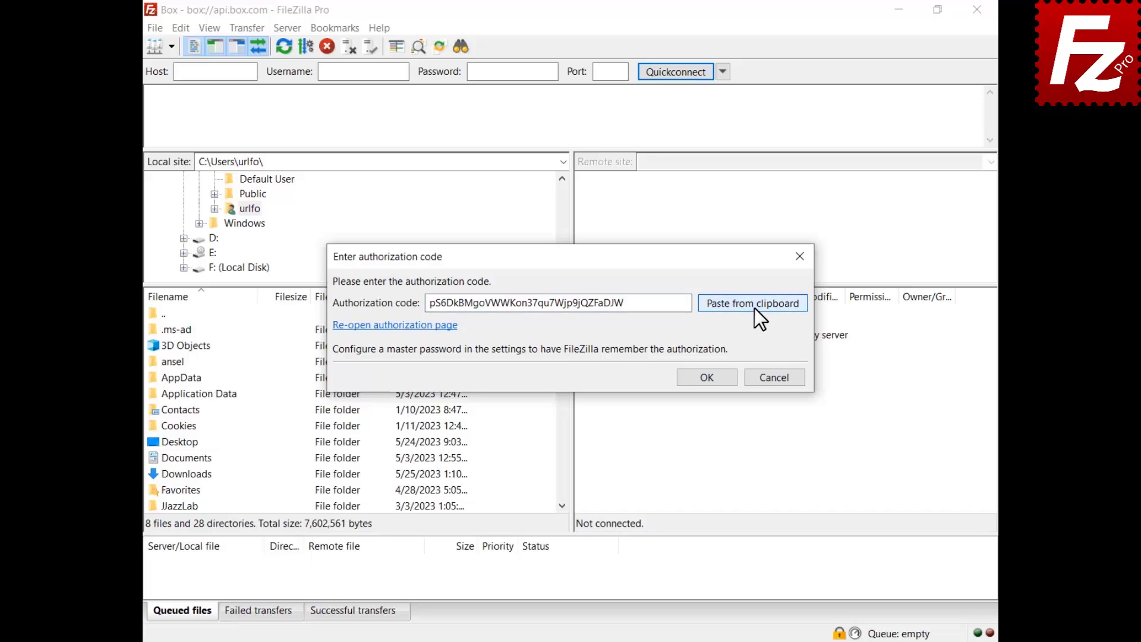
click(707, 379)
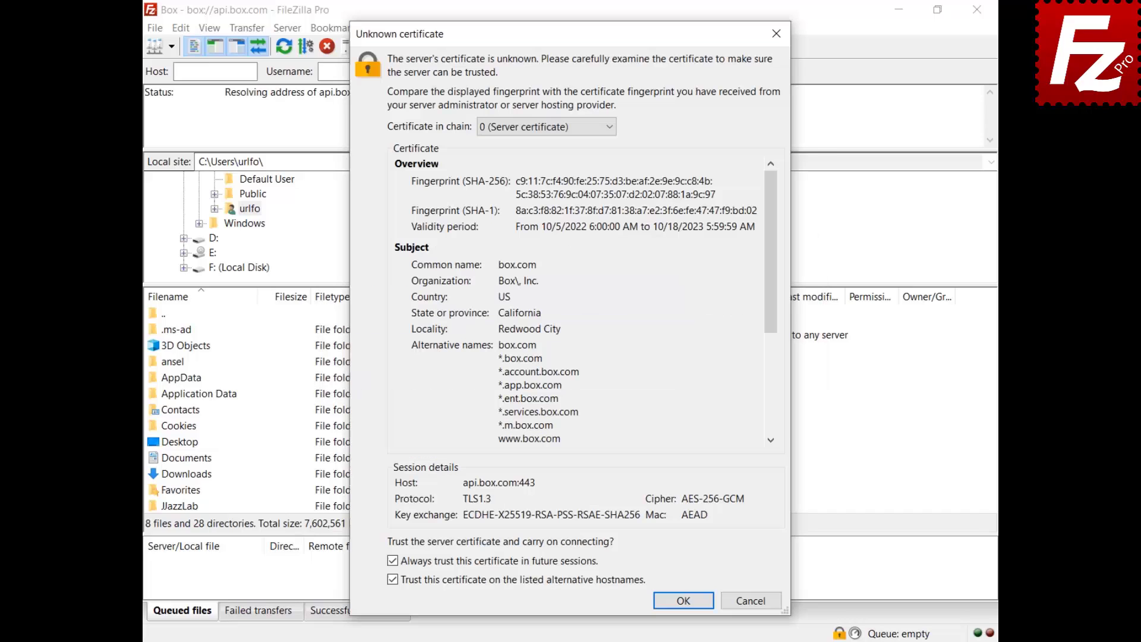
click(683, 601)
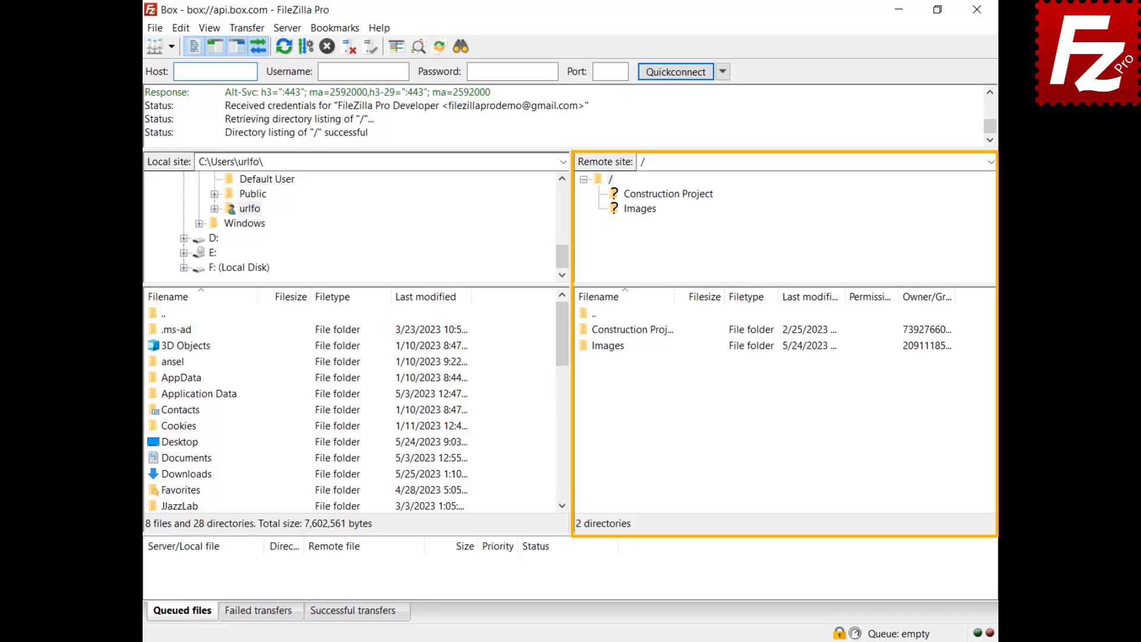
Create a shared link with Open access type for the Construction Project folder
right_click(595, 331)
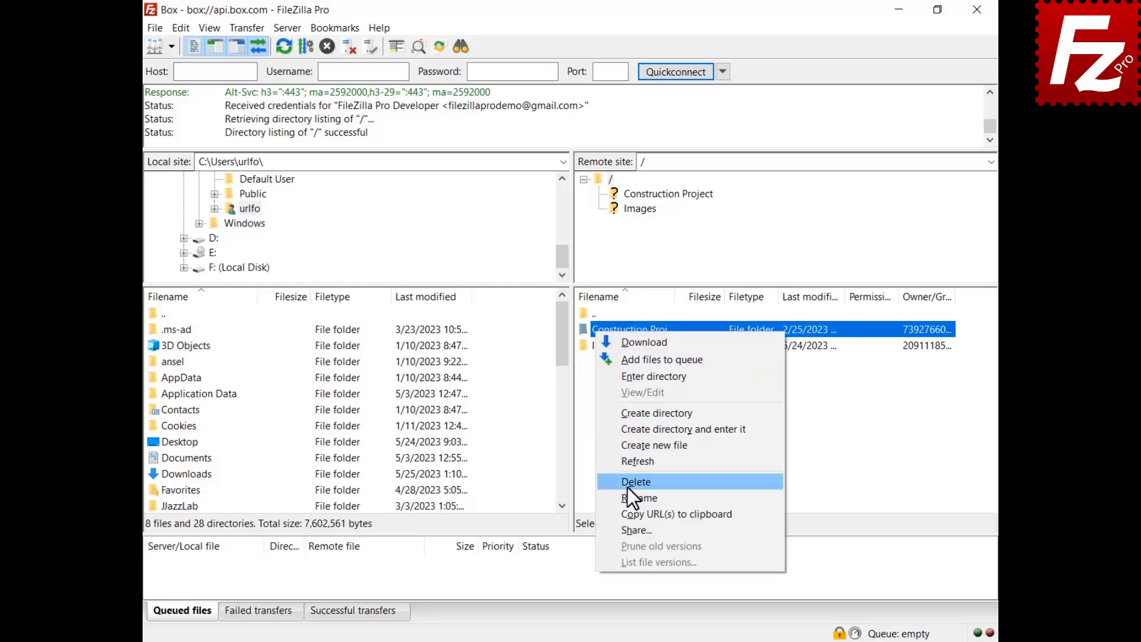
click(634, 530)
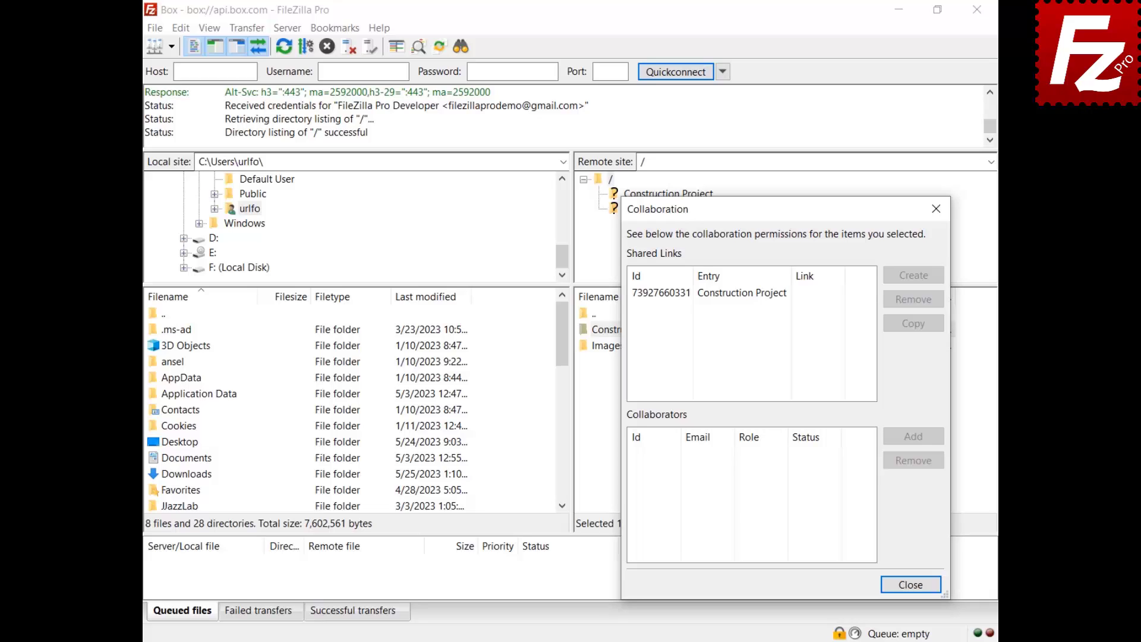
click(733, 294)
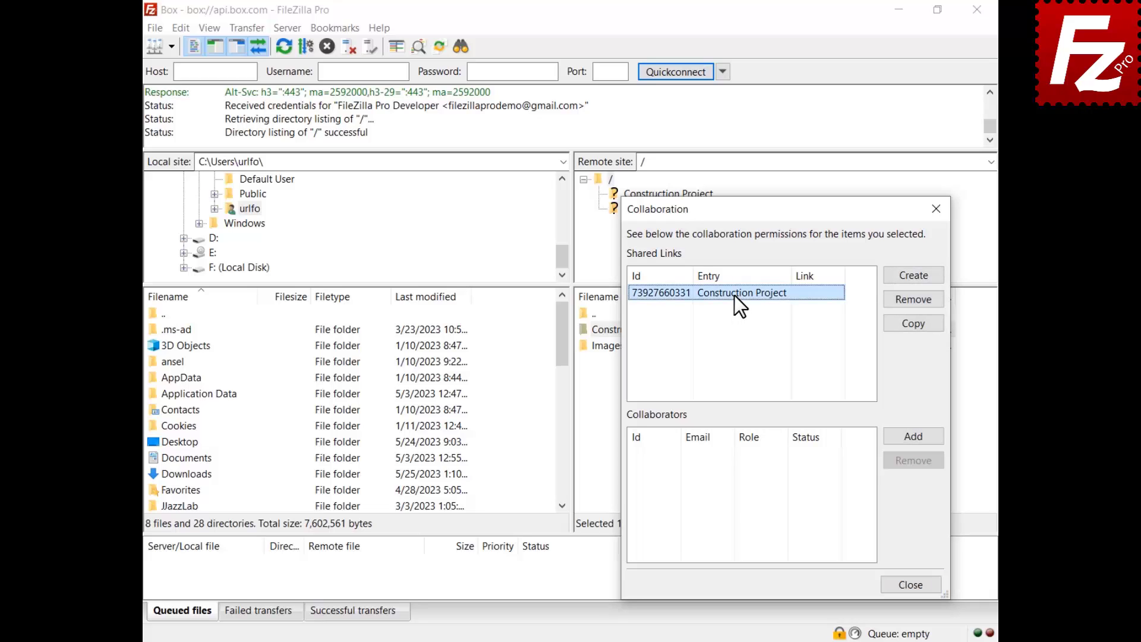
click(913, 278)
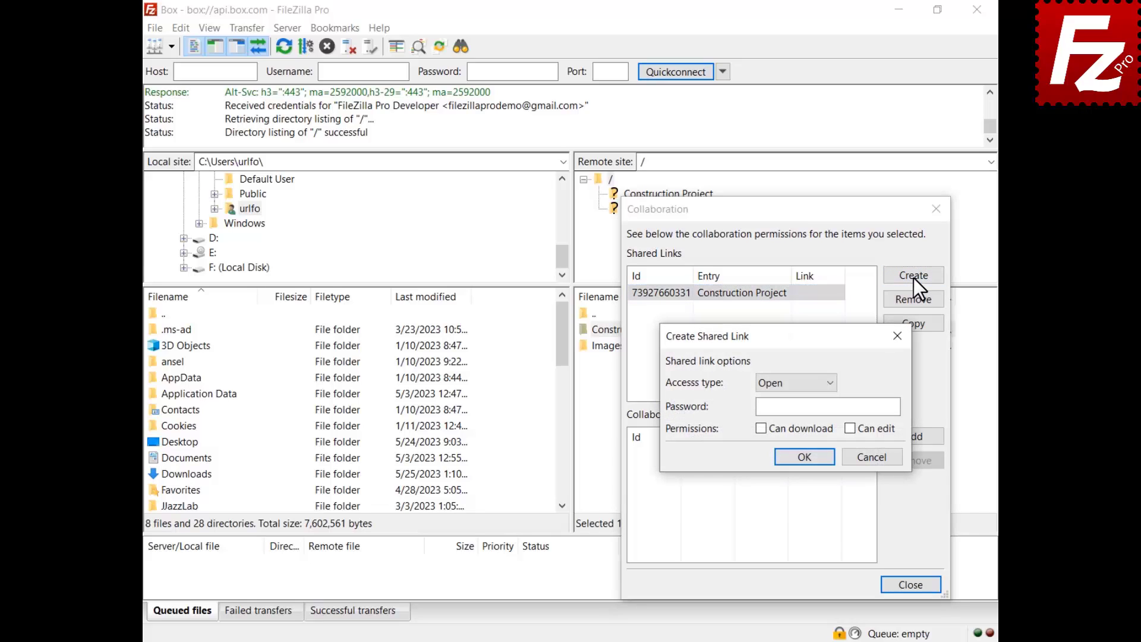
click(795, 387)
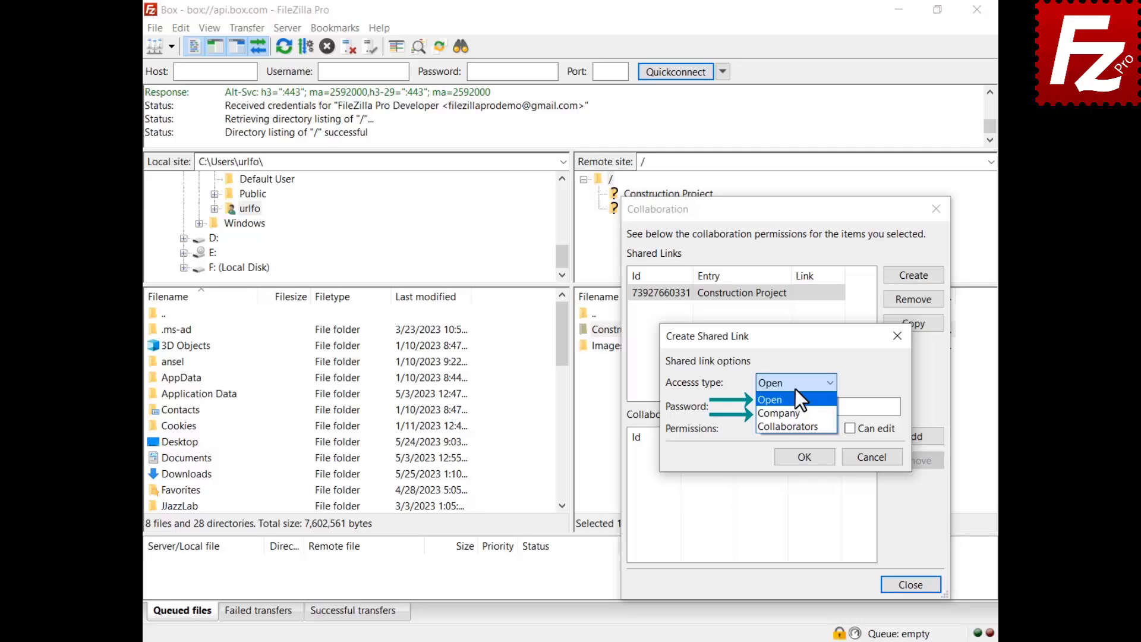
click(794, 390)
click(805, 457)
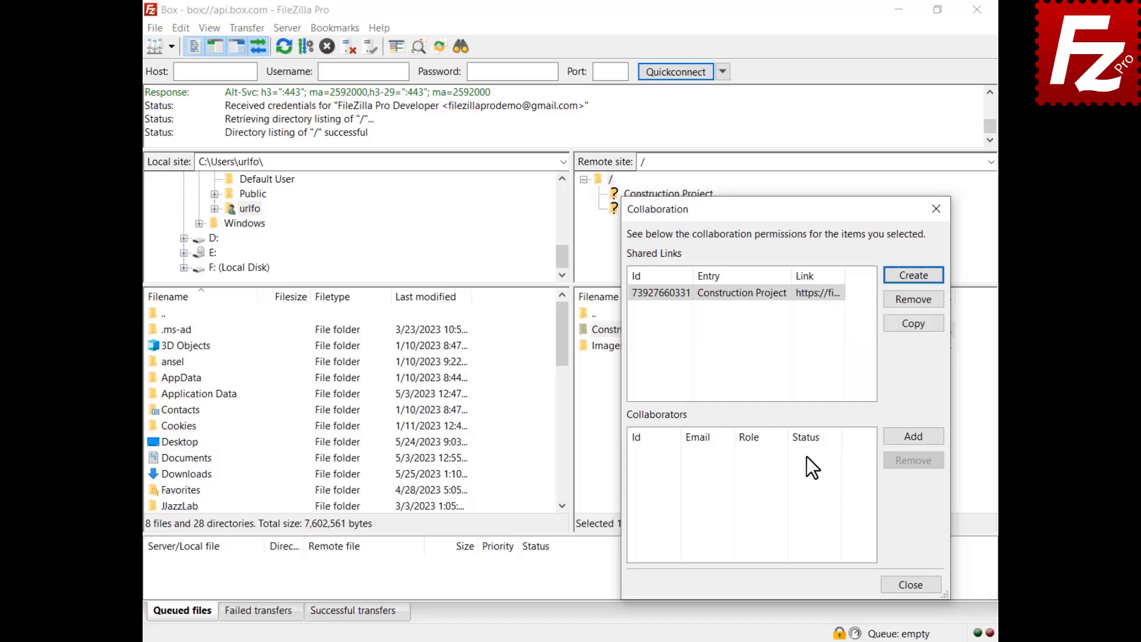
click(911, 438)
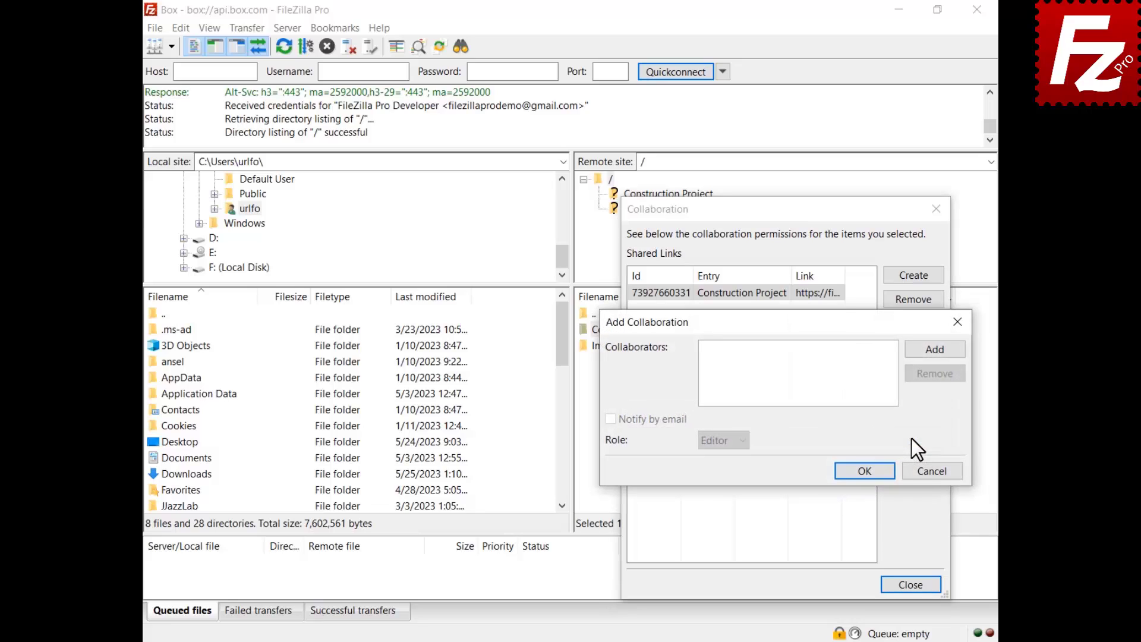
Add a collaborator by their pasted e-mail address, with Editor role and e-mail notification enabled
click(935, 352)
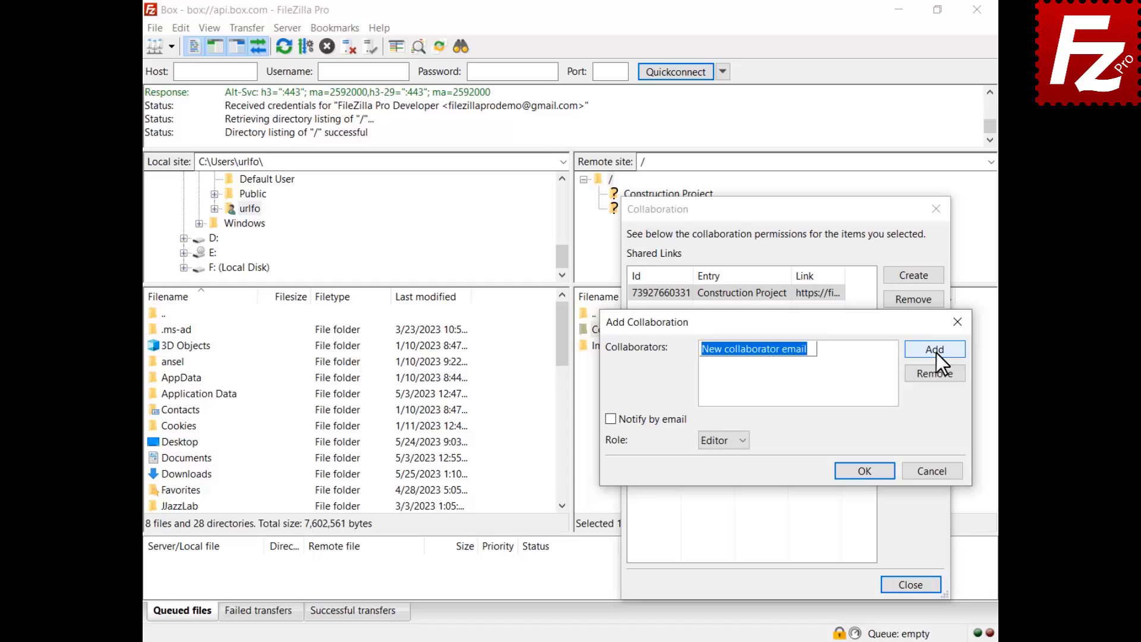
key(ctrl+v)
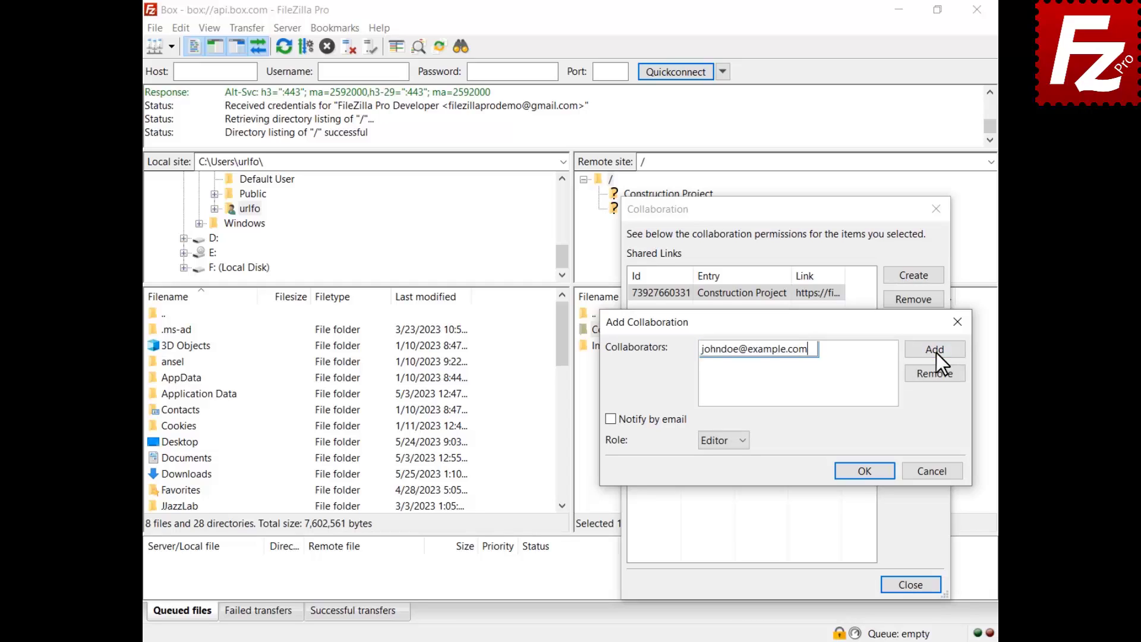
key(Return)
click(610, 419)
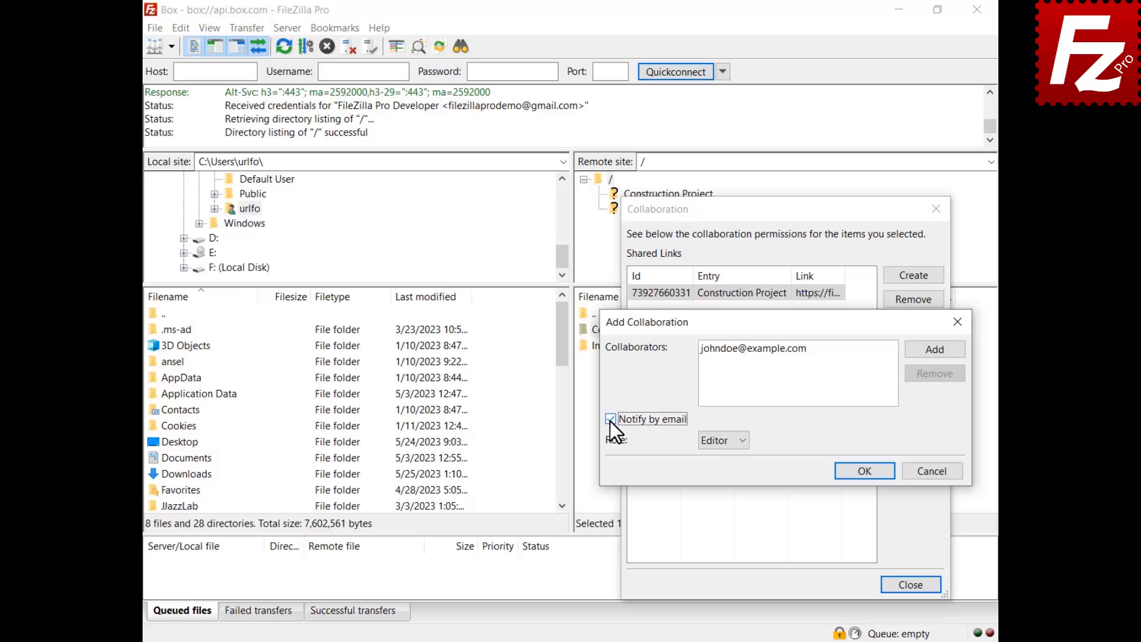
click(721, 443)
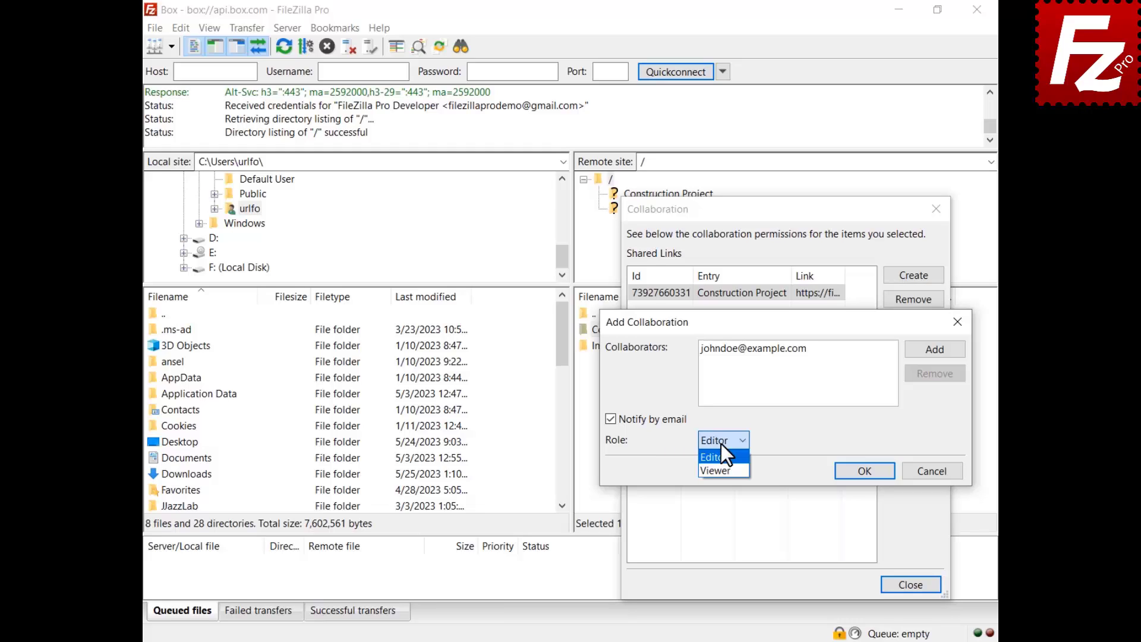
click(721, 443)
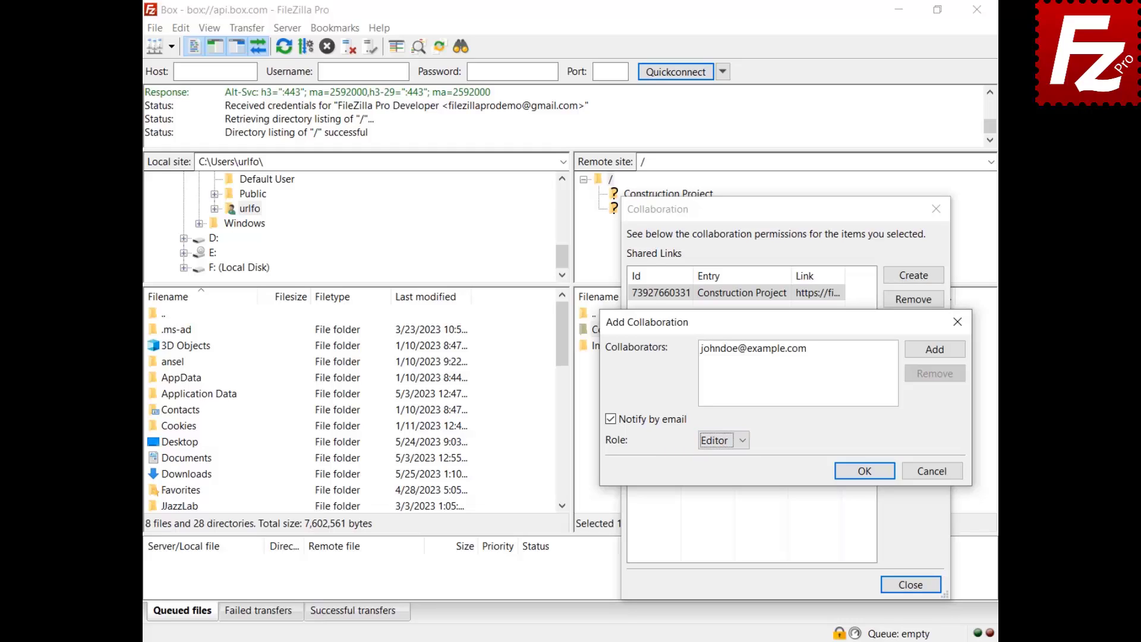
click(864, 472)
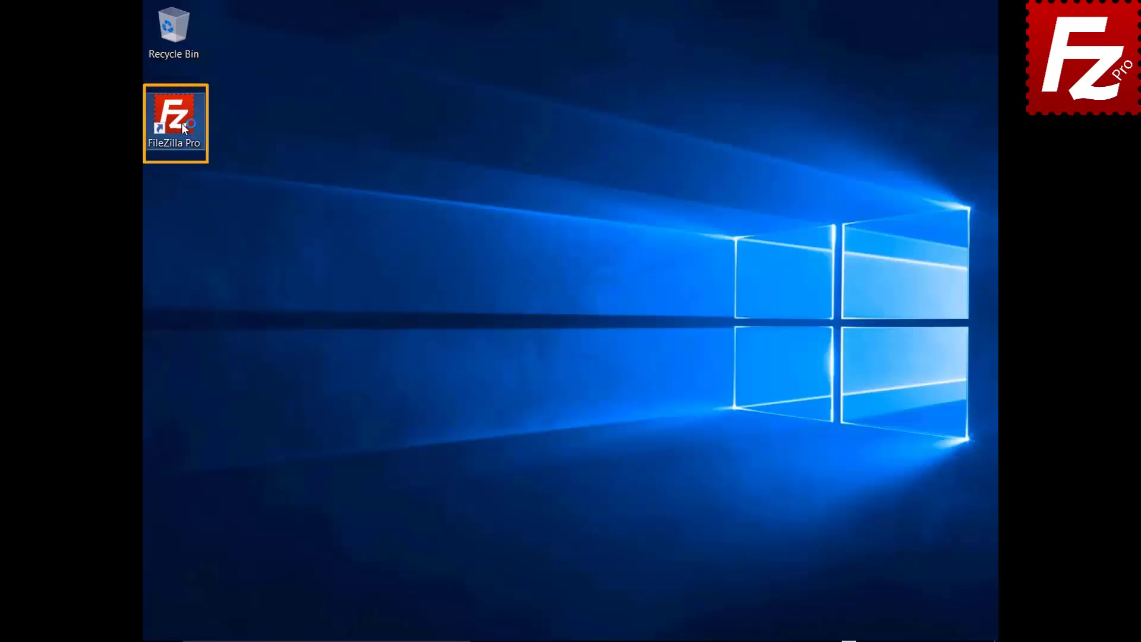
Create a new Site Manager entry named 'Tardigrade' using the Tardigrade protocol
double_click(182, 127)
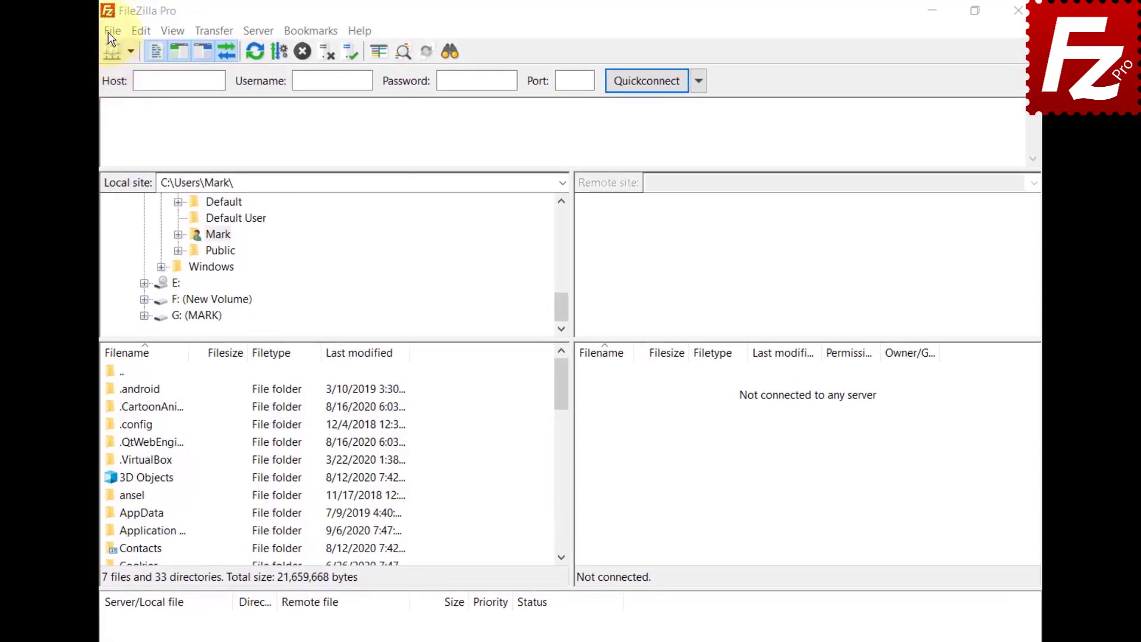
click(112, 30)
click(111, 52)
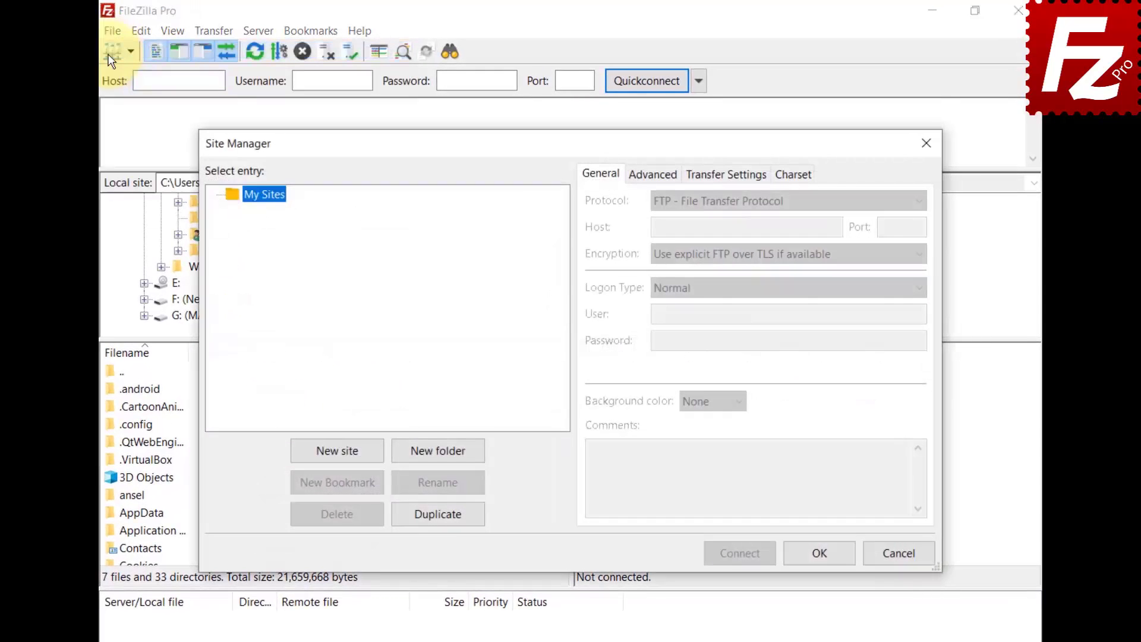
click(337, 453)
text(Tardigrade)
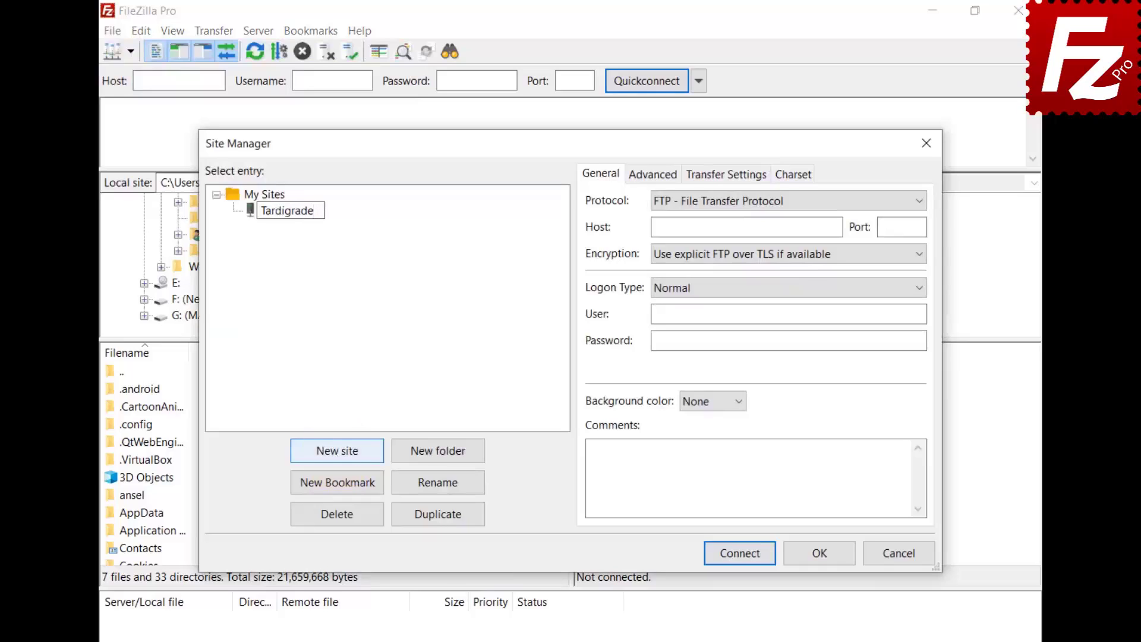
click(747, 202)
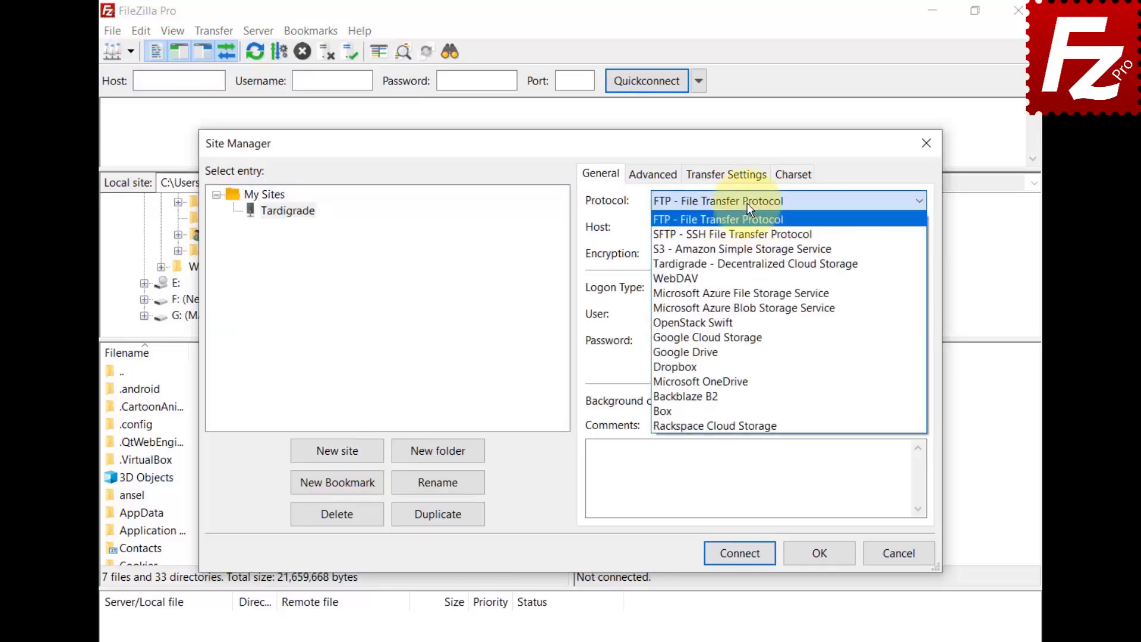
click(740, 267)
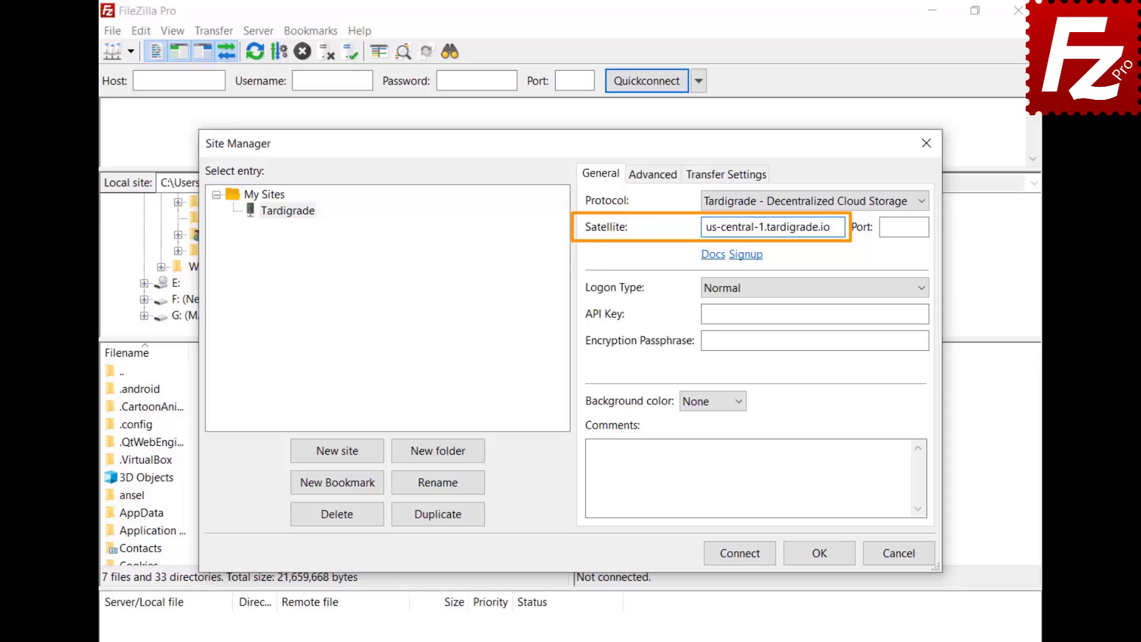
Paste in the API key and encryption passphrase, then connect to the Tardigrade site
click(814, 313)
key(ctrl+v)
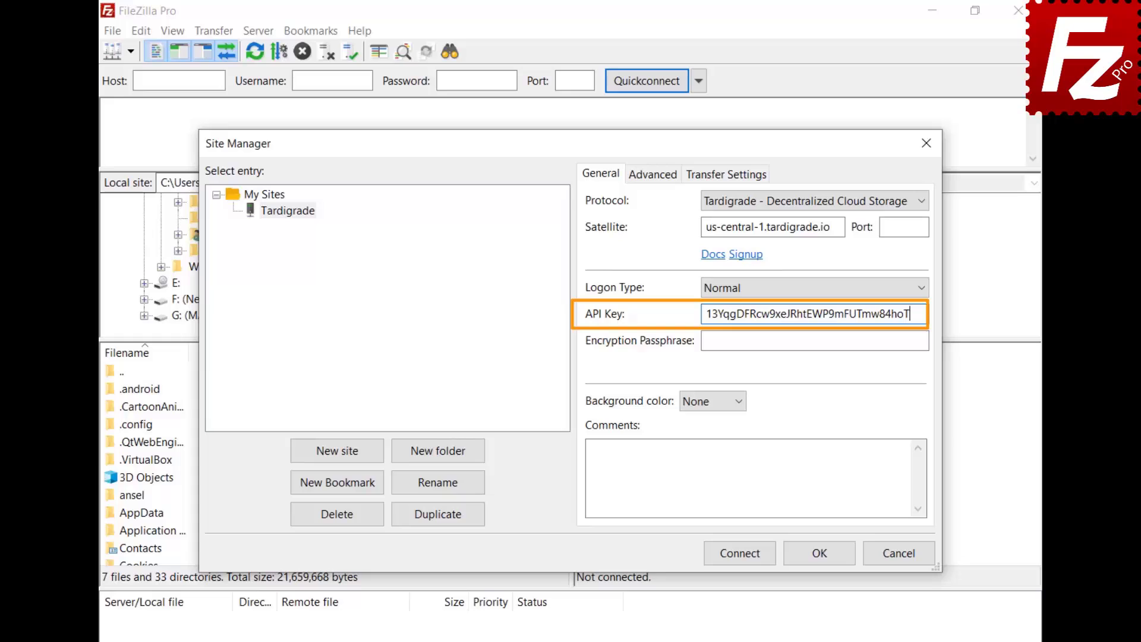
click(814, 341)
key(ctrl+v)
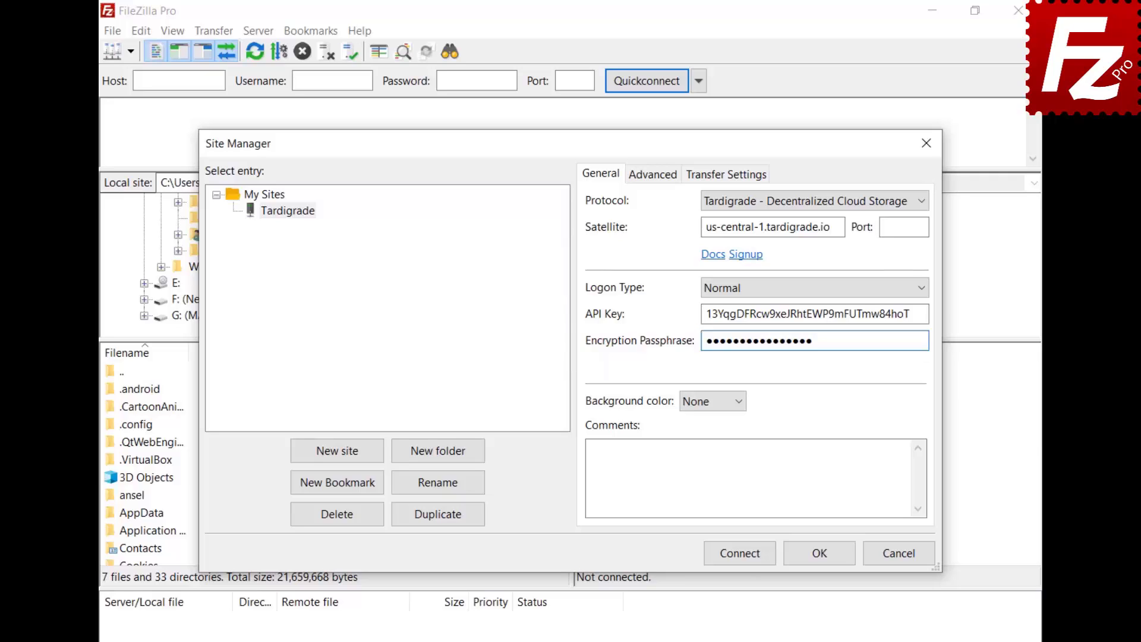
click(744, 559)
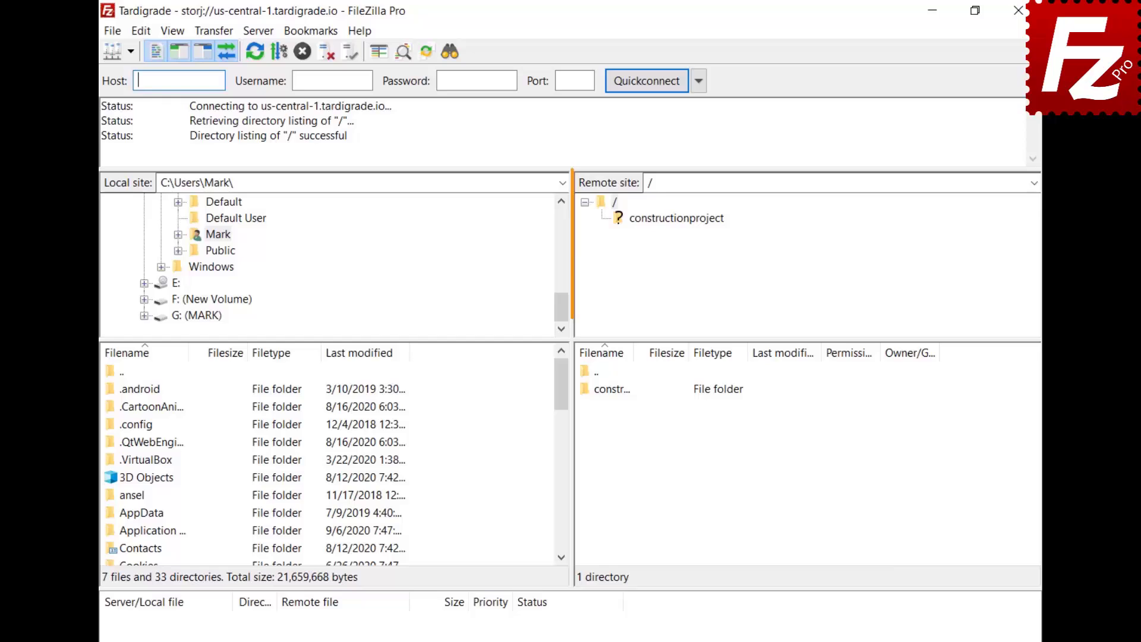
Expand the constructionproject bucket and select its Construction Project folder
click(670, 217)
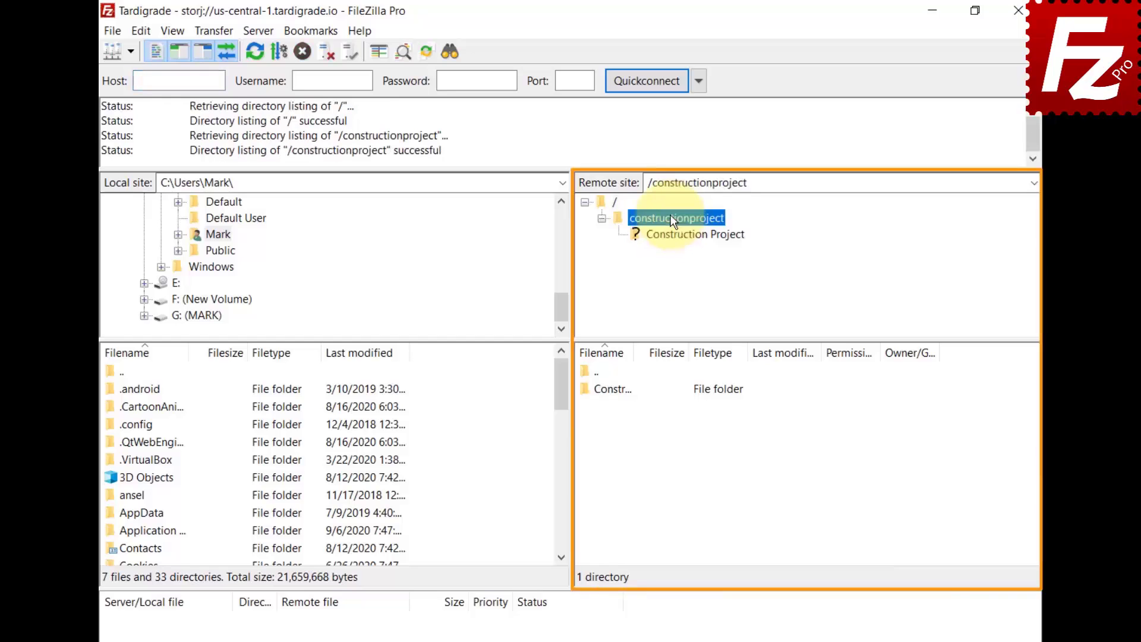
click(673, 233)
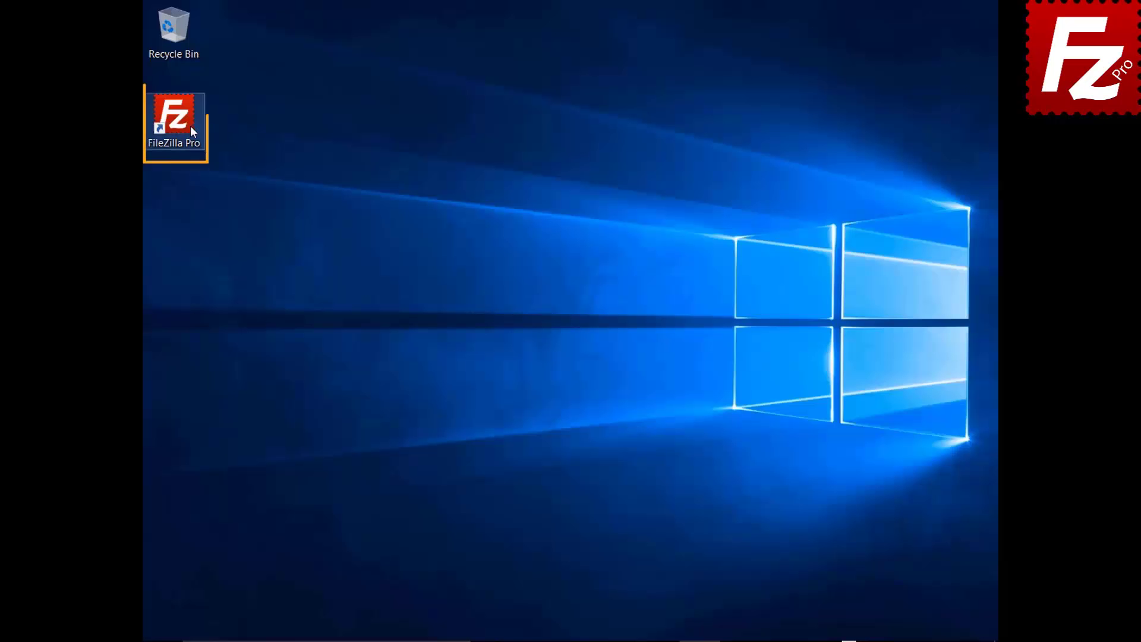
In Settings > Transfers > MIME Types, add a video/mp4 entry with extension mp4
double_click(181, 123)
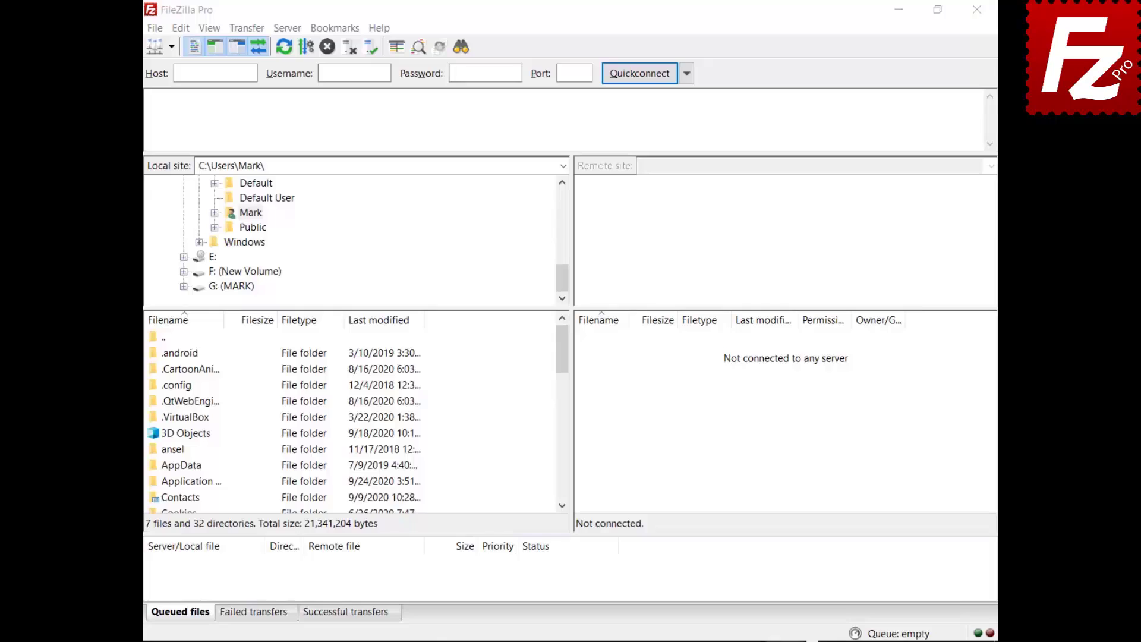
click(181, 30)
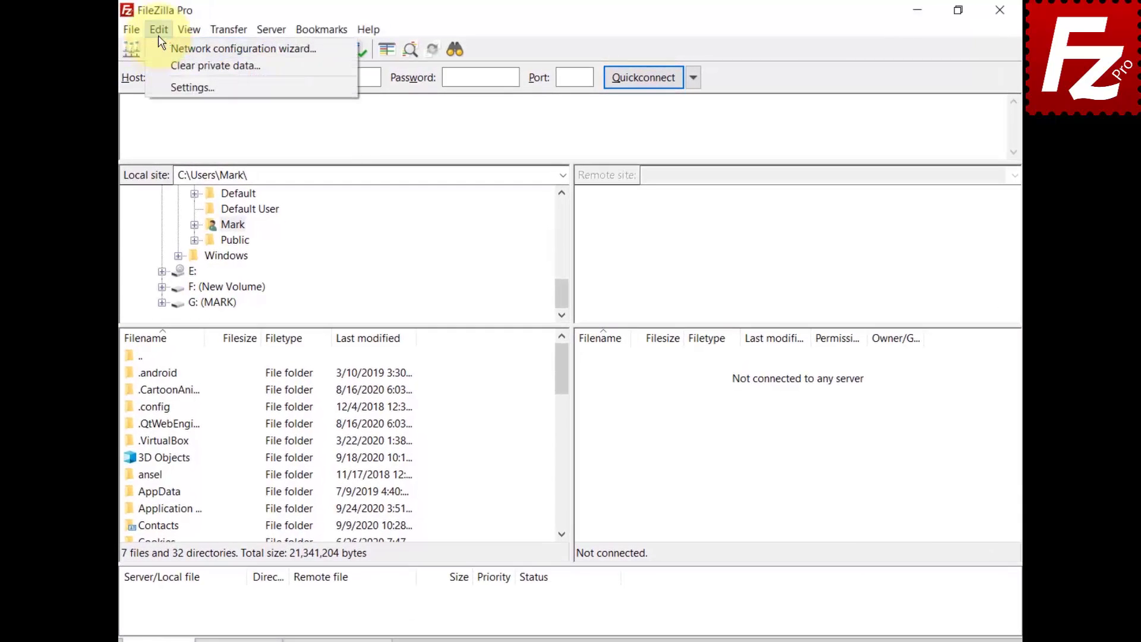
click(170, 87)
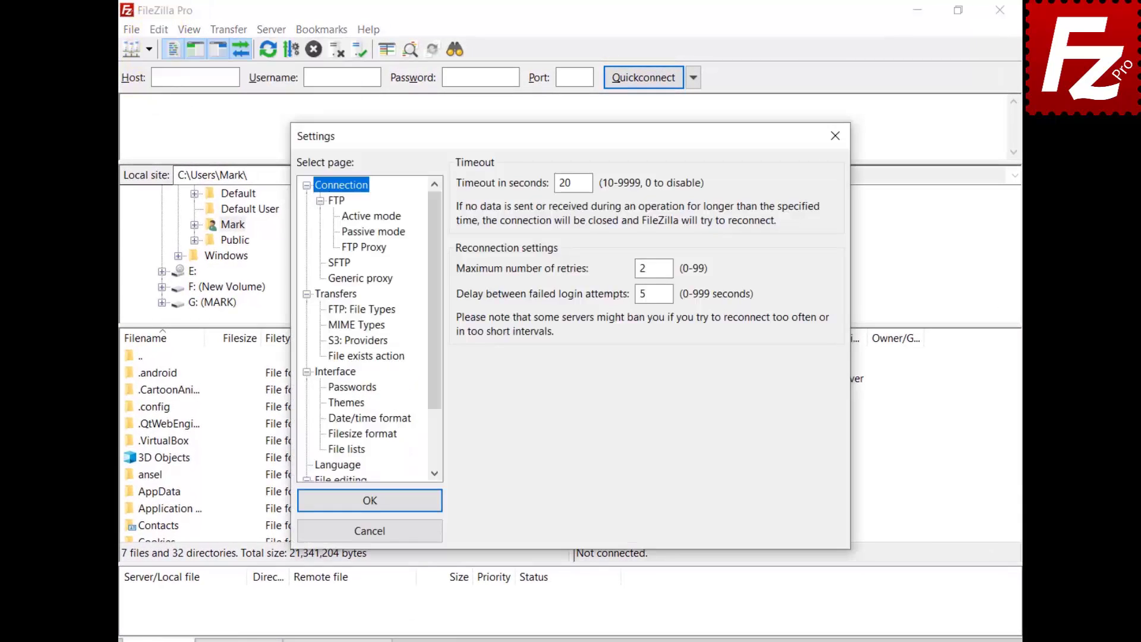
click(330, 295)
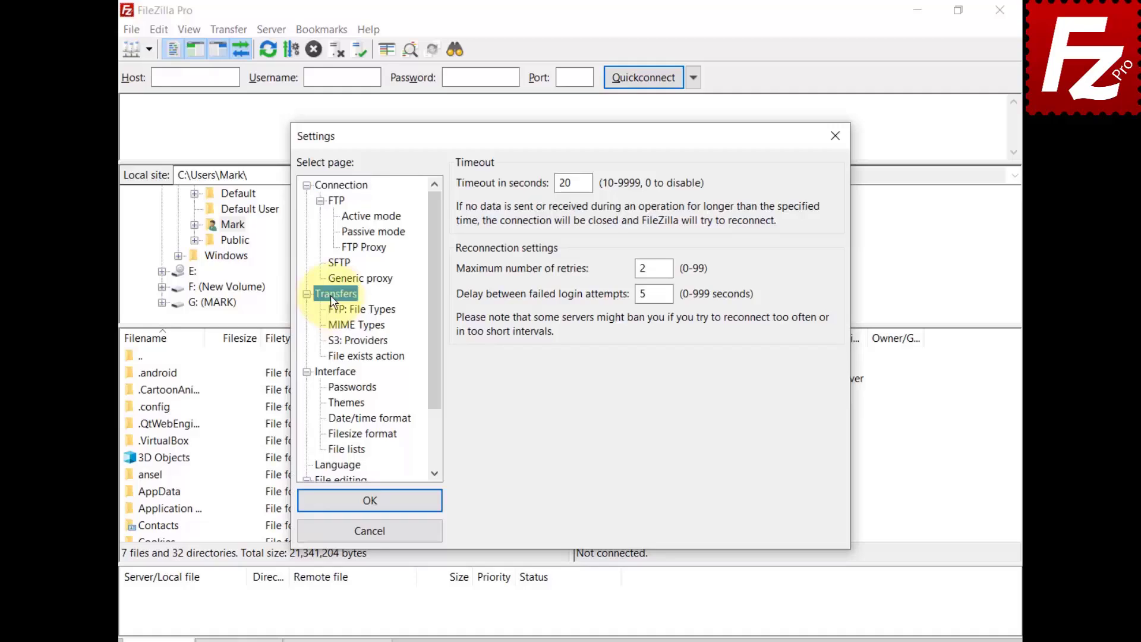
click(344, 325)
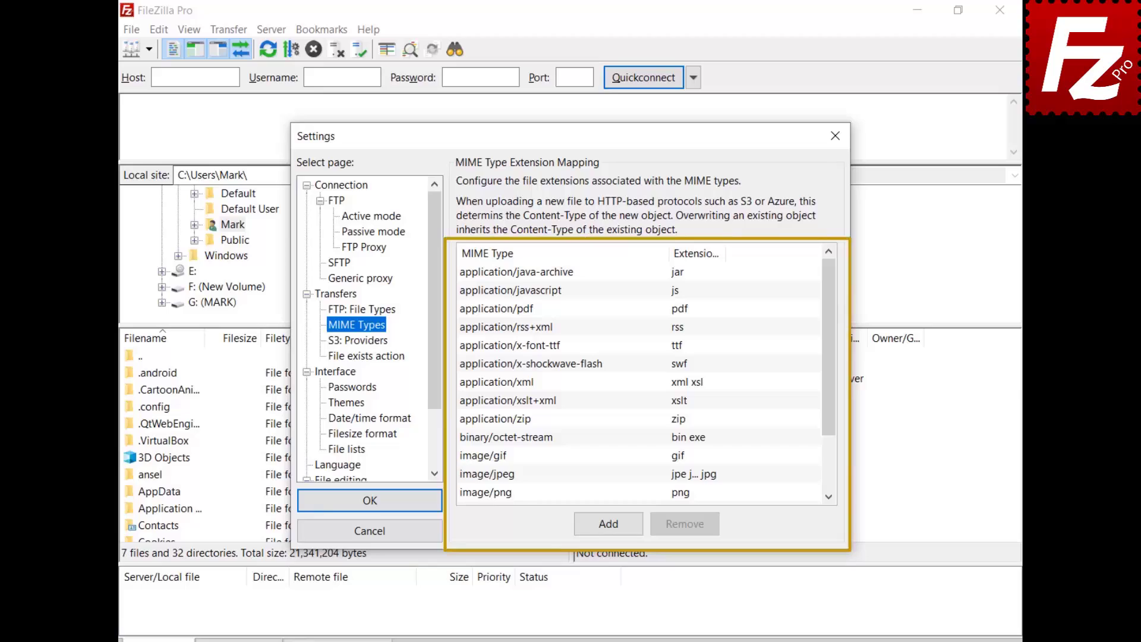
click(608, 524)
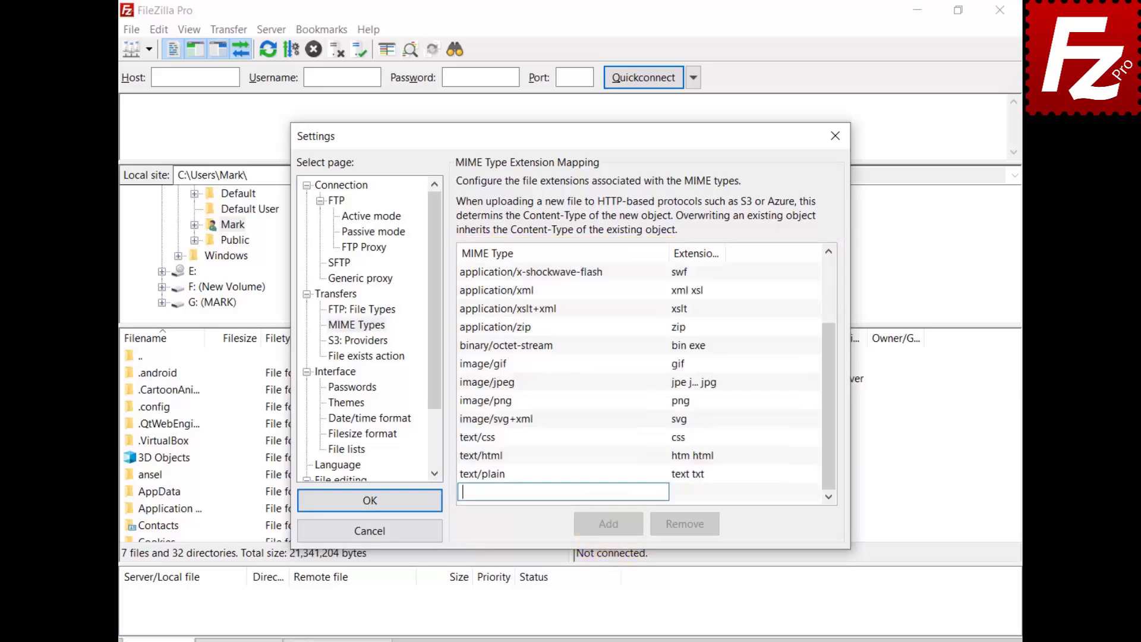
text(video/mp4)
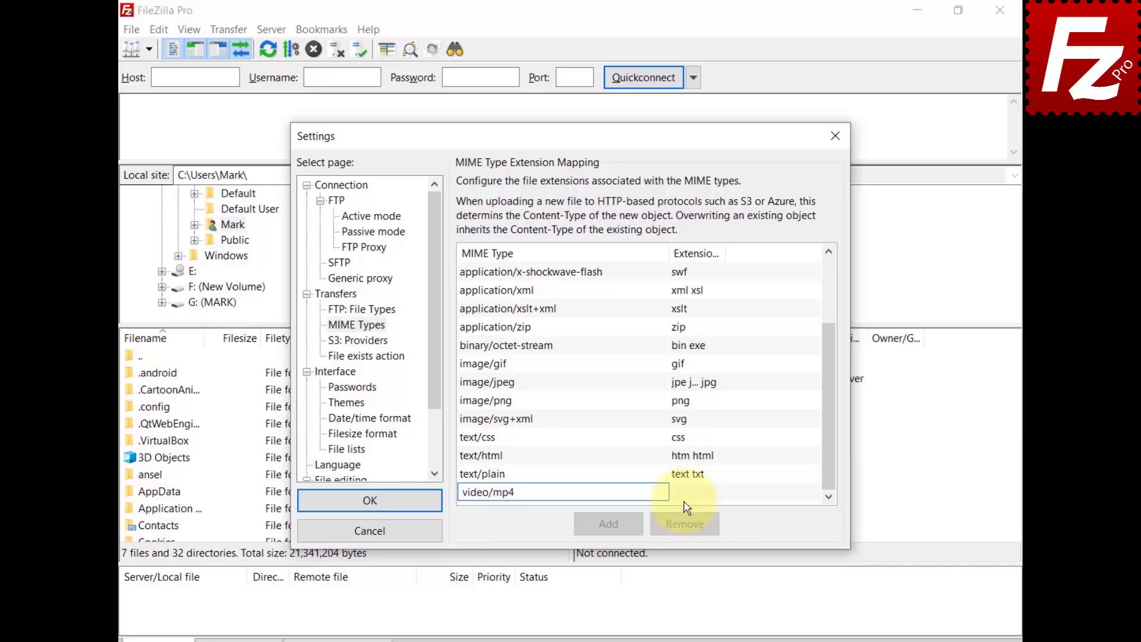
click(684, 496)
click(686, 493)
text(mp4)
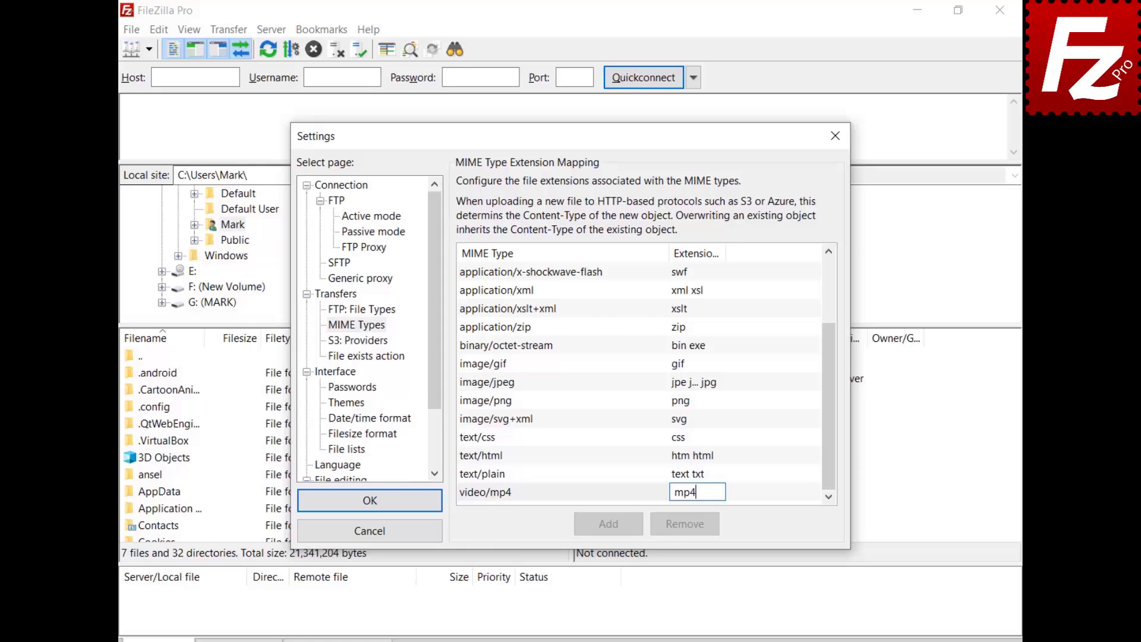
key(Return)
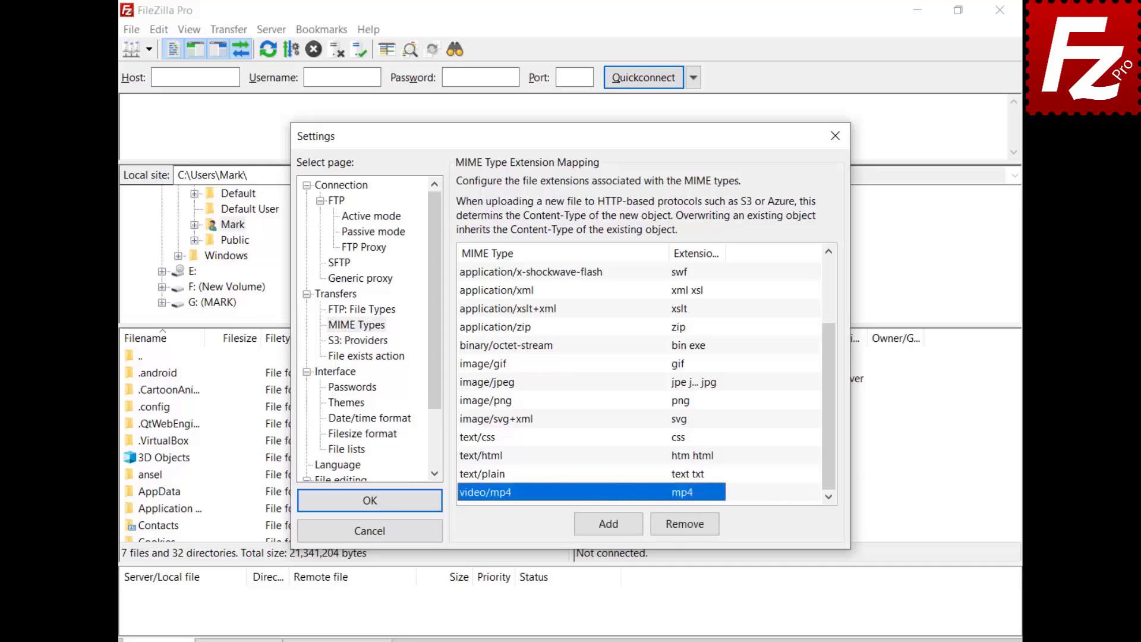